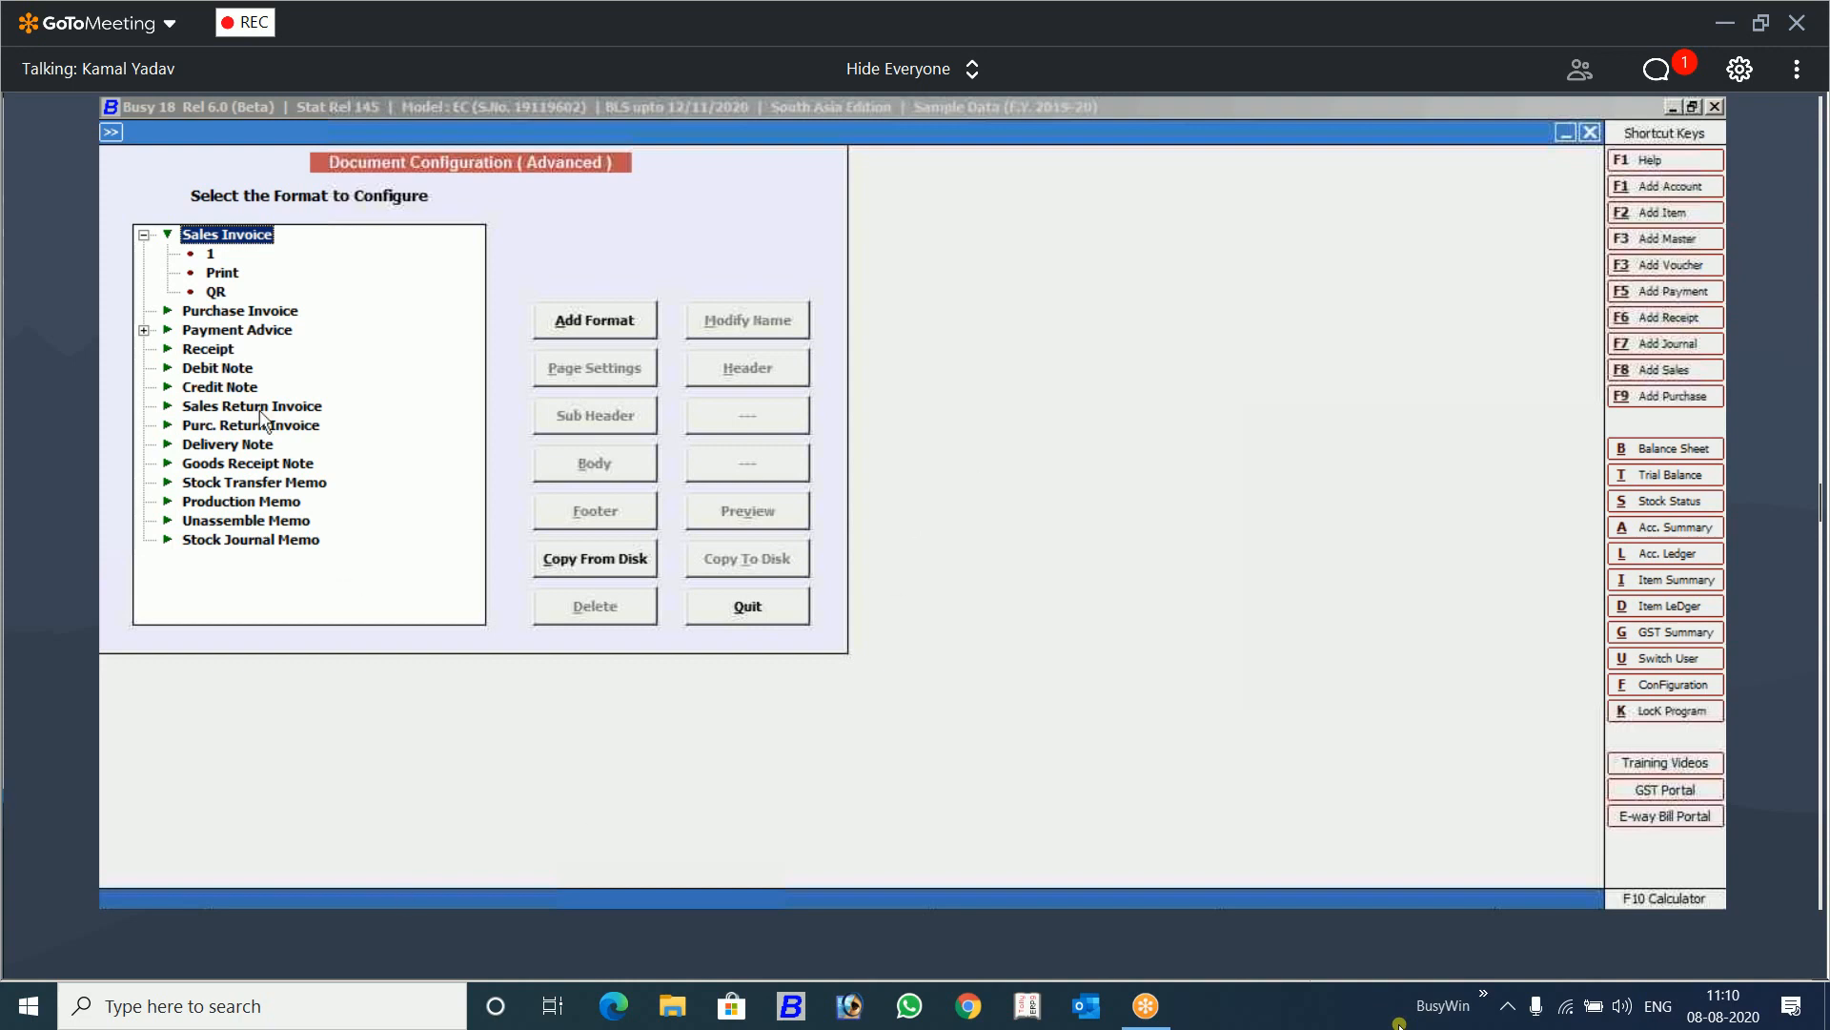
# Step: Open the header configuration of Sales Invoice format 1 and delete its entire existing script
pyautogui.click(211, 254)
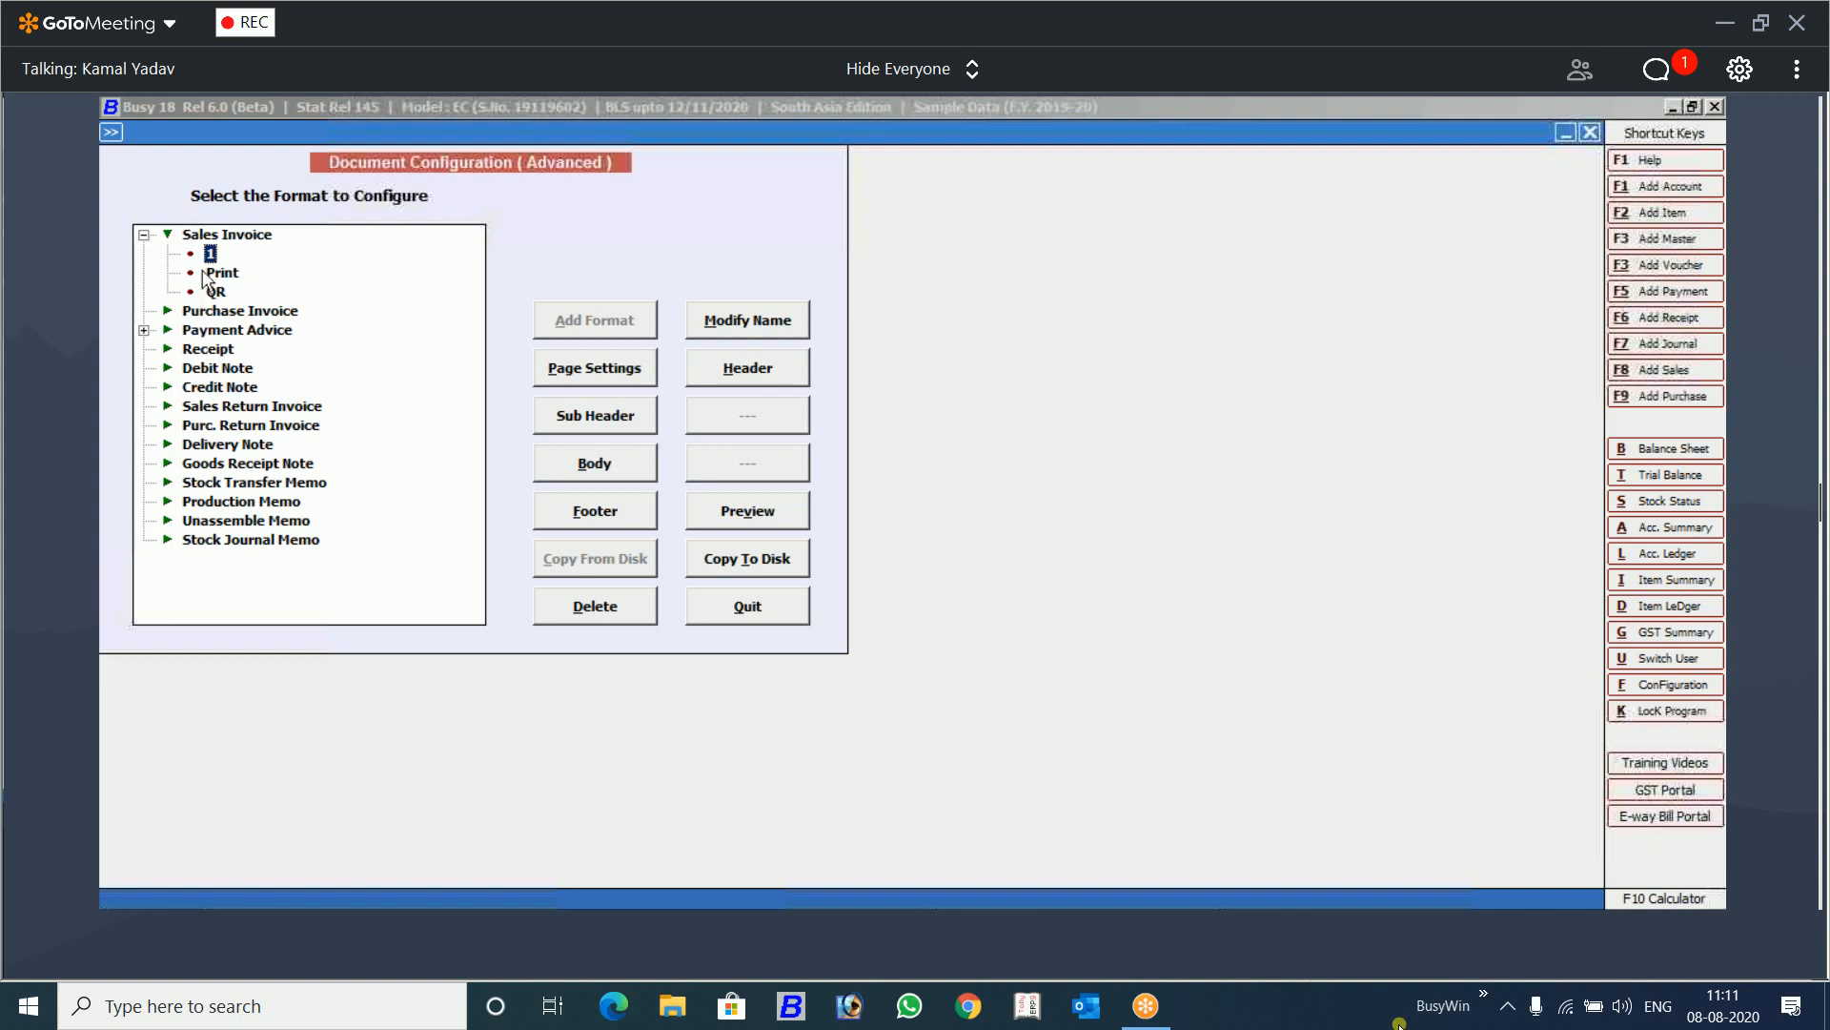
pyautogui.click(744, 371)
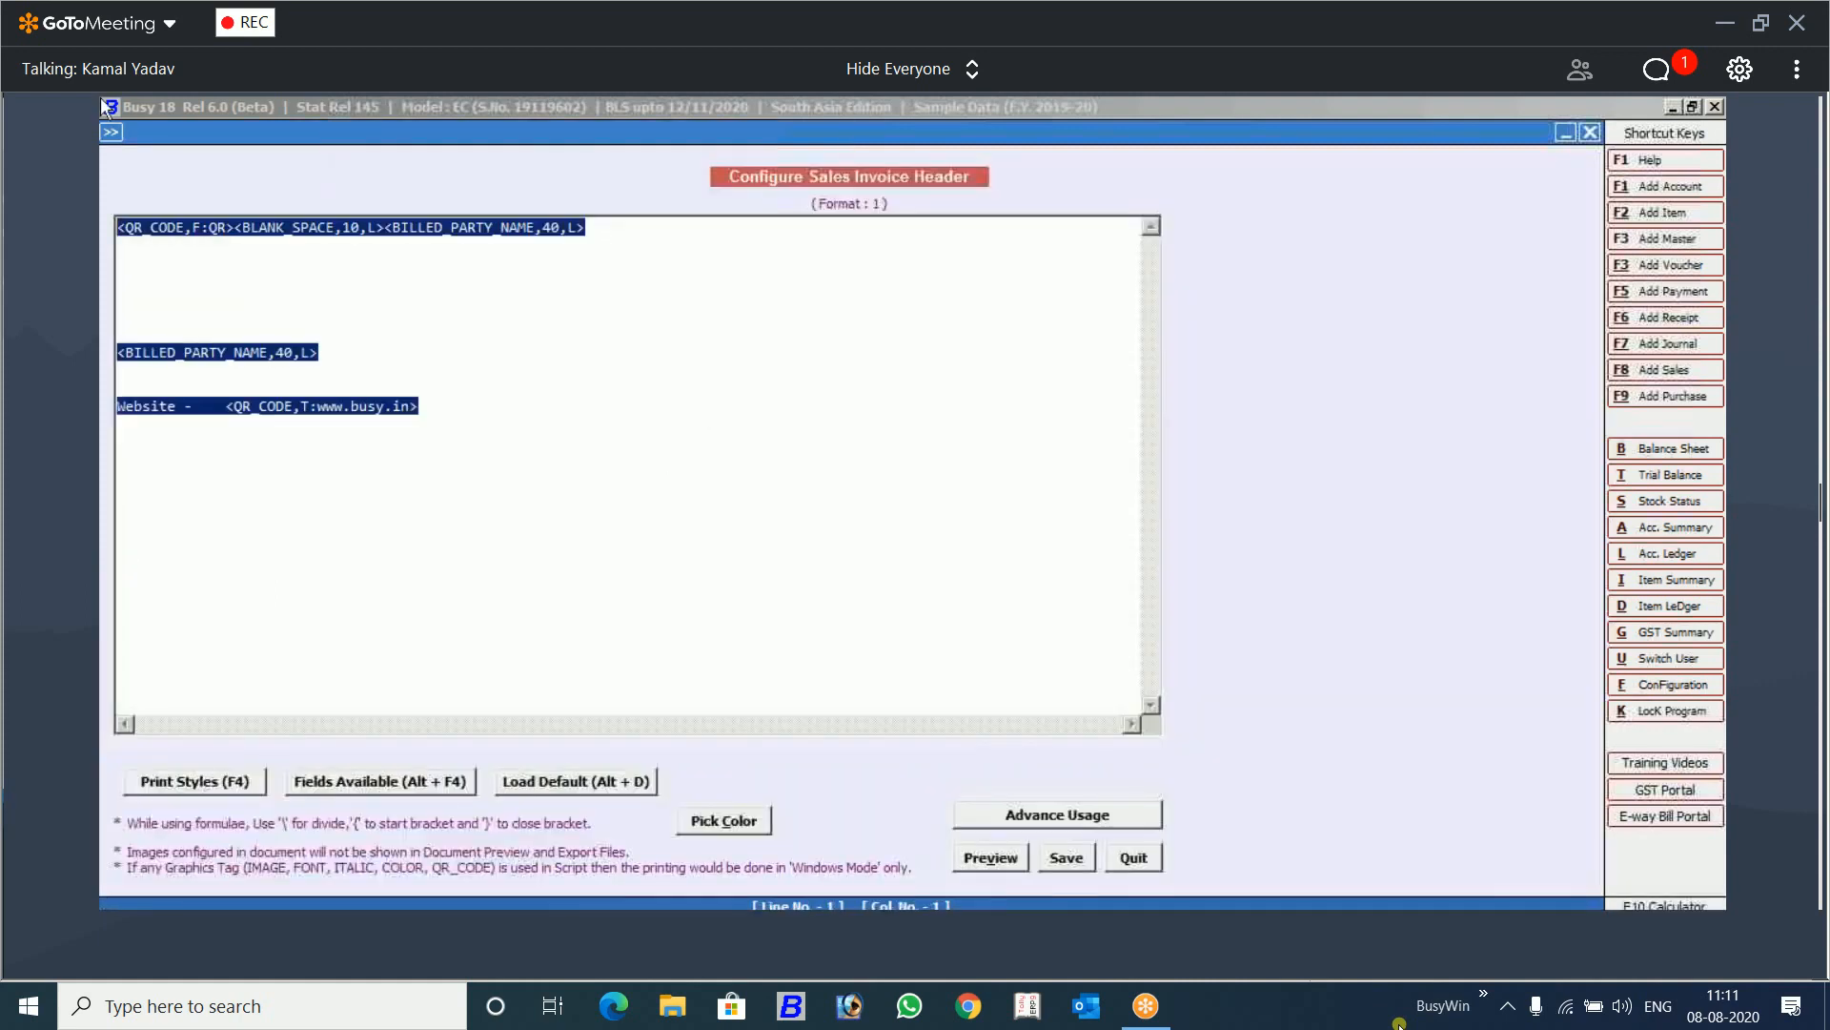
pyautogui.press('Delete')
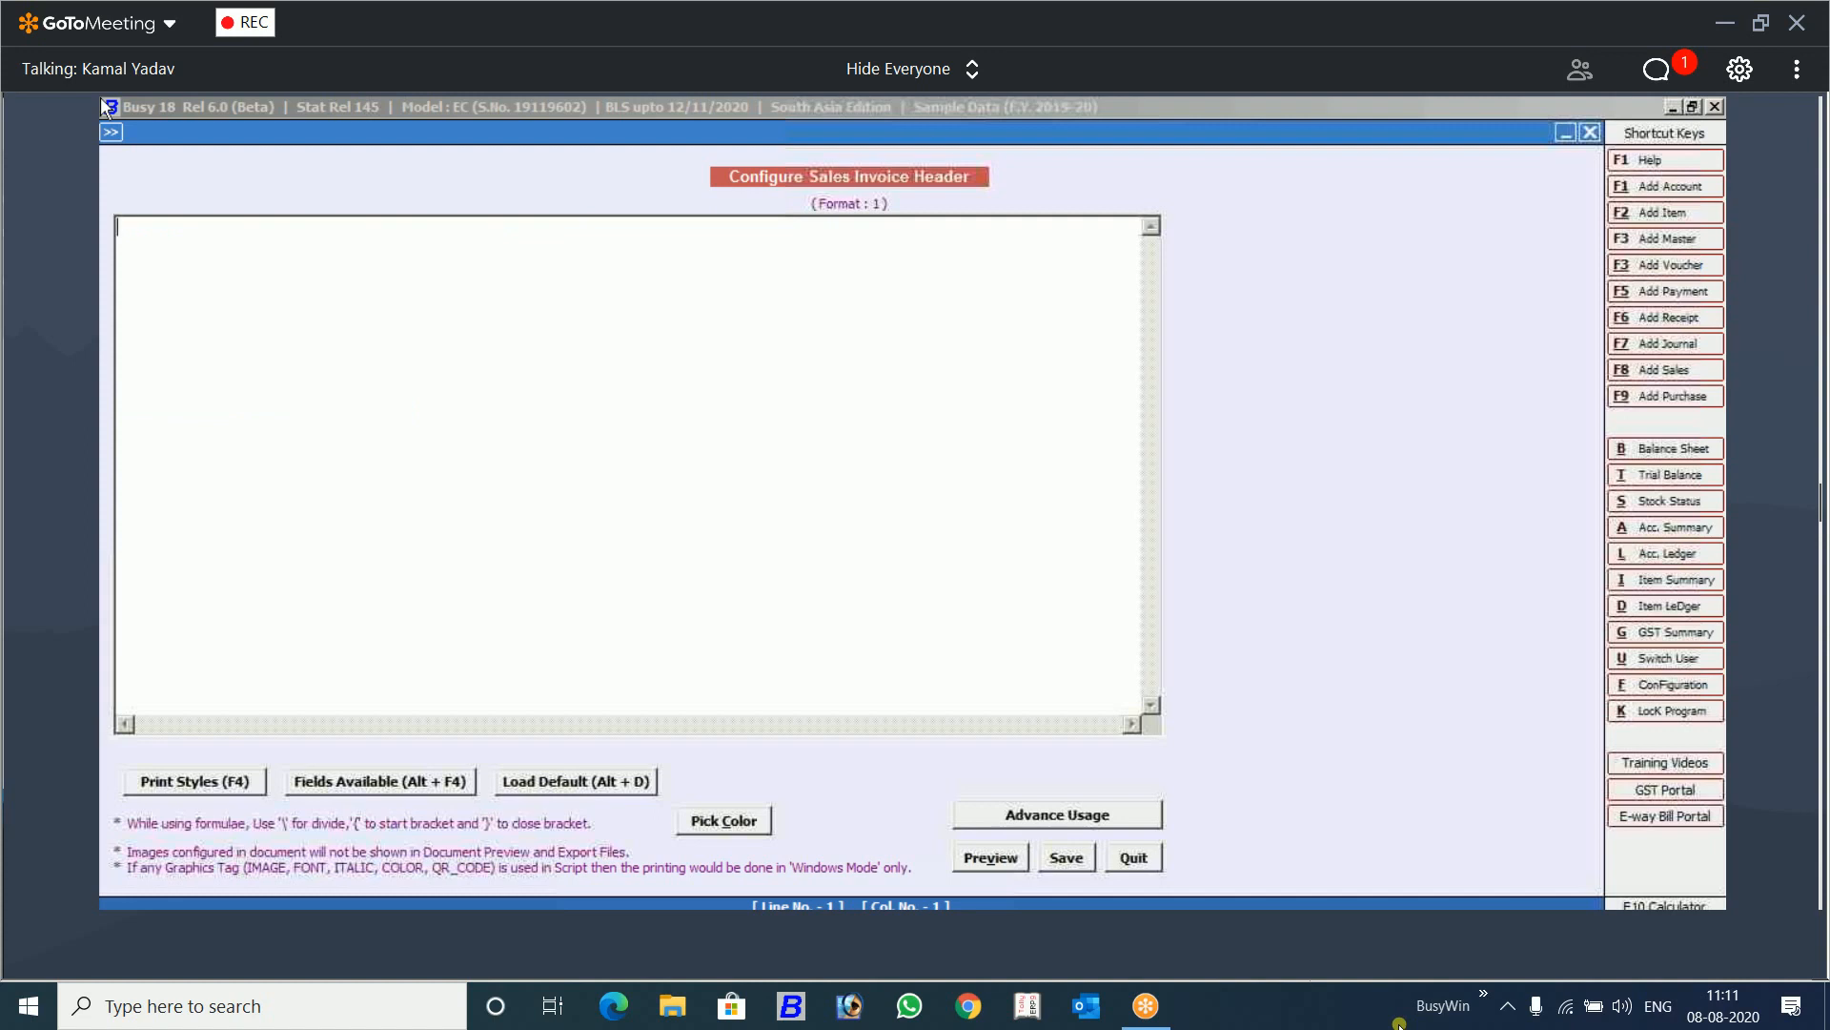
# Step: Find the QR_CODE entry in the list of print styles, then close the list
pyautogui.press('F4')
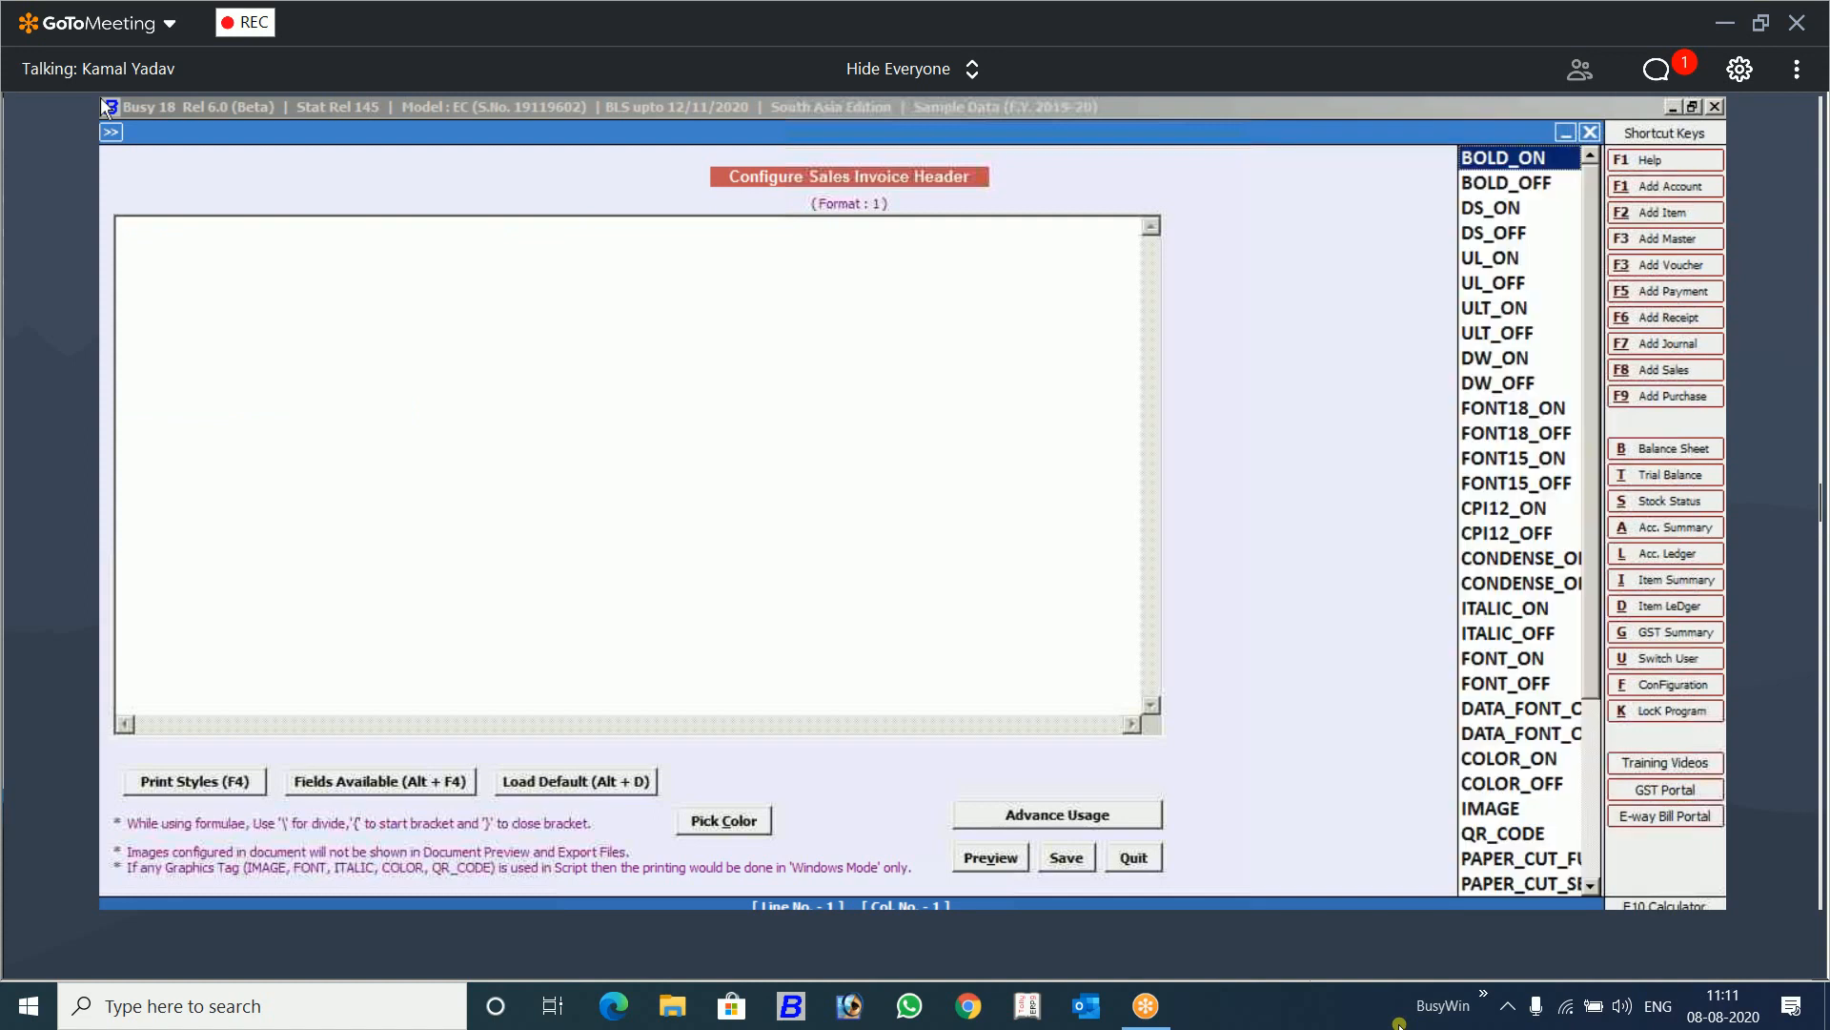
pyautogui.press('q')
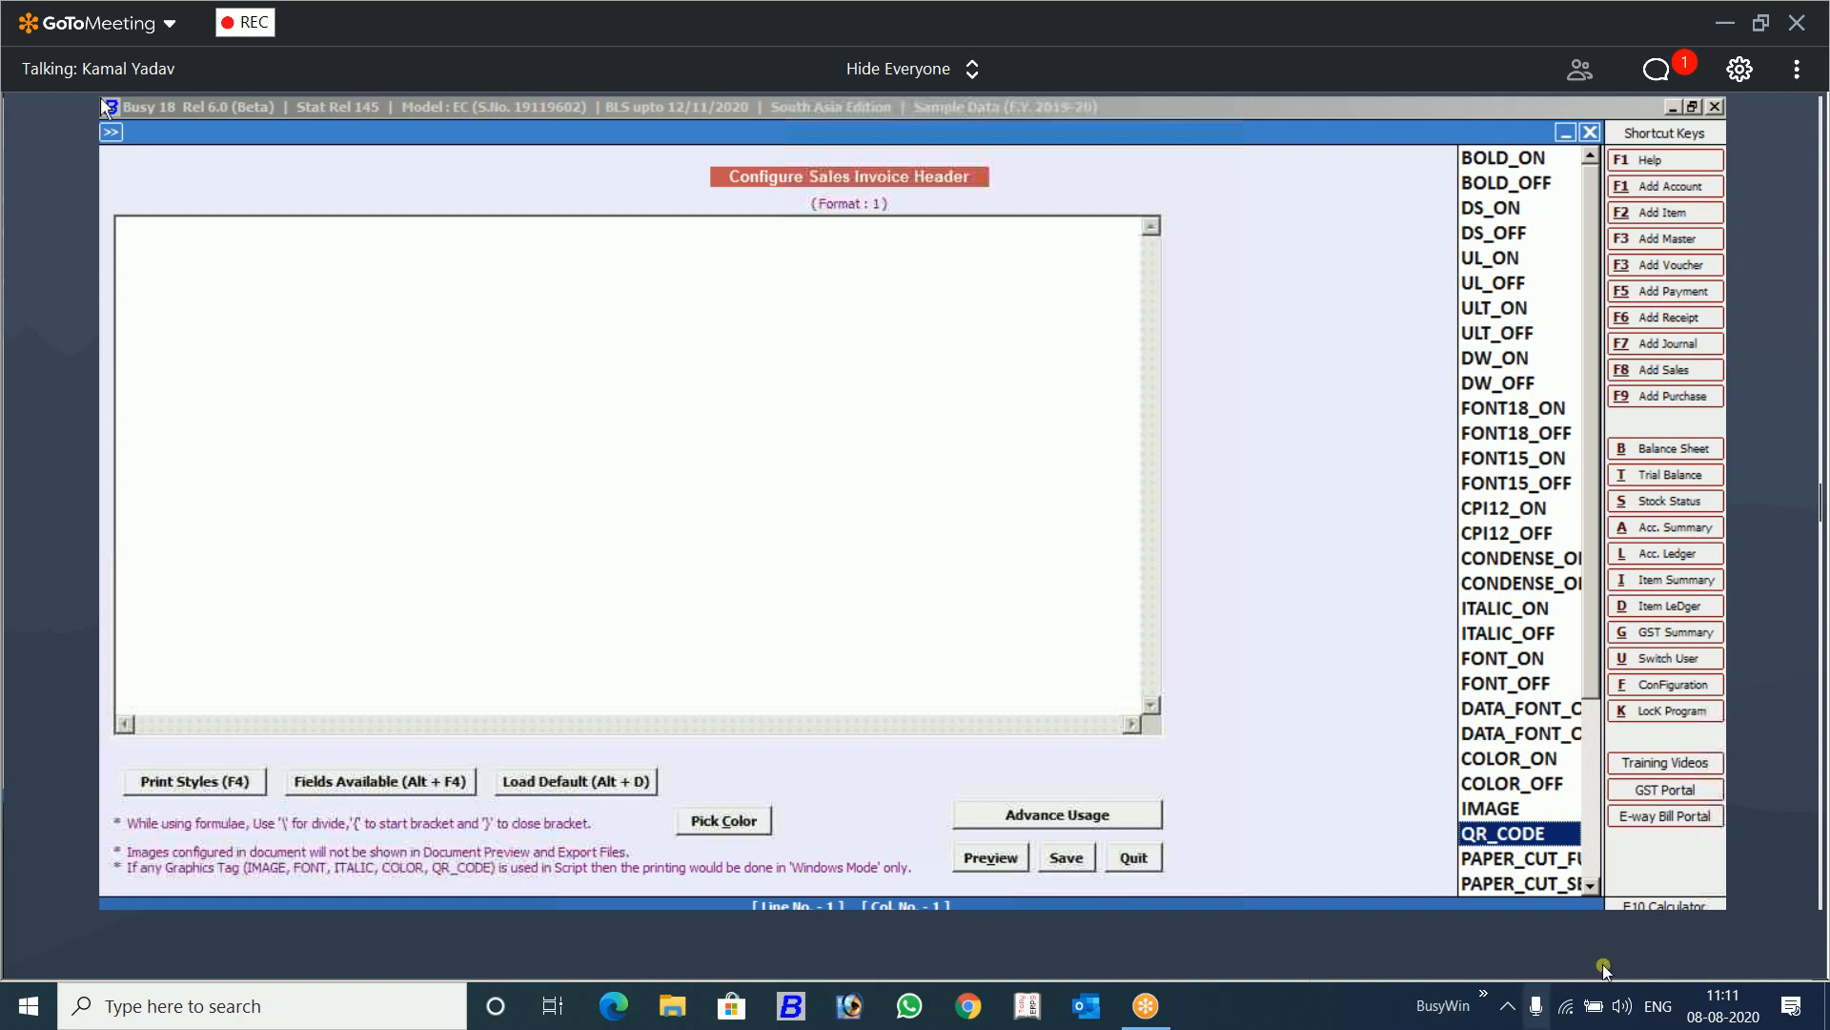
pyautogui.click(1753, 556)
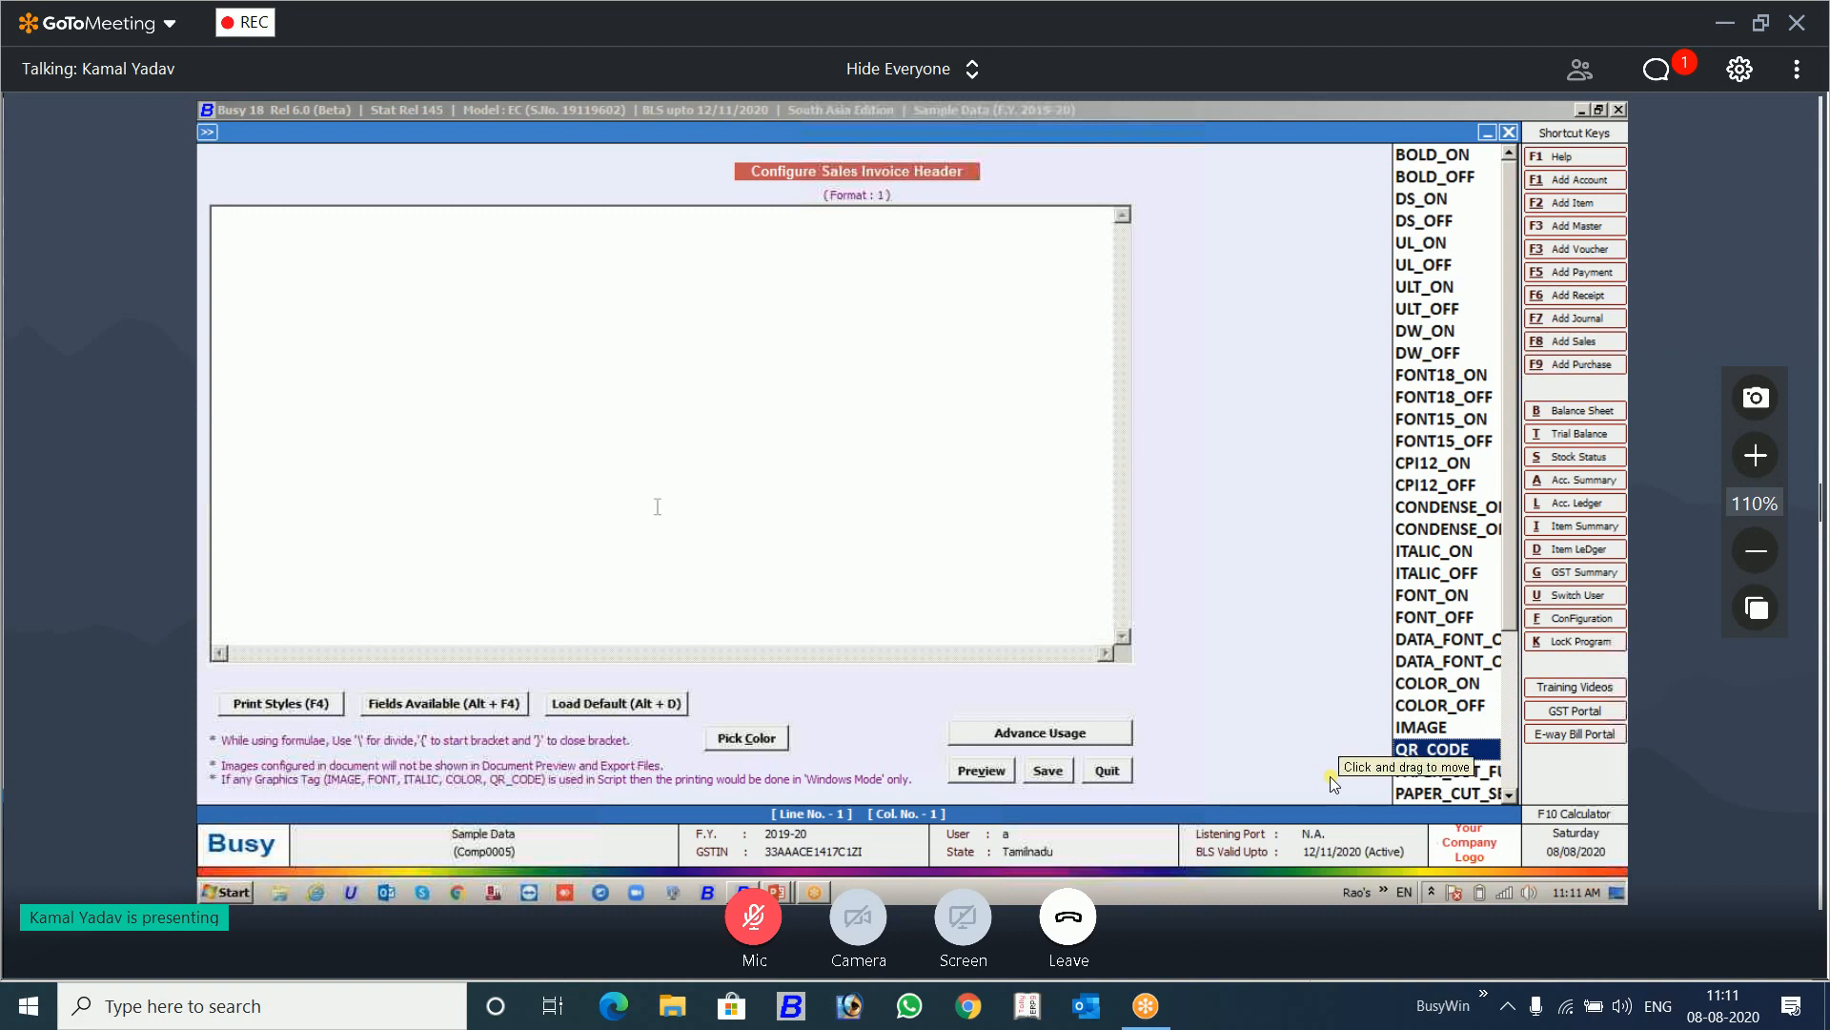
pyautogui.press('Escape')
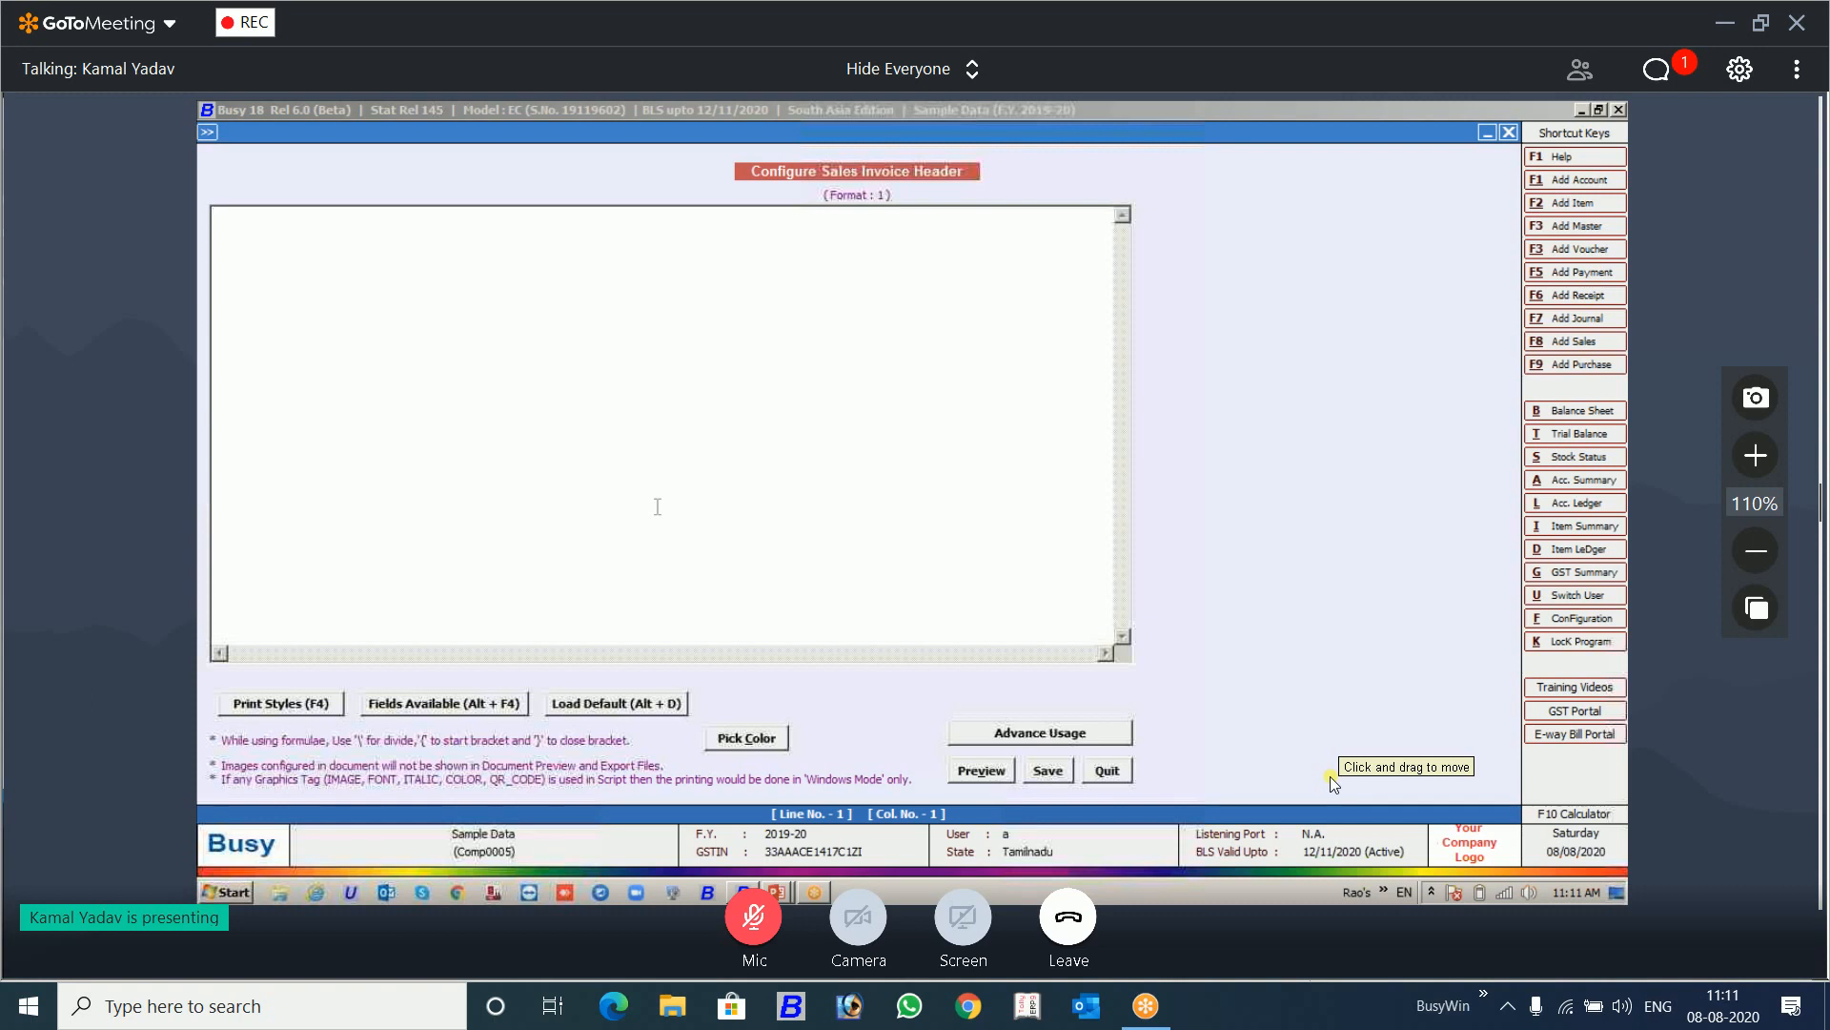
# Step: Insert the COMPANY_NAME field from the COMPANY category on the first line of the empty header
pyautogui.hotkey('alt', 'F4')
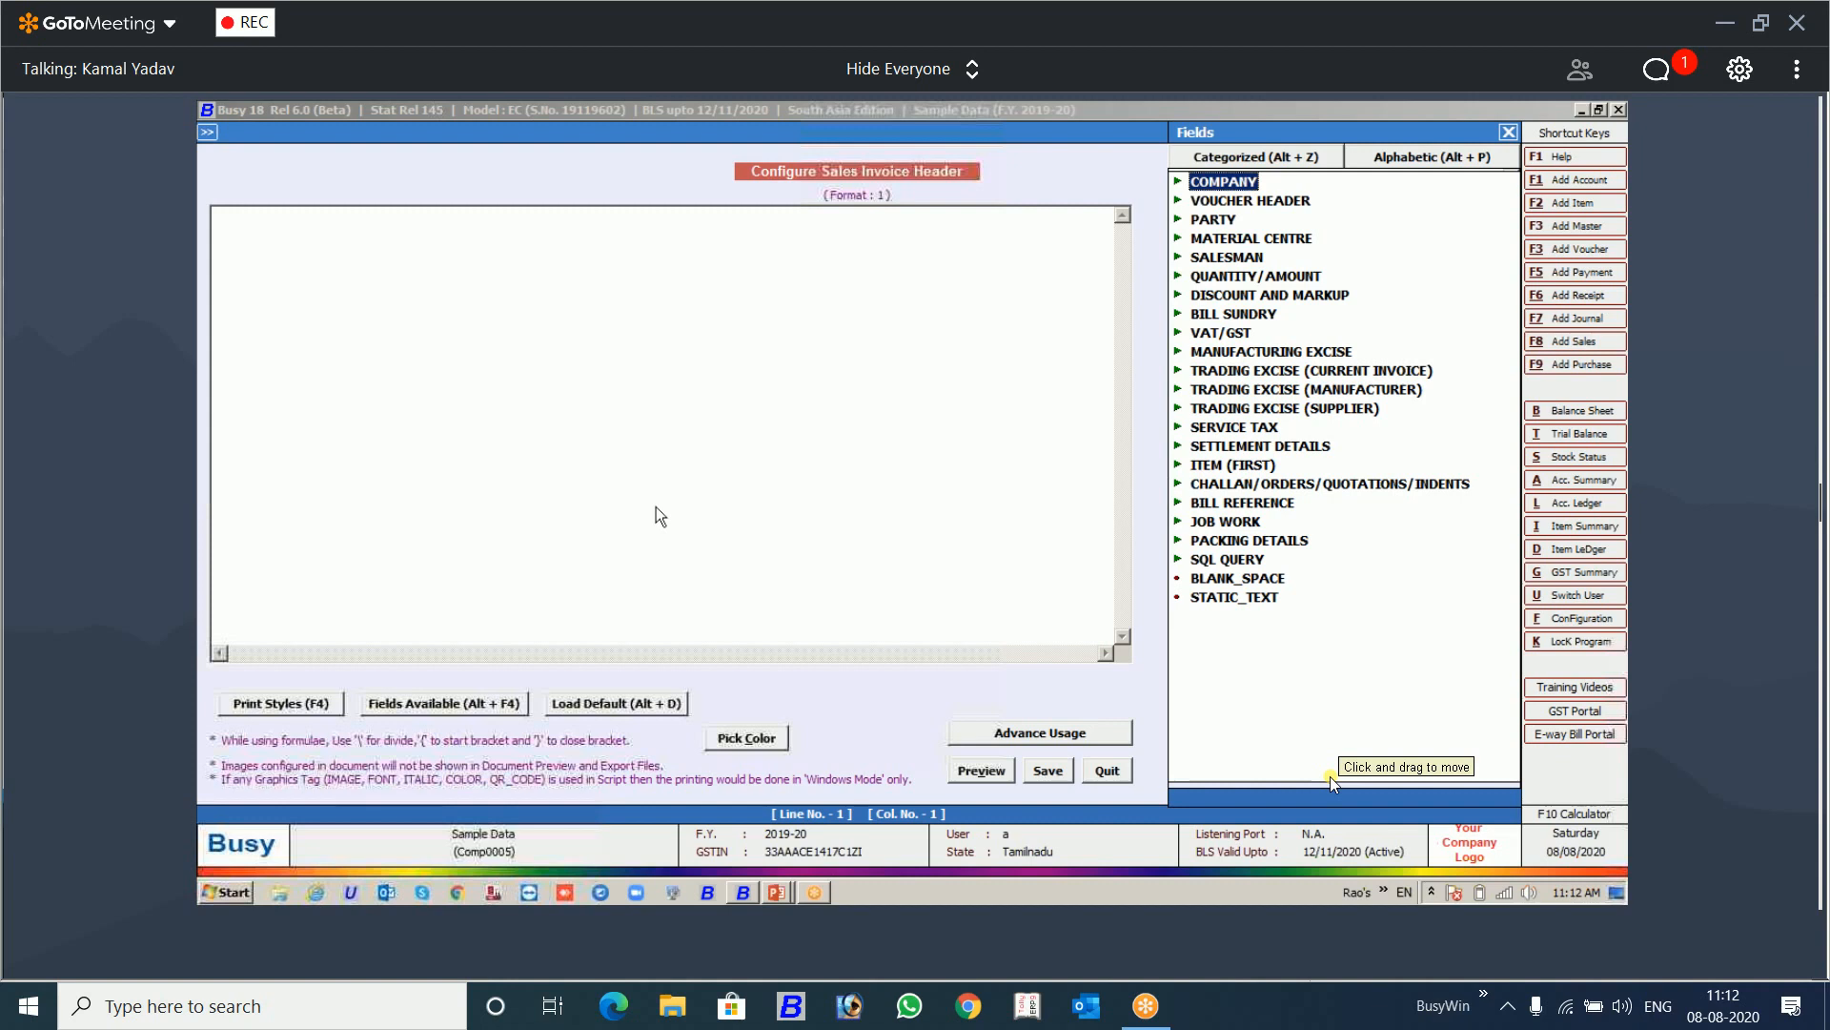
pyautogui.press('Down')
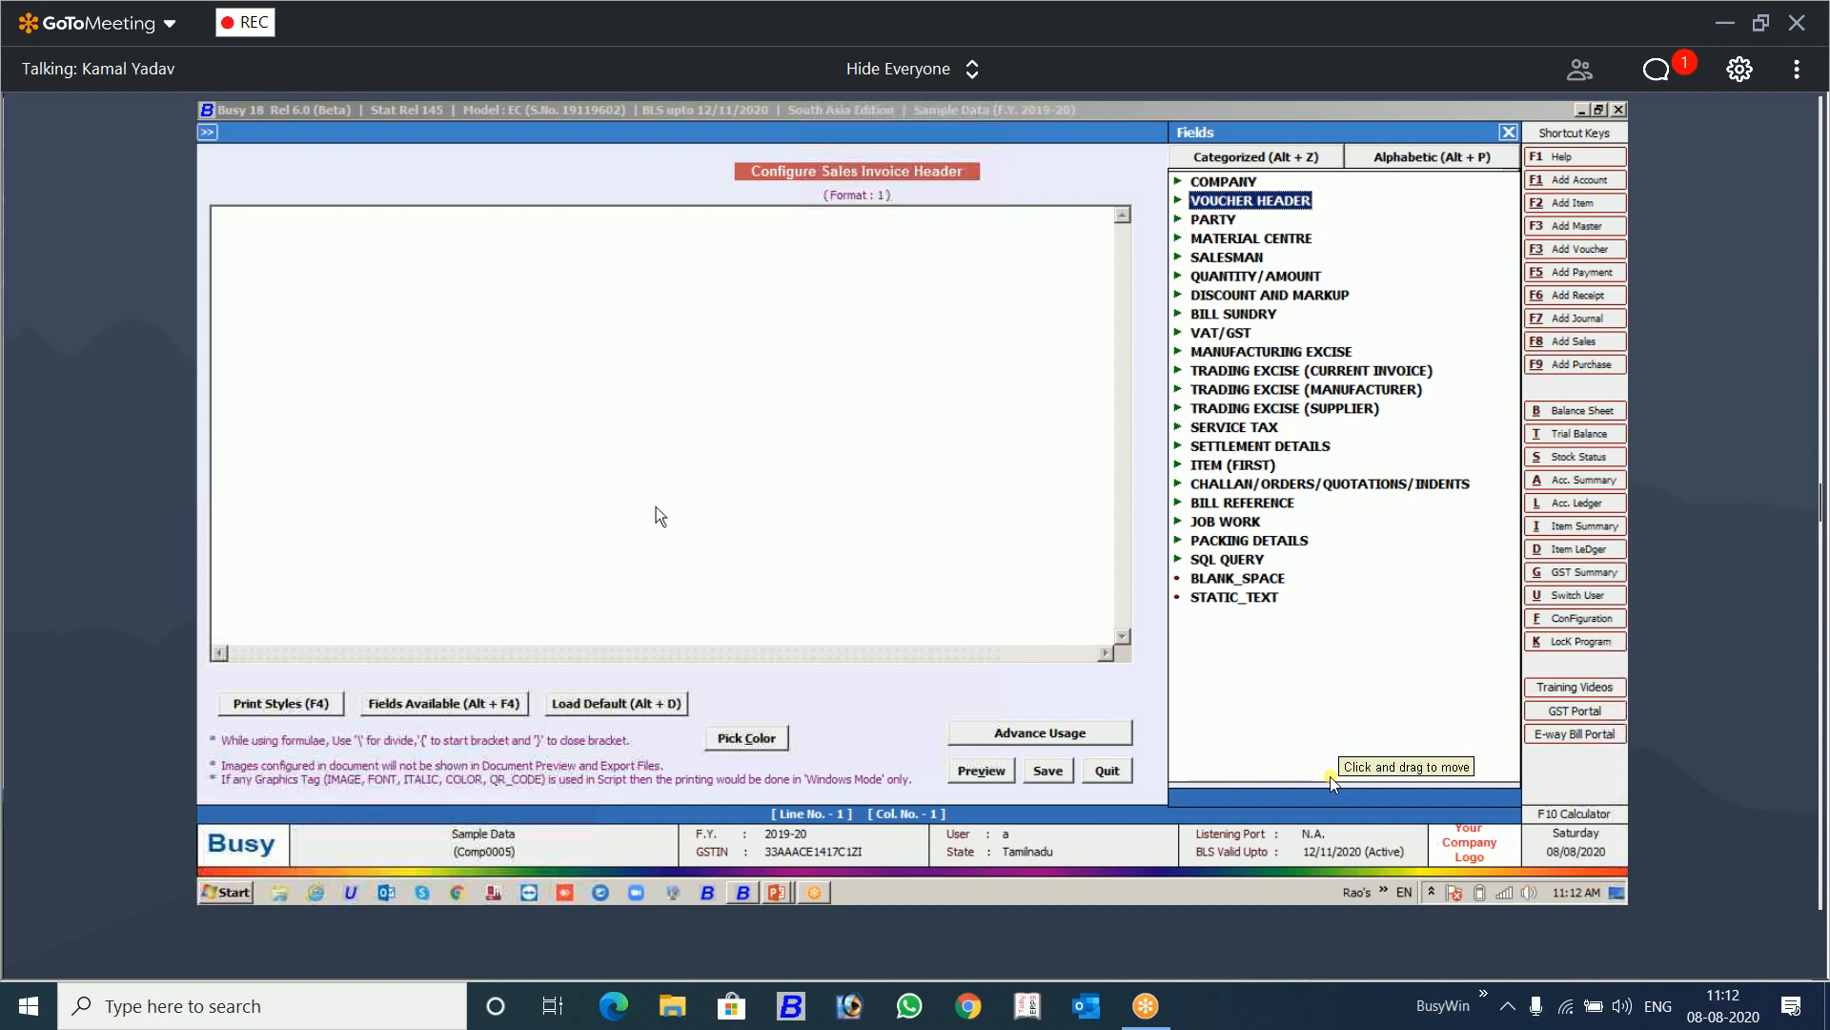
pyautogui.press('Up')
pyautogui.press('Right')
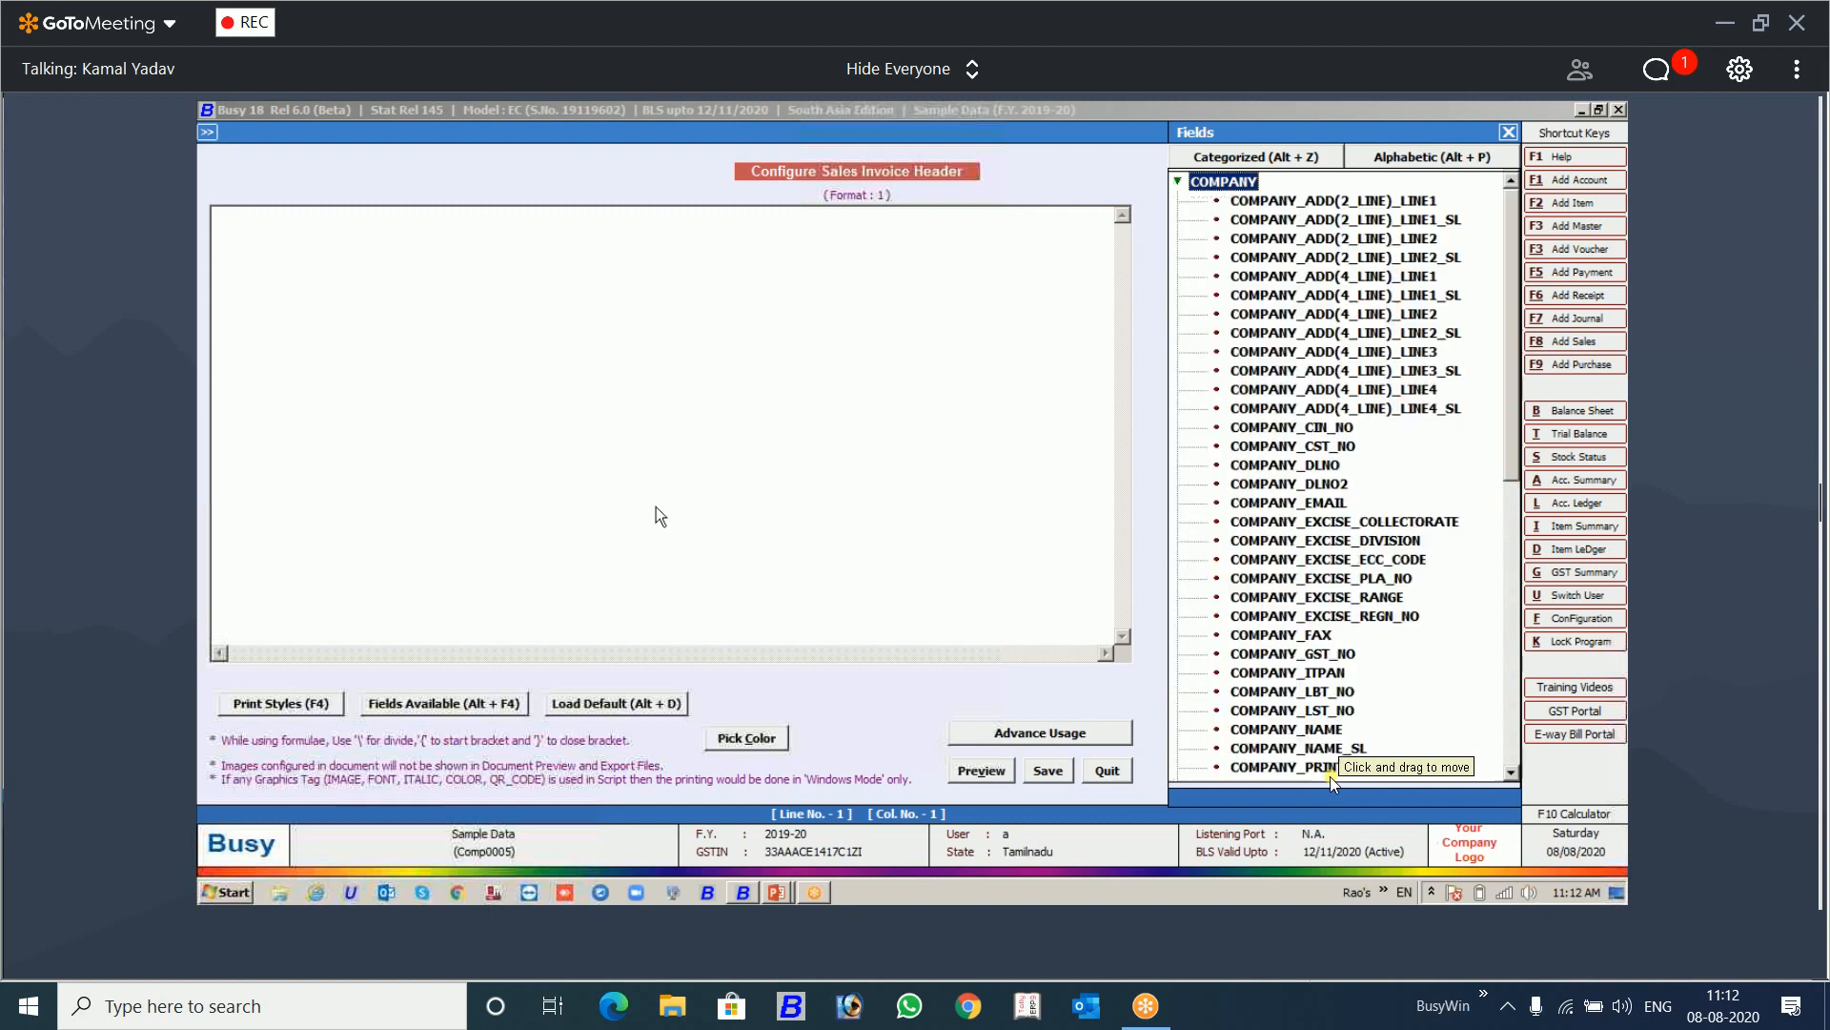
pyautogui.press('Down')
pyautogui.press('Down')
pyautogui.press('Down')
pyautogui.press('Down')
pyautogui.press('Down')
pyautogui.press('Down')
pyautogui.press('Down')
pyautogui.press('Down')
pyautogui.press('Down')
pyautogui.press('Down')
pyautogui.press('Down')
pyautogui.press('Down')
pyautogui.press('Down')
pyautogui.press('Down')
pyautogui.press('Down')
pyautogui.press('Down')
pyautogui.press('Down')
pyautogui.press('Down')
pyautogui.press('Down')
pyautogui.press('Down')
pyautogui.press('Down')
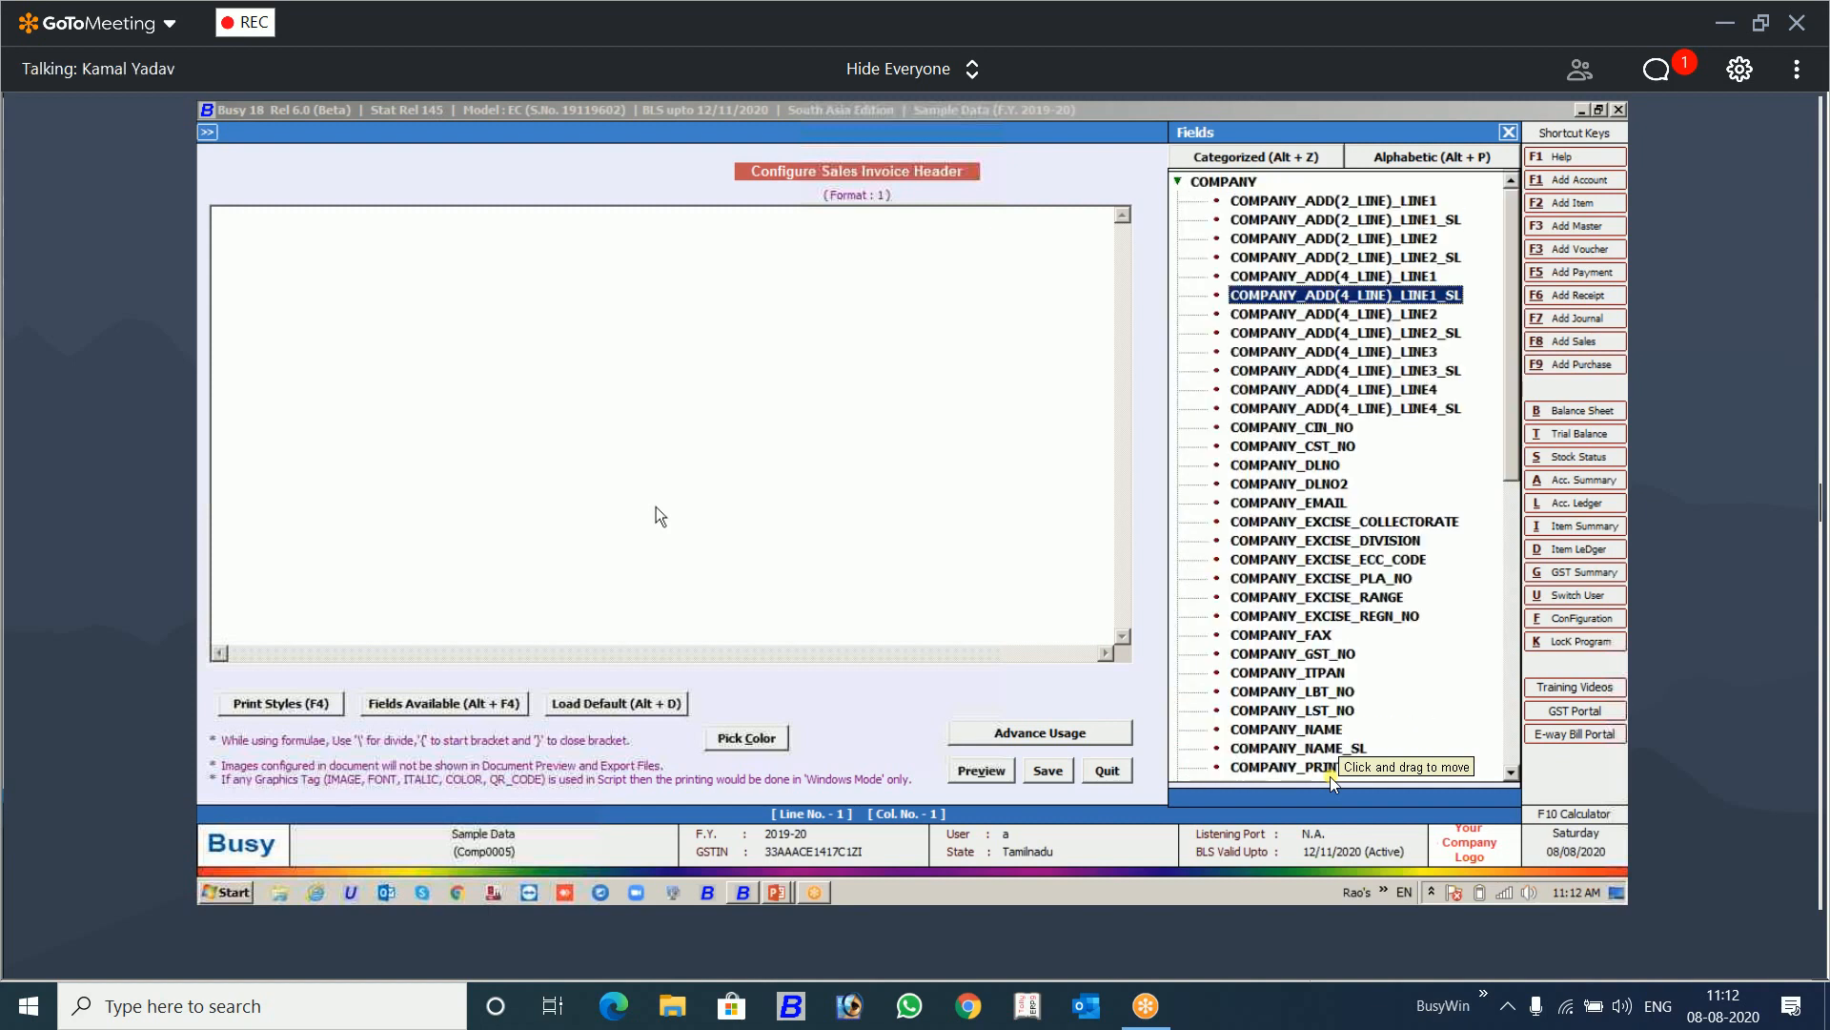
pyautogui.press('Down')
pyautogui.press('Down')
pyautogui.press('Down')
pyautogui.press('Down')
pyautogui.press('Down')
pyautogui.press('Down')
pyautogui.press('Down')
pyautogui.press('Down')
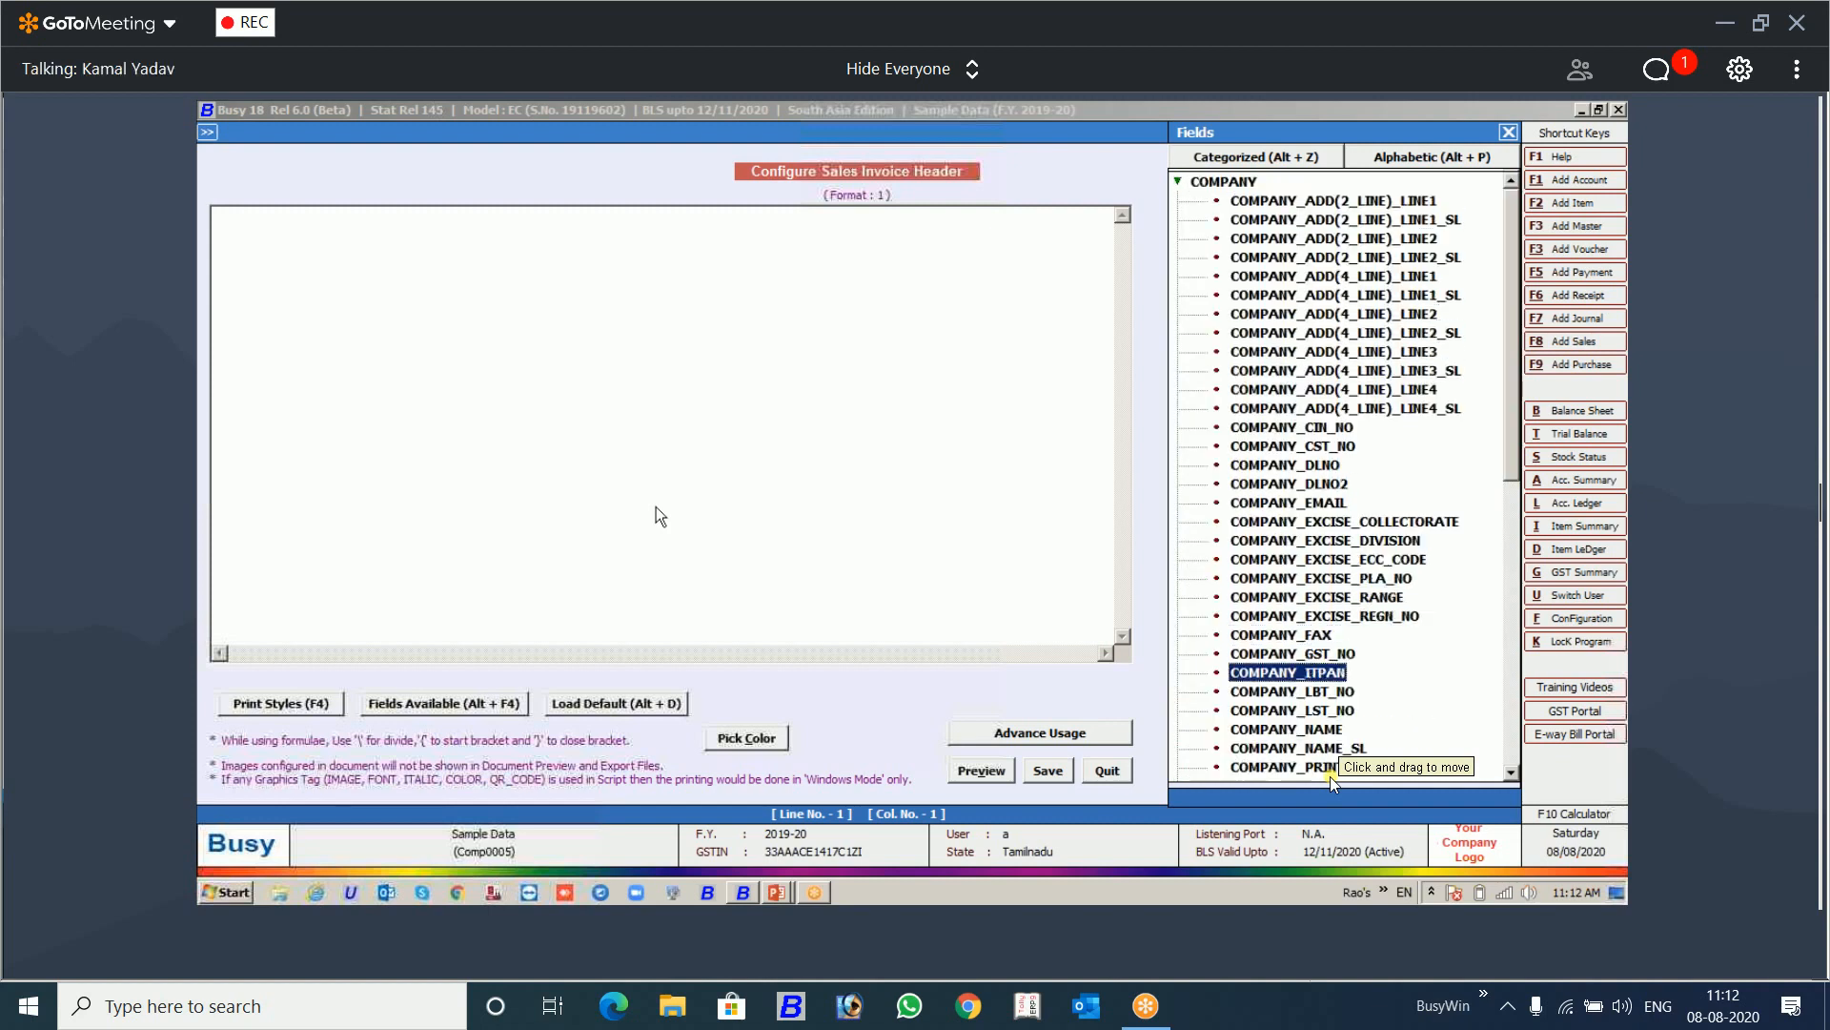
pyautogui.press('Return')
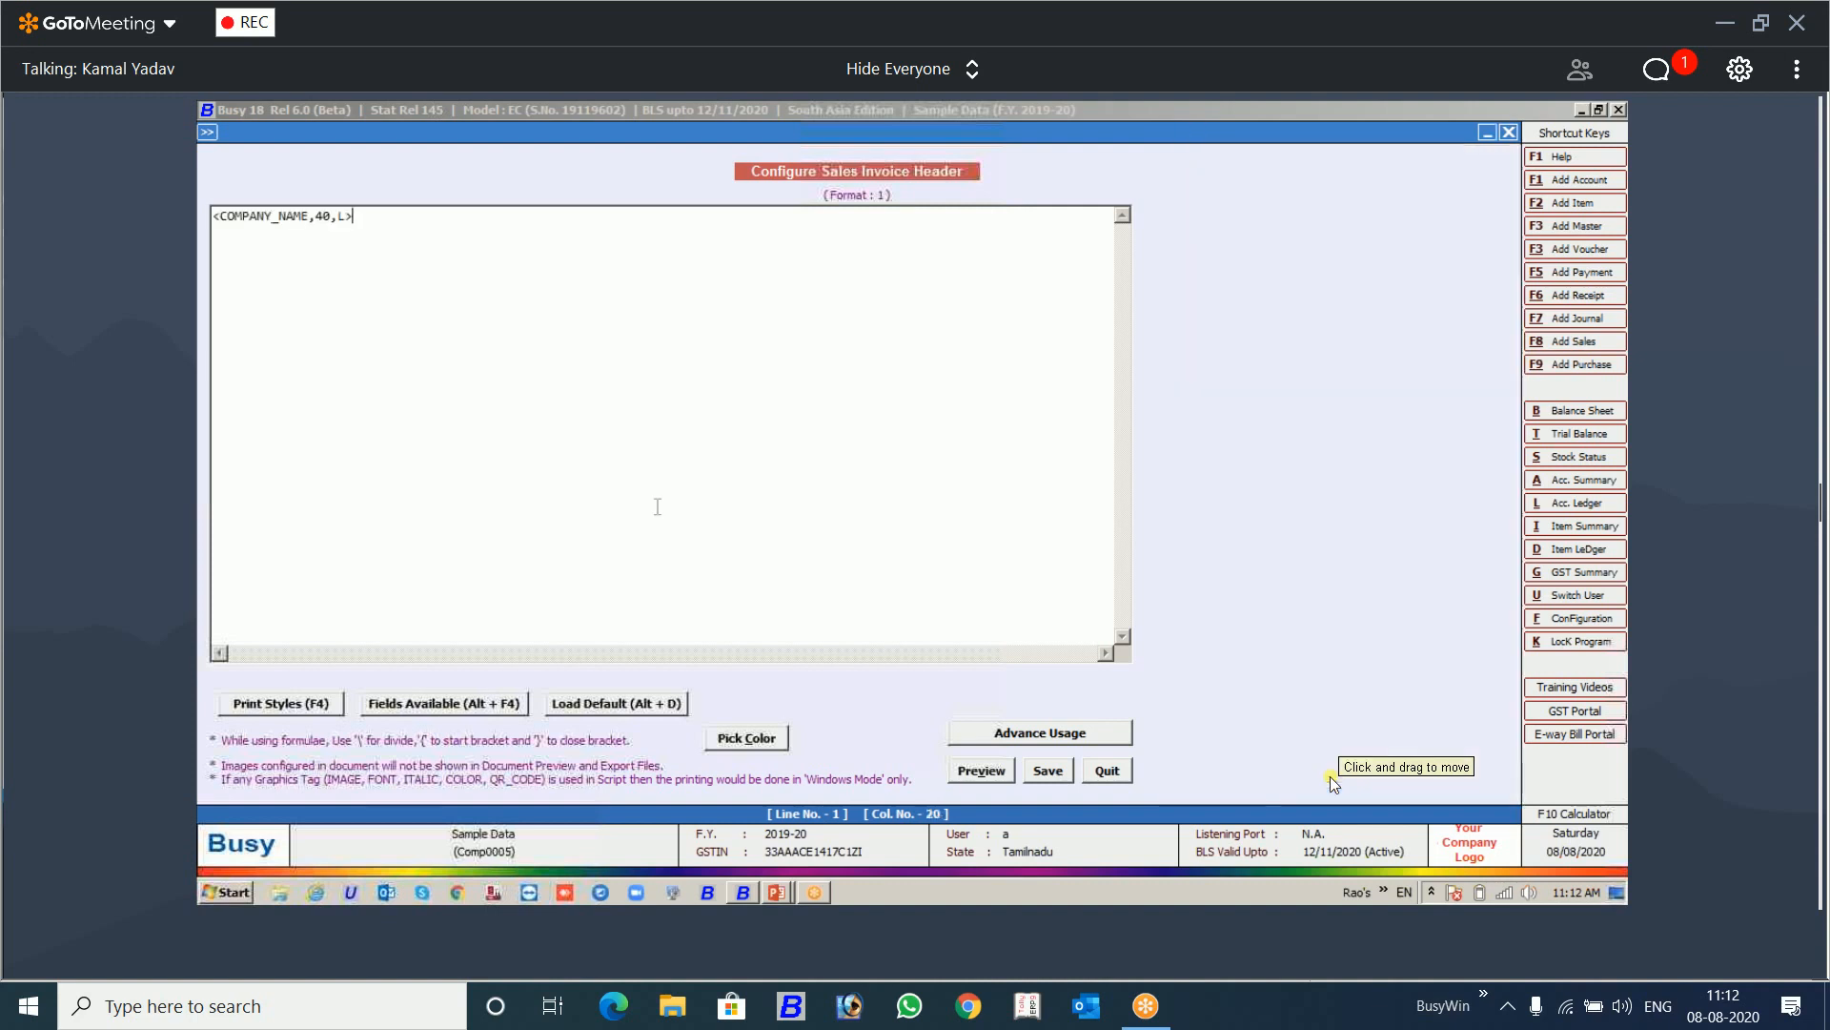
# Step: Add the COMPANY_EMAIL field on a new line below the company name
pyautogui.press('Return')
pyautogui.hotkey('alt', 'F4')
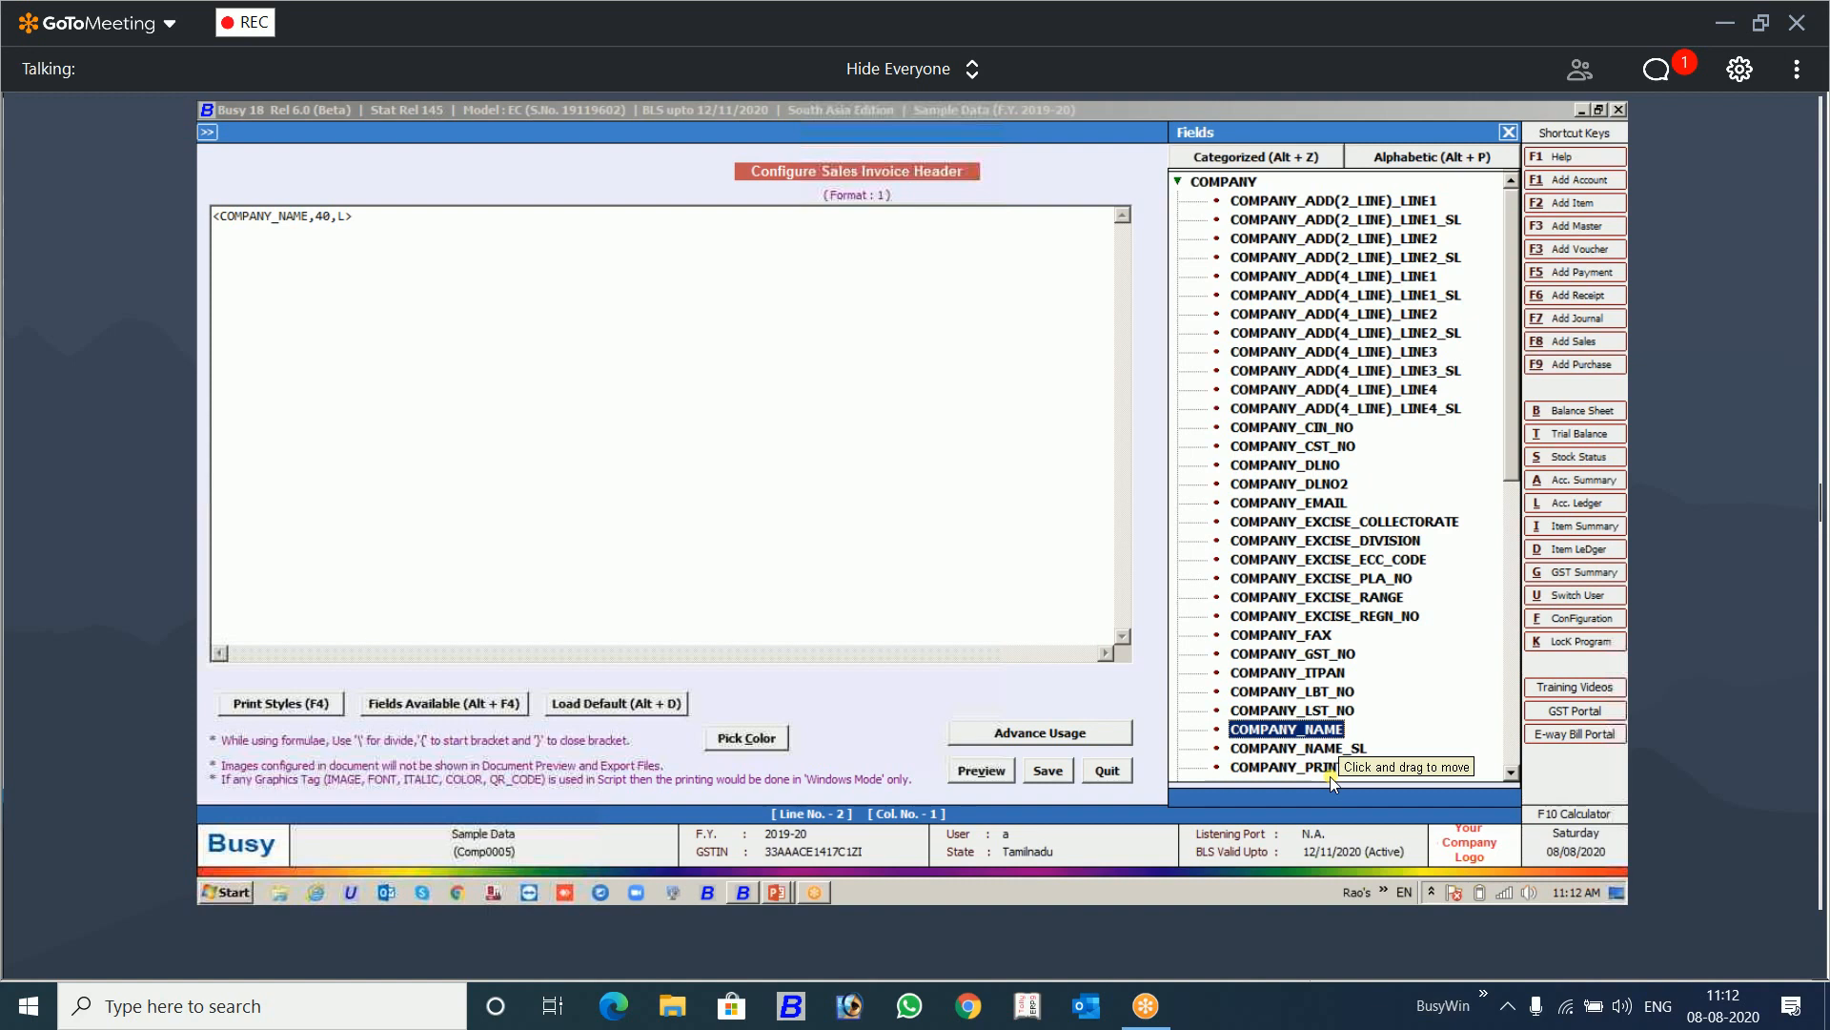
pyautogui.press('Up')
pyautogui.press('Up')
pyautogui.press('Up')
pyautogui.press('Up')
pyautogui.press('Up')
pyautogui.press('Up')
pyautogui.press('Up')
pyautogui.press('Up')
pyautogui.press('Up')
pyautogui.press('Up')
pyautogui.press('Up')
pyautogui.press('Up')
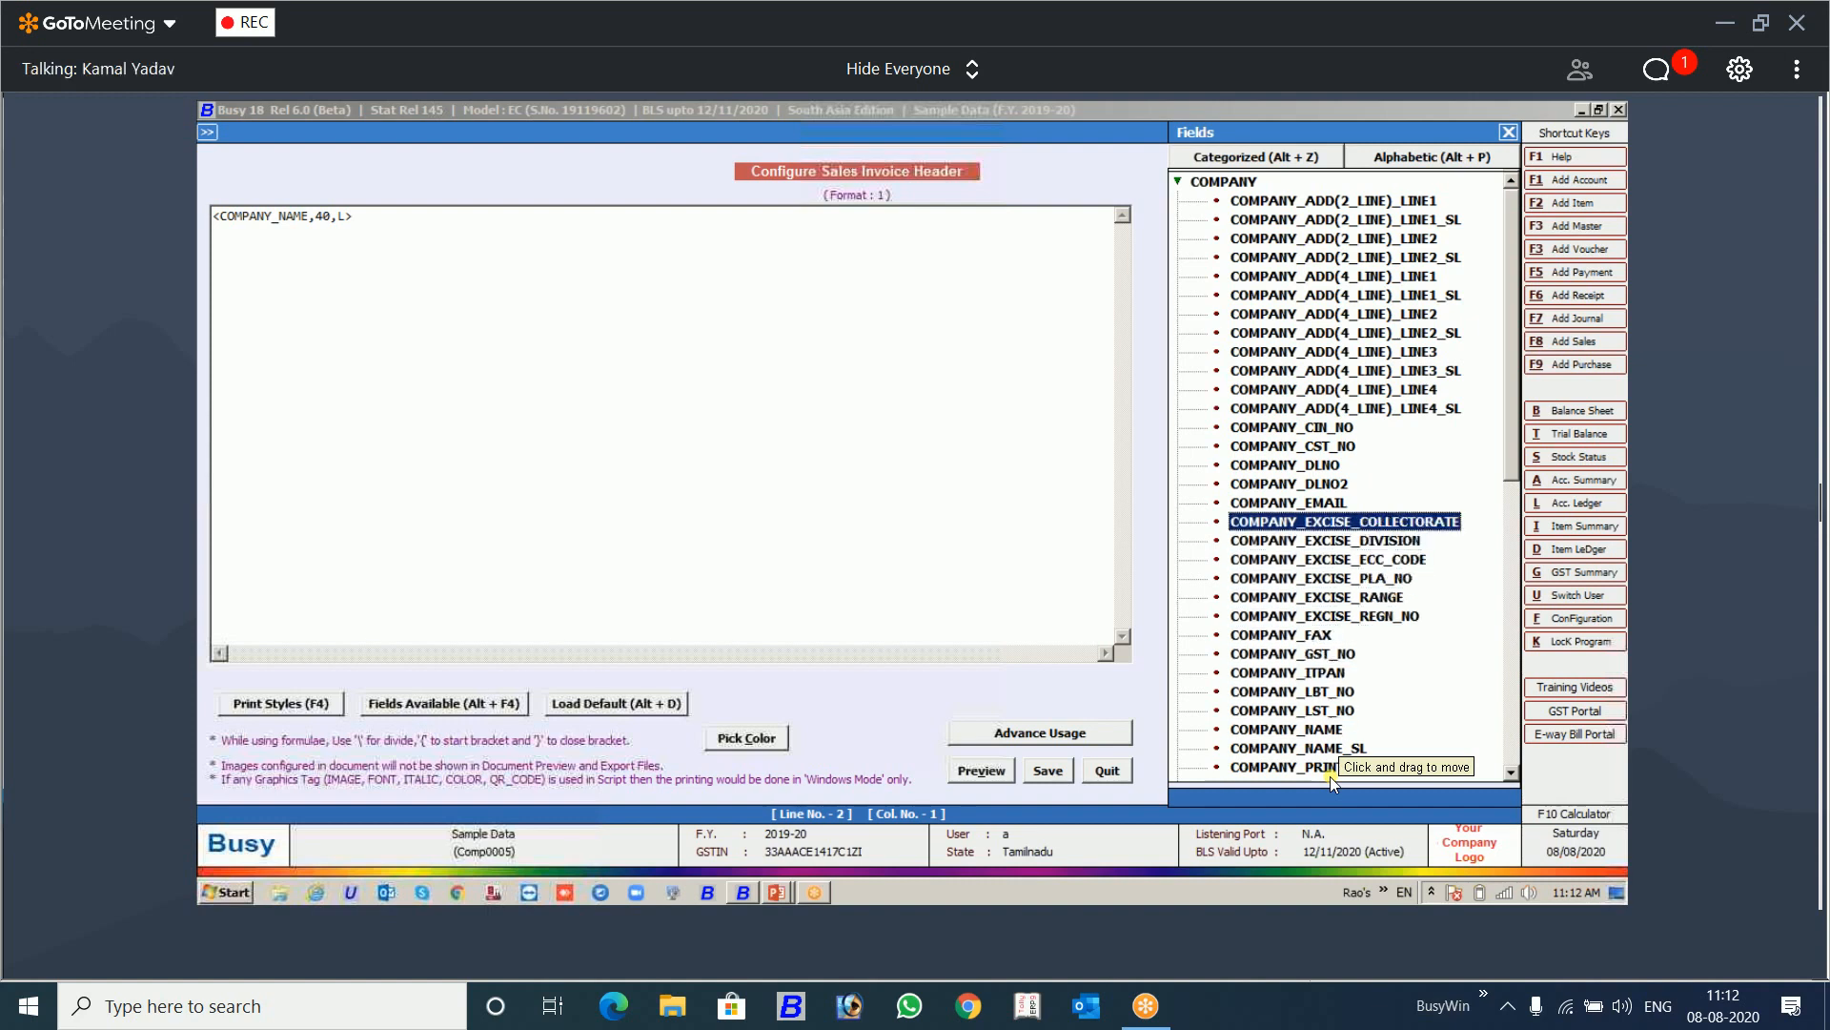
pyautogui.press('Return')
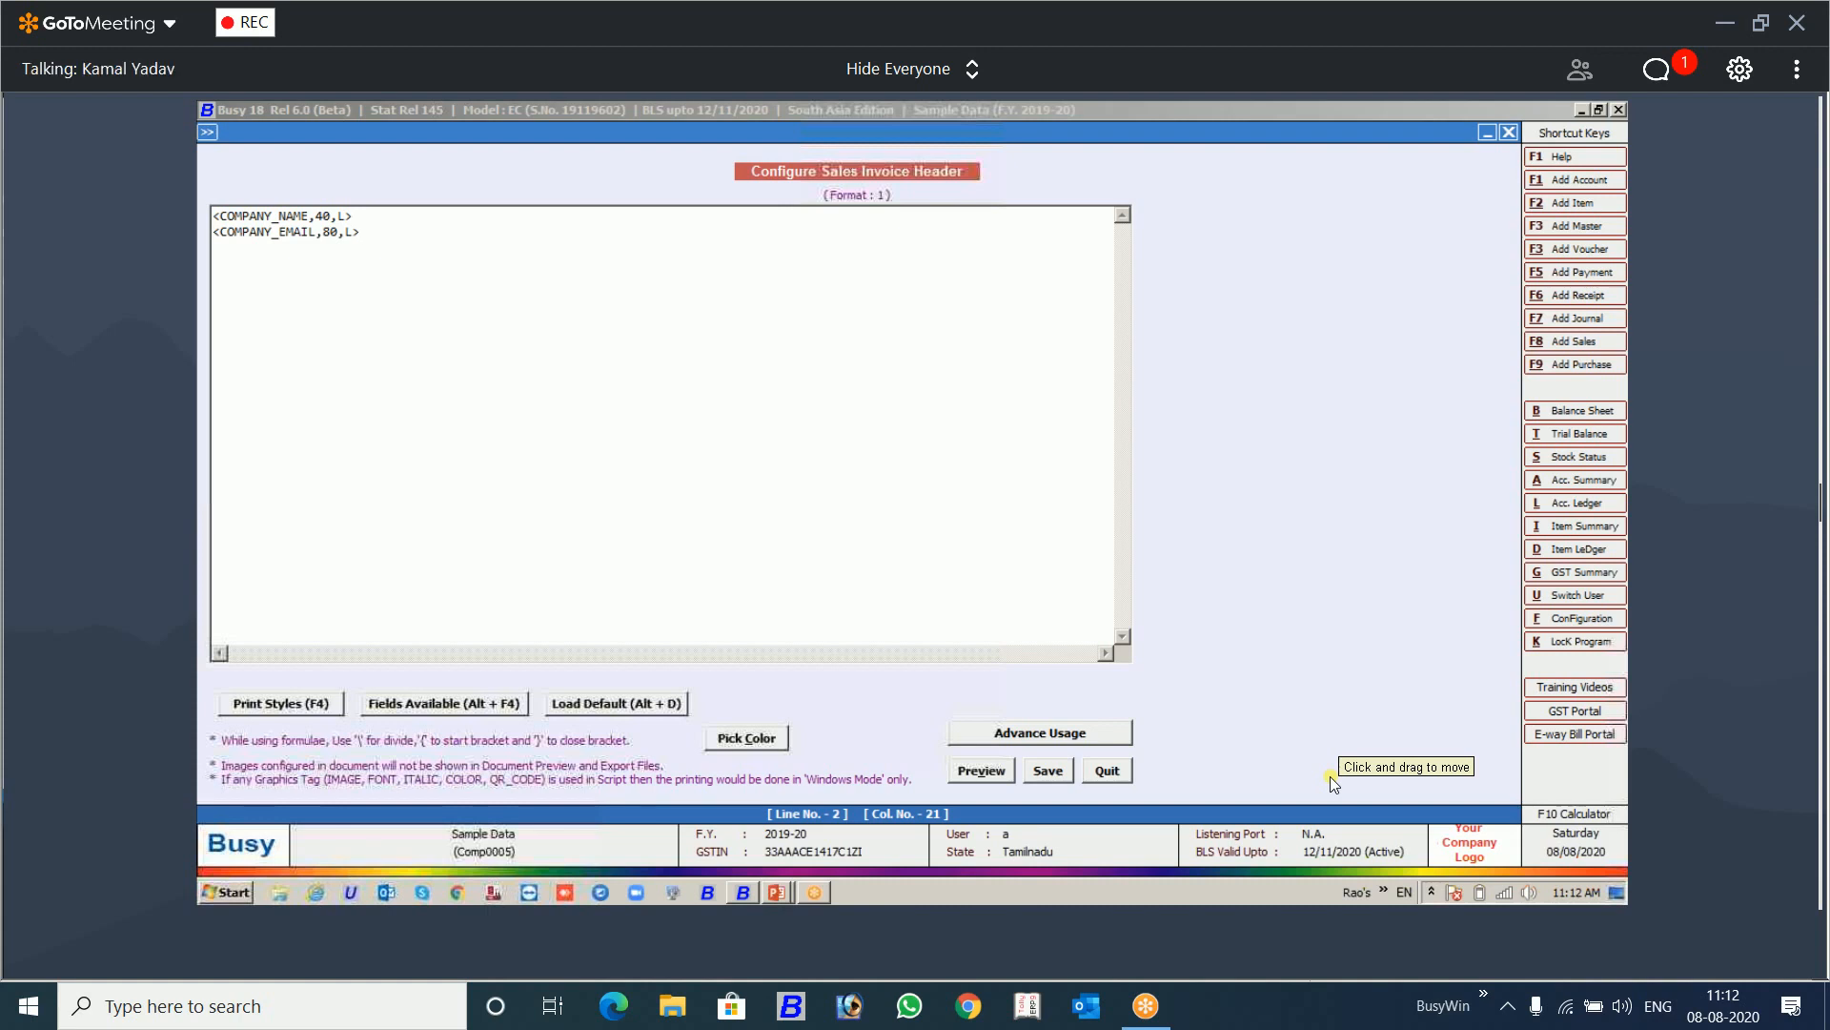
pyautogui.hotkey('alt', 'F4')
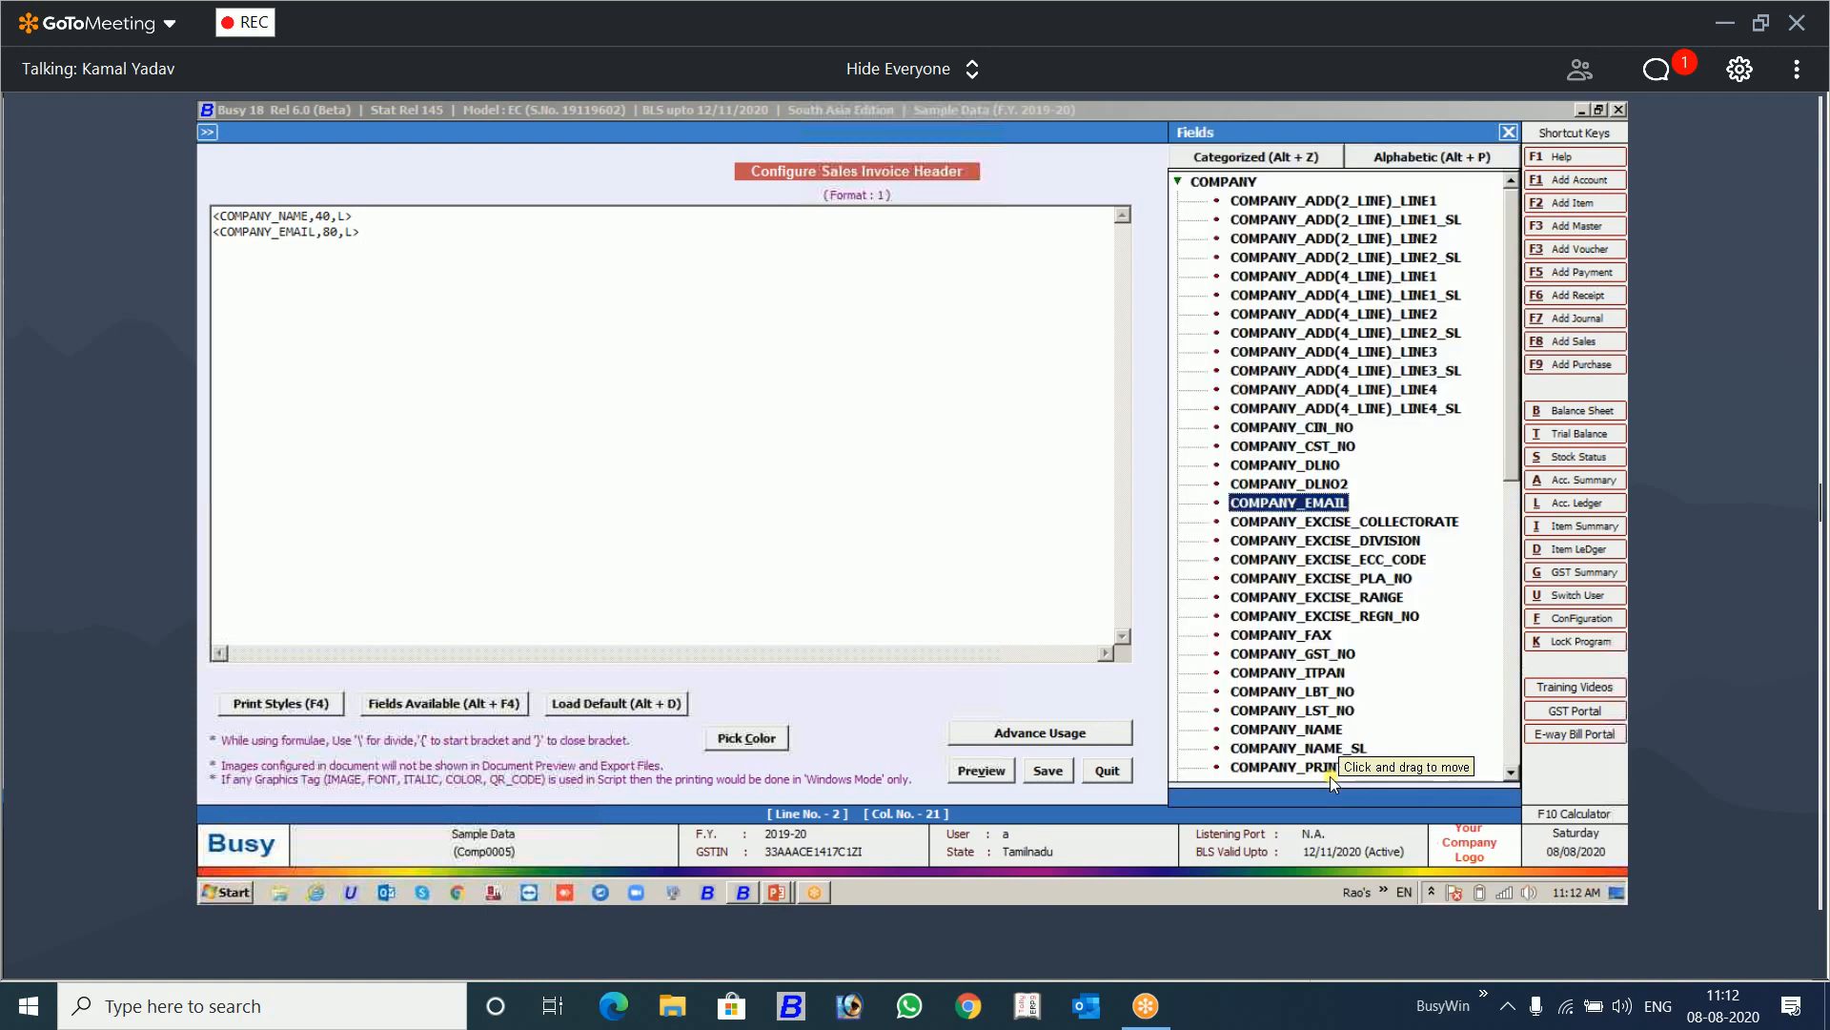
pyautogui.press('Escape')
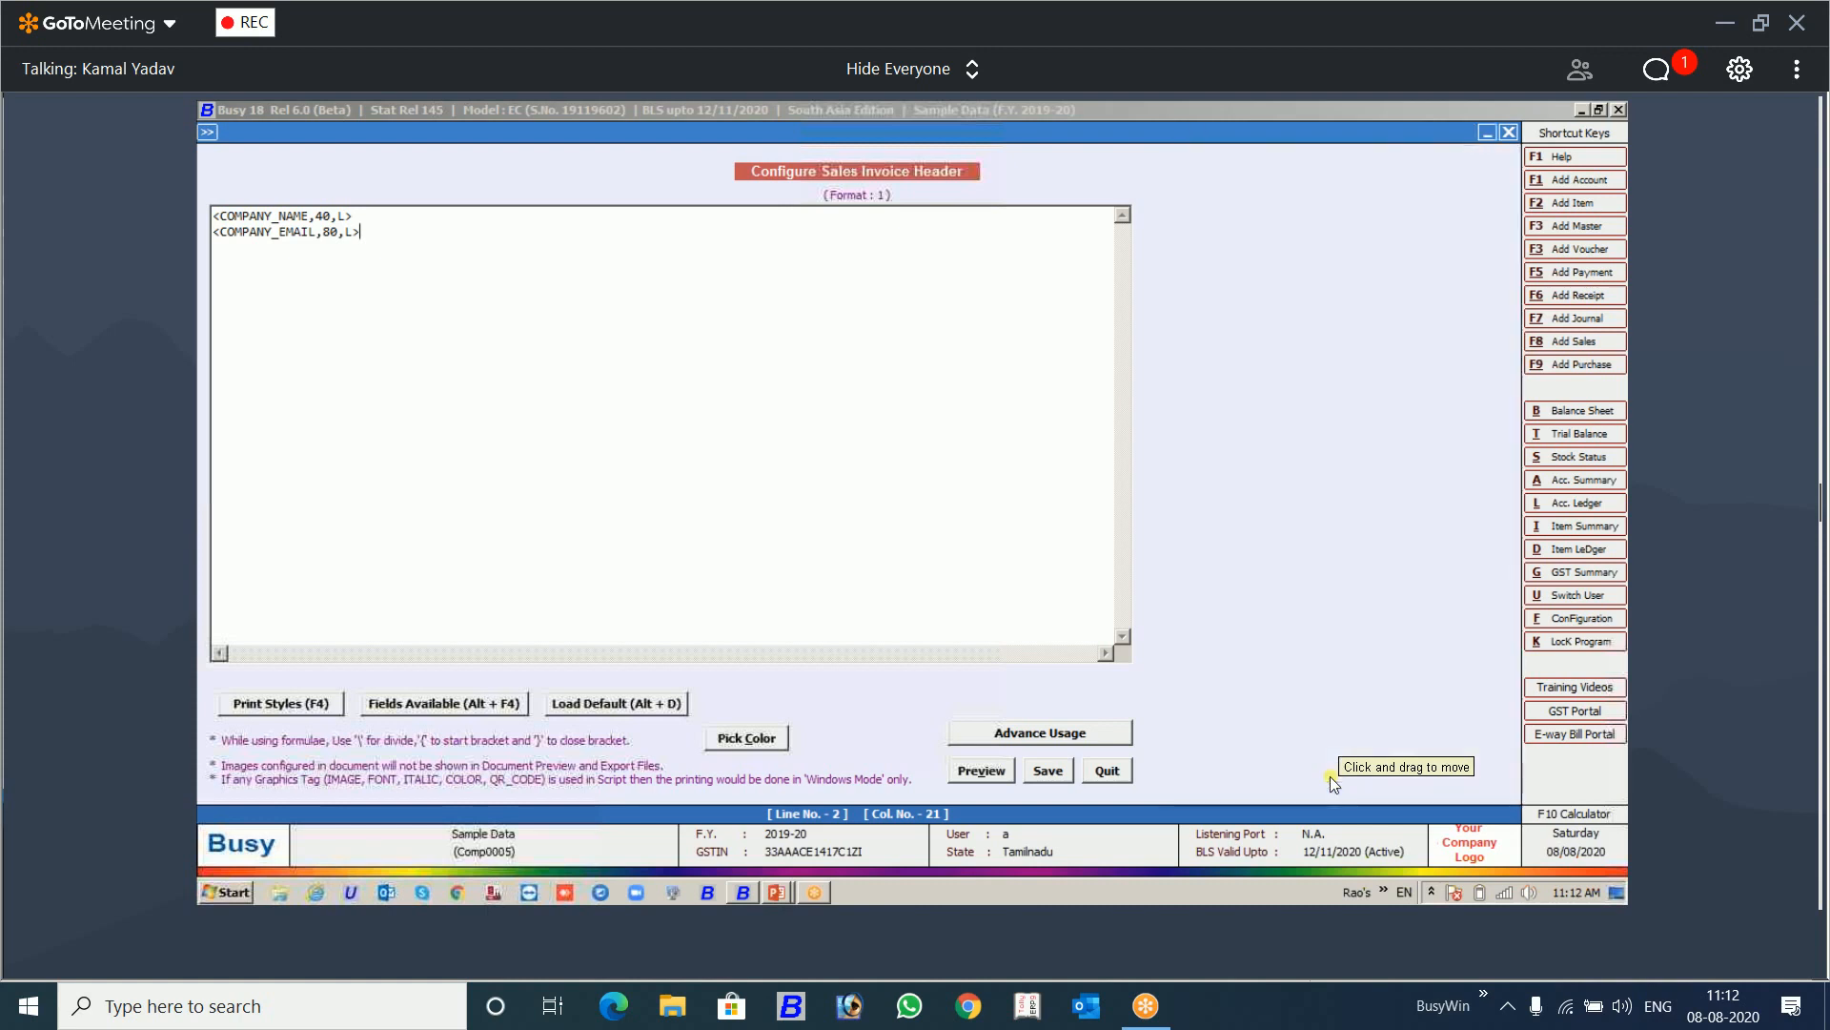
# Step: Look through the VAT/GST category of the available header fields
pyautogui.hotkey('alt', 'F4')
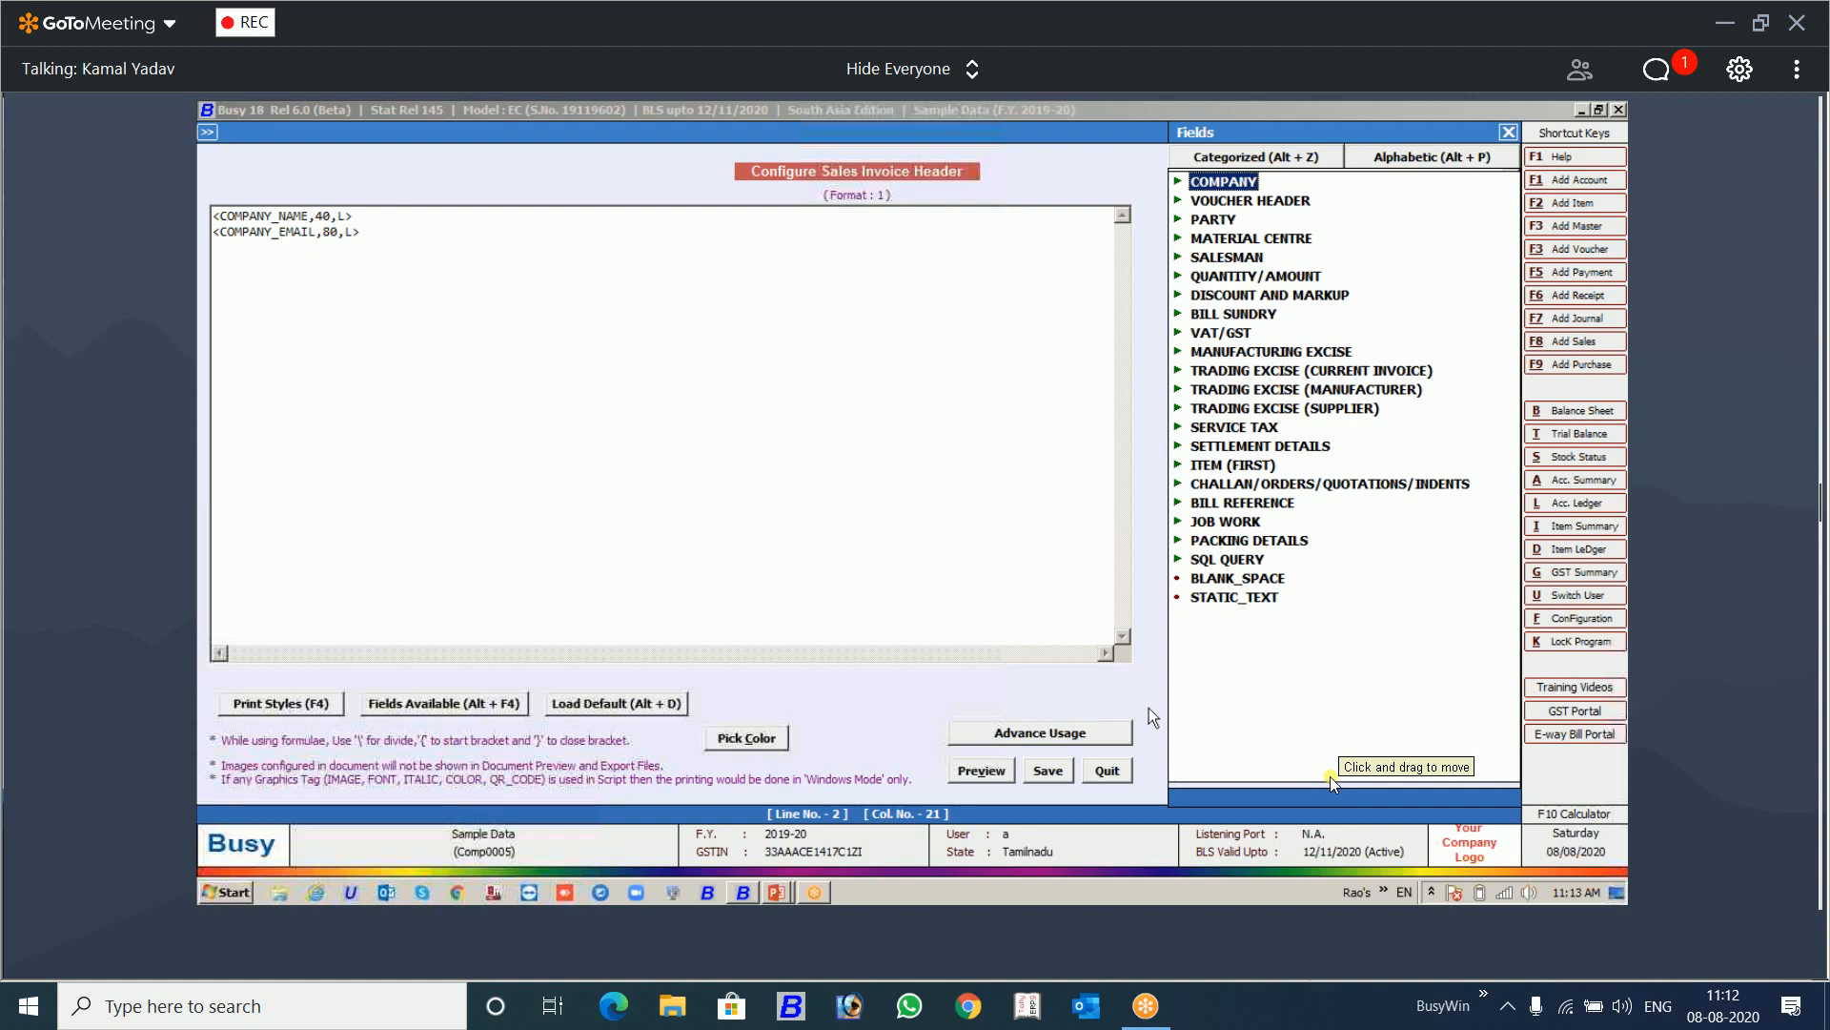
pyautogui.press('Down')
pyautogui.press('Down')
pyautogui.press('Down')
pyautogui.press('Down')
pyautogui.press('Down')
pyautogui.press('Down')
pyautogui.press('Down')
pyautogui.press('Down')
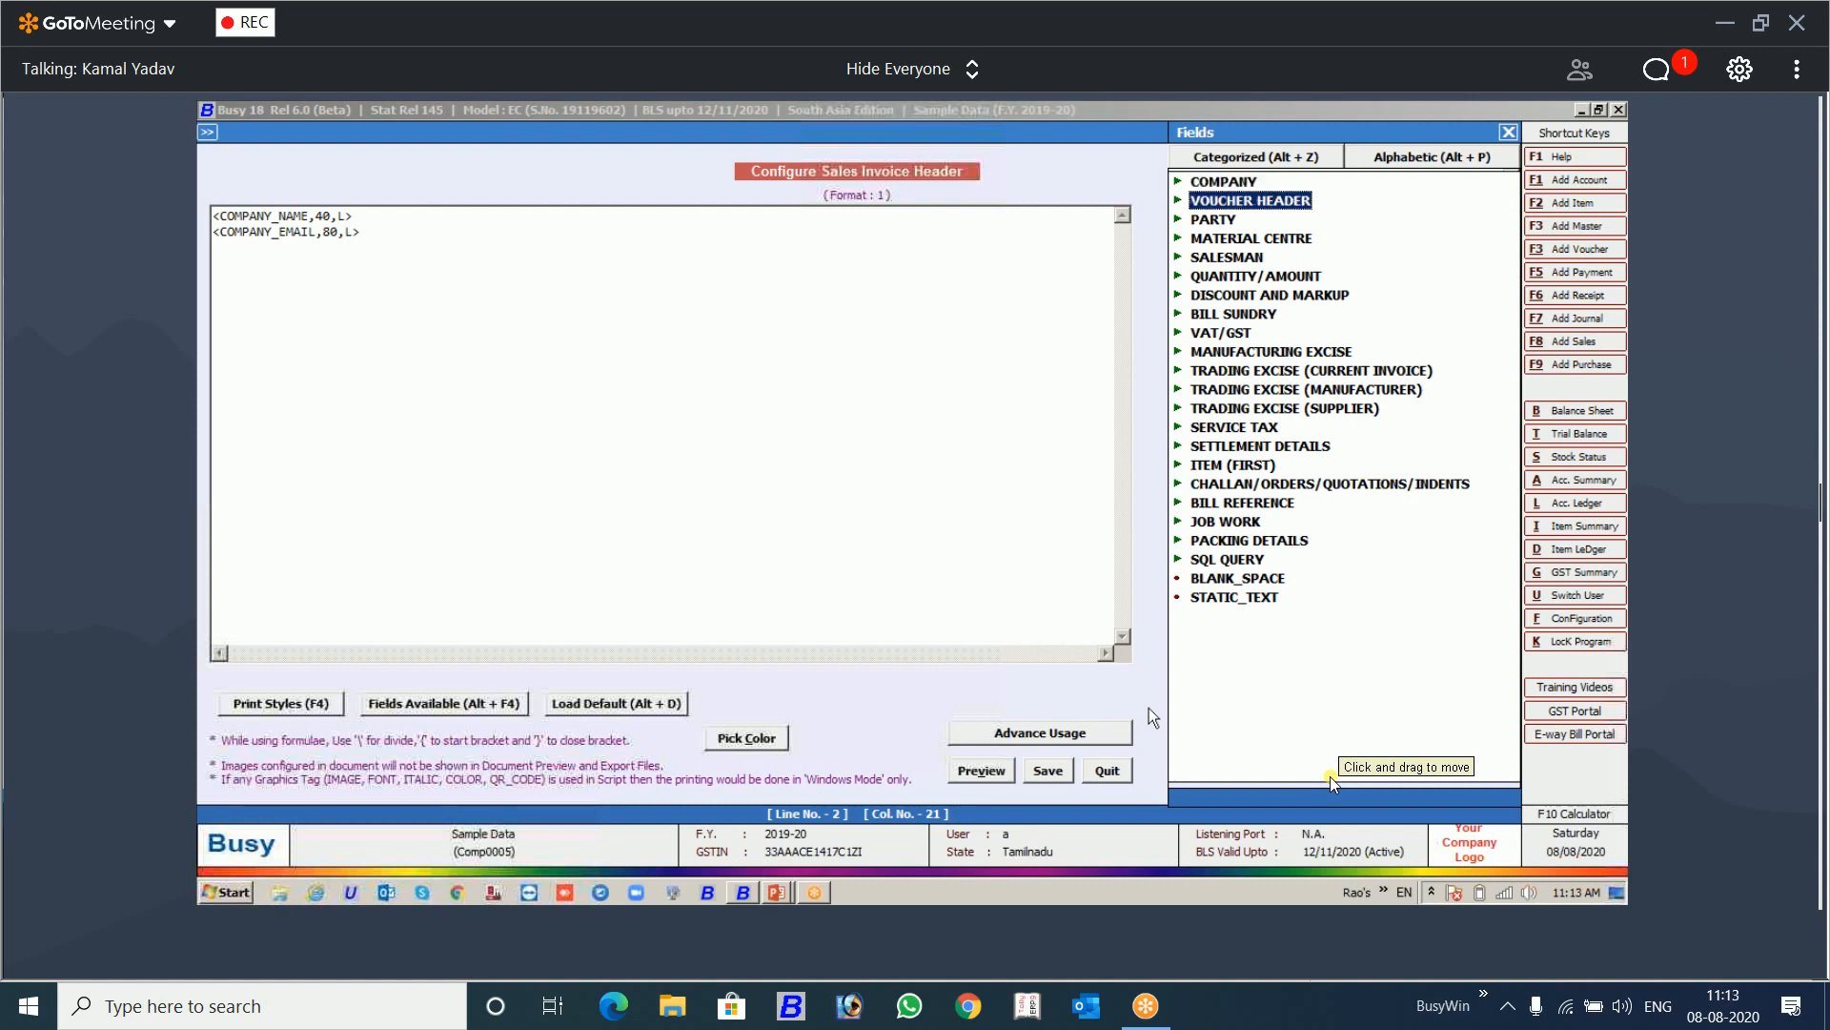
pyautogui.press('Return')
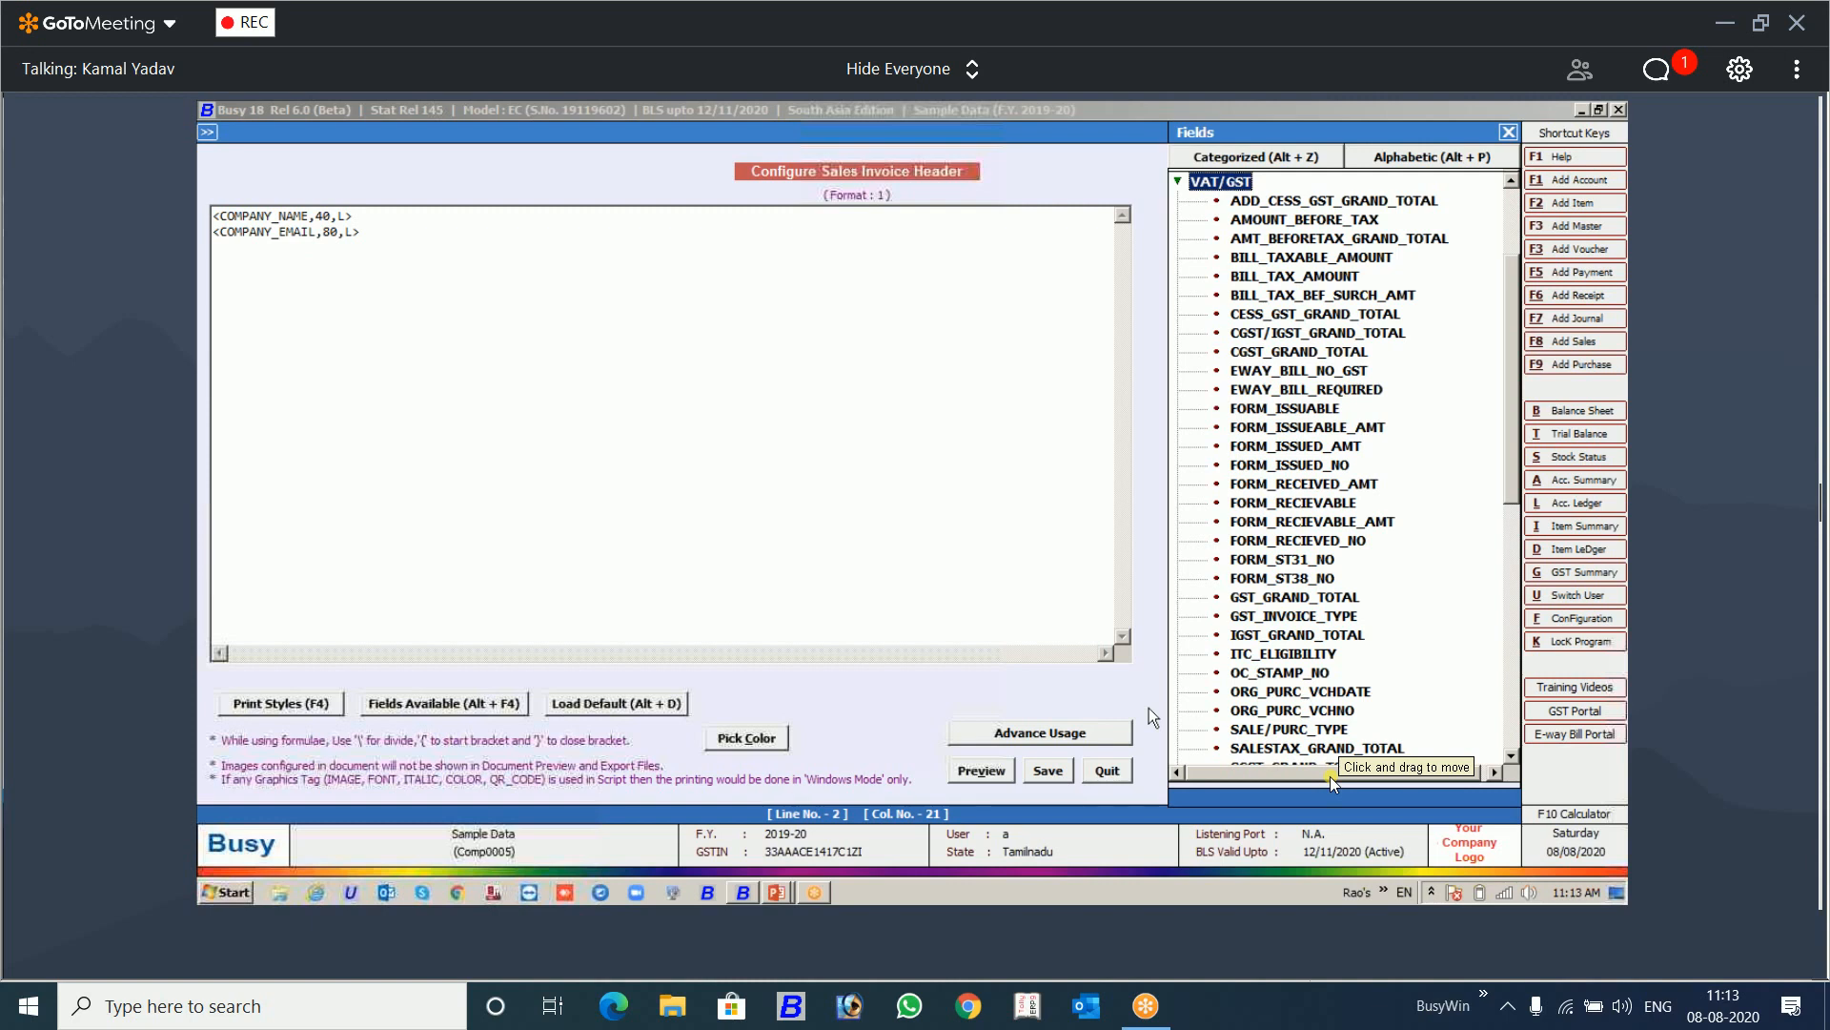
pyautogui.press('Return')
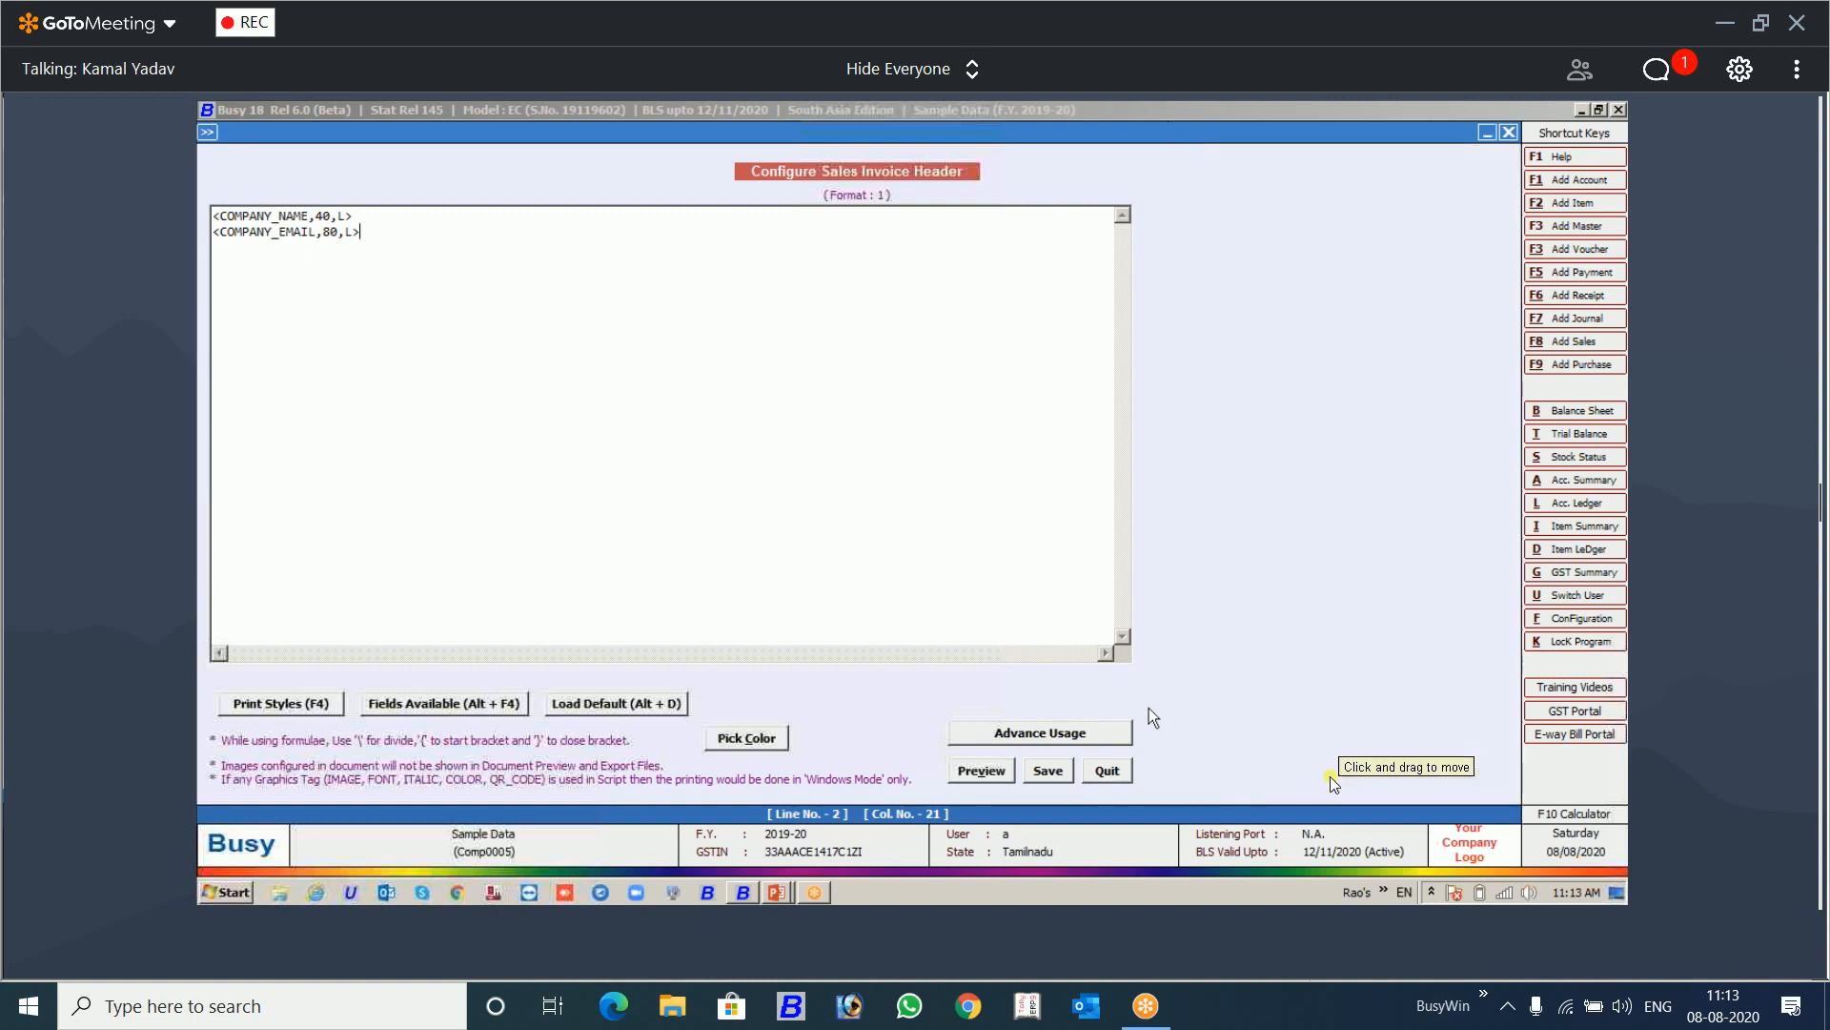
# Step: Find the VCH/BILL_NO field in the VOUCHER HEADER category and insert it after the company e-mail field
pyautogui.press('Up')
pyautogui.press('Up')
pyautogui.press('Up')
pyautogui.press('Up')
pyautogui.press('Up')
pyautogui.press('Up')
pyautogui.press('Up')
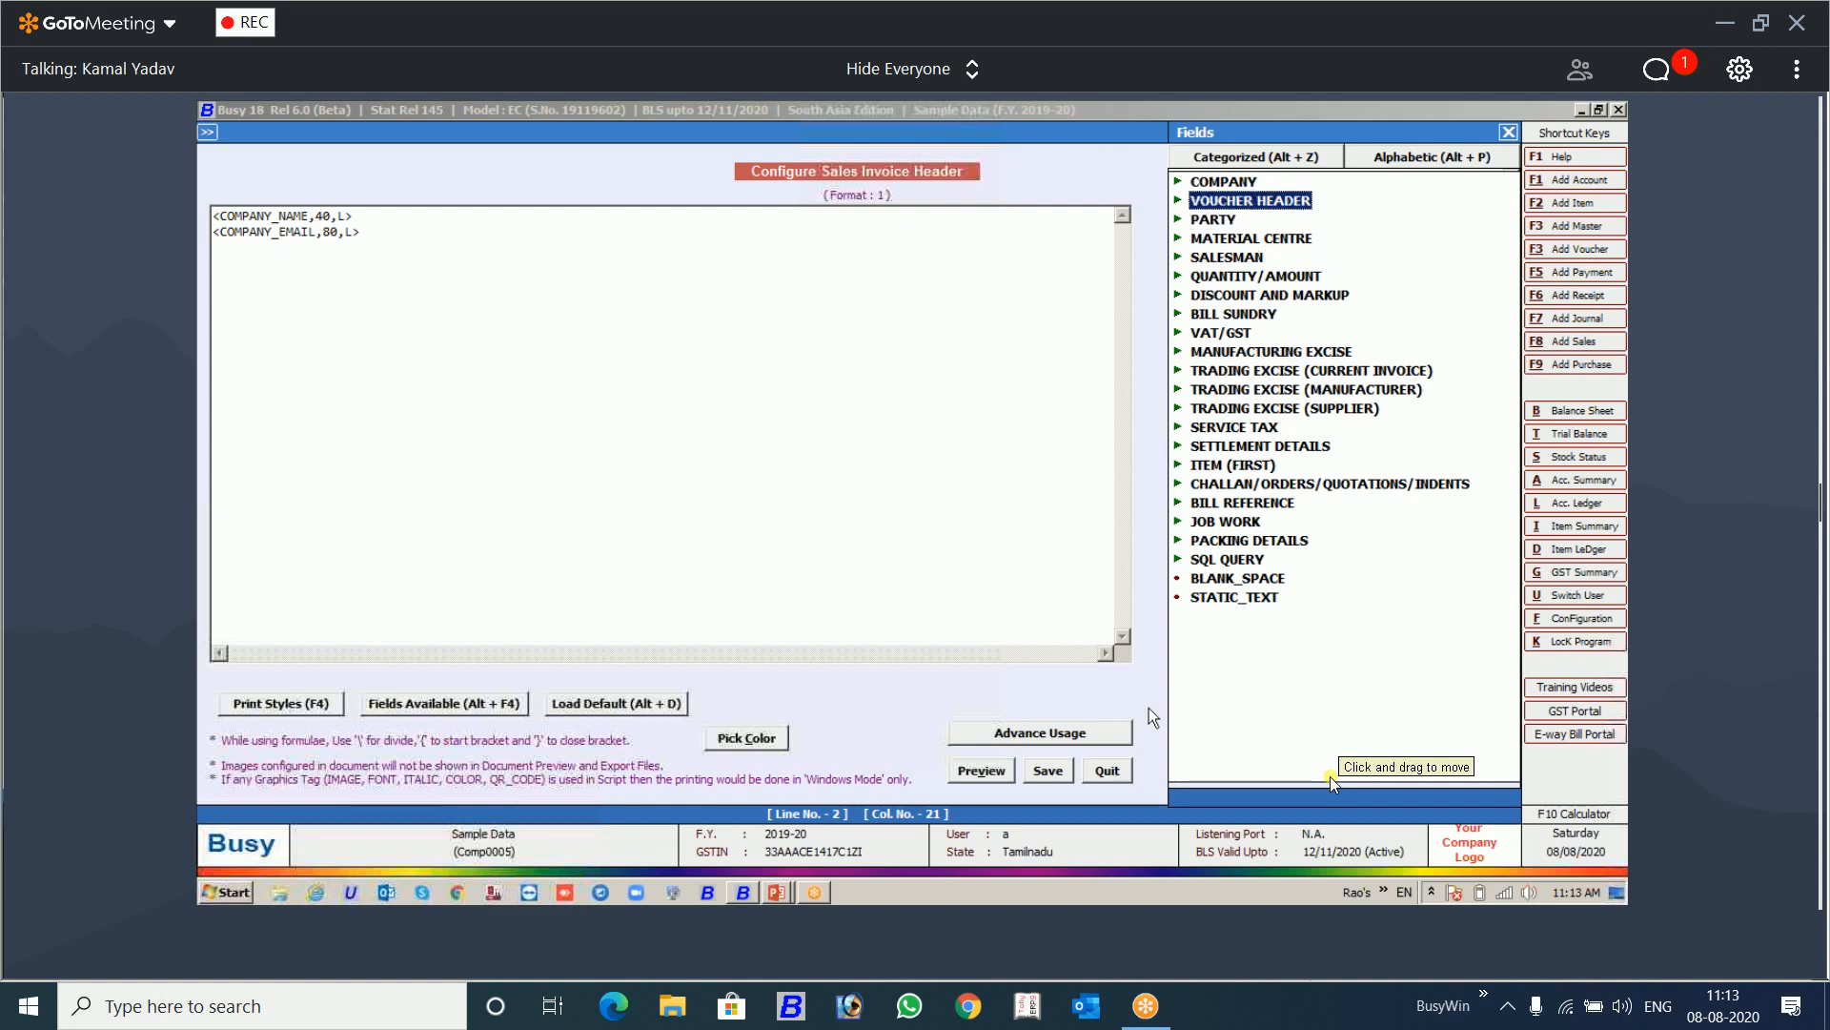
pyautogui.press('Return')
pyautogui.press('Down')
pyautogui.press('Down')
pyautogui.press('Down')
pyautogui.press('Down')
pyautogui.press('Down')
pyautogui.press('Down')
pyautogui.press('Down')
pyautogui.press('Down')
pyautogui.press('Down')
pyautogui.press('Down')
pyautogui.press('Down')
pyautogui.press('Down')
pyautogui.press('Down')
pyautogui.press('Down')
pyautogui.press('Down')
pyautogui.press('Down')
pyautogui.press('Down')
pyautogui.press('Down')
pyautogui.press('Down')
pyautogui.press('Down')
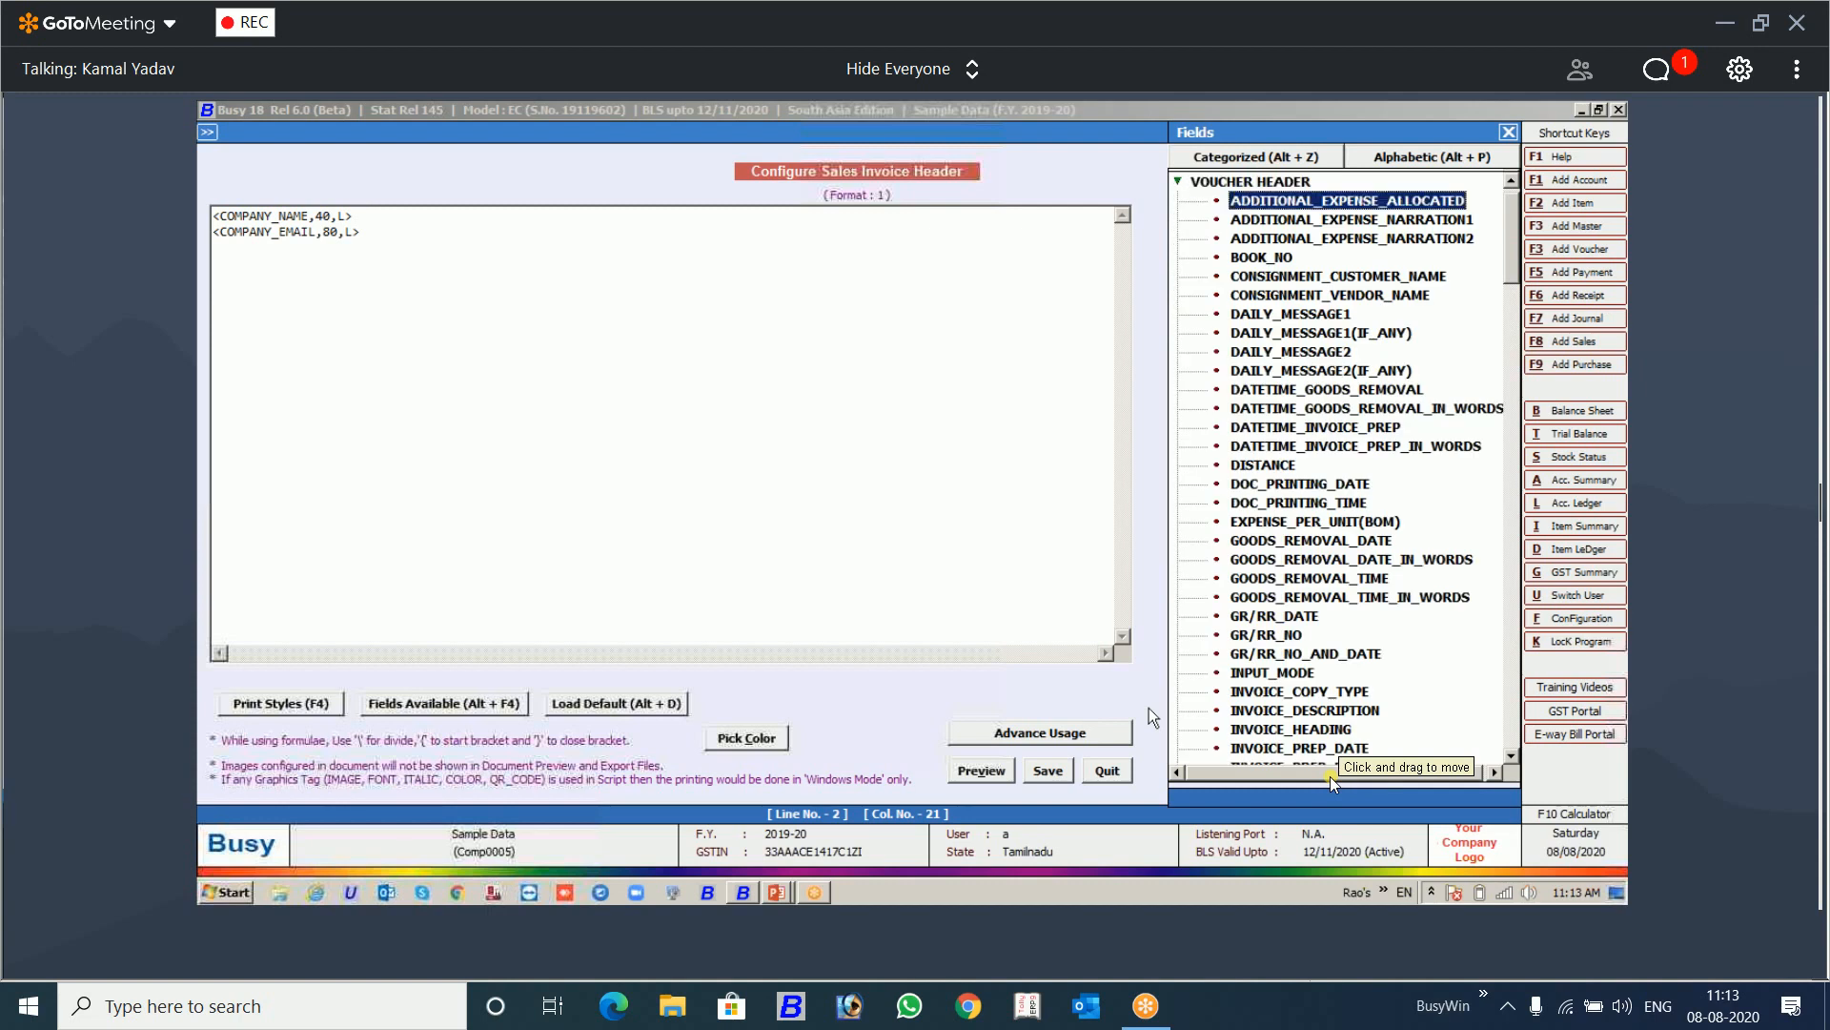
pyautogui.press('Down')
pyautogui.press('Down')
pyautogui.press('Down')
pyautogui.press('Down')
pyautogui.press('Down')
pyautogui.press('Down')
pyautogui.press('Down')
pyautogui.press('Down')
pyautogui.press('Down')
pyautogui.press('Down')
pyautogui.press('Down')
pyautogui.press('Down')
pyautogui.press('Down')
pyautogui.press('Down')
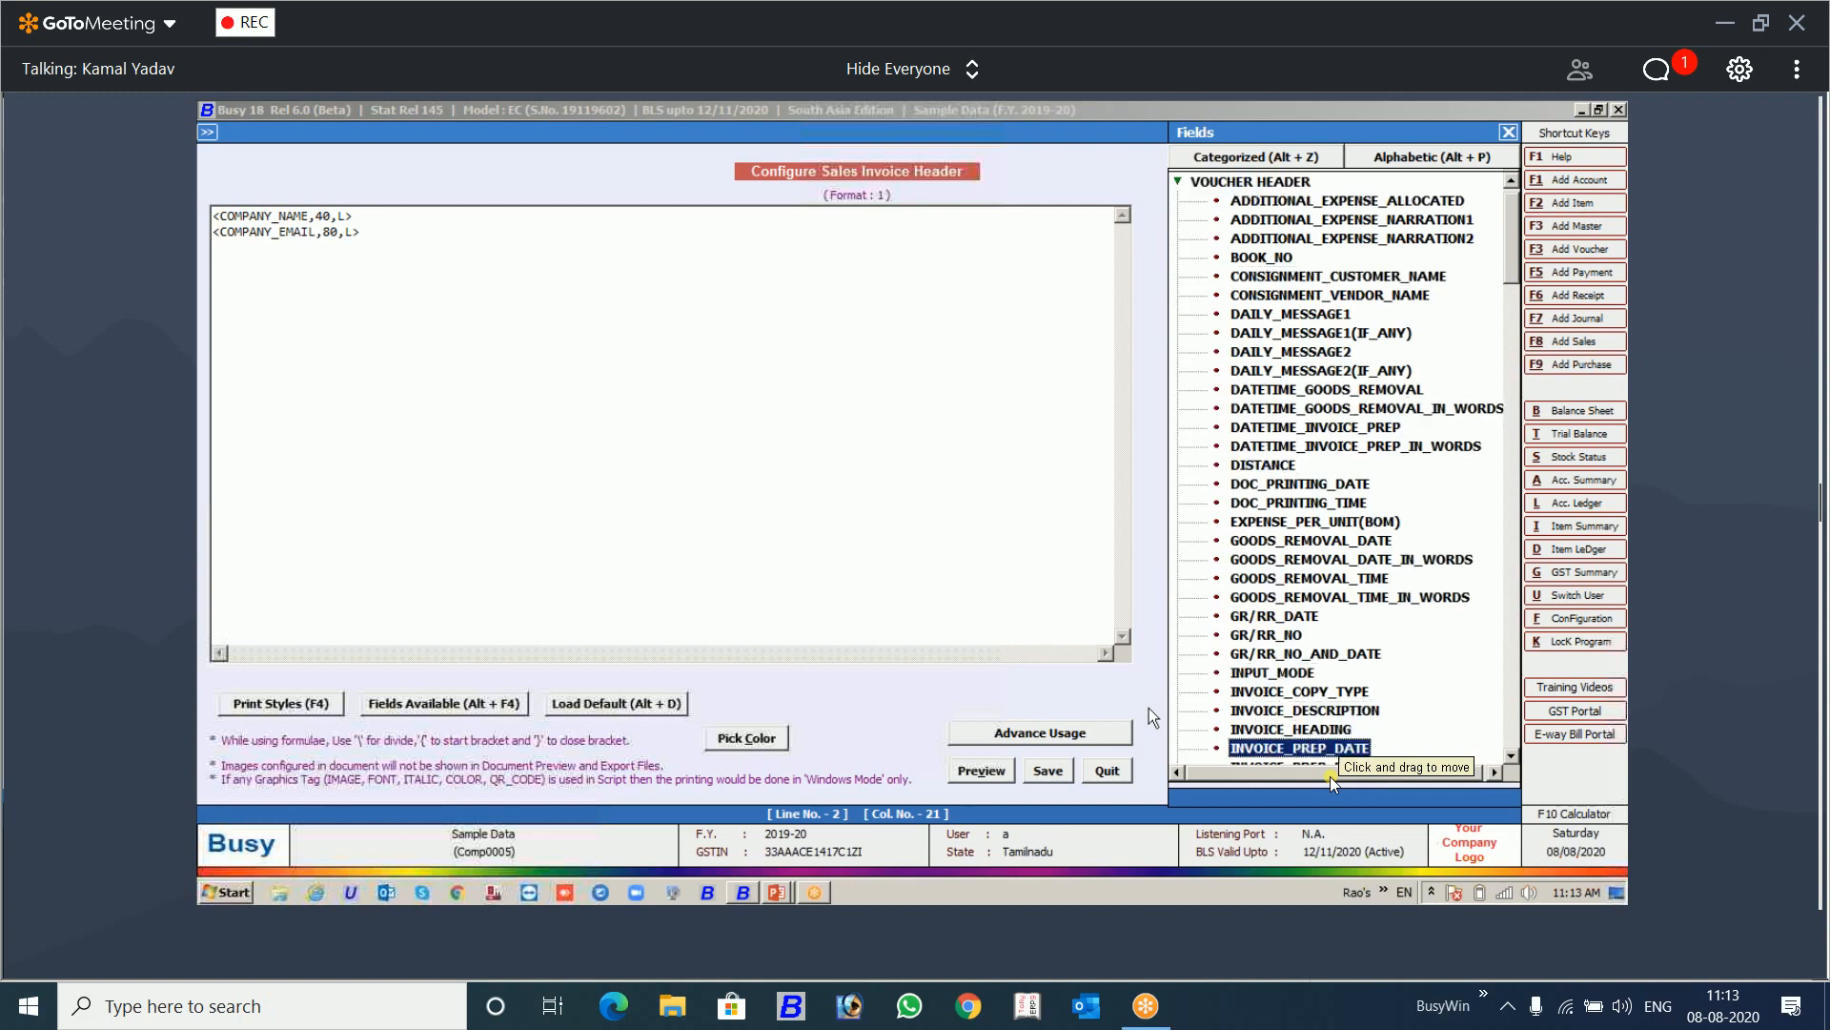
pyautogui.press('Down')
pyautogui.press('Down')
pyautogui.press('Down')
pyautogui.press('Down')
pyautogui.press('Down')
pyautogui.press('Down')
pyautogui.press('Down')
pyautogui.press('Down')
pyautogui.press('Down')
pyautogui.press('Down')
pyautogui.press('Down')
pyautogui.press('Down')
pyautogui.press('Down')
pyautogui.press('Down')
pyautogui.press('Down')
pyautogui.press('Down')
pyautogui.press('Down')
pyautogui.press('Down')
pyautogui.press('Down')
pyautogui.press('Down')
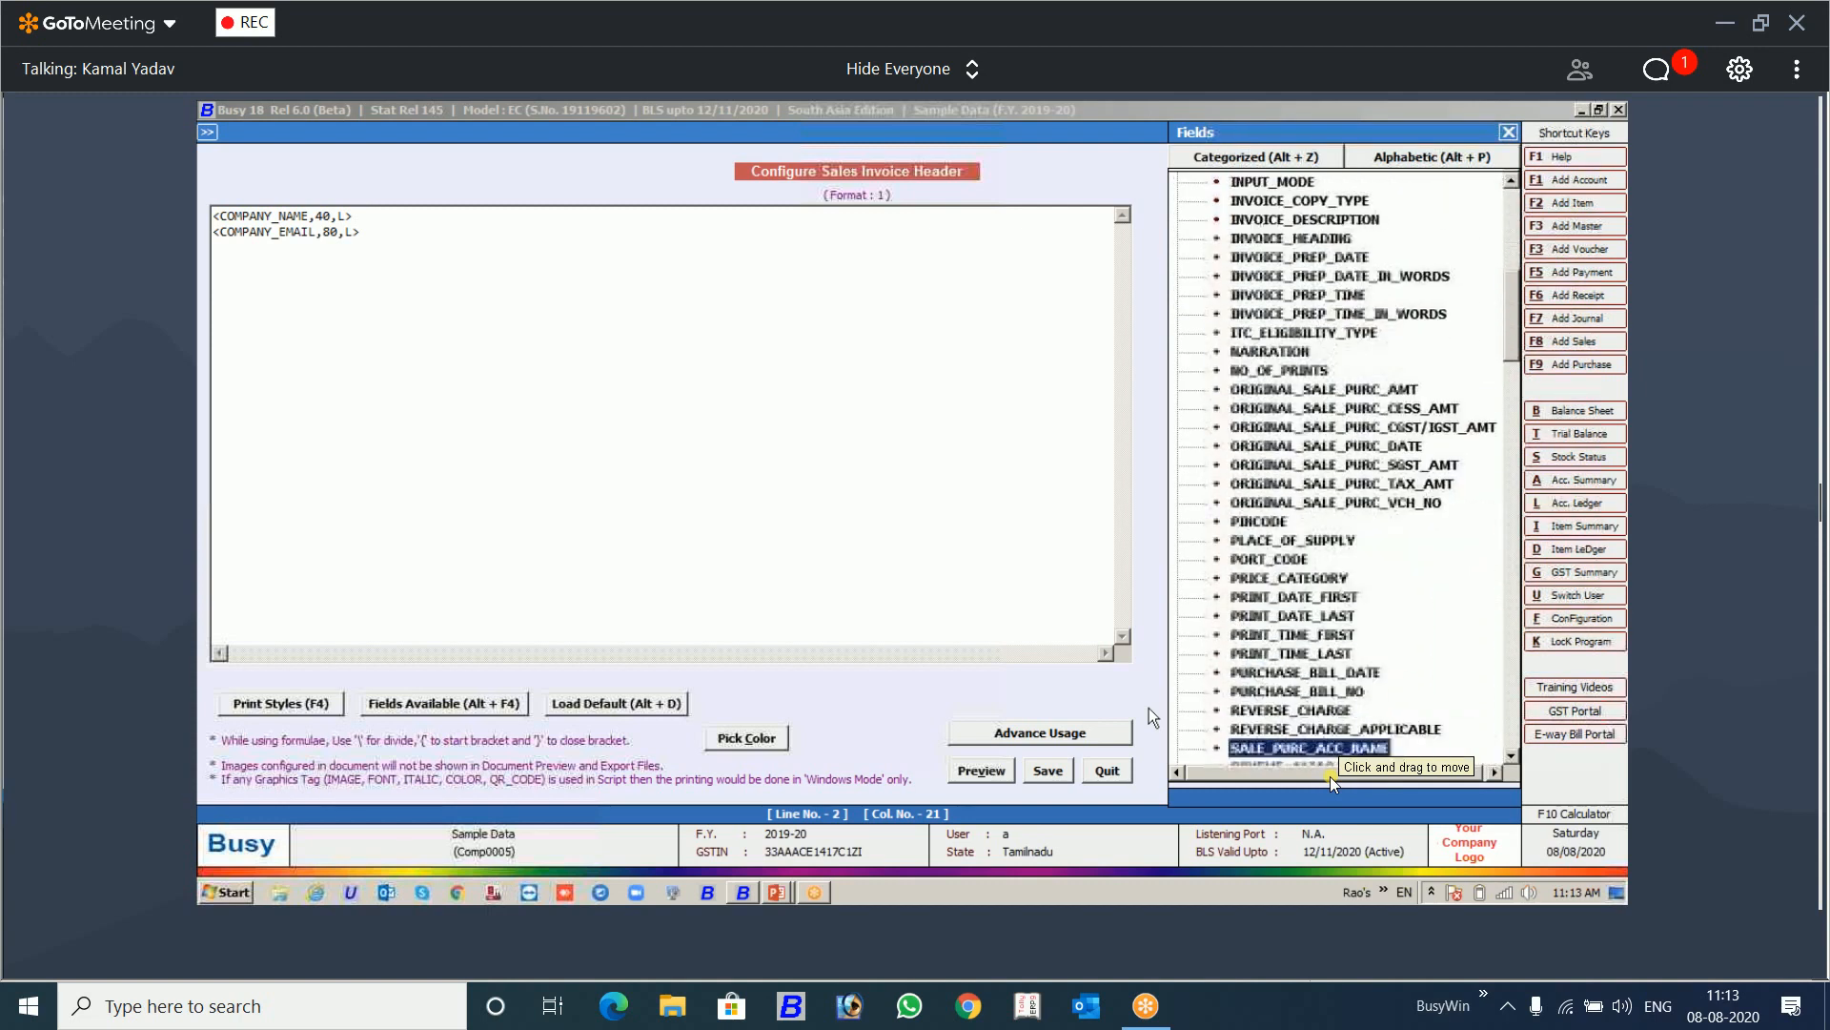
pyautogui.press('Down')
pyautogui.press('Down')
pyautogui.press('Down')
pyautogui.press('Down')
pyautogui.press('Down')
pyautogui.press('Down')
pyautogui.press('Down')
pyautogui.press('Down')
pyautogui.press('Down')
pyautogui.press('Down')
pyautogui.press('Down')
pyautogui.press('Down')
pyautogui.press('Down')
pyautogui.press('Down')
pyautogui.press('Down')
pyautogui.press('Down')
pyautogui.press('Down')
pyautogui.press('Down')
pyautogui.press('Down')
pyautogui.press('Down')
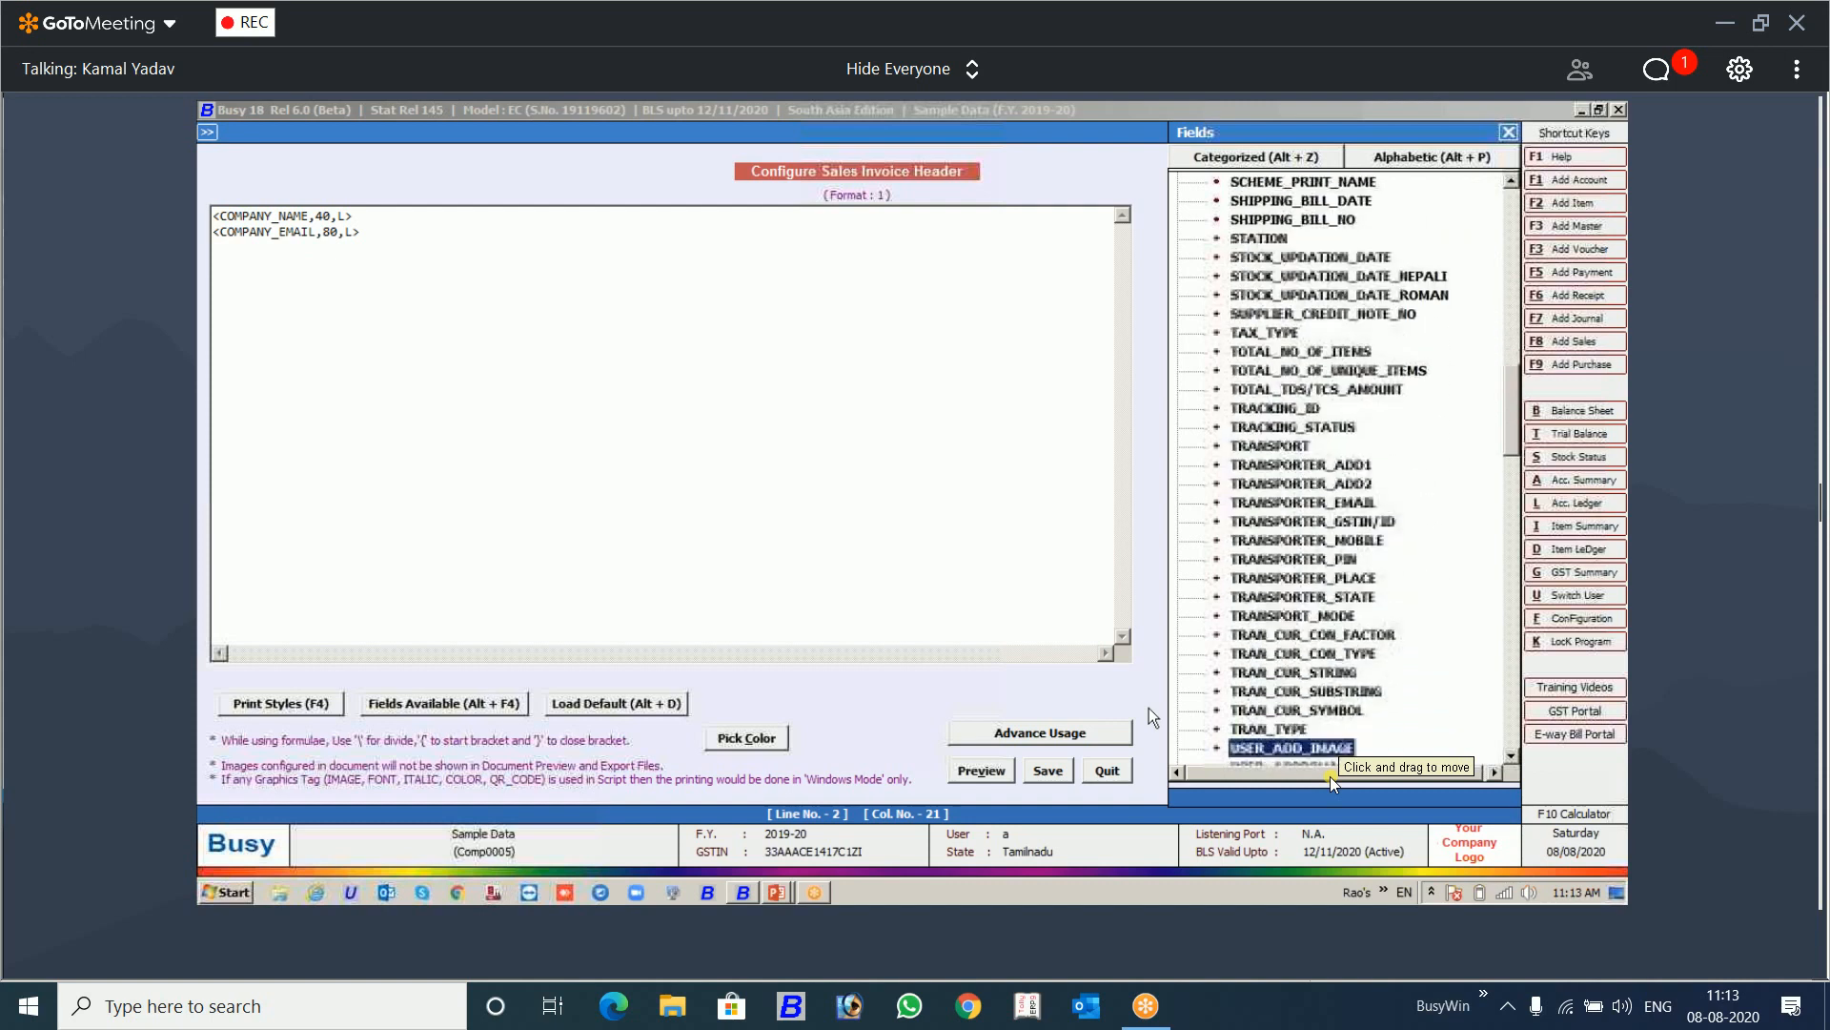
pyautogui.press('Down')
pyautogui.press('Down')
pyautogui.press('Down')
pyautogui.press('Down')
pyautogui.press('Down')
pyautogui.press('Down')
pyautogui.press('Down')
pyautogui.press('Down')
pyautogui.press('Down')
pyautogui.press('Down')
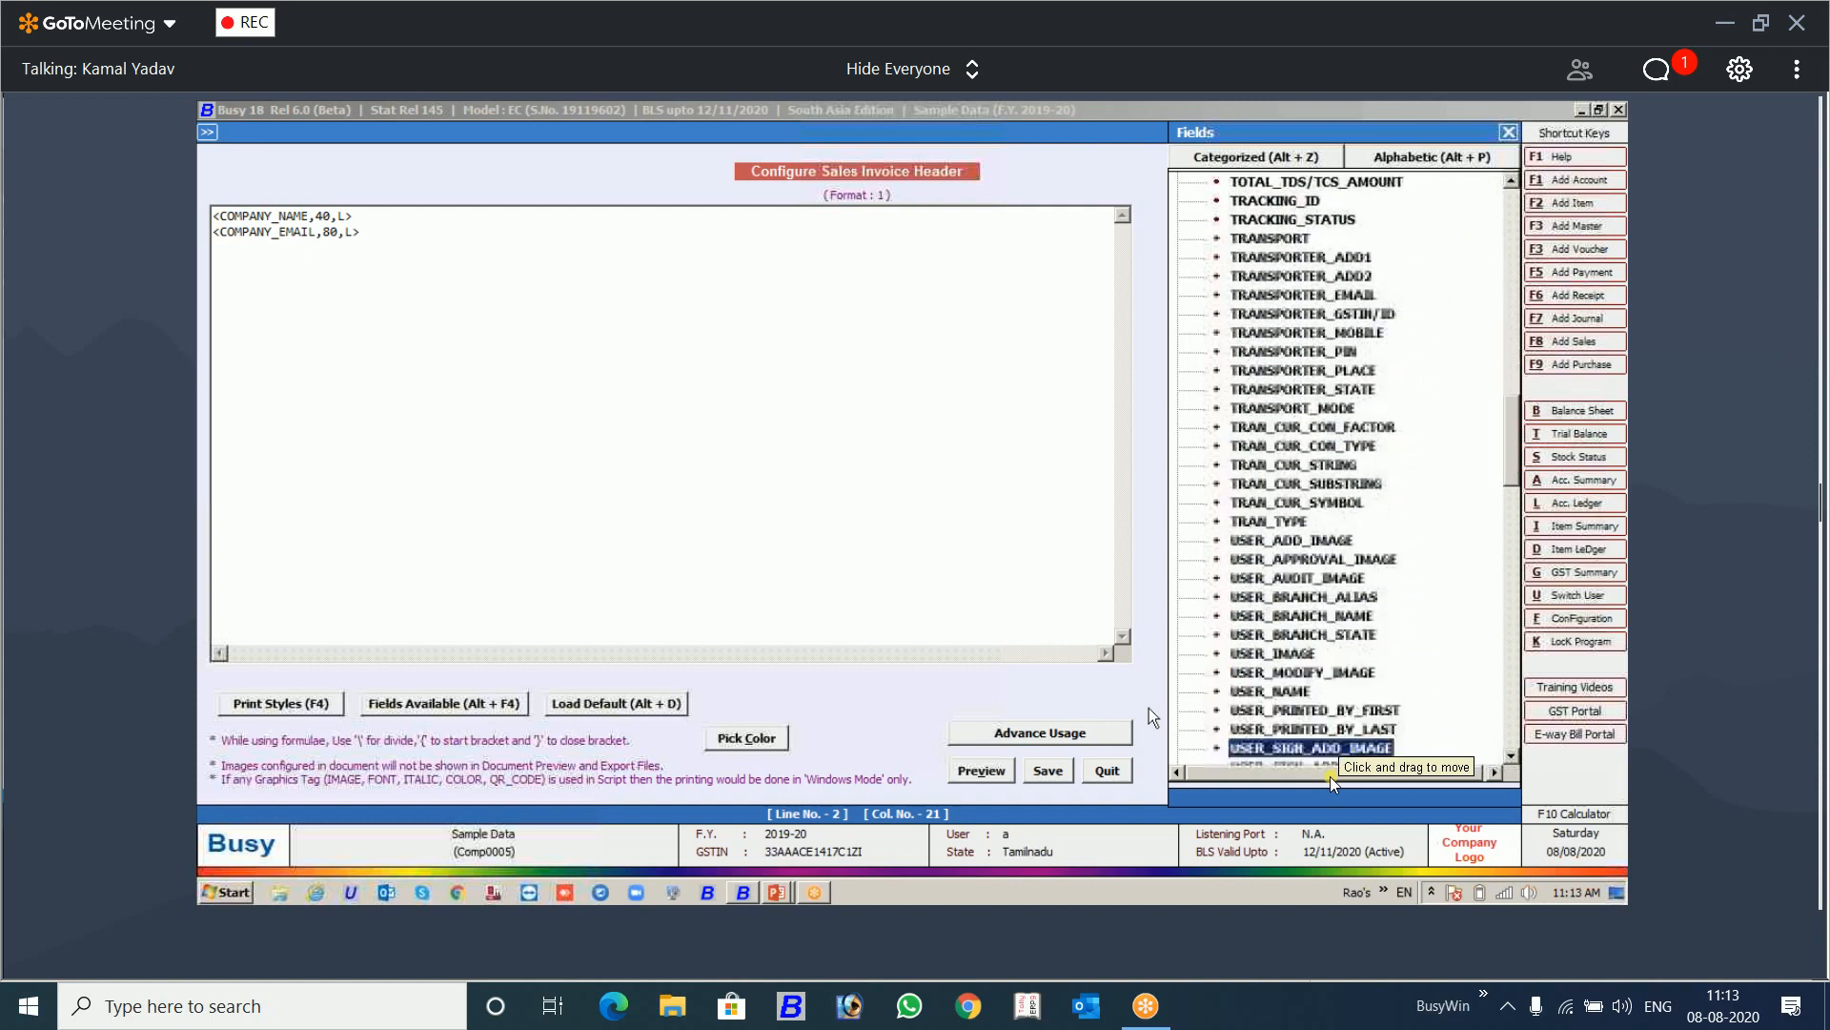
pyautogui.press('Down')
pyautogui.press('Down')
pyautogui.press('Down')
pyautogui.press('Down')
pyautogui.press('Down')
pyautogui.press('Down')
pyautogui.press('Down')
pyautogui.press('Down')
pyautogui.press('Down')
pyautogui.press('Down')
pyautogui.press('Down')
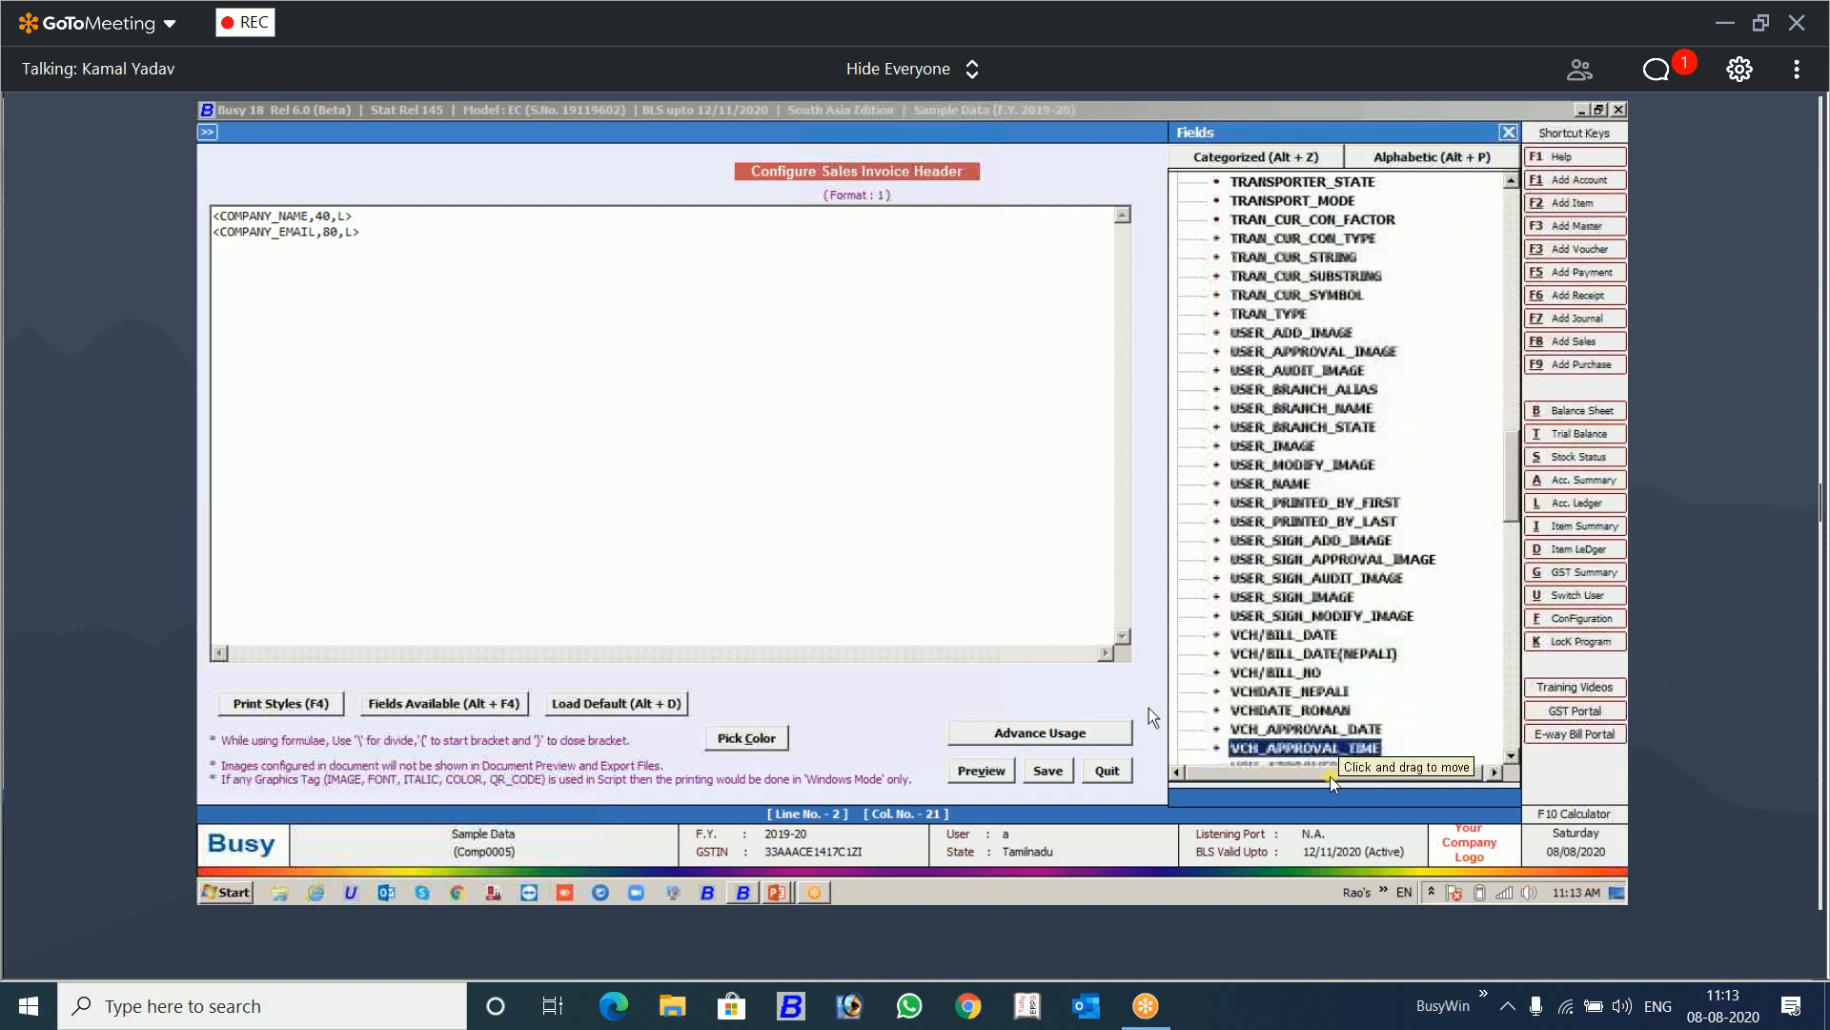
pyautogui.press('Down')
pyautogui.press('Down')
pyautogui.press('Down')
pyautogui.press('Down')
pyautogui.press('Down')
pyautogui.press('Down')
pyautogui.press('Down')
pyautogui.press('Down')
pyautogui.press('Down')
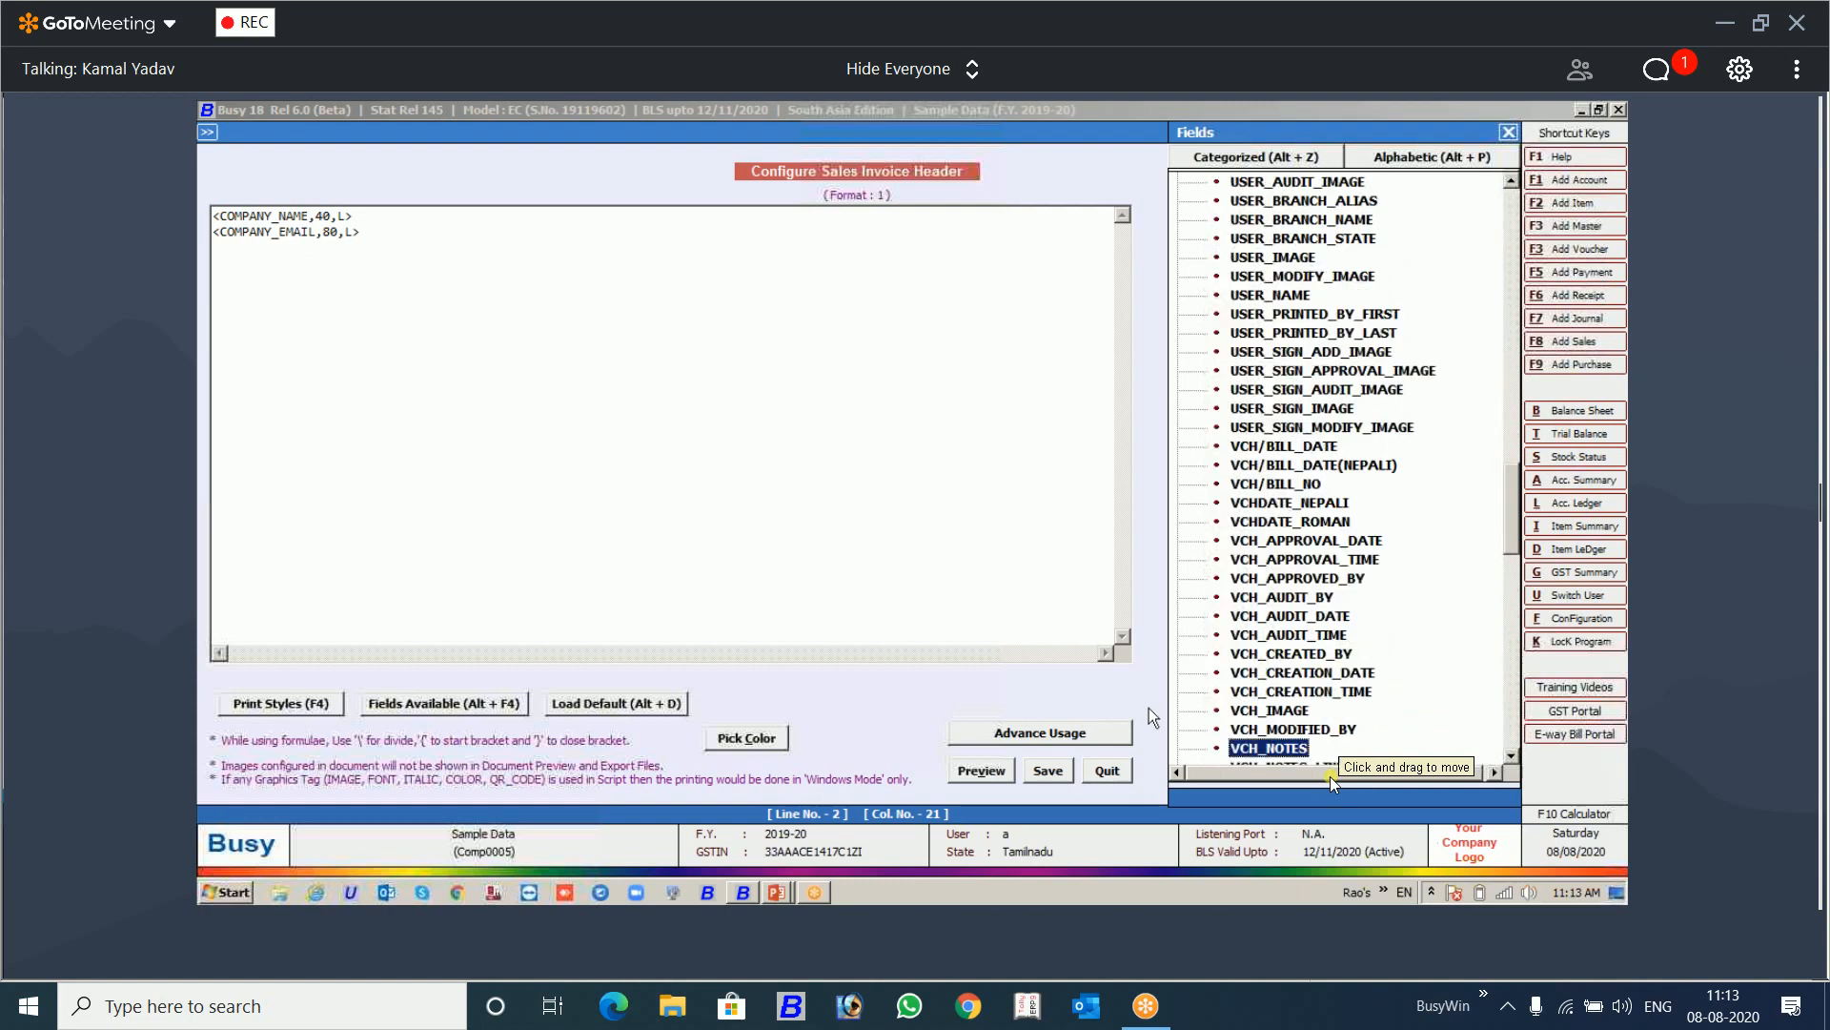
pyautogui.press('Down')
pyautogui.press('Down')
pyautogui.press('Down')
pyautogui.press('Down')
pyautogui.press('Down')
pyautogui.press('Down')
pyautogui.press('Down')
pyautogui.press('Down')
pyautogui.press('Down')
pyautogui.press('Down')
pyautogui.press('Down')
pyautogui.press('Down')
pyautogui.press('Down')
pyautogui.press('Down')
pyautogui.press('Down')
pyautogui.press('Down')
pyautogui.press('Down')
pyautogui.press('Down')
pyautogui.press('Down')
pyautogui.press('Down')
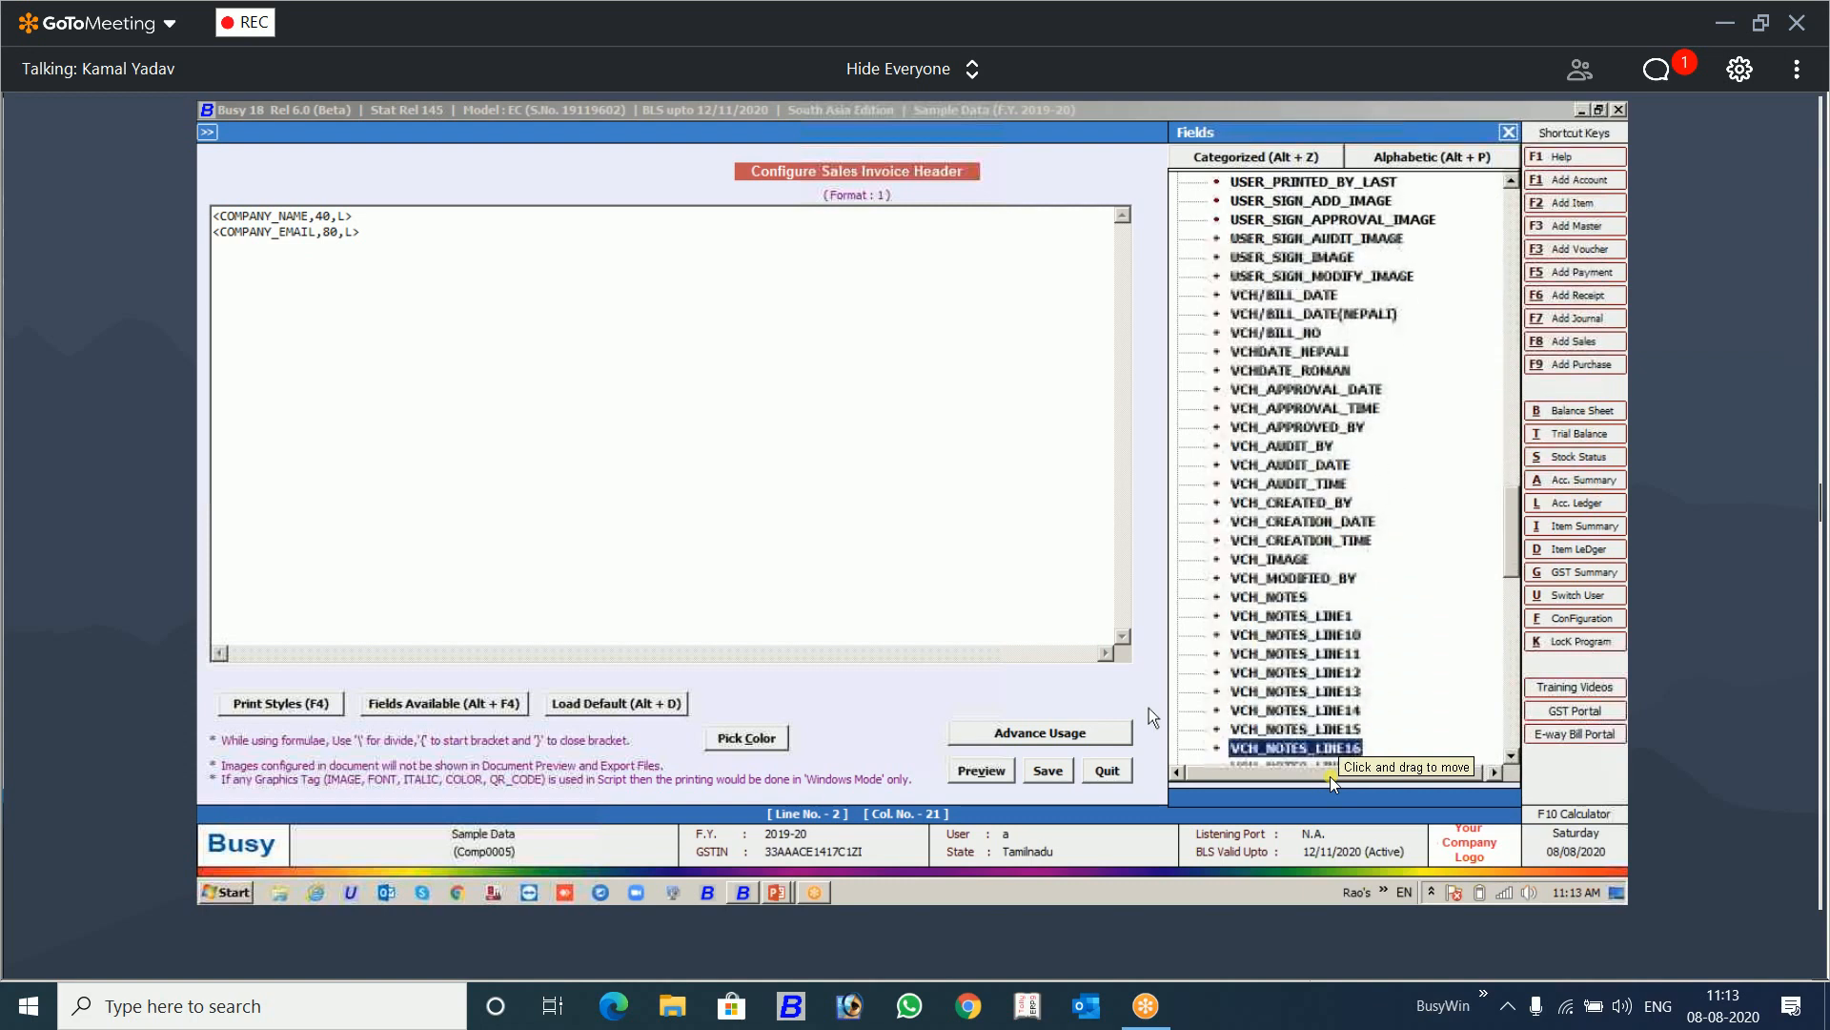
pyautogui.press('Down')
pyautogui.press('Down')
pyautogui.press('Down')
pyautogui.press('Down')
pyautogui.press('Down')
pyautogui.press('Down')
pyautogui.press('Down')
pyautogui.press('Down')
pyautogui.press('Down')
pyautogui.press('Down')
pyautogui.press('Down')
pyautogui.press('Down')
pyautogui.press('Down')
pyautogui.press('Down')
pyautogui.press('Down')
pyautogui.press('Down')
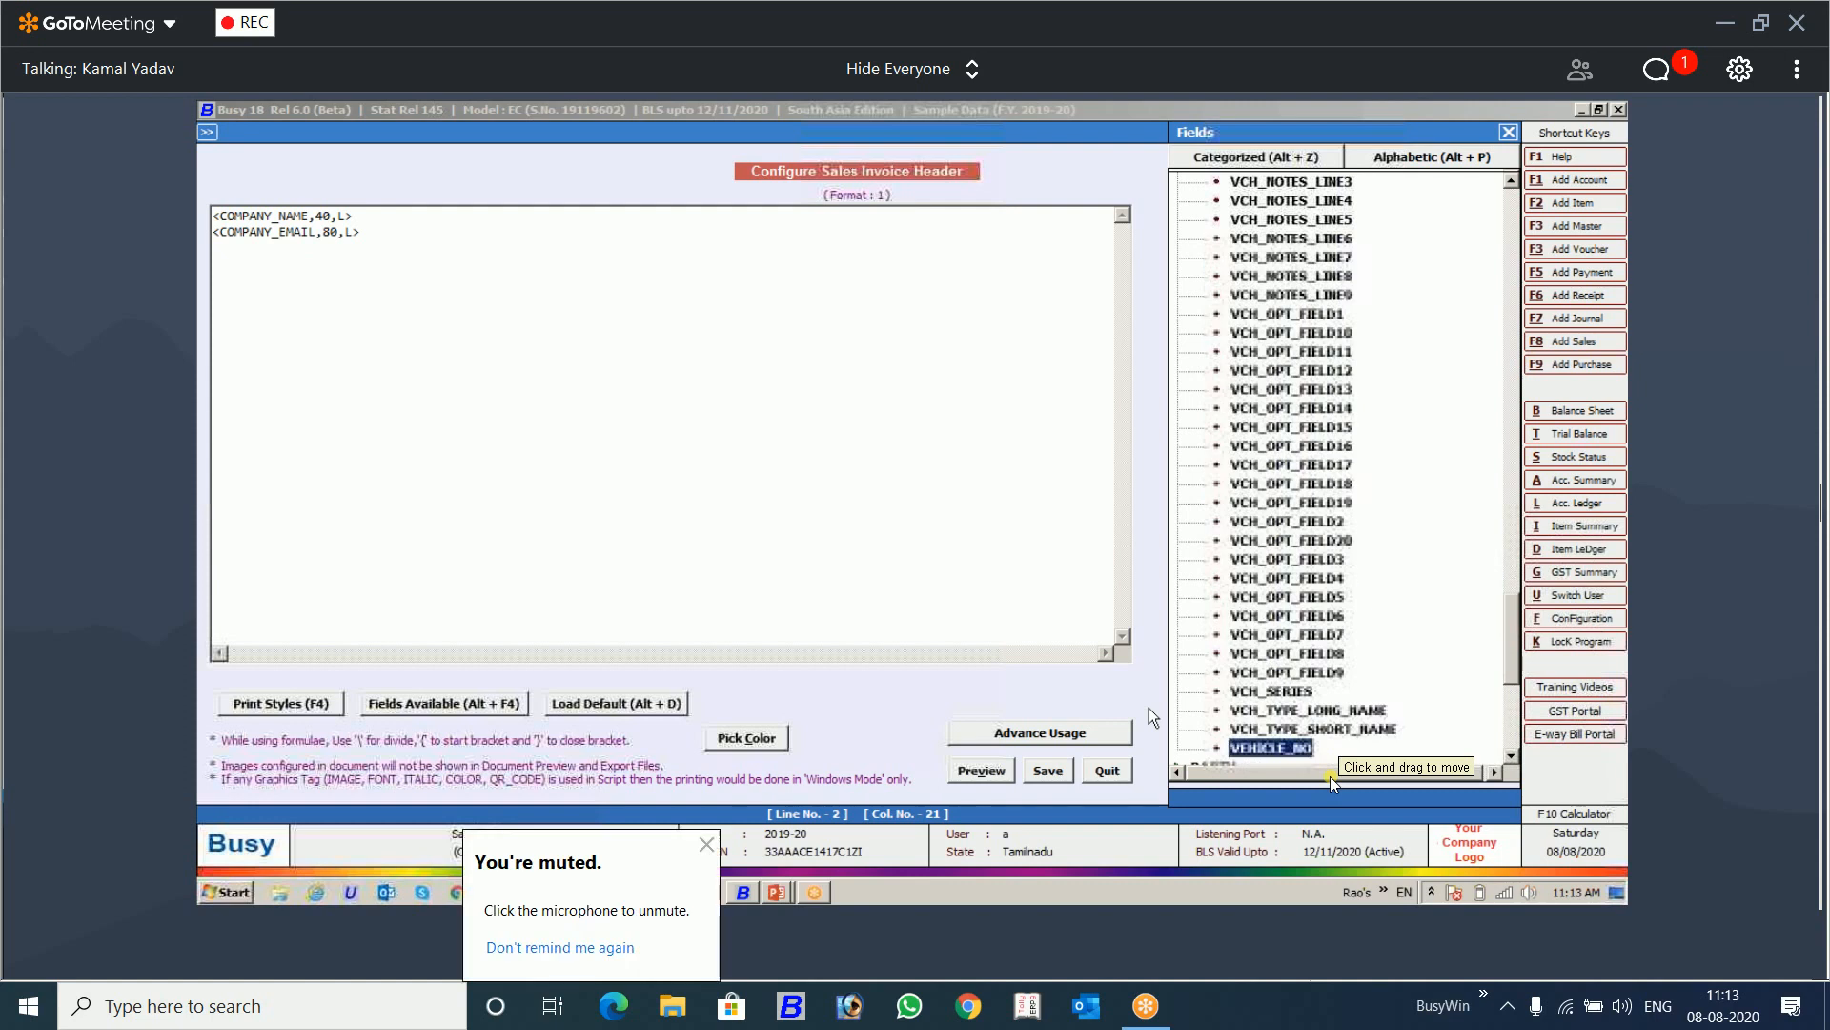
pyautogui.press('Up')
pyautogui.press('Up')
pyautogui.press('Up')
pyautogui.press('Up')
pyautogui.press('Up')
pyautogui.press('Up')
pyautogui.press('Up')
pyautogui.press('Up')
pyautogui.press('Up')
pyautogui.press('Up')
pyautogui.press('Up')
pyautogui.press('Up')
pyautogui.press('Up')
pyautogui.press('Up')
pyautogui.press('Up')
pyautogui.press('Up')
pyautogui.press('Up')
pyautogui.press('Up')
pyautogui.press('Up')
pyautogui.press('Up')
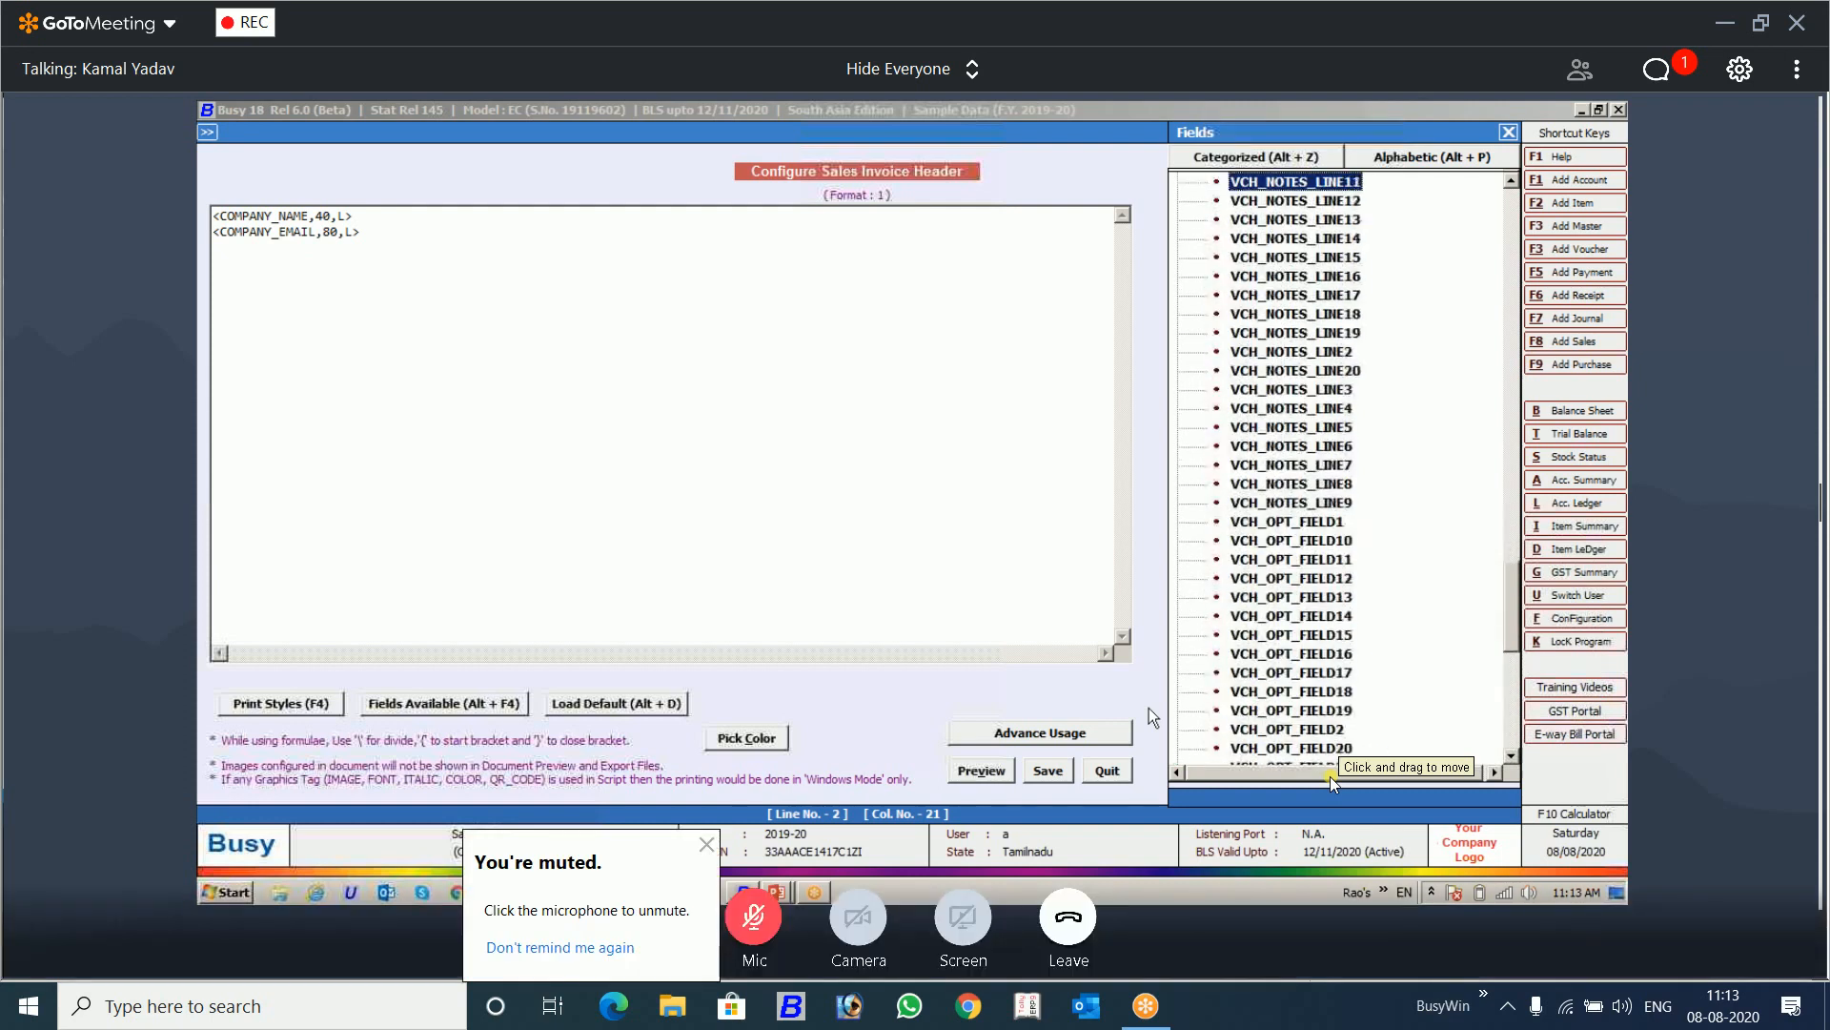
pyautogui.press('Up')
pyautogui.press('Up')
pyautogui.press('Up')
pyautogui.press('Up')
pyautogui.press('Up')
pyautogui.press('Up')
pyautogui.press('Up')
pyautogui.press('Up')
pyautogui.press('Up')
pyautogui.press('Up')
pyautogui.press('Up')
pyautogui.press('Up')
pyautogui.press('Up')
pyautogui.press('Up')
pyautogui.press('Up')
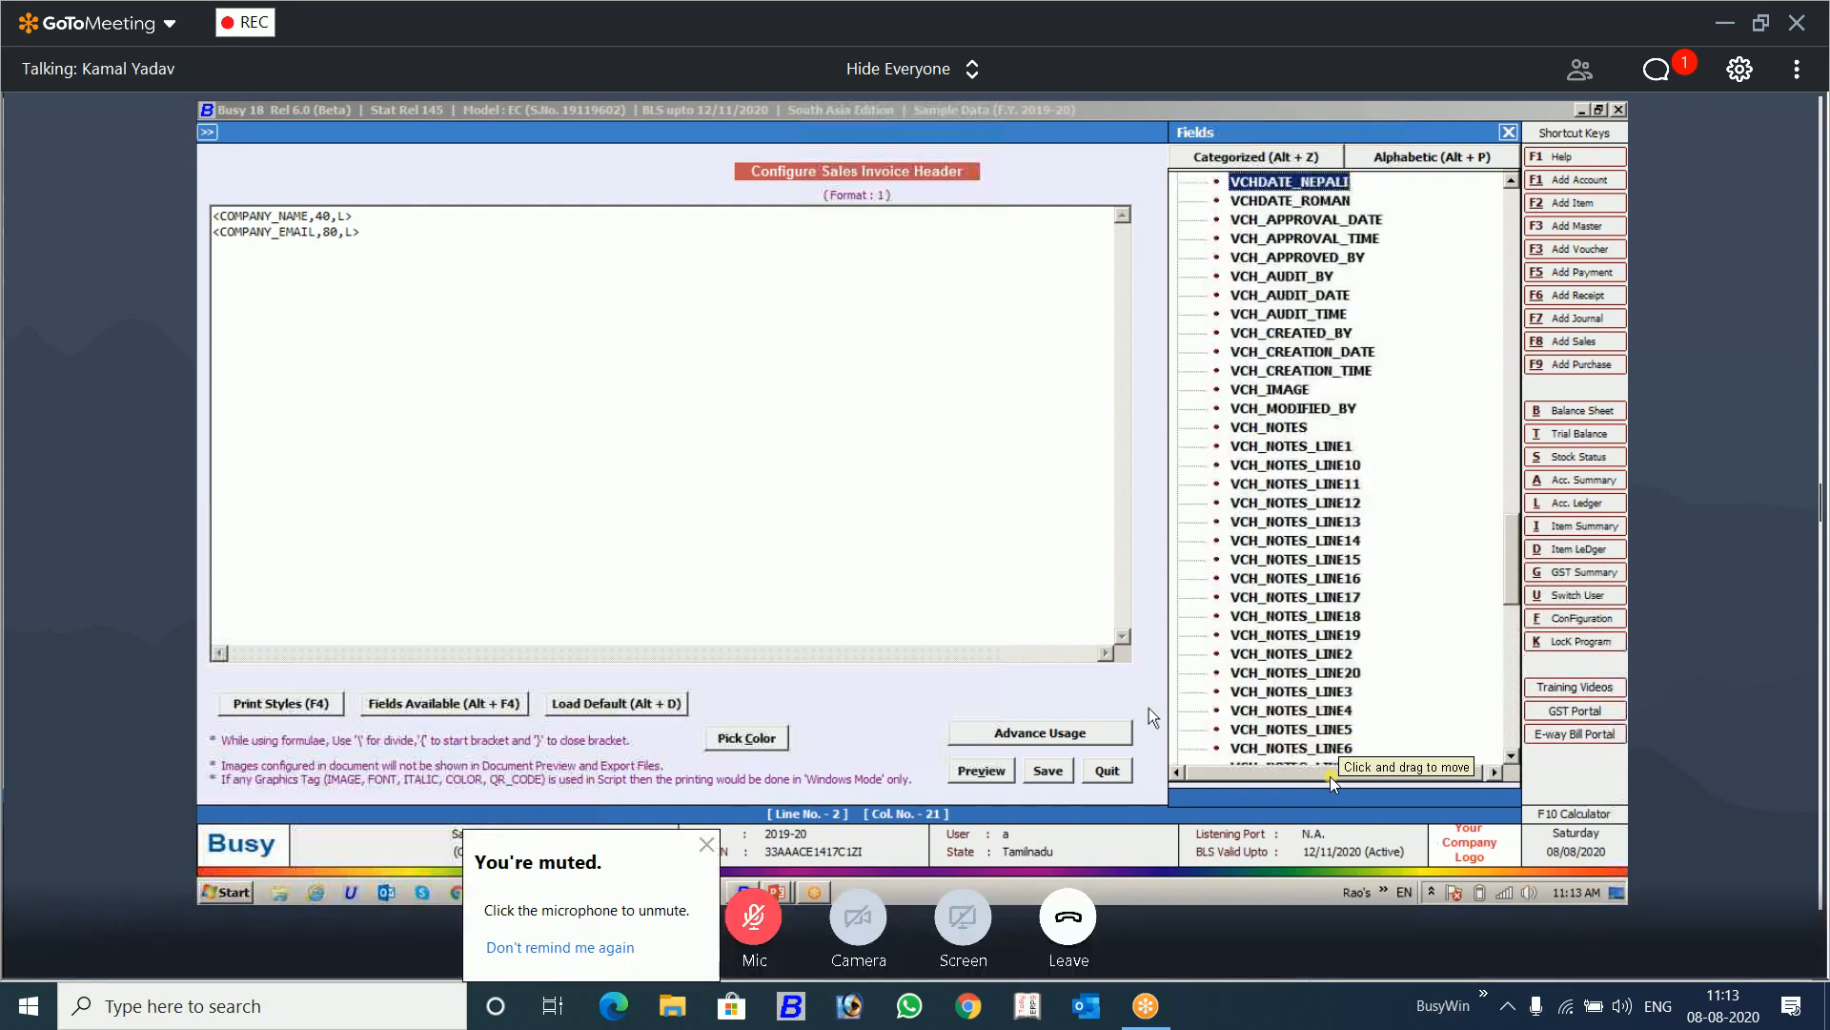
pyautogui.press('Up')
pyautogui.press('Up')
pyautogui.press('Up')
pyautogui.press('Up')
pyautogui.press('Up')
pyautogui.press('Up')
pyautogui.press('Up')
pyautogui.press('Up')
pyautogui.press('Up')
pyautogui.press('Up')
pyautogui.press('Up')
pyautogui.press('Up')
pyautogui.press('Up')
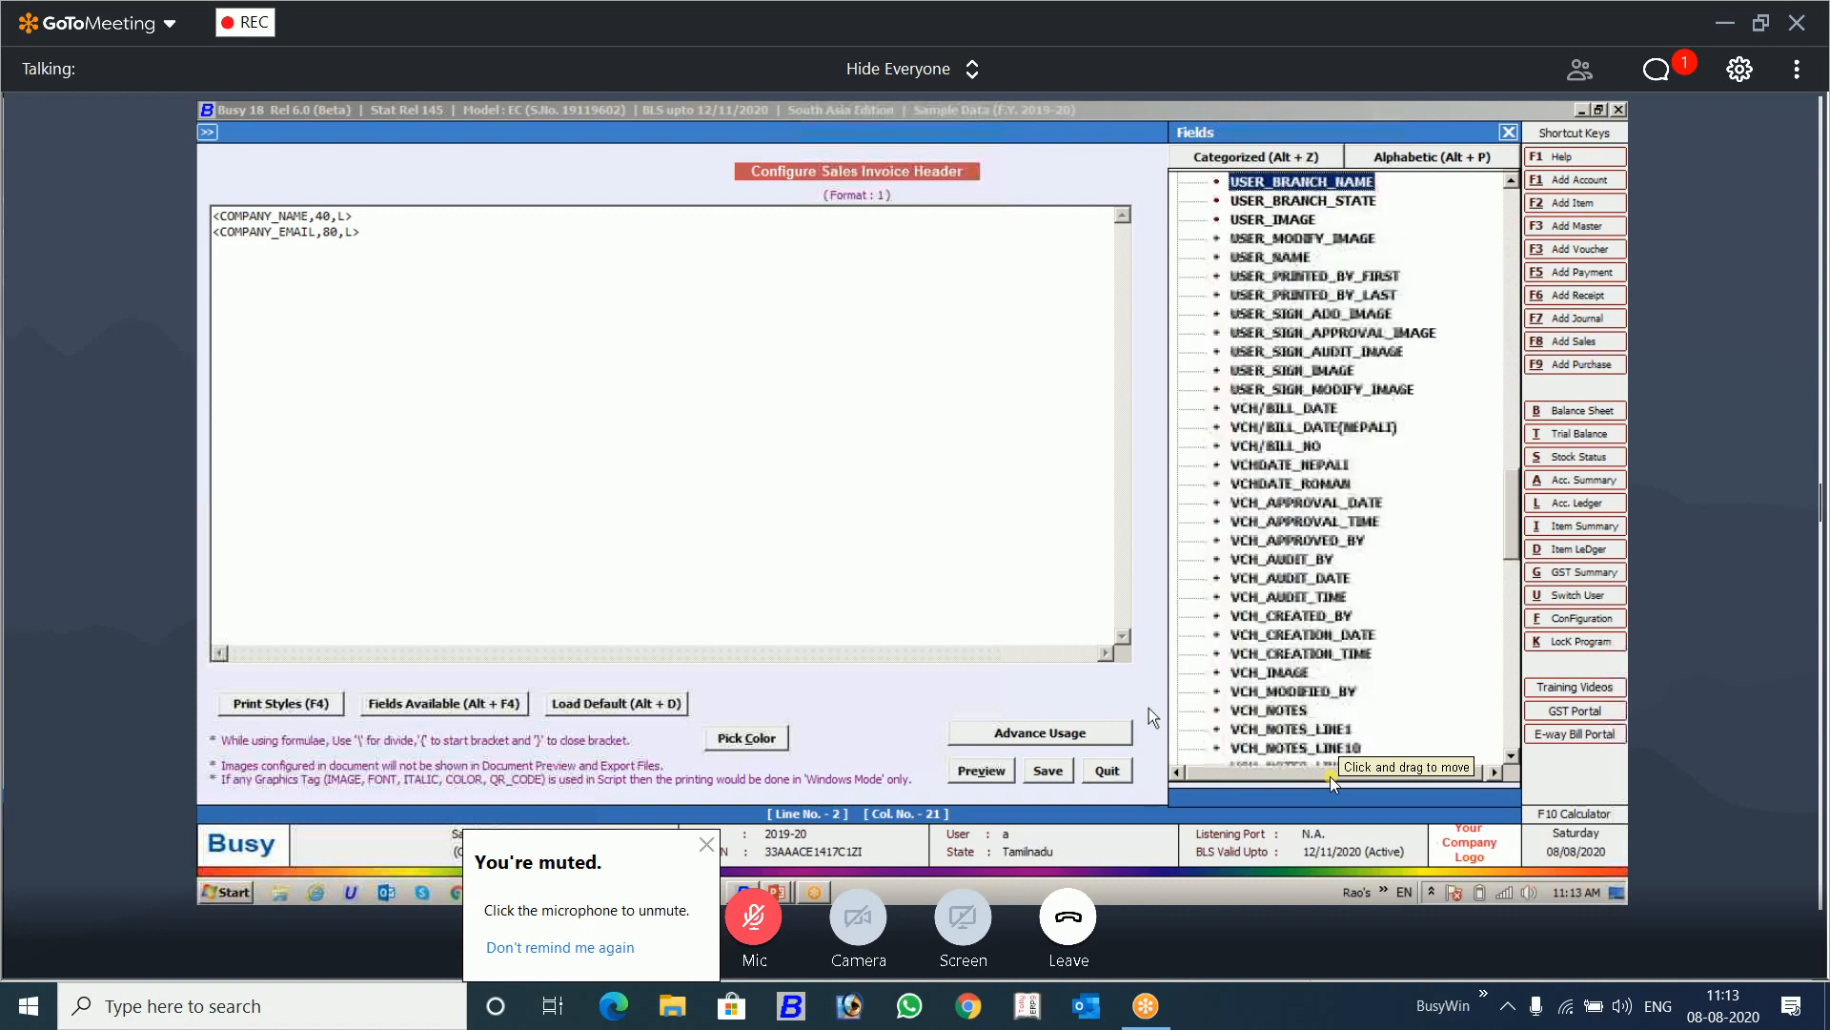
pyautogui.press('Down')
pyautogui.press('Down')
pyautogui.press('Down')
pyautogui.press('Down')
pyautogui.press('Down')
pyautogui.press('Down')
pyautogui.press('Down')
pyautogui.press('Down')
pyautogui.press('Down')
pyautogui.press('Down')
pyautogui.press('Down')
pyautogui.press('Down')
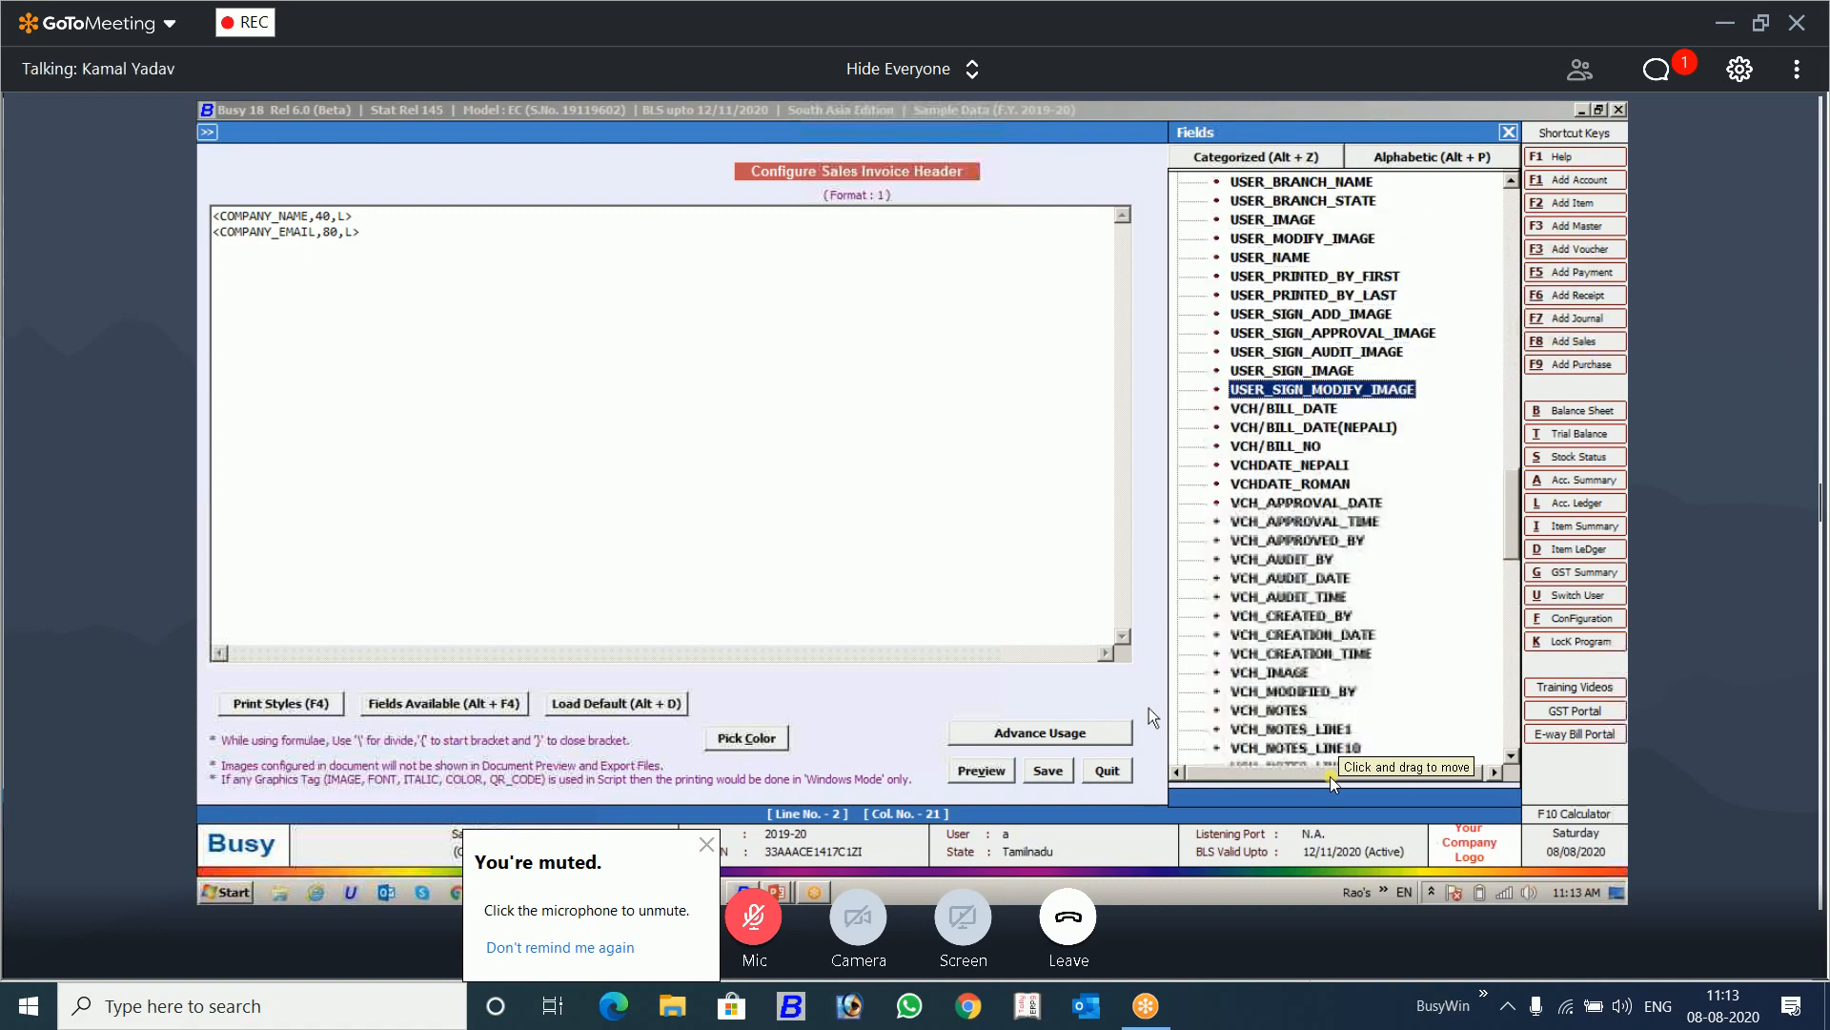
pyautogui.press('Return')
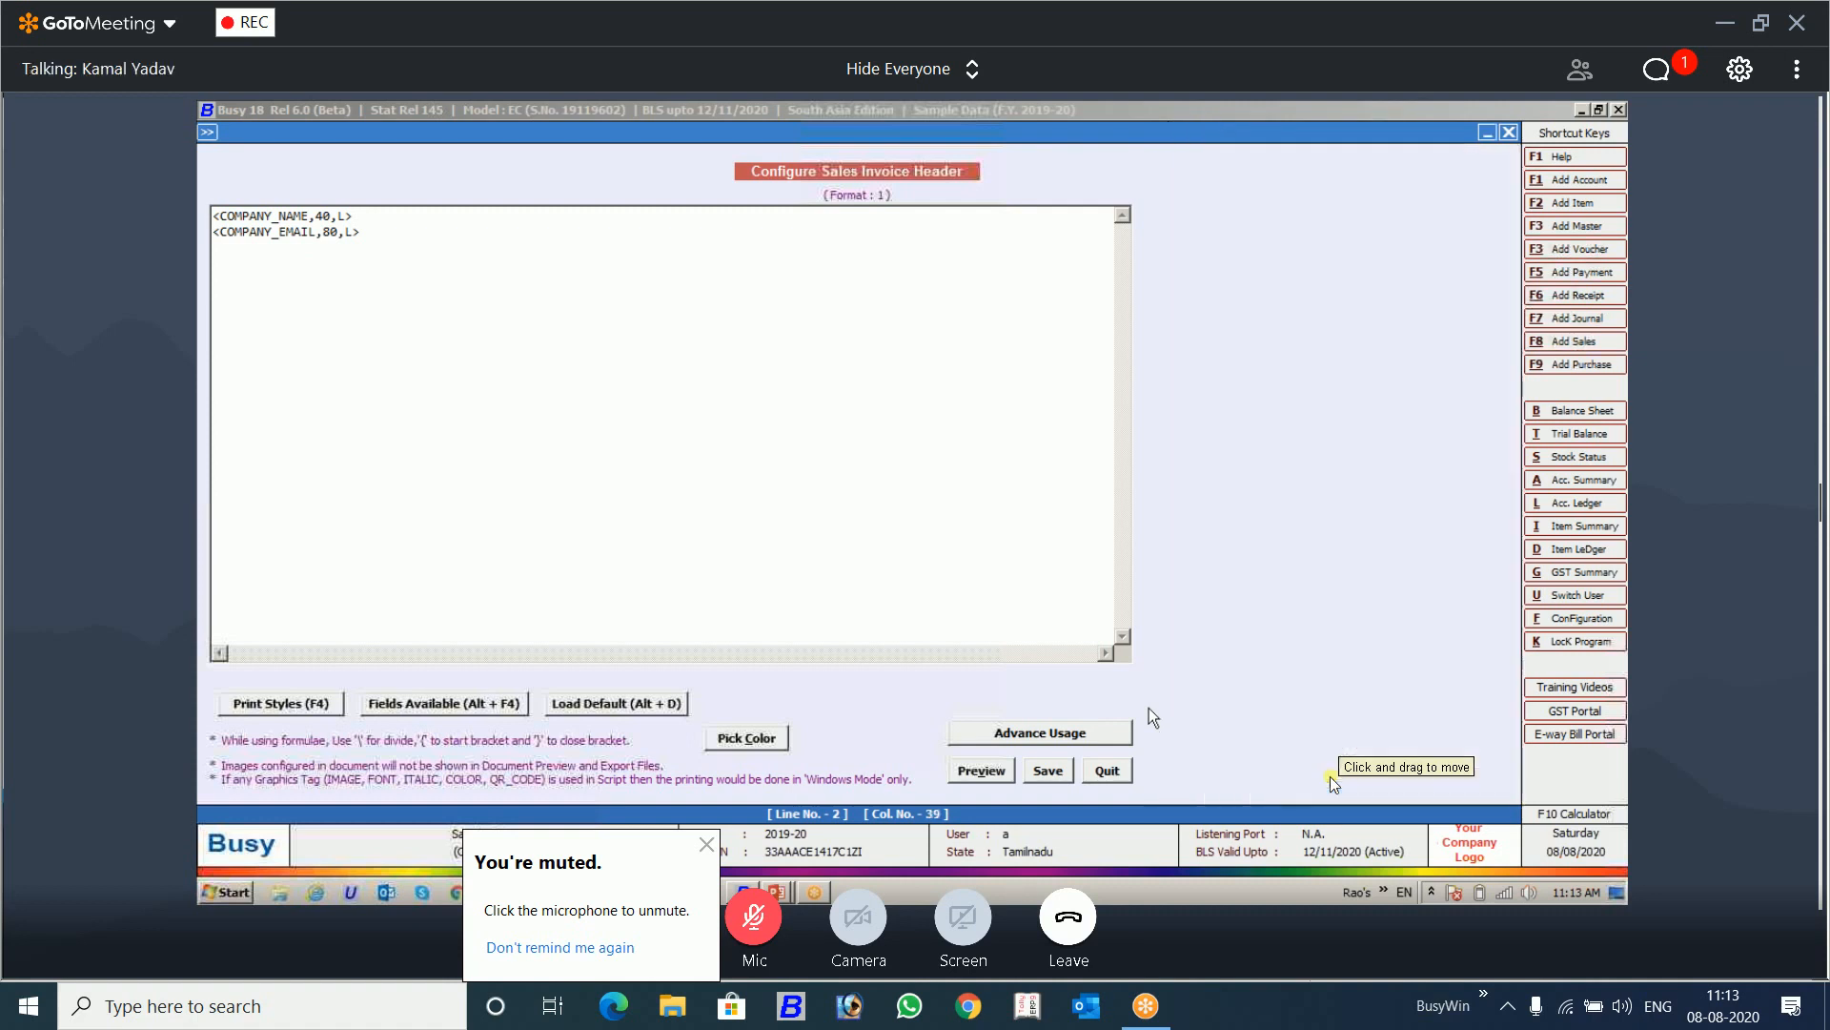
# Step: Move the VCH/BILL_NO field onto its own third line and save the header of format 1
pyautogui.press('Left')
pyautogui.press('Left')
pyautogui.press('Left')
pyautogui.press('Left')
pyautogui.press('Left')
pyautogui.press('Left')
pyautogui.press('Left')
pyautogui.press('Left')
pyautogui.press('Left')
pyautogui.press('Left')
pyautogui.press('Left')
pyautogui.press('Left')
pyautogui.press('Left')
pyautogui.press('Left')
pyautogui.press('Left')
pyautogui.press('Left')
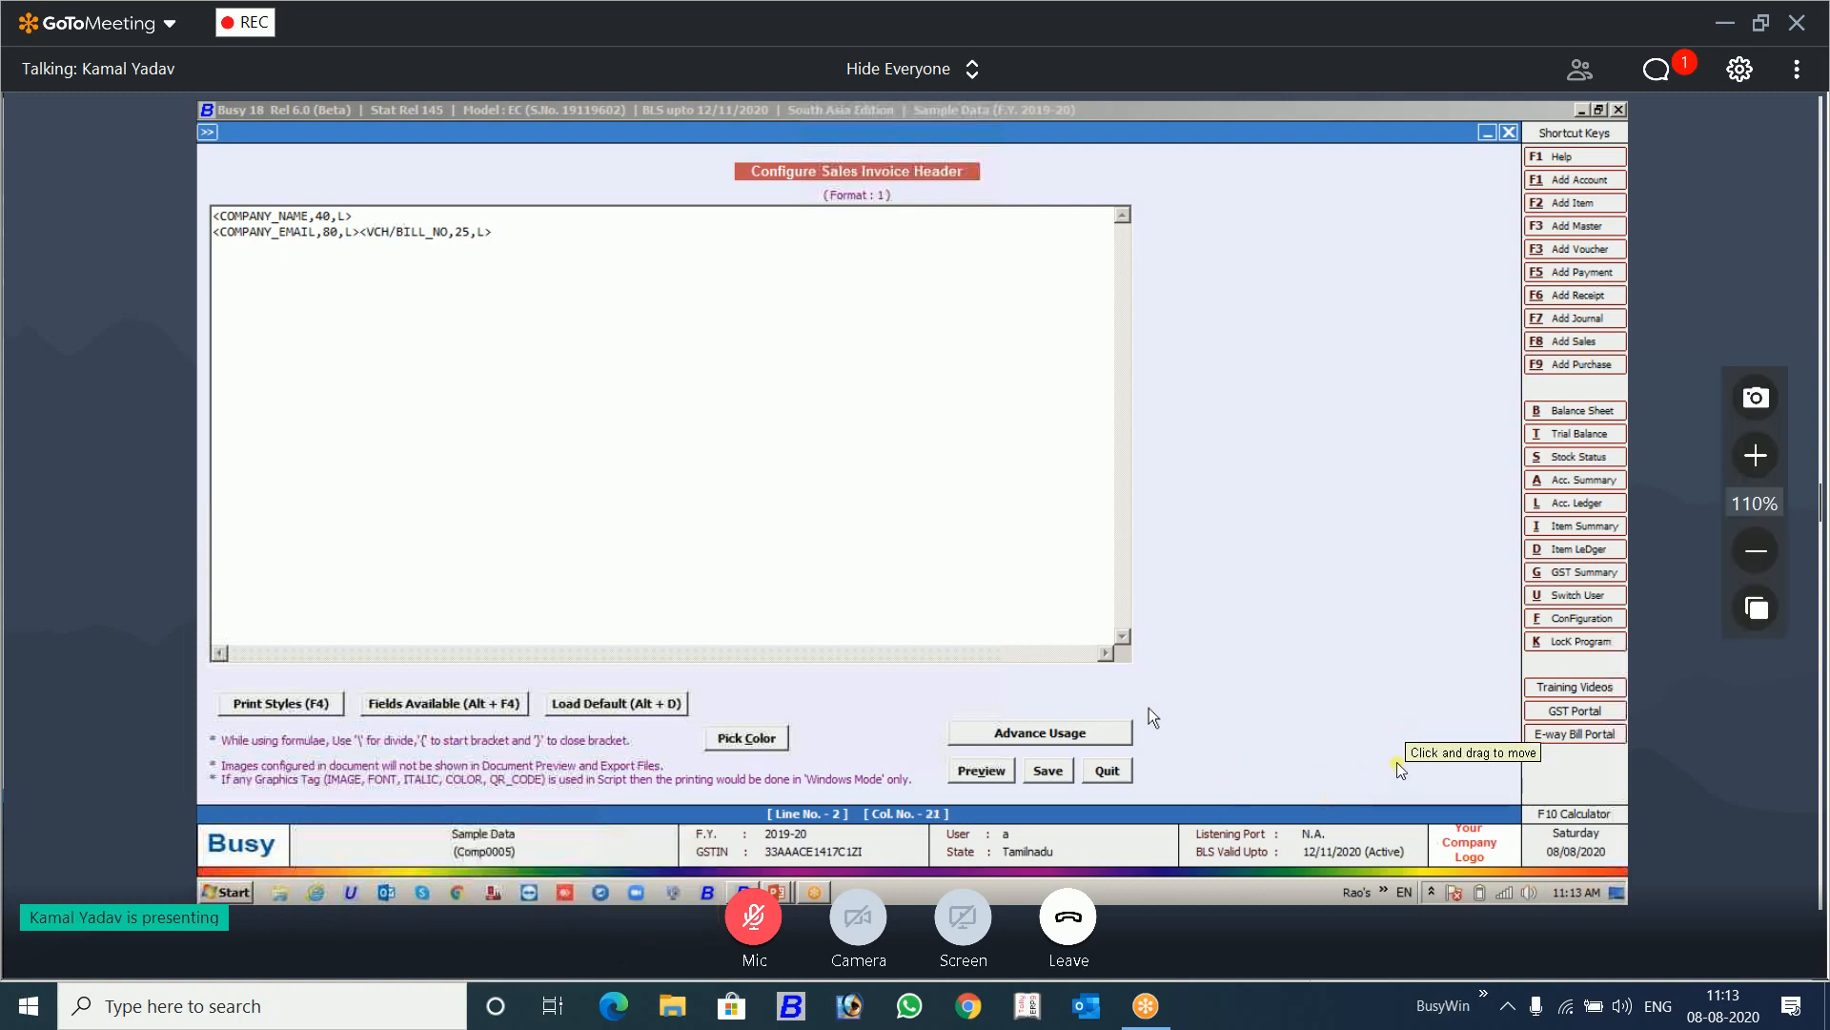
pyautogui.press('Return')
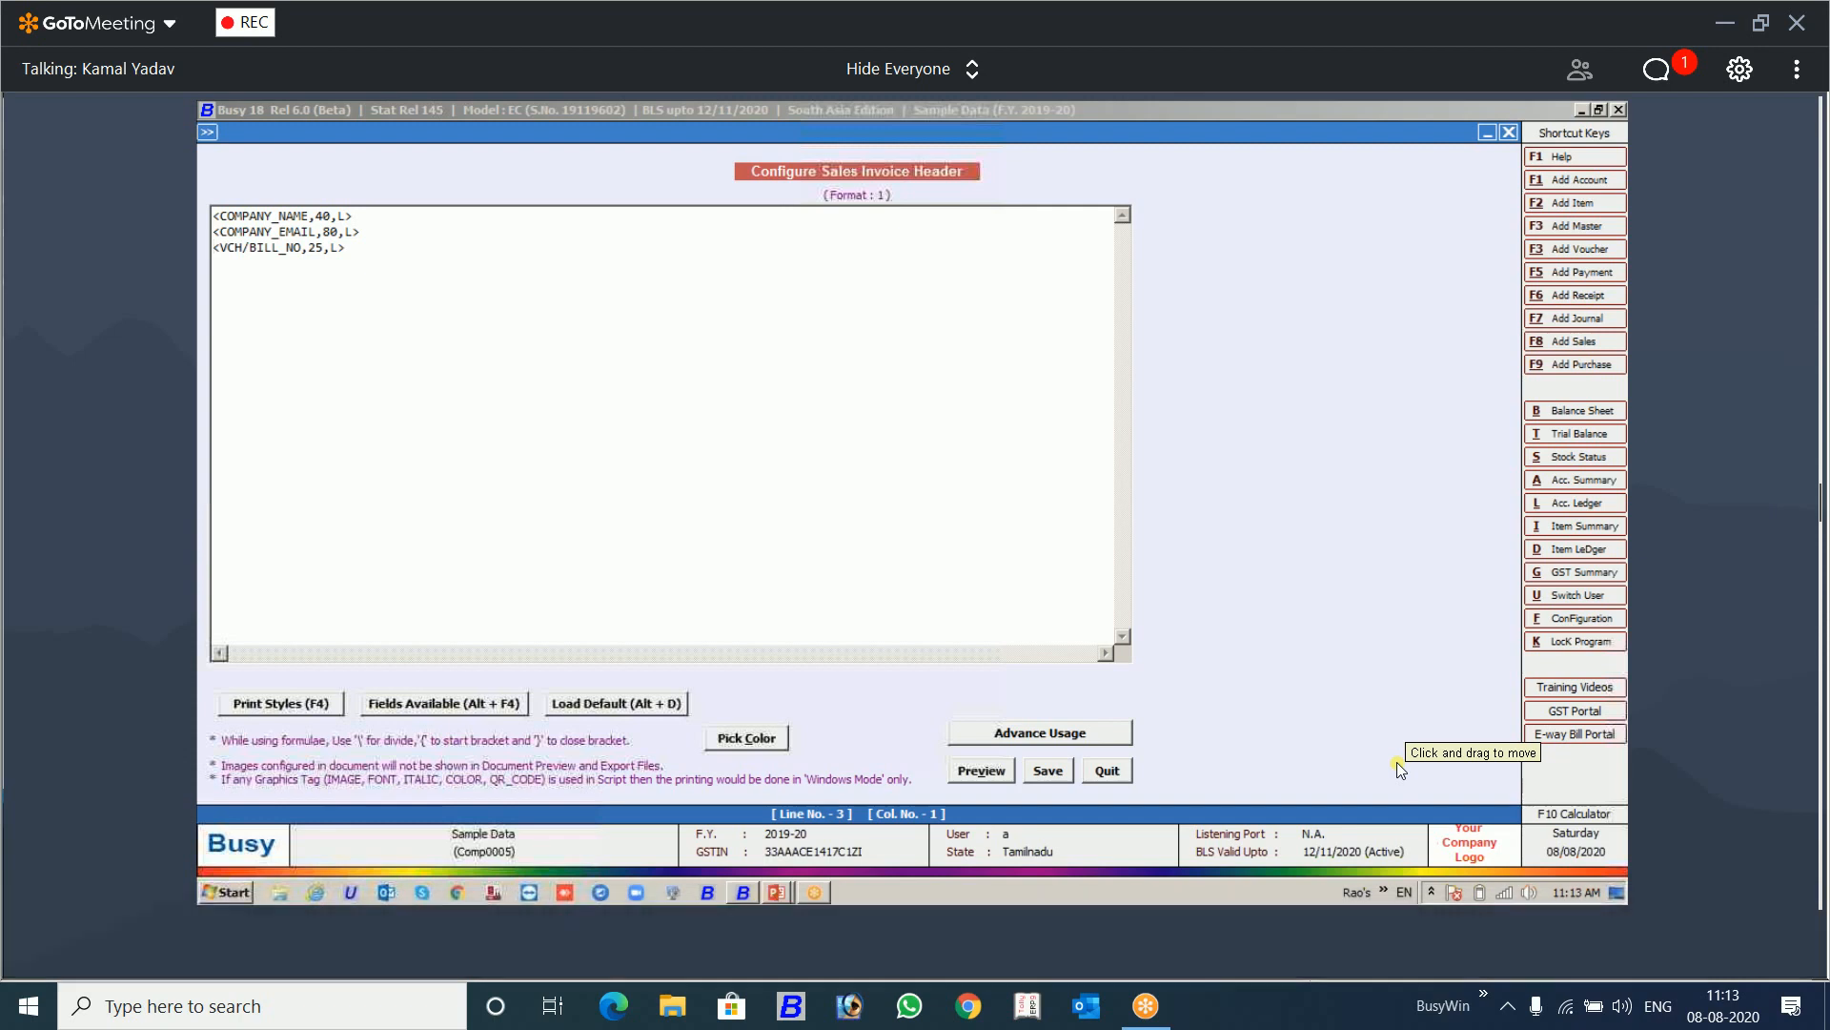
pyautogui.press('F2')
pyautogui.press('Return')
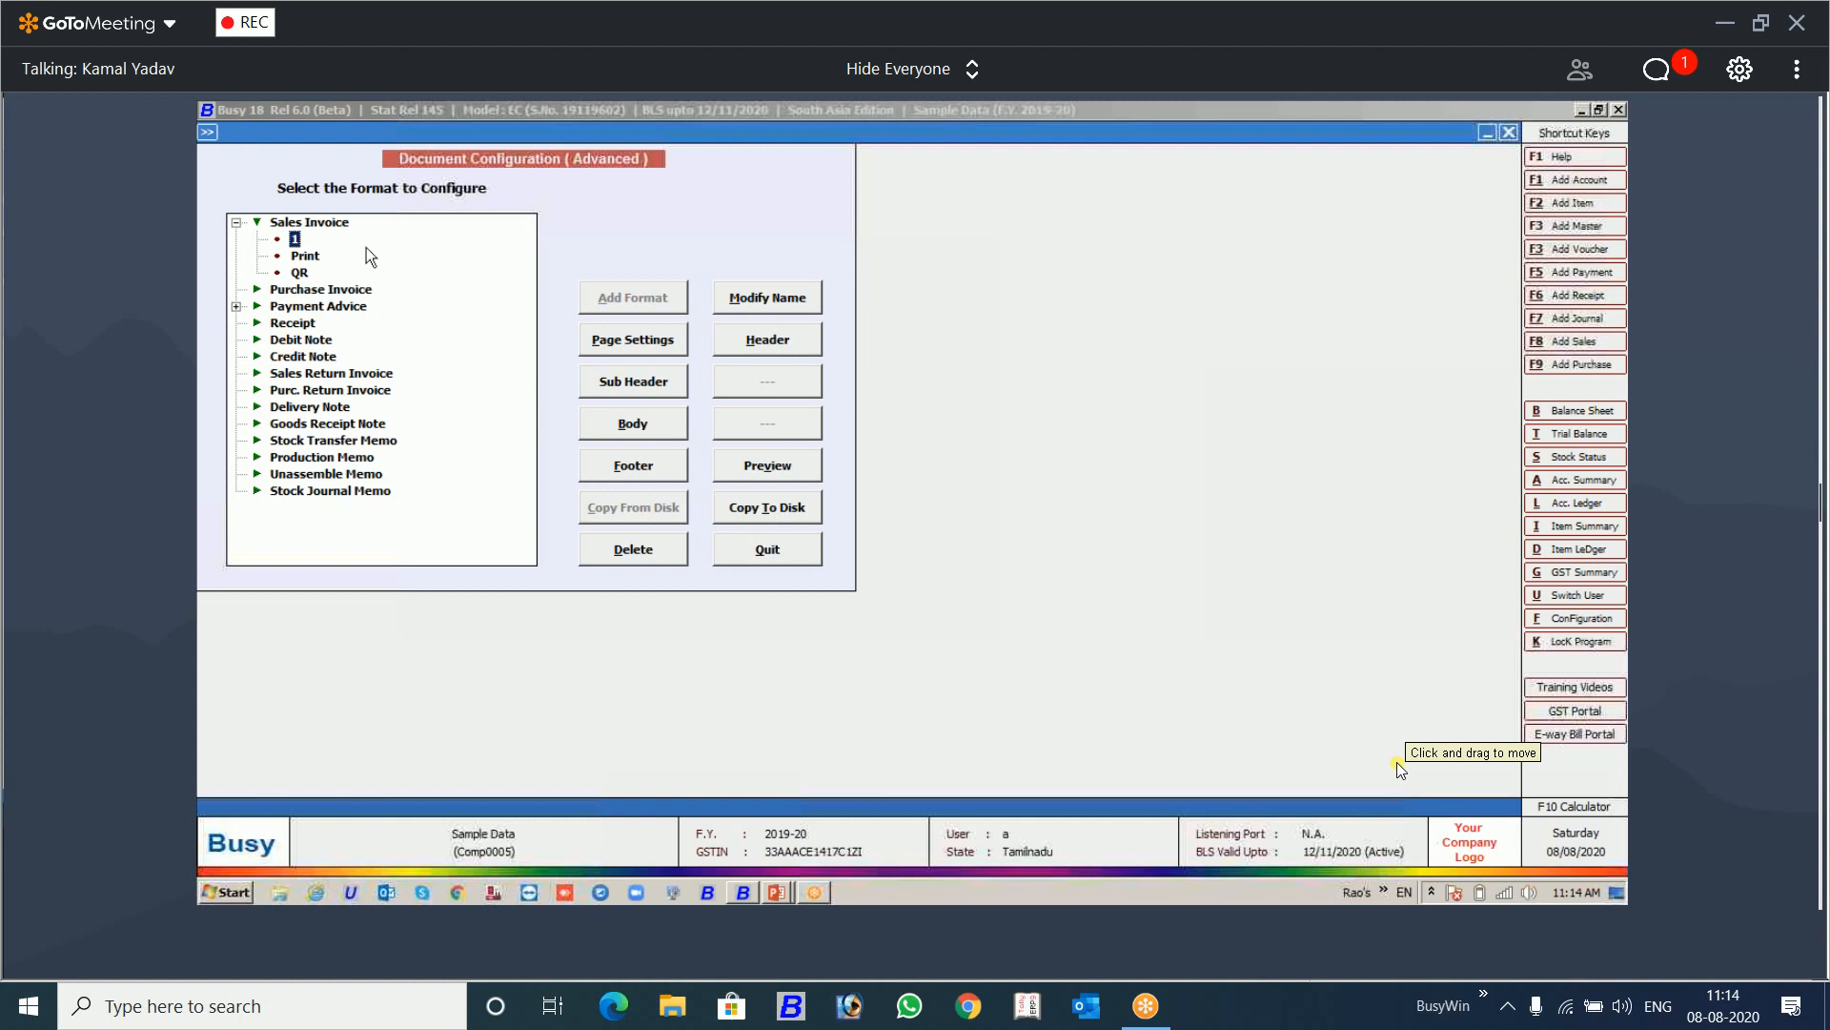
# Step: Add a new Sales Invoice format named 2 and select it in the format list
pyautogui.click(345, 227)
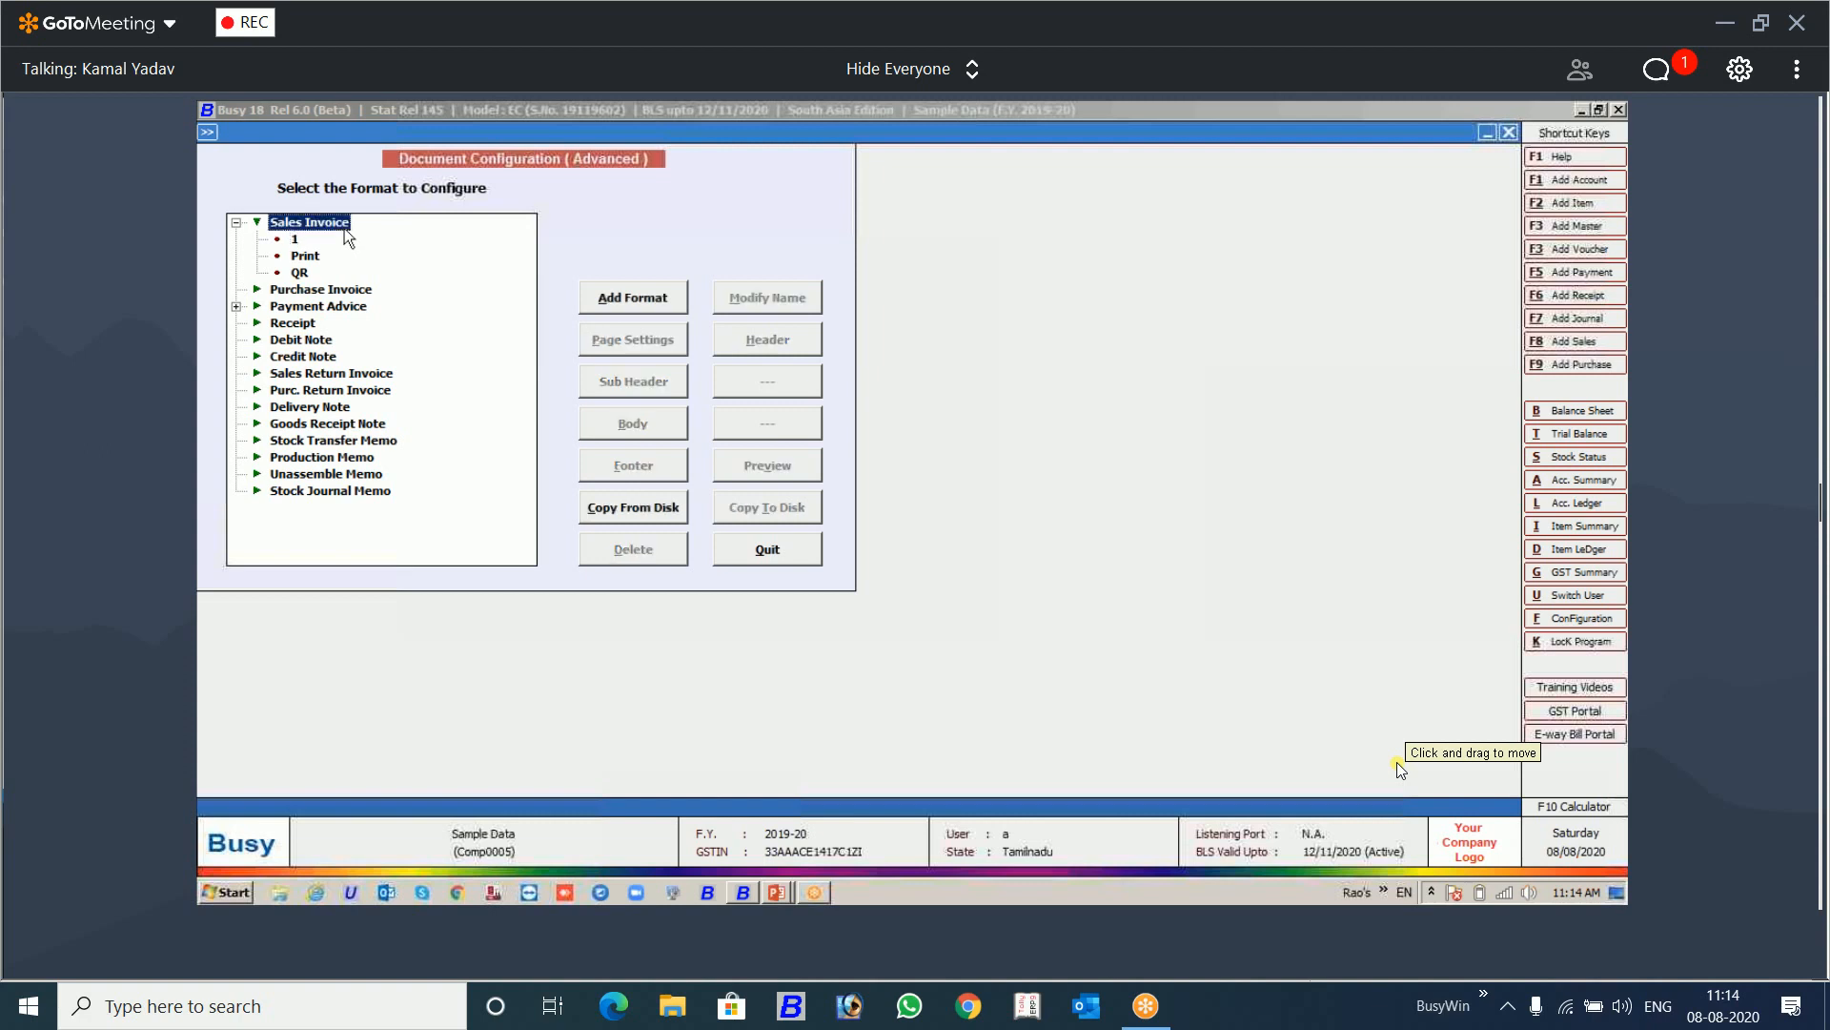
pyautogui.click(648, 306)
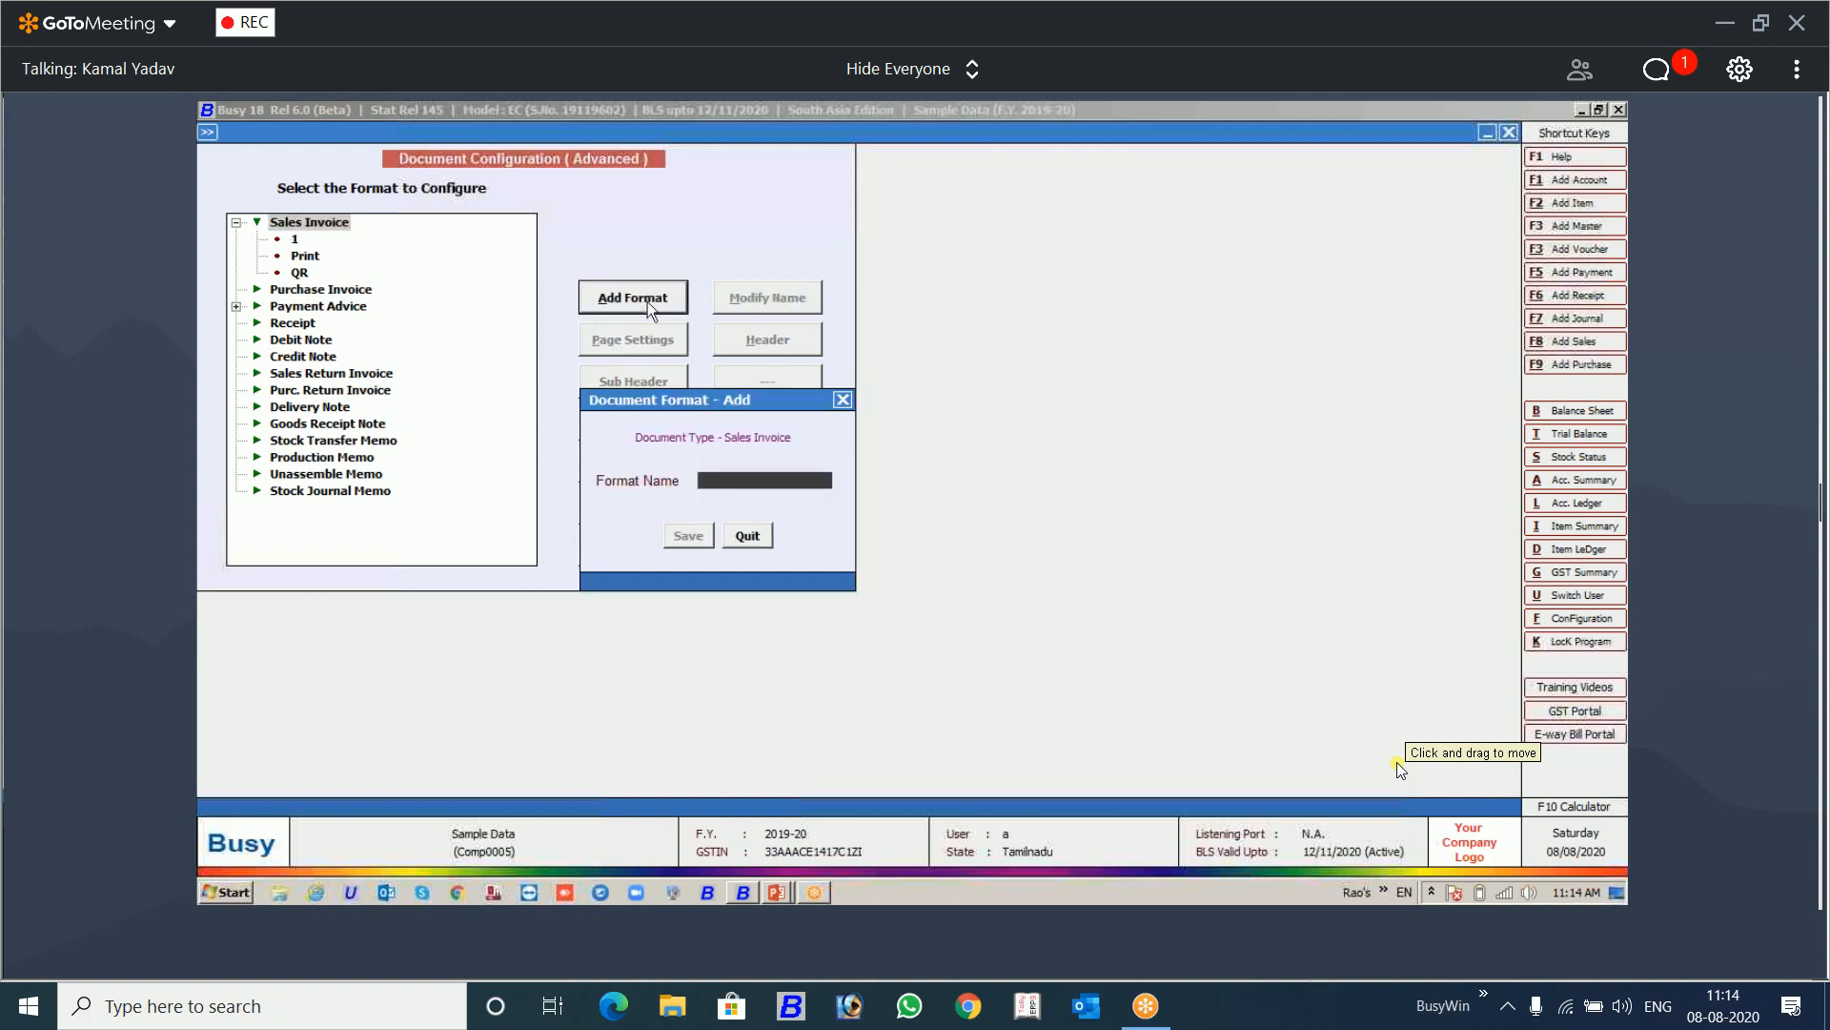
pyautogui.write('2')
pyautogui.press('Return')
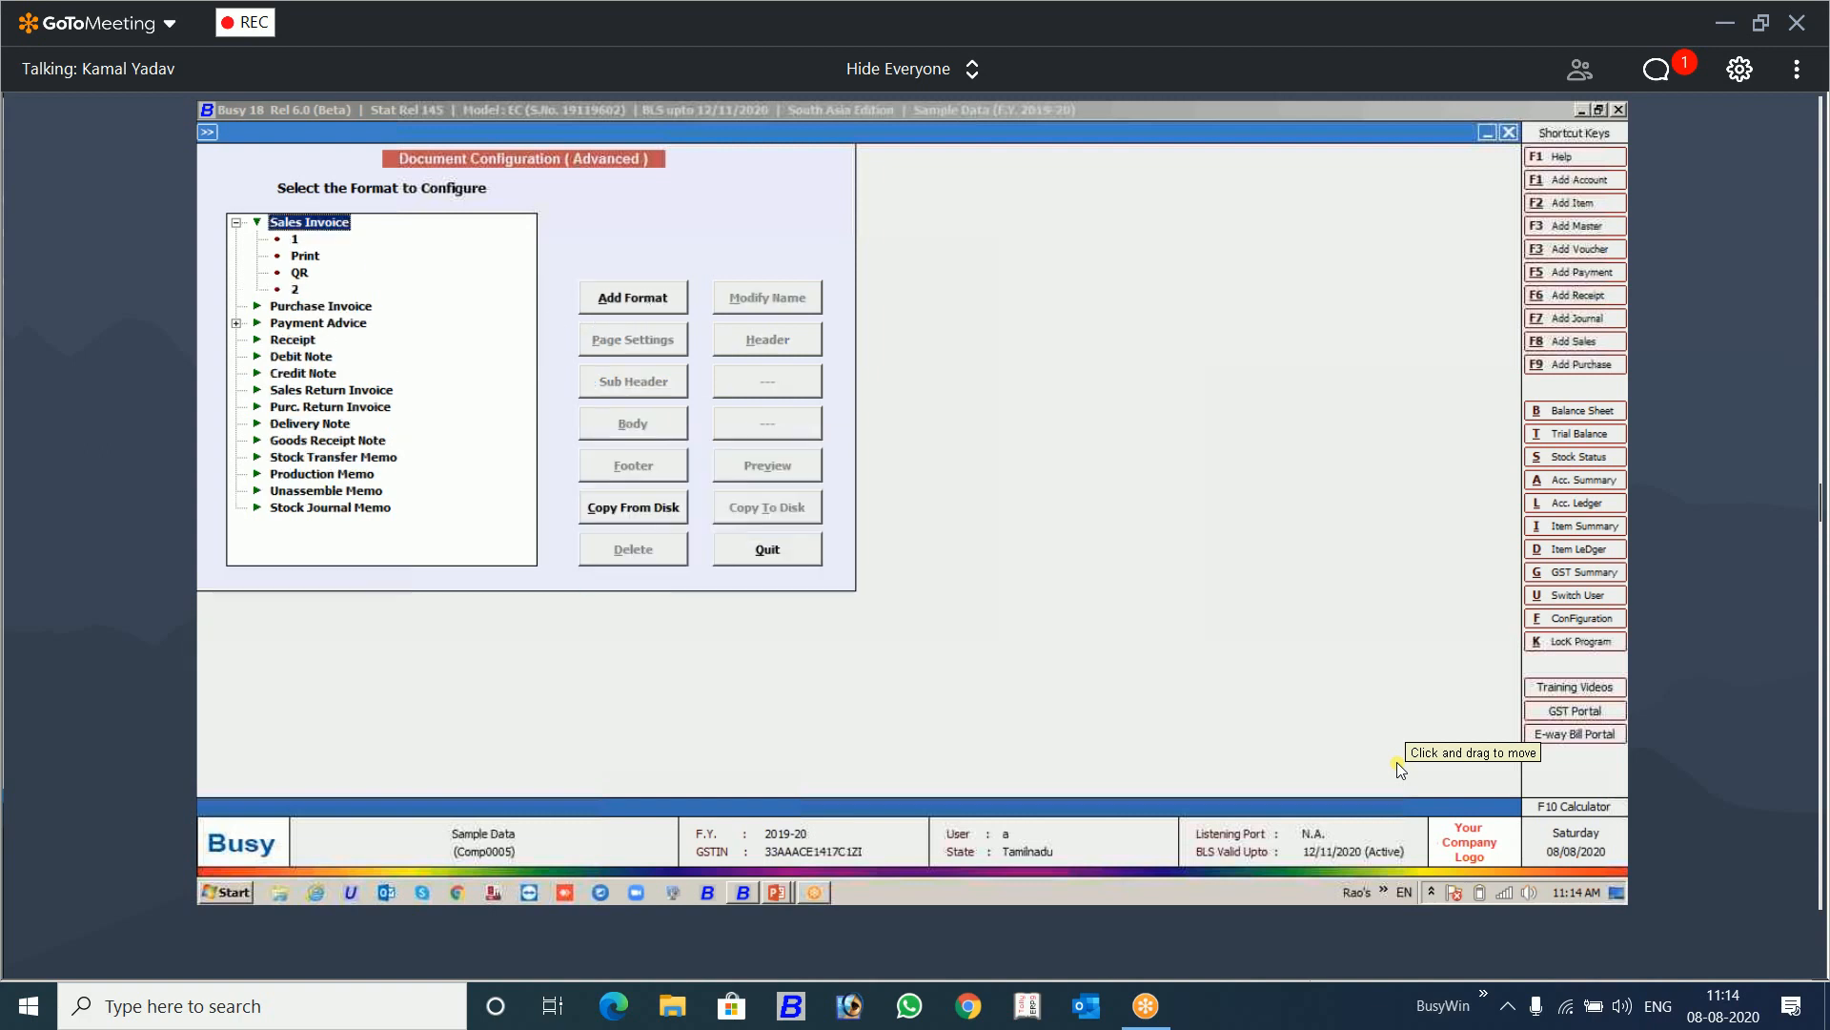
pyautogui.press('Down')
pyautogui.press('Down')
pyautogui.press('Down')
pyautogui.press('Down')
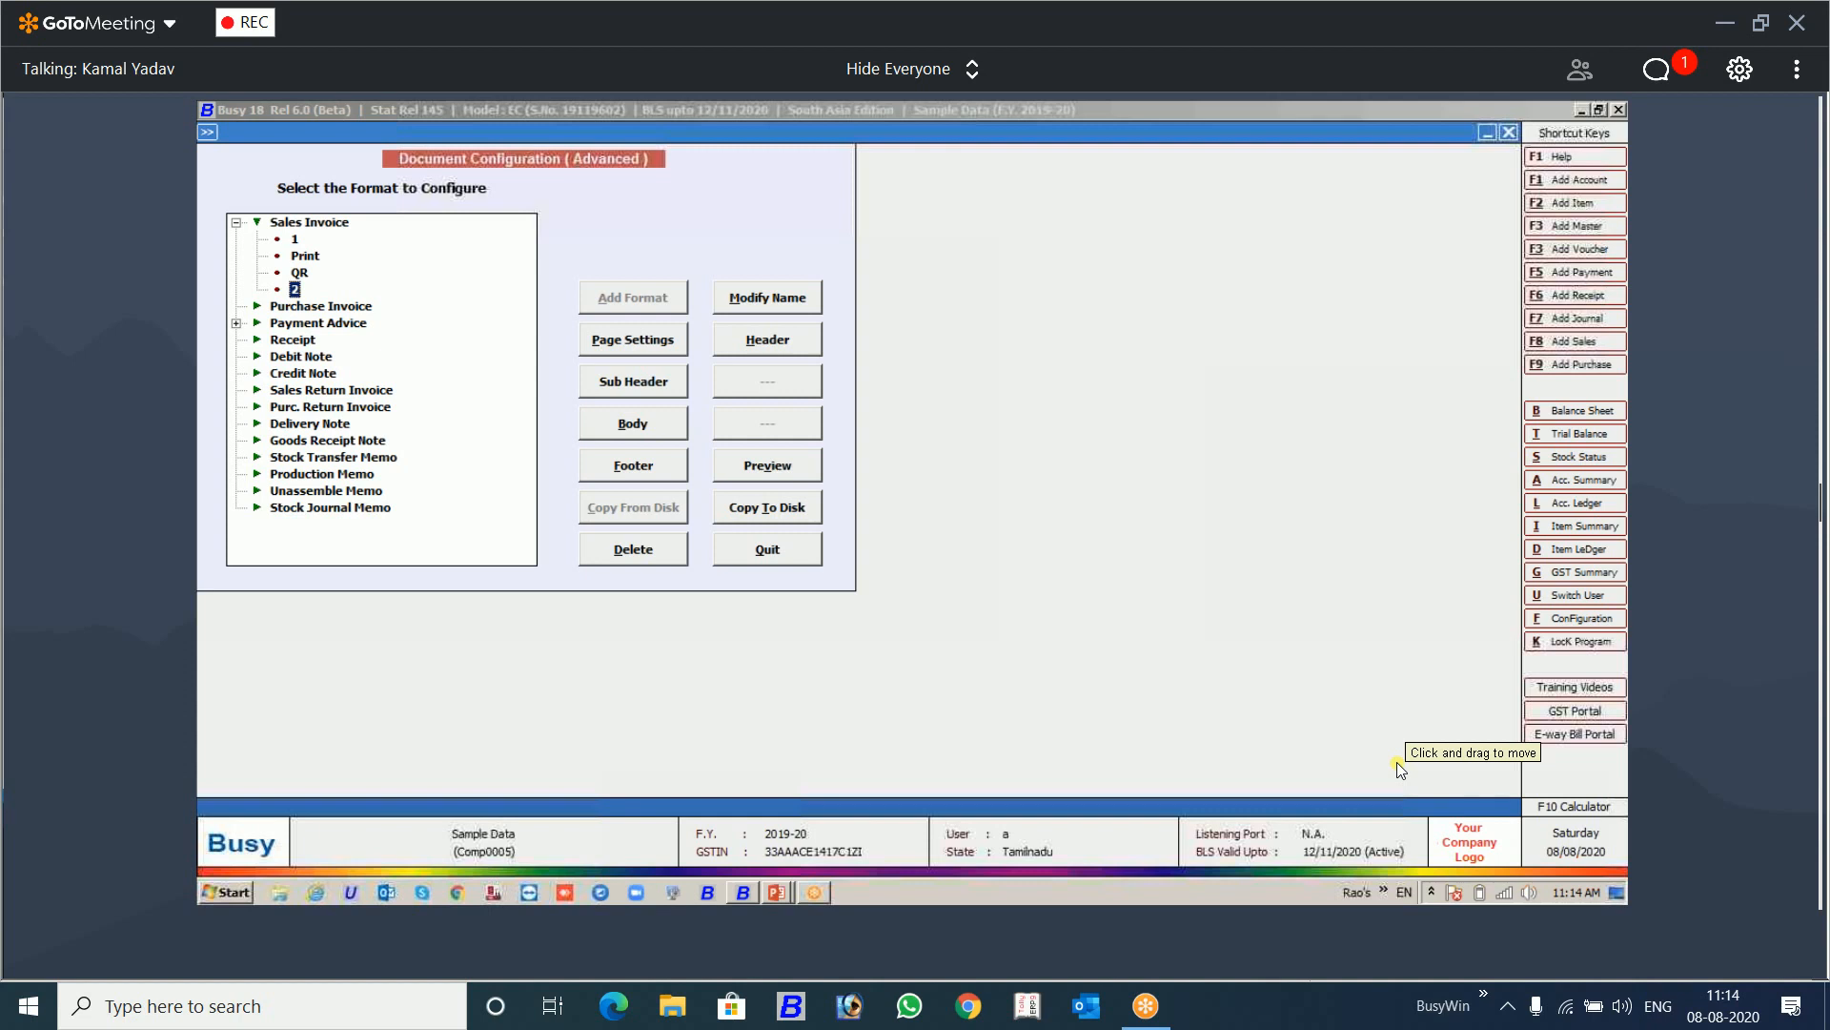
# Step: Load the default header script for the GST-FA series and LOCAL GST type into format 2, then quit without saving
pyautogui.click(739, 340)
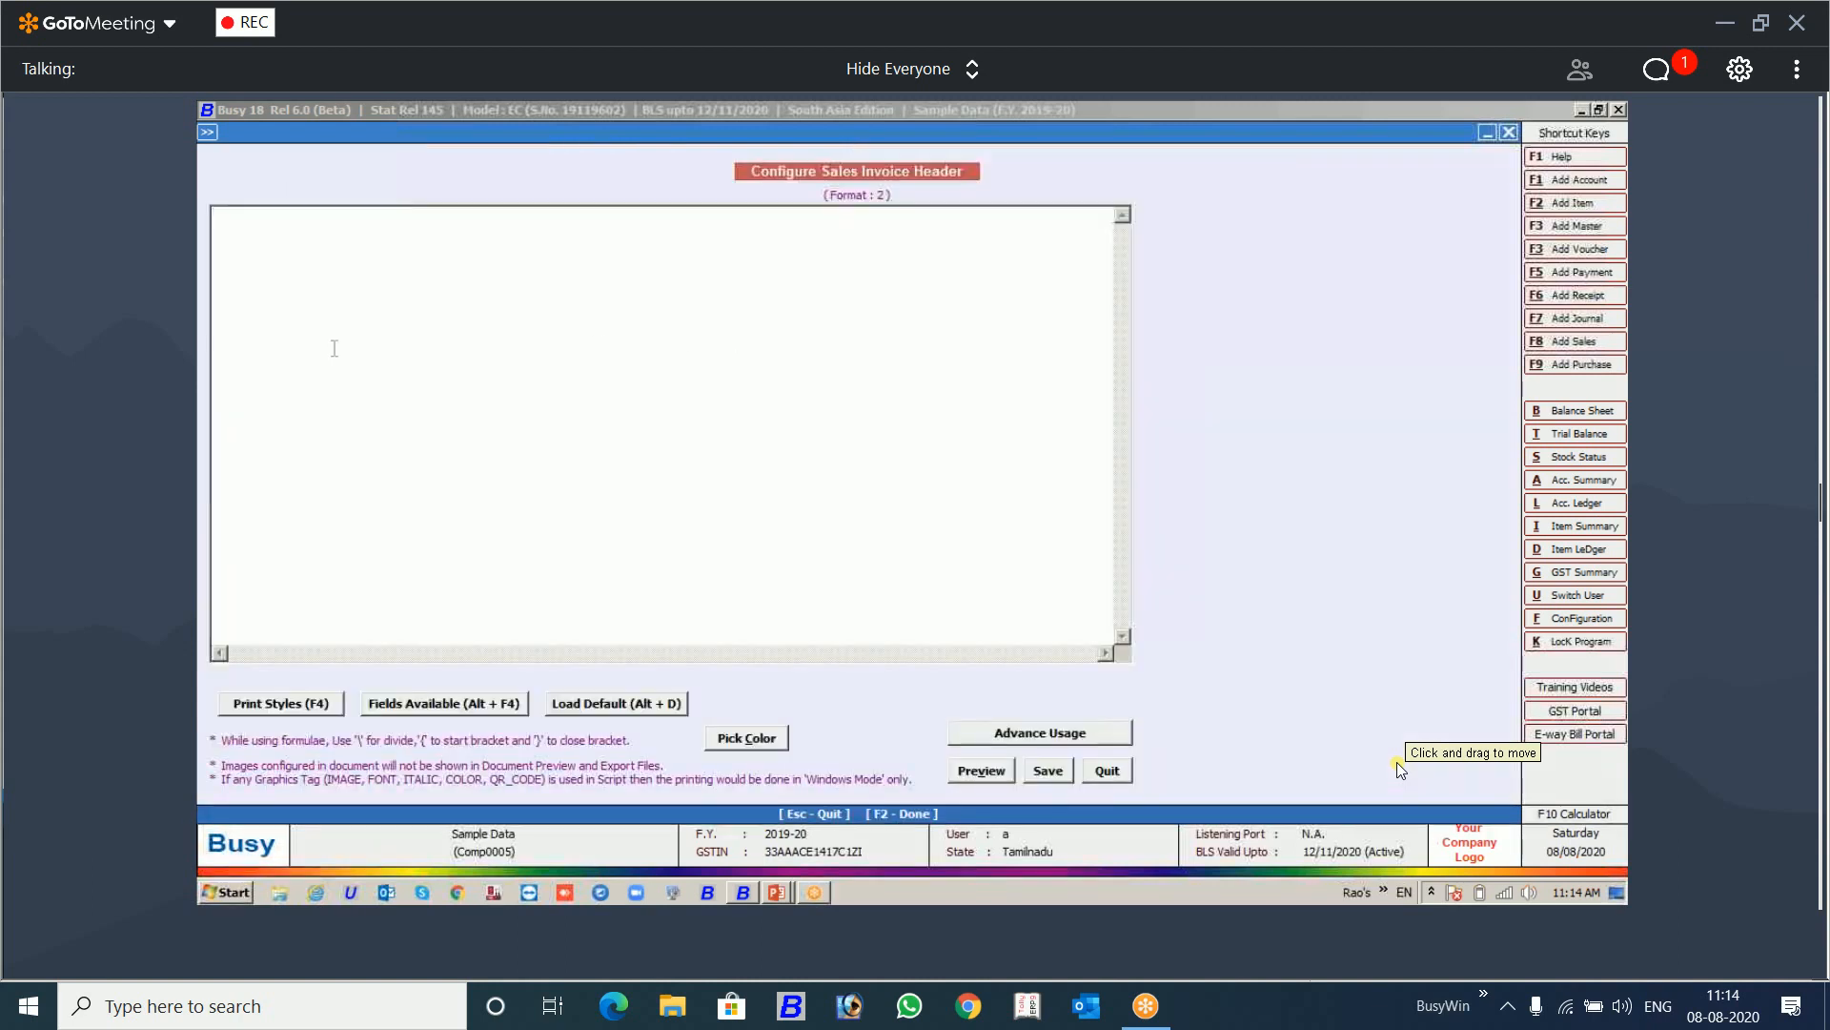
pyautogui.hotkey('alt', 'd')
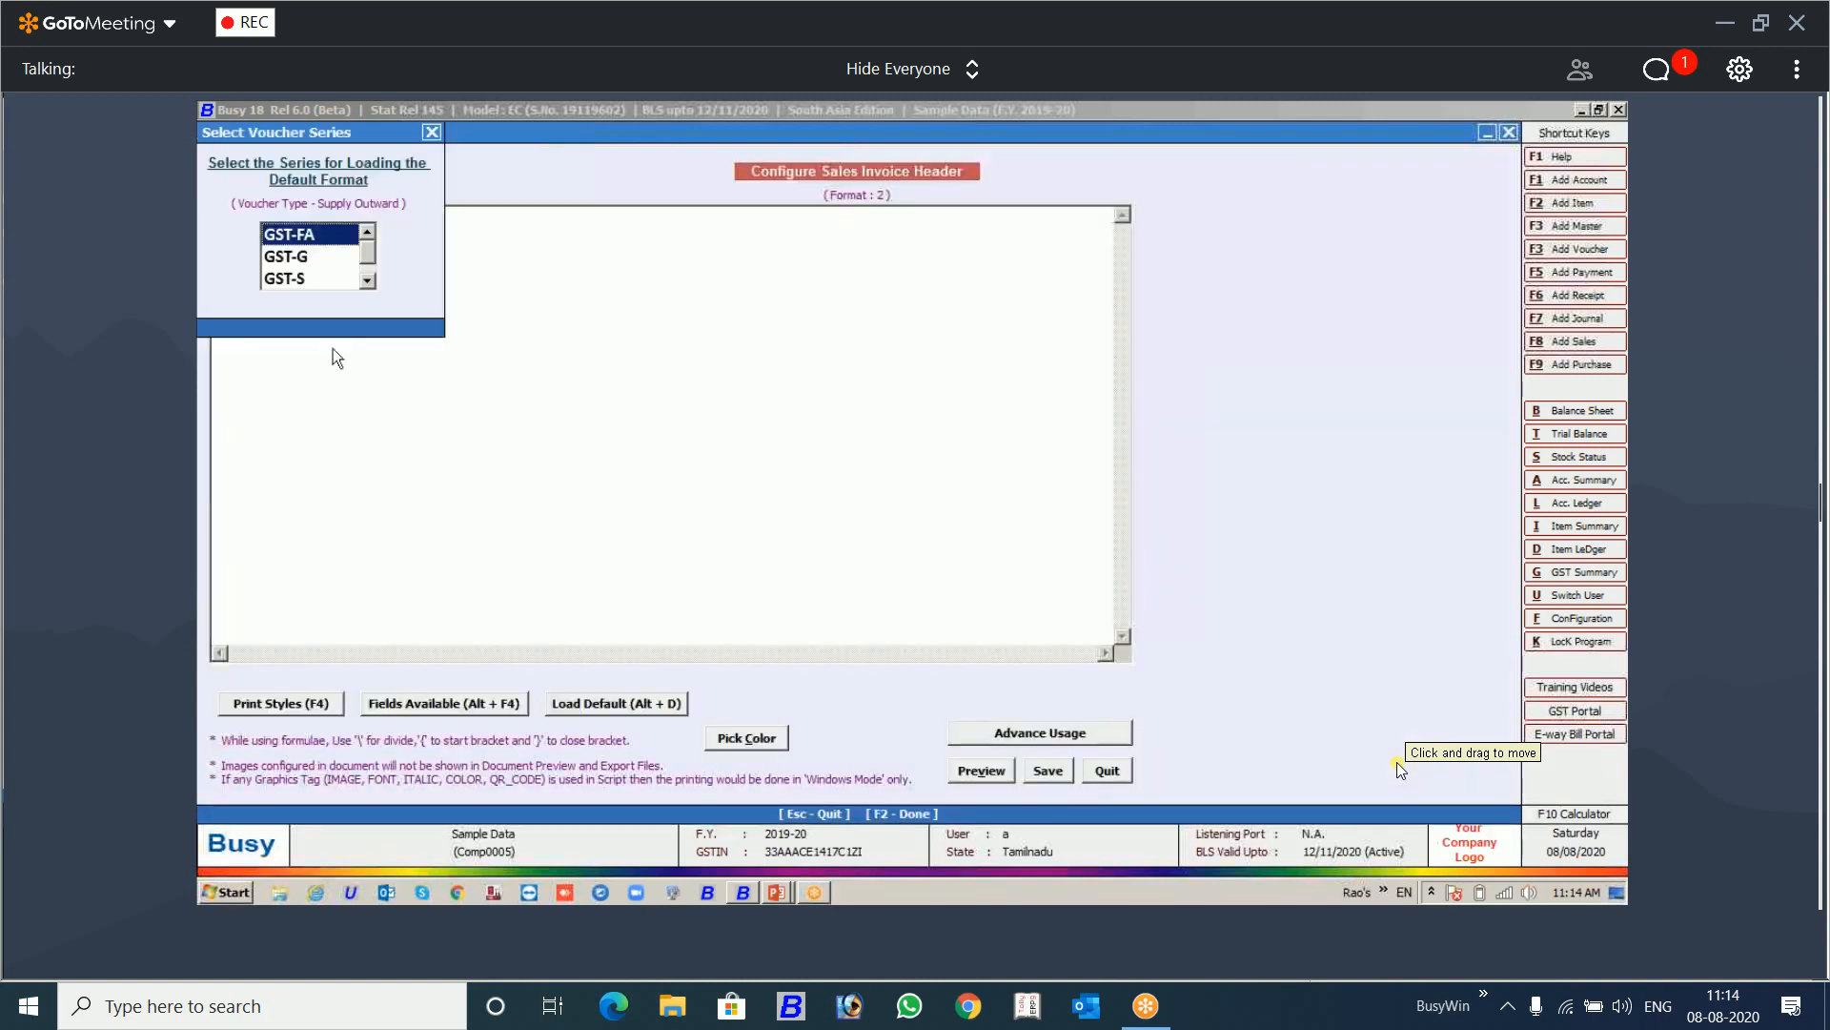
pyautogui.press('Return')
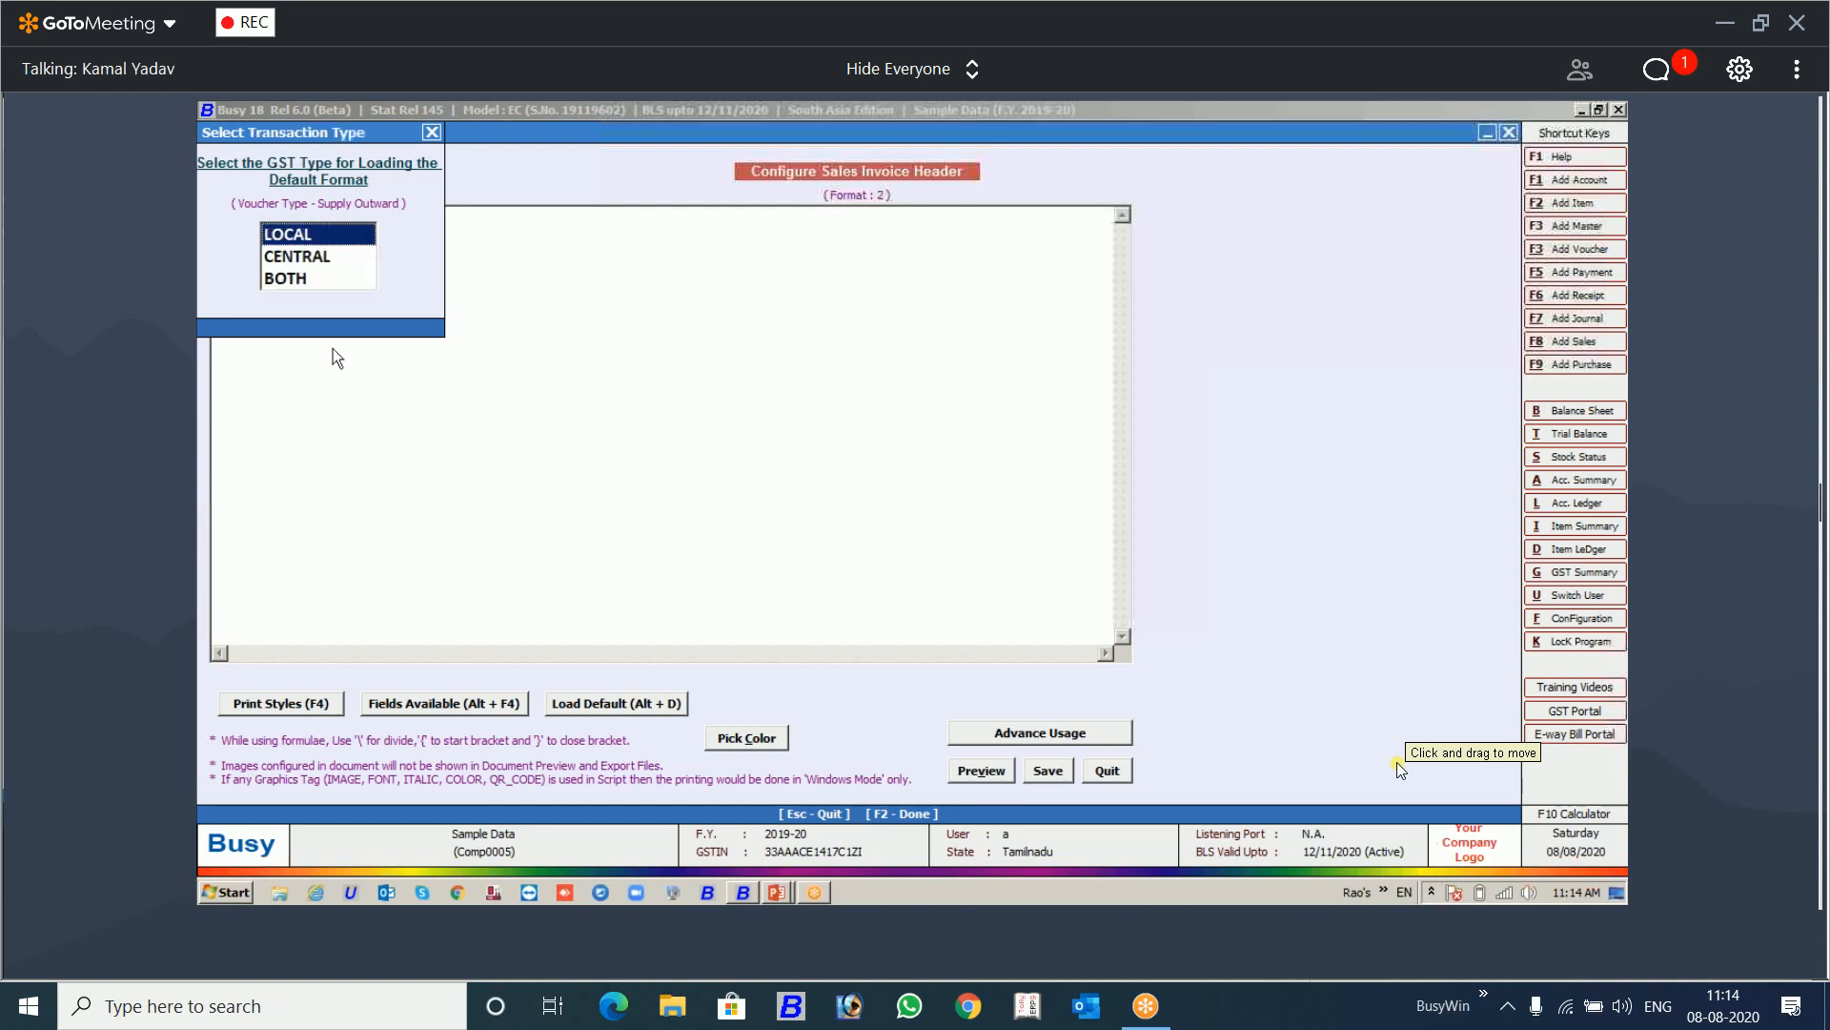
pyautogui.press('Return')
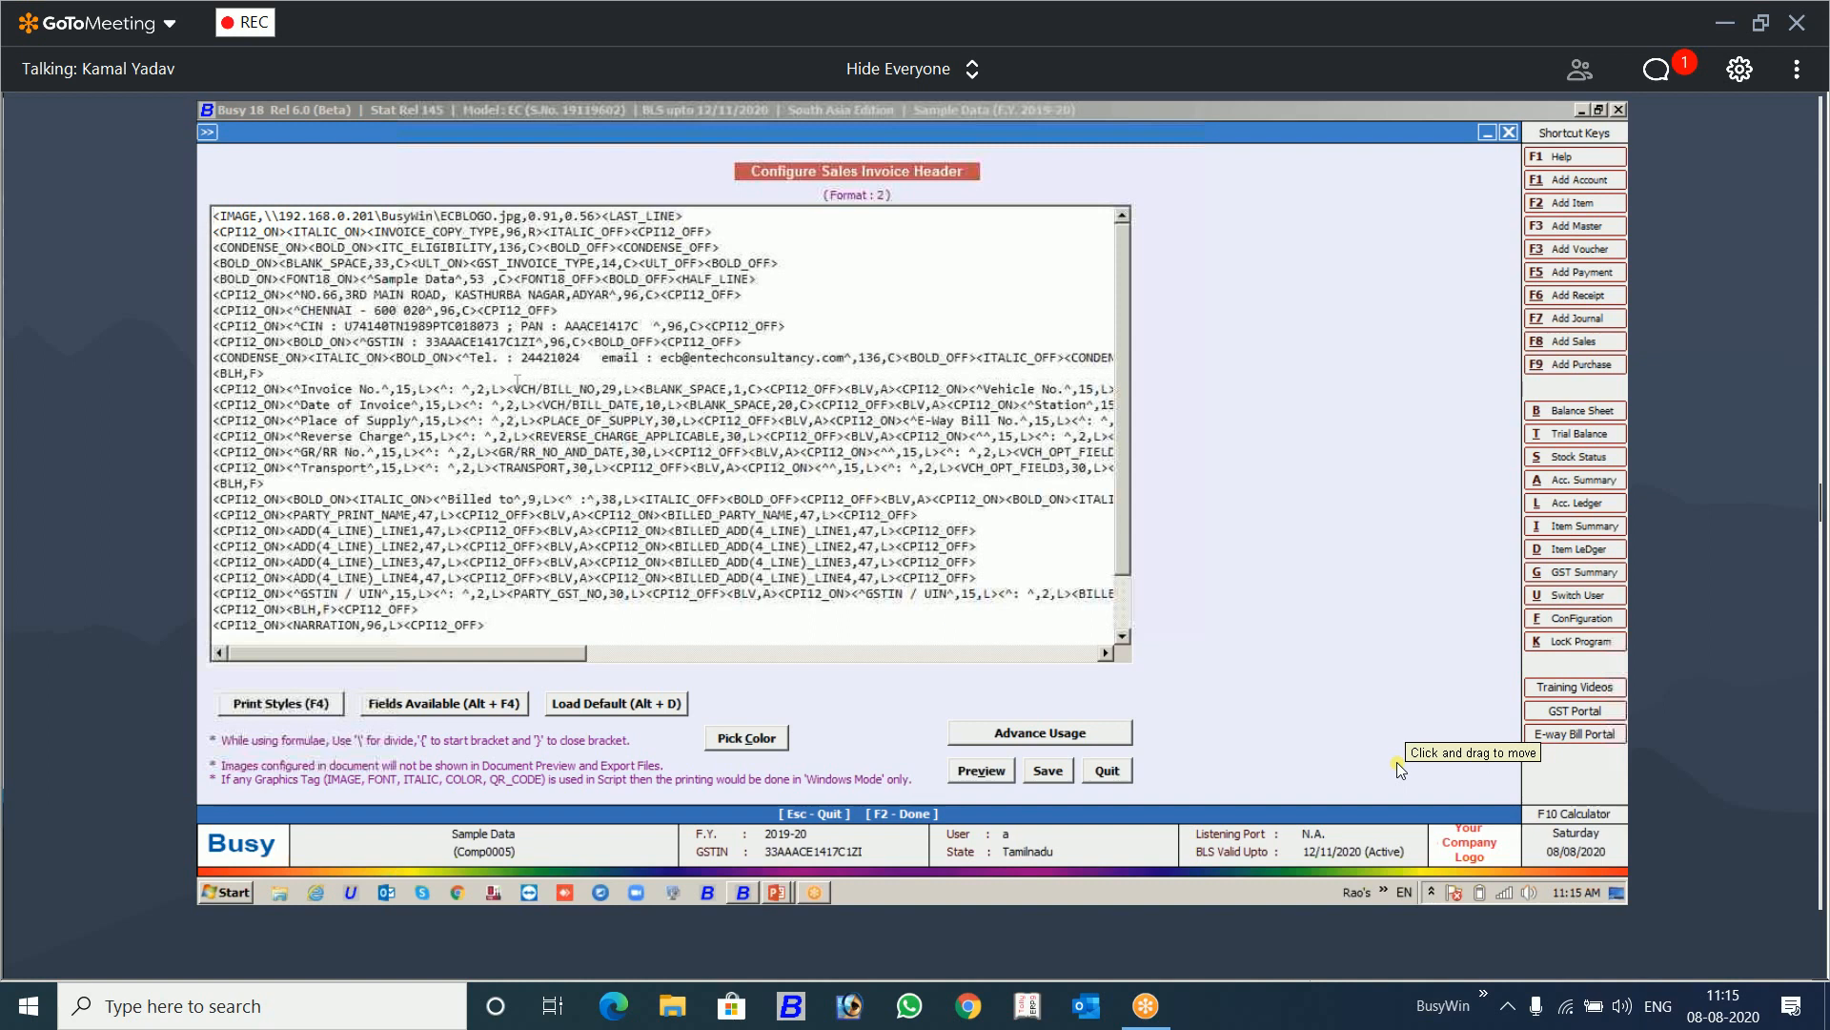
pyautogui.click(1106, 771)
# Step: Insert the QR_CODE print style into the empty header of format 2
pyautogui.click(782, 336)
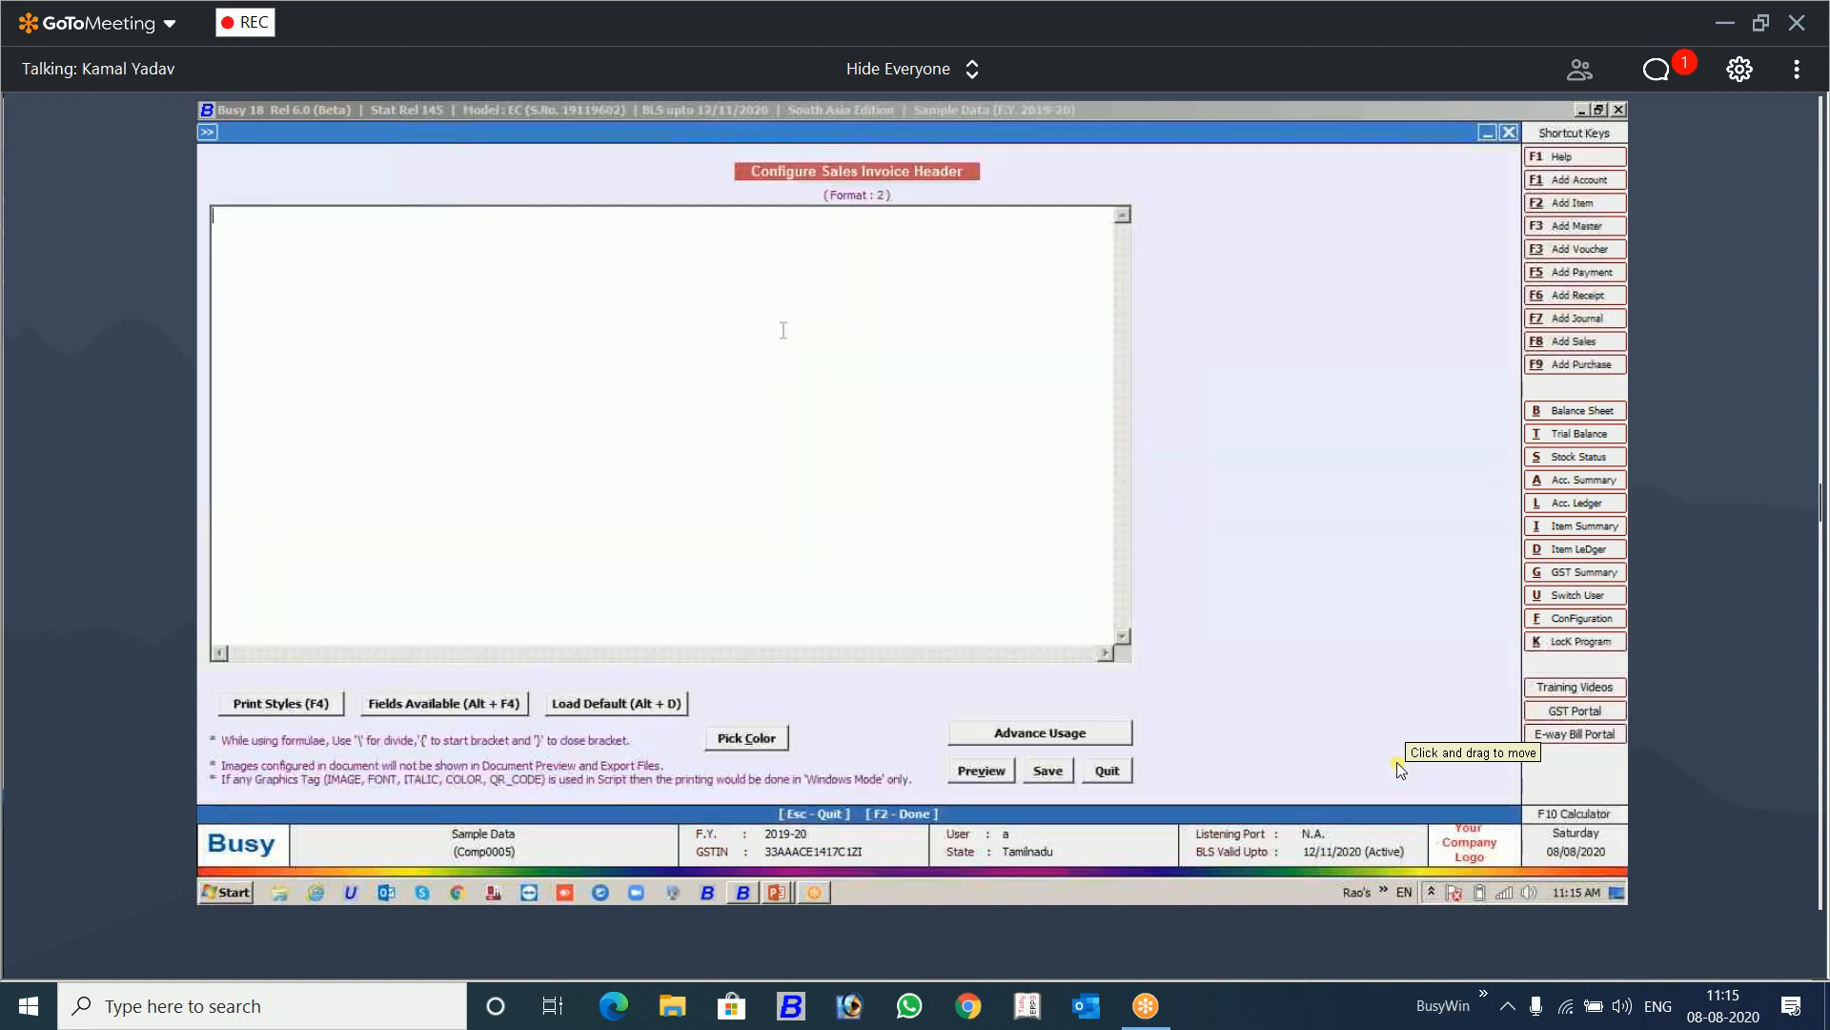
pyautogui.press('F4')
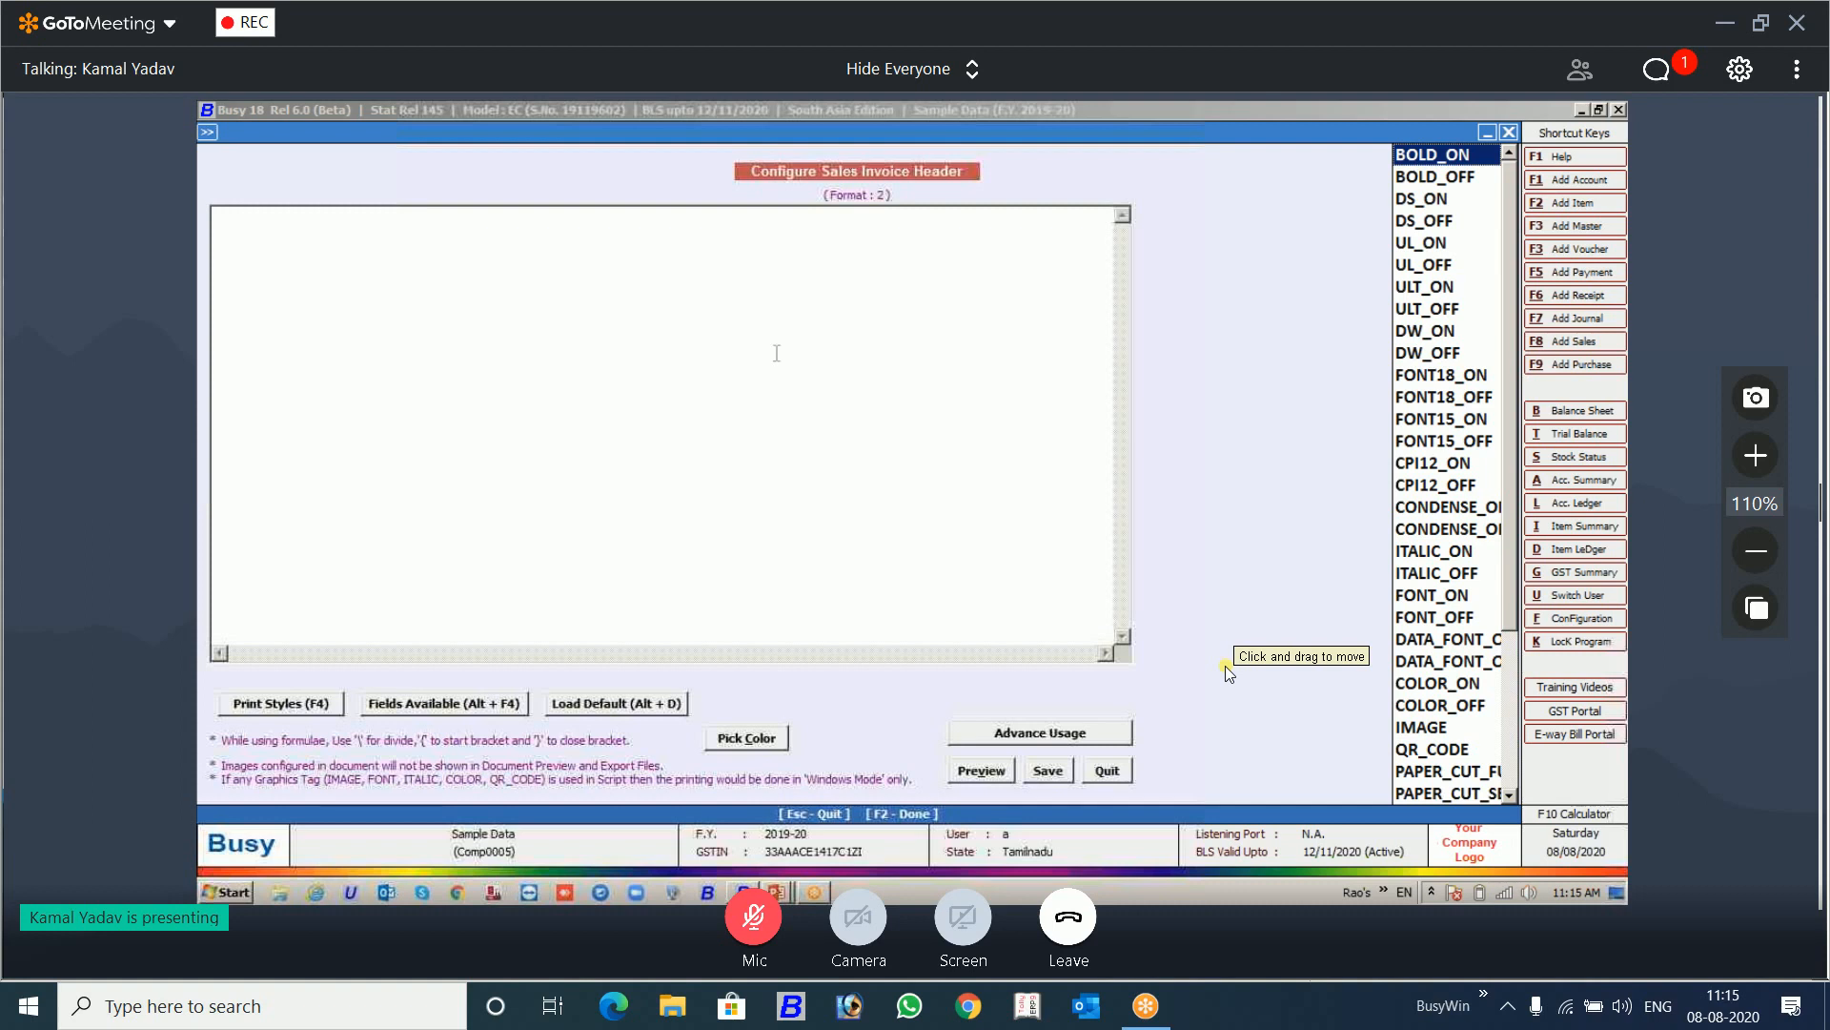
pyautogui.click(1412, 749)
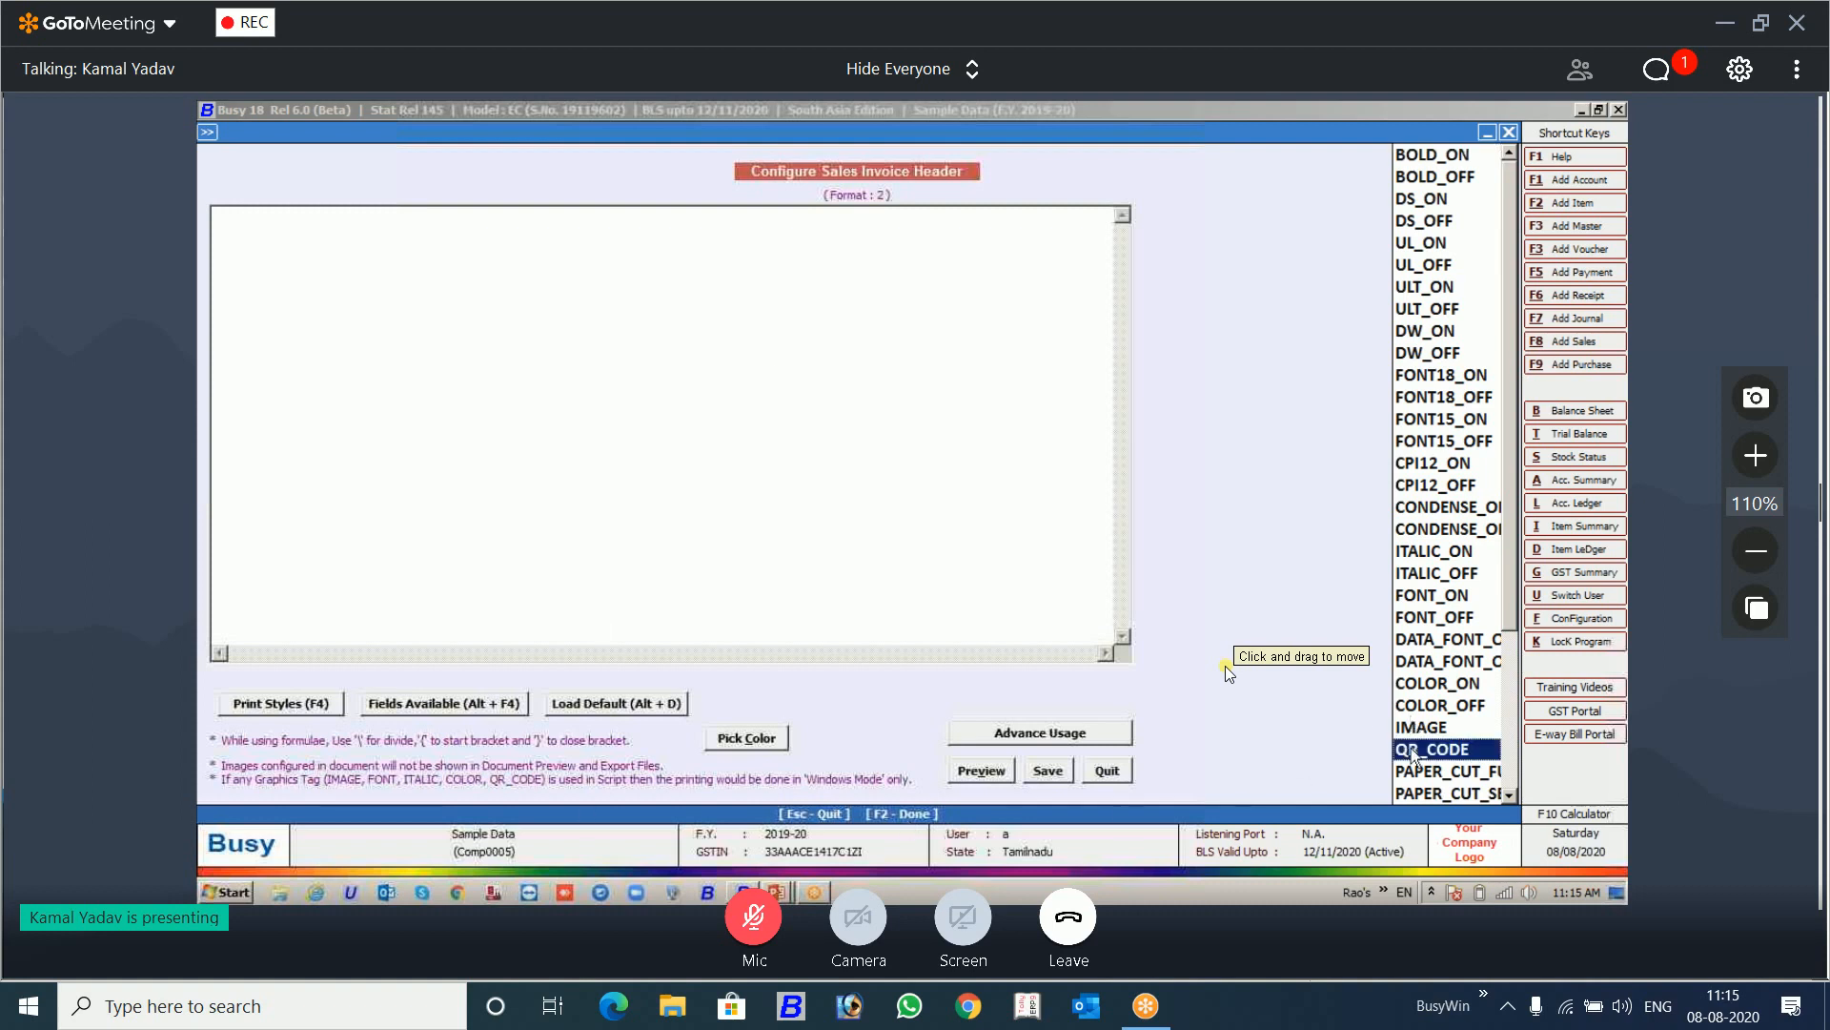
pyautogui.press('Return')
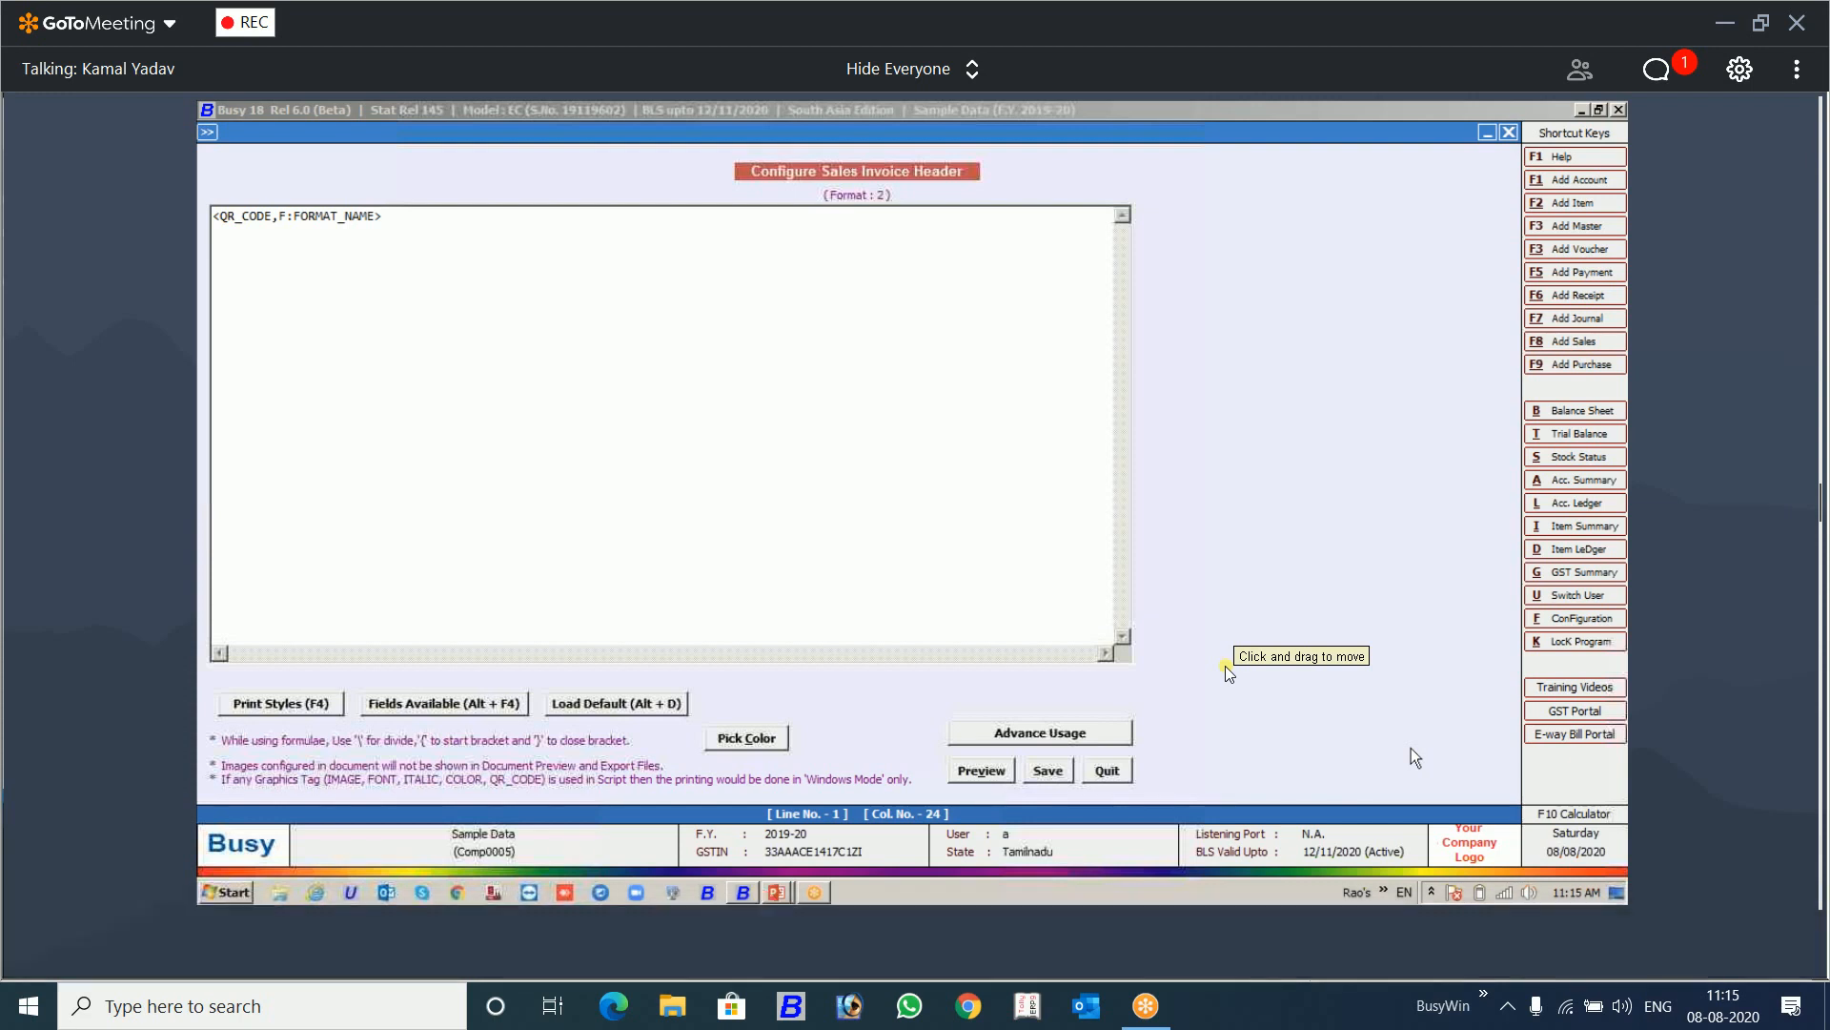
# Step: Replace the FORMAT_NAME placeholder in the QR_CODE tag with 1 and save the header
pyautogui.click(289, 216)
pyautogui.click(377, 216)
pyautogui.press('BackSpace')
pyautogui.press('BackSpace')
pyautogui.press('BackSpace')
pyautogui.press('BackSpace')
pyautogui.press('BackSpace')
pyautogui.press('BackSpace')
pyautogui.press('BackSpace')
pyautogui.press('BackSpace')
pyautogui.press('BackSpace')
pyautogui.press('BackSpace')
pyautogui.press('BackSpace')
pyautogui.write('1')
pyautogui.click(1049, 771)
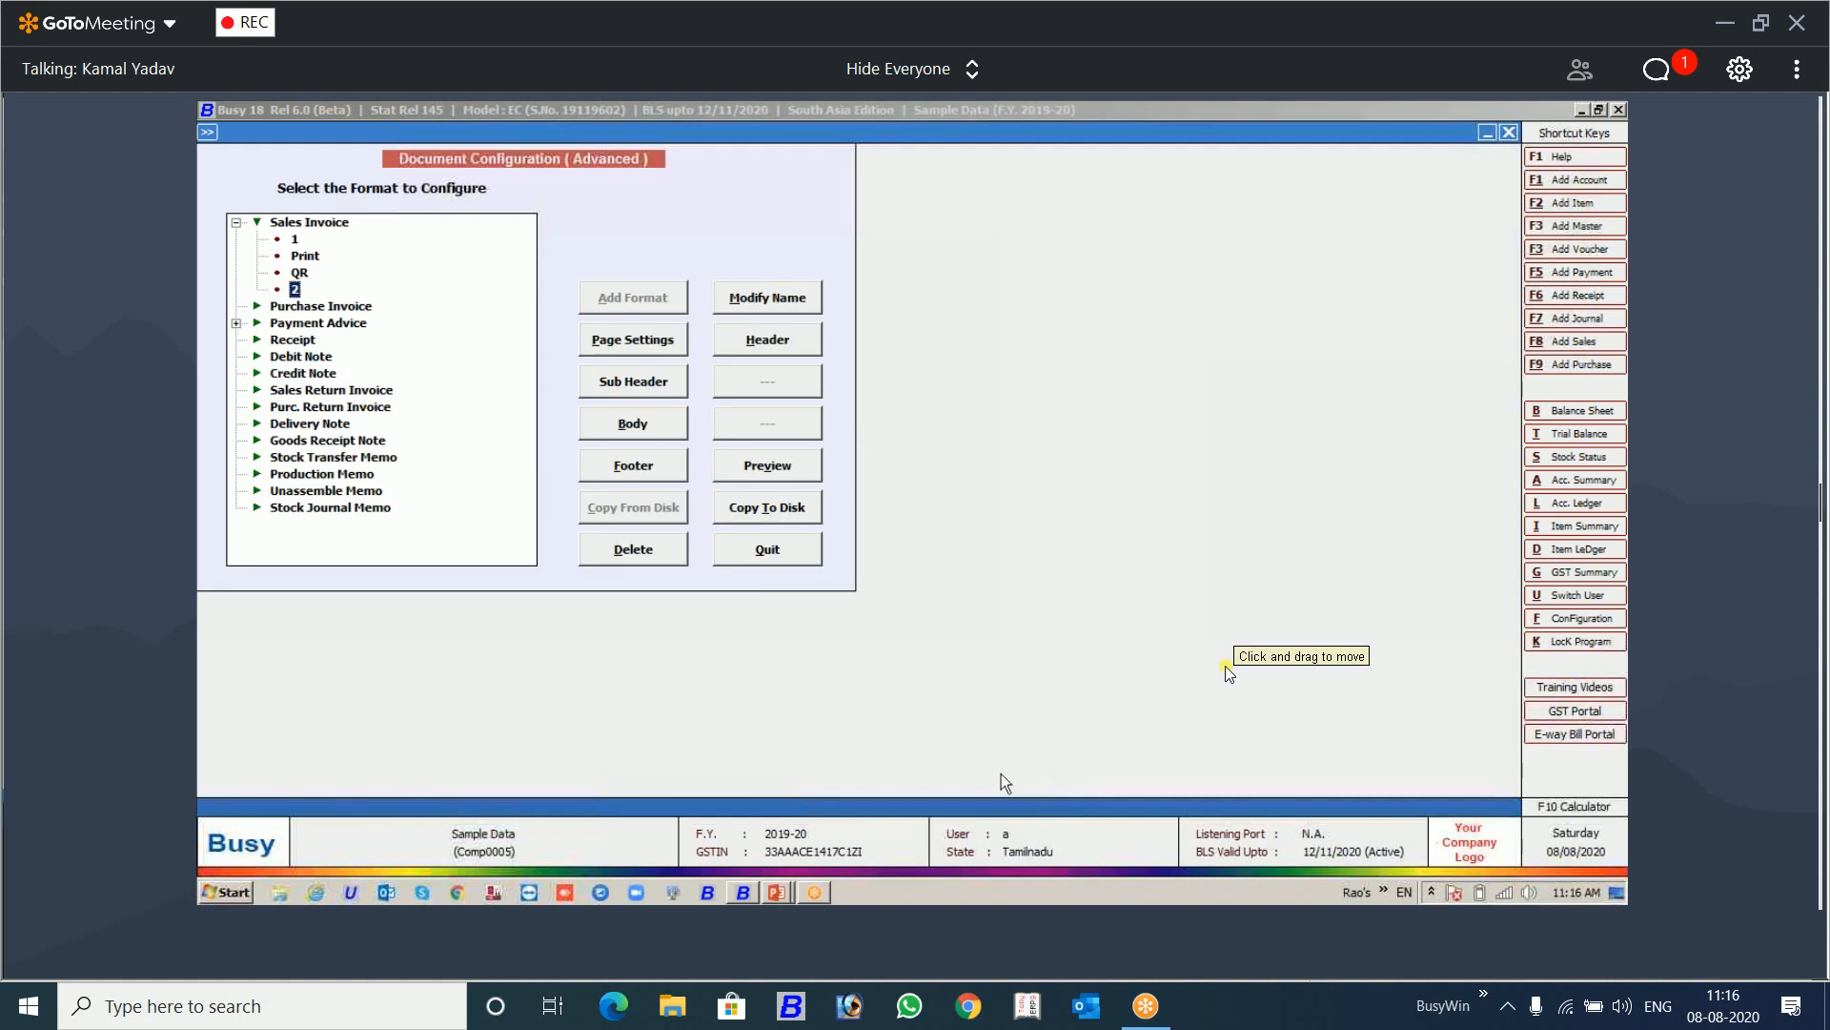
# Step: Preview the printout of Sales Invoice format 2, then close the preview
pyautogui.click(791, 472)
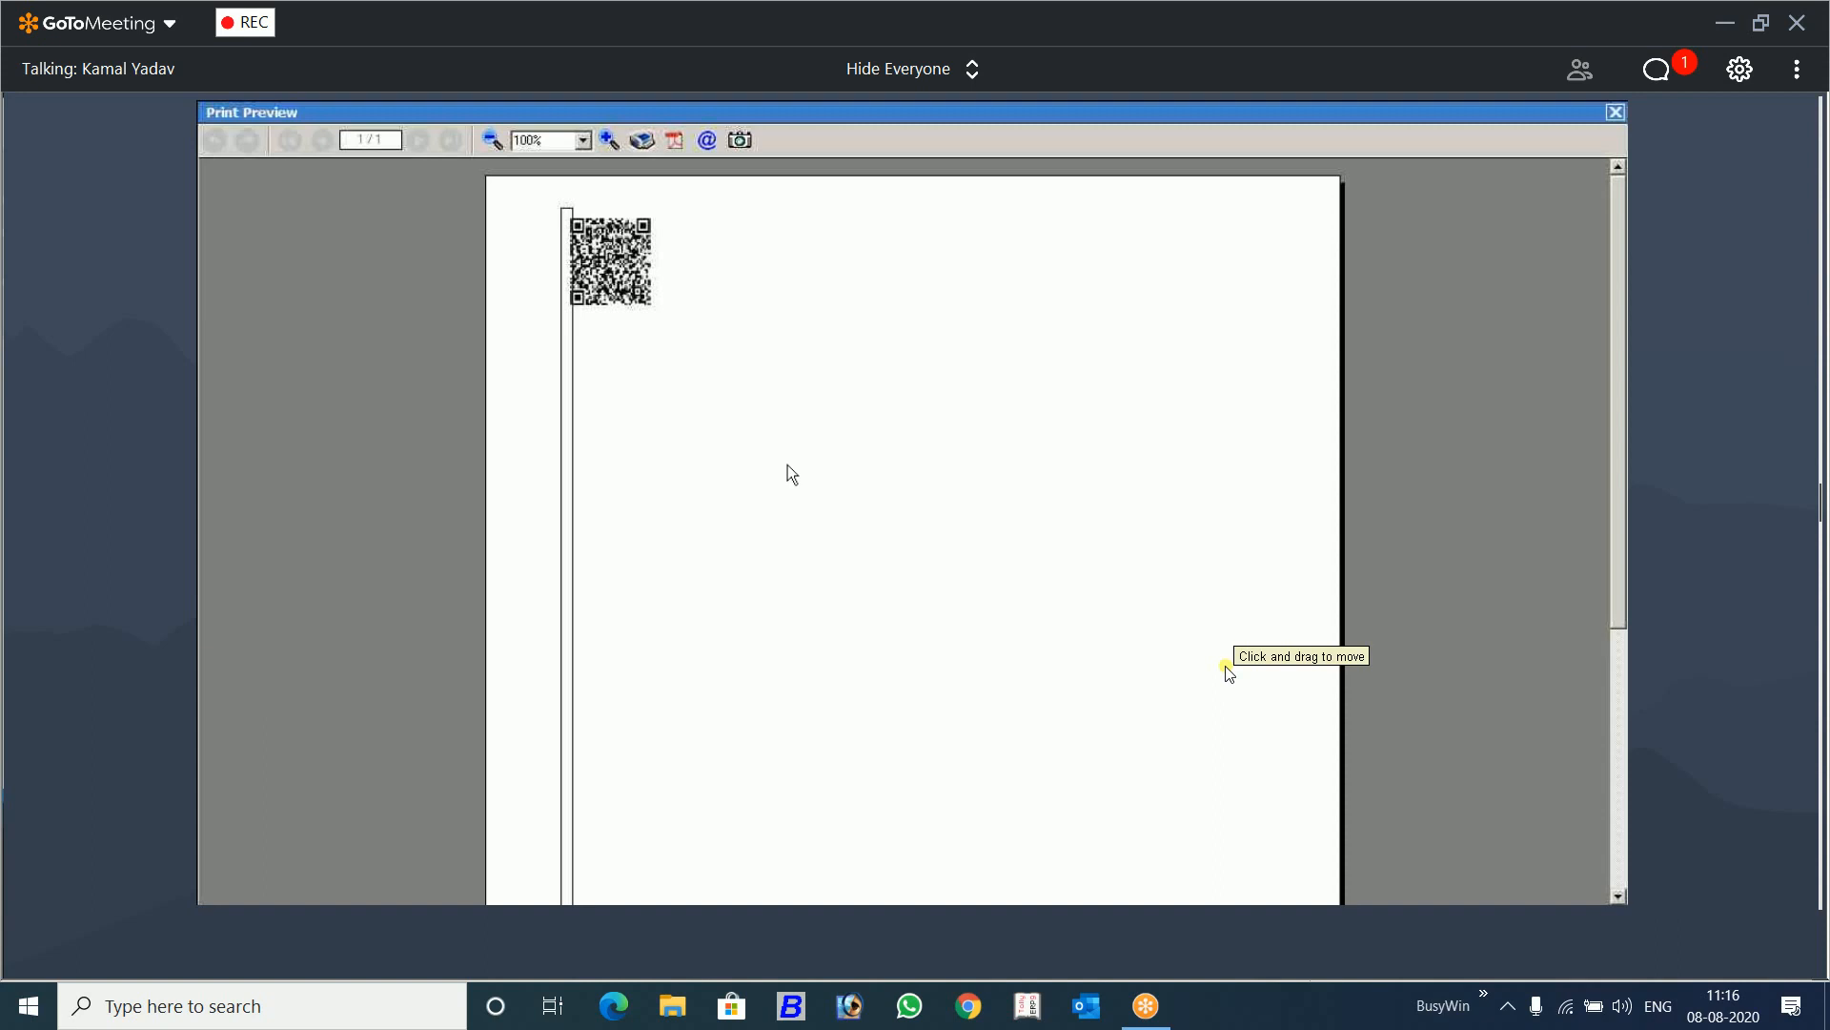
pyautogui.press('Escape')
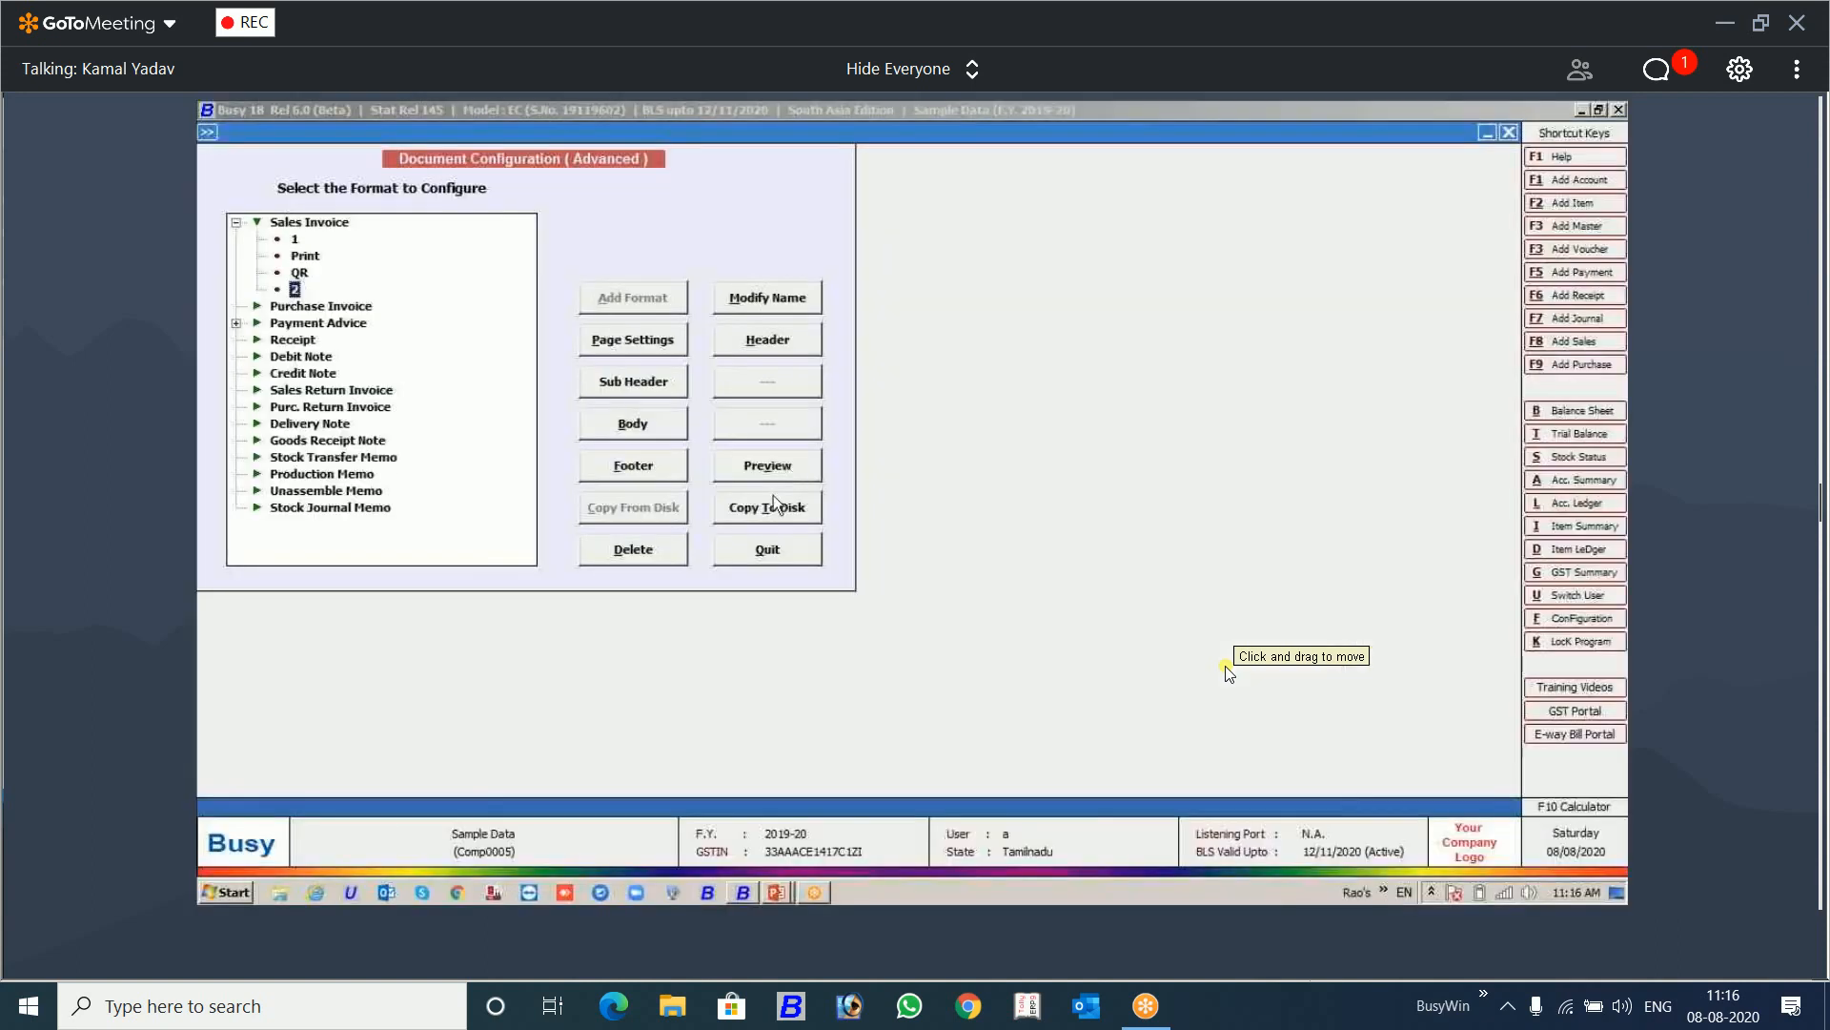
# Step: Review the QR_CODE tag and its format reference in the header of Sales Invoice format 2, then quit the header
pyautogui.click(793, 334)
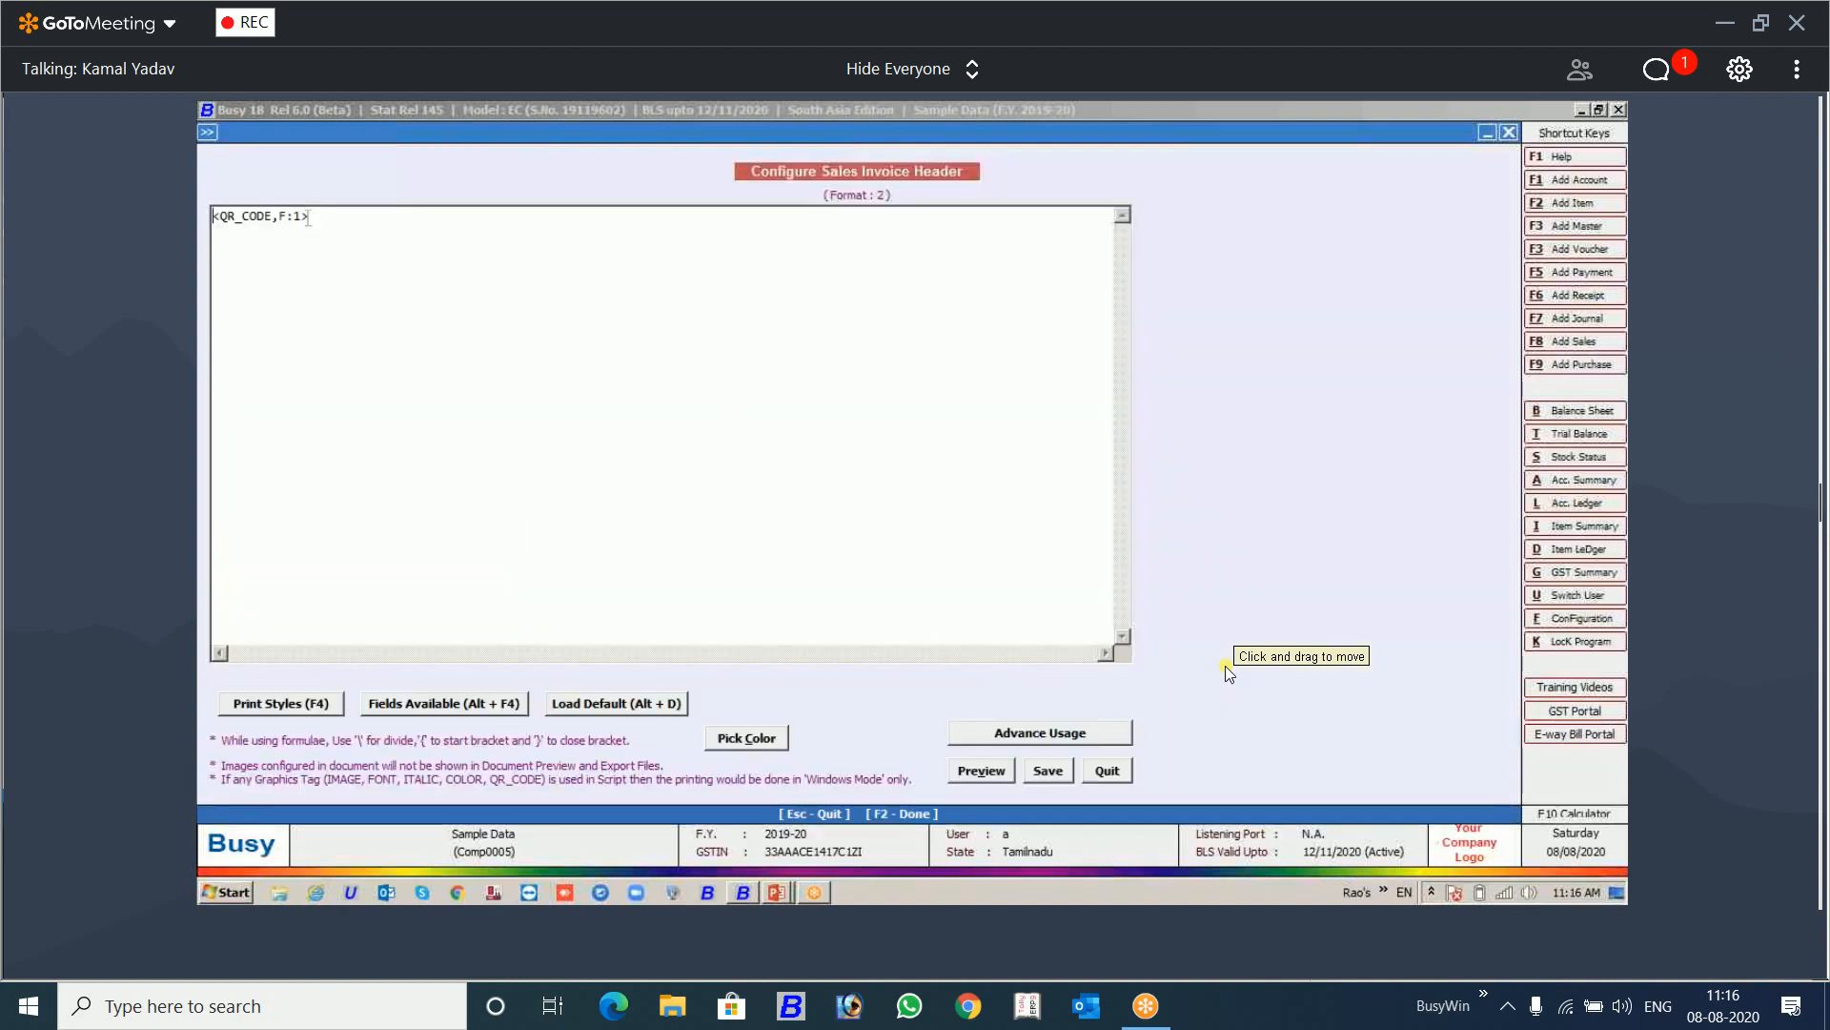
pyautogui.moveTo(306, 218); pyautogui.dragTo(287, 220)
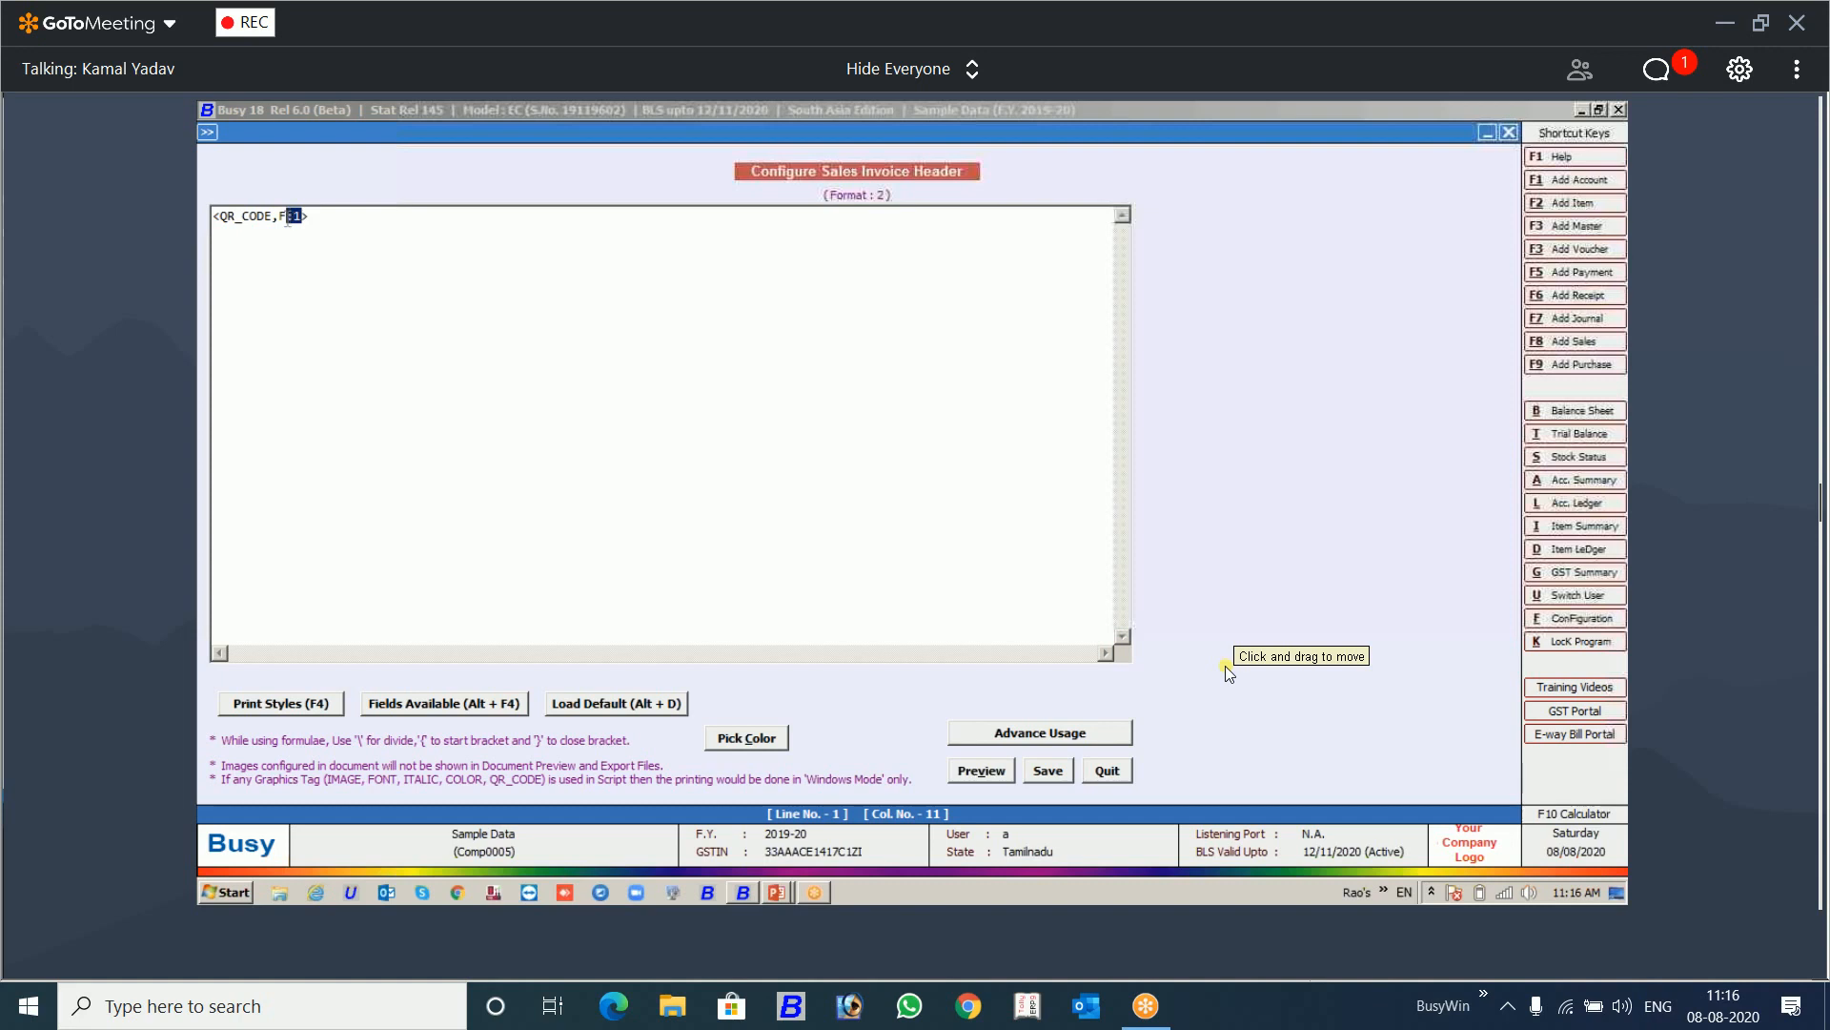
pyautogui.press('Escape')
pyautogui.press('Return')
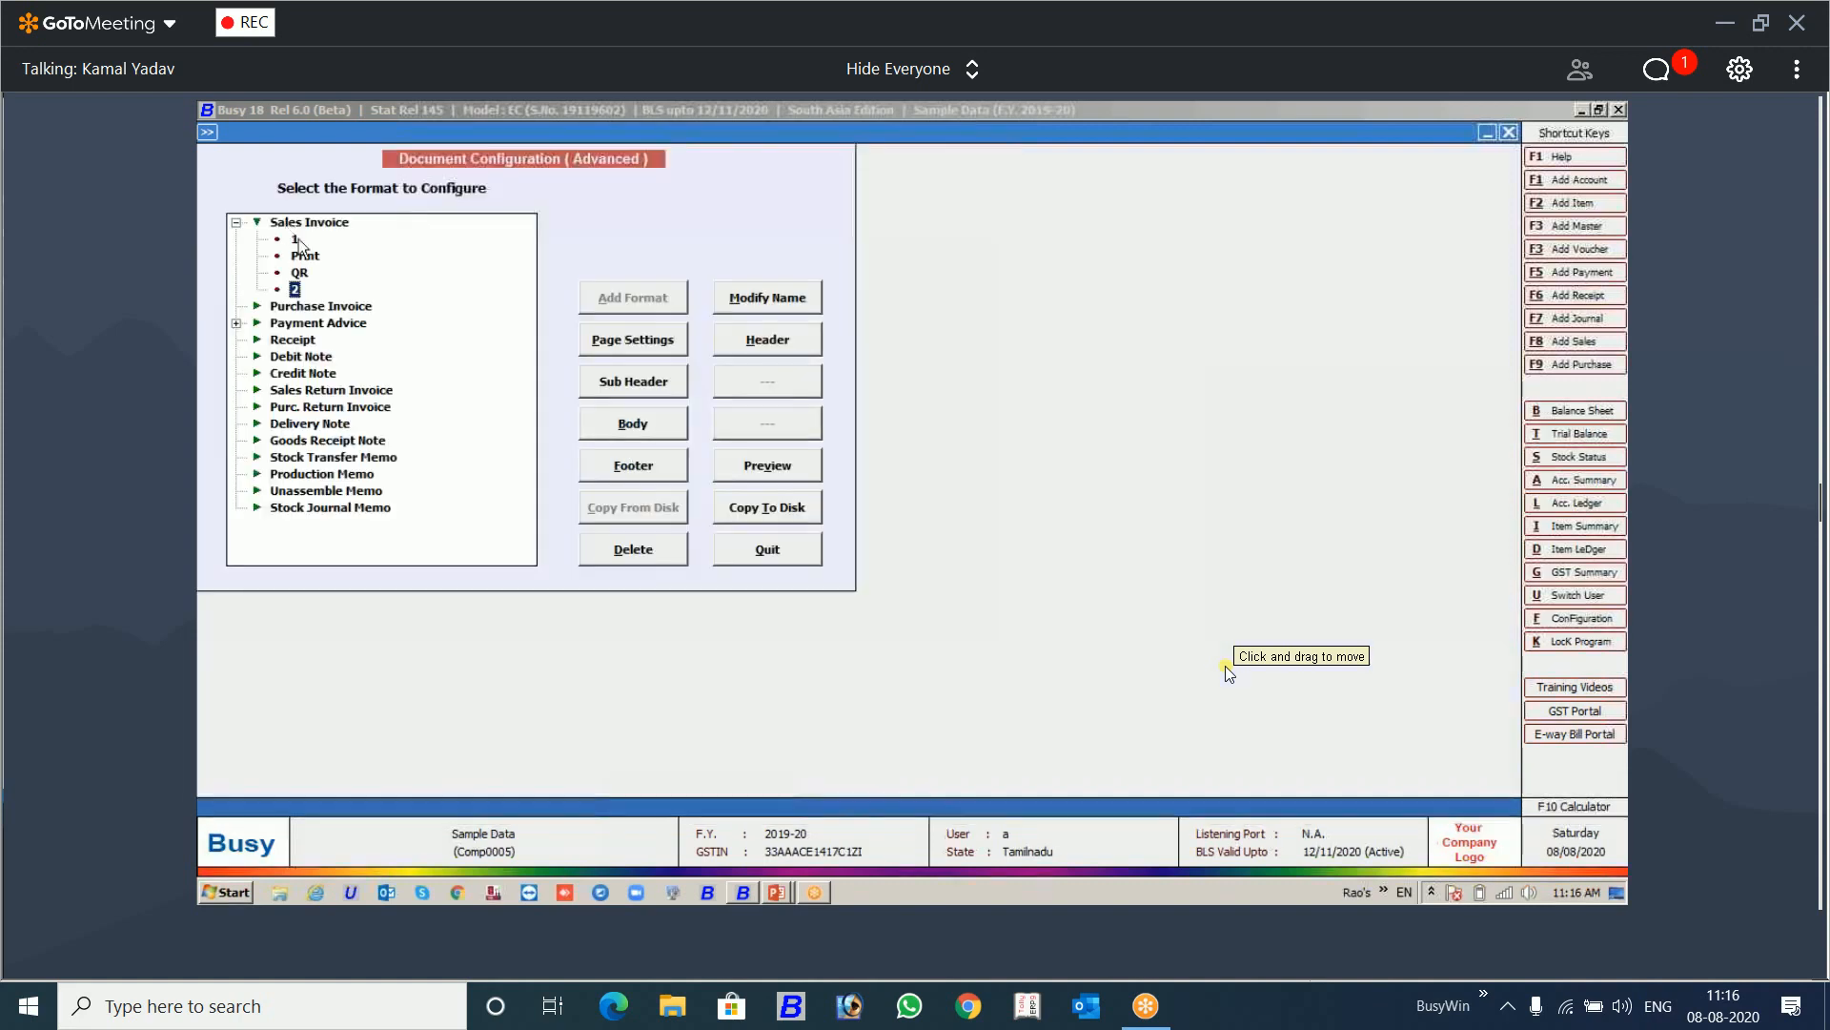
# Step: Review the data fields in the header of Sales Invoice format 1, then quit the header
pyautogui.click(297, 240)
pyautogui.click(772, 344)
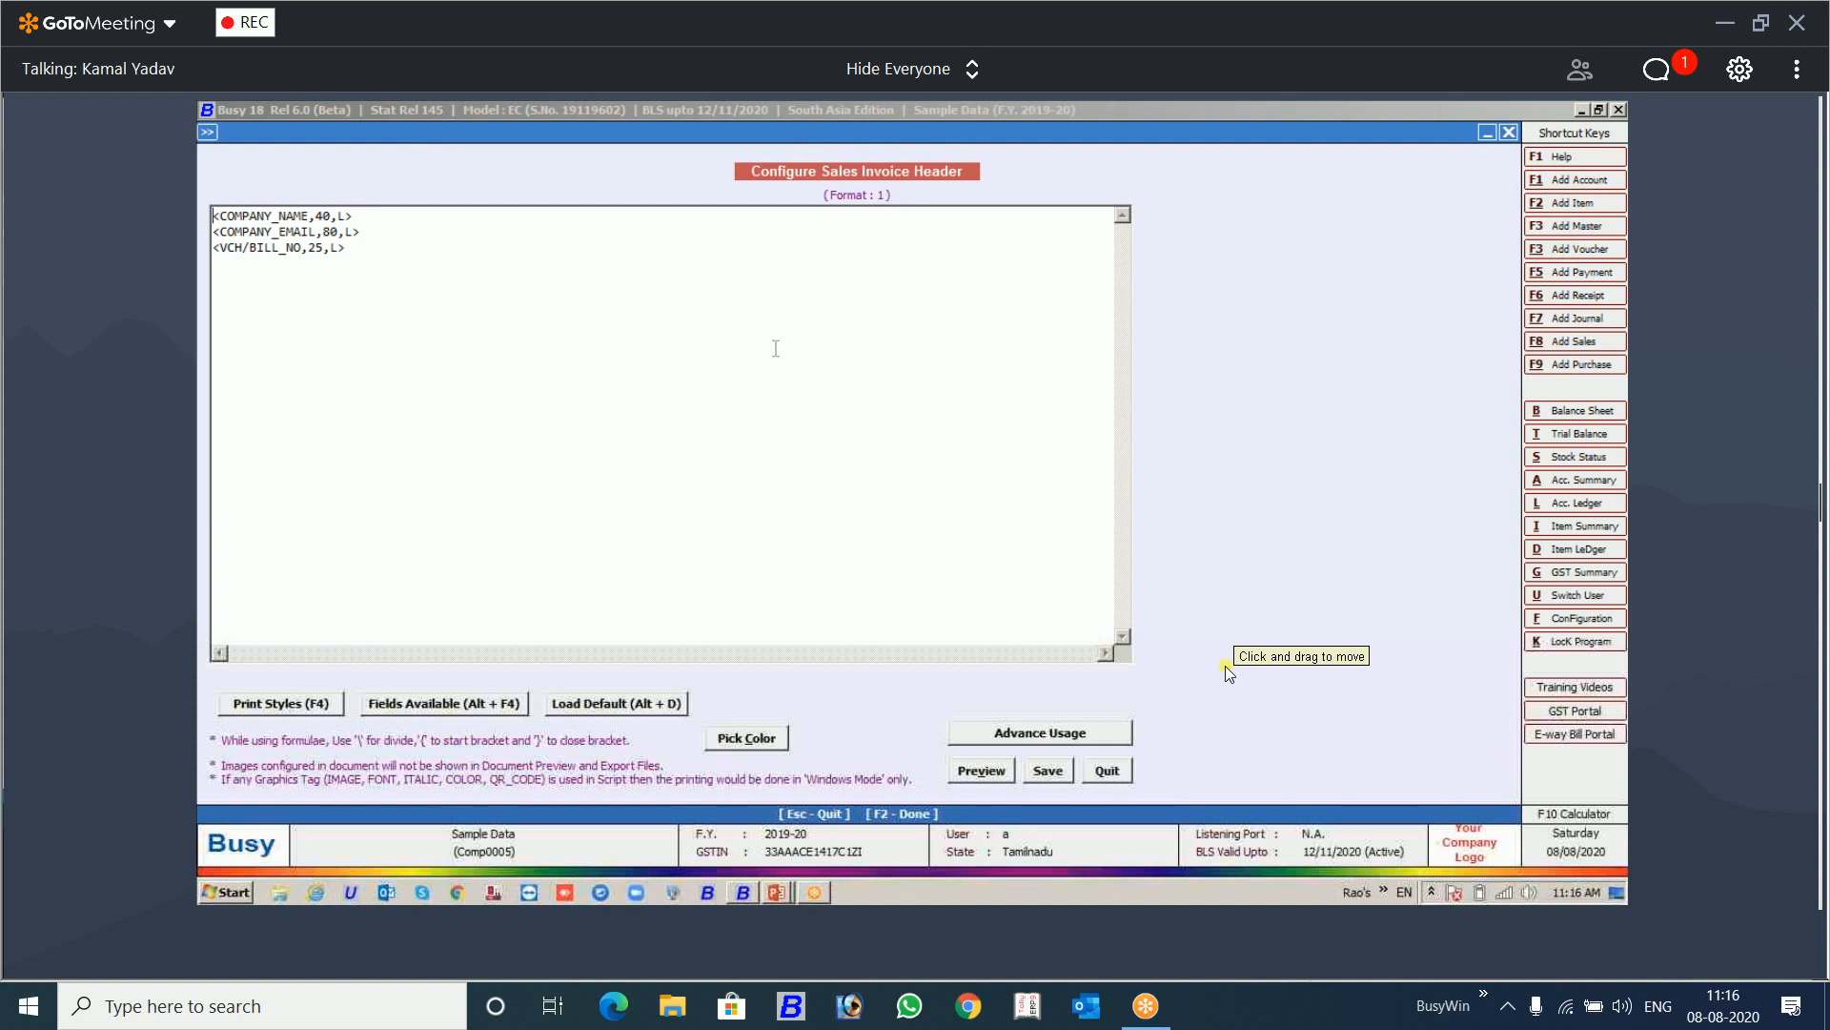
pyautogui.press('Escape')
pyautogui.press('Return')
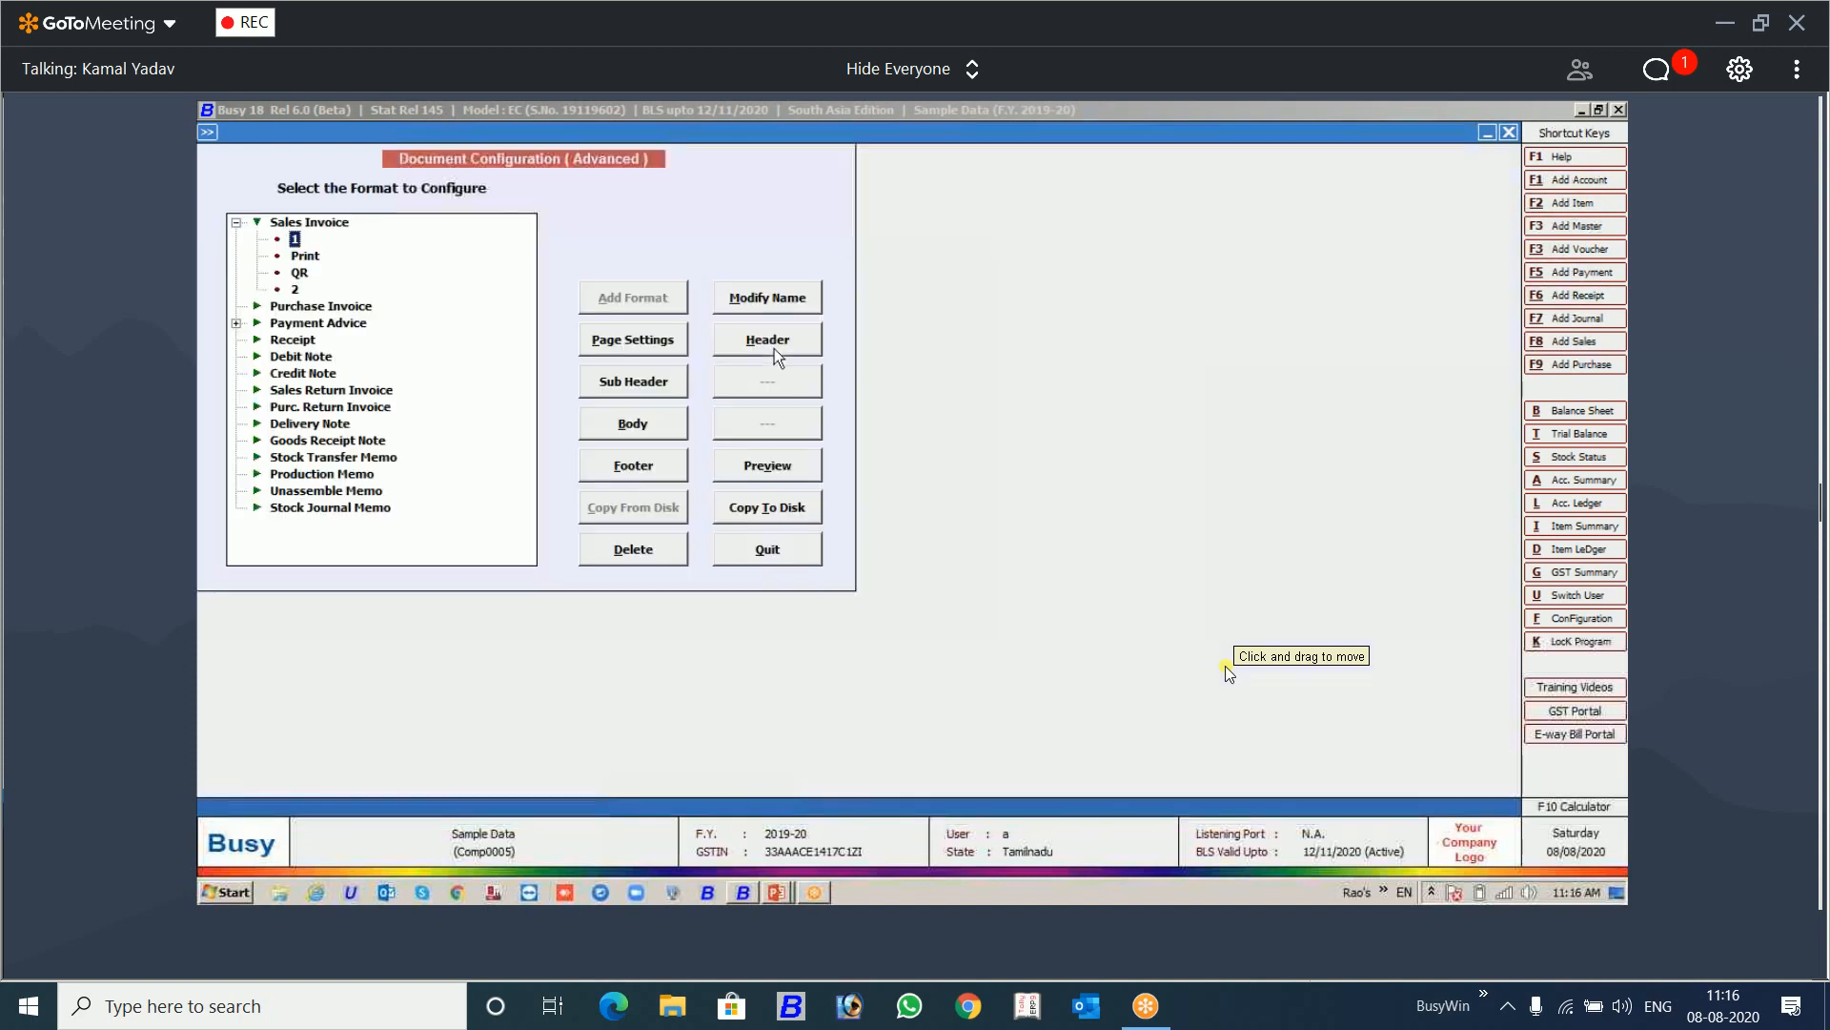
# Step: Check the header and sub header of Sales Invoice format 2, quitting each without changes
pyautogui.click(296, 290)
pyautogui.click(768, 341)
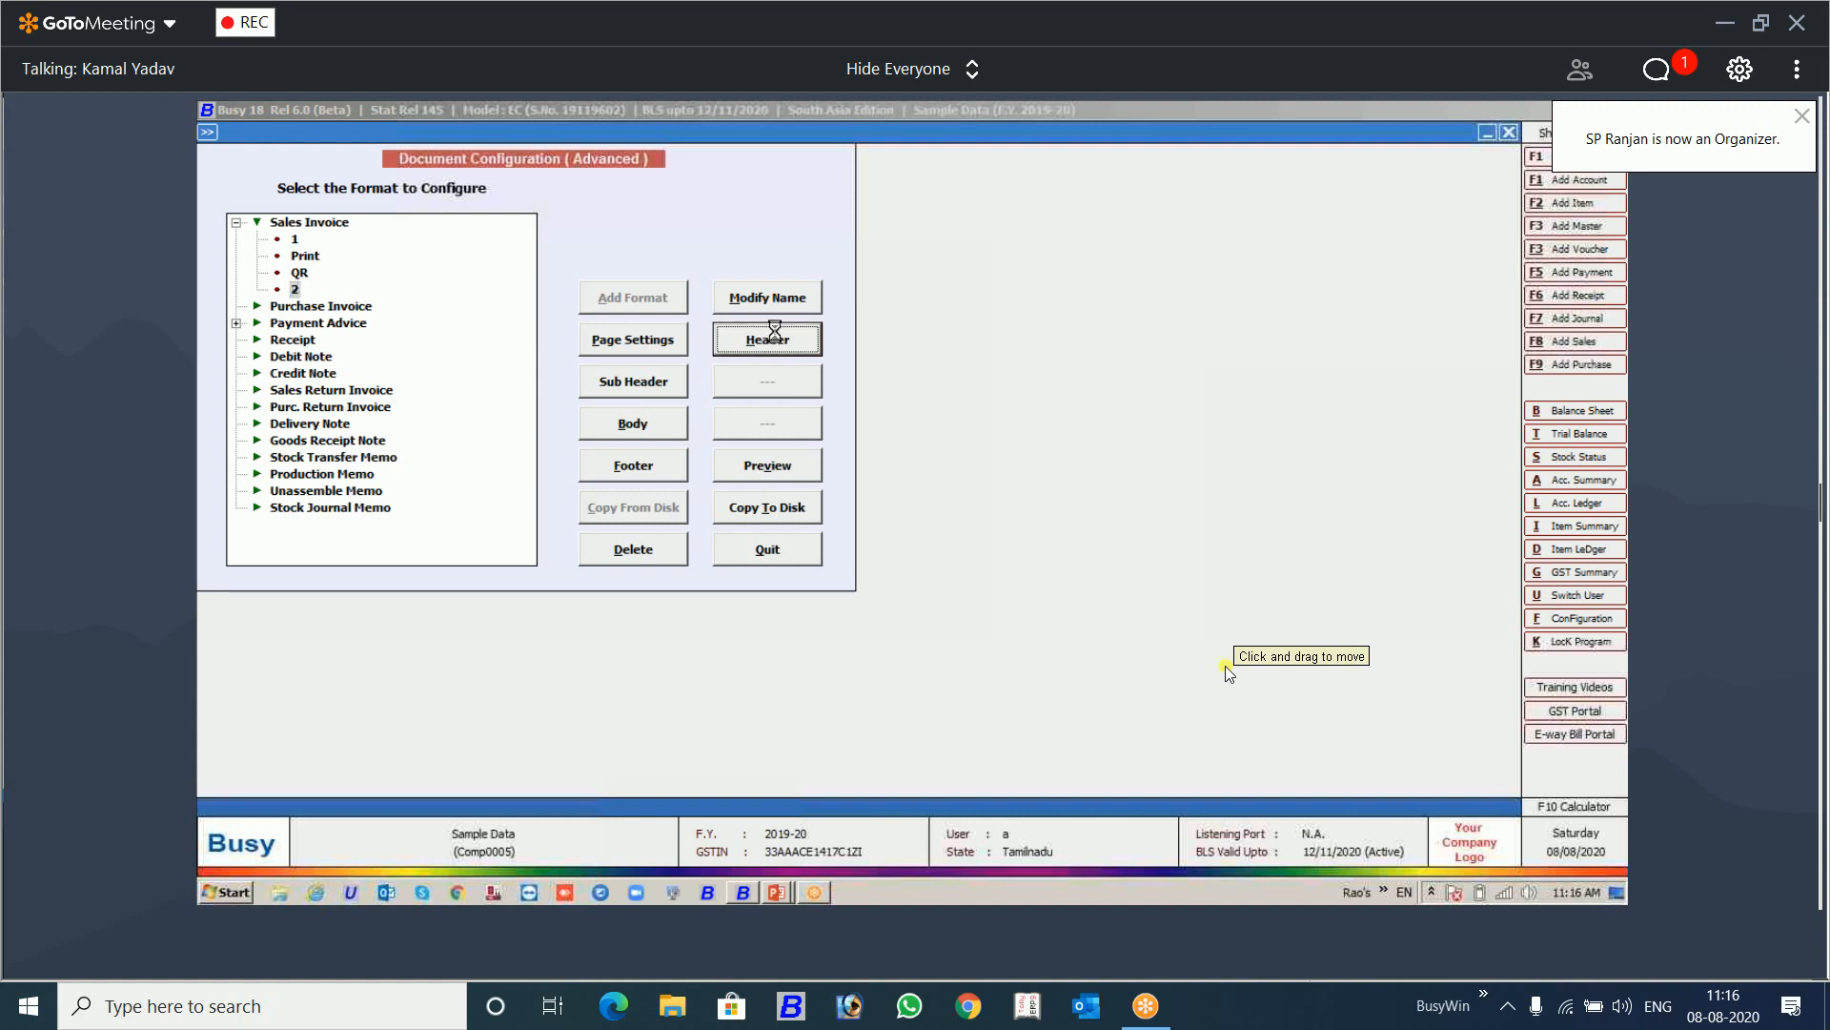
pyautogui.press('Escape')
pyautogui.press('Return')
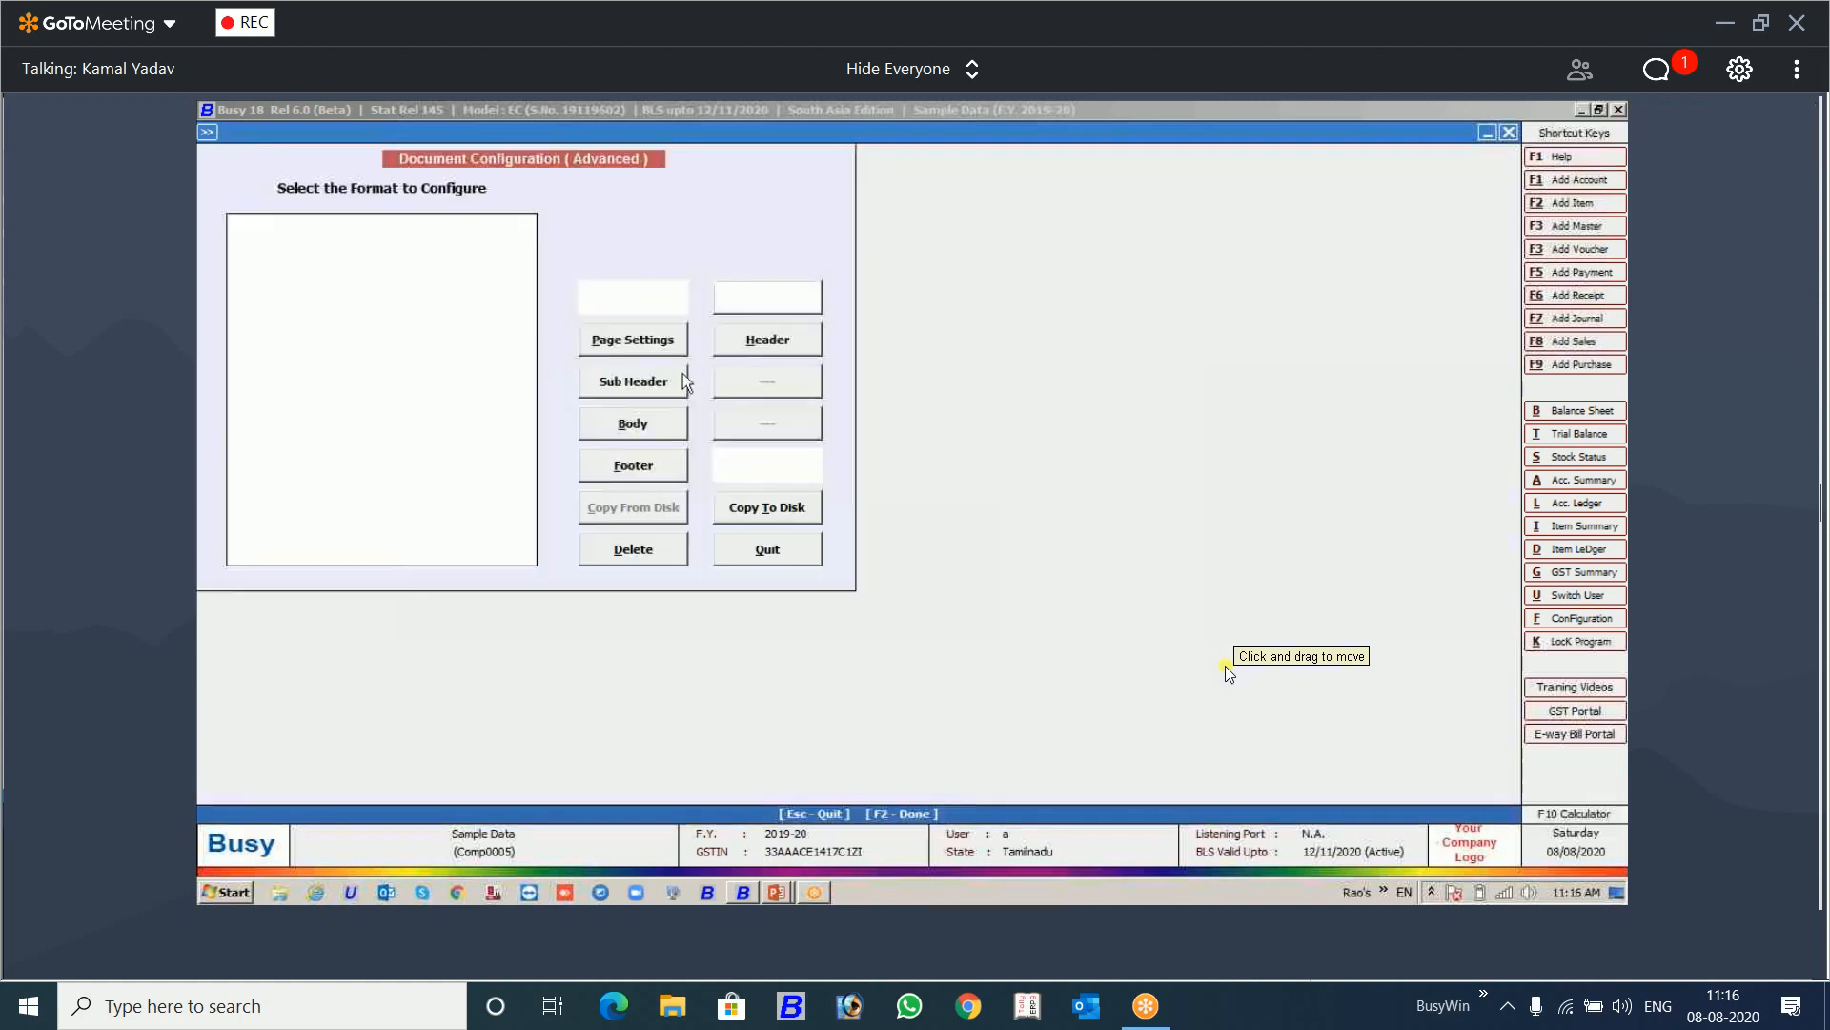
pyautogui.click(664, 380)
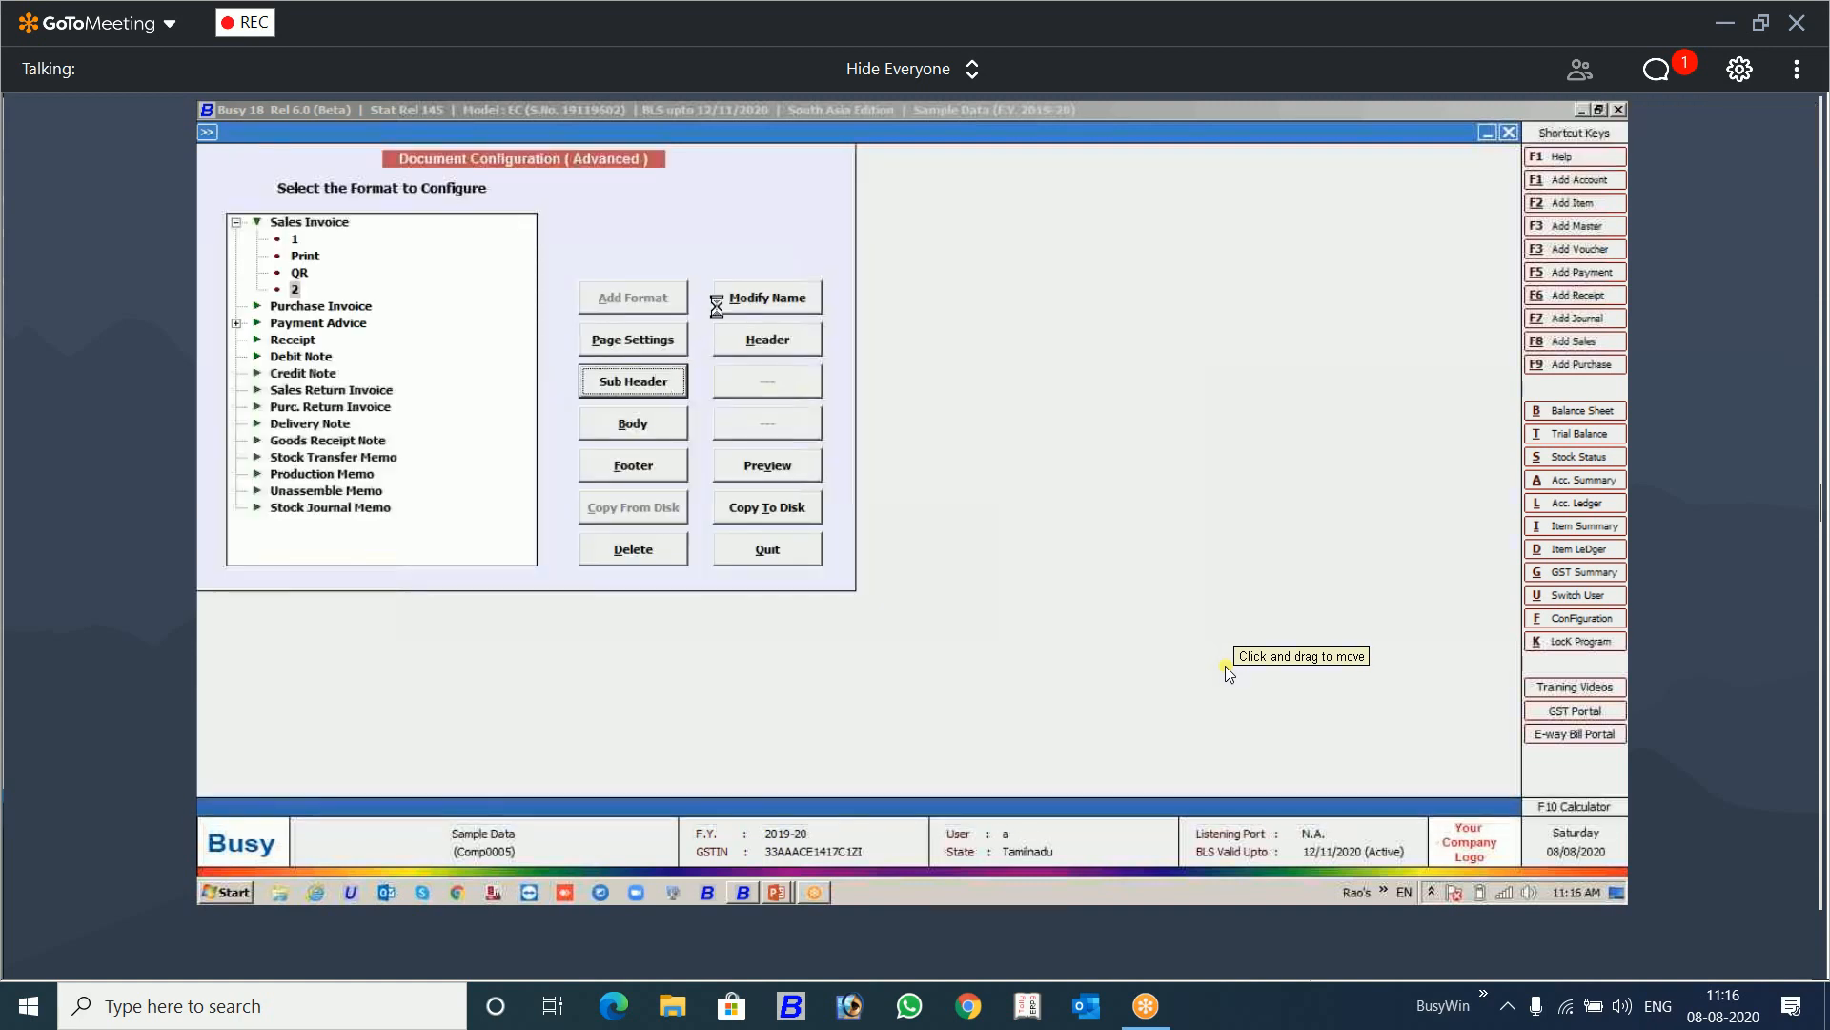
pyautogui.press('Escape')
pyautogui.press('Return')
# Step: Set Print Outer Box to N in the page settings of Sales Invoice format 2 and save them
pyautogui.click(652, 342)
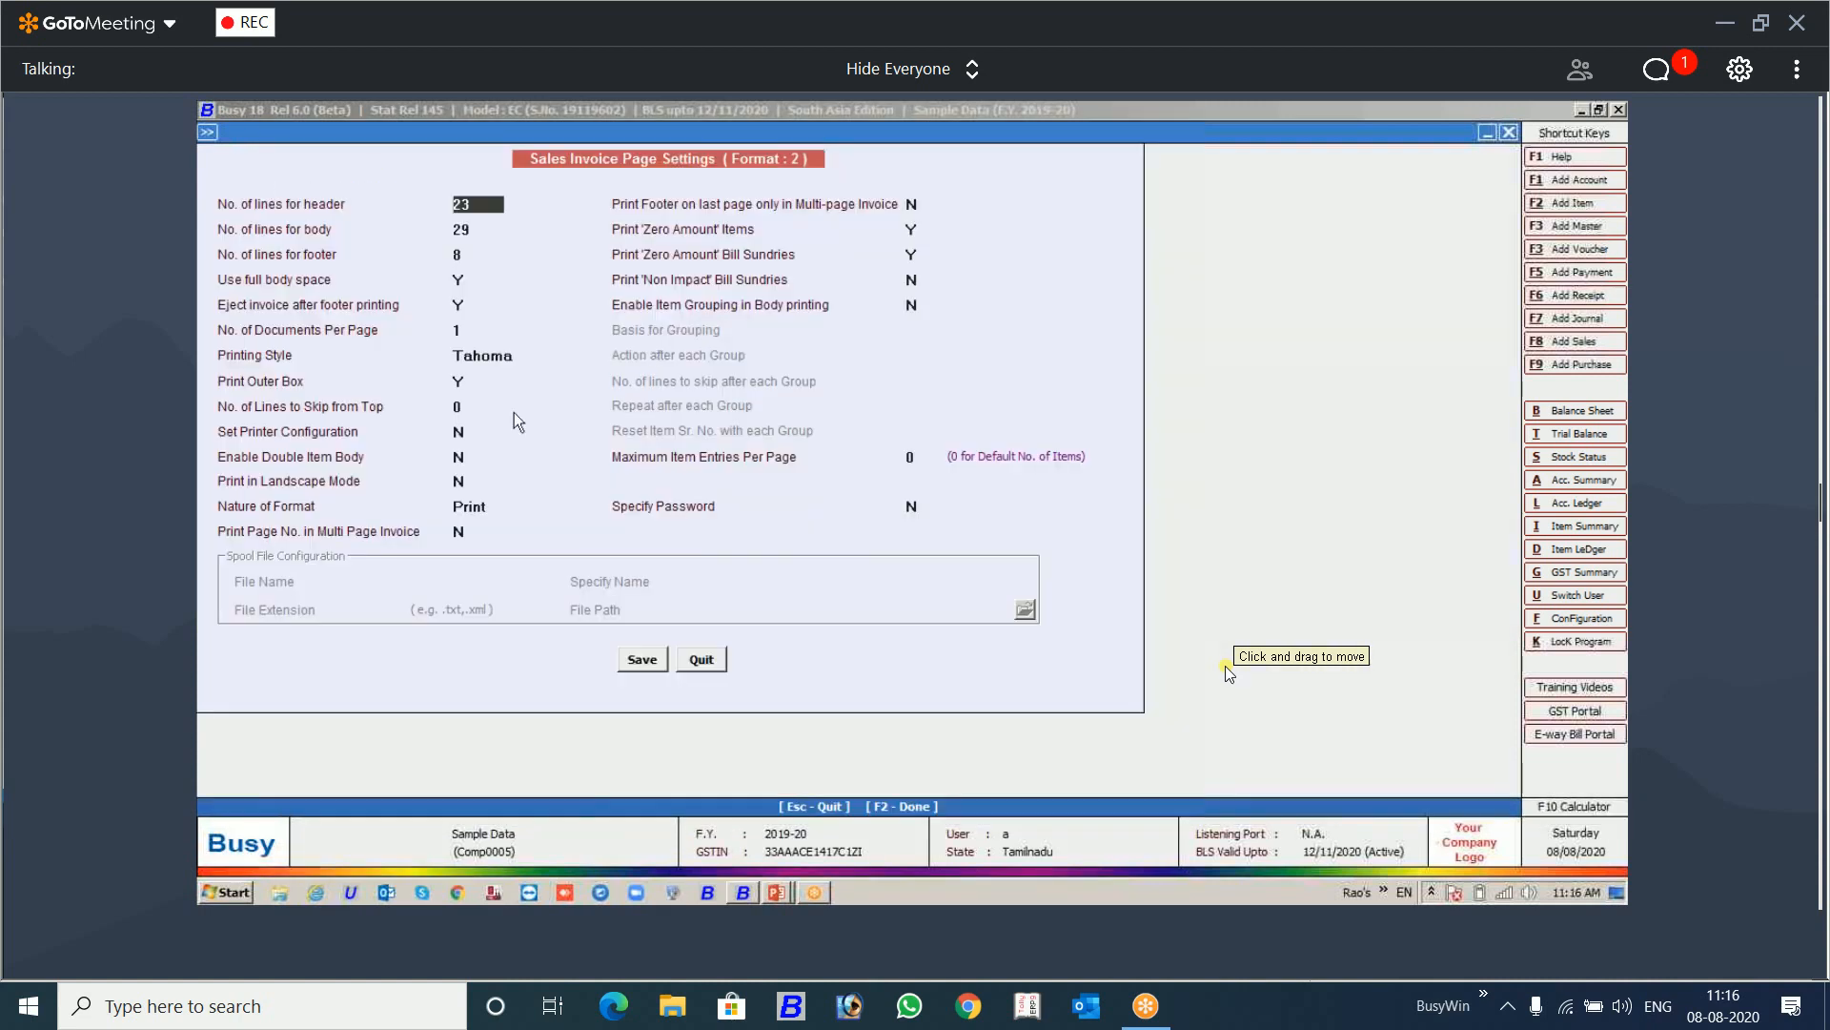
pyautogui.click(459, 381)
pyautogui.write('N')
pyautogui.click(639, 658)
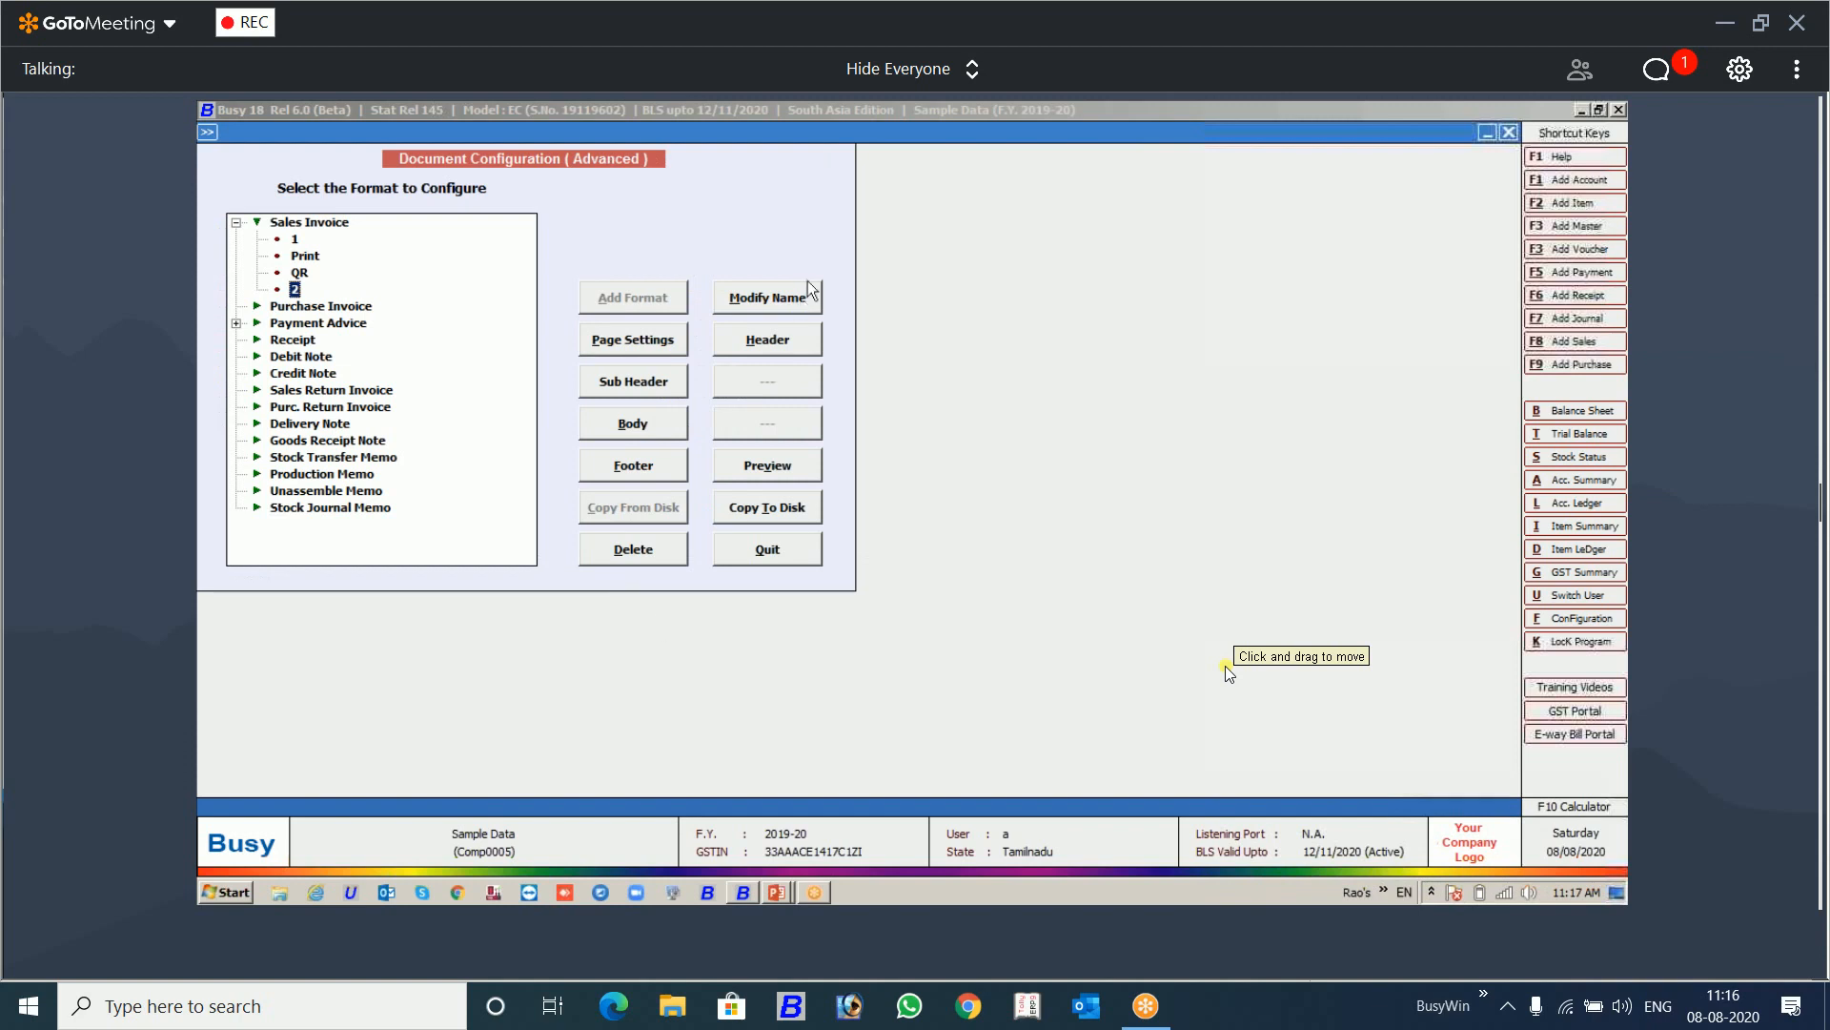
# Step: Insert a second QR_CODE print style a few lines below the existing tag in the header of format 2
pyautogui.click(774, 345)
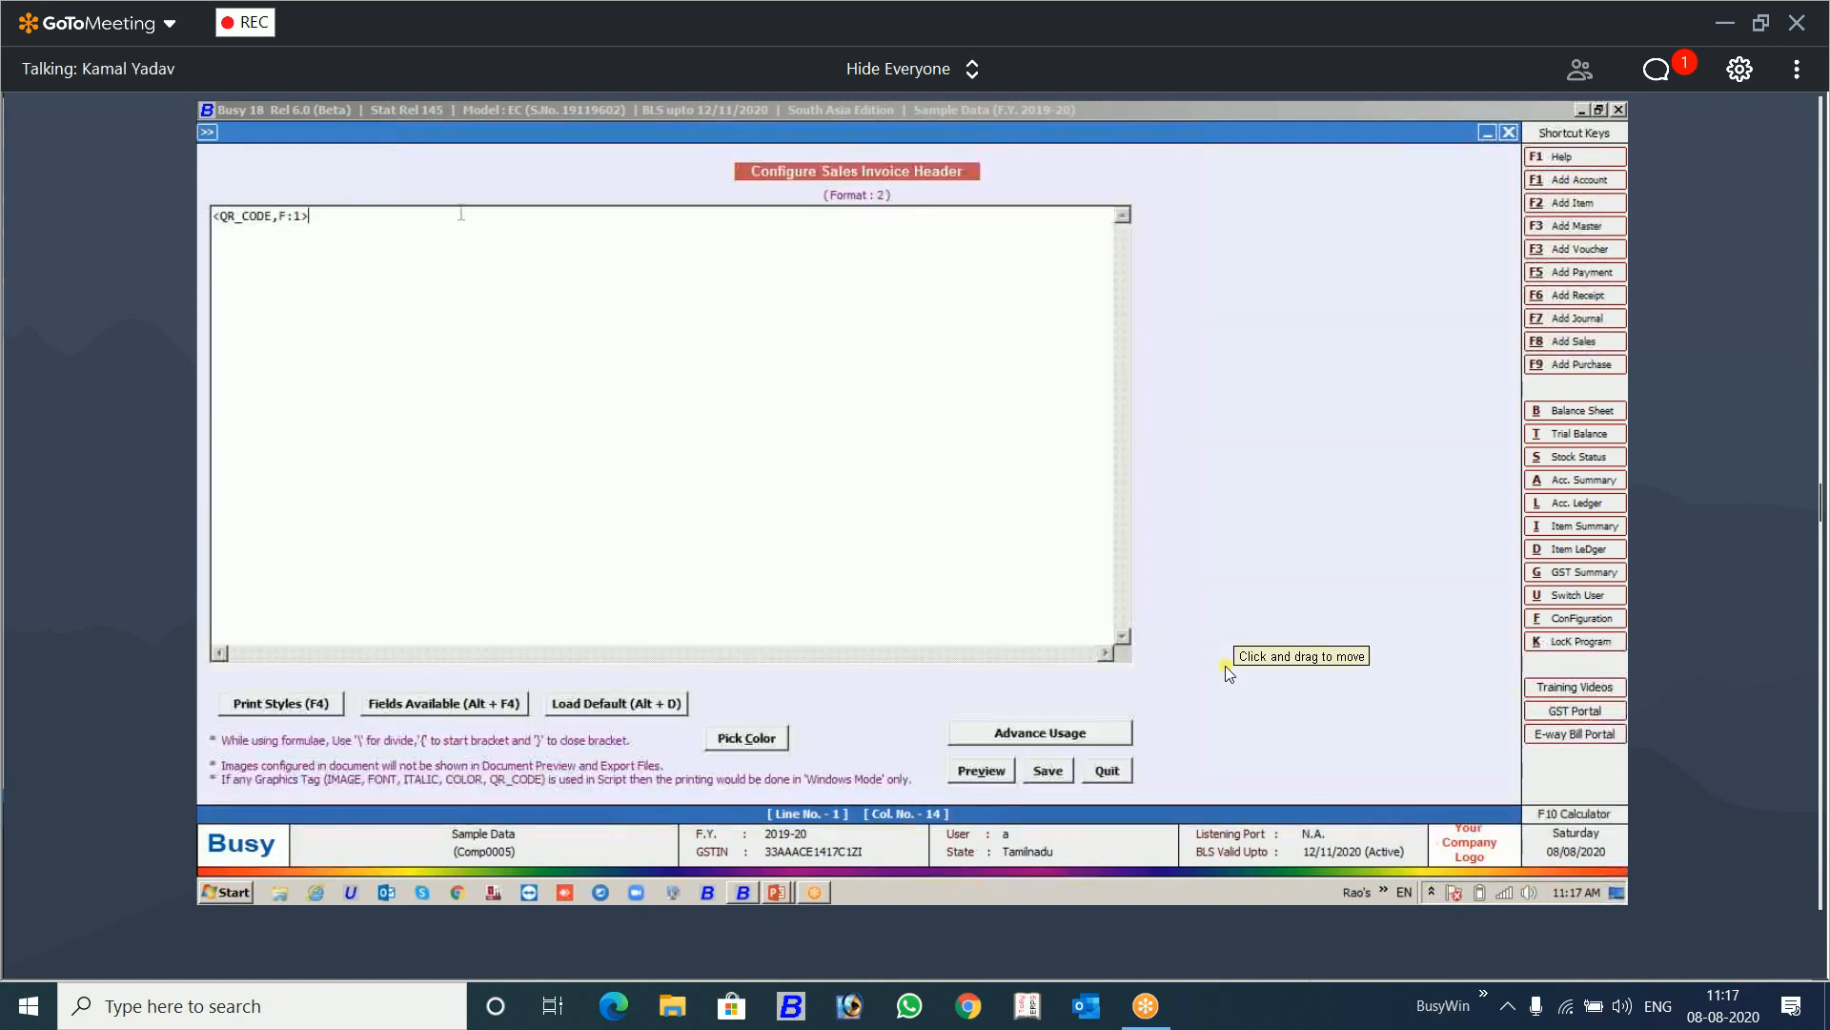
pyautogui.press('Return')
pyautogui.hotkey('alt', 'F4')
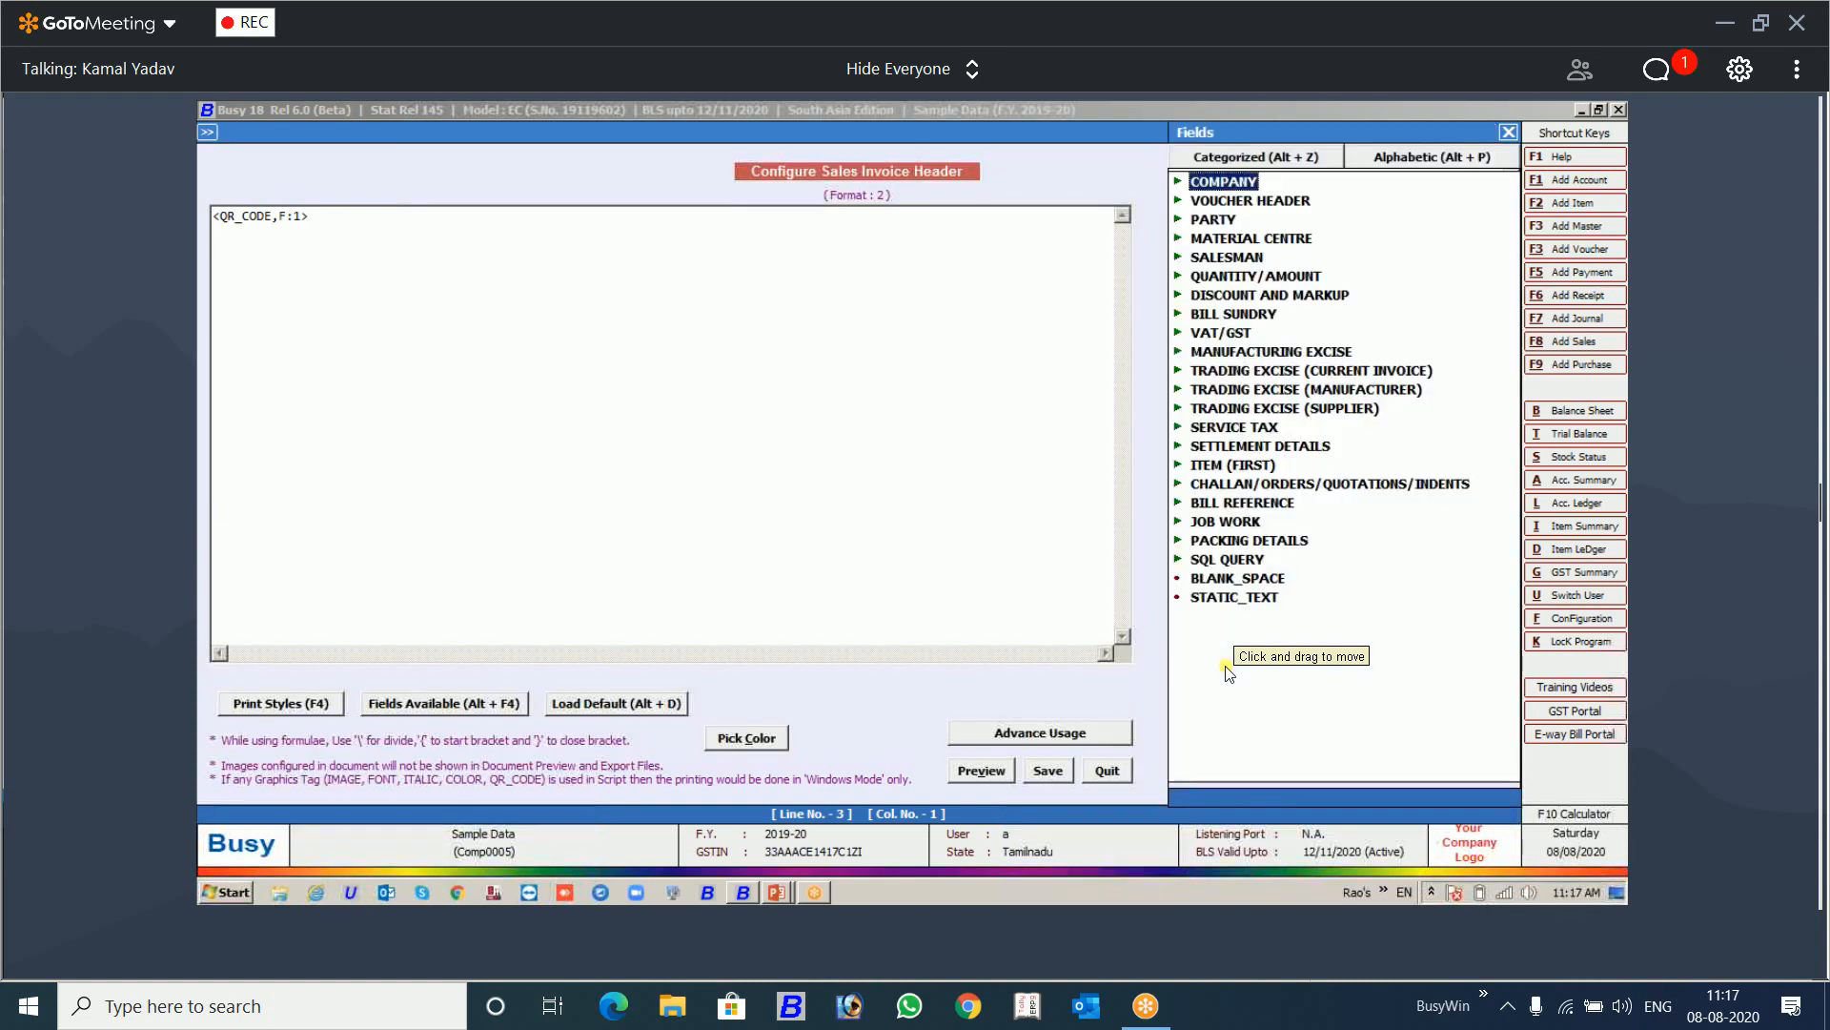
pyautogui.press('Escape')
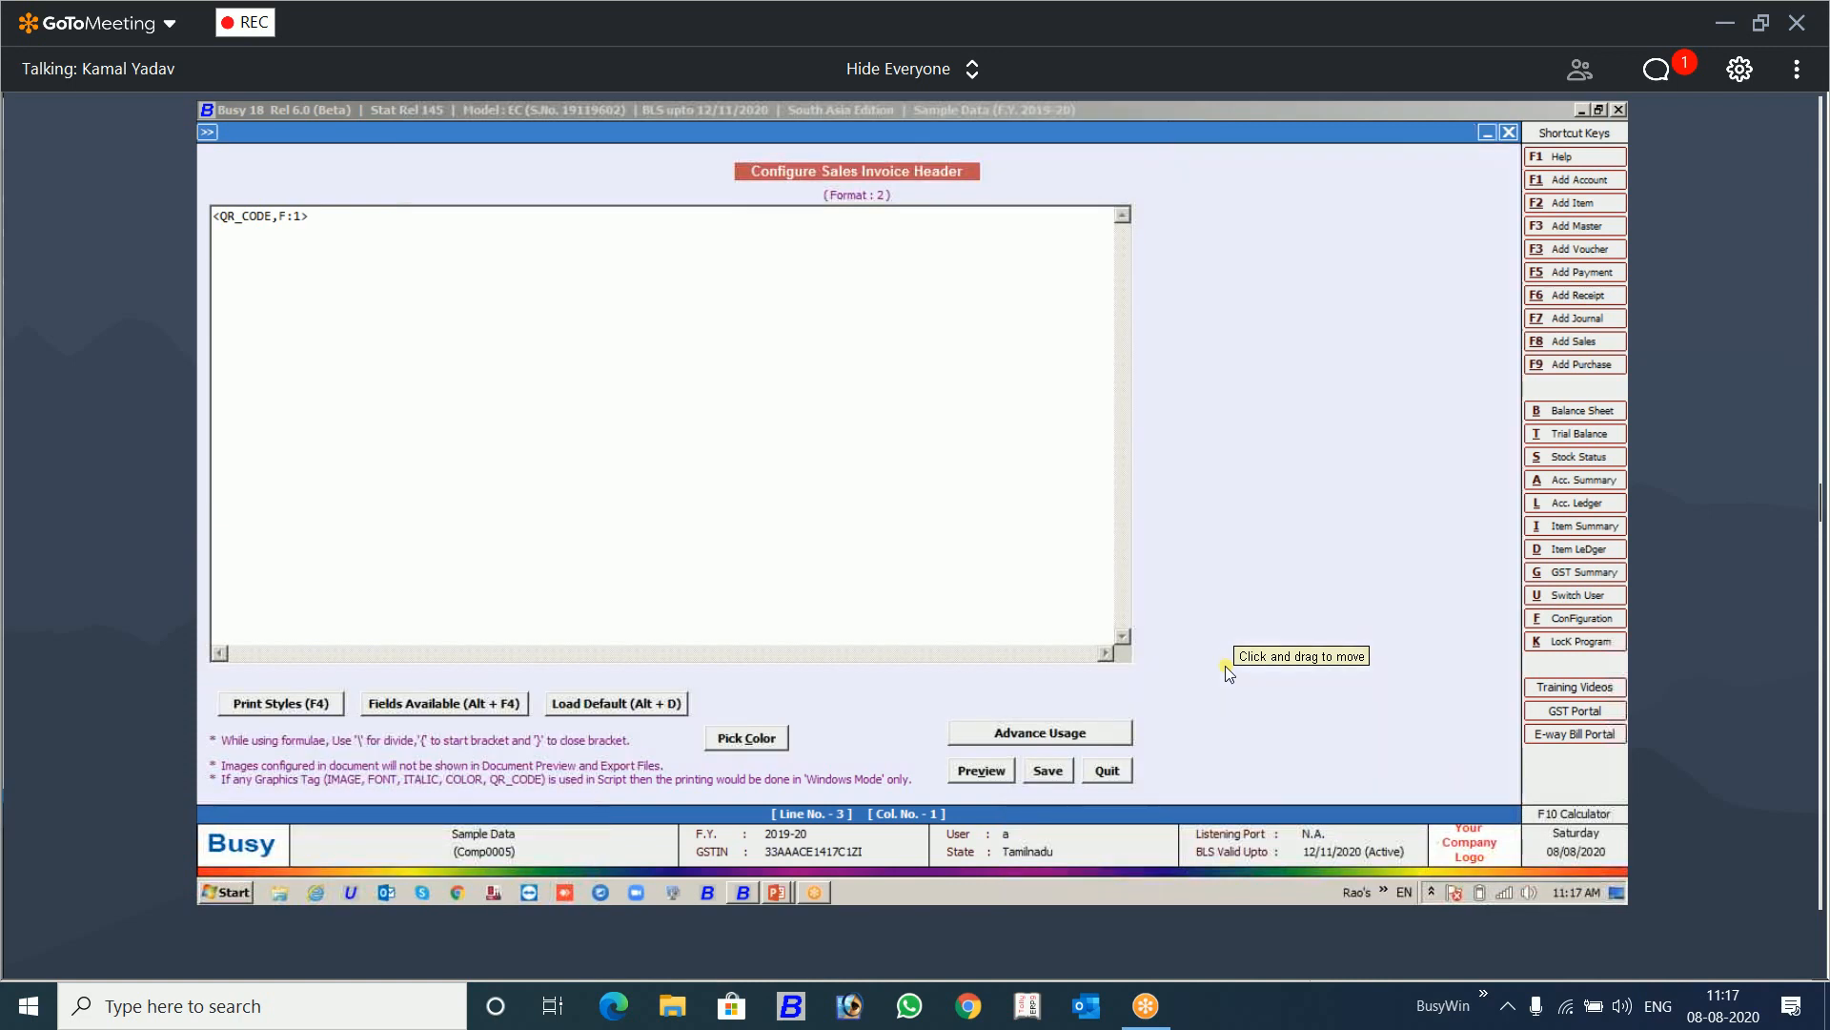
pyautogui.press('F4')
pyautogui.press('q')
pyautogui.press('Return')
pyautogui.press('Up')
pyautogui.press('Return')
pyautogui.press('Return')
pyautogui.press('Return')
pyautogui.press('Down')
pyautogui.press('Right')
pyautogui.press('Right')
pyautogui.press('Right')
pyautogui.press('Right')
pyautogui.press('Right')
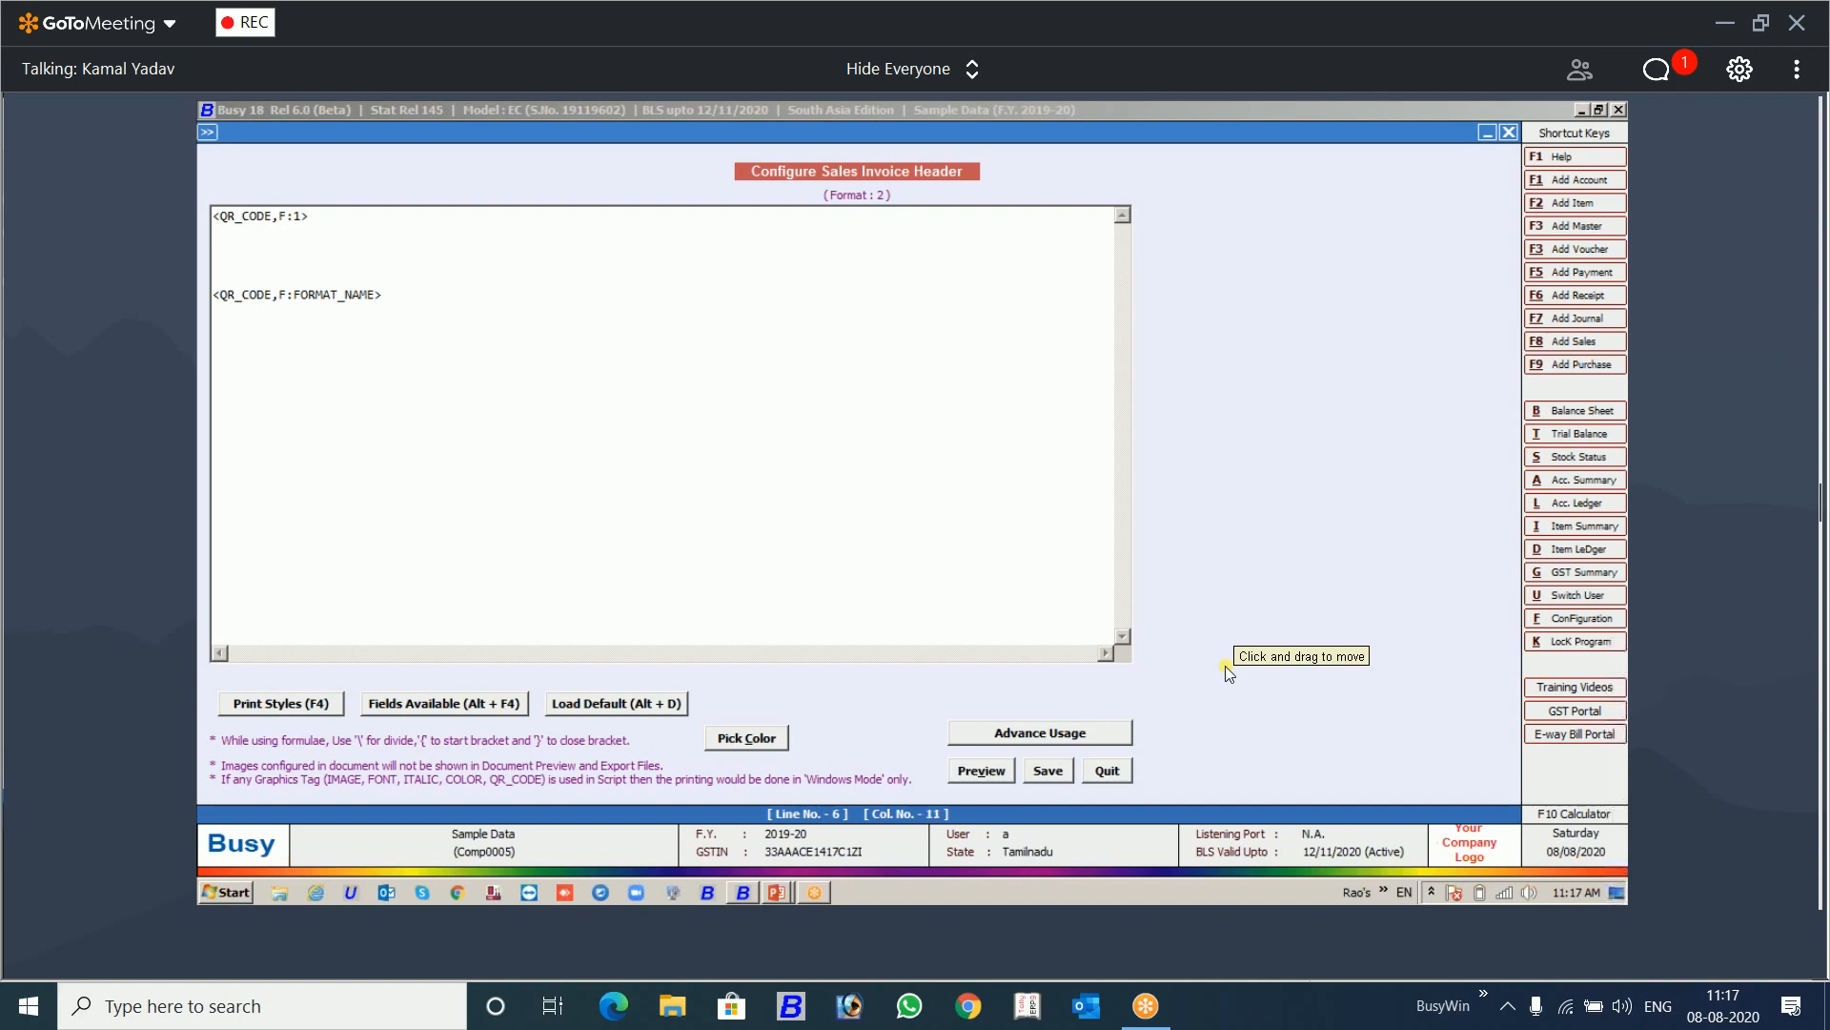
pyautogui.press('BackSpace')
pyautogui.write('T')
pyautogui.press('Right')
pyautogui.press('BackSpace')
pyautogui.press('BackSpace')
pyautogui.press('BackSpace')
pyautogui.press('BackSpace')
pyautogui.press('BackSpace')
pyautogui.press('BackSpace')
pyautogui.press('BackSpace')
pyautogui.press('BackSpace')
pyautogui.press('BackSpace')
pyautogui.press('BackSpace')
pyautogui.press('BackSpace')
pyautogui.write('www')
pyautogui.write('.abc')
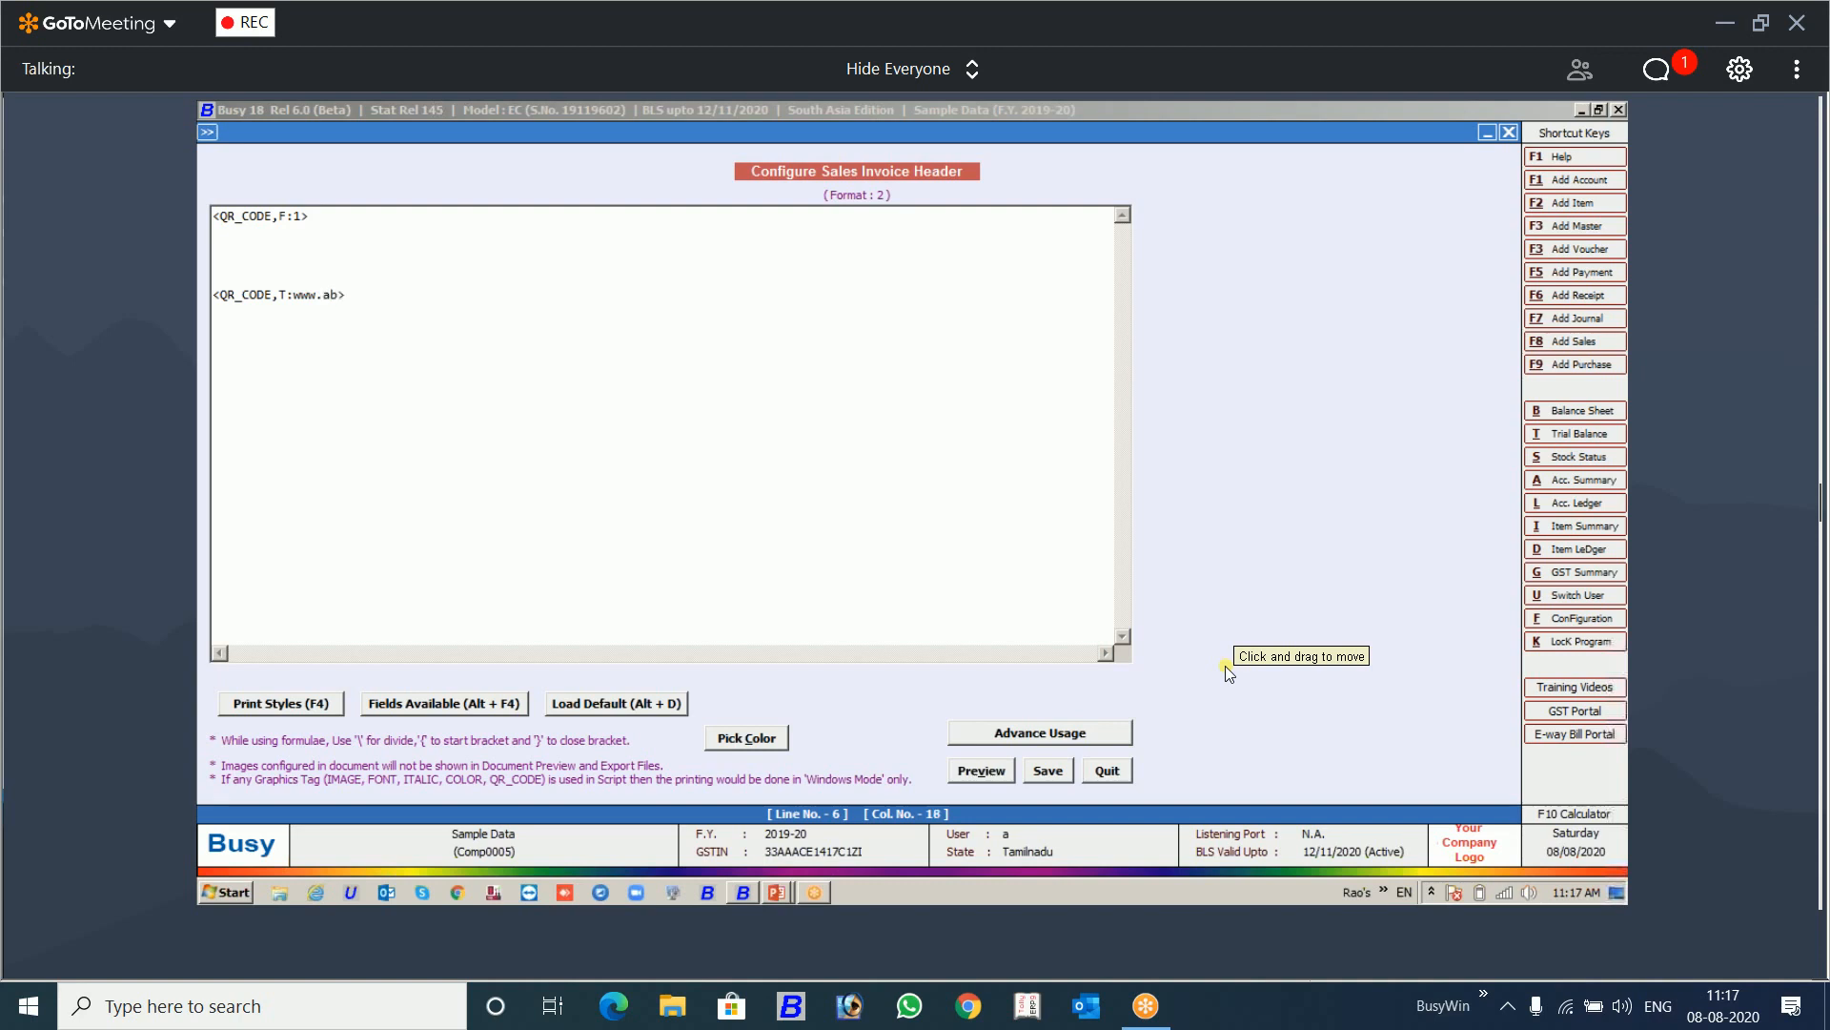
pyautogui.write('ltd.com')
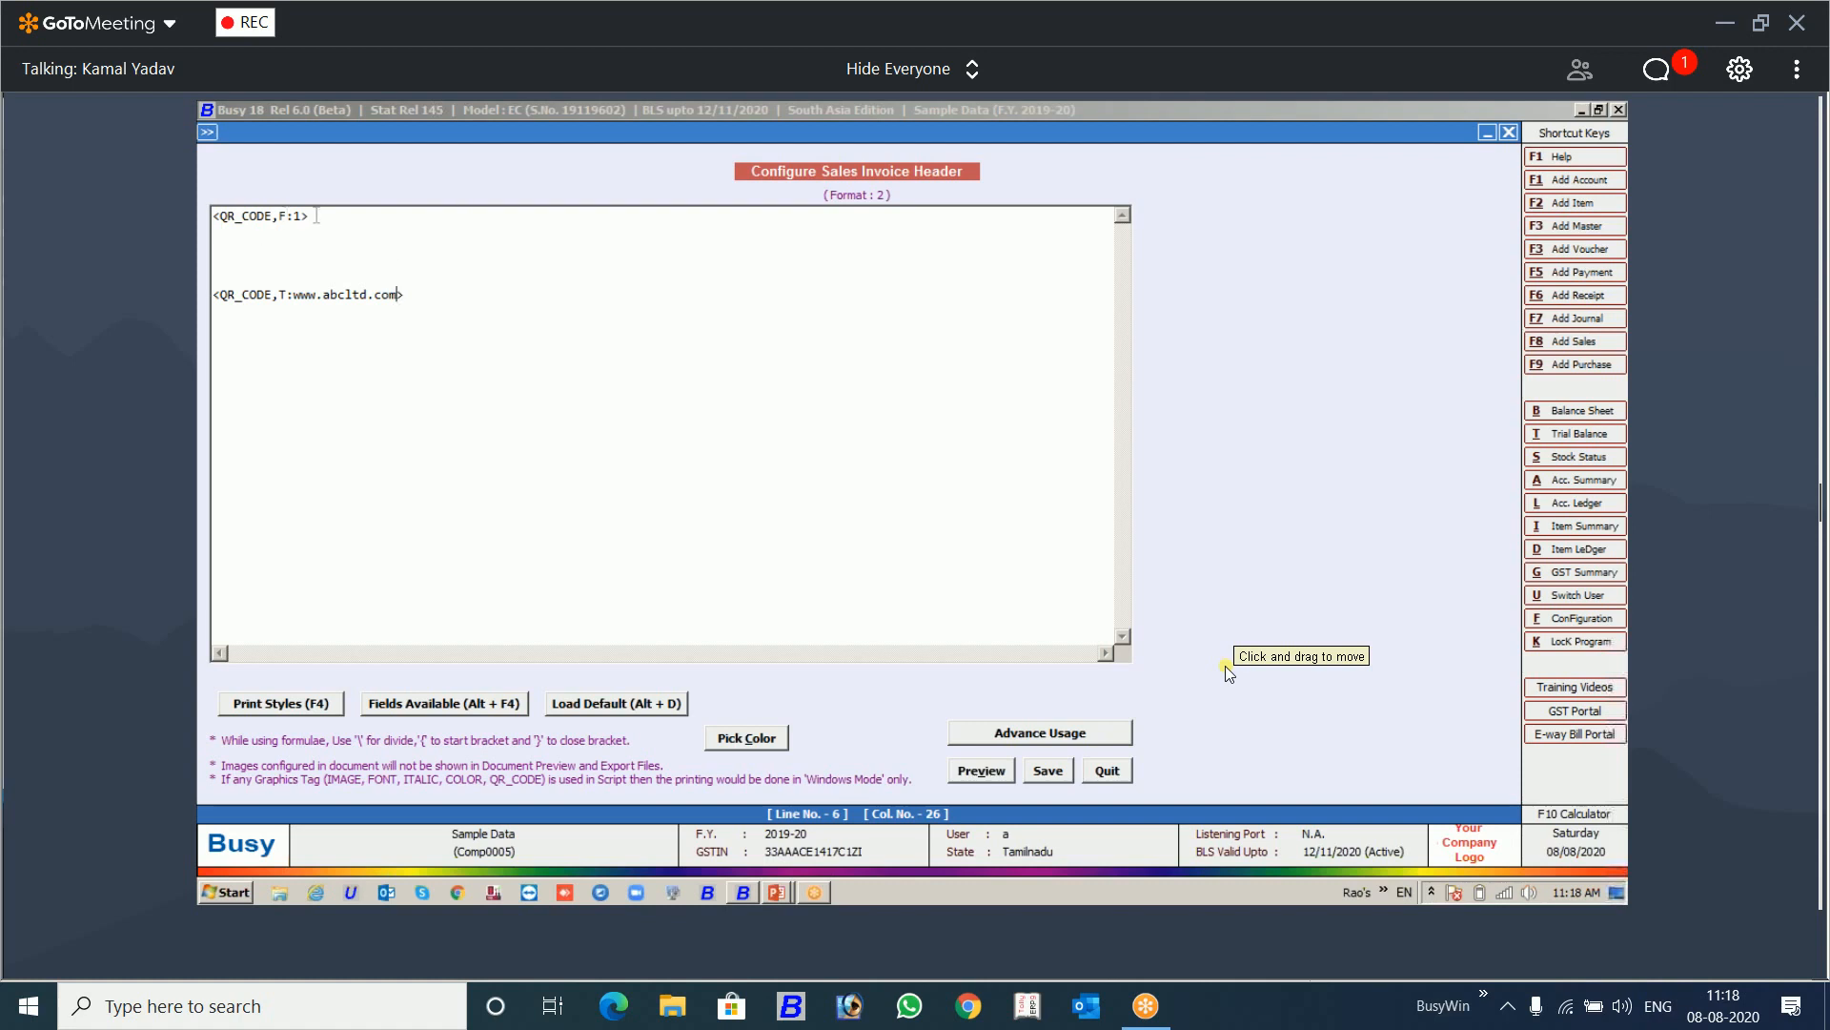
# Step: Compare the format-based and the text-based QR_CODE tags in the header of format 2
pyautogui.moveTo(317, 216); pyautogui.dragTo(202, 223)
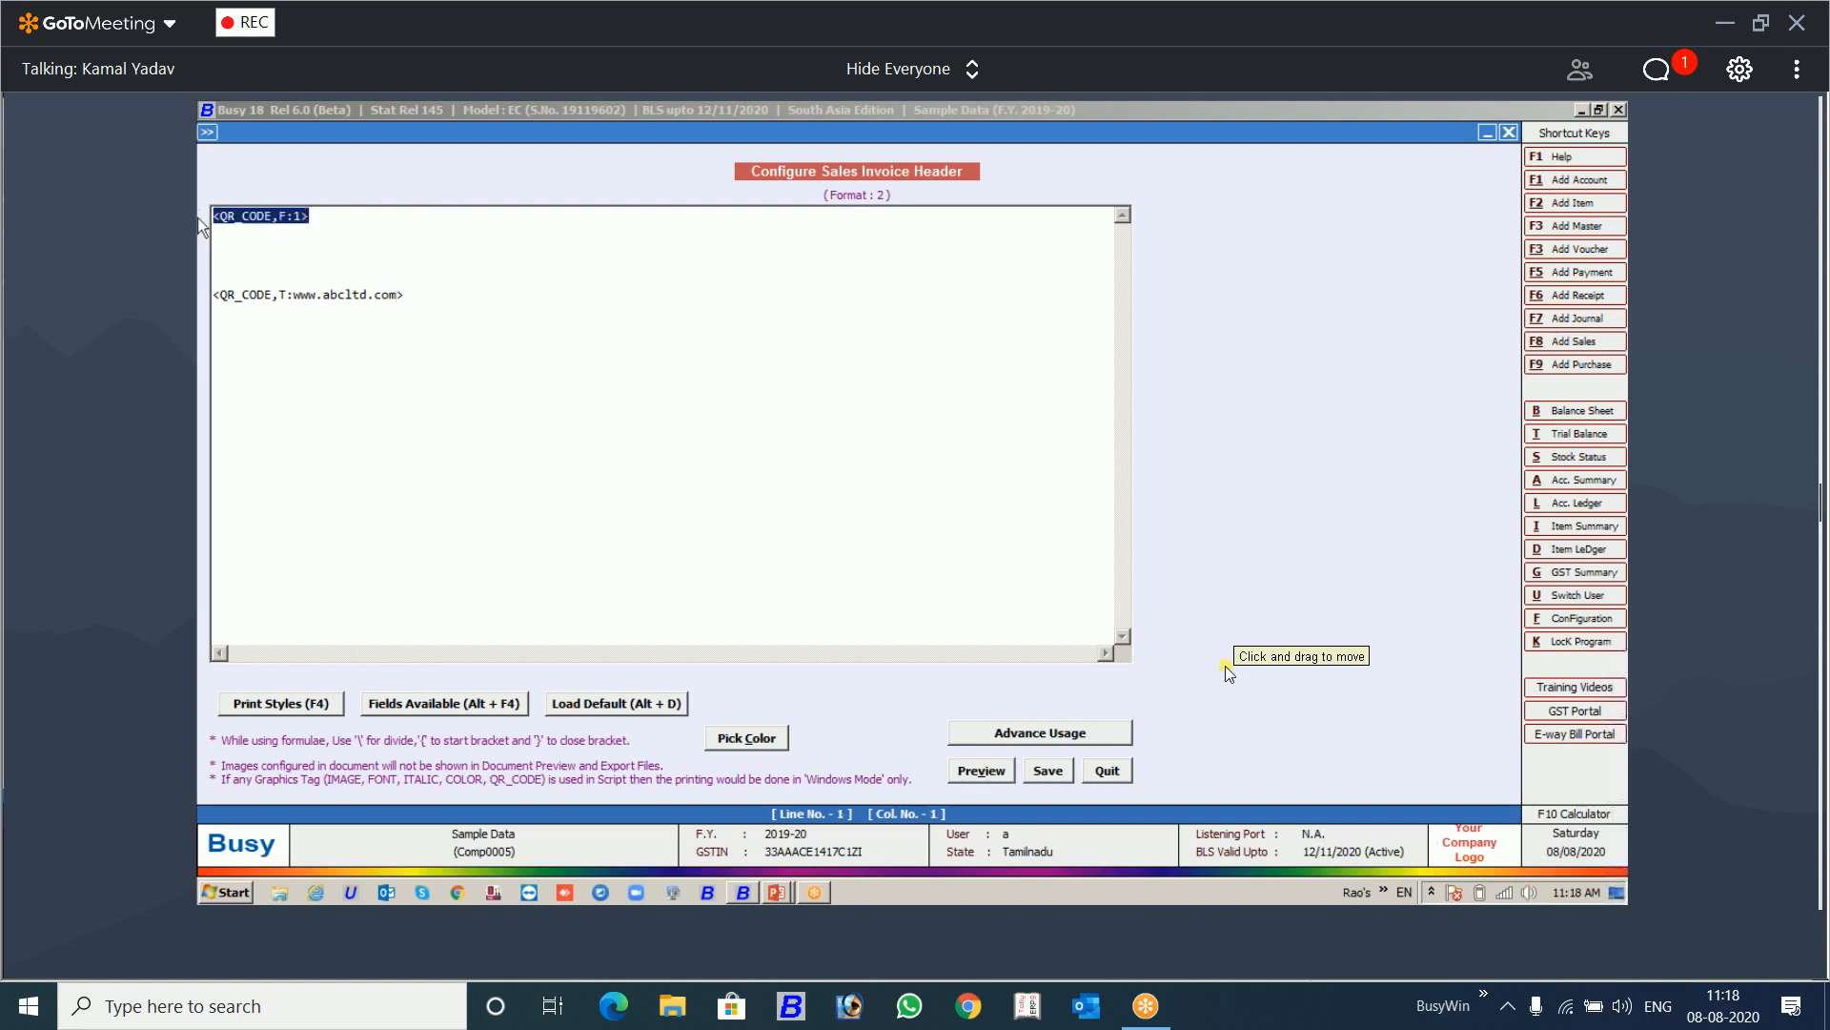
pyautogui.click(308, 218)
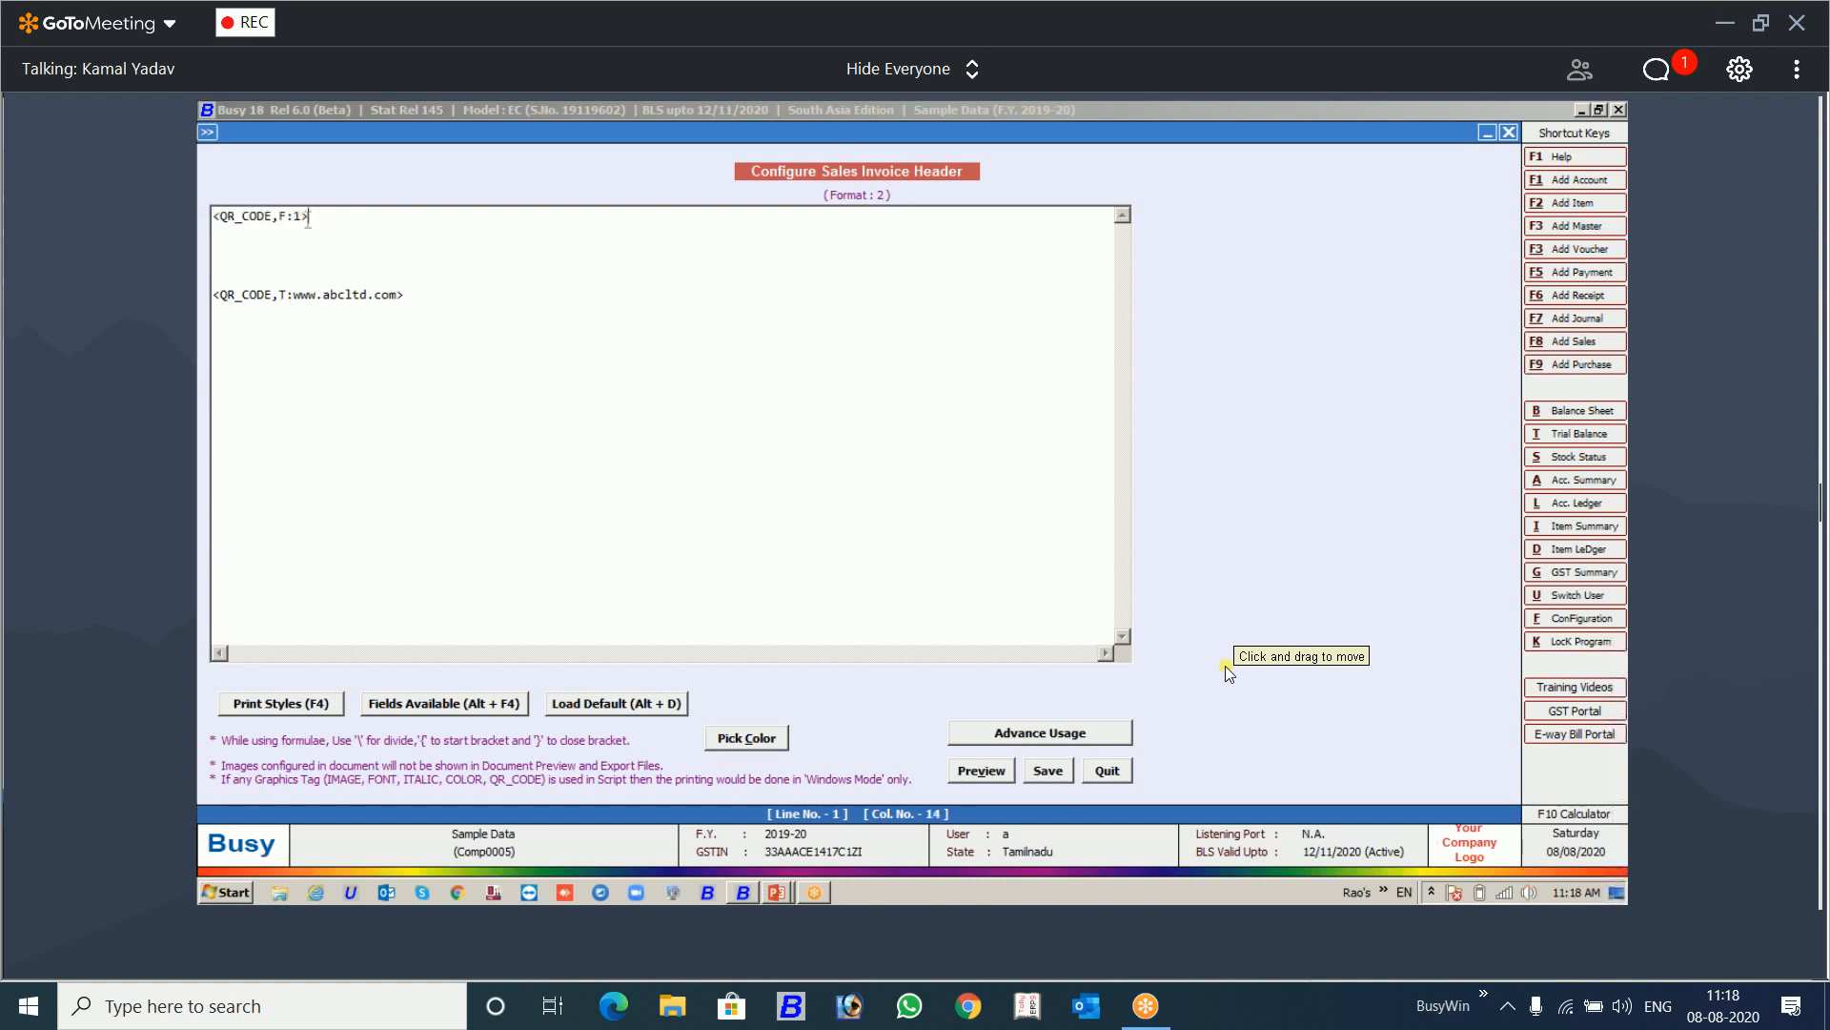
pyautogui.click(288, 294)
pyautogui.moveTo(407, 294); pyautogui.dragTo(205, 310)
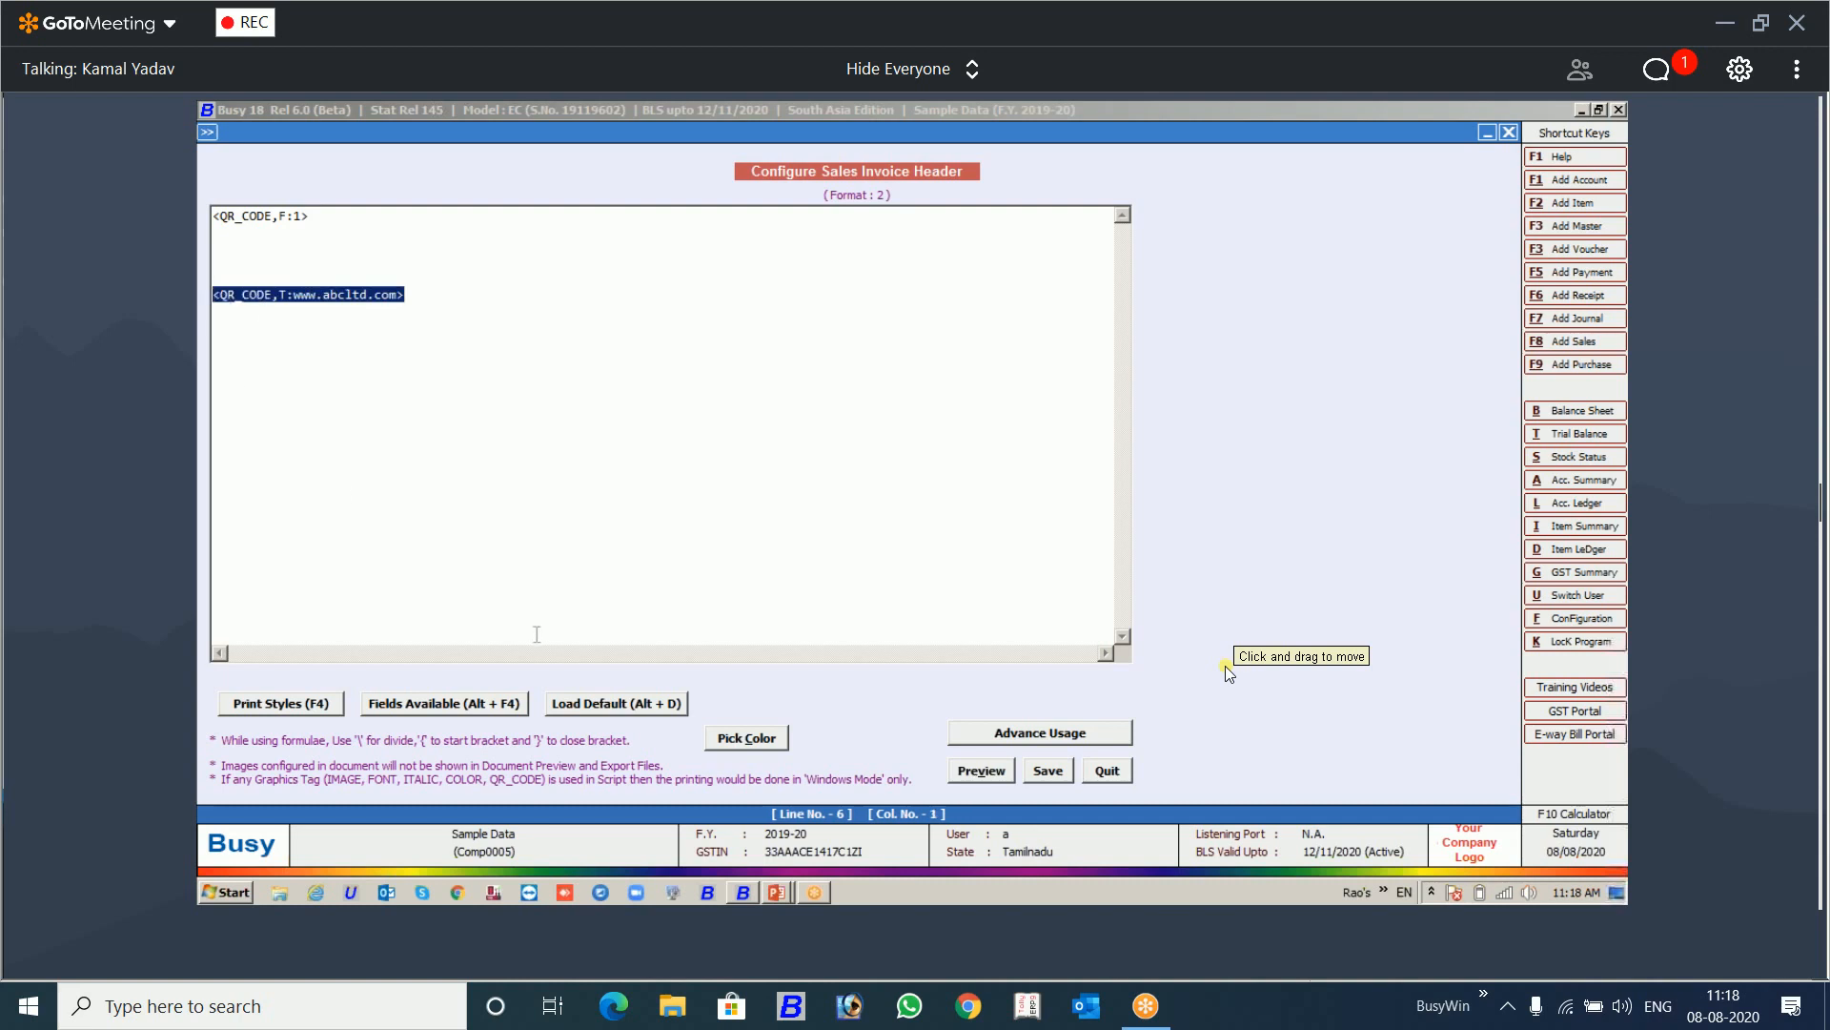
# Step: Save the header of format 2 with both QR_CODE tags, then preview its printout and close the preview
pyautogui.press('Escape')
pyautogui.press('Return')
pyautogui.click(734, 466)
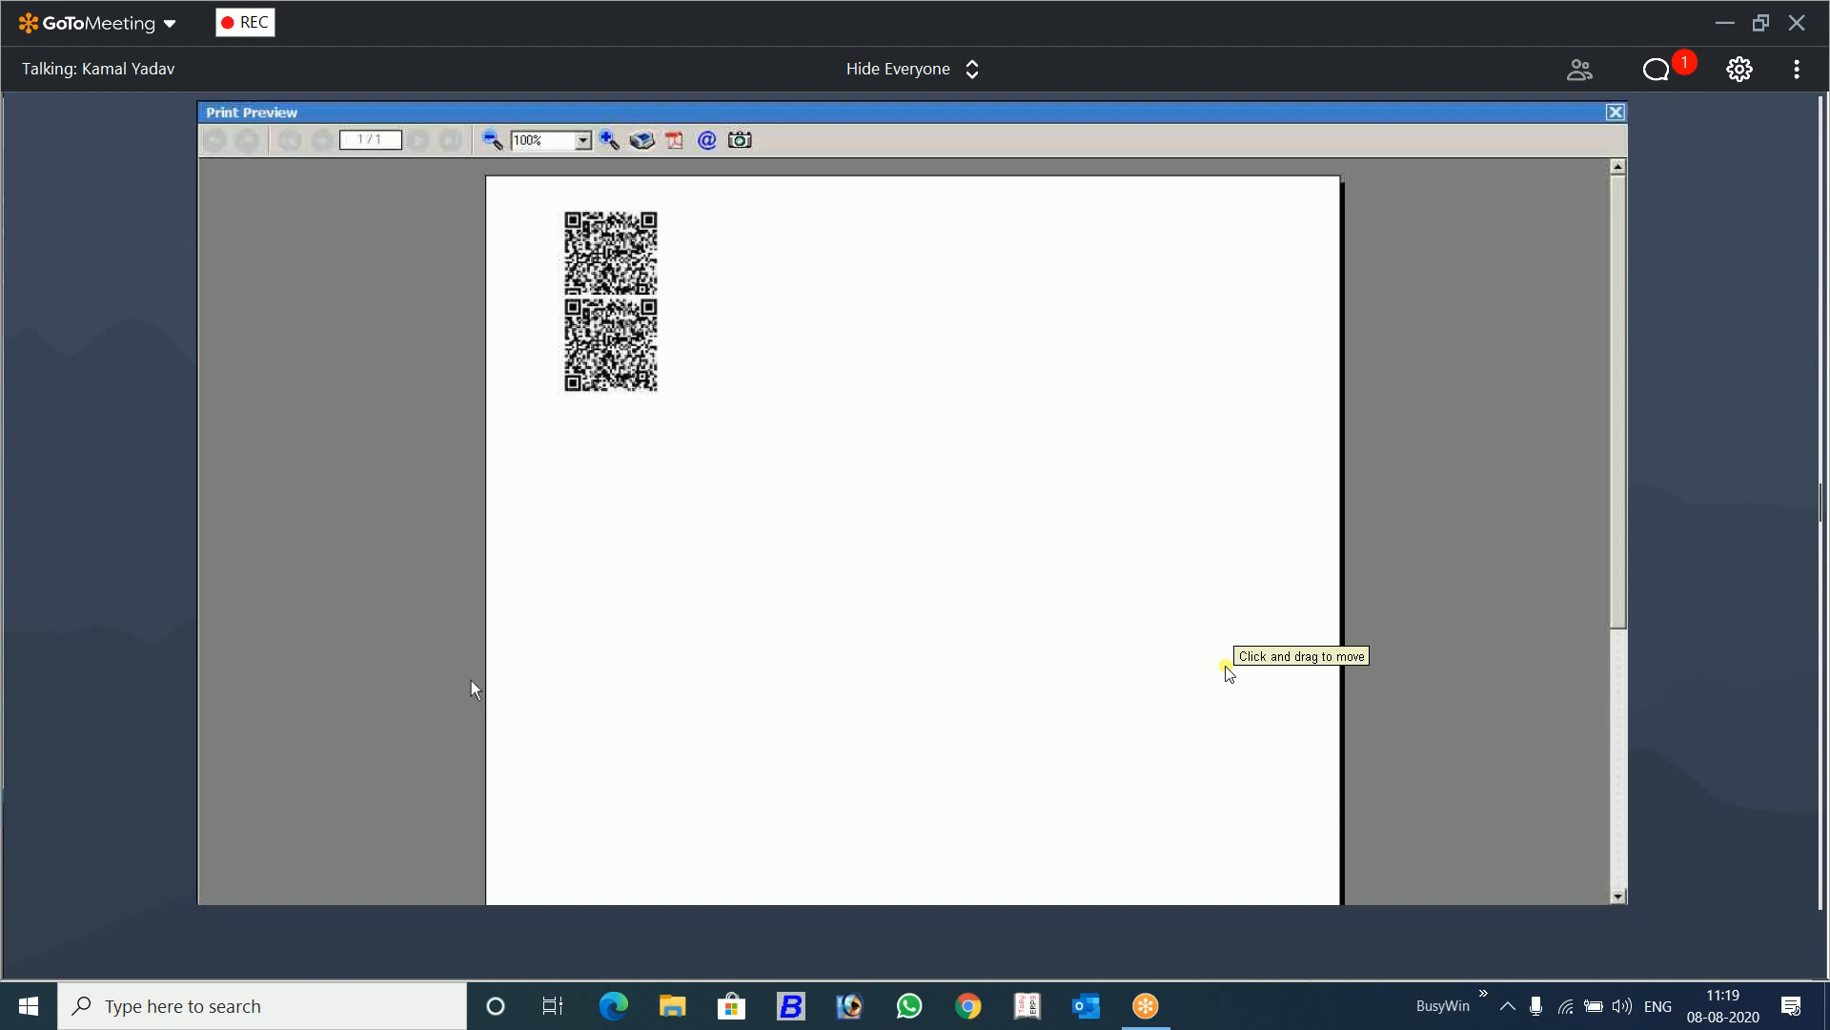
pyautogui.press('Escape')
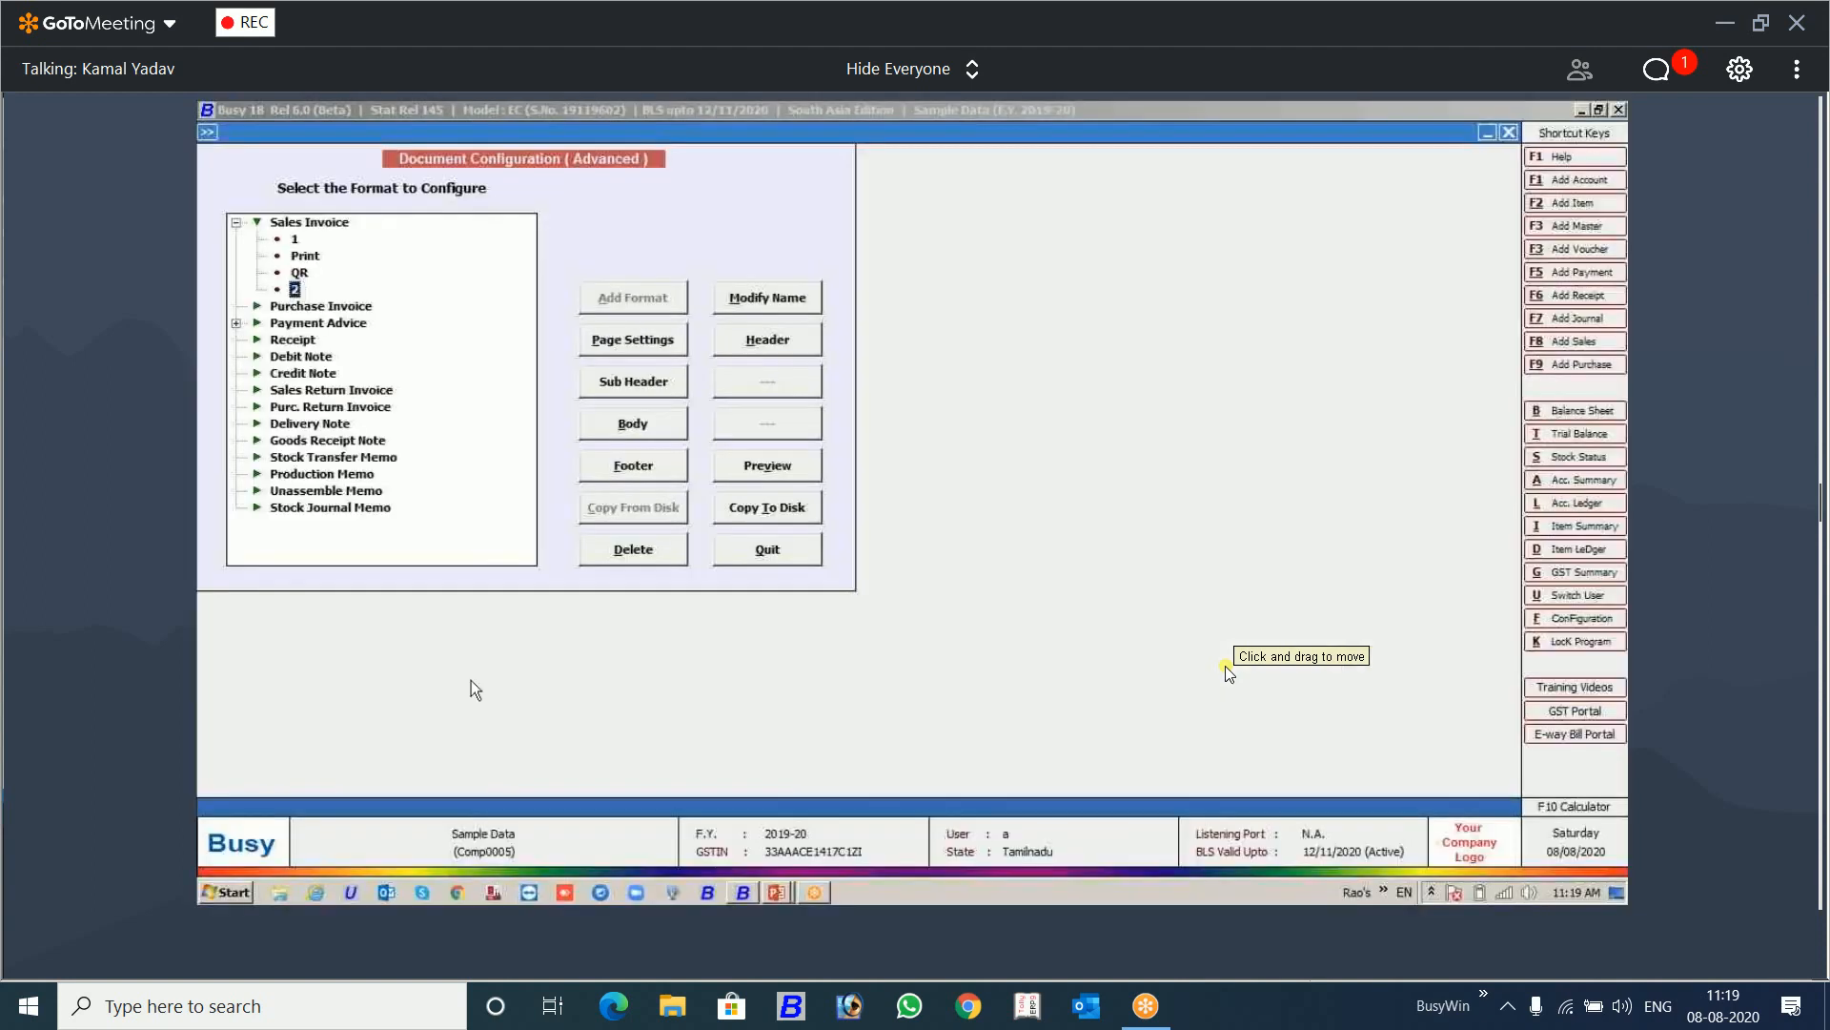
pyautogui.click(815, 892)
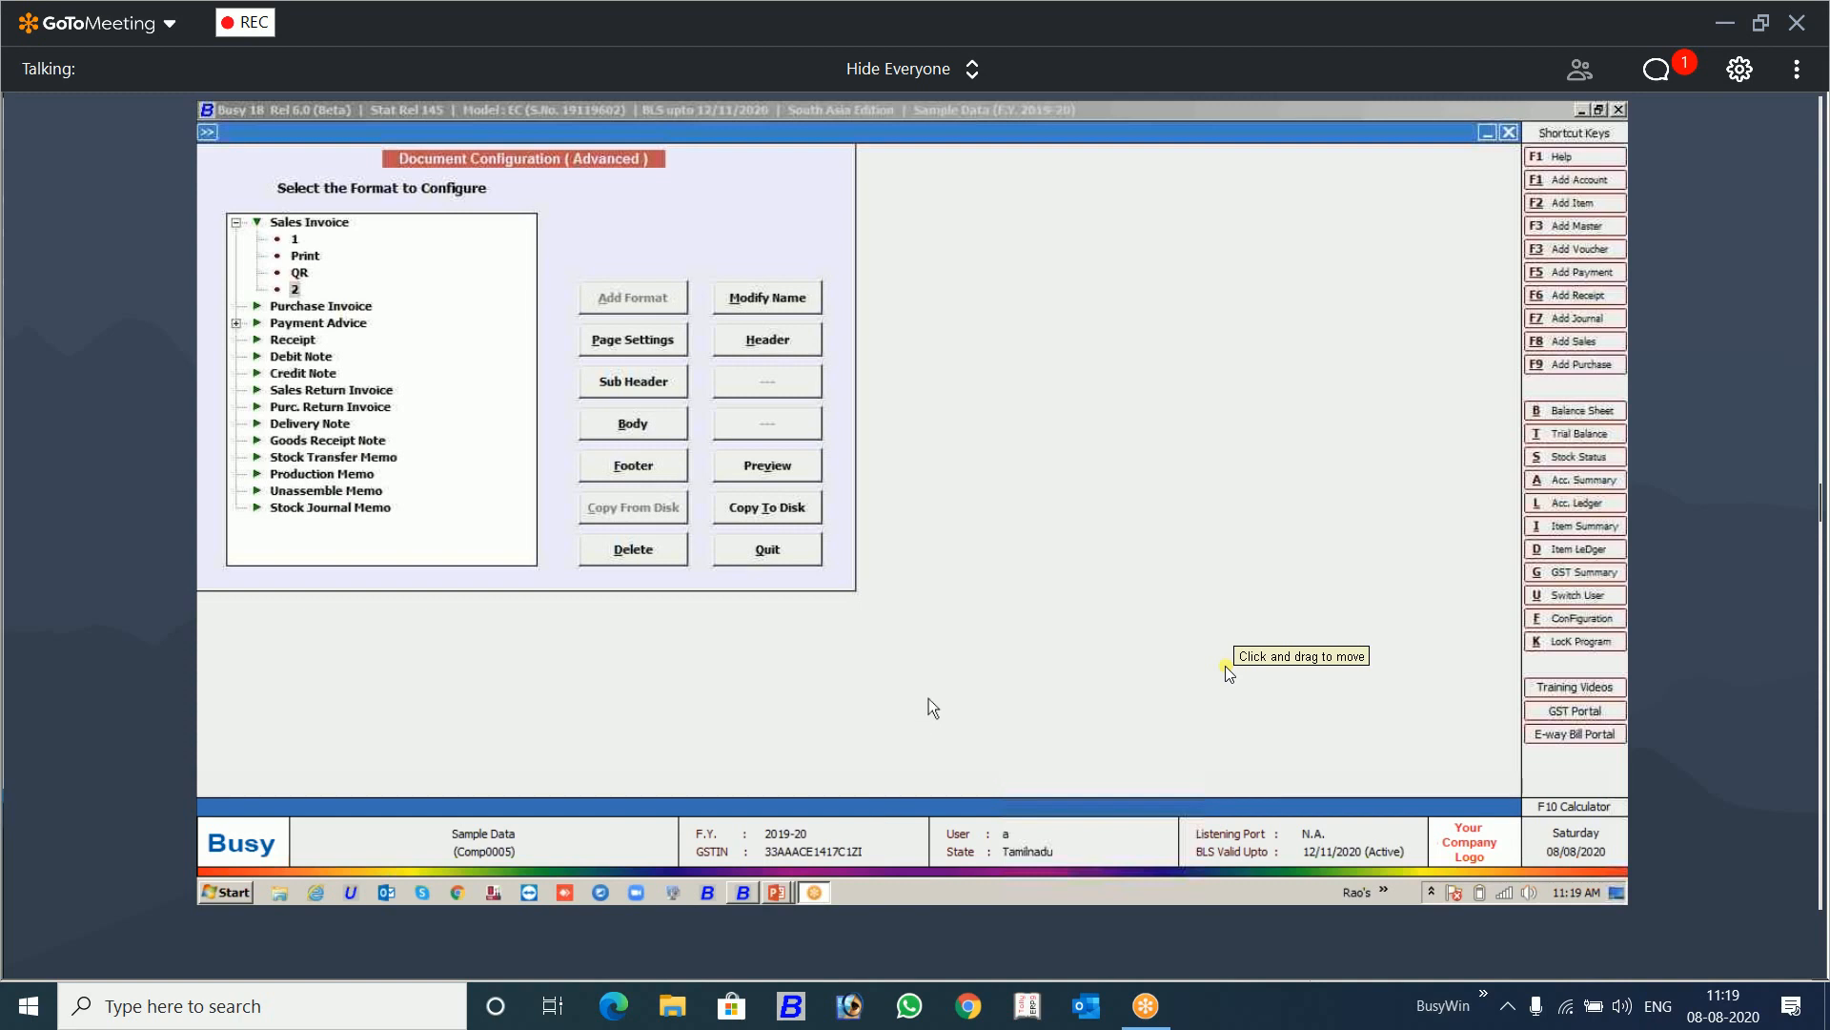
# Step: Review the header fields of the QR format and the available print styles, then quit without changes
pyautogui.click(300, 274)
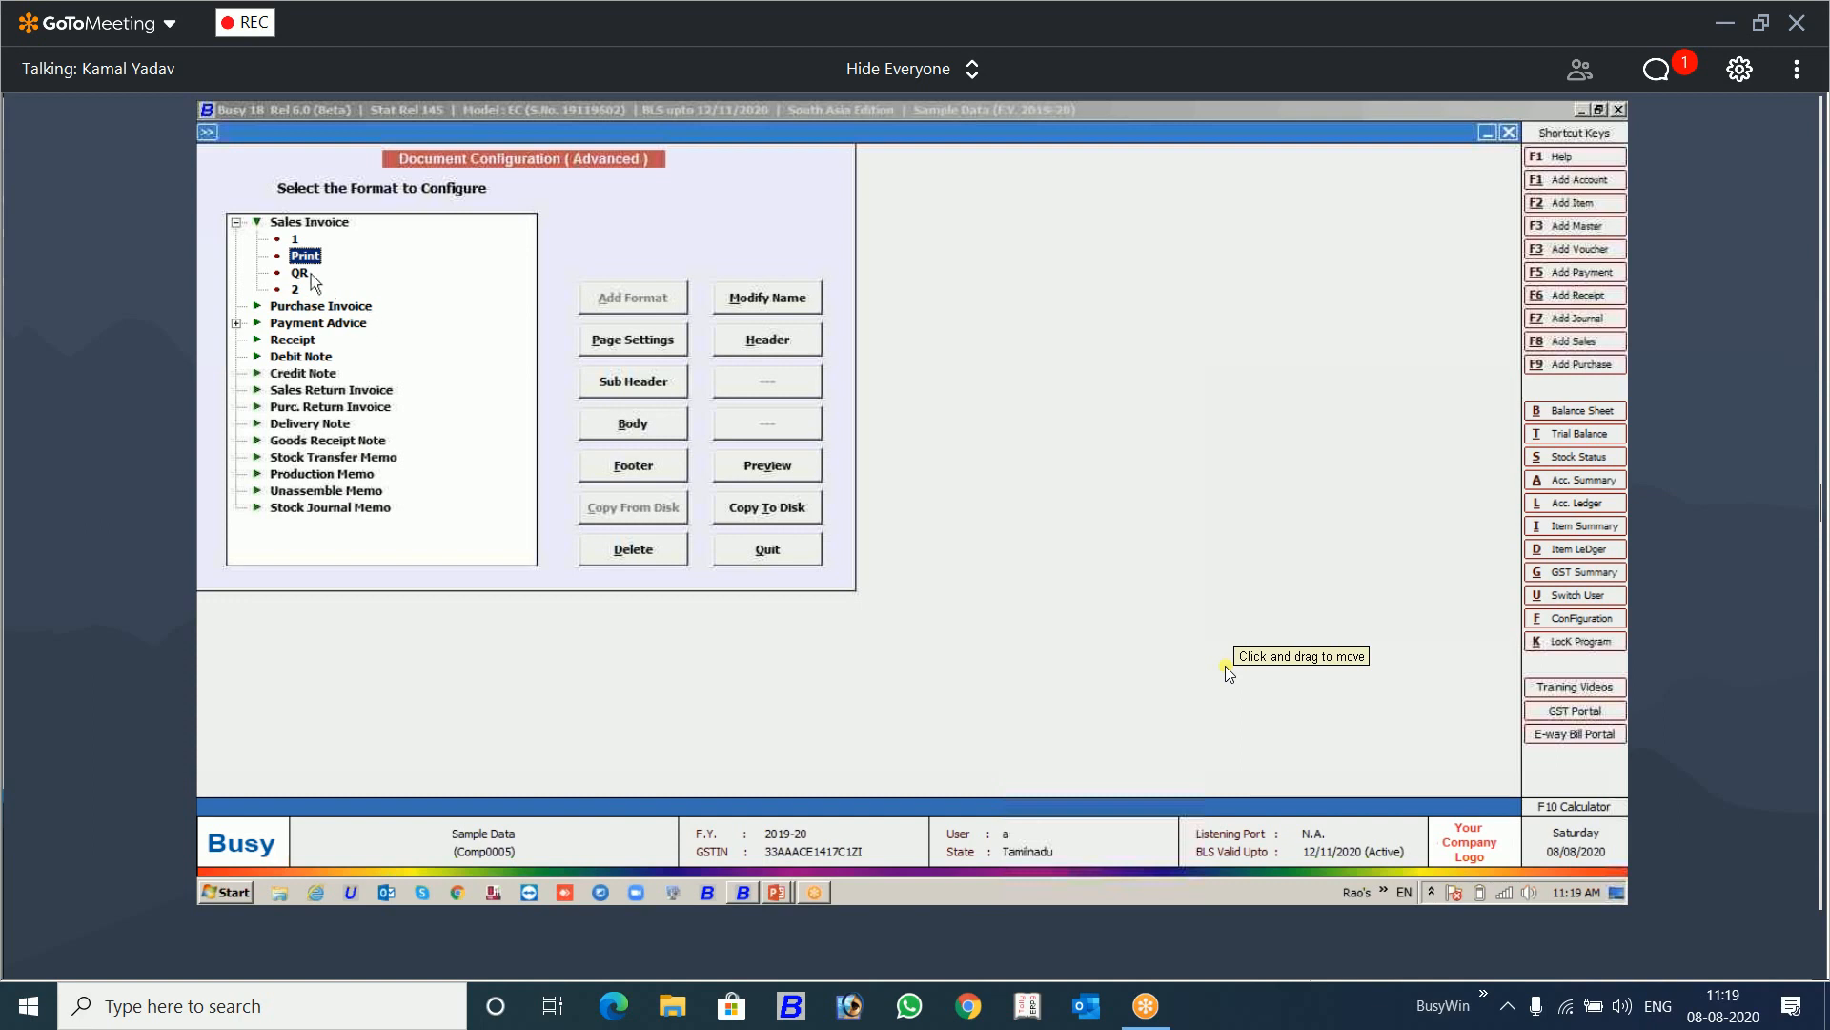
pyautogui.click(301, 274)
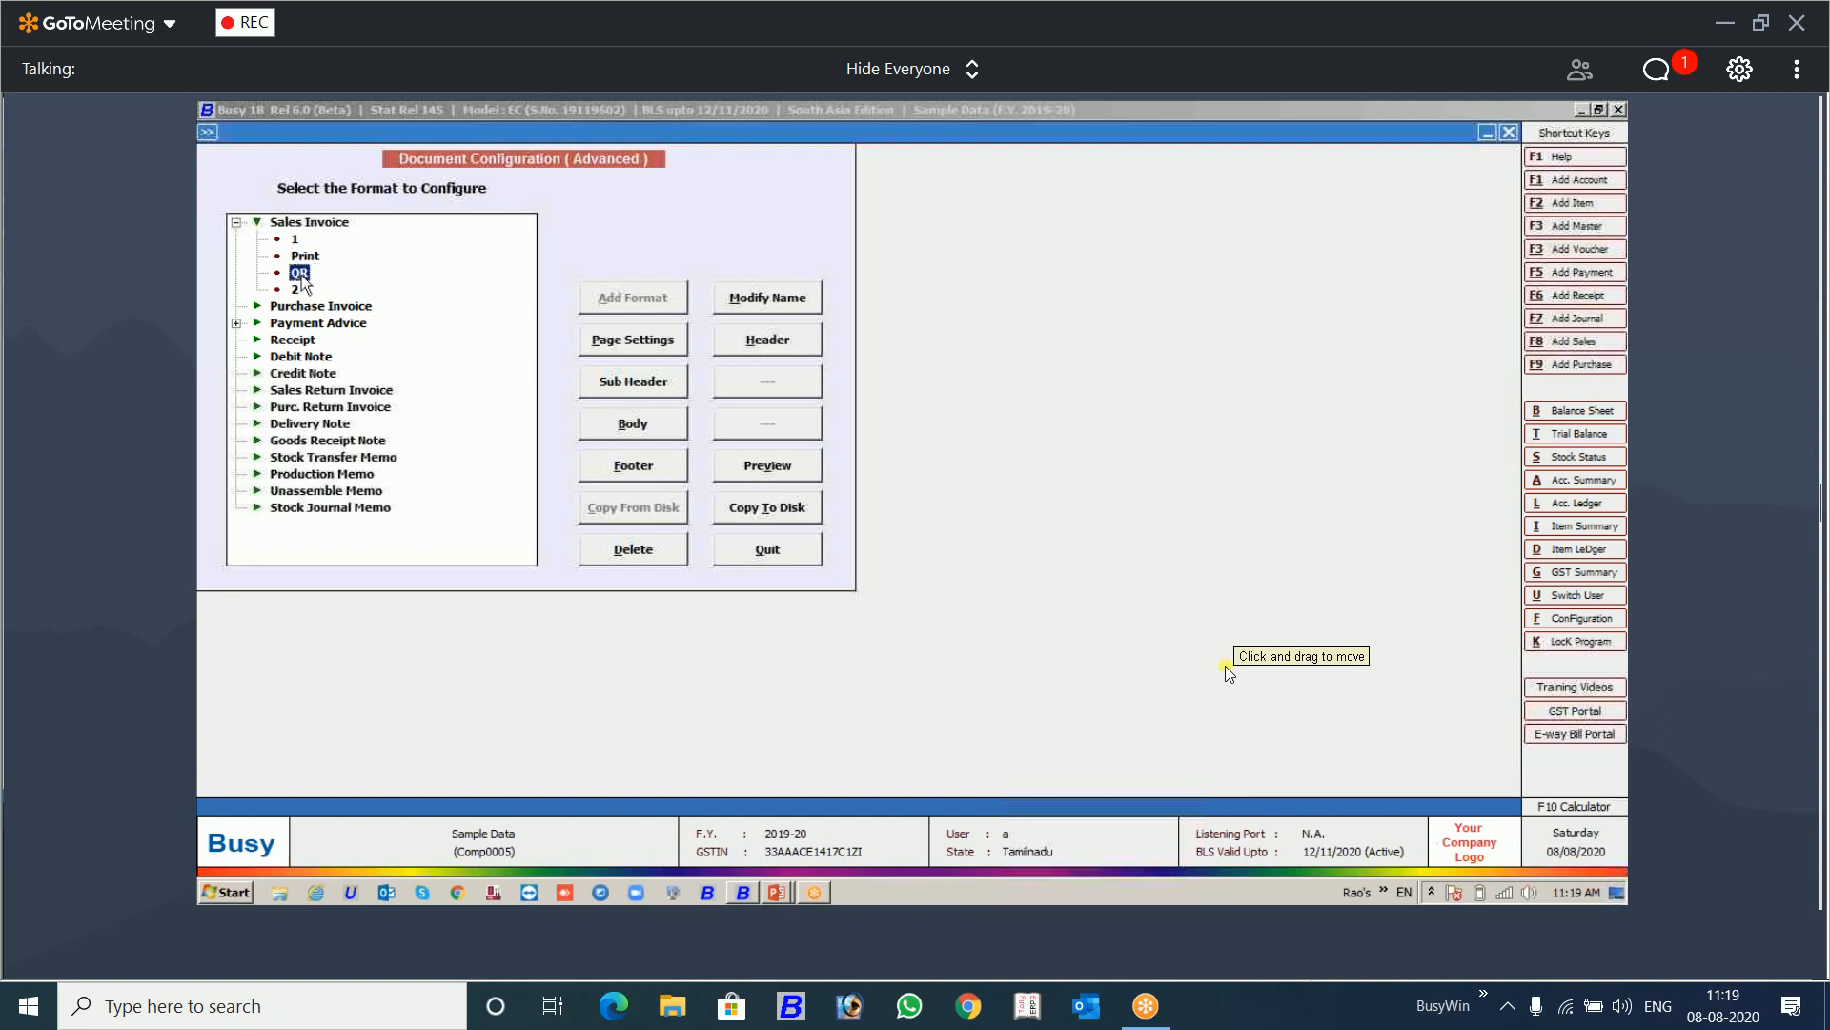
pyautogui.click(774, 343)
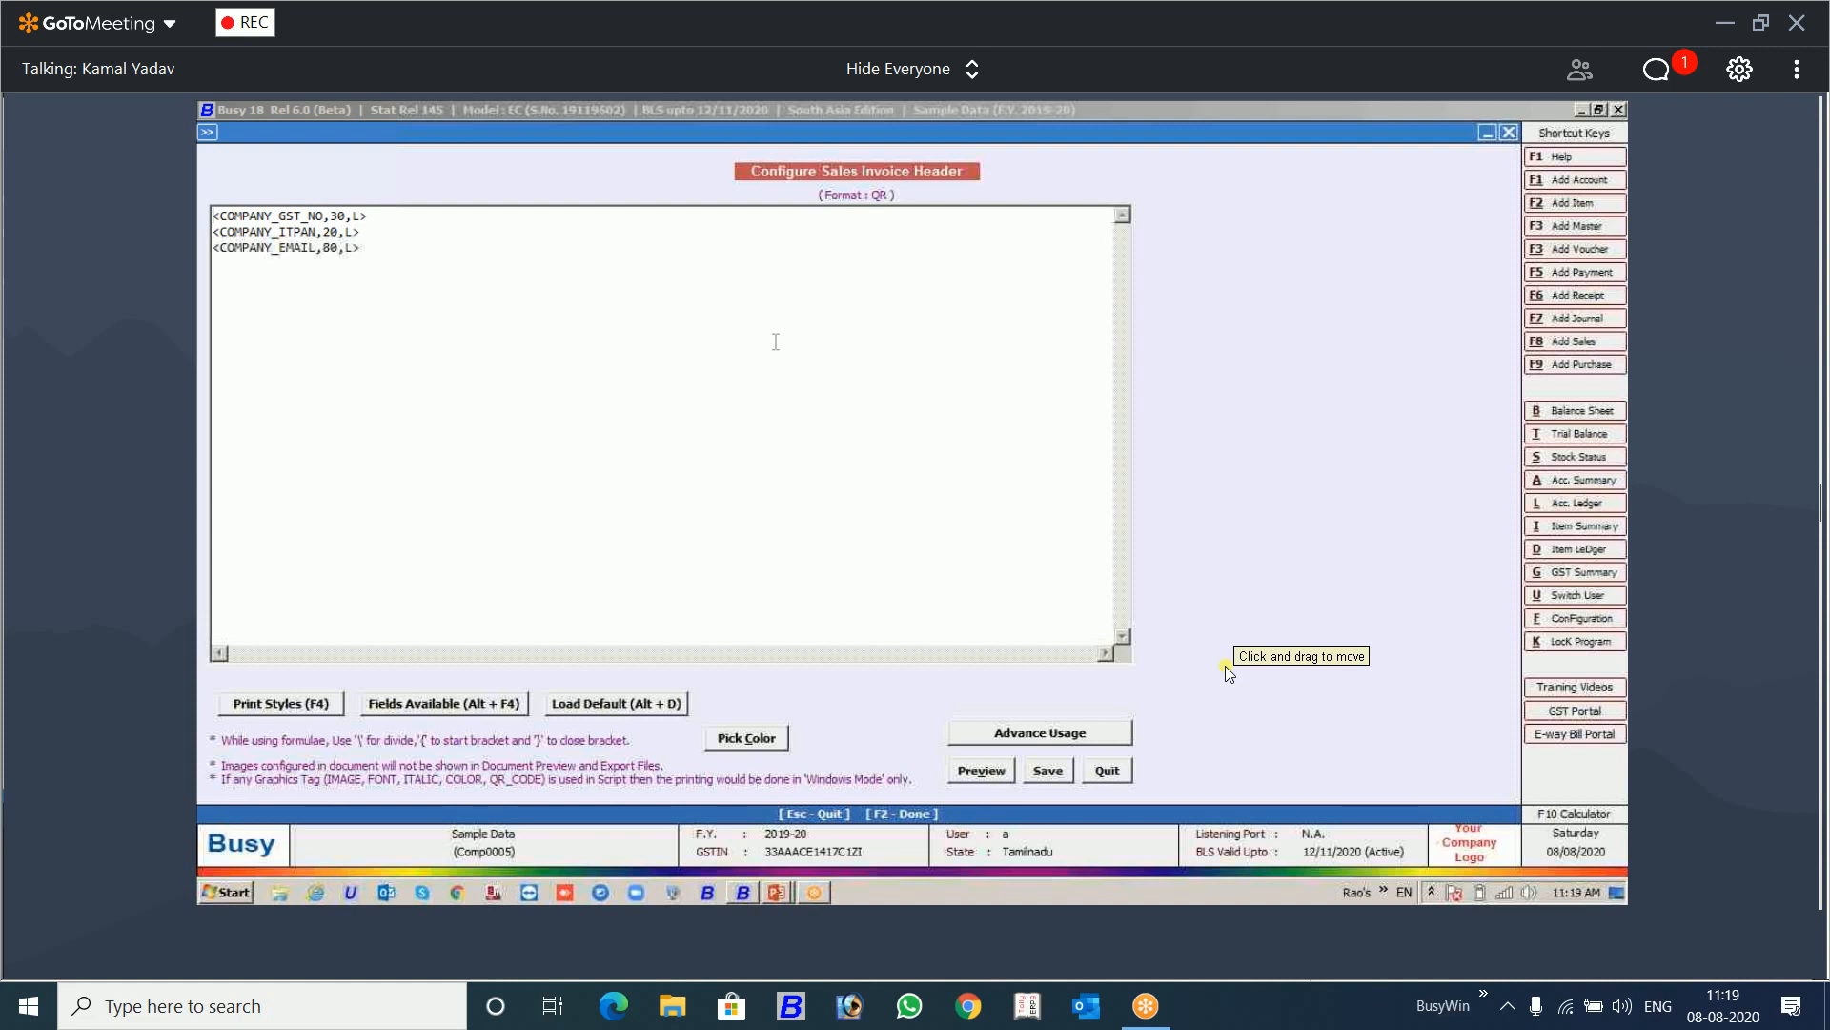
pyautogui.press('F4')
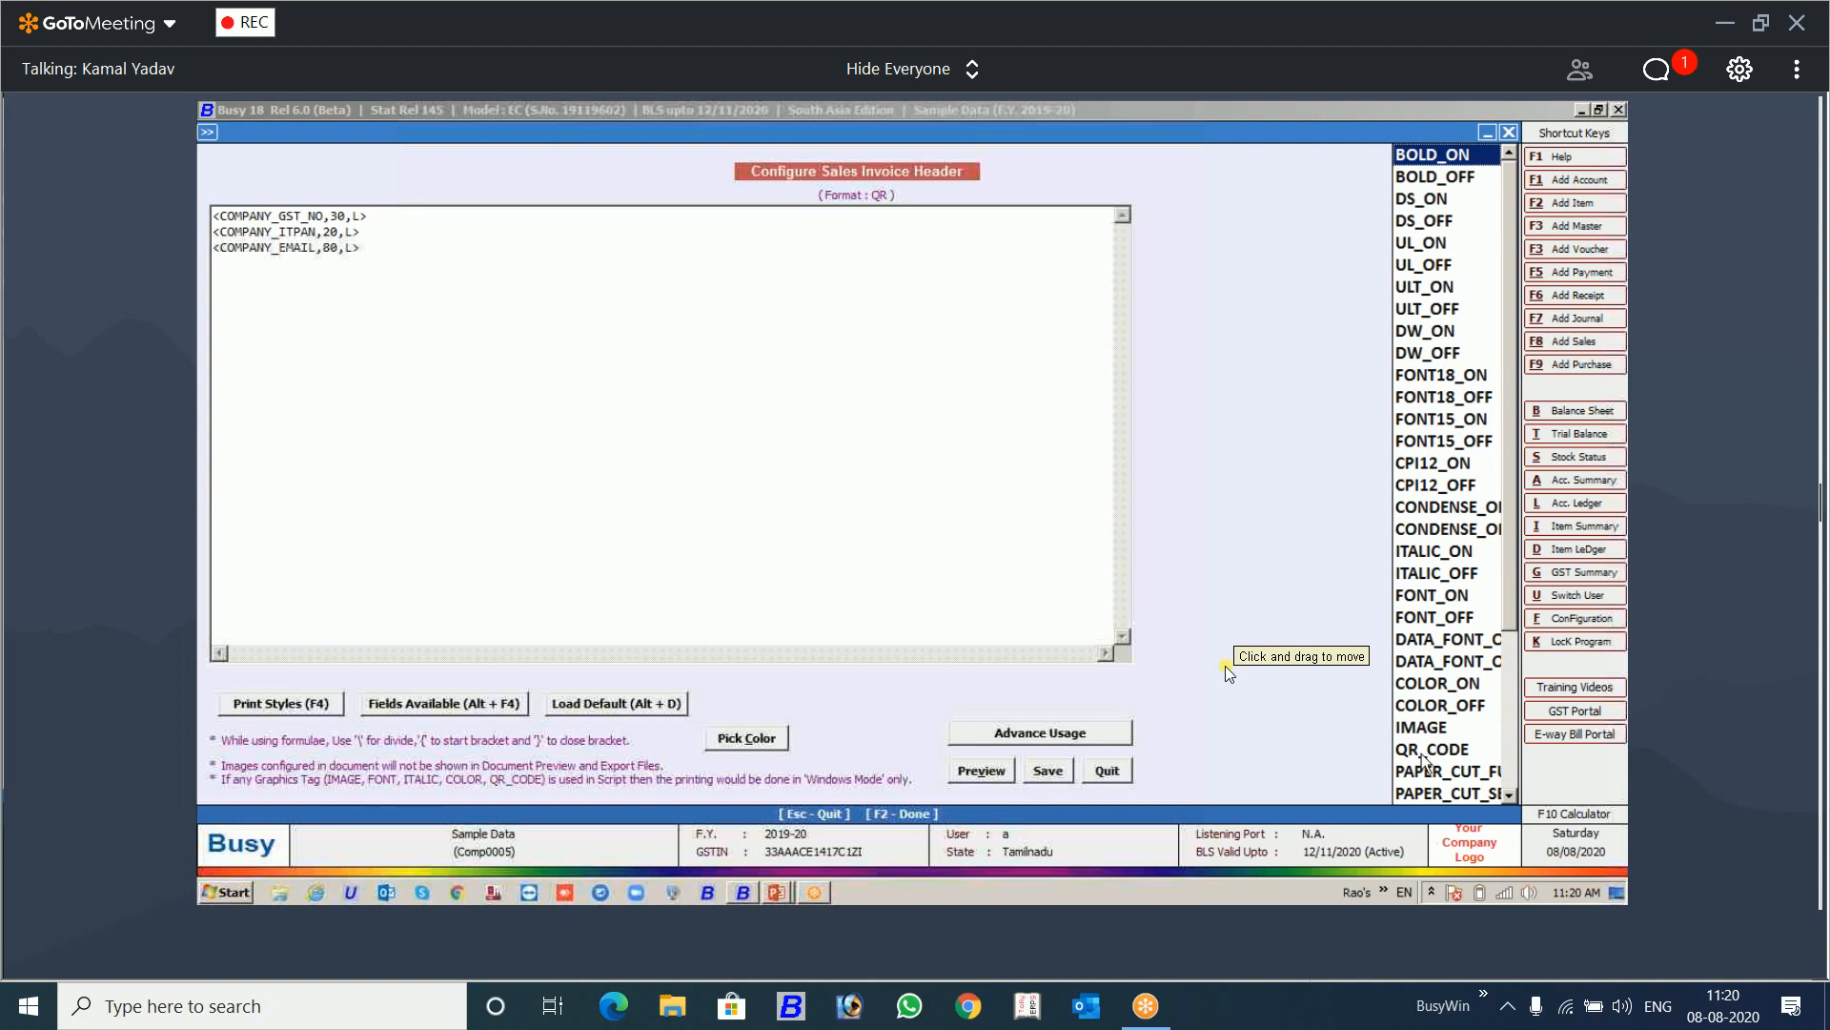
pyautogui.press('Escape')
pyautogui.click(1027, 543)
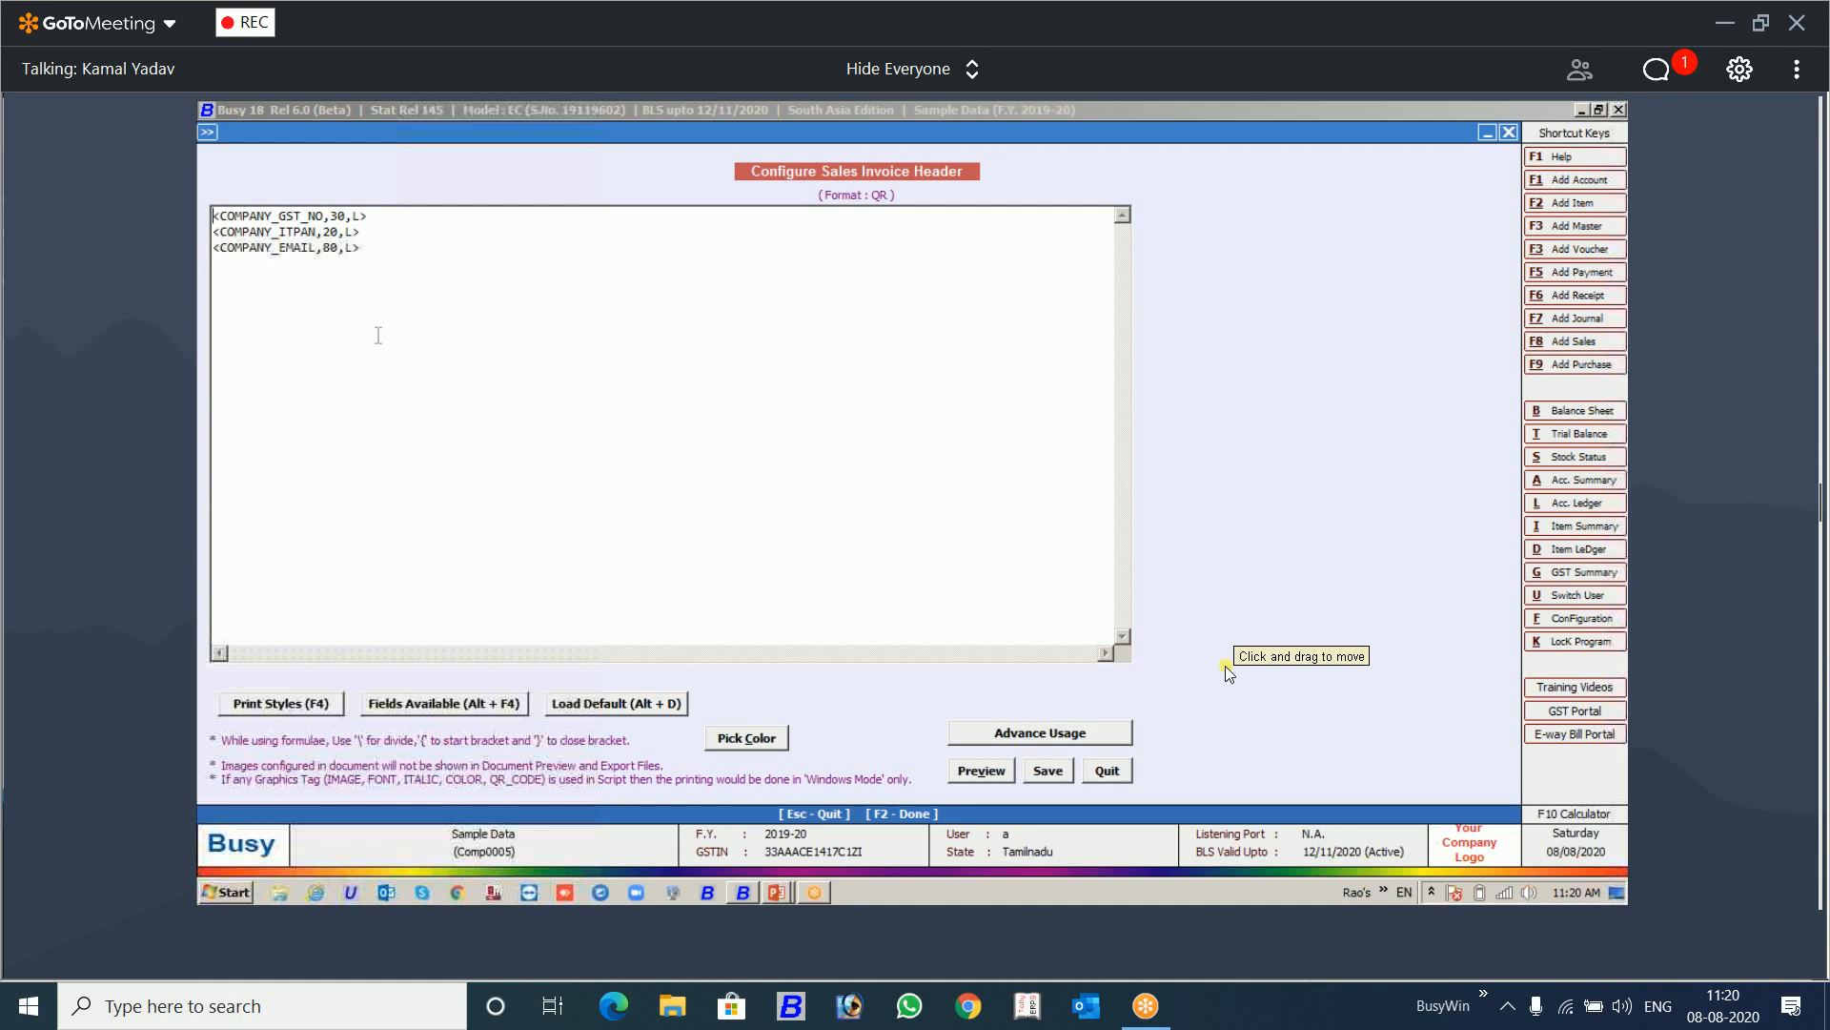
pyautogui.press('Escape')
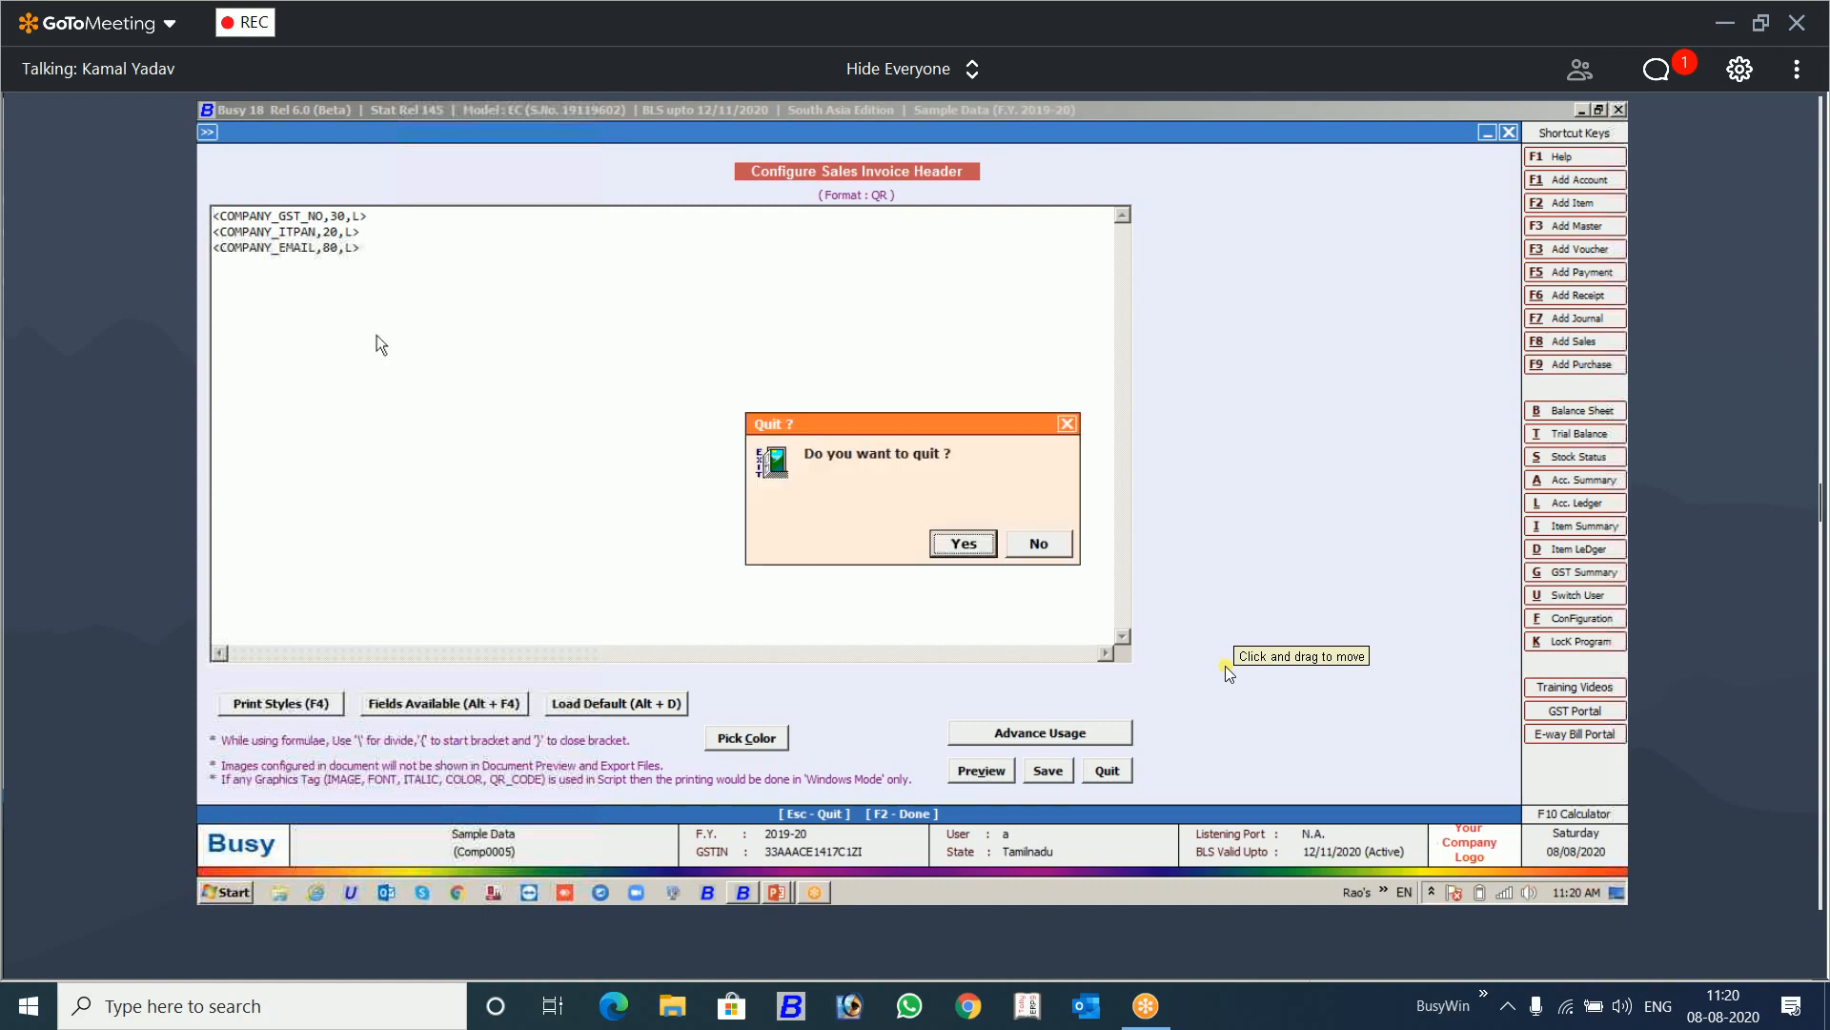
pyautogui.press('Return')
# Step: Review the header script of the Print format, then preview its invoice printout and close the preview
pyautogui.click(305, 257)
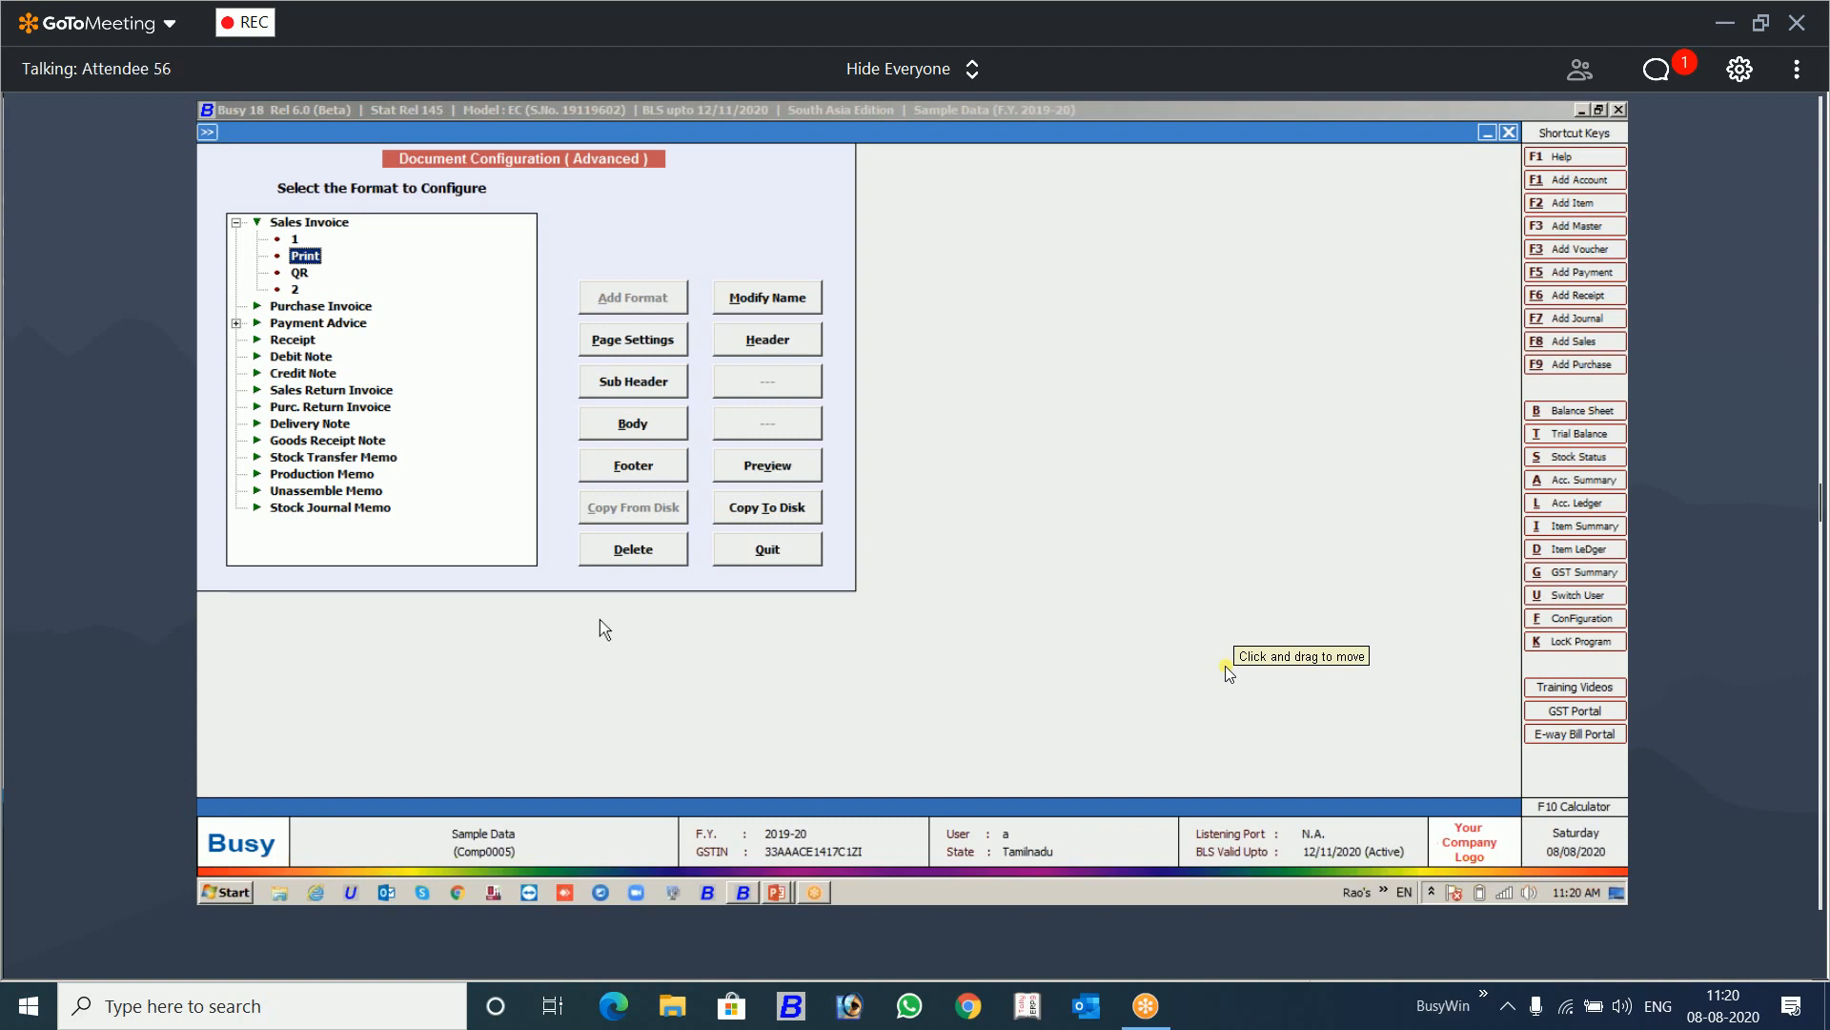
pyautogui.click(776, 347)
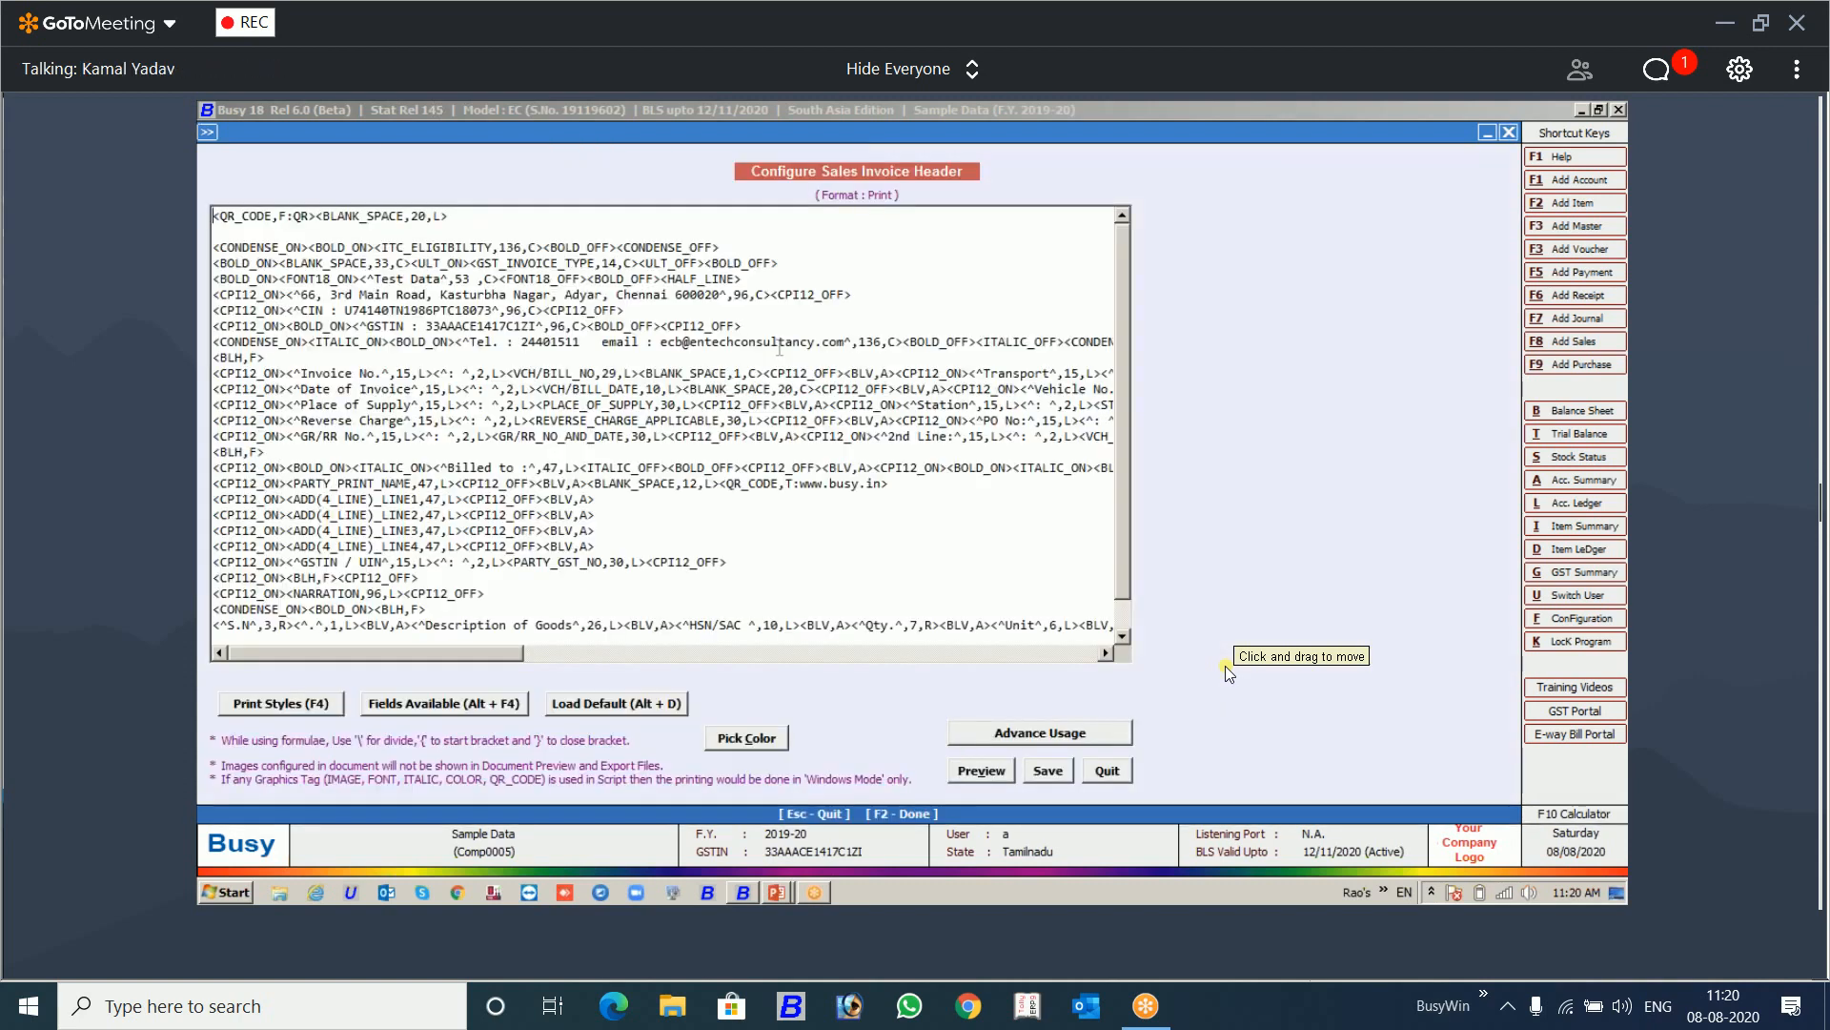
pyautogui.press('Escape')
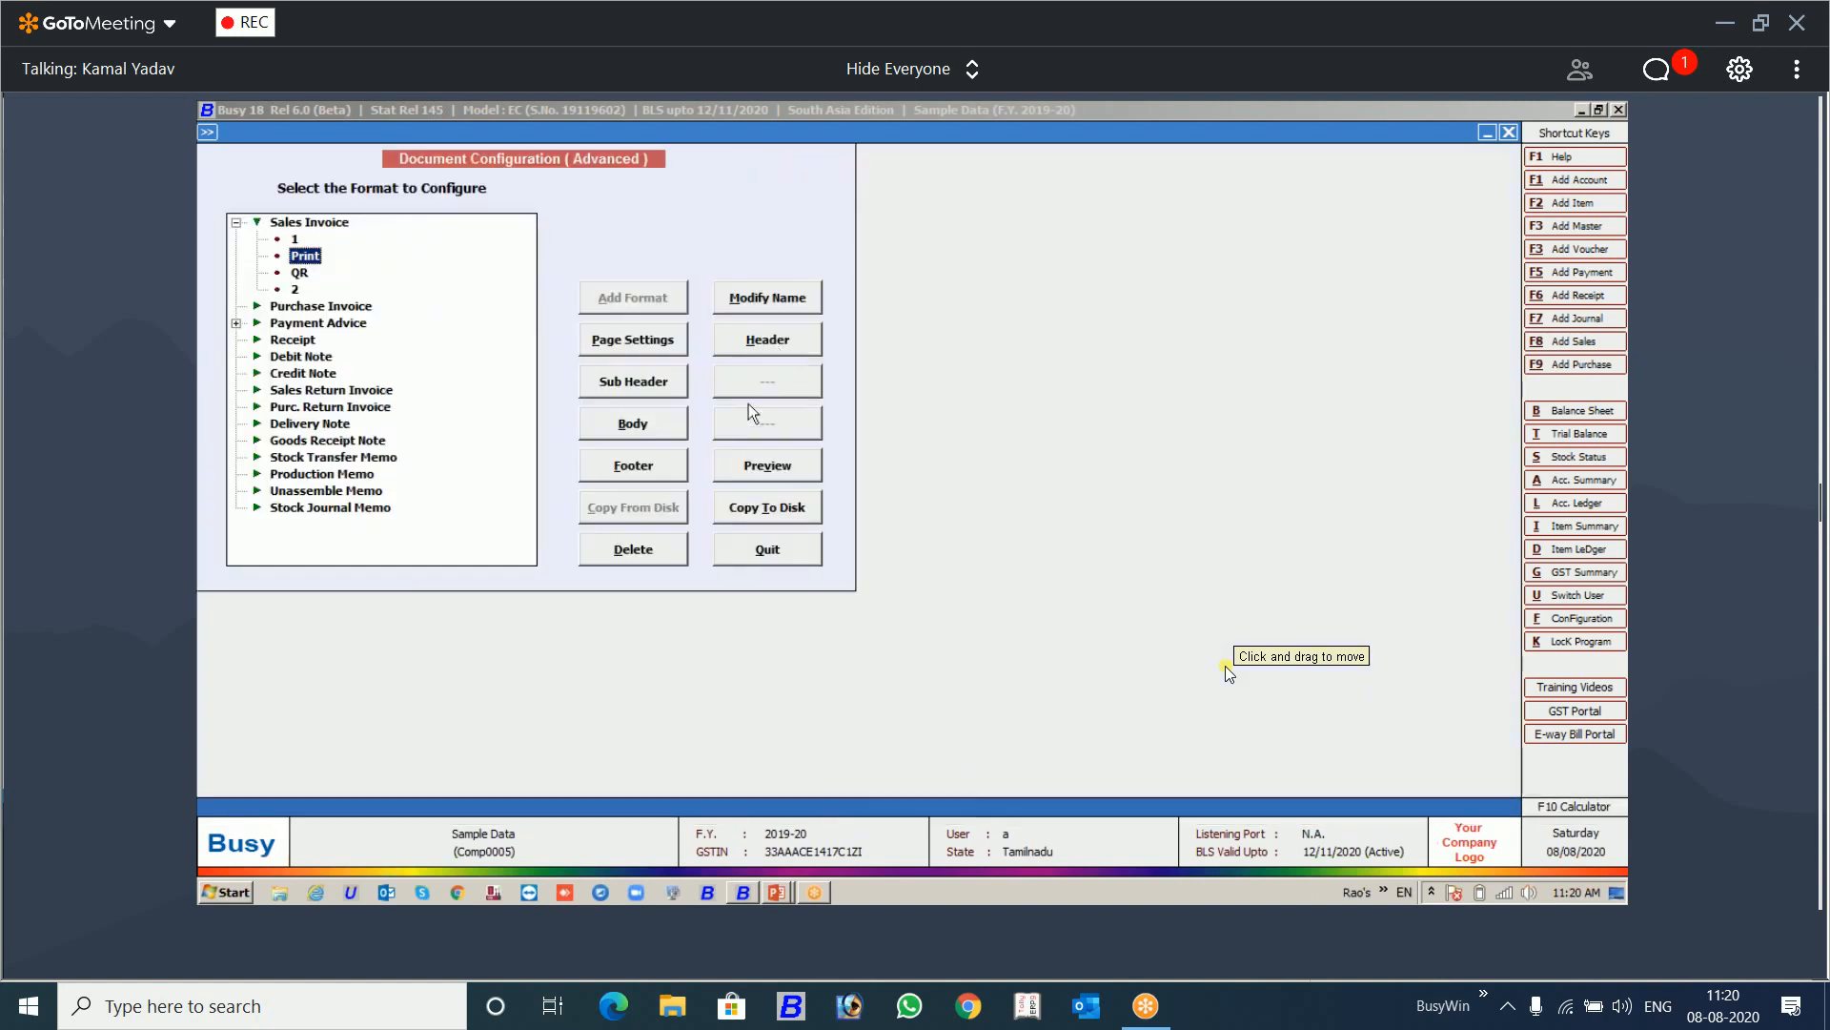
pyautogui.click(734, 472)
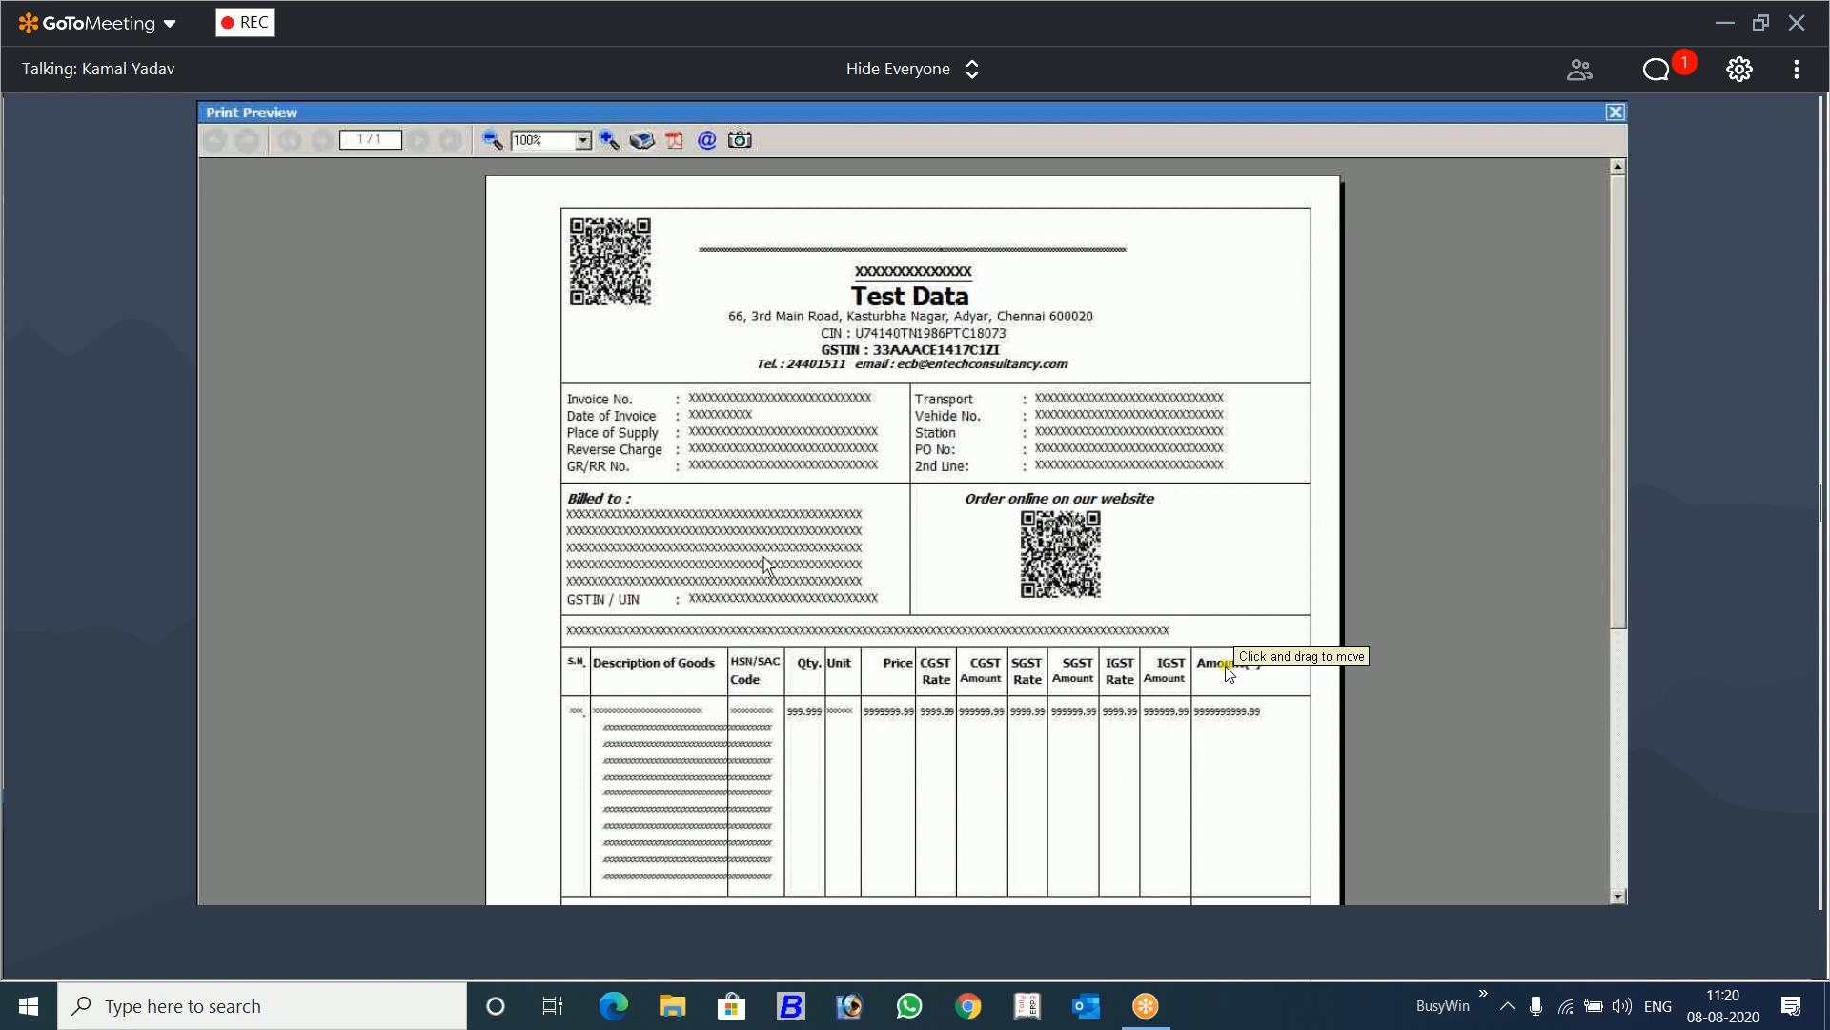
pyautogui.press('Escape')
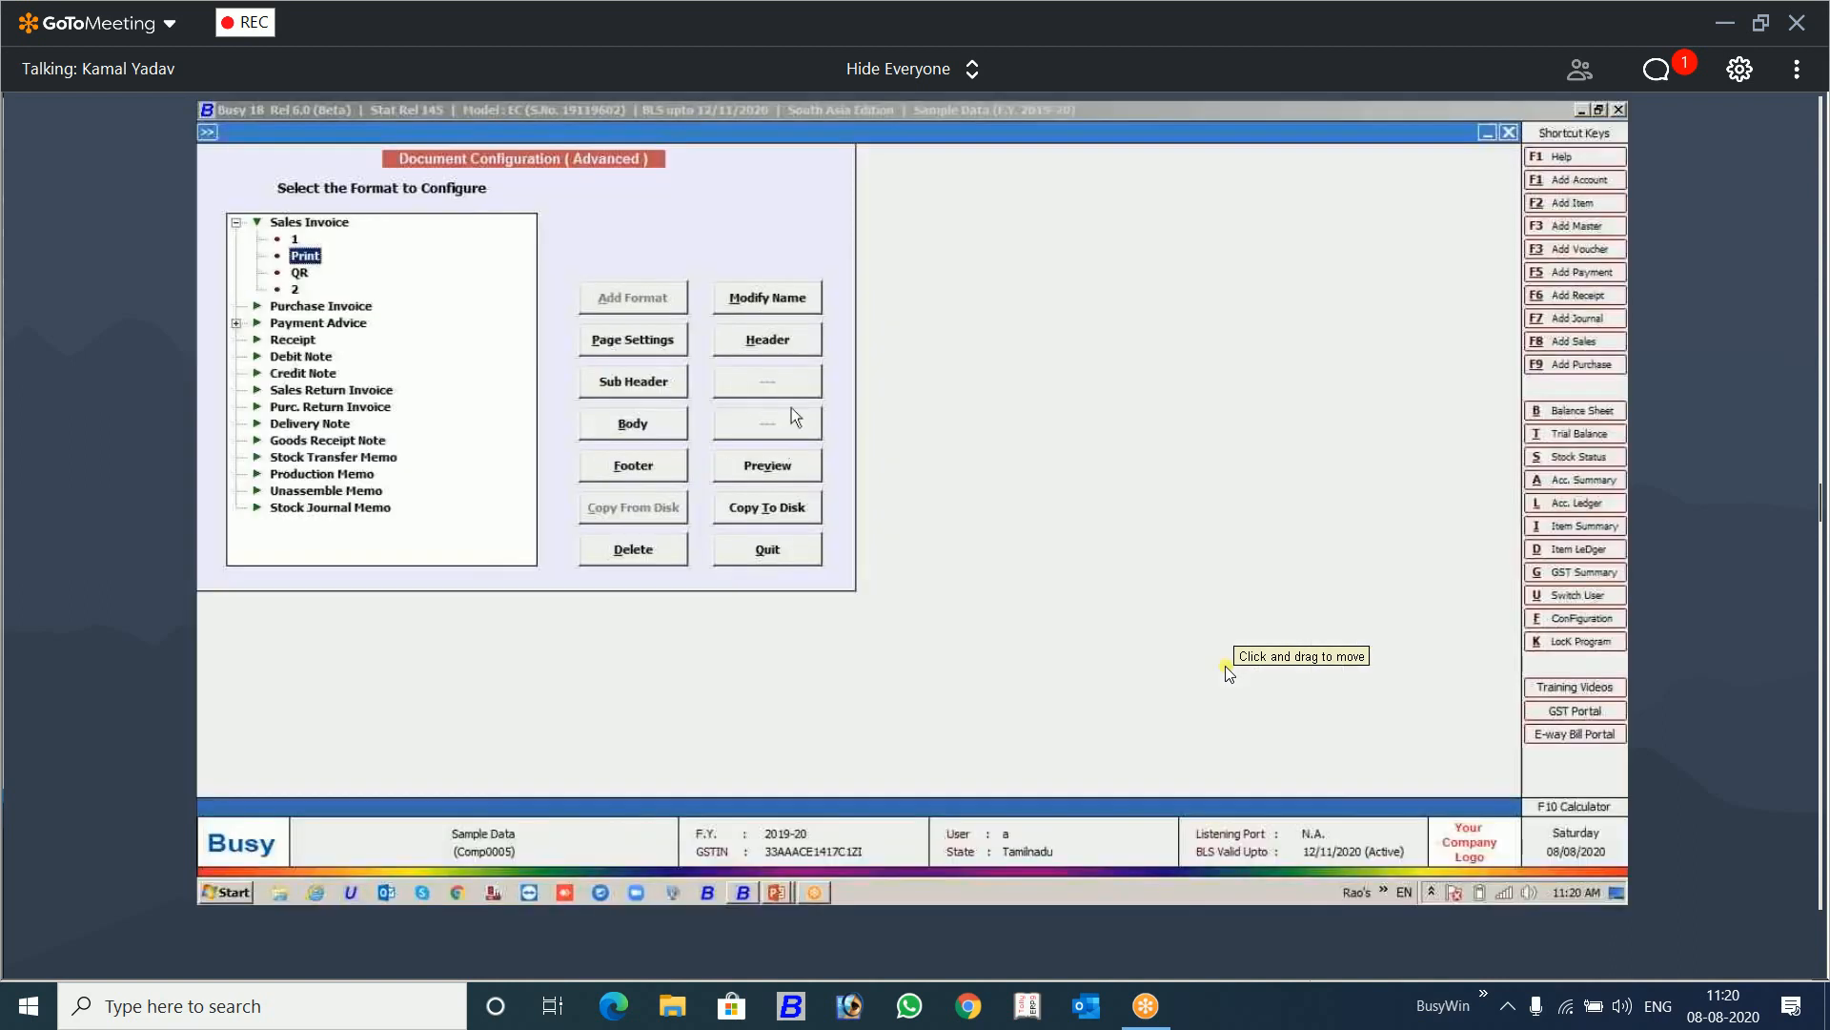
# Step: Examine the opening line of the Print format's header, which holds the QR_CODE,F:QR and BLANK_SPACE tags
pyautogui.click(791, 341)
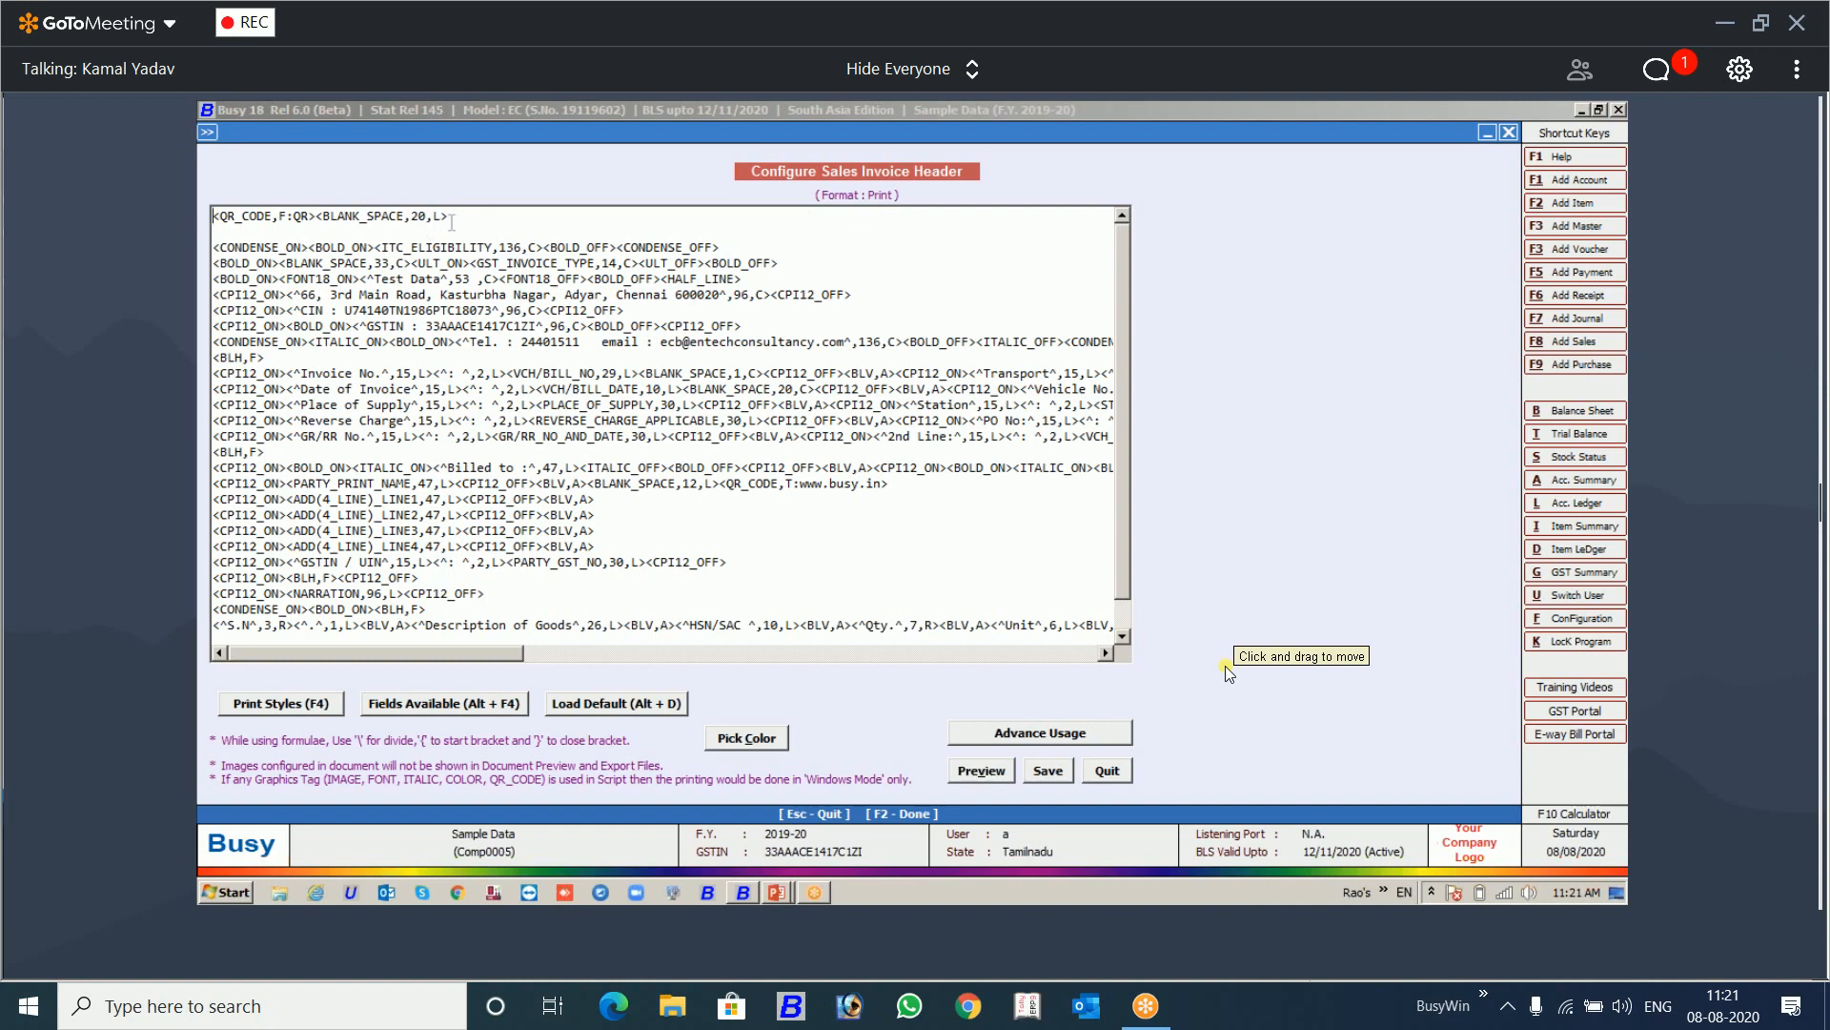
pyautogui.moveTo(449, 215); pyautogui.dragTo(200, 216)
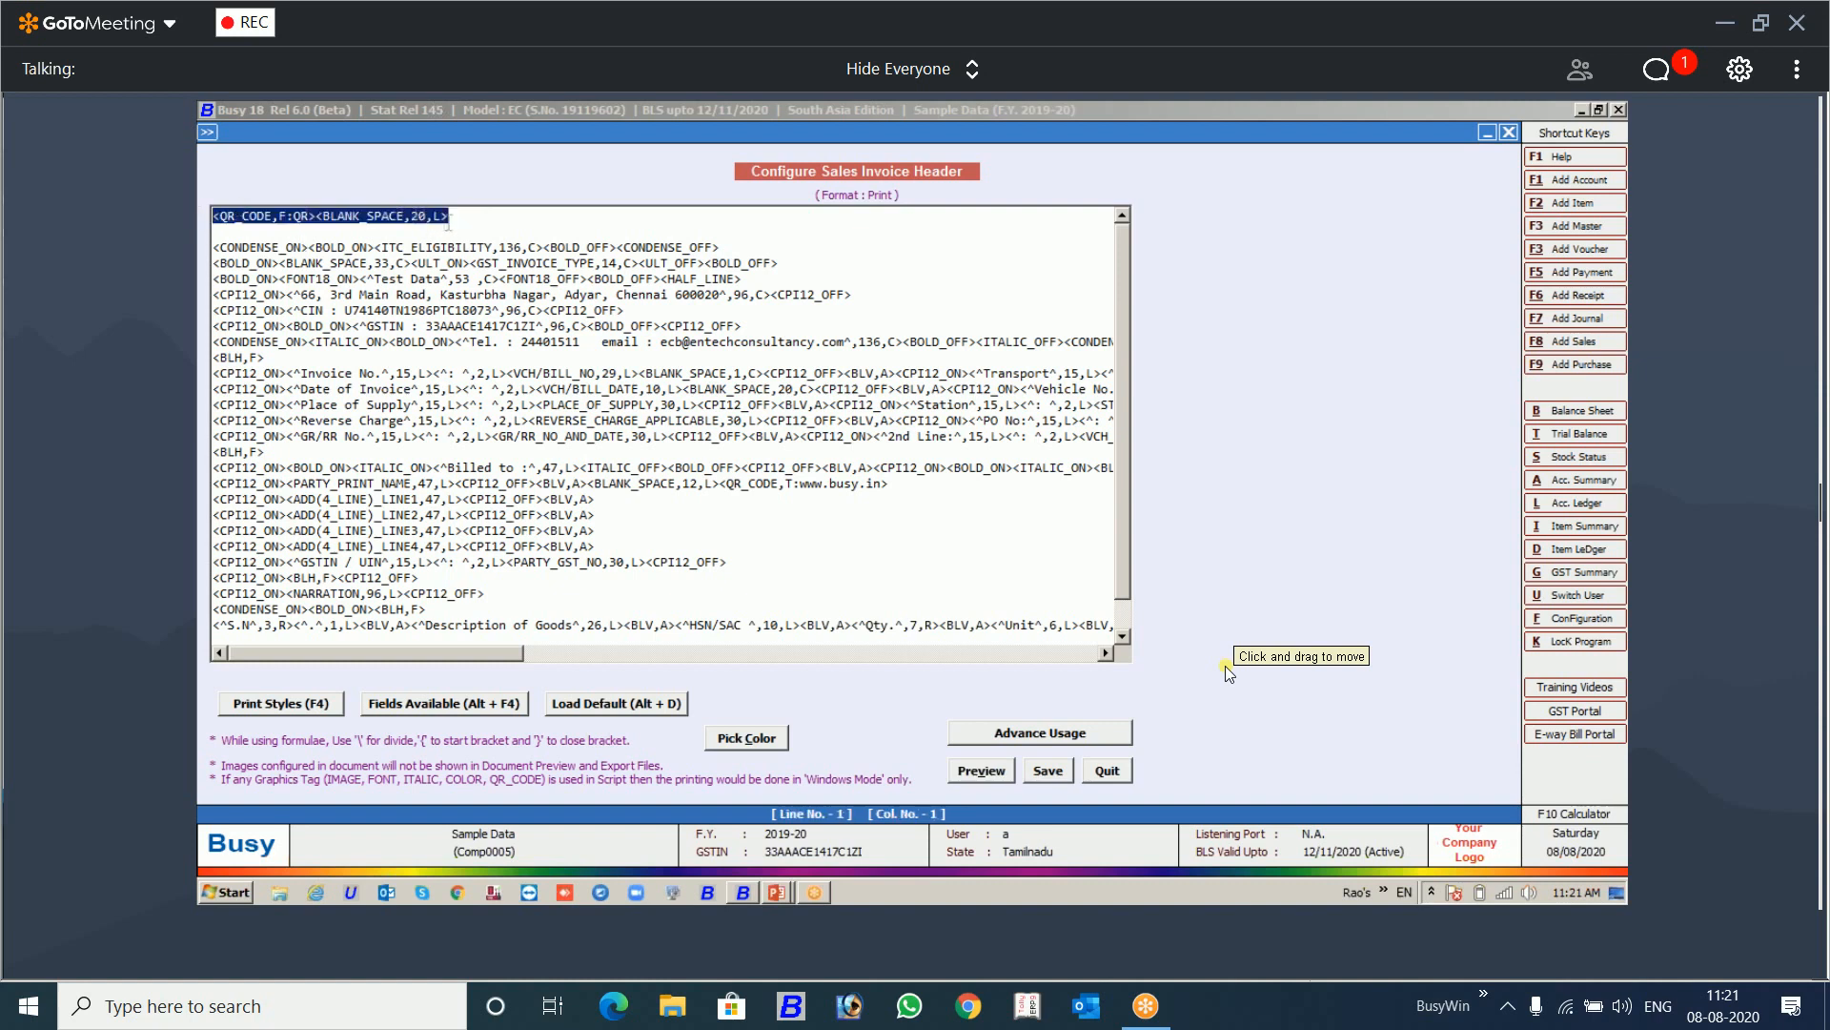
pyautogui.click(453, 217)
pyautogui.click(284, 216)
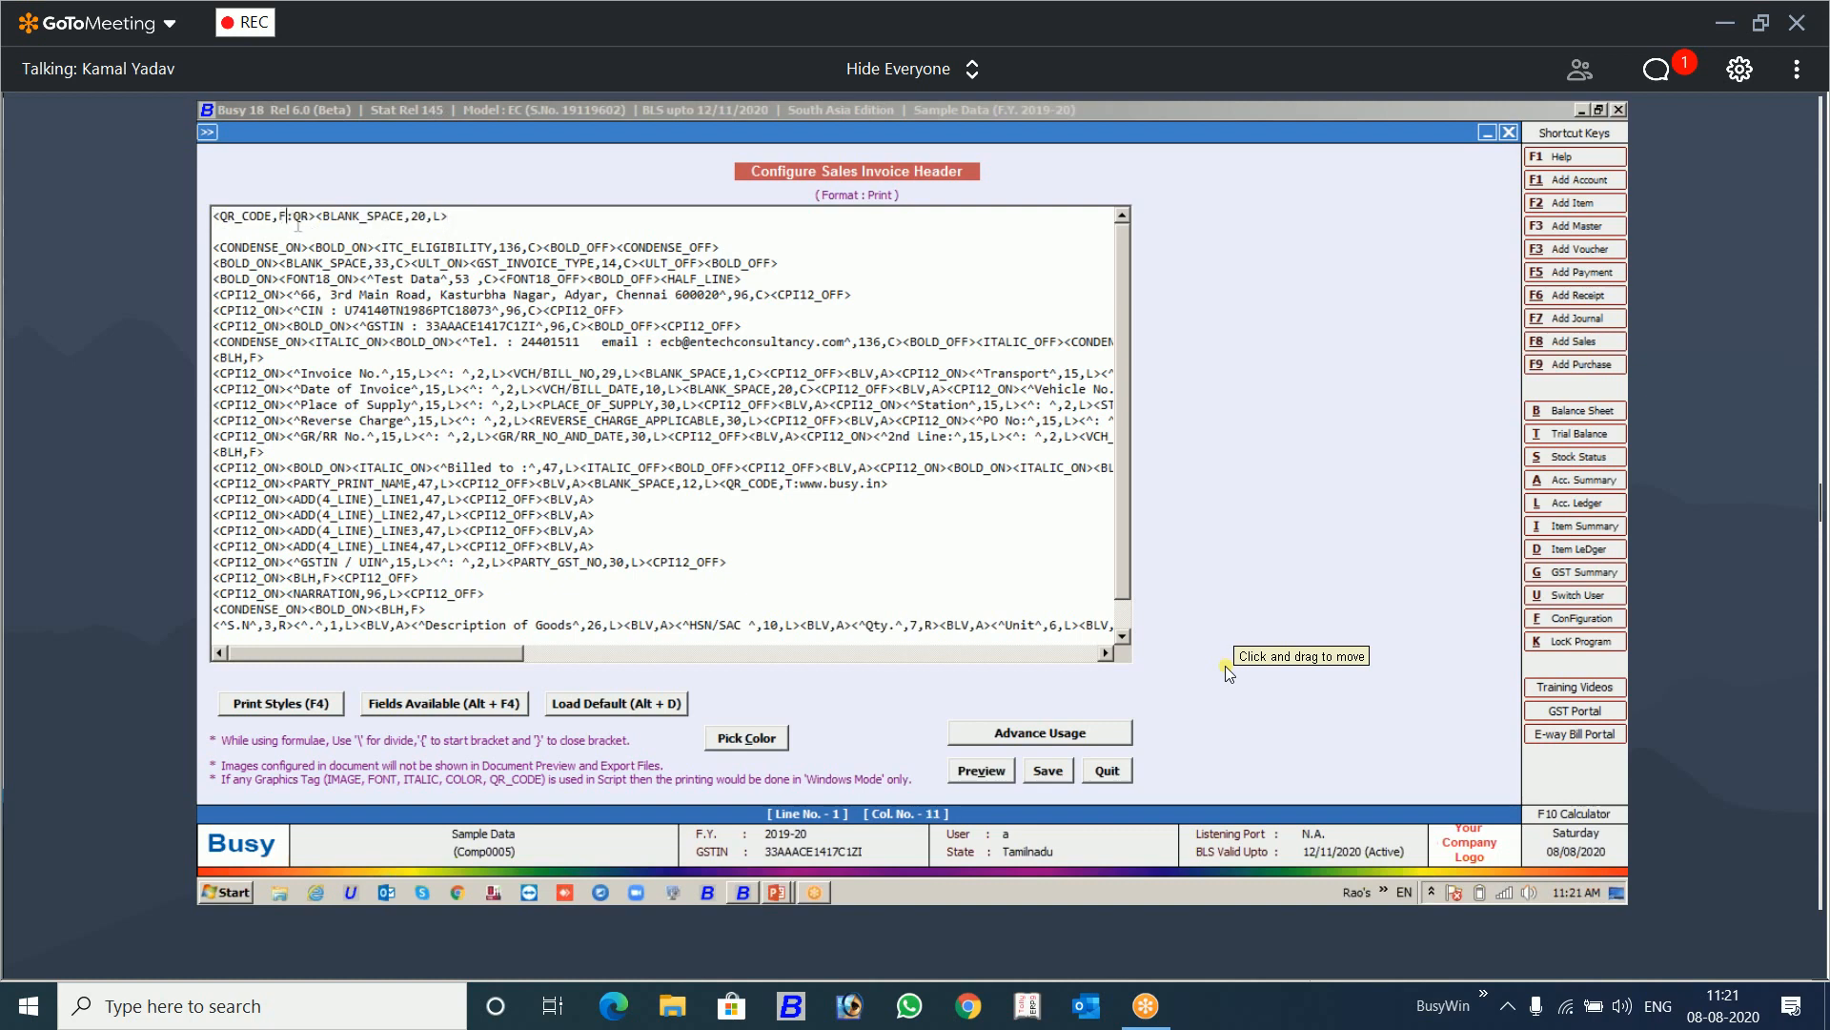
pyautogui.hotkey('shift', 'Left')
pyautogui.hotkey('shift', 'Left')
pyautogui.moveTo(505, 652); pyautogui.dragTo(698, 628)
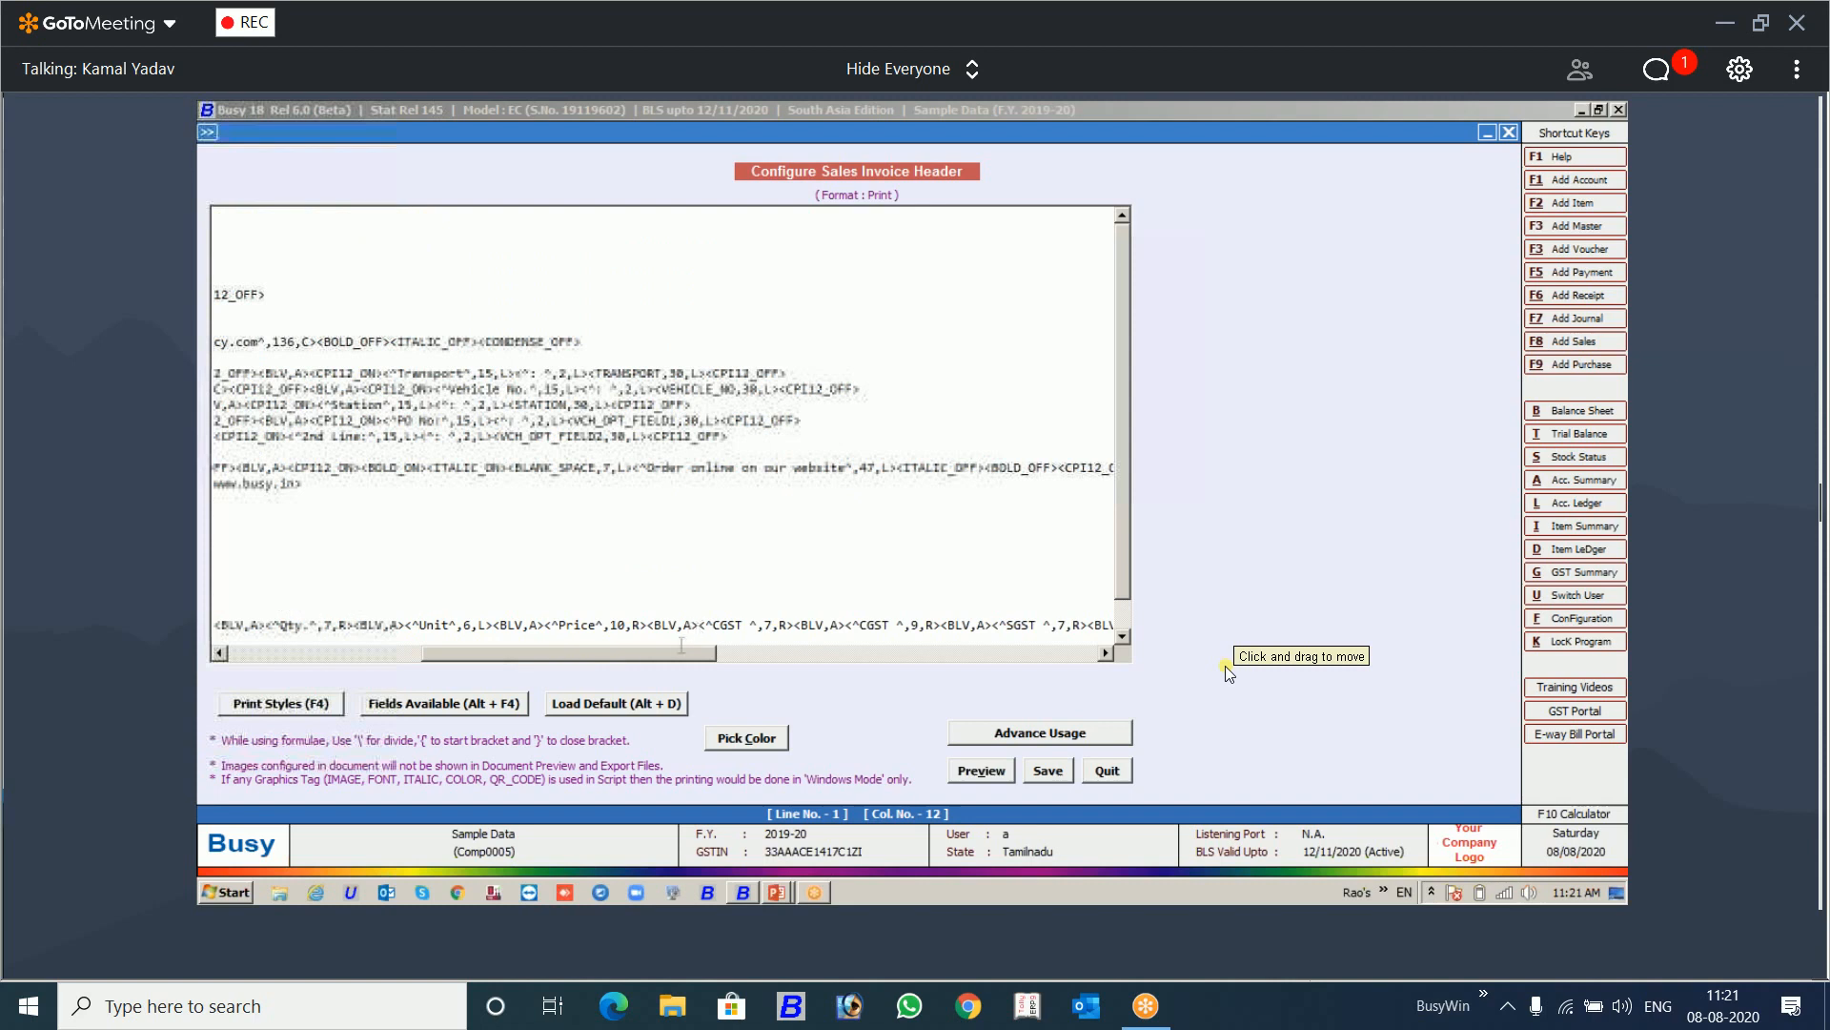
pyautogui.moveTo(678, 644); pyautogui.dragTo(614, 667)
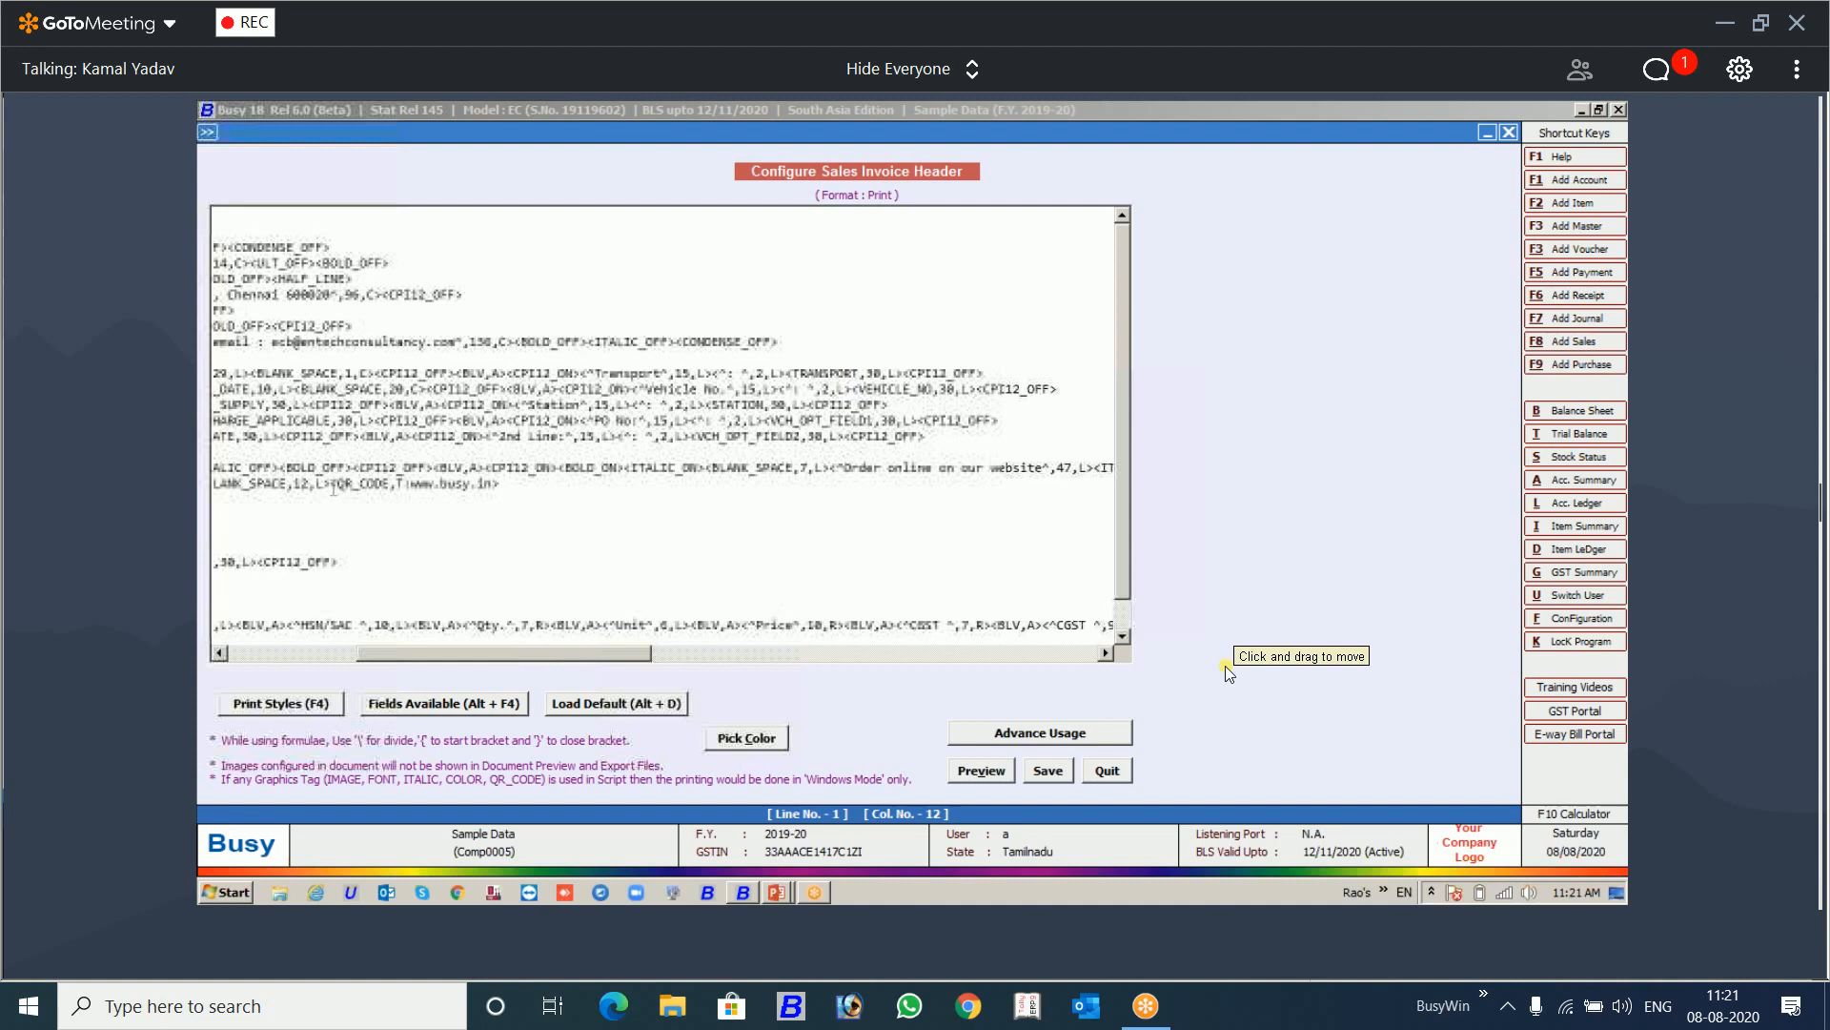
pyautogui.click(505, 483)
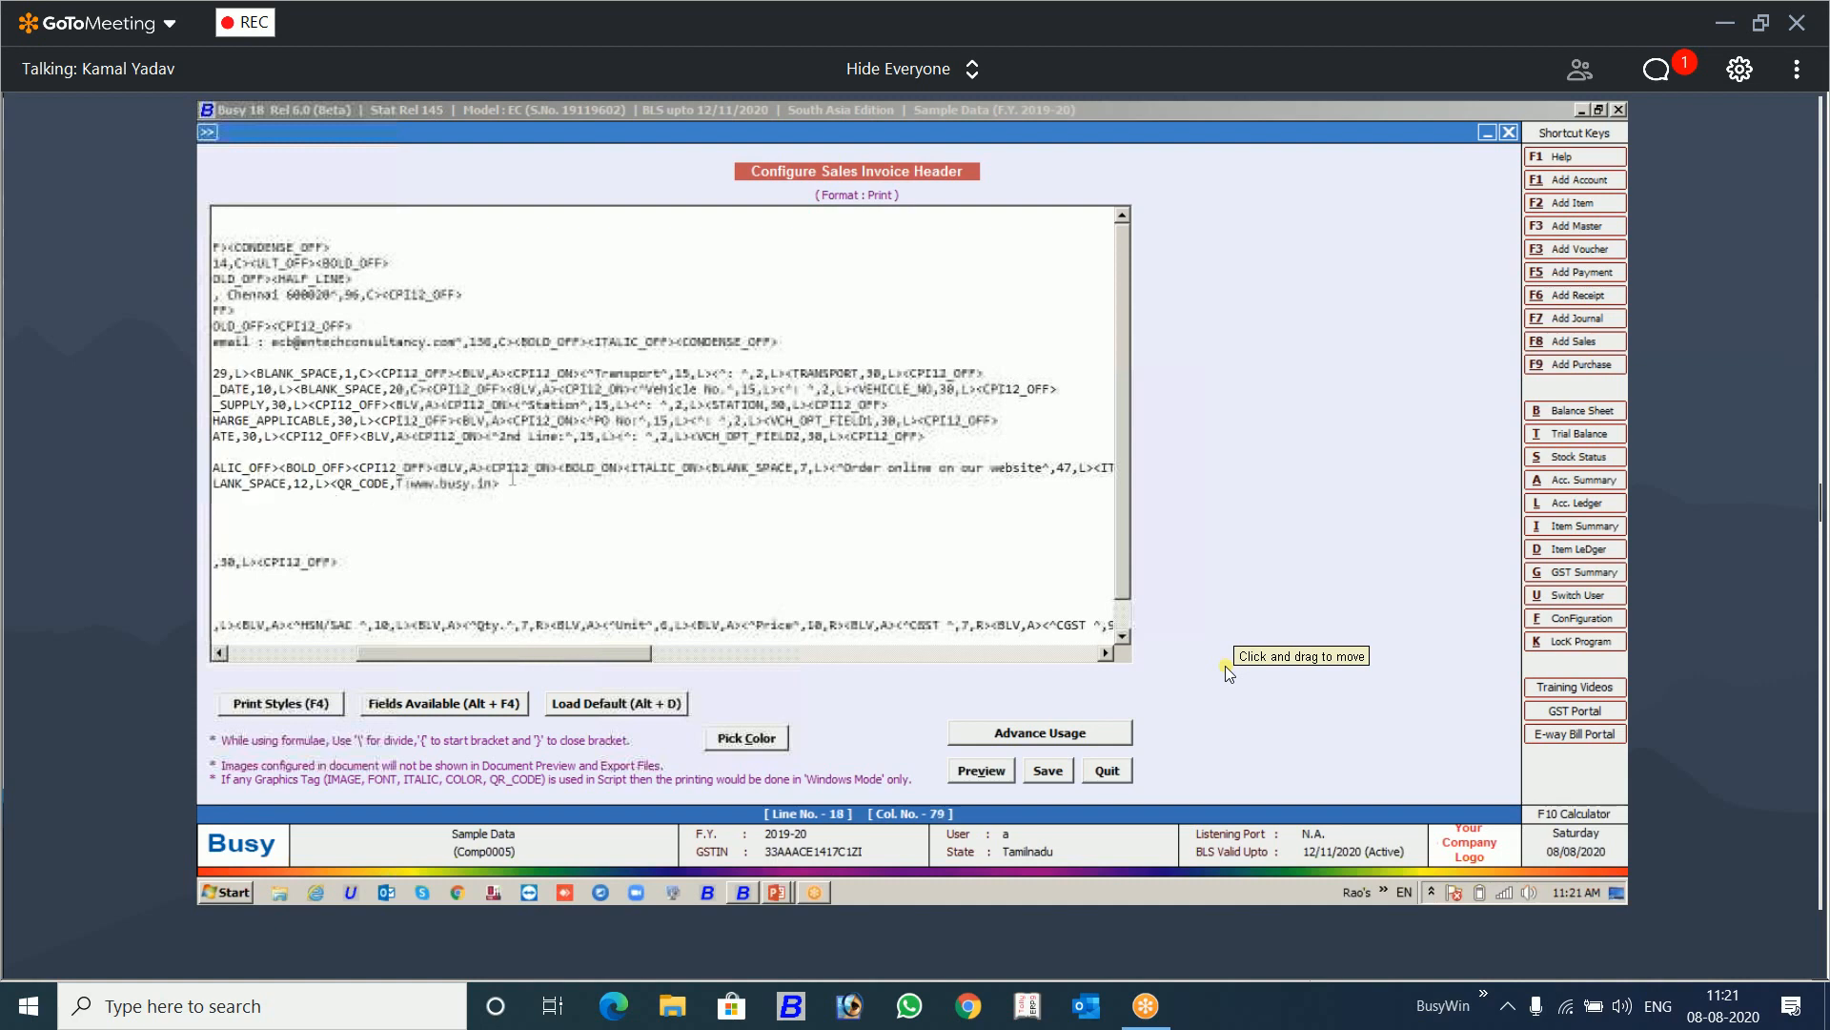
pyautogui.moveTo(507, 484); pyautogui.dragTo(443, 496)
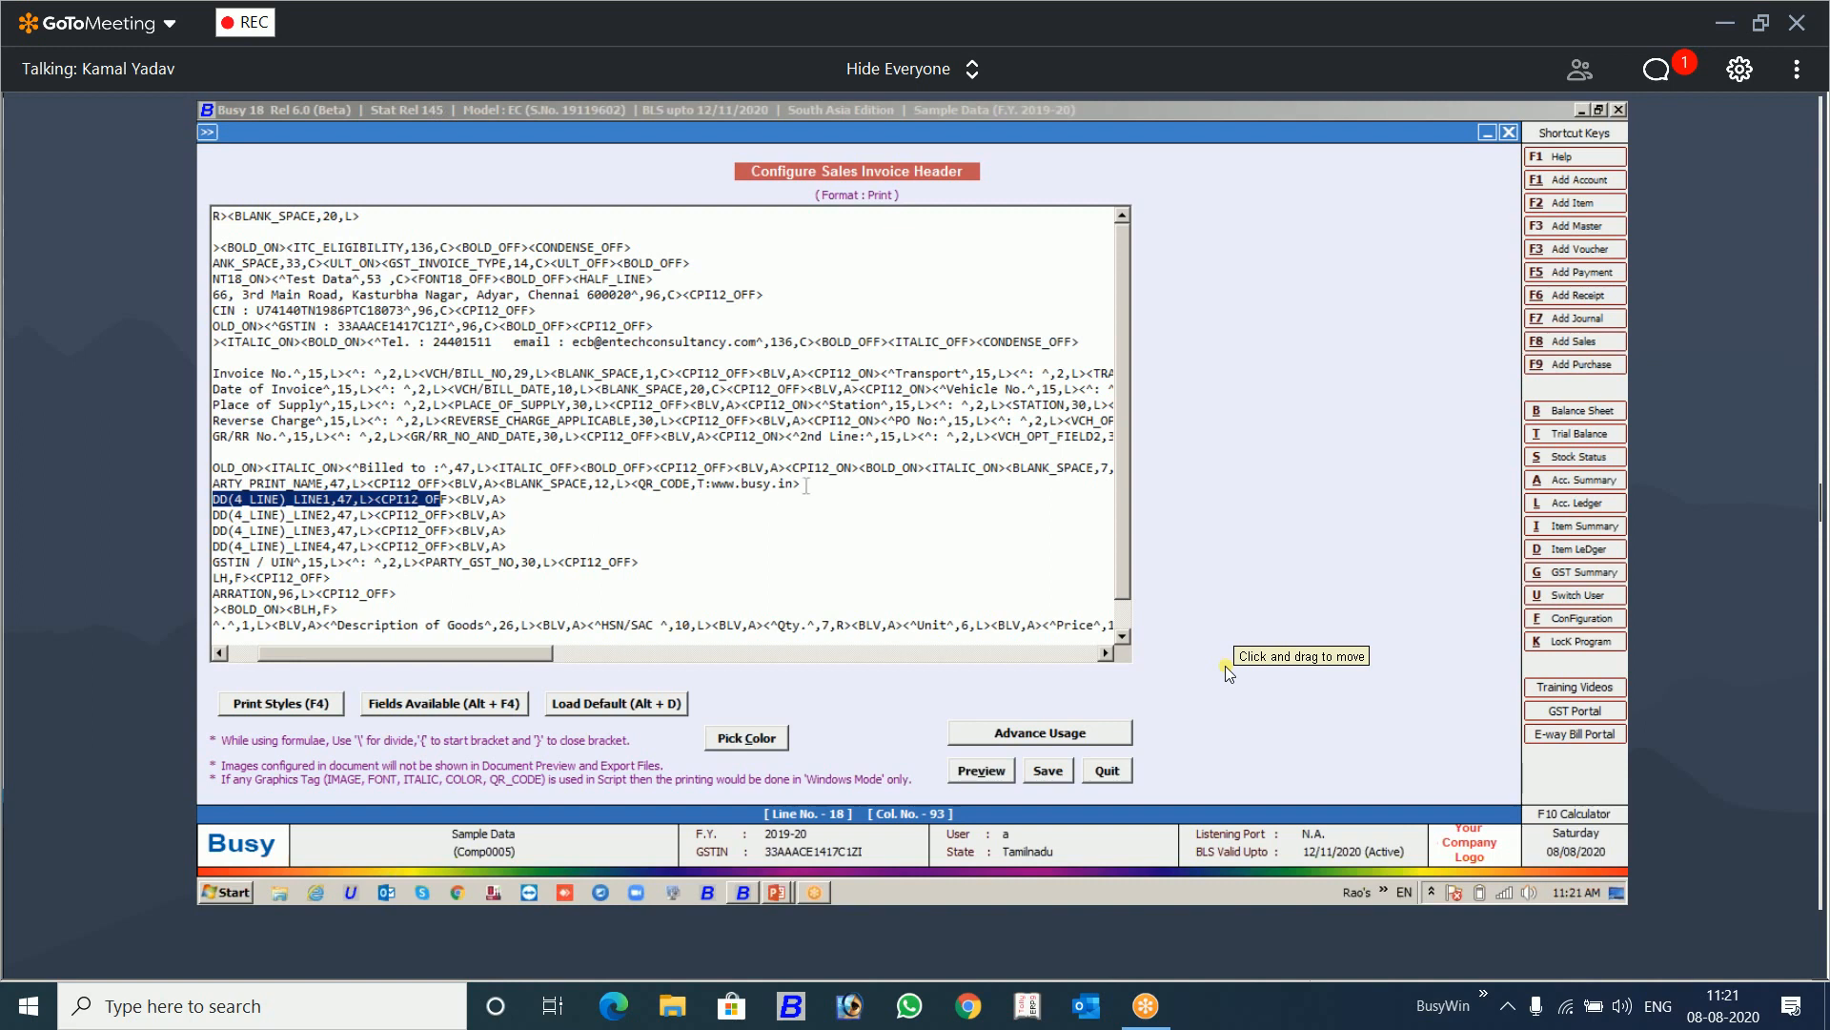
pyautogui.moveTo(806, 486); pyautogui.dragTo(645, 488)
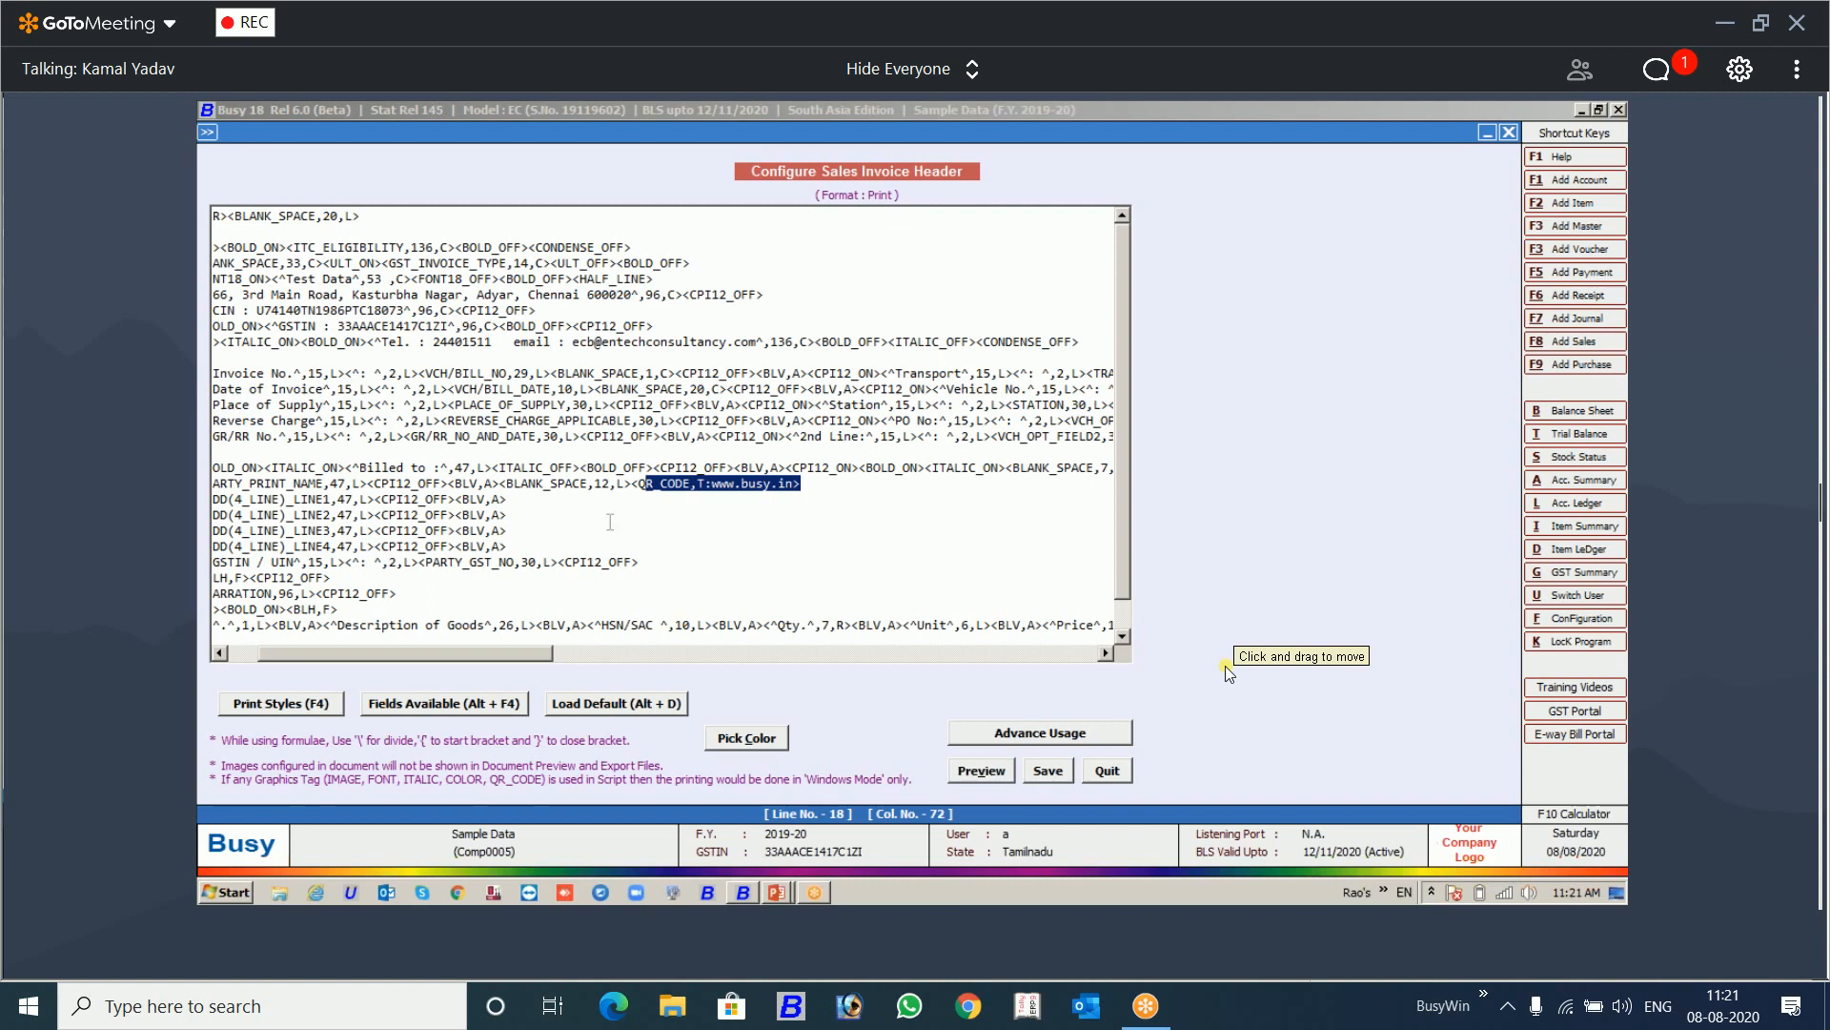
pyautogui.click(520, 497)
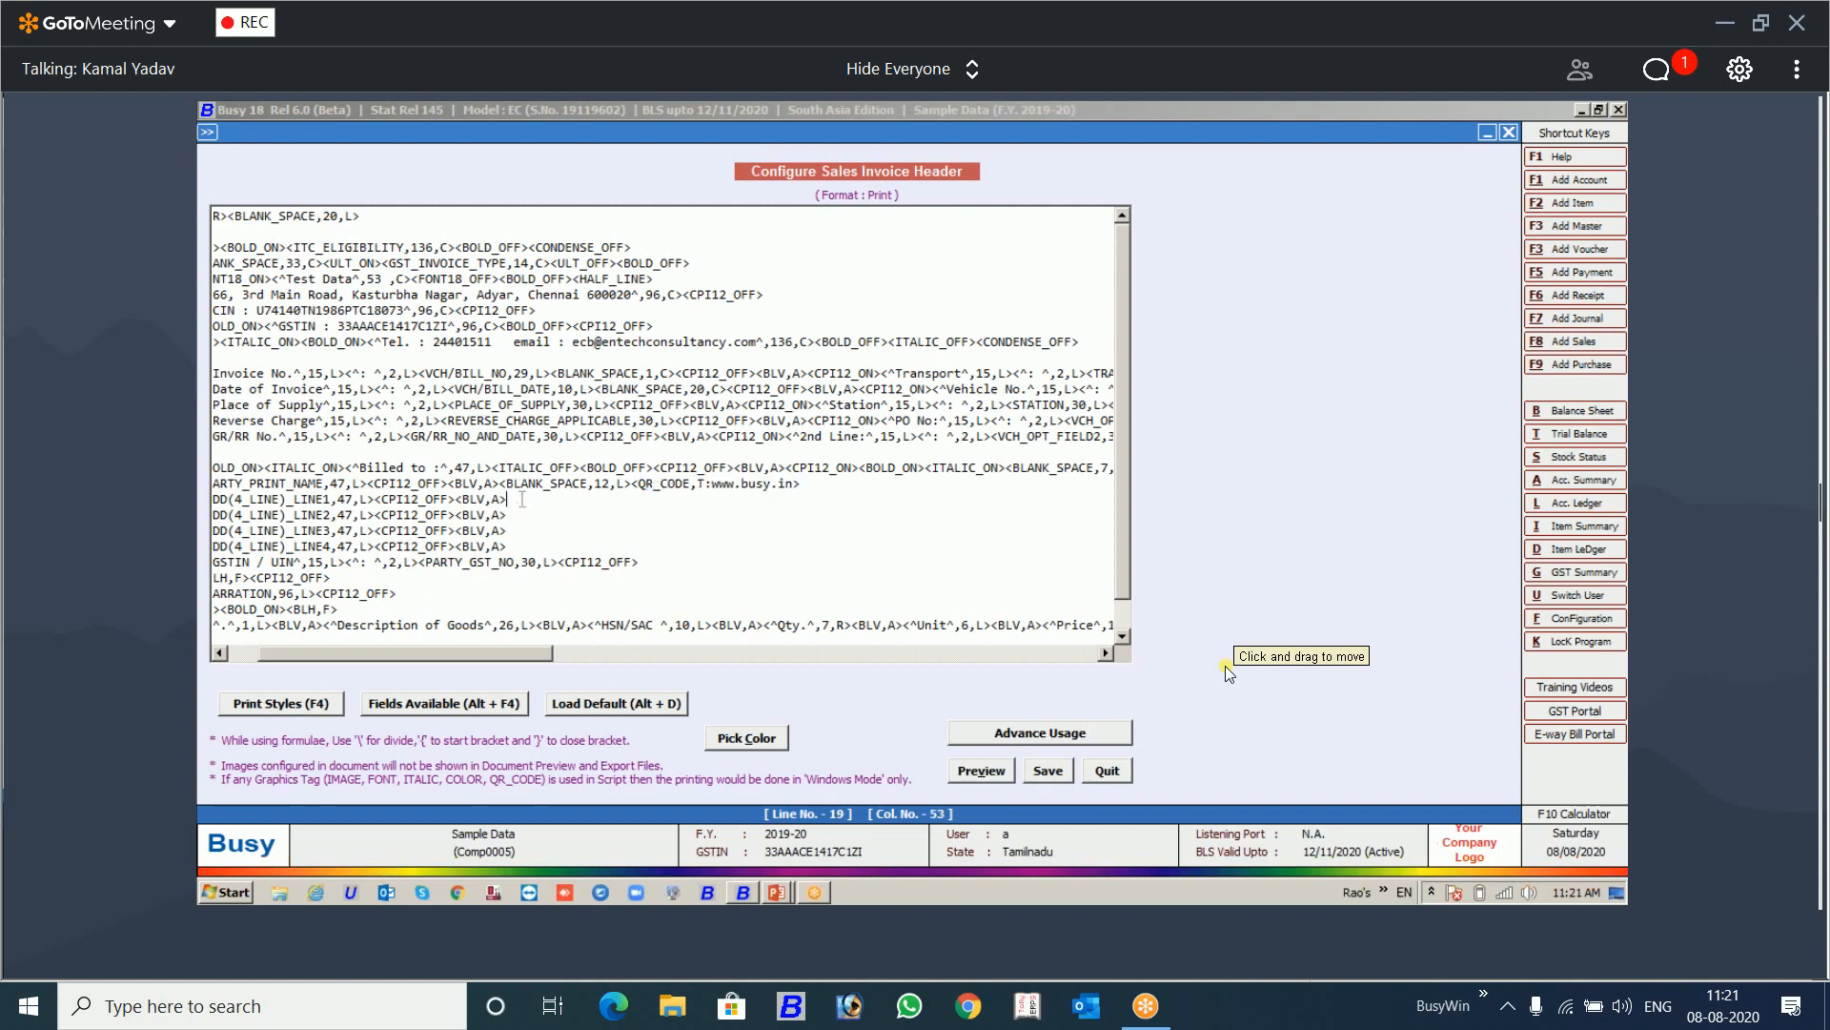
pyautogui.click(634, 485)
pyautogui.click(1043, 772)
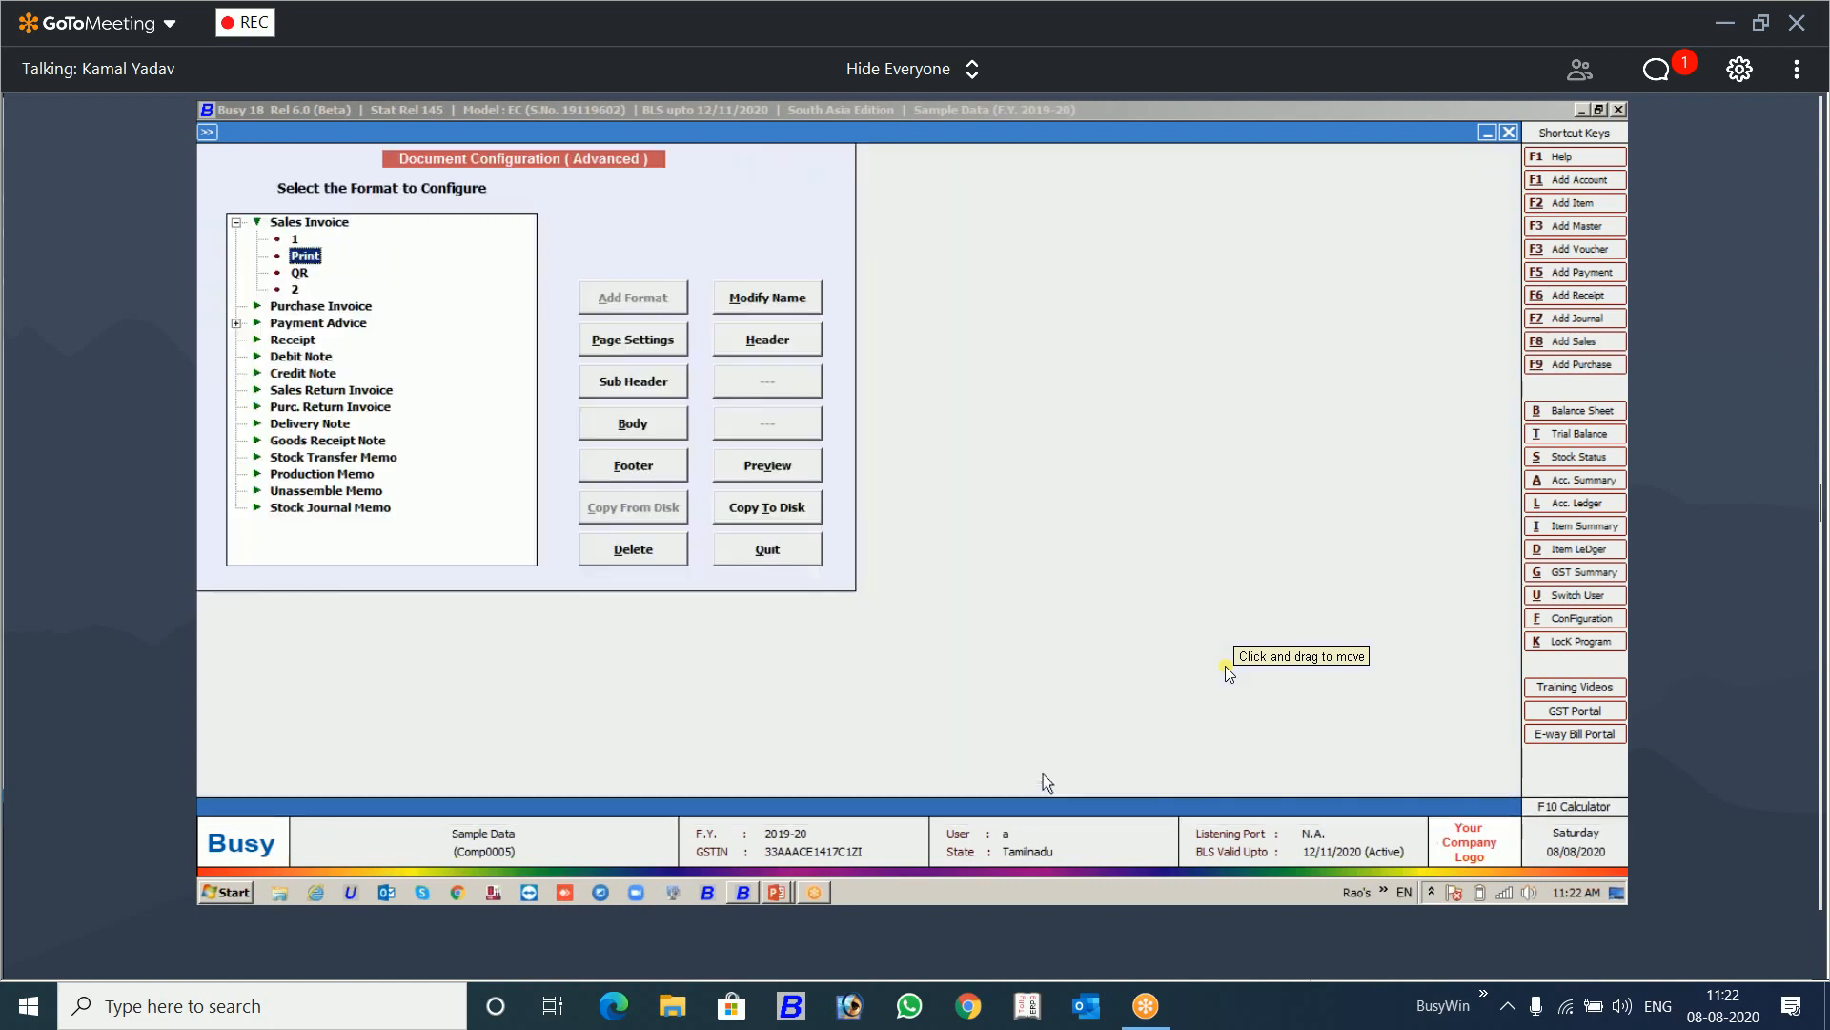
pyautogui.press('Escape')
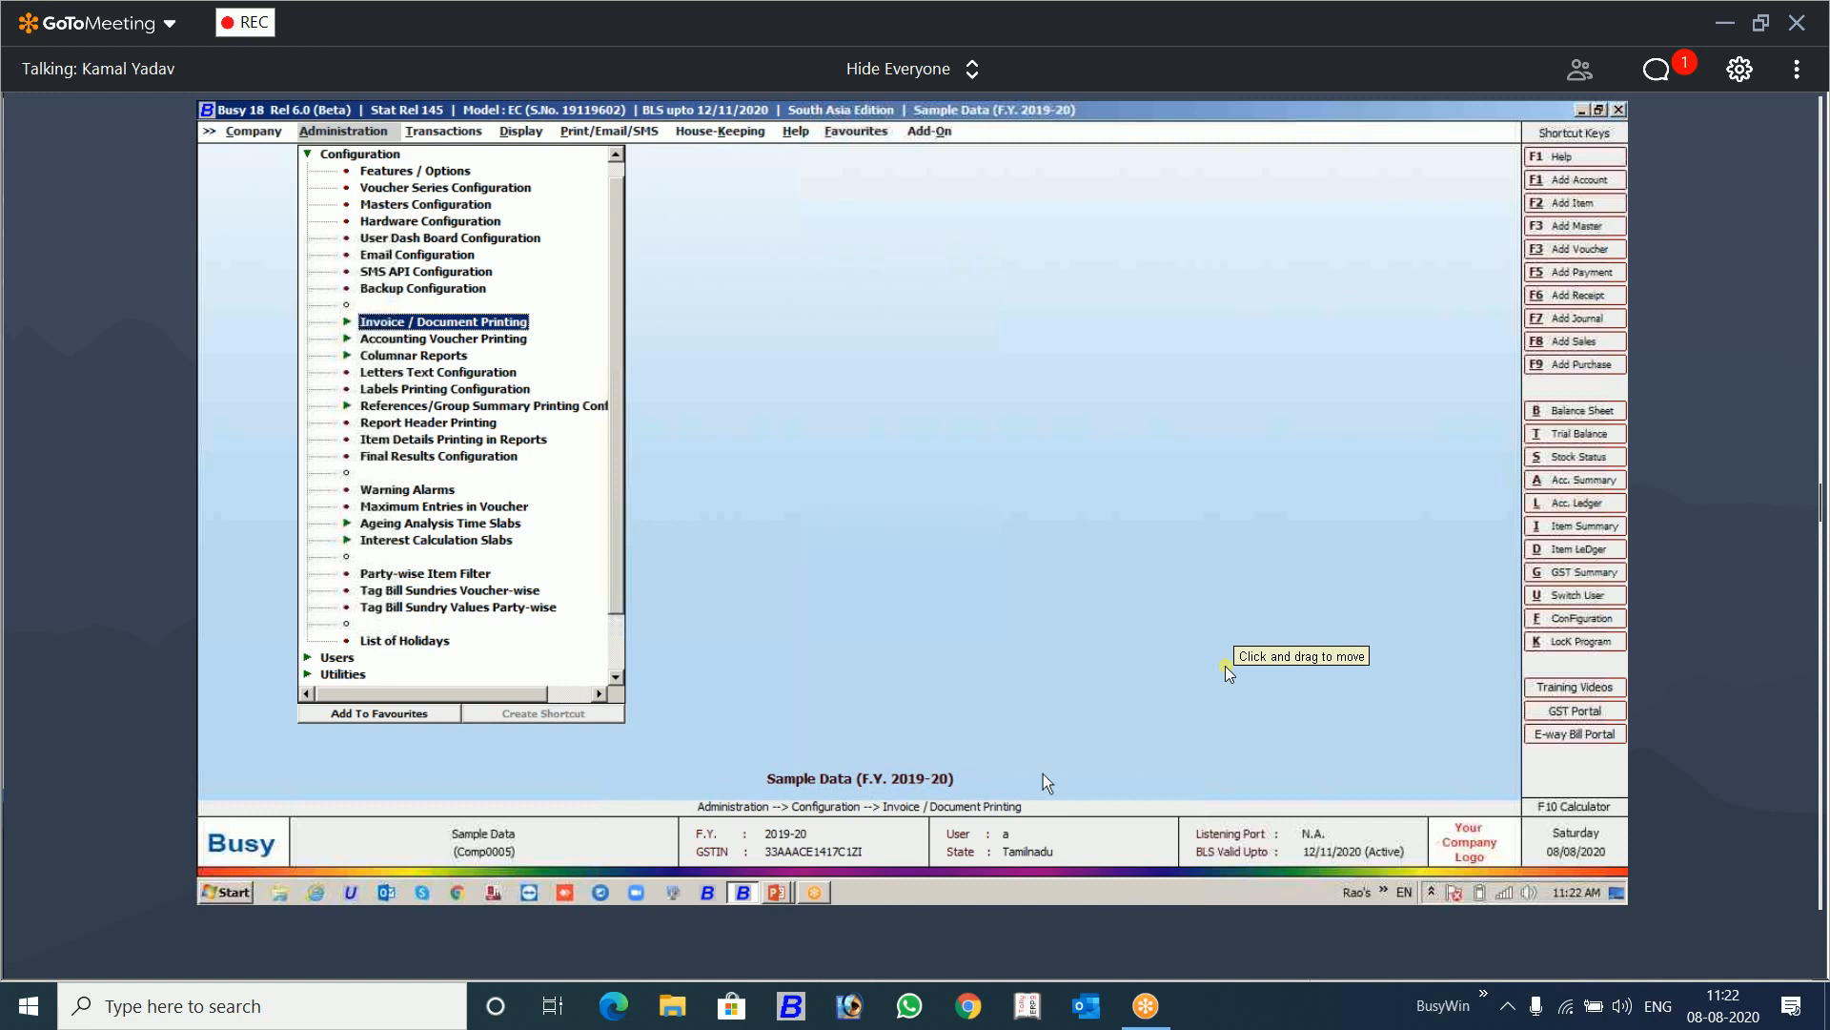
# Step: Open the GST-FA supply outward voucher dated 19/12/2019 for modification
pyautogui.press('Right')
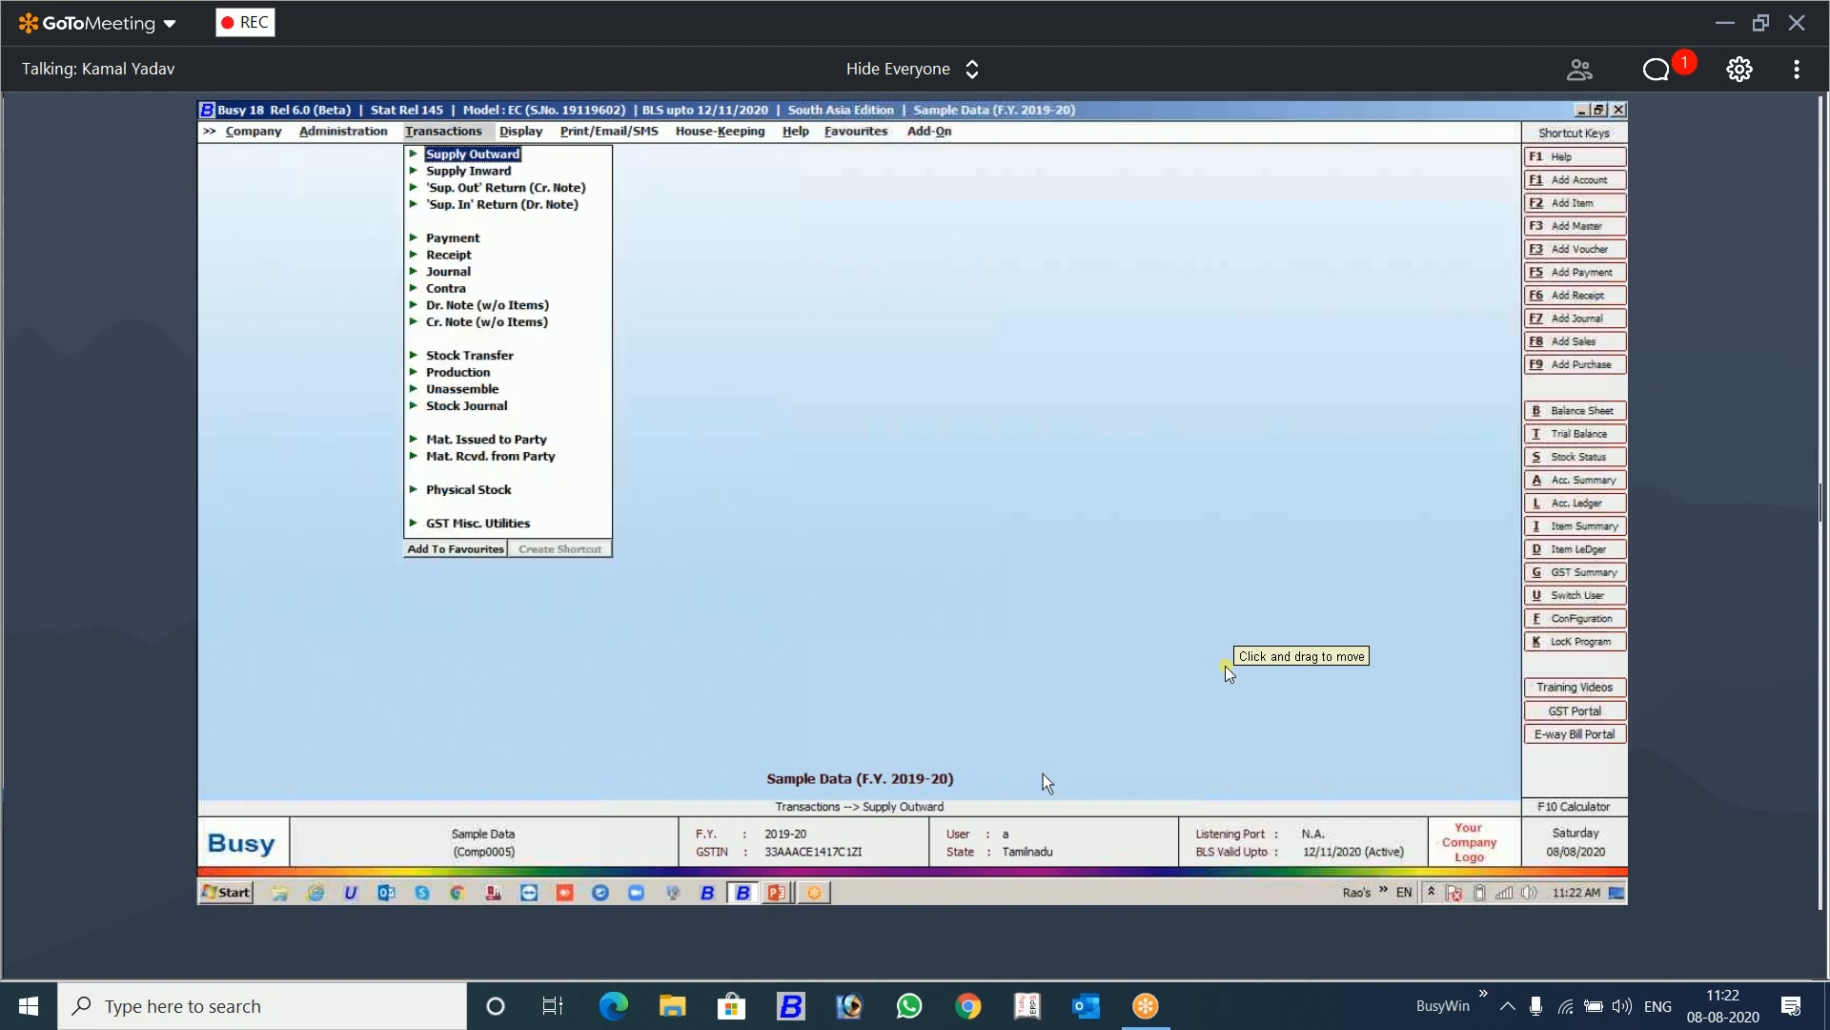
pyautogui.press('Return')
pyautogui.press('Down')
pyautogui.press('Return')
pyautogui.press('Return')
pyautogui.press('Return')
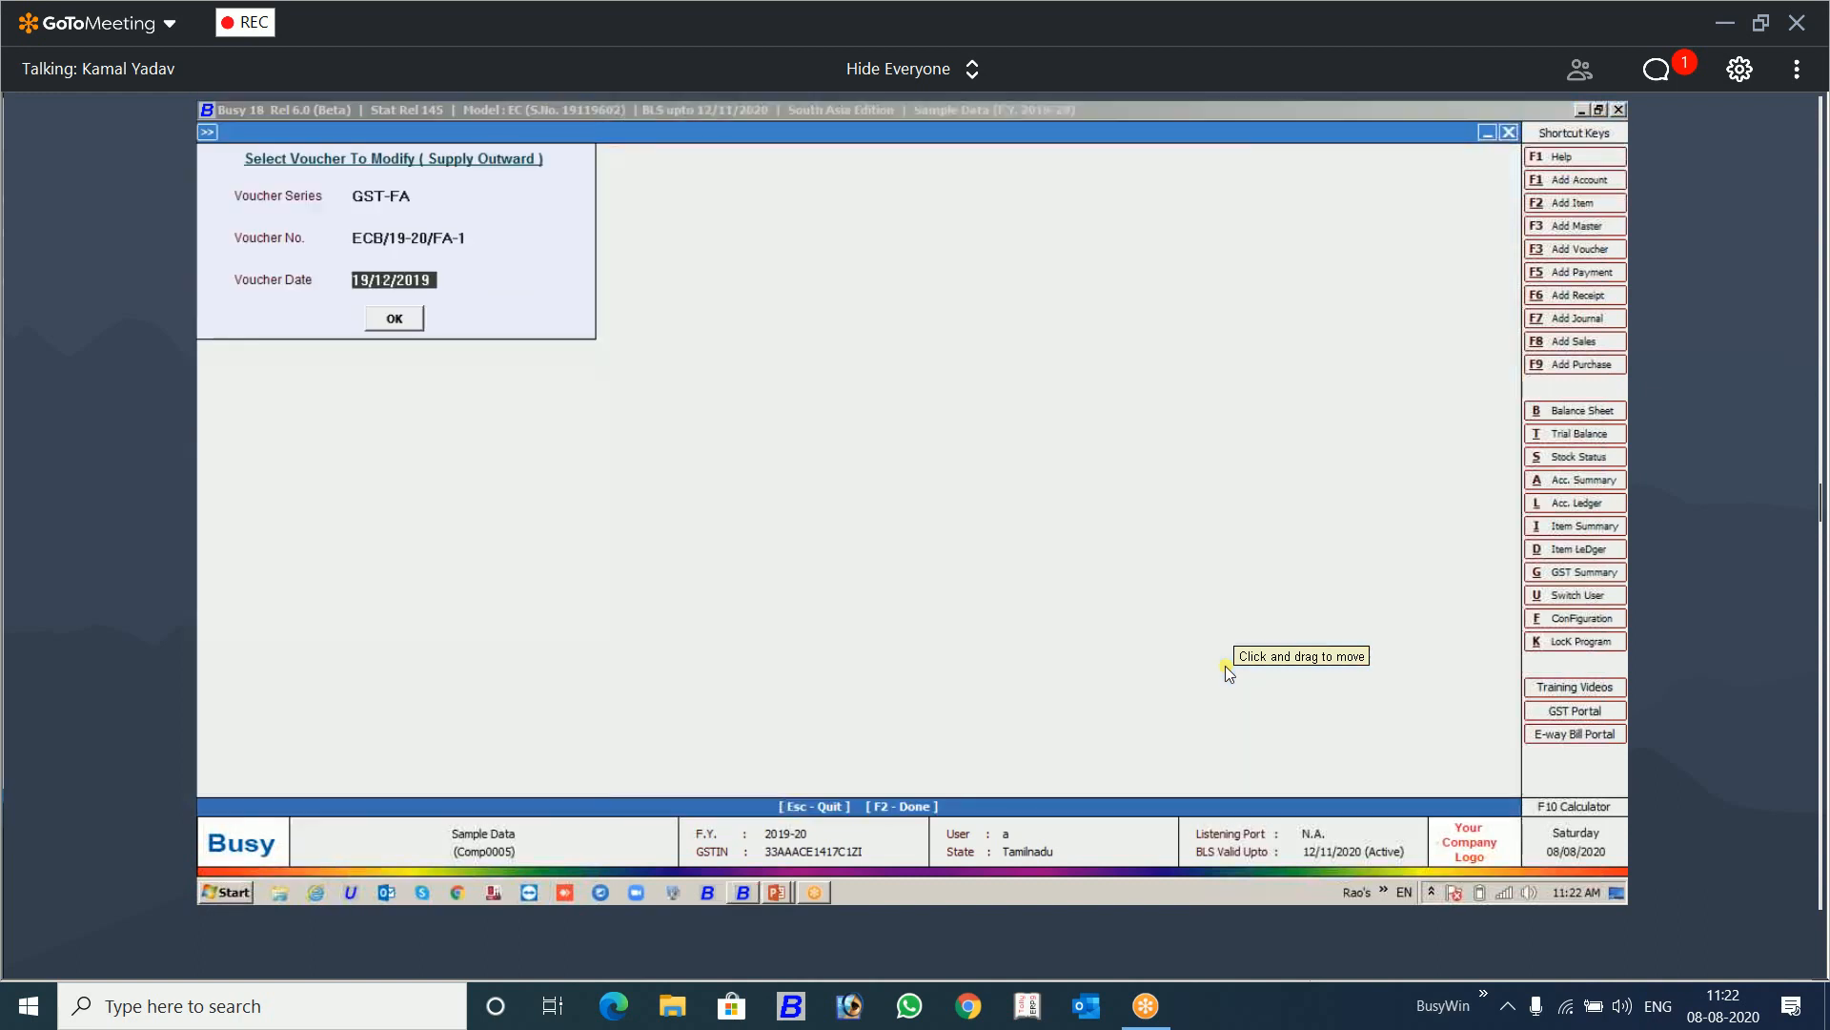
pyautogui.press('Return')
pyautogui.press('Return')
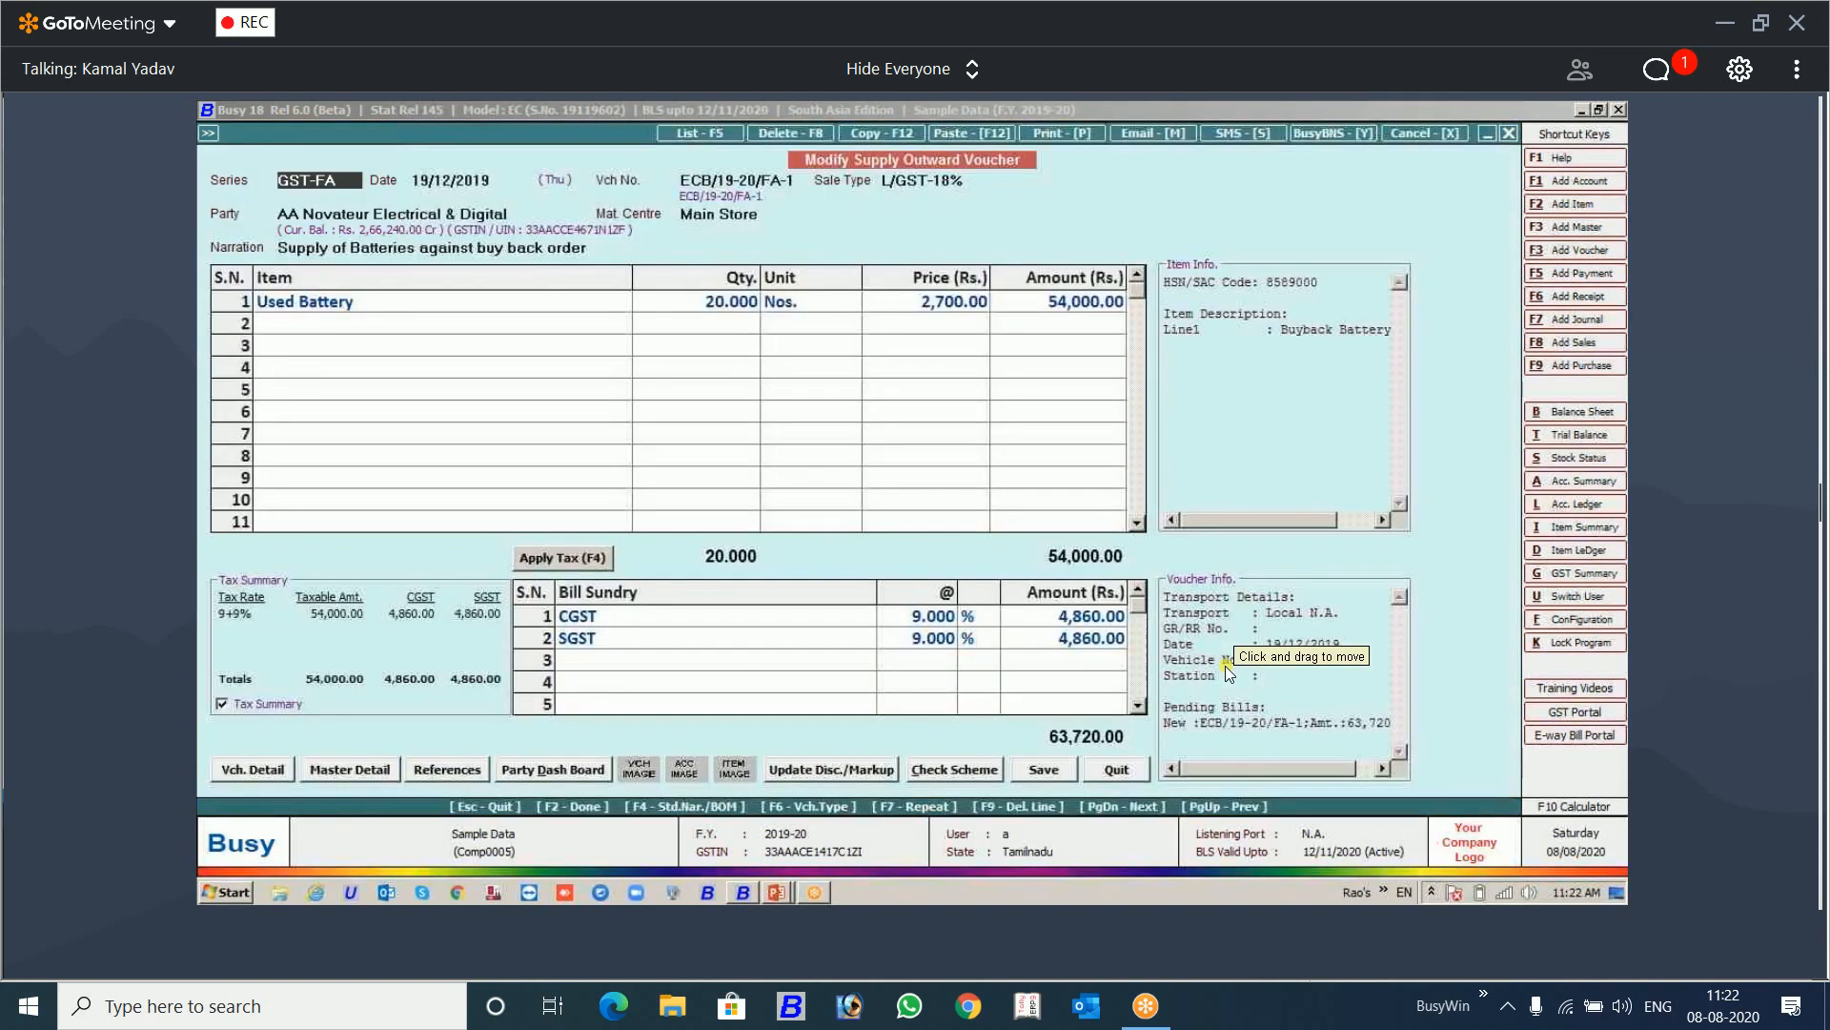
# Step: Start printing the voucher as a Sales Invoice and choose Print as the invoice format
pyautogui.hotkey('alt', 'p')
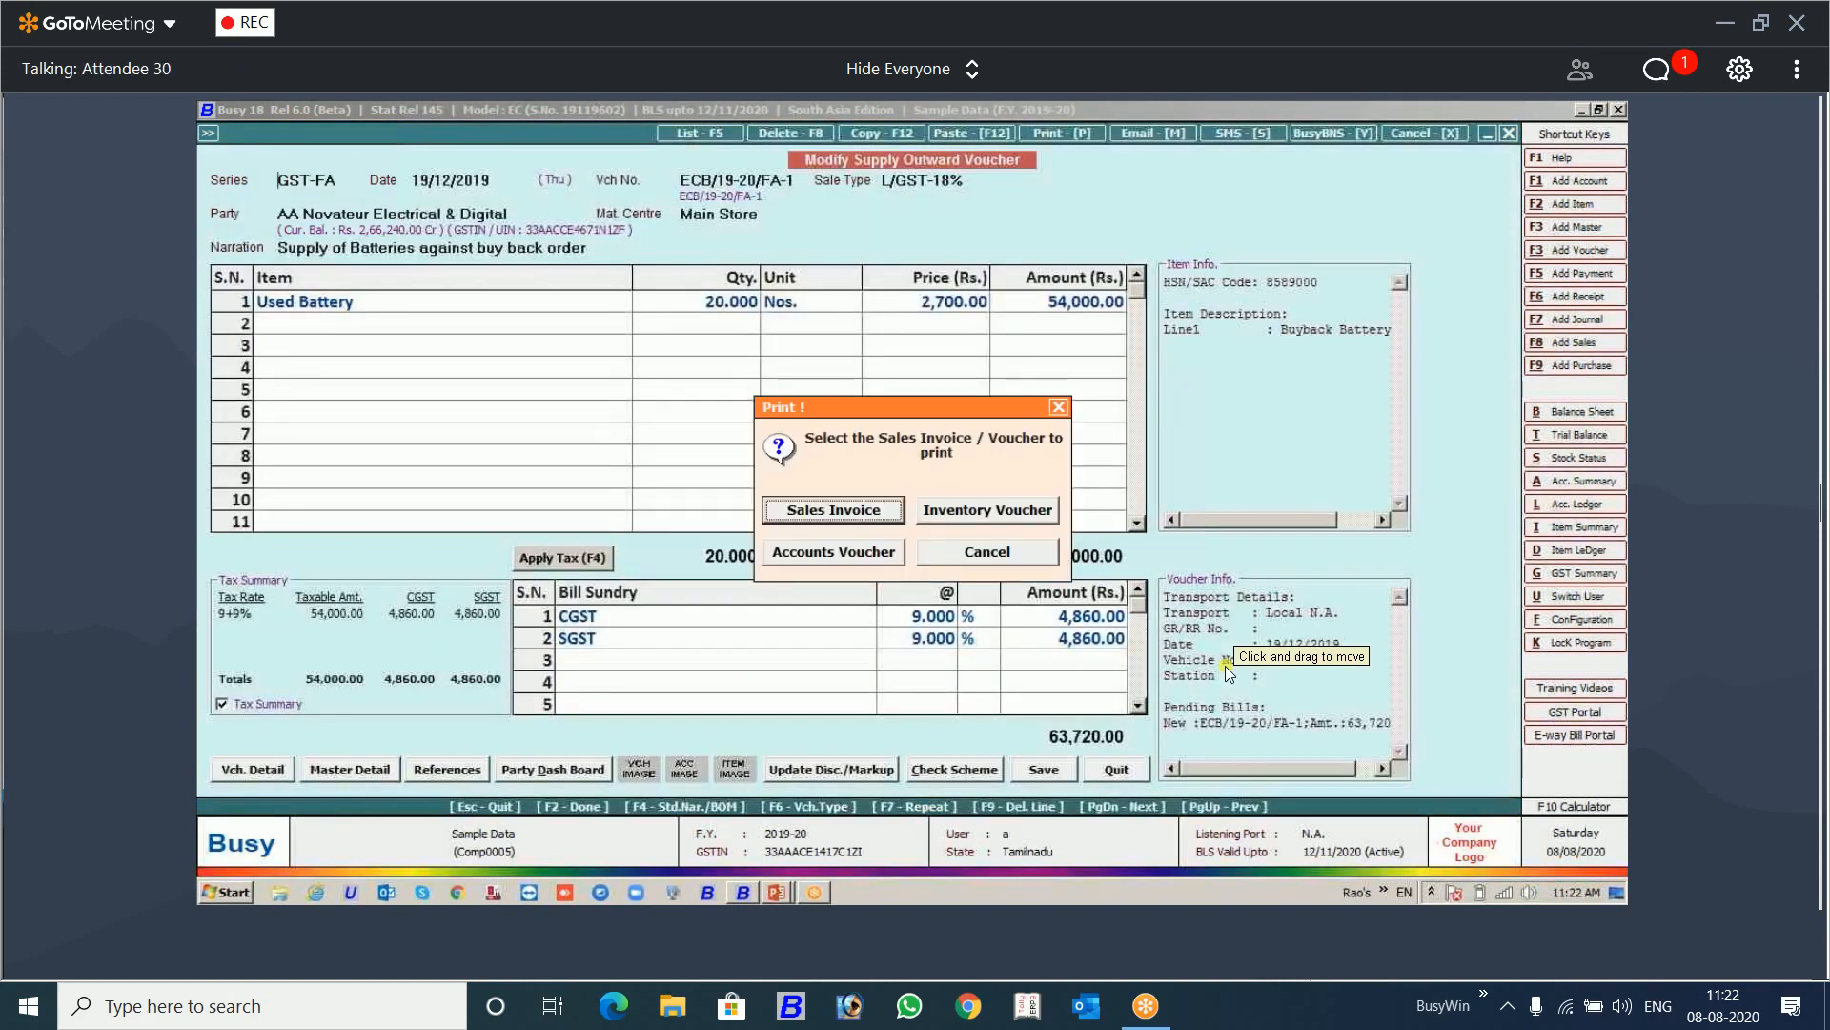
pyautogui.press('Return')
pyautogui.press('Down')
pyautogui.press('Down')
pyautogui.press('Down')
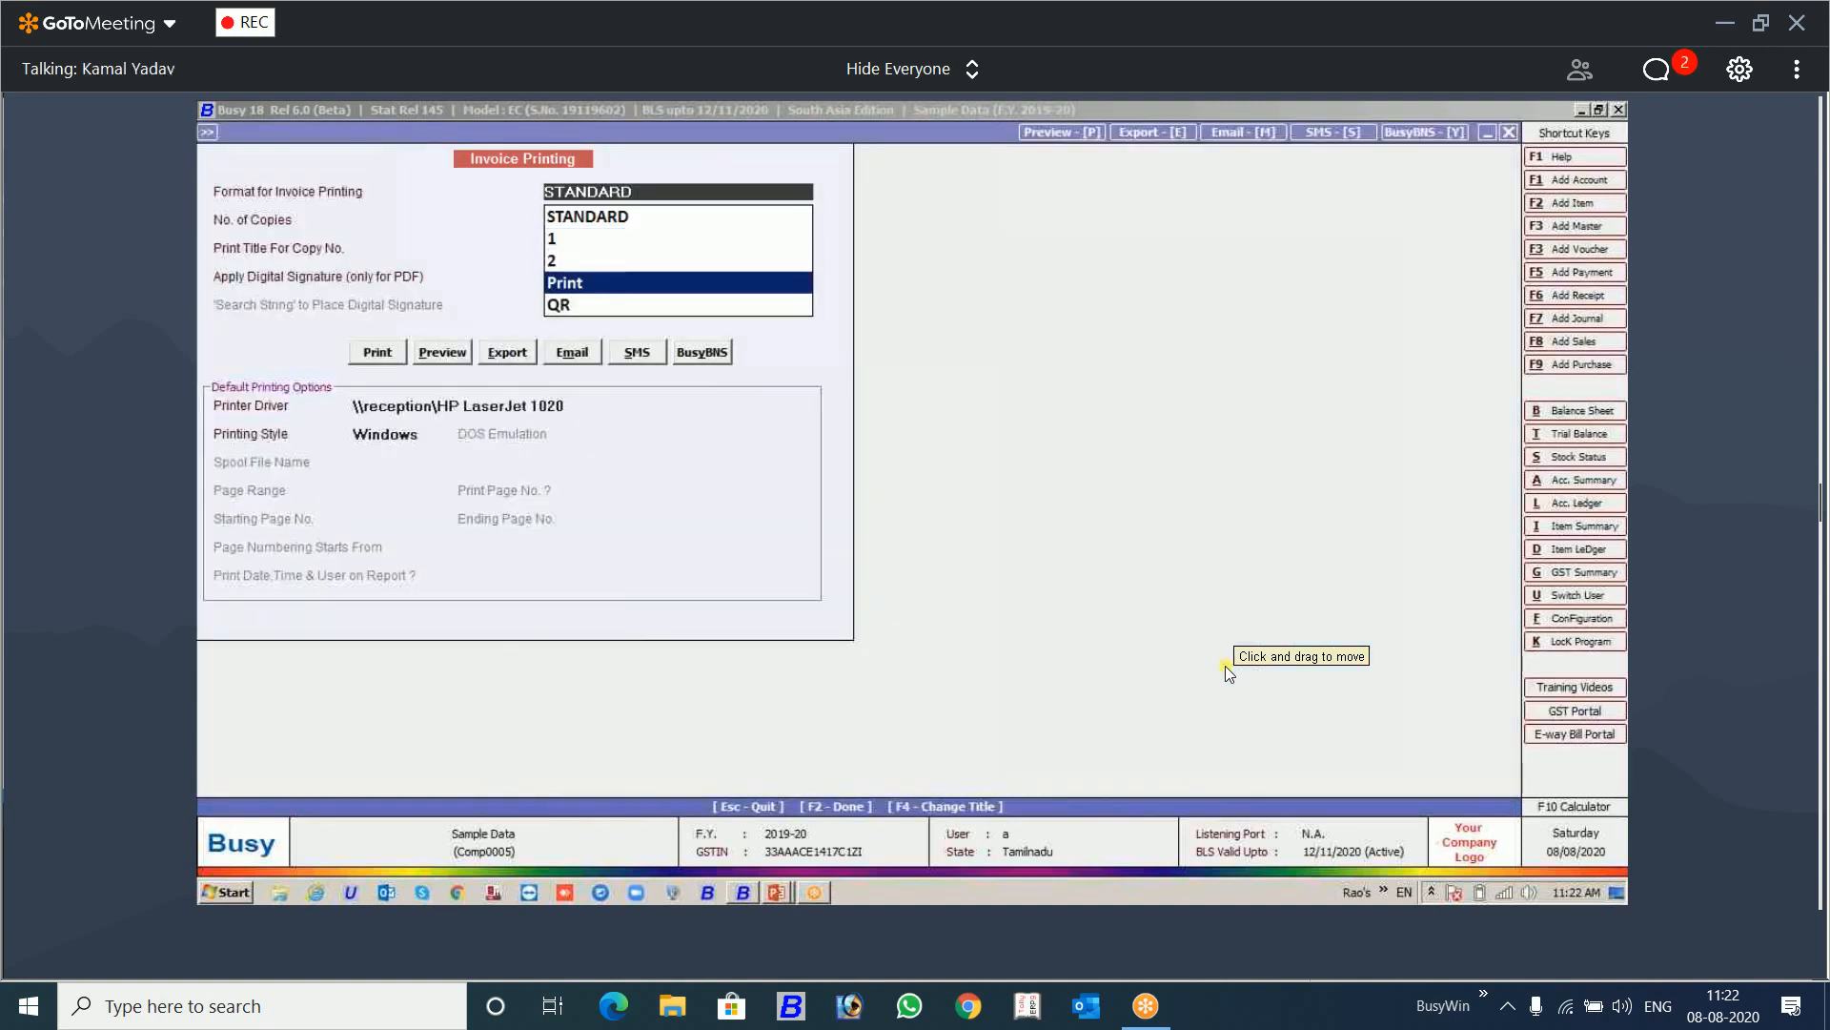
pyautogui.press('Down')
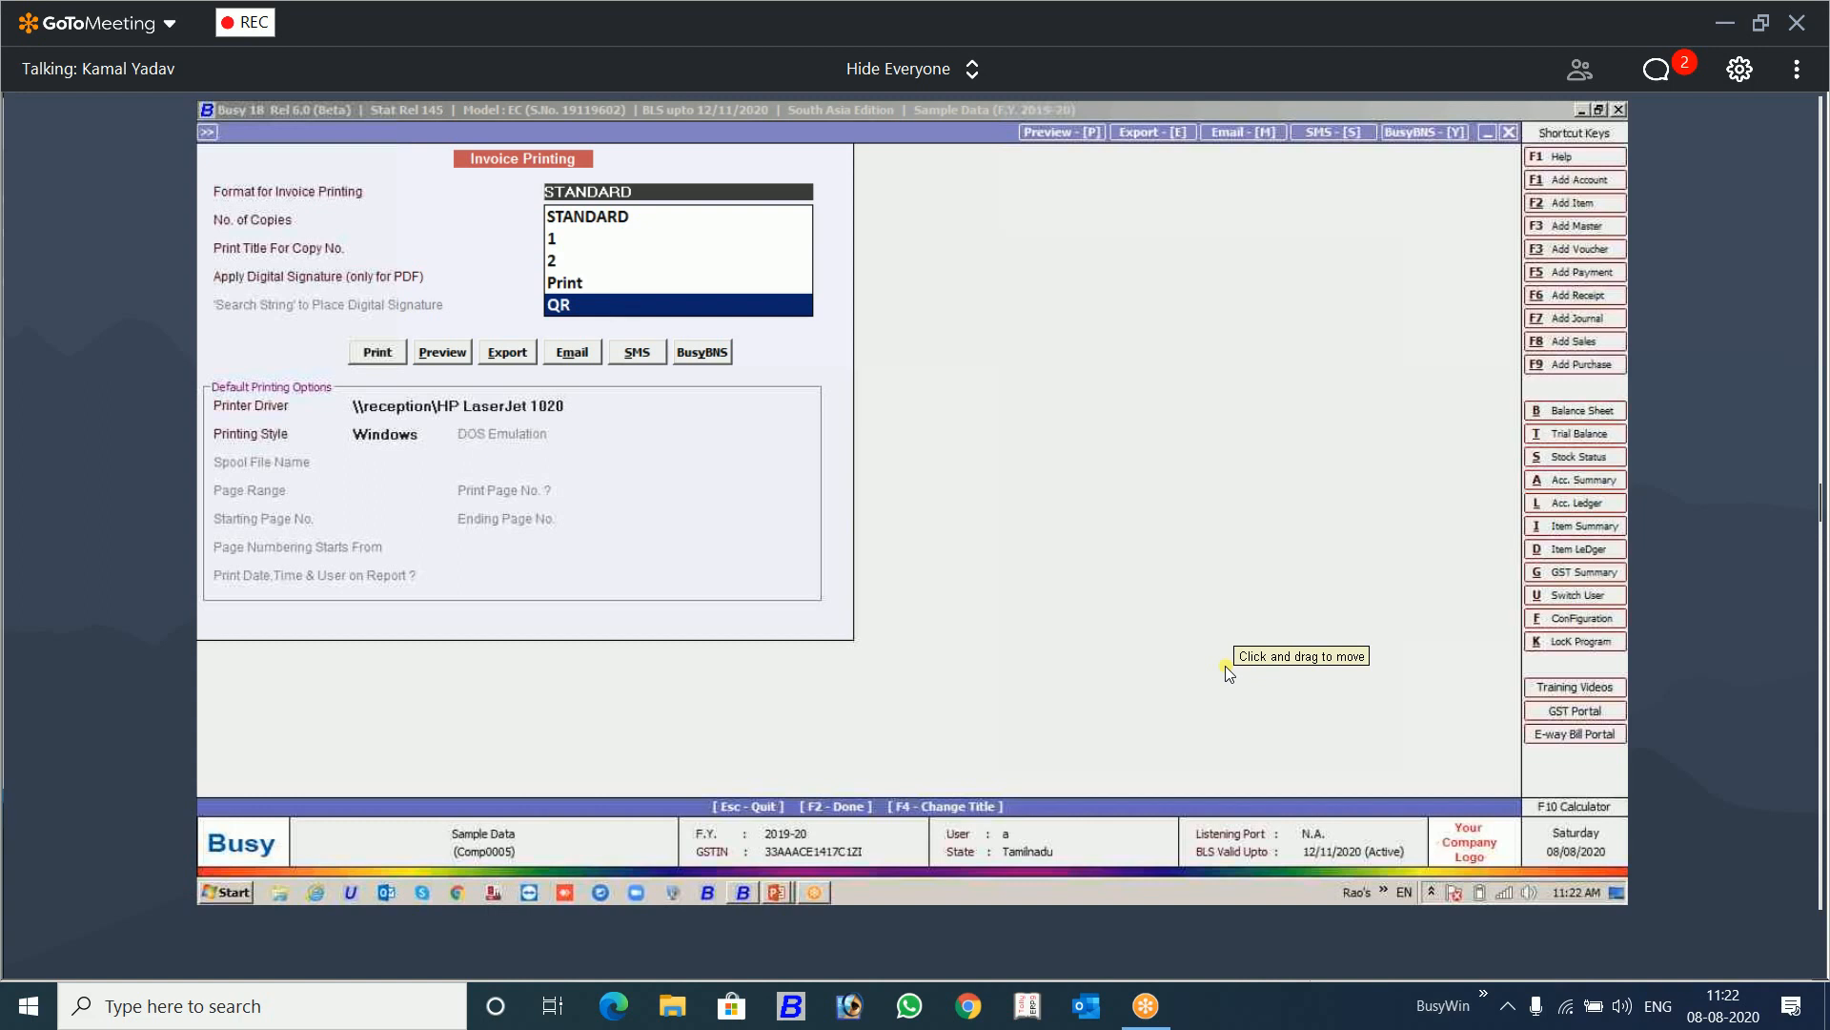
pyautogui.press('Up')
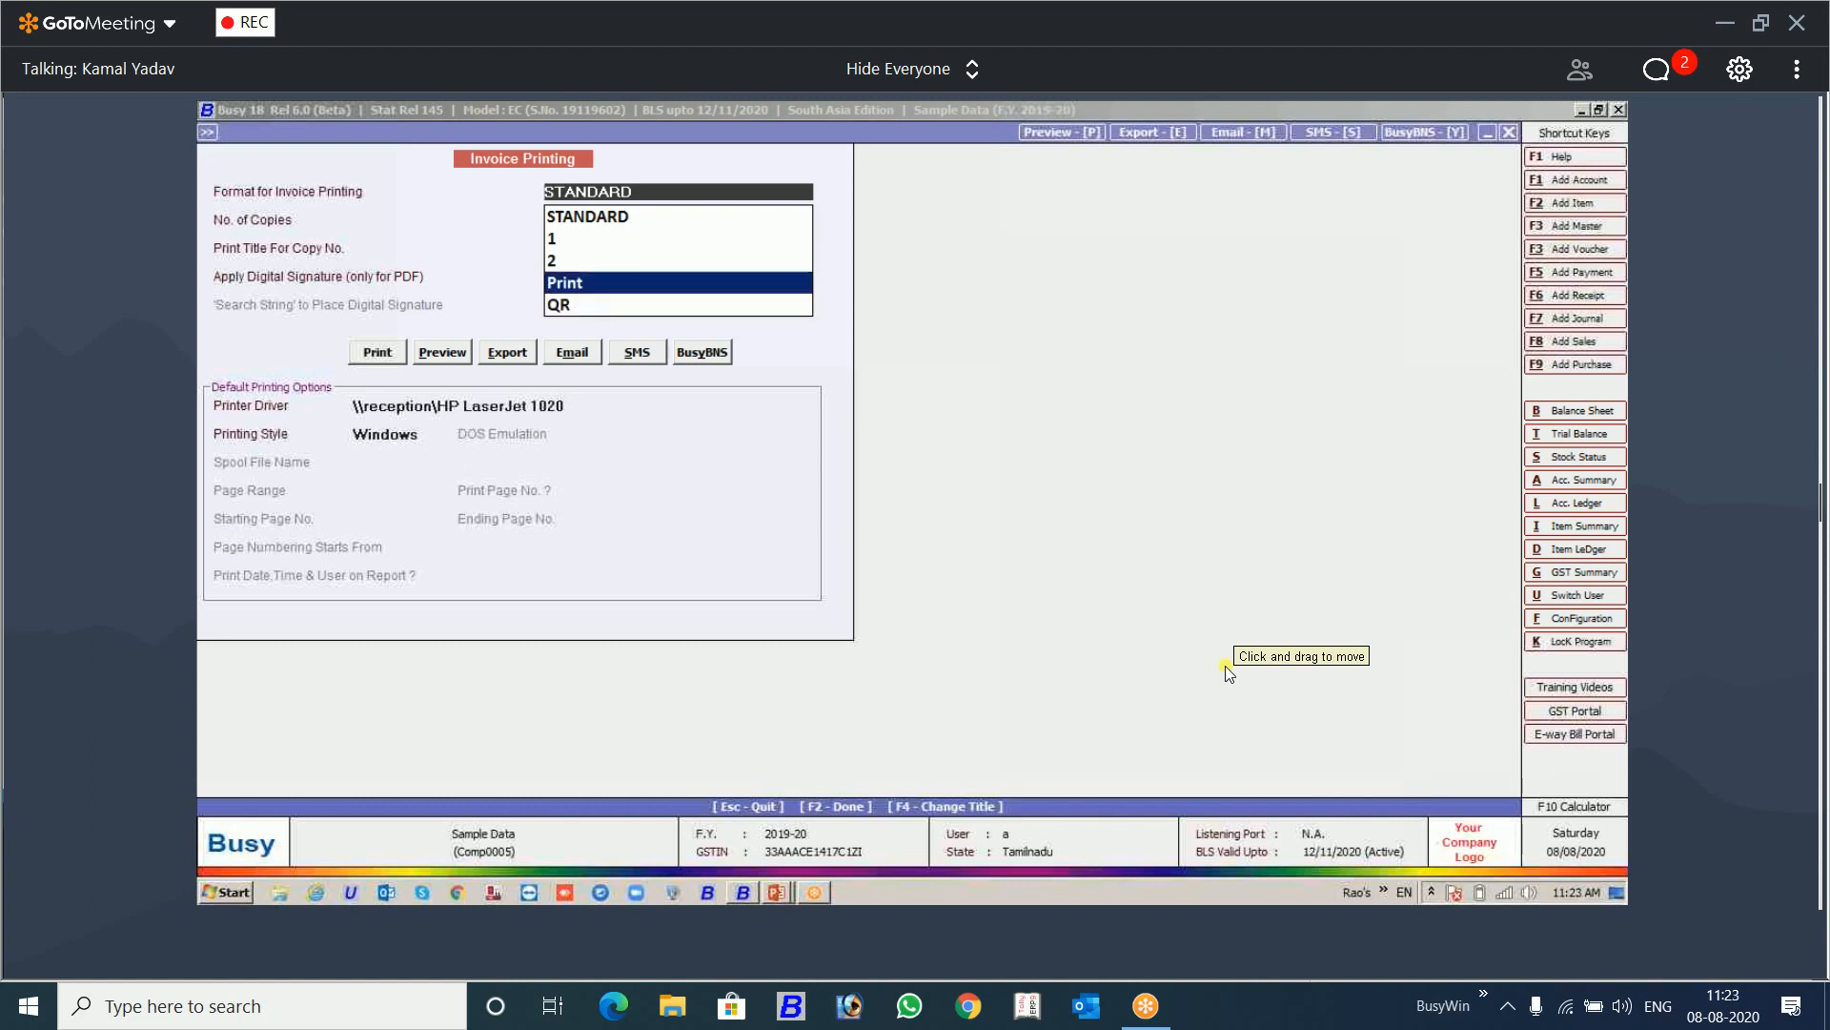
pyautogui.press('Return')
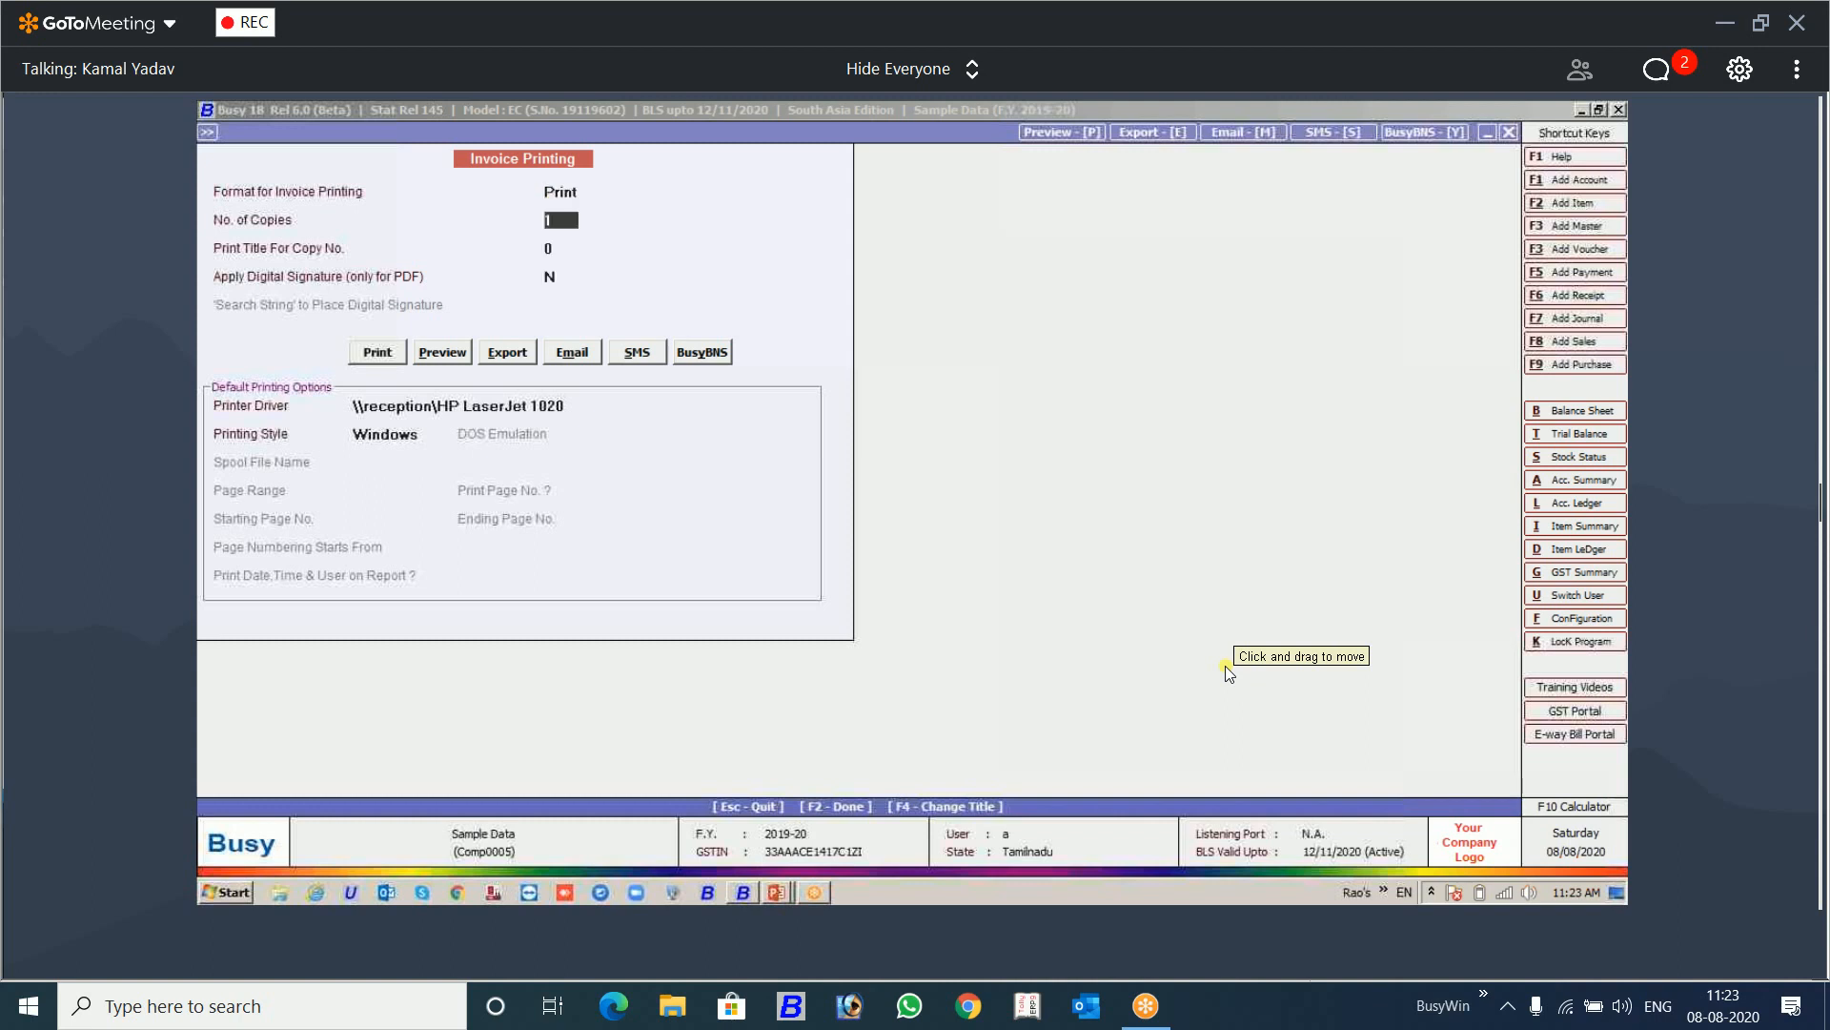
# Step: Export the invoice as a PDF to the Desktop, overwriting the existing file, and open the exported file
pyautogui.click(527, 355)
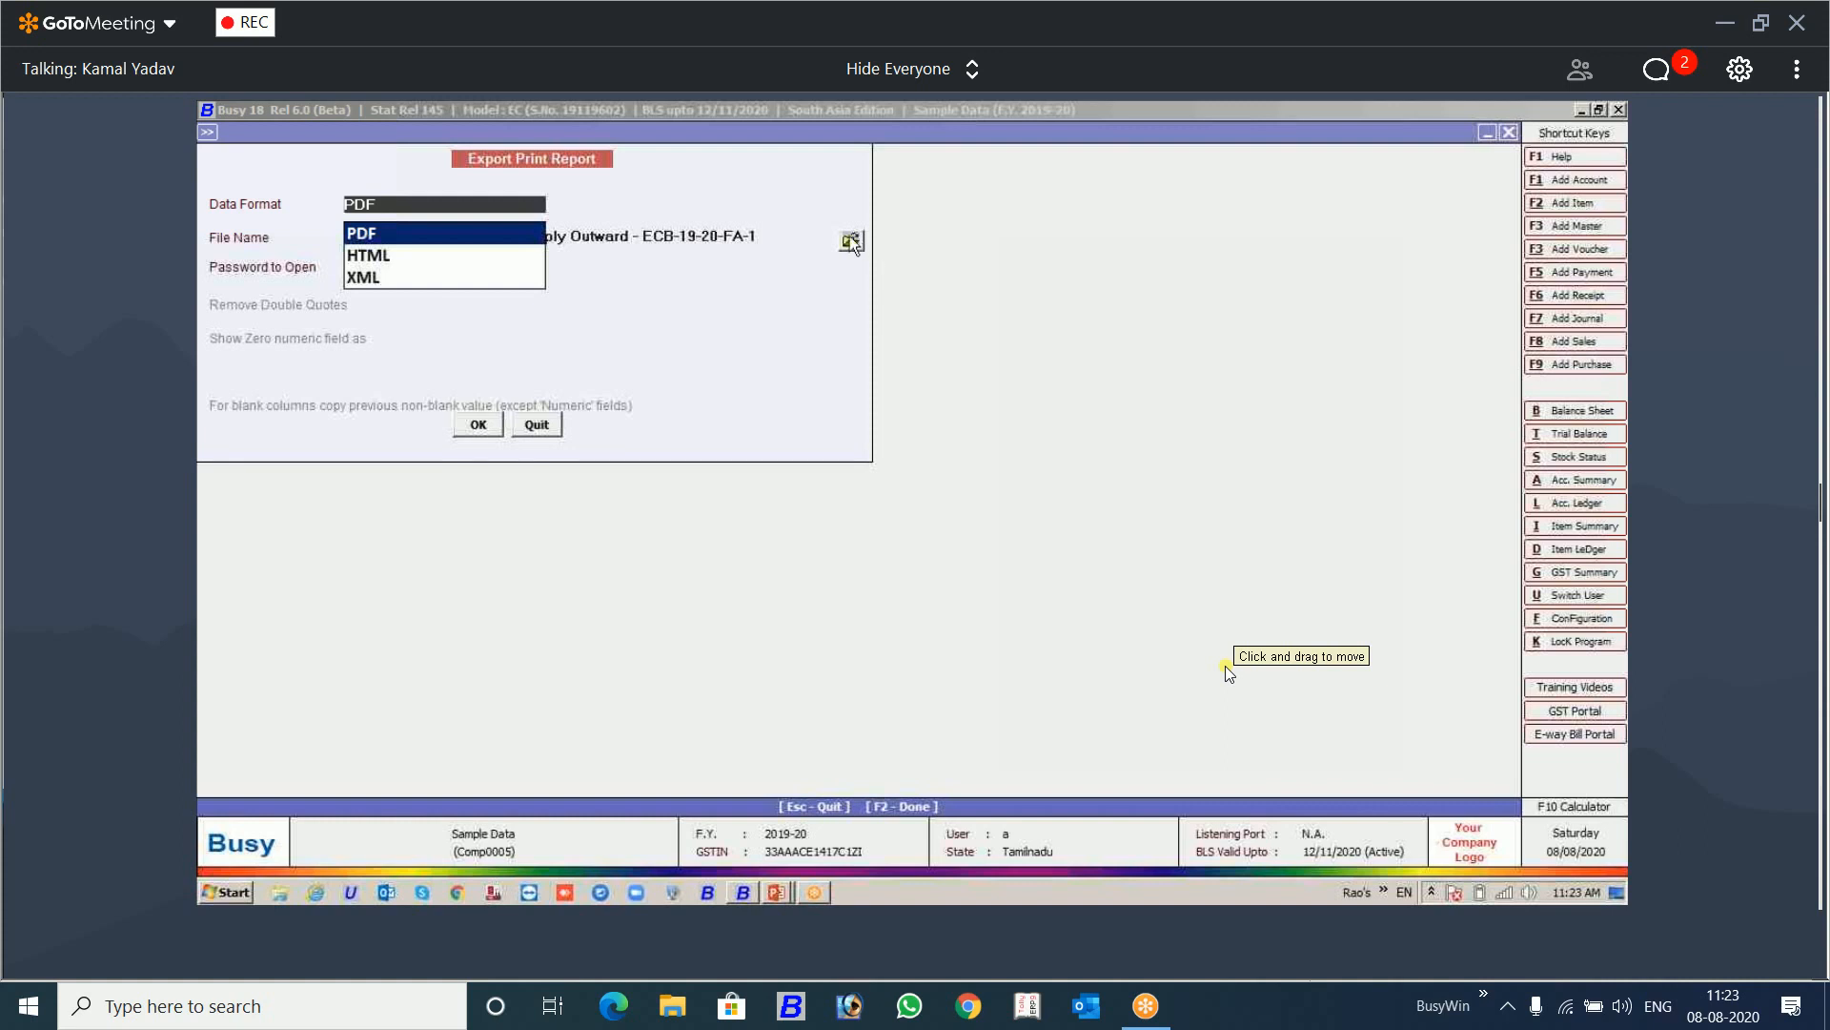
pyautogui.press('Return')
pyautogui.click(851, 240)
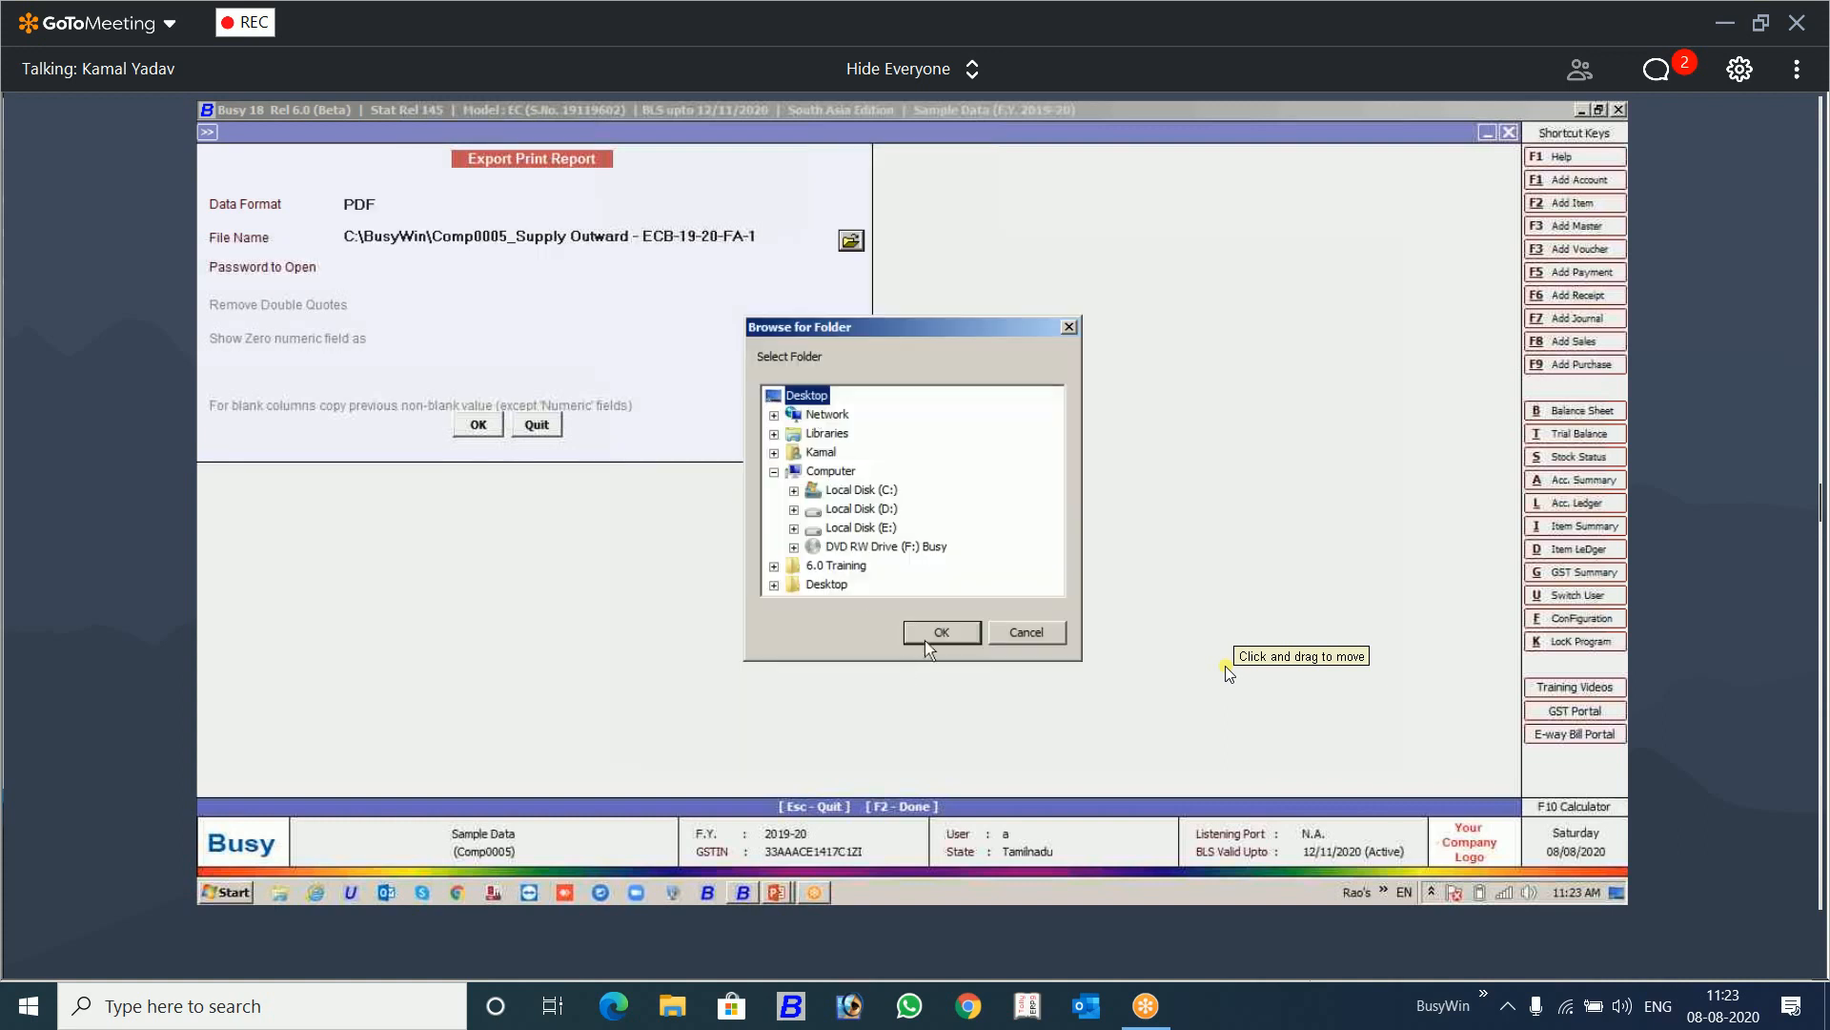
pyautogui.click(929, 632)
pyautogui.click(479, 425)
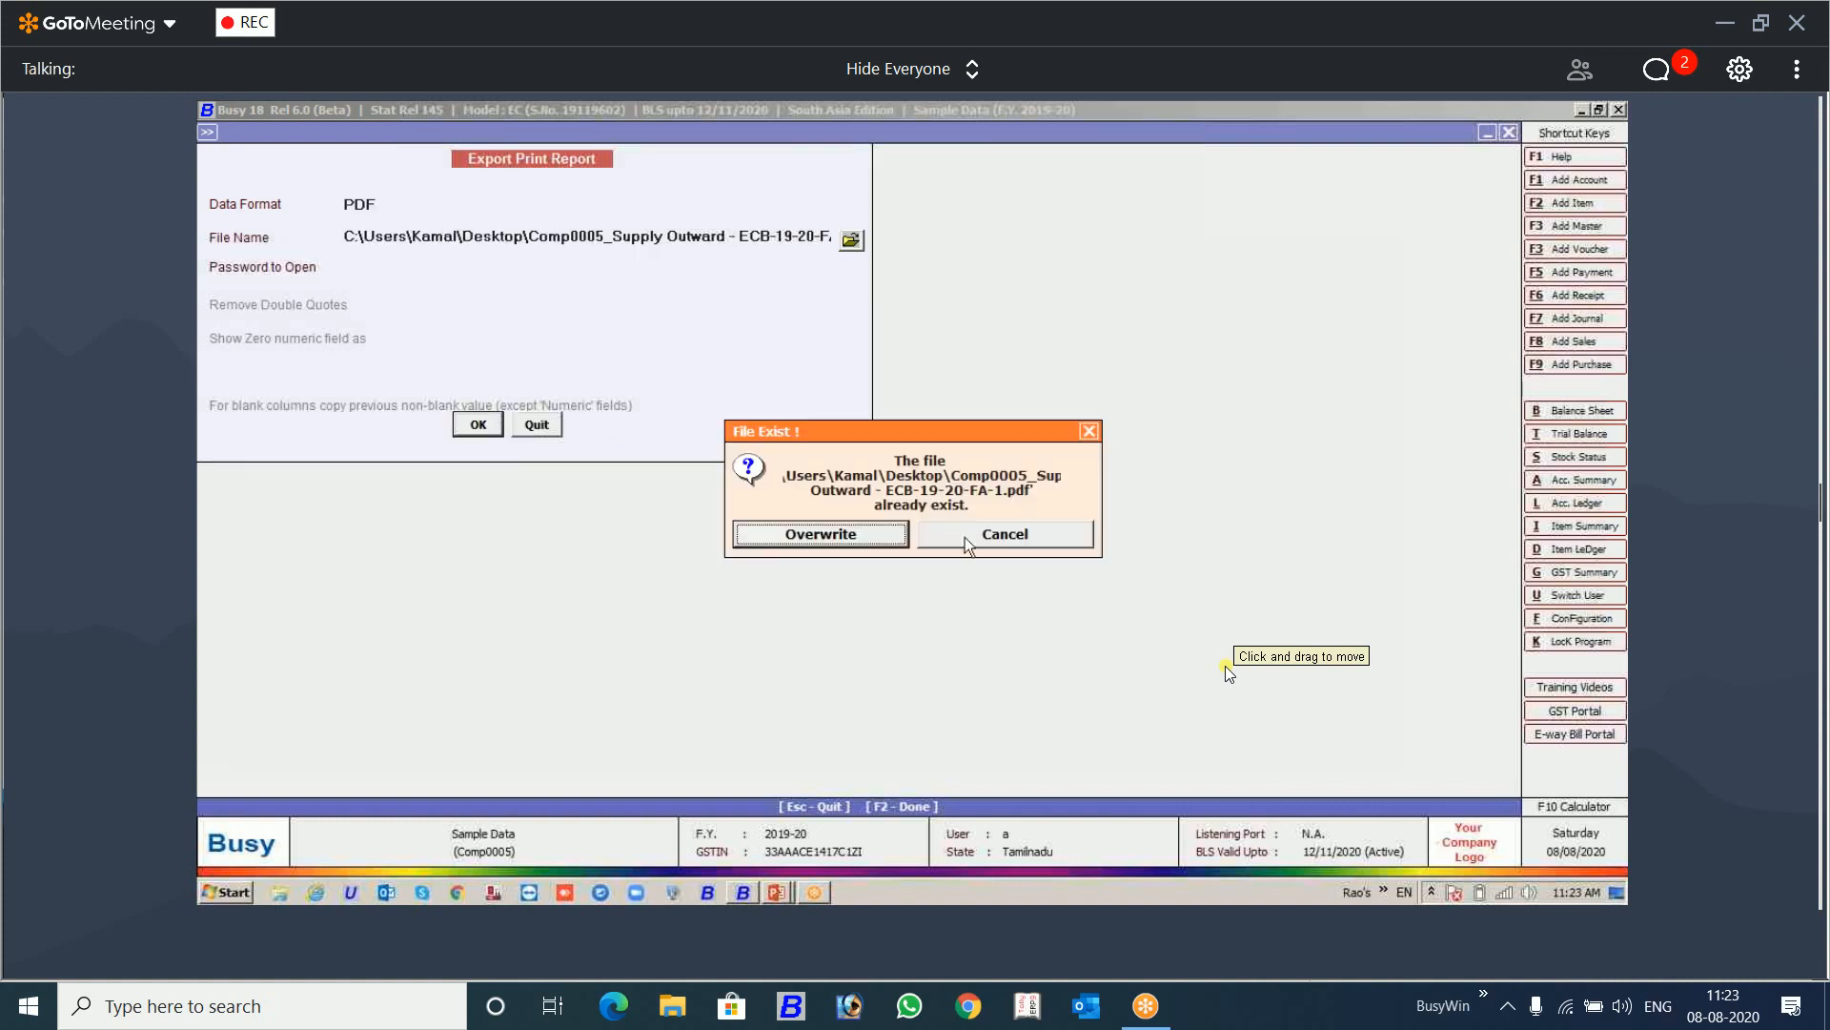
pyautogui.click(875, 540)
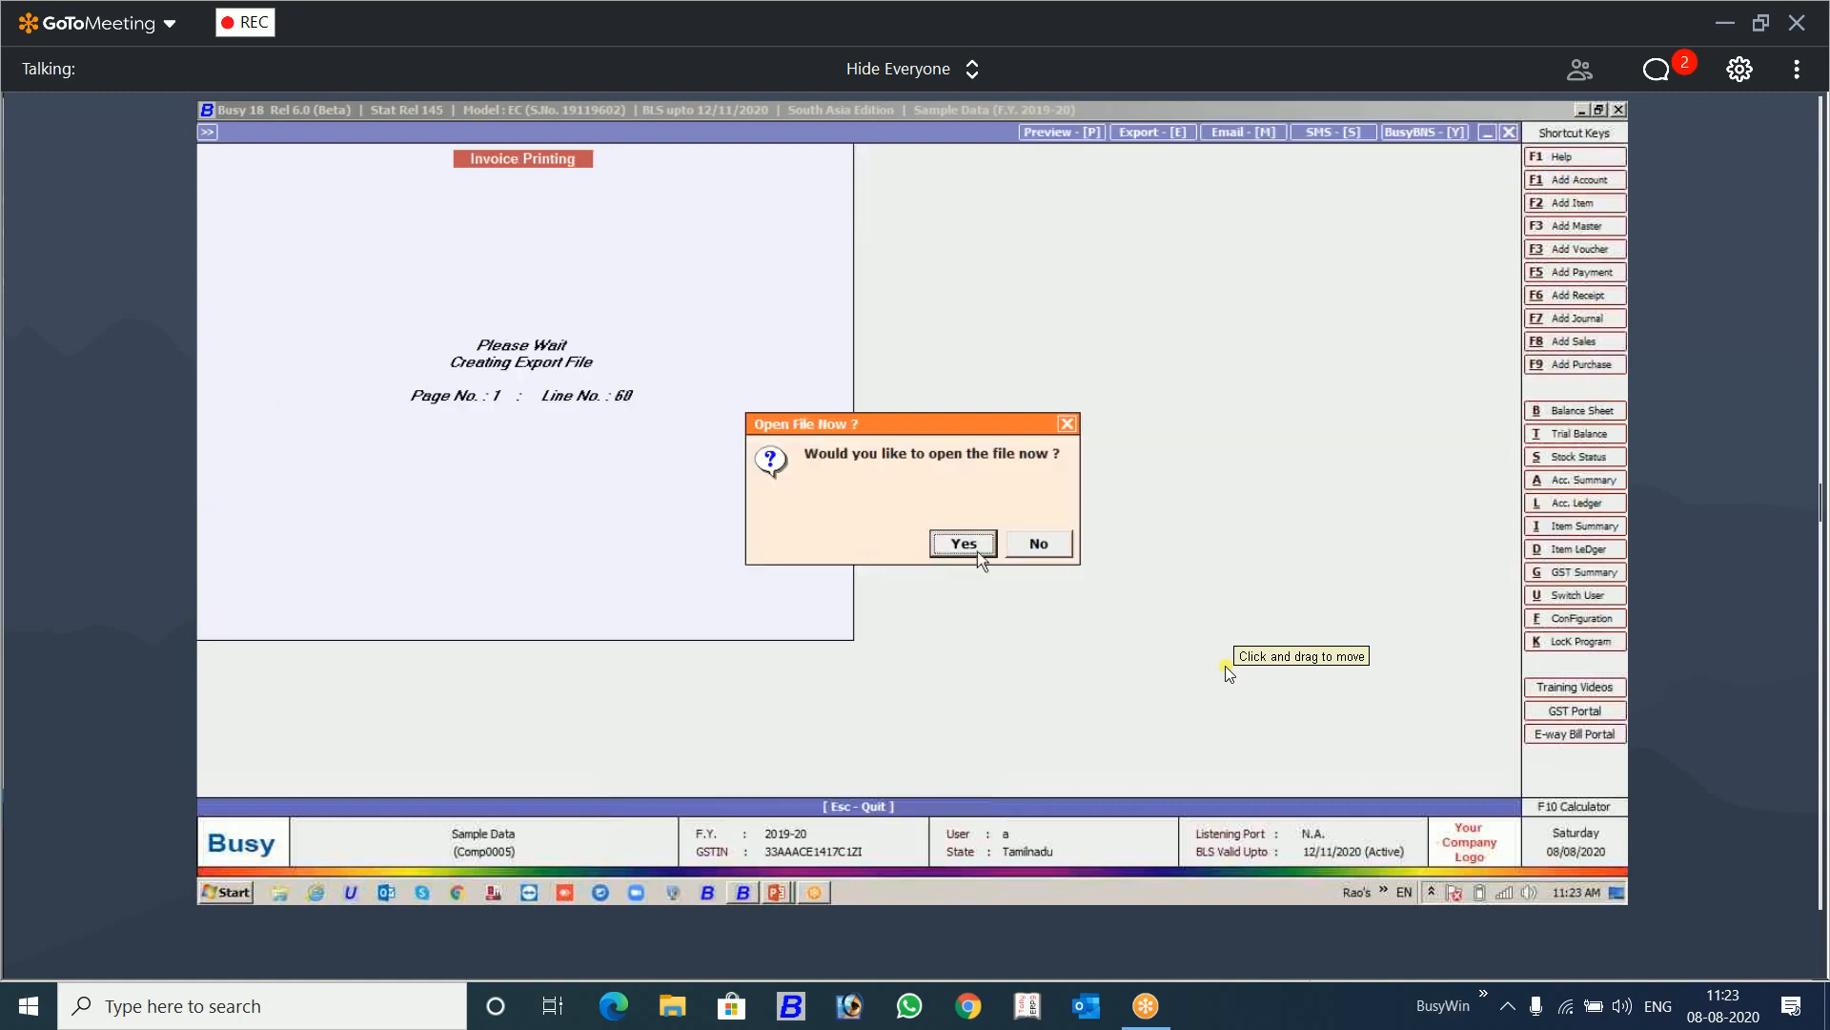
pyautogui.click(965, 544)
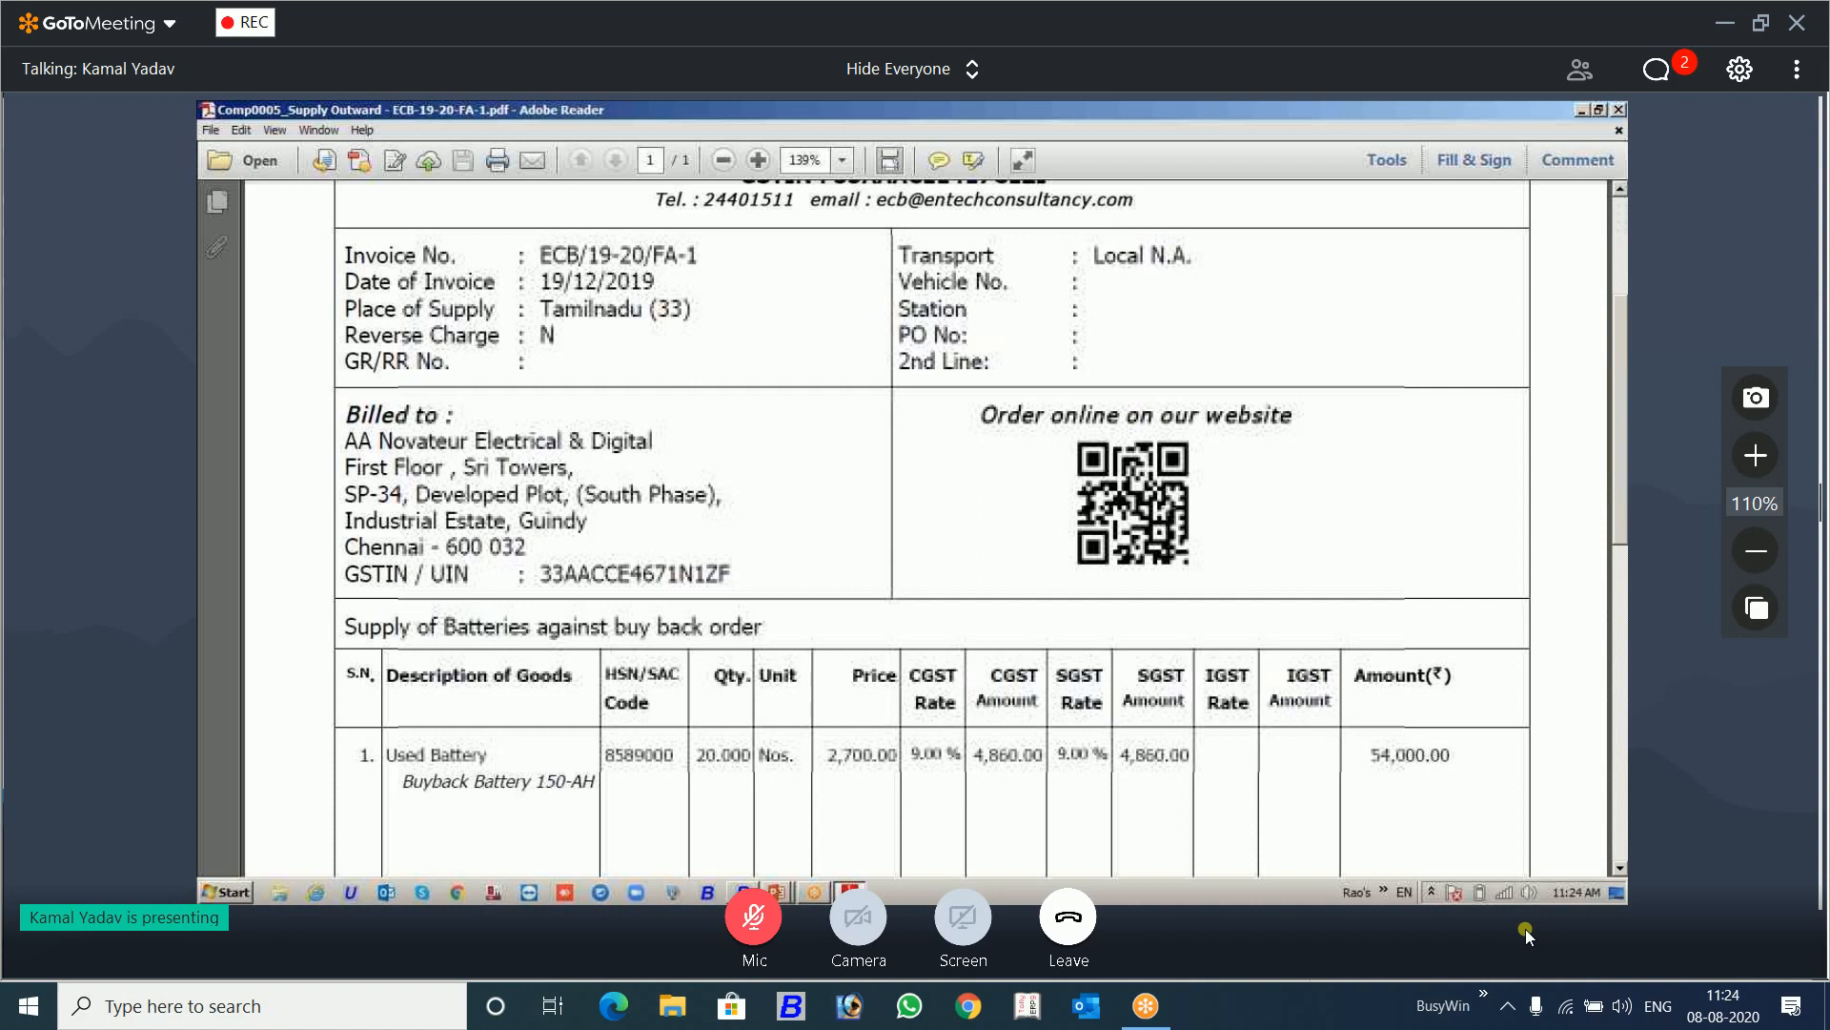
# Step: Review the header and website QR codes in the exported invoice PDF, then close the PDF
pyautogui.press('XF86AudioRaiseVolume')
pyautogui.click(813, 896)
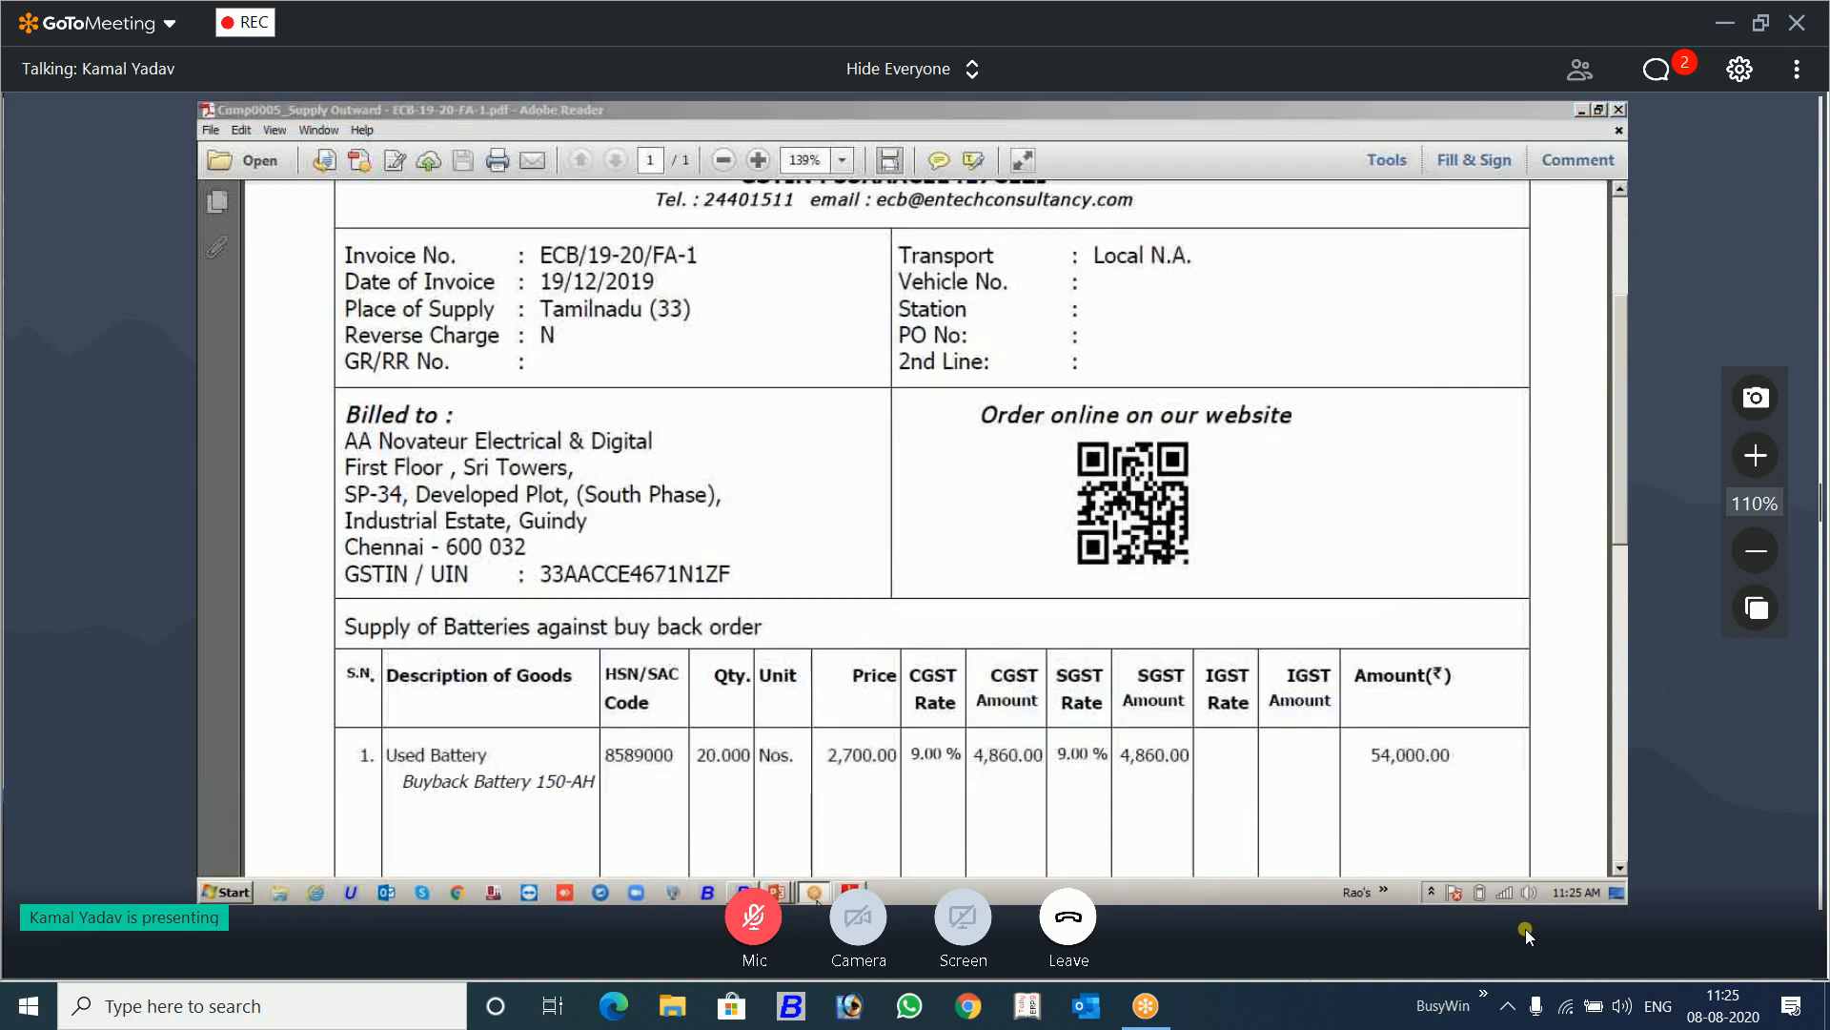
pyautogui.doubleClick(568, 118)
pyautogui.doubleClick(673, 237)
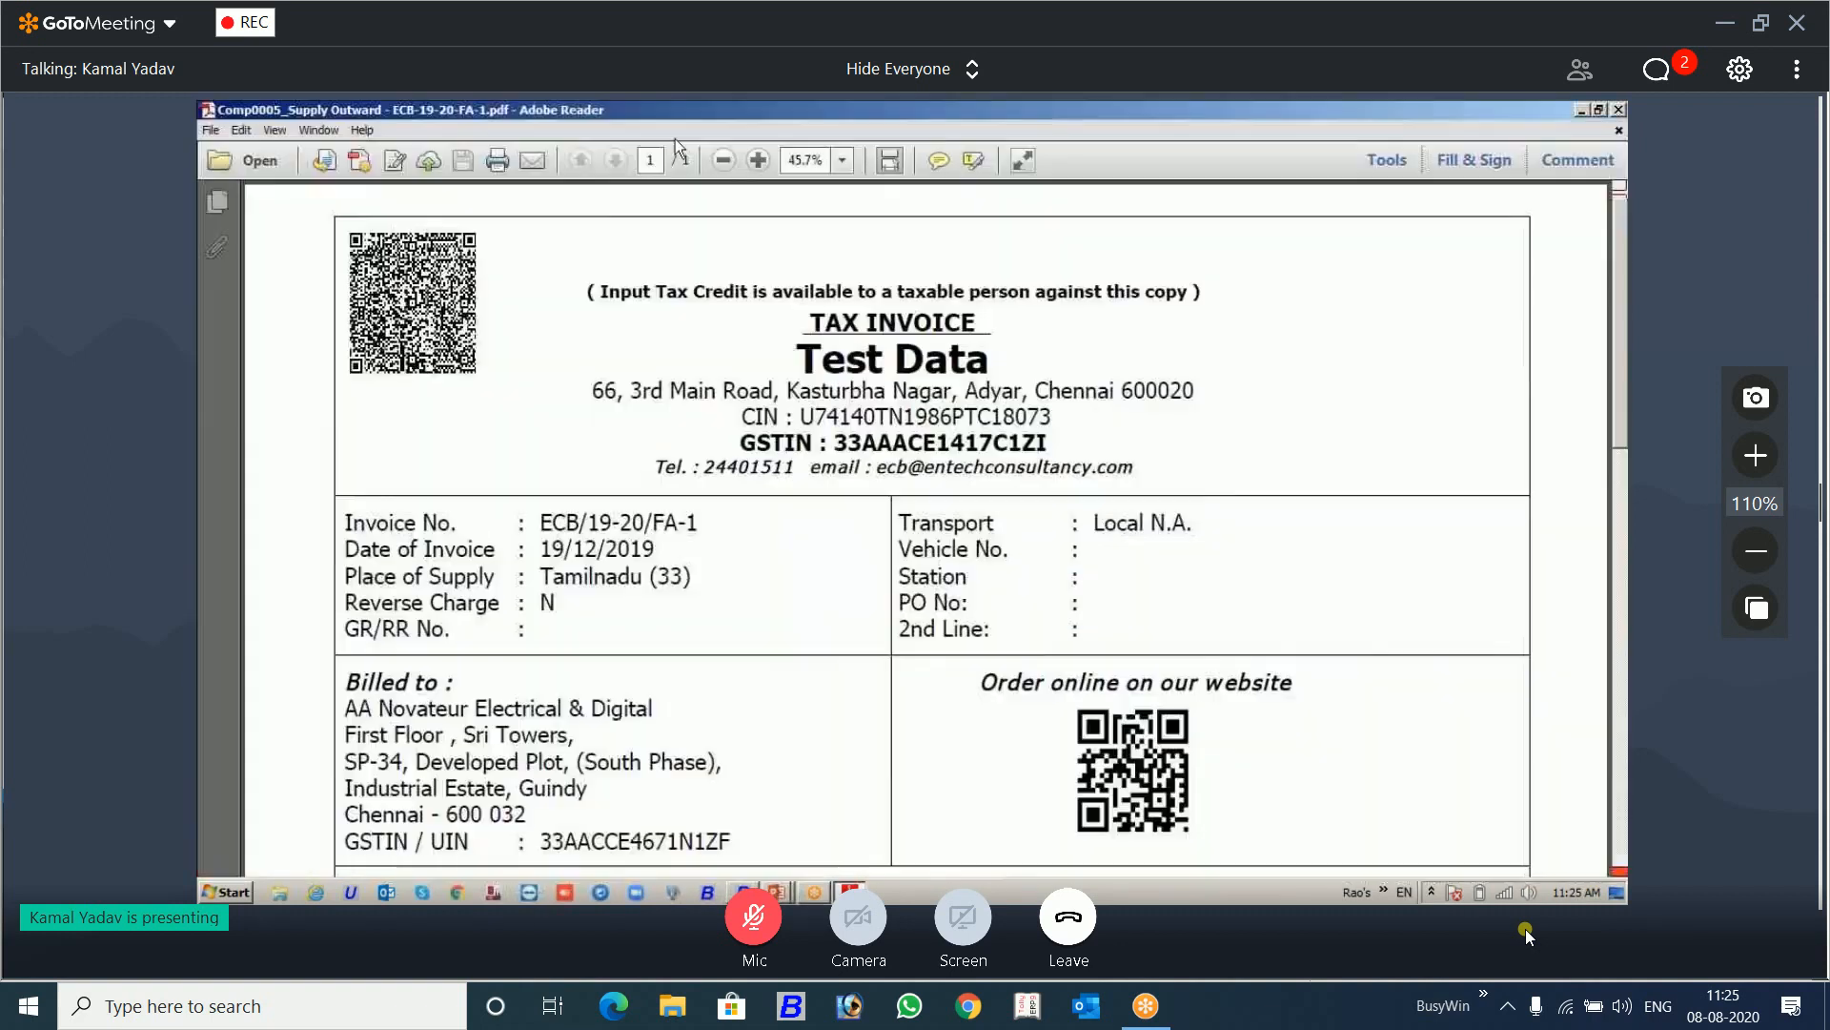
pyautogui.moveTo(606, 113); pyautogui.dragTo(569, 257)
pyautogui.click(811, 264)
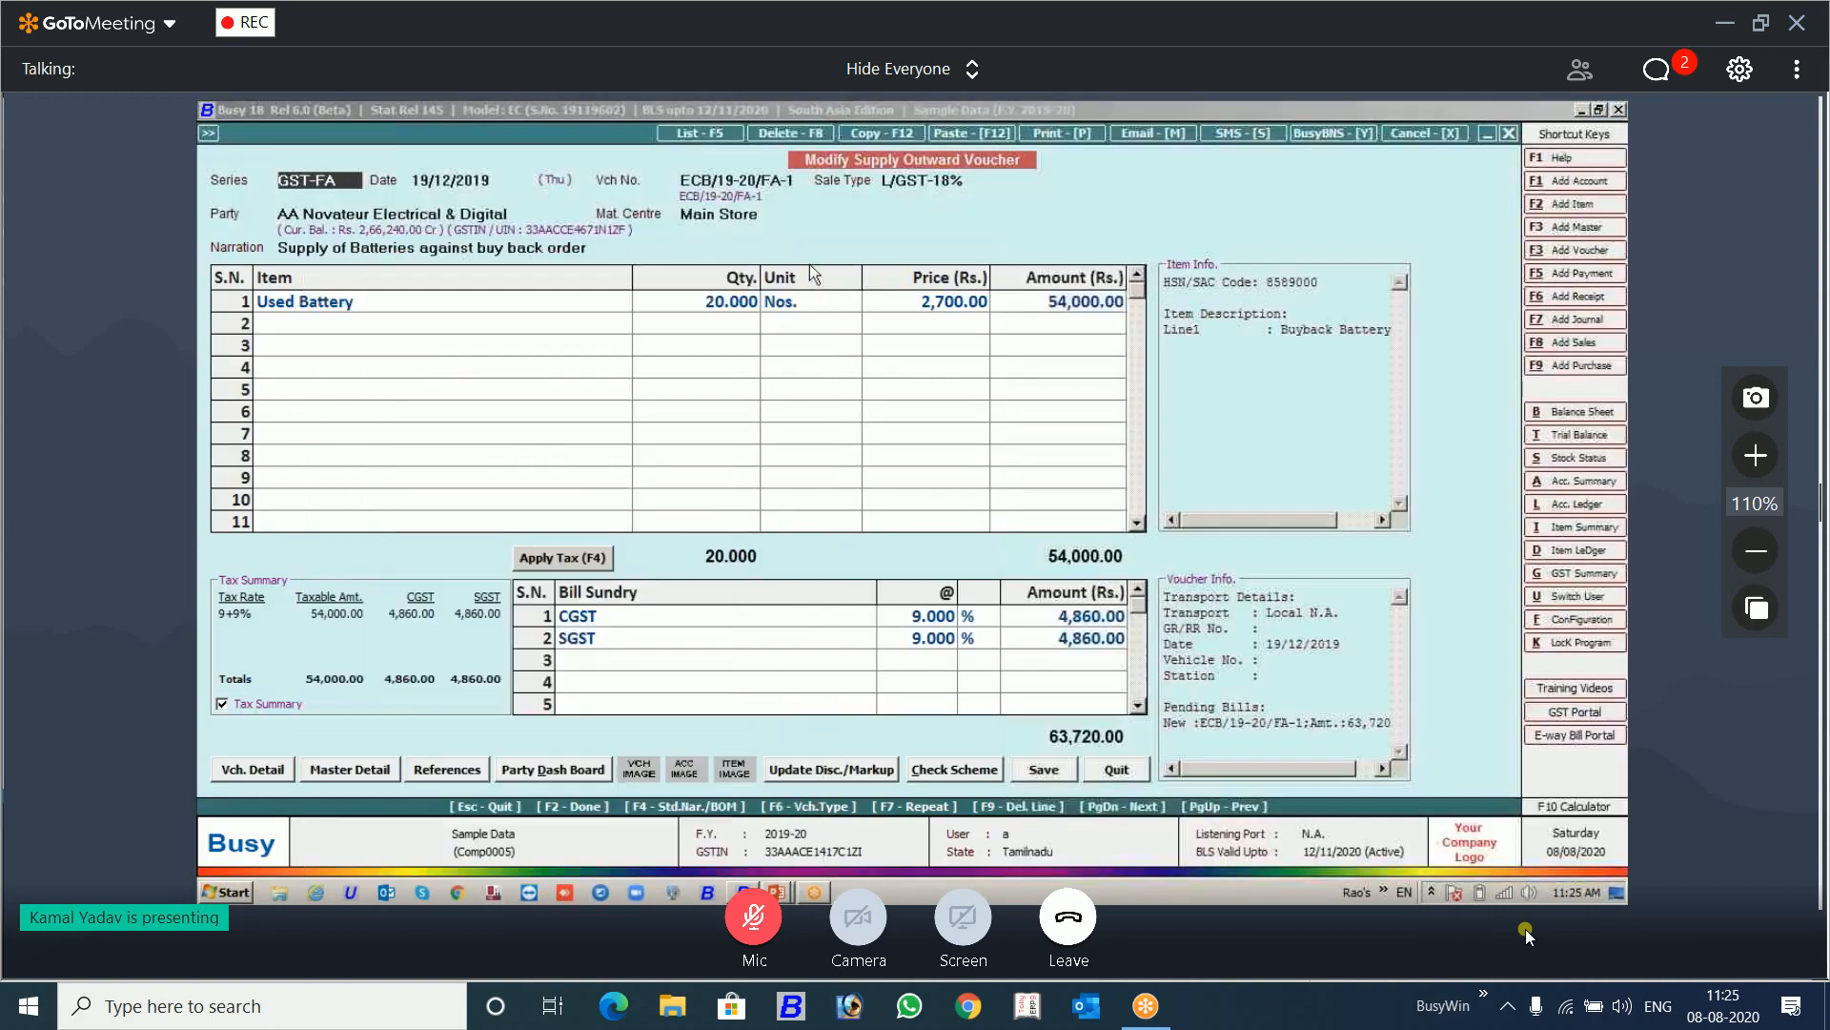
# Step: Quit the supply outward voucher and its selection form without saving
pyautogui.press('Escape')
pyautogui.press('Return')
pyautogui.press('Escape')
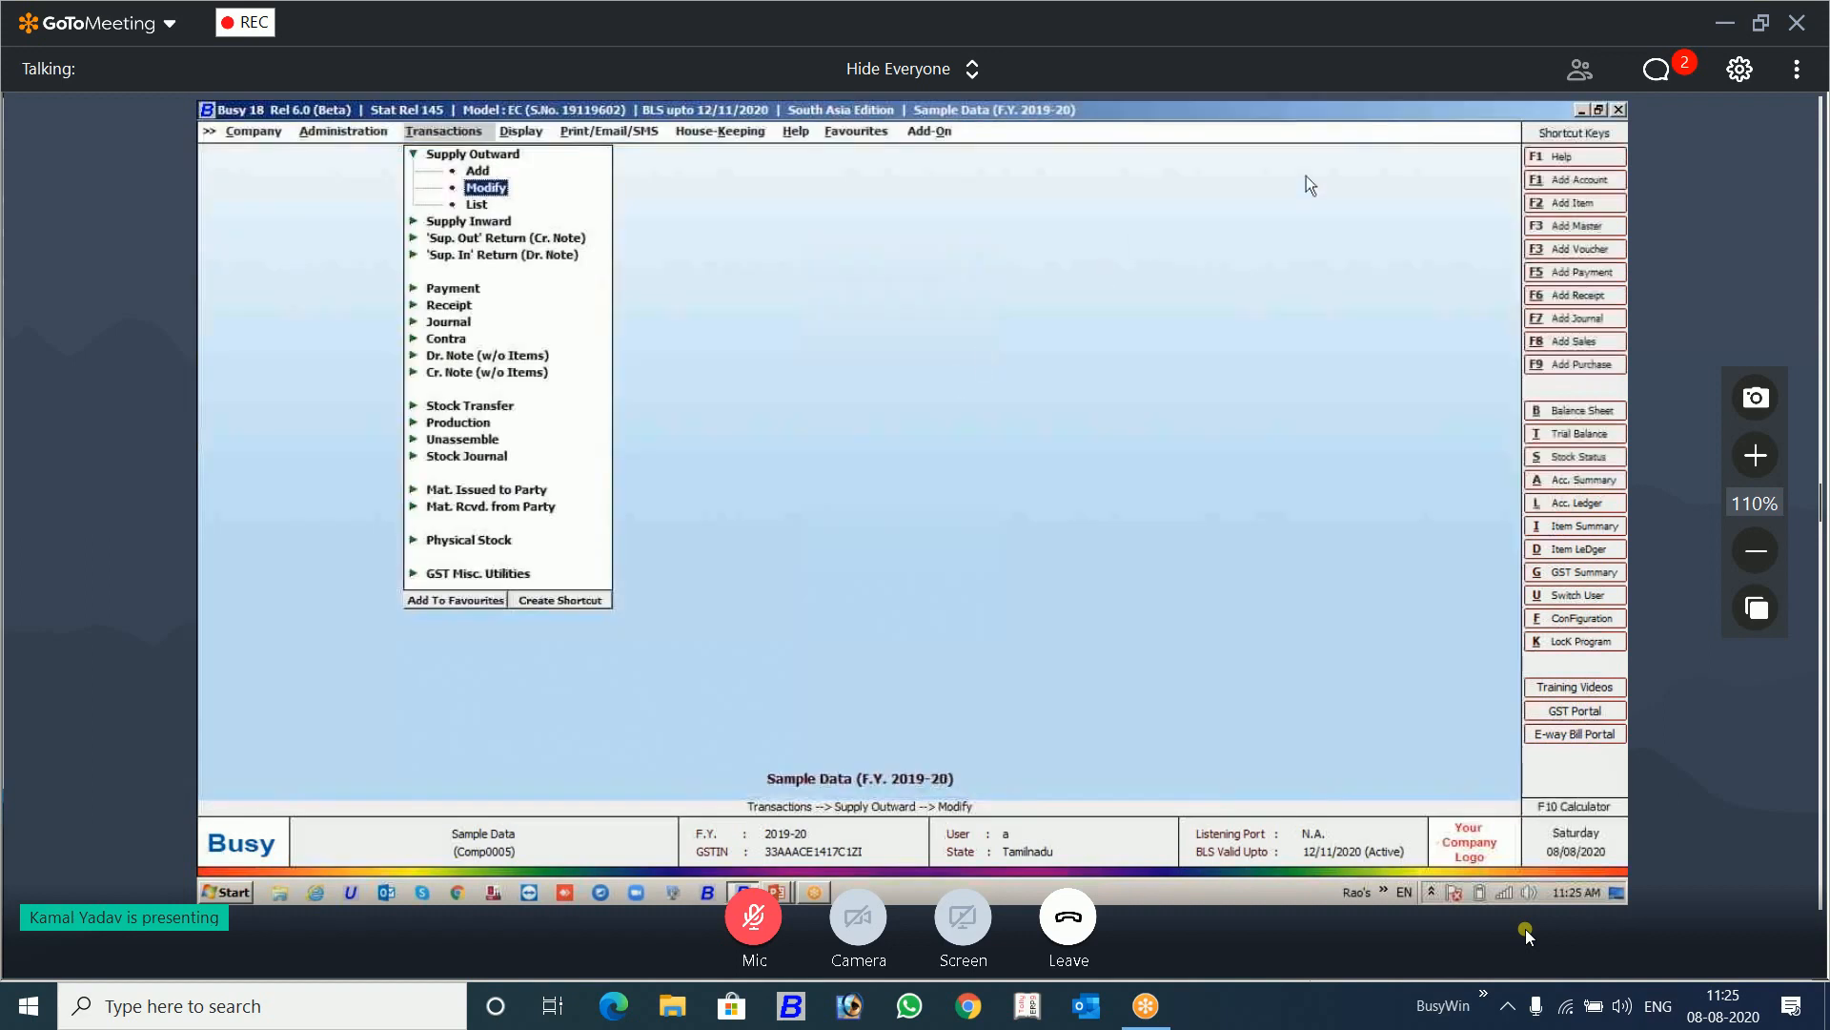
pyautogui.hotkey('alt', 'Tab')
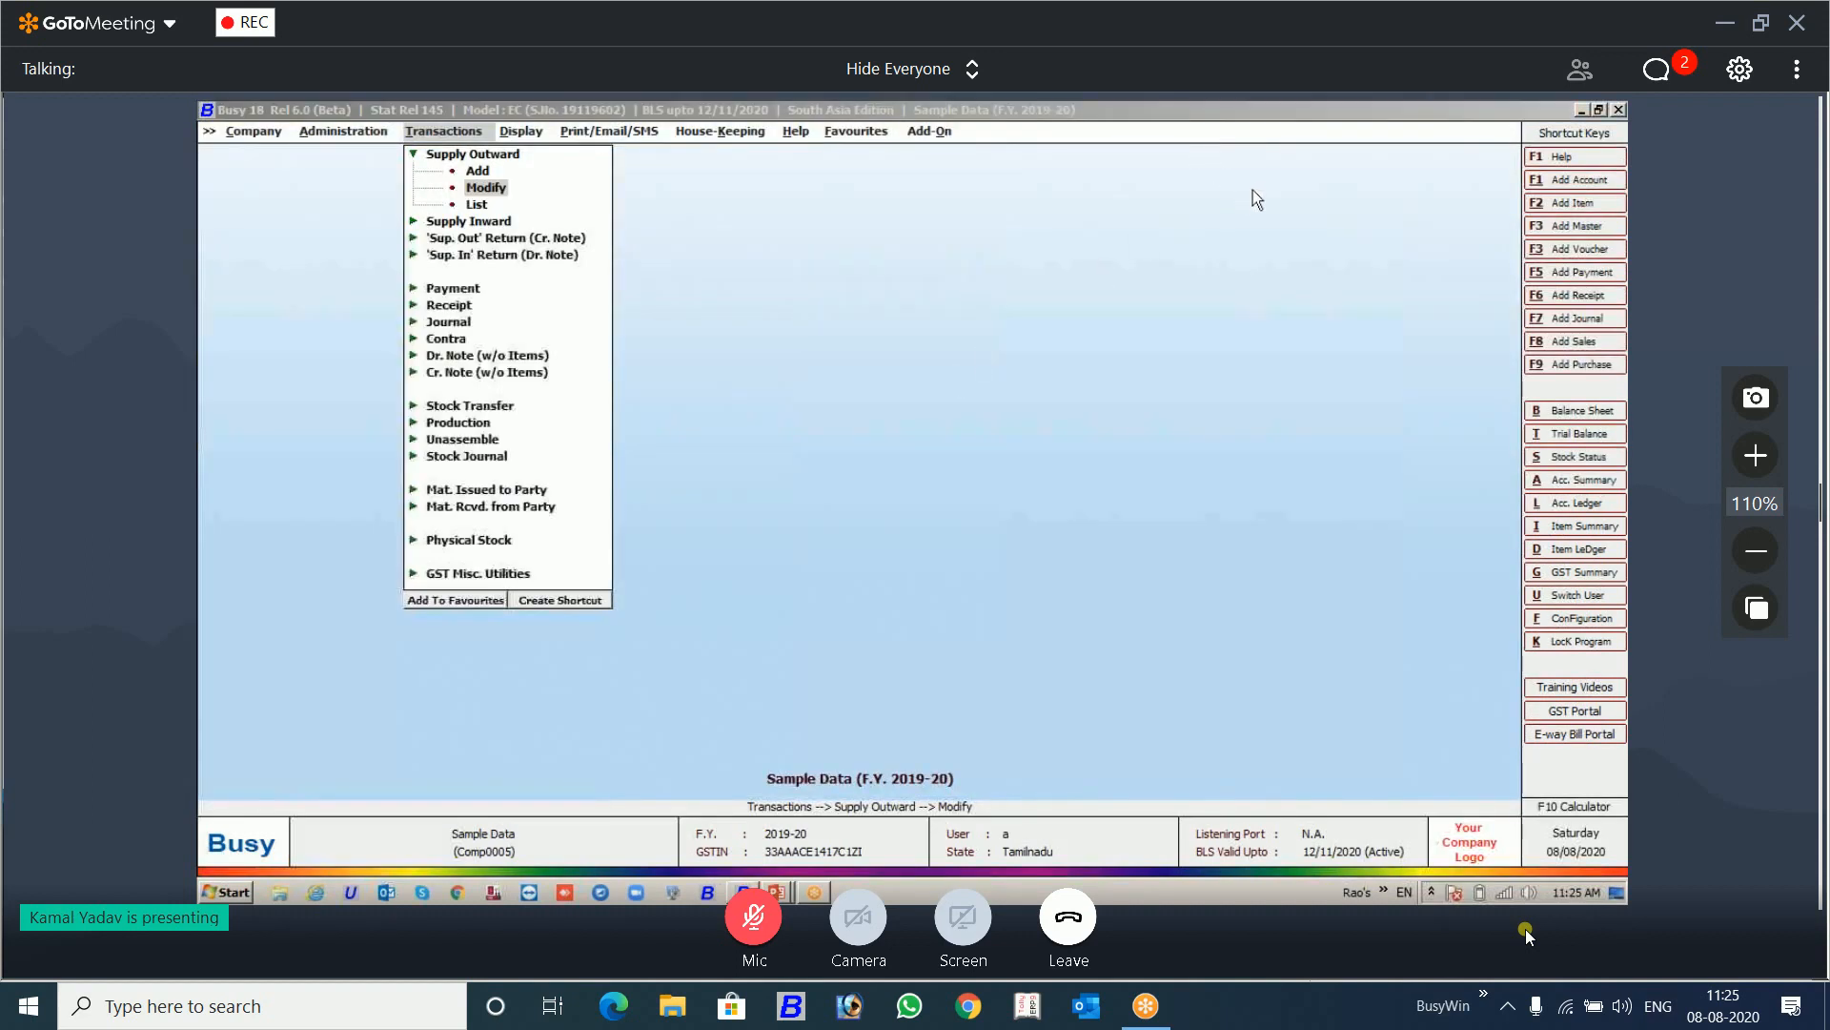
# Step: Add a bar-code label format named 1 in the Item Bar-code Printing add-on
pyautogui.click(934, 130)
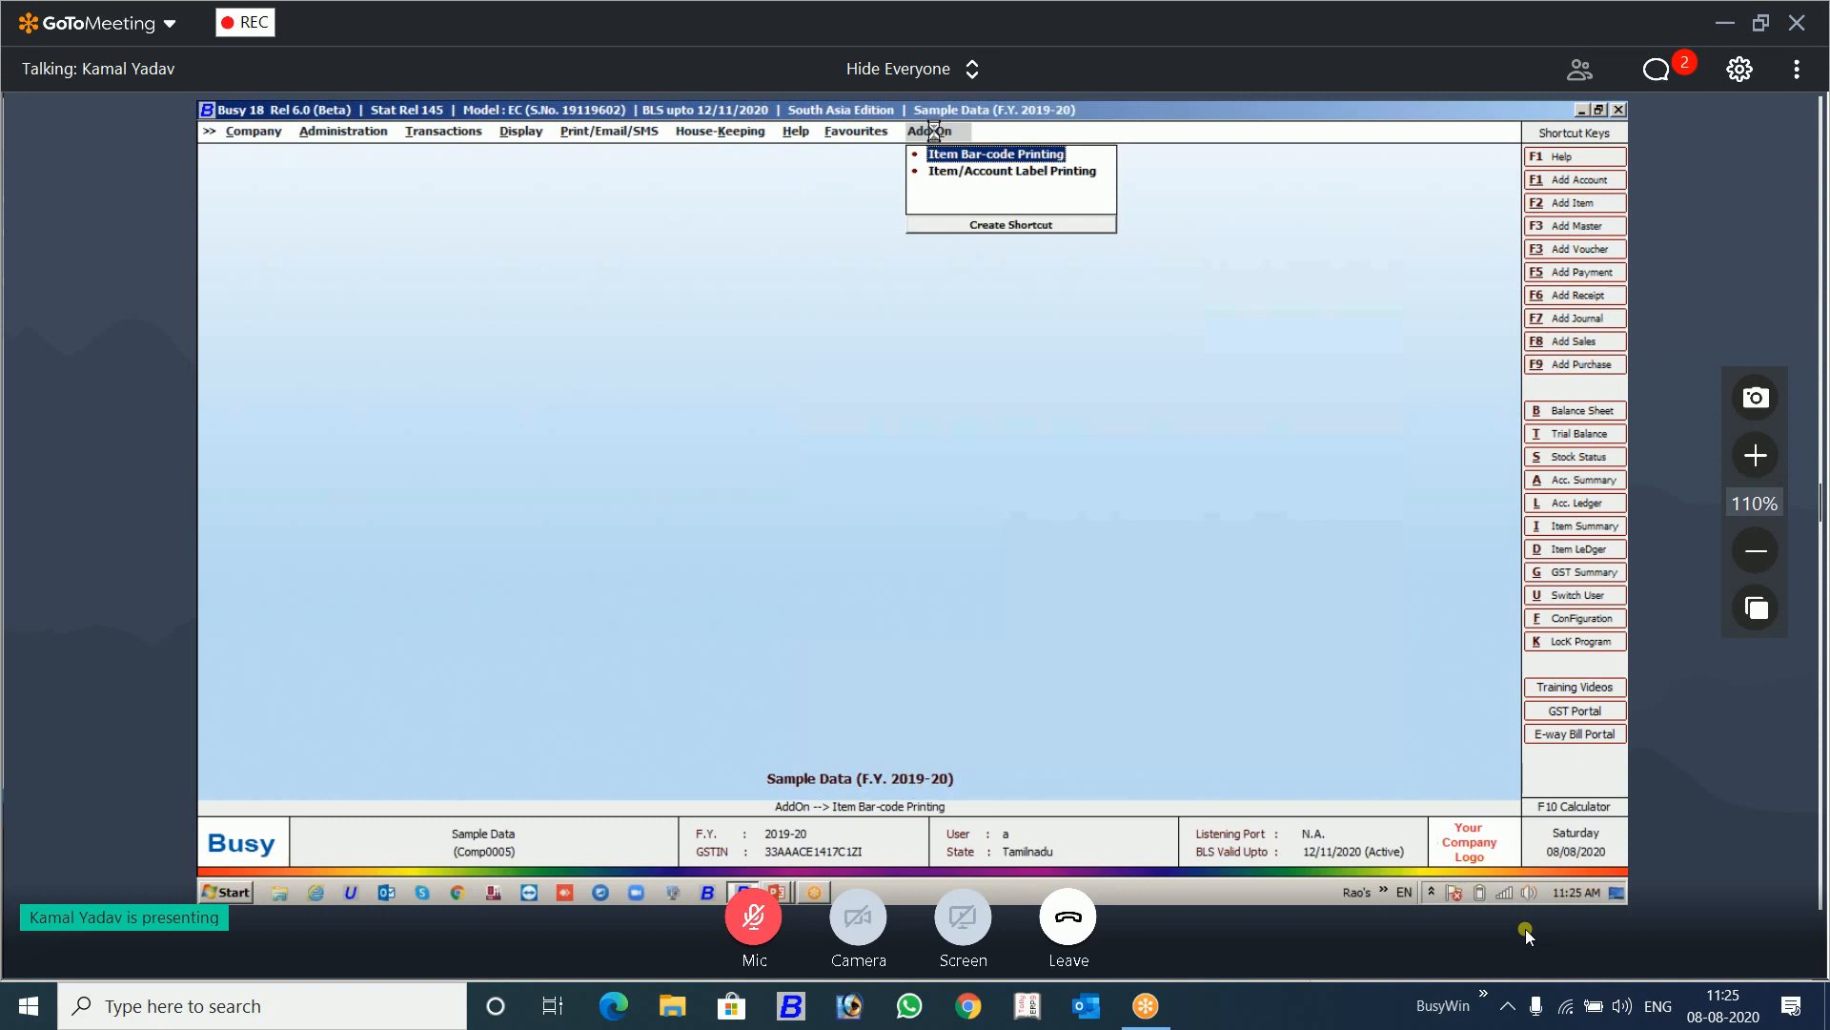
pyautogui.press('Return')
pyautogui.press('Return')
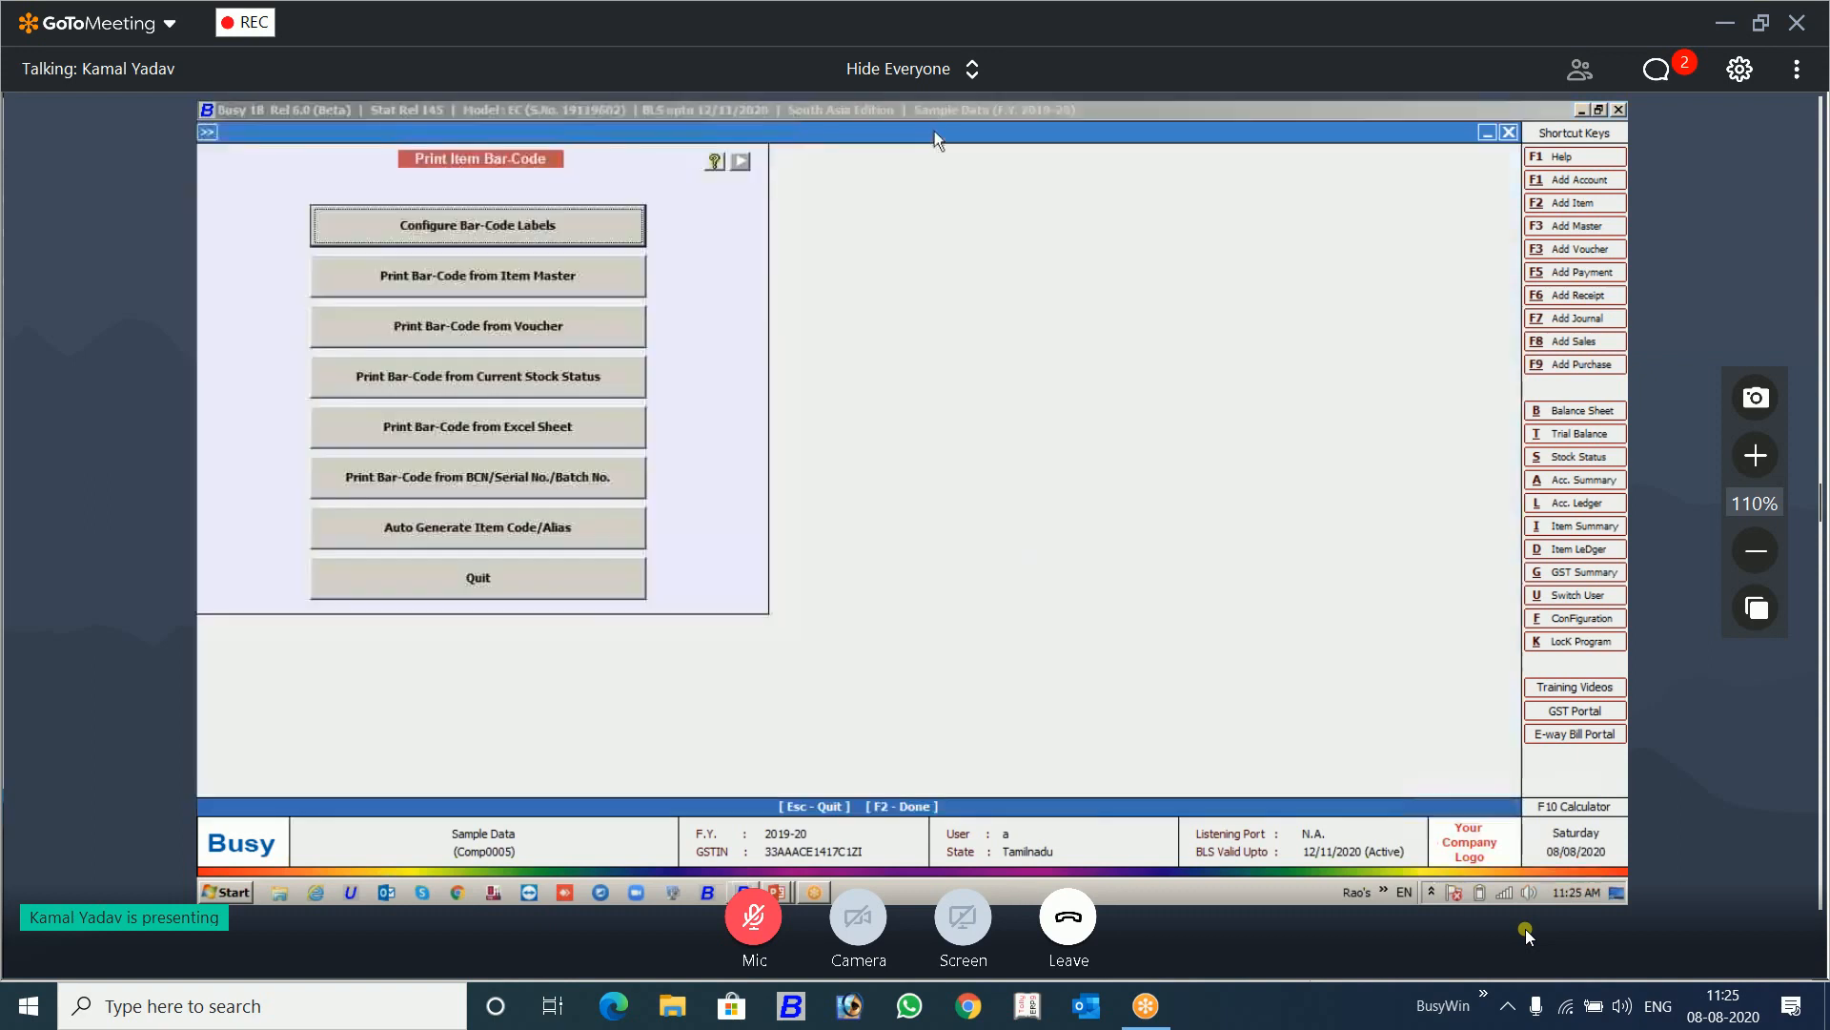
pyautogui.click(587, 227)
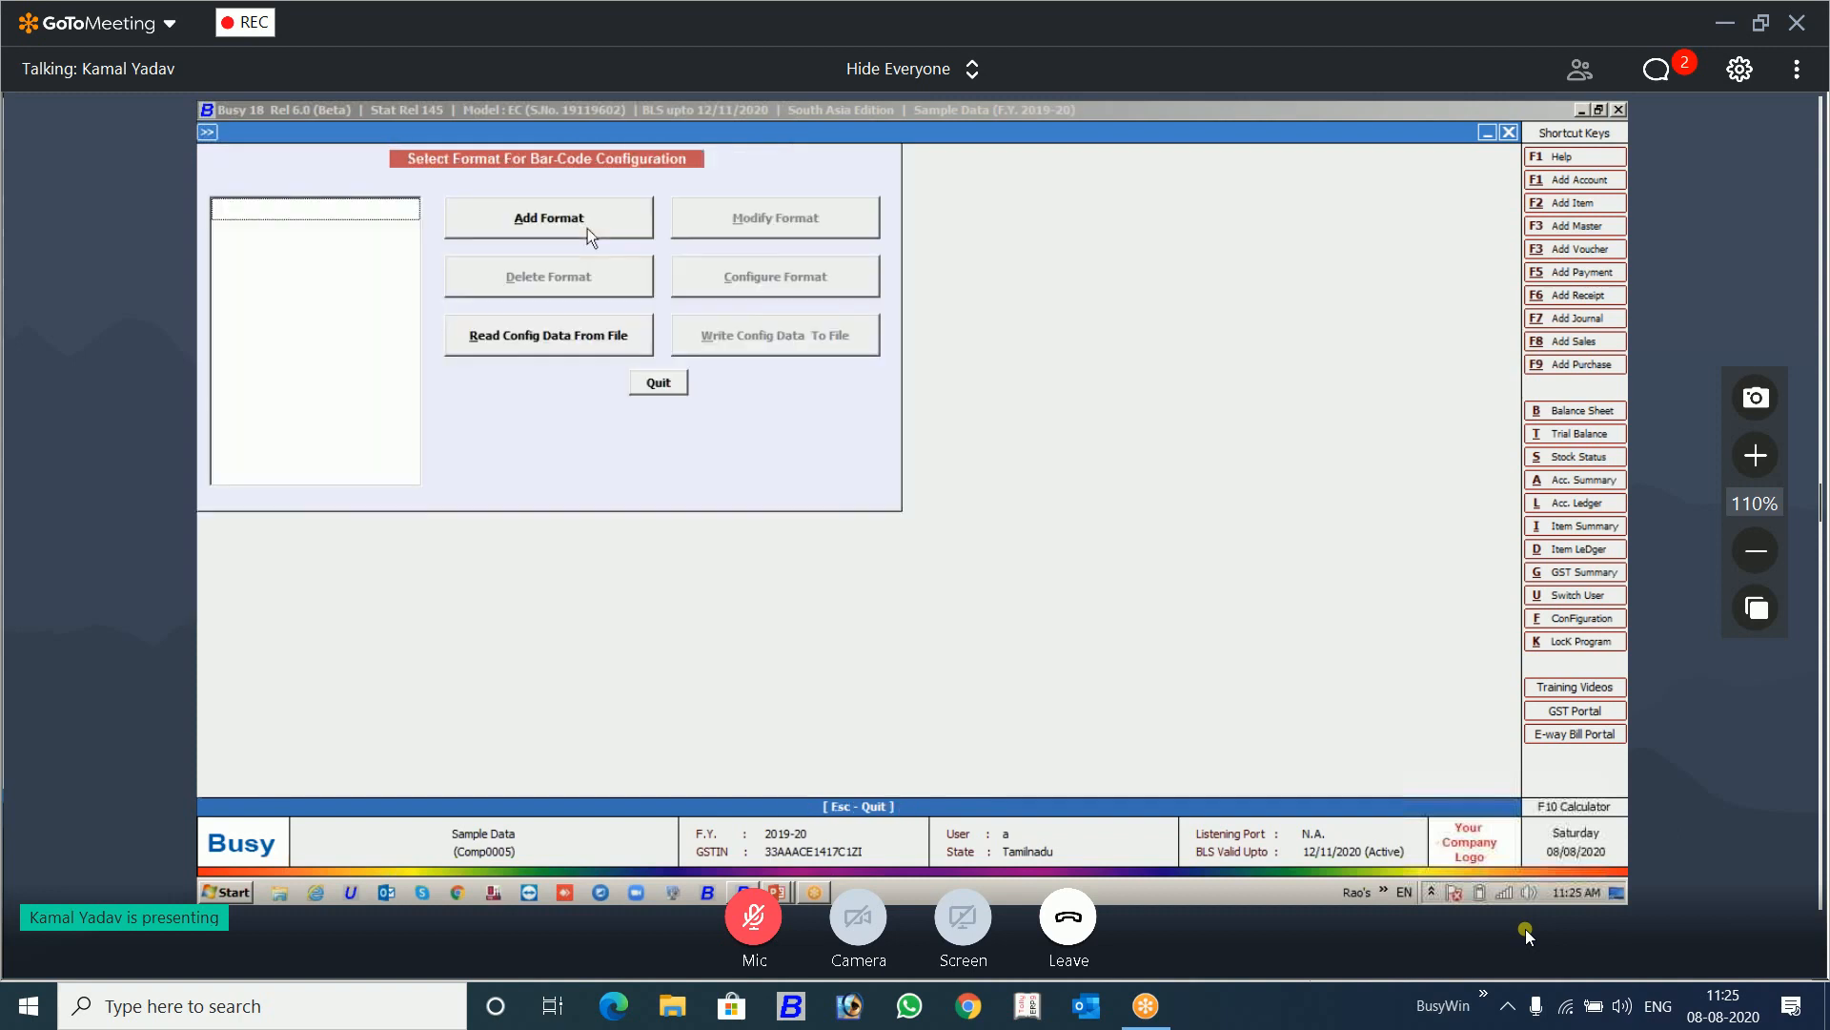
pyautogui.click(587, 227)
pyautogui.write('1')
pyautogui.press('Return')
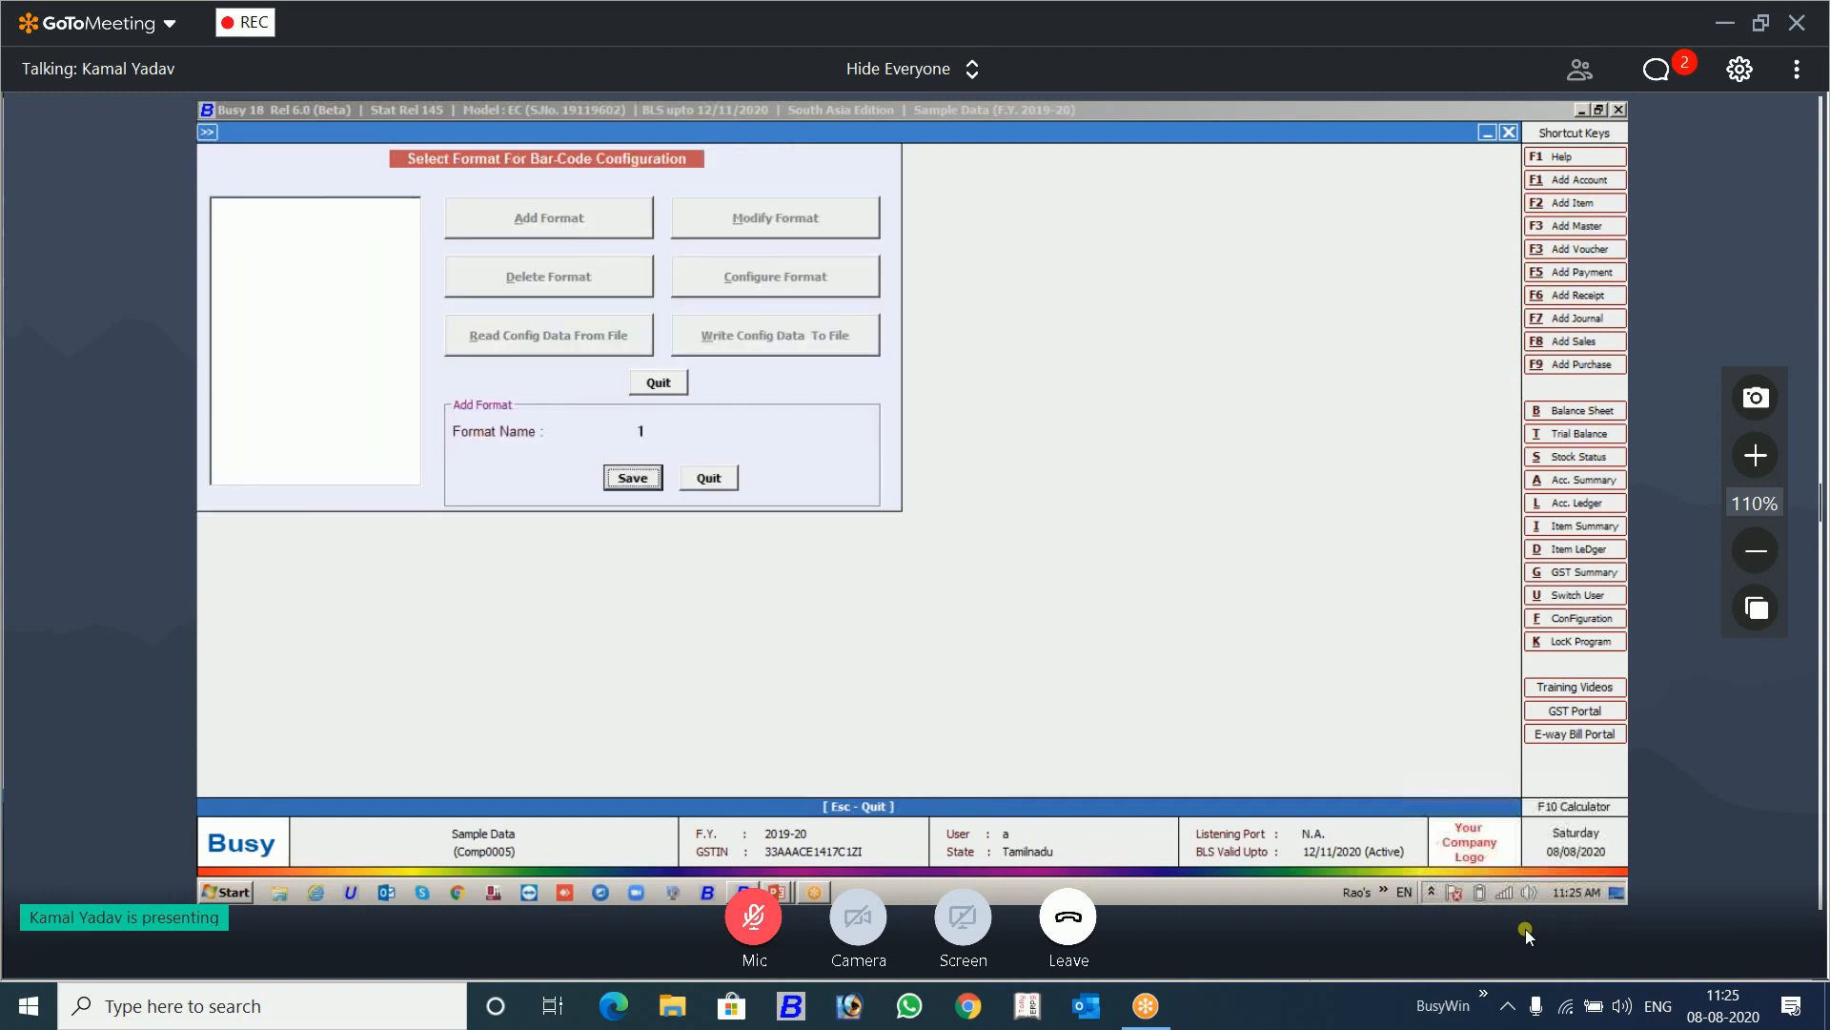
pyautogui.press('Return')
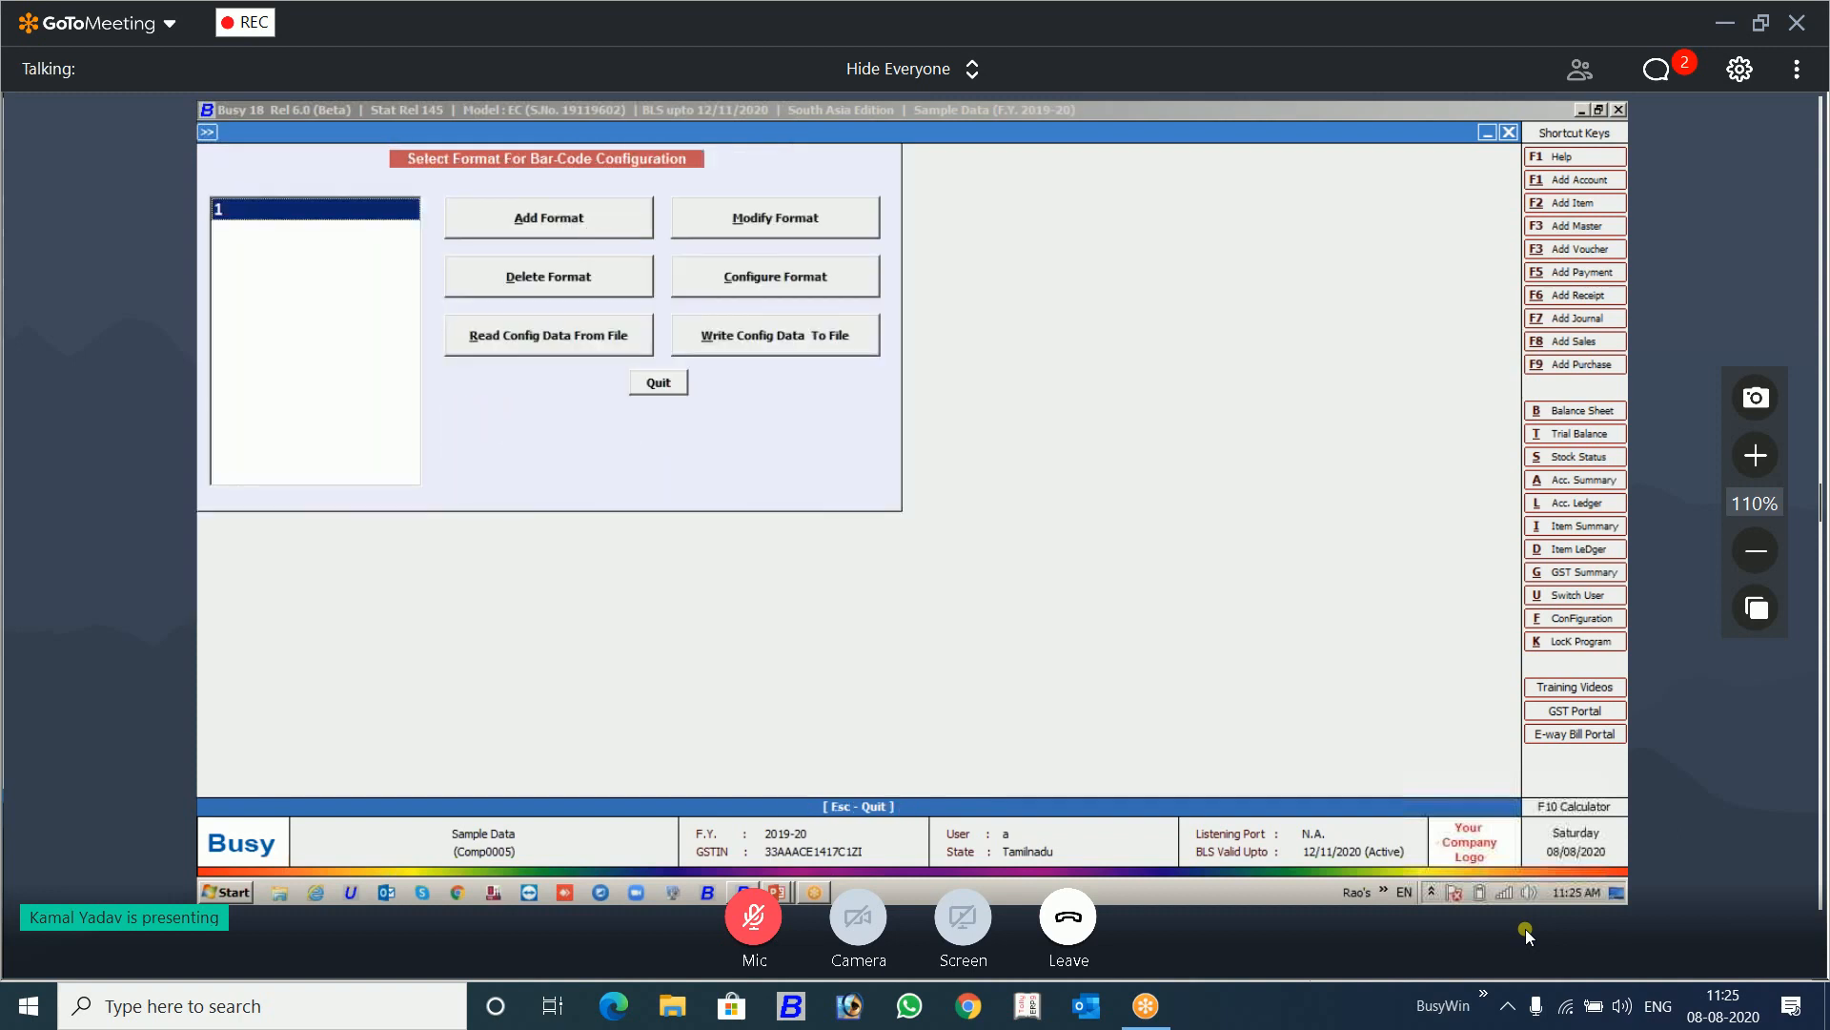
# Step: Open the label configuration of format 1 and review the properties of its ITEM_NAME bar-code control
pyautogui.click(775, 274)
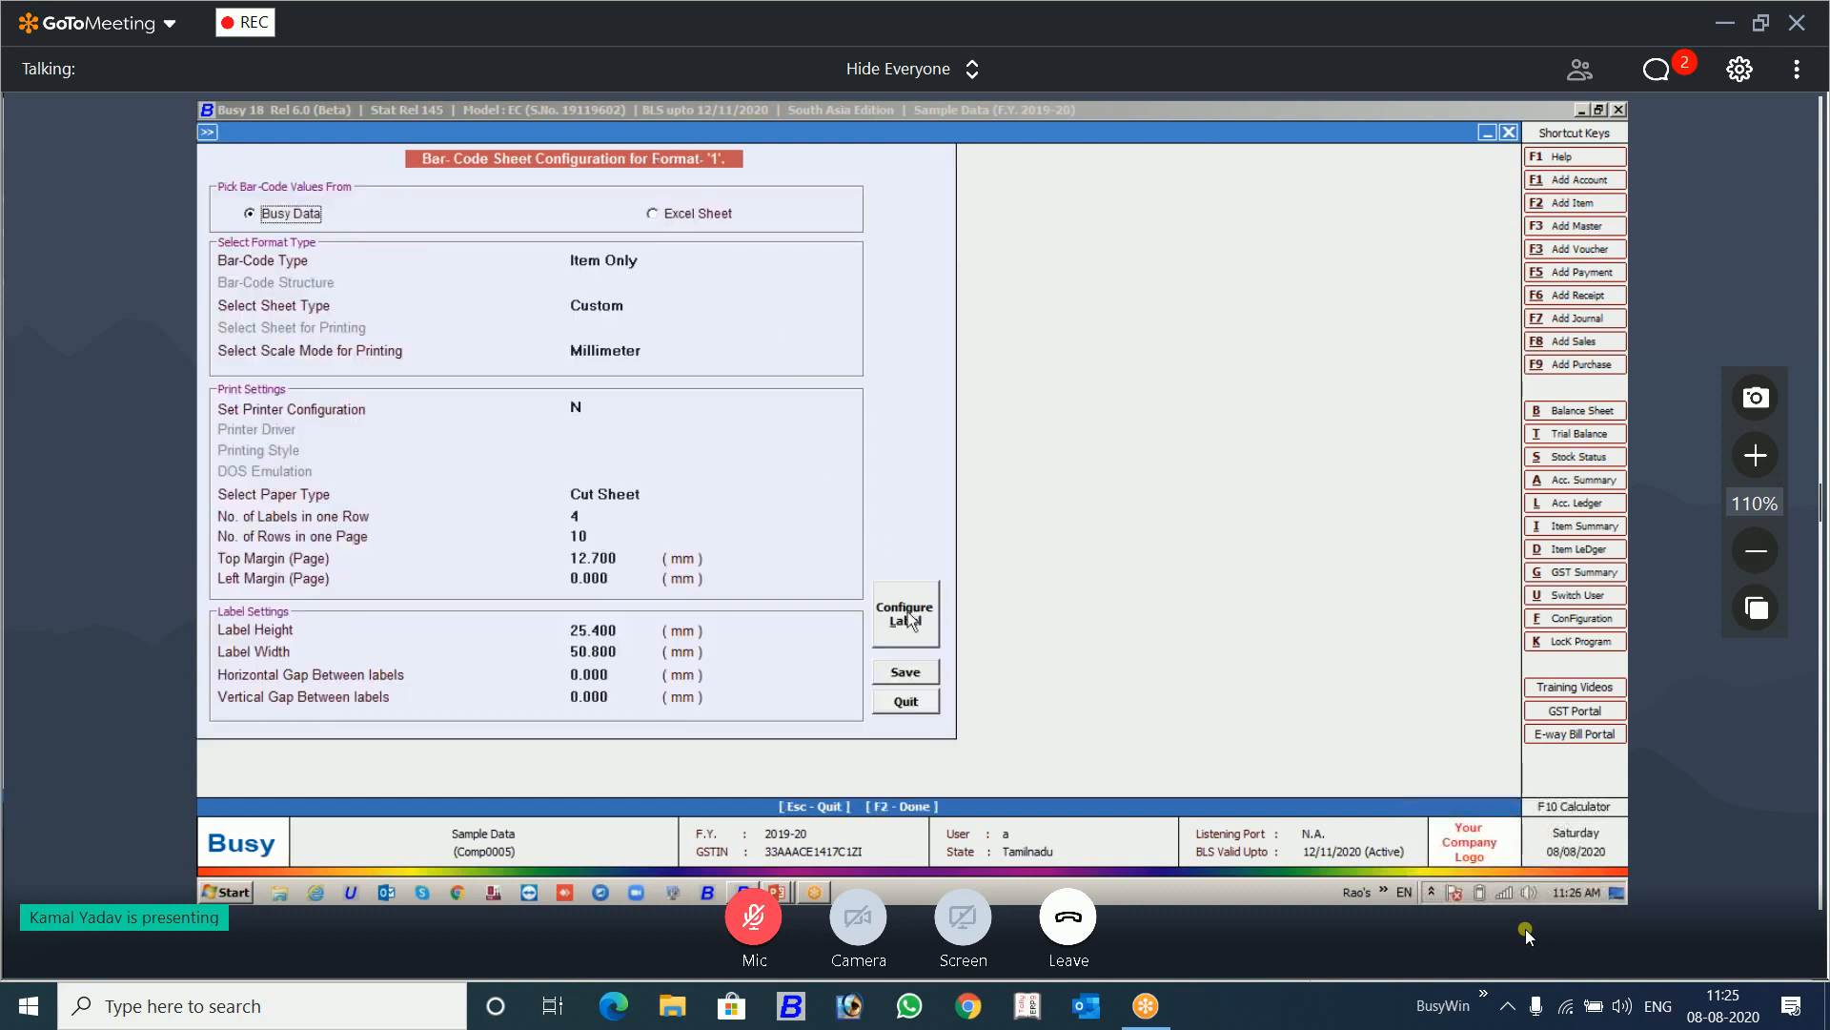
pyautogui.click(908, 615)
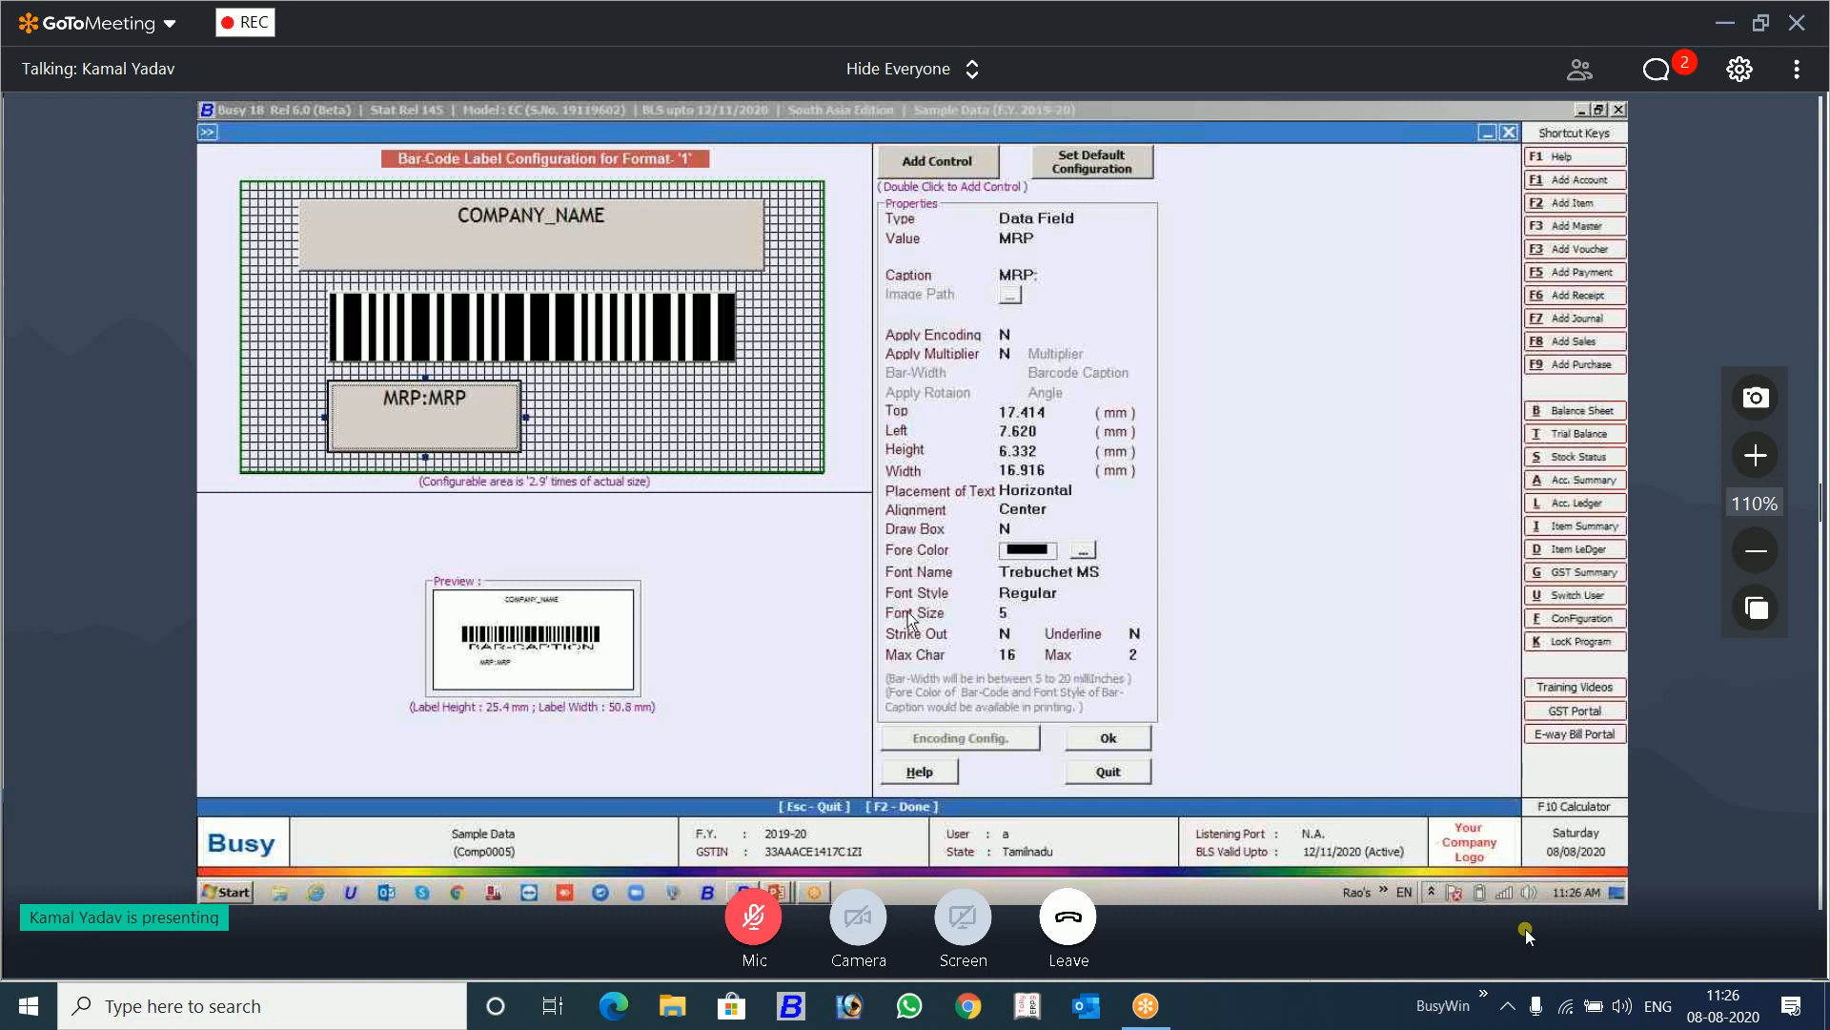
pyautogui.click(581, 361)
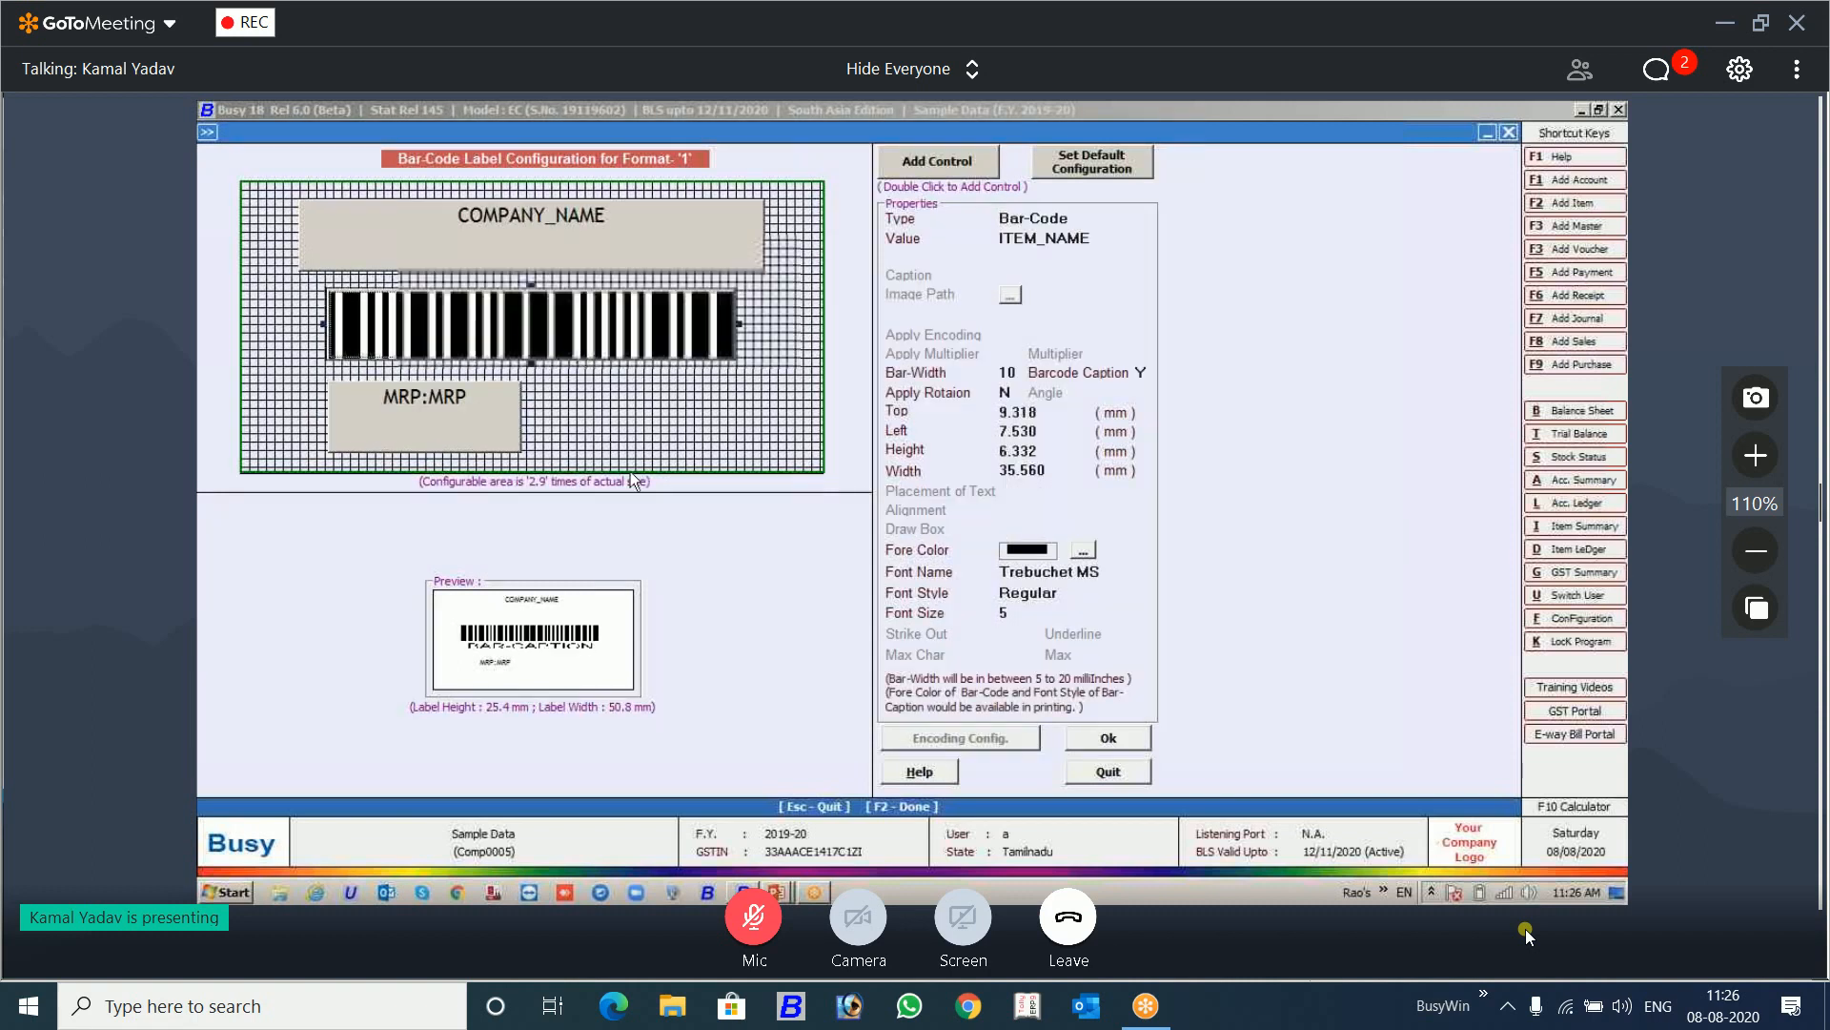
pyautogui.click(653, 455)
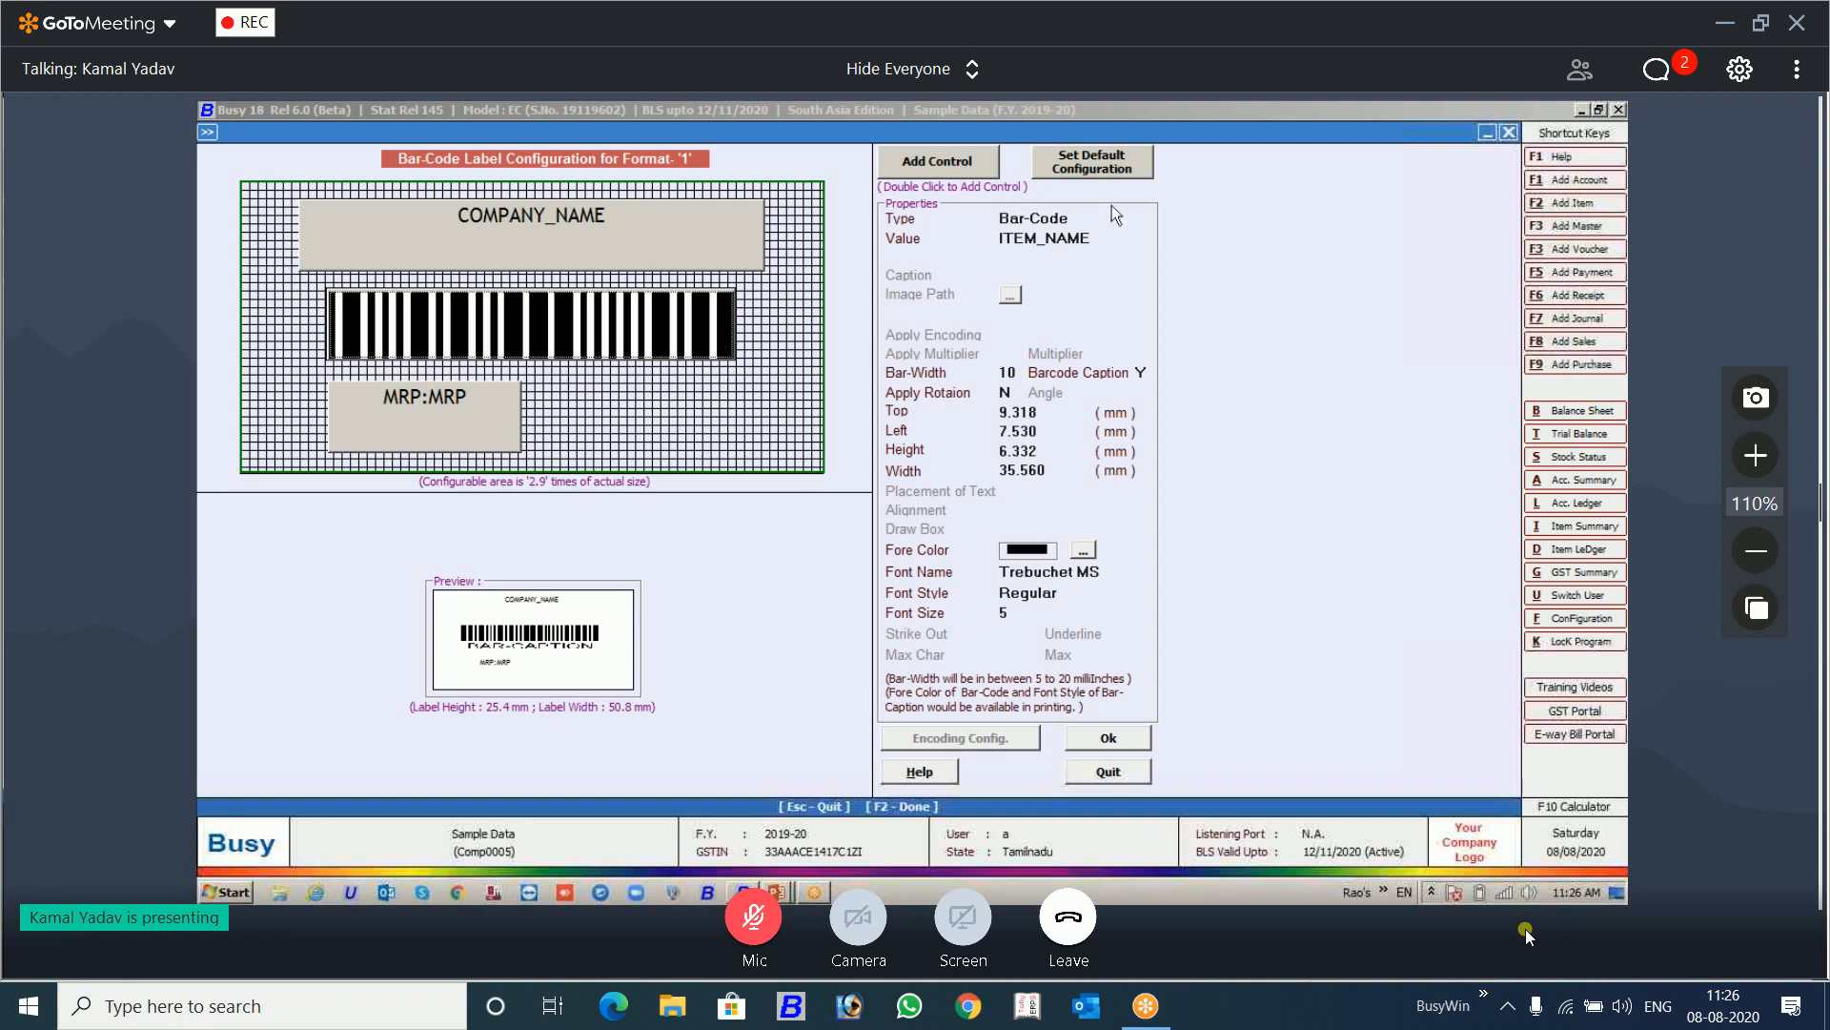
# Step: Change the ITEM_NAME bar-code control to a QR Code, move it to about 9 mm top and 27 mm left, and keep ITEM_NAME as its value
pyautogui.click(1088, 222)
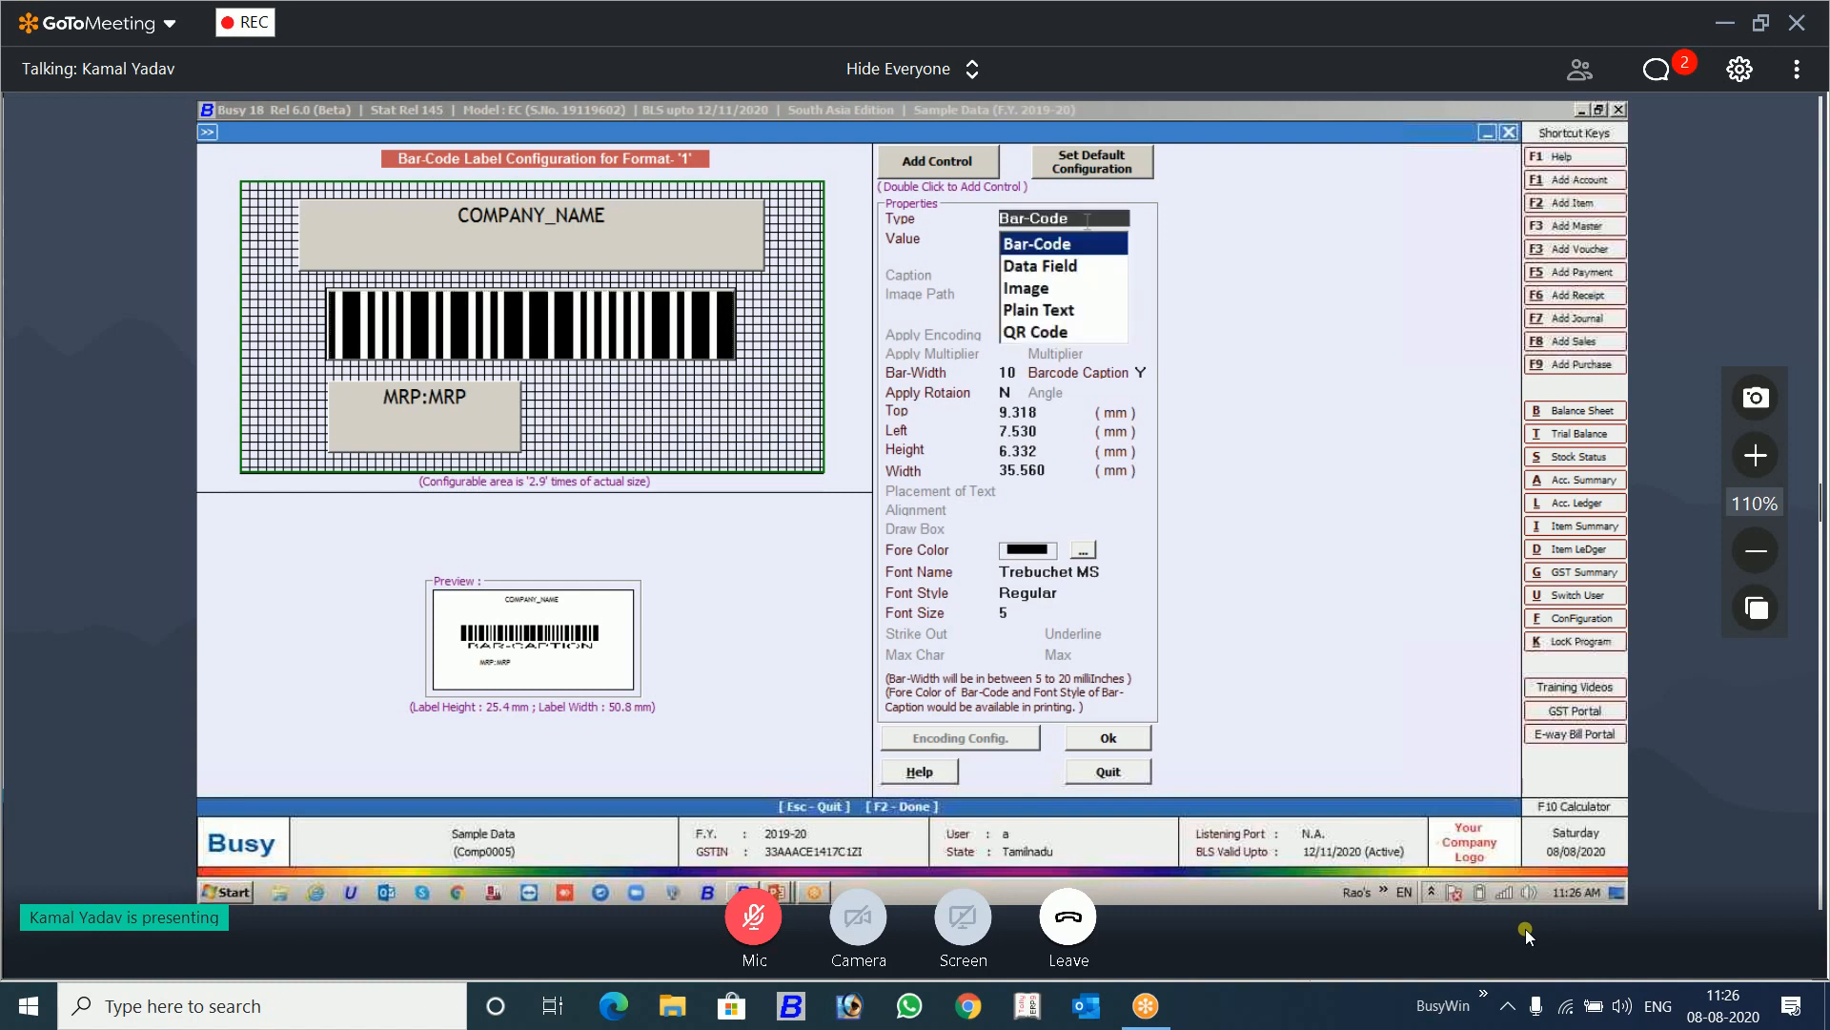
pyautogui.click(1048, 331)
pyautogui.click(399, 347)
pyautogui.moveTo(398, 347); pyautogui.dragTo(605, 349)
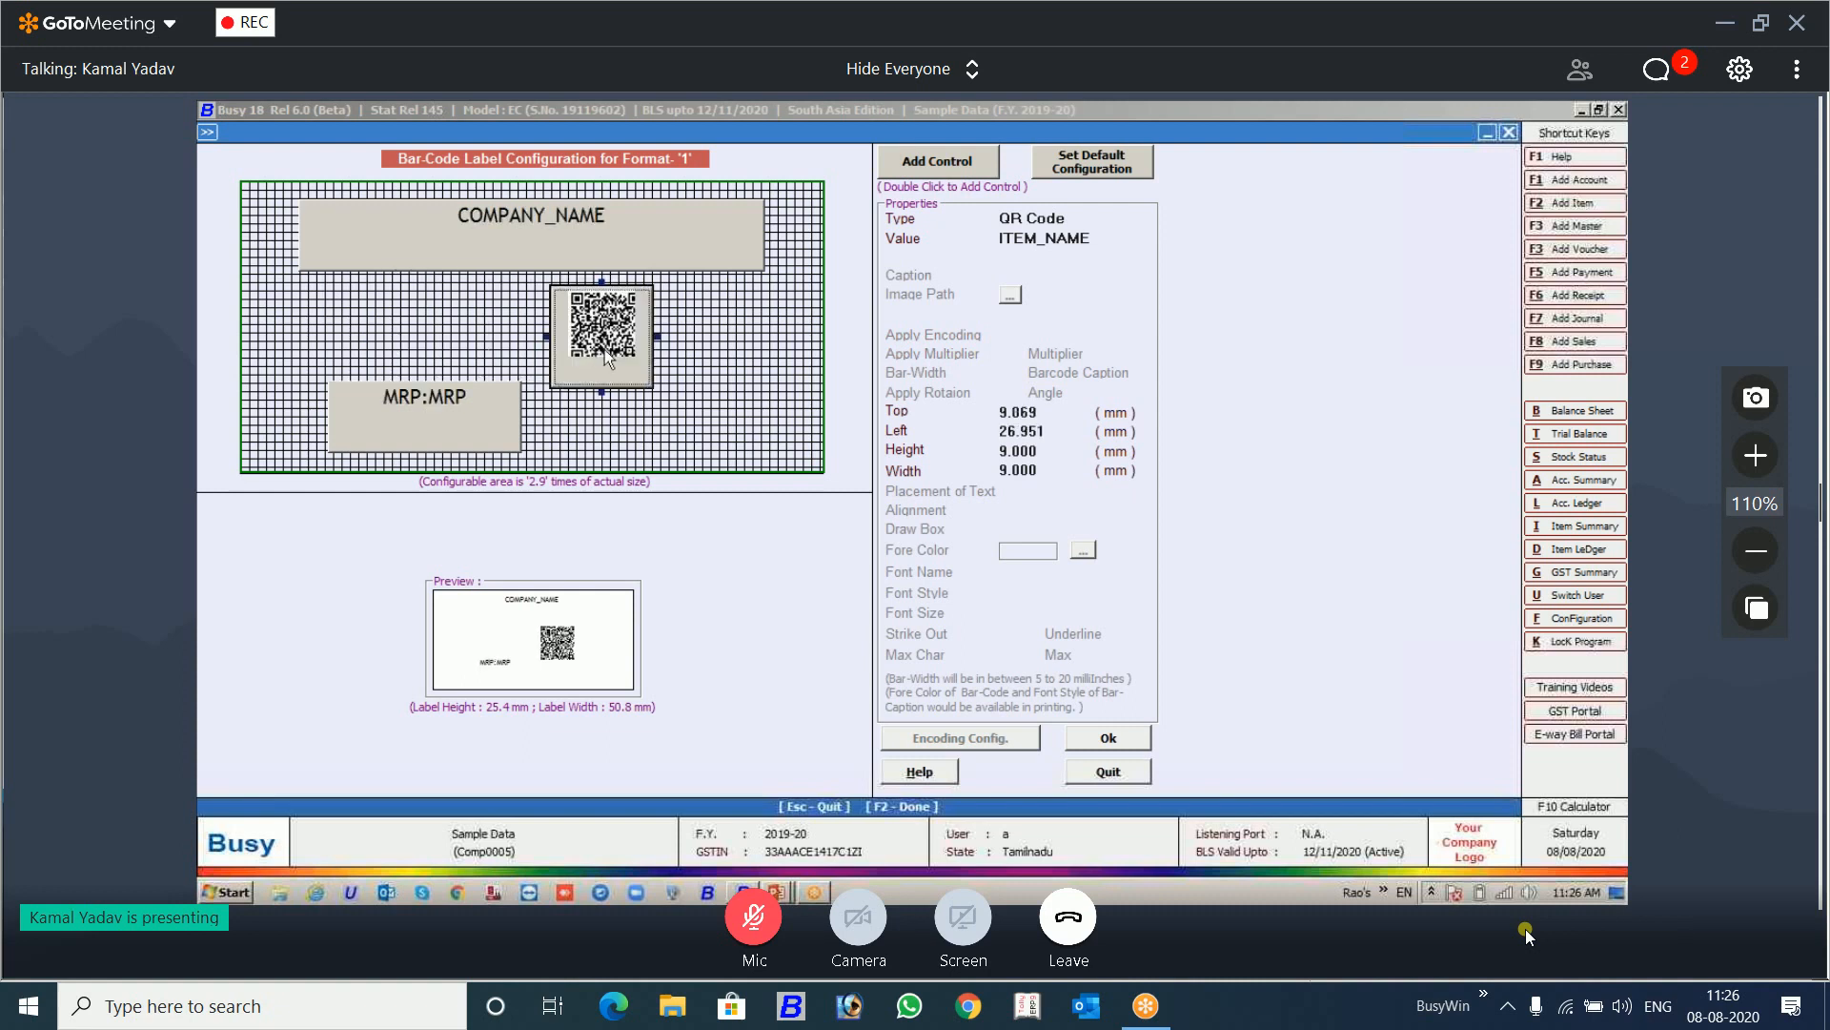
pyautogui.click(1088, 239)
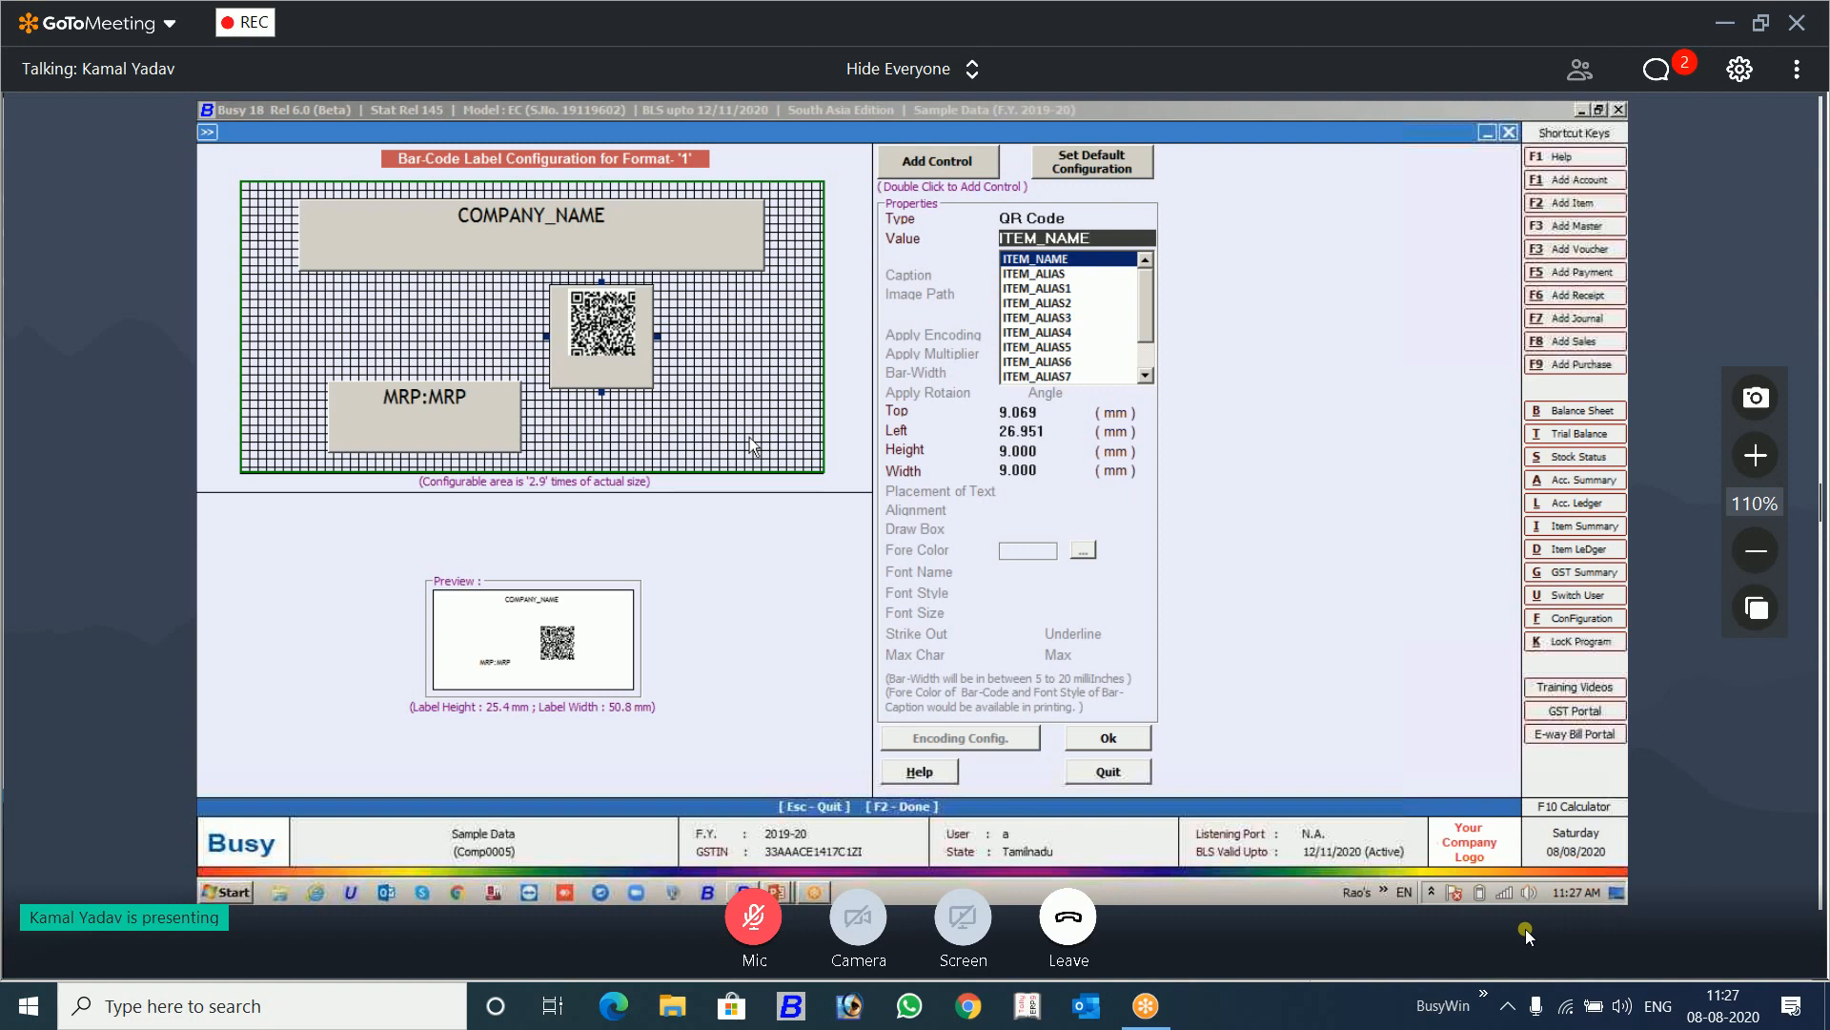
pyautogui.press('Return')
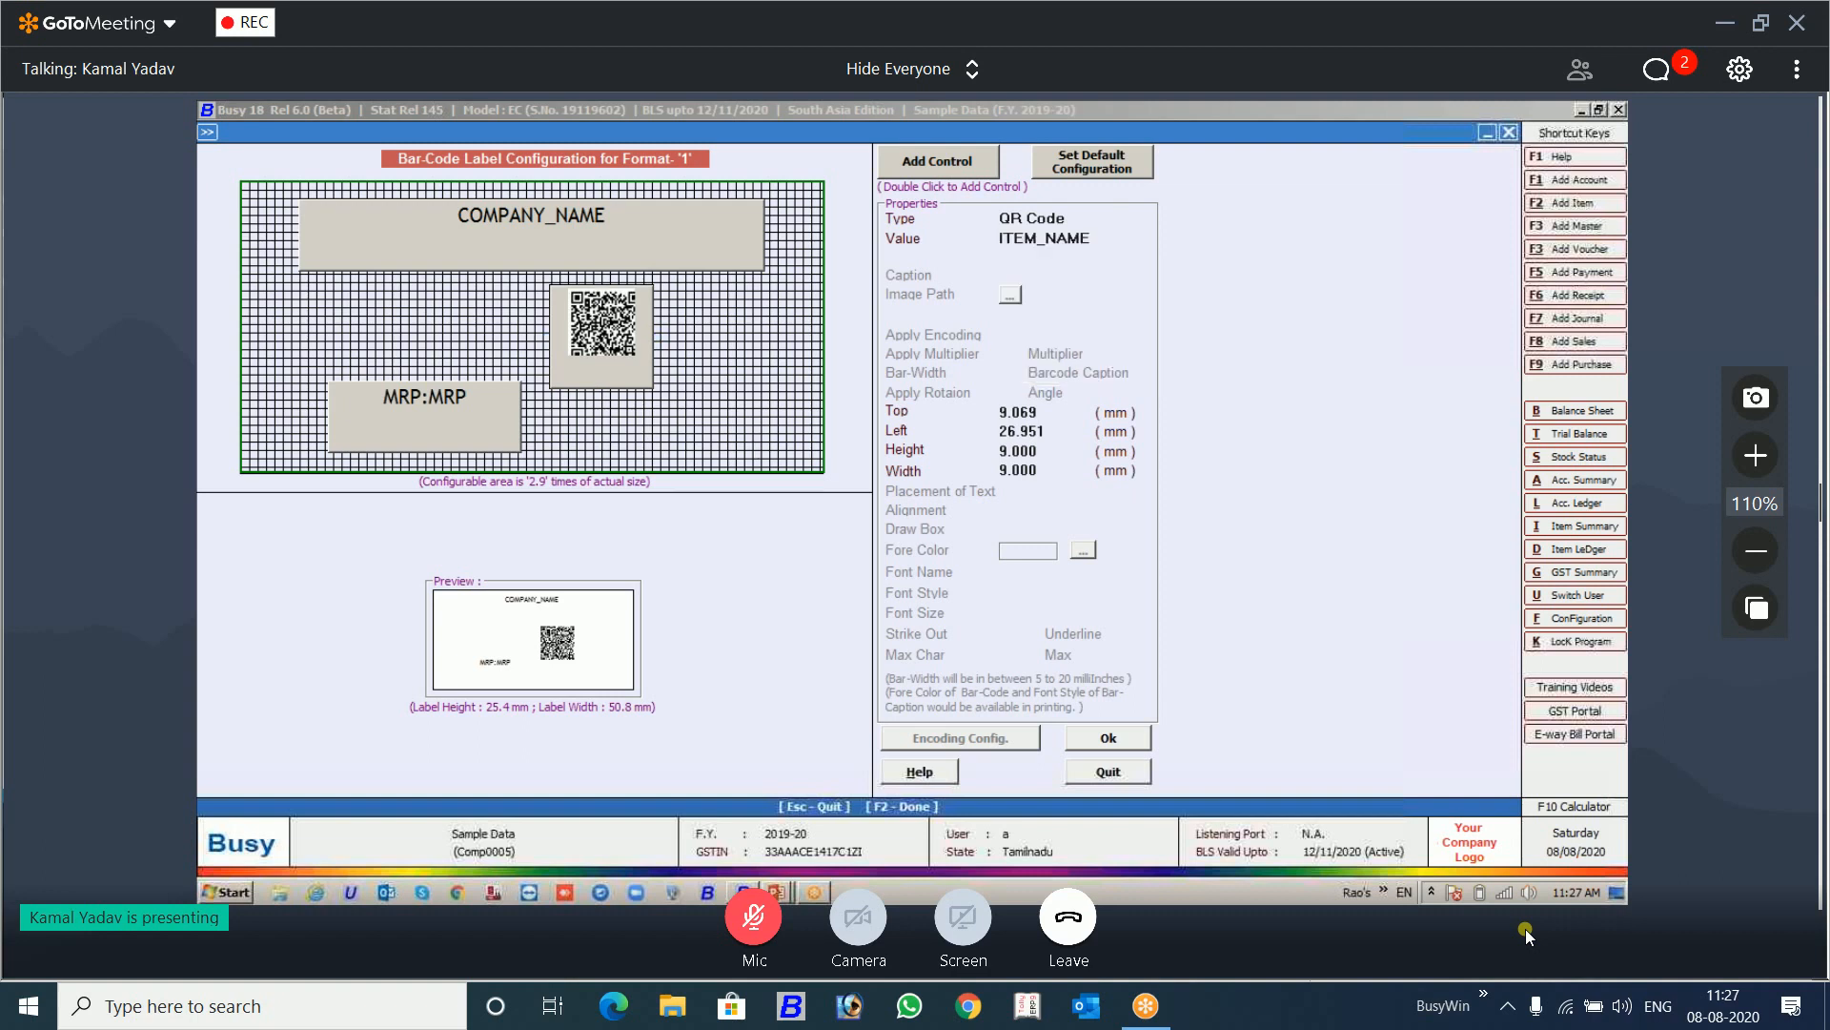
# Step: Nudge the QR code control slightly up and left, and try to widen it to about 14 mm without changing its height
pyautogui.click(636, 364)
pyautogui.moveTo(635, 363); pyautogui.dragTo(635, 362)
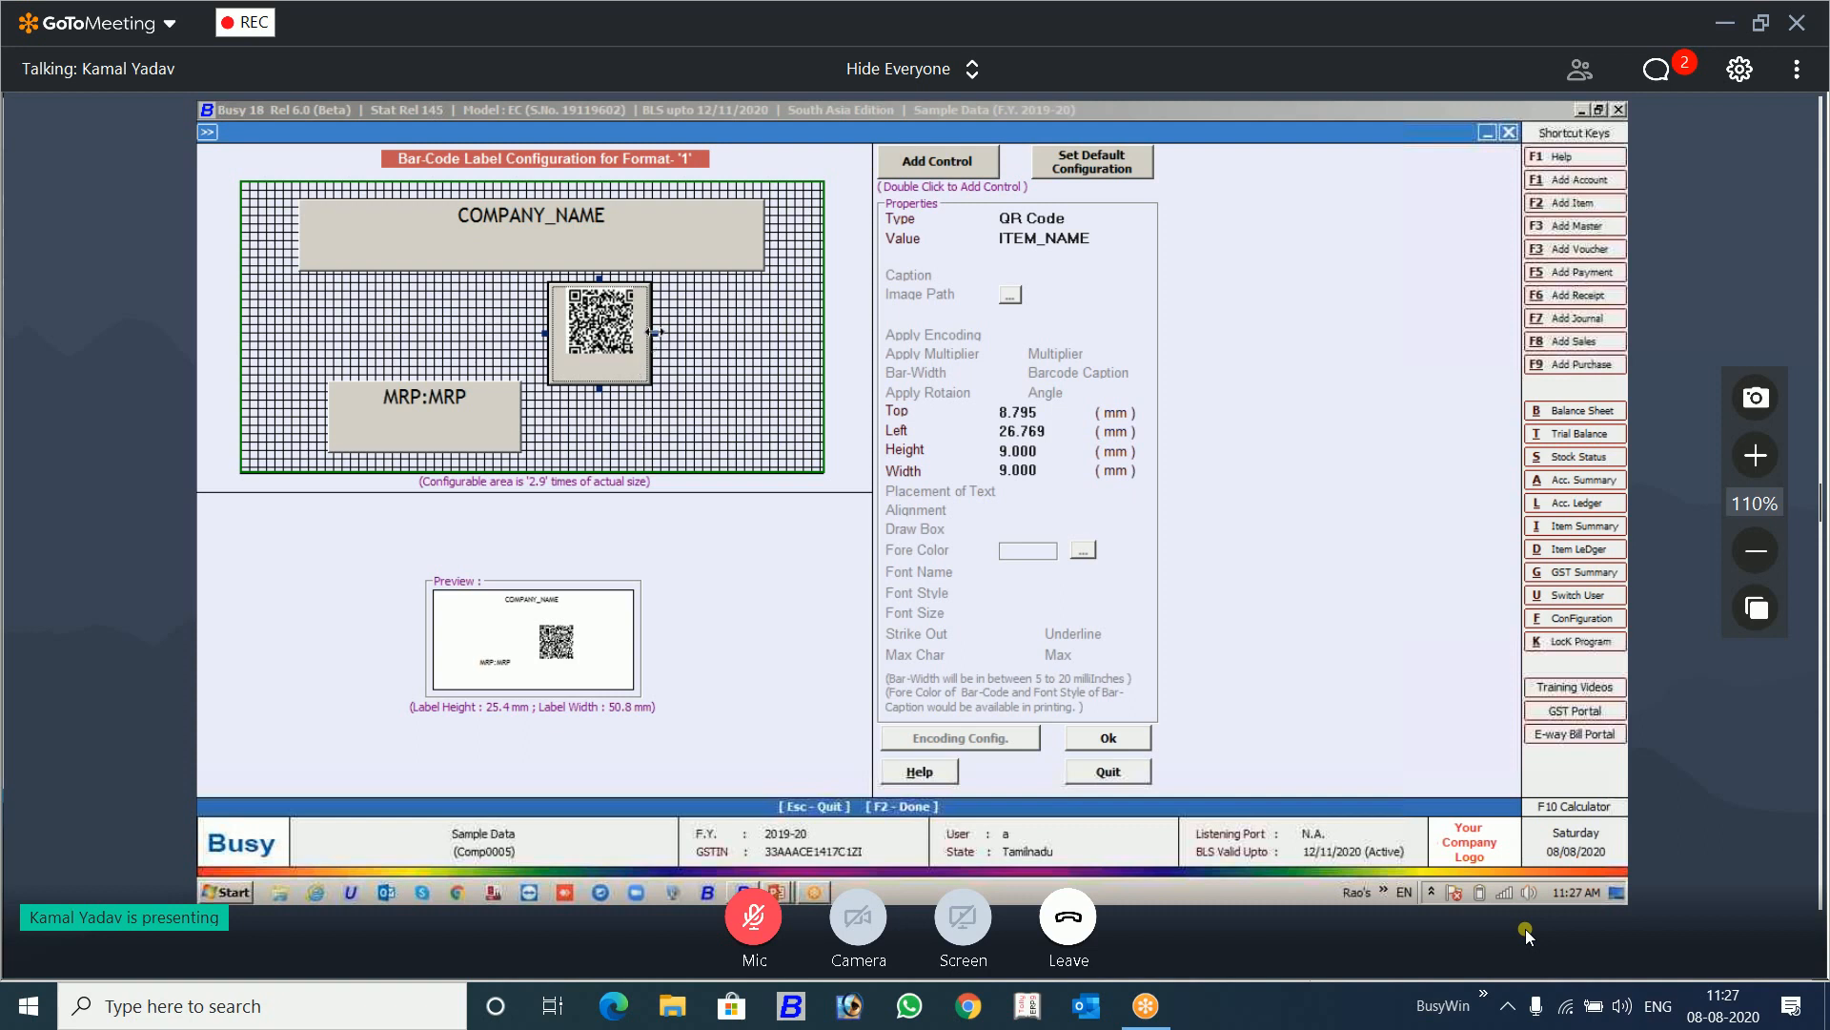
pyautogui.moveTo(655, 331); pyautogui.dragTo(712, 333)
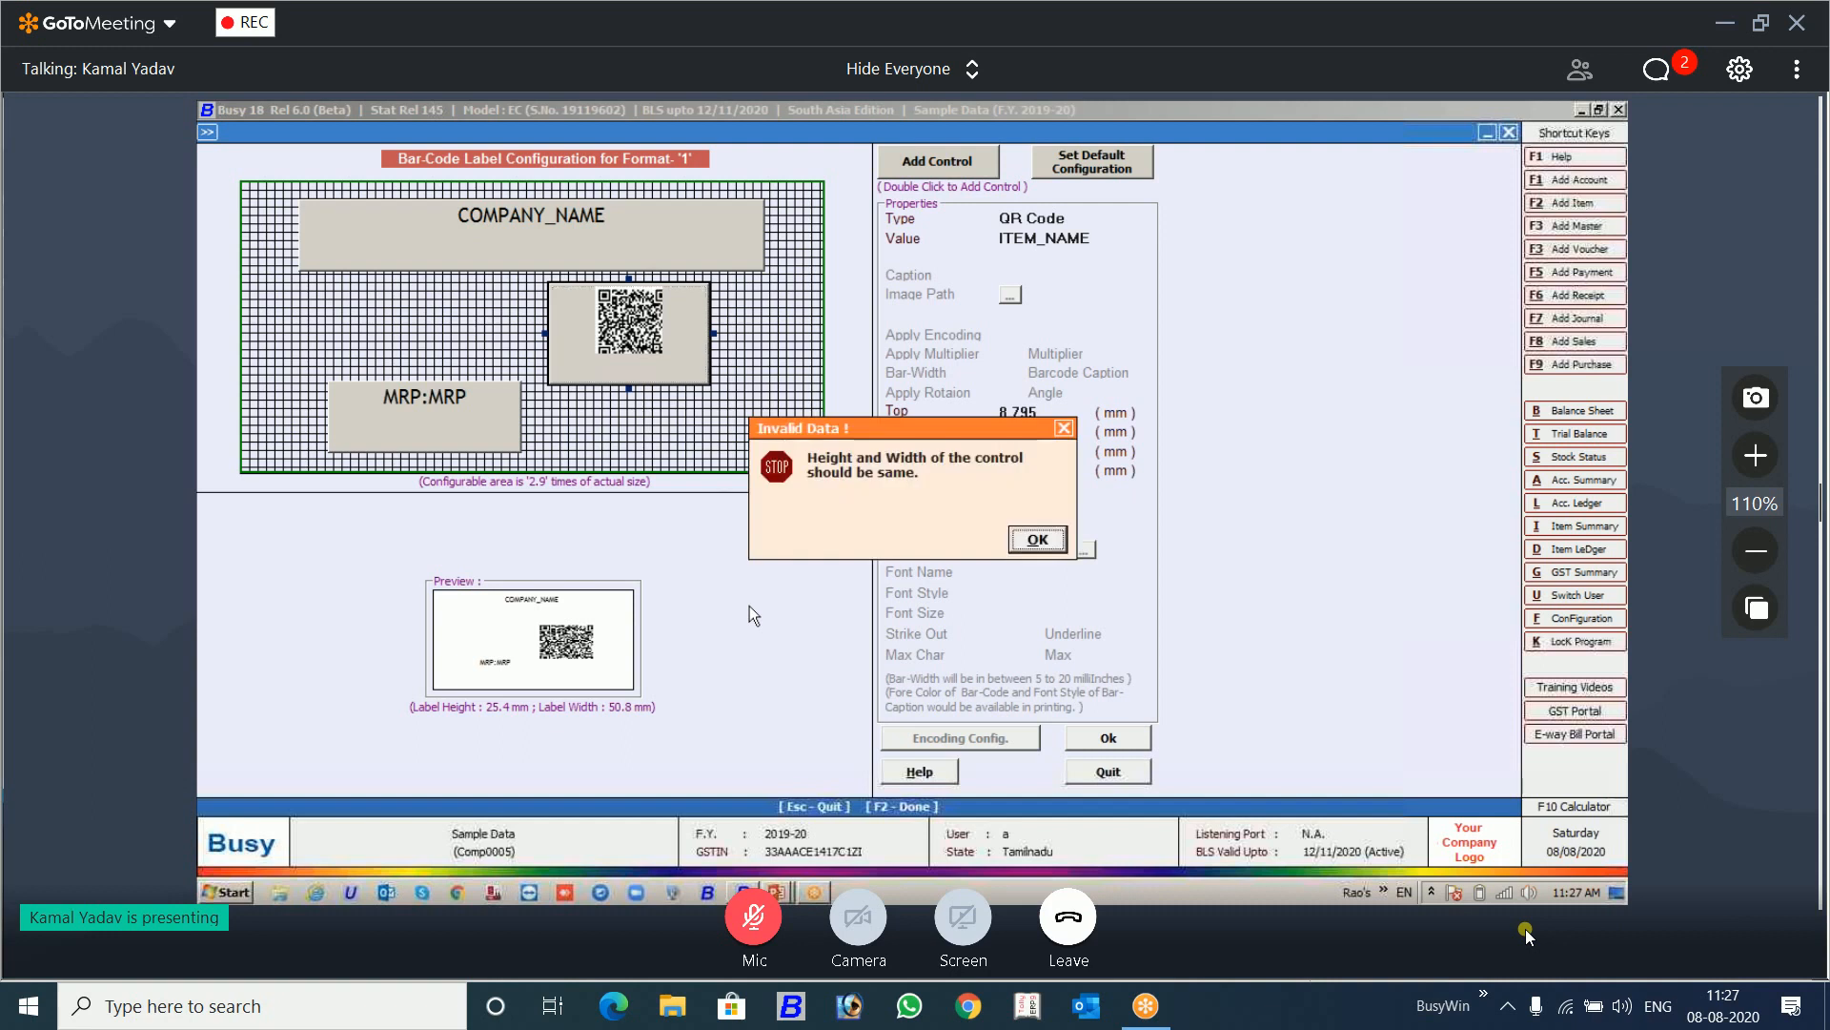
pyautogui.click(1025, 546)
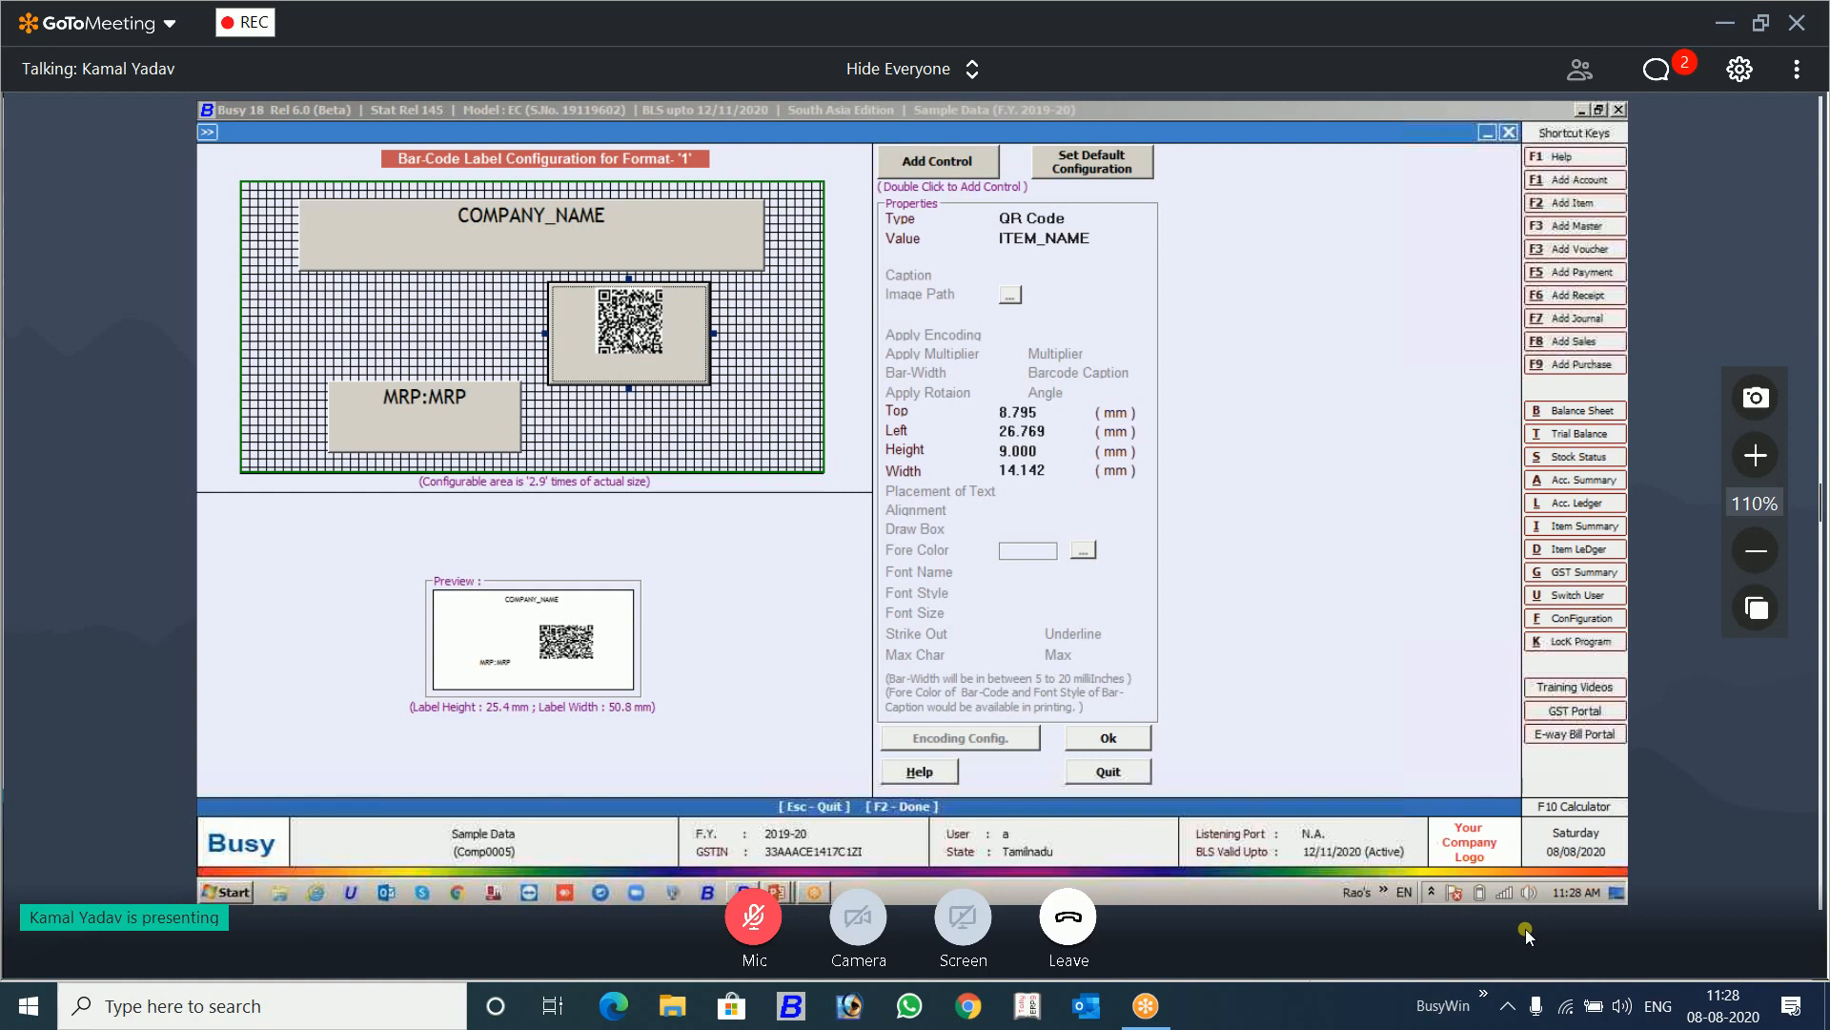
# Step: Quit the label configuration of format 1 without saving and leave the Item Bar-code Printing add-on
pyautogui.press('Escape')
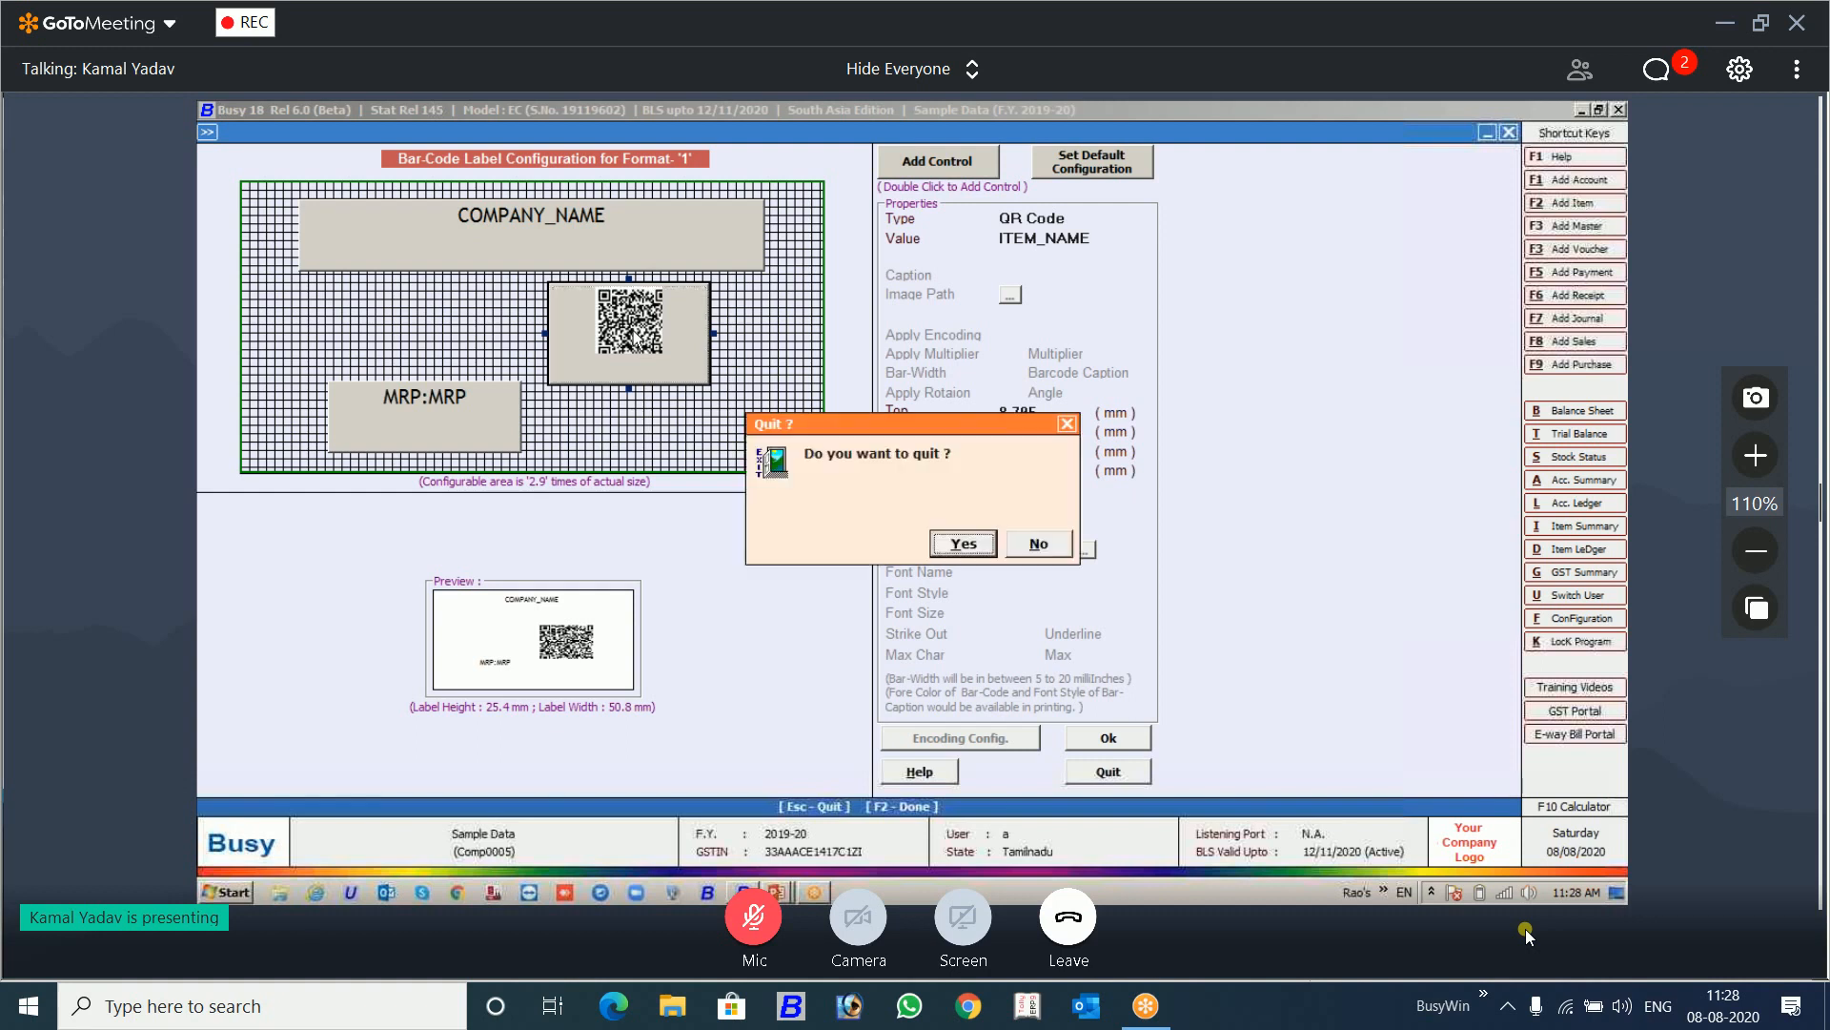
pyautogui.press('Return')
pyautogui.press('Escape')
pyautogui.press('Escape')
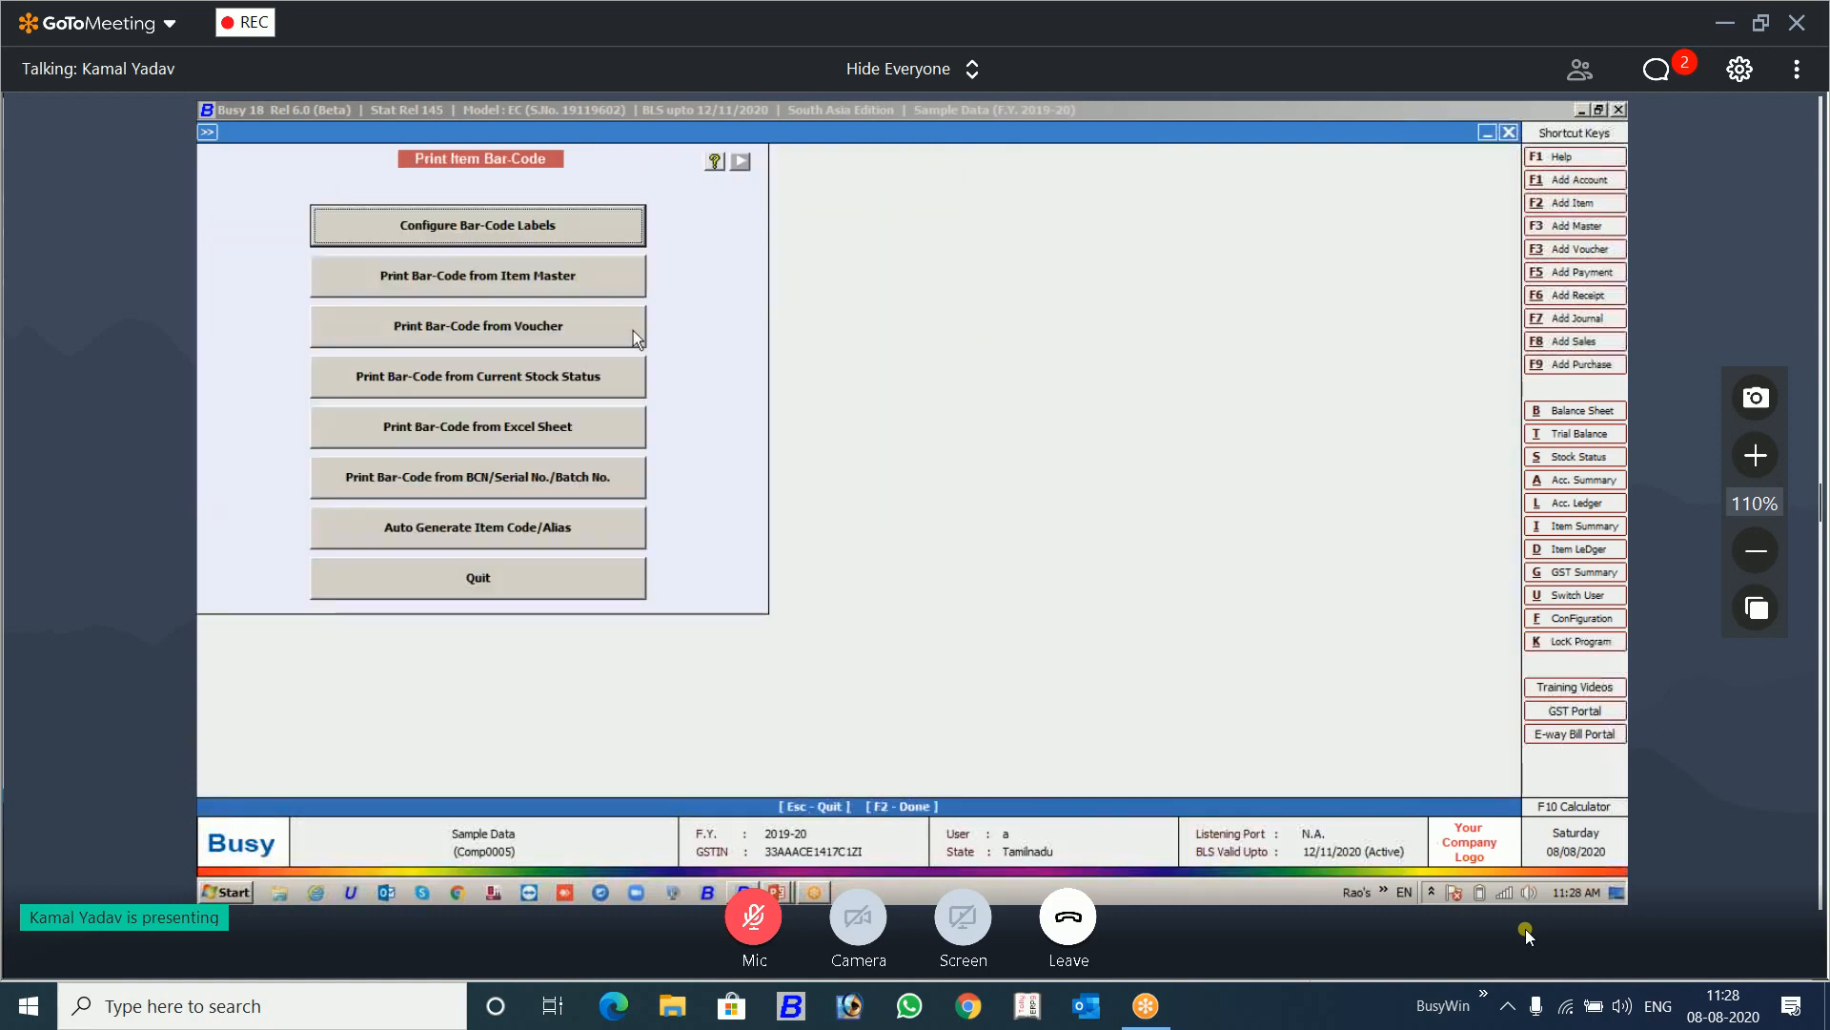
pyautogui.press('Escape')
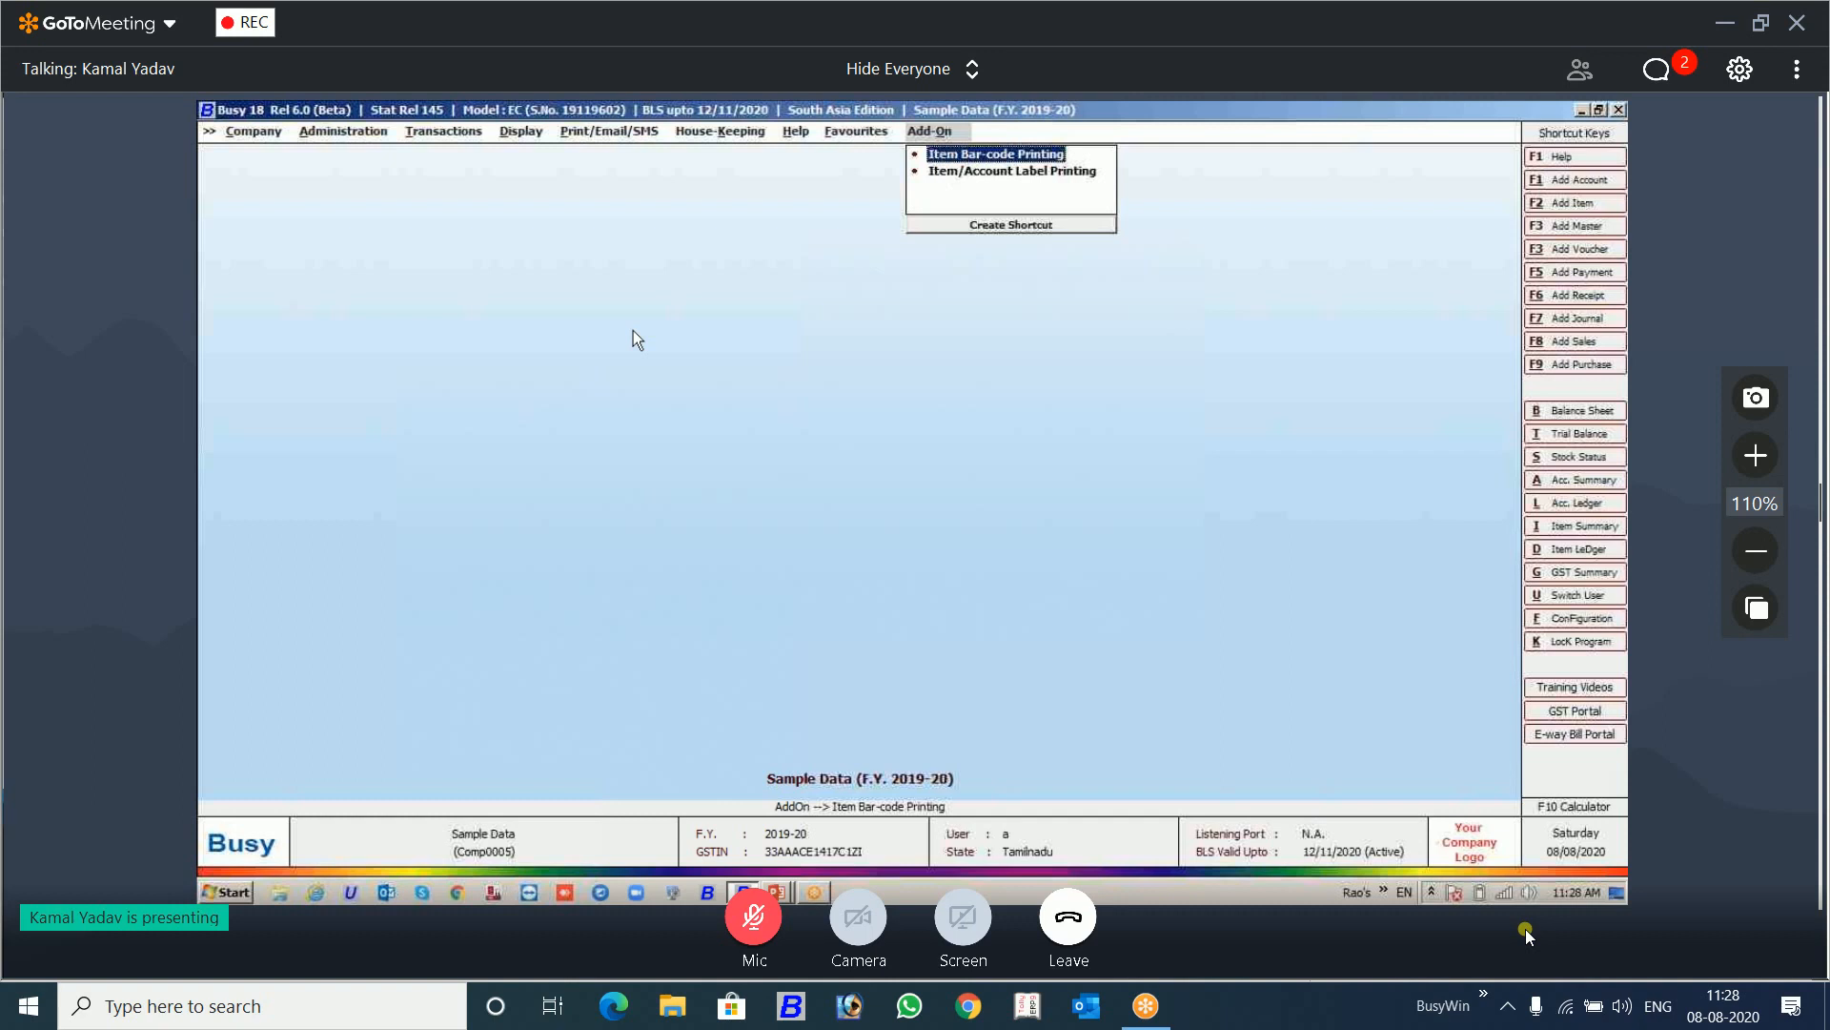
# Step: Switch to the PowerPoint slide show at the slide on implementing QR codes in Busy
pyautogui.hotkey('alt', 'Tab')
pyautogui.hotkey('alt', 'Tab')
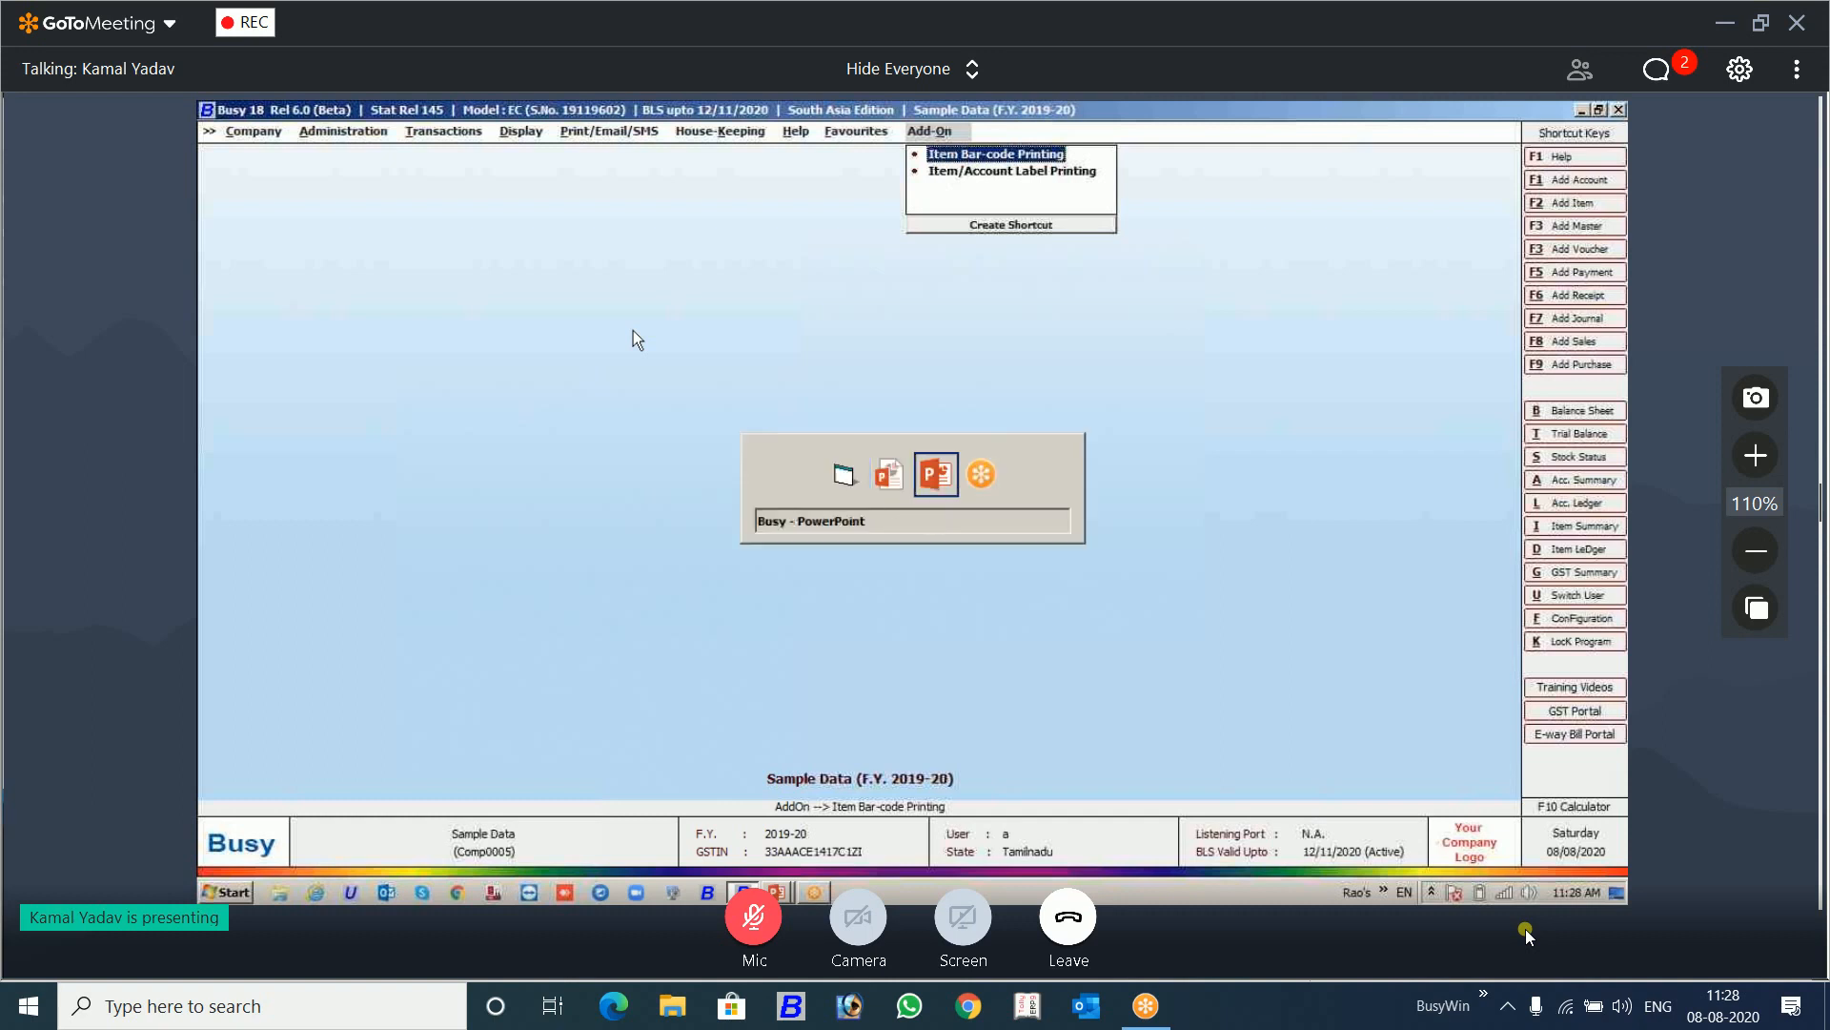
pyautogui.hotkey('alt', 'Tab')
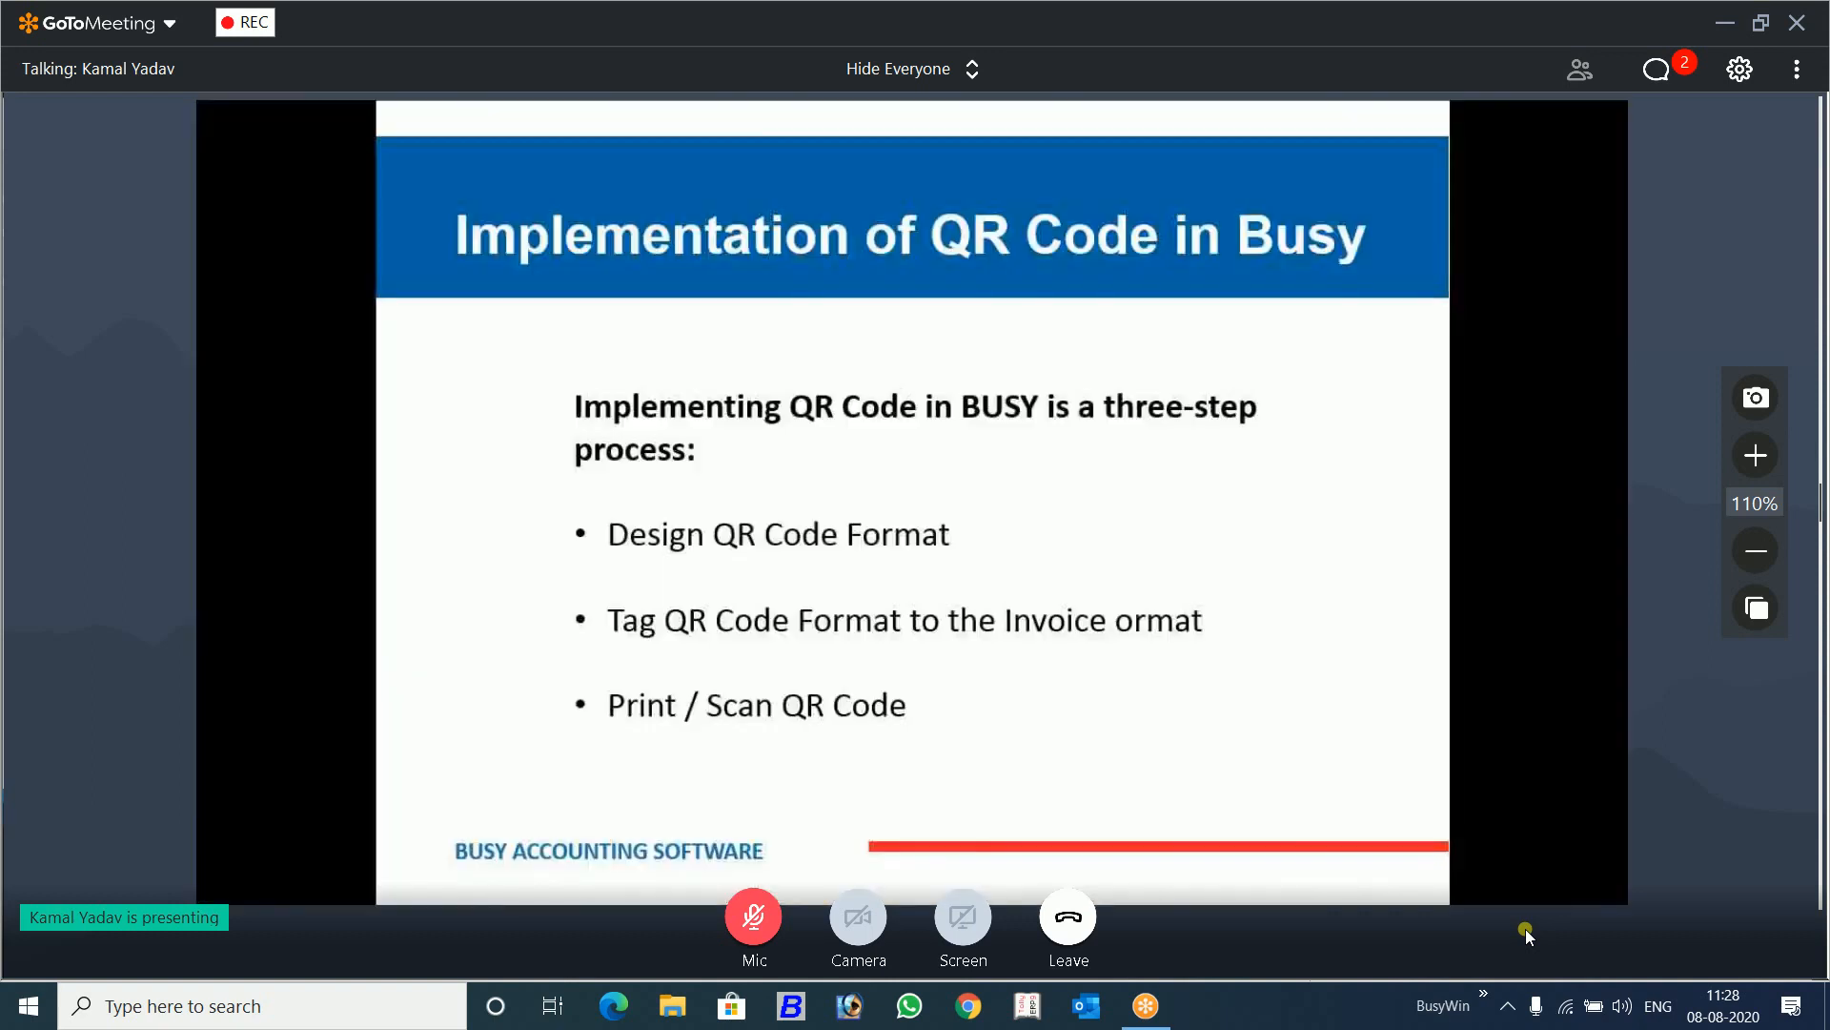
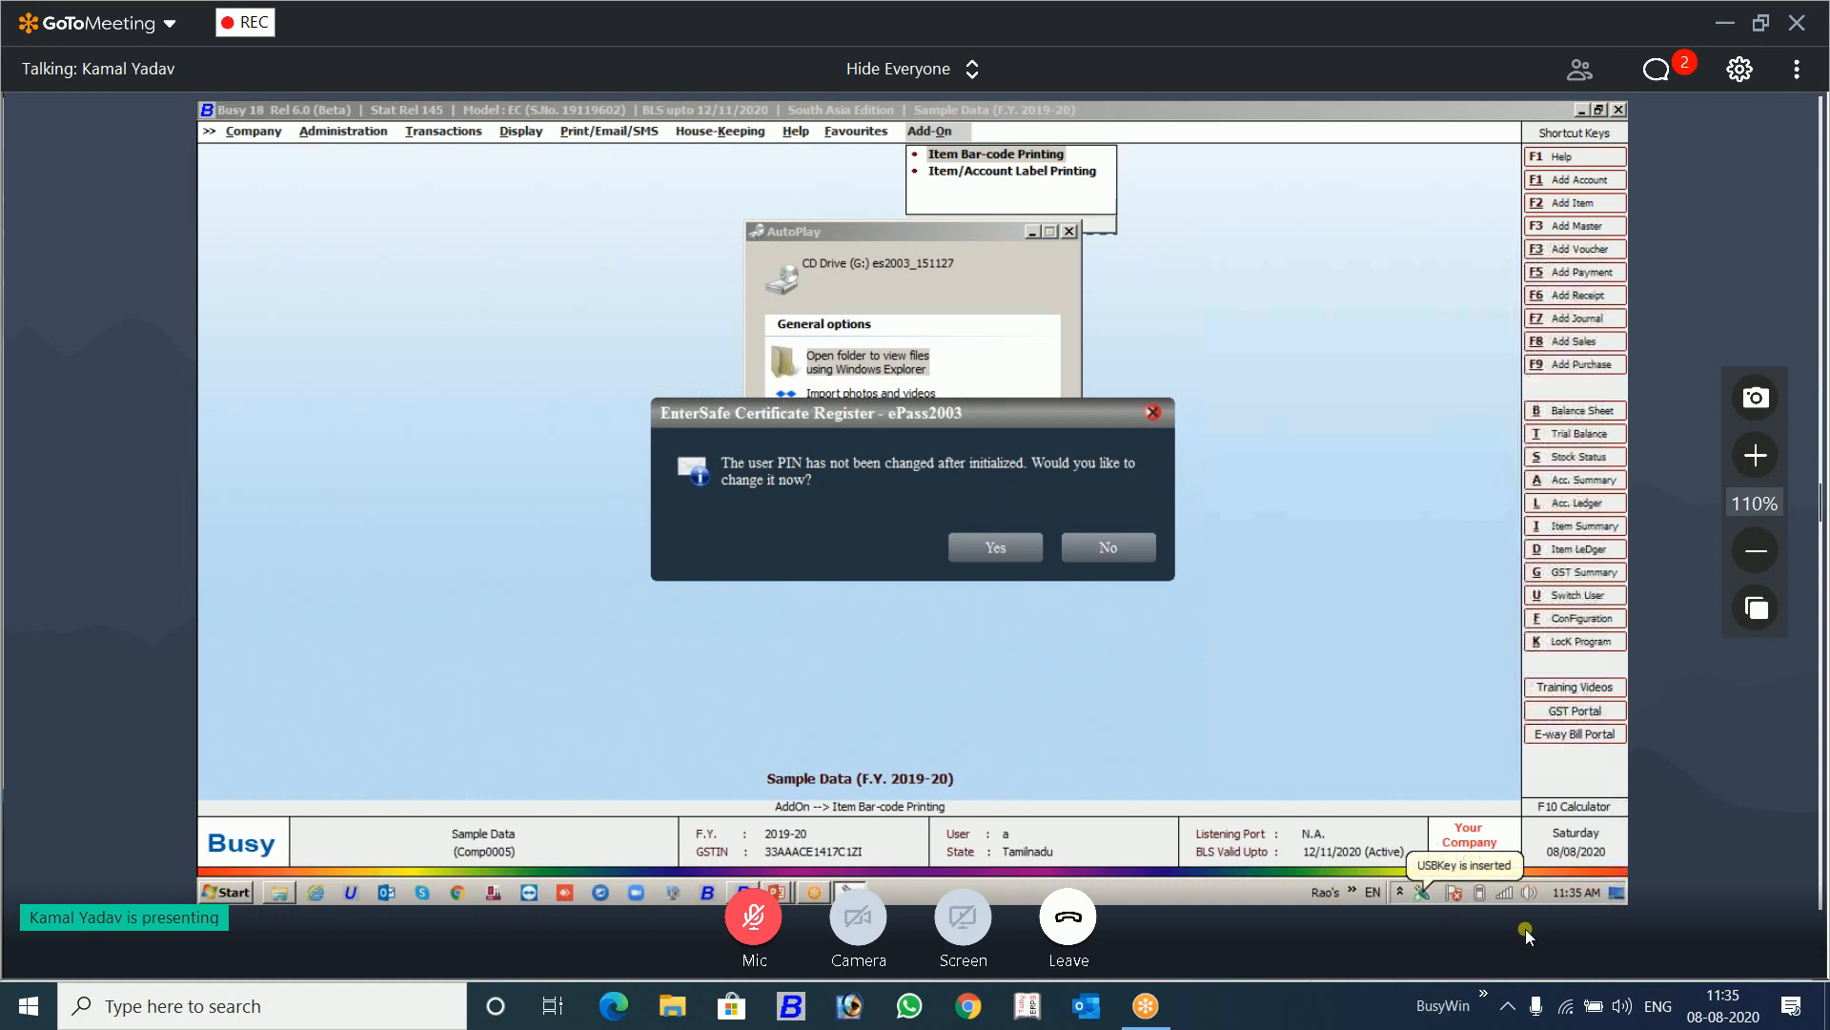
# Step: Decline changing the token's user PIN, view the files on CD Drive (G:) es2003_151127, and close the folder window
pyautogui.click(1104, 563)
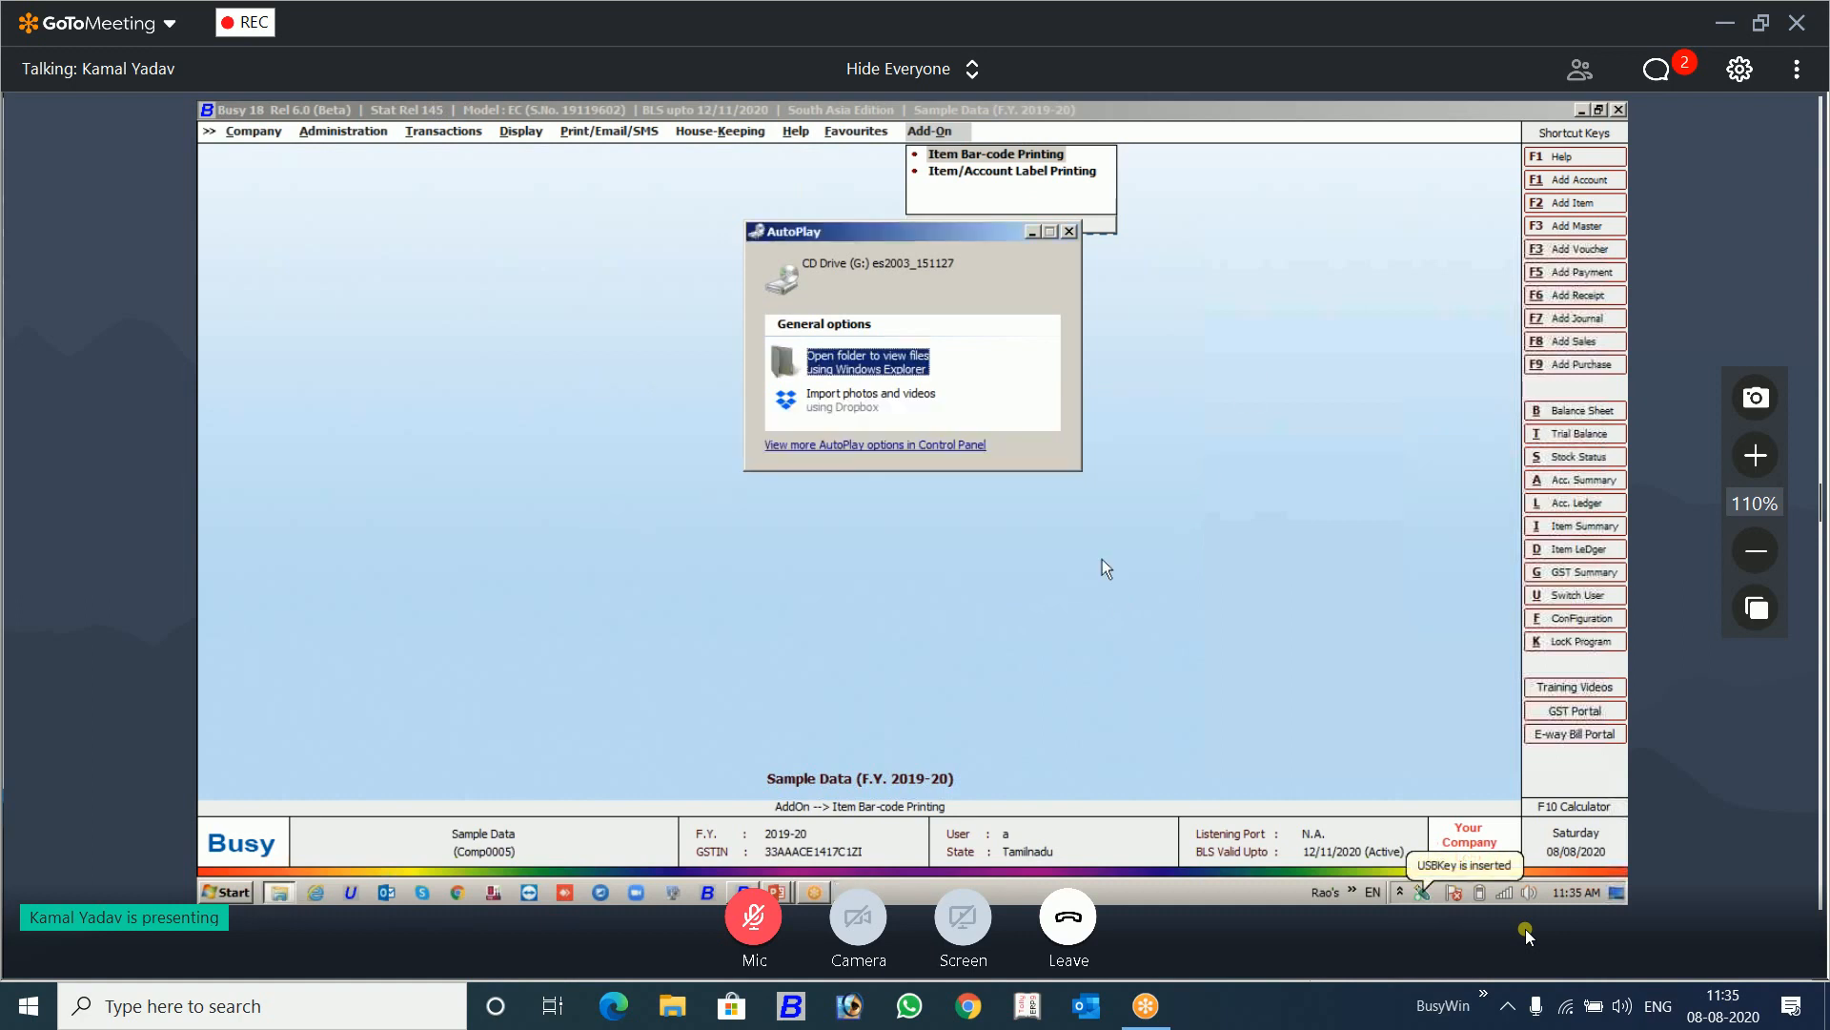
pyautogui.click(888, 370)
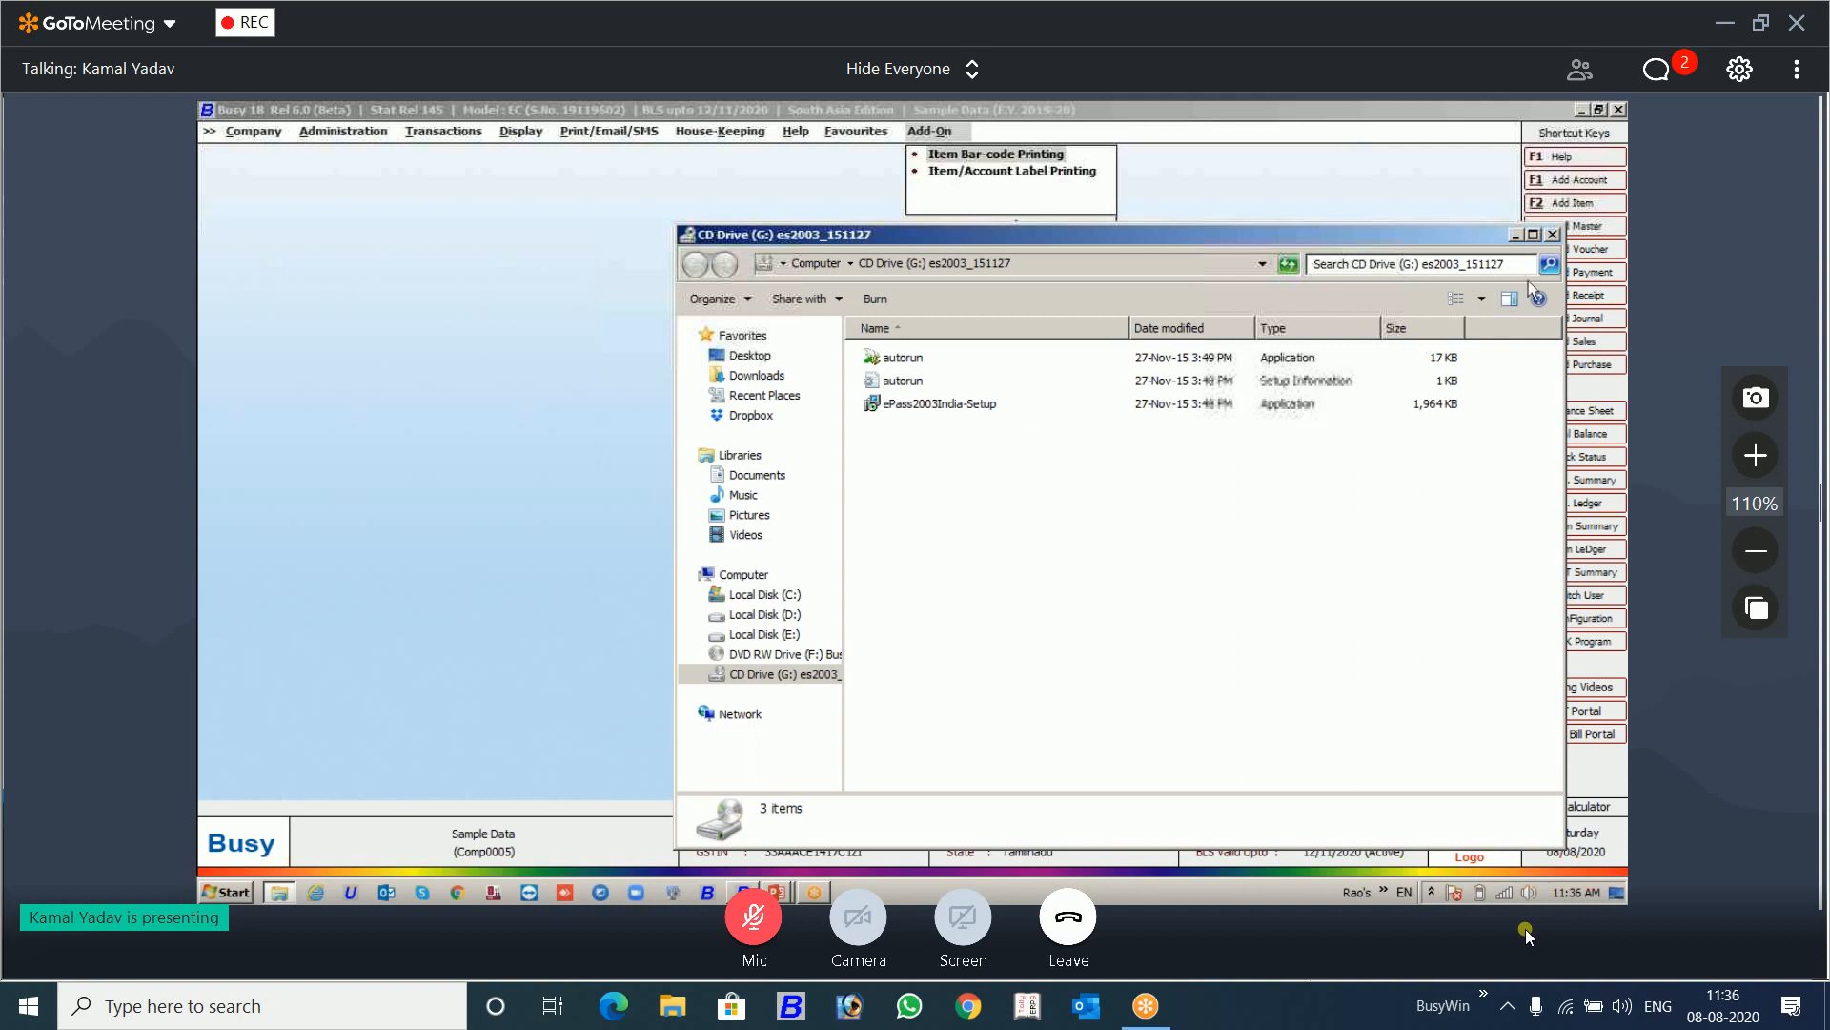
pyautogui.click(1552, 235)
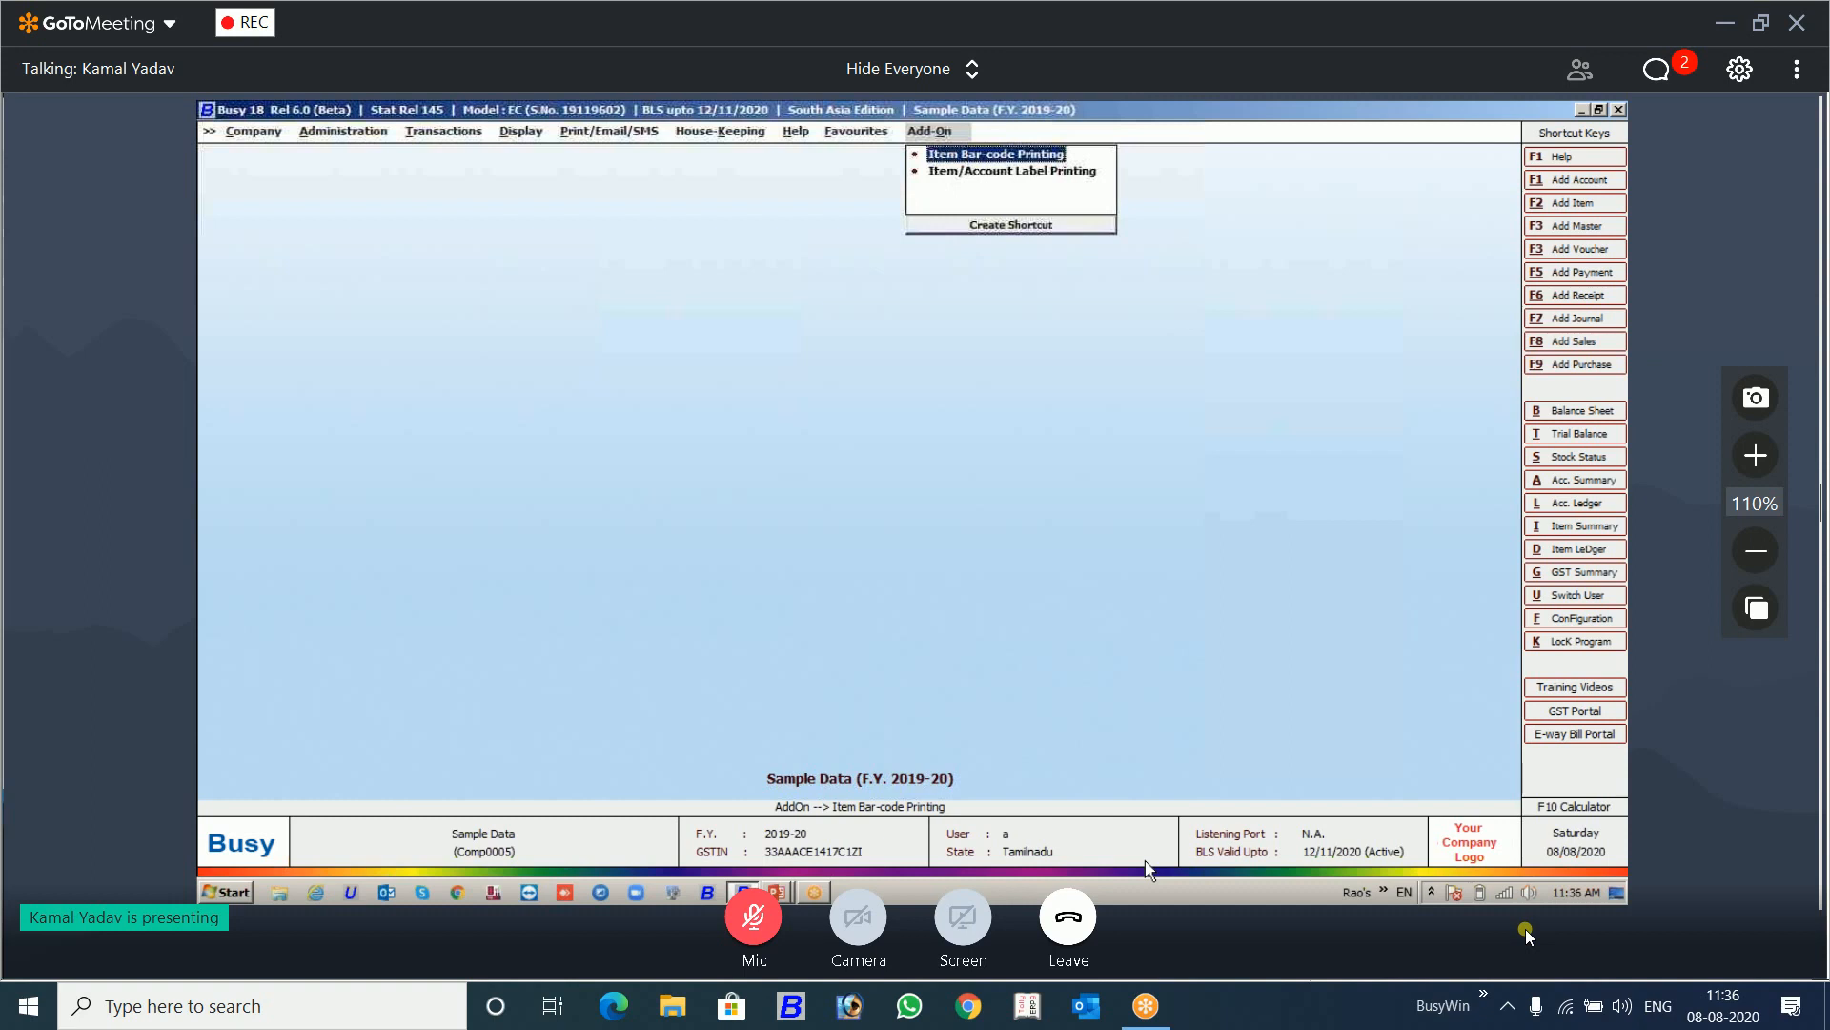
# Step: Launch the WEB-e-Sign digital signature software to view its login form, and dismiss it without logging in
pyautogui.click(1385, 893)
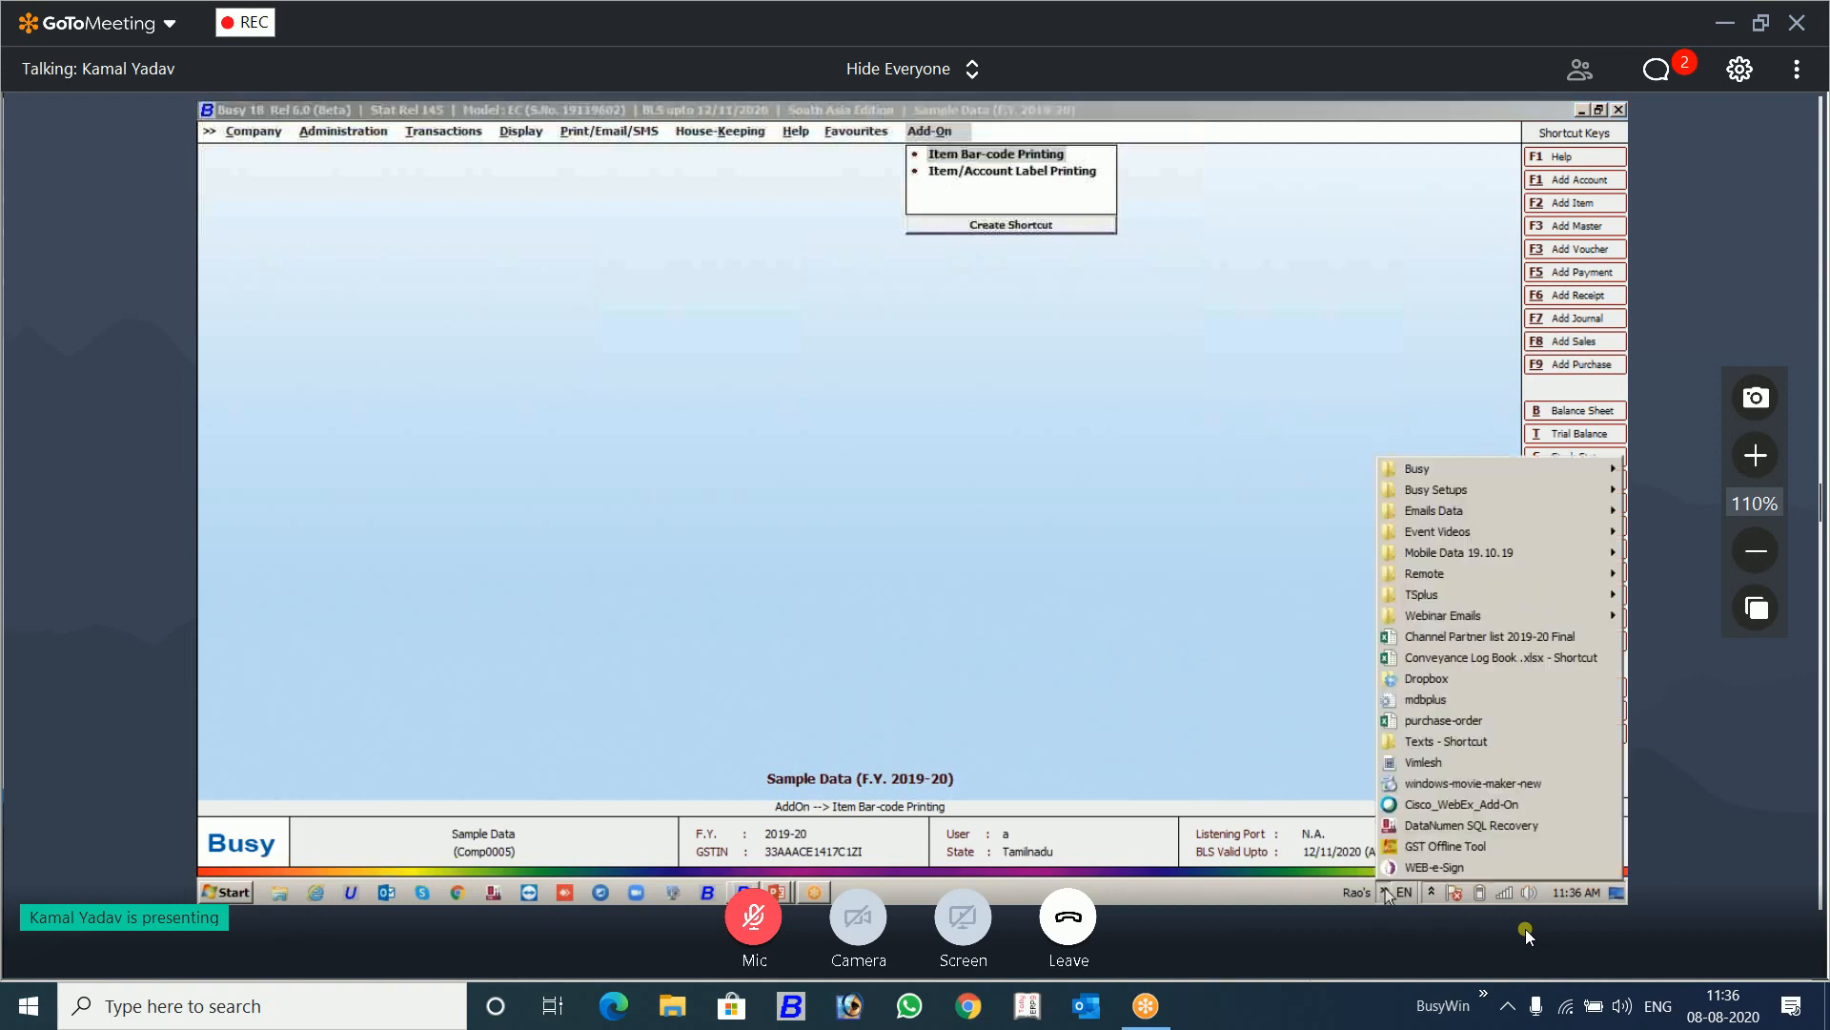
pyautogui.click(1393, 867)
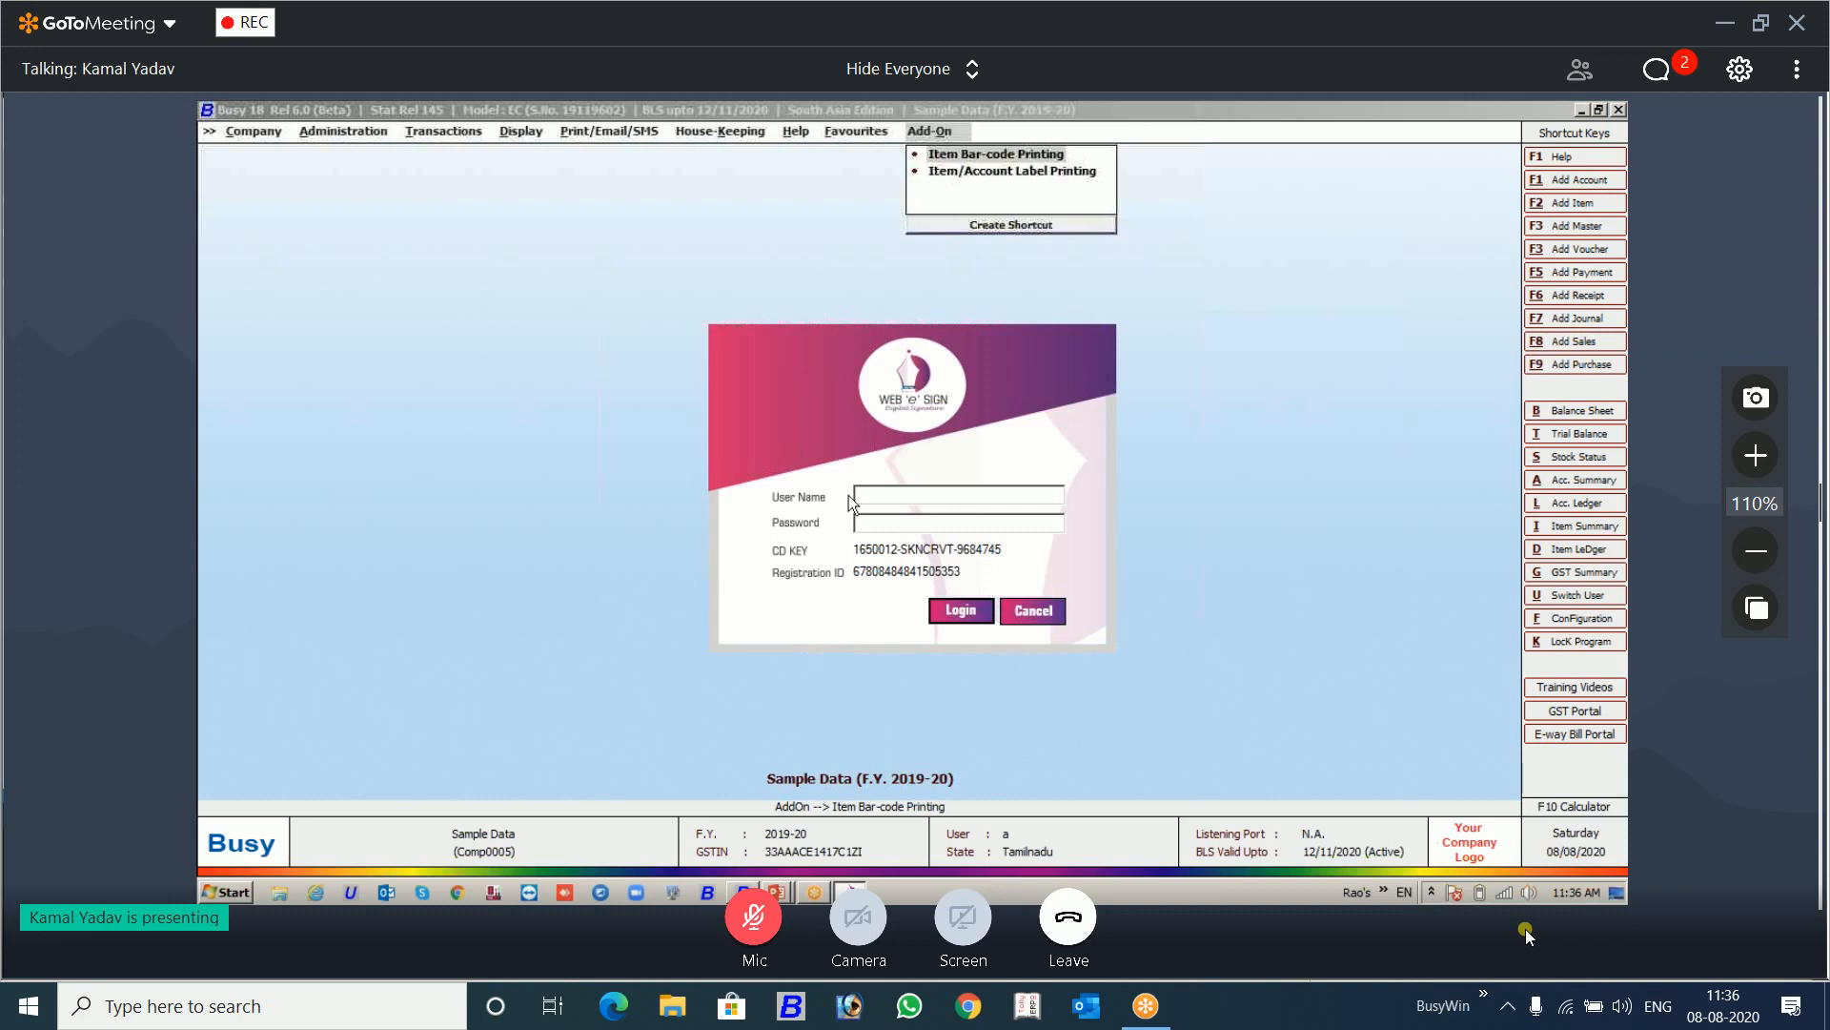
pyautogui.press('Escape')
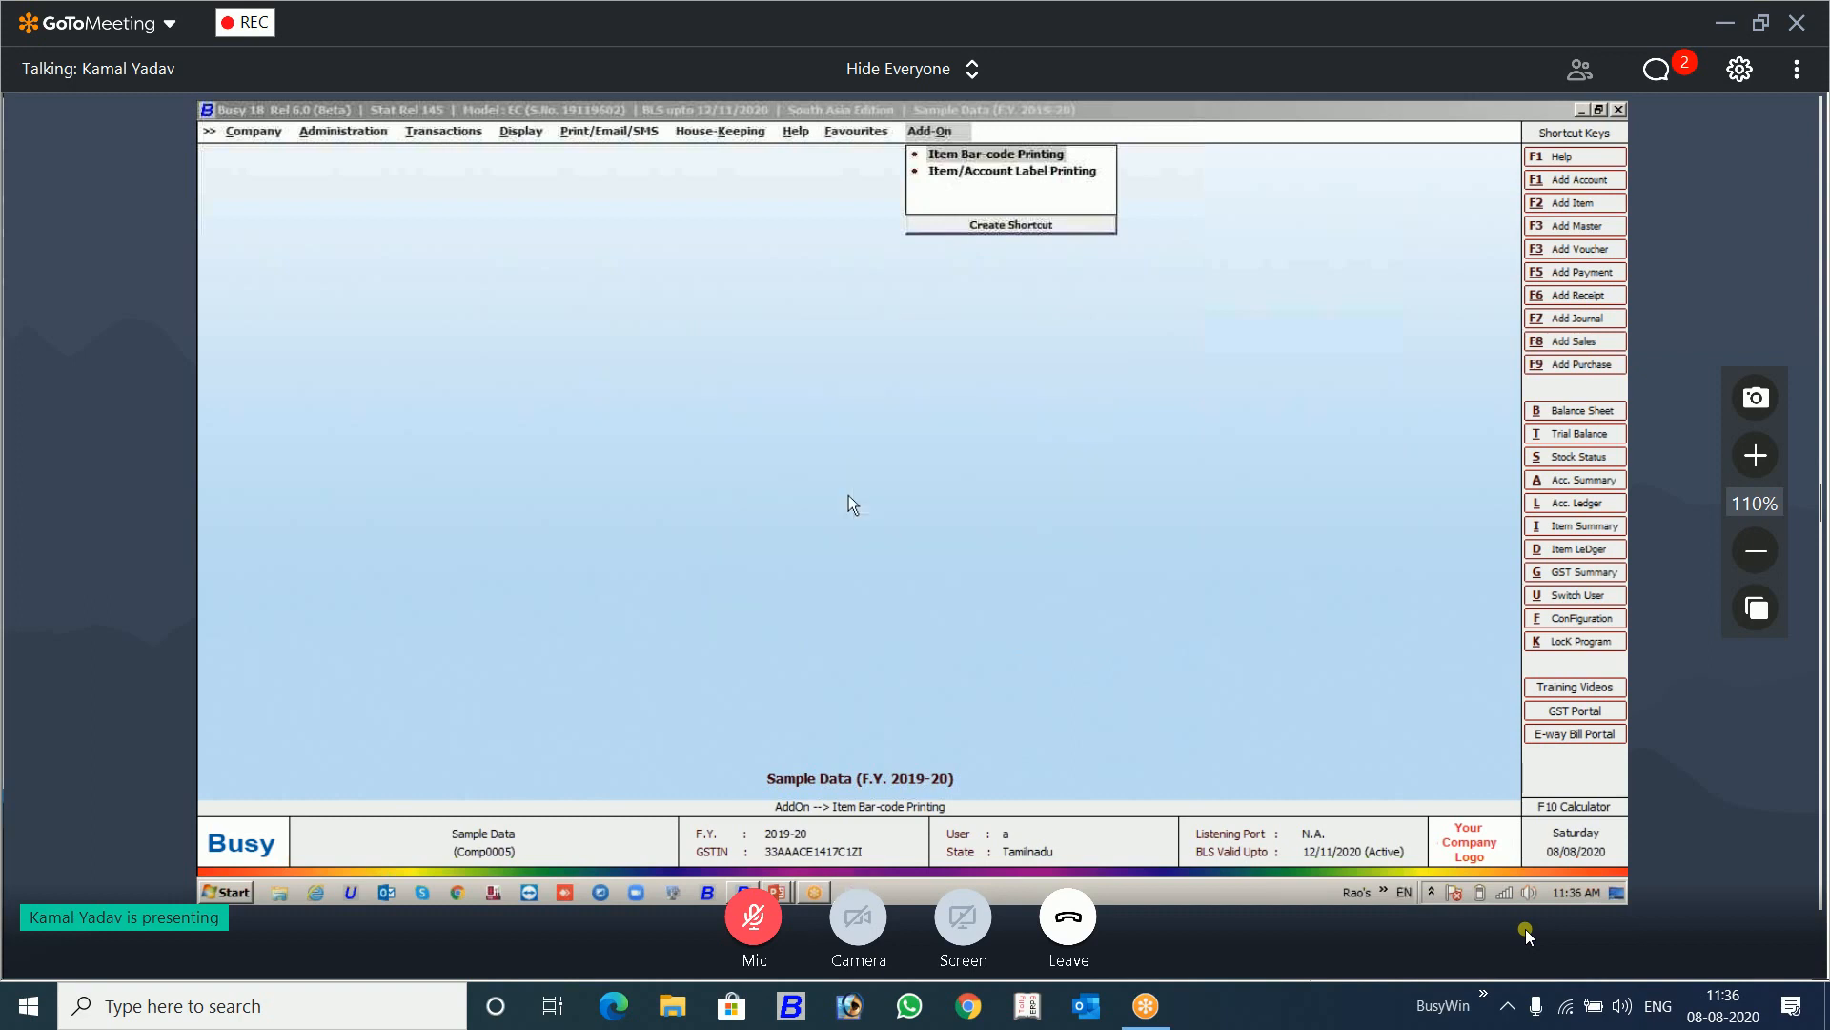
# Step: Open the General section of Features / Options and set Apply Digital Signatures in Invoice/Document to Y
pyautogui.click(372, 136)
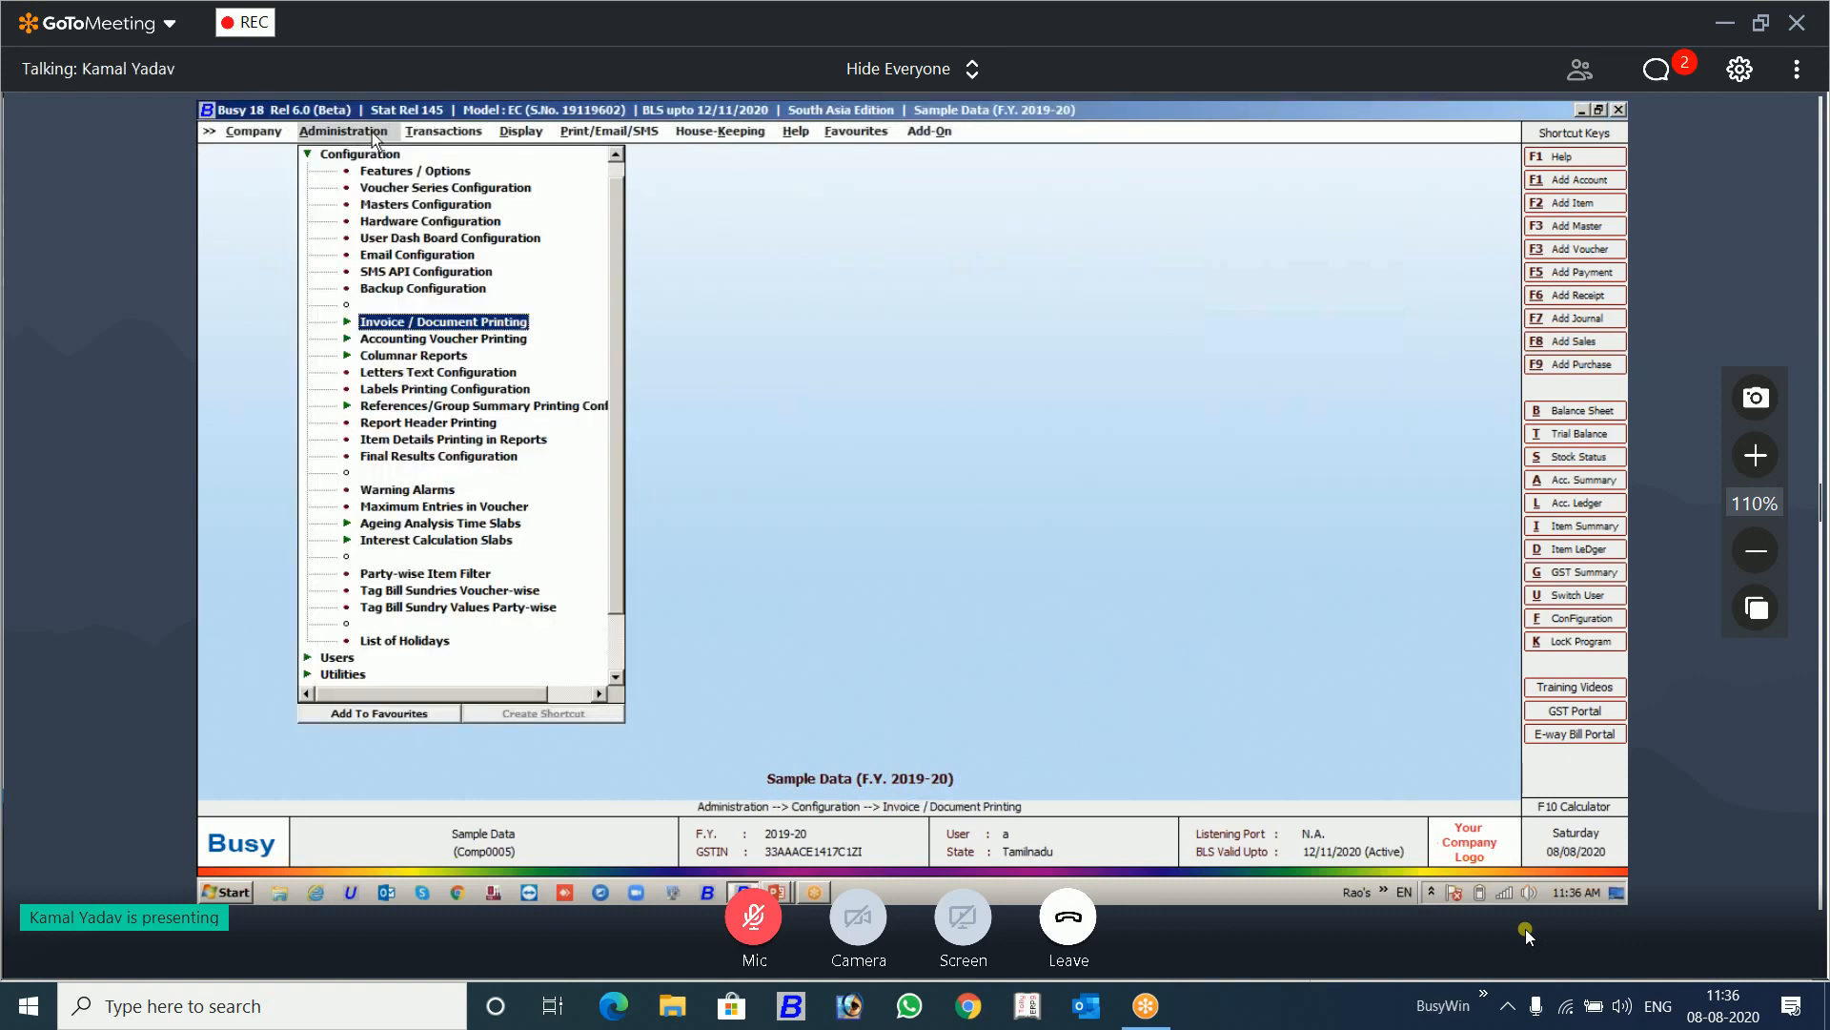
pyautogui.press('Up')
pyautogui.press('Up')
pyautogui.press('Up')
pyautogui.press('Up')
pyautogui.press('Up')
pyautogui.press('Up')
pyautogui.press('Up')
pyautogui.press('Up')
pyautogui.press('Up')
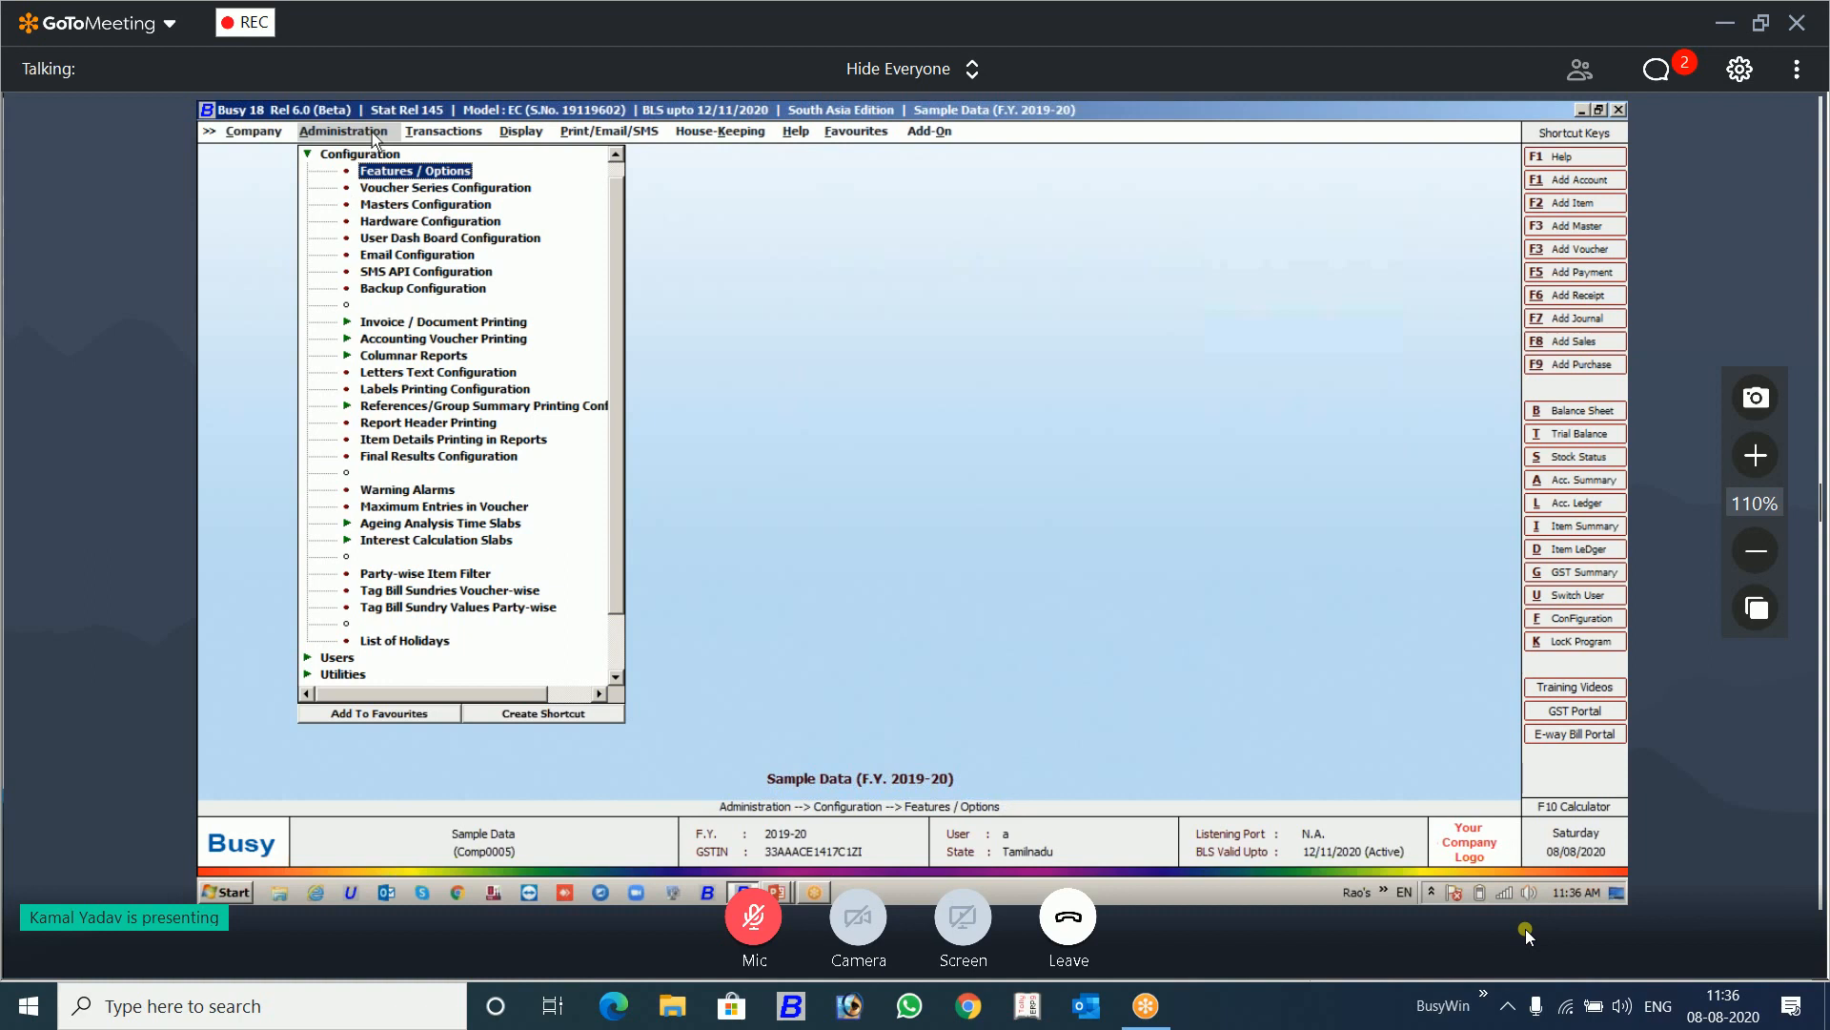
pyautogui.press('Return')
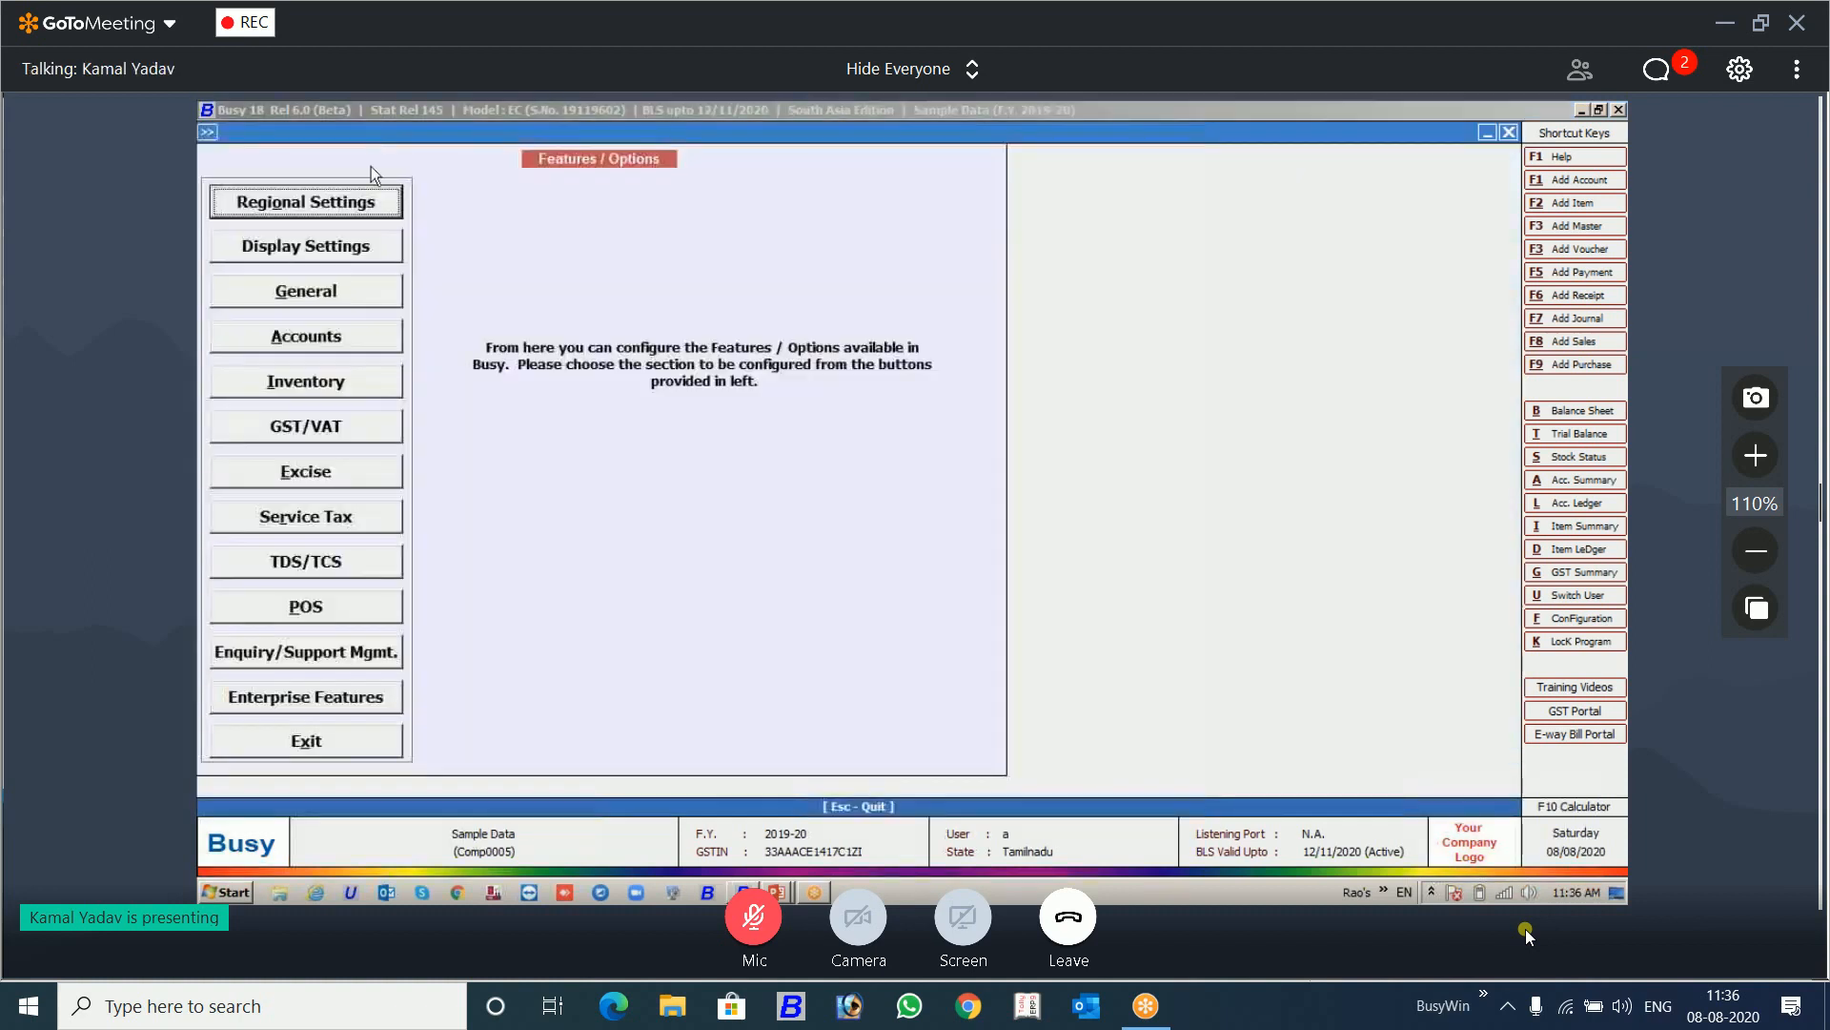
pyautogui.click(368, 279)
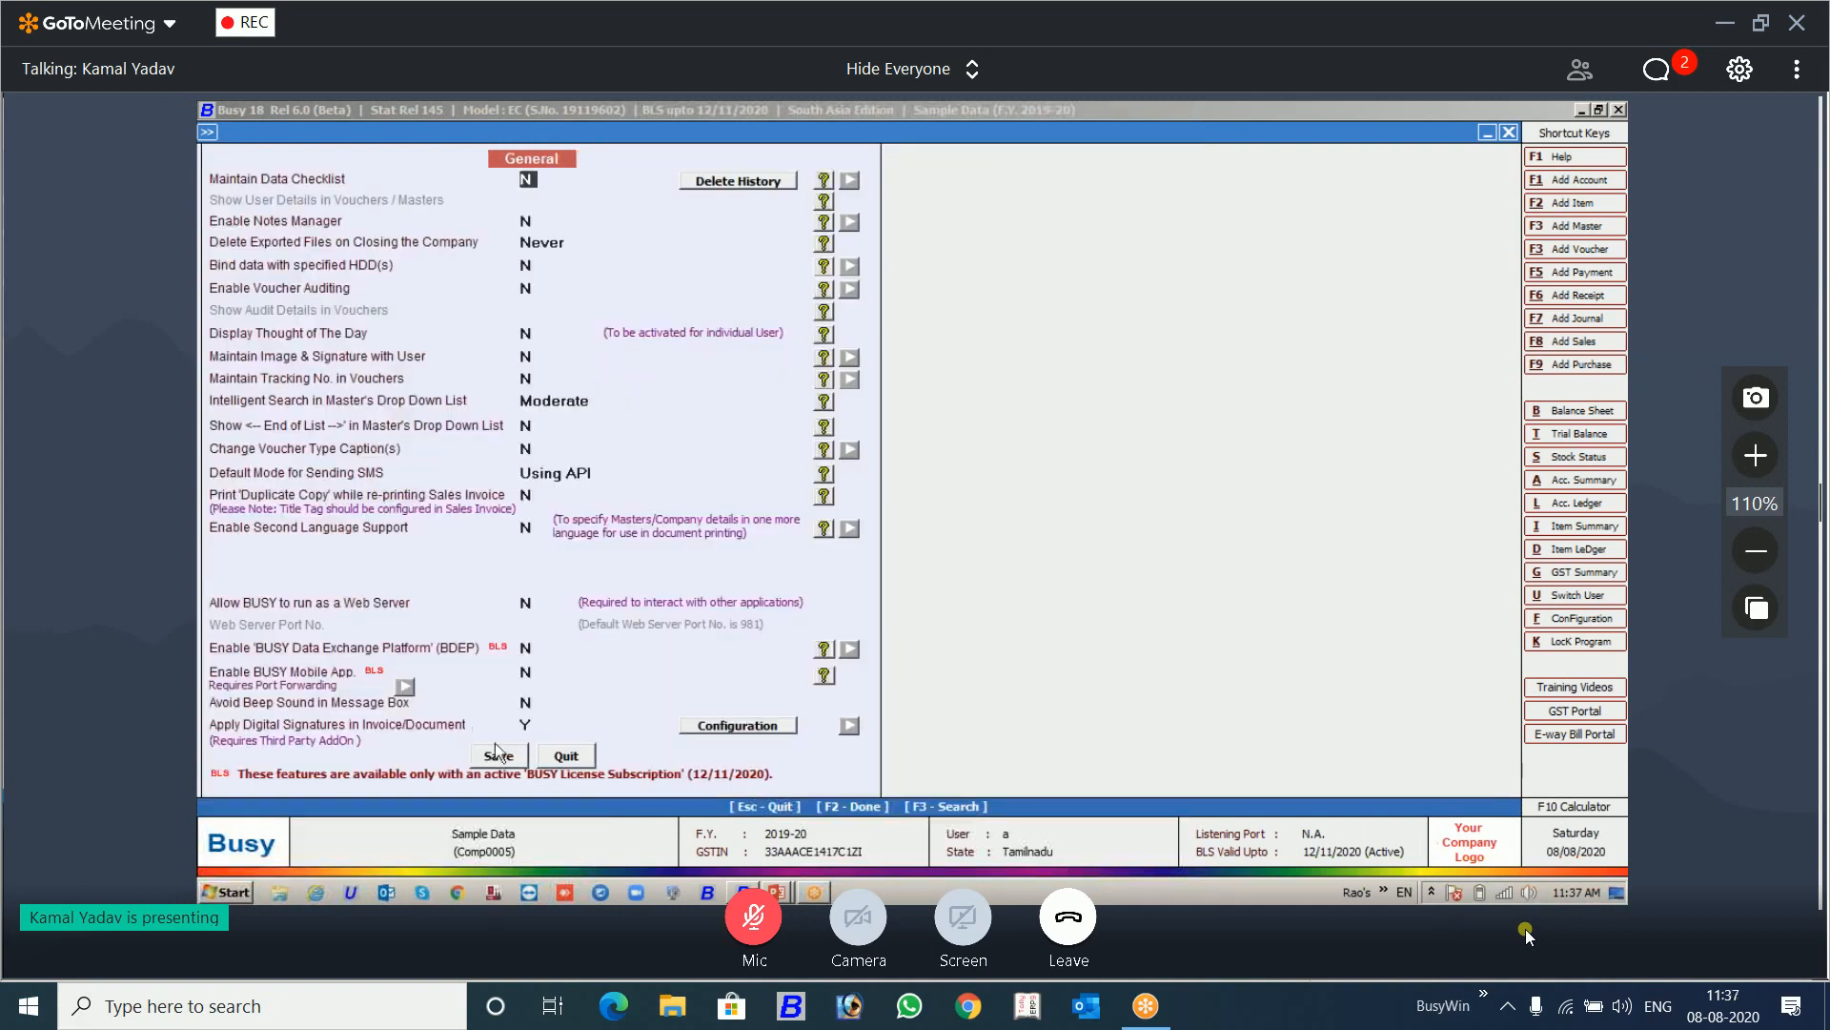
pyautogui.click(529, 725)
pyautogui.press('n')
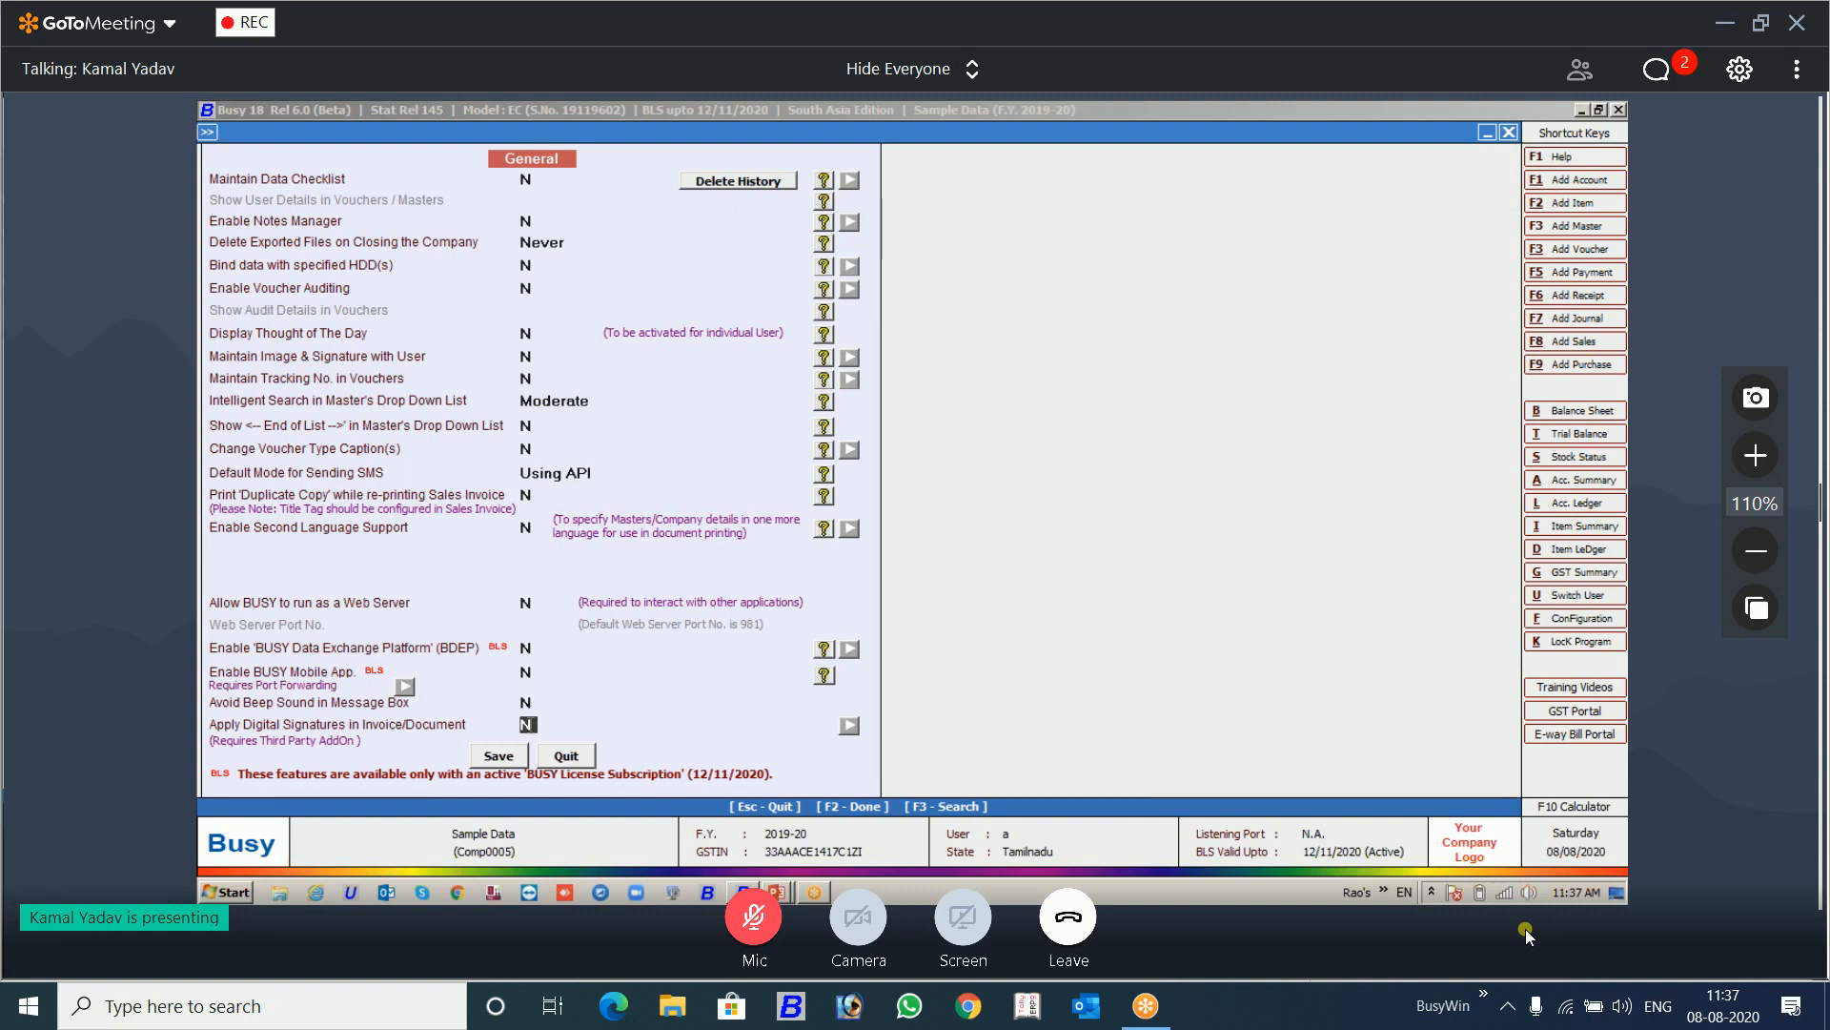
pyautogui.press('y')
# Step: Save the digital signature configuration with vendor Webtel, the available certificate, the stored PIN and search string Authori, and leave Features / Options
pyautogui.click(717, 724)
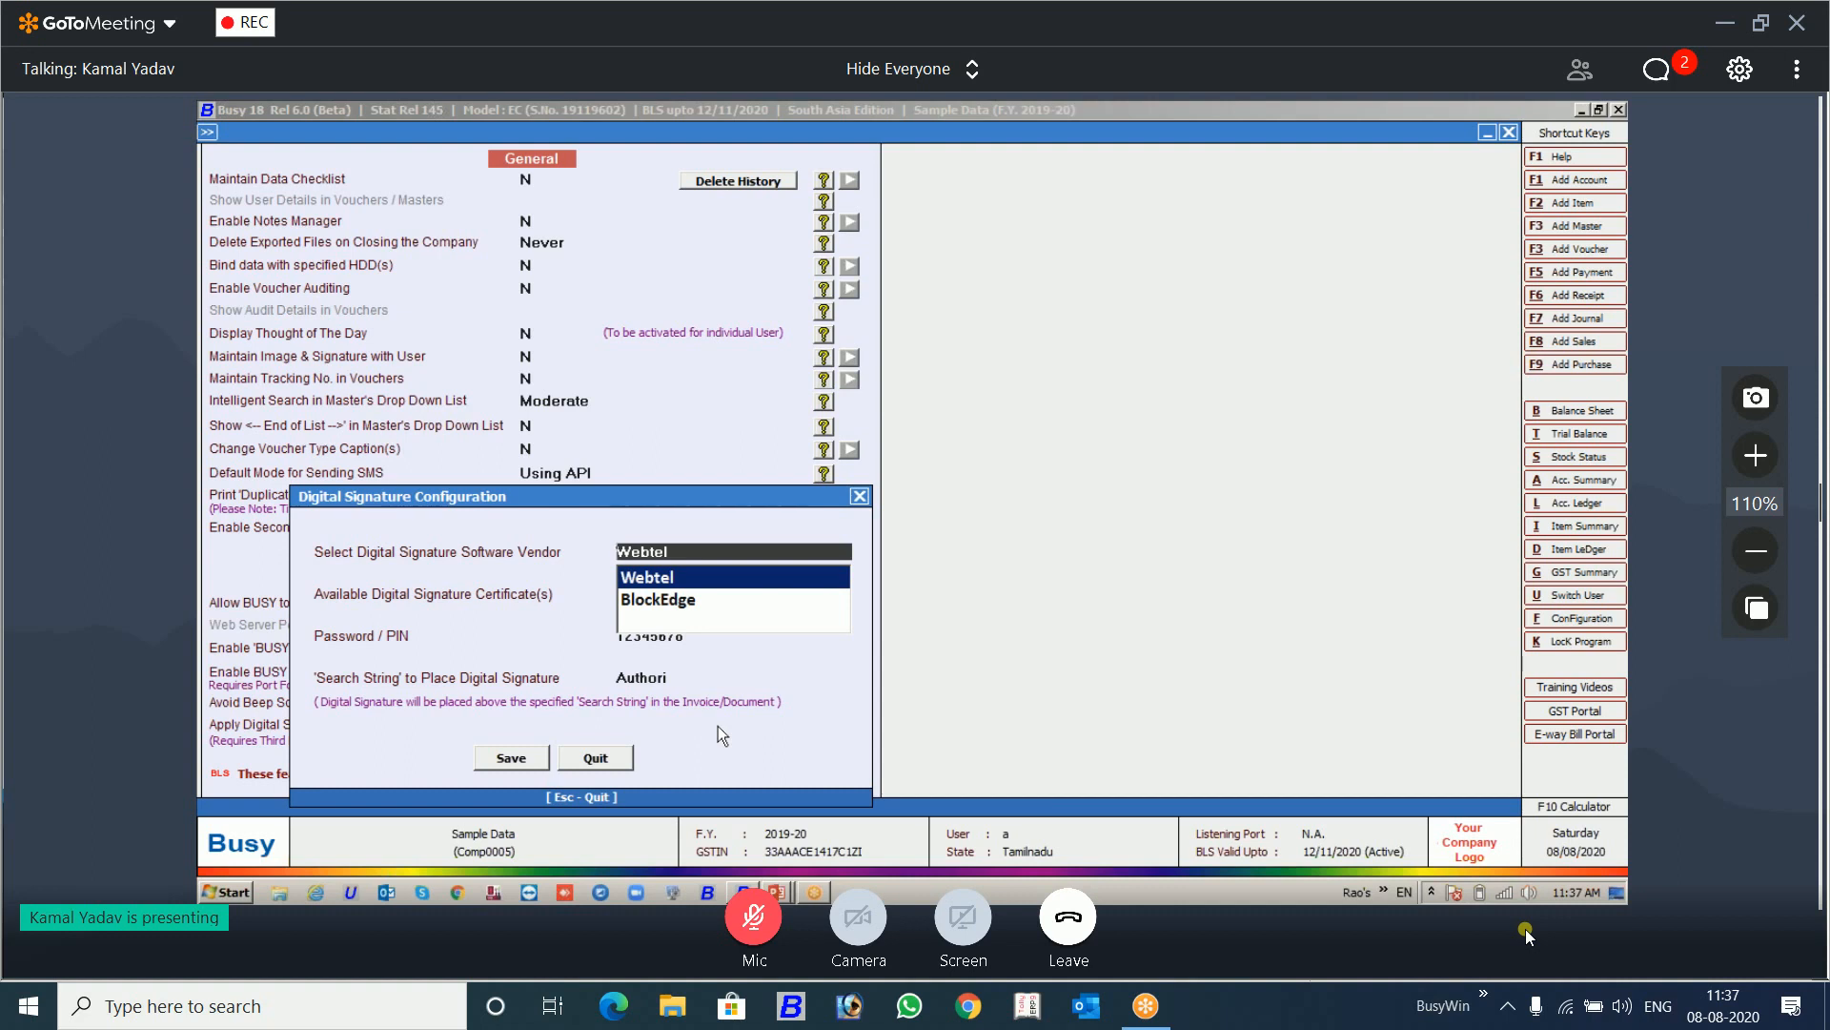
pyautogui.press('Return')
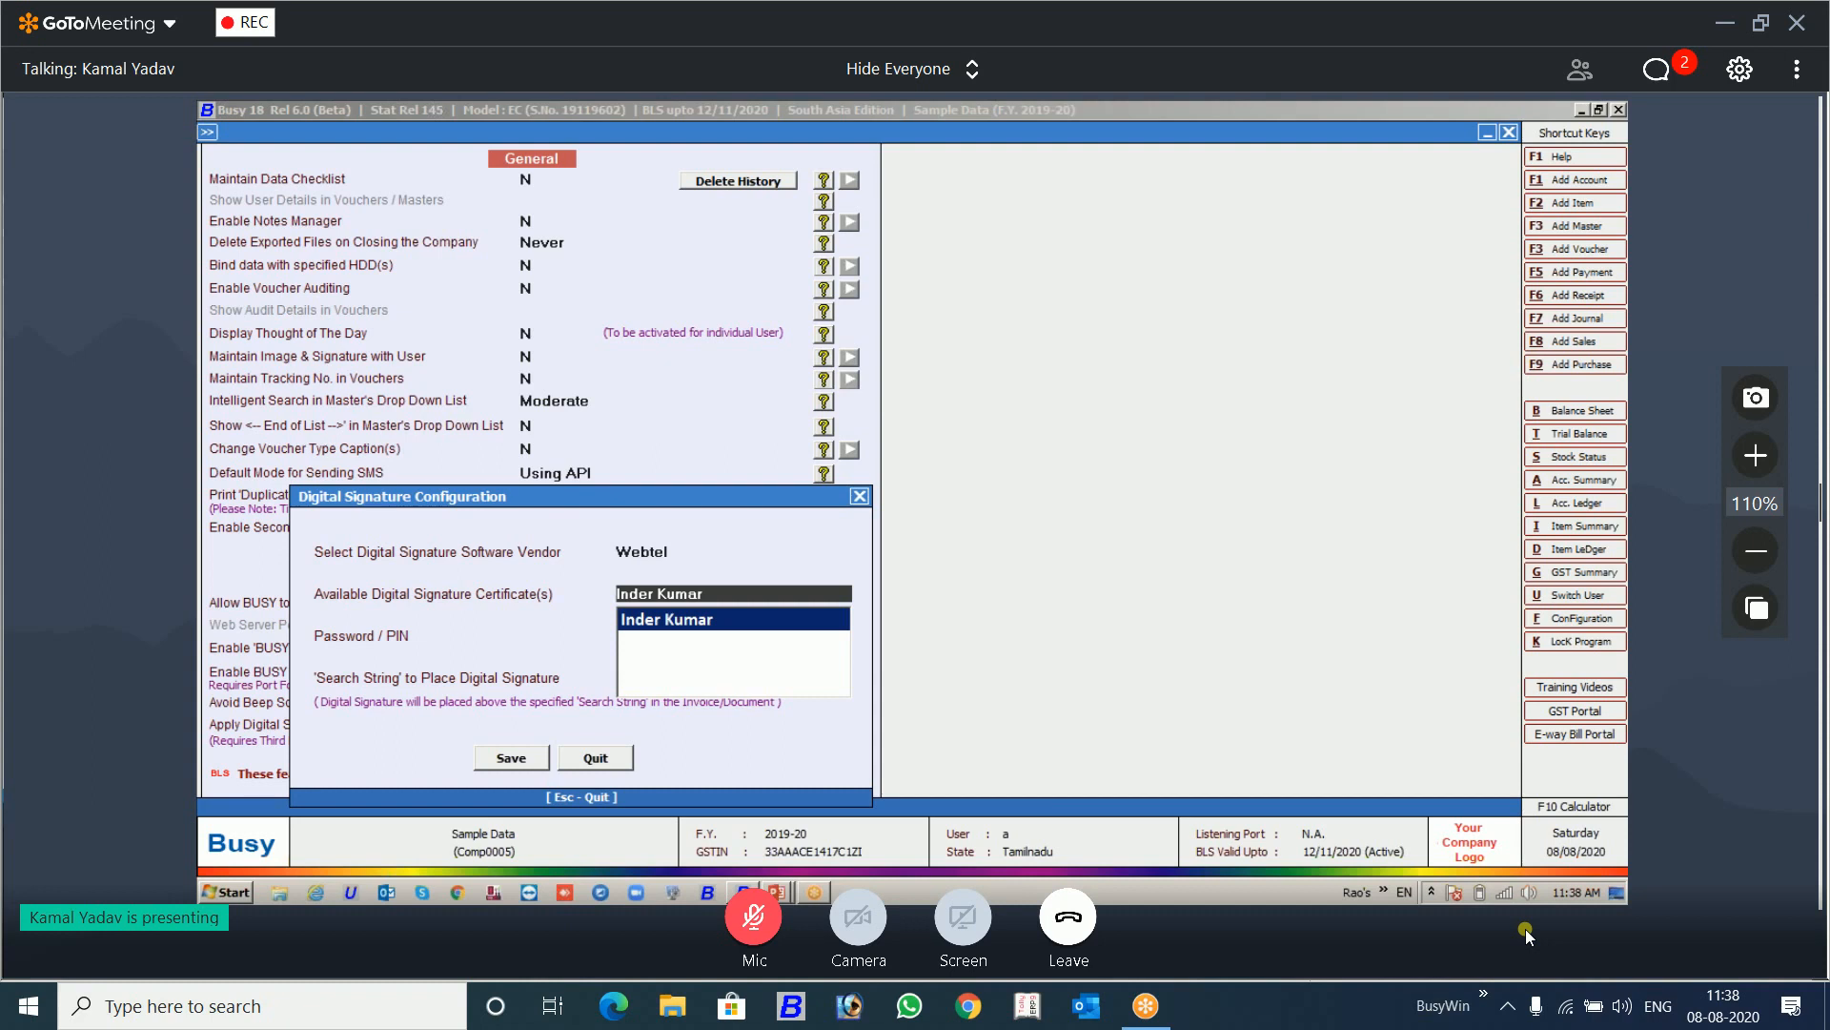
pyautogui.click(681, 552)
pyautogui.press('Return')
pyautogui.press('Return')
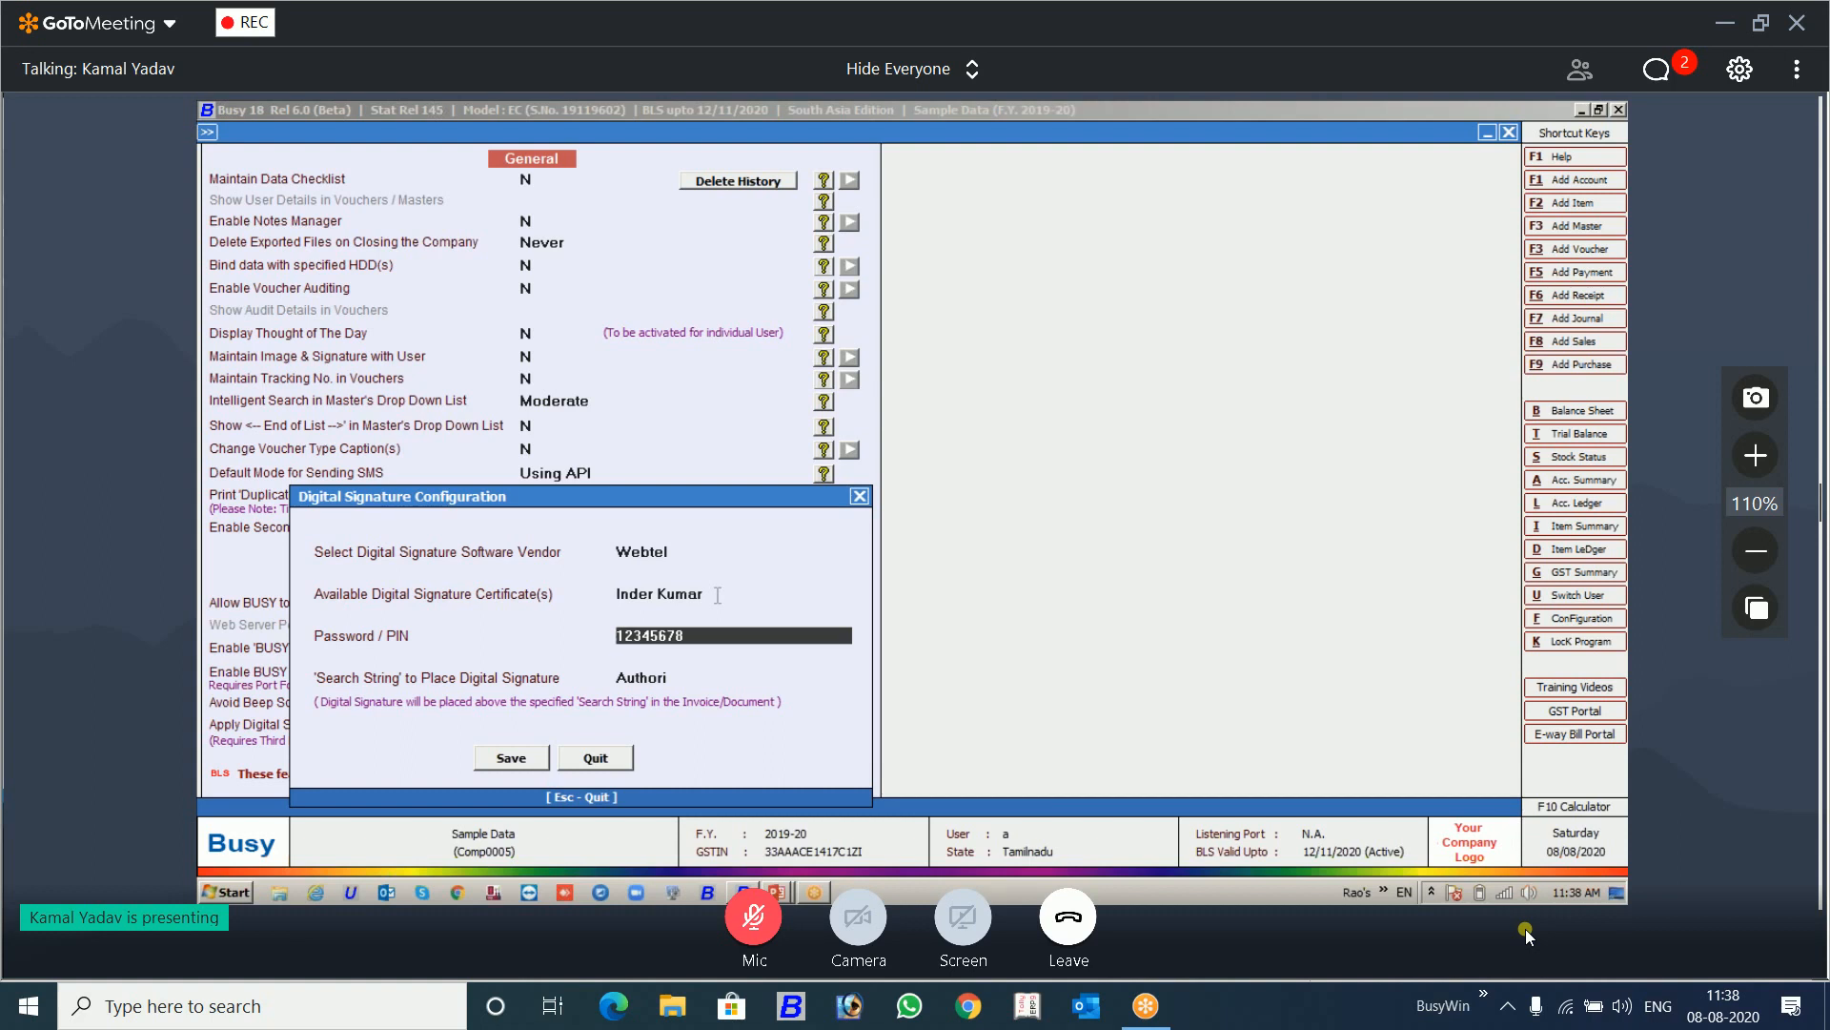
pyautogui.press('Return')
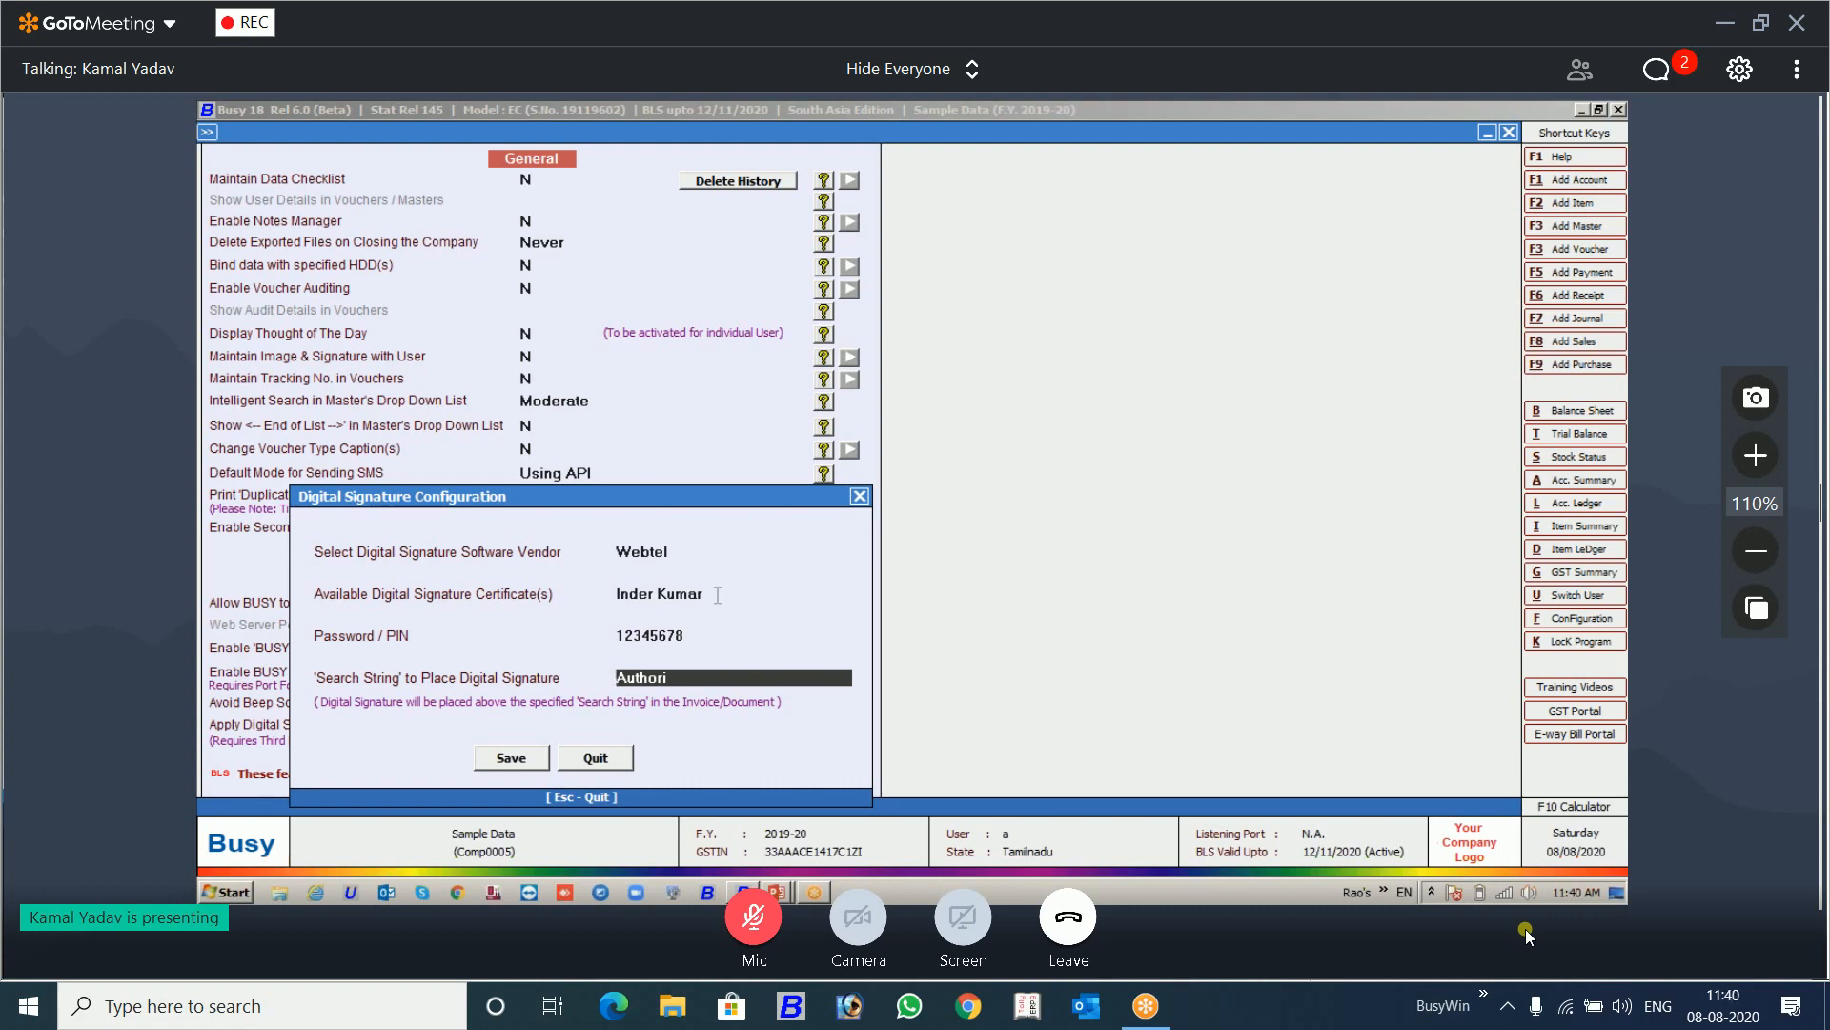
pyautogui.click(533, 758)
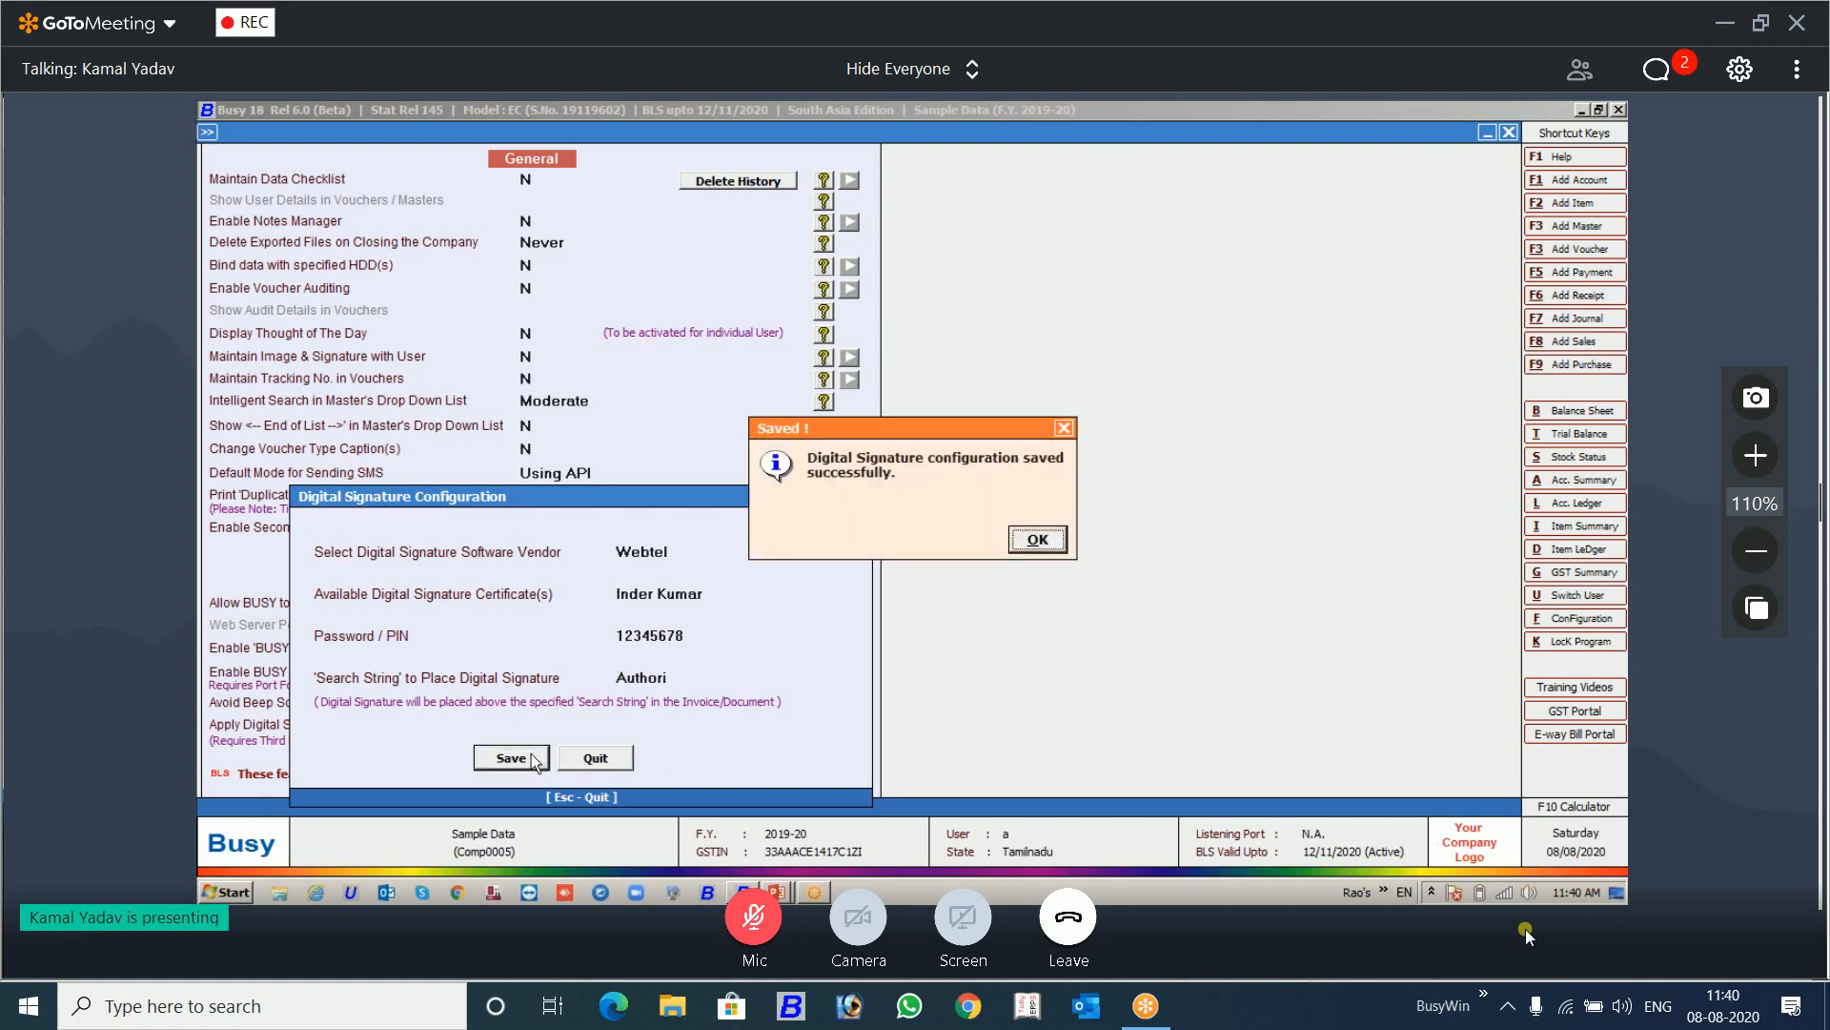
pyautogui.click(1039, 540)
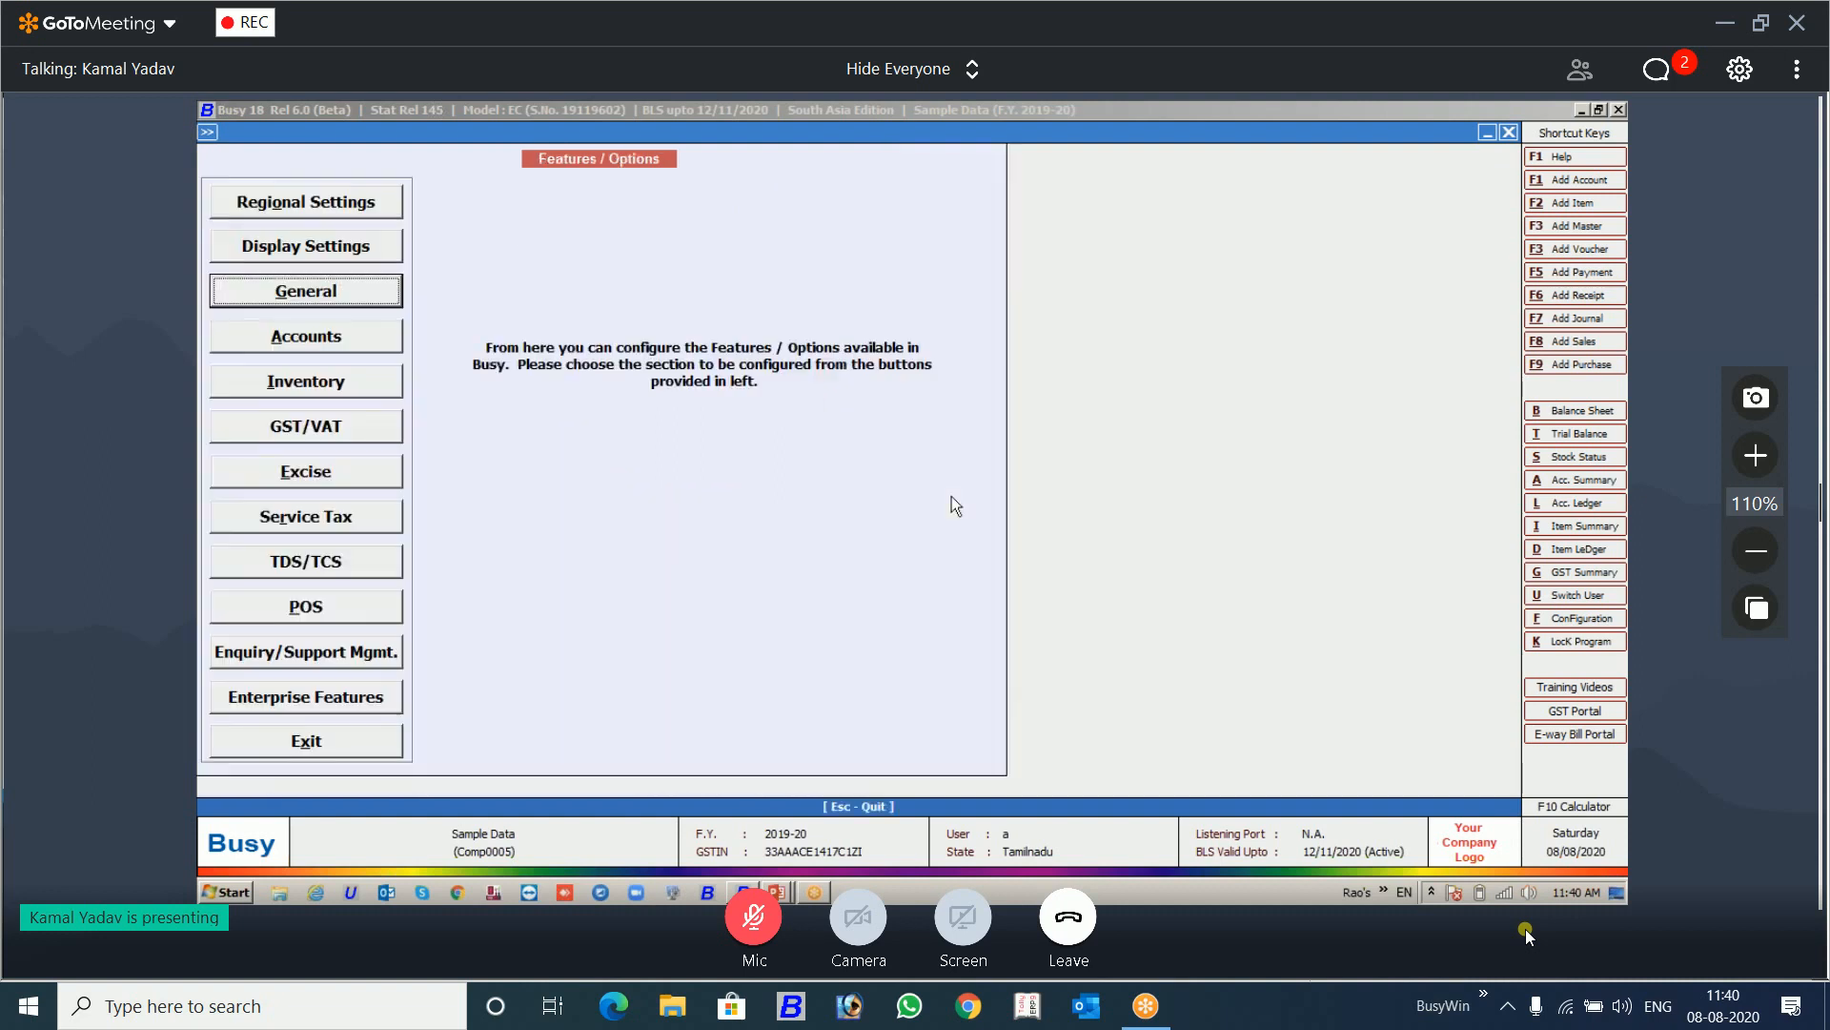
pyautogui.press('Escape')
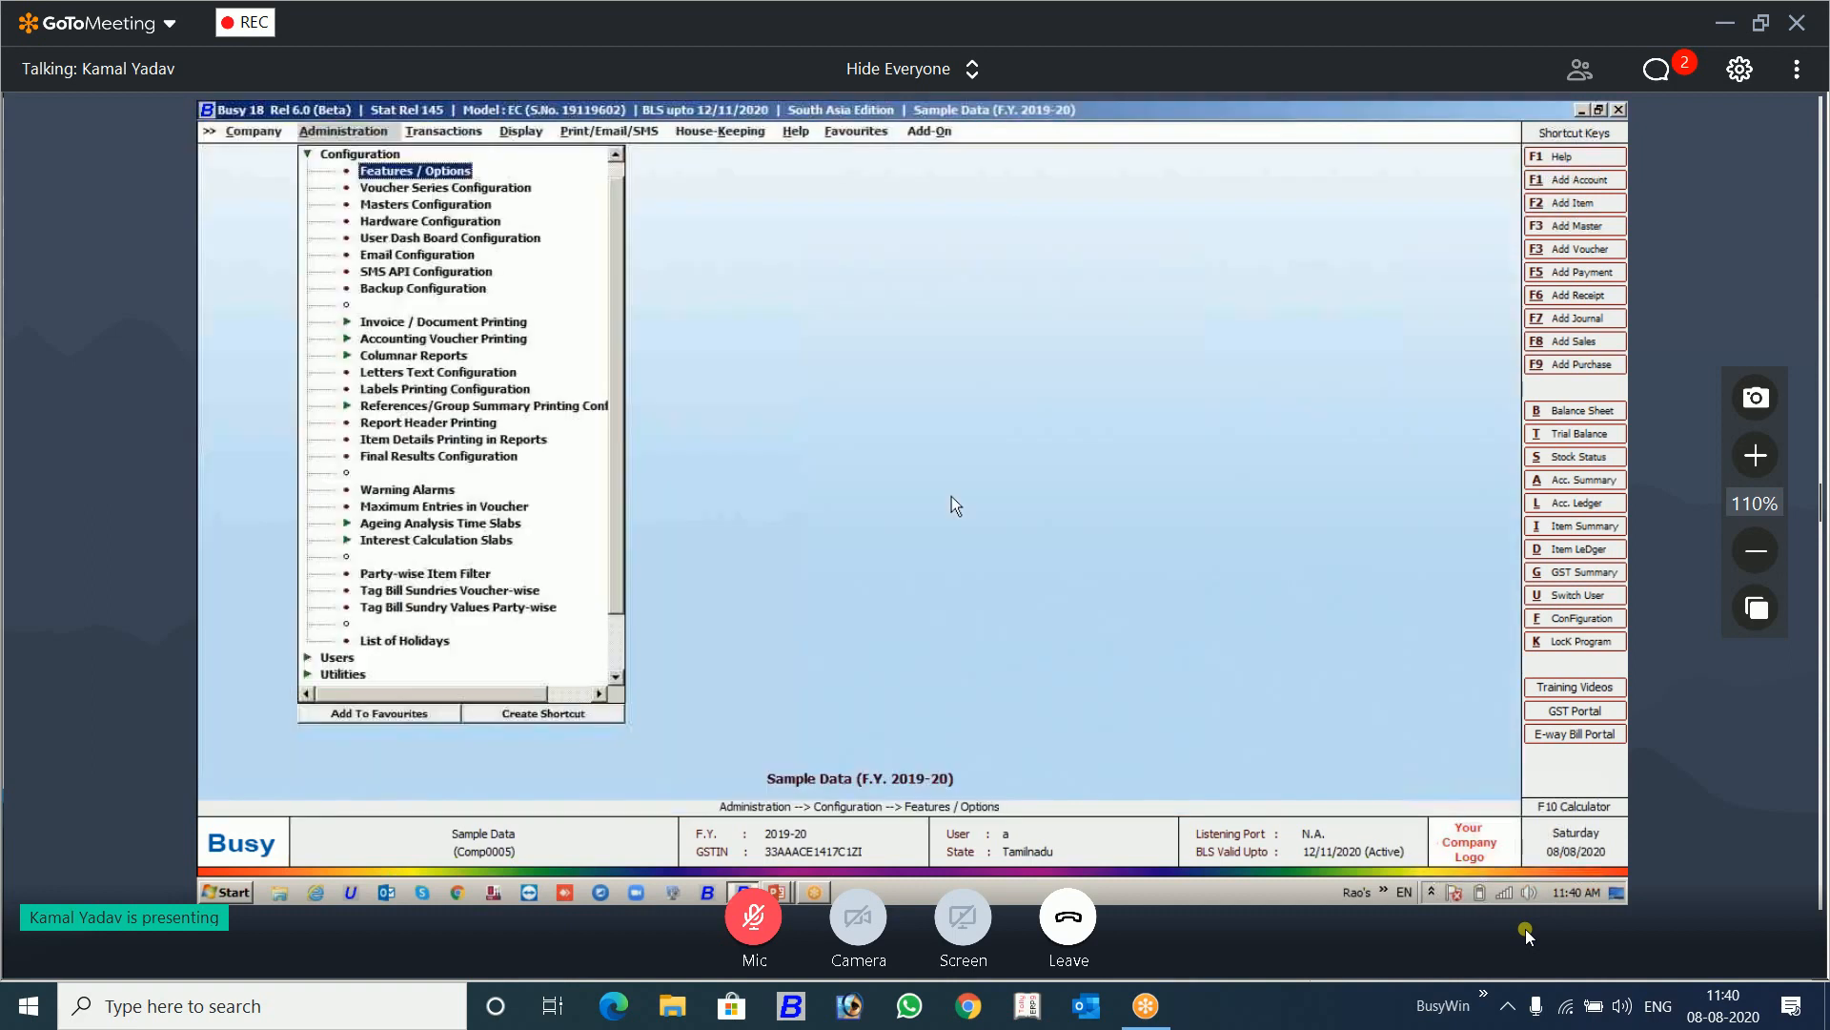
# Step: Open the Used Battery supply outward voucher dated 19/12/2019 for modification and choose to print its Sales Invoice
pyautogui.press('Right')
pyautogui.press('Return')
pyautogui.press('Down')
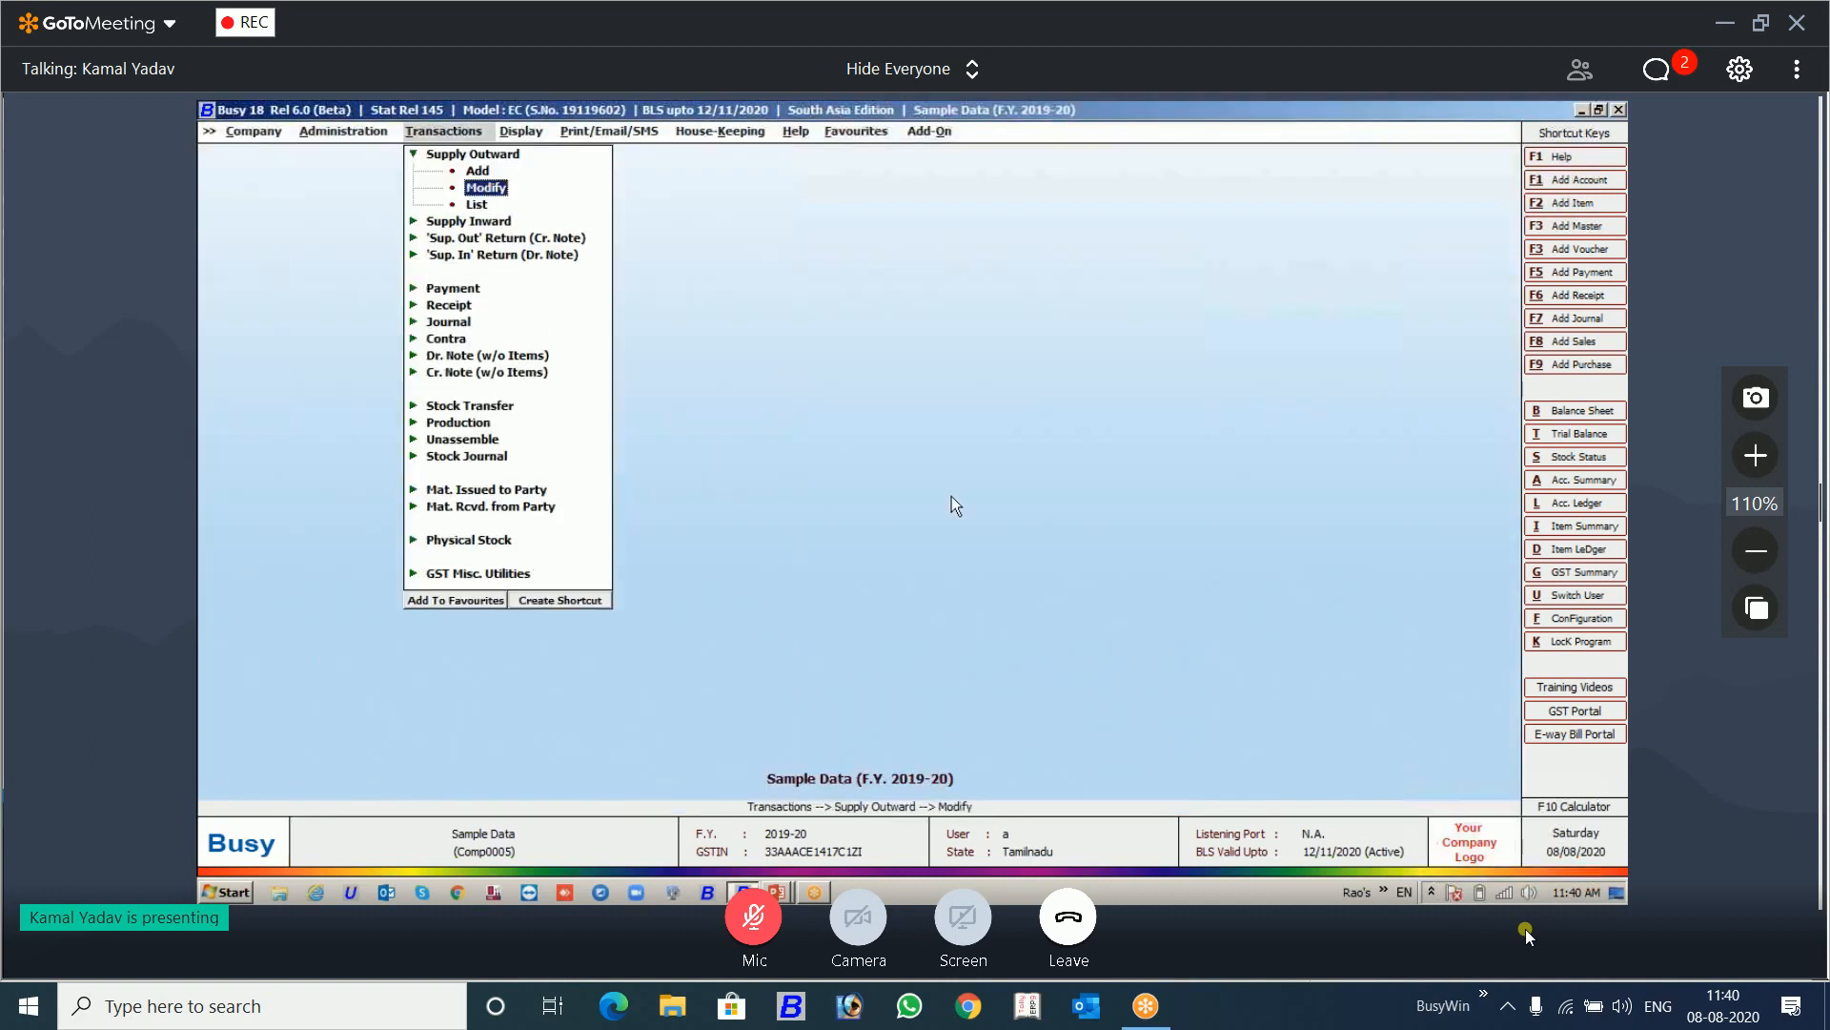
pyautogui.press('Return')
pyautogui.press('Return')
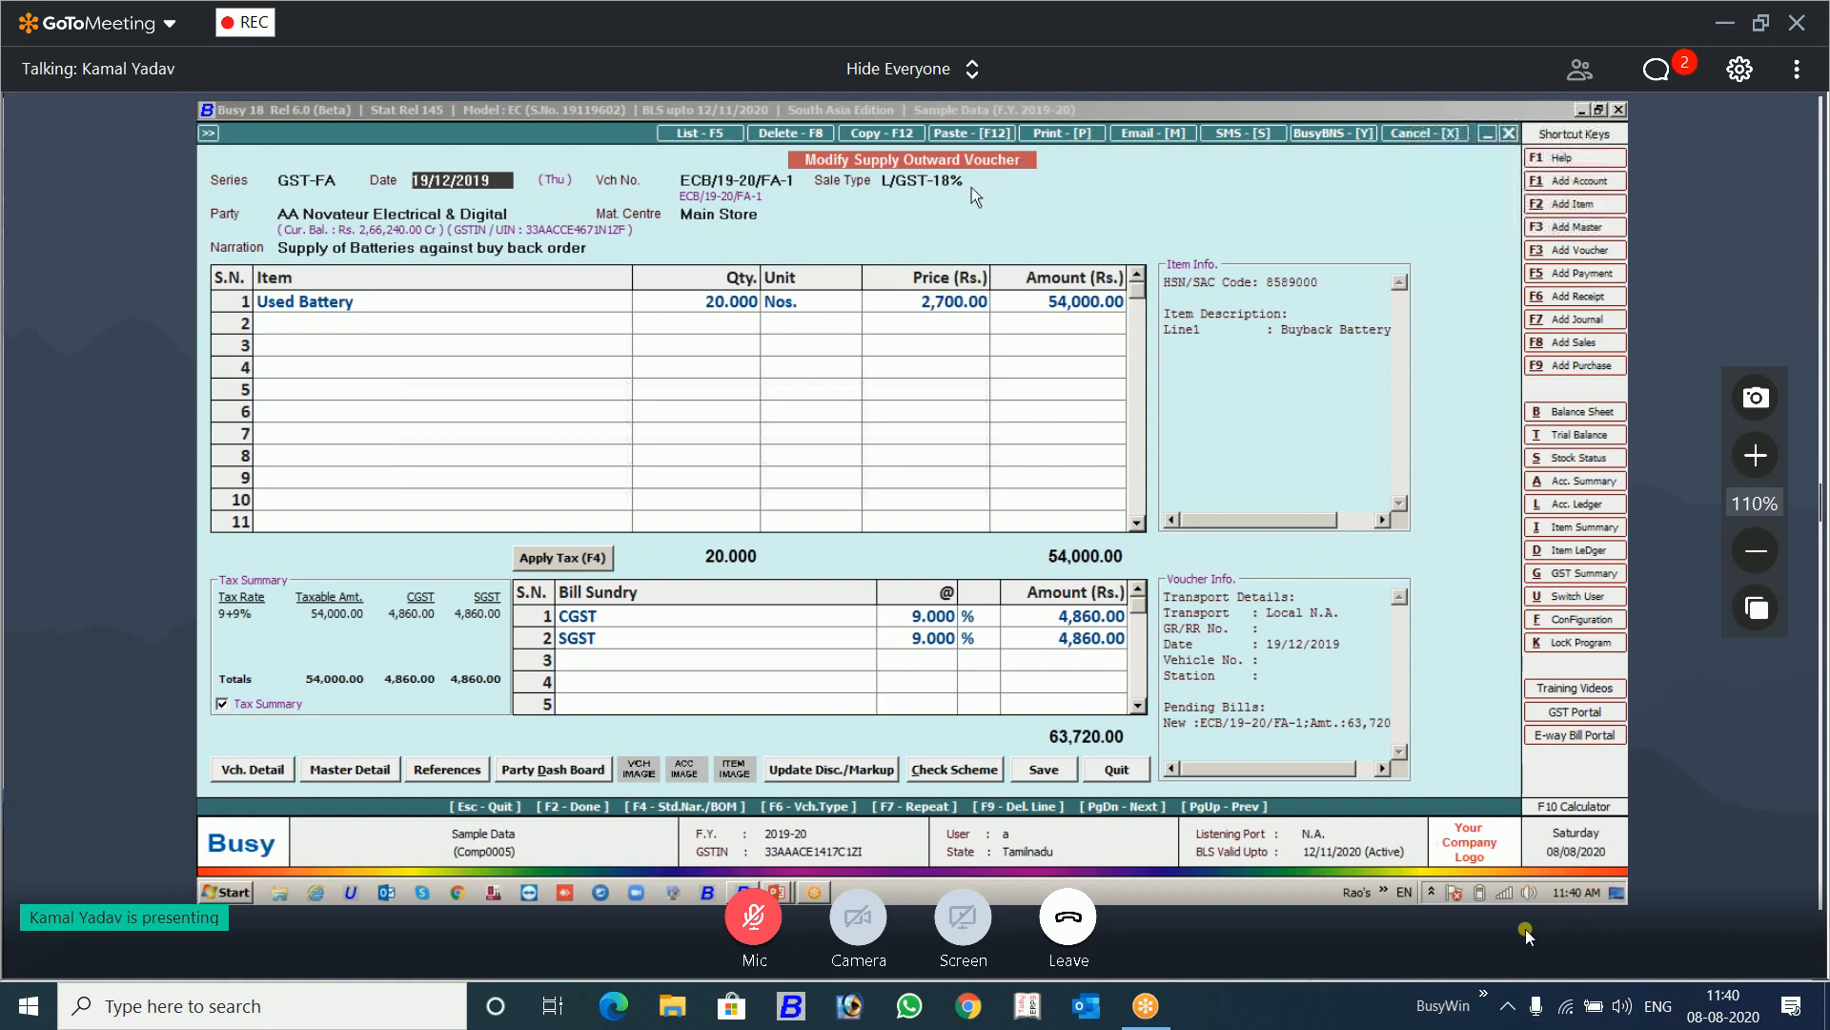
pyautogui.hotkey('alt', 'p')
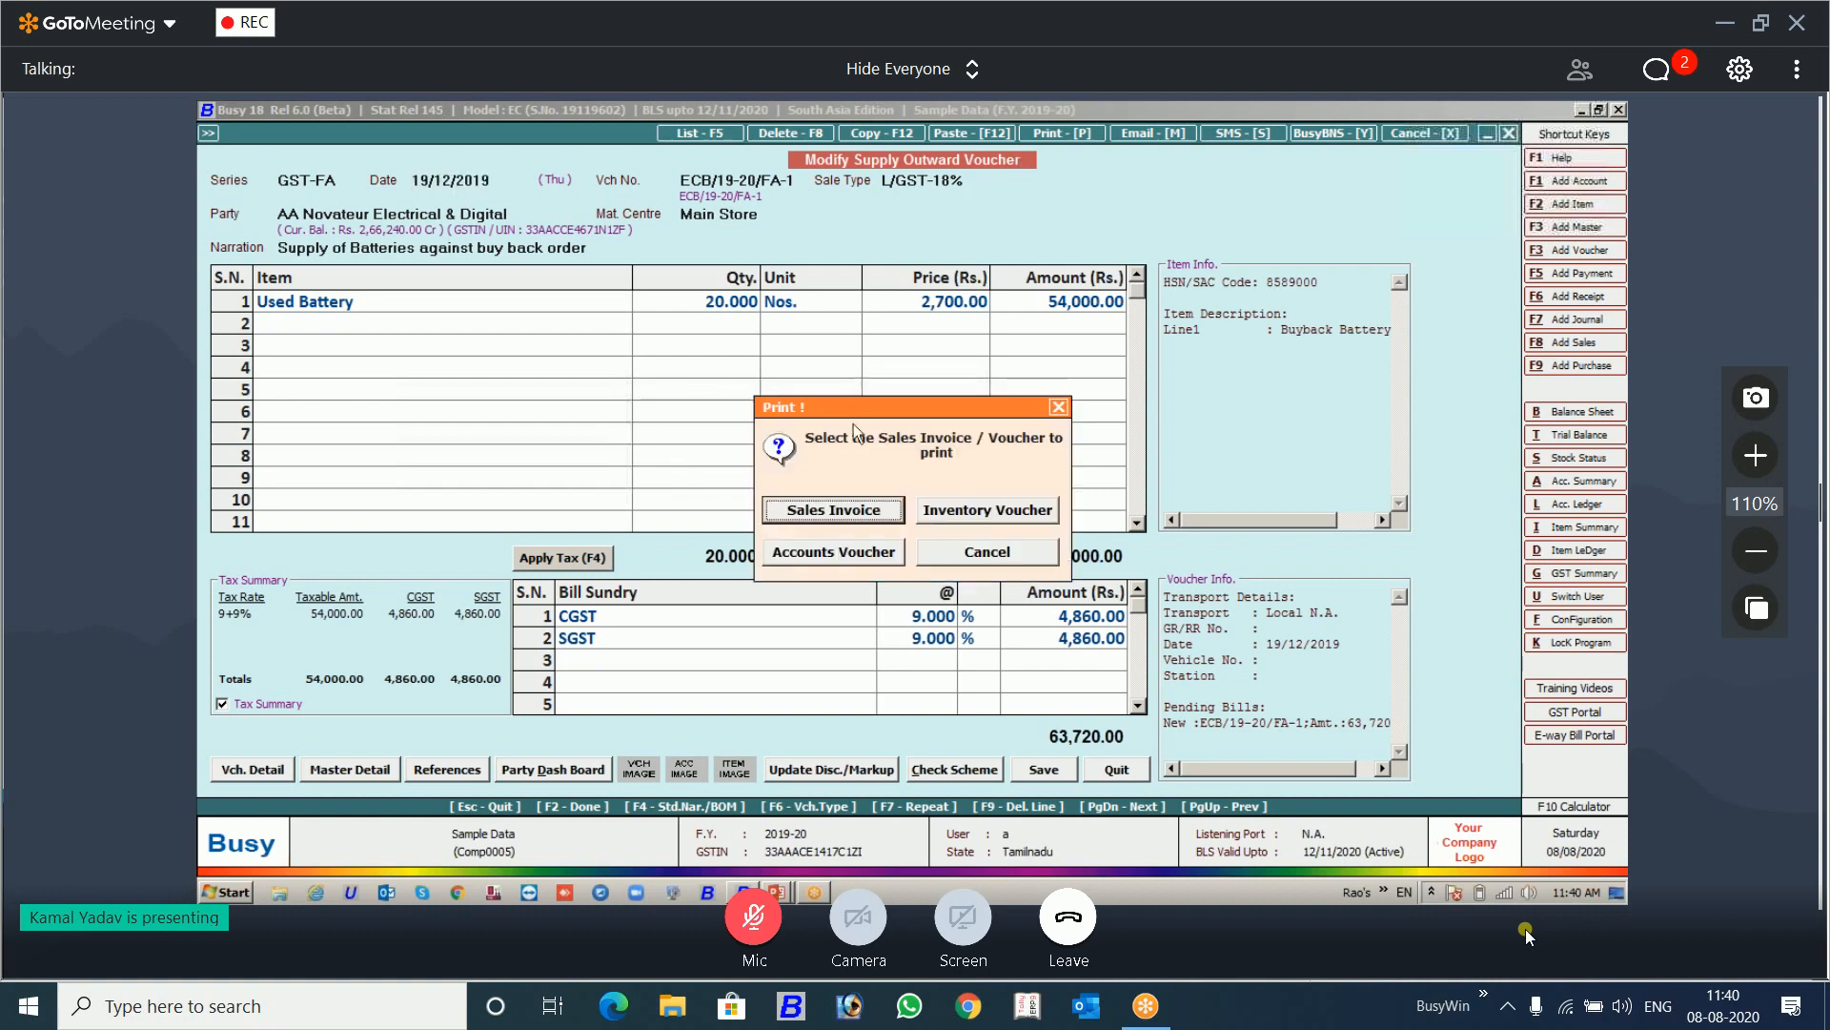
pyautogui.click(856, 506)
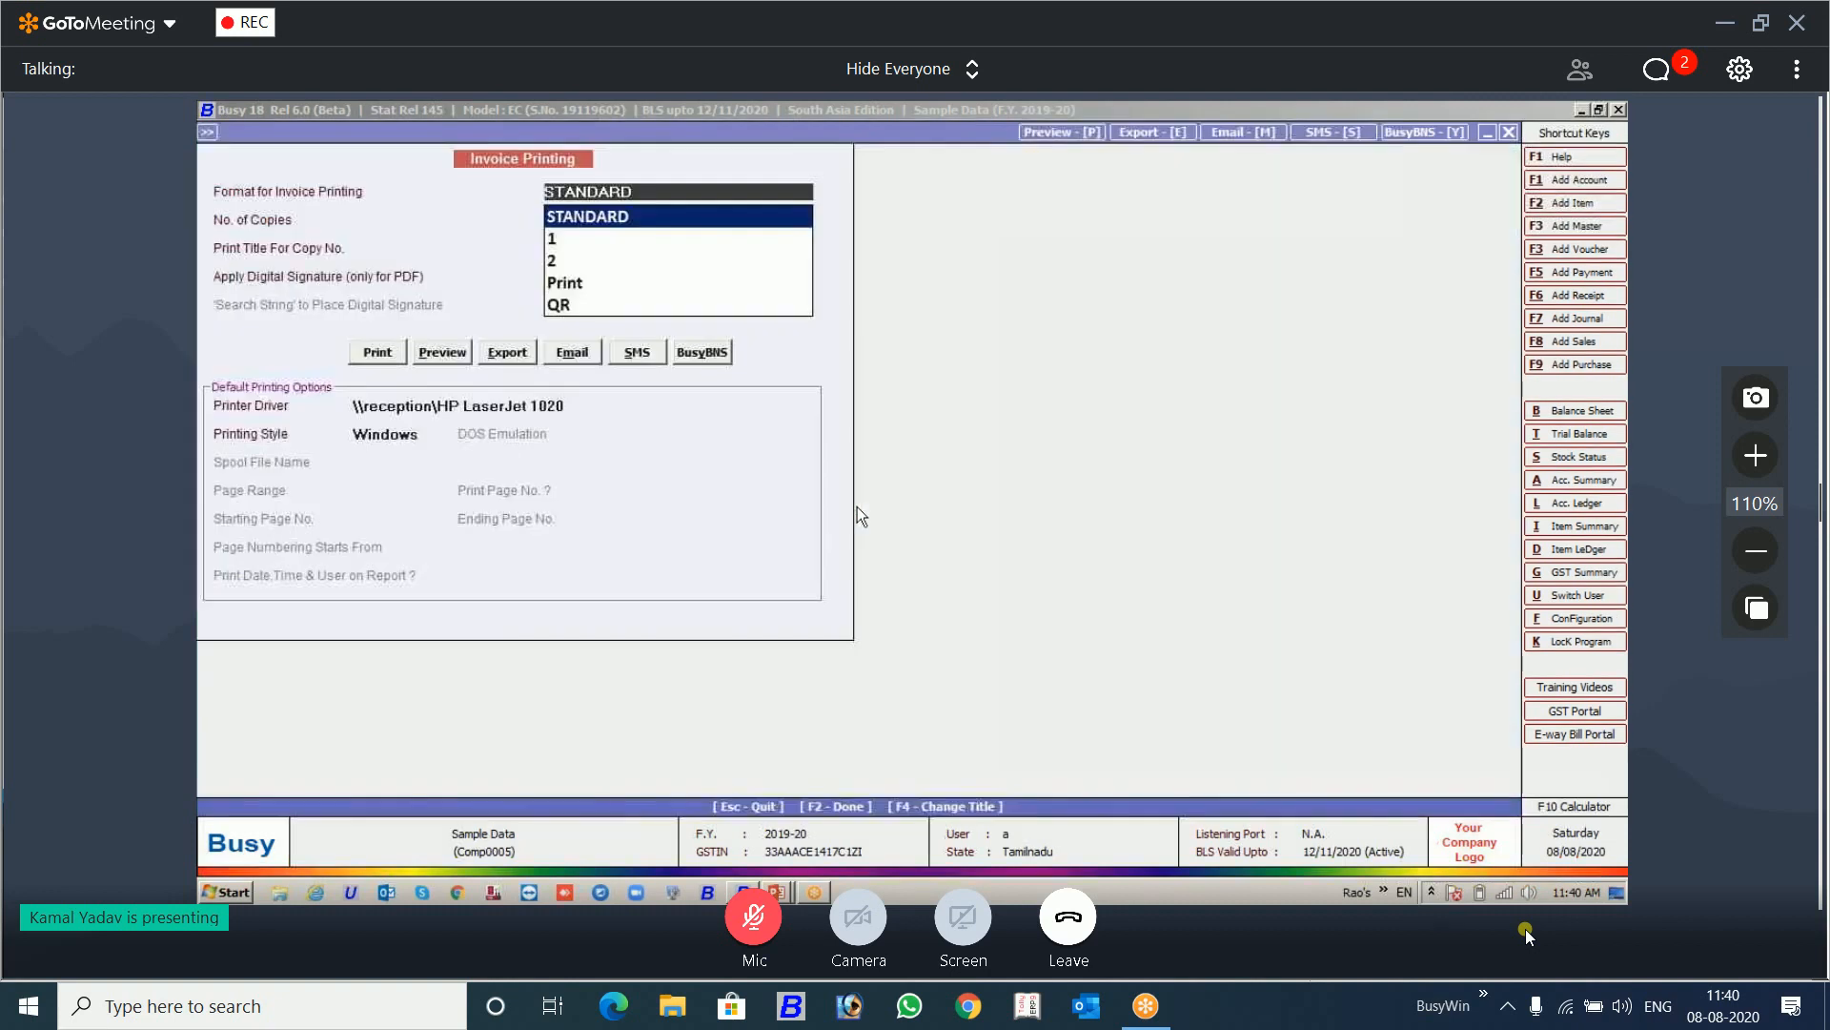
# Step: Set the invoice printing to the STANDARD format with 1 copy, Apply Digital Signature Y and search string Authori
pyautogui.press('Return')
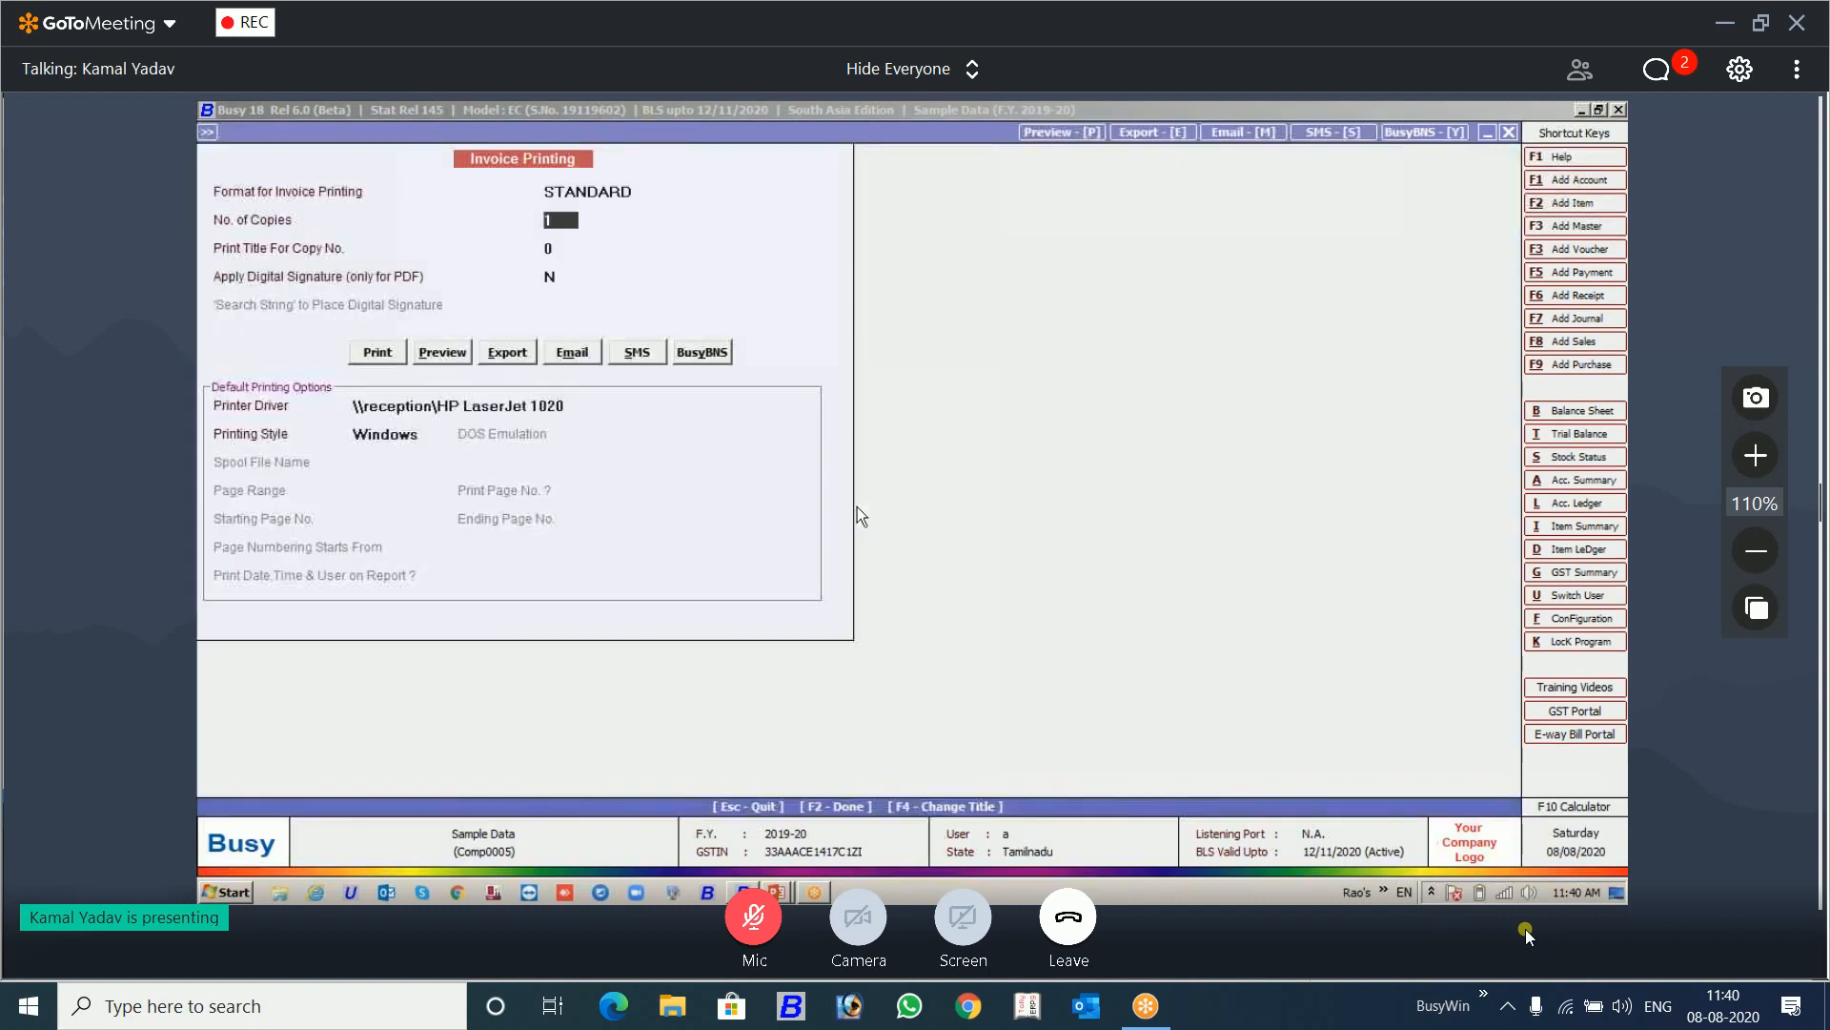
pyautogui.press('Return')
pyautogui.press('Return')
pyautogui.press('y')
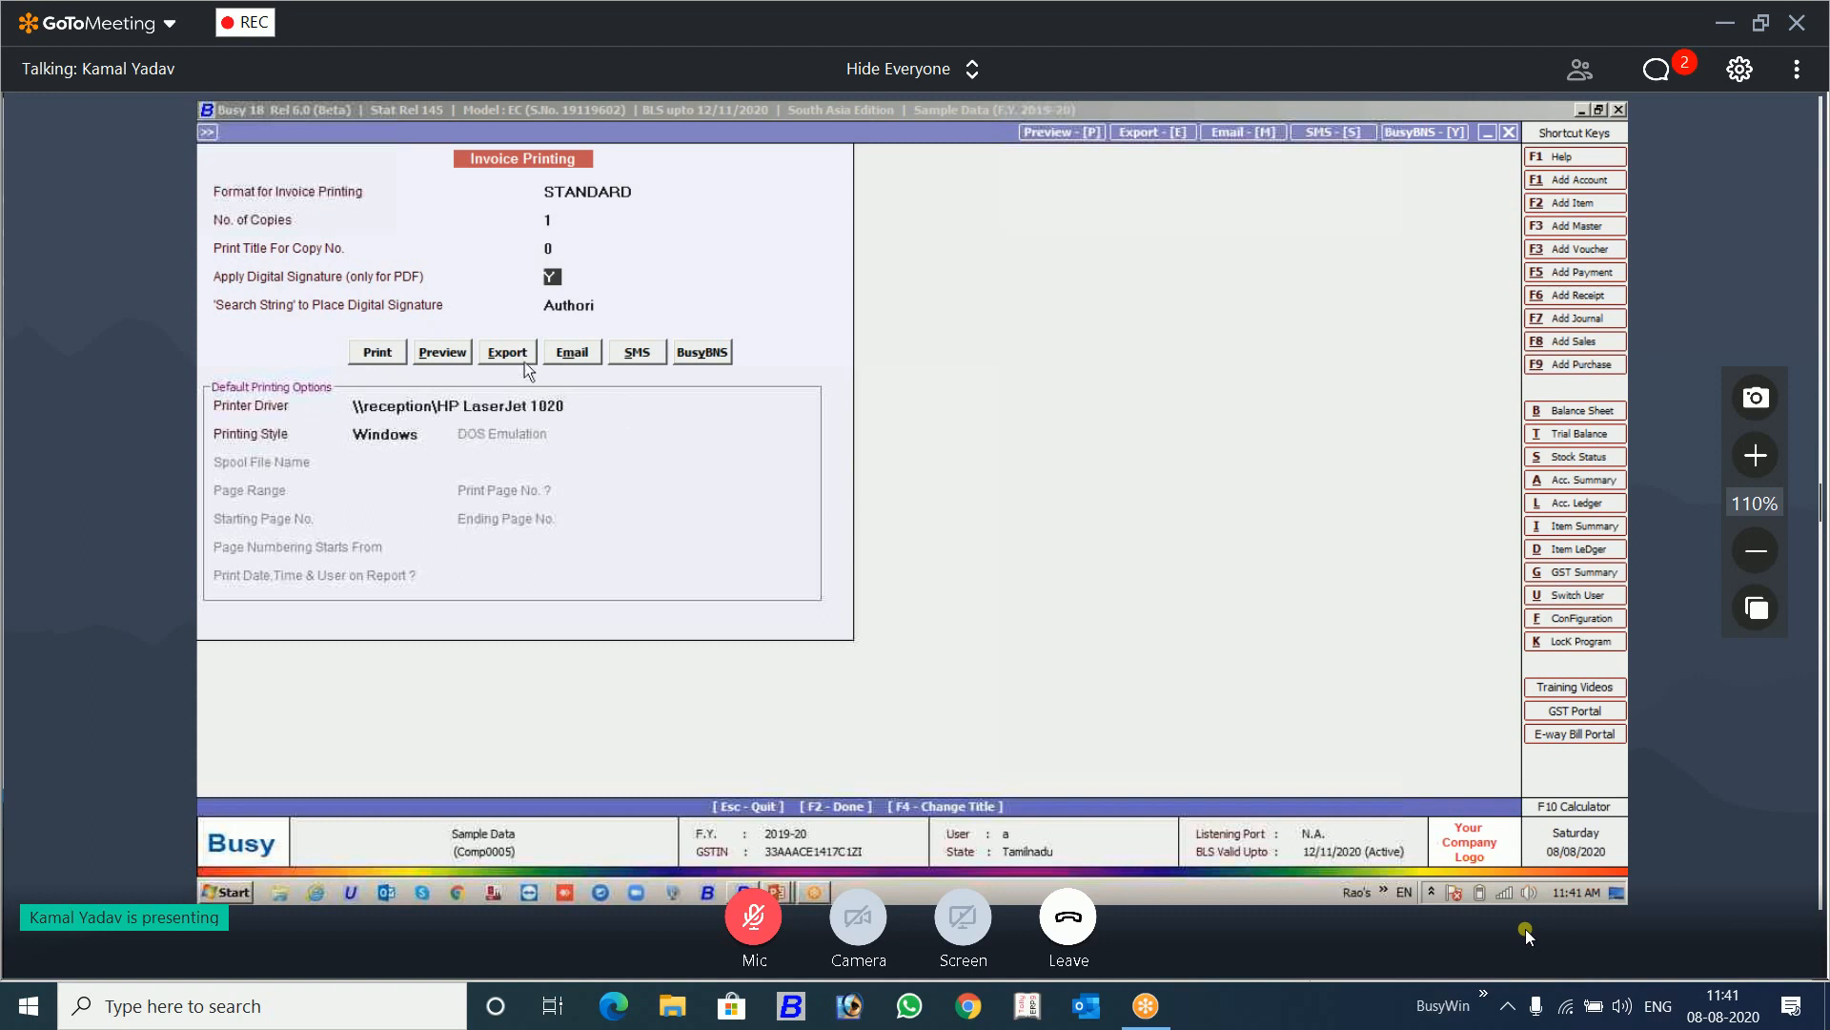
pyautogui.click(605, 309)
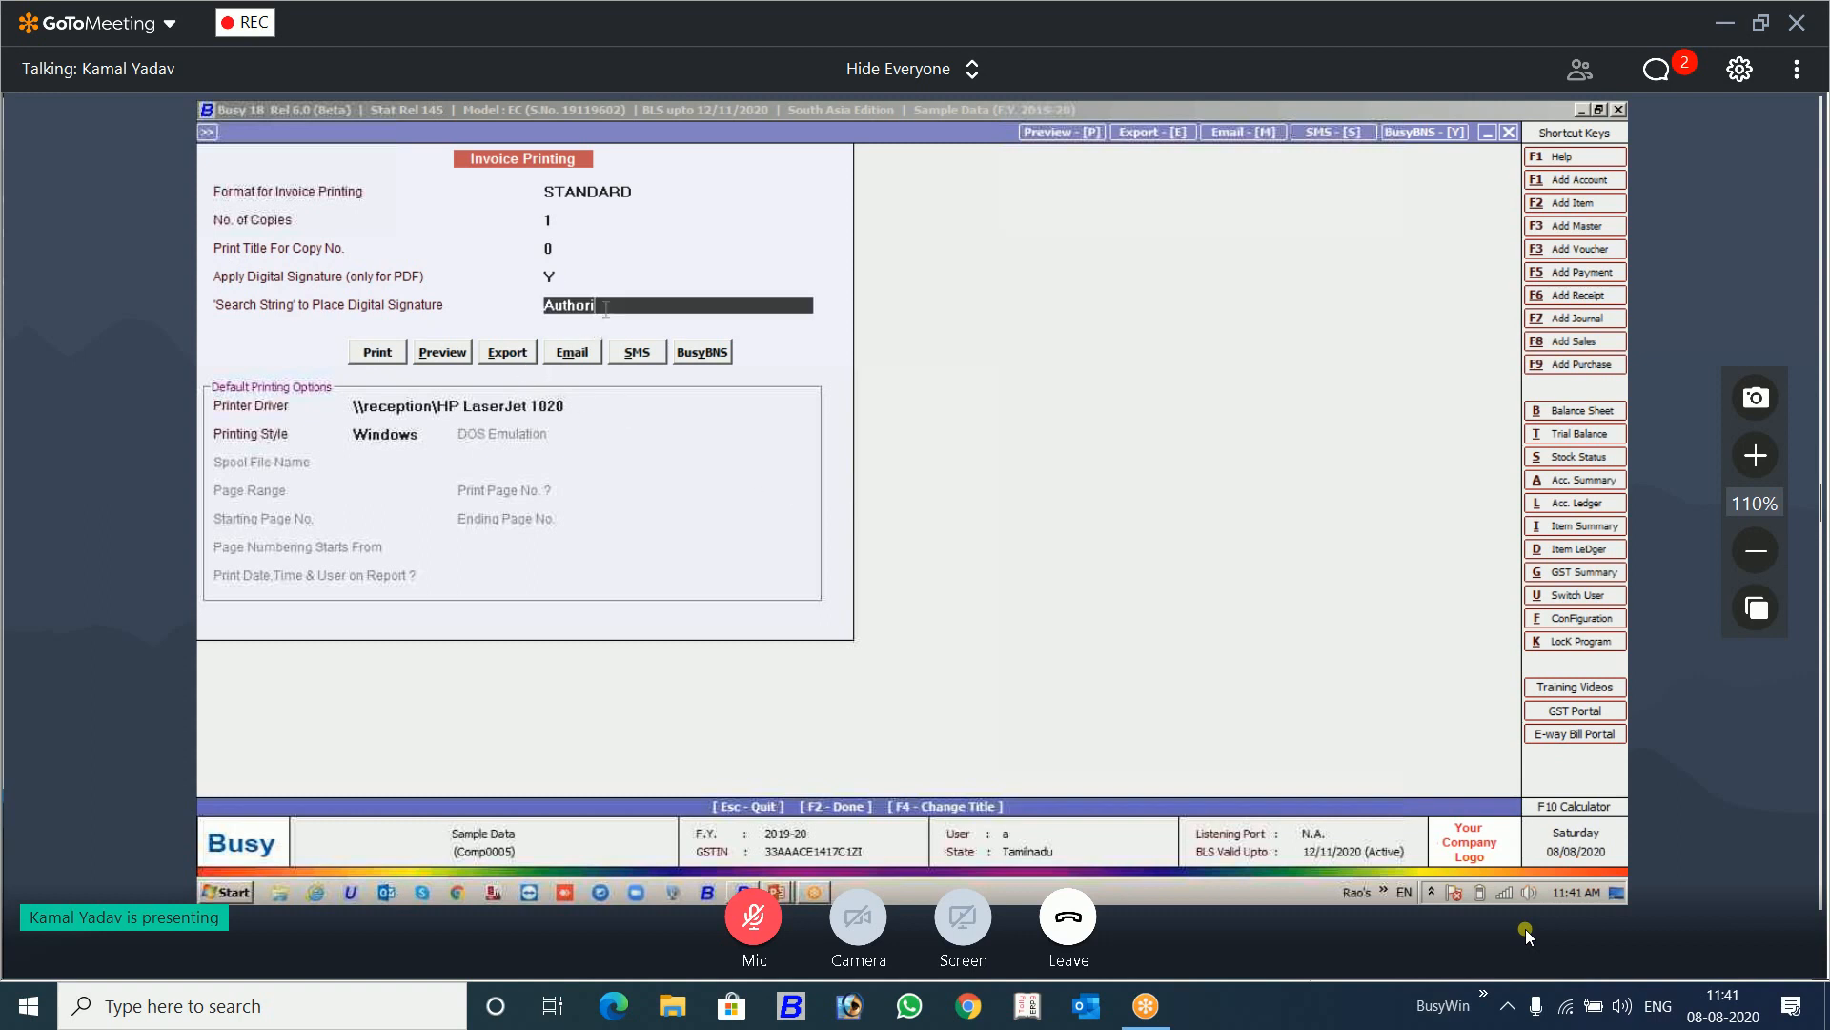
# Step: Export the invoice as a PDF to the Desktop and open the exported file
pyautogui.click(507, 361)
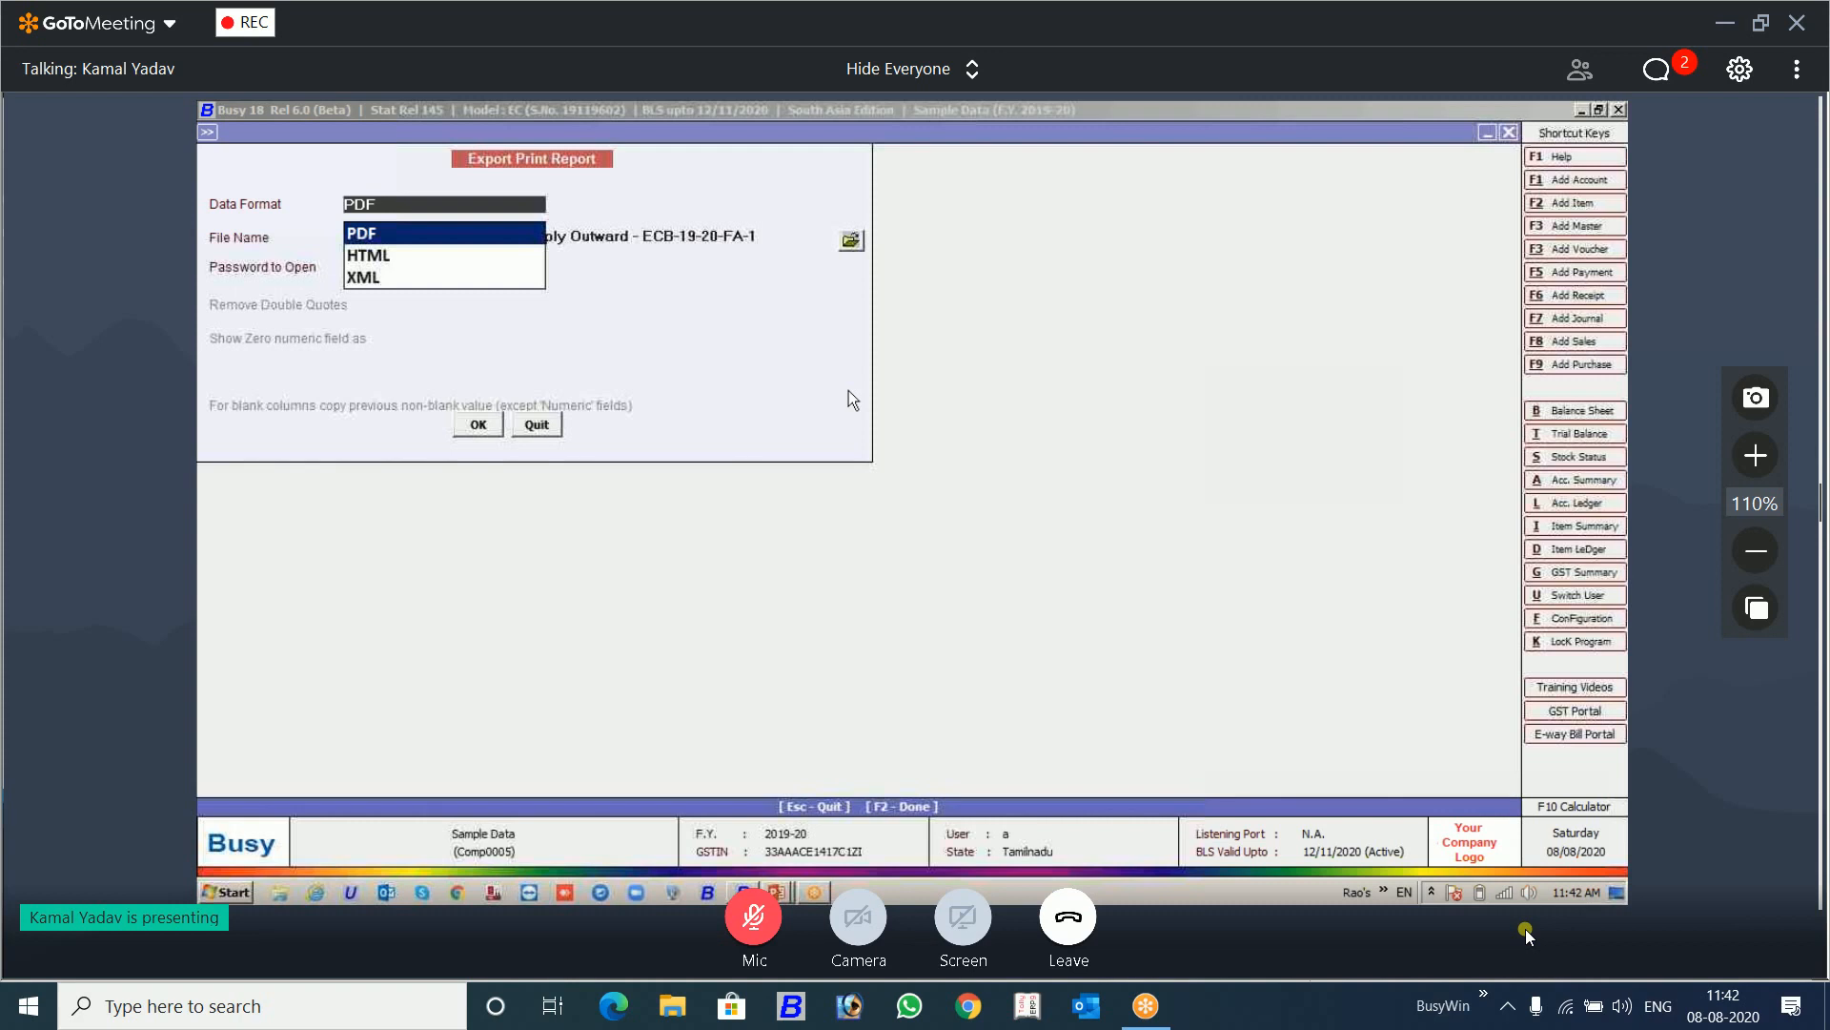
pyautogui.press('Return')
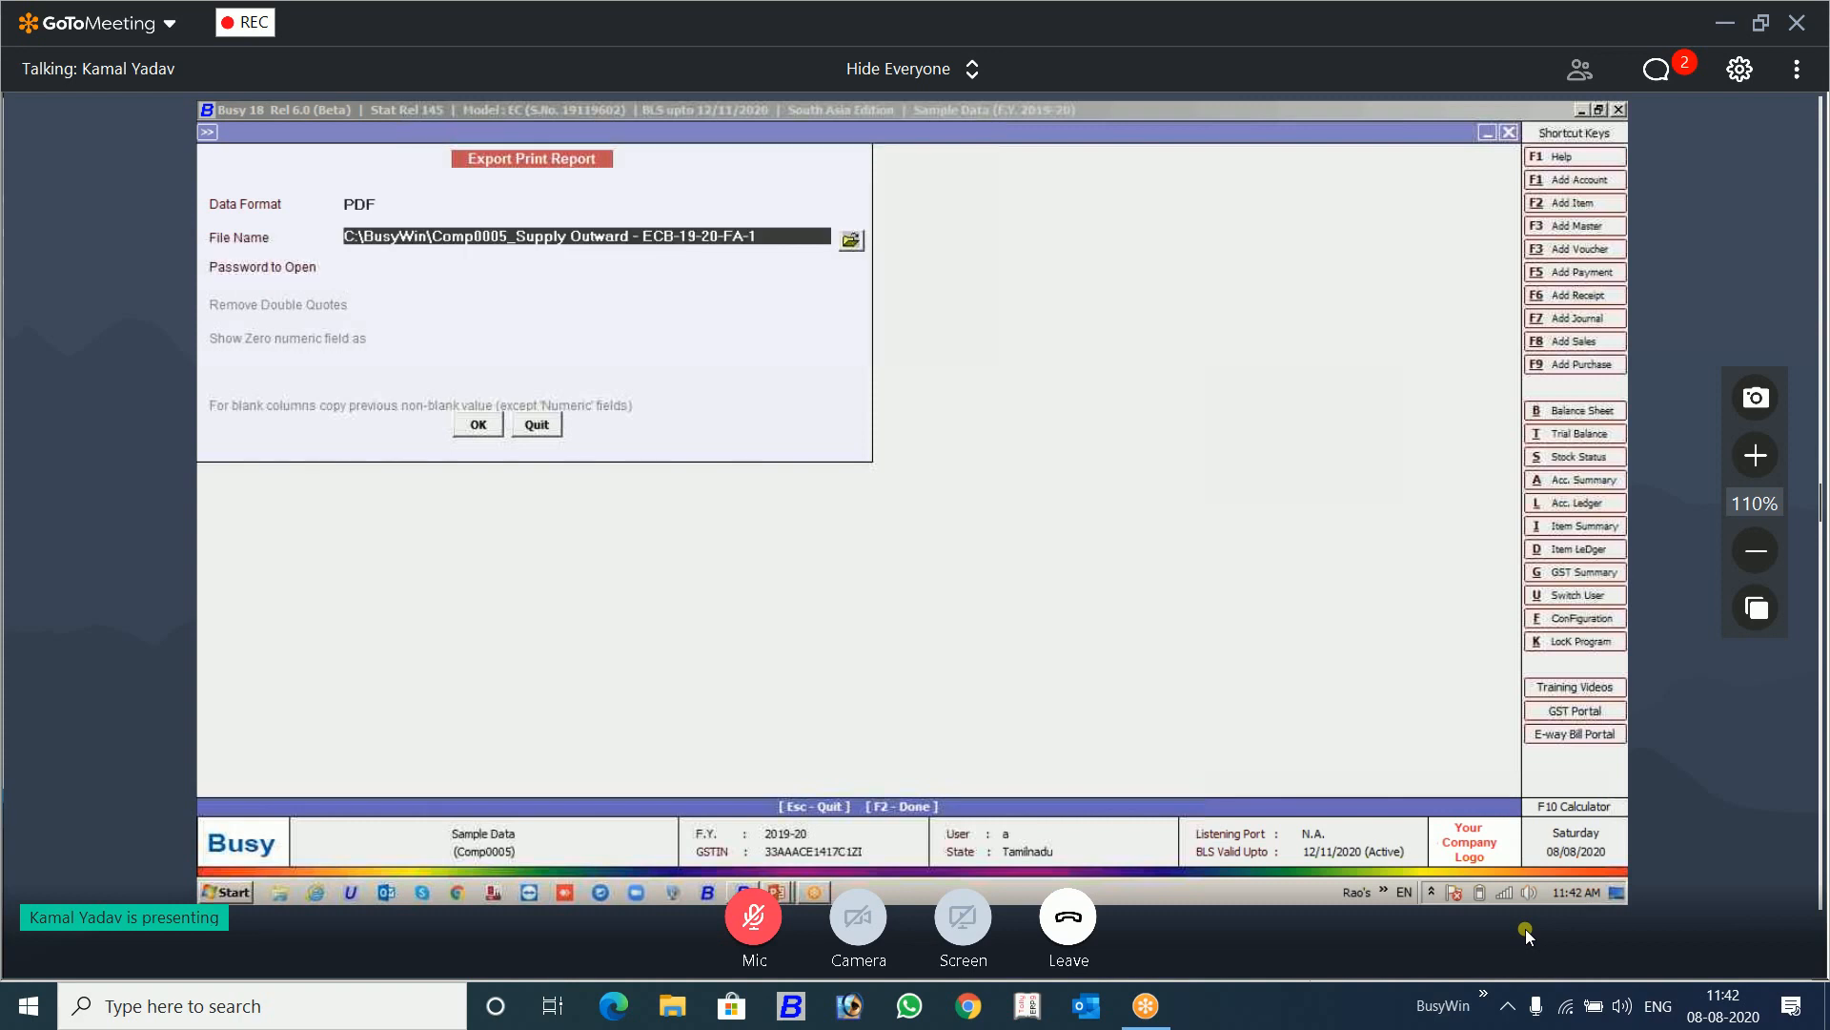
pyautogui.click(853, 244)
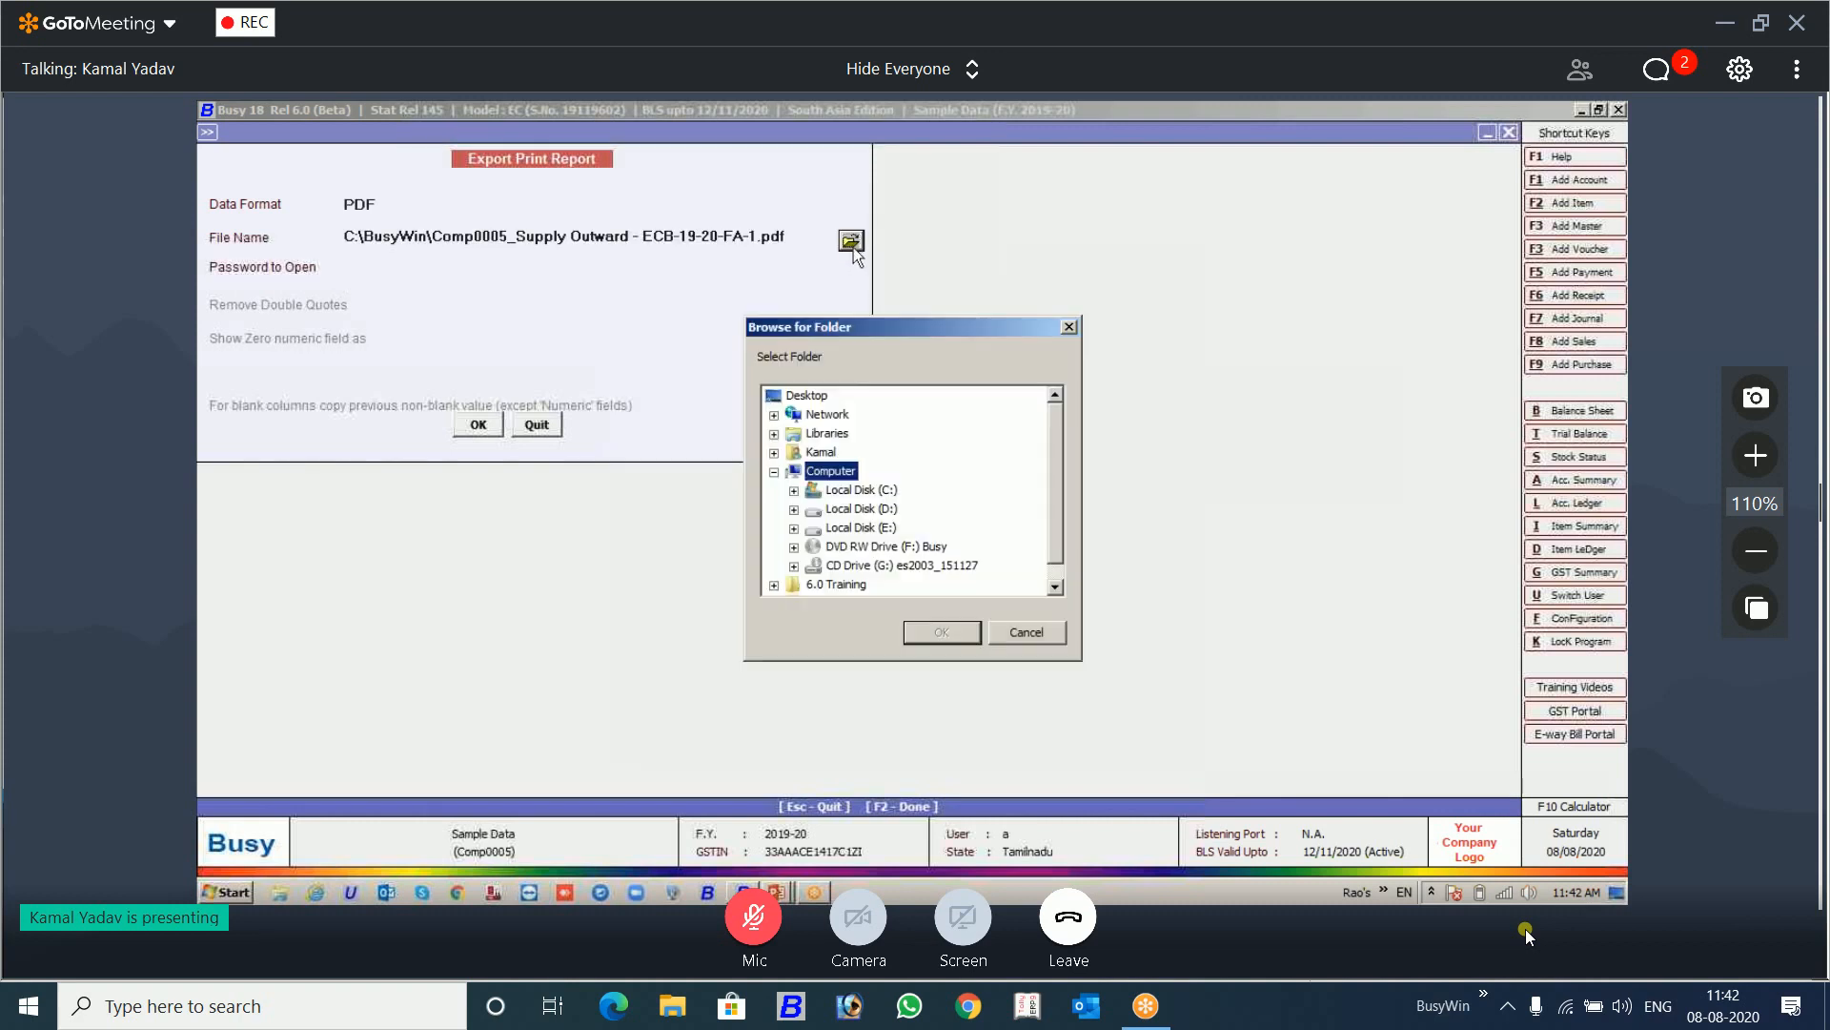
pyautogui.click(818, 394)
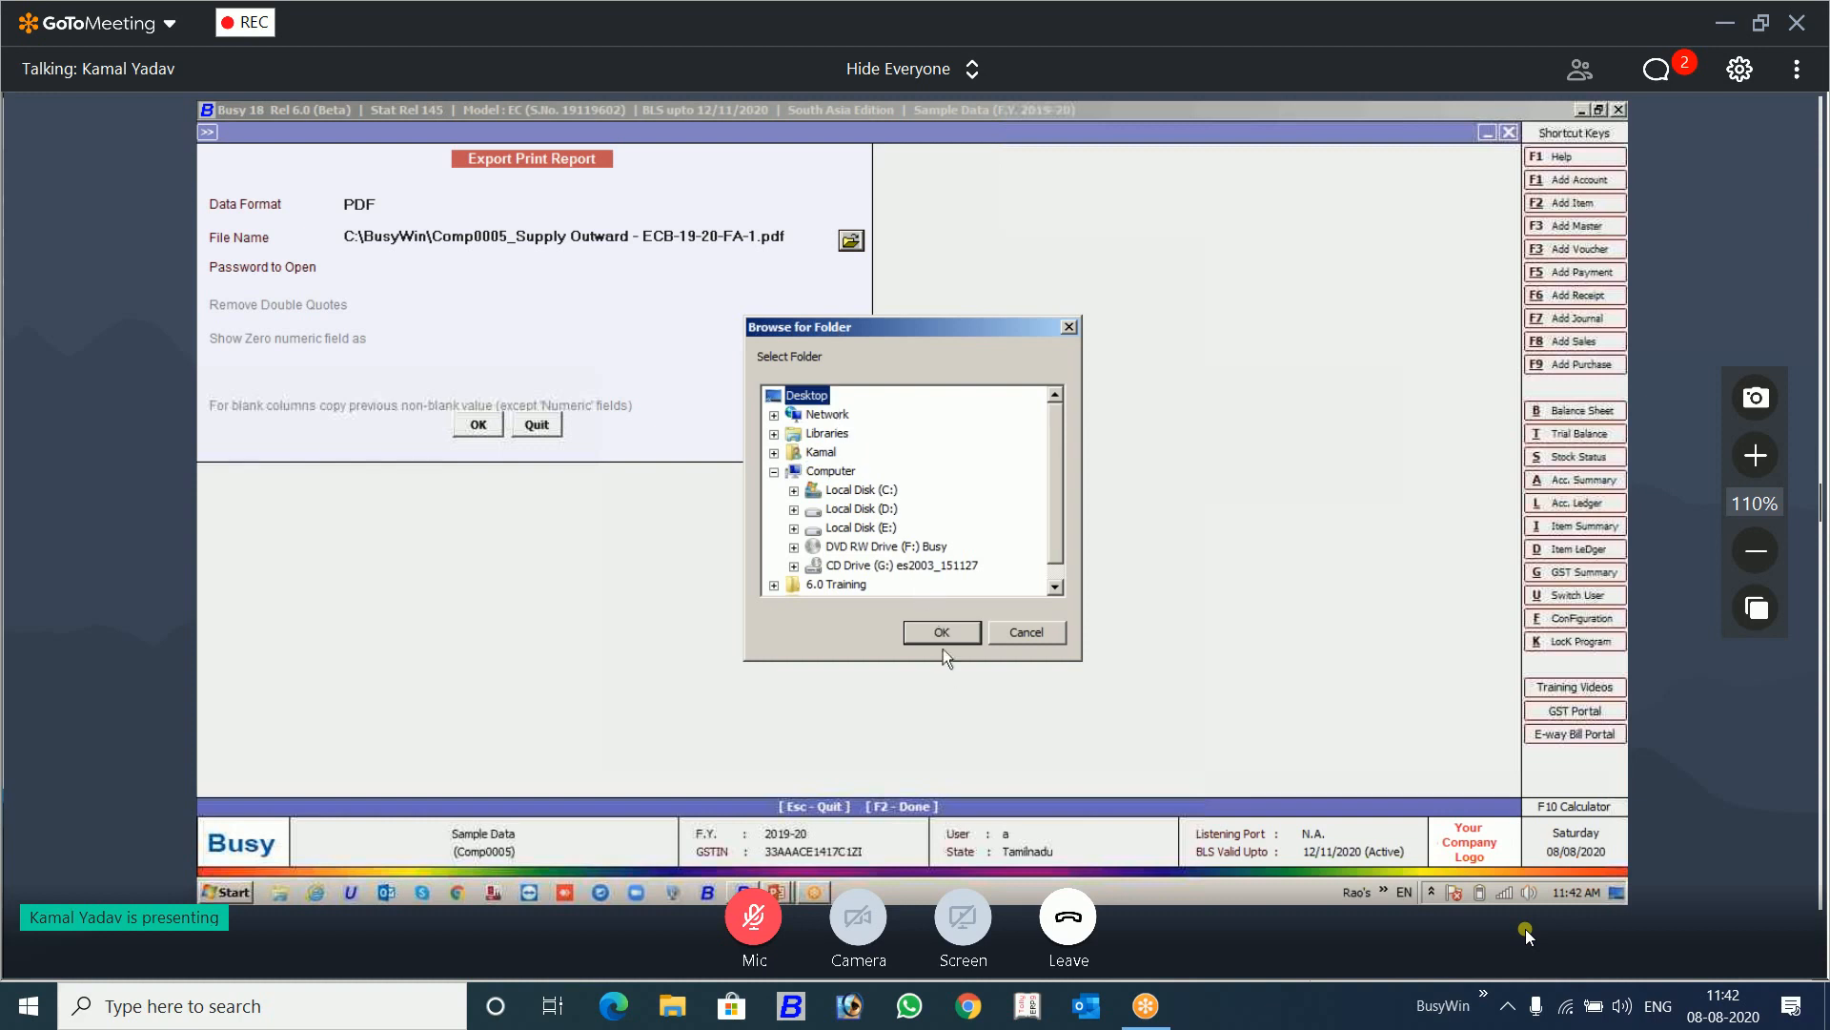
pyautogui.click(941, 634)
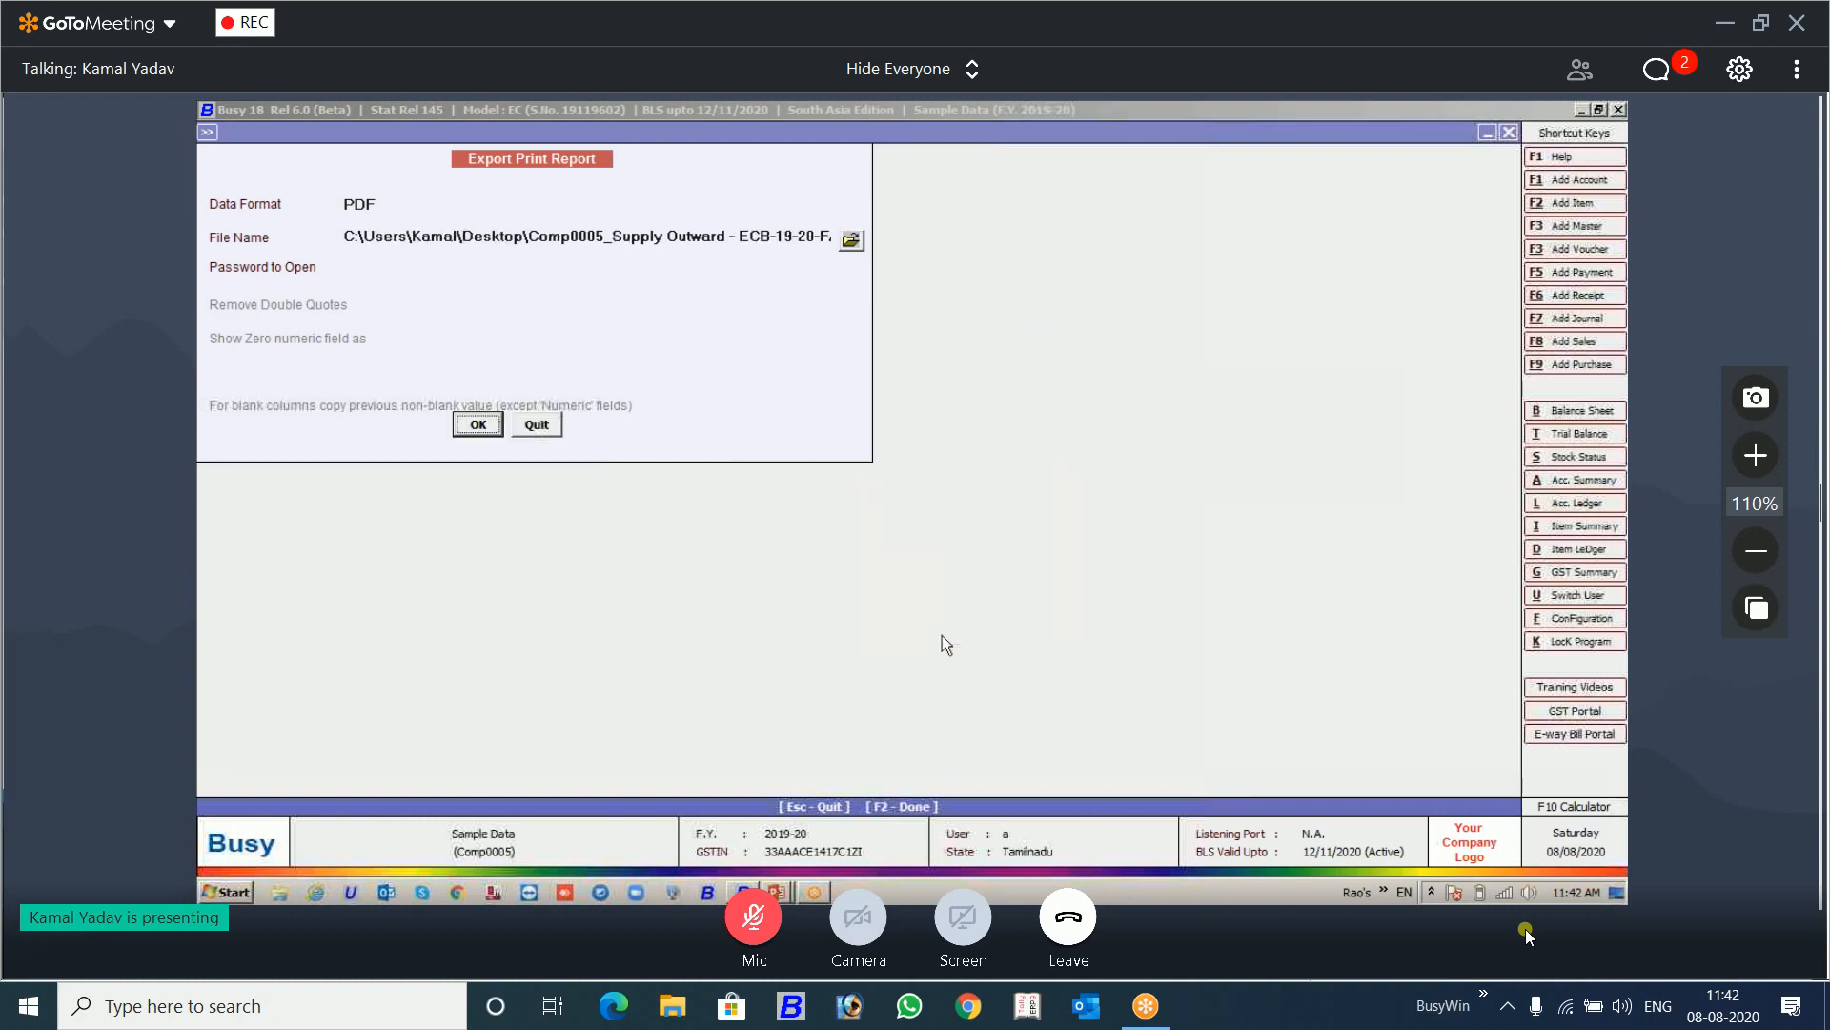
pyautogui.click(463, 423)
pyautogui.click(816, 536)
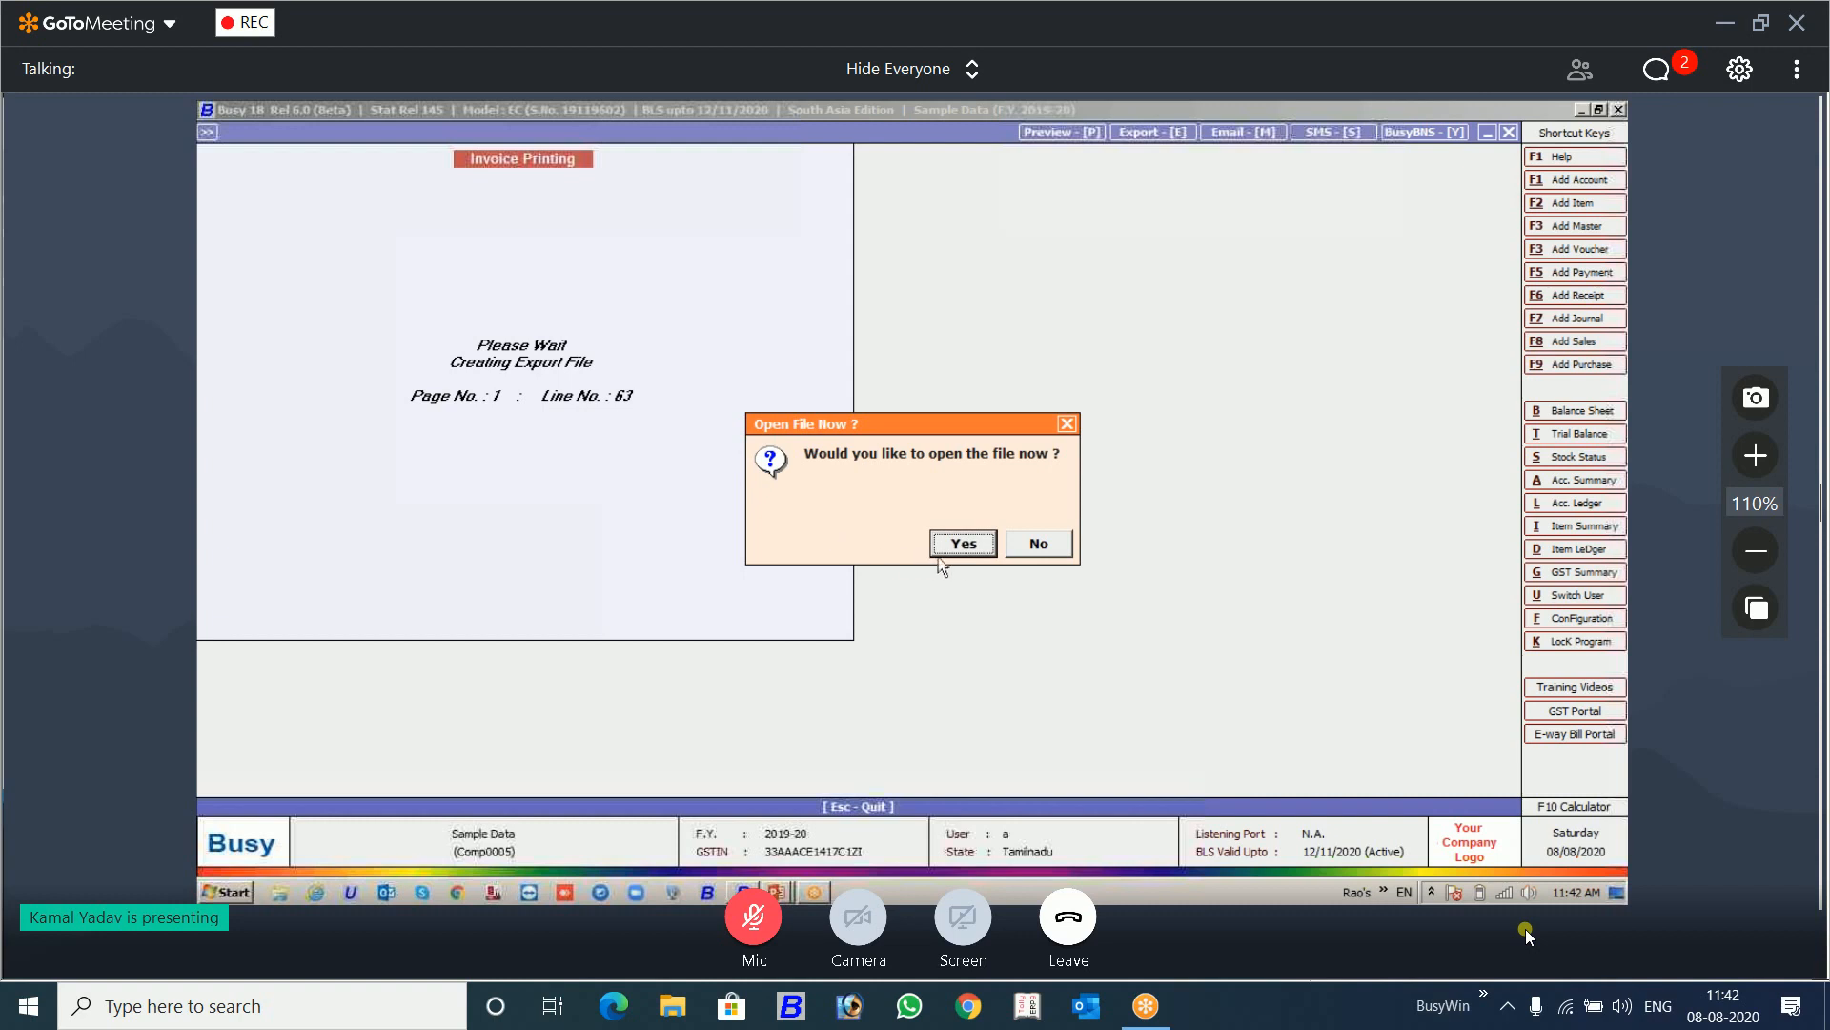
pyautogui.click(968, 540)
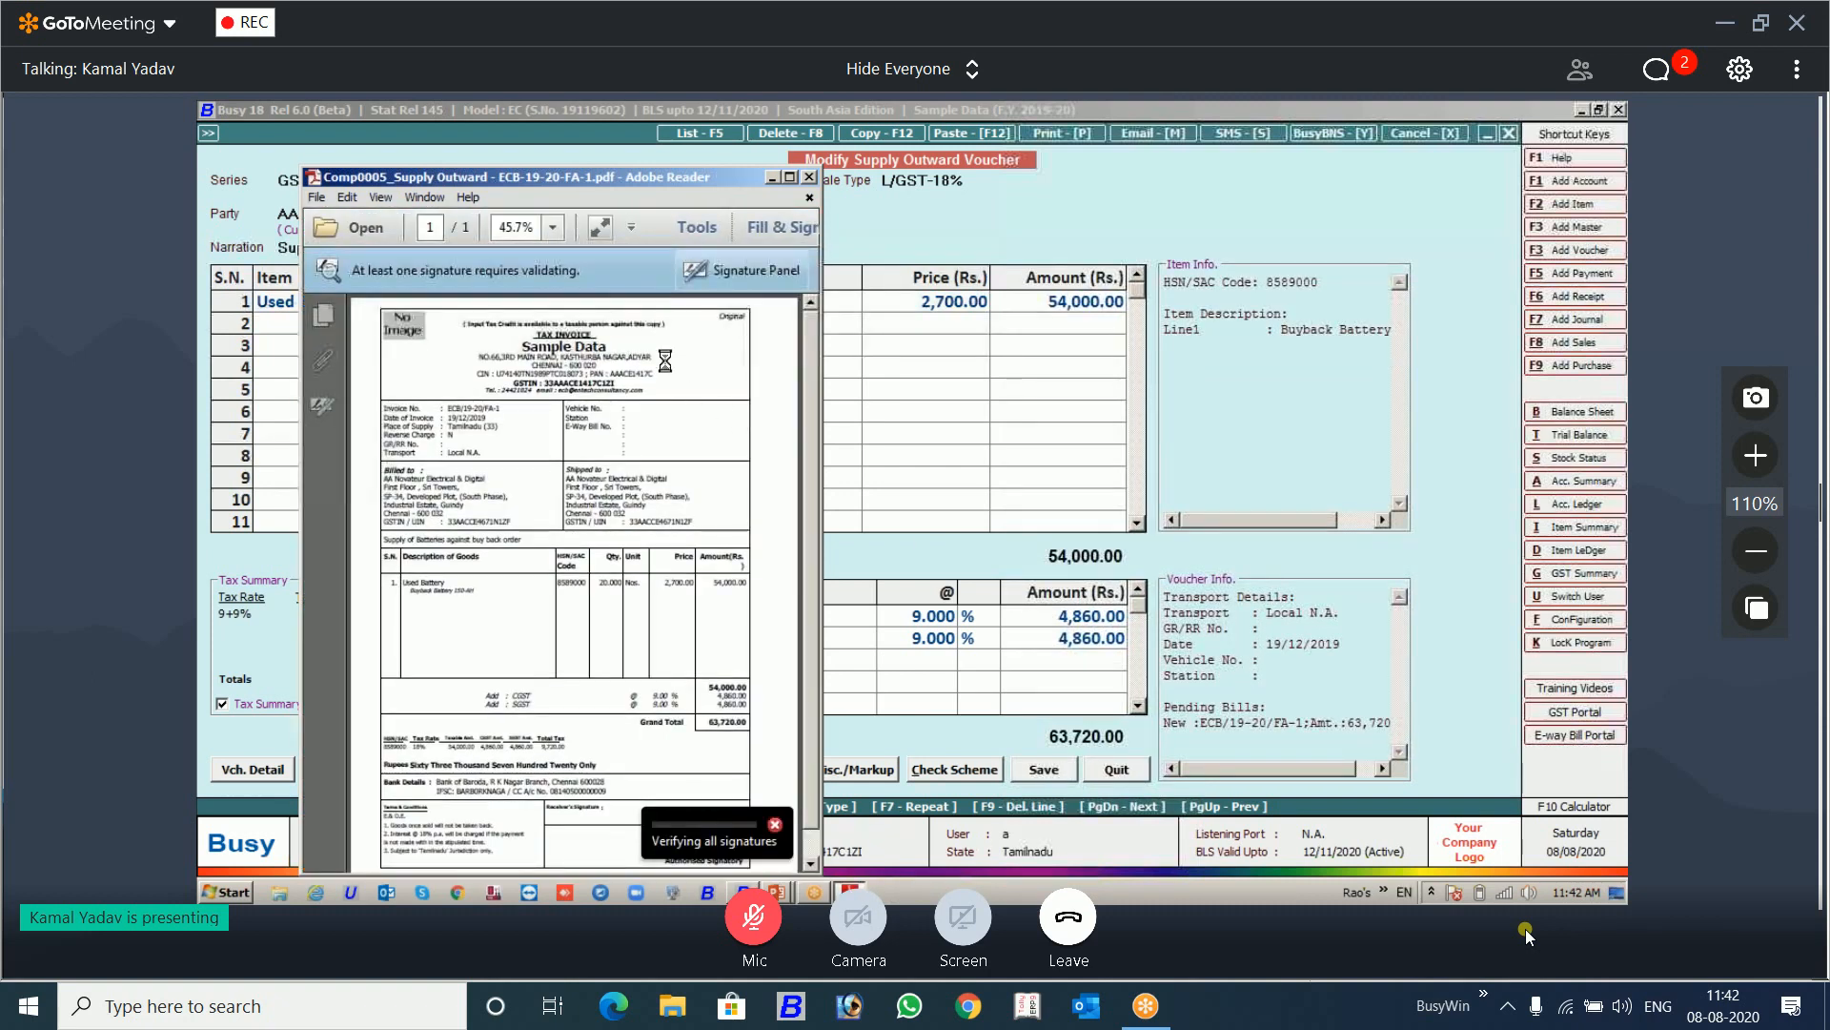
# Step: Examine the digital signature above Authorised Signatory in the maximized invoice PDF, and show the reader's PDF tools
pyautogui.click(792, 178)
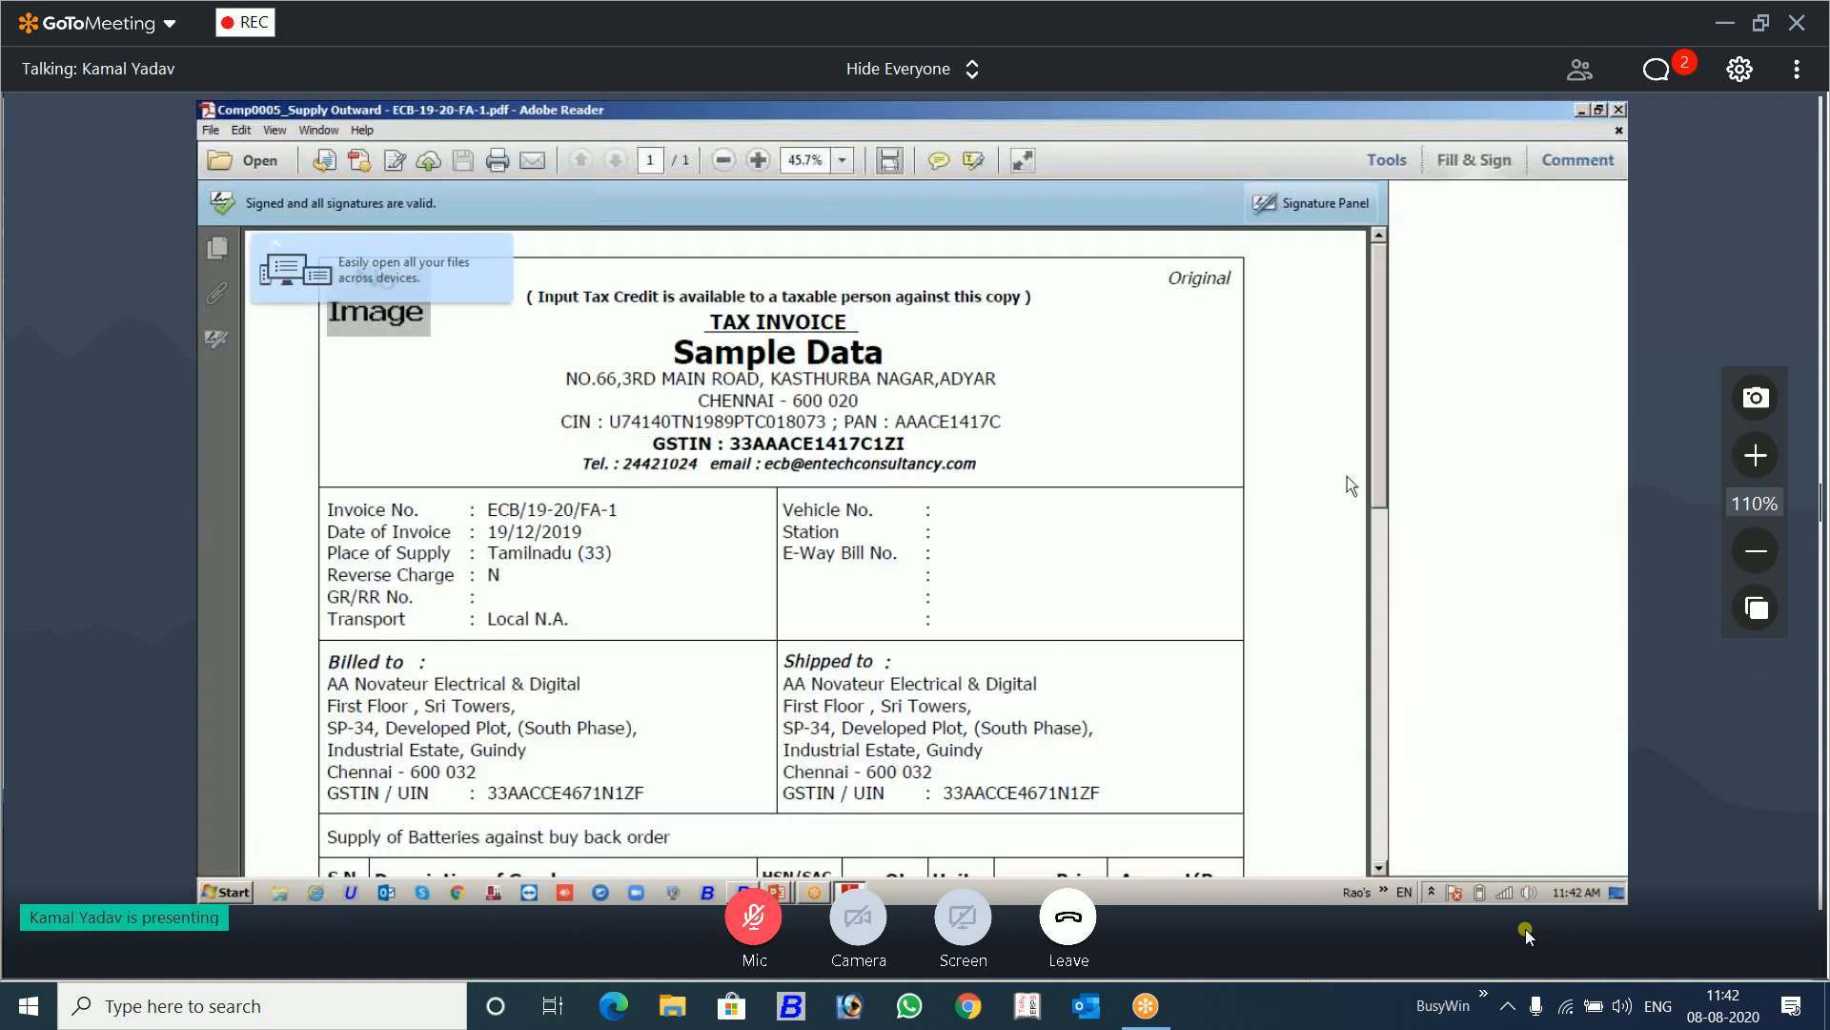
pyautogui.moveTo(1375, 478); pyautogui.dragTo(1395, 820)
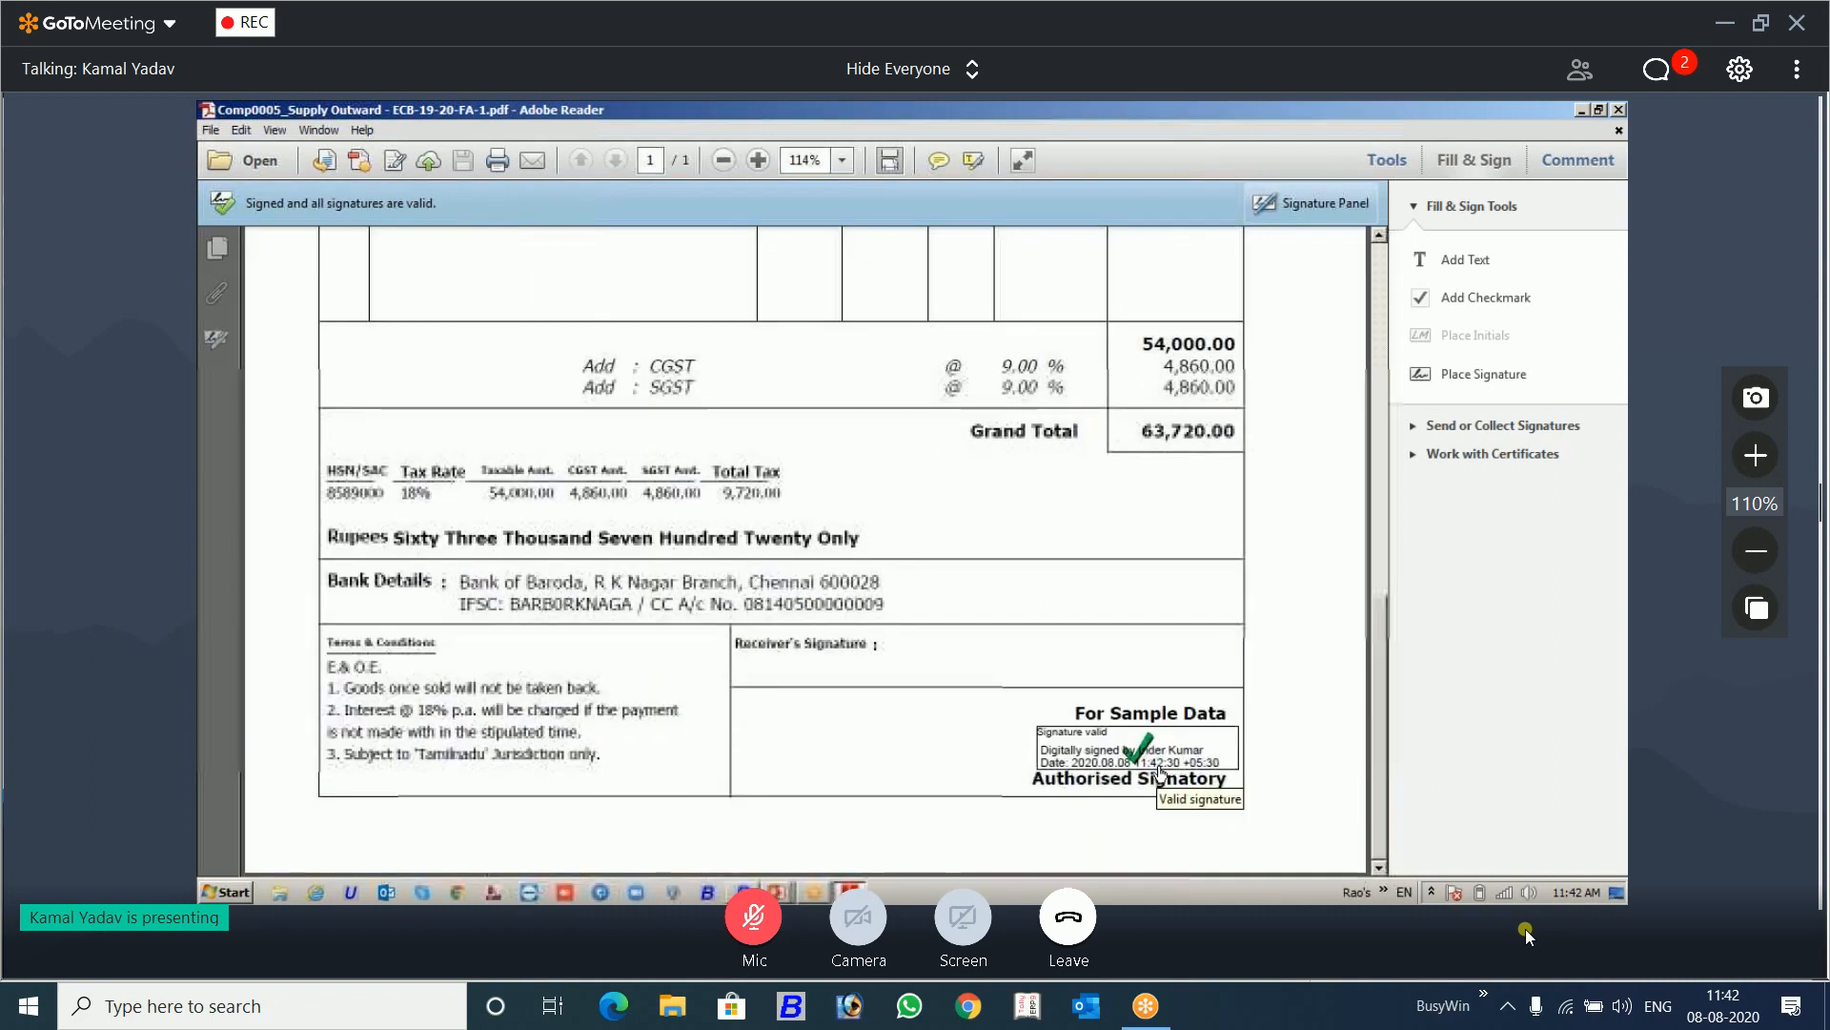
pyautogui.click(1372, 164)
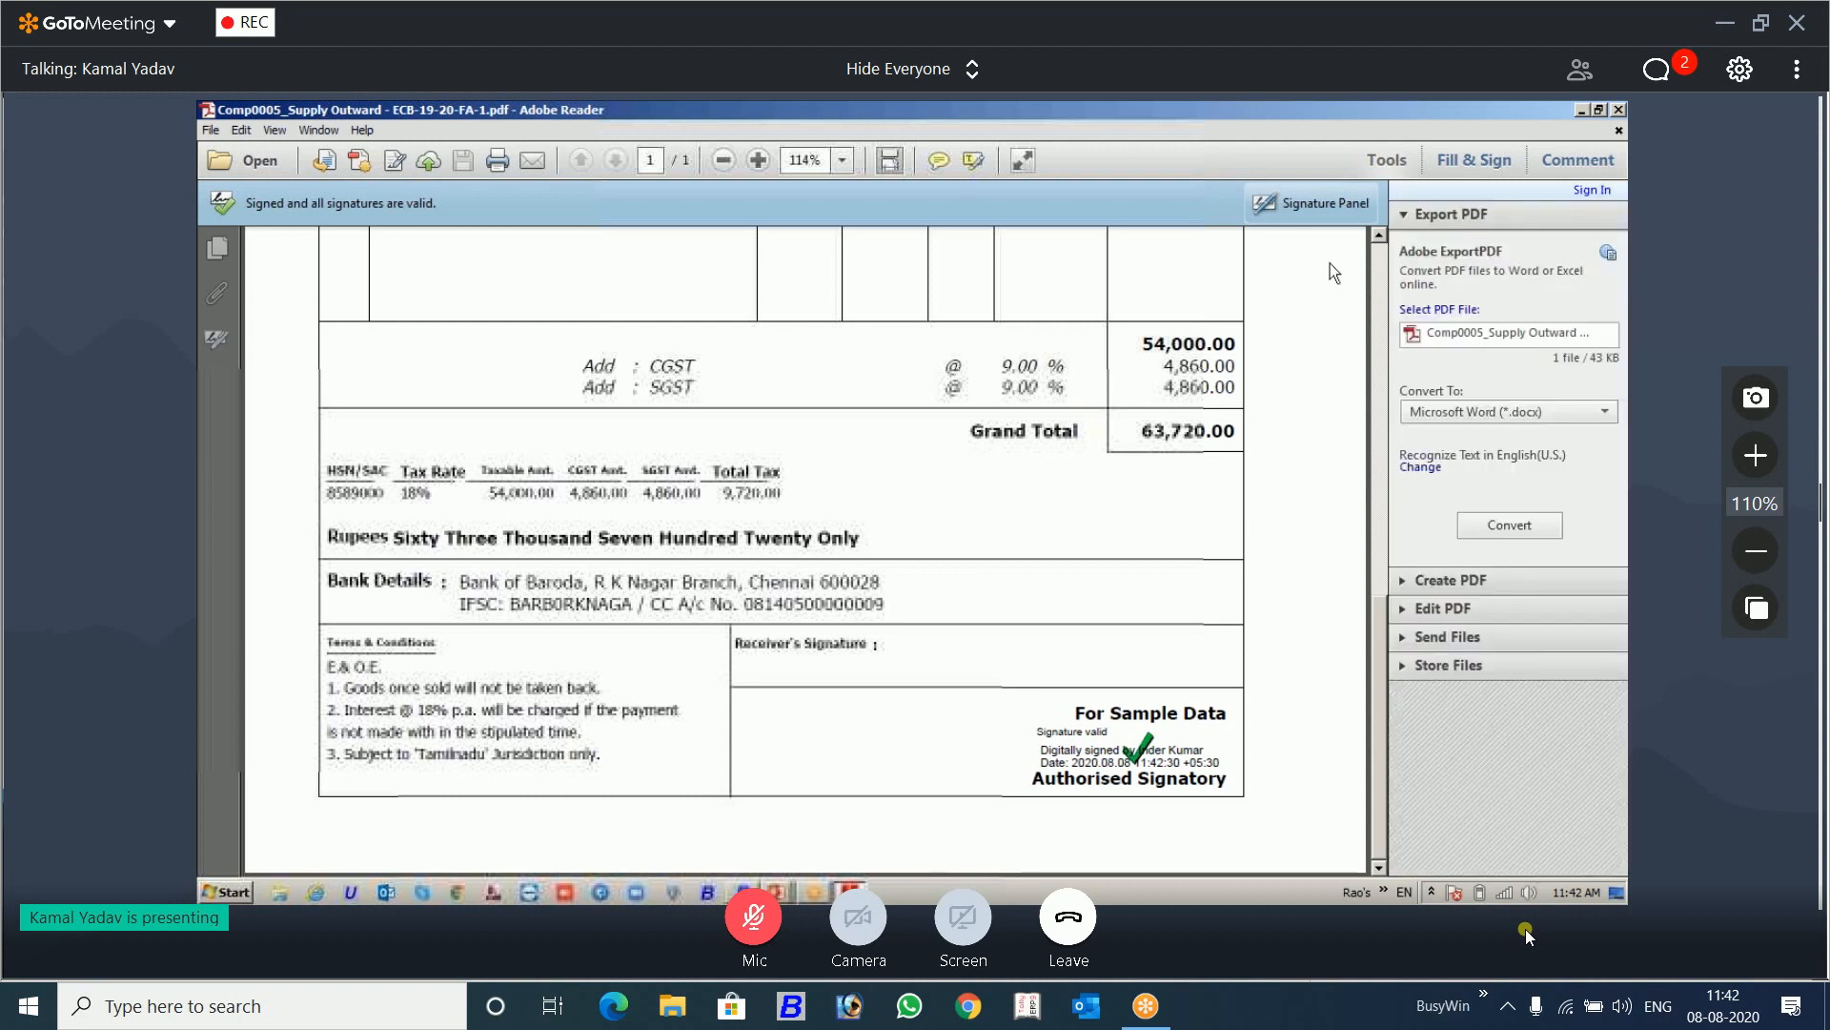
# Step: View the signed invoice PDF in Read Mode and highlight the text "Authori" beneath the digital signature to examine its placement
pyautogui.click(1024, 160)
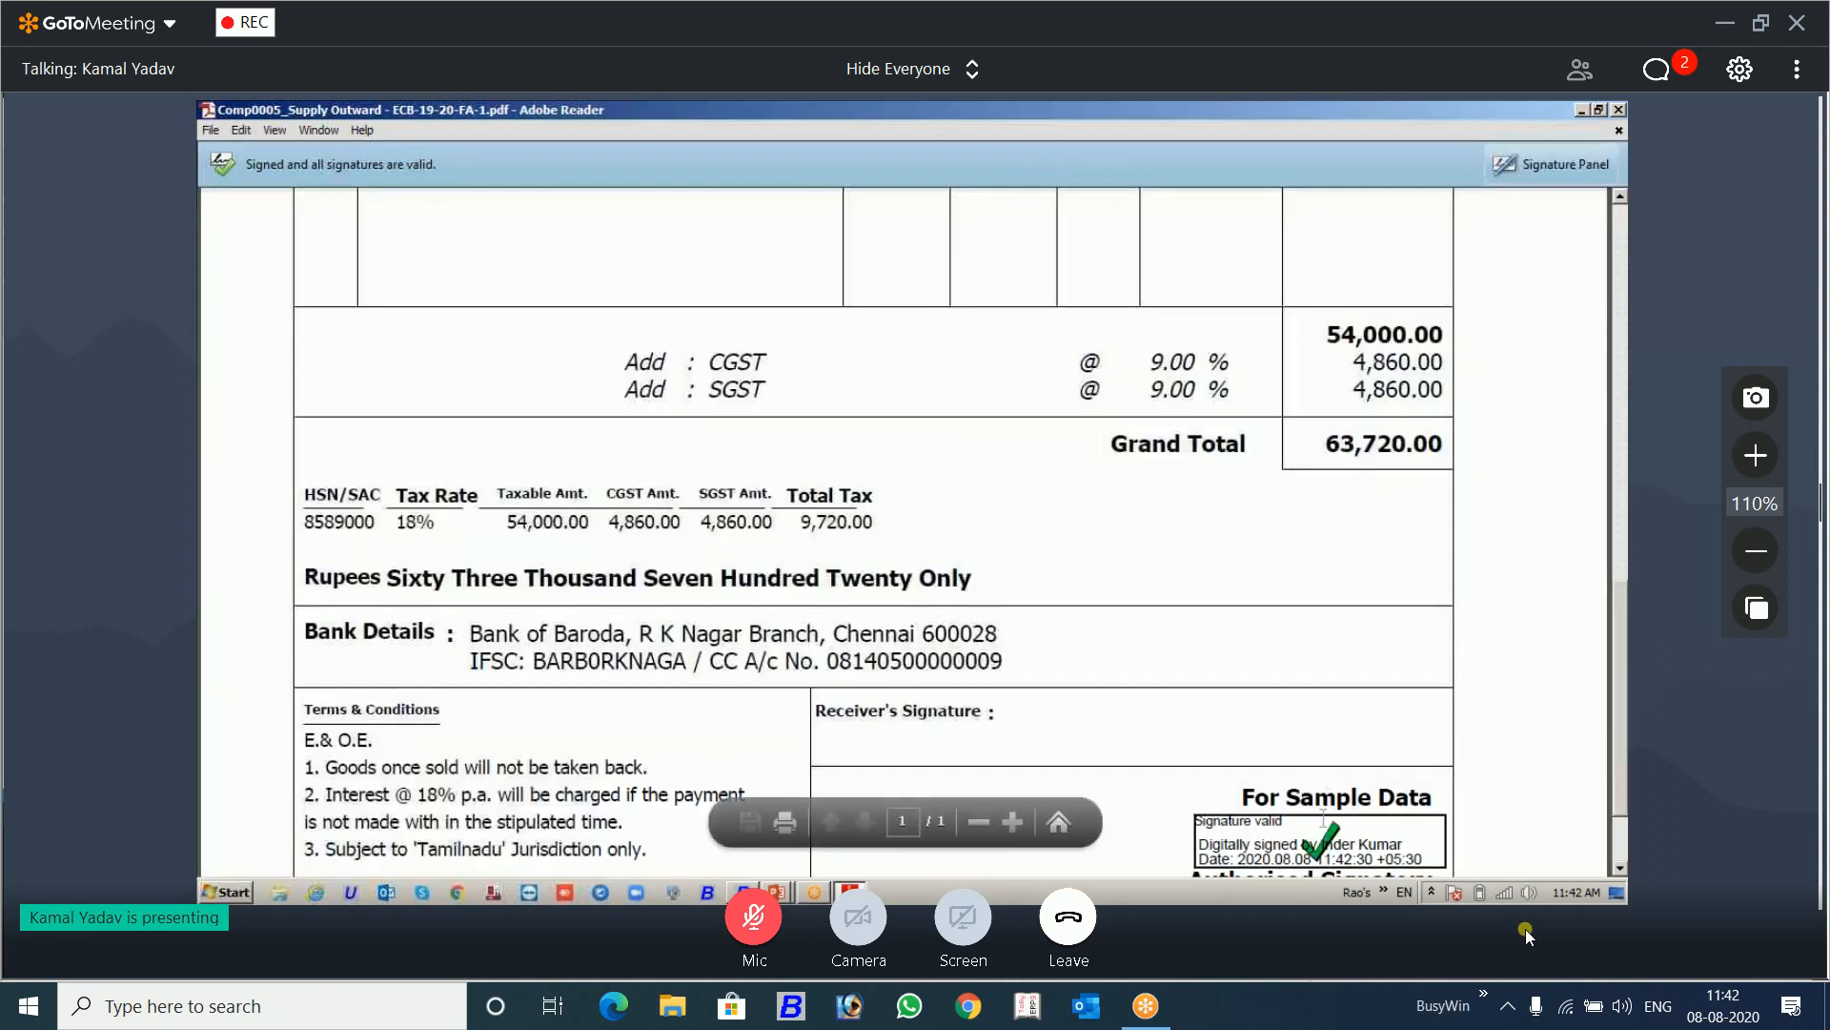
pyautogui.click(1619, 404)
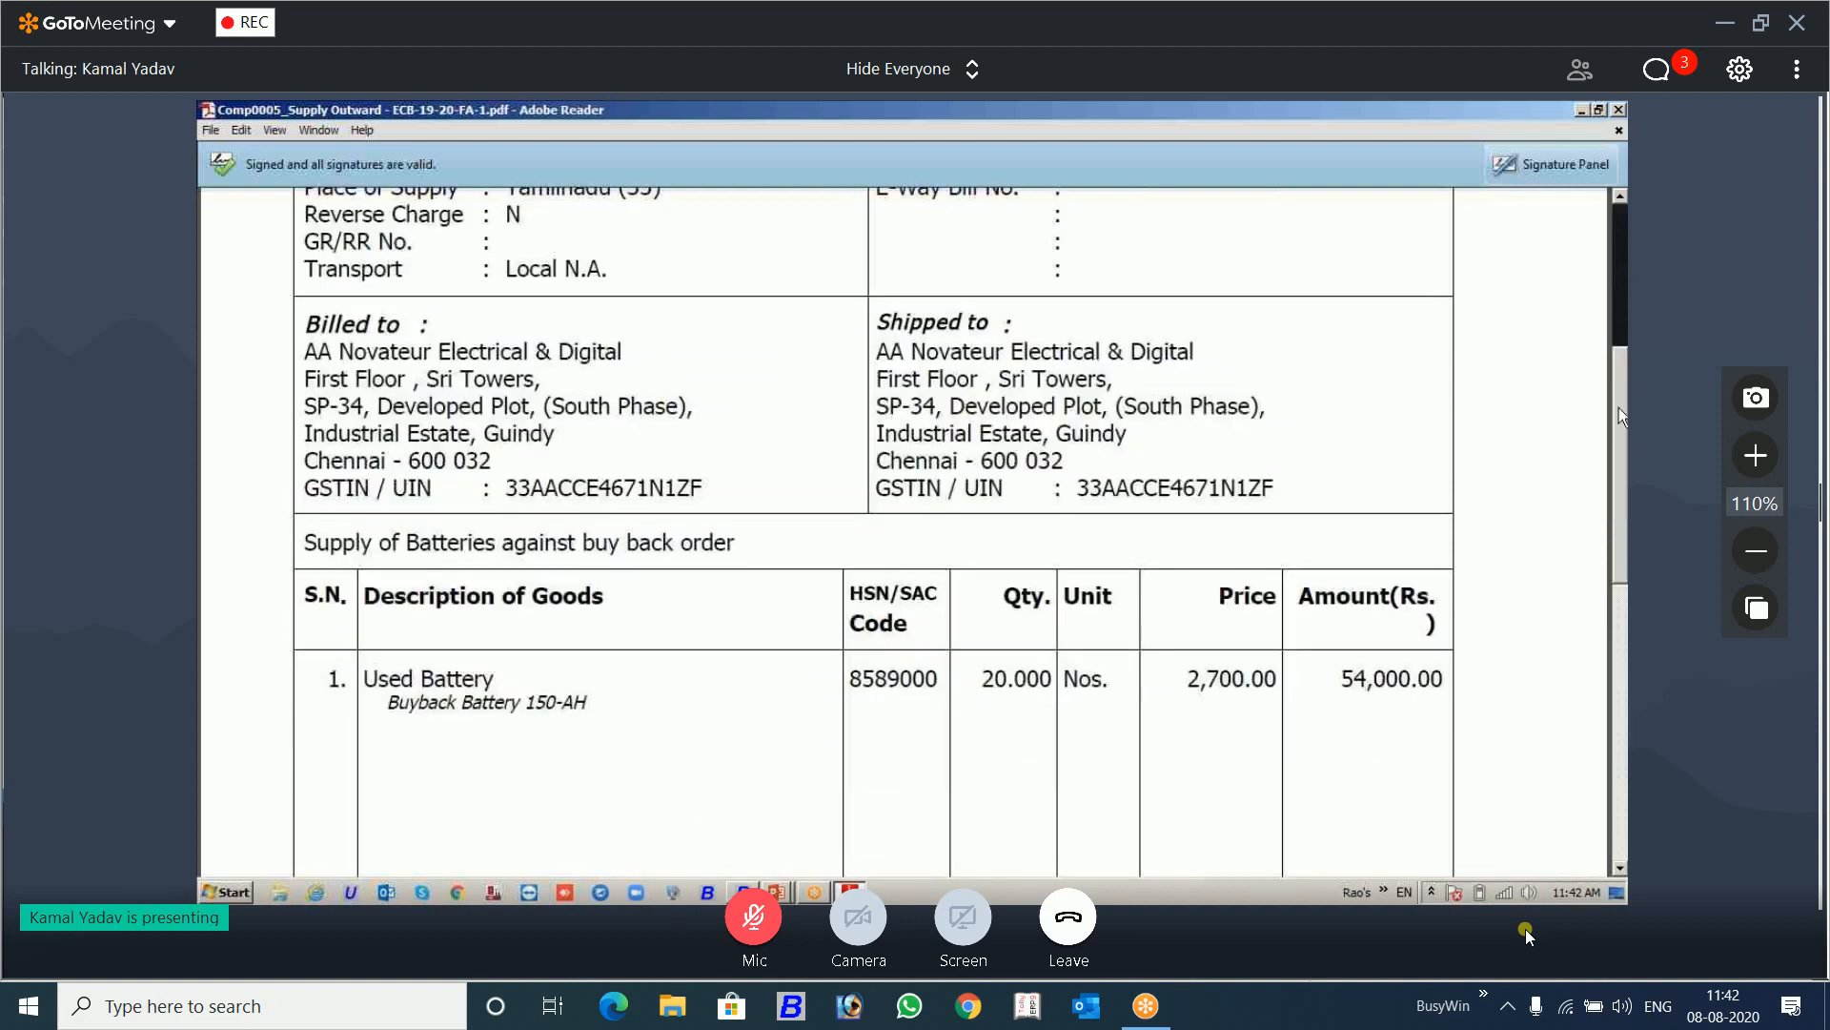
pyautogui.moveTo(1616, 397); pyautogui.dragTo(1613, 694)
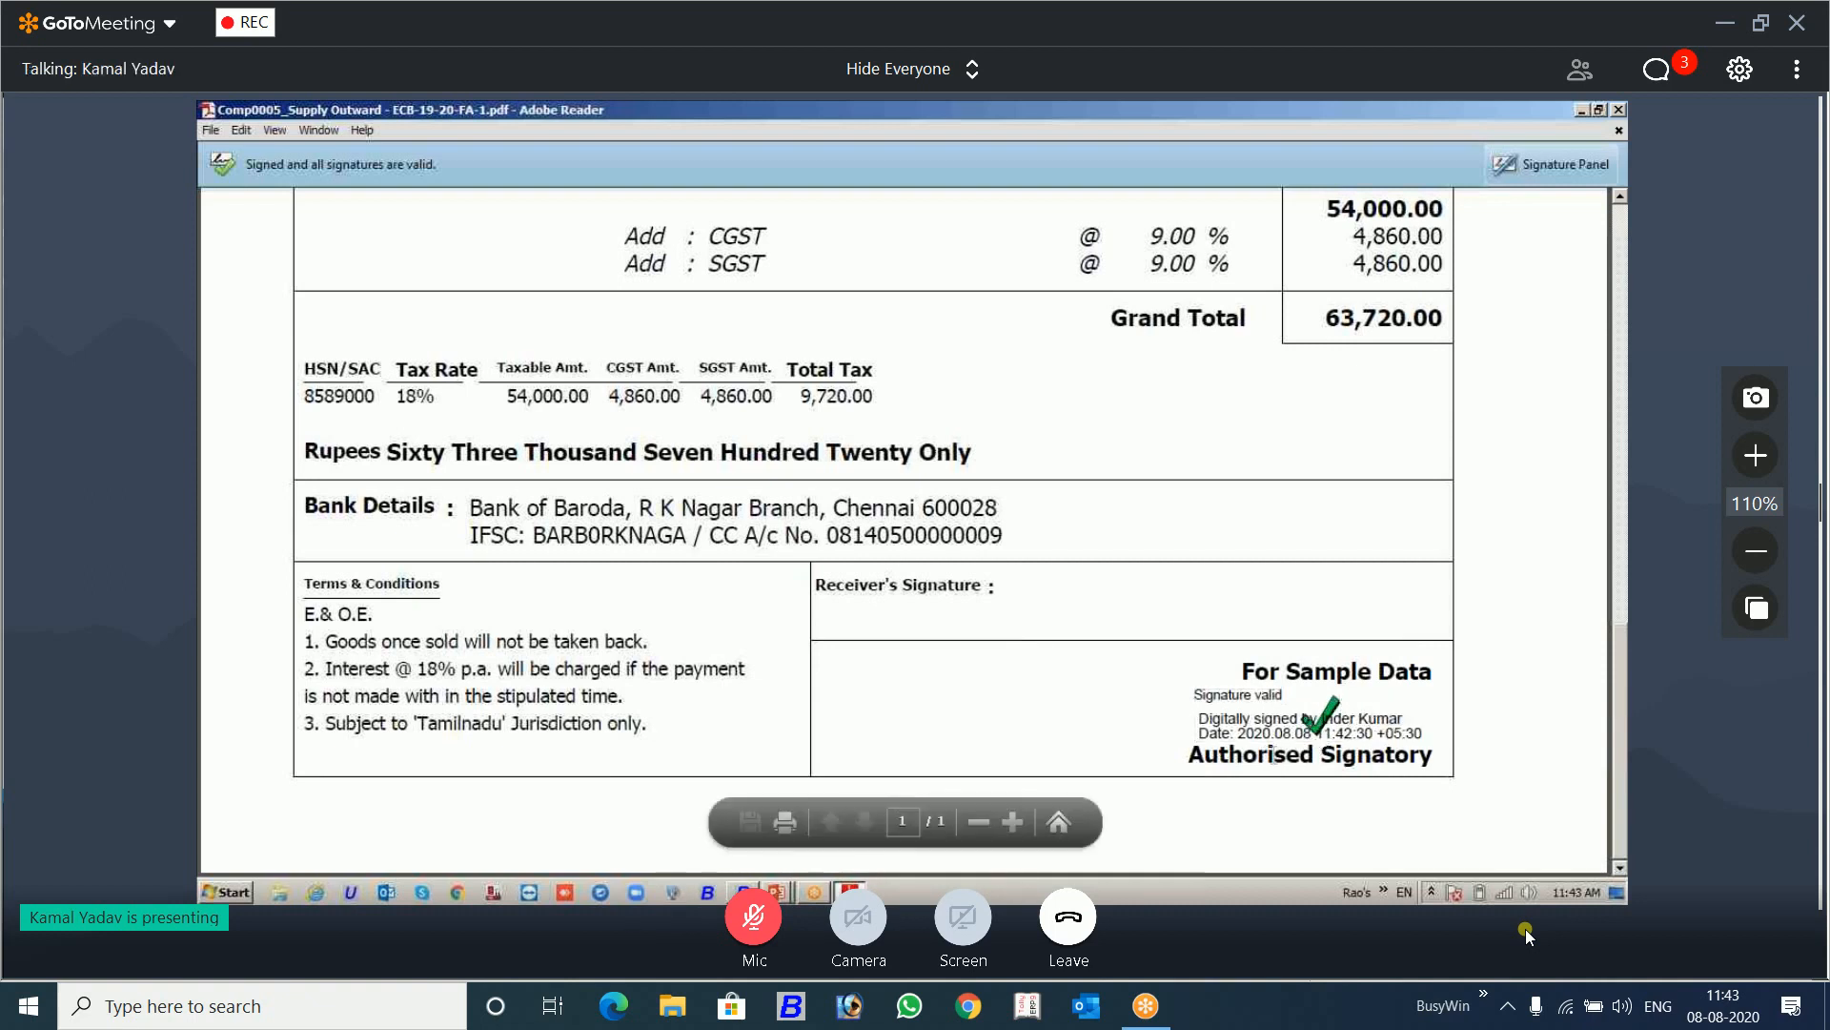
pyautogui.moveTo(1274, 755); pyautogui.dragTo(1189, 755)
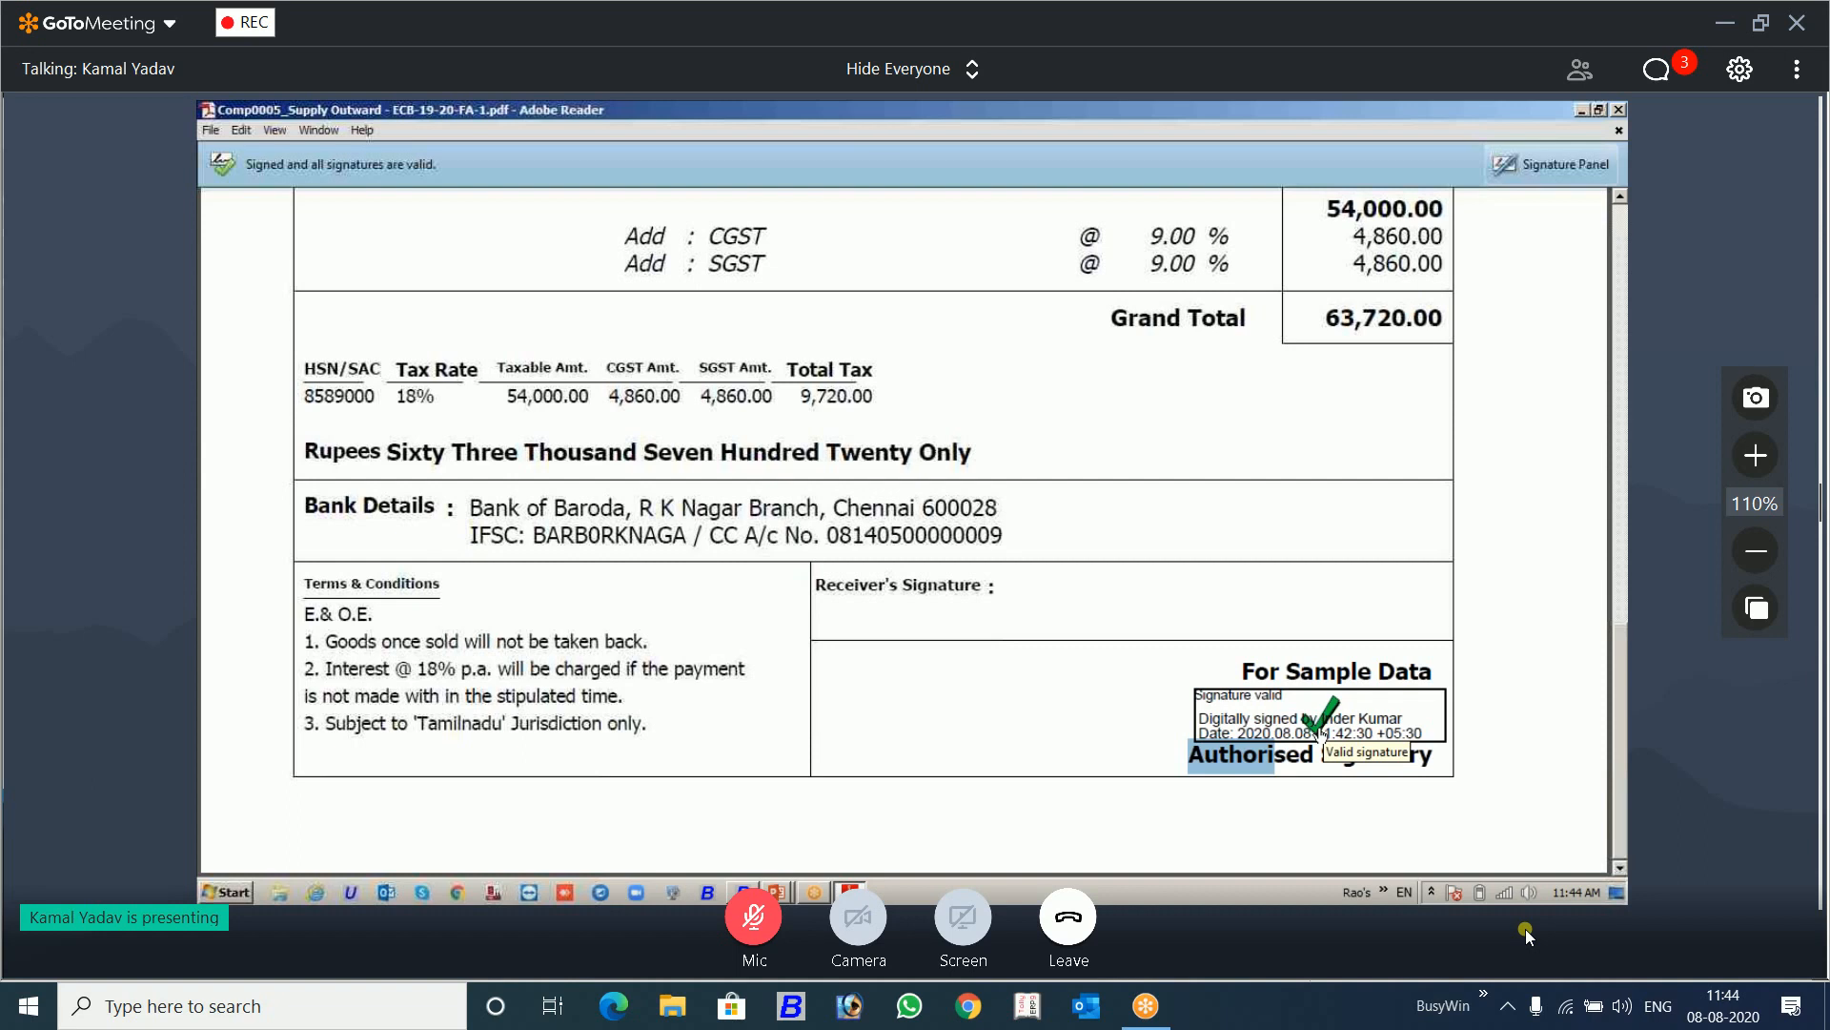
pyautogui.rightClick(1321, 734)
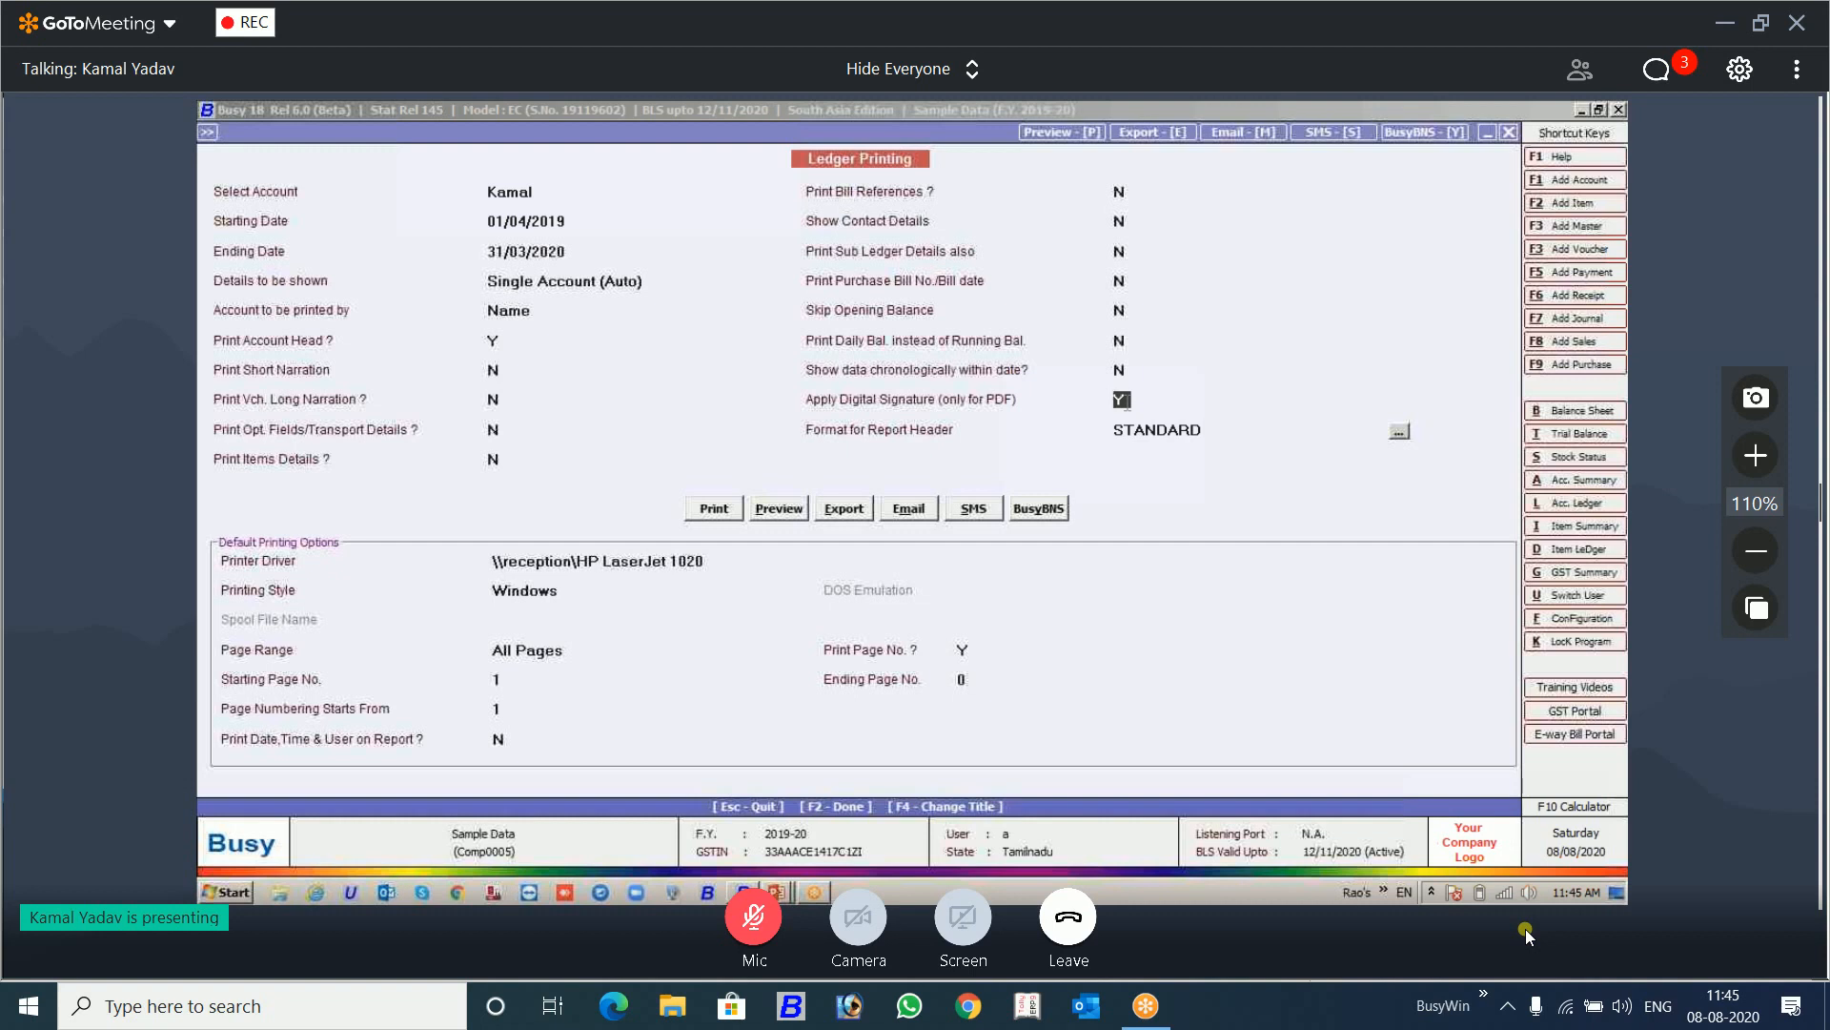
# Step: Switch back to Busy, leave the ledger printing options, and open the Digital Signature Configuration from the General features and options
pyautogui.press('F2')
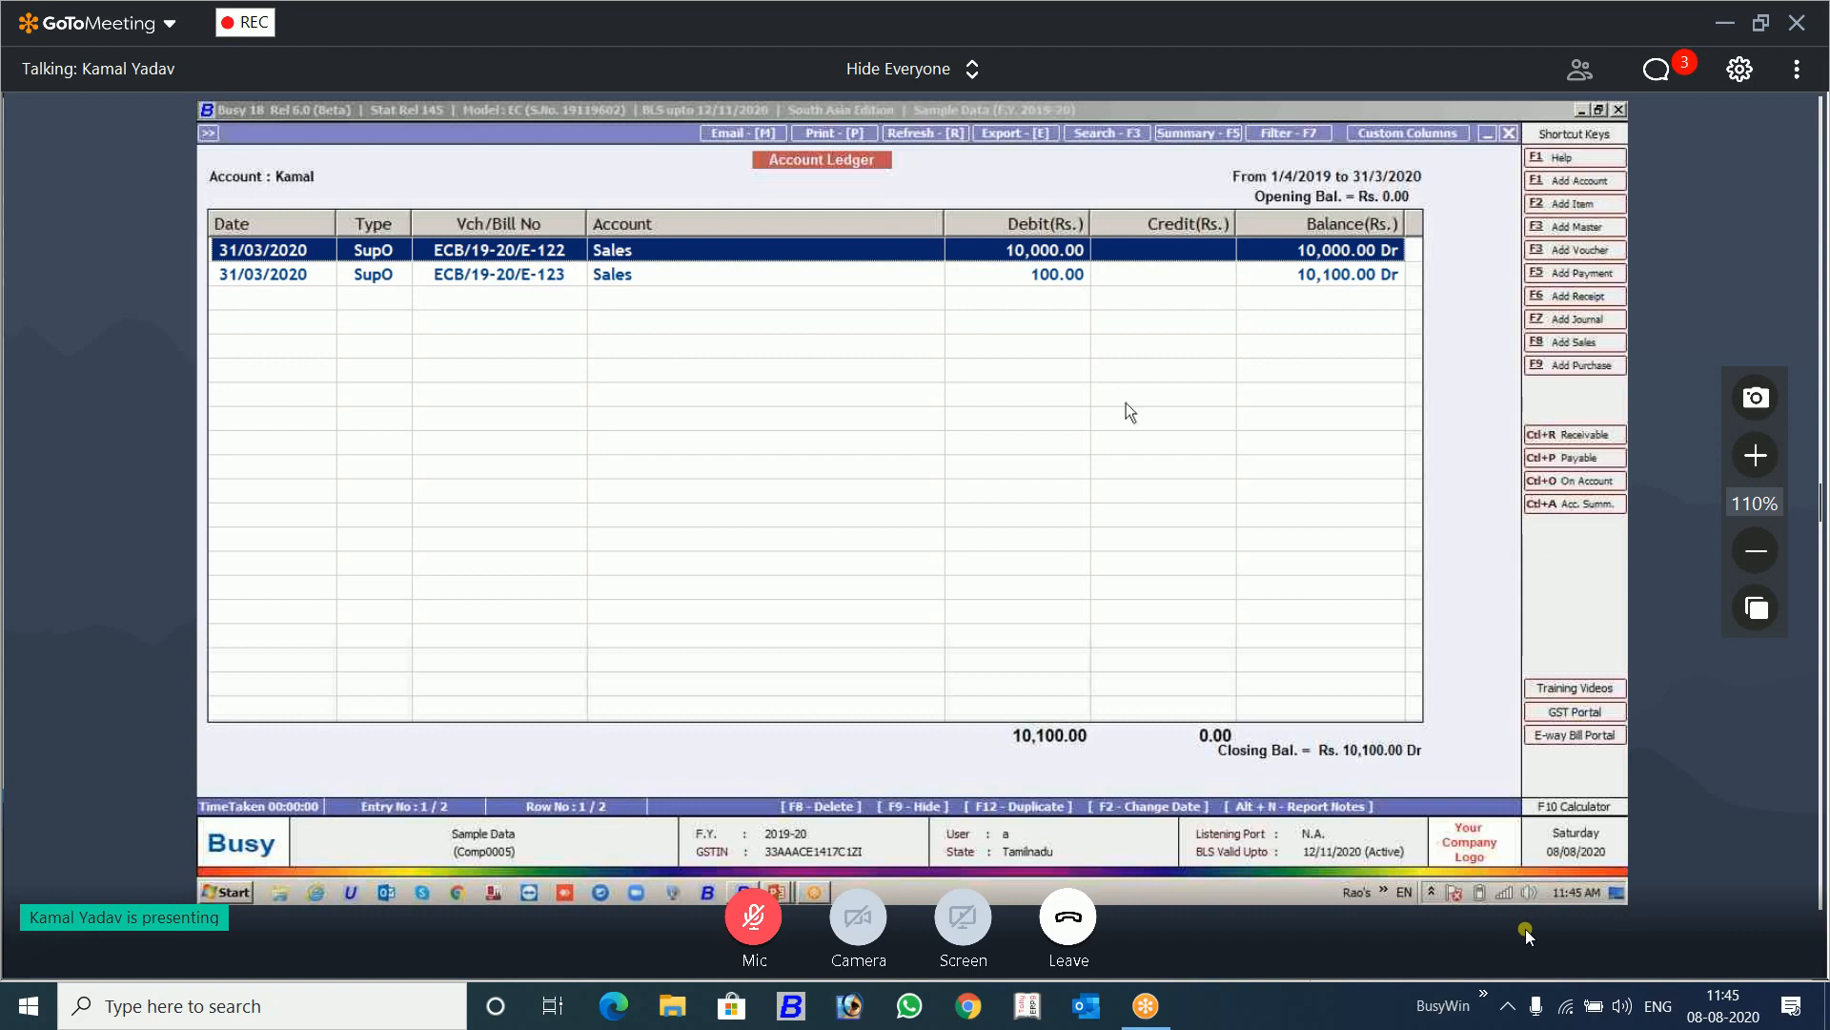
pyautogui.hotkey('alt', 'f')
pyautogui.press('Return')
pyautogui.press('Down')
pyautogui.press('Down')
pyautogui.press('Down')
pyautogui.press('Up')
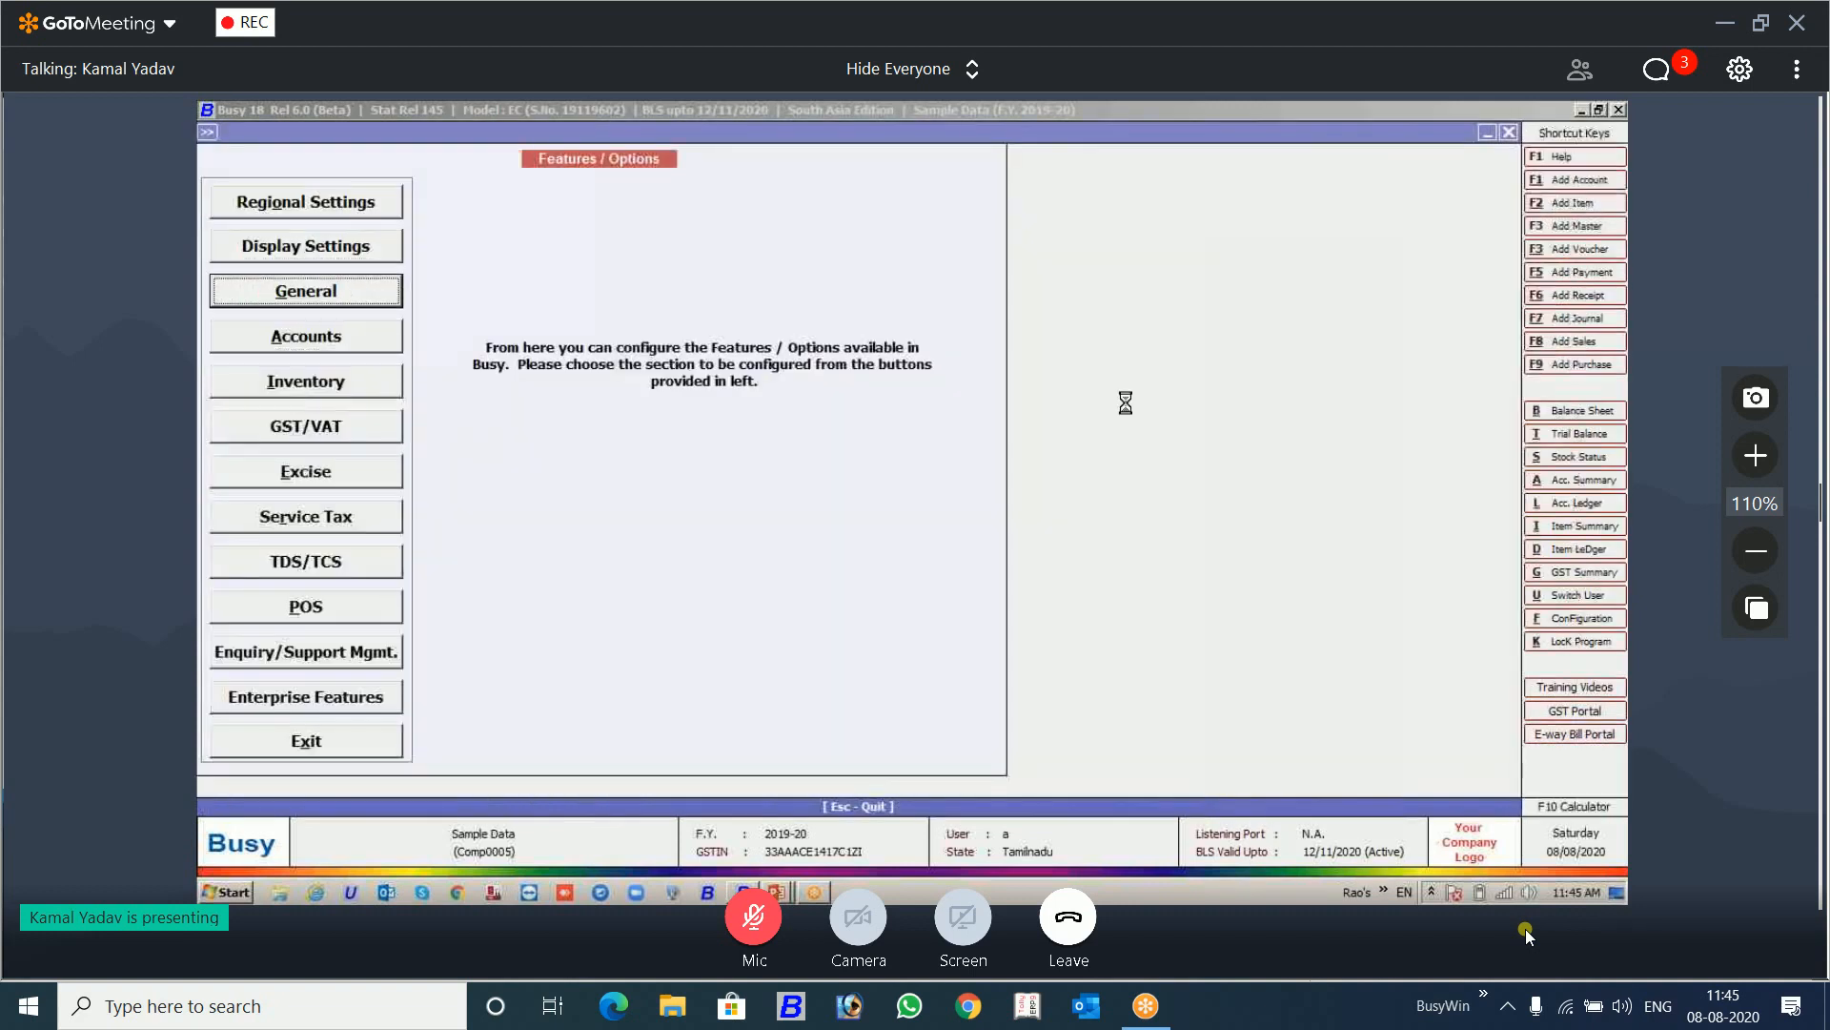
pyautogui.press('Return')
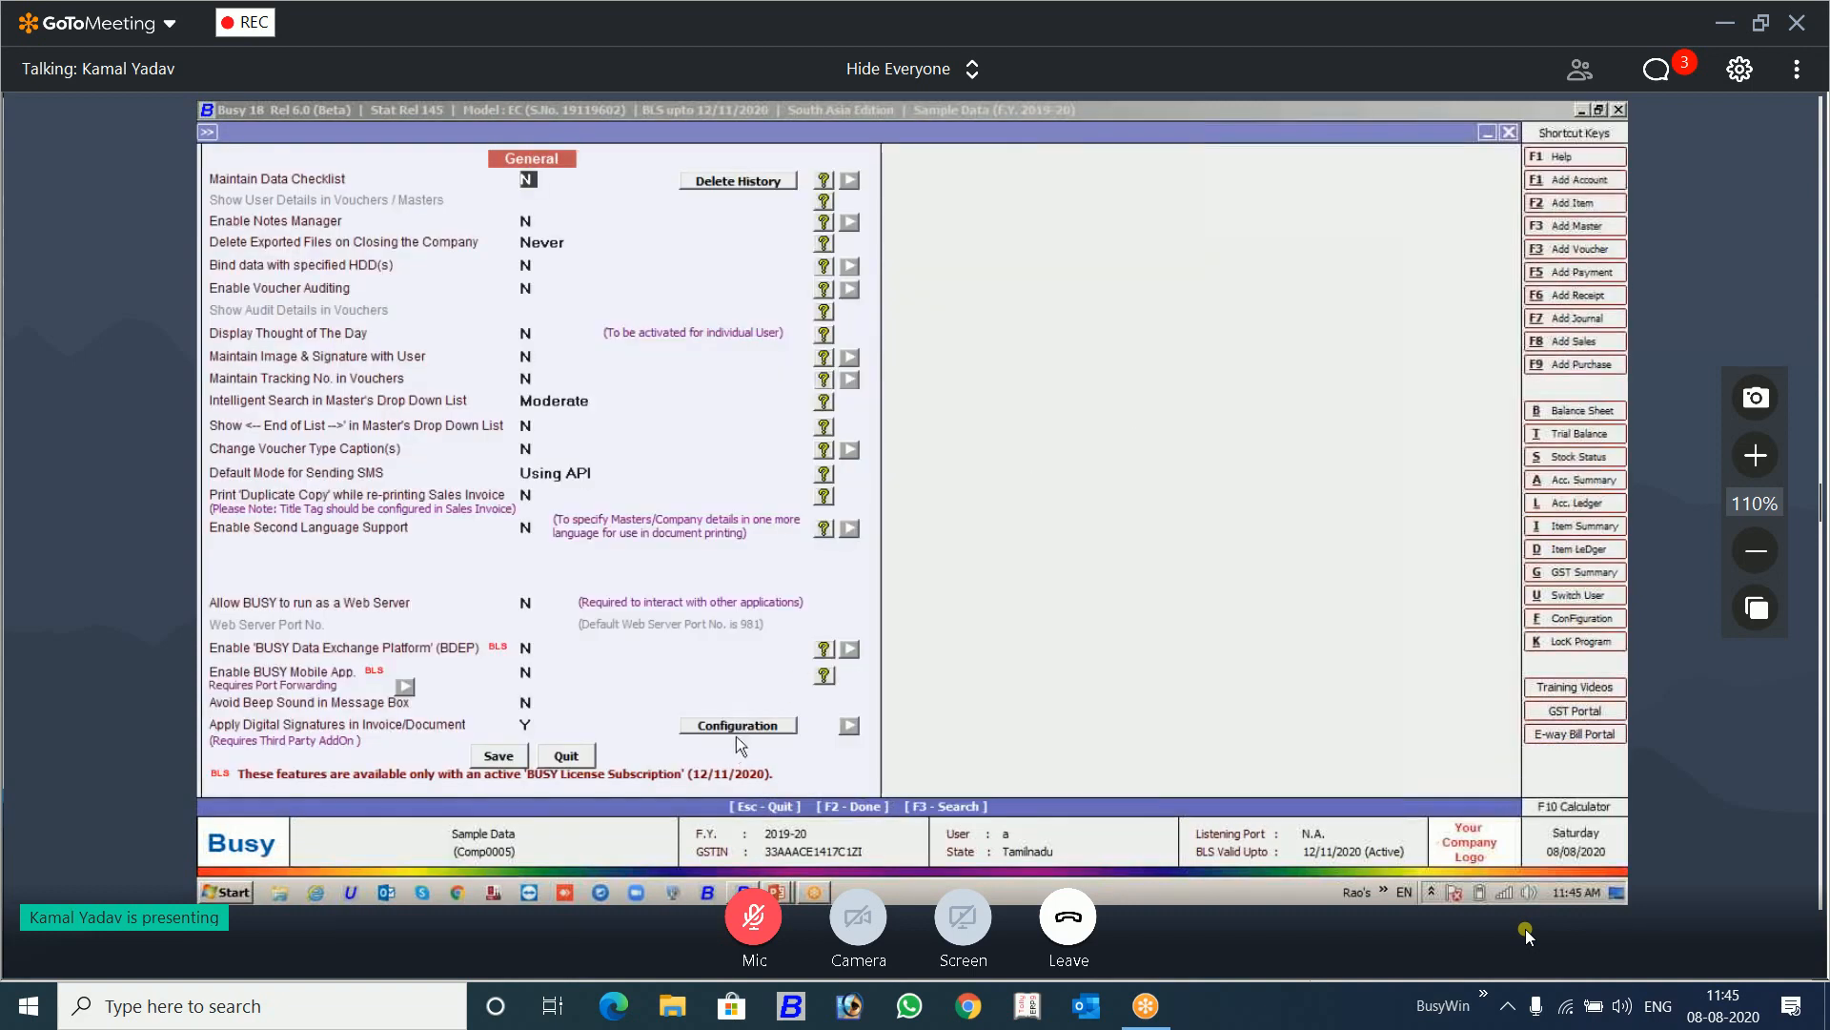
pyautogui.click(734, 730)
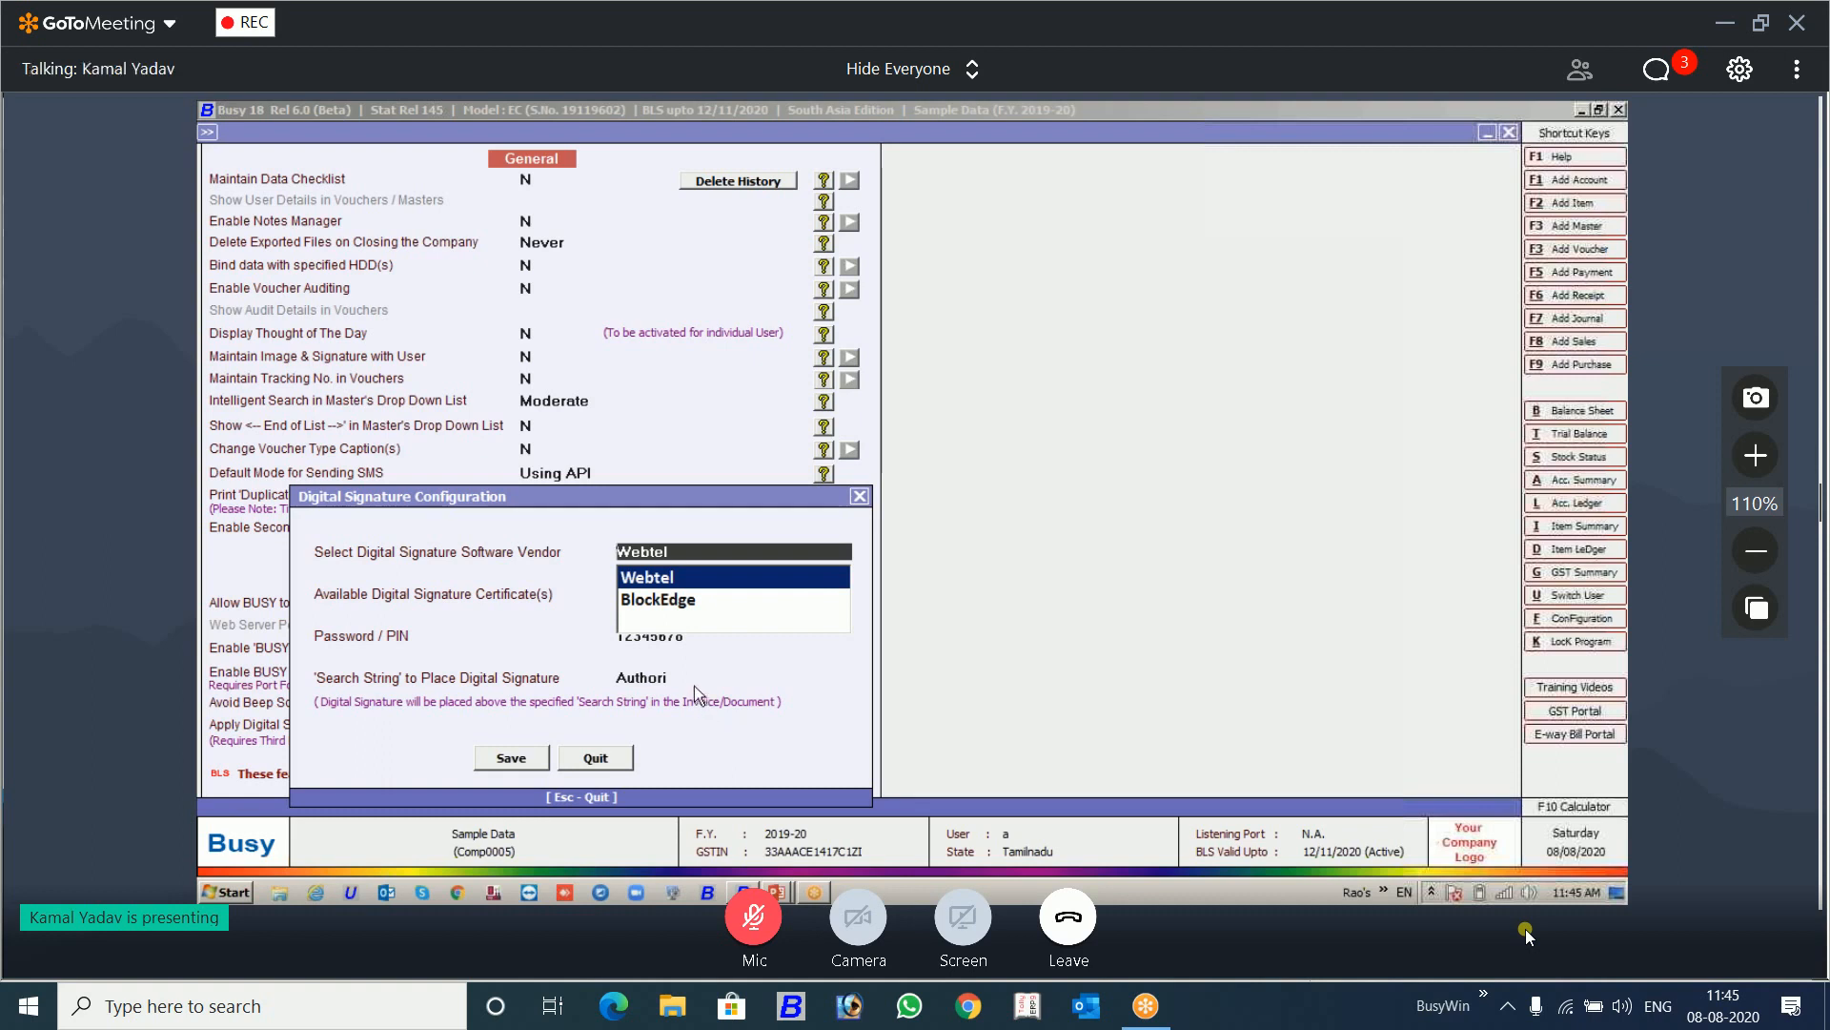
# Step: Highlight the search string Authori that places the digital signature, and exit the configuration and the ledger report options
pyautogui.moveTo(694, 685); pyautogui.dragTo(583, 686)
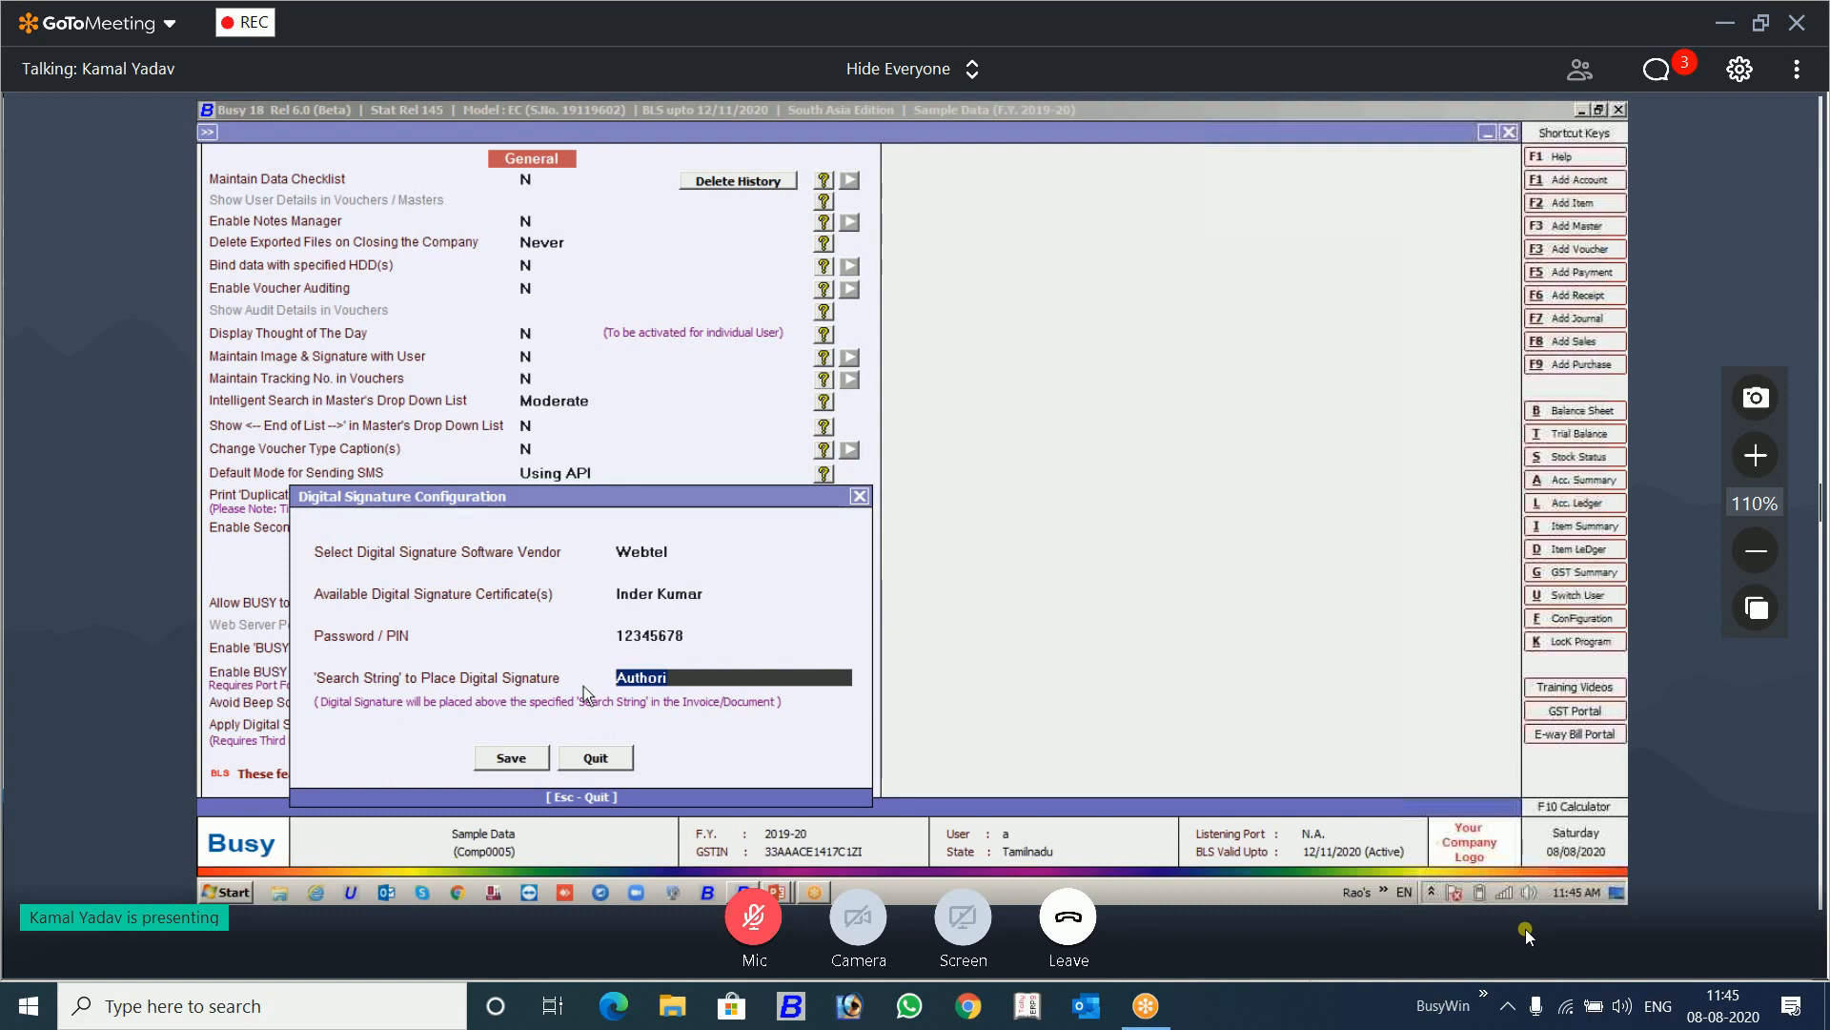
pyautogui.press('Escape')
pyautogui.press('Escape')
pyautogui.press('Escape')
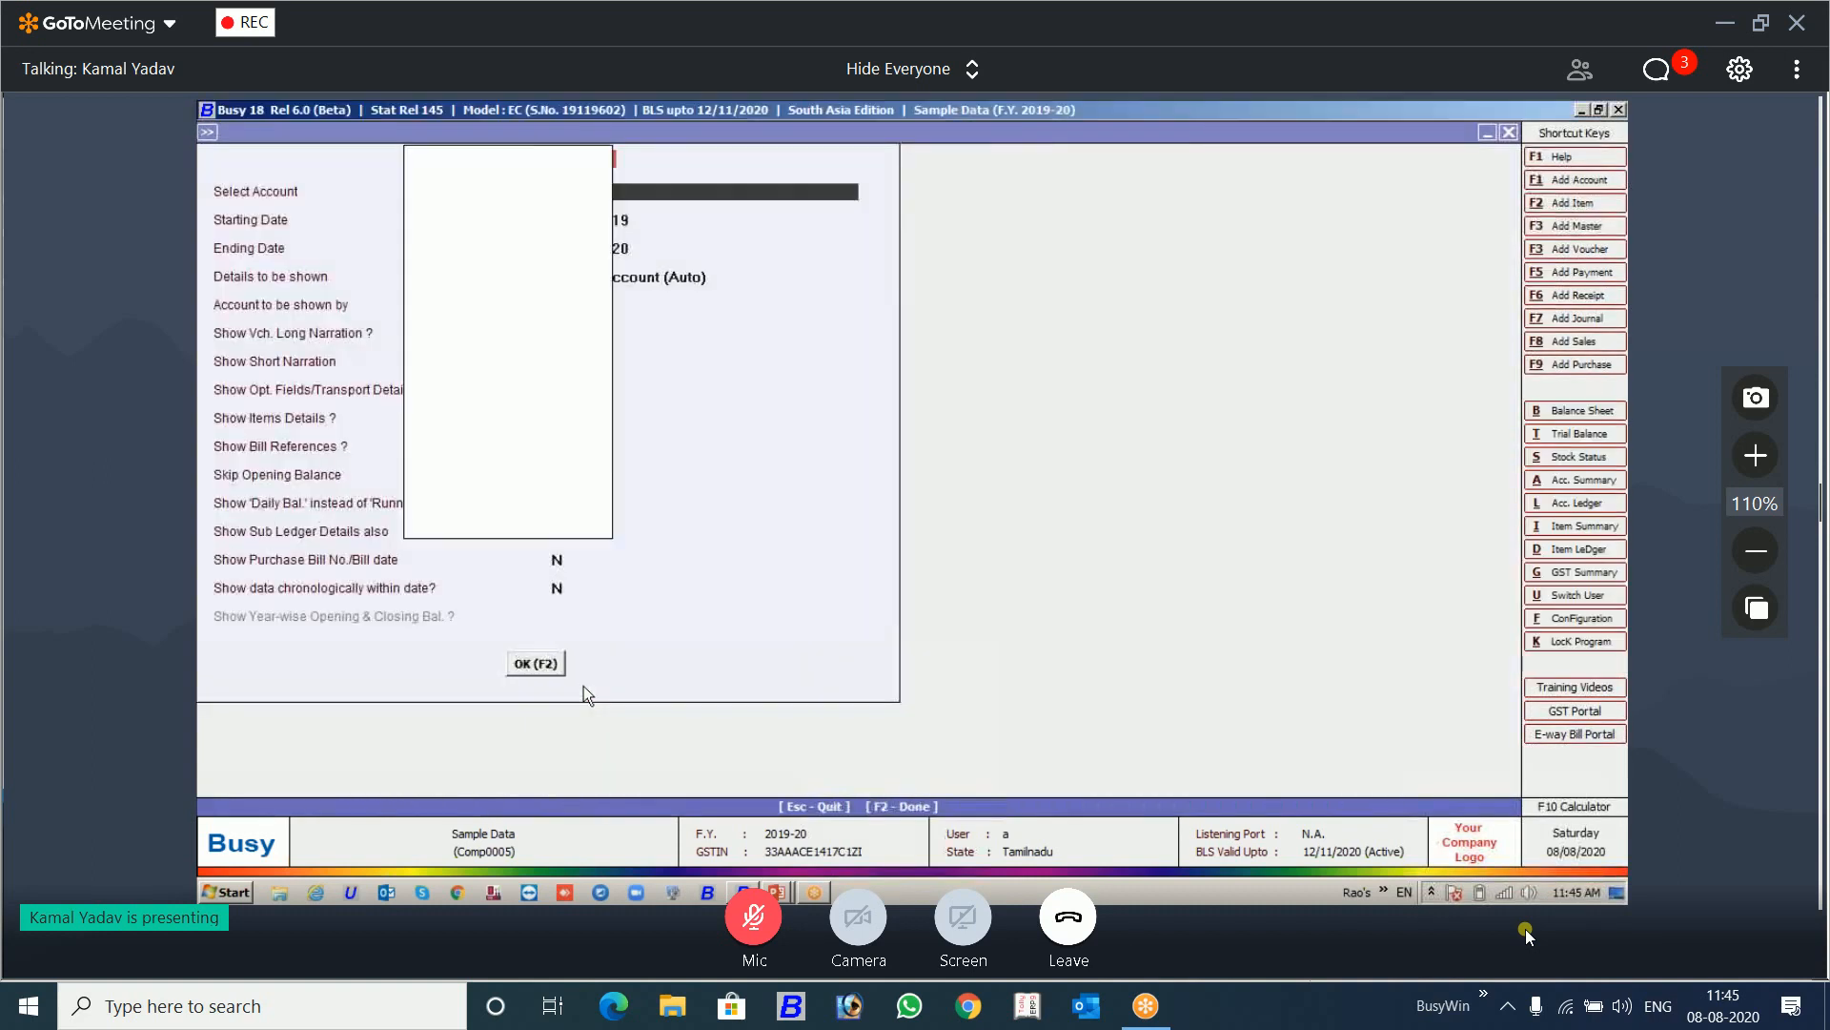
pyautogui.press('Escape')
# Step: Find the Statement of A/c report under Outstanding Analysis among the printable reports
pyautogui.press('Right')
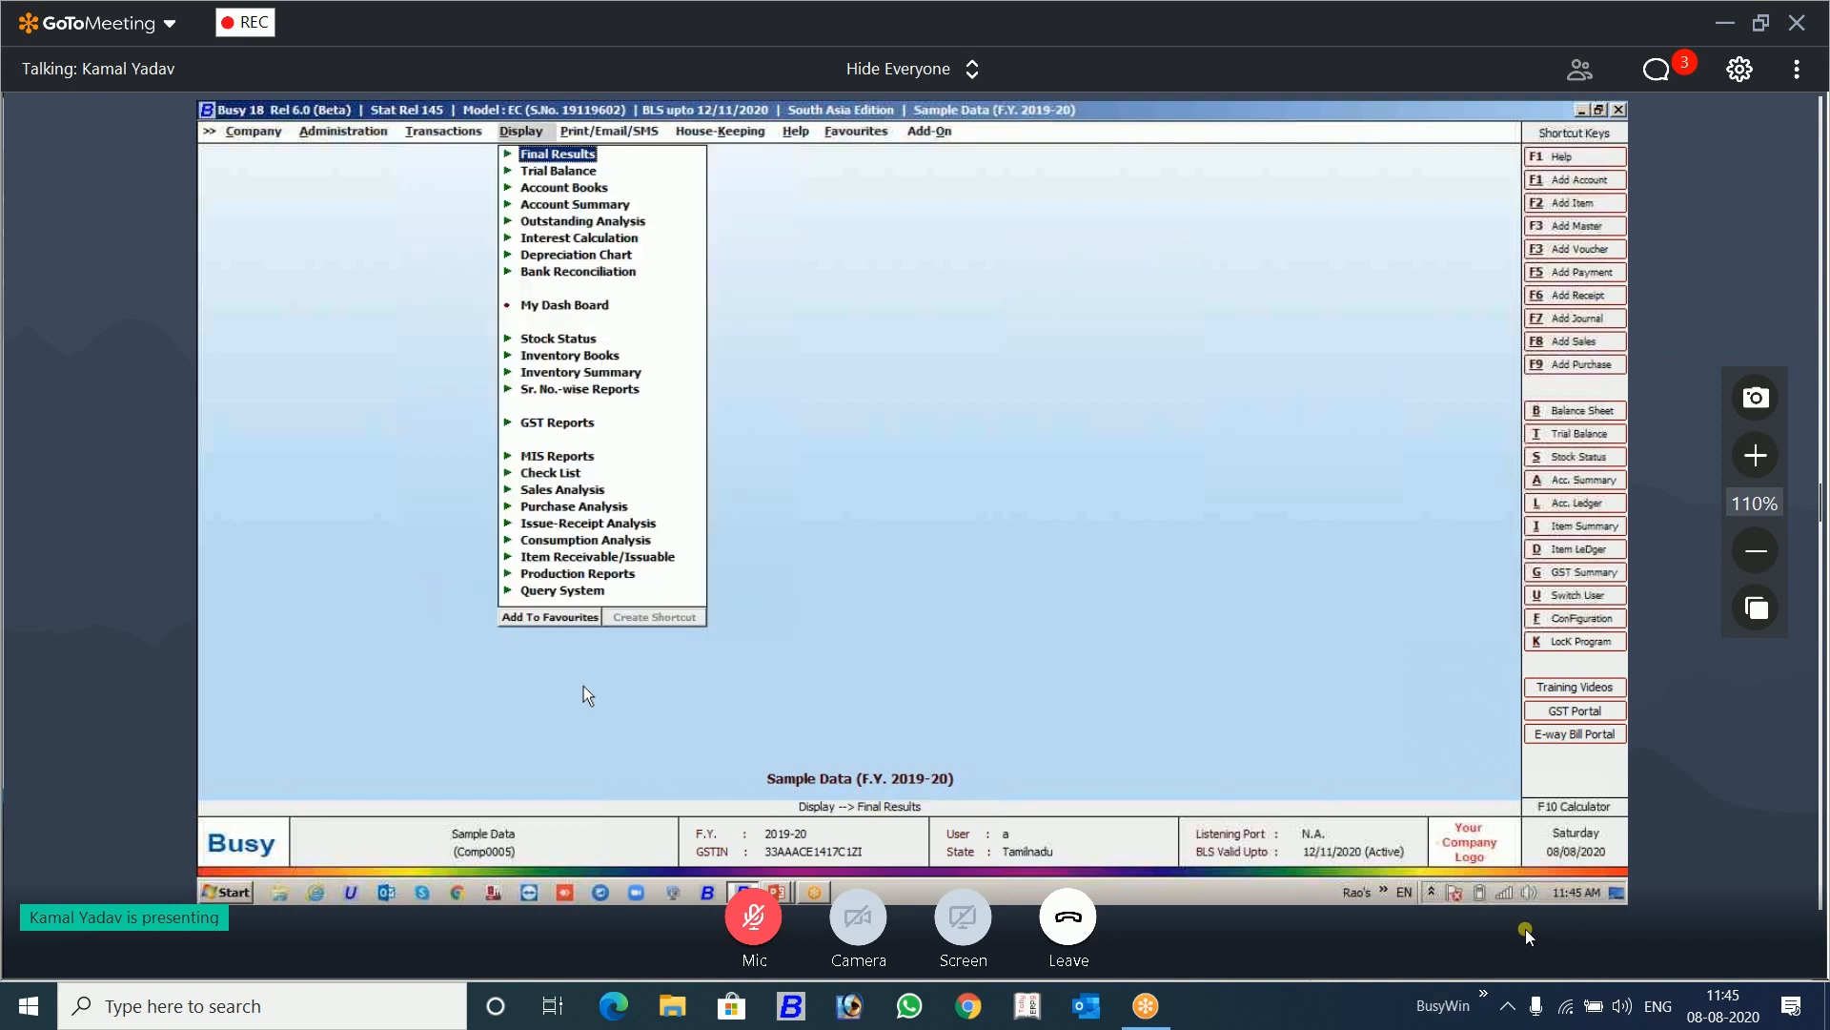
pyautogui.press('Right')
pyautogui.press('Down')
pyautogui.press('Down')
pyautogui.press('Down')
pyautogui.press('Down')
pyautogui.press('Down')
pyautogui.press('Down')
pyautogui.press('Down')
pyautogui.press('Down')
pyautogui.press('Down')
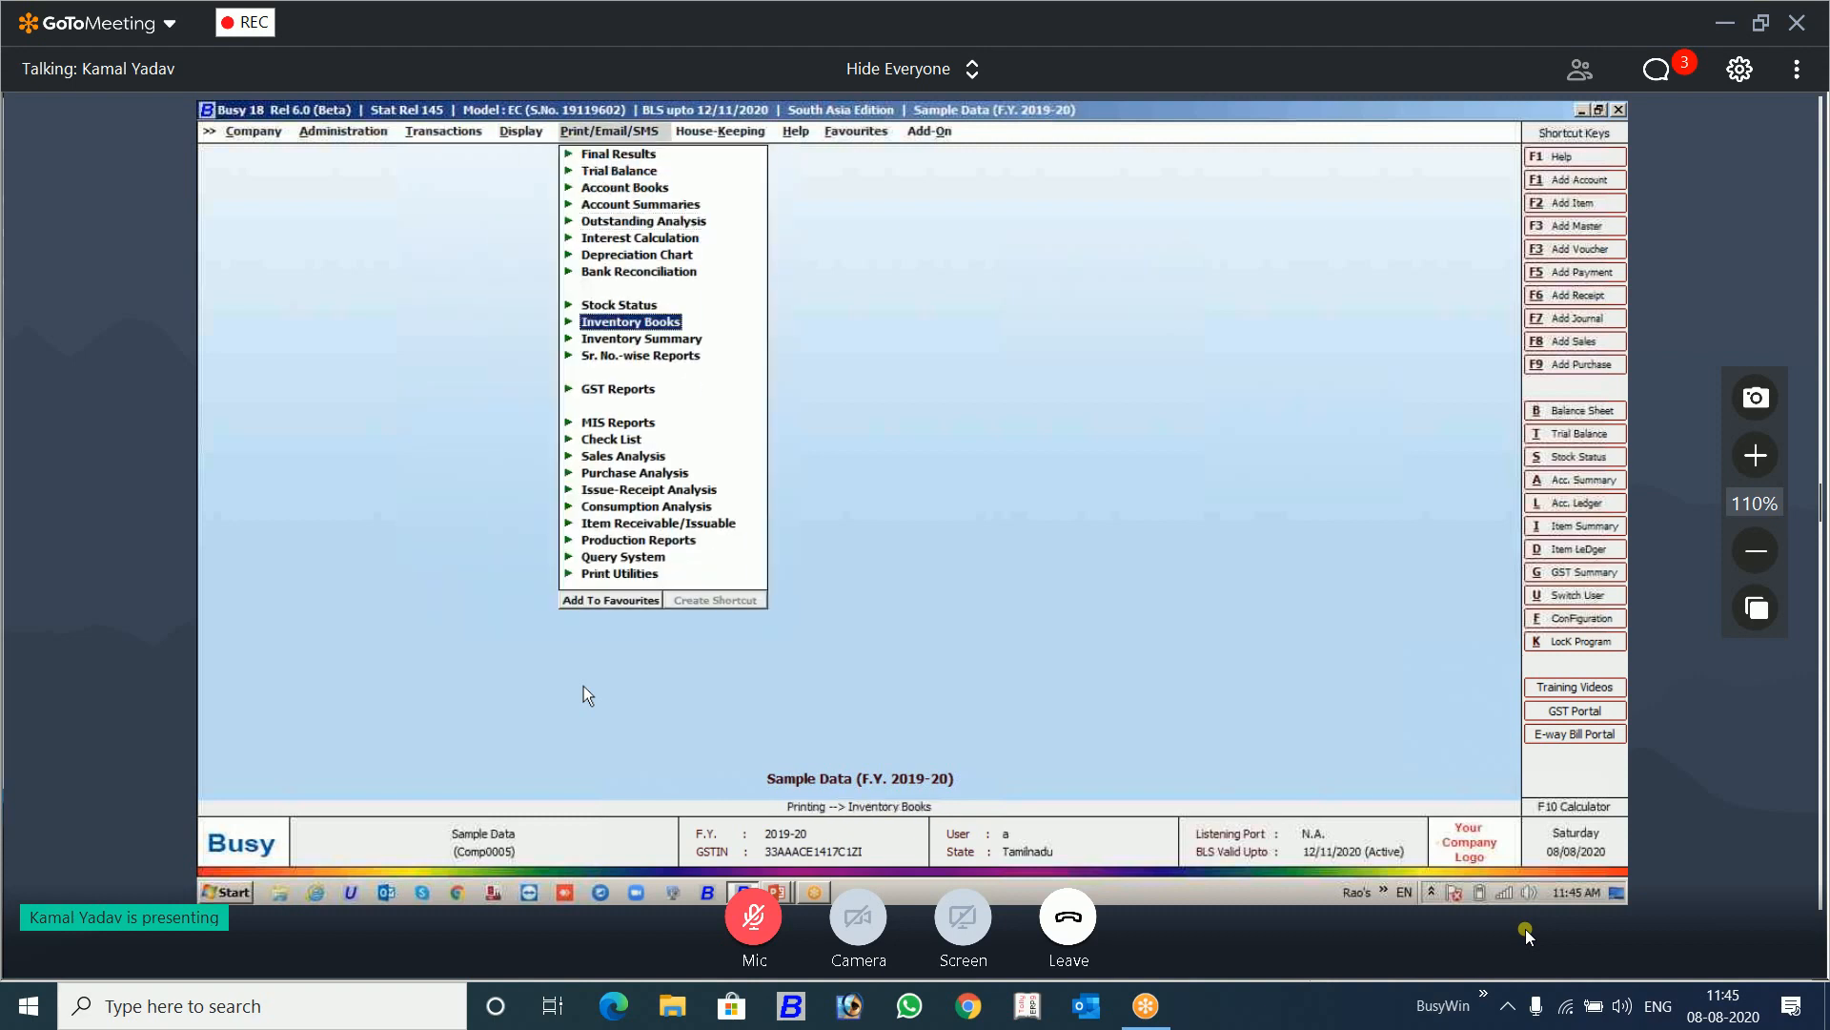
pyautogui.press('Up')
pyautogui.press('Up')
pyautogui.press('Up')
pyautogui.press('Up')
pyautogui.press('Up')
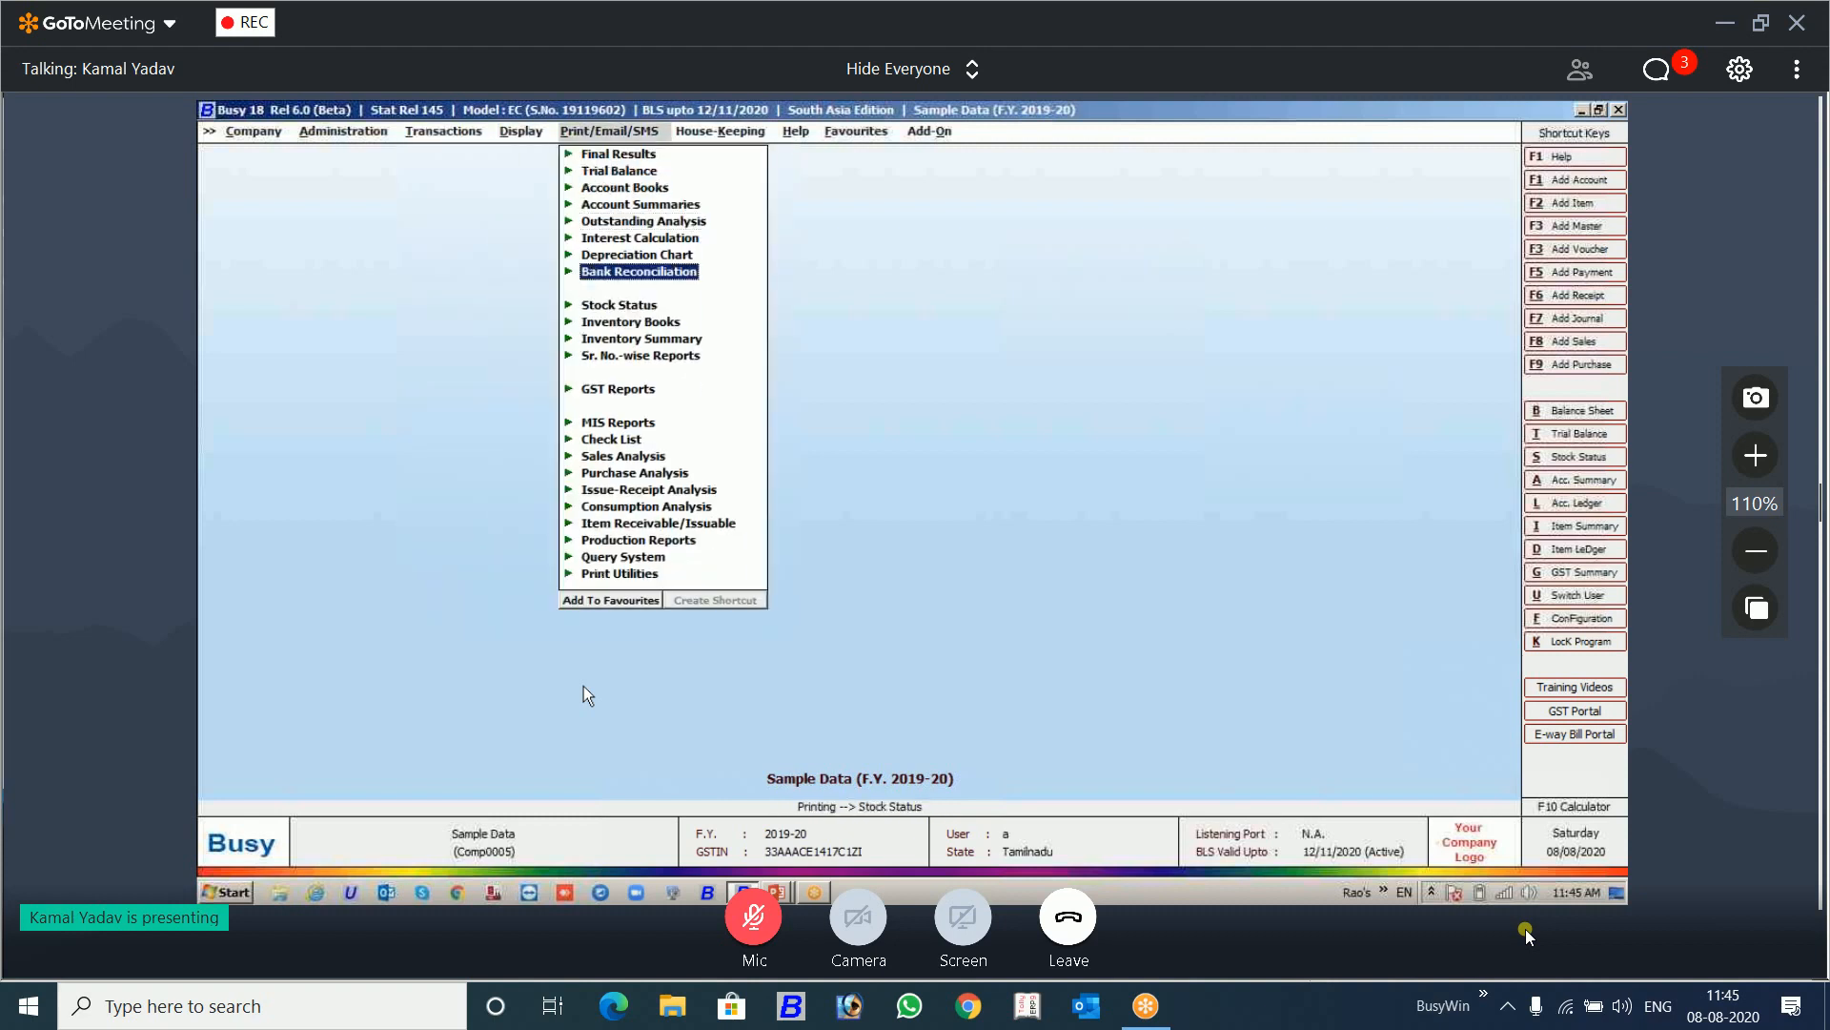
pyautogui.press('Return')
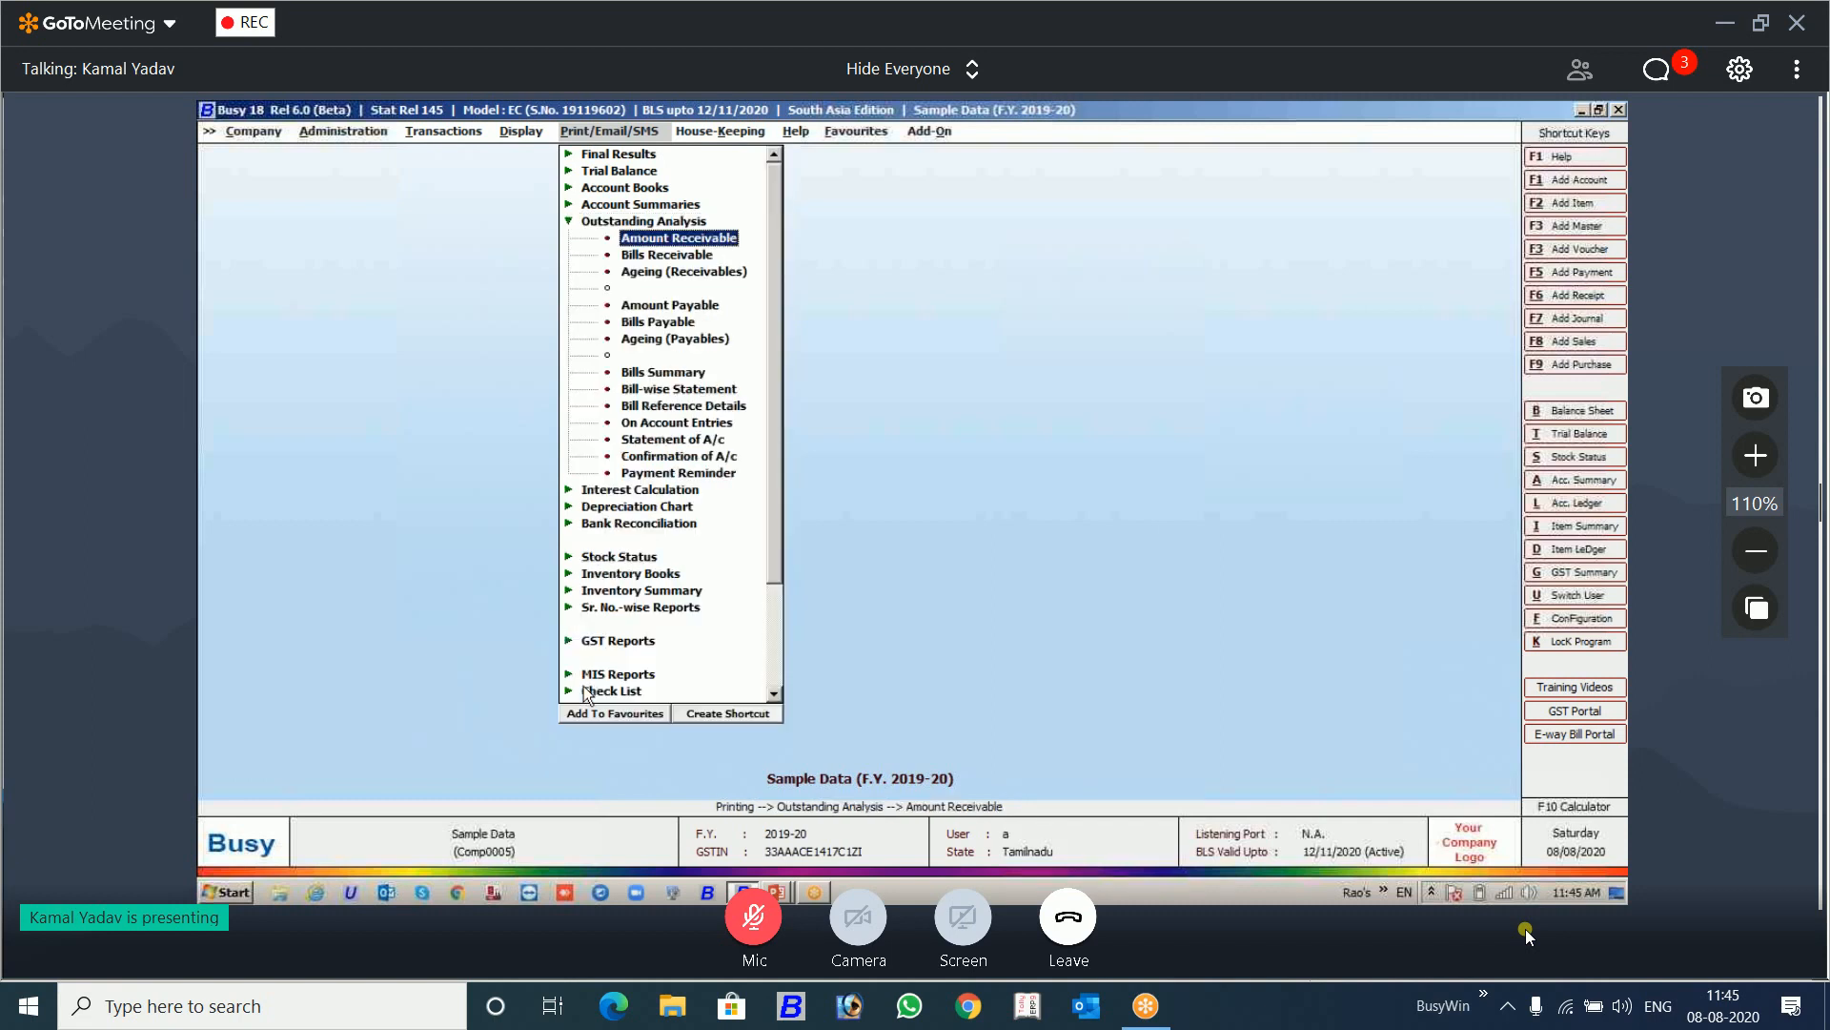
pyautogui.press('Down')
pyautogui.press('Down')
pyautogui.press('Down')
pyautogui.press('Down')
pyautogui.press('Down')
pyautogui.press('Down')
pyautogui.press('Down')
pyautogui.press('Down')
pyautogui.press('Down')
pyautogui.press('Down')
pyautogui.press('Down')
pyautogui.press('Up')
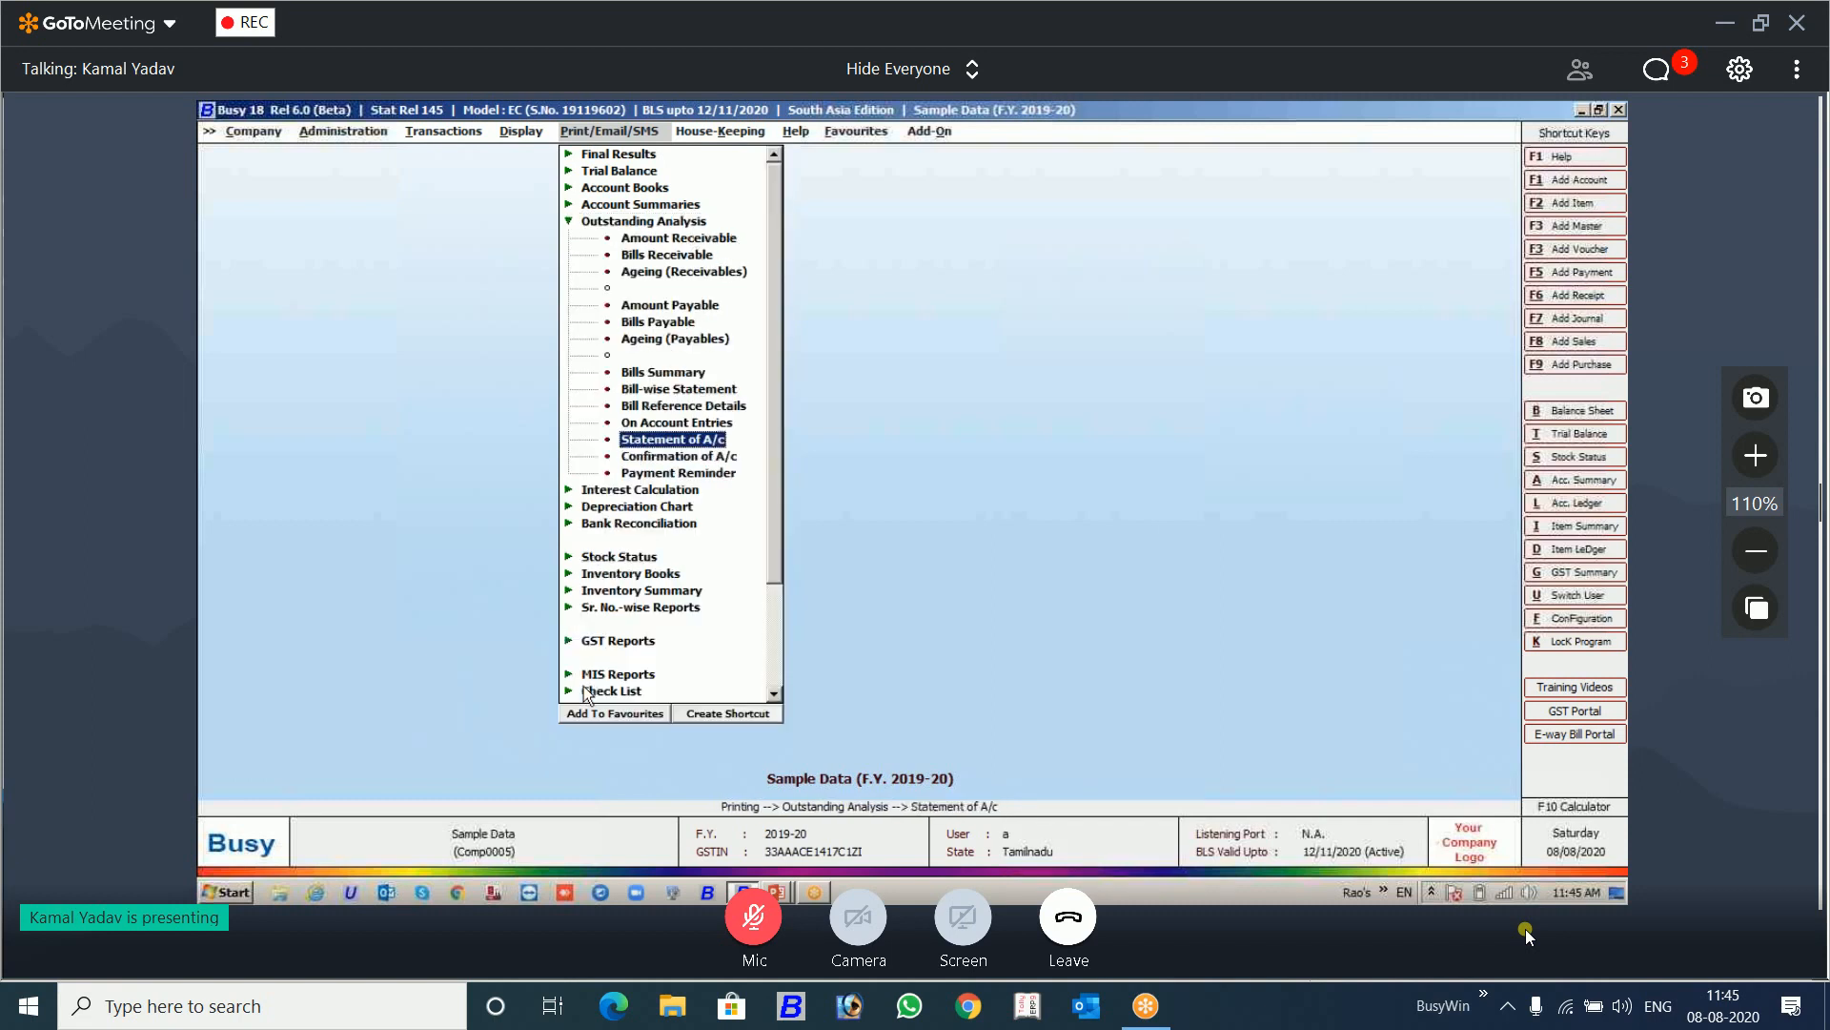
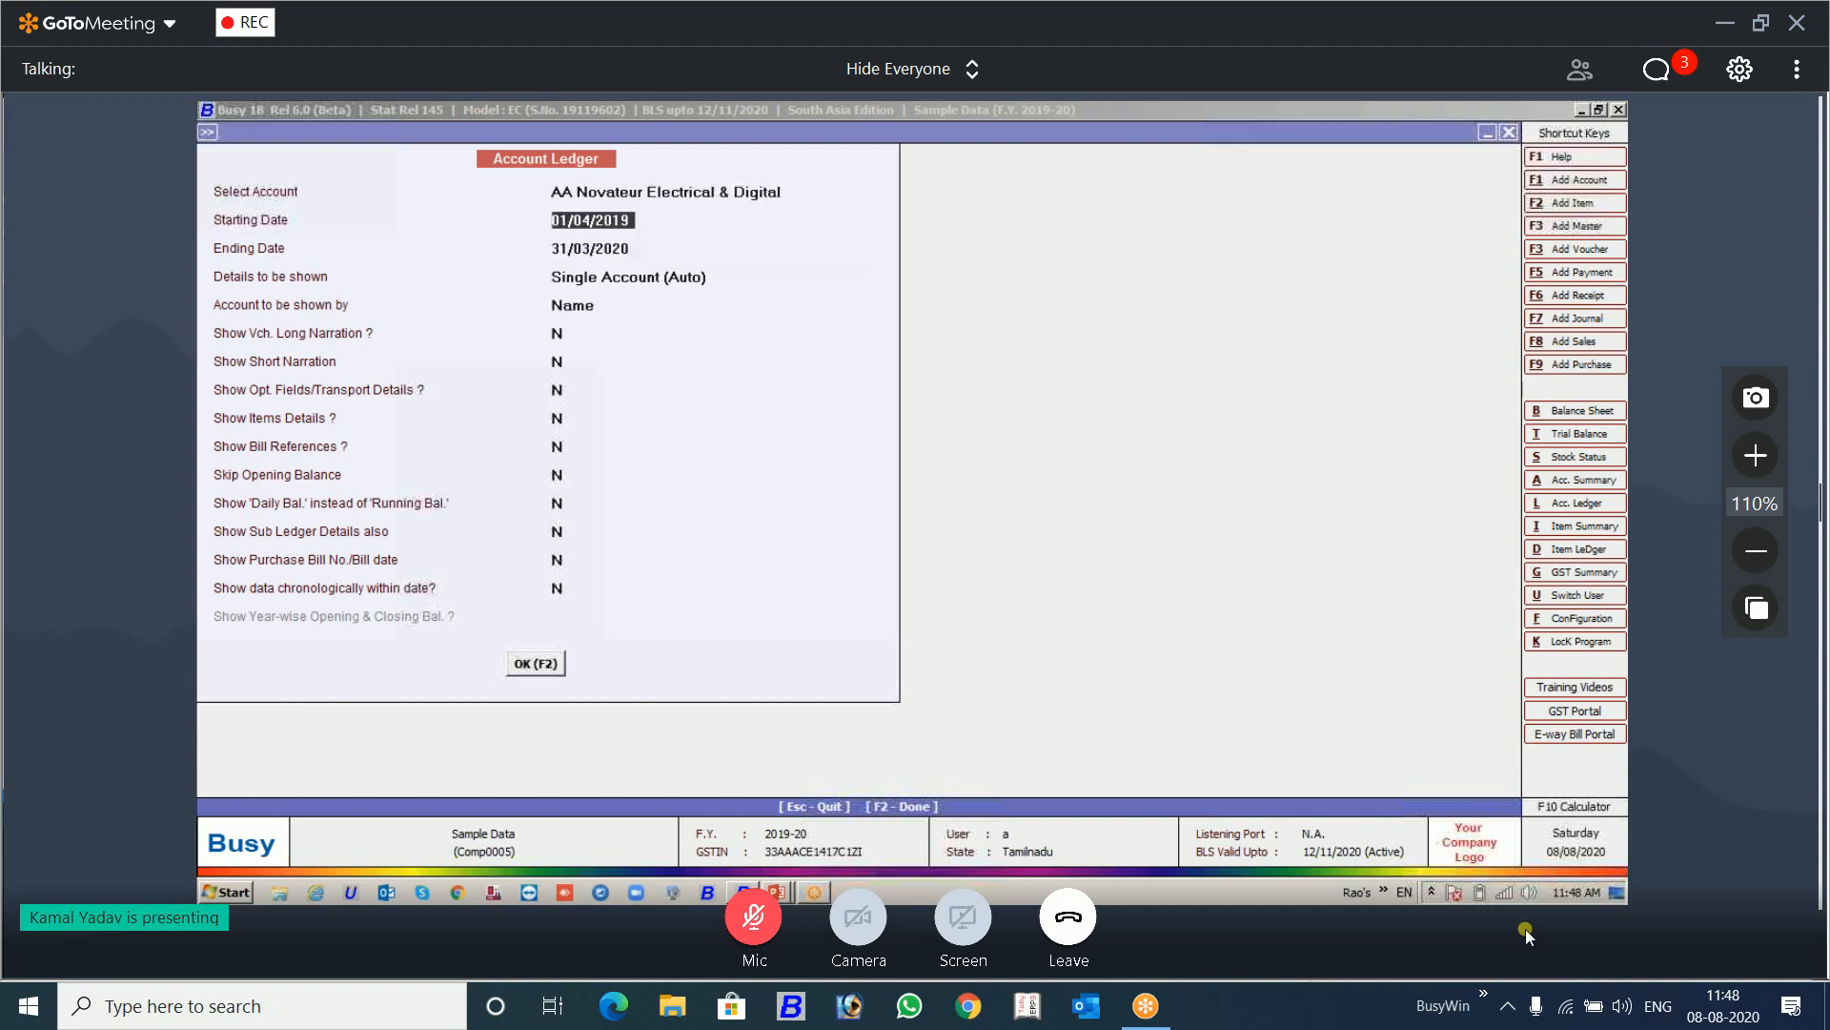
# Step: Generate the AA Novateur Electrical & Digital account ledger and save a report note reading "reconcilled till 19.12.20"
pyautogui.press('F2')
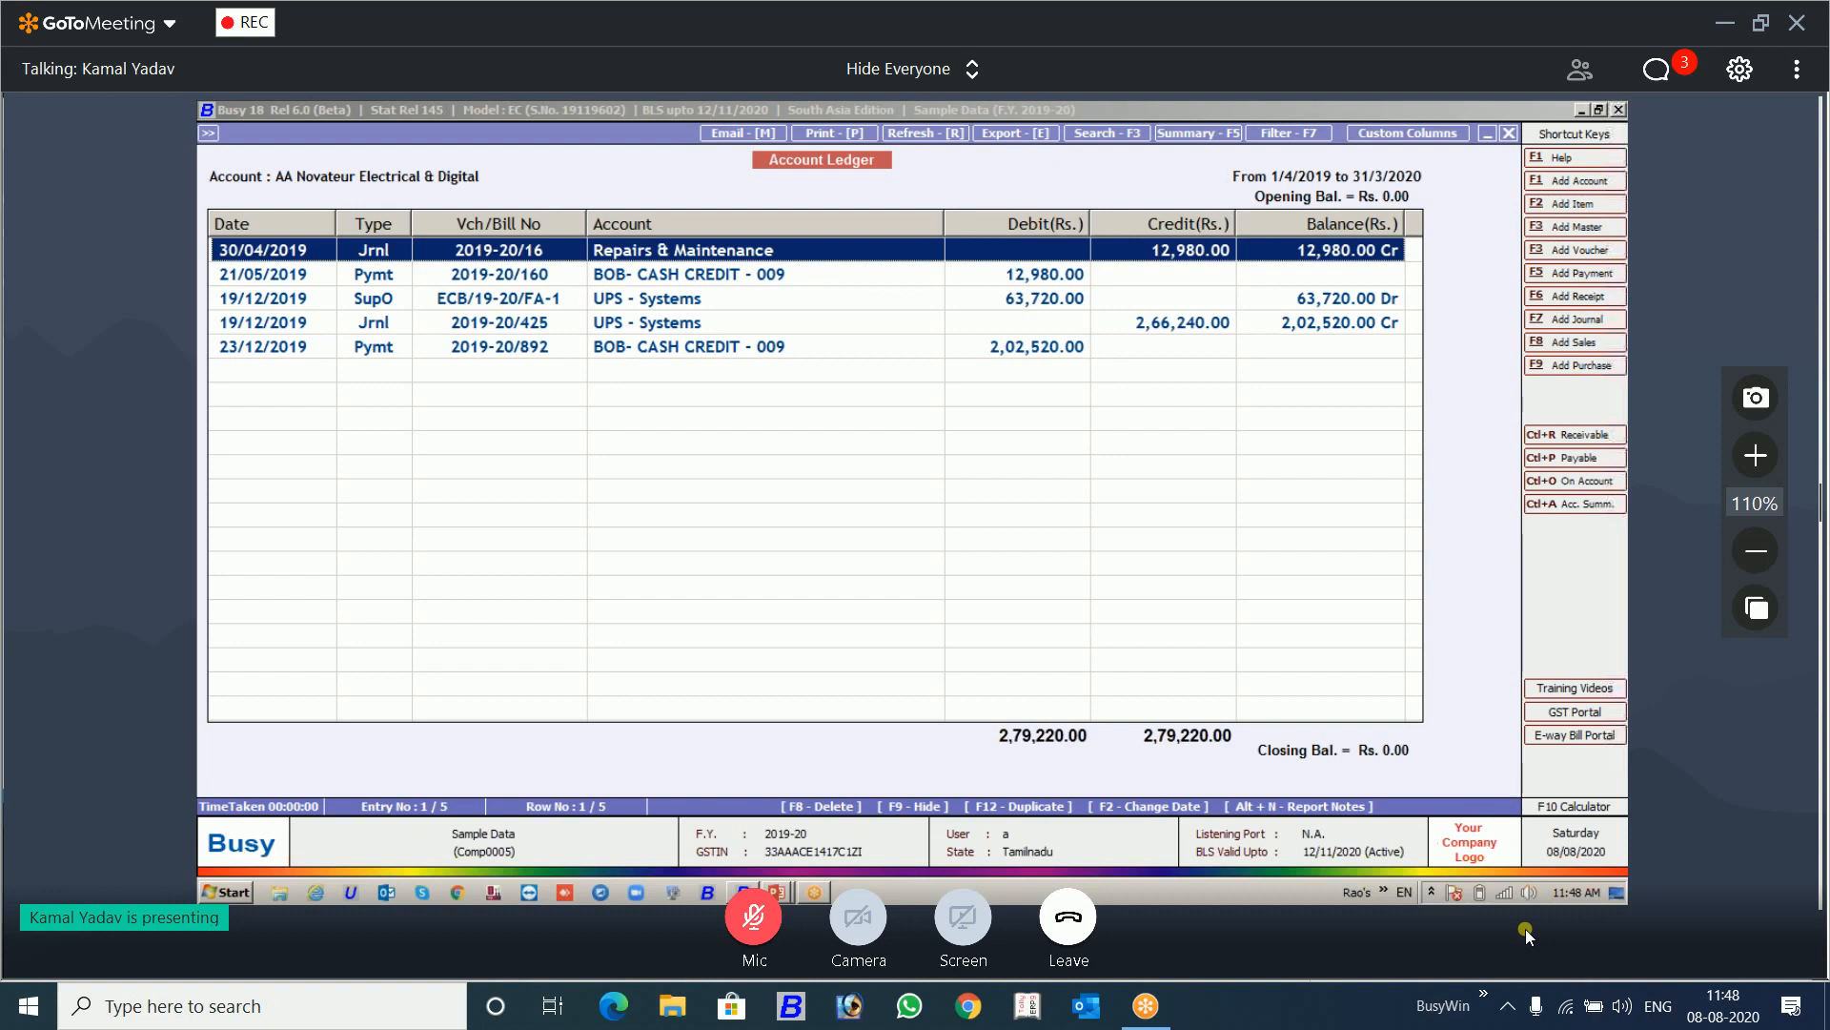
pyautogui.hotkey('alt', 'n')
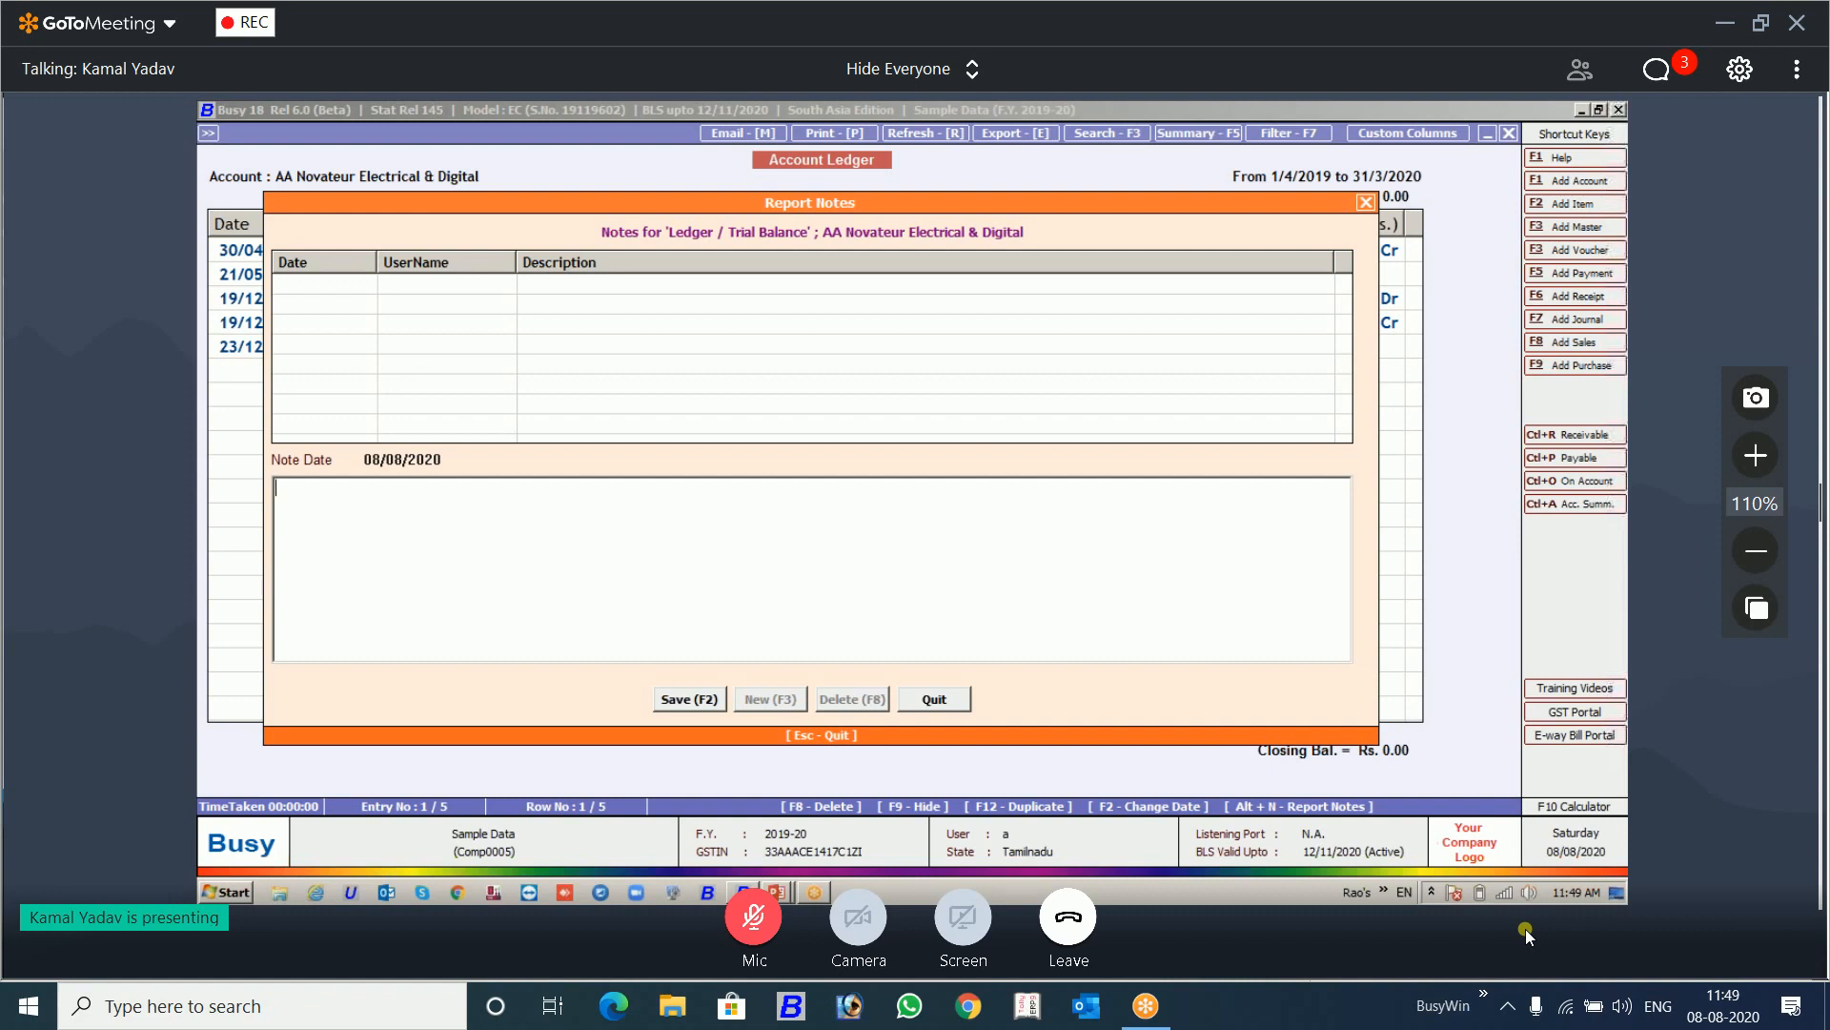
pyautogui.write('reconcill')
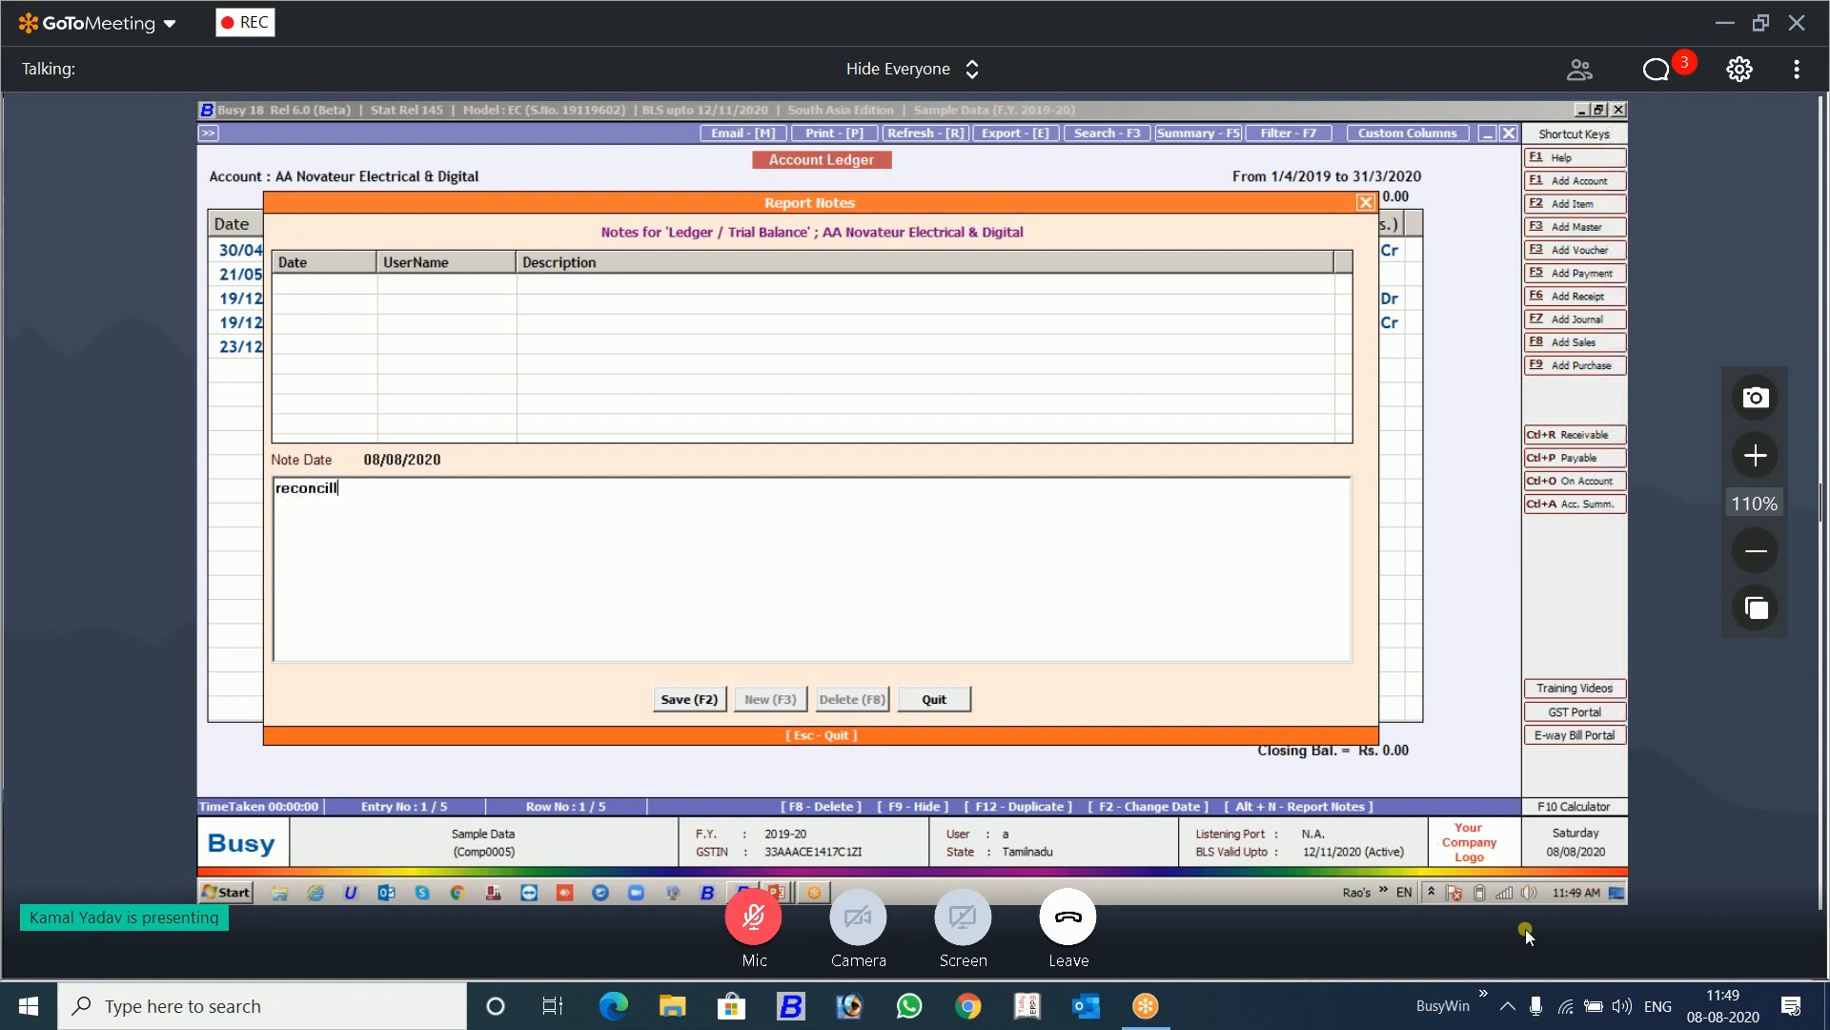
pyautogui.write('ed till 19.12.20')
pyautogui.press('F2')
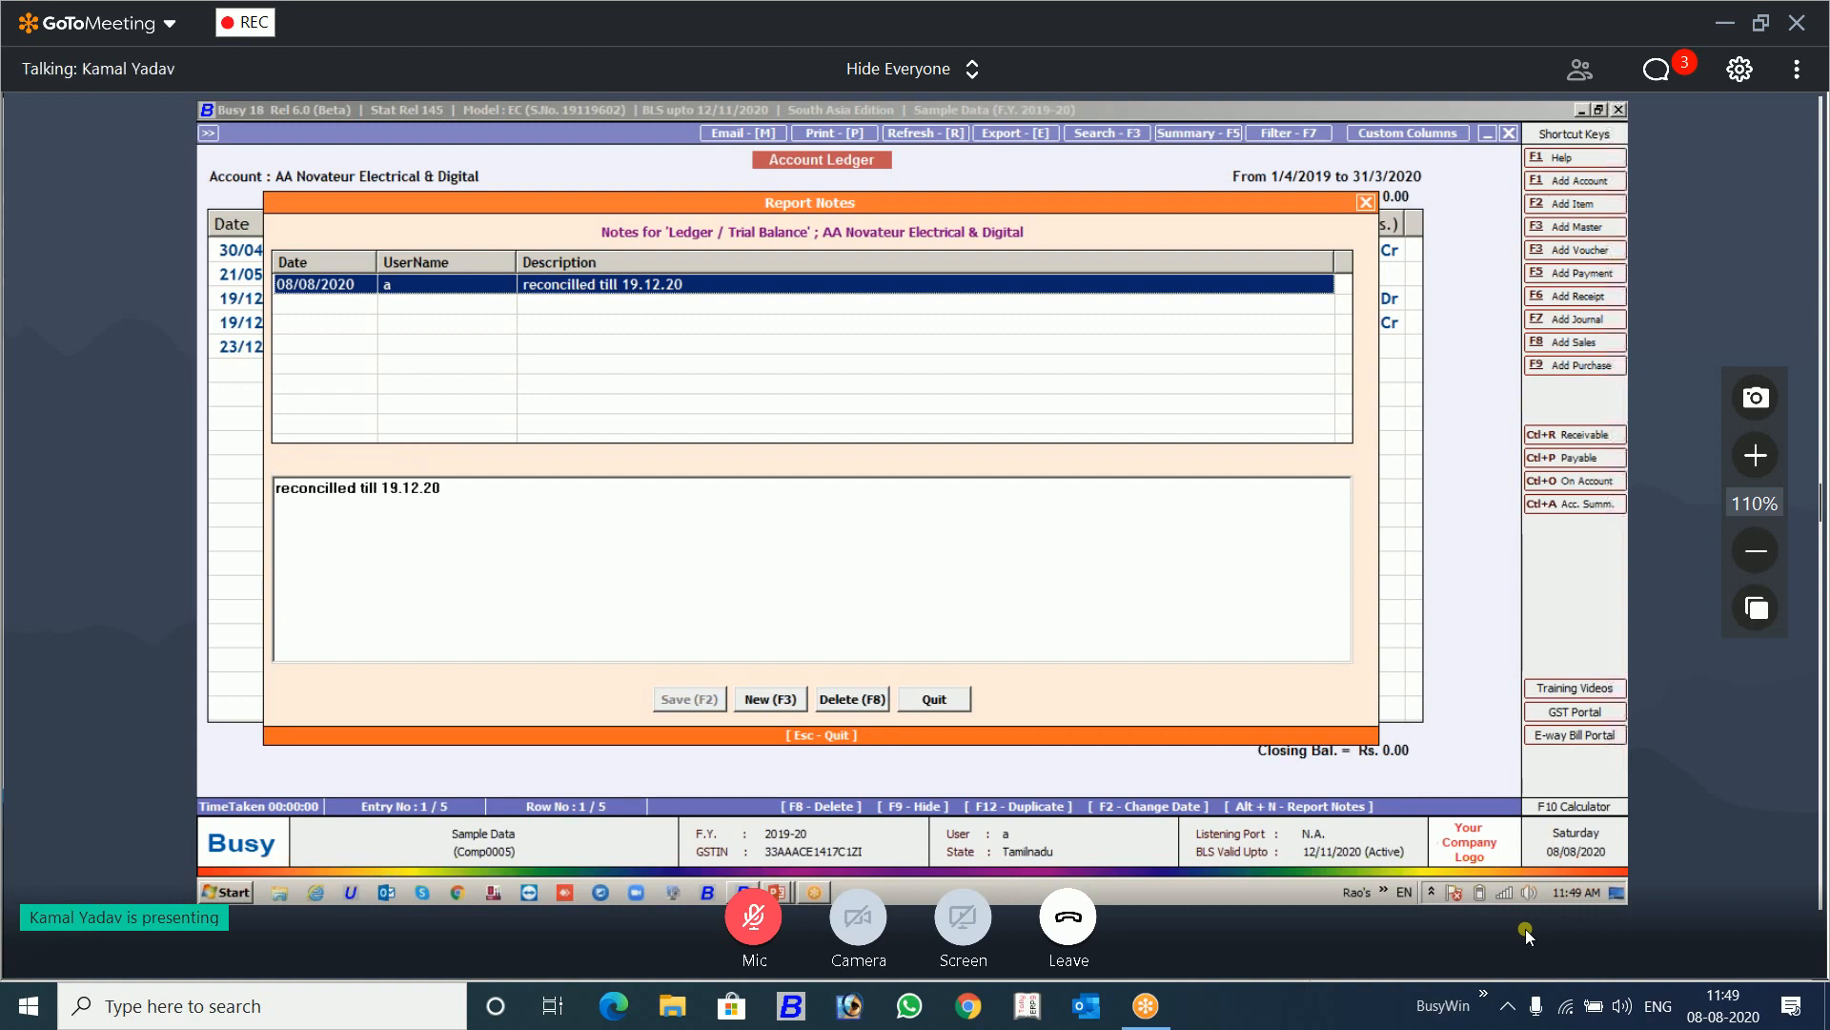
# Step: Start a new report note, reopen the saved reconciliation note for editing, and close the notes without saving
pyautogui.press('F3')
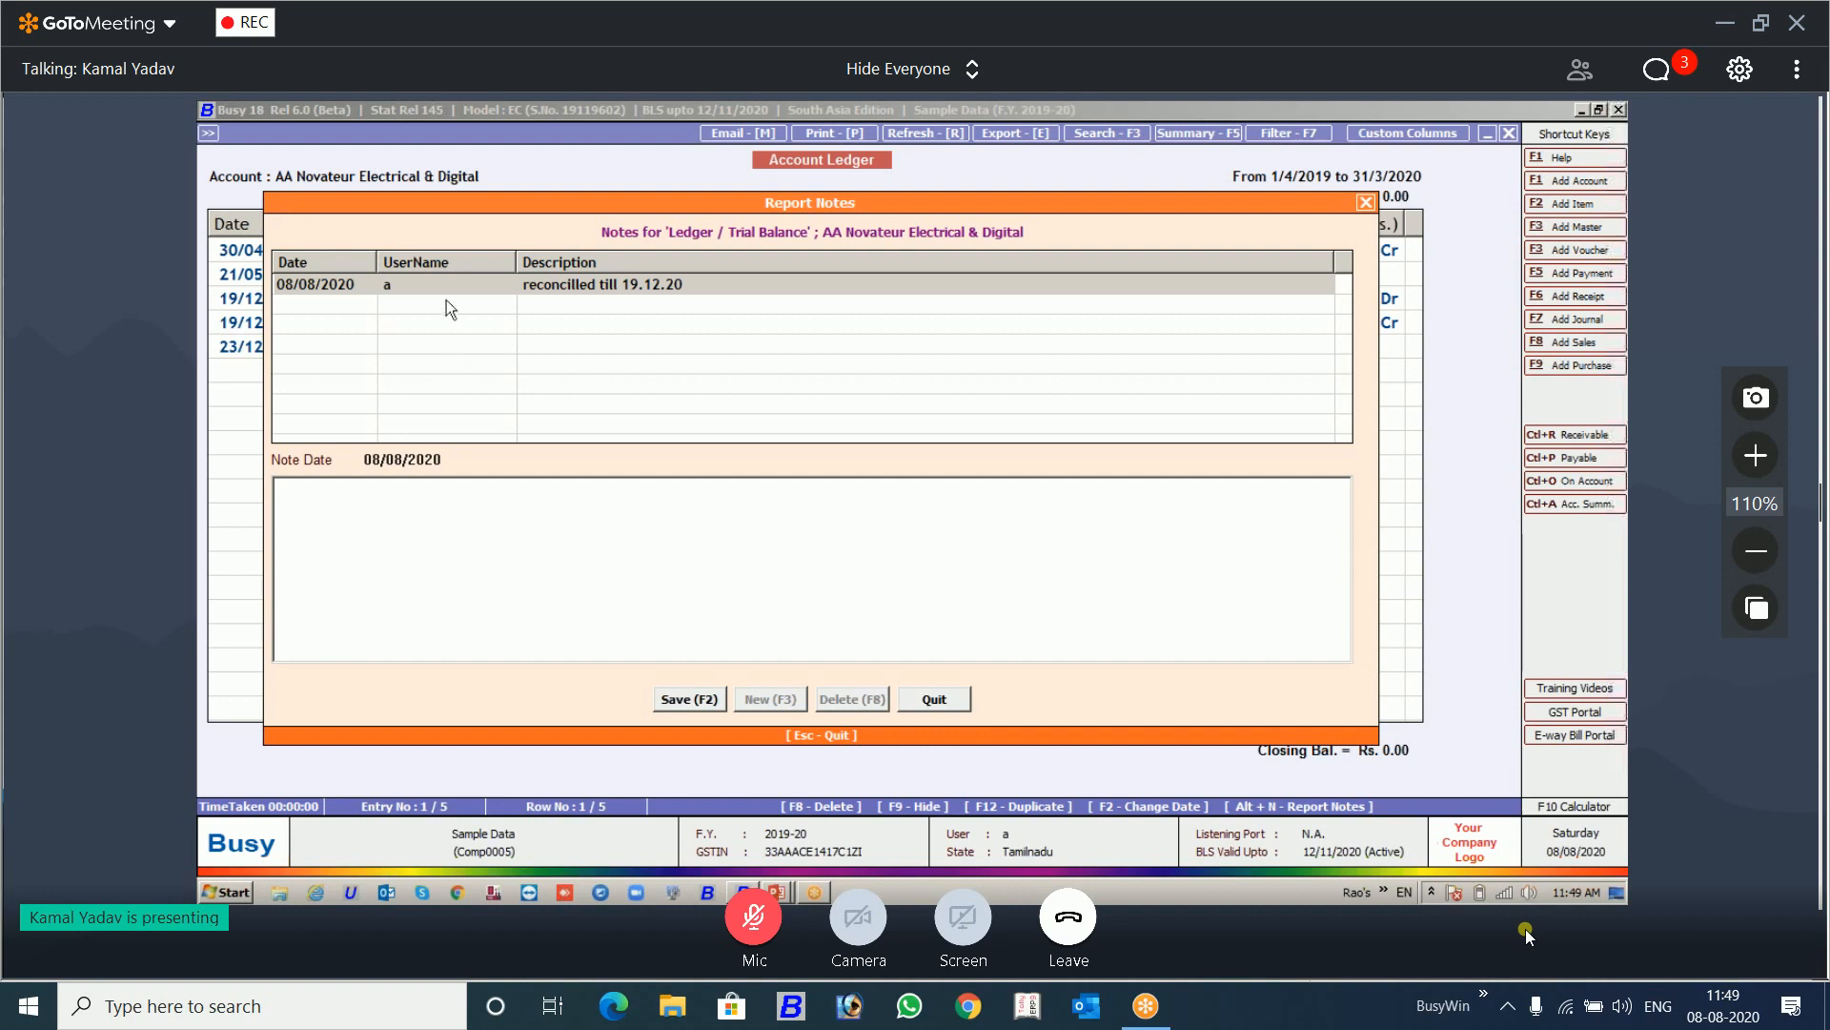
pyautogui.doubleClick(552, 284)
pyautogui.click(452, 489)
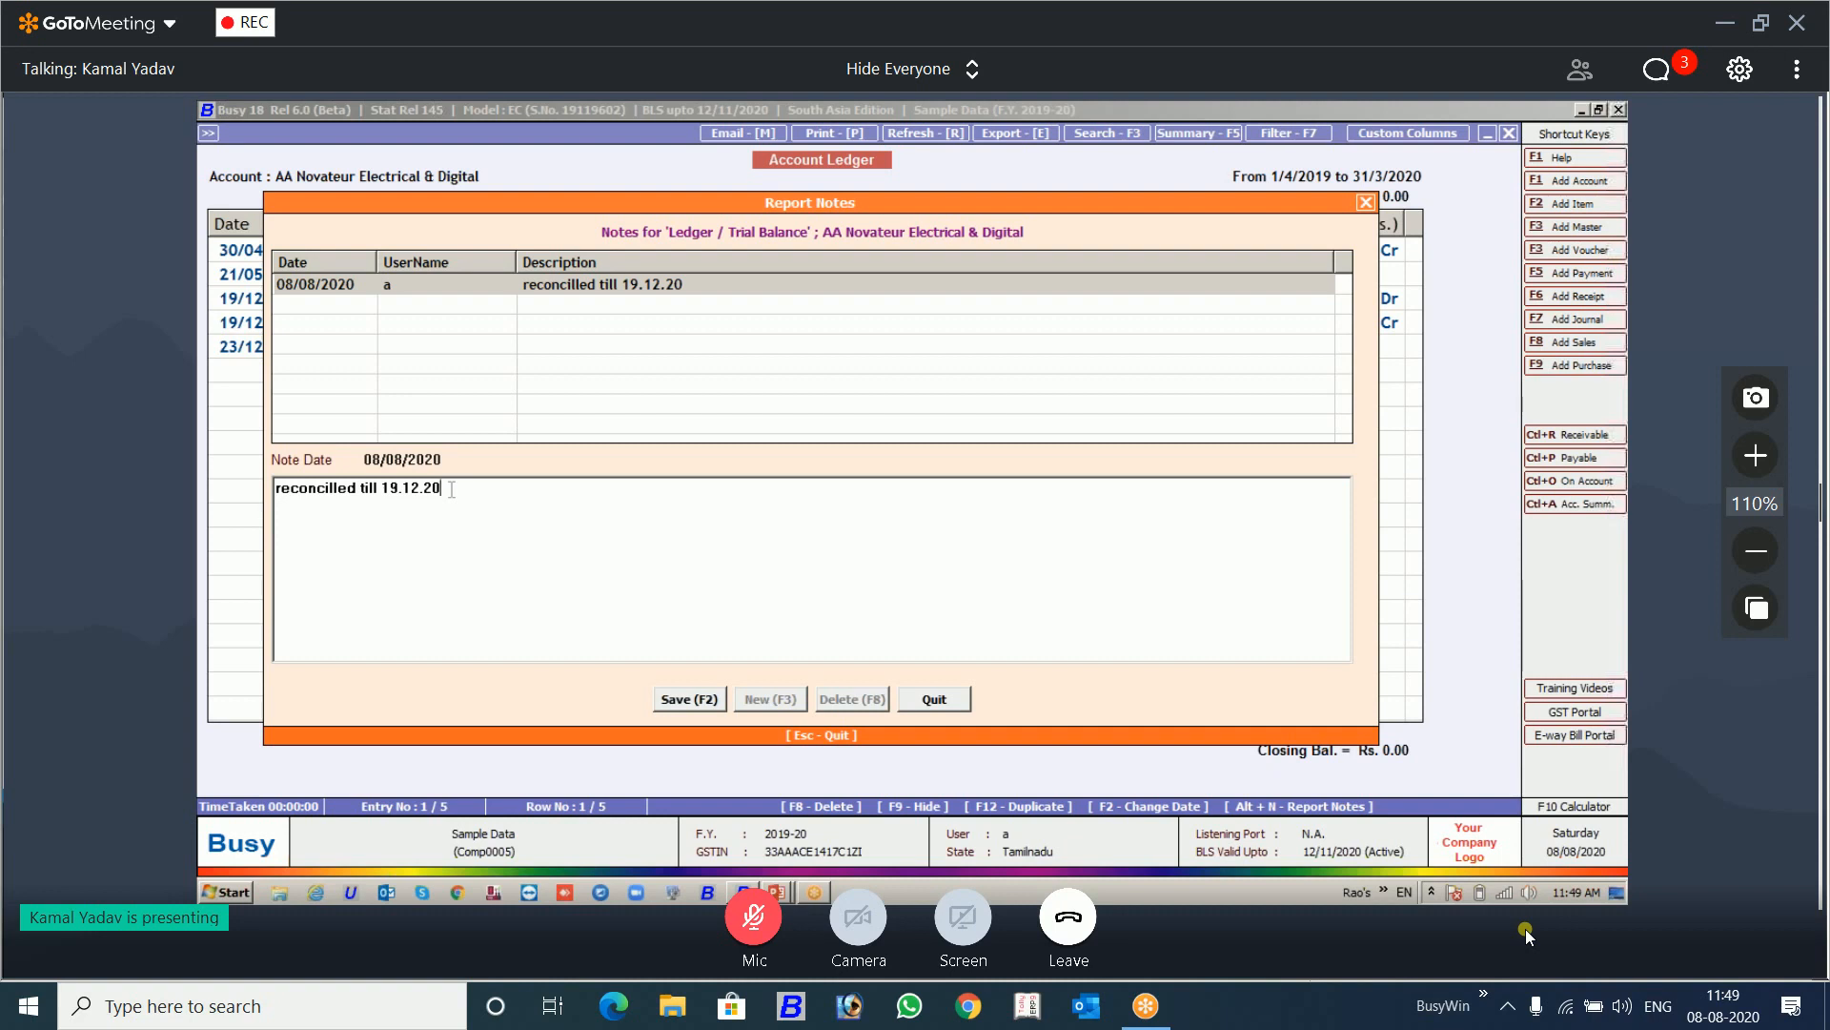
pyautogui.press('Escape')
pyautogui.press('Escape')
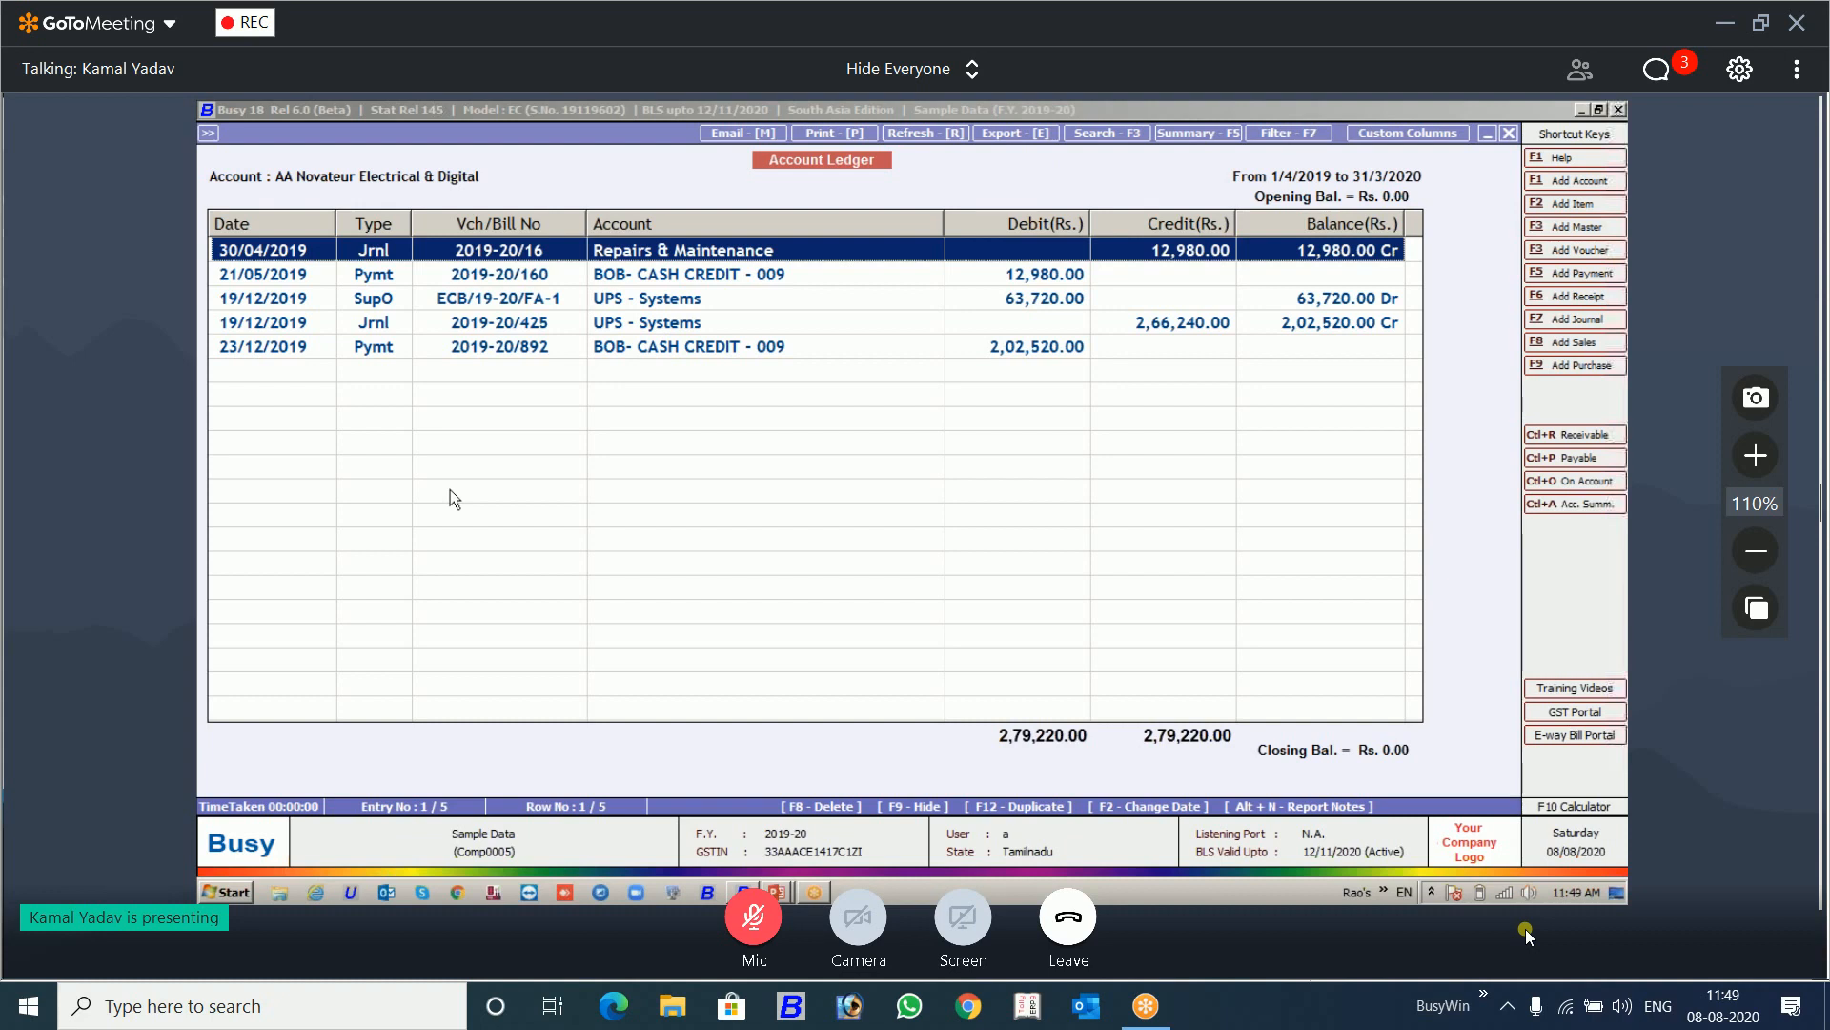
# Step: View the saved report note of the AA Novateur Electrical & Digital ledger once more and exit the ledger
pyautogui.hotkey('alt', 'n')
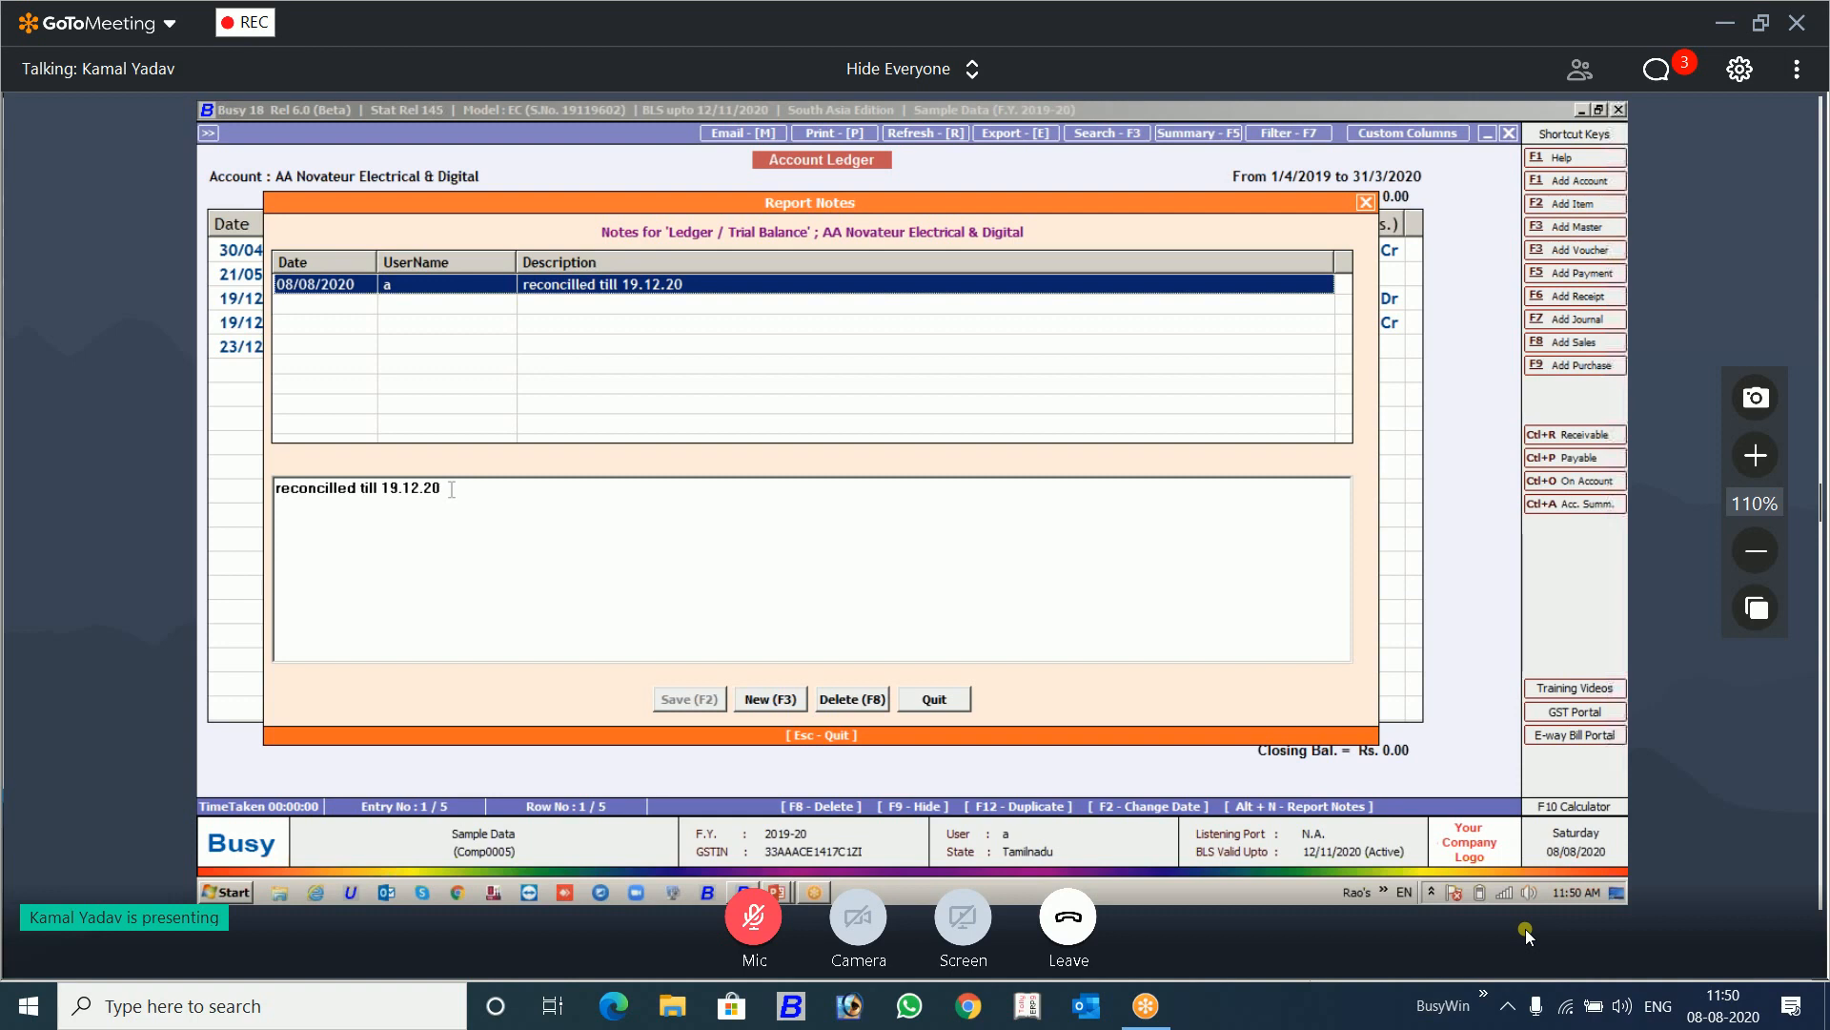
pyautogui.press('Escape')
pyautogui.press('Escape')
pyautogui.press('Escape')
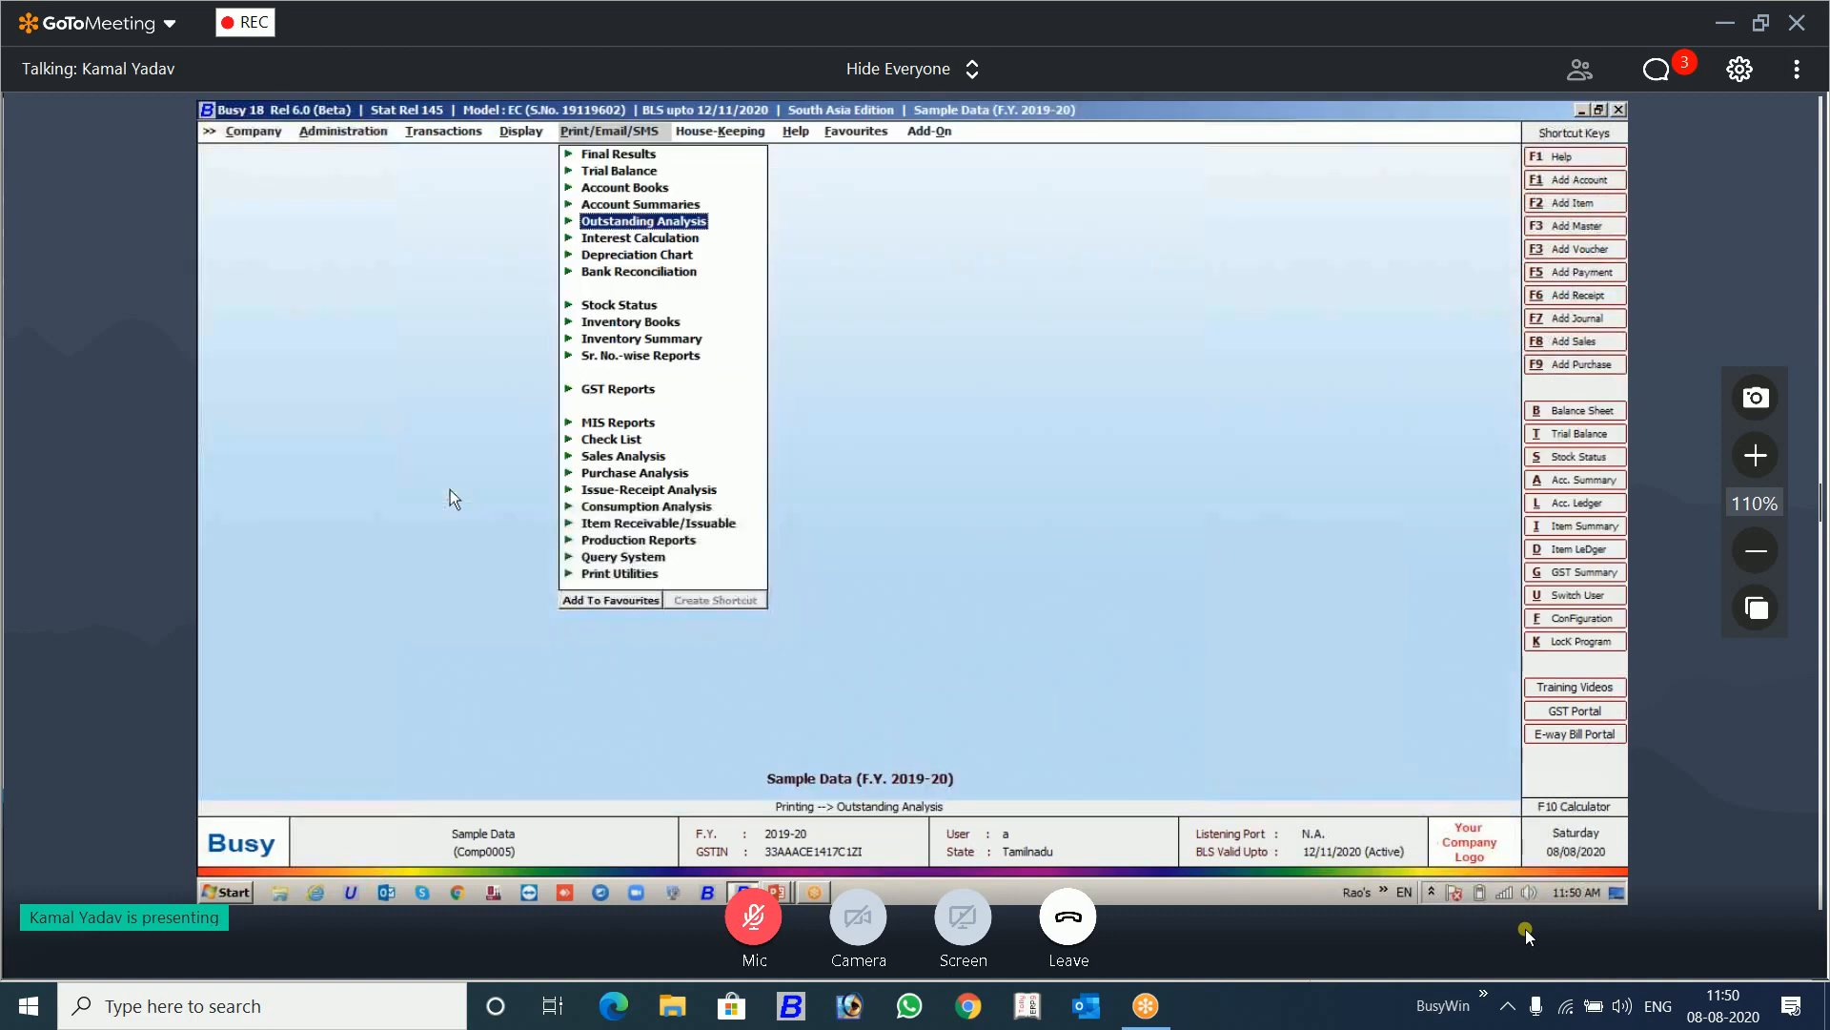
pyautogui.press('Up')
pyautogui.press('Up')
pyautogui.press('Up')
pyautogui.press('Return')
pyautogui.press('Return')
pyautogui.press('Return')
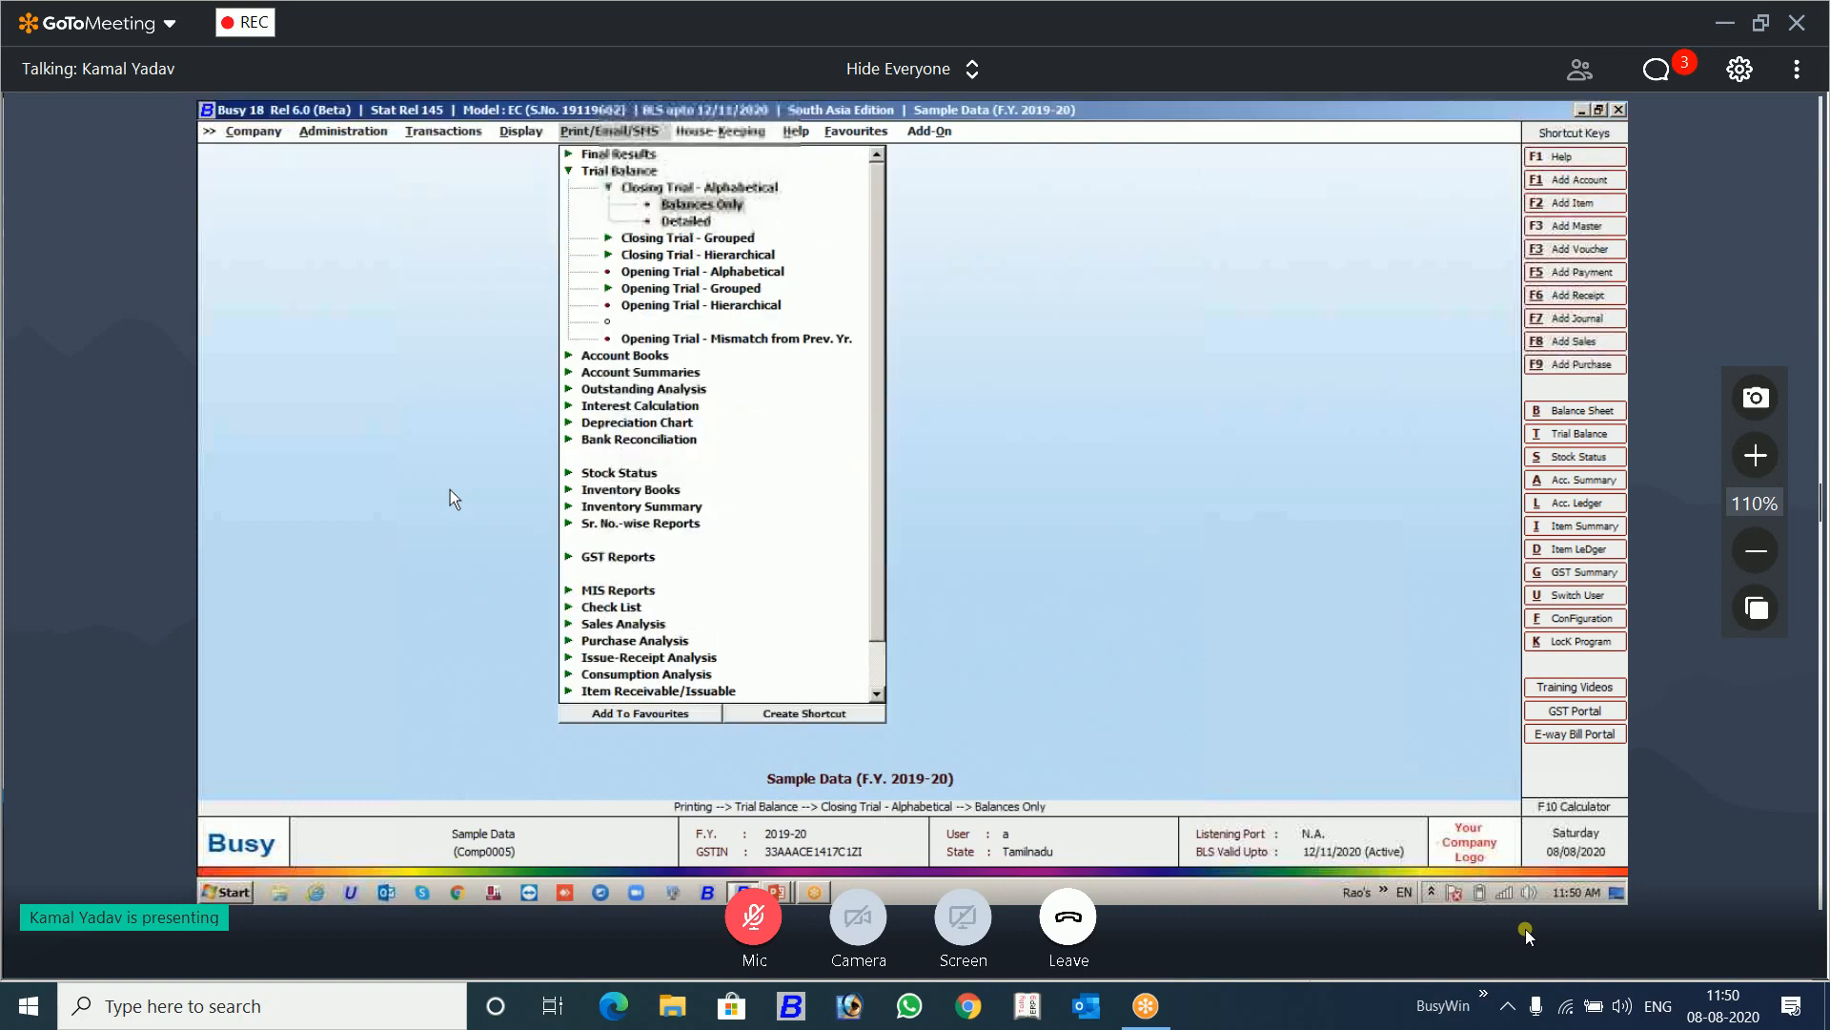
pyautogui.press('Escape')
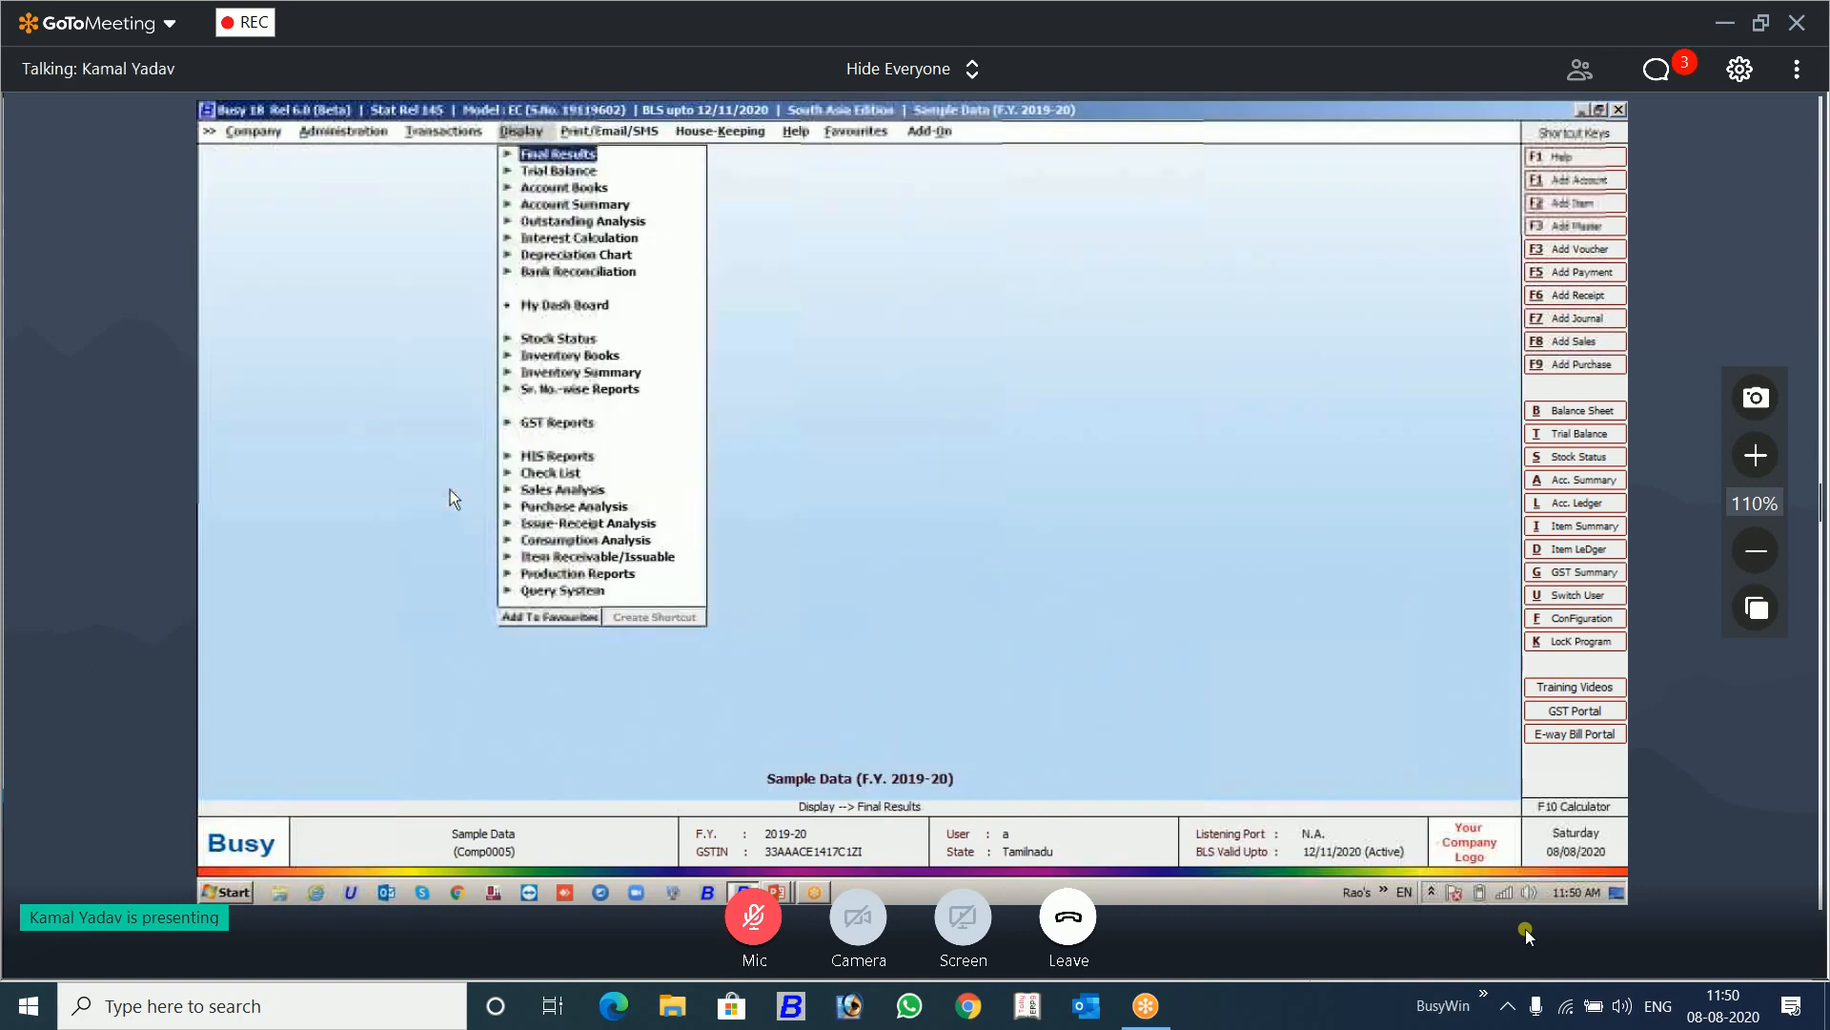
# Step: Display the alphabetical closing trial balance for all accounts as on 31/03/2020
pyautogui.press('Down')
pyautogui.press('Down')
pyautogui.press('Down')
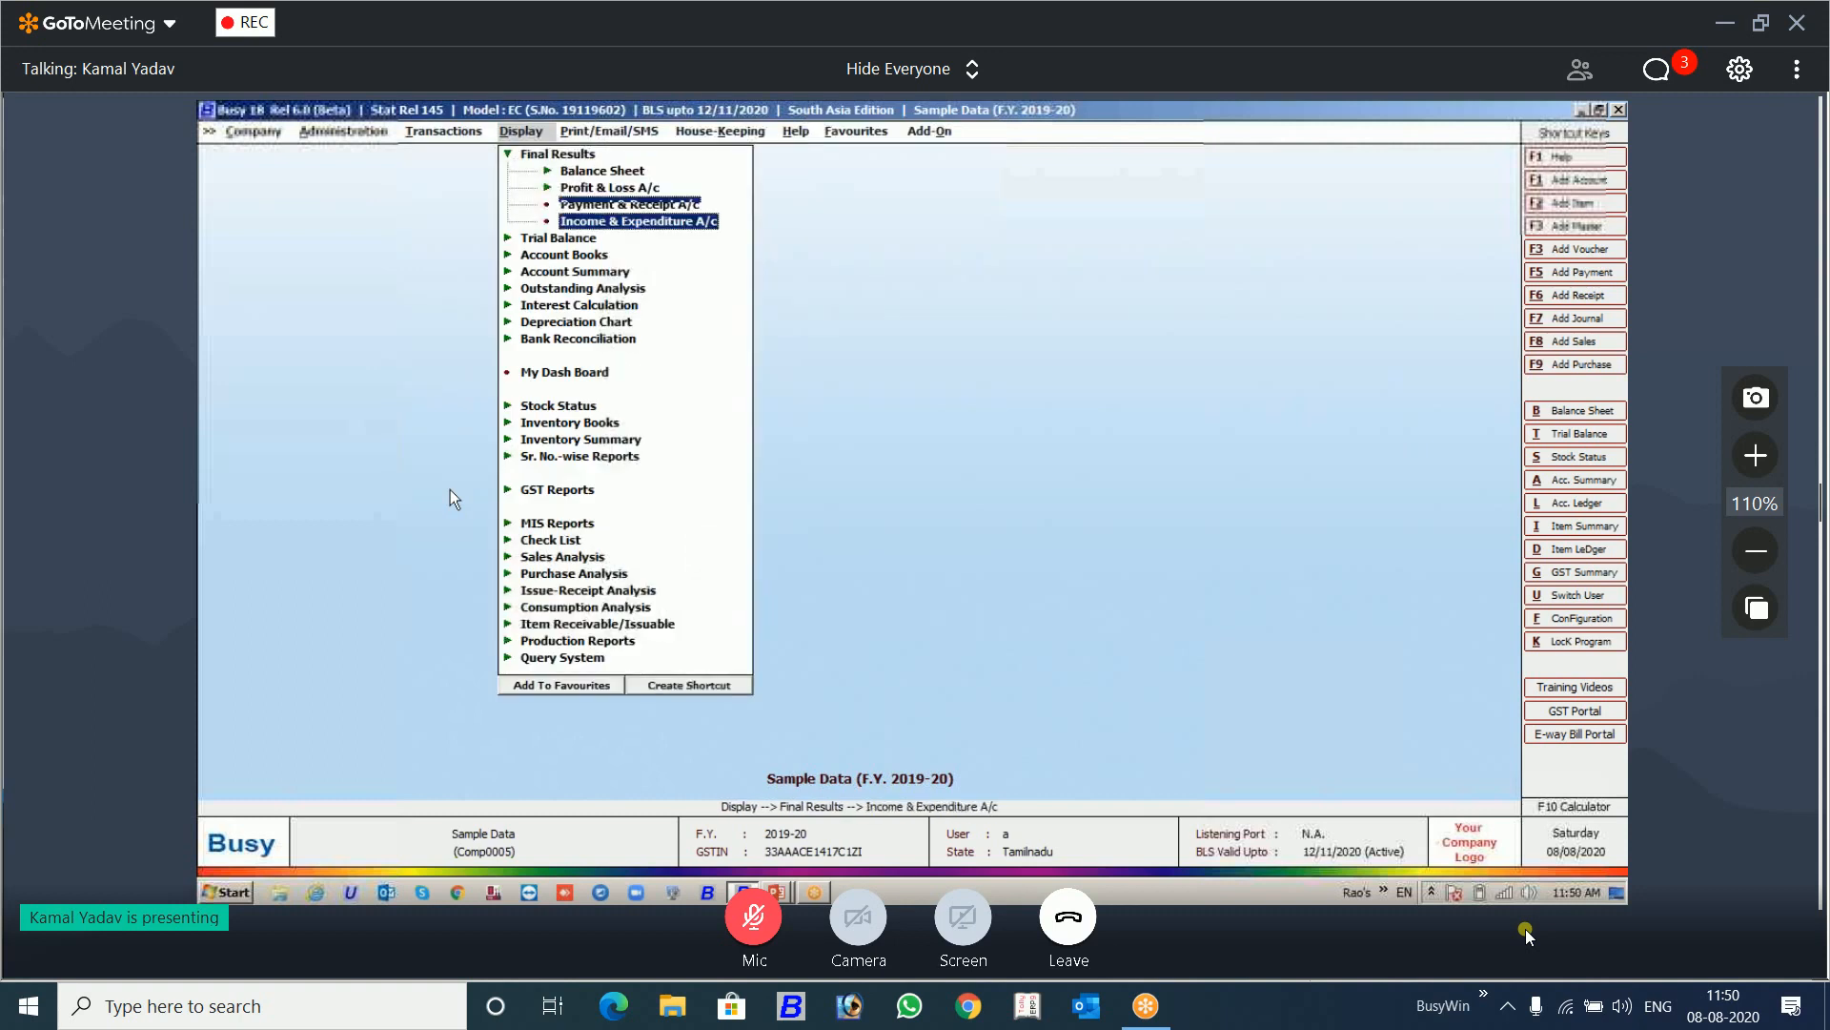
pyautogui.press('Down')
pyautogui.press('Return')
pyautogui.press('Return')
pyautogui.press('Return')
pyautogui.press('Return')
pyautogui.press('Return')
pyautogui.press('F2')
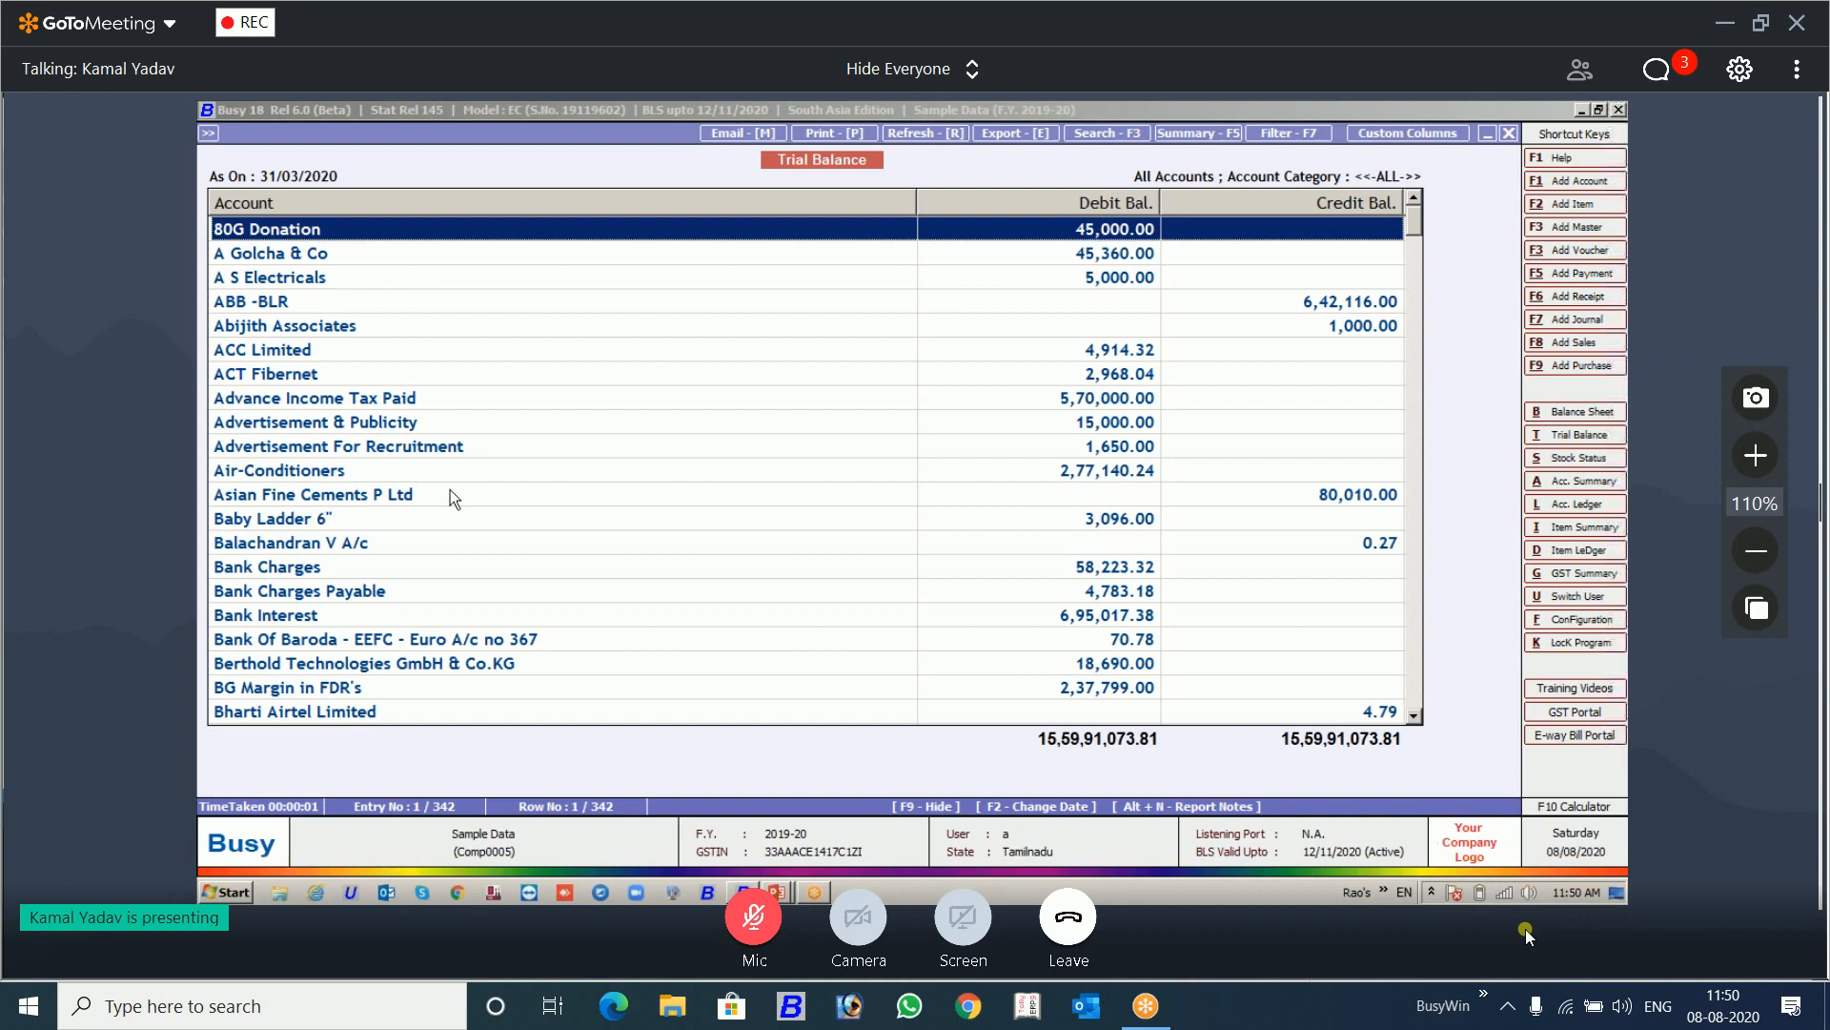
# Step: Save a report note reading "claimed taken in ITC" for the 80G Donation account in the trial balance
pyautogui.hotkey('alt', 'n')
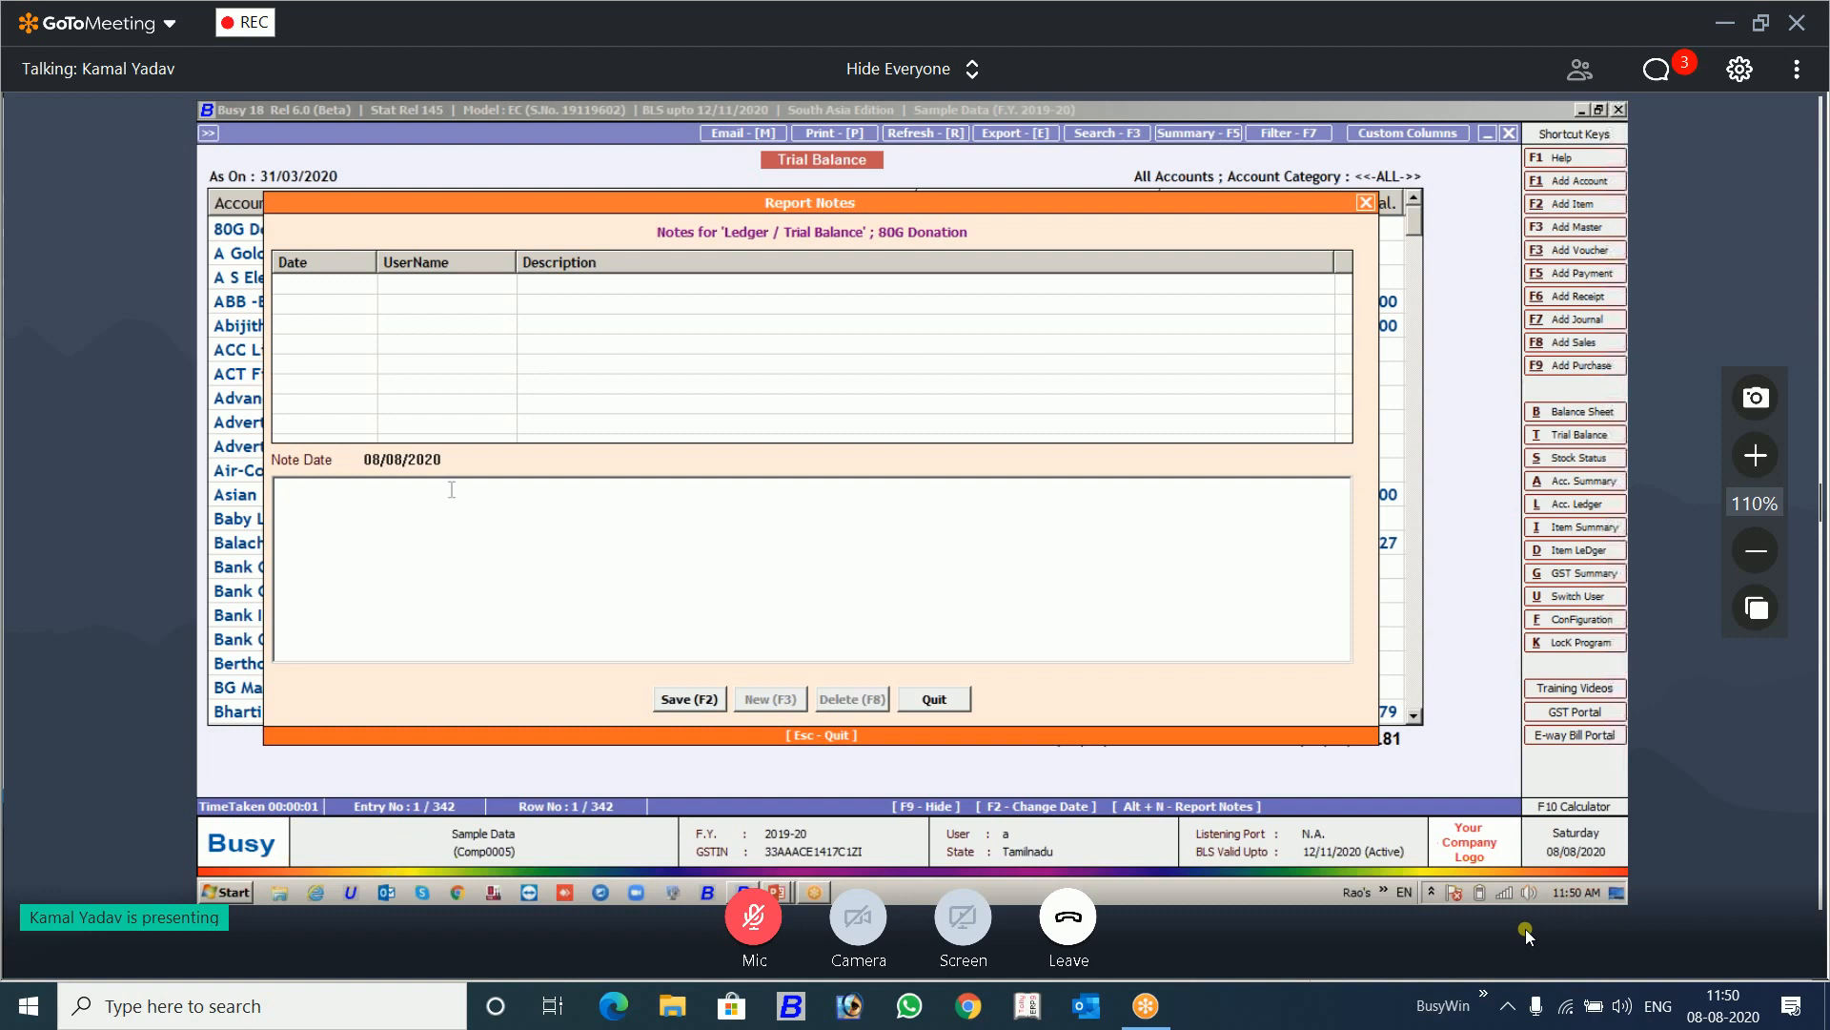
pyautogui.write('claimed')
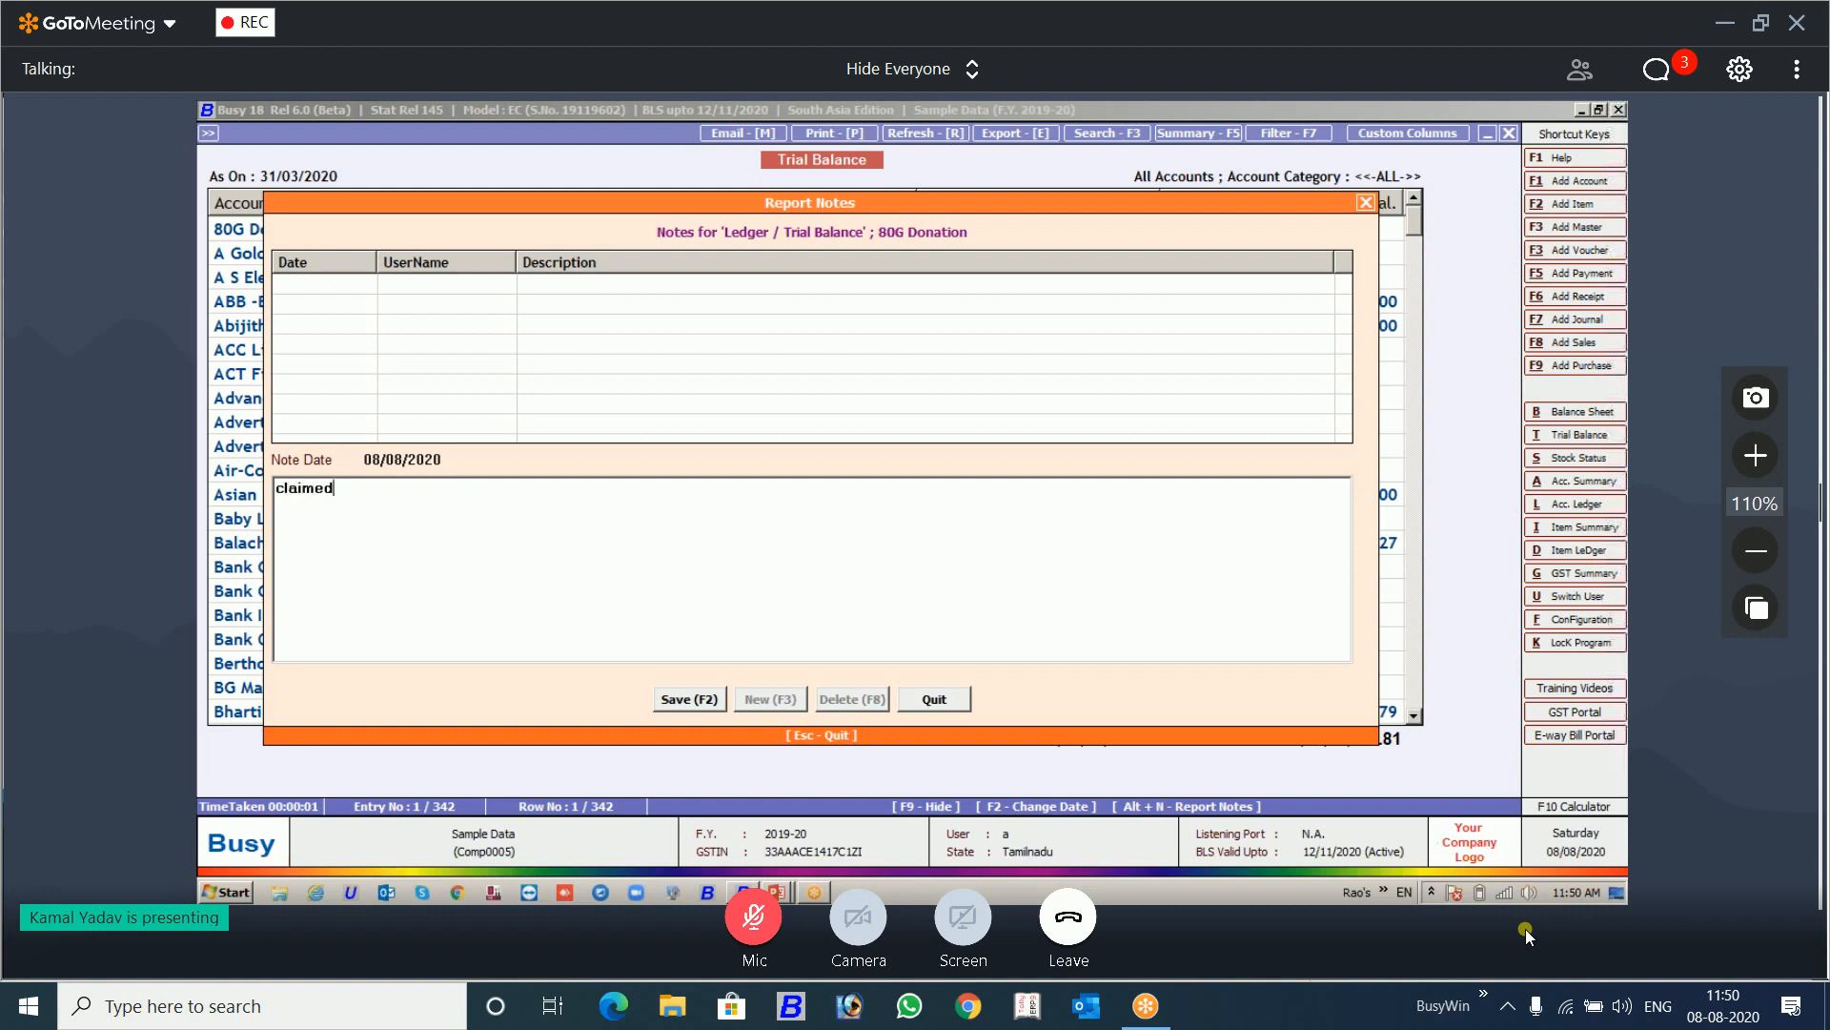
pyautogui.write(' taken in ITC')
pyautogui.press('F2')
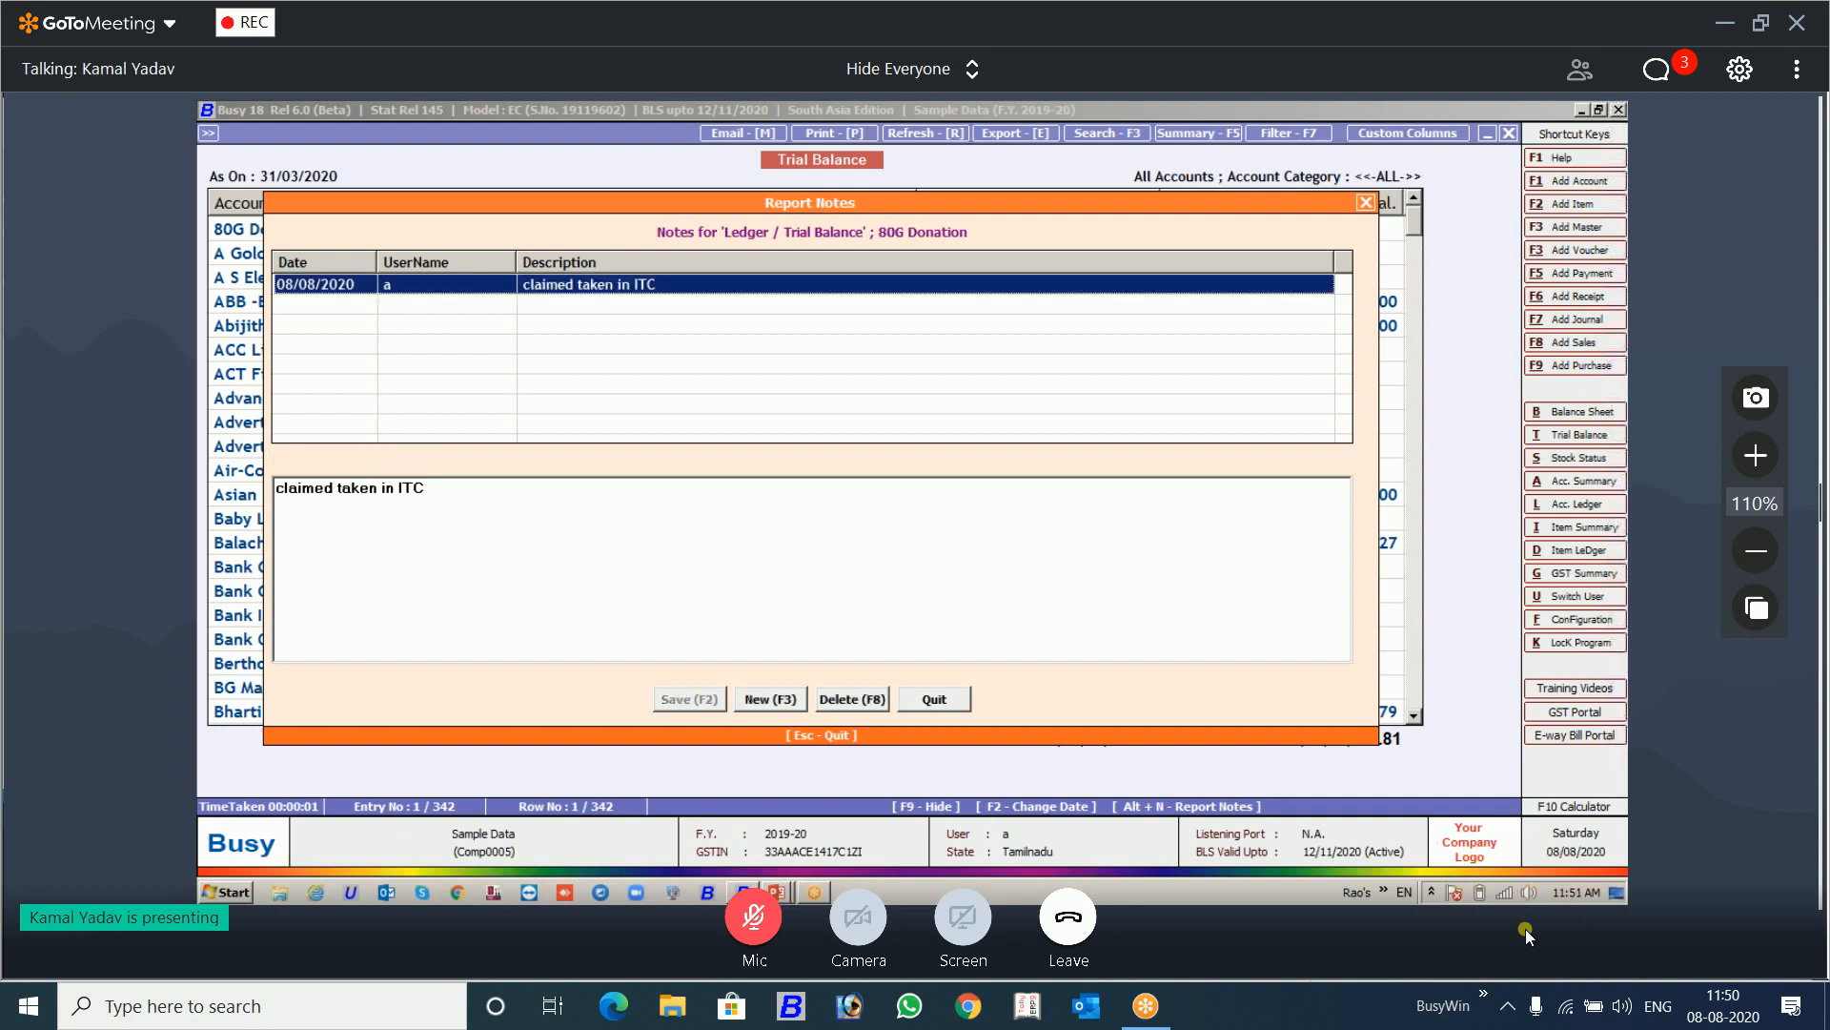
pyautogui.press('Escape')
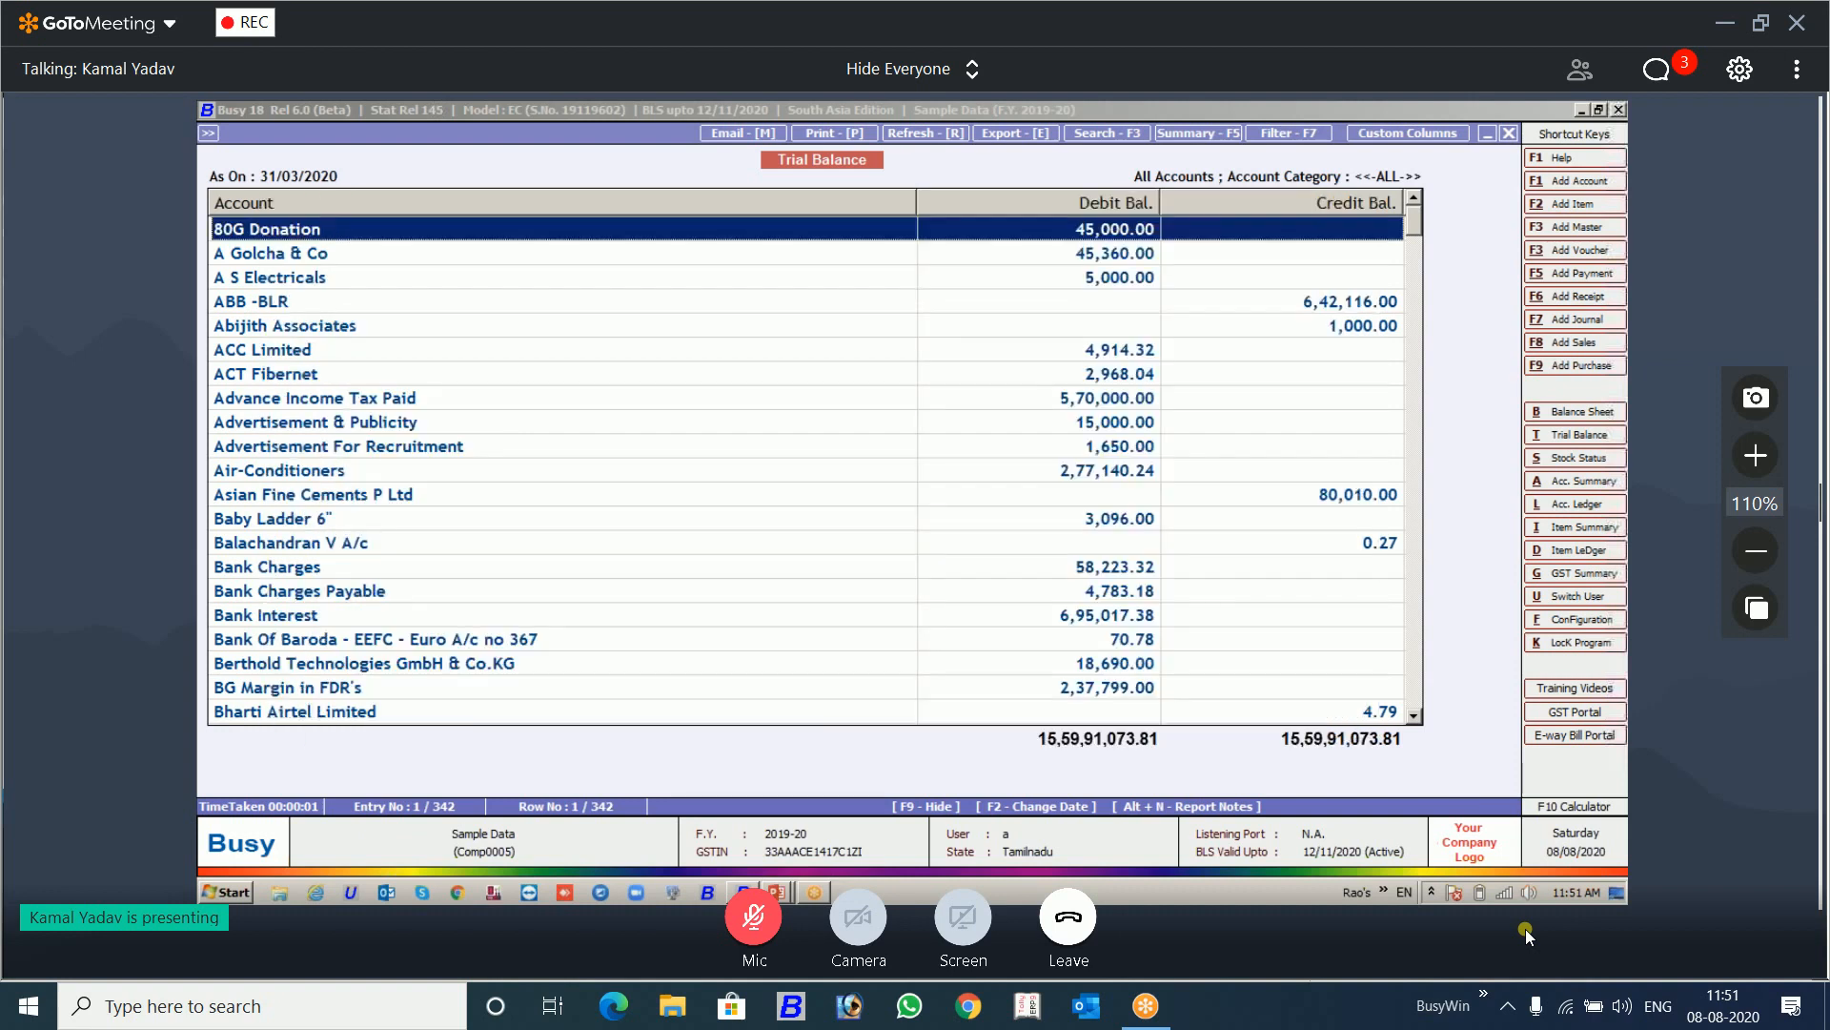
# Step: Generate the 80G Donation account ledger, view its report notes, and exit the ledger and the trial balance
pyautogui.hotkey('alt', 'l')
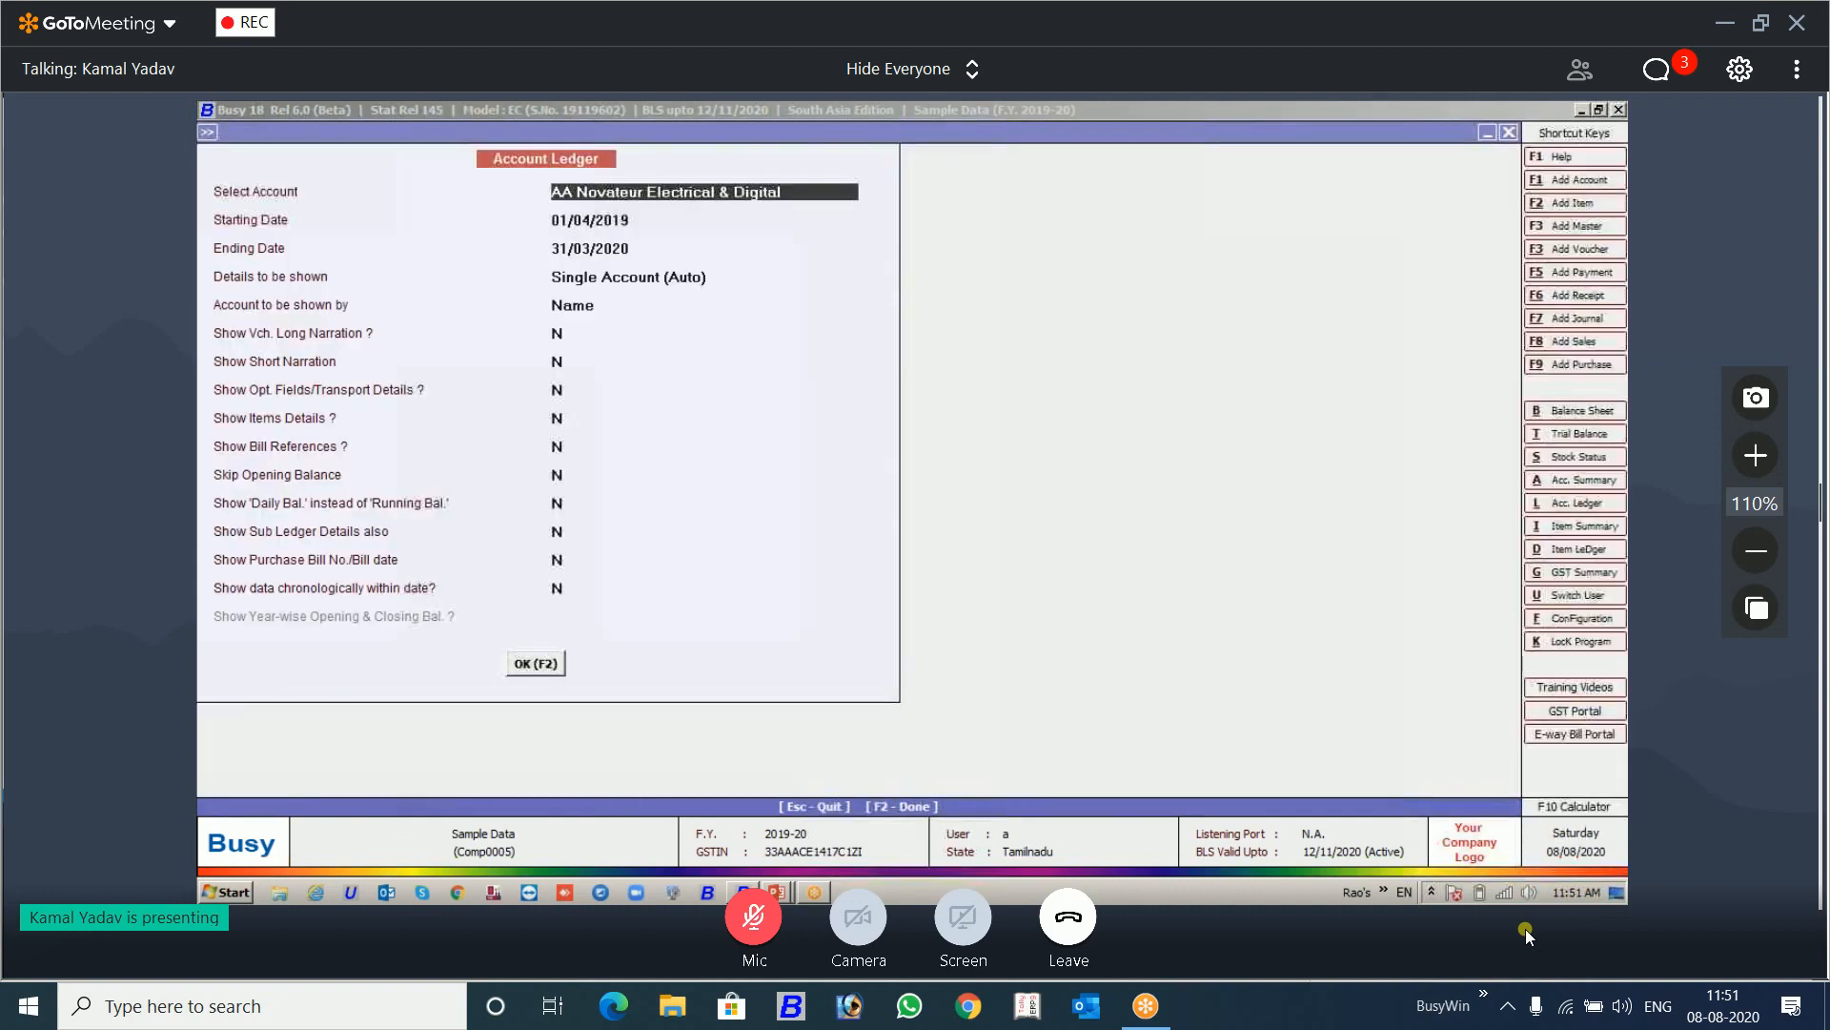
pyautogui.write('80')
pyautogui.press('Return')
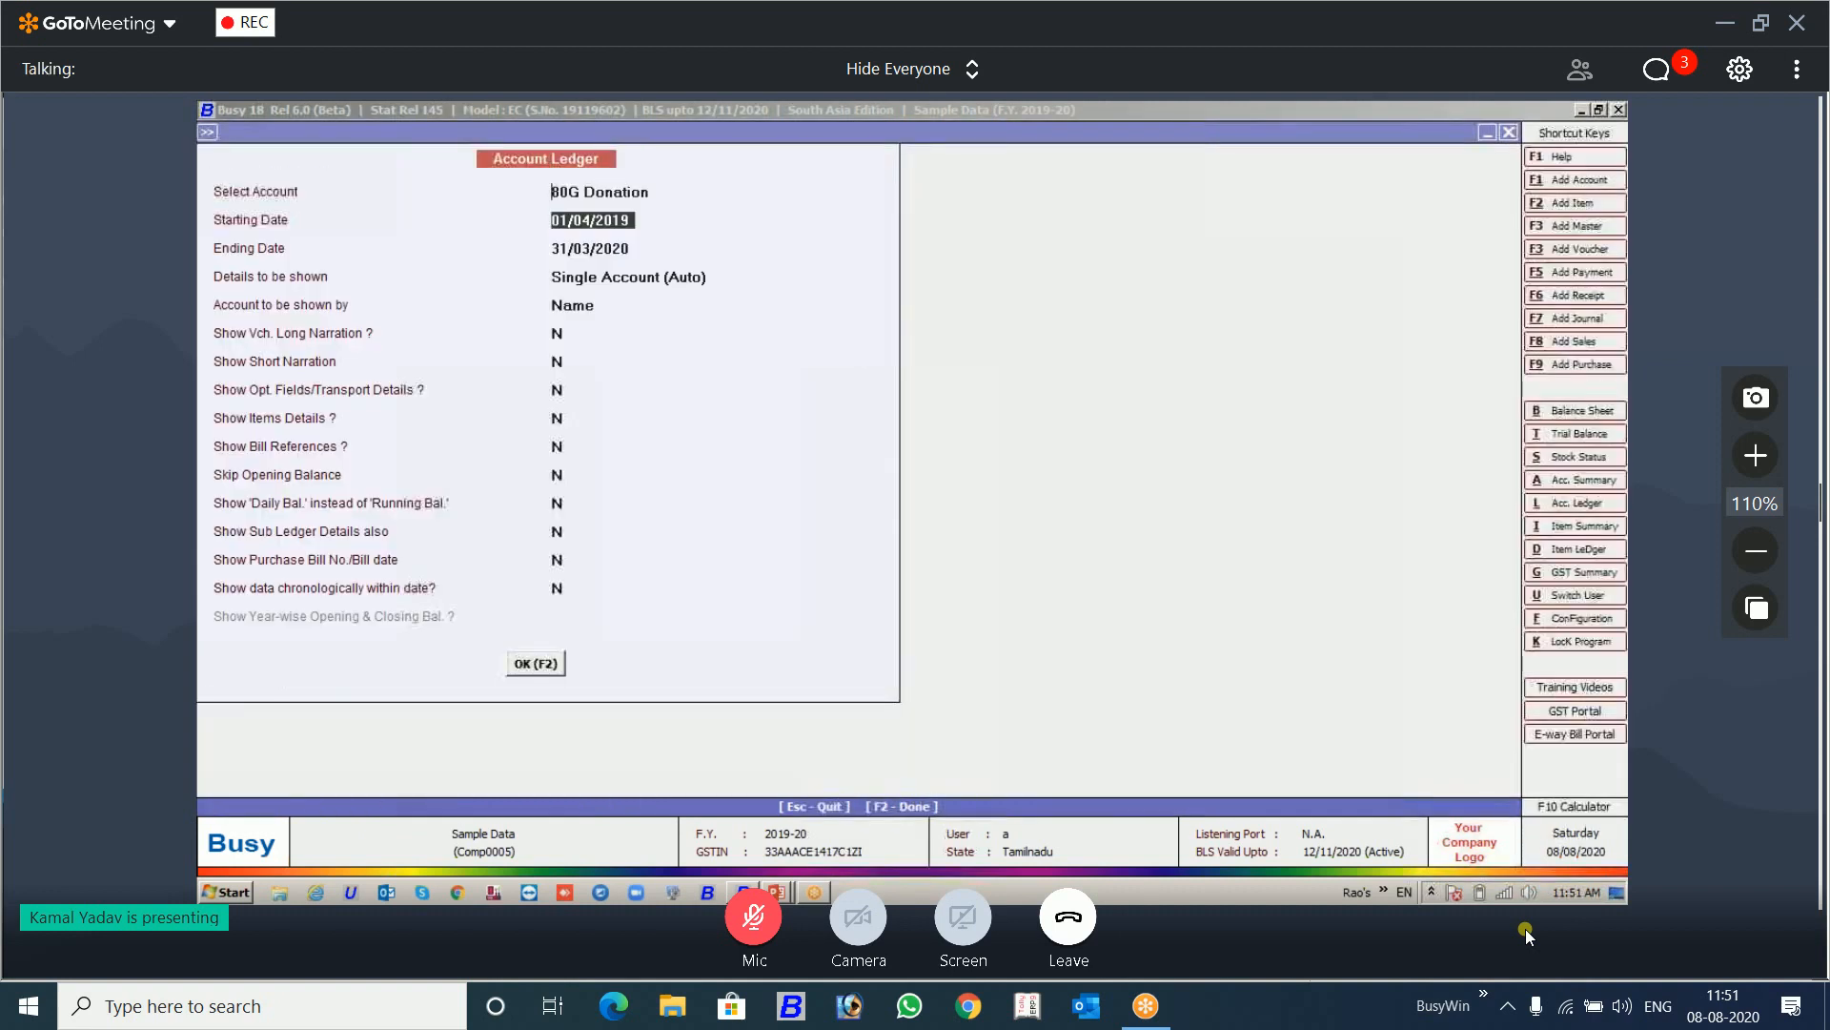
pyautogui.press('F2')
pyautogui.hotkey('alt', 'n')
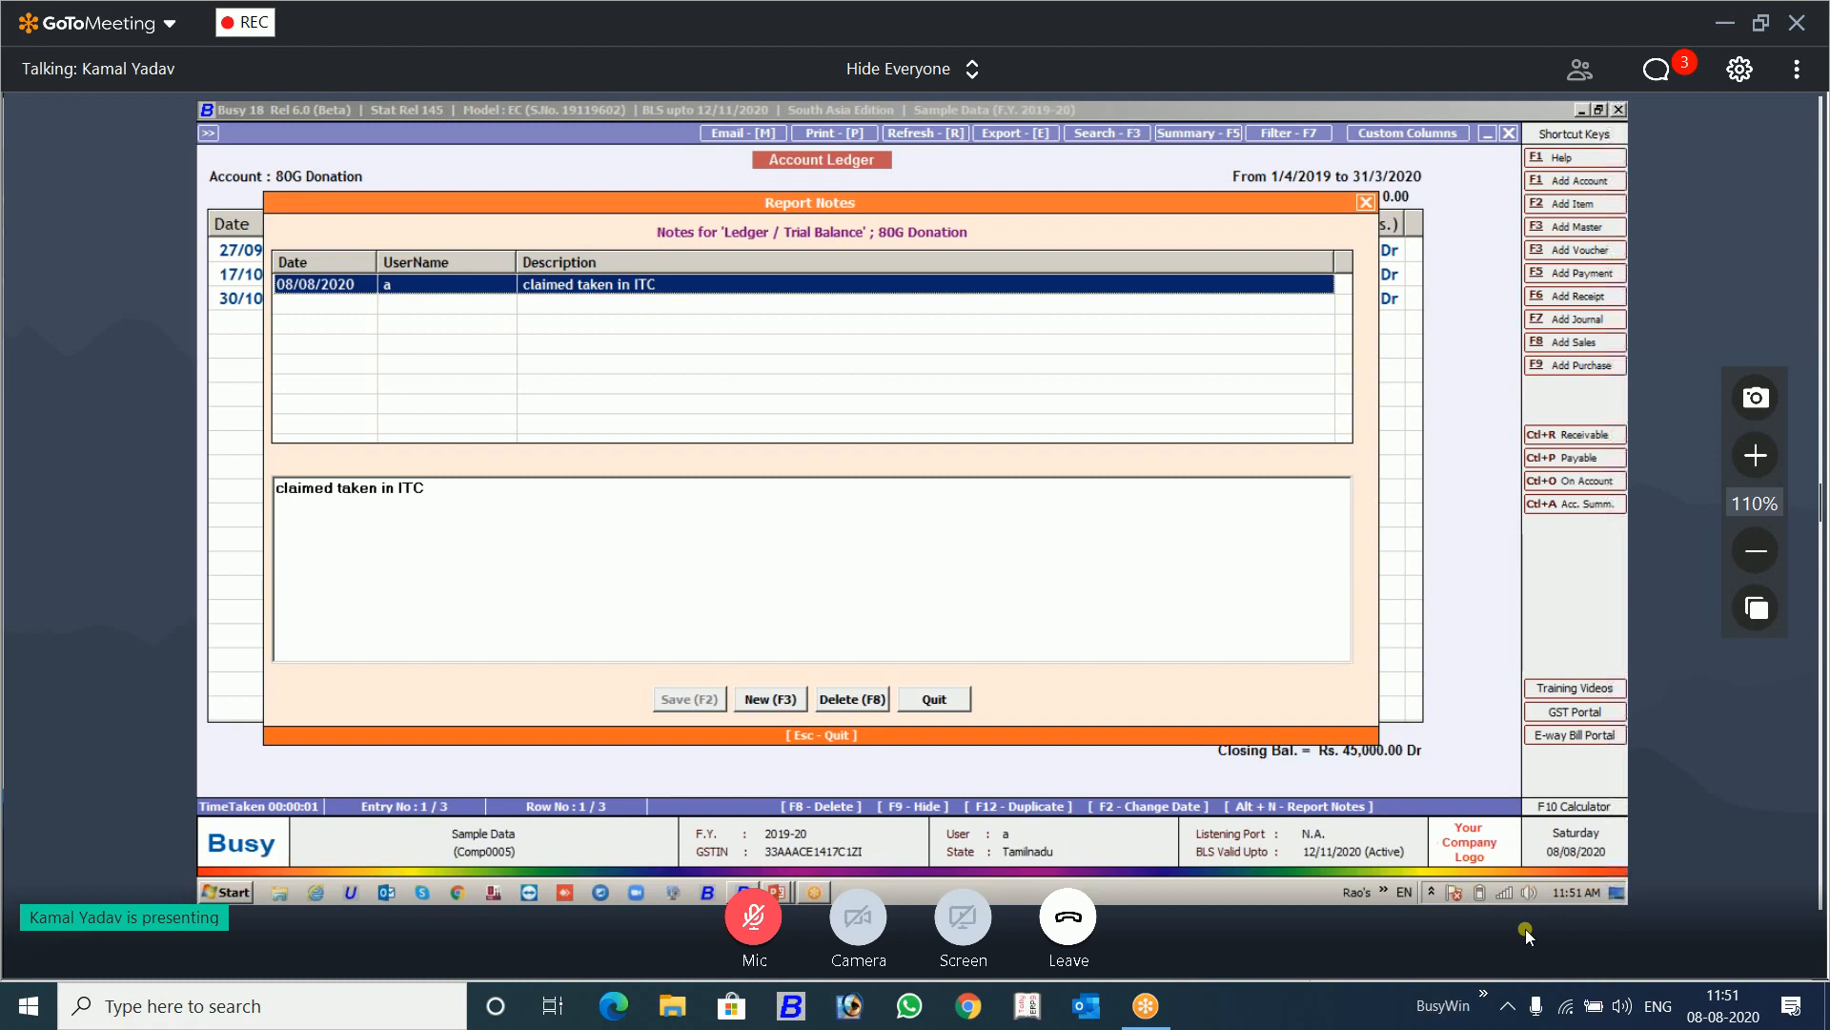
pyautogui.press('Escape')
pyautogui.press('Escape')
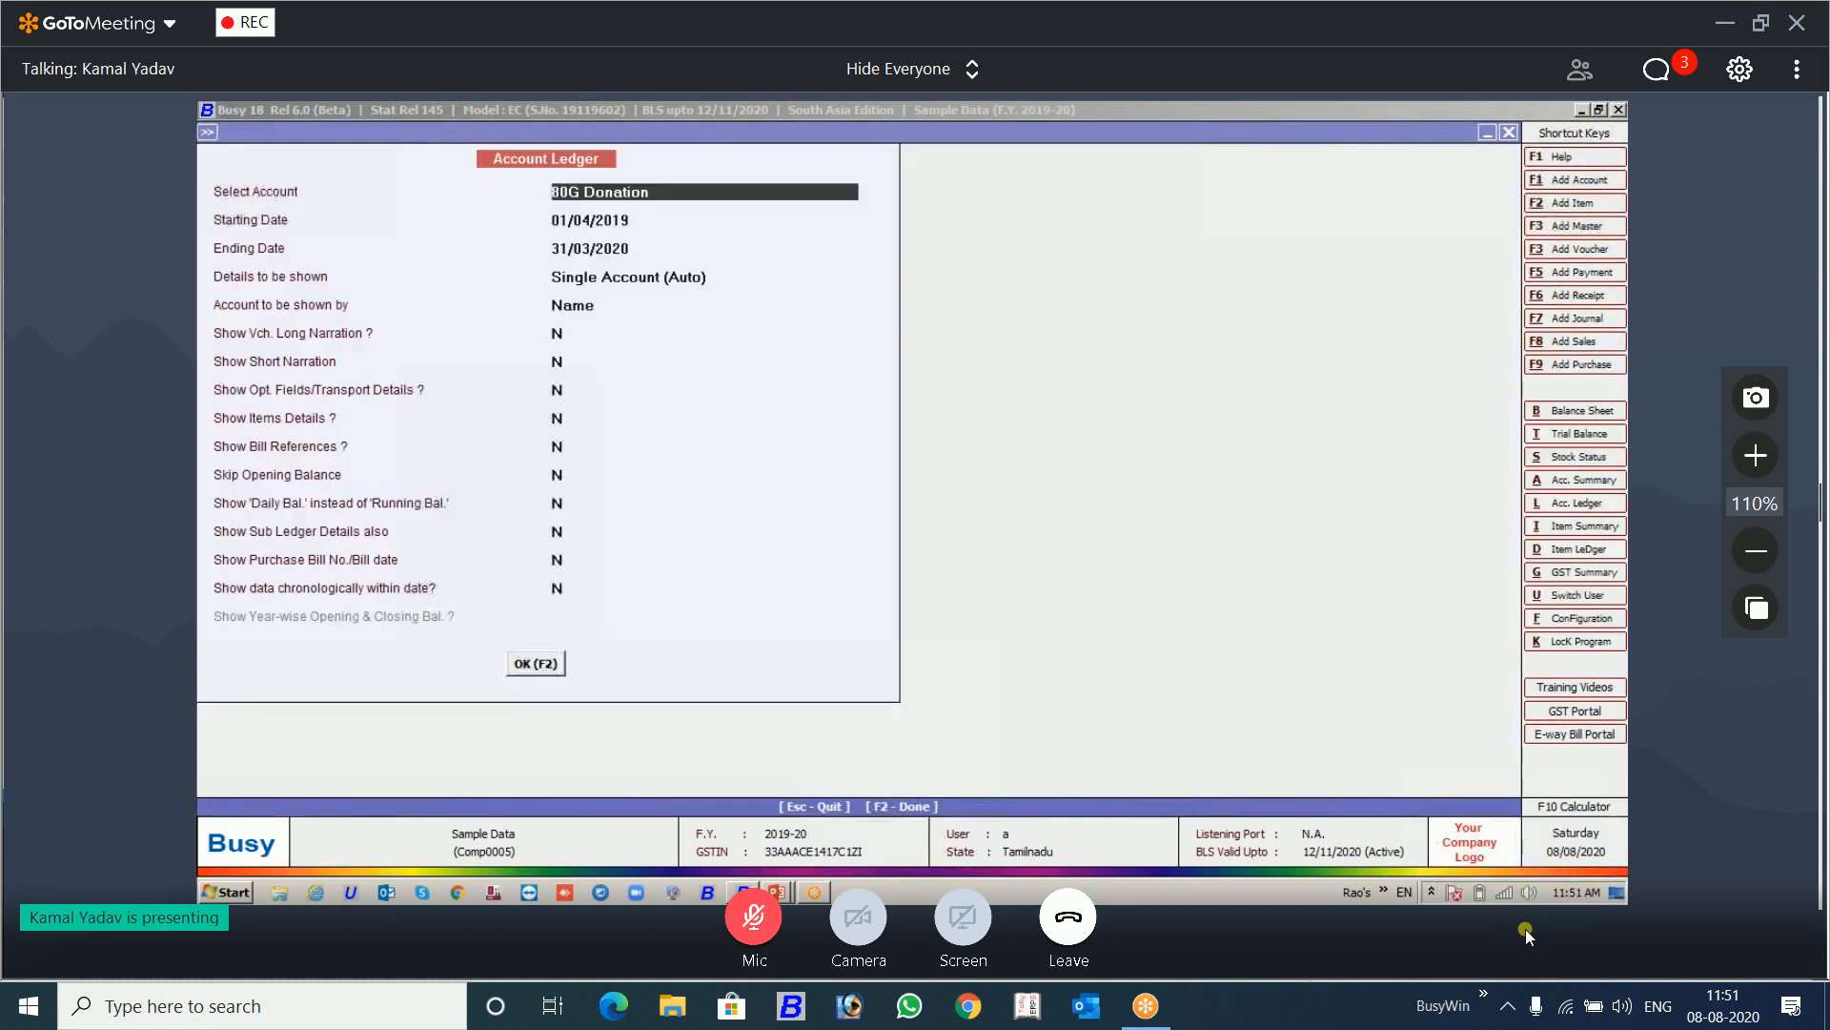
pyautogui.press('Escape')
pyautogui.press('Escape')
pyautogui.press('Escape')
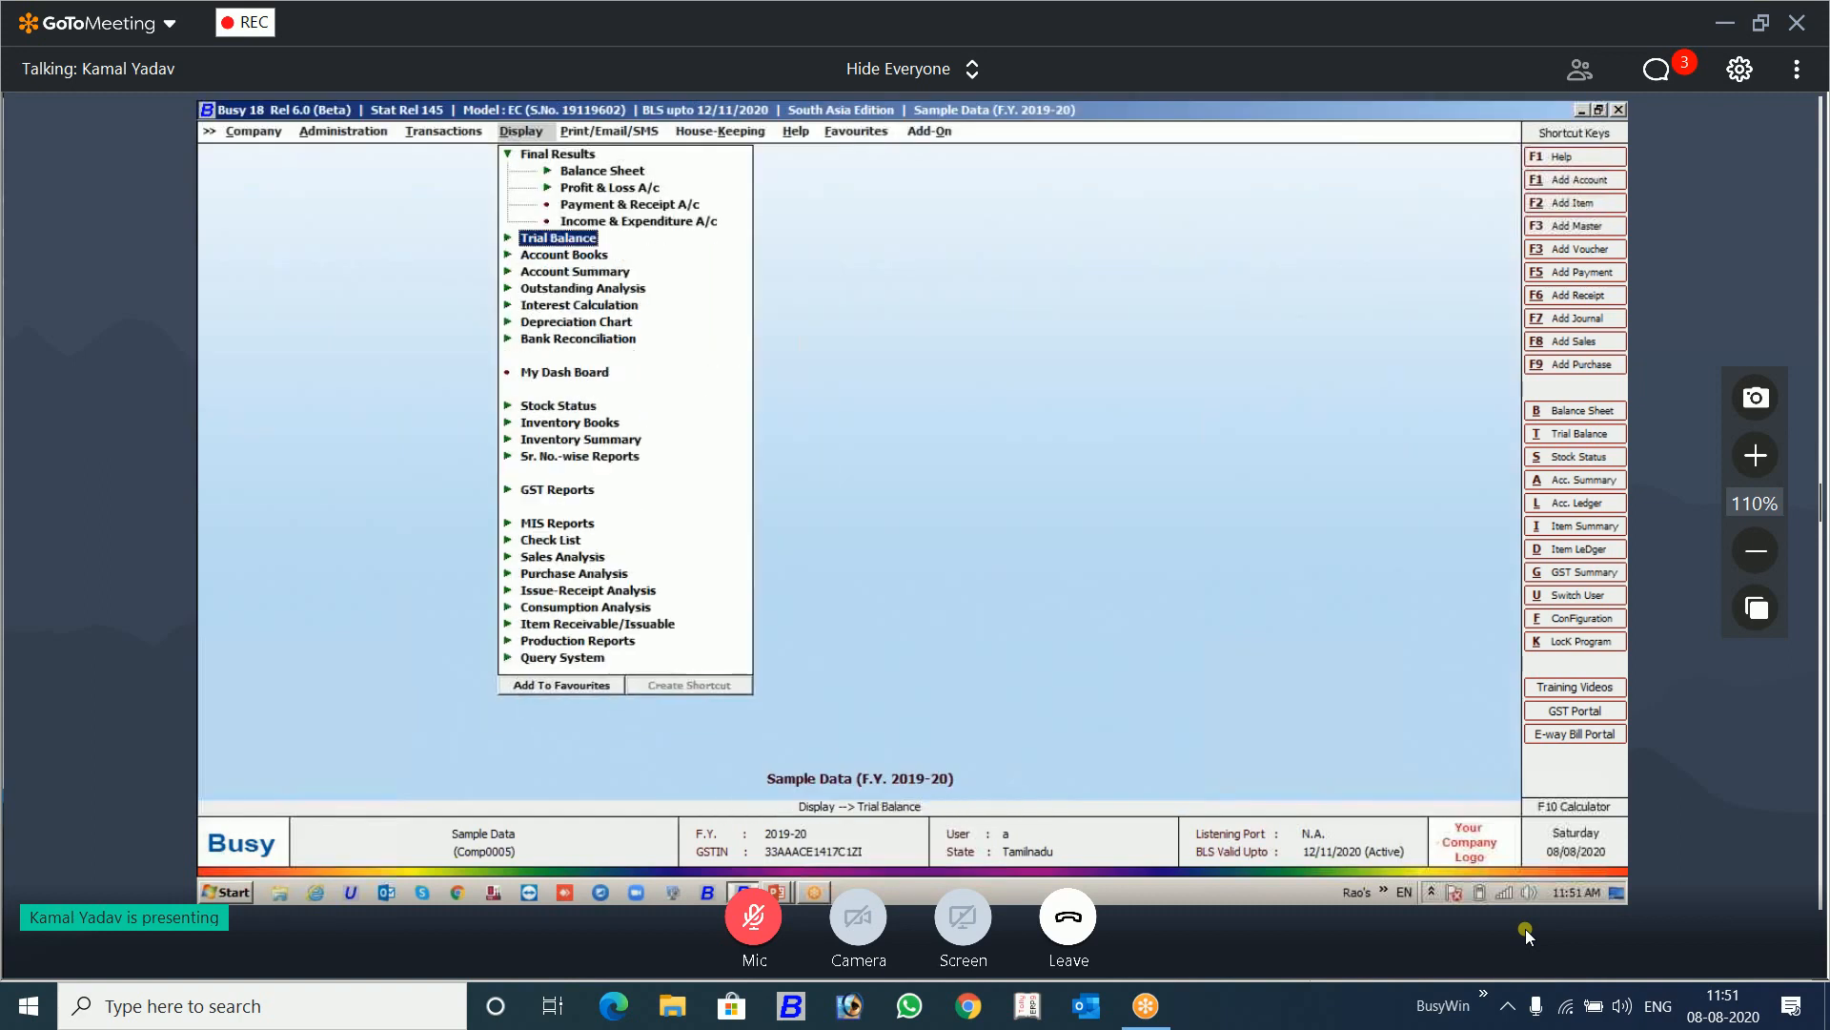
# Step: Open the single-account options of the Bills Receivable report under Outstanding Analysis
pyautogui.press('Down')
pyautogui.press('Down')
pyautogui.press('Down')
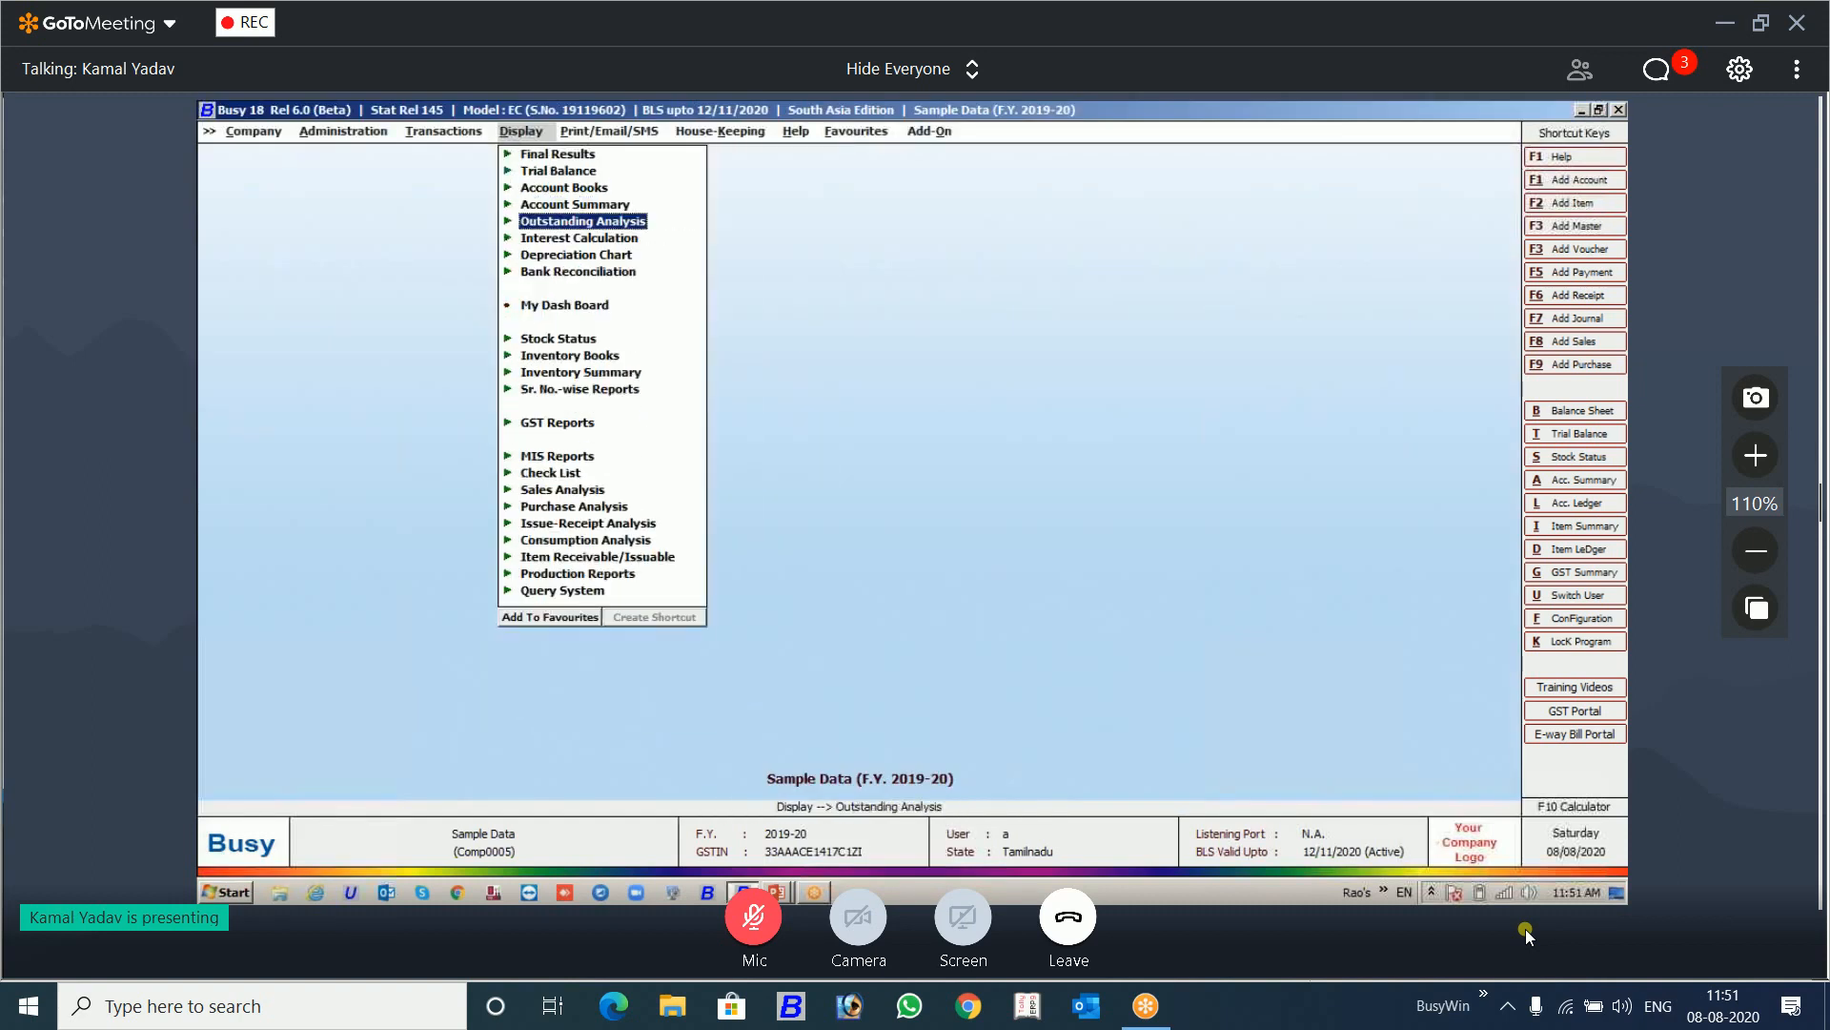
pyautogui.press('Return')
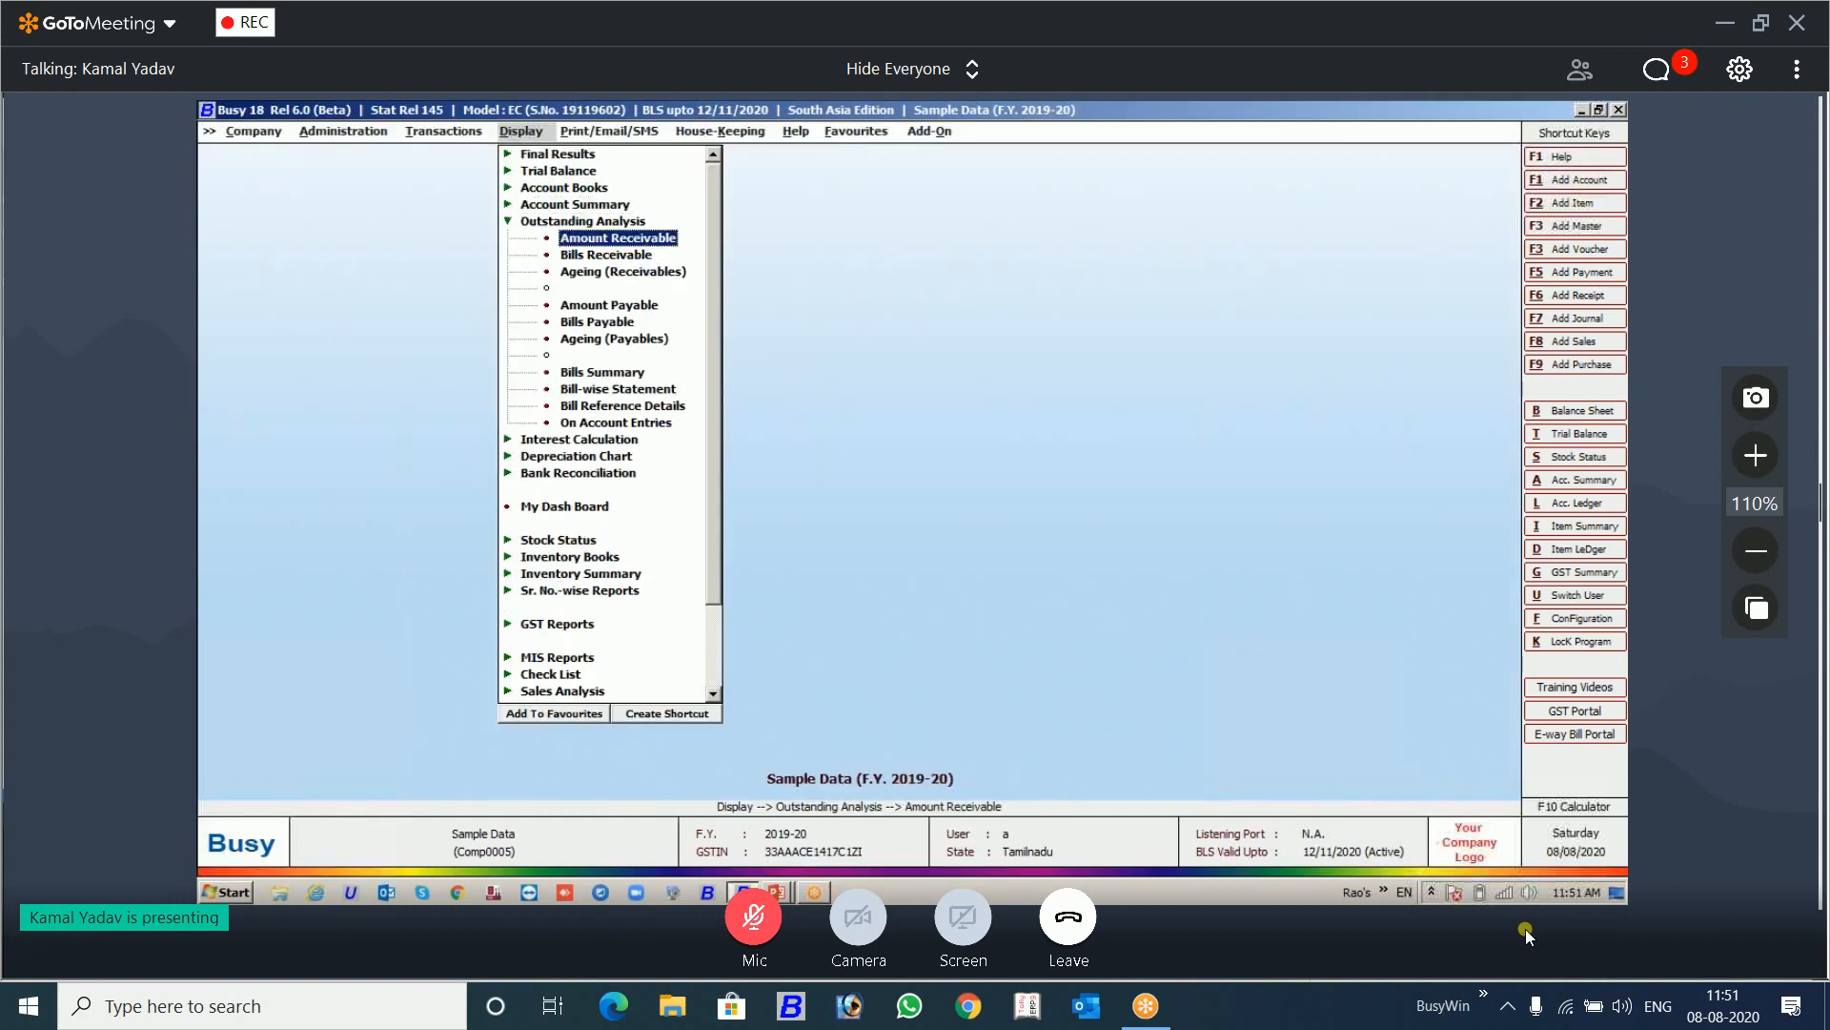
pyautogui.press('Down')
pyautogui.press('Return')
pyautogui.press('Return')
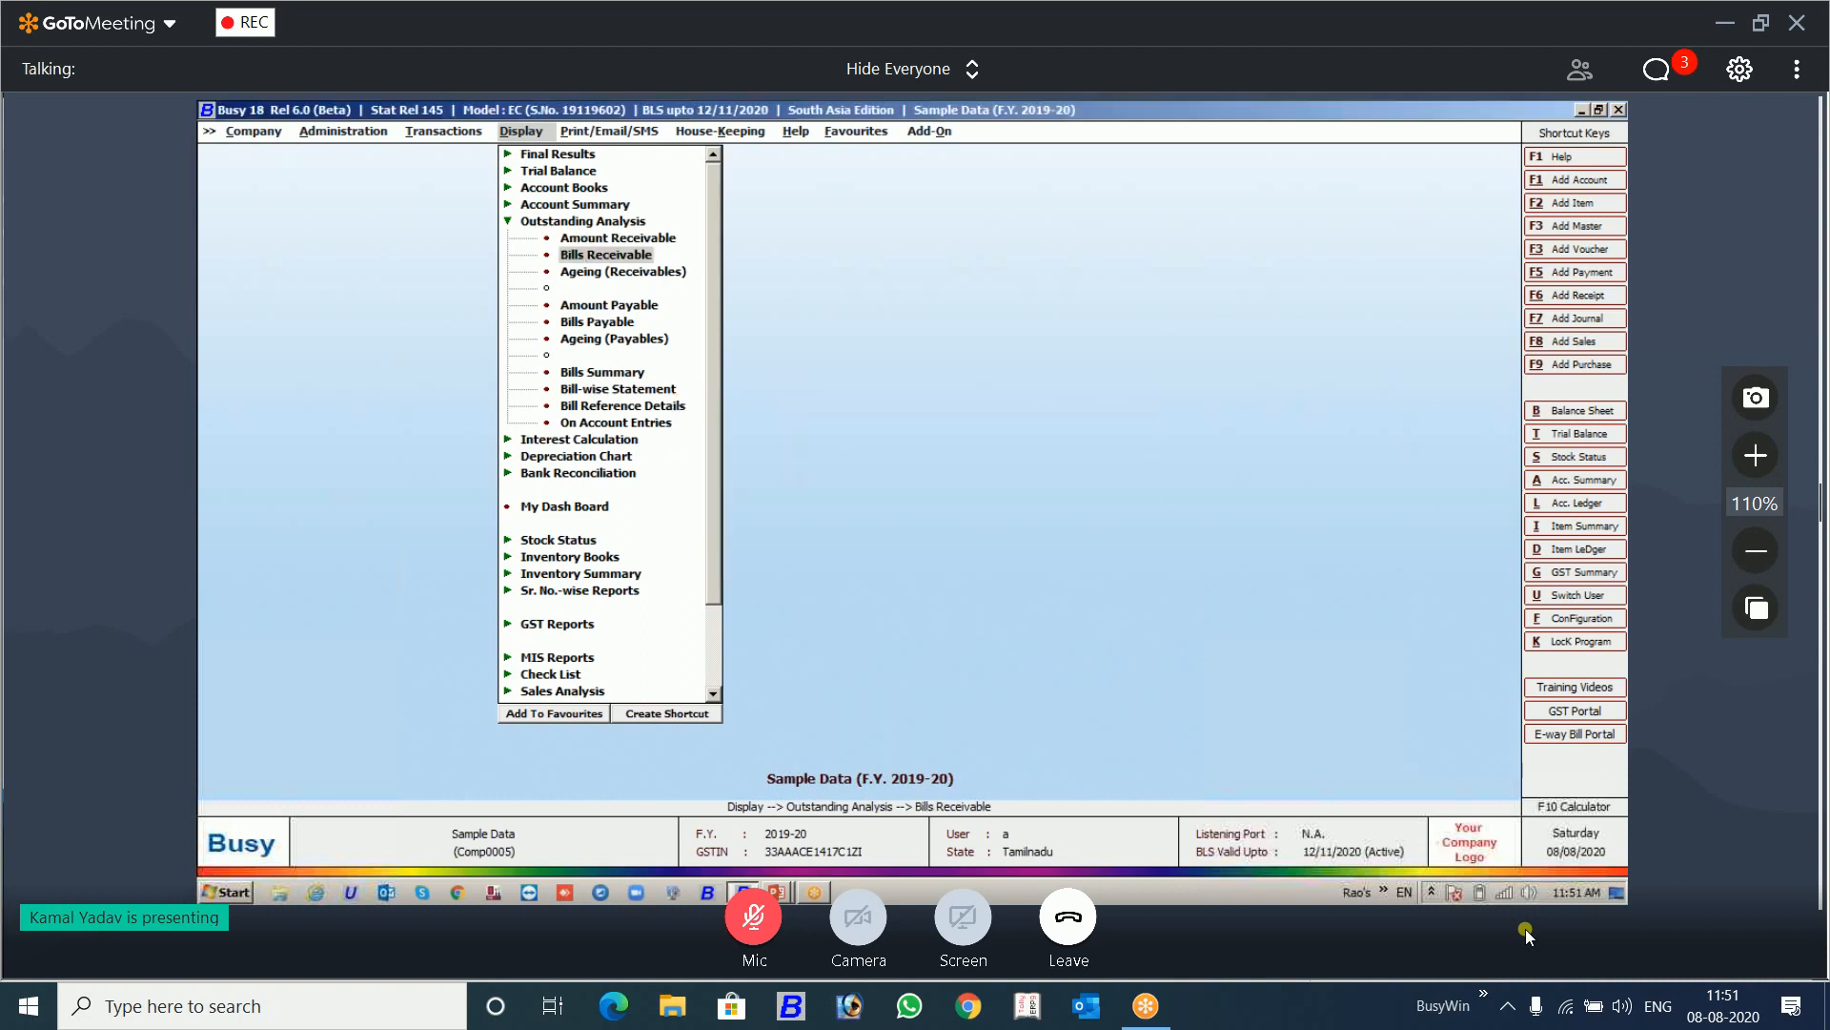
# Step: Leave the single-account options and generate the Bills Receivable report for the Sundry Debtors account group
pyautogui.press('Return')
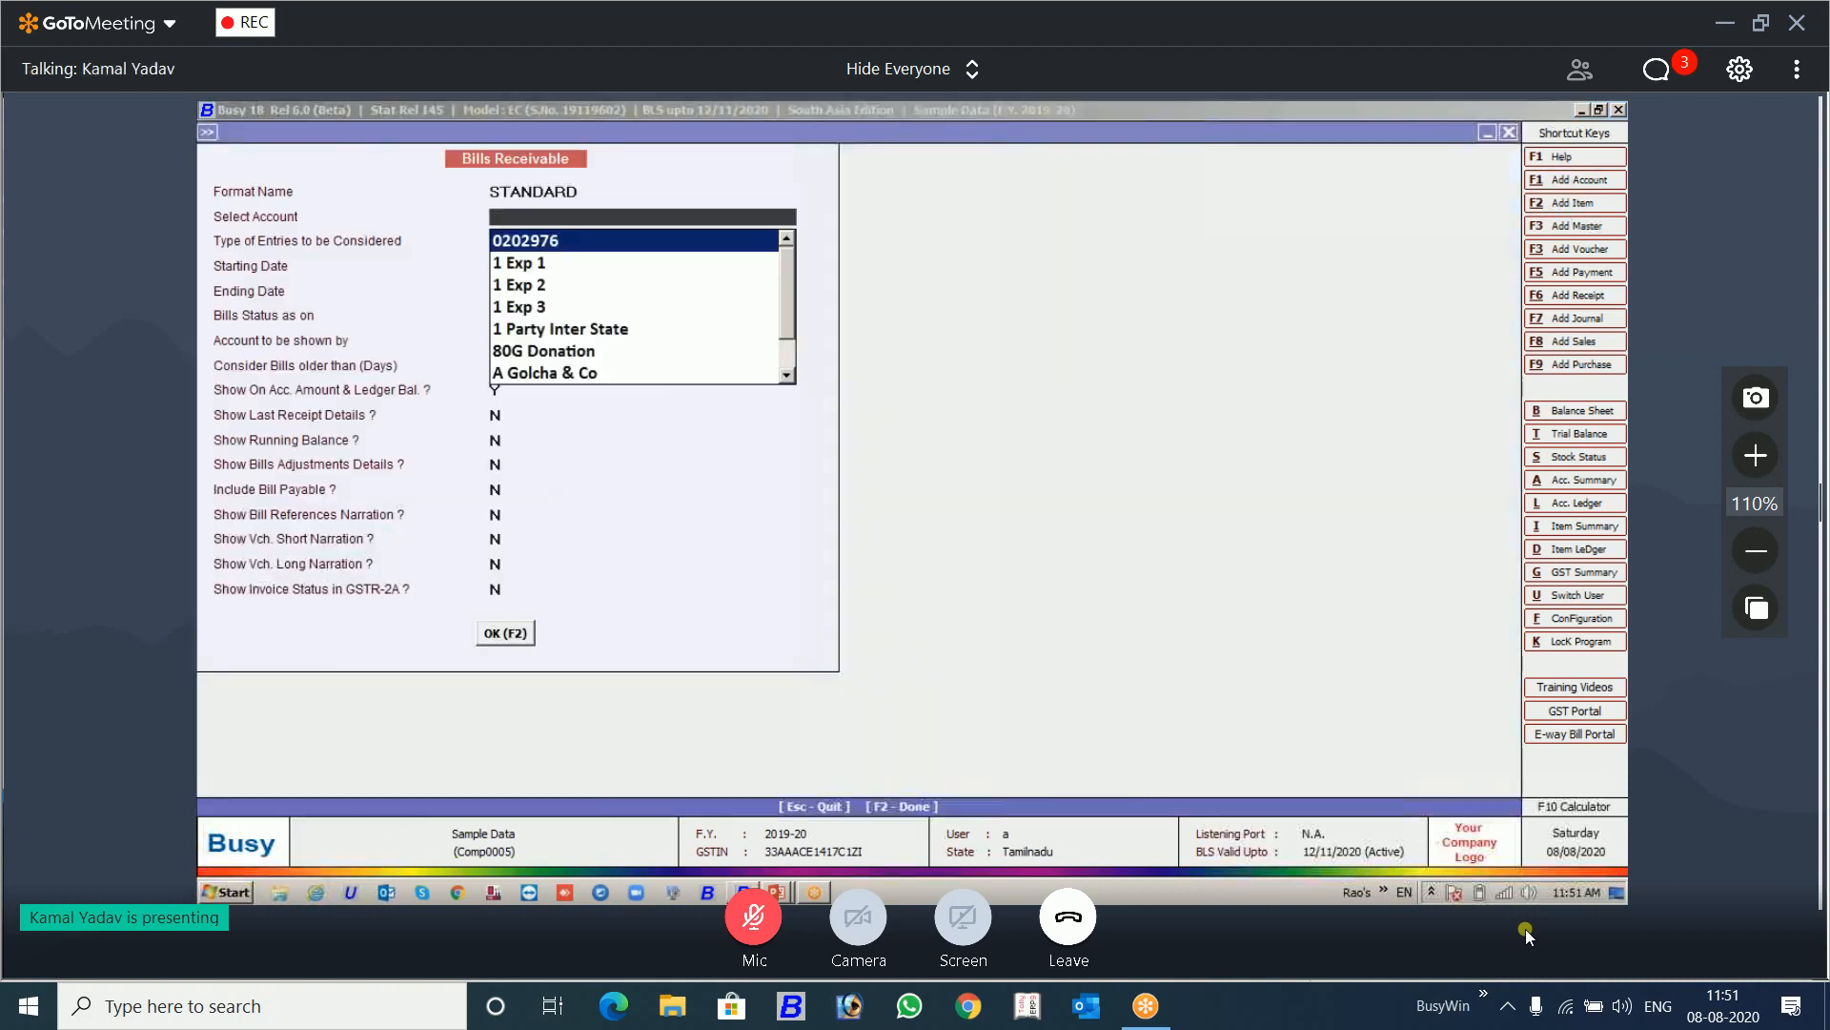
pyautogui.press('Escape')
pyautogui.press('Escape')
pyautogui.press('Right')
pyautogui.press('Return')
pyautogui.press('Return')
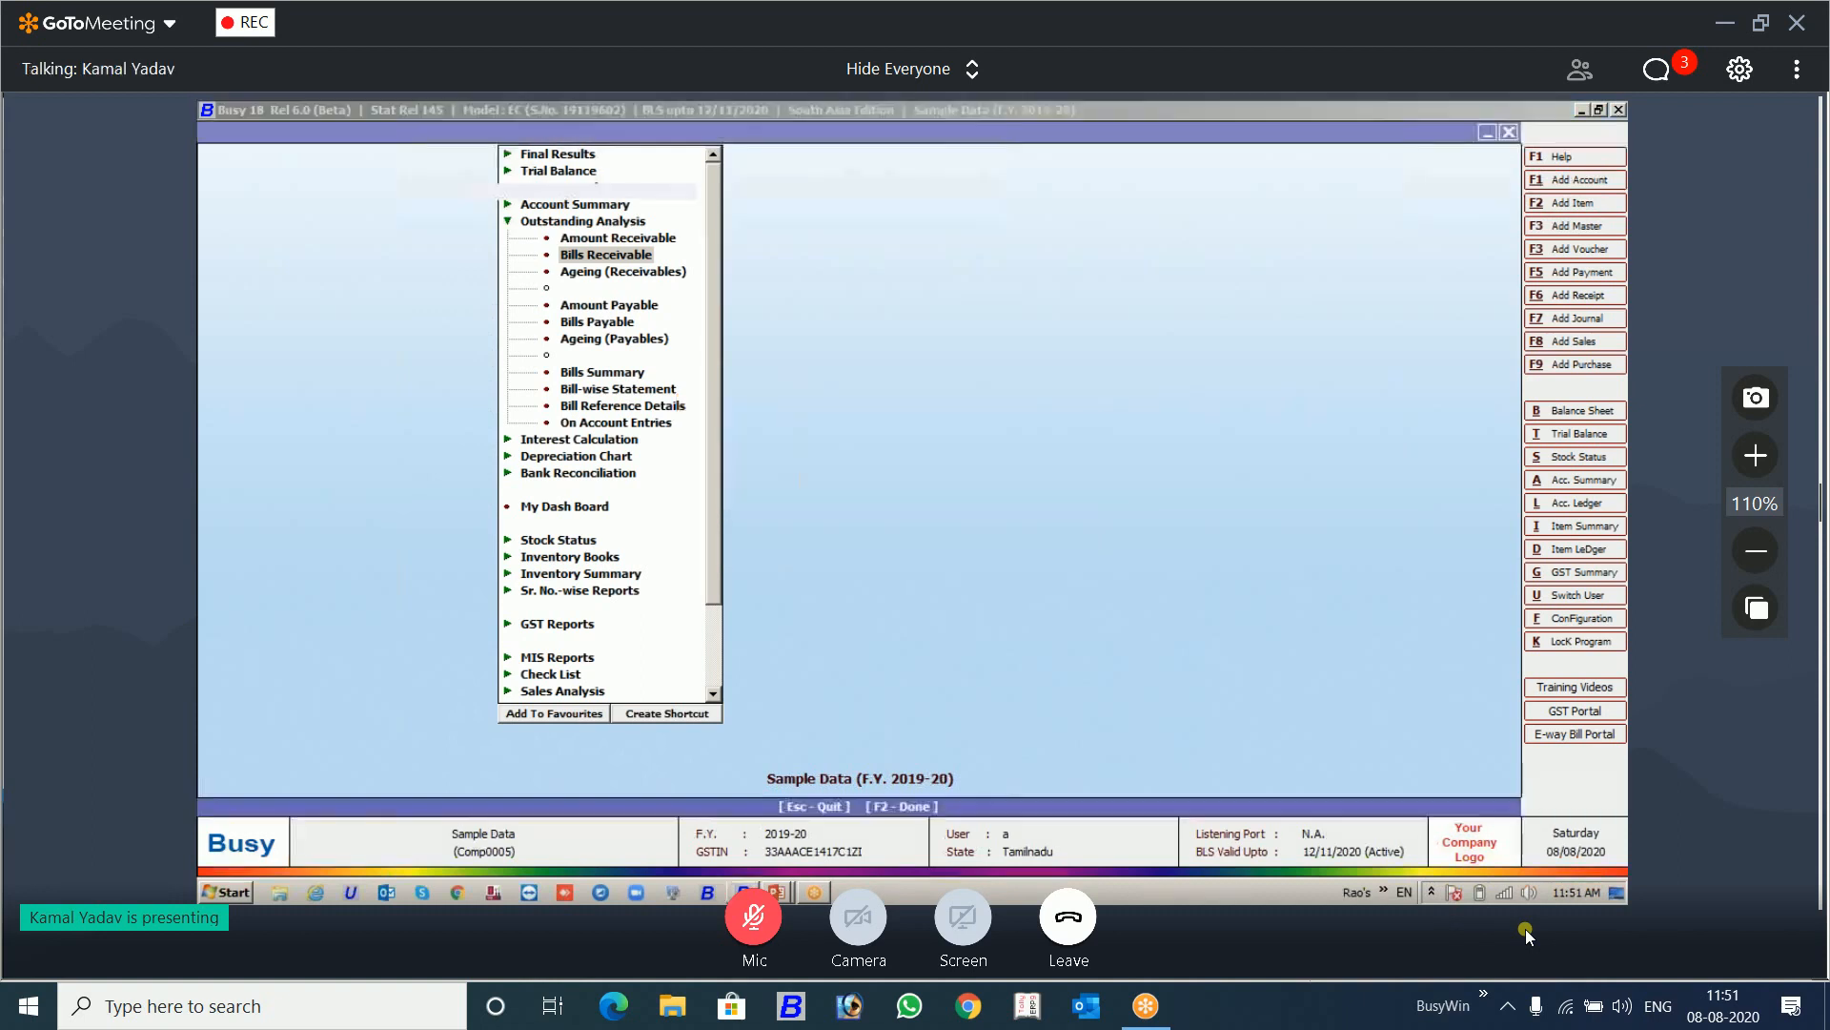
pyautogui.press('Return')
pyautogui.write('DEB')
pyautogui.press('Return')
pyautogui.press('Return')
pyautogui.press('Return')
pyautogui.press('Return')
pyautogui.press('F2')
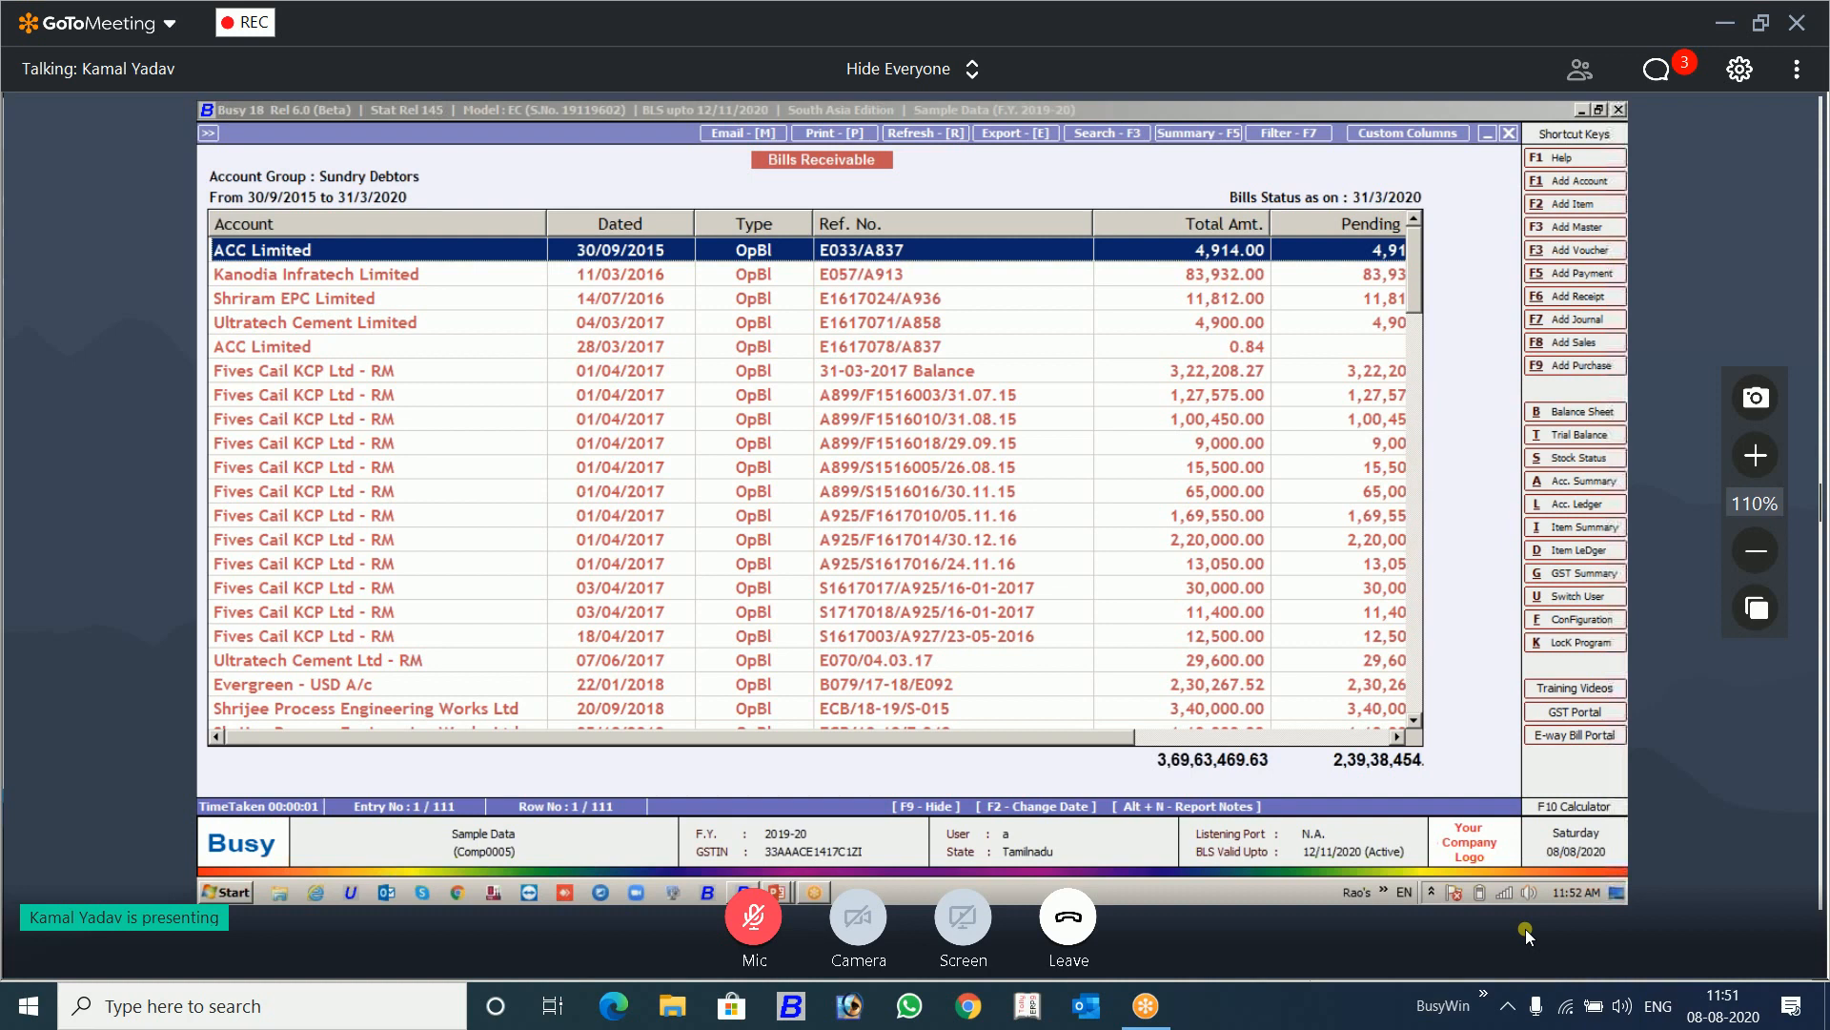
# Step: Save a report note reading "Accountant will come back on 30 August" for ACC Limited and exit the Bills Receivable report
pyautogui.hotkey('alt', 'n')
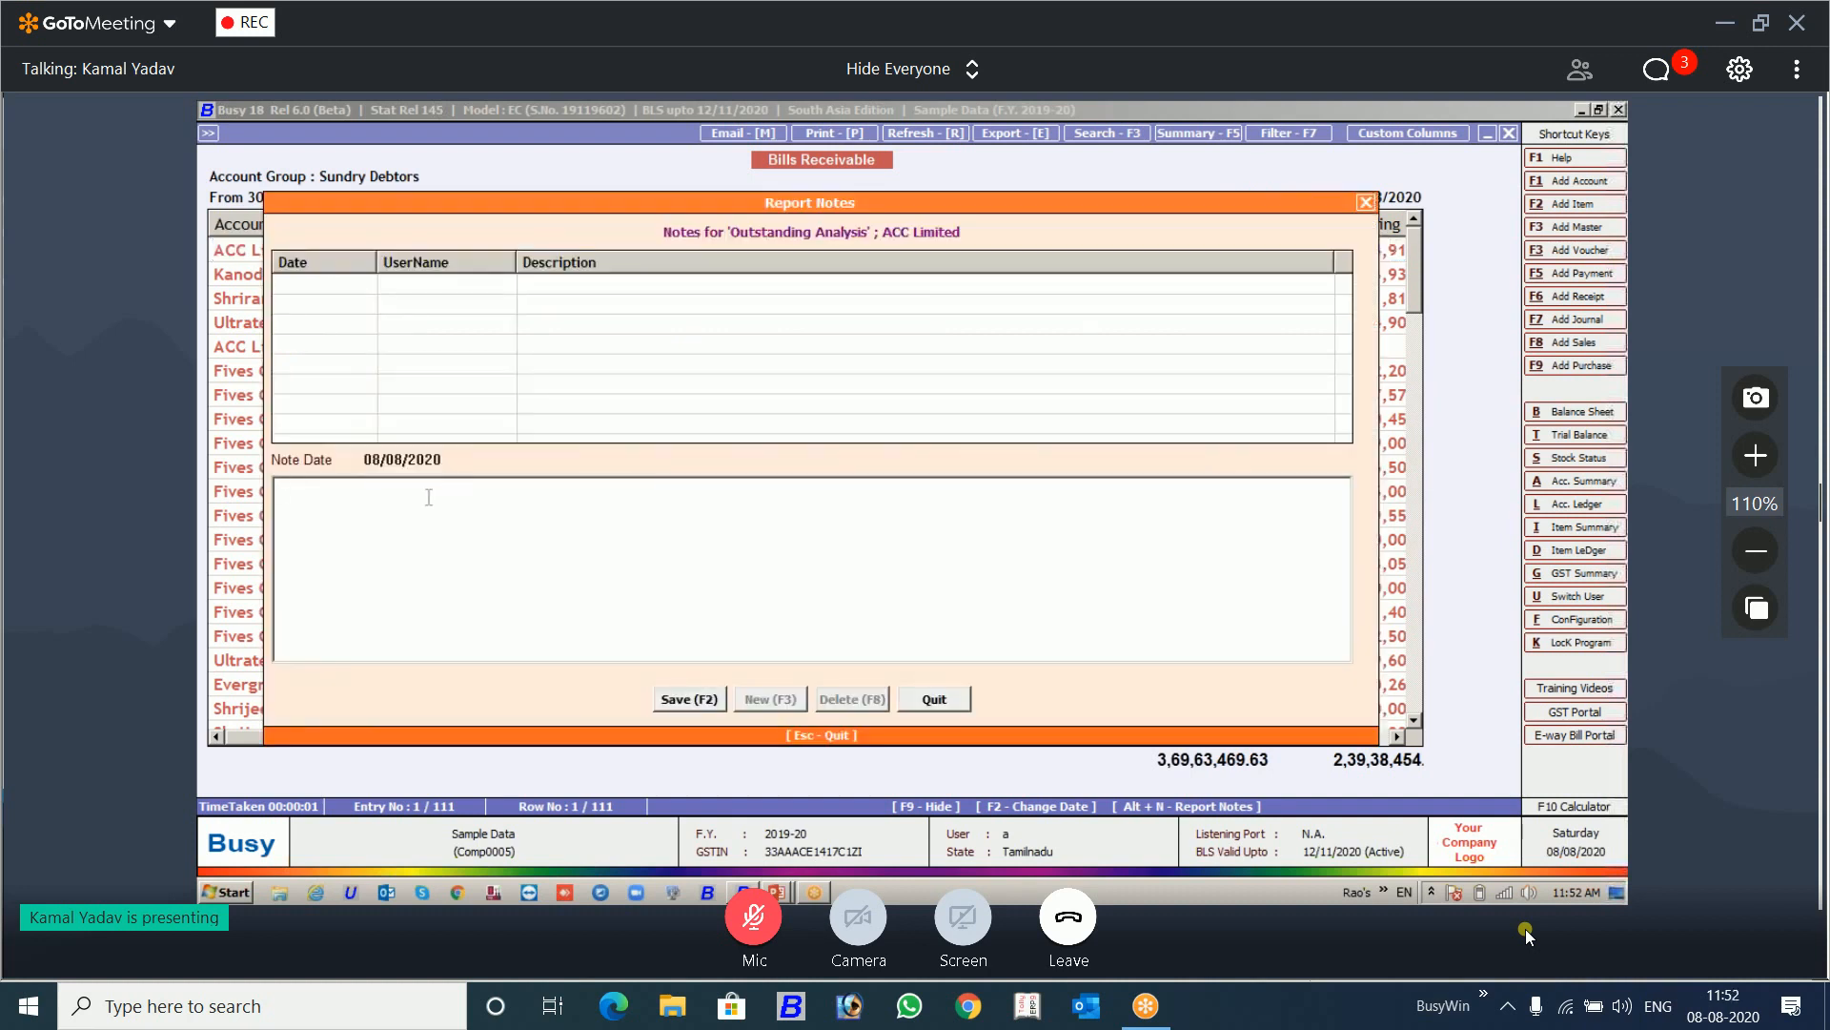
pyautogui.write('Accountant will come back on 30 August')
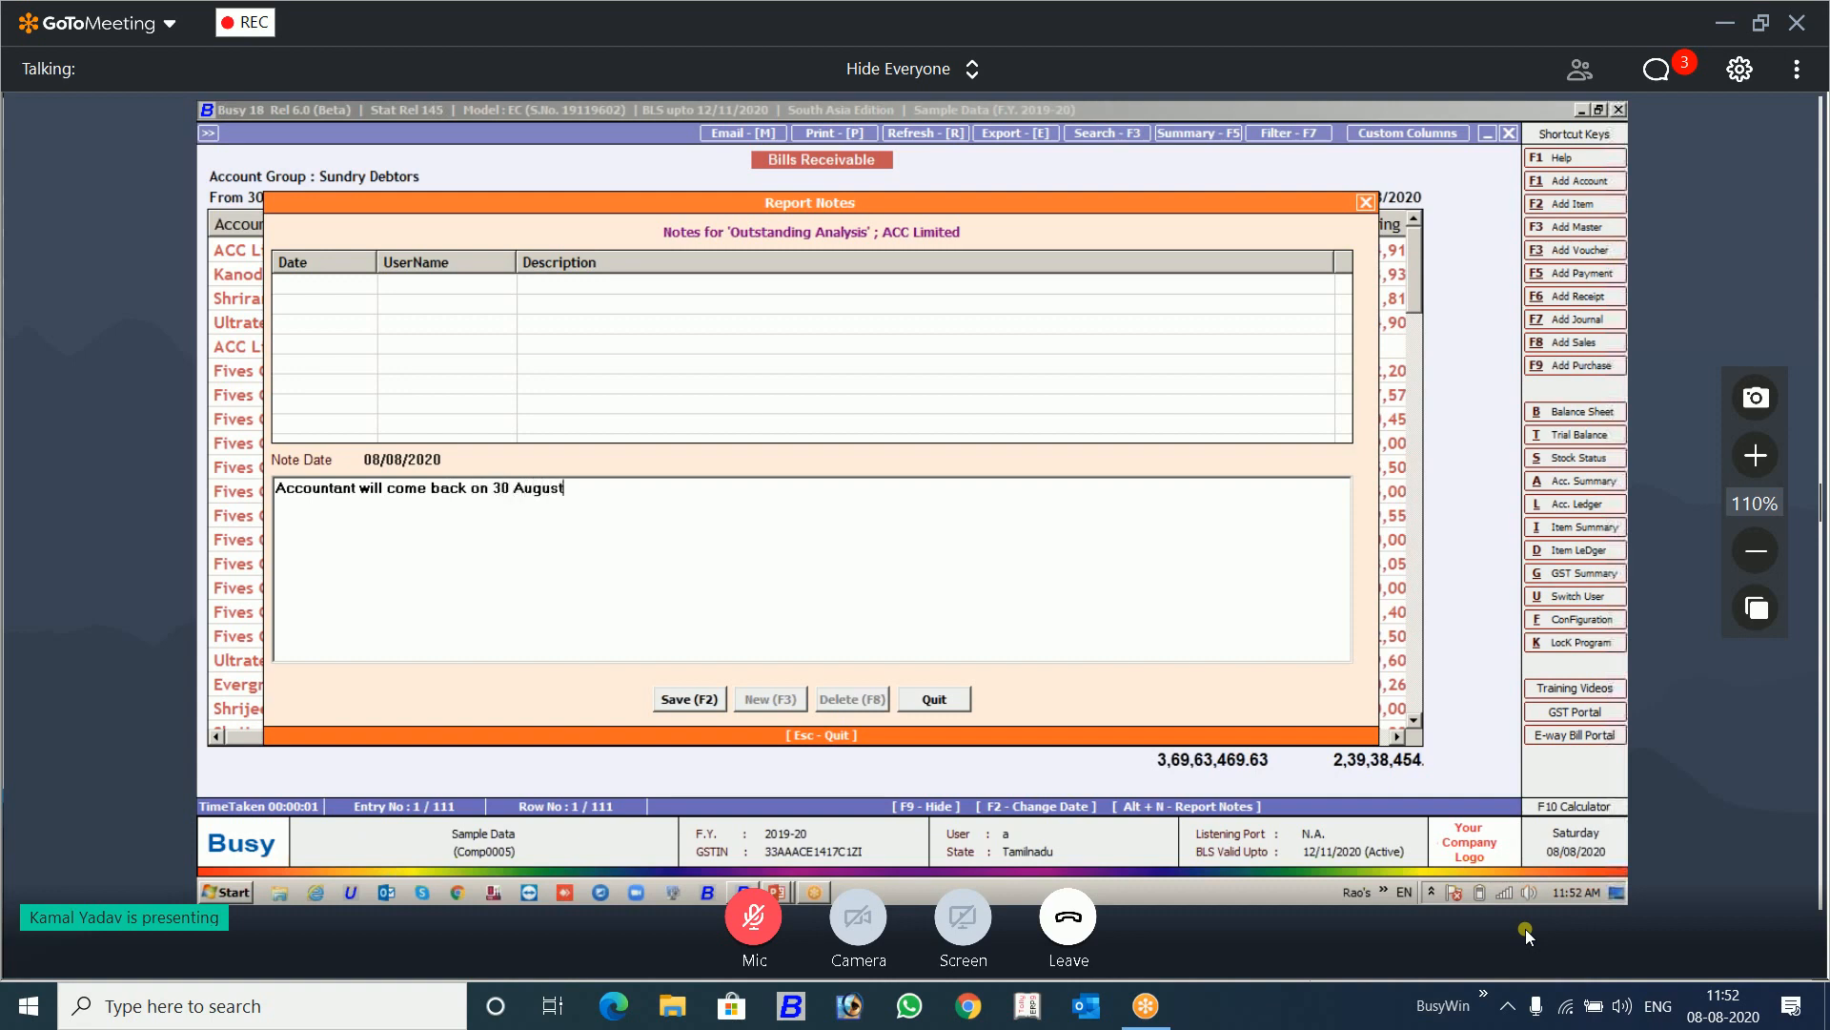
pyautogui.press('F2')
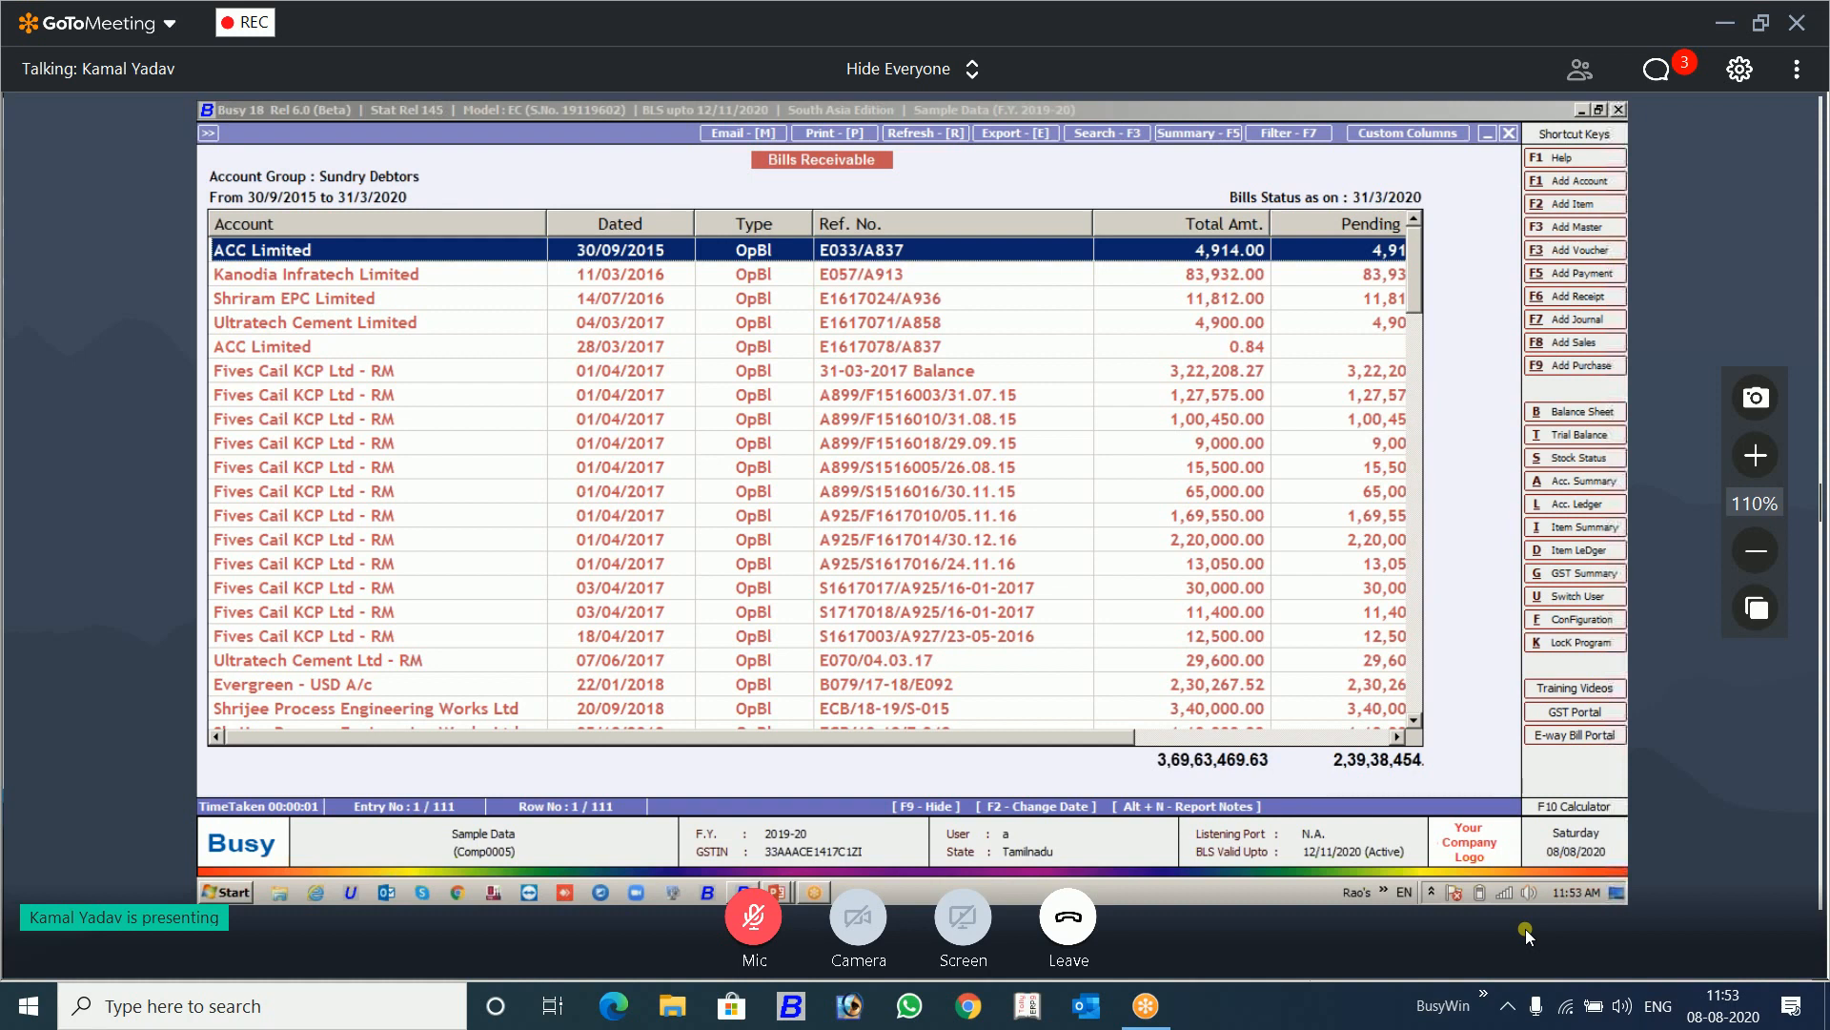
pyautogui.press('Escape')
pyautogui.press('Escape')
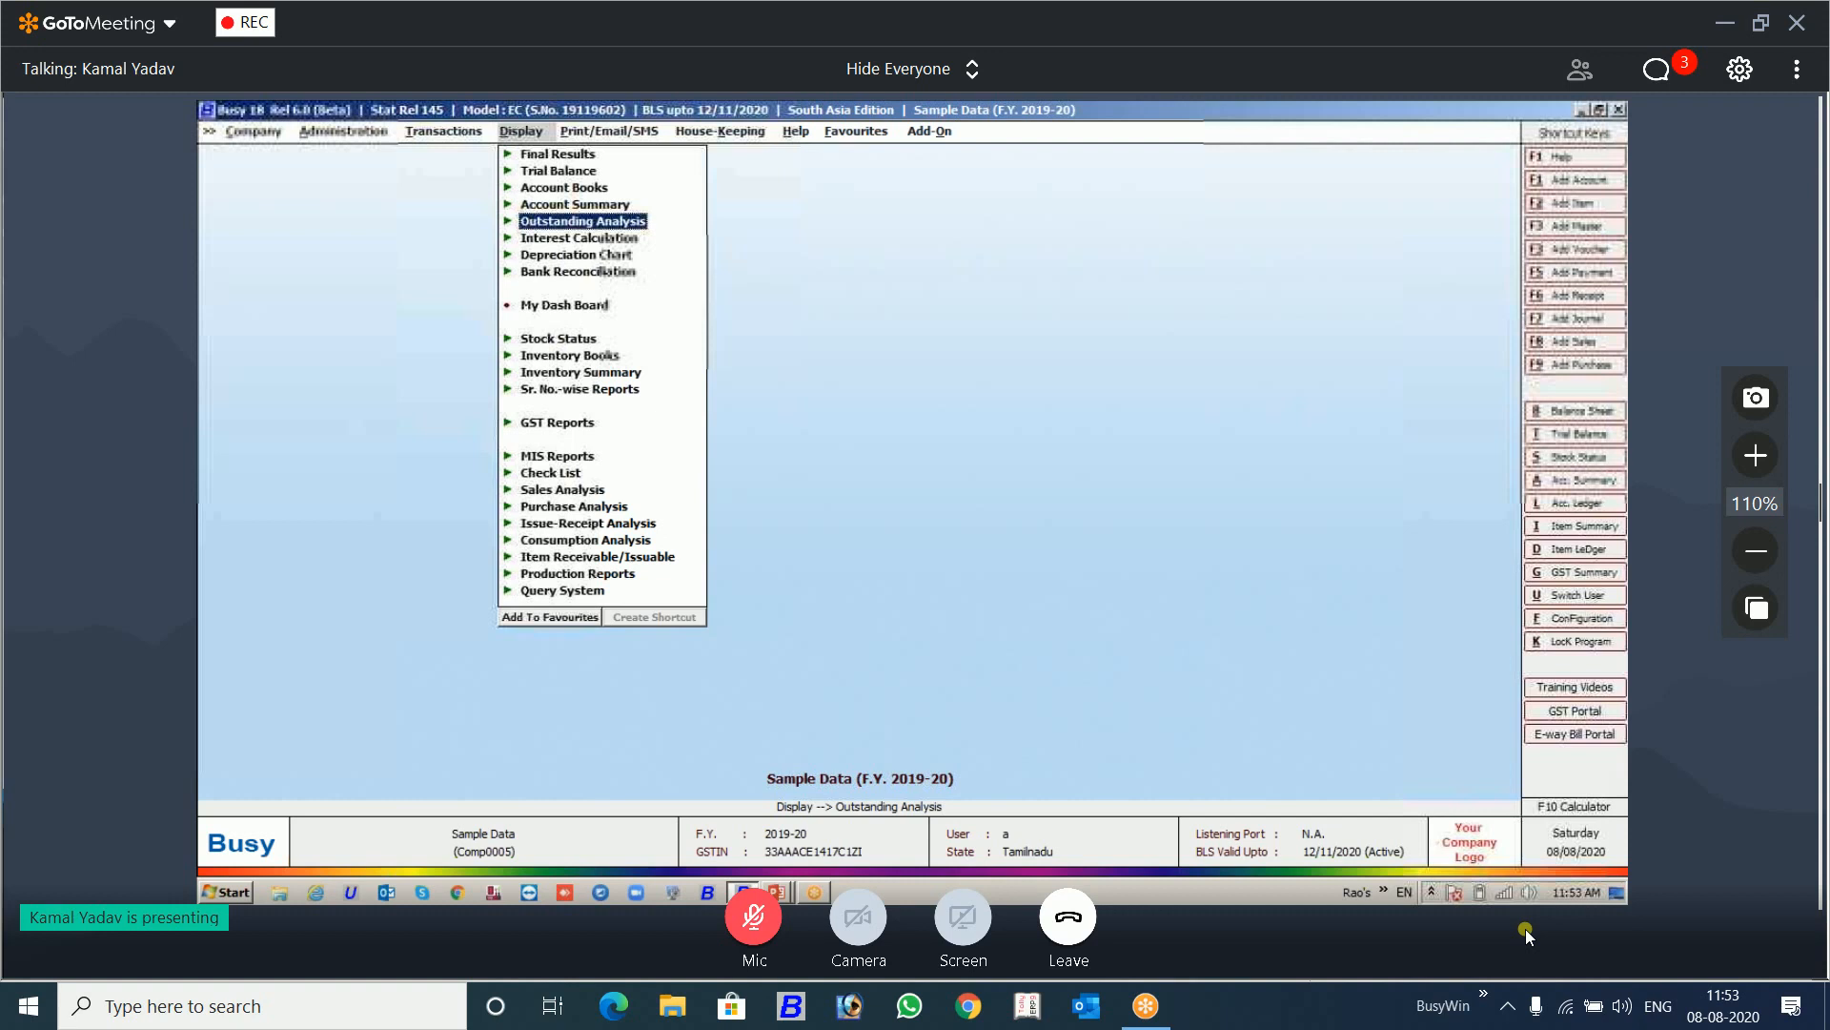
# Step: Generate the GST Summary from 01/04/2019 to 31/03/2020, view its report notes window, and close the notes
pyautogui.hotkey('alt', 'g')
pyautogui.press('F2')
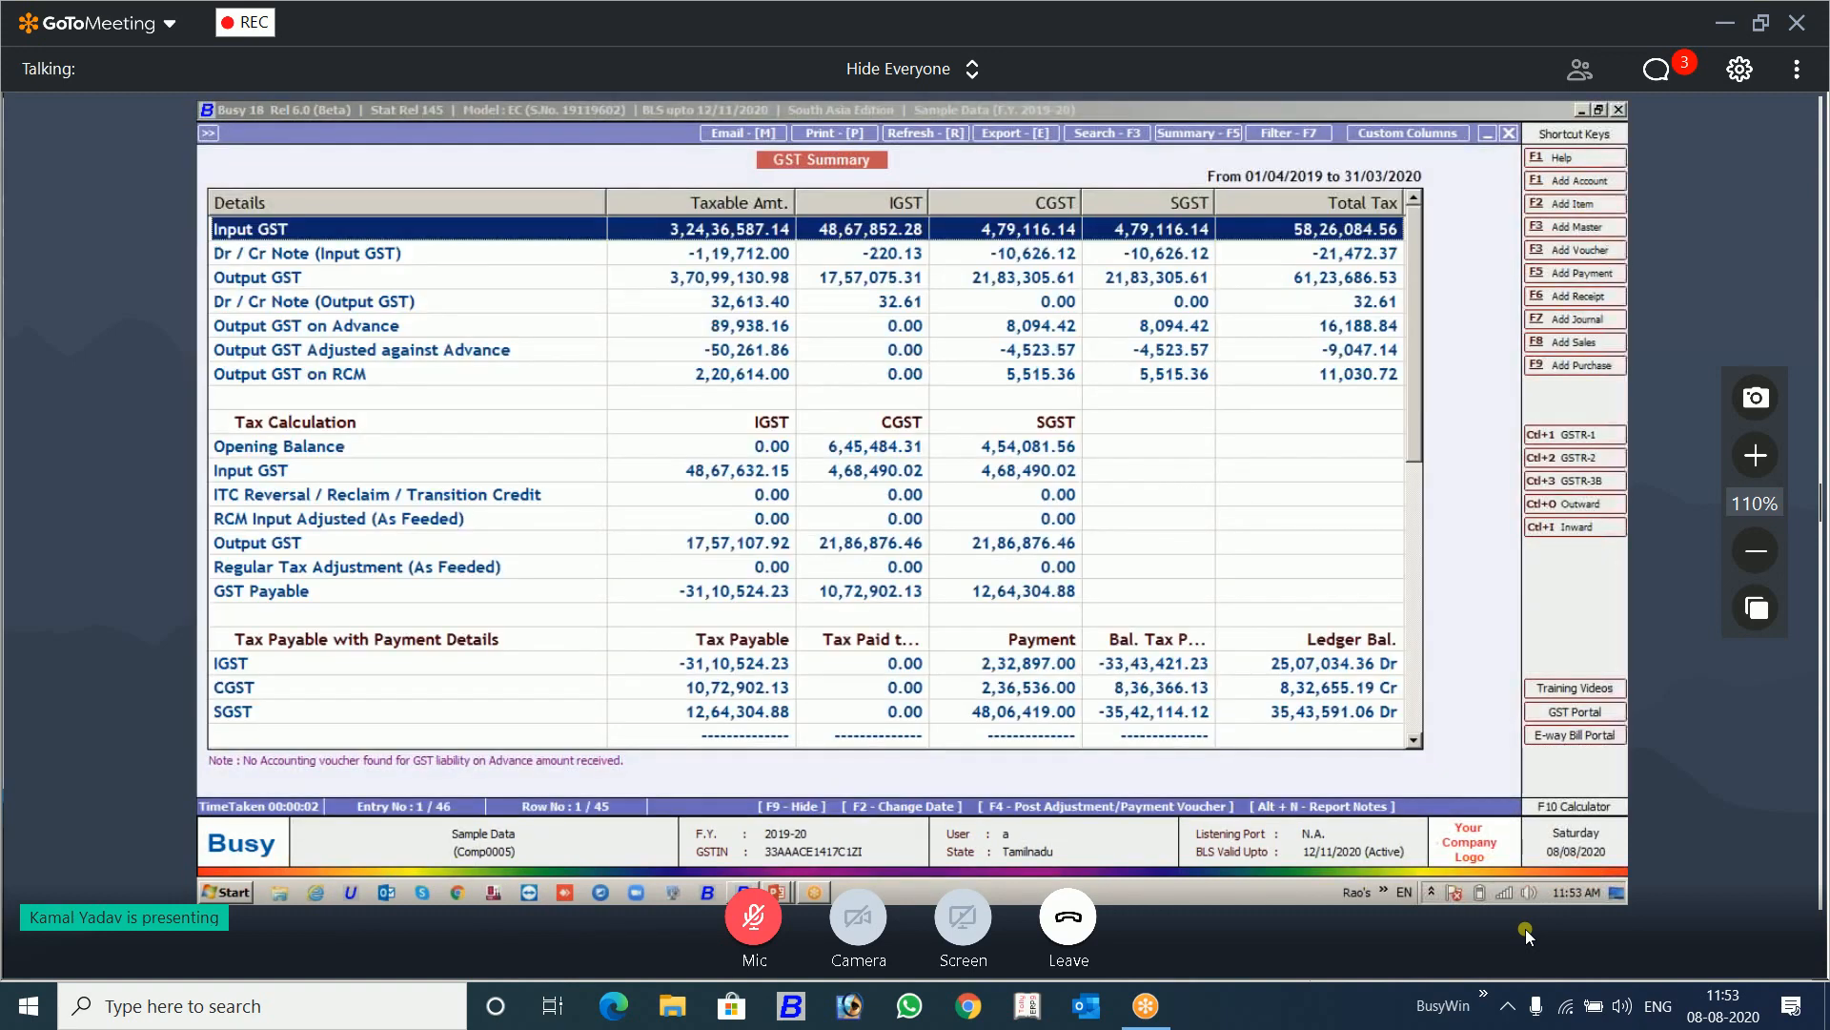
pyautogui.hotkey('alt', 'n')
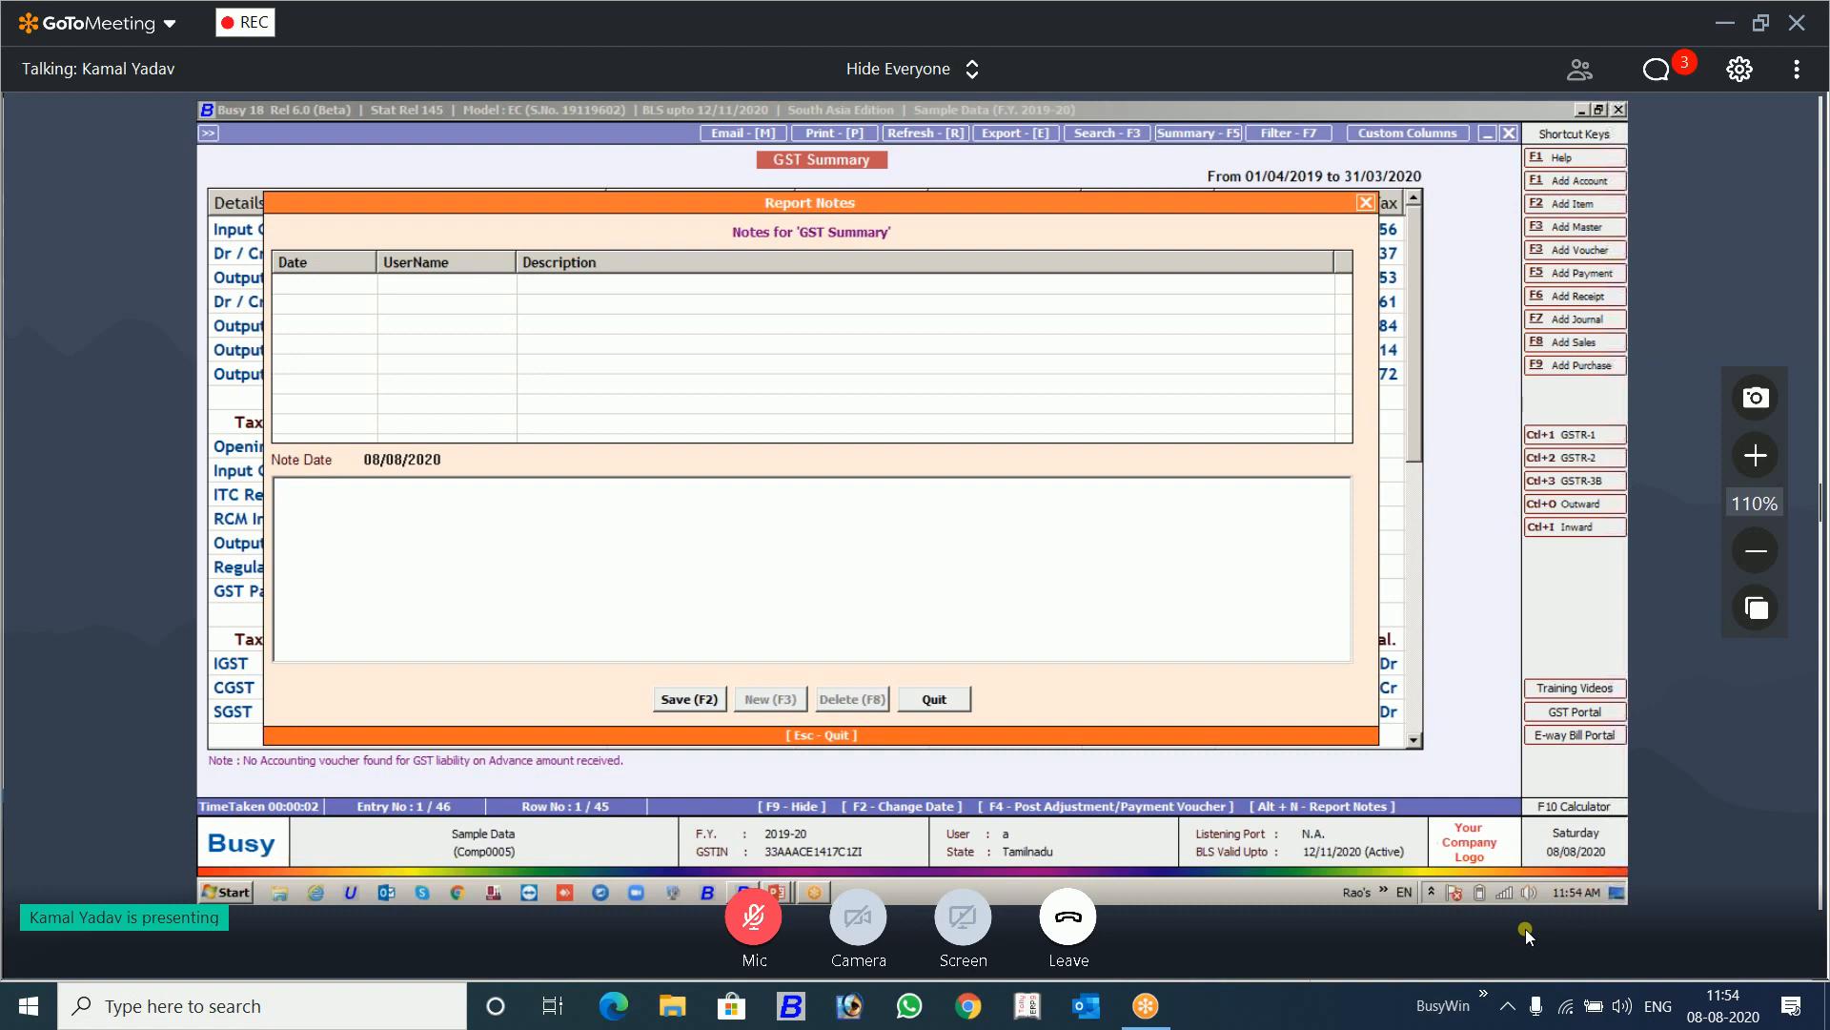
pyautogui.press('Escape')
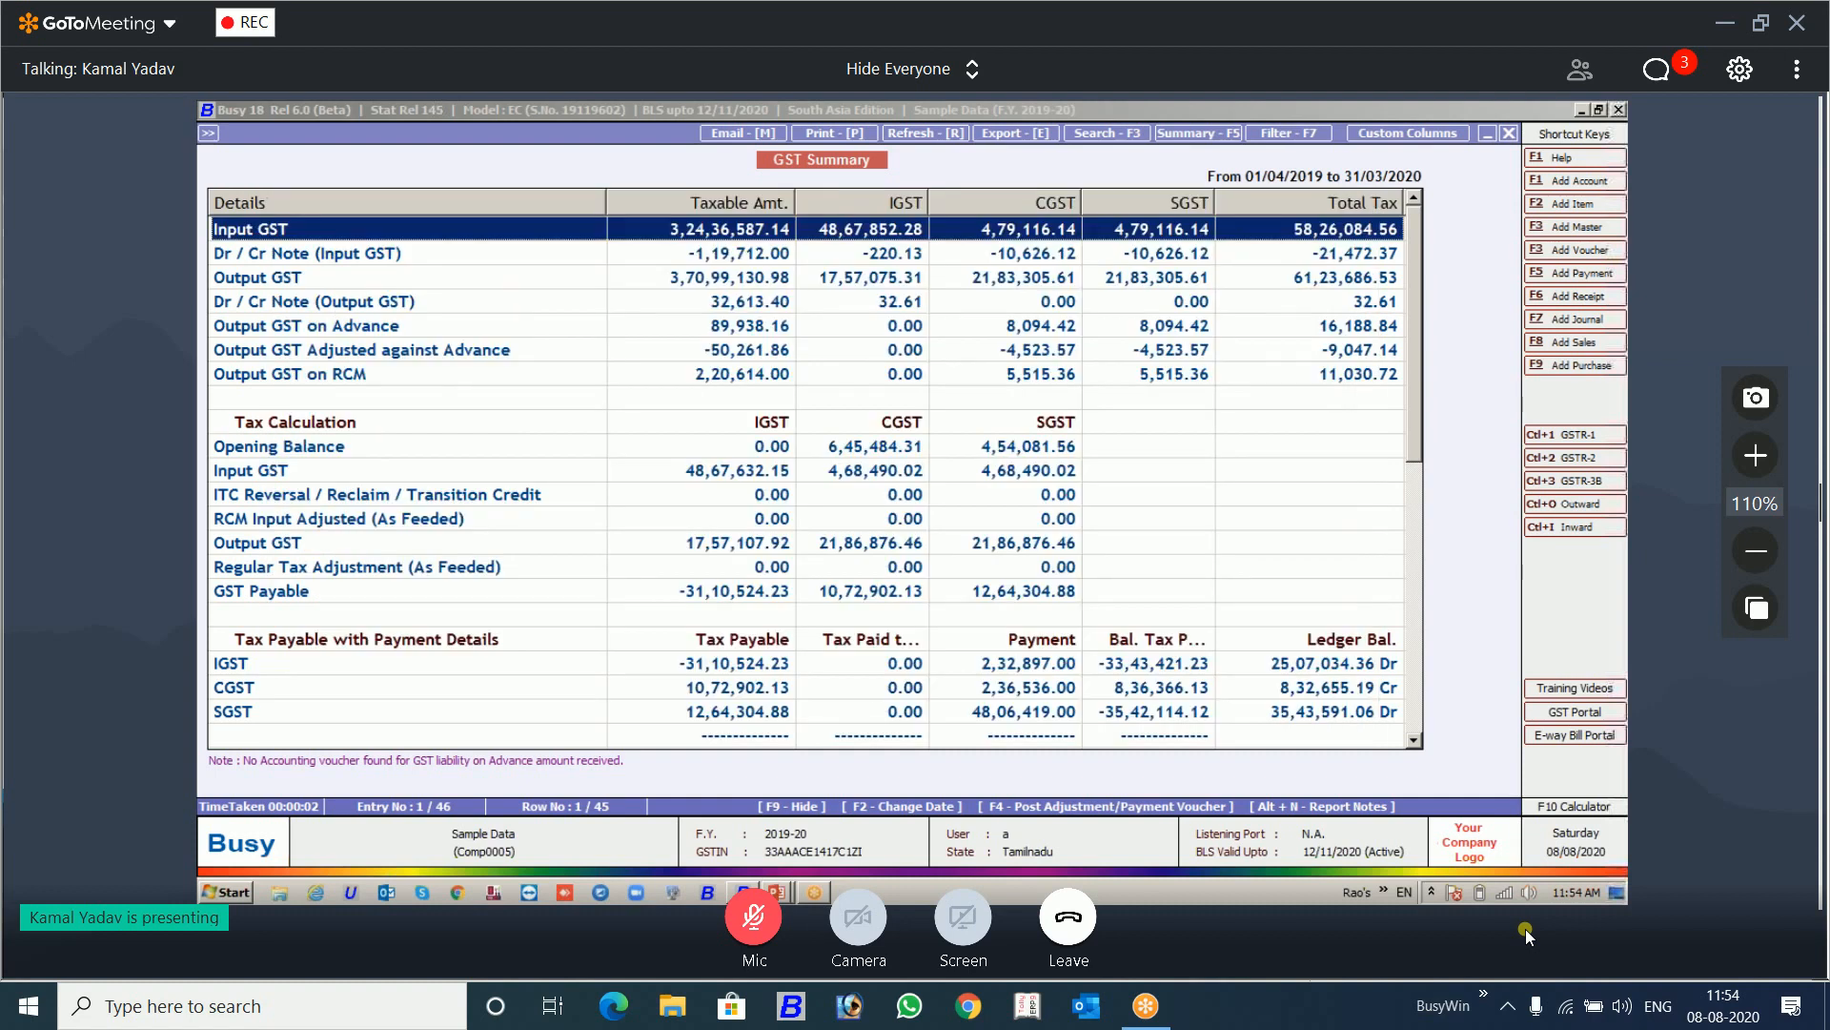
# Step: Leave the GST Summary and open the GSTR-1 report options under GST Returns
pyautogui.press('Escape')
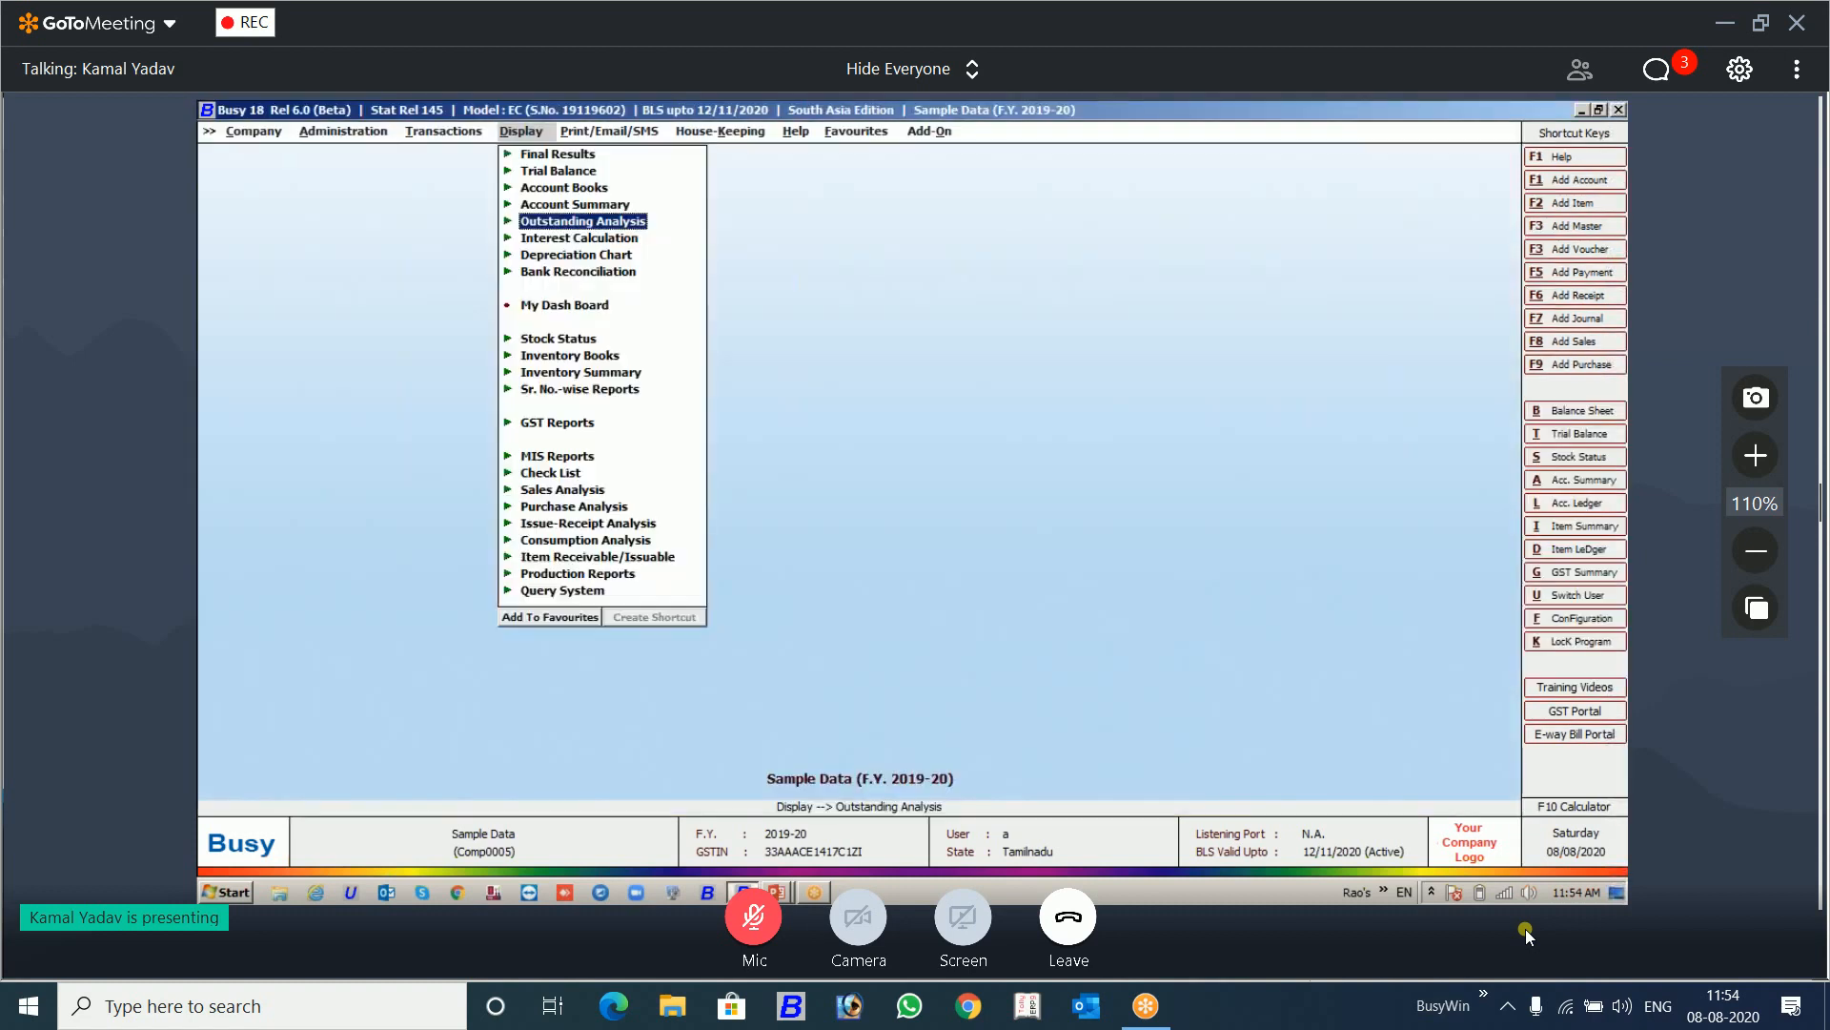
pyautogui.press('Down')
pyautogui.press('Down')
pyautogui.press('Down')
pyautogui.press('Down')
pyautogui.press('Down')
pyautogui.press('Down')
pyautogui.press('Down')
pyautogui.press('Down')
pyautogui.press('Down')
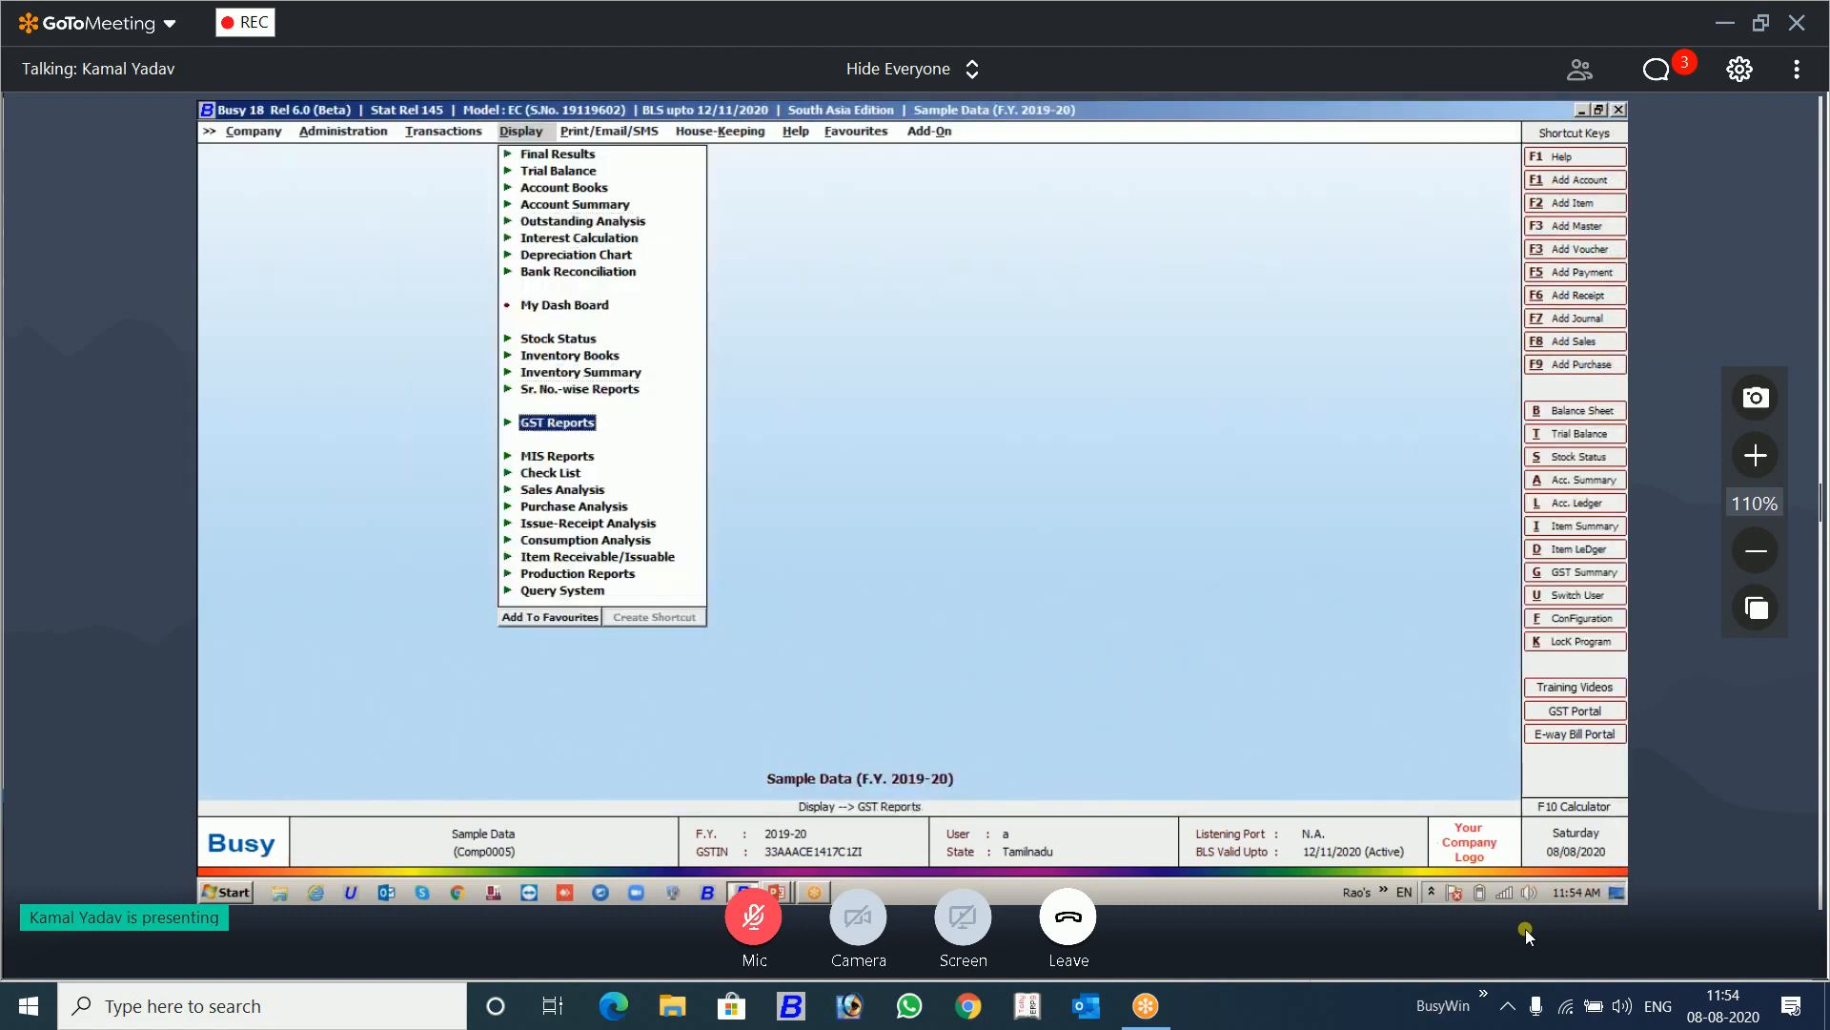
pyautogui.press('Return')
pyautogui.press('Down')
pyautogui.press('Return')
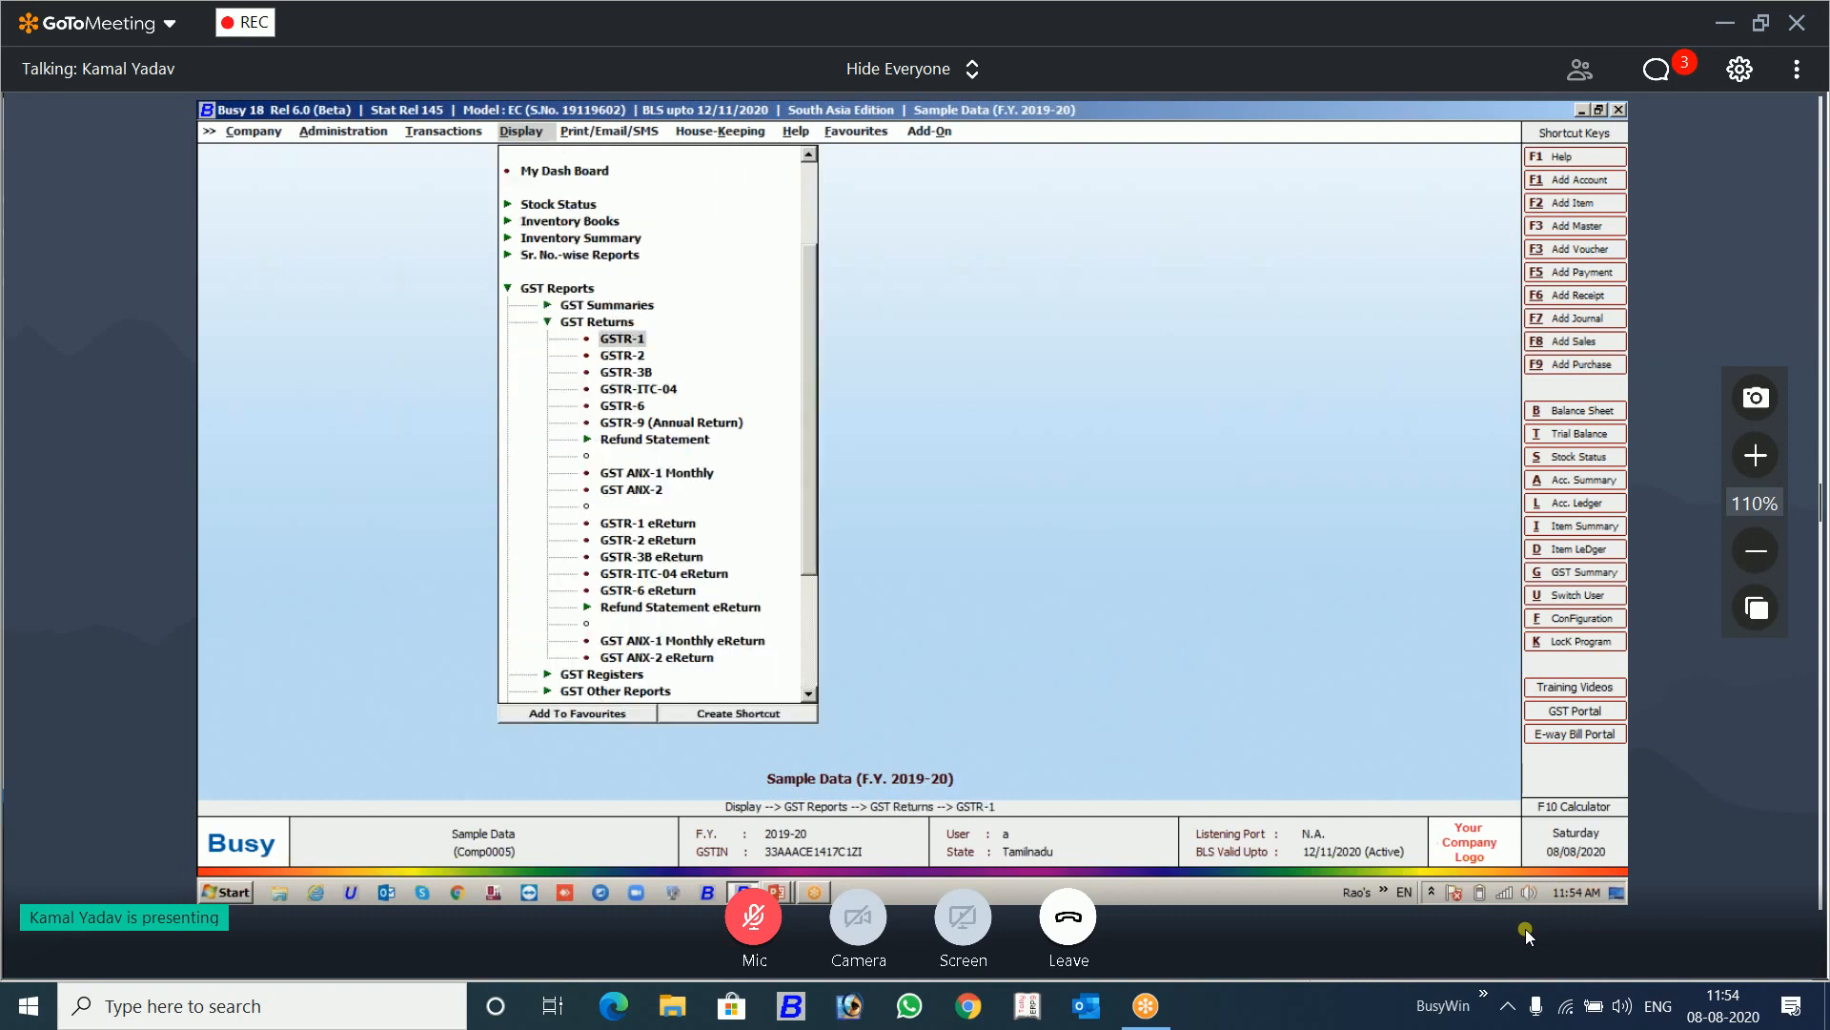
pyautogui.press('Return')
# Step: Generate the GSTR-1 report for the month of April
pyautogui.press('Up')
pyautogui.press('Up')
pyautogui.press('Up')
pyautogui.press('Up')
pyautogui.press('Up')
pyautogui.press('Up')
pyautogui.press('Up')
pyautogui.press('Up')
pyautogui.press('Up')
pyautogui.press('Up')
pyautogui.press('Up')
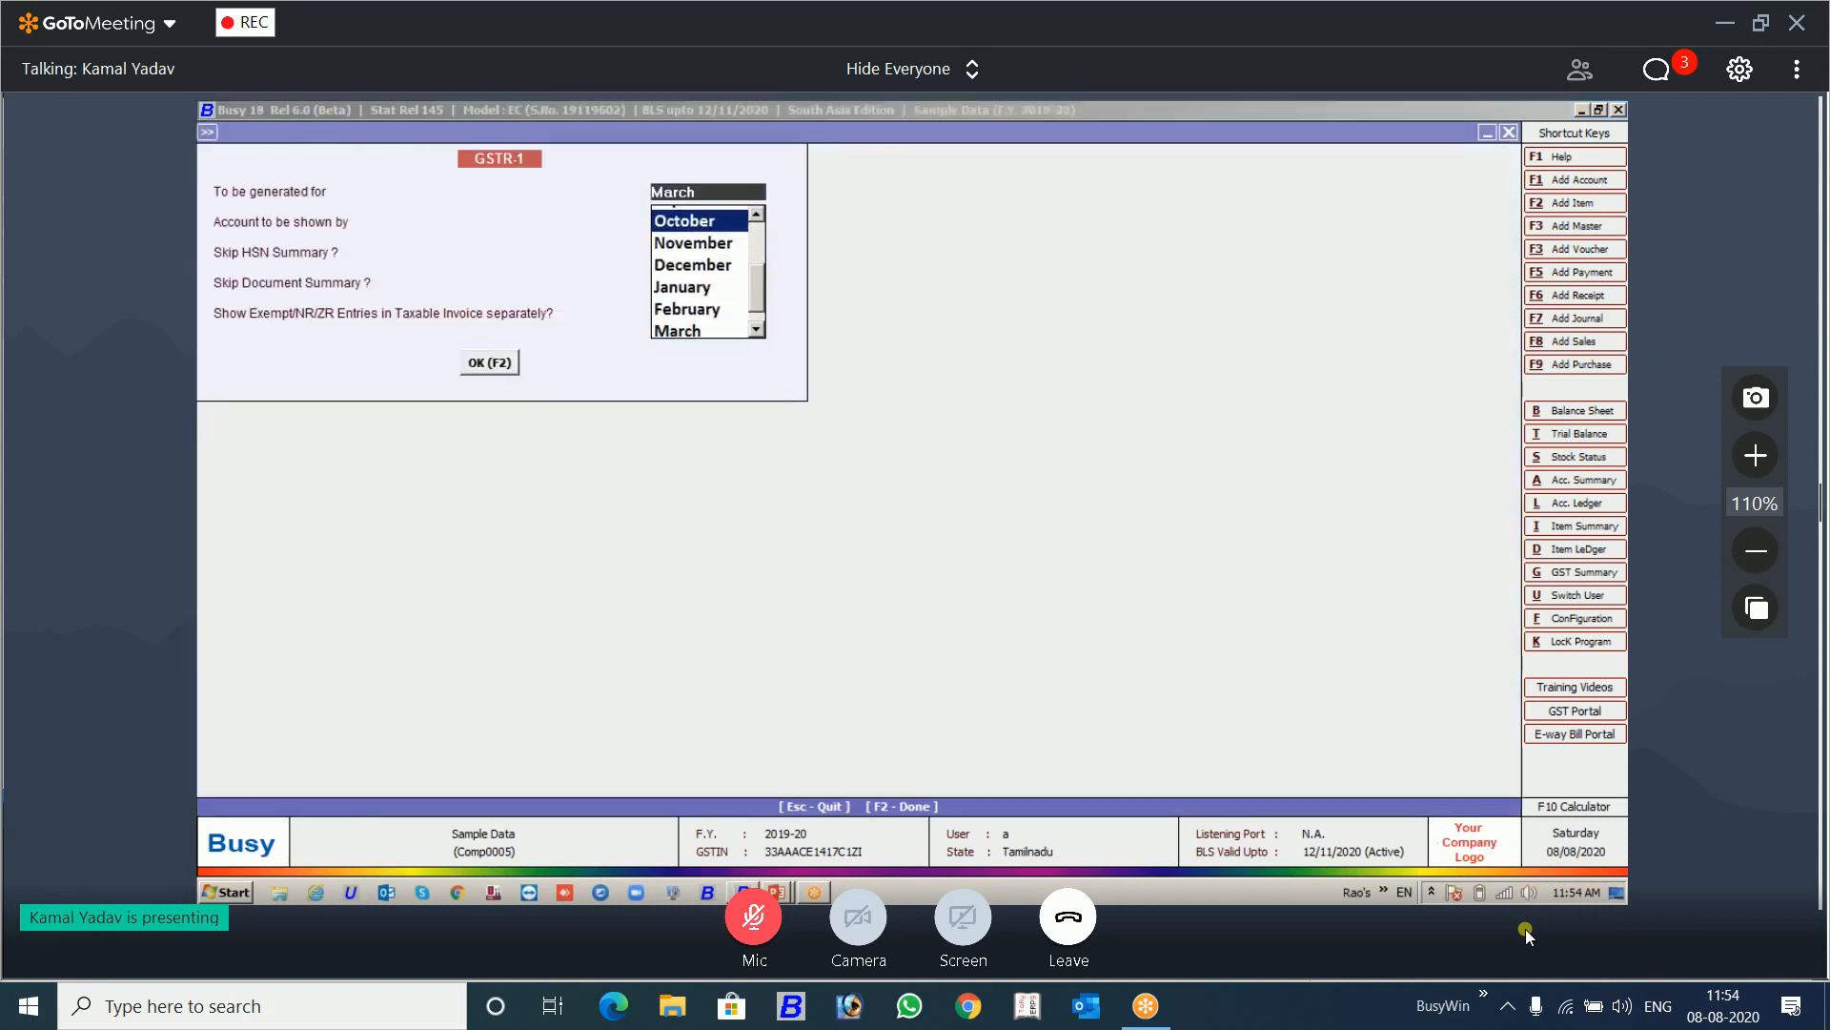
pyautogui.press('Return')
pyautogui.press('F2')
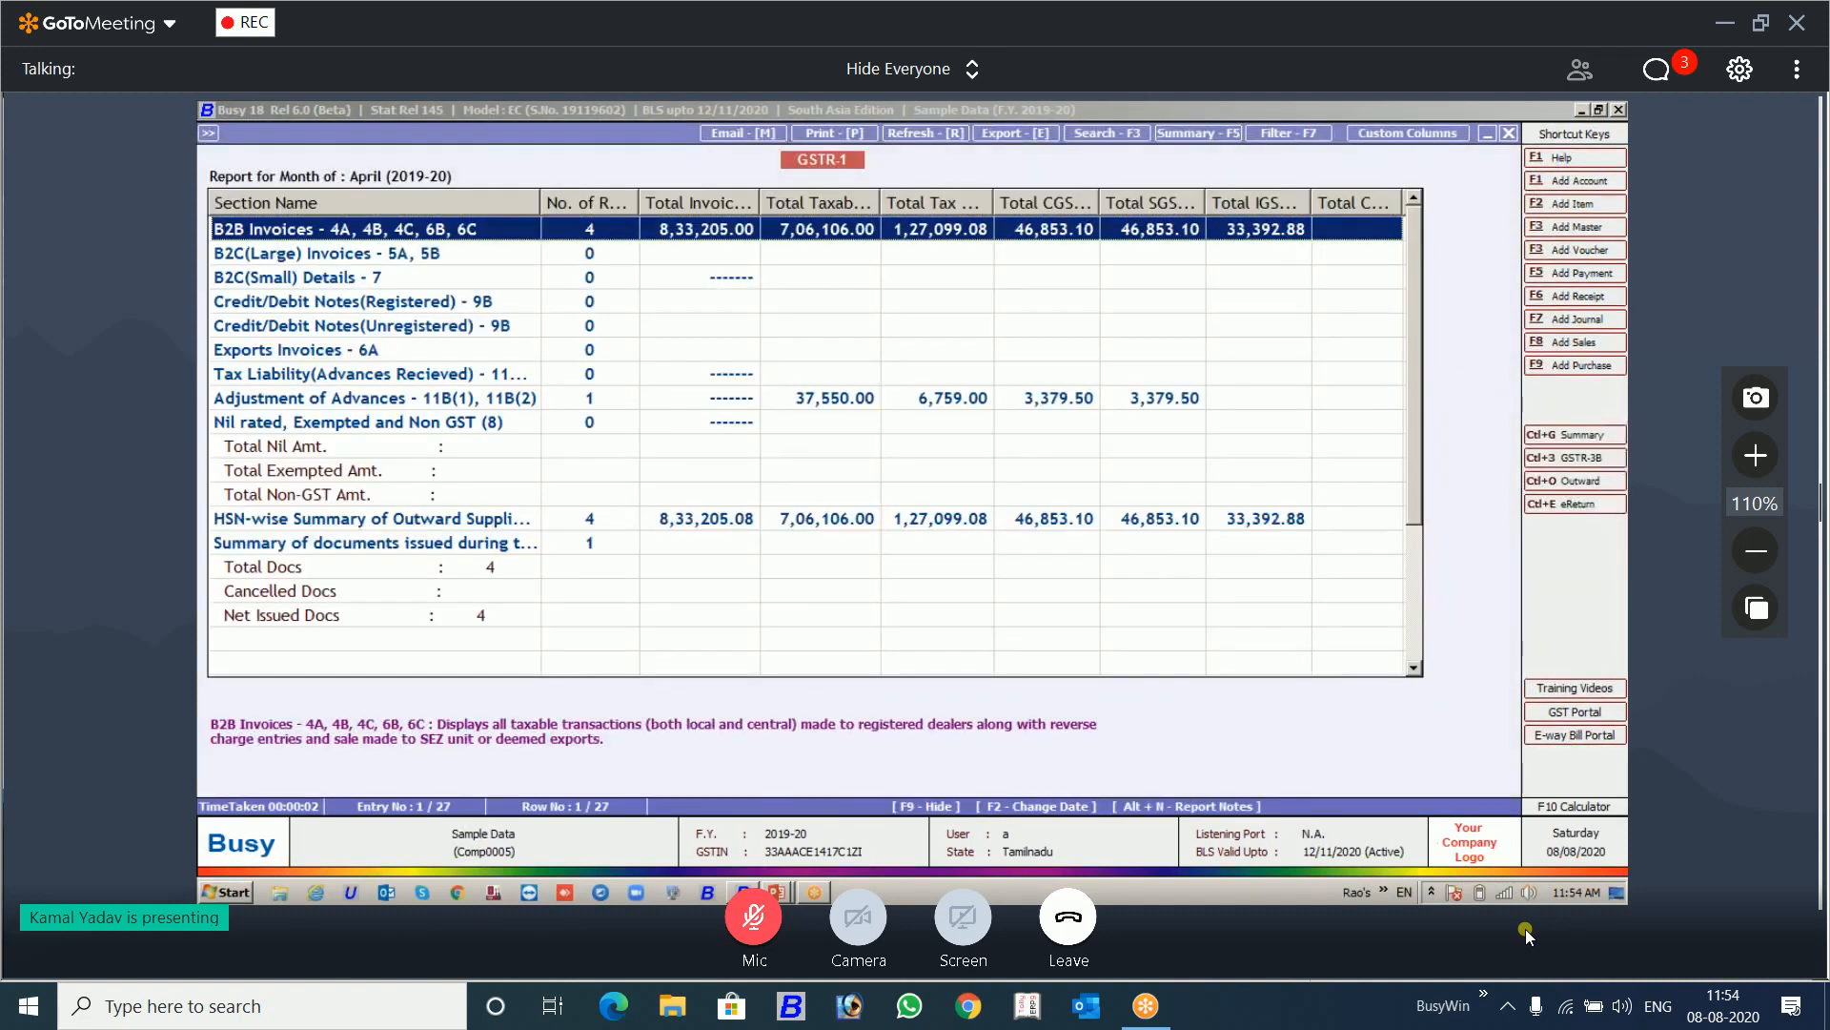
# Step: View the report notes window for GSTR-1, close it without adding a note, and exit the report
pyautogui.hotkey('alt', 'n')
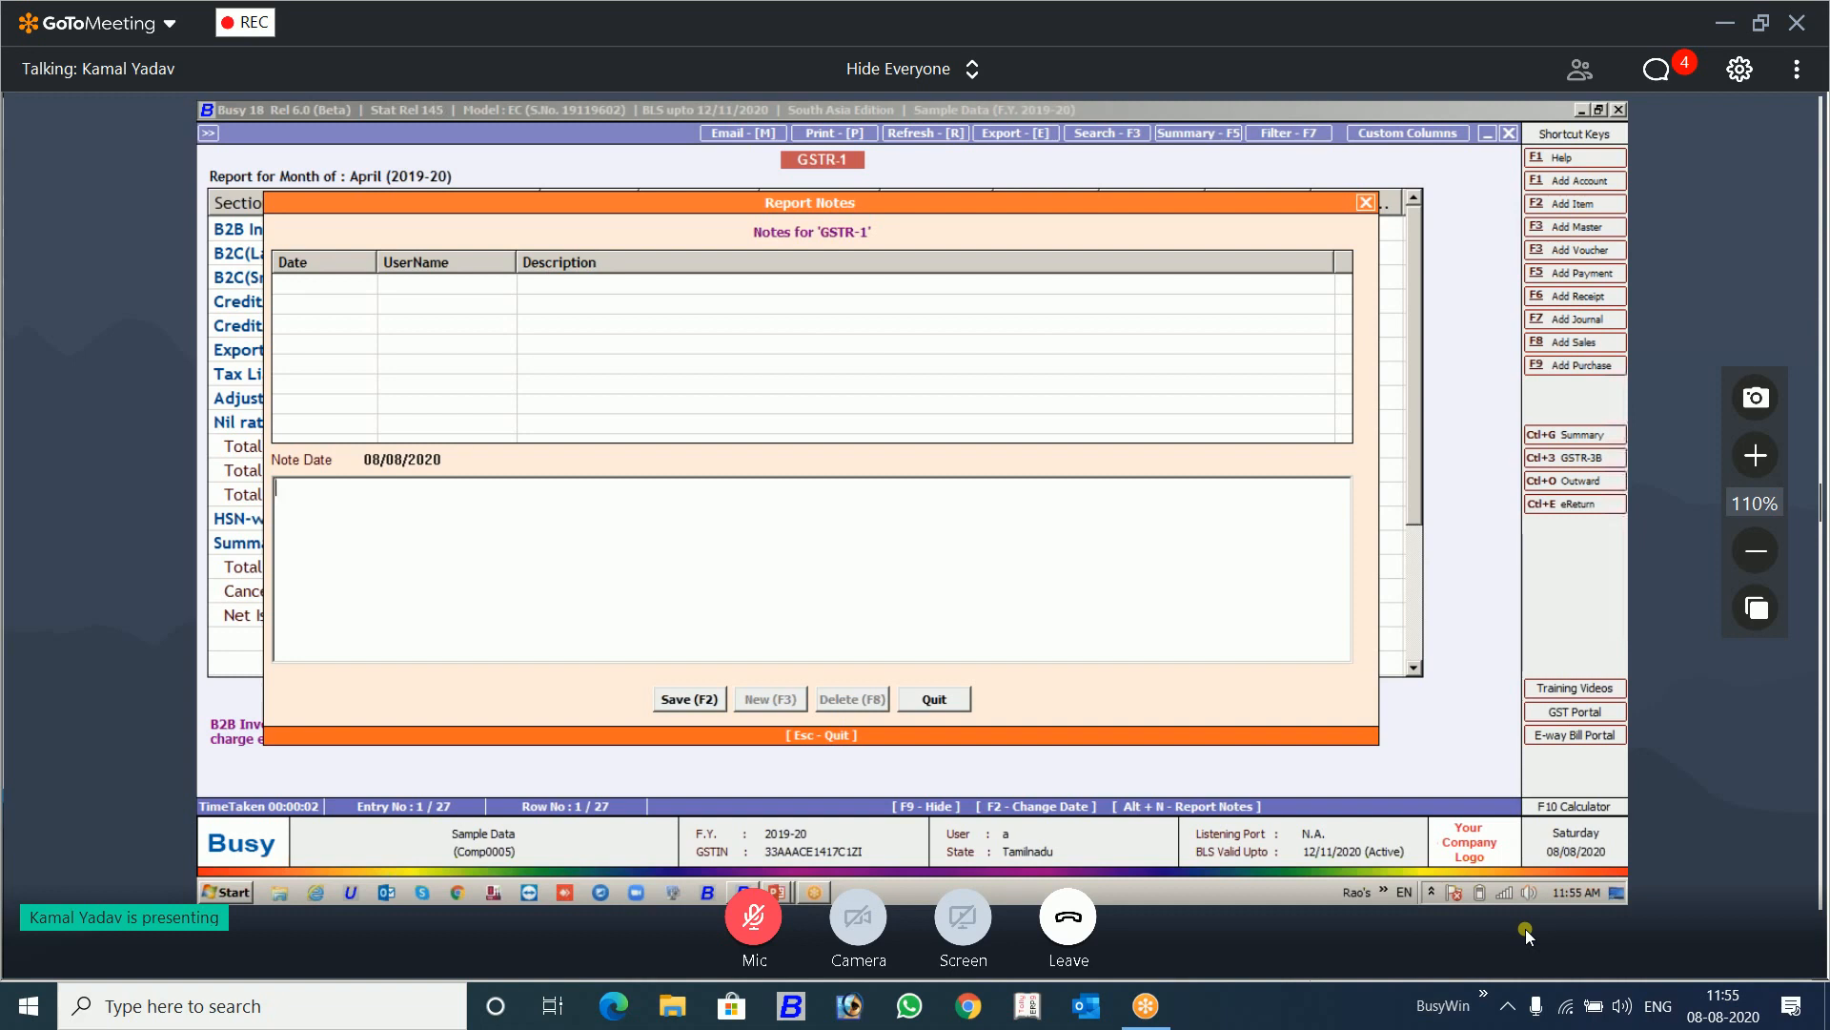
pyautogui.press('Escape')
pyautogui.press('Escape')
pyautogui.press('Escape')
pyautogui.press('Escape')
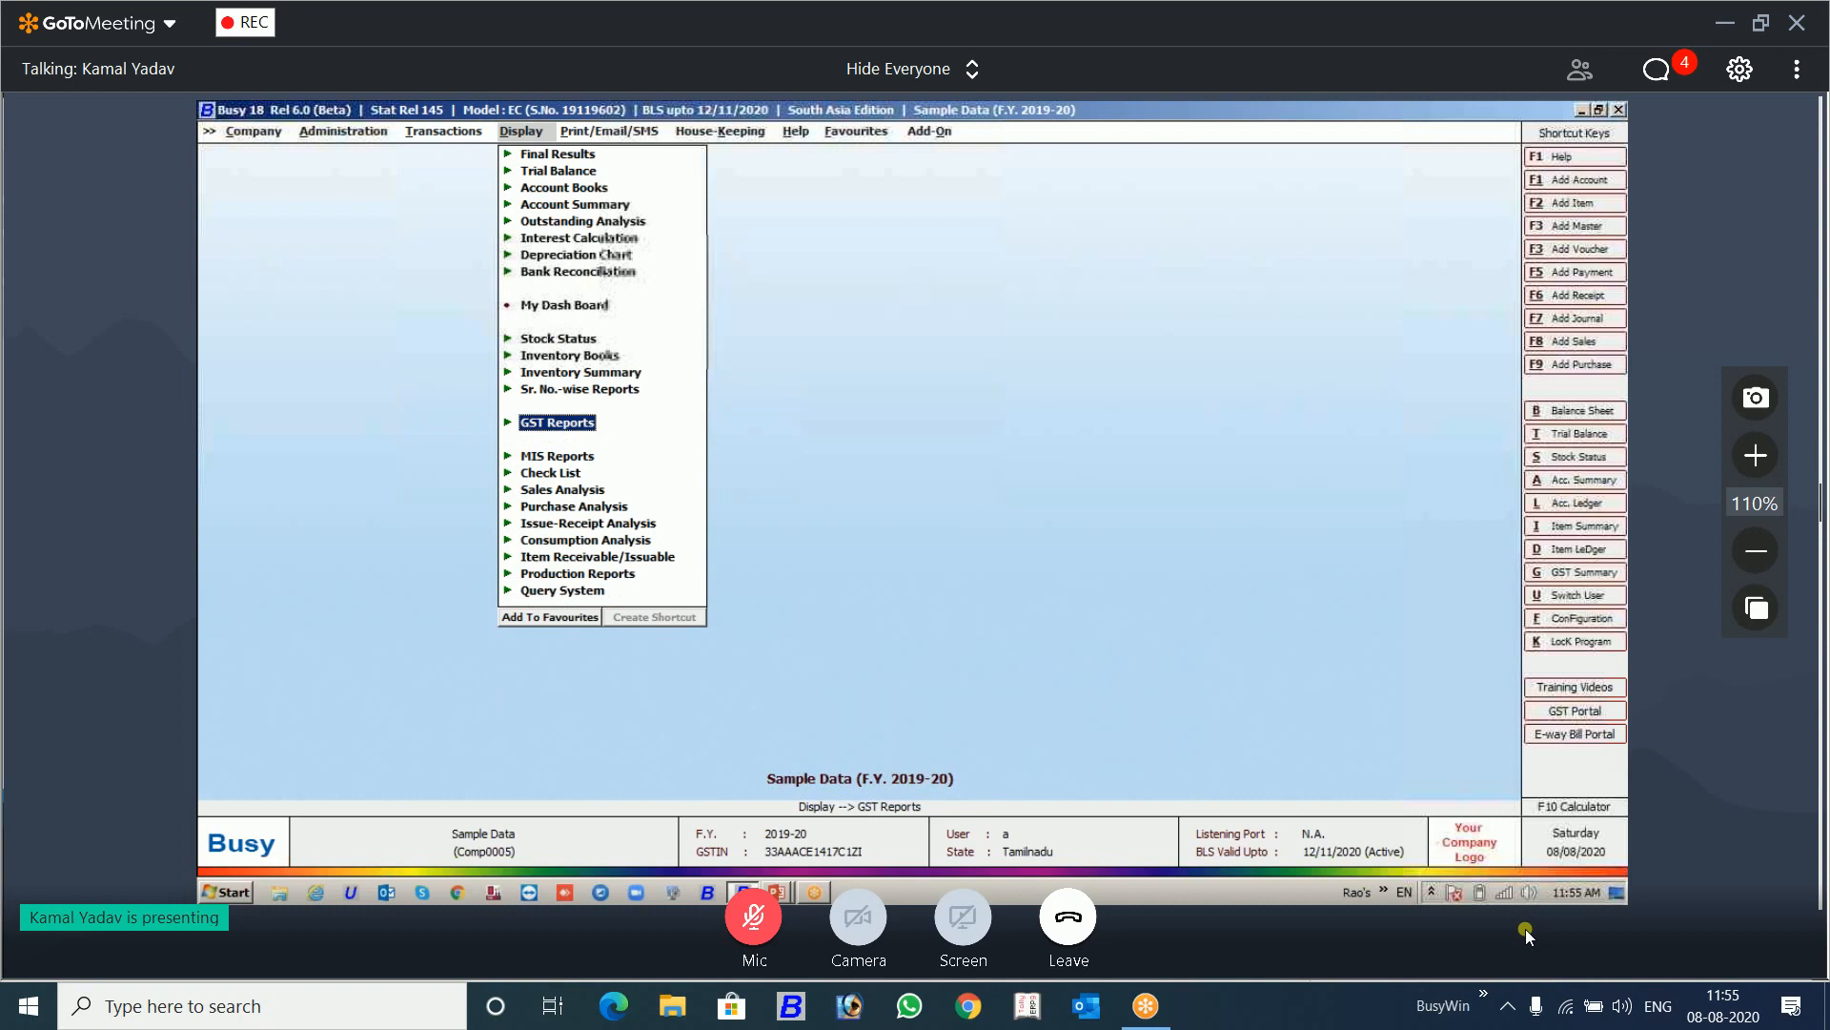
# Step: Start a new user record under Administration with the user name B and fill in the password and its recheck
pyautogui.press('Left')
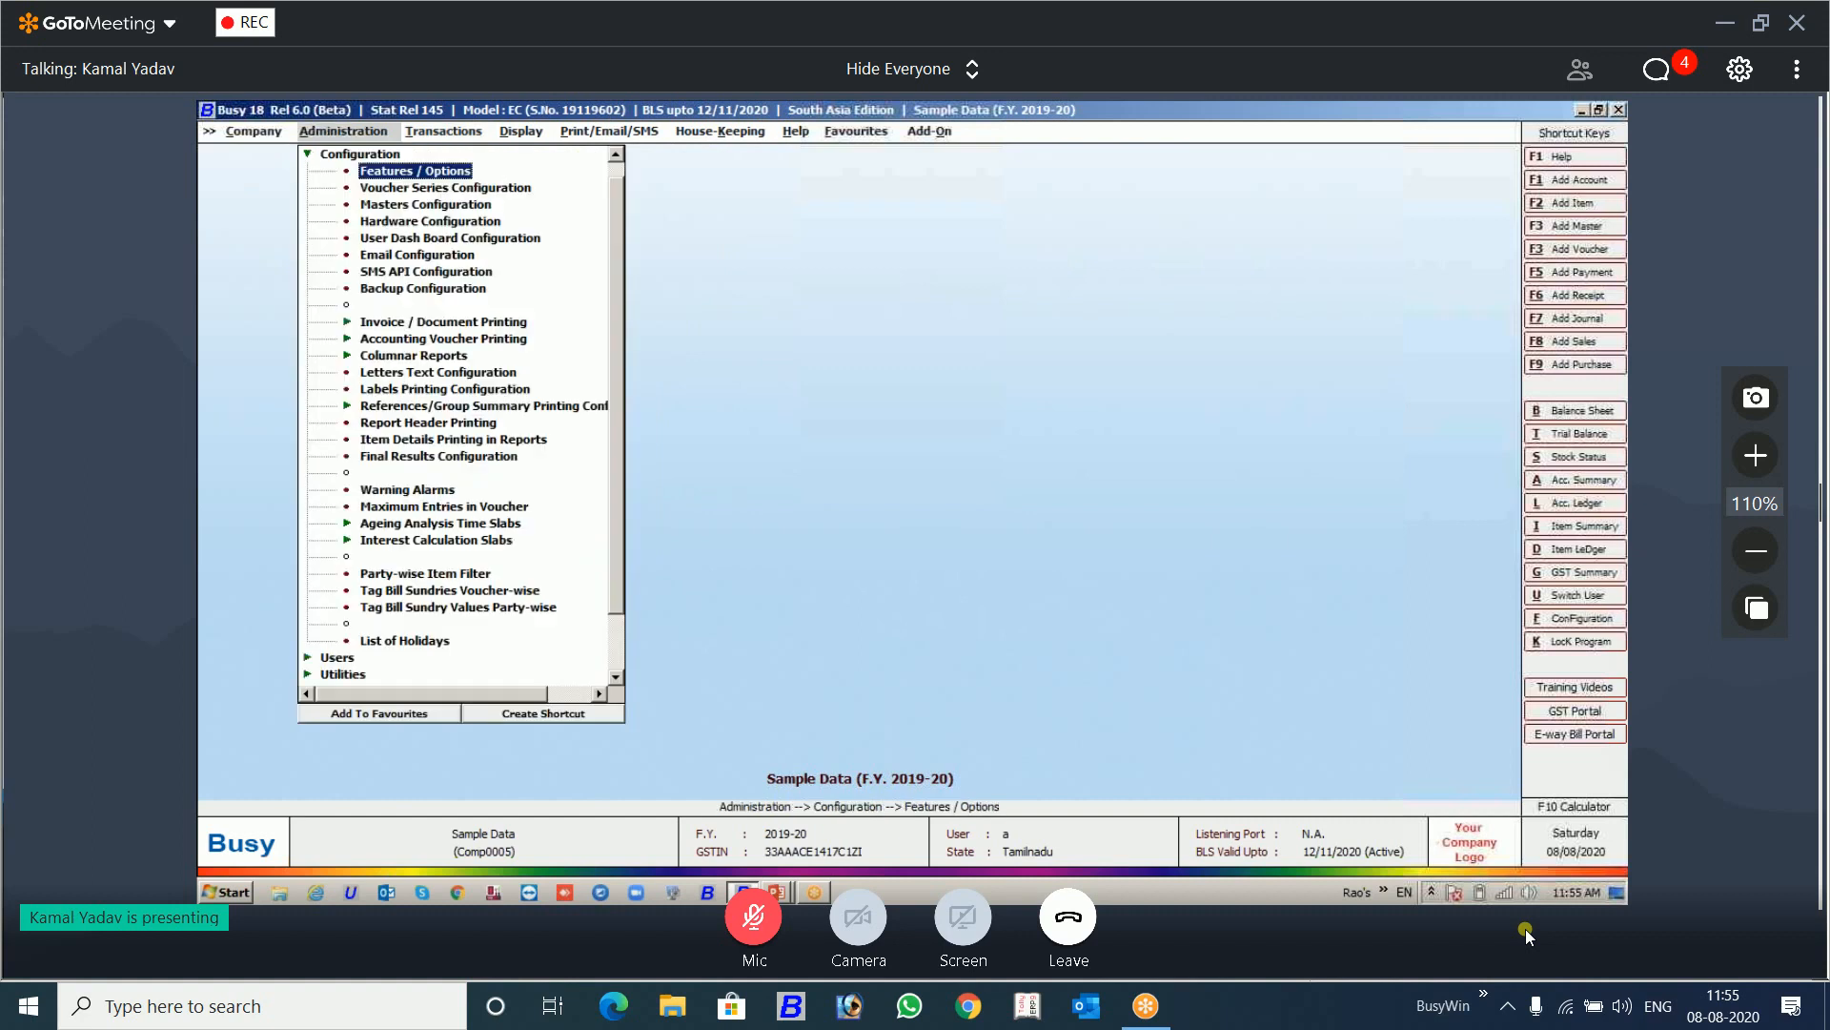
pyautogui.press('Escape')
pyautogui.press('Down')
pyautogui.press('Return')
pyautogui.press('Down')
pyautogui.press('Return')
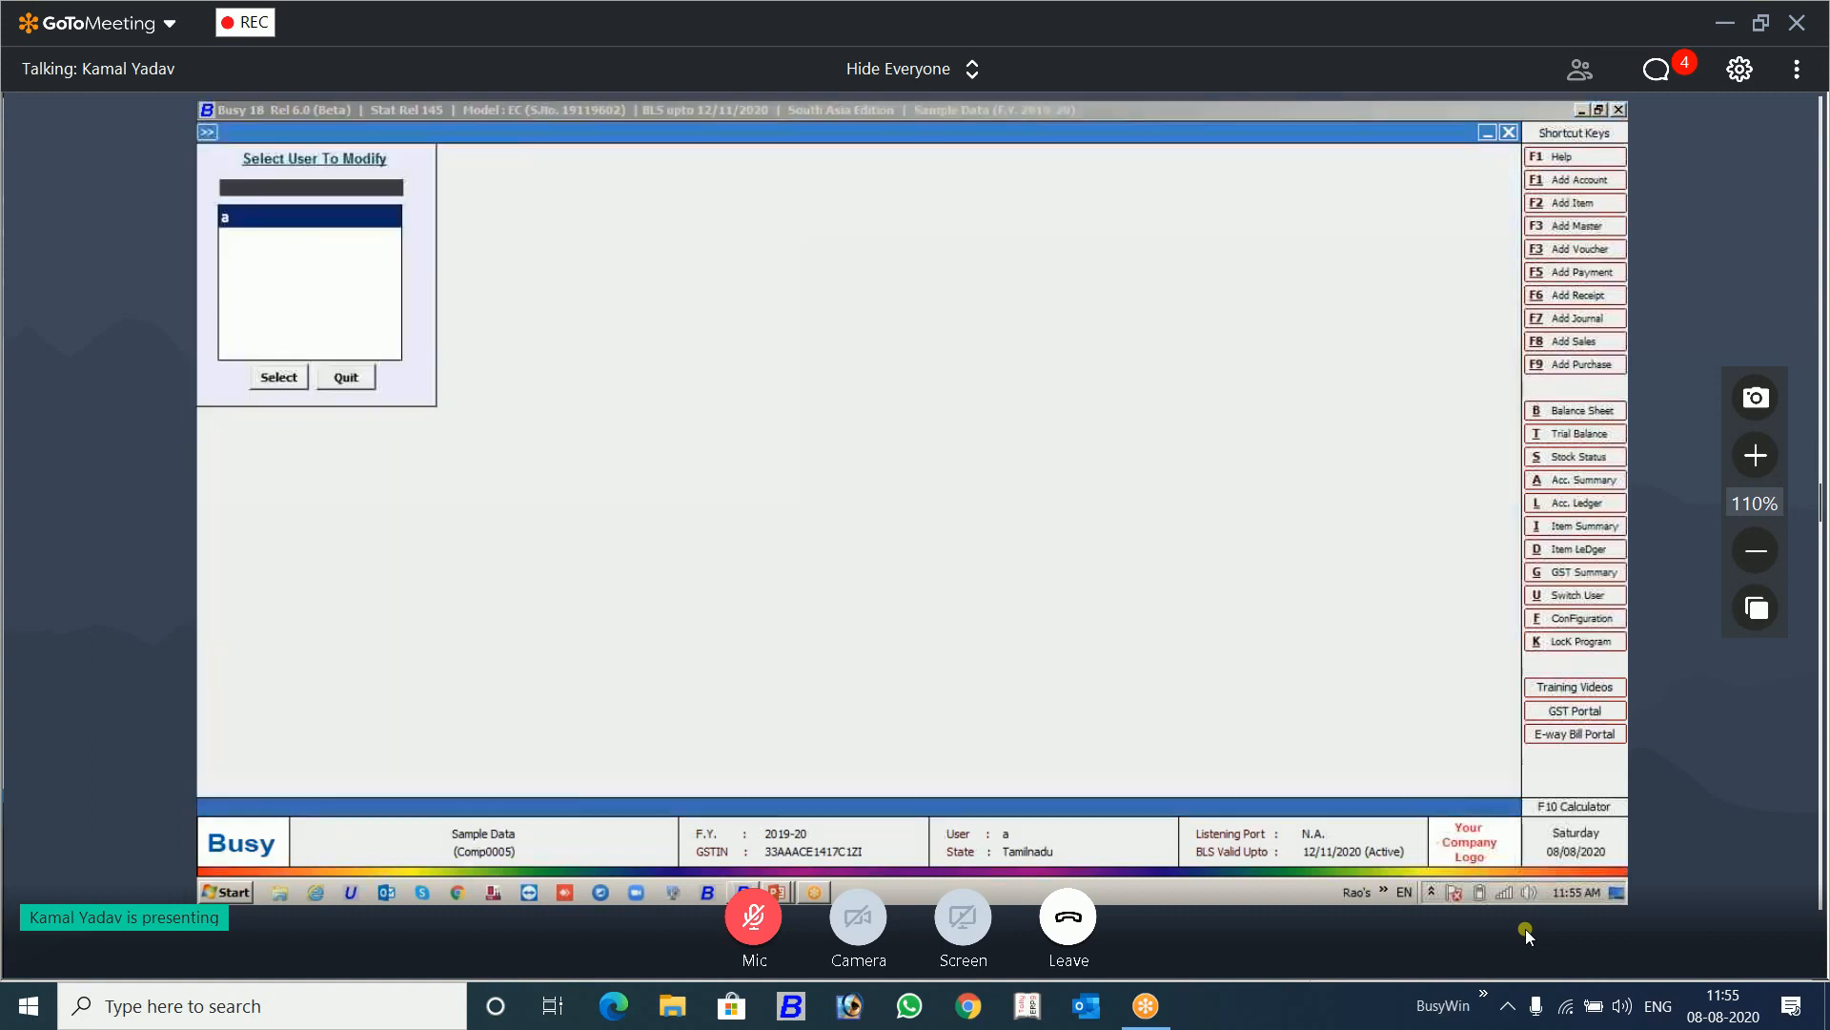
pyautogui.press('Escape')
pyautogui.press('Return')
pyautogui.write('B')
pyautogui.press('Return')
pyautogui.write('b')
pyautogui.press('Return')
pyautogui.write('b')
pyautogui.press('Return')
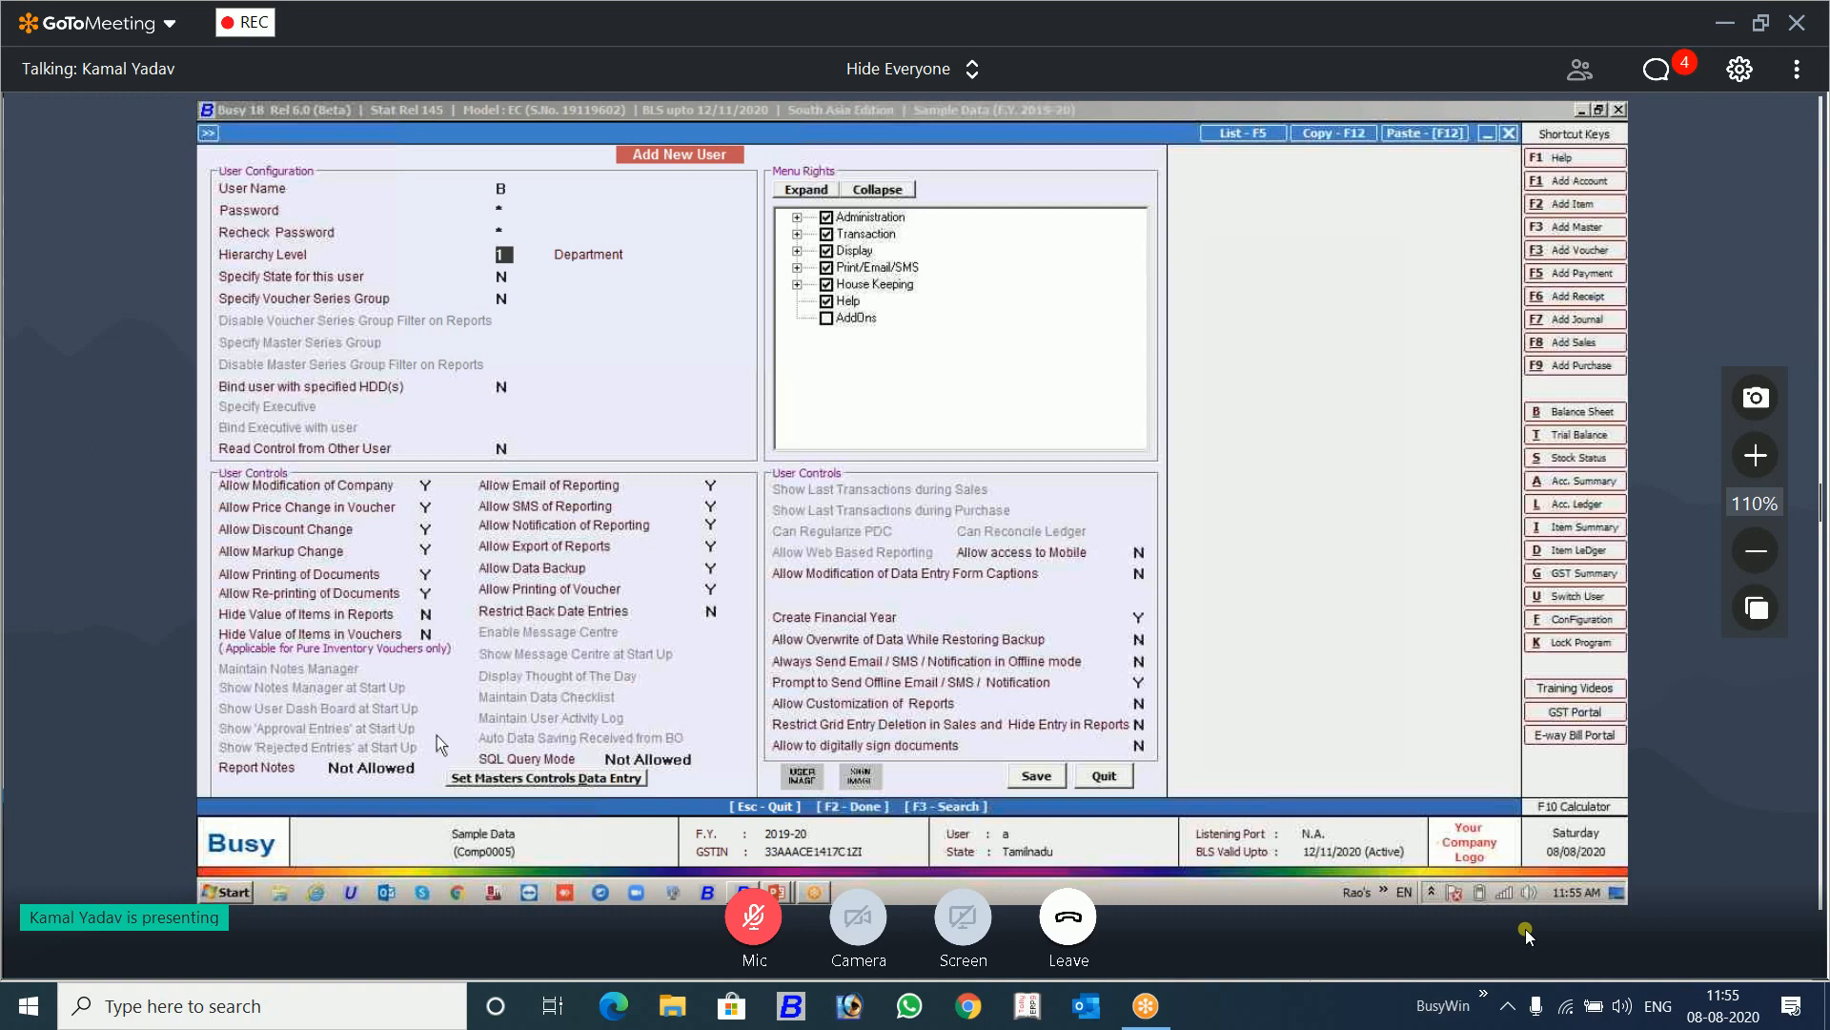
# Step: Try View Only for the new user's Report Notes permission and set it to Add/View
pyautogui.click(417, 771)
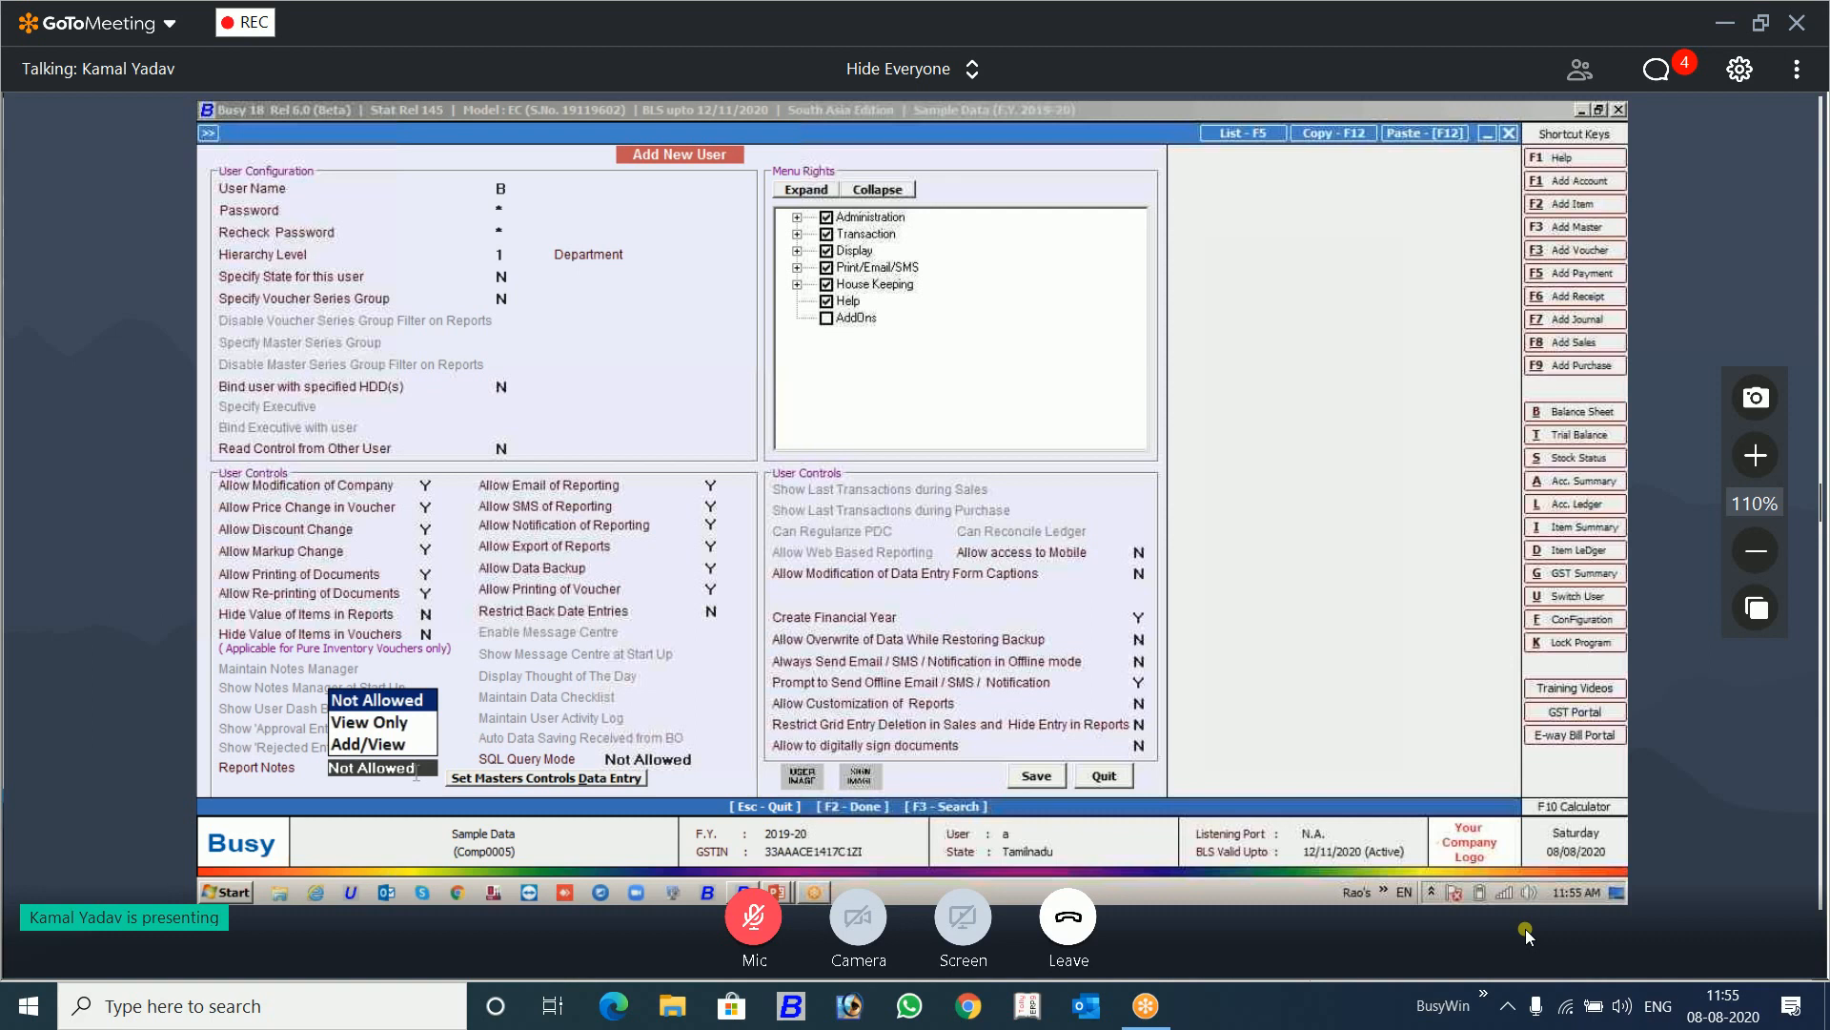
pyautogui.press('Down')
pyautogui.press('Return')
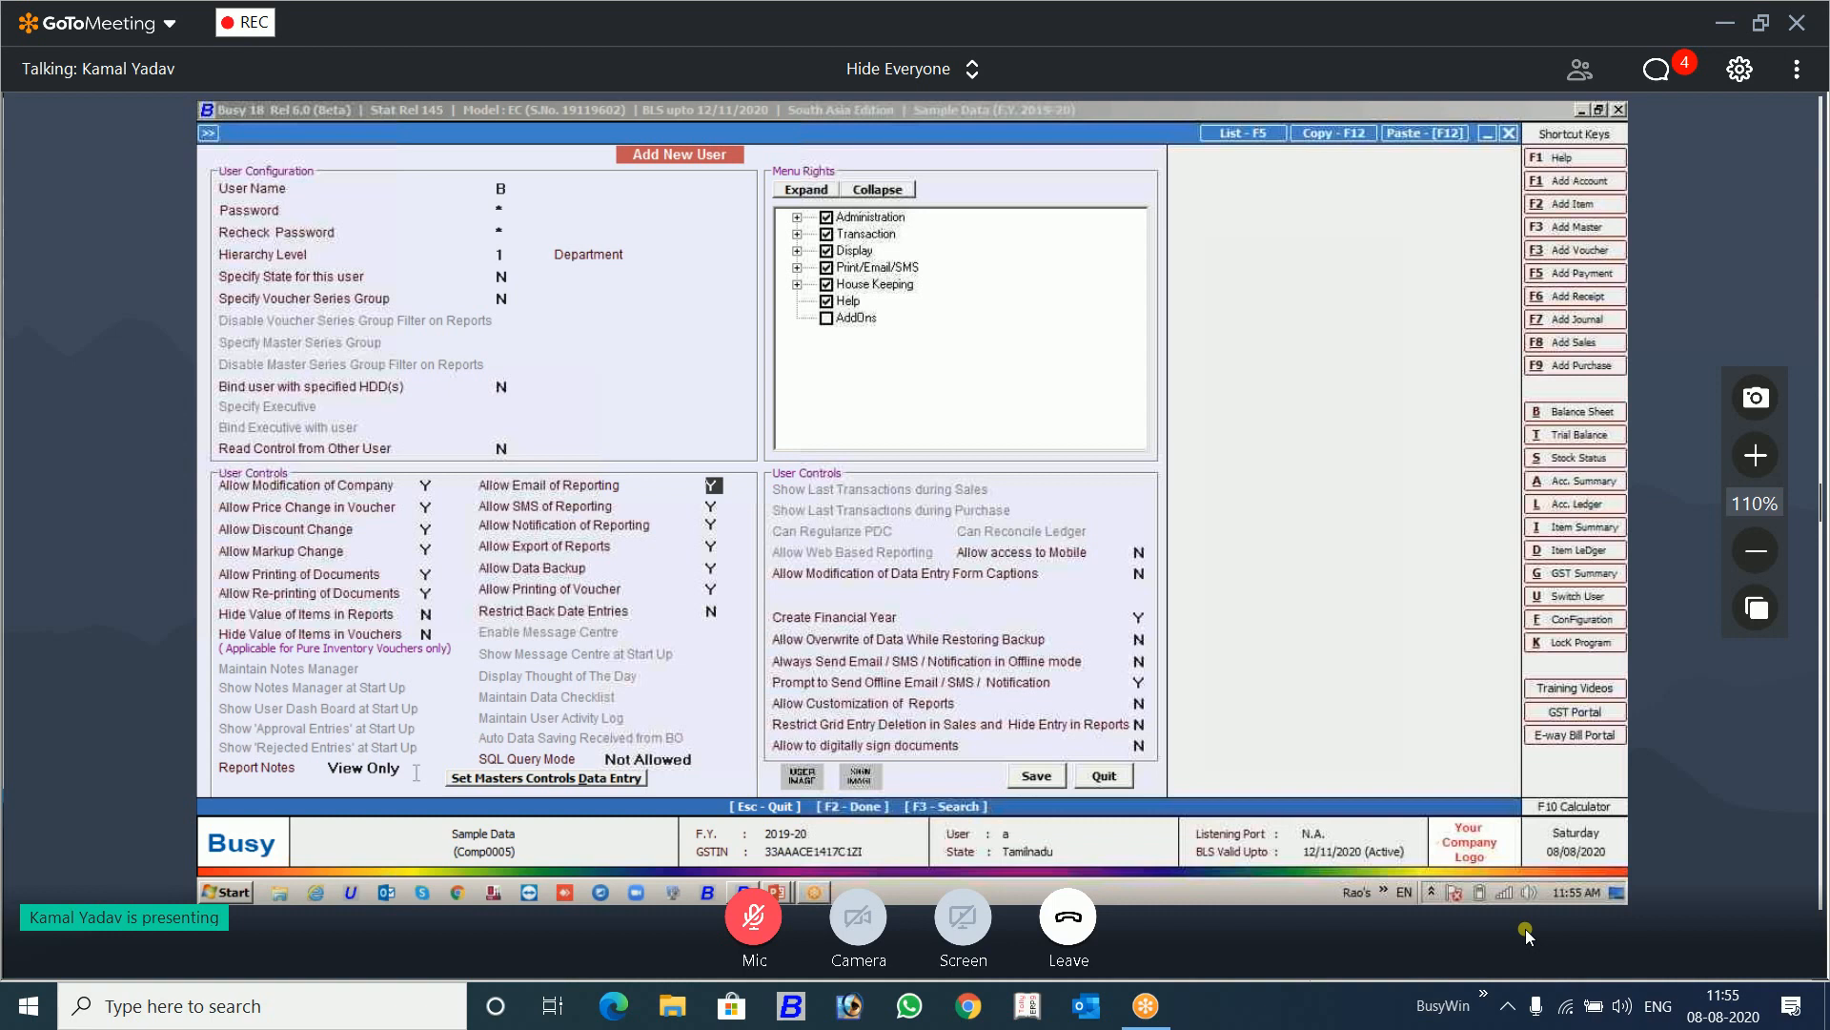
pyautogui.click(416, 772)
pyautogui.press('Down')
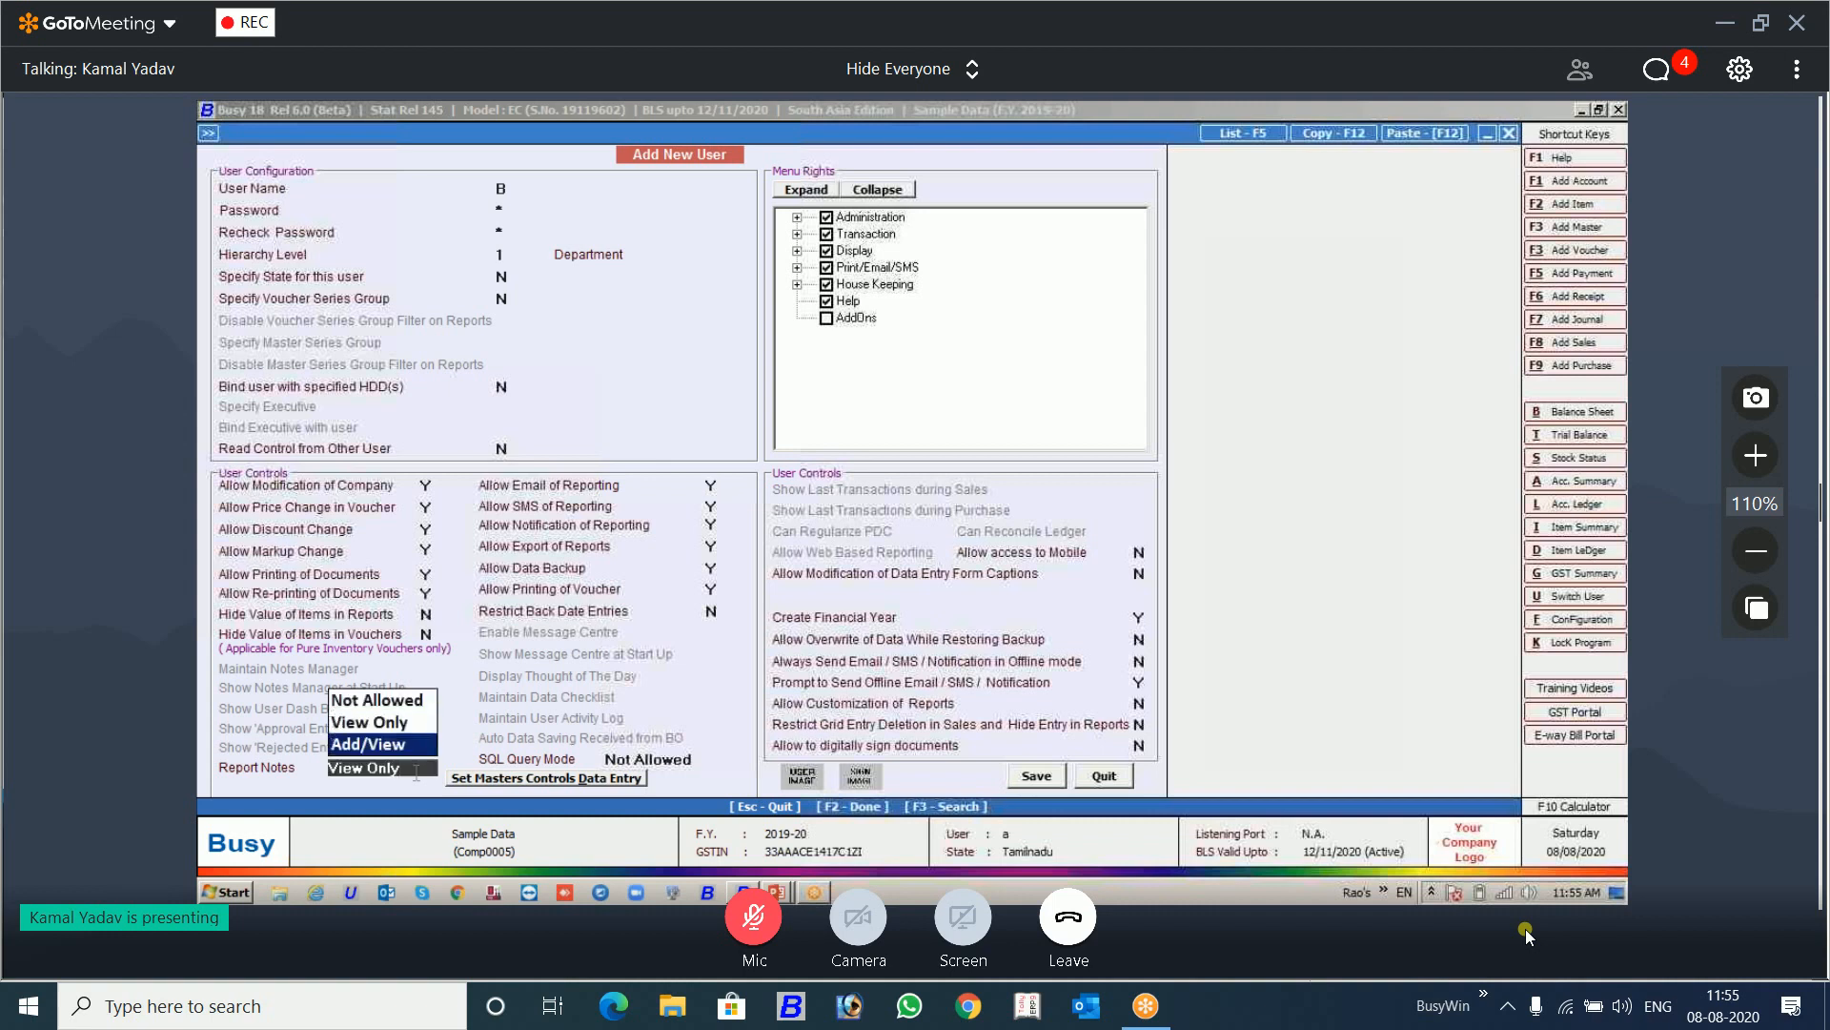
pyautogui.press('Return')
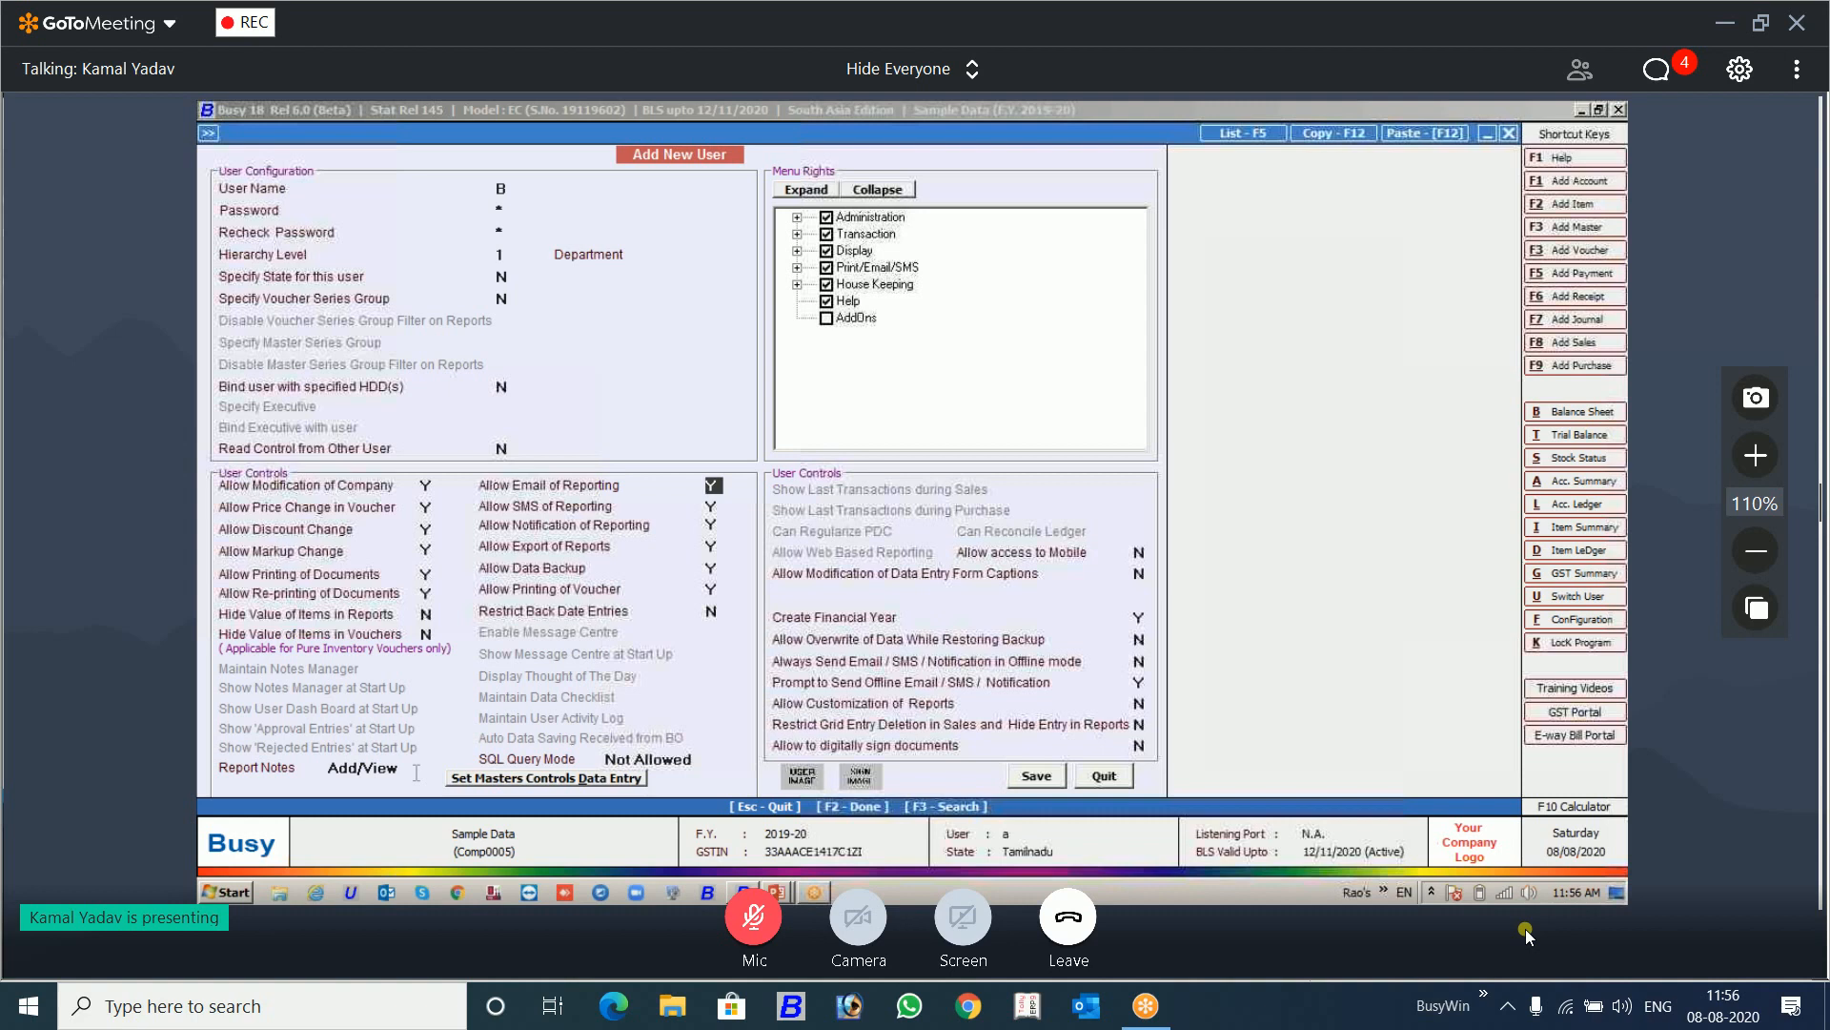
# Step: Discard the new user record without saving and switch to the PowerPoint slide show
pyautogui.press('Escape')
pyautogui.press('Escape')
pyautogui.press('Escape')
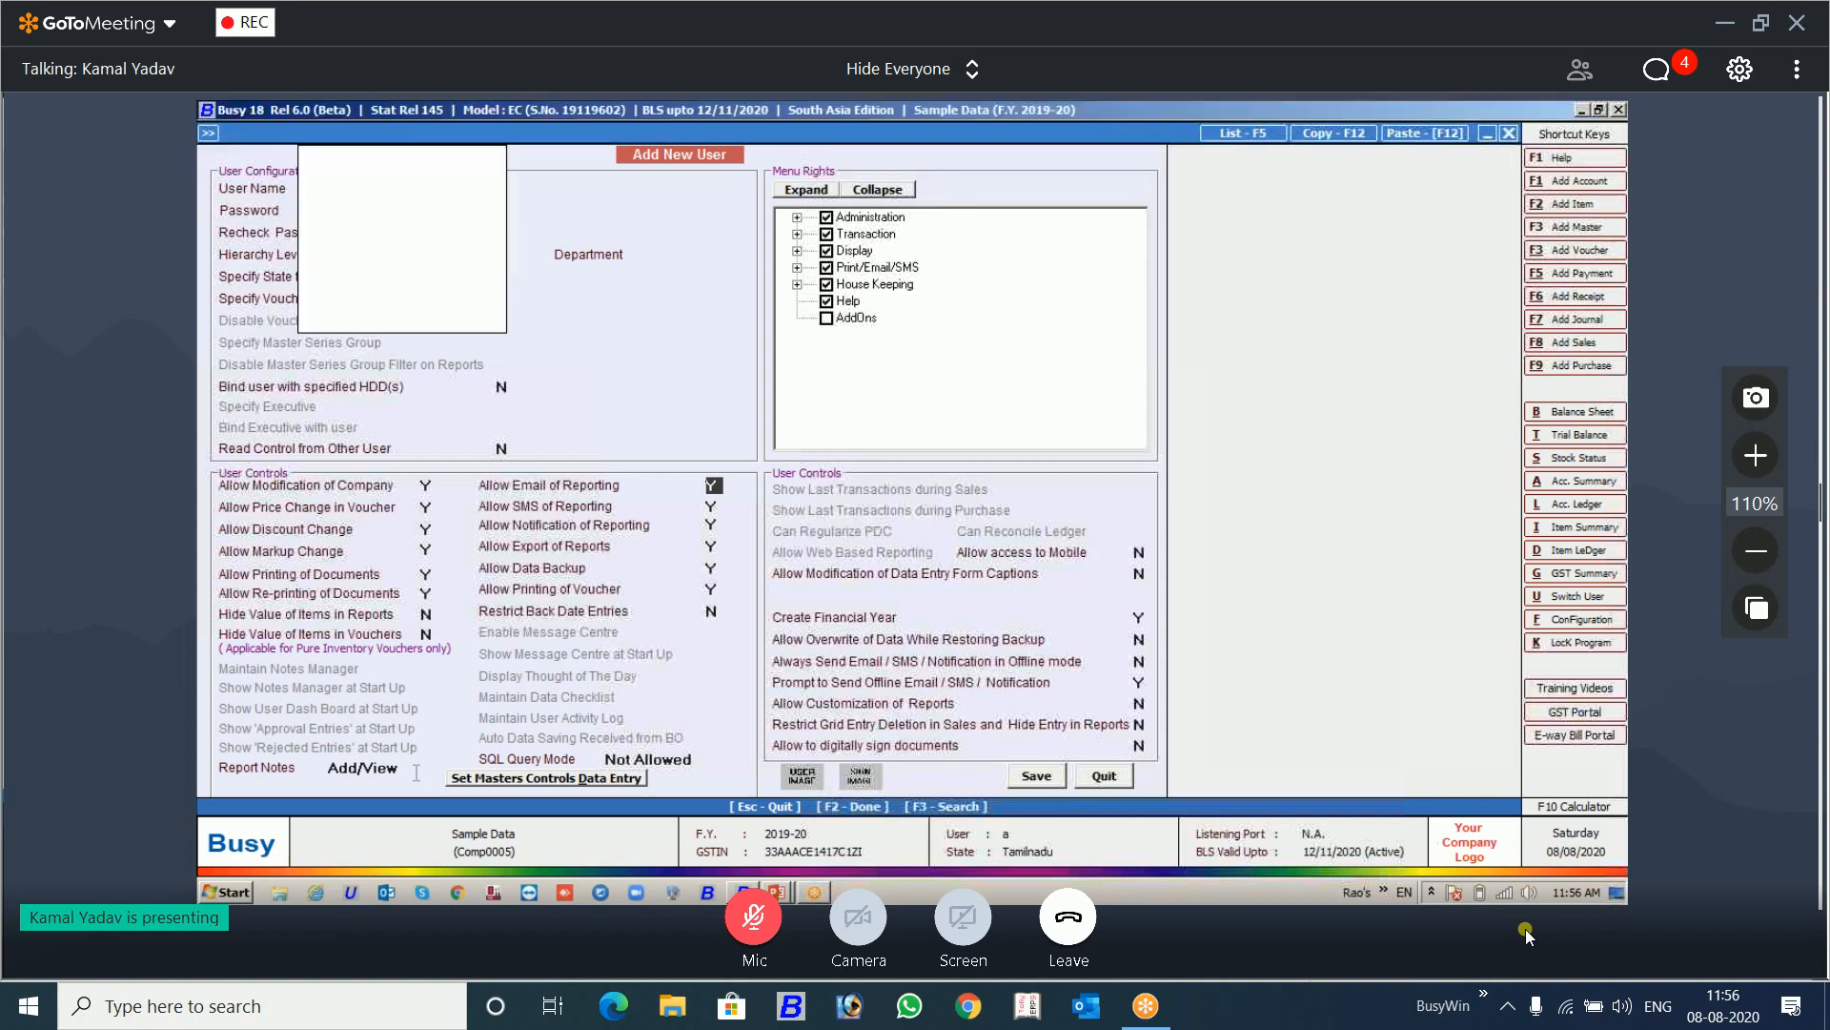
pyautogui.hotkey('alt', 'Tab')
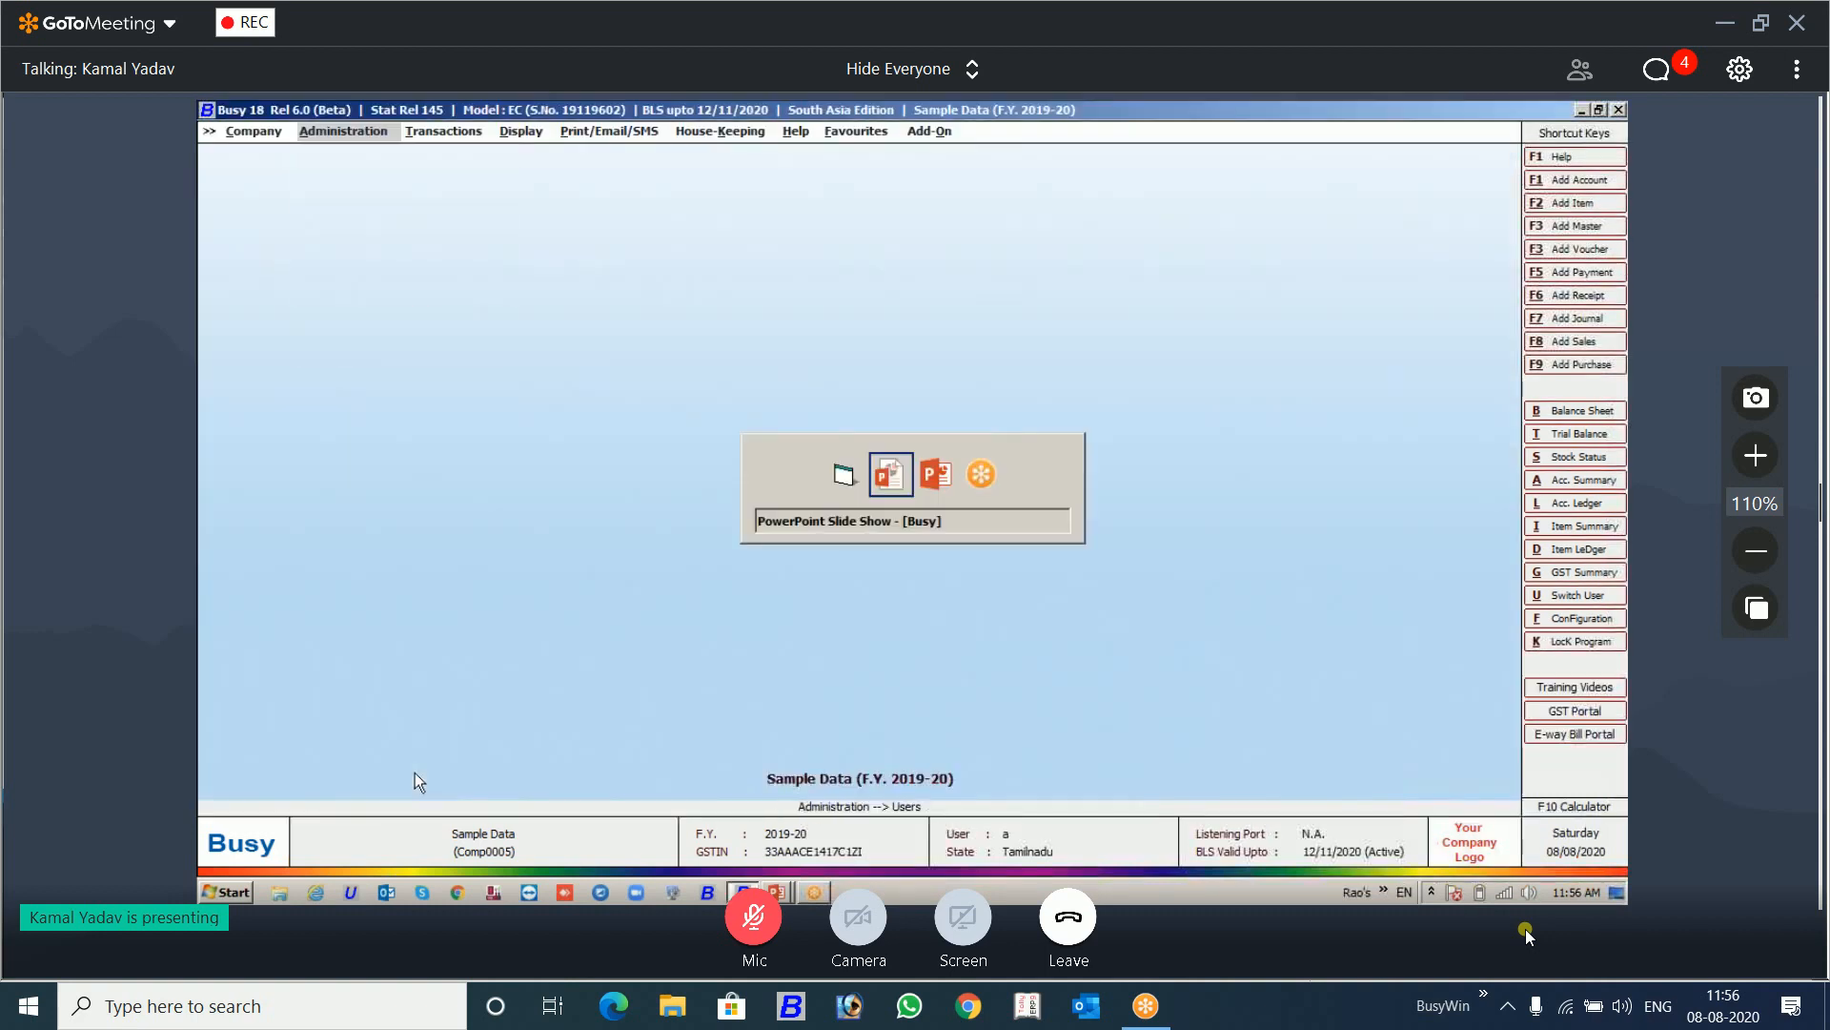
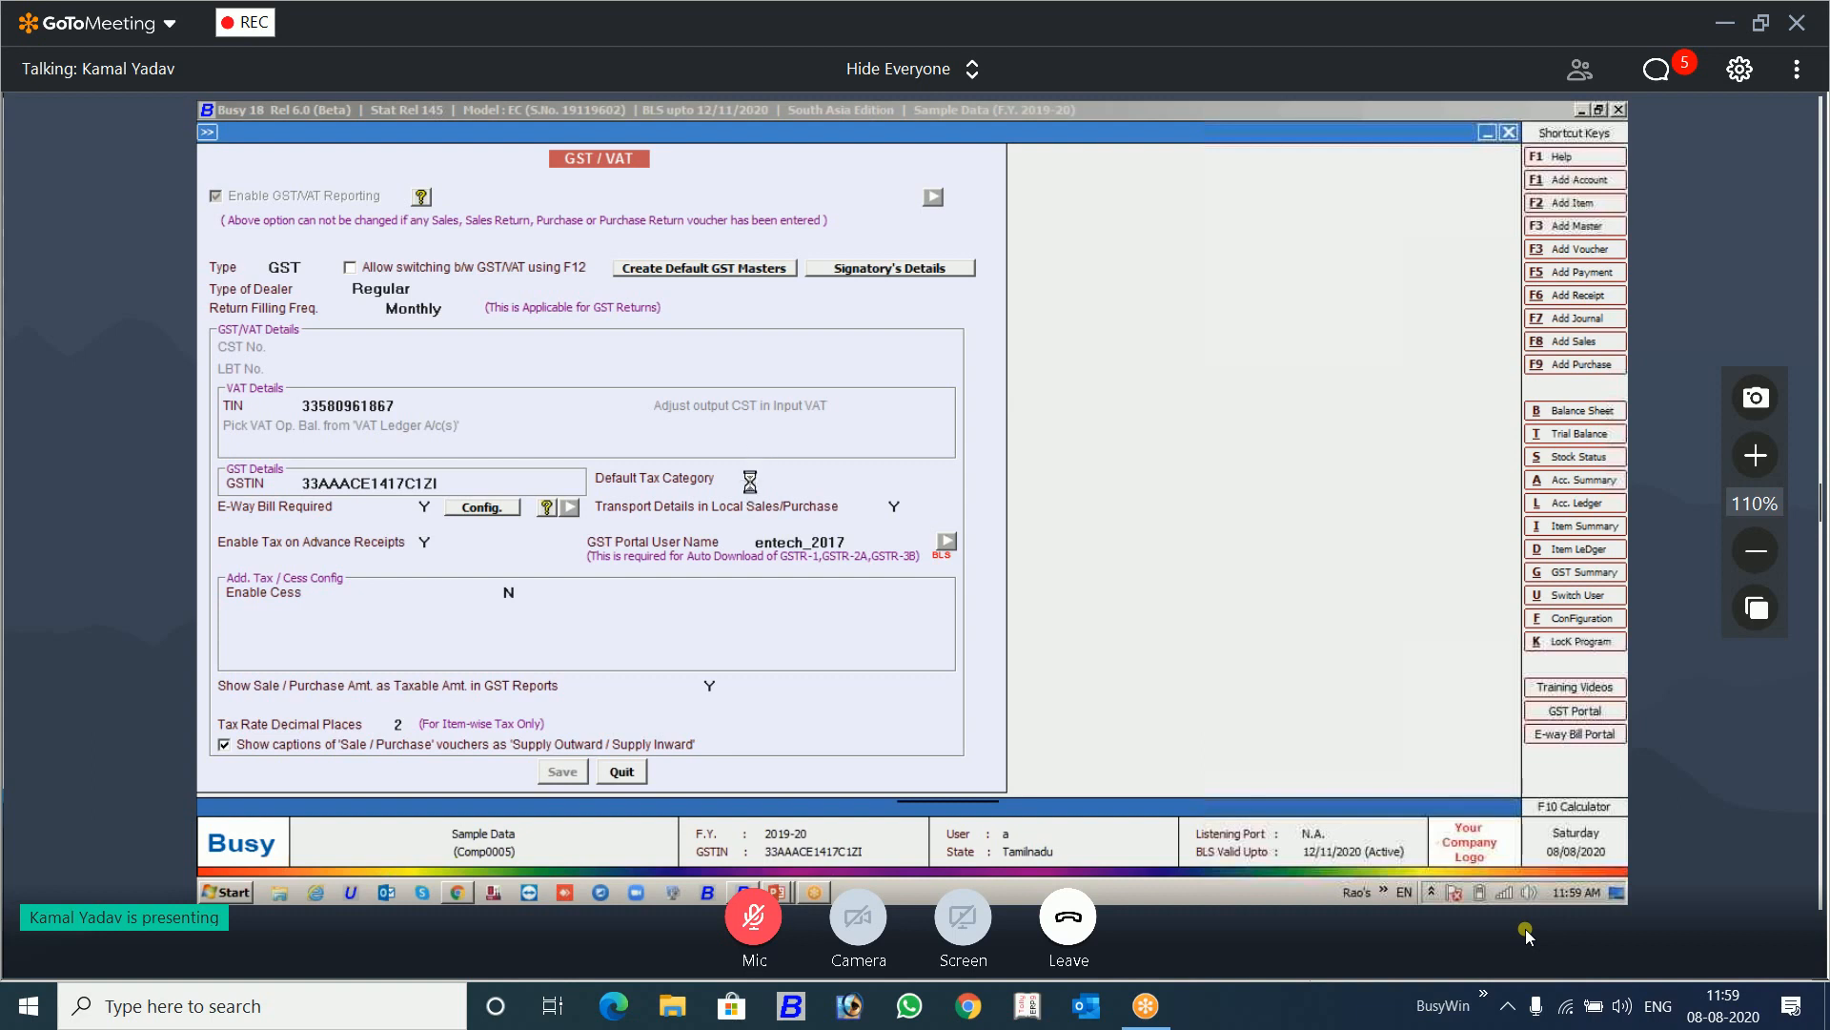
# Step: View the e-Way Bill PDF in Chrome, return to Busy, and quit the GST/VAT configuration
pyautogui.click(457, 893)
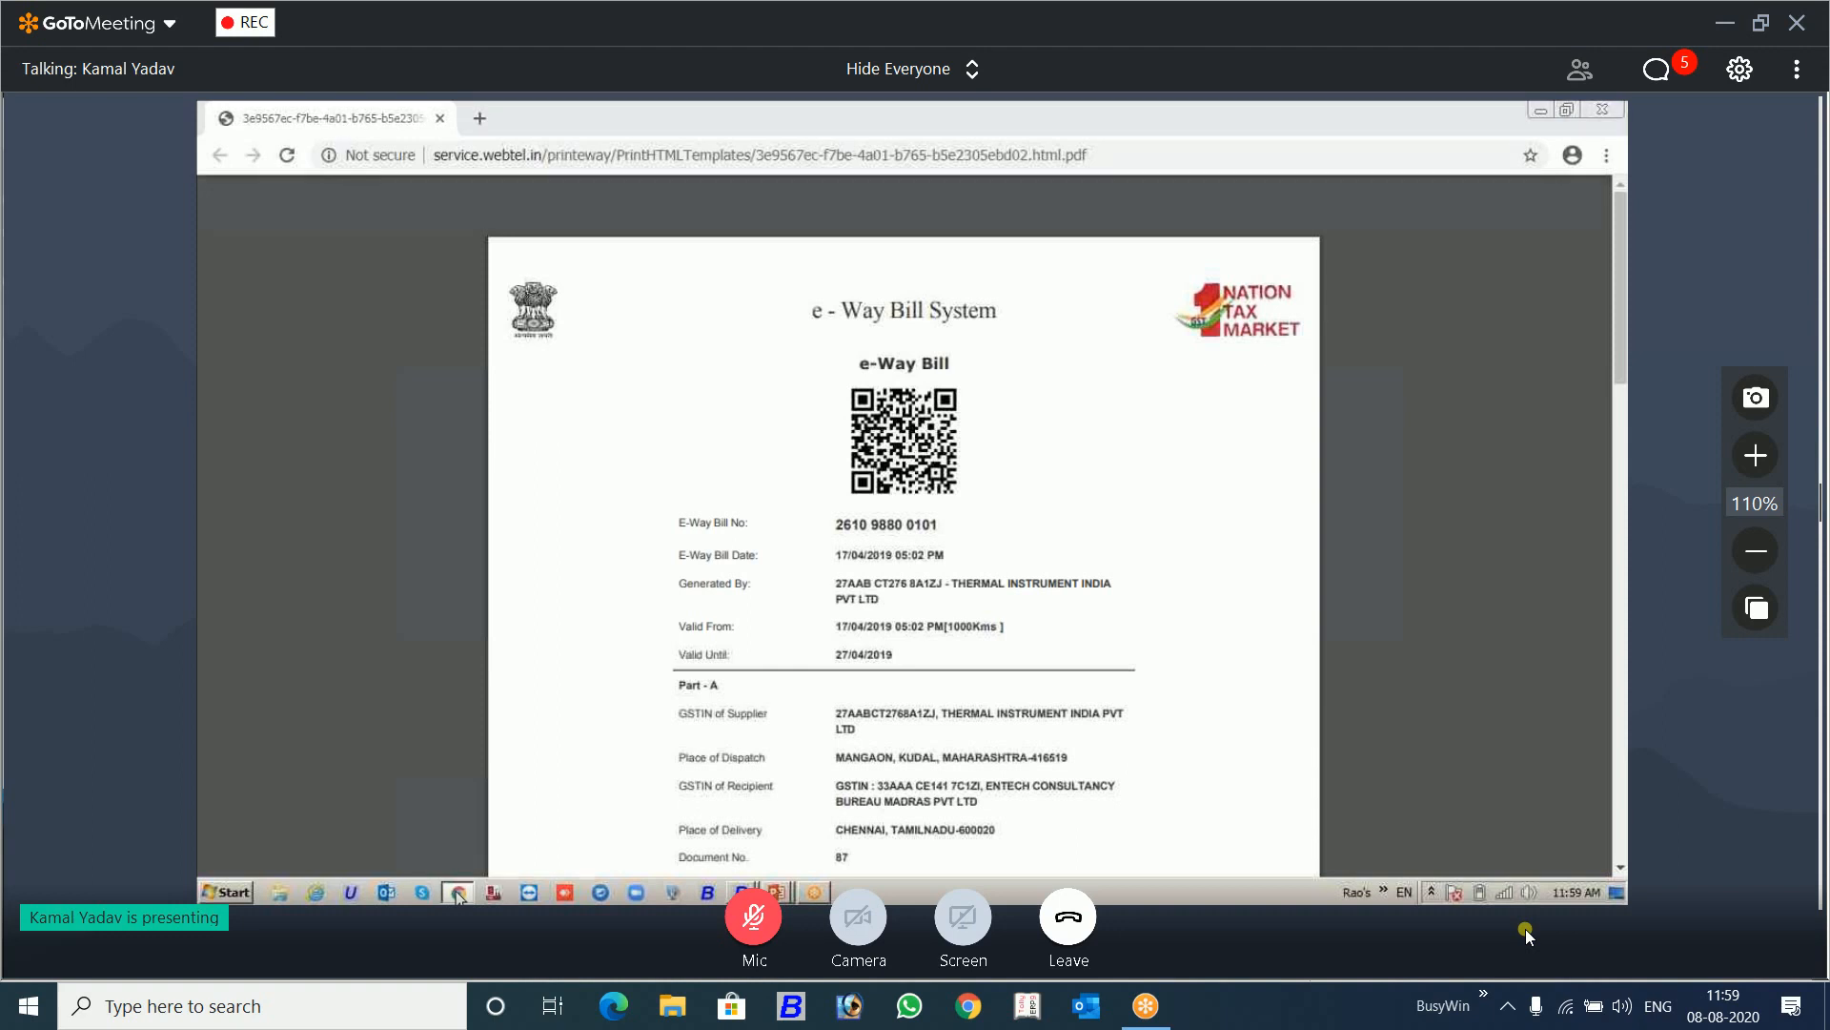
pyautogui.click(456, 890)
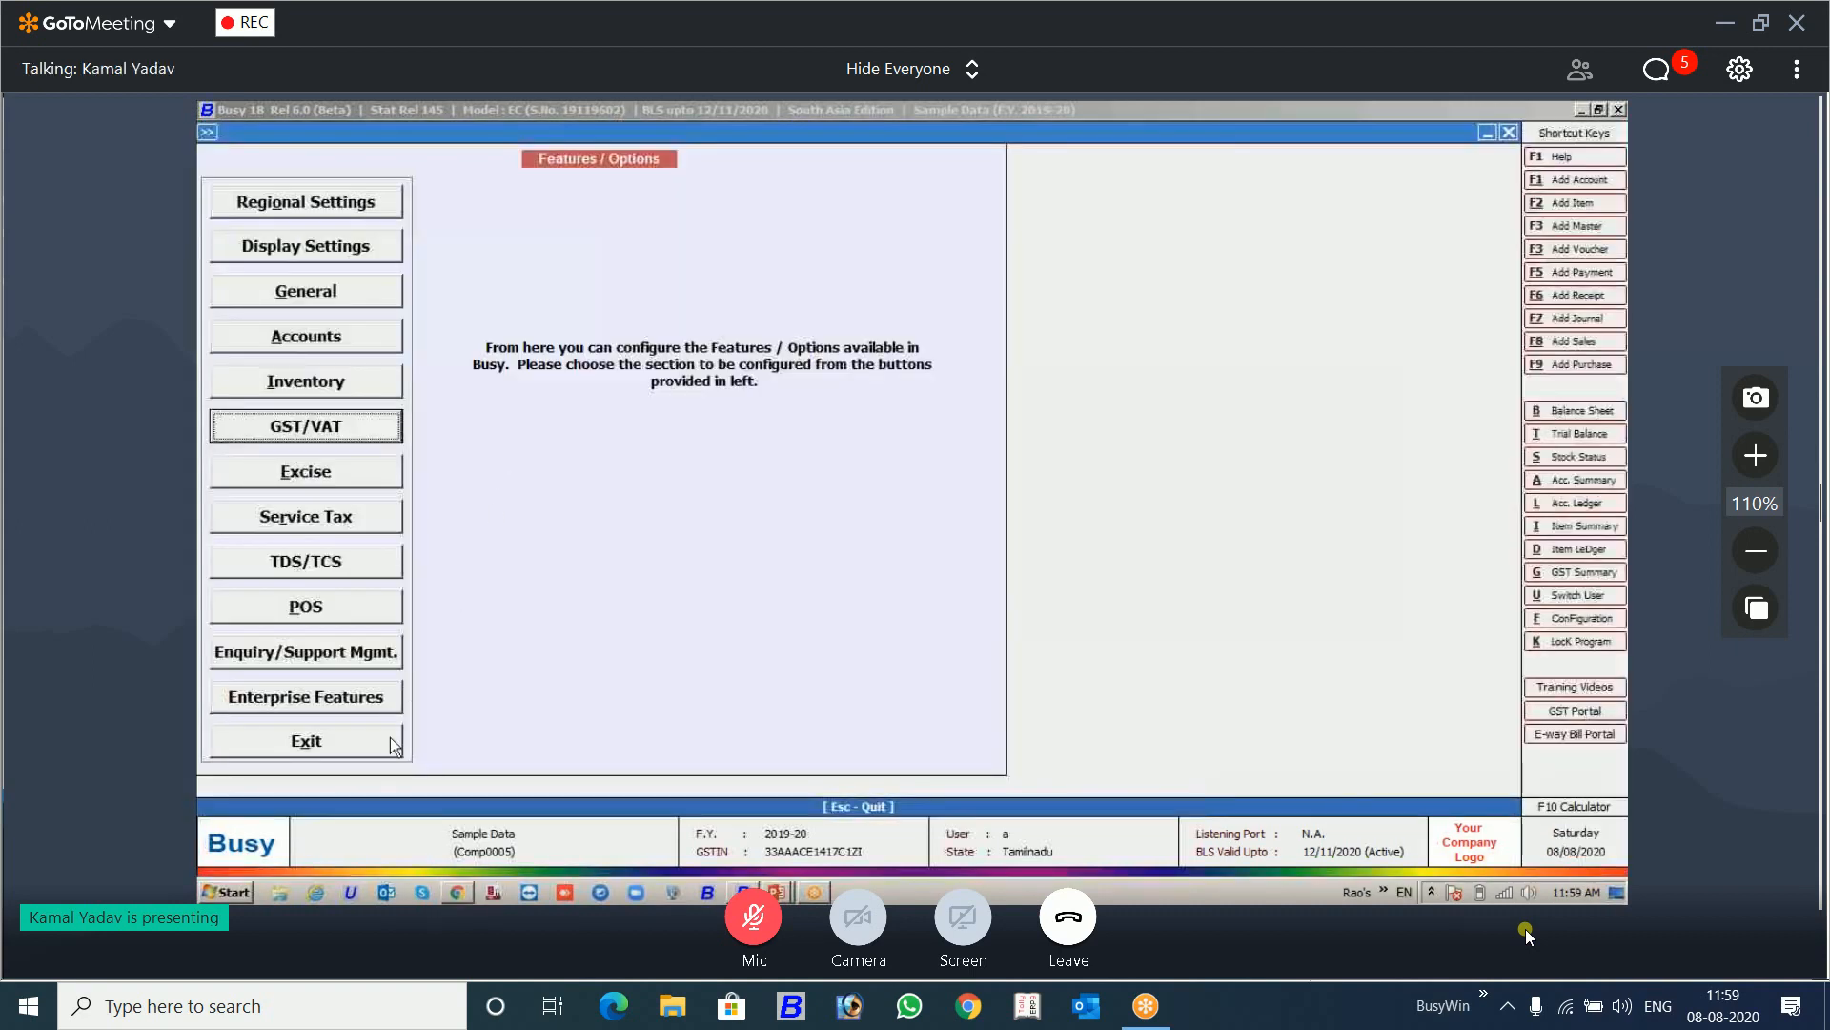
pyautogui.click(391, 736)
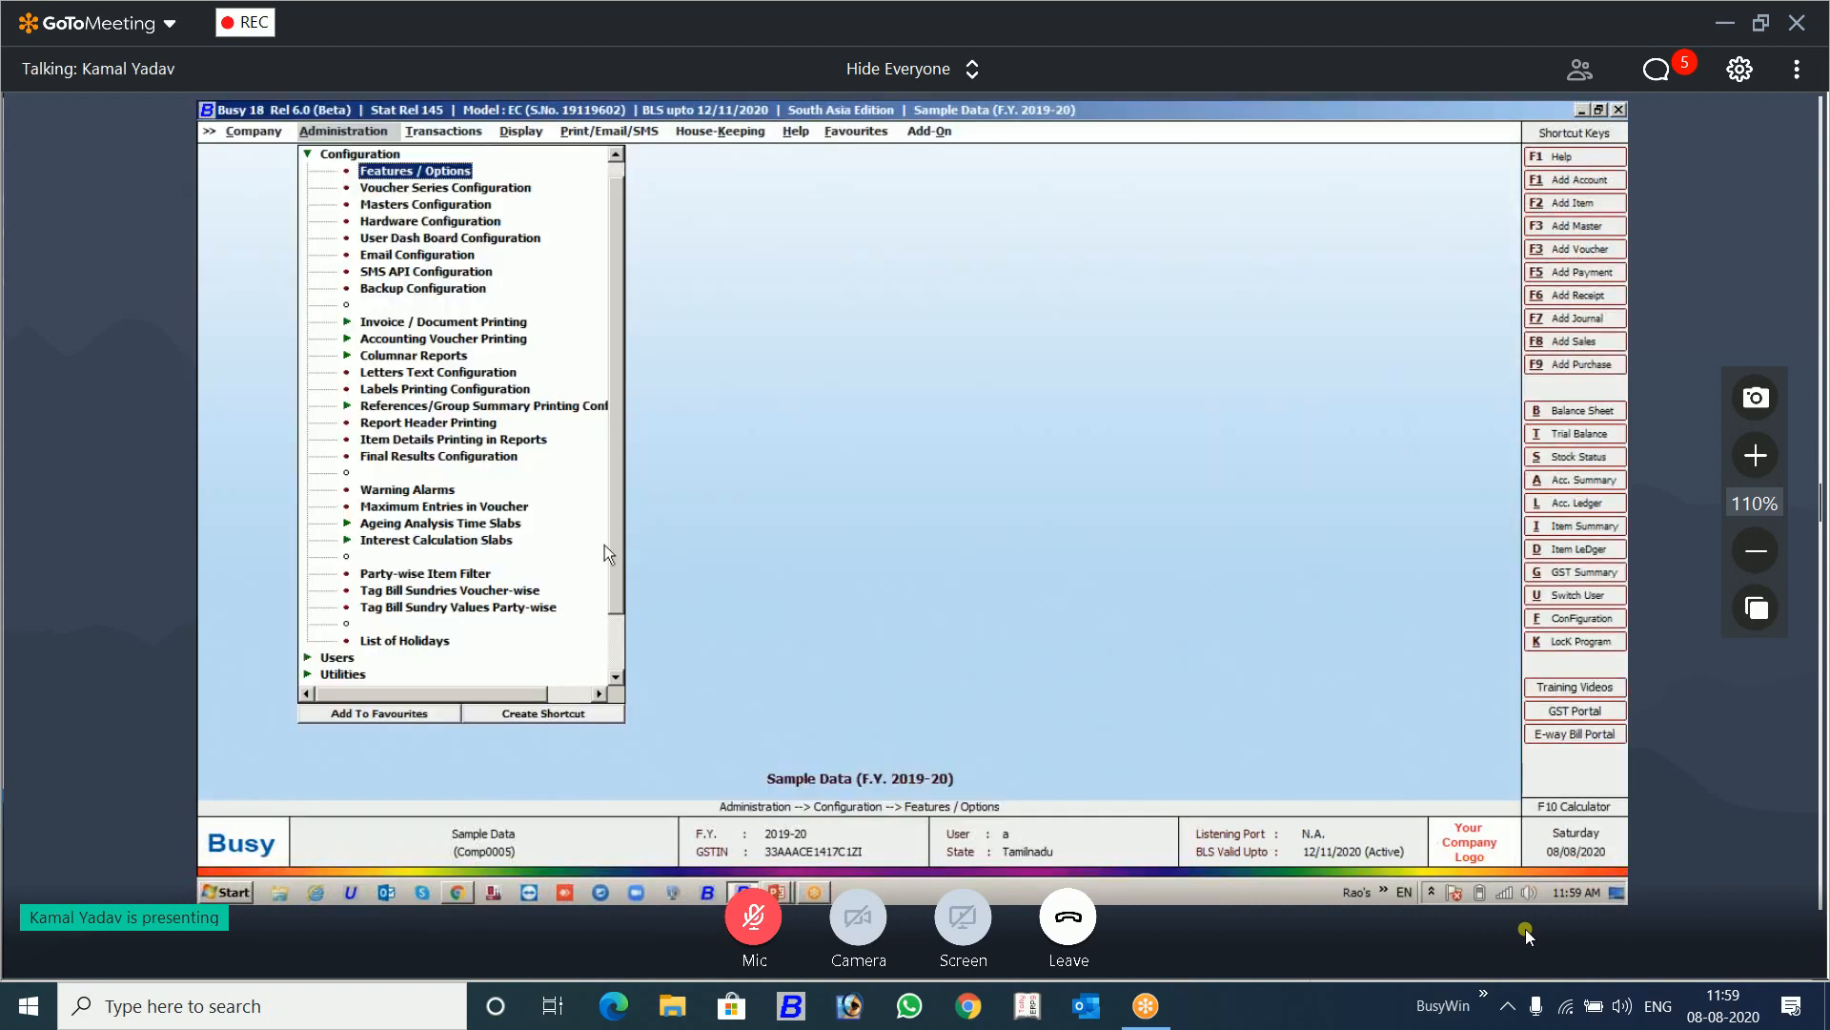
# Step: Open Generate/Print E-Way Bill from the E-Way Bill Management options among the GST miscellaneous utilities, keeping all voucher types
pyautogui.press('Right')
pyautogui.press('Down')
pyautogui.press('Down')
pyautogui.press('Down')
pyautogui.press('Down')
pyautogui.press('Down')
pyautogui.press('Down')
pyautogui.press('Down')
pyautogui.press('Down')
pyautogui.press('Down')
pyautogui.press('Down')
pyautogui.press('Down')
pyautogui.press('Down')
pyautogui.press('Down')
pyautogui.press('Down')
pyautogui.press('Down')
pyautogui.press('Down')
pyautogui.press('Down')
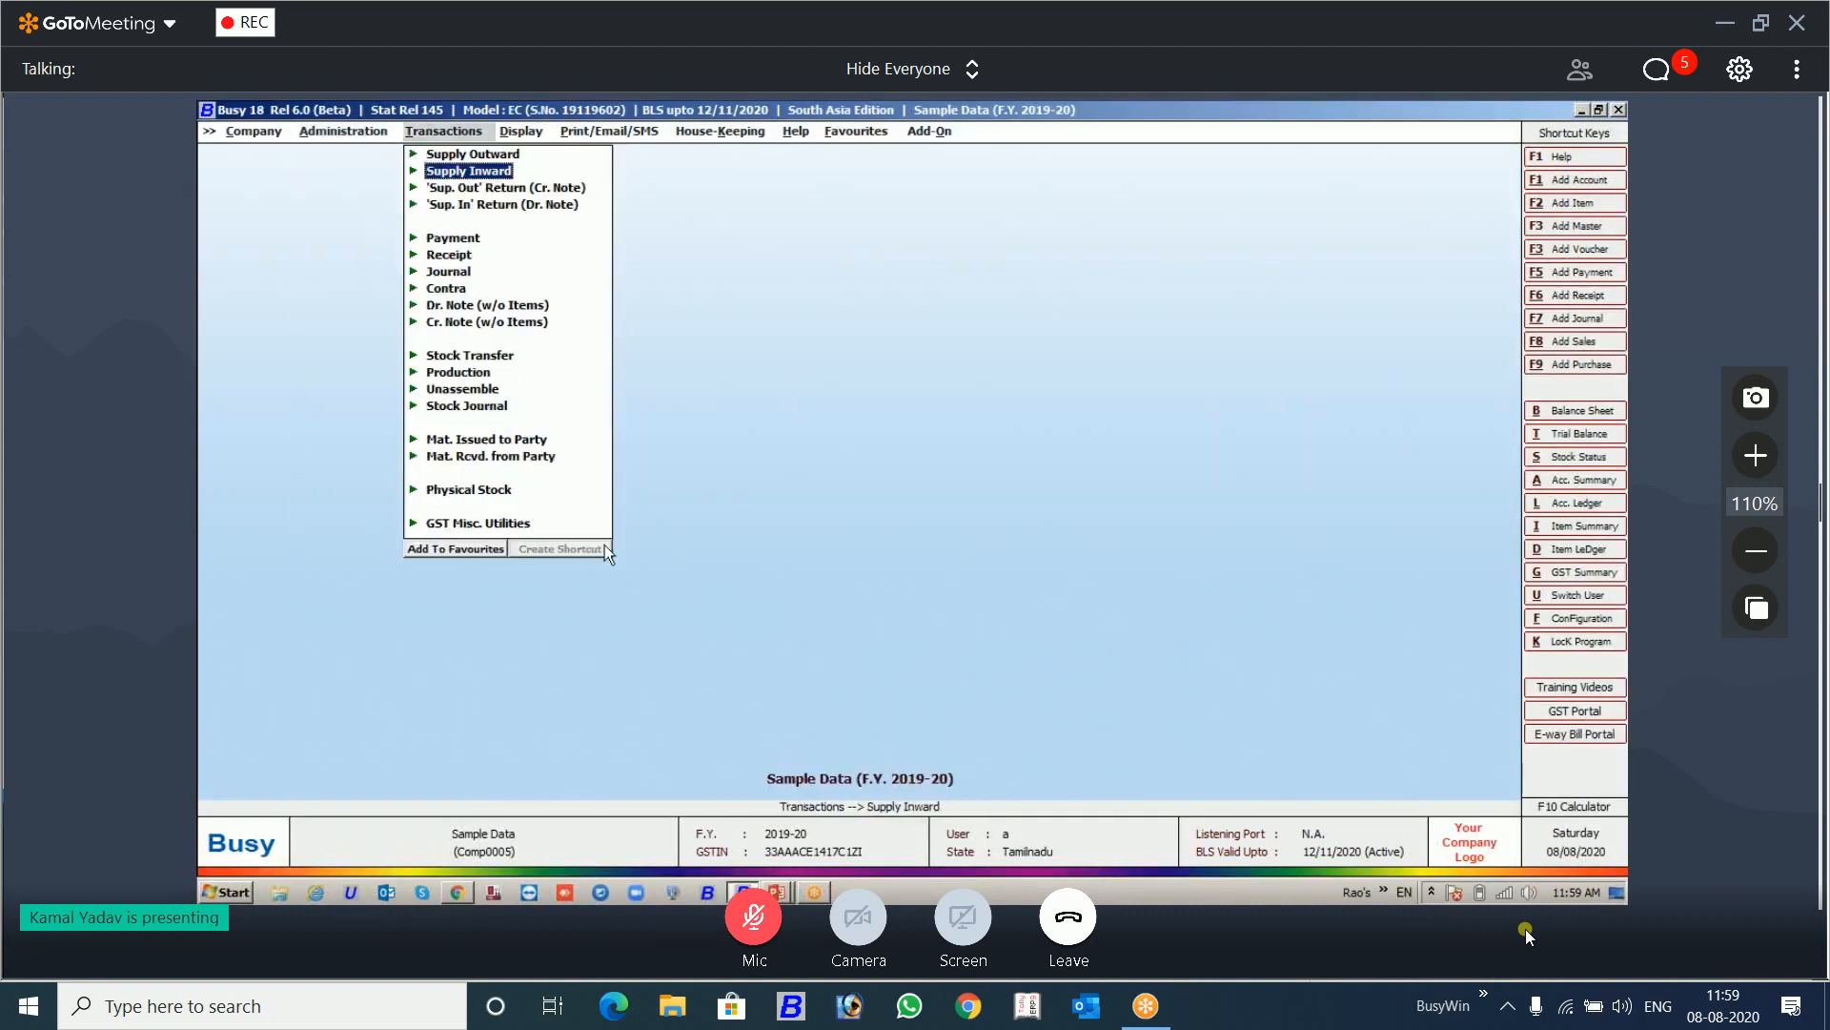
pyautogui.press('Down')
pyautogui.press('Down')
pyautogui.press('Right')
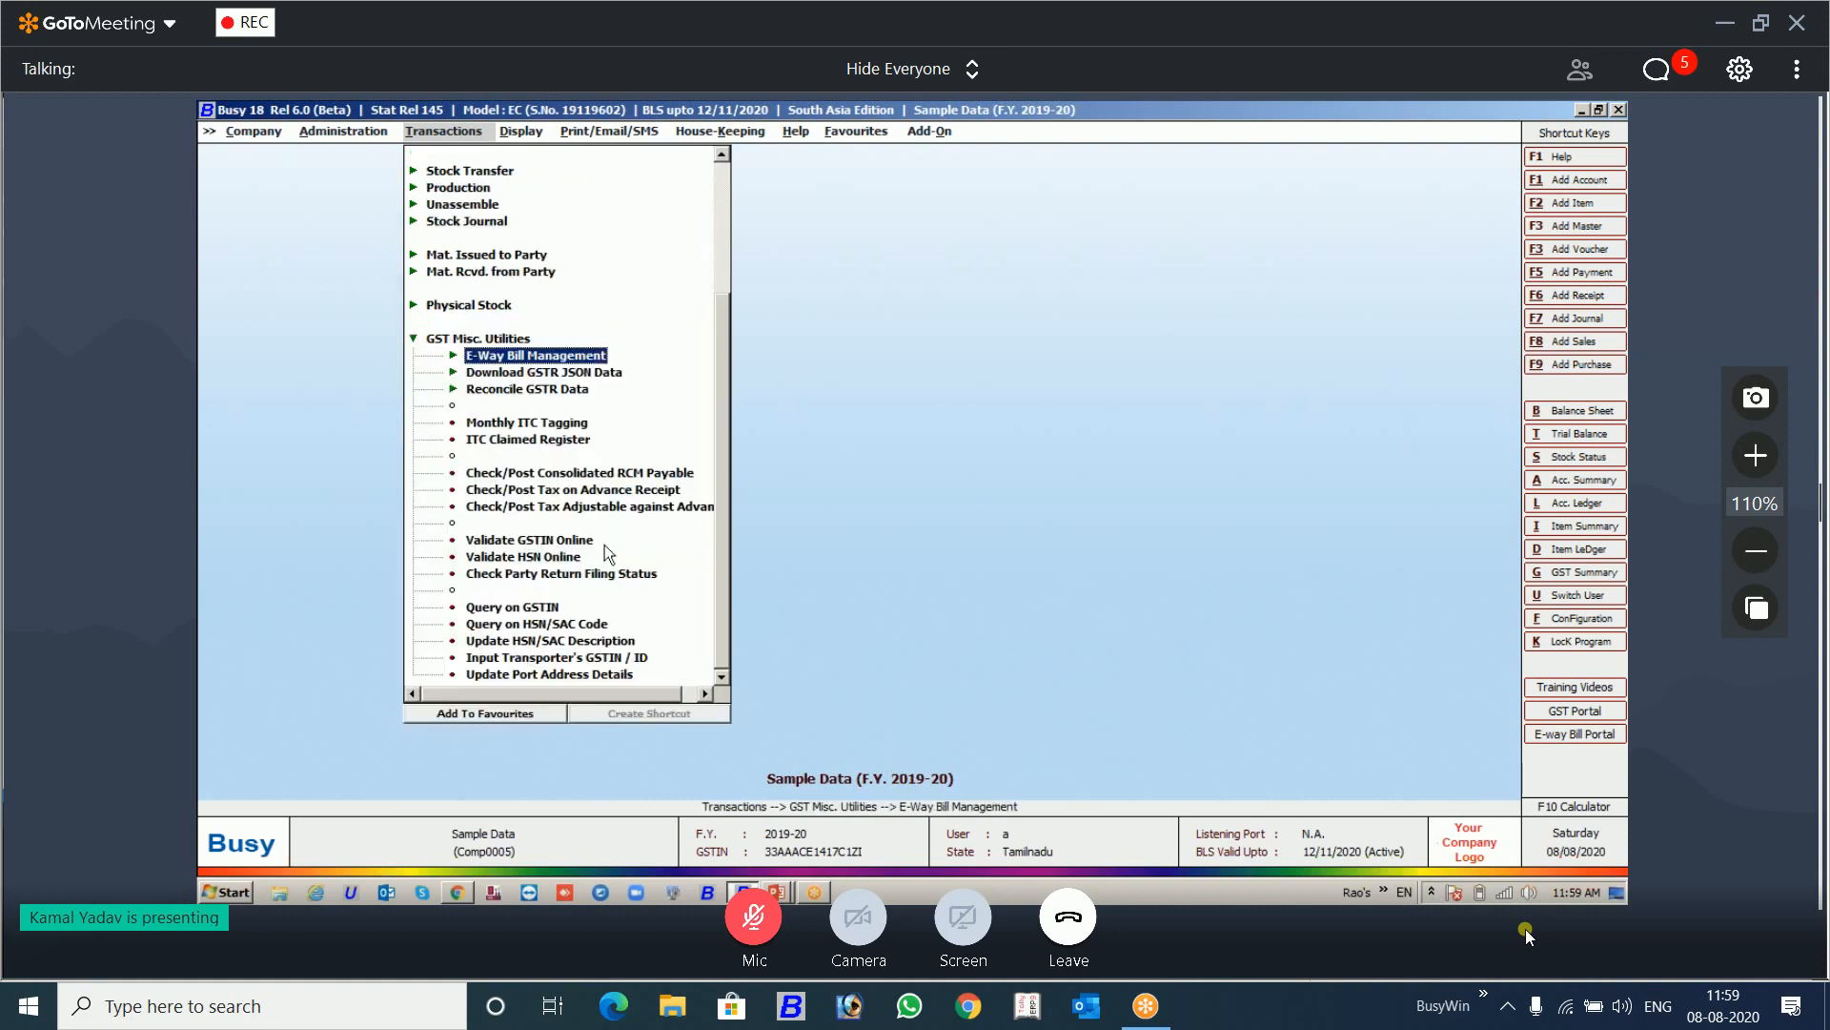
pyautogui.press('Right')
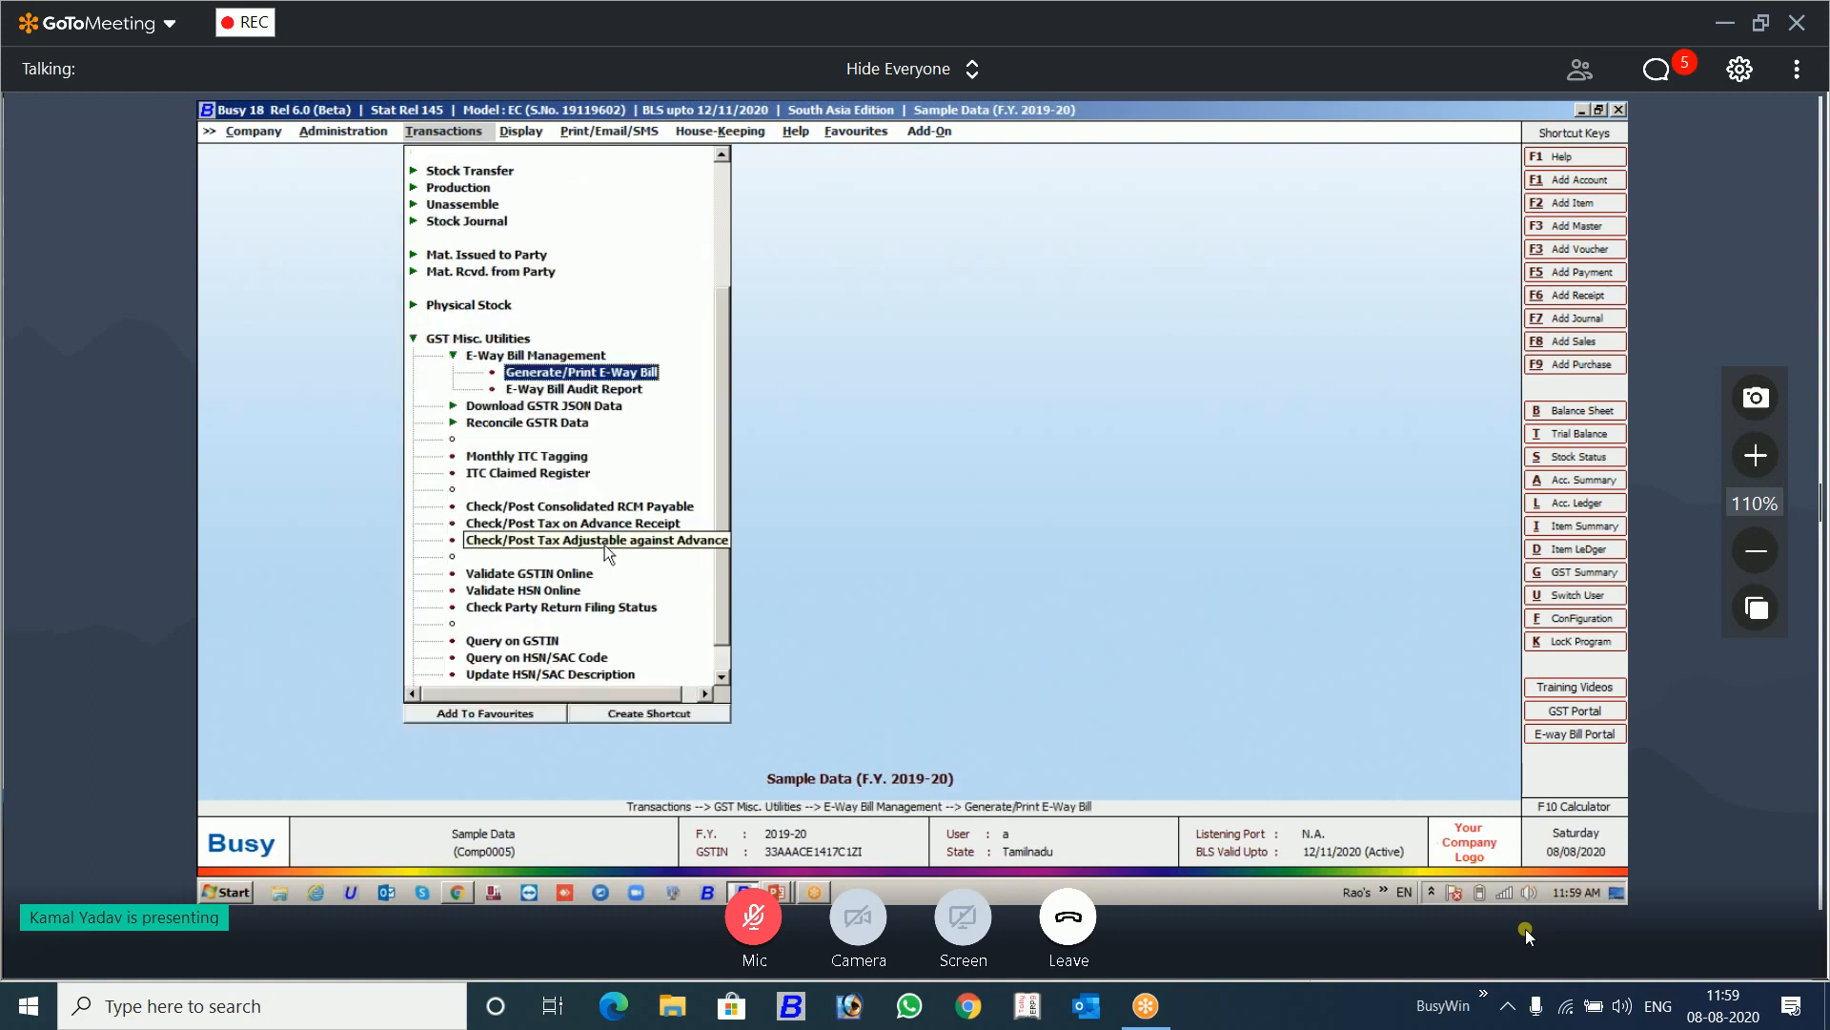
pyautogui.press('Return')
# Step: Set the voucher period from 01/04/2019 to 30/04/2019 and load the E-Way Bill voucher list
pyautogui.press('Return')
pyautogui.press('Return')
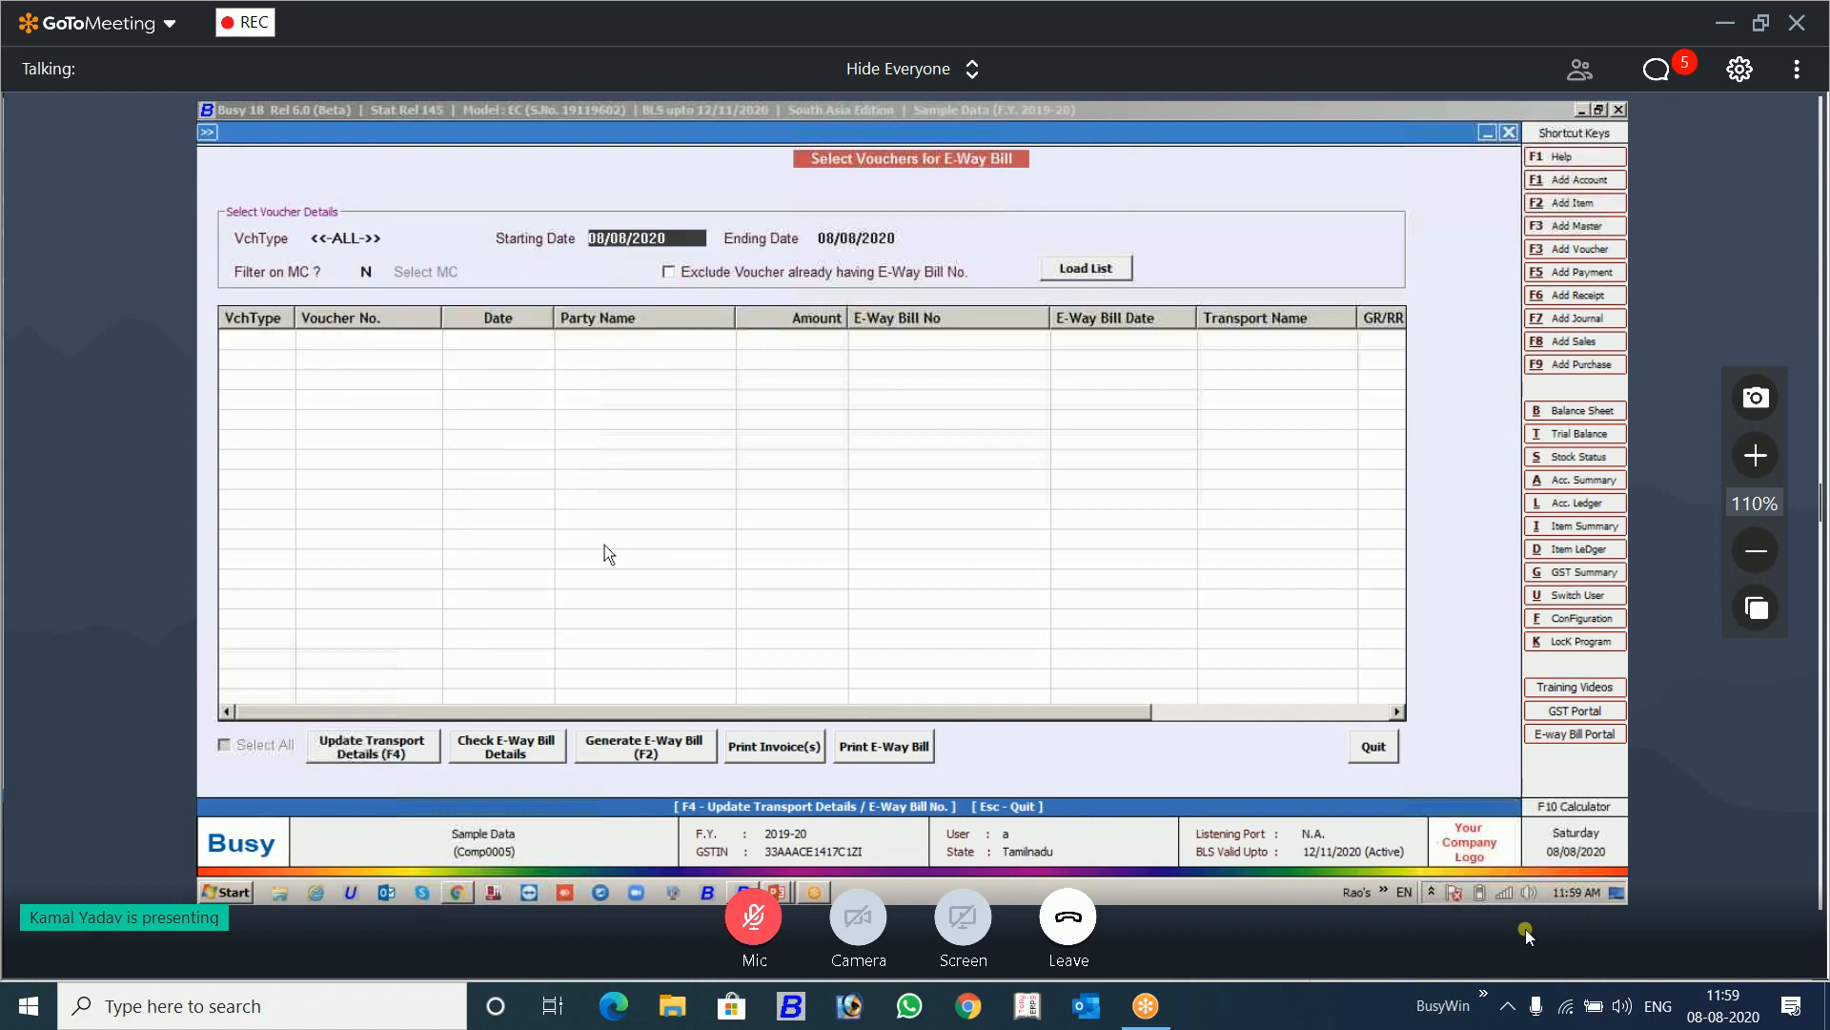
pyautogui.write('01/04/2019')
pyautogui.press('Return')
pyautogui.press('Return')
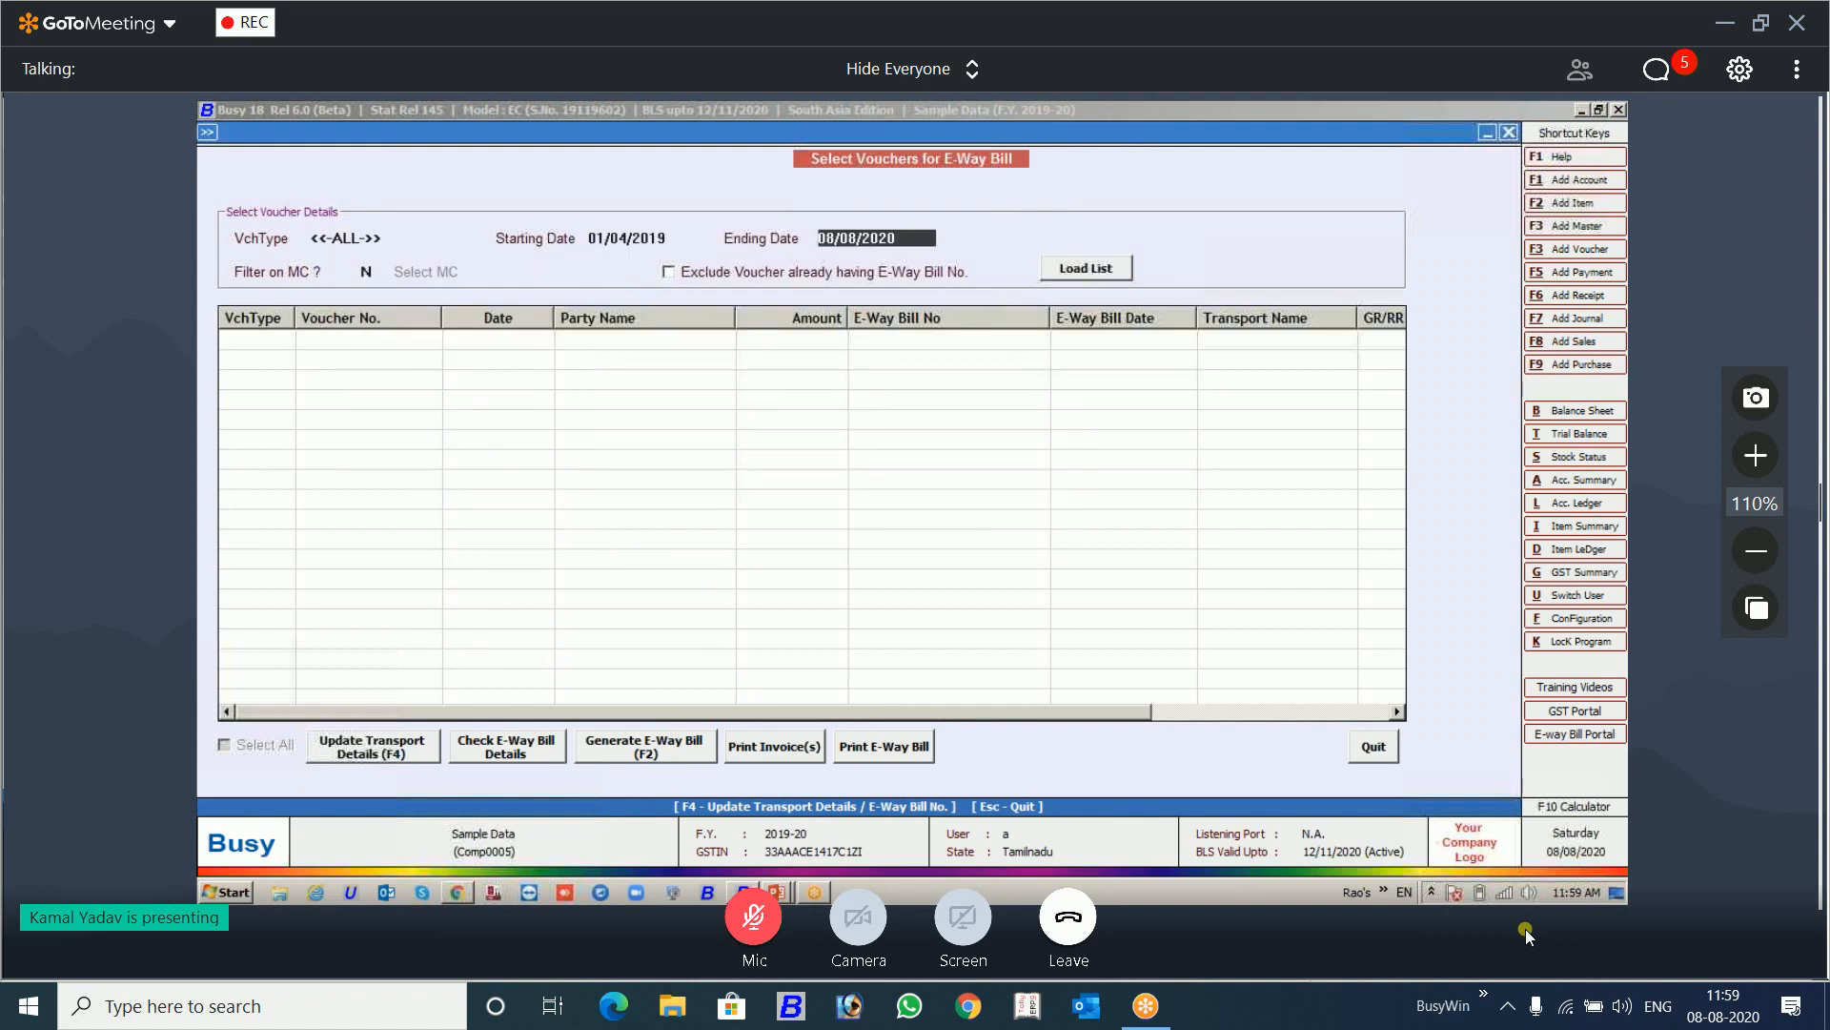
pyautogui.write('30/04/2019')
pyautogui.press('Return')
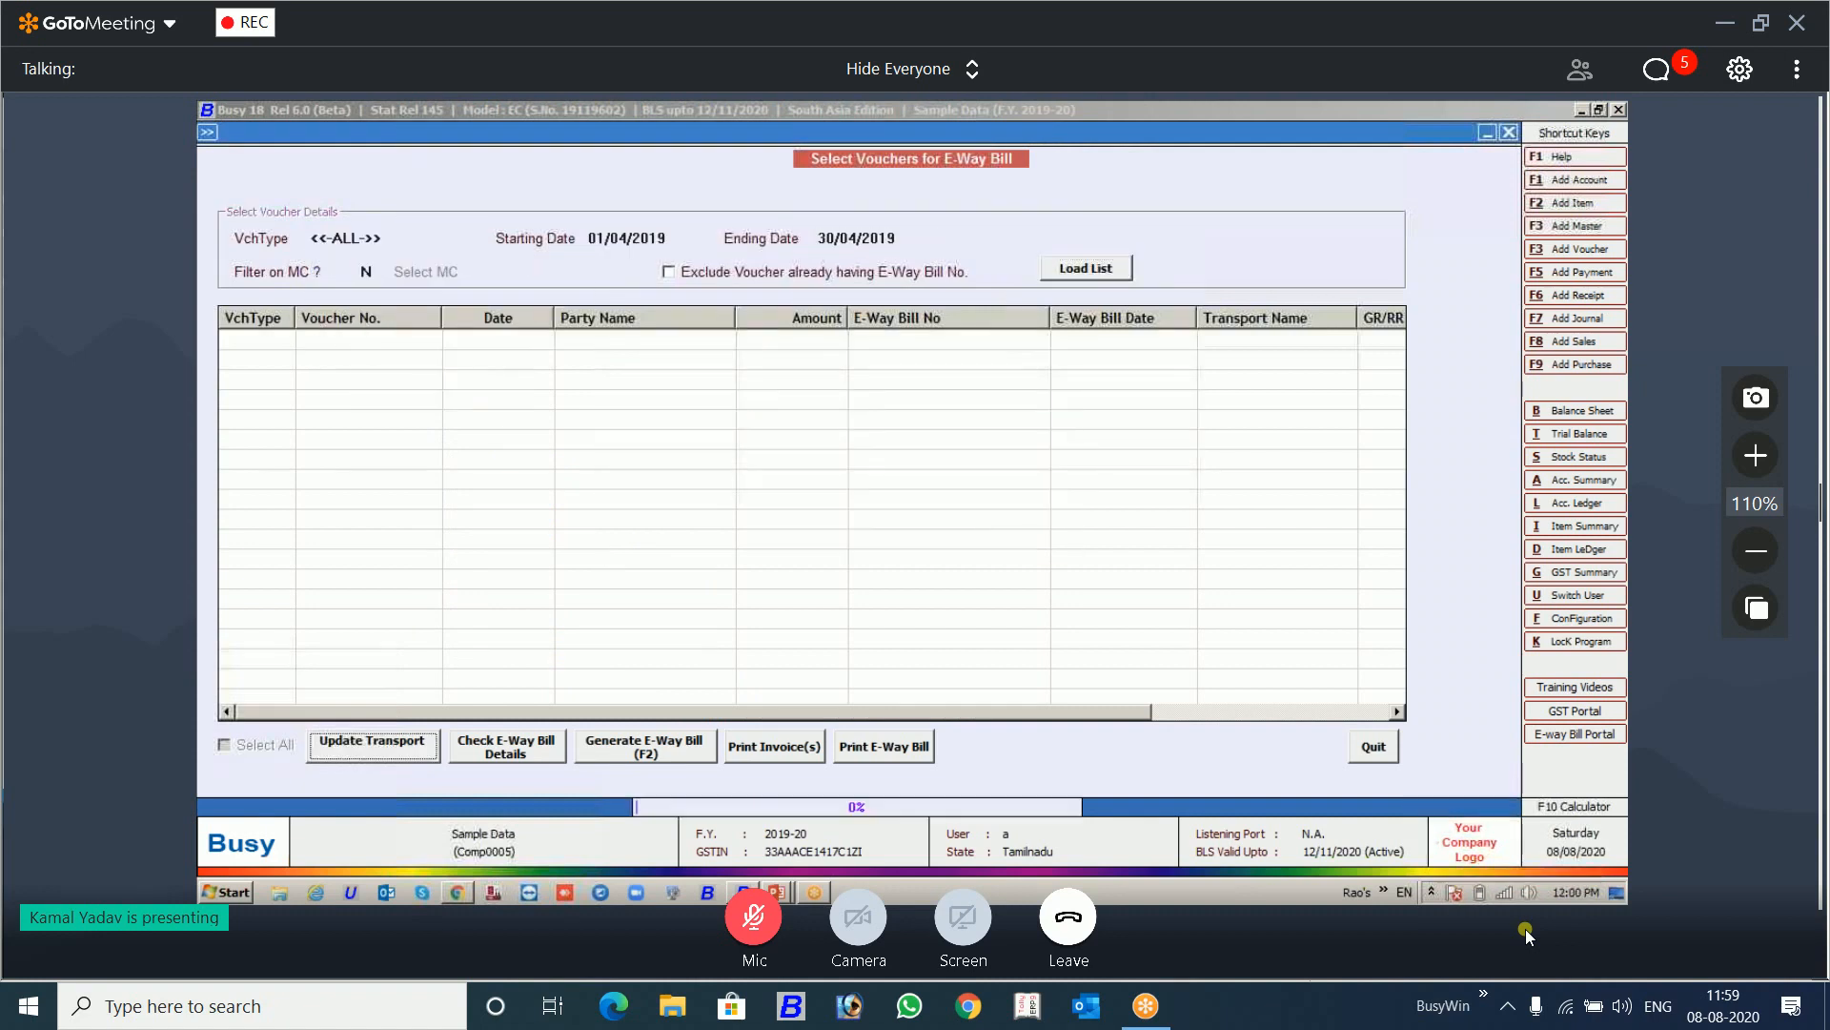
pyautogui.press('Return')
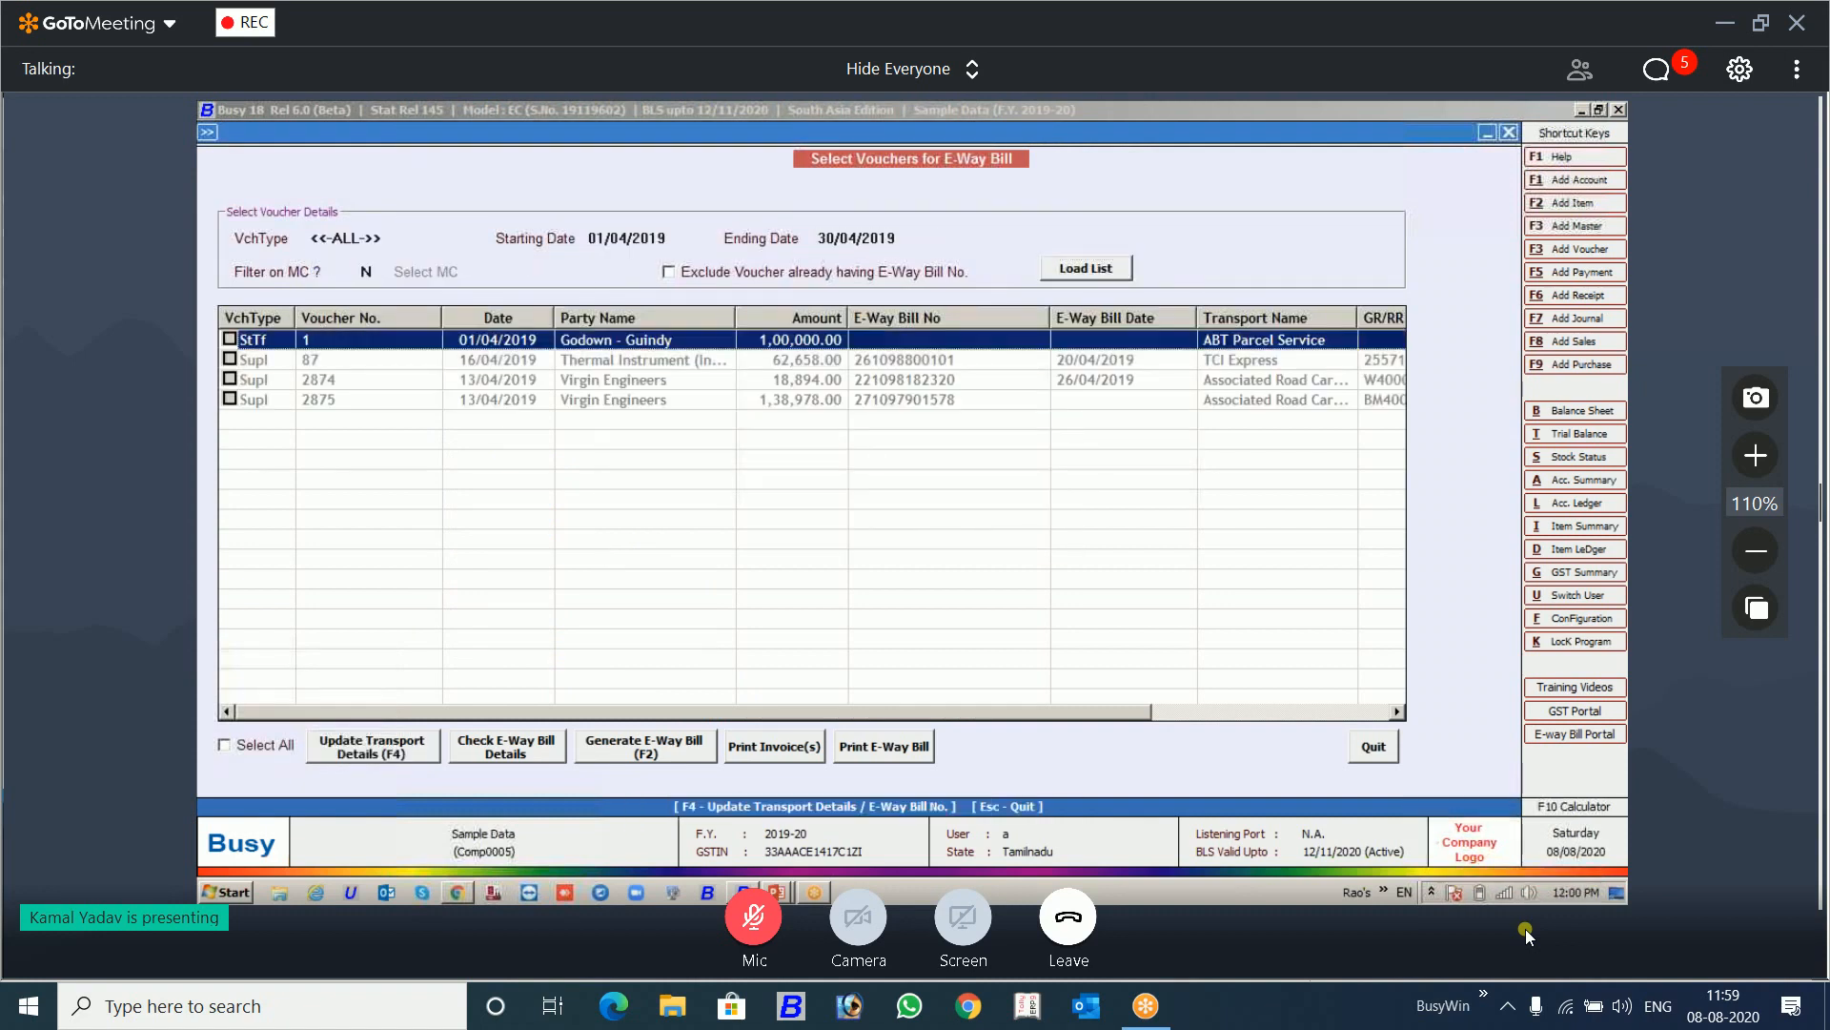
# Step: Open the Thermal Instrument supply inward voucher 87 for modification and save it with its existing details
pyautogui.doubleClick(800, 365)
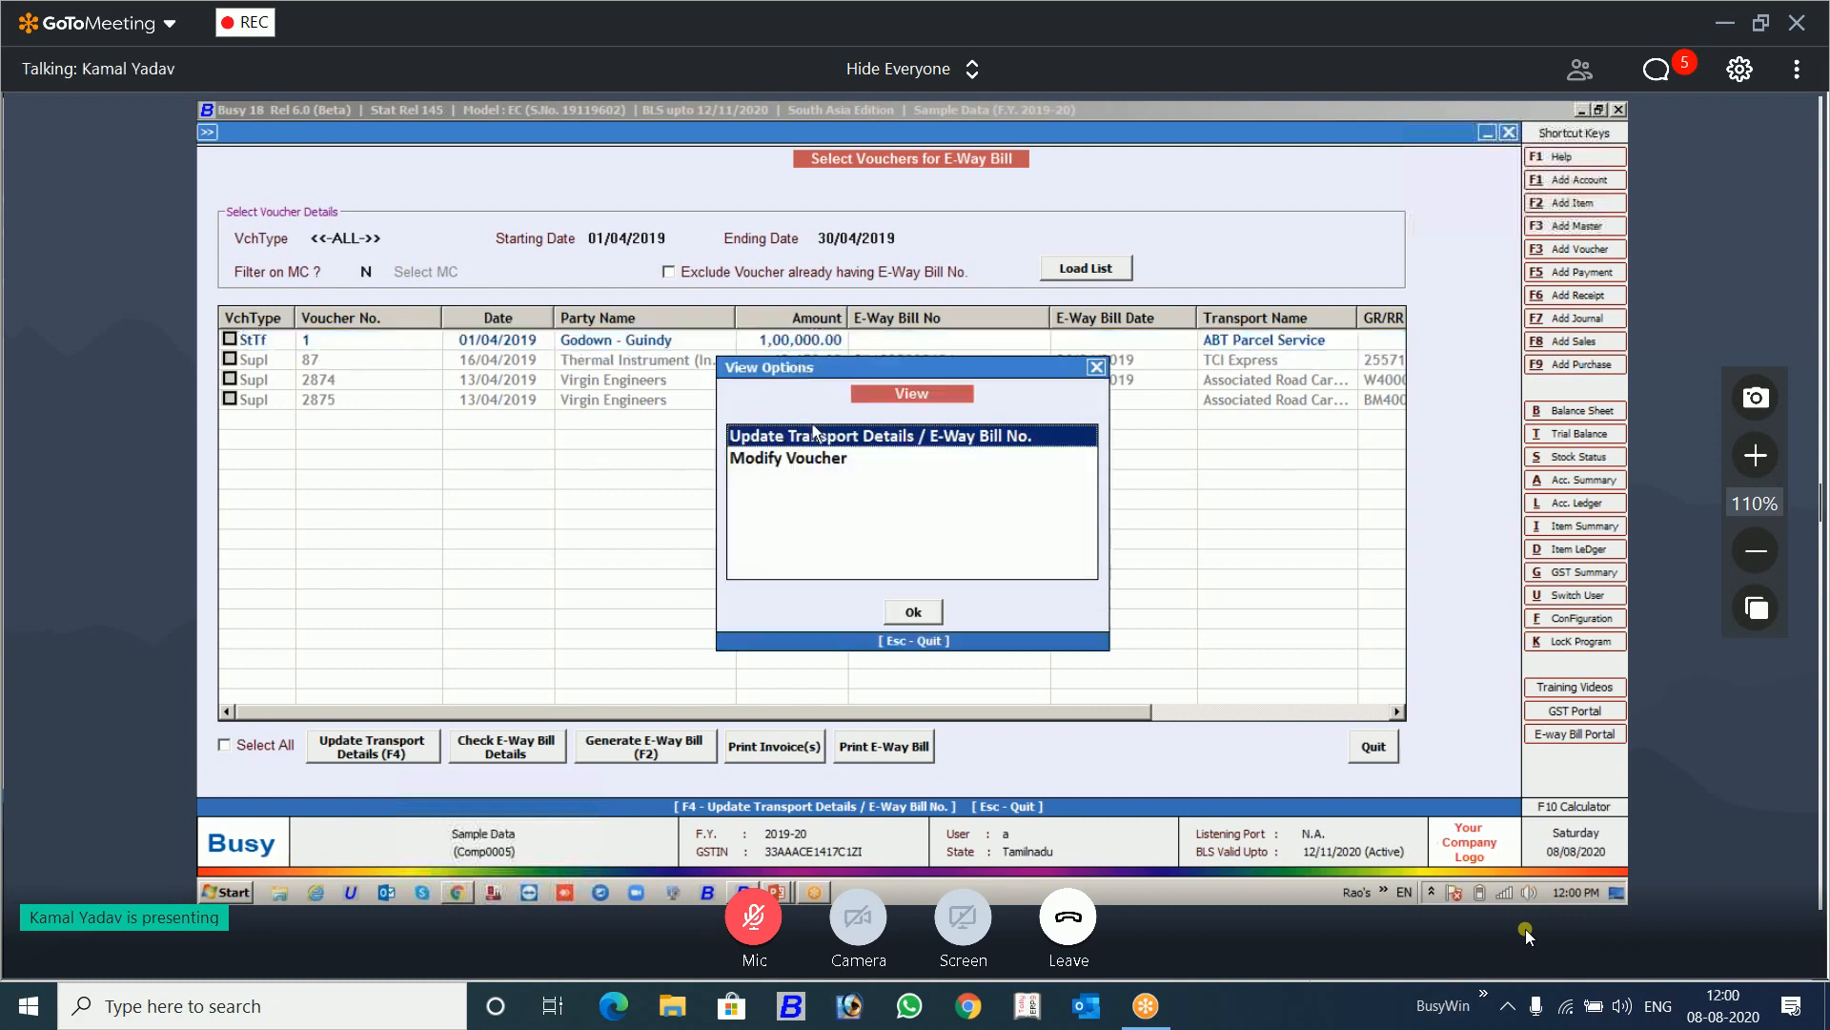
pyautogui.doubleClick(810, 459)
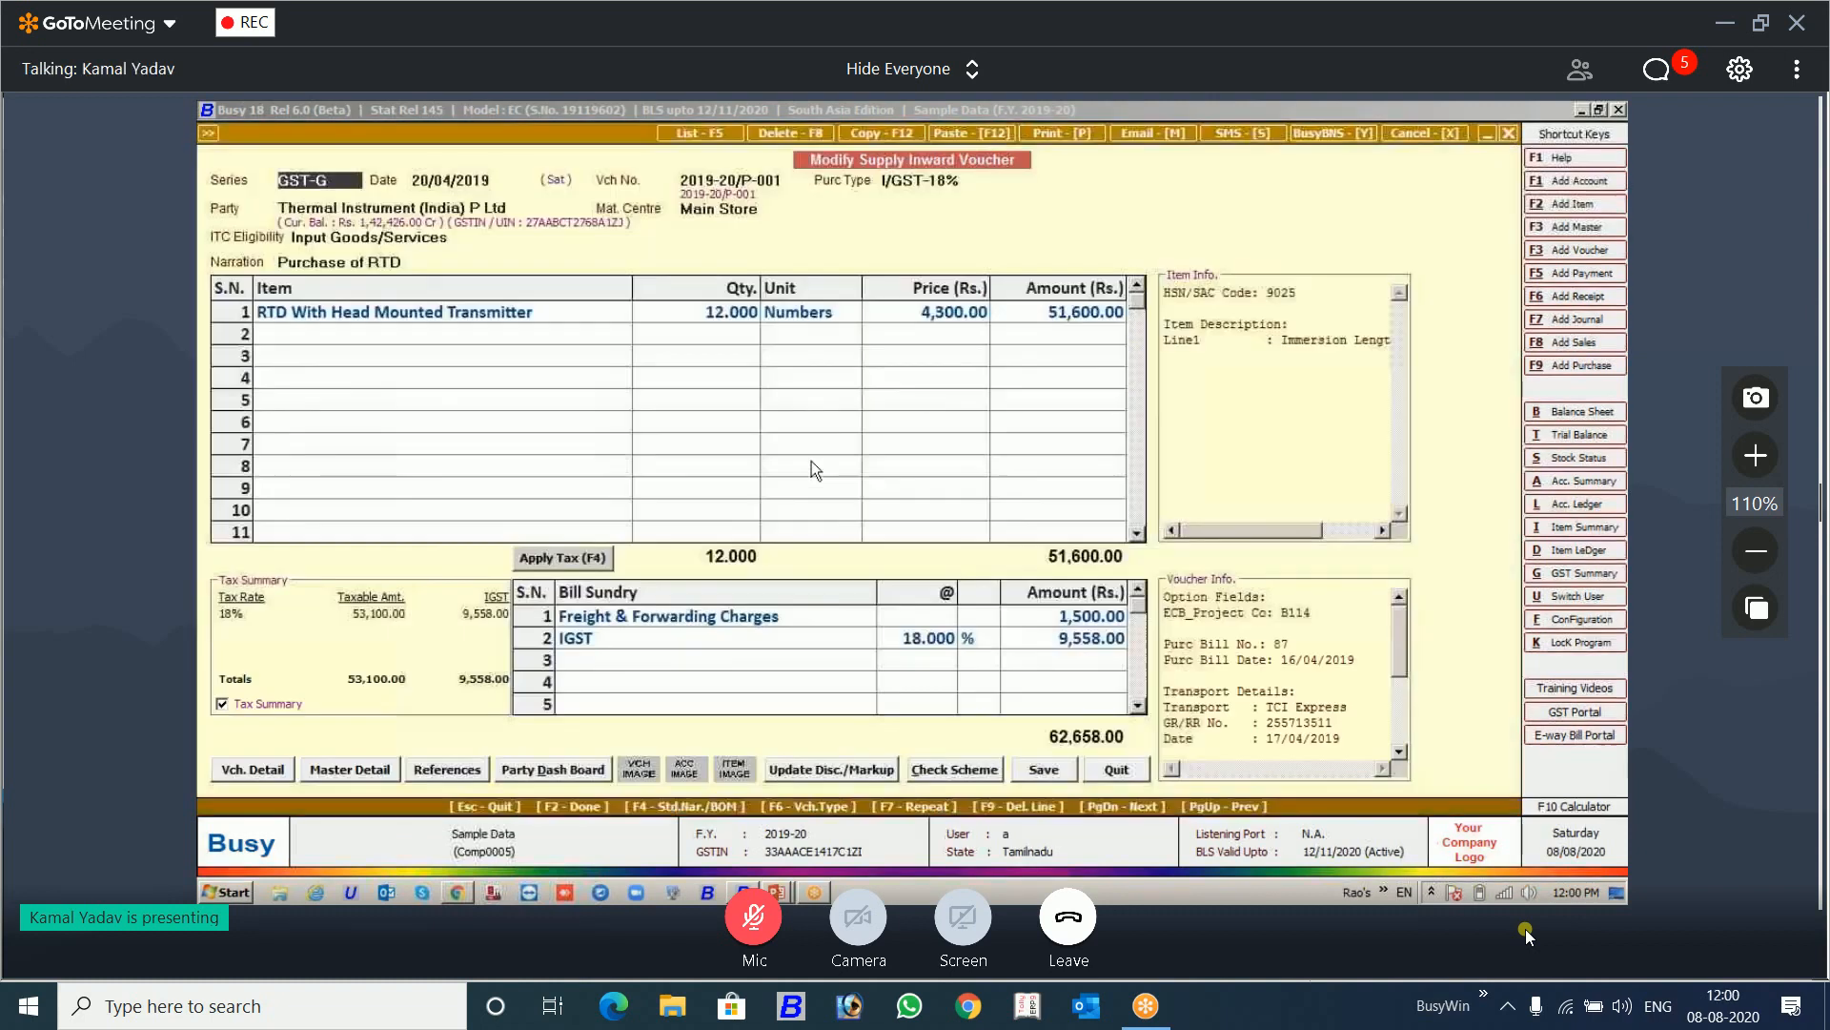
pyautogui.press('F2')
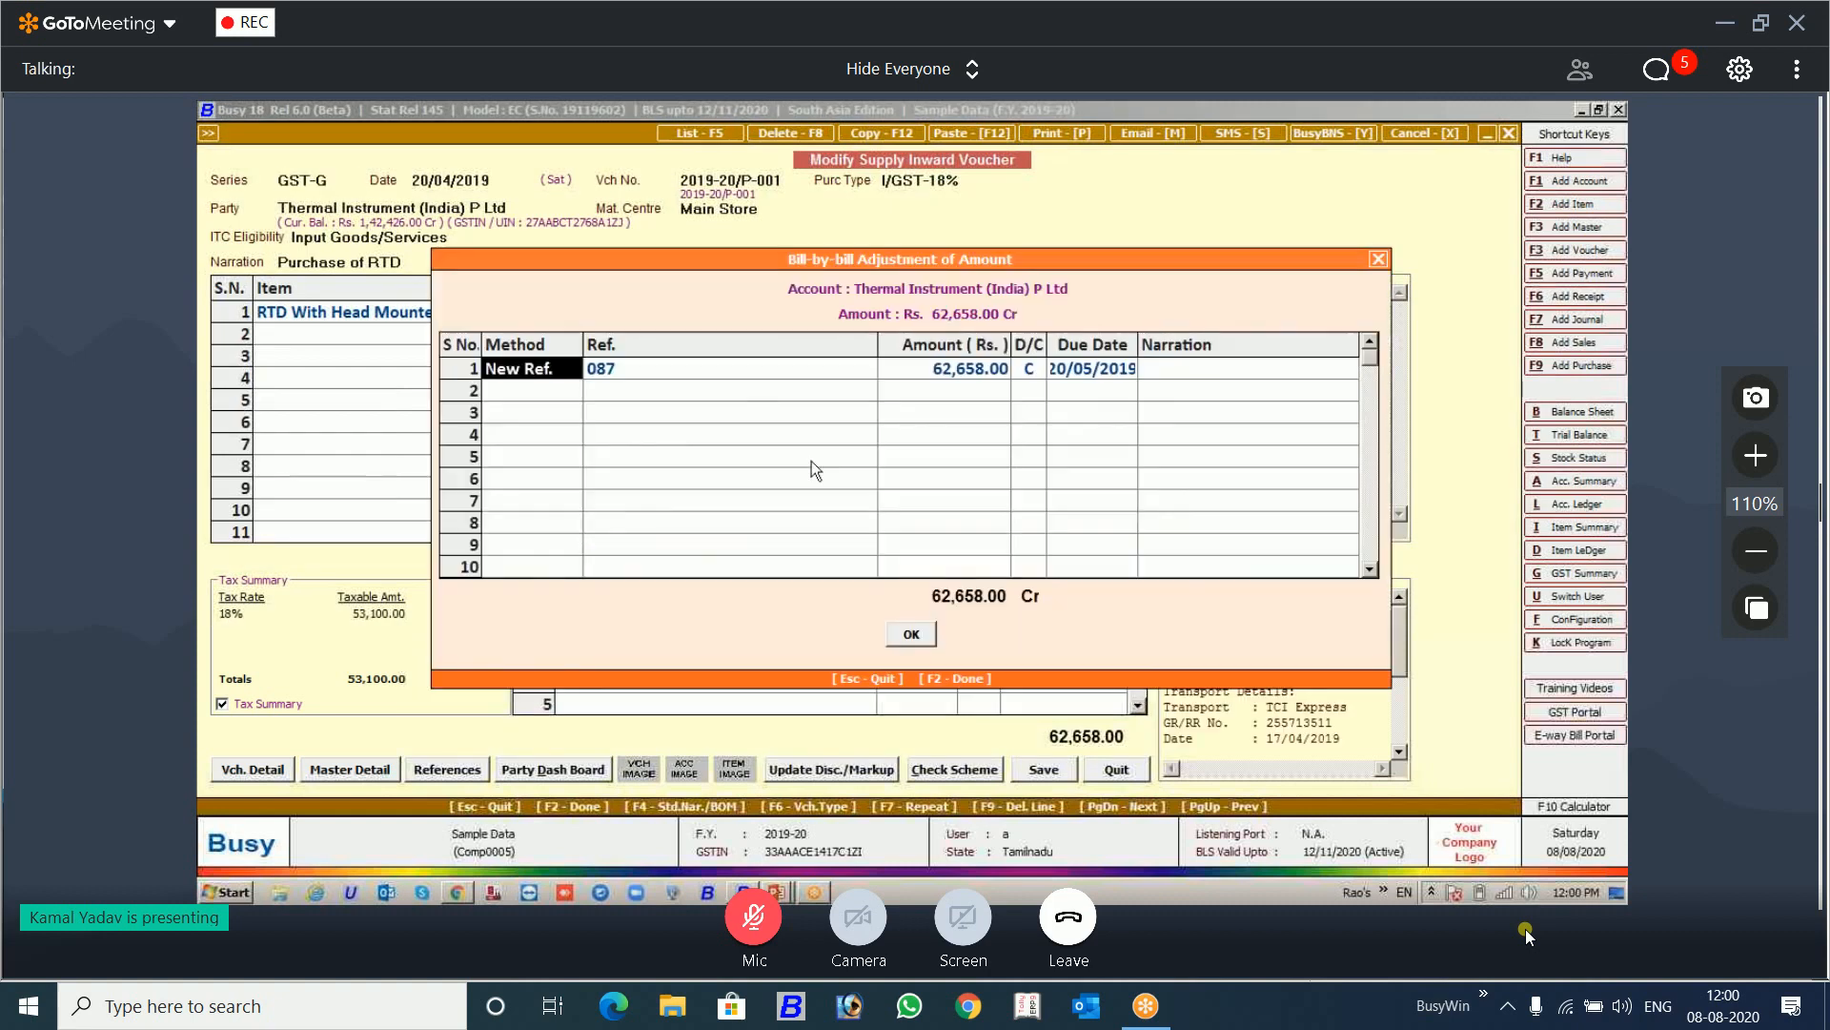
pyautogui.press('F2')
pyautogui.press('F2')
pyautogui.press('Return')
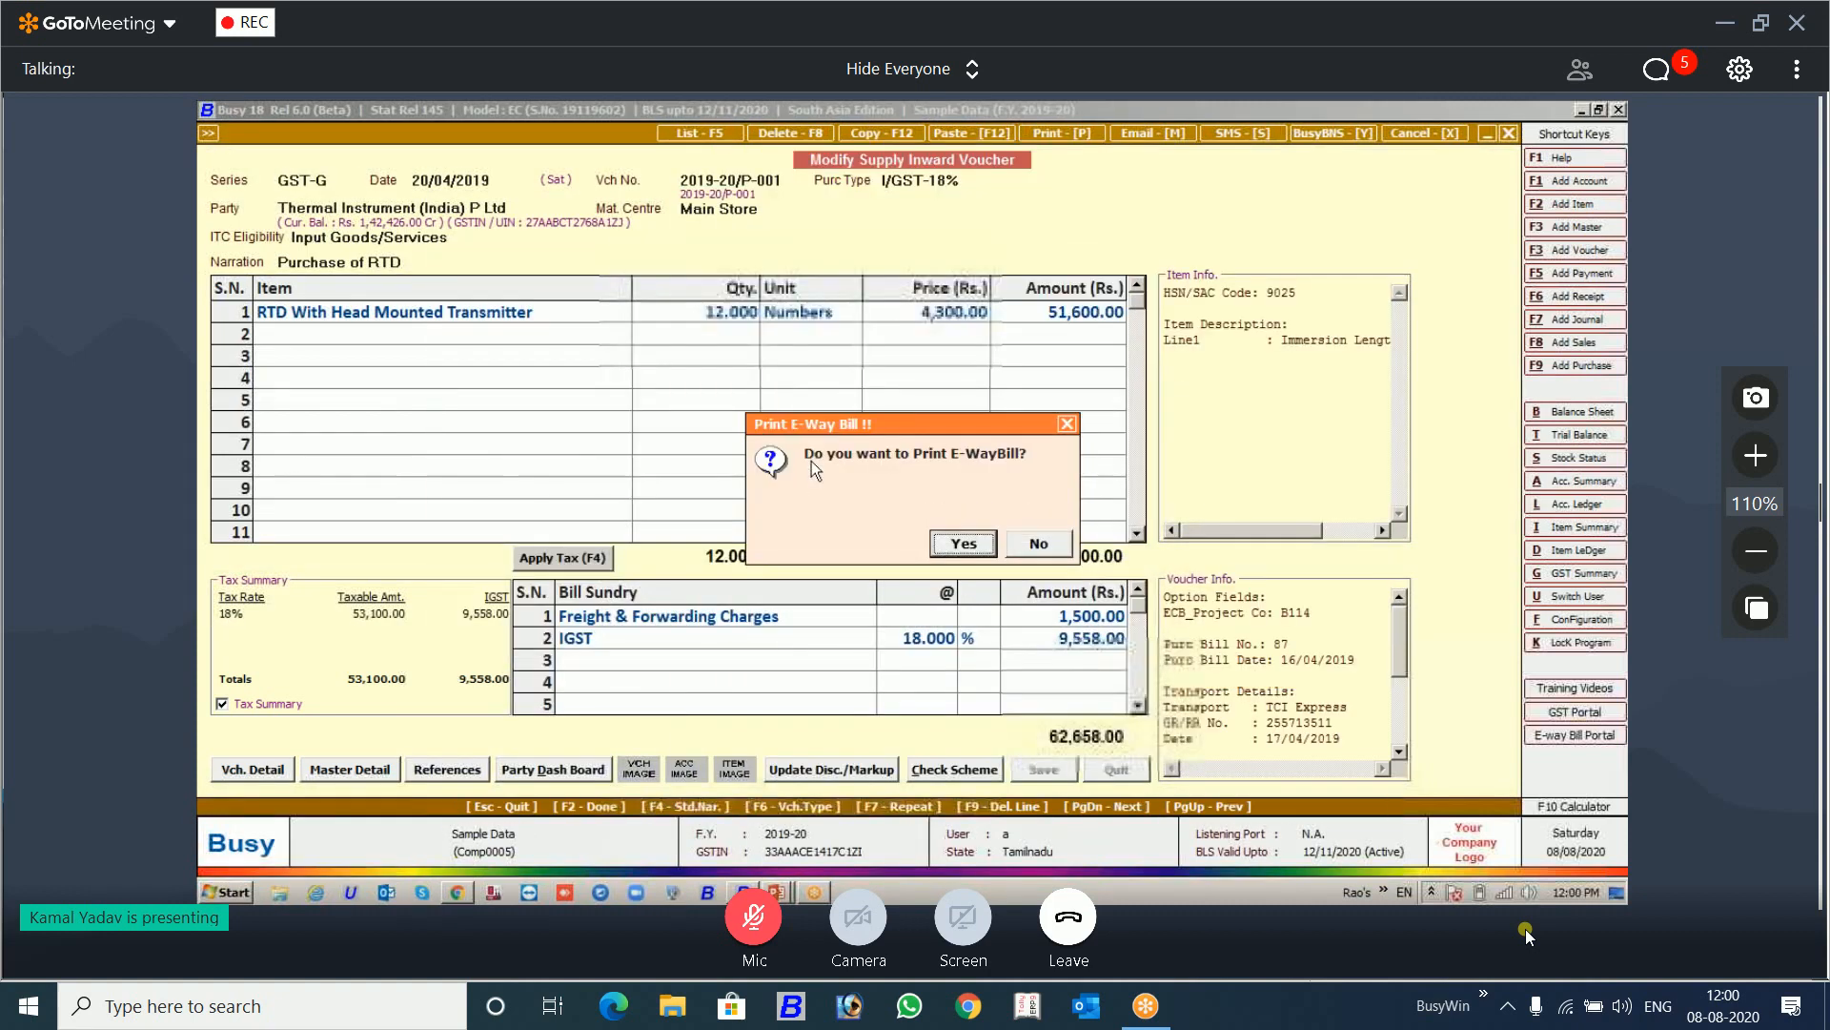
# Step: Try to print the E-Way Bill for the Thermal Instrument voucher, checking Chrome for the output
pyautogui.press('Return')
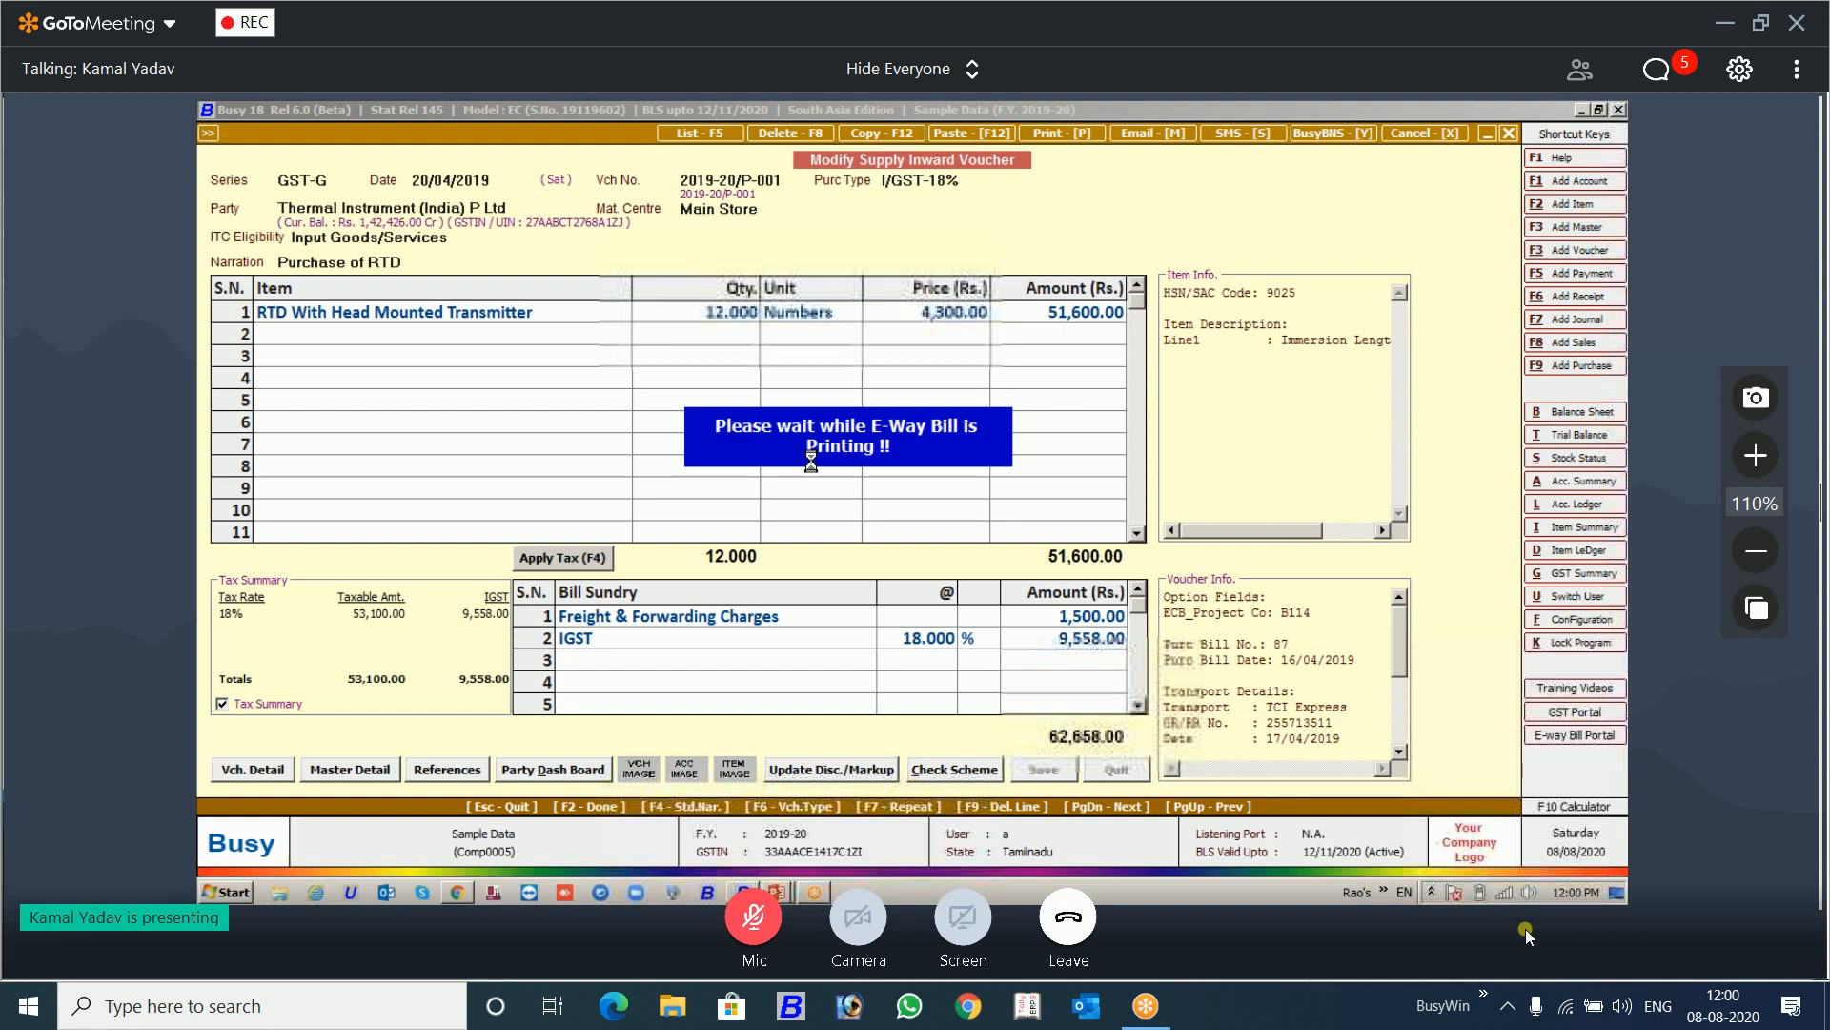
pyautogui.click(465, 893)
pyautogui.click(467, 894)
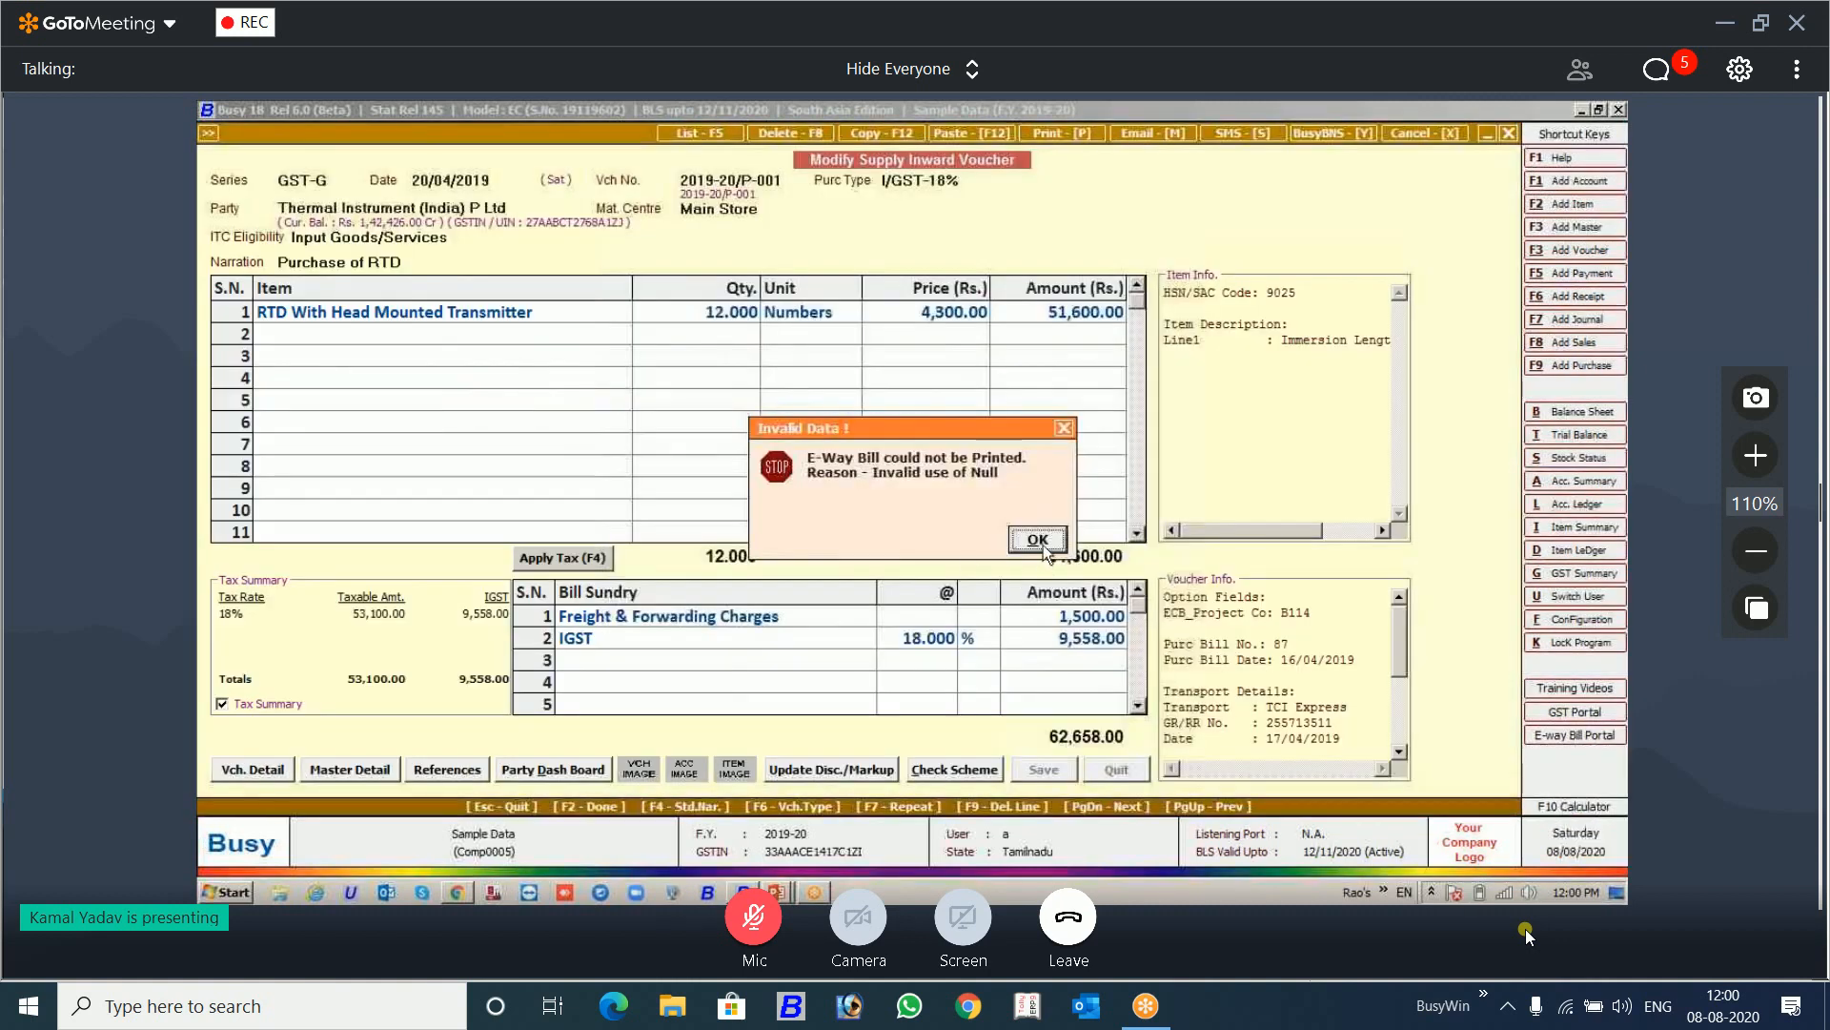
pyautogui.click(1038, 539)
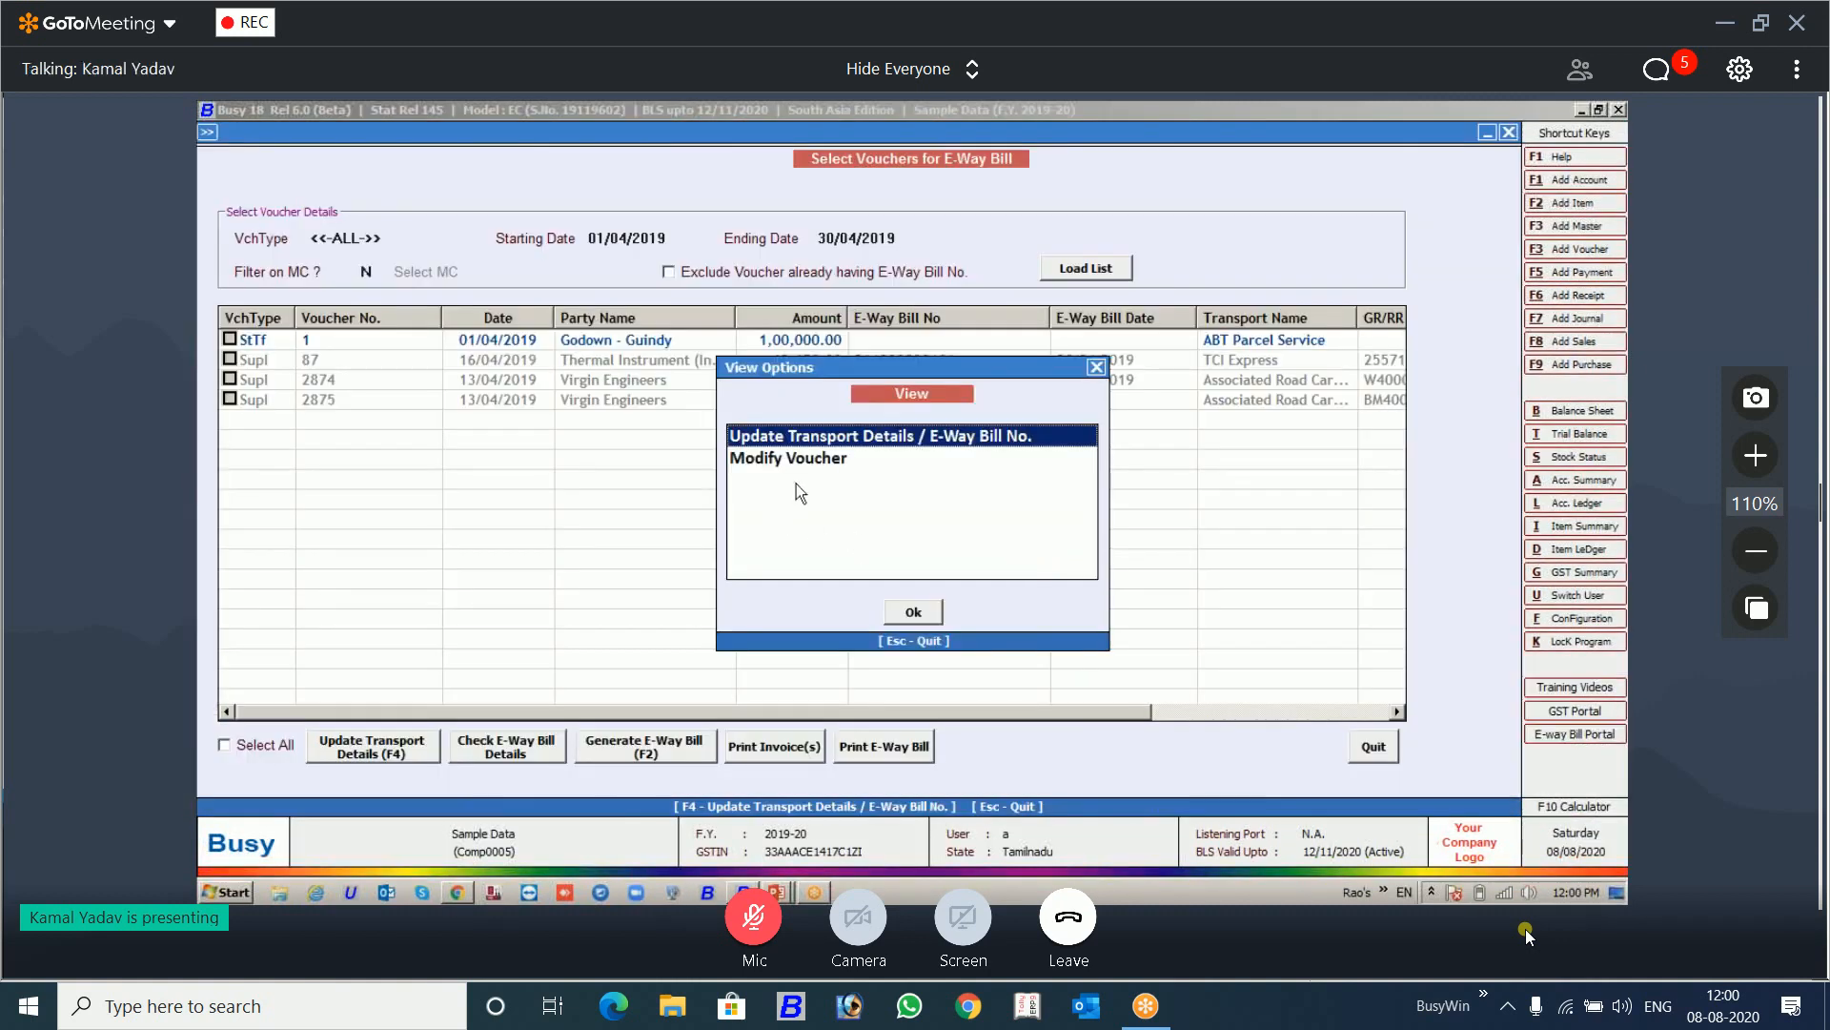
# Step: Reopen the Thermal Instrument voucher, save it again, retry printing its E-Way Bill, and return to the voucher list
pyautogui.doubleClick(820, 459)
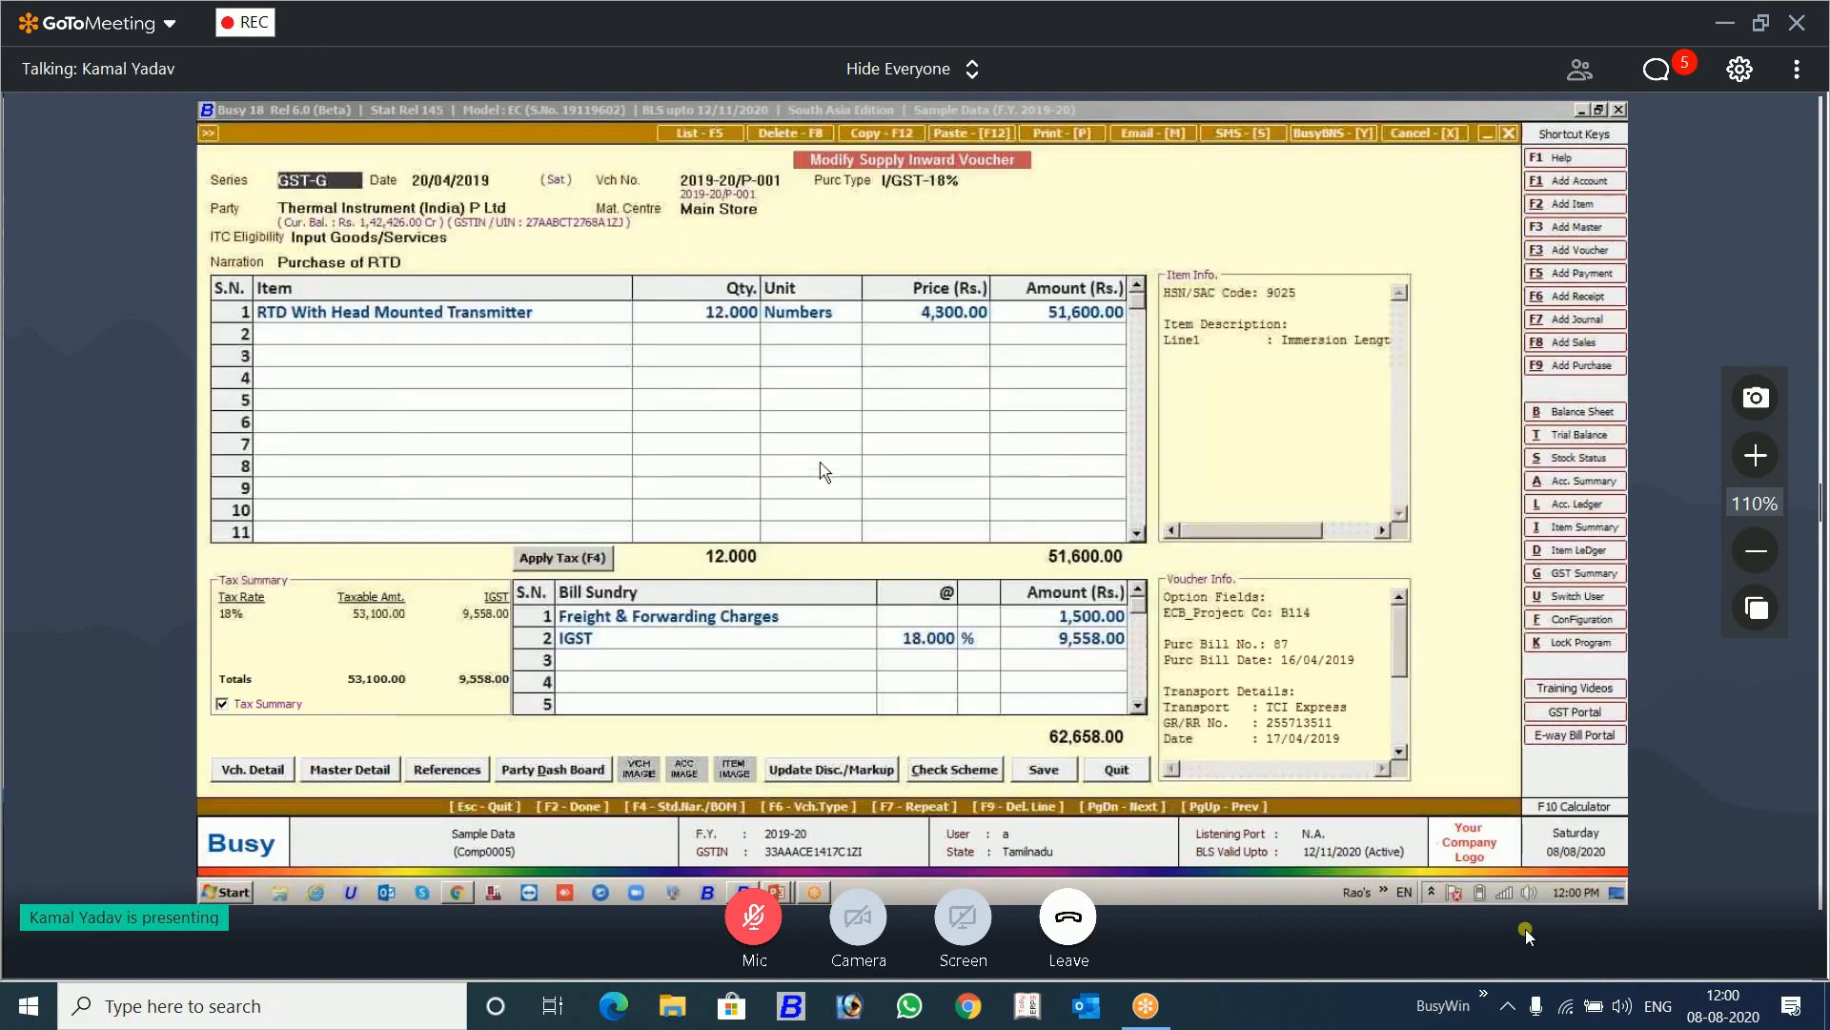
pyautogui.press('F2')
pyautogui.press('F2')
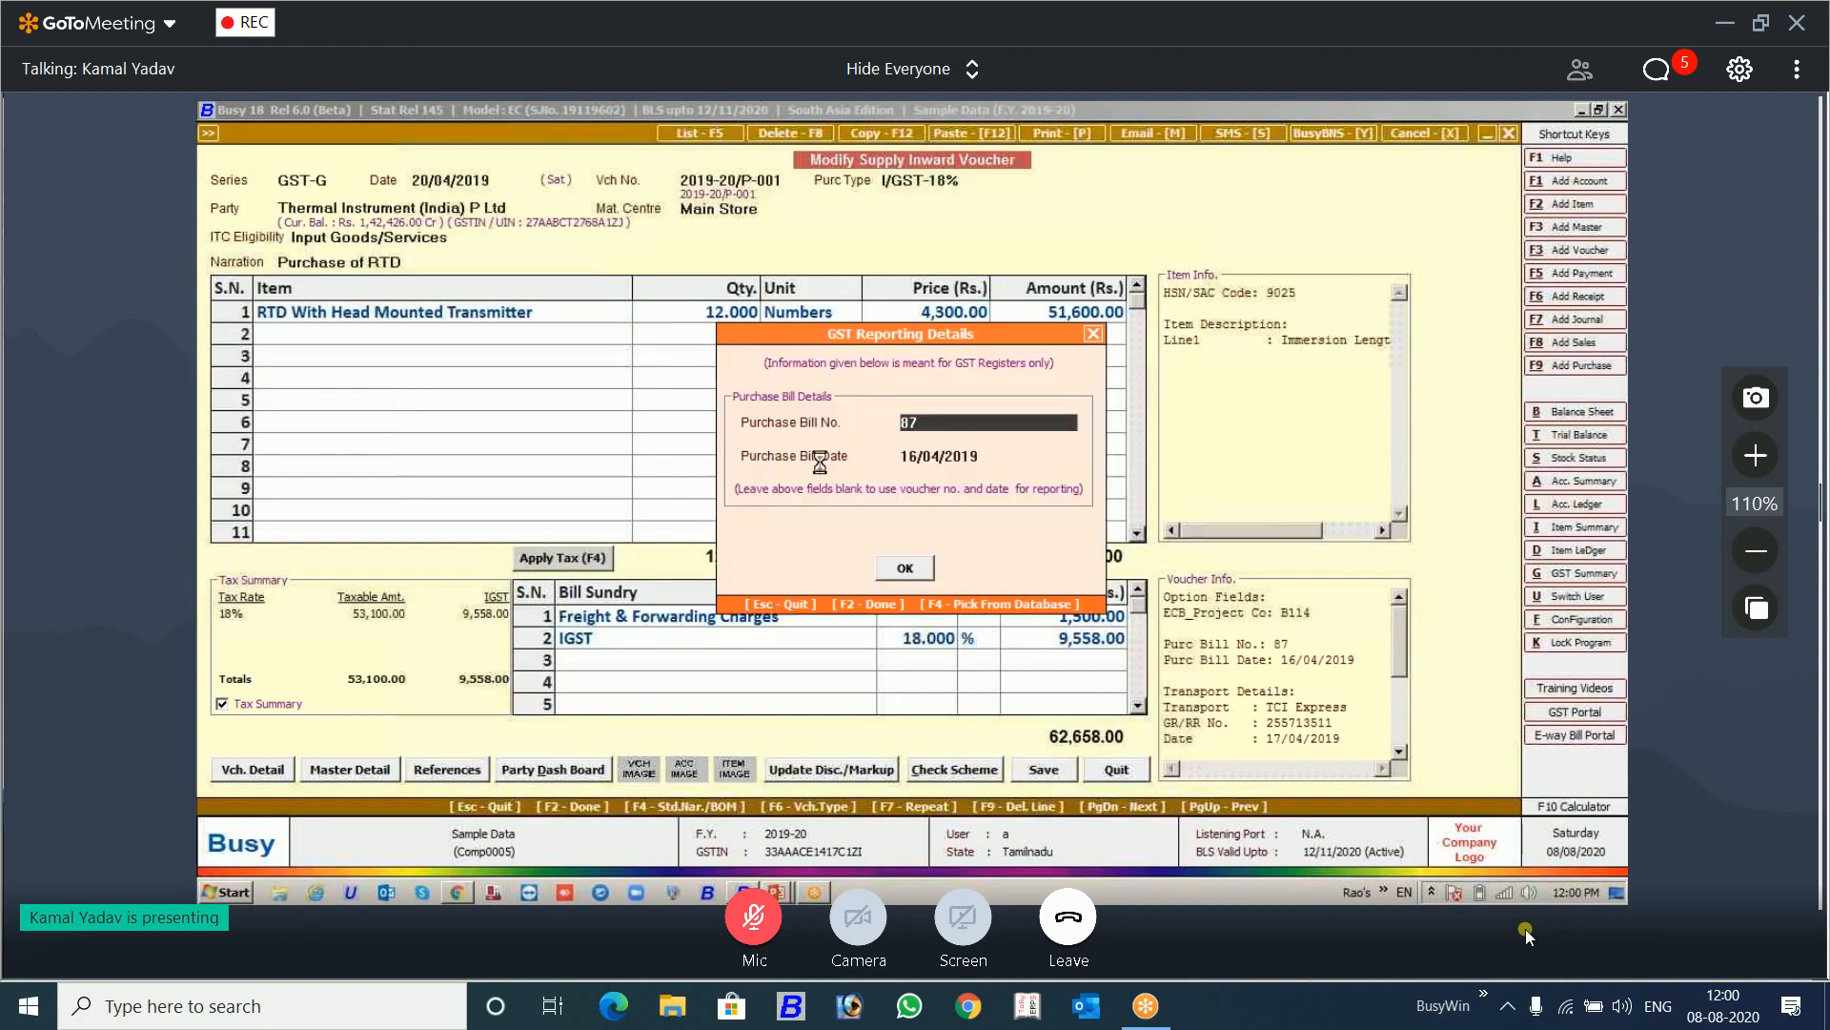
pyautogui.press('F2')
pyautogui.press('F2')
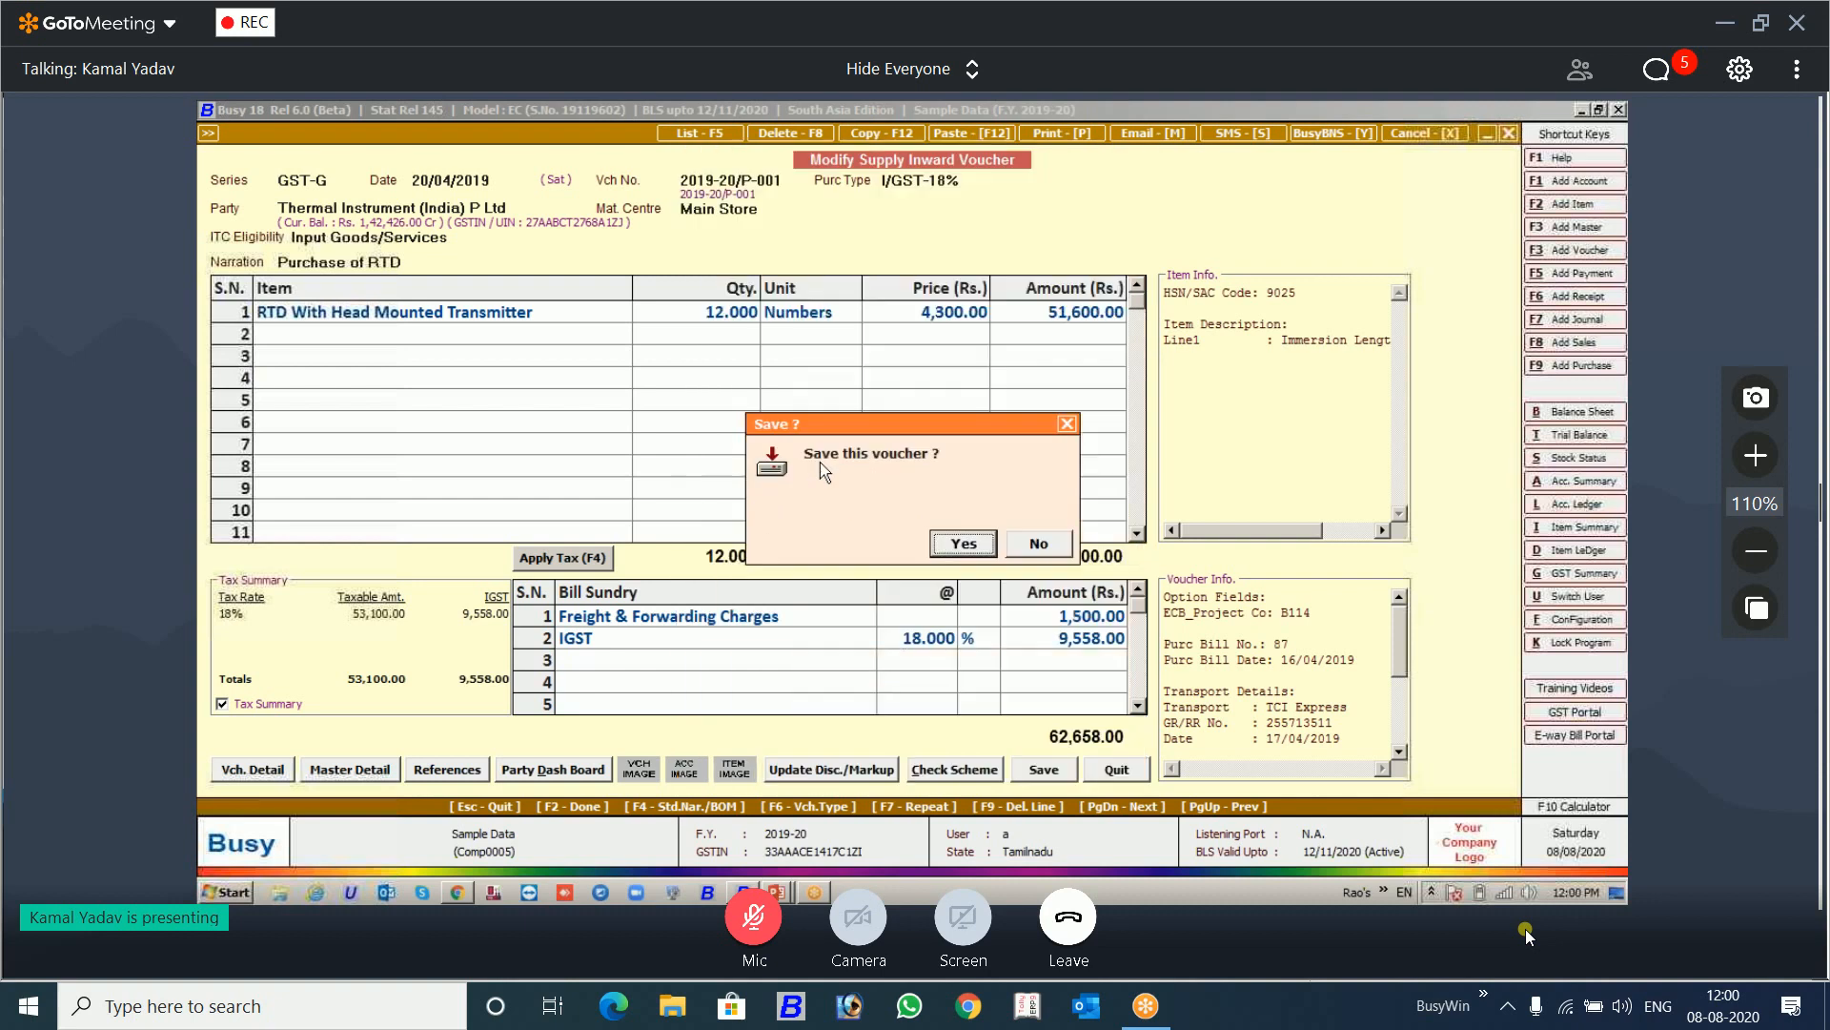
pyautogui.press('Return')
pyautogui.press('Return')
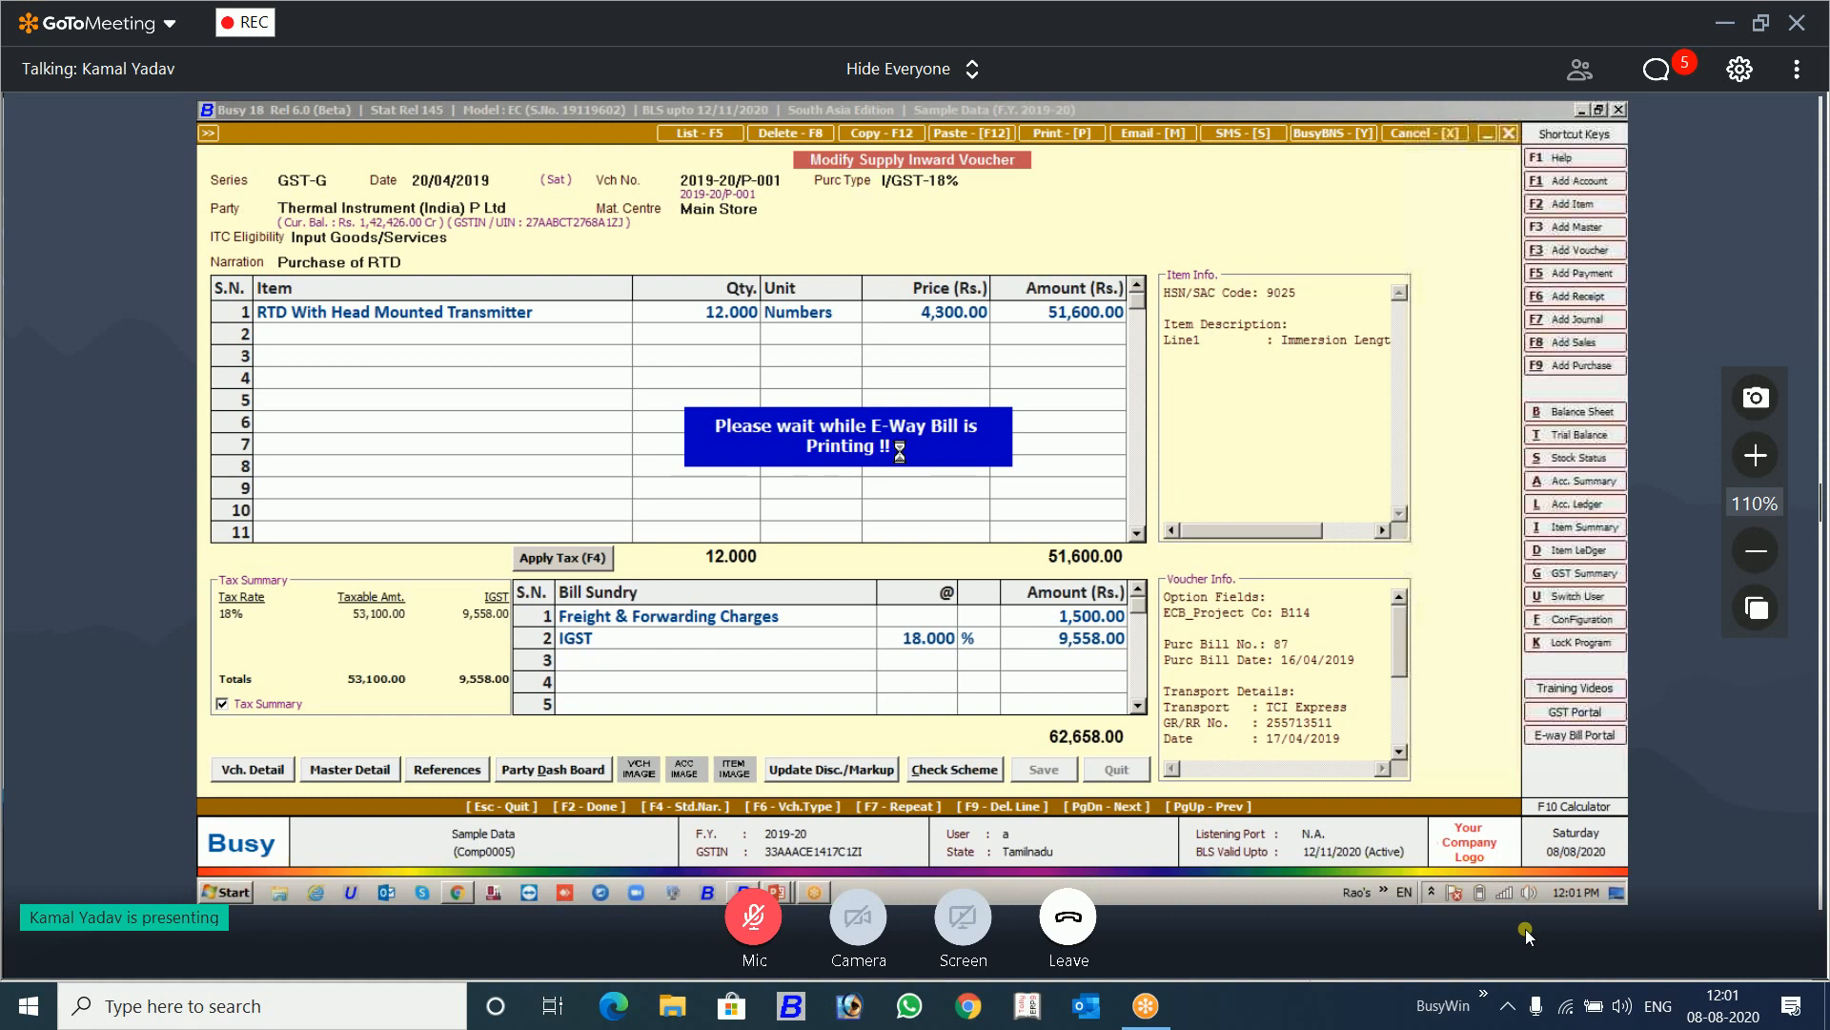
pyautogui.click(1035, 534)
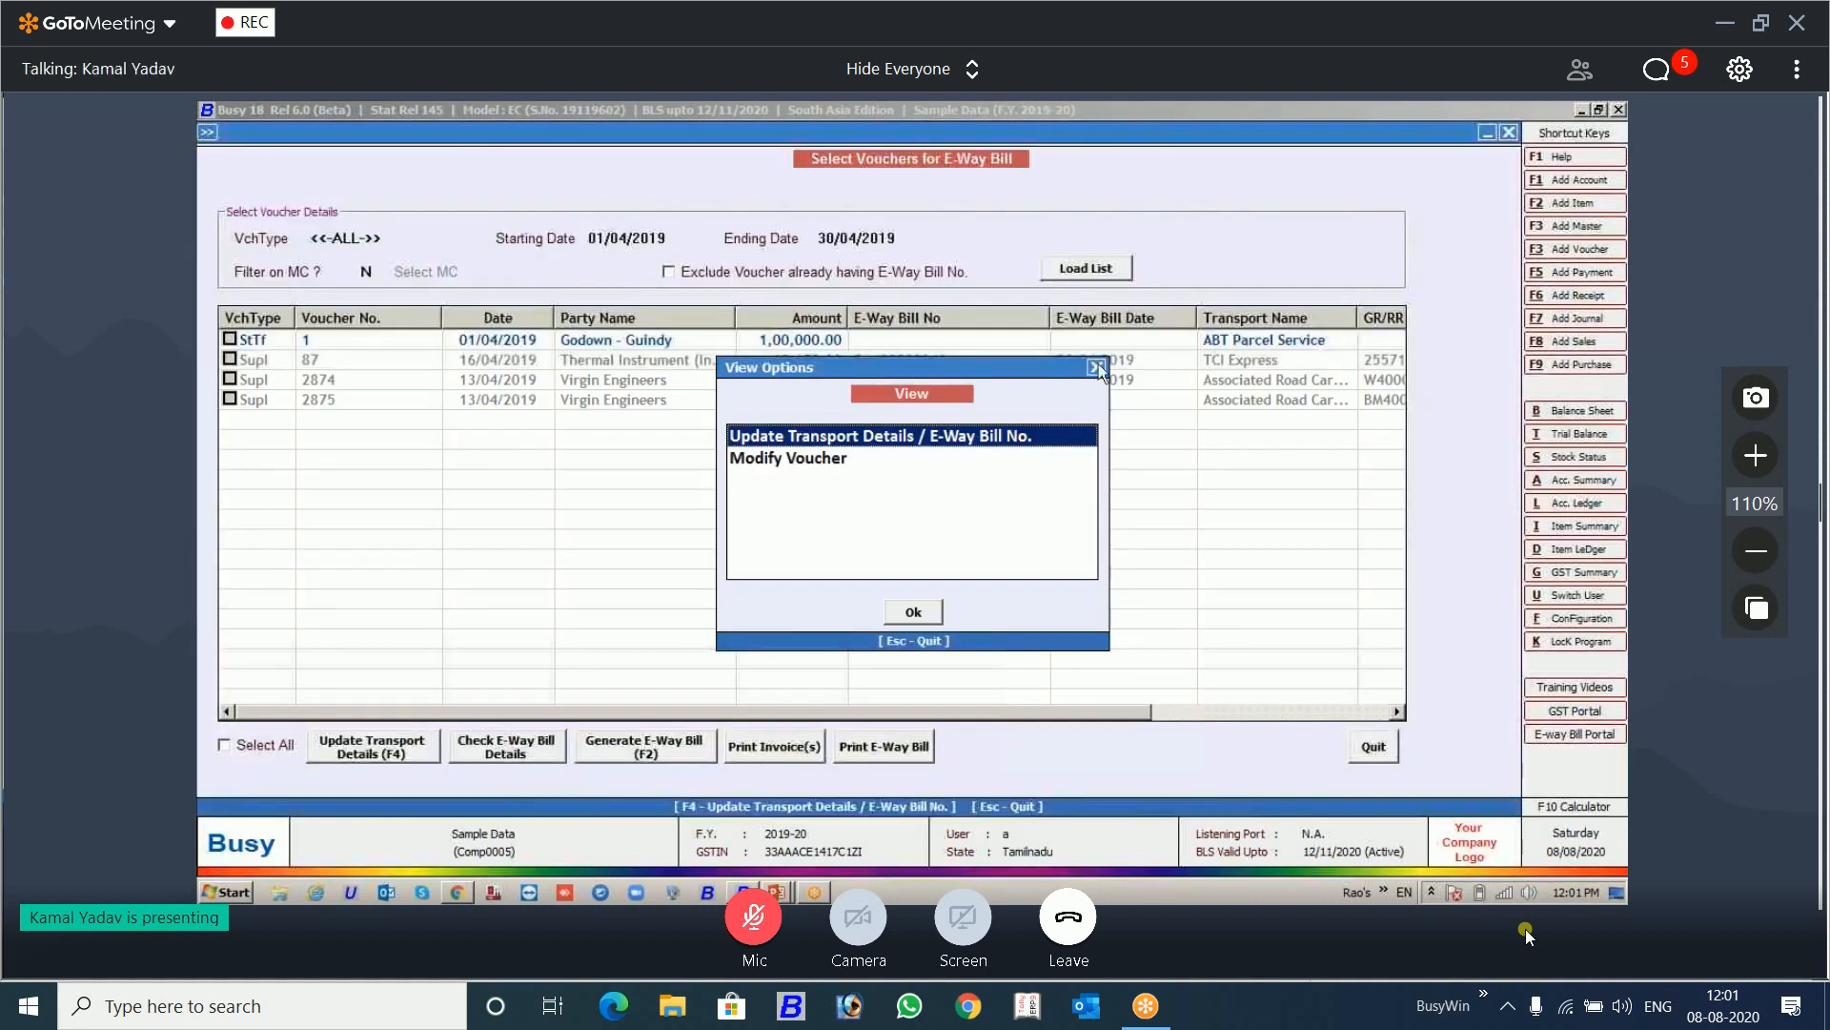
pyautogui.click(1097, 367)
# Step: Show the desktop and open the Eway Bills folder inside the 6.0 Training folder
pyautogui.rightClick(961, 891)
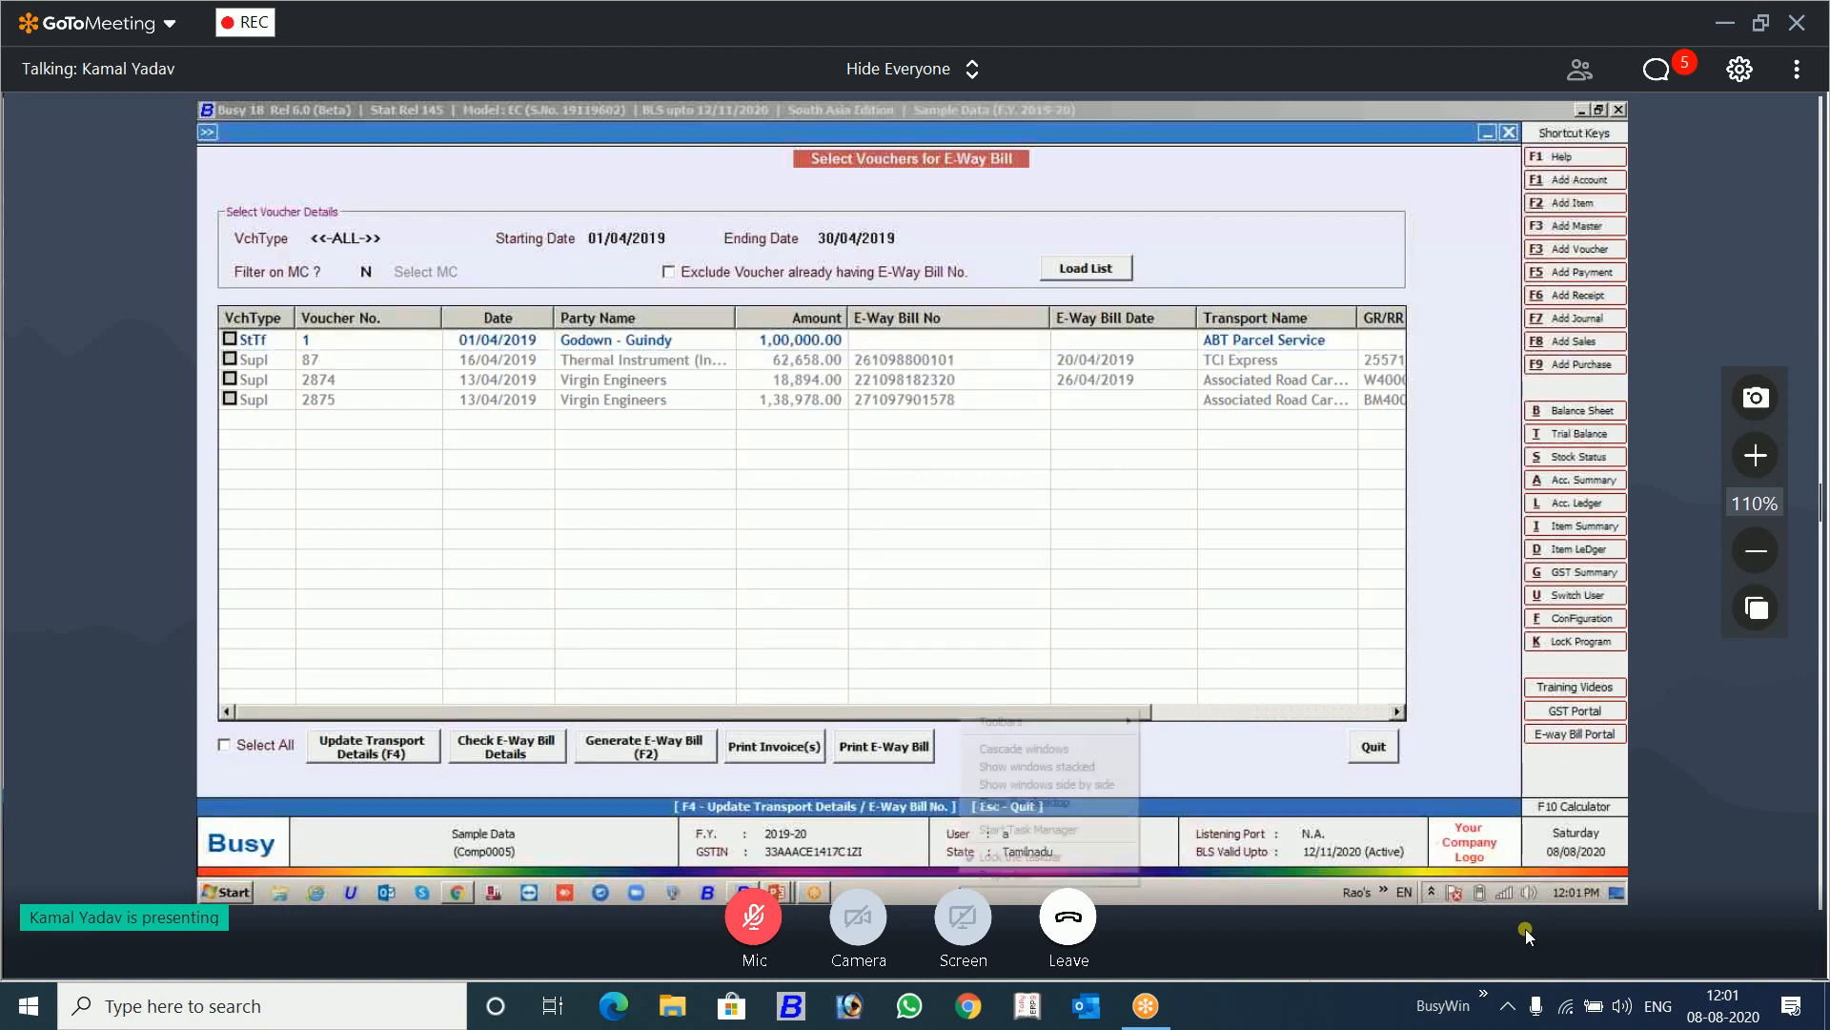
pyautogui.click(1003, 797)
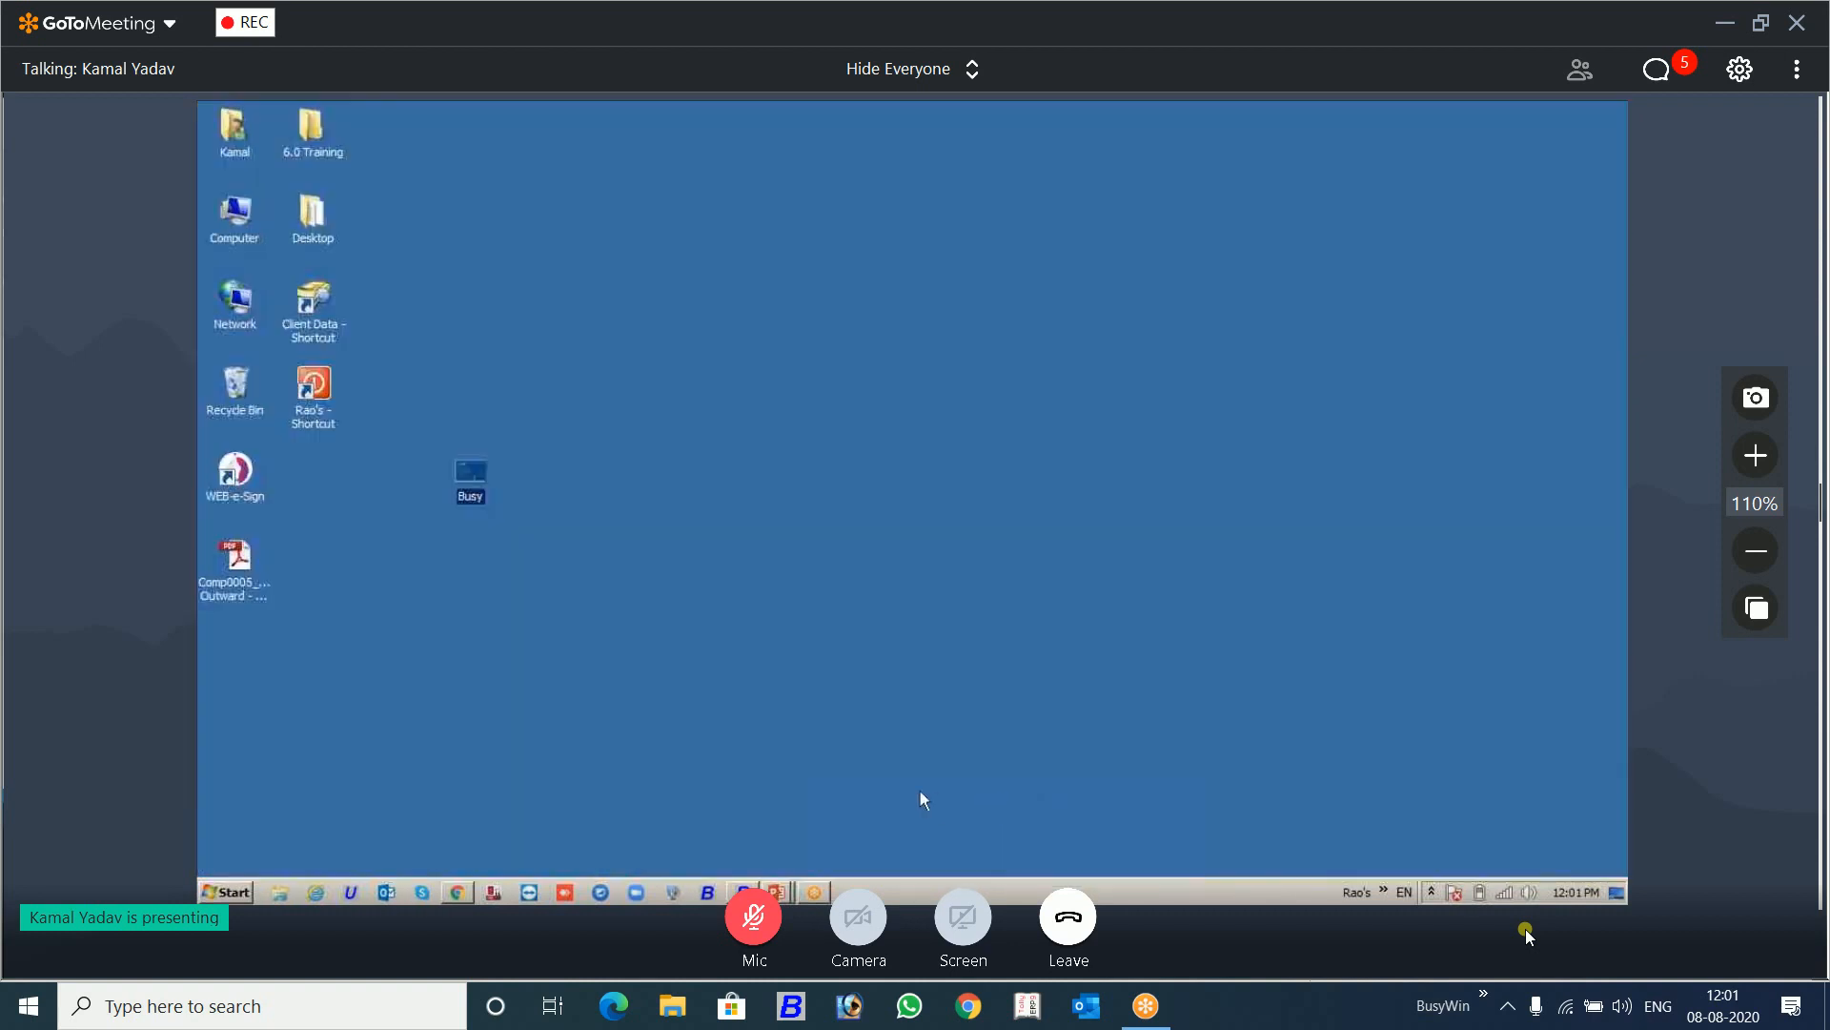
pyautogui.doubleClick(315, 134)
pyautogui.doubleClick(911, 403)
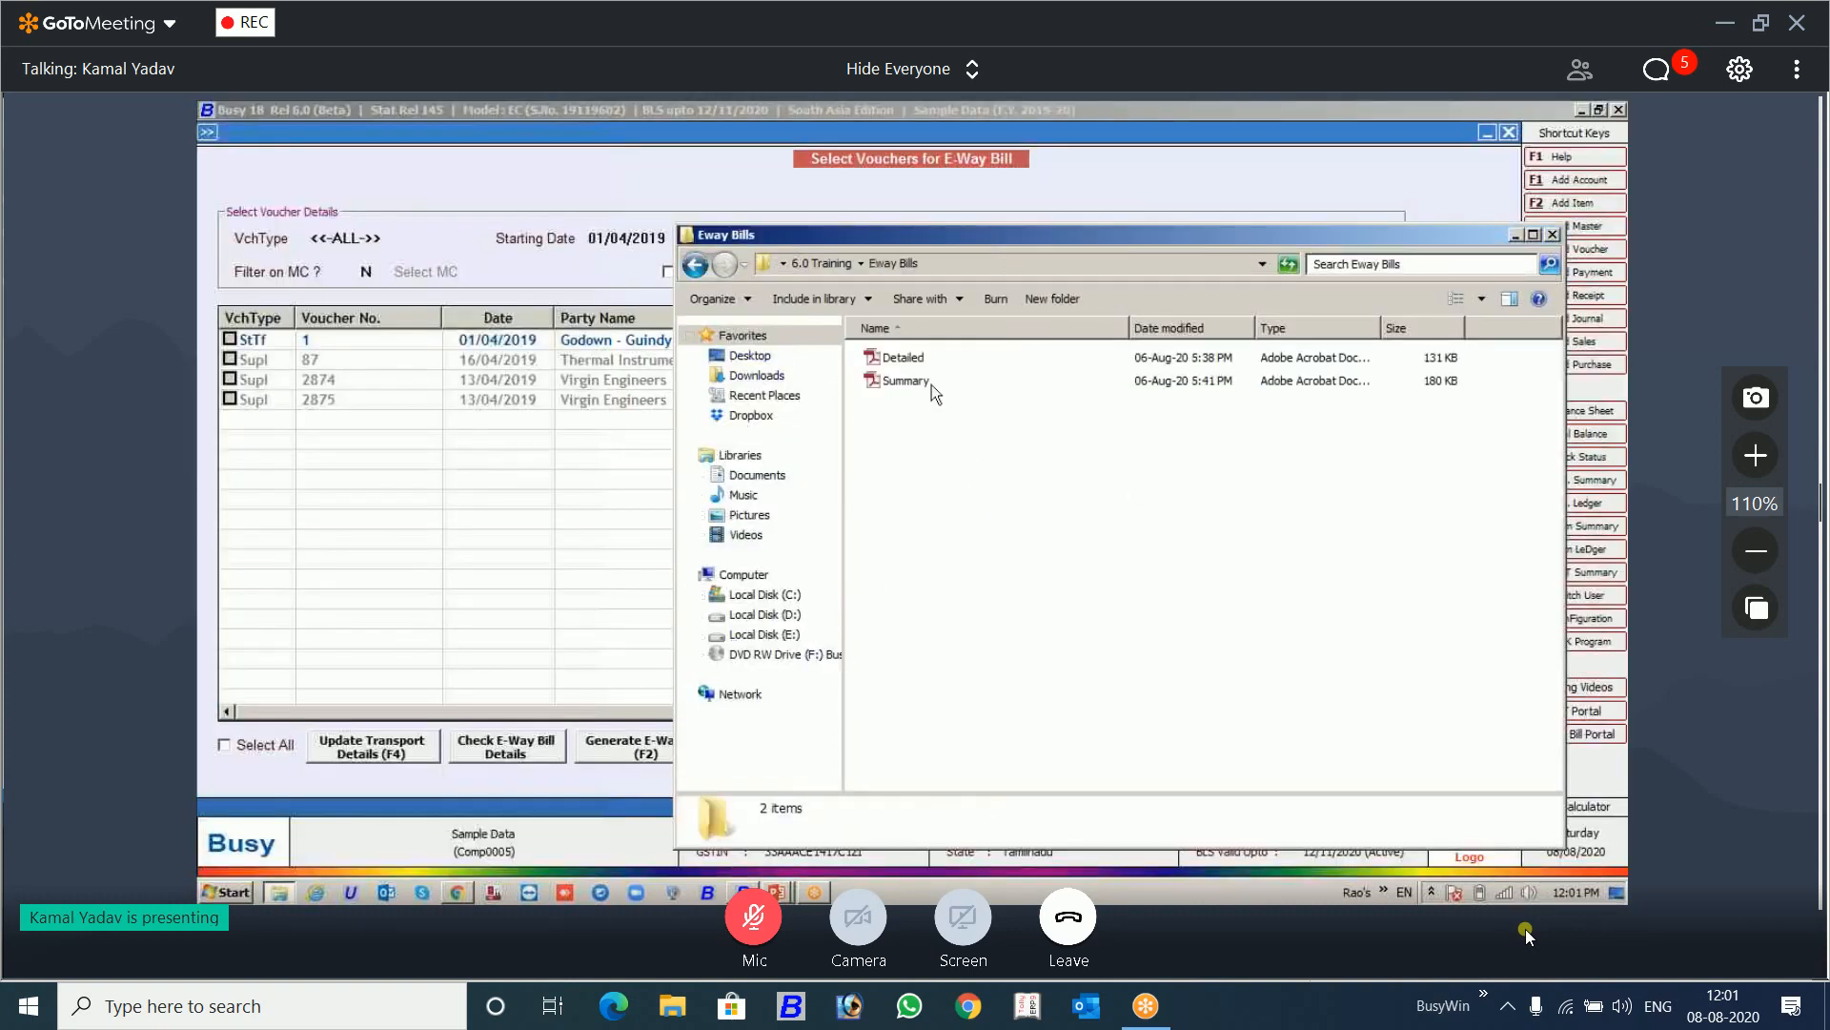
# Step: Open the Summary PDF and examine the e-Way Bill's QR code, Part A details and Part B vehicle table
pyautogui.doubleClick(931, 385)
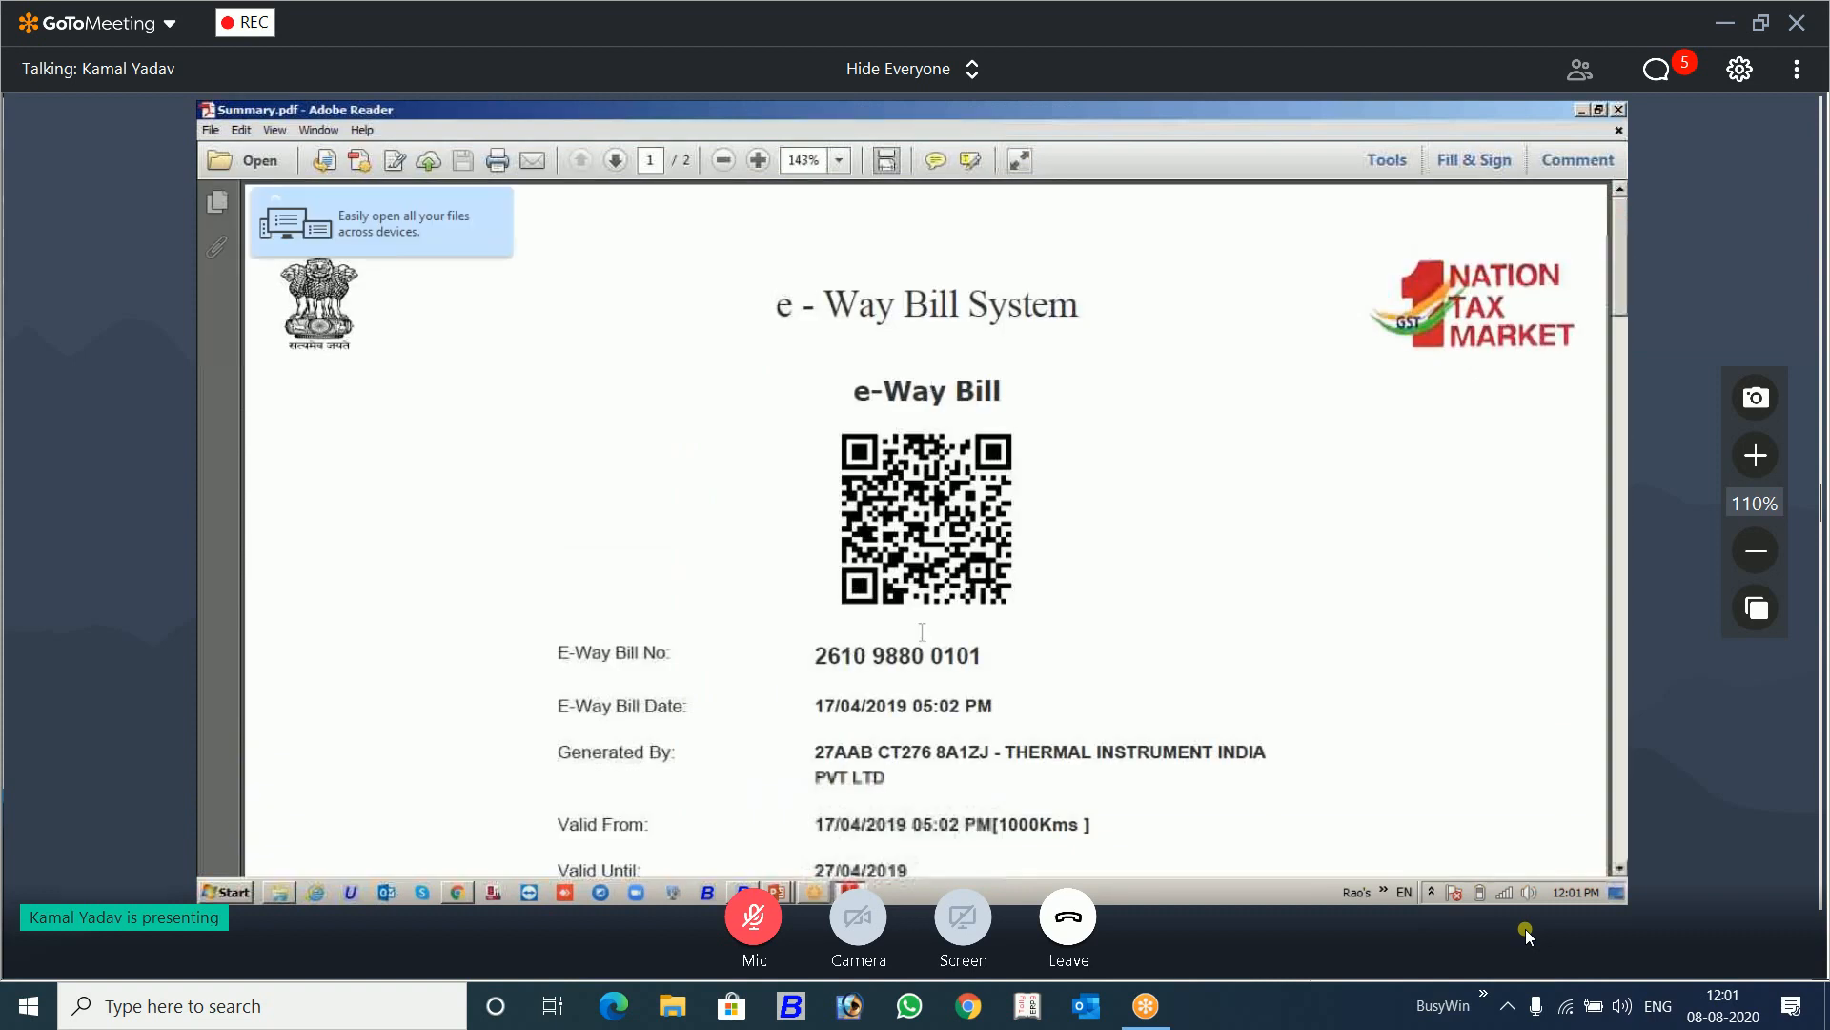
pyautogui.scroll(-10, 924, 629)
pyautogui.scroll(8, 923, 633)
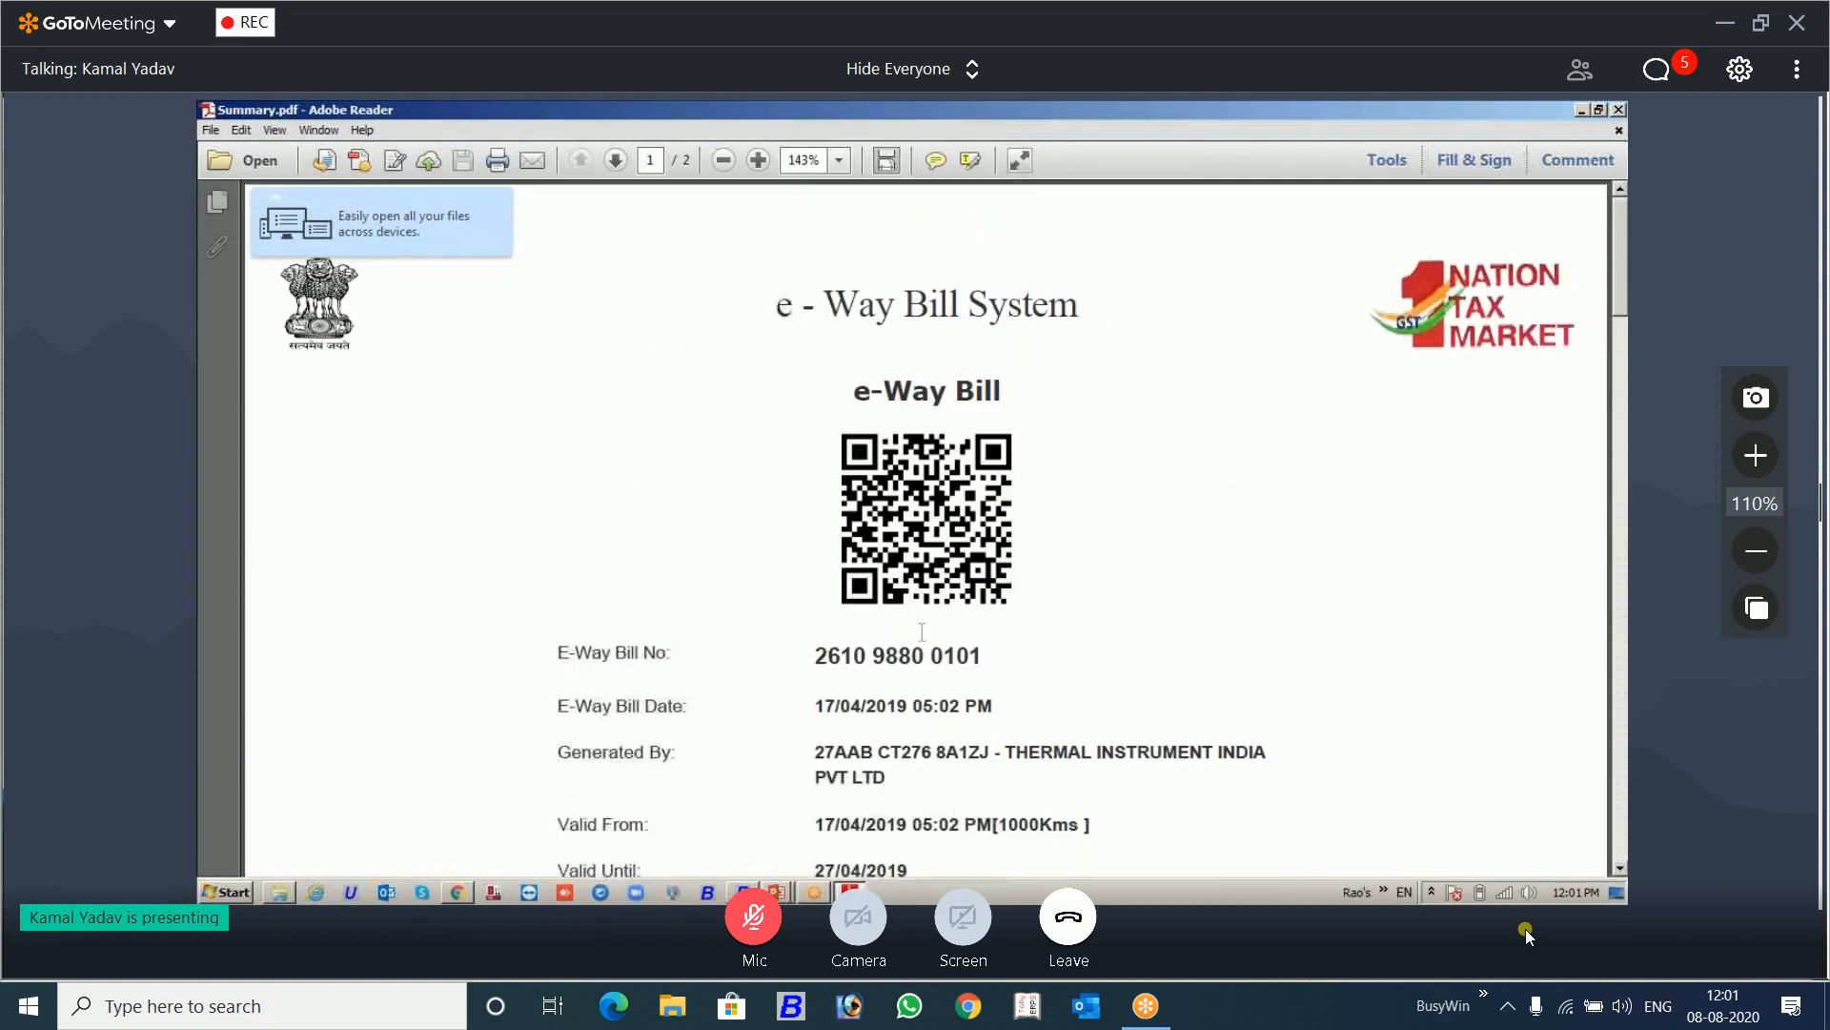
pyautogui.scroll(-10, 922, 632)
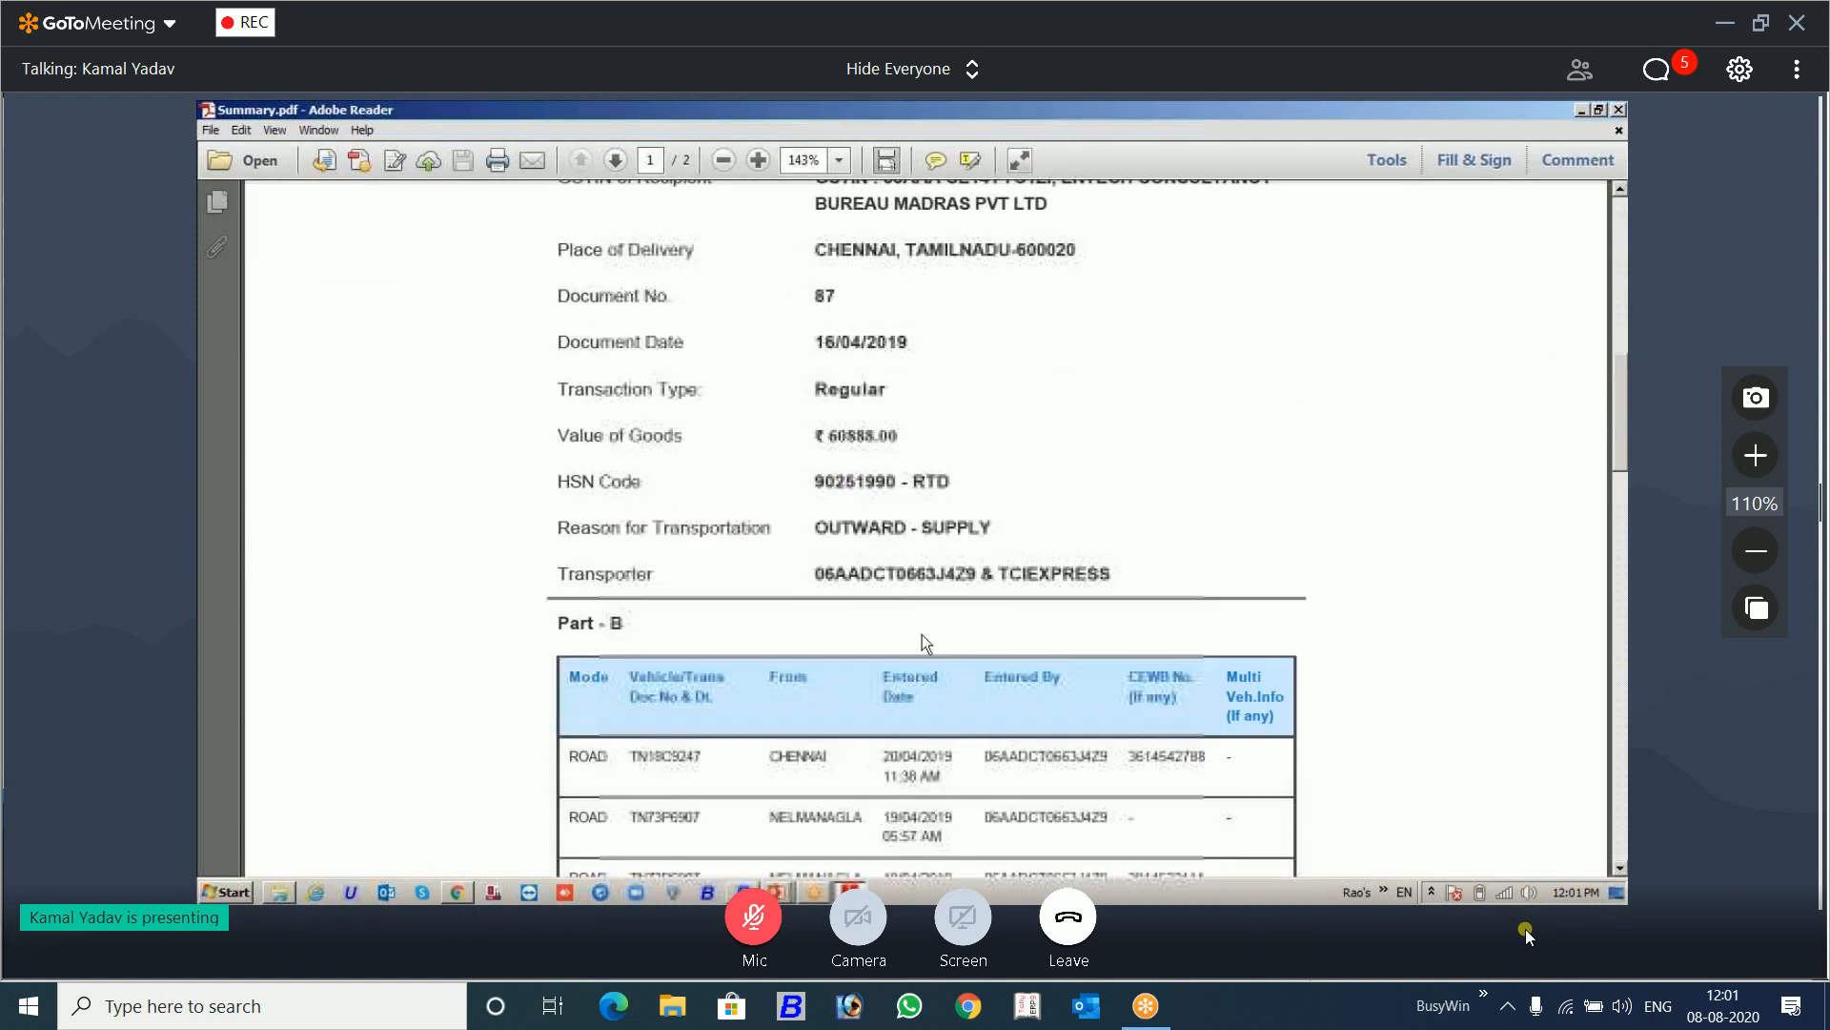
pyautogui.scroll(-3, 922, 631)
pyautogui.scroll(10, 922, 631)
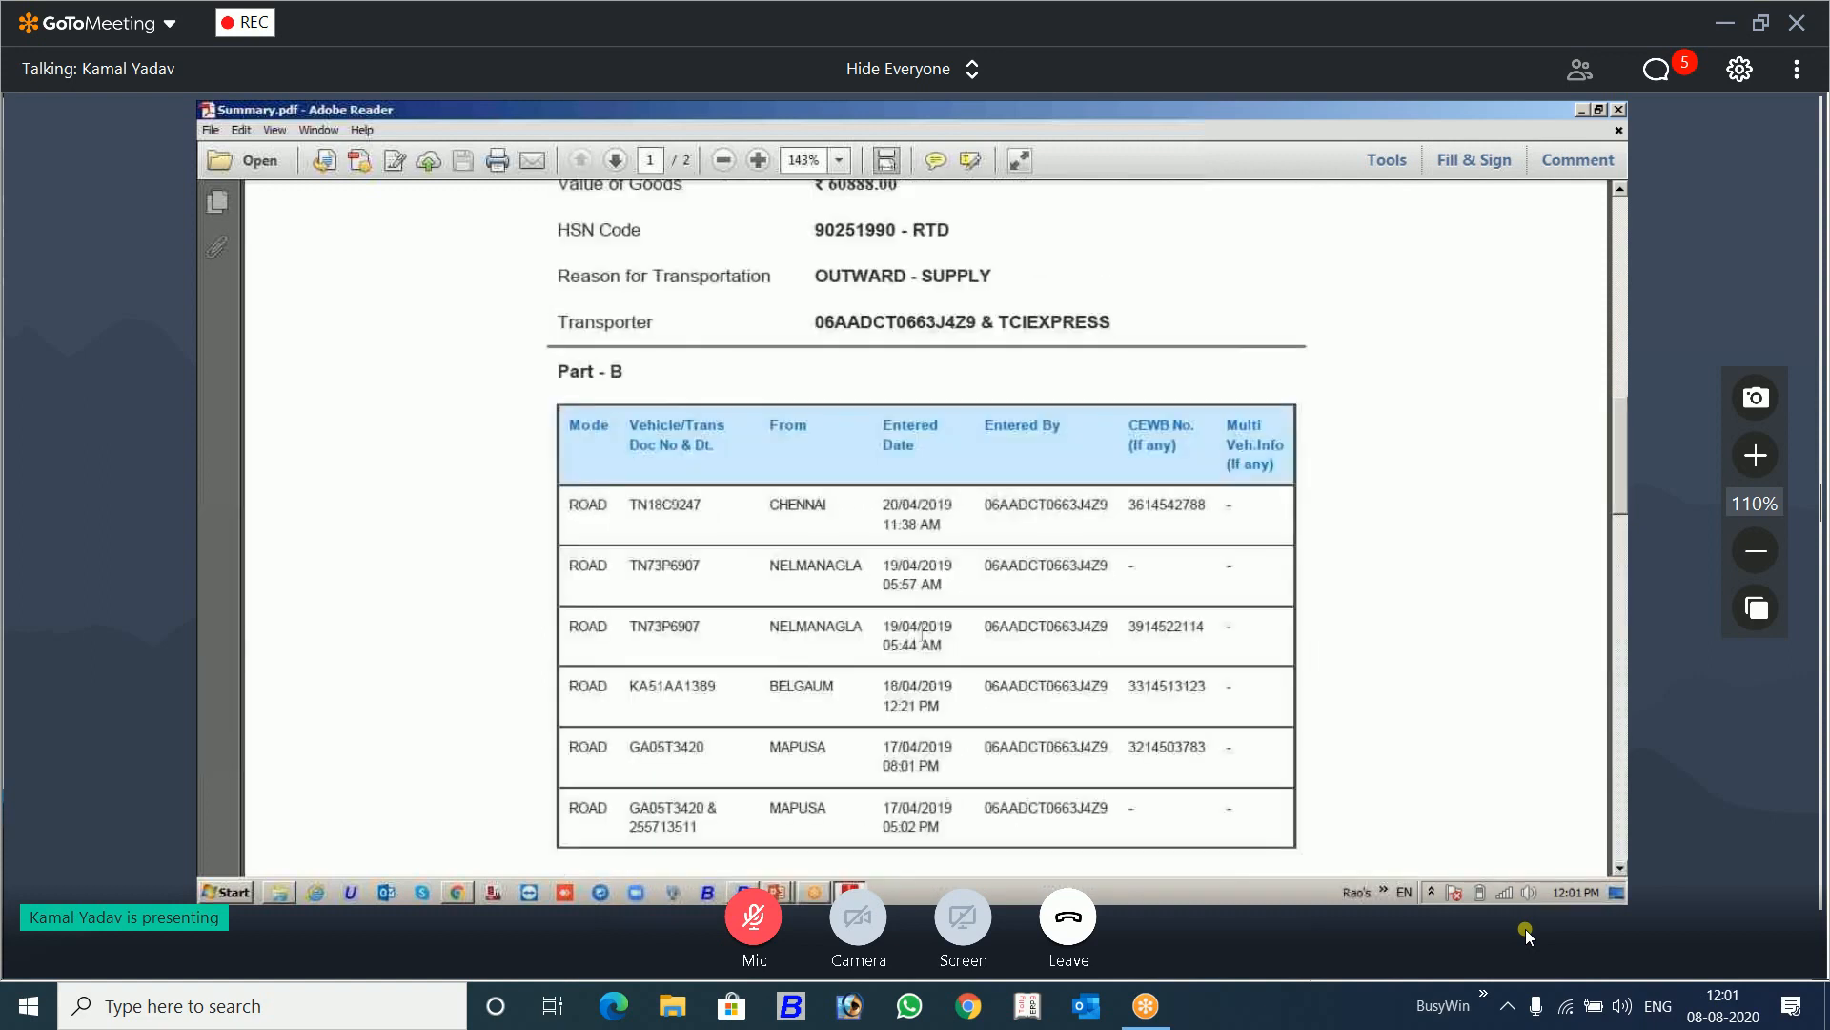
pyautogui.scroll(-5, 1246, 462)
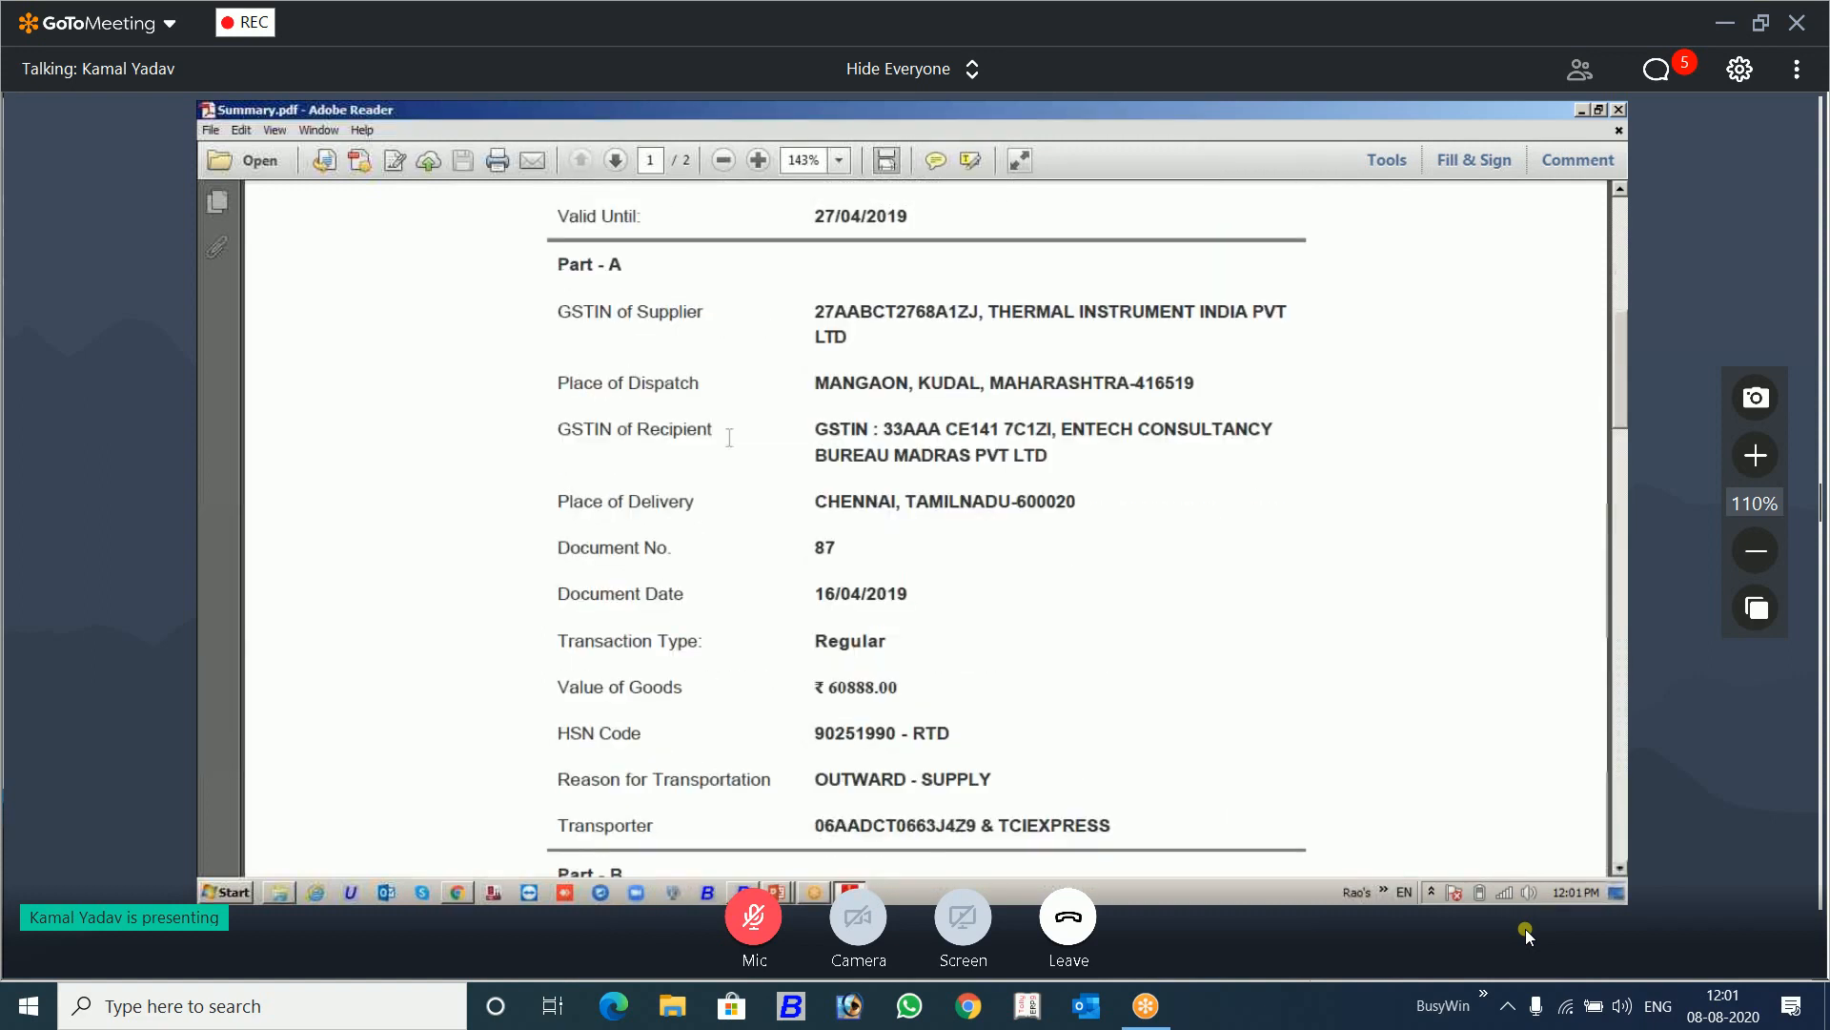
pyautogui.scroll(-4, 997, 578)
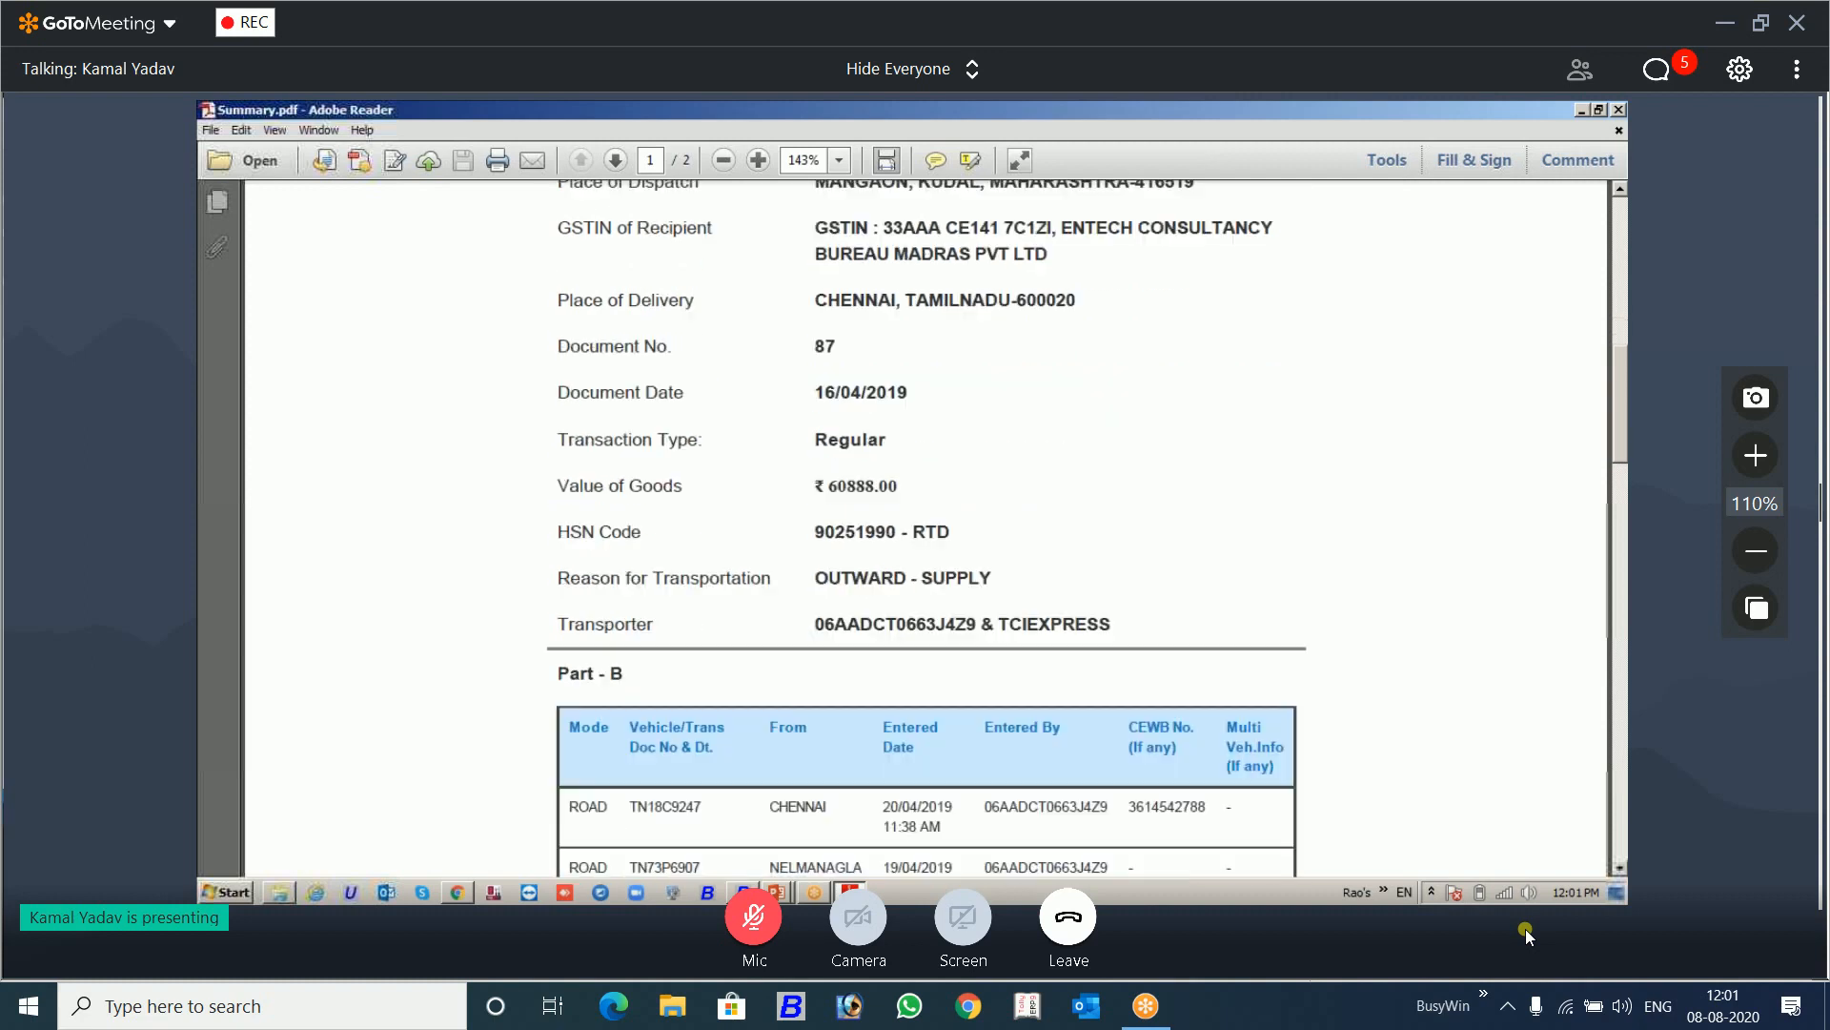
# Step: Close the summary and open the Detailed PDF to examine its address, goods, transportation and vehicle details
pyautogui.click(1618, 109)
pyautogui.doubleClick(904, 359)
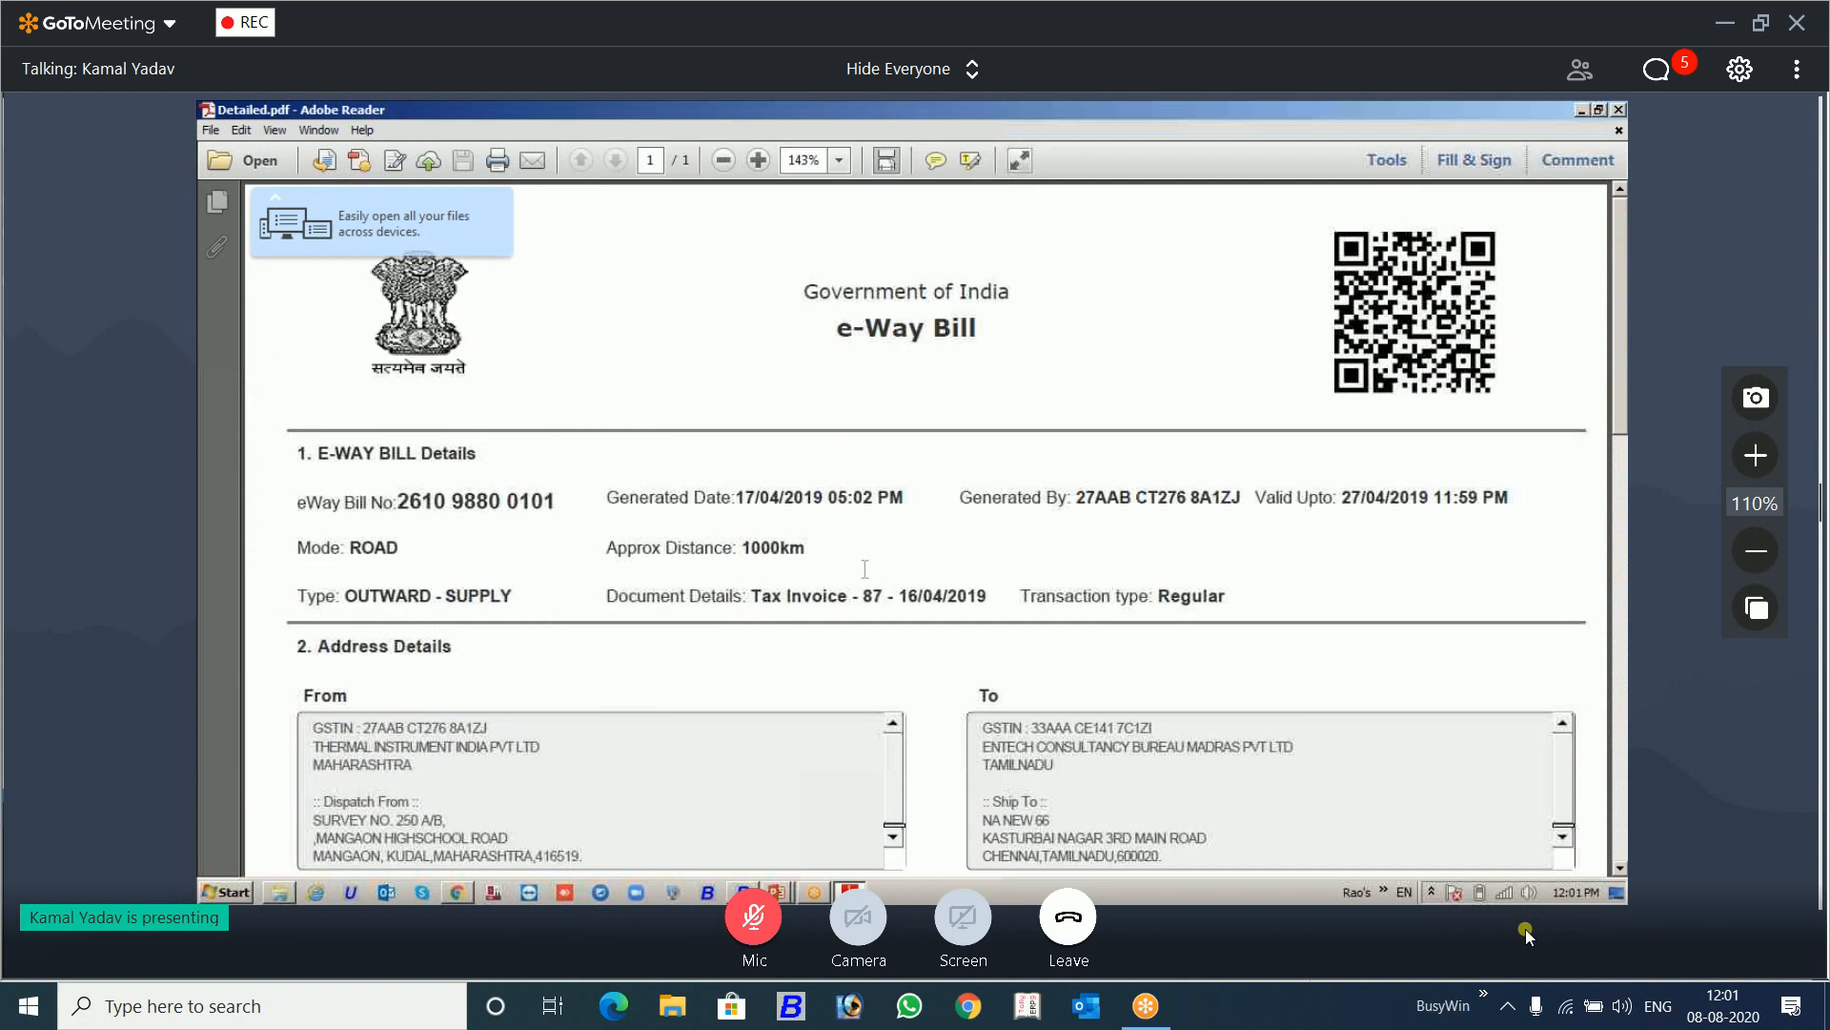
pyautogui.scroll(-15, 865, 569)
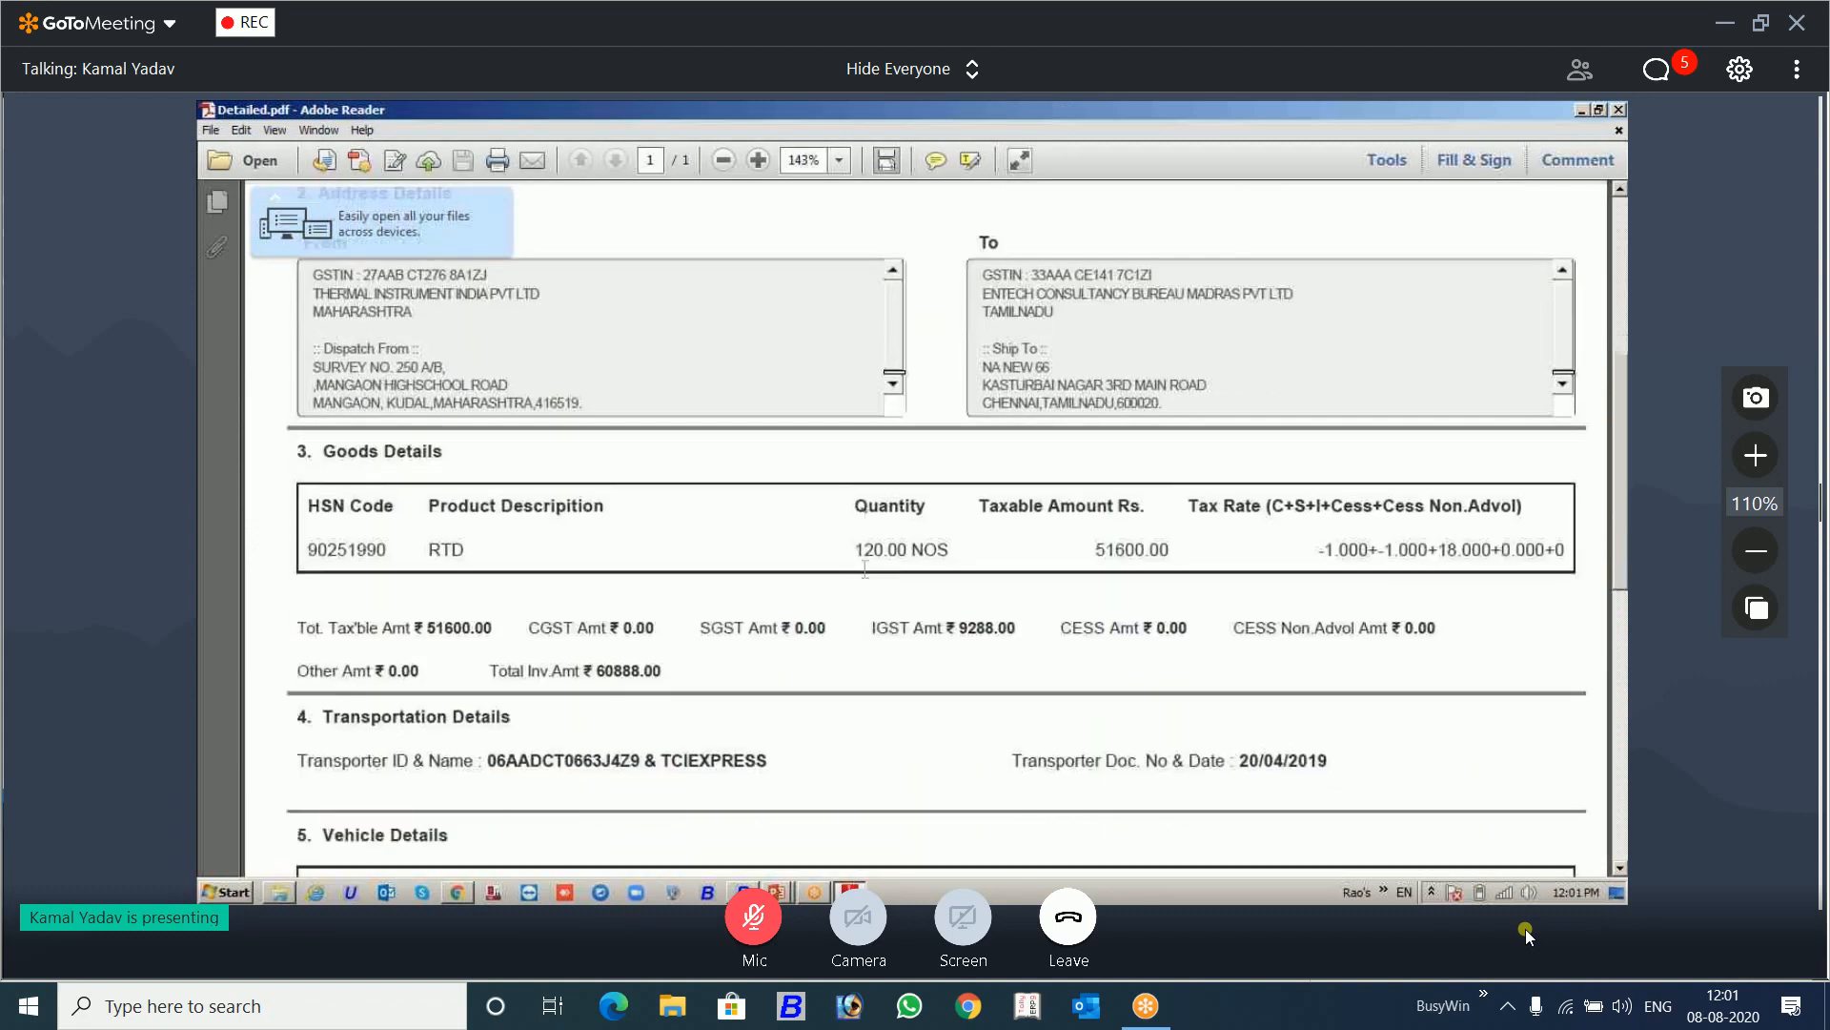
pyautogui.scroll(-10, 865, 573)
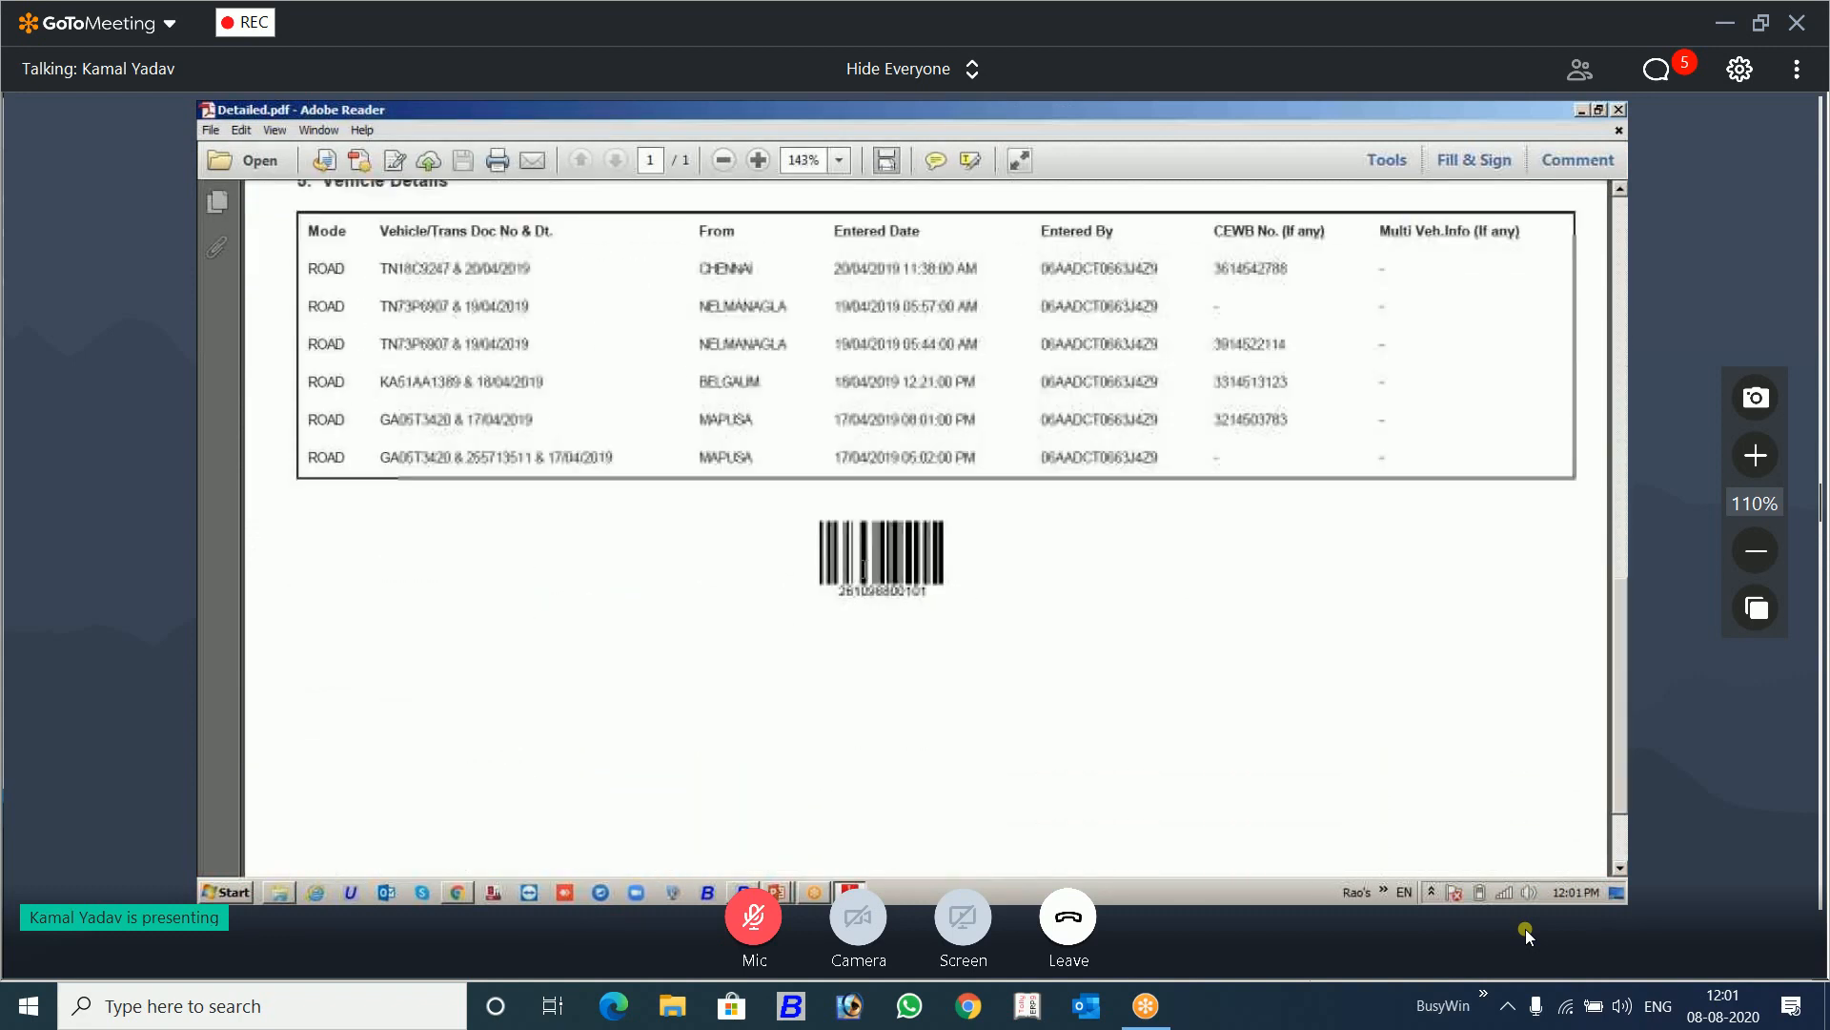
pyautogui.scroll(20, 865, 572)
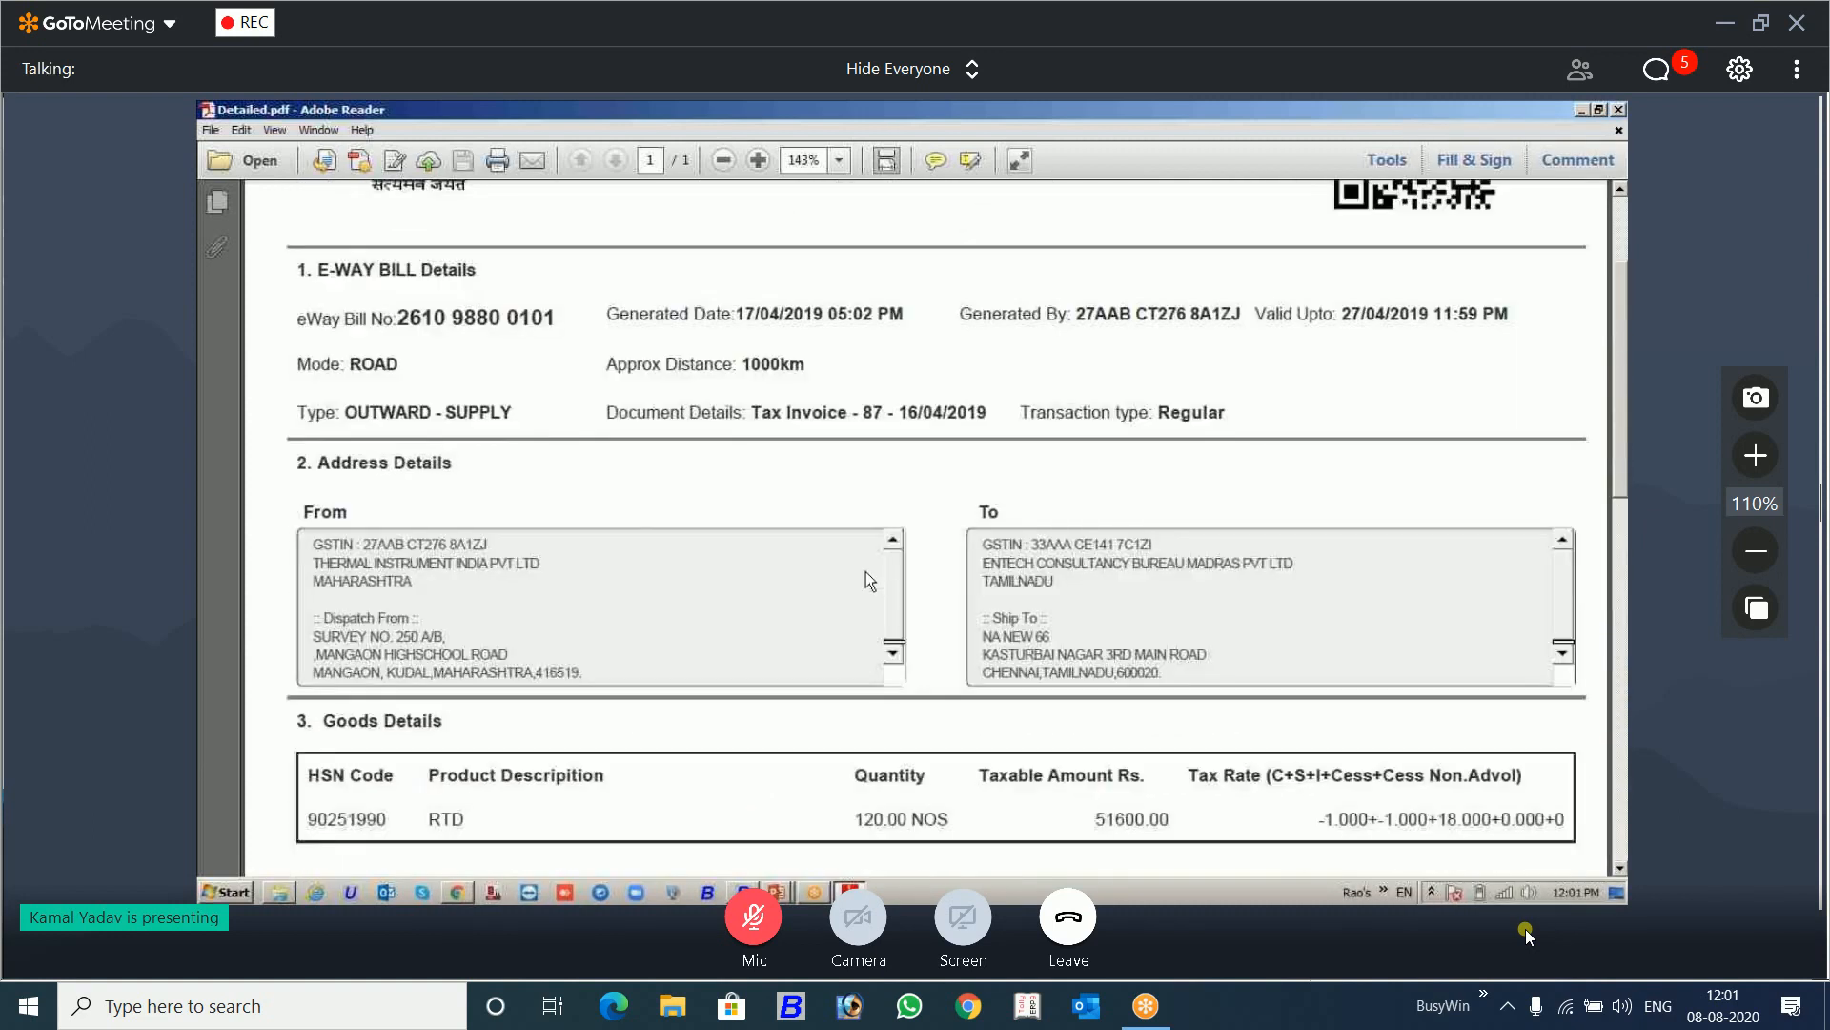
# Step: Examine the Vehicle Details table in the Detailed e-Way Bill, and close the PDF and the Eway Bills folder
pyautogui.scroll(-20, 865, 569)
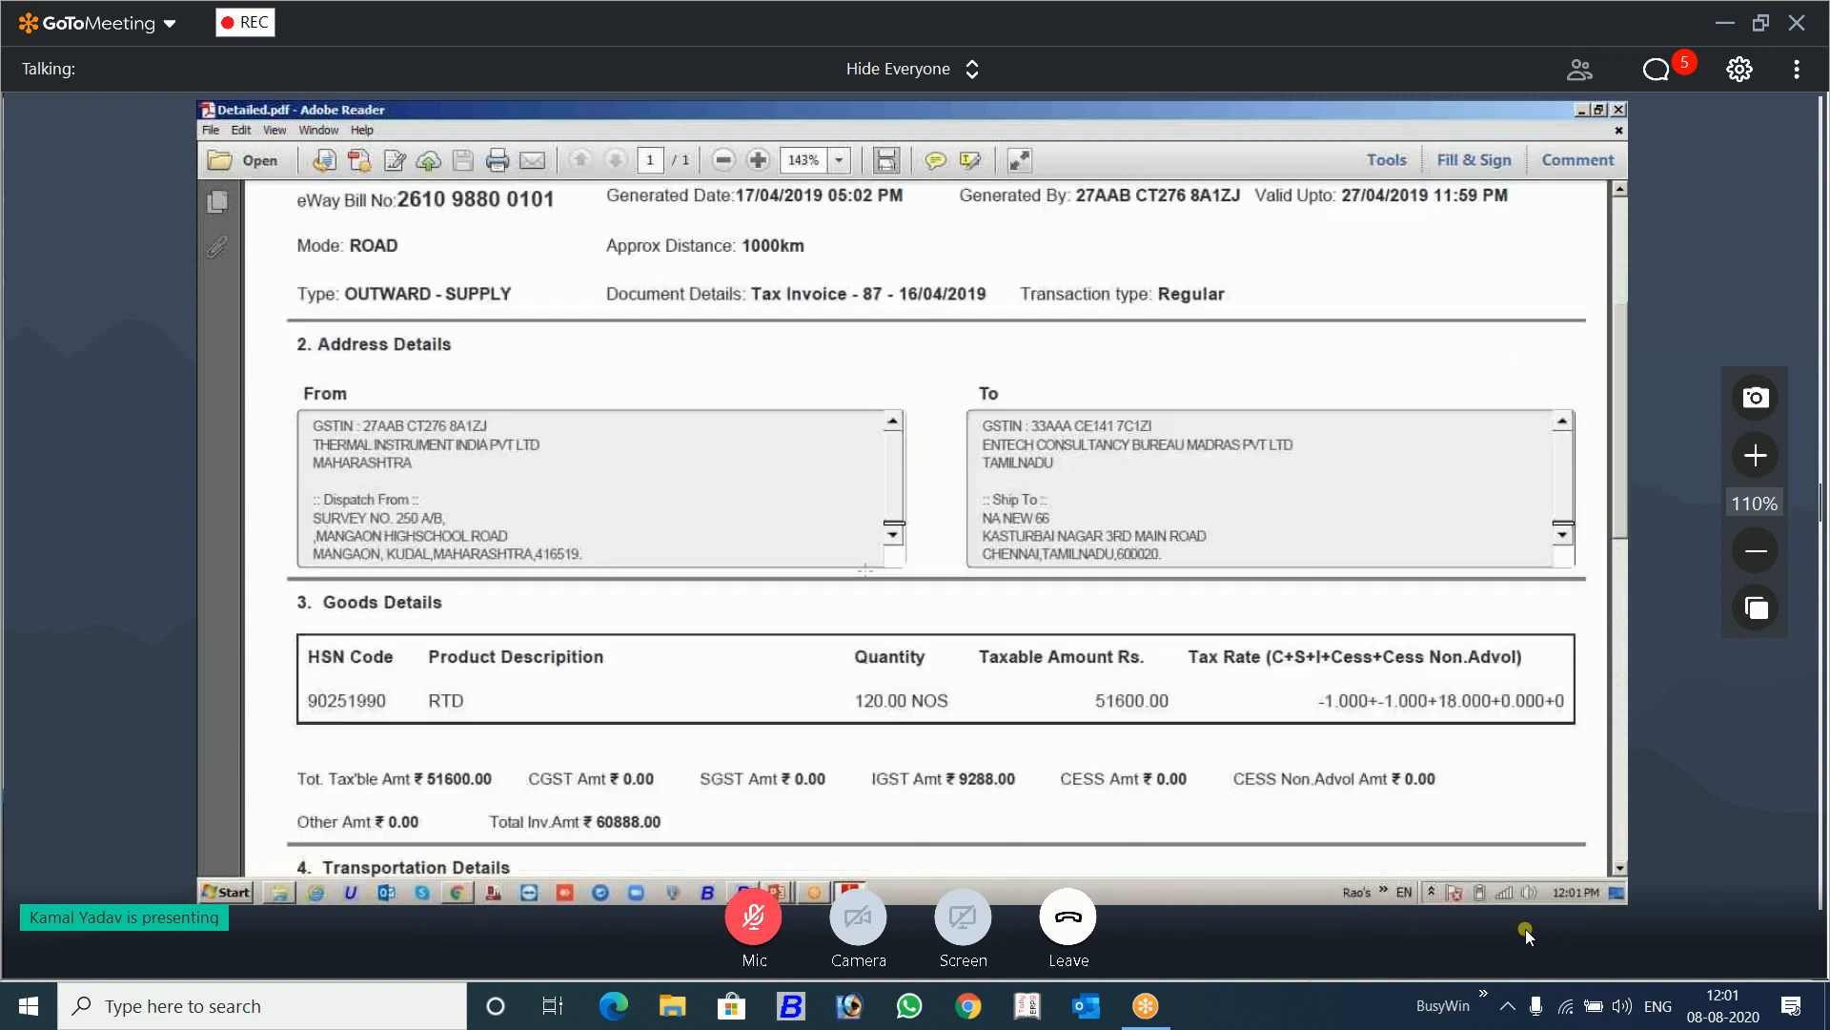
pyautogui.click(1619, 110)
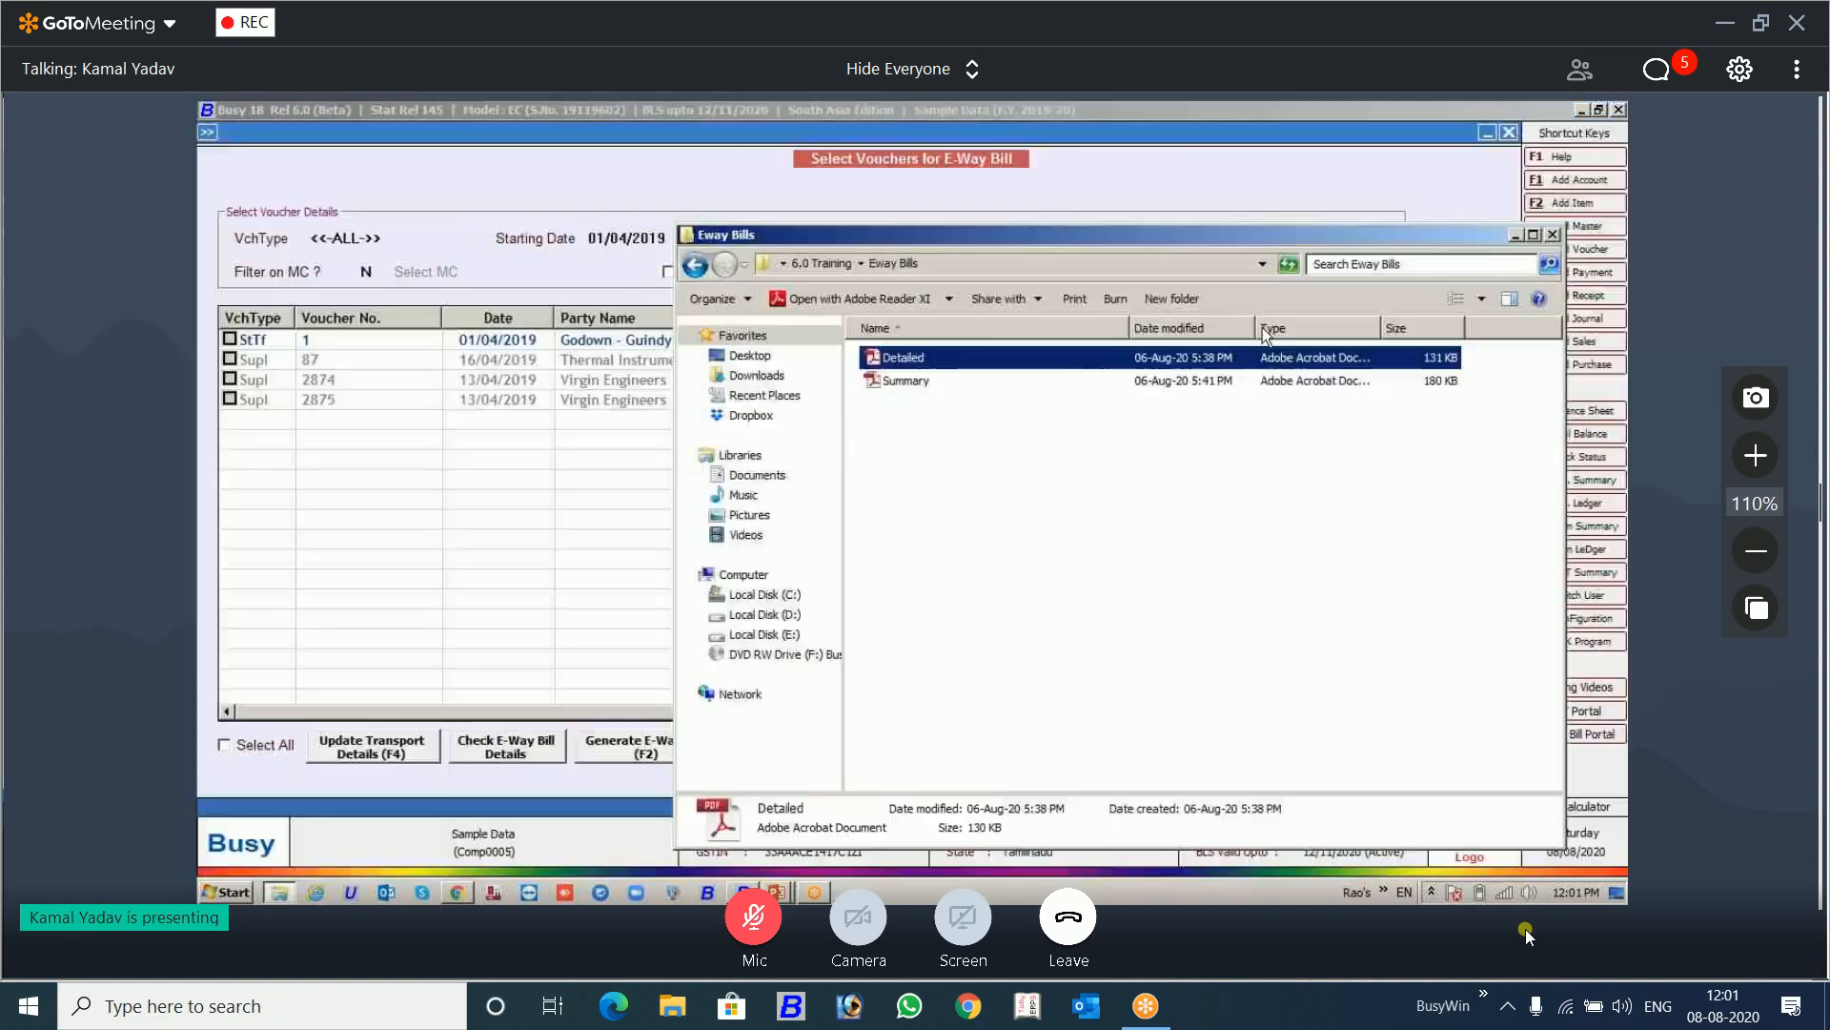
pyautogui.click(1552, 235)
# Step: Close the PDF open in Chrome and switch to the PowerPoint slide show
pyautogui.click(784, 893)
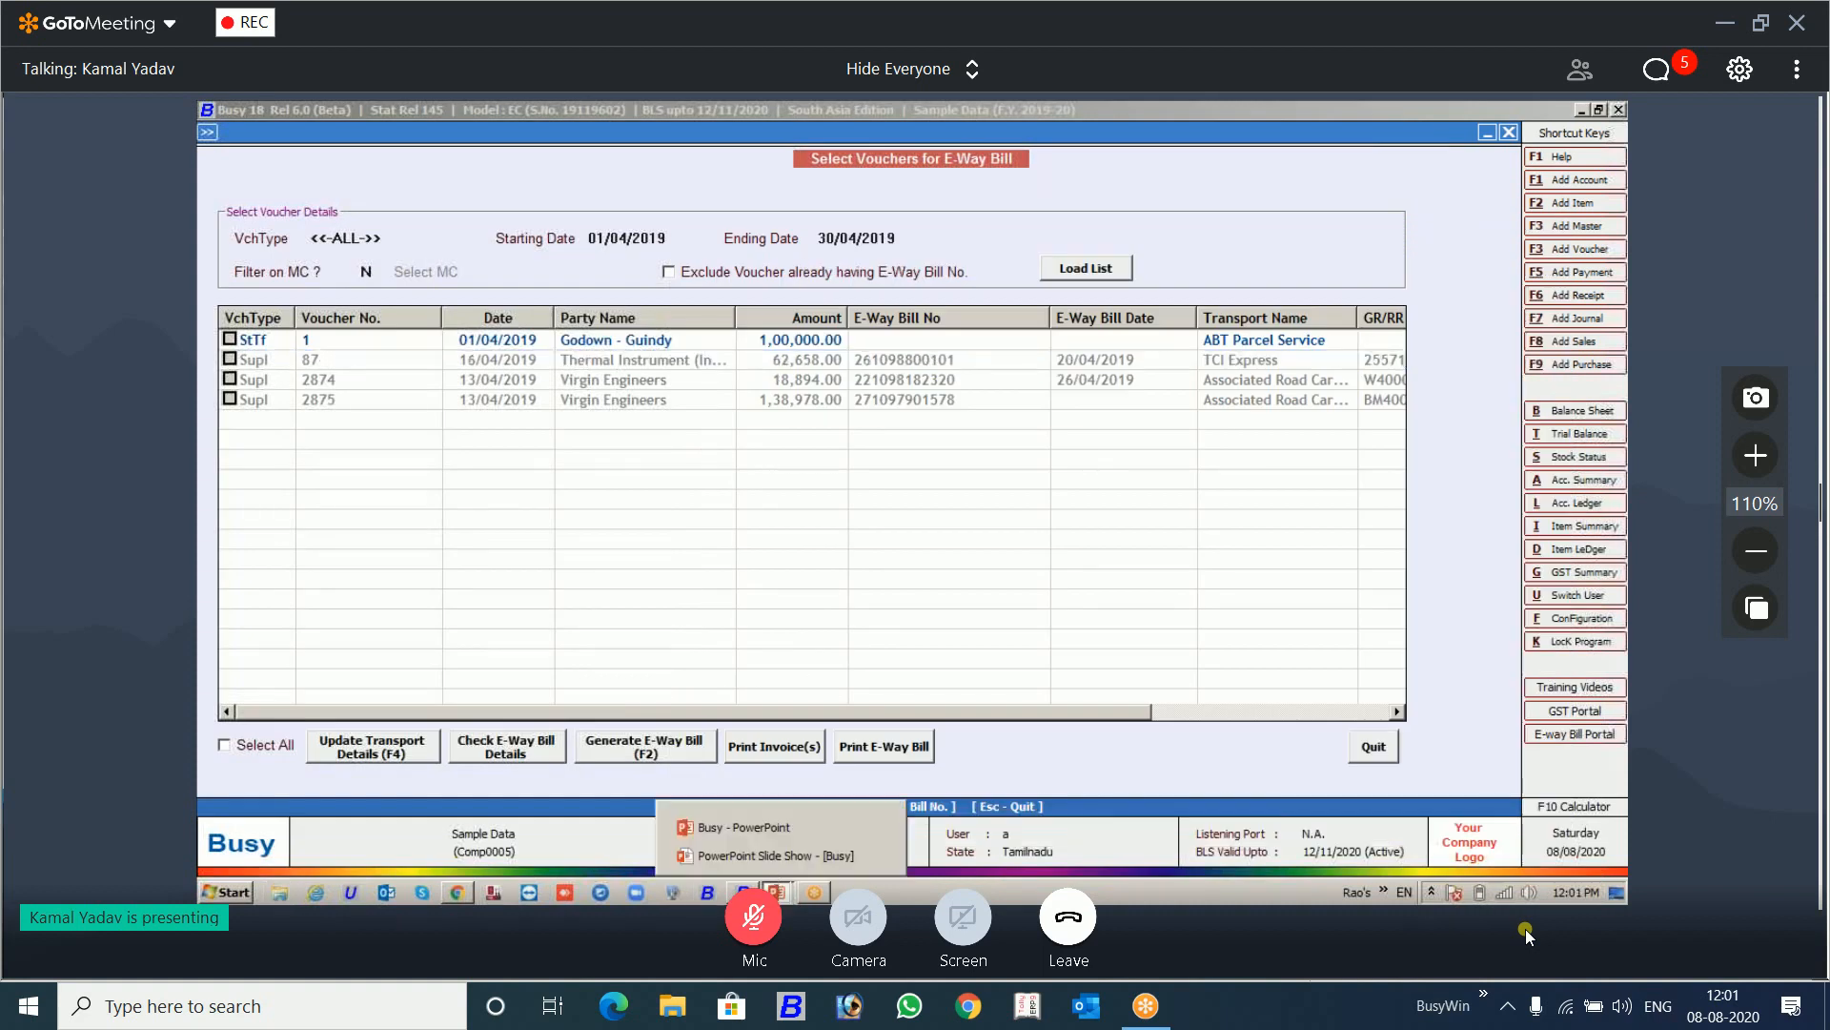
pyautogui.hotkey('alt', 'Tab')
pyautogui.hotkey('alt', 'Tab')
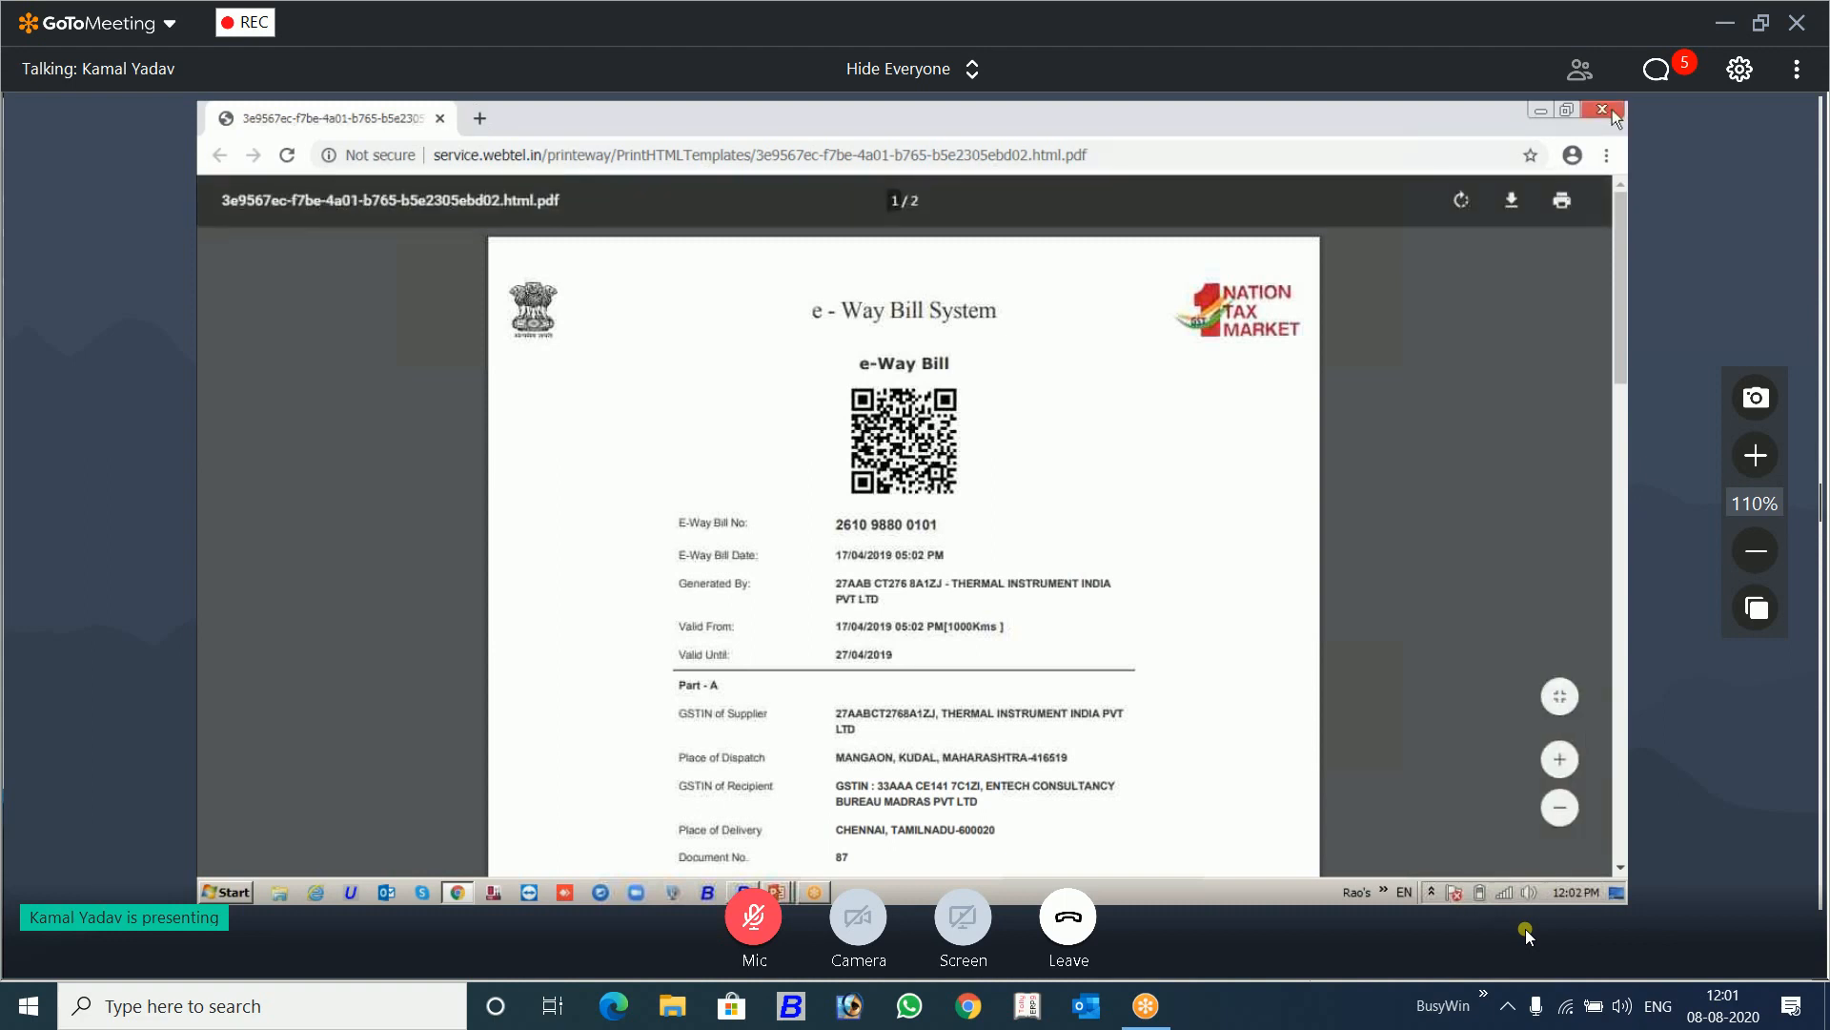
pyautogui.click(1611, 111)
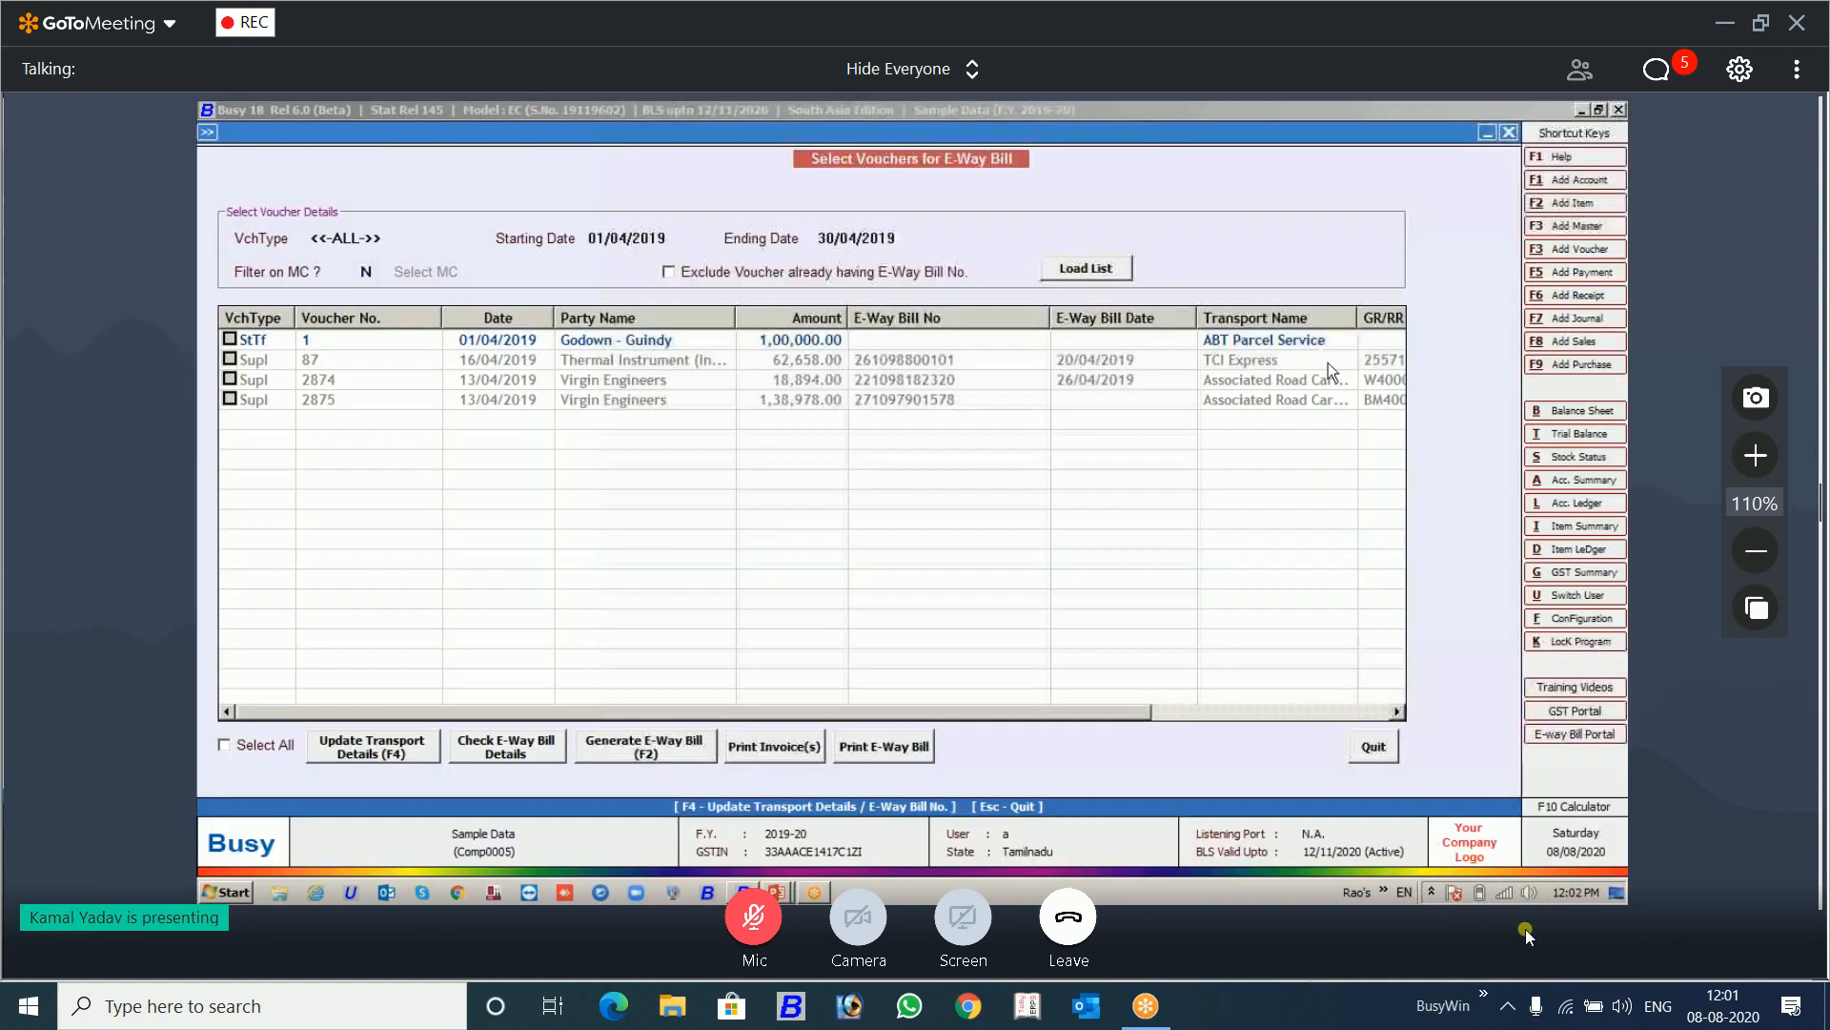
pyautogui.hotkey('alt', 'Tab')
pyautogui.hotkey('alt', 'Tab')
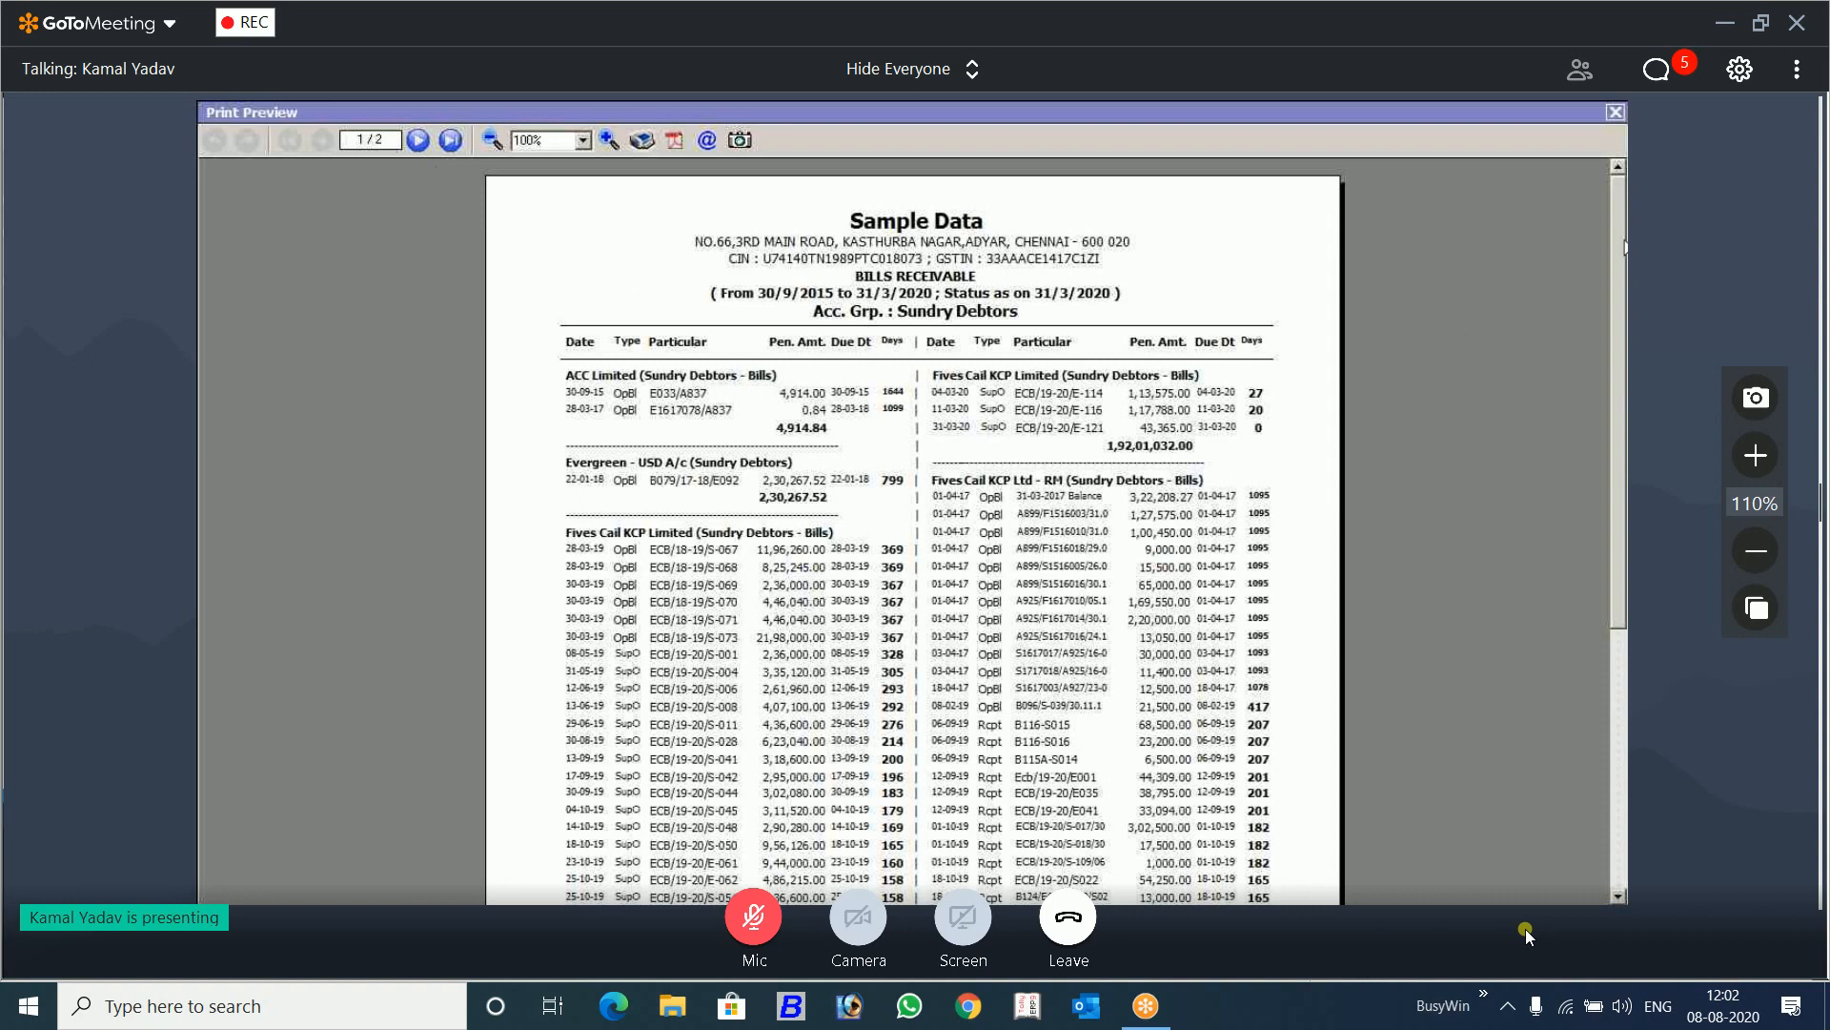
# Step: Examine the slip-format print preview of Bills Receivable for Sundry Debtors, and close it along with its printing options
pyautogui.moveTo(1621, 246)
pyautogui.mouseDown()
pyautogui.moveTo(1604, 416)
pyautogui.moveTo(1621, 717)
pyautogui.moveTo(1621, 241)
pyautogui.mouseUp()
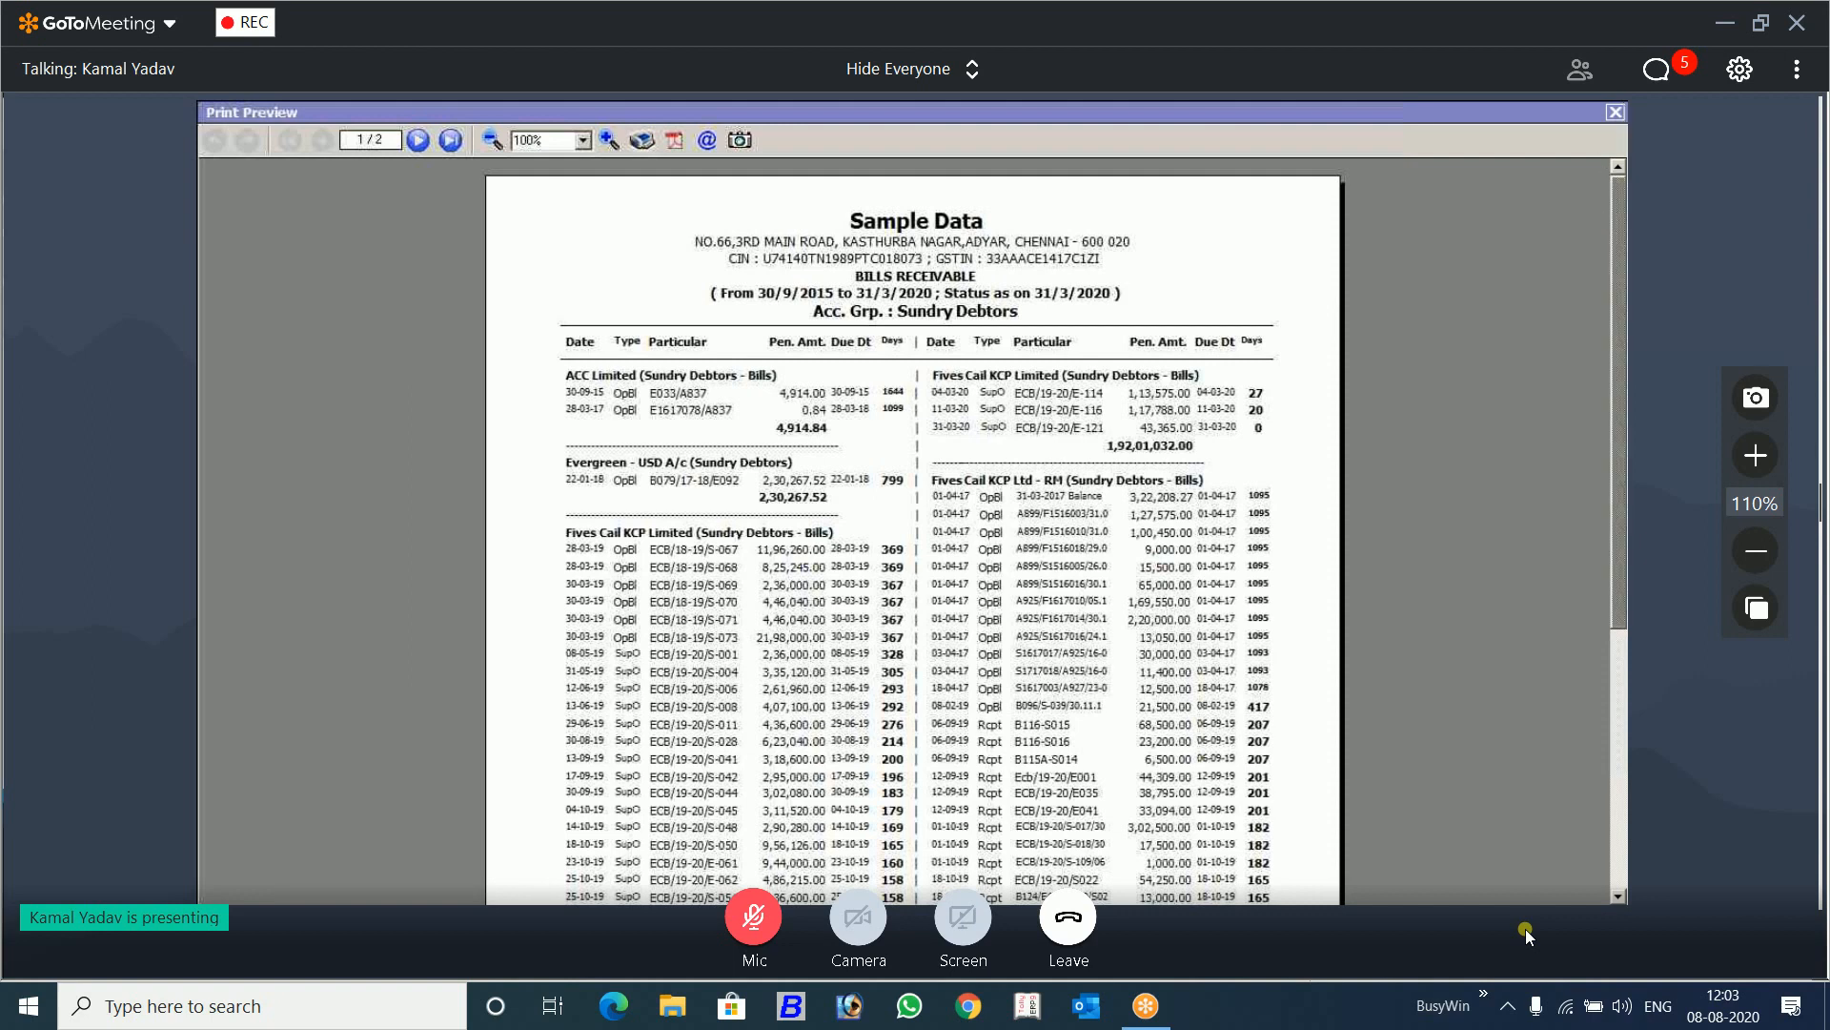
pyautogui.moveTo(1616, 218); pyautogui.dragTo(1613, 277)
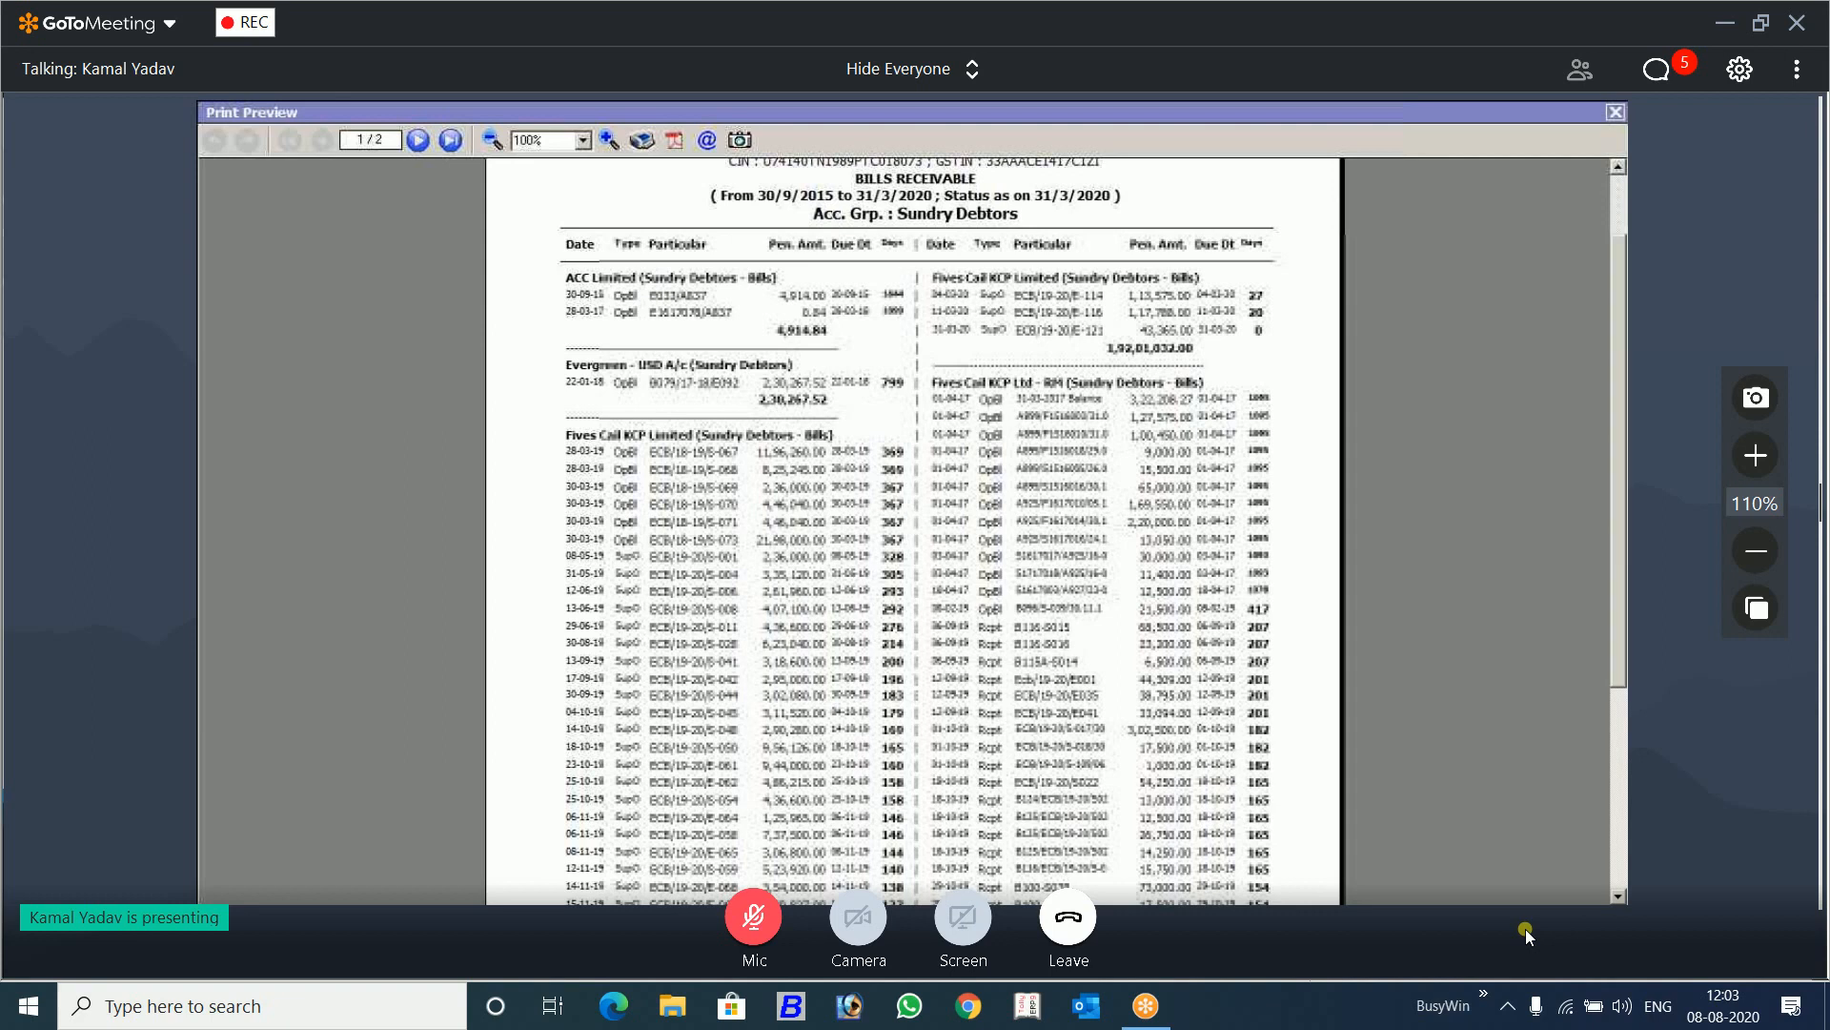
pyautogui.click(1616, 113)
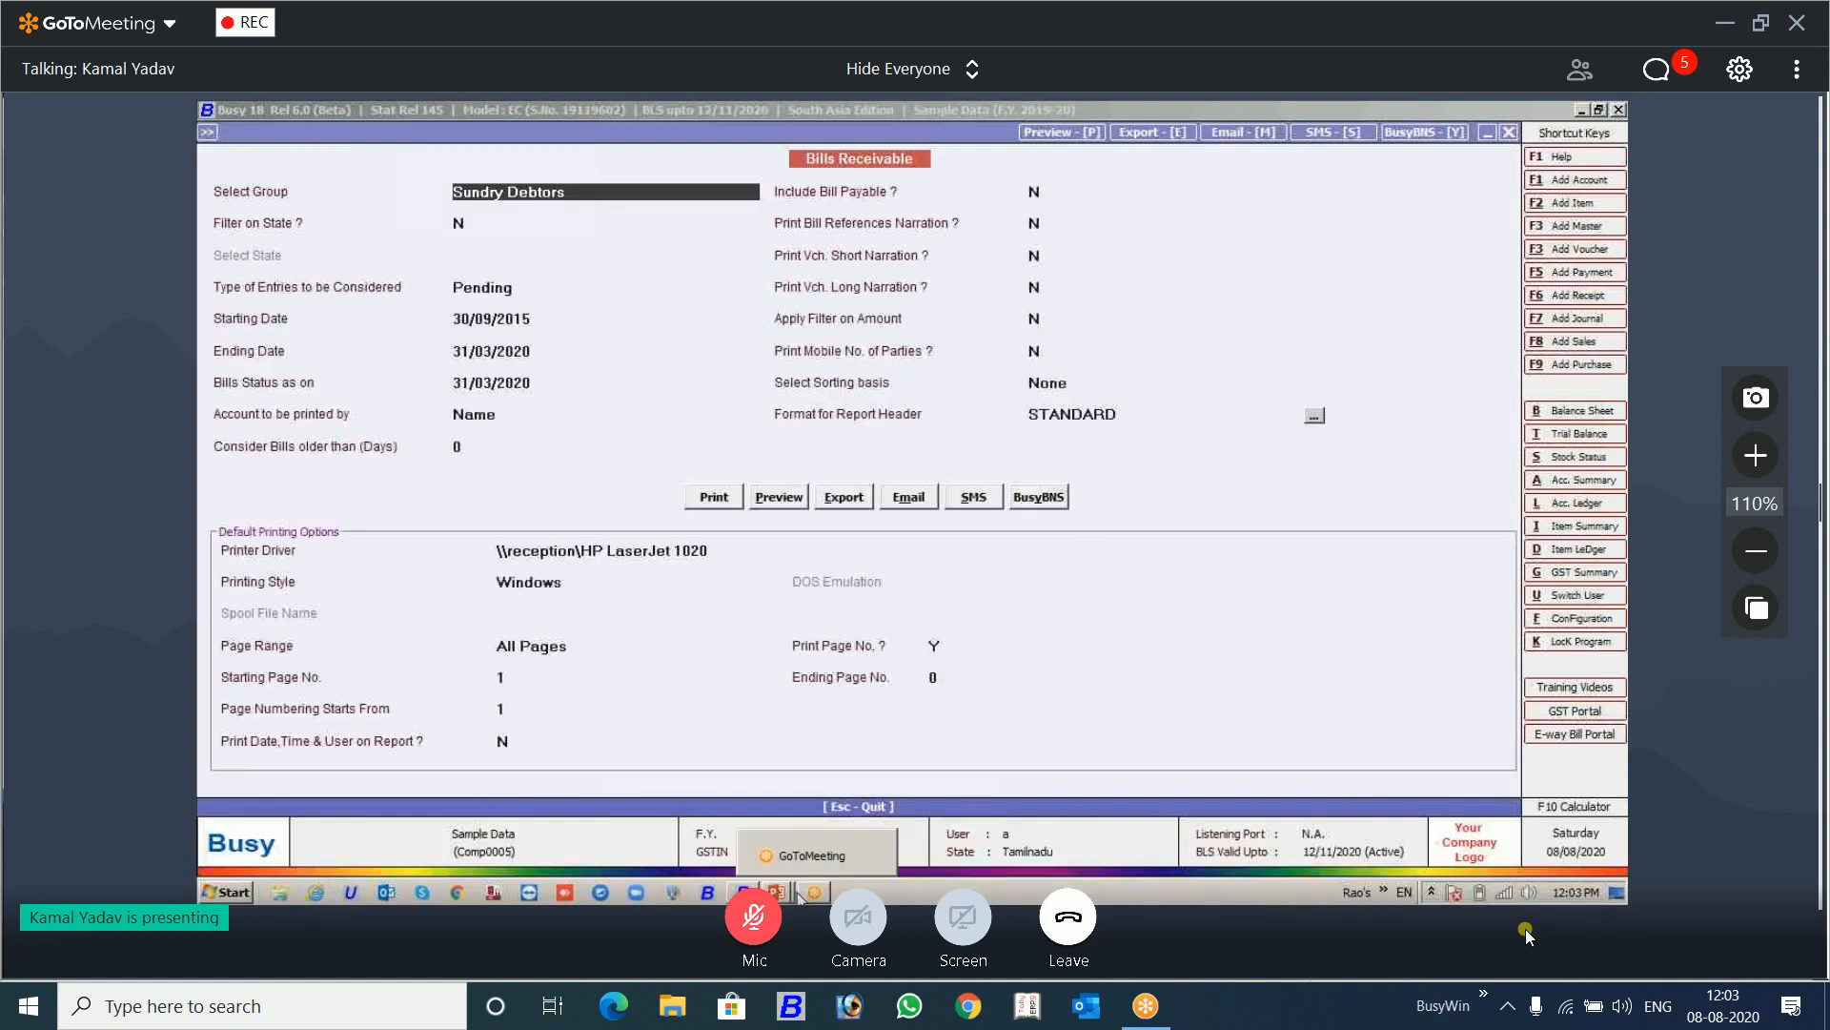
pyautogui.hotkey('alt', 'Tab')
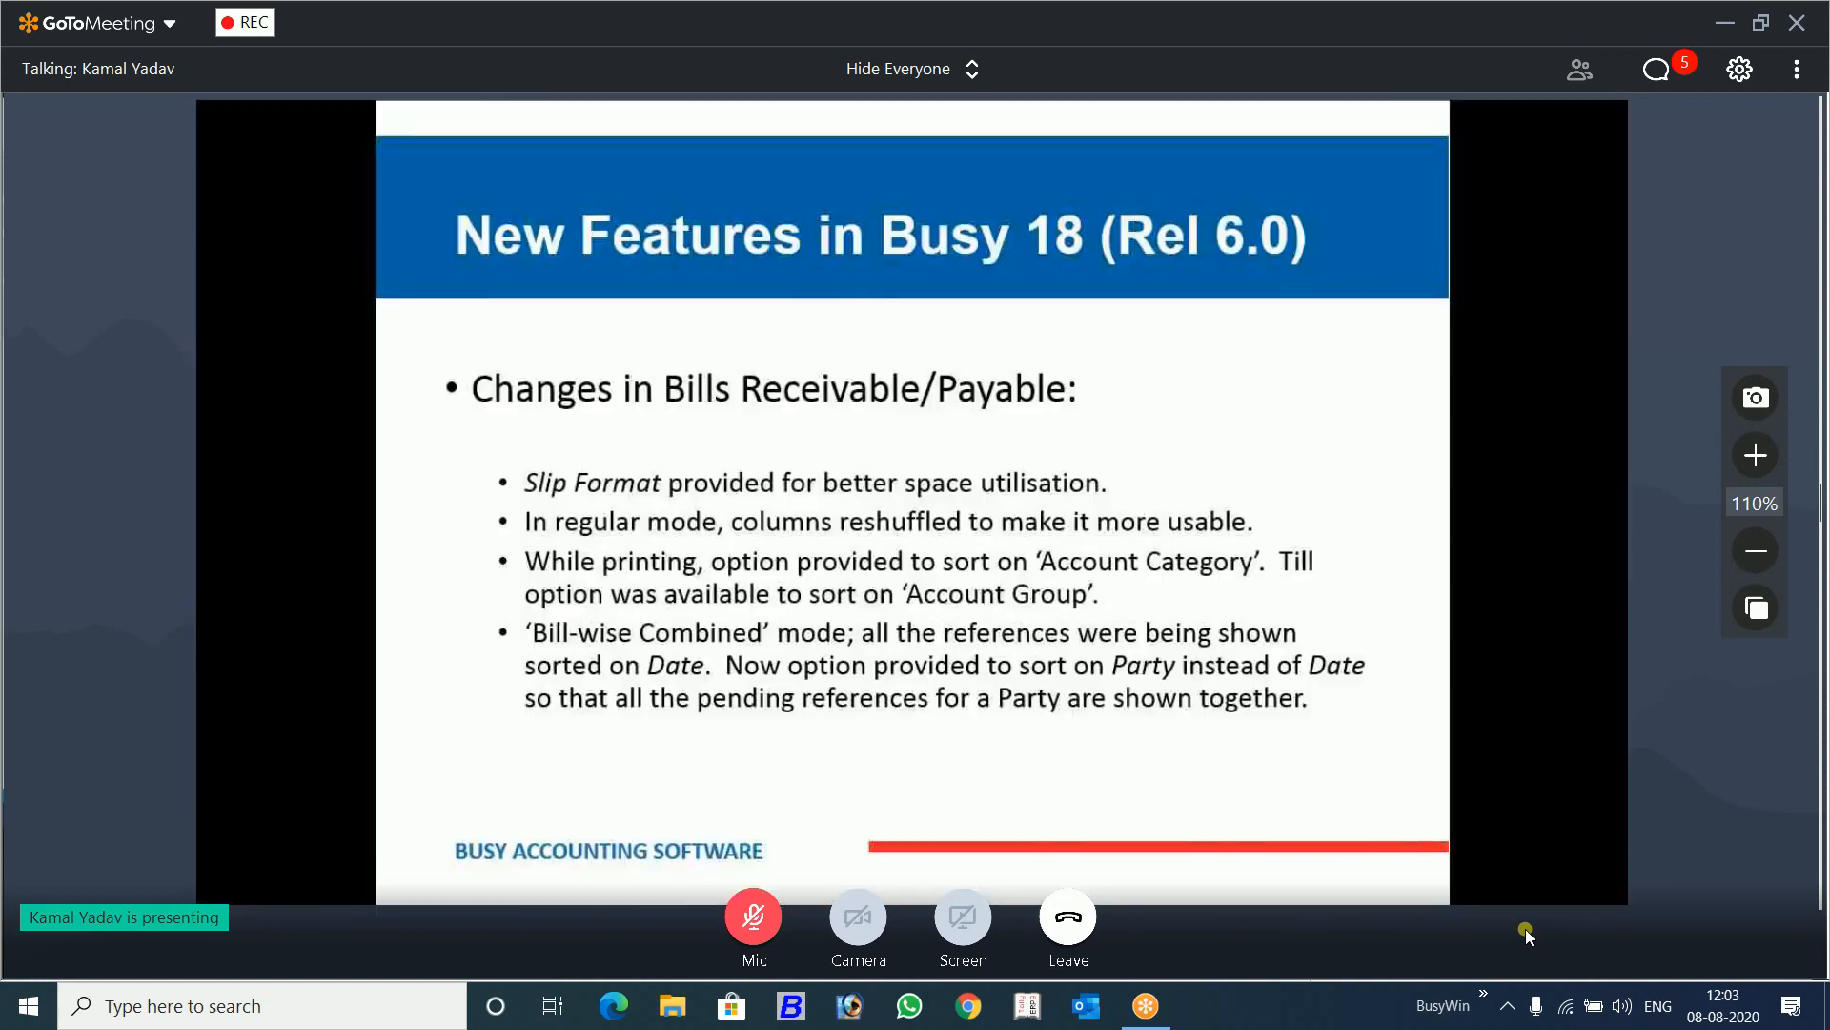
pyautogui.hotkey('alt', 'Tab')
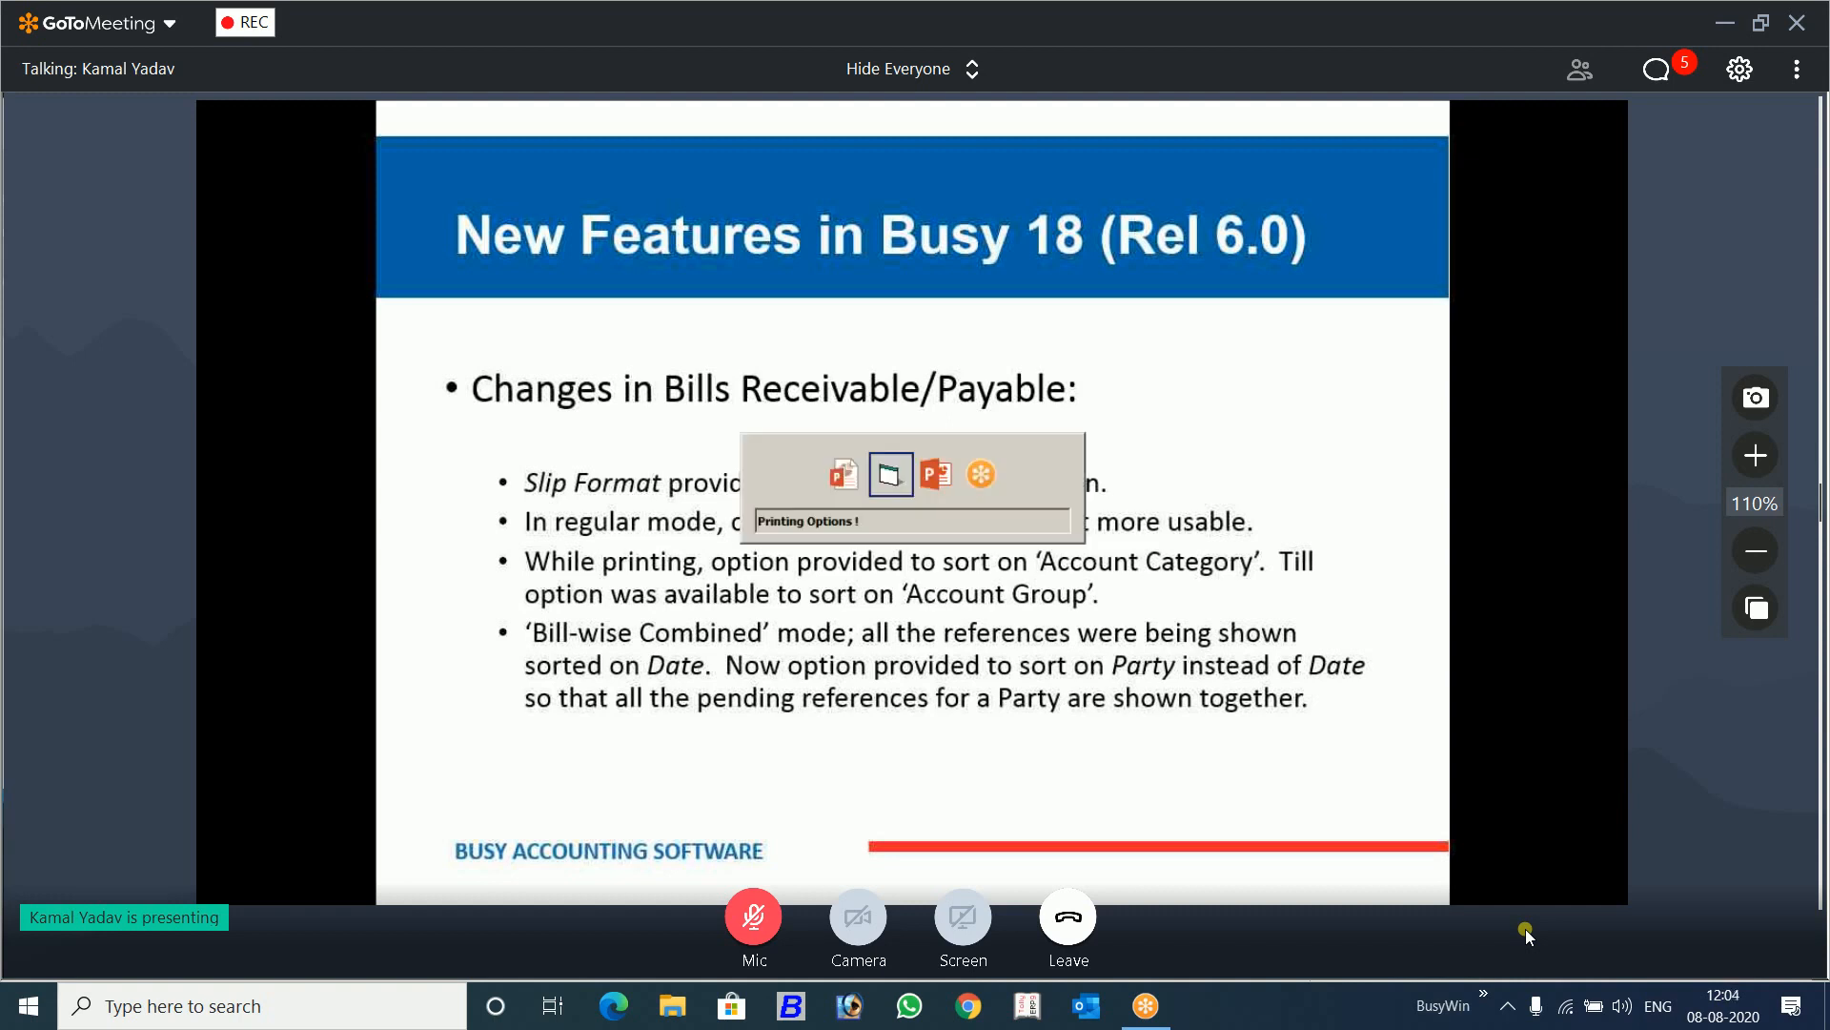
pyautogui.press('Escape')
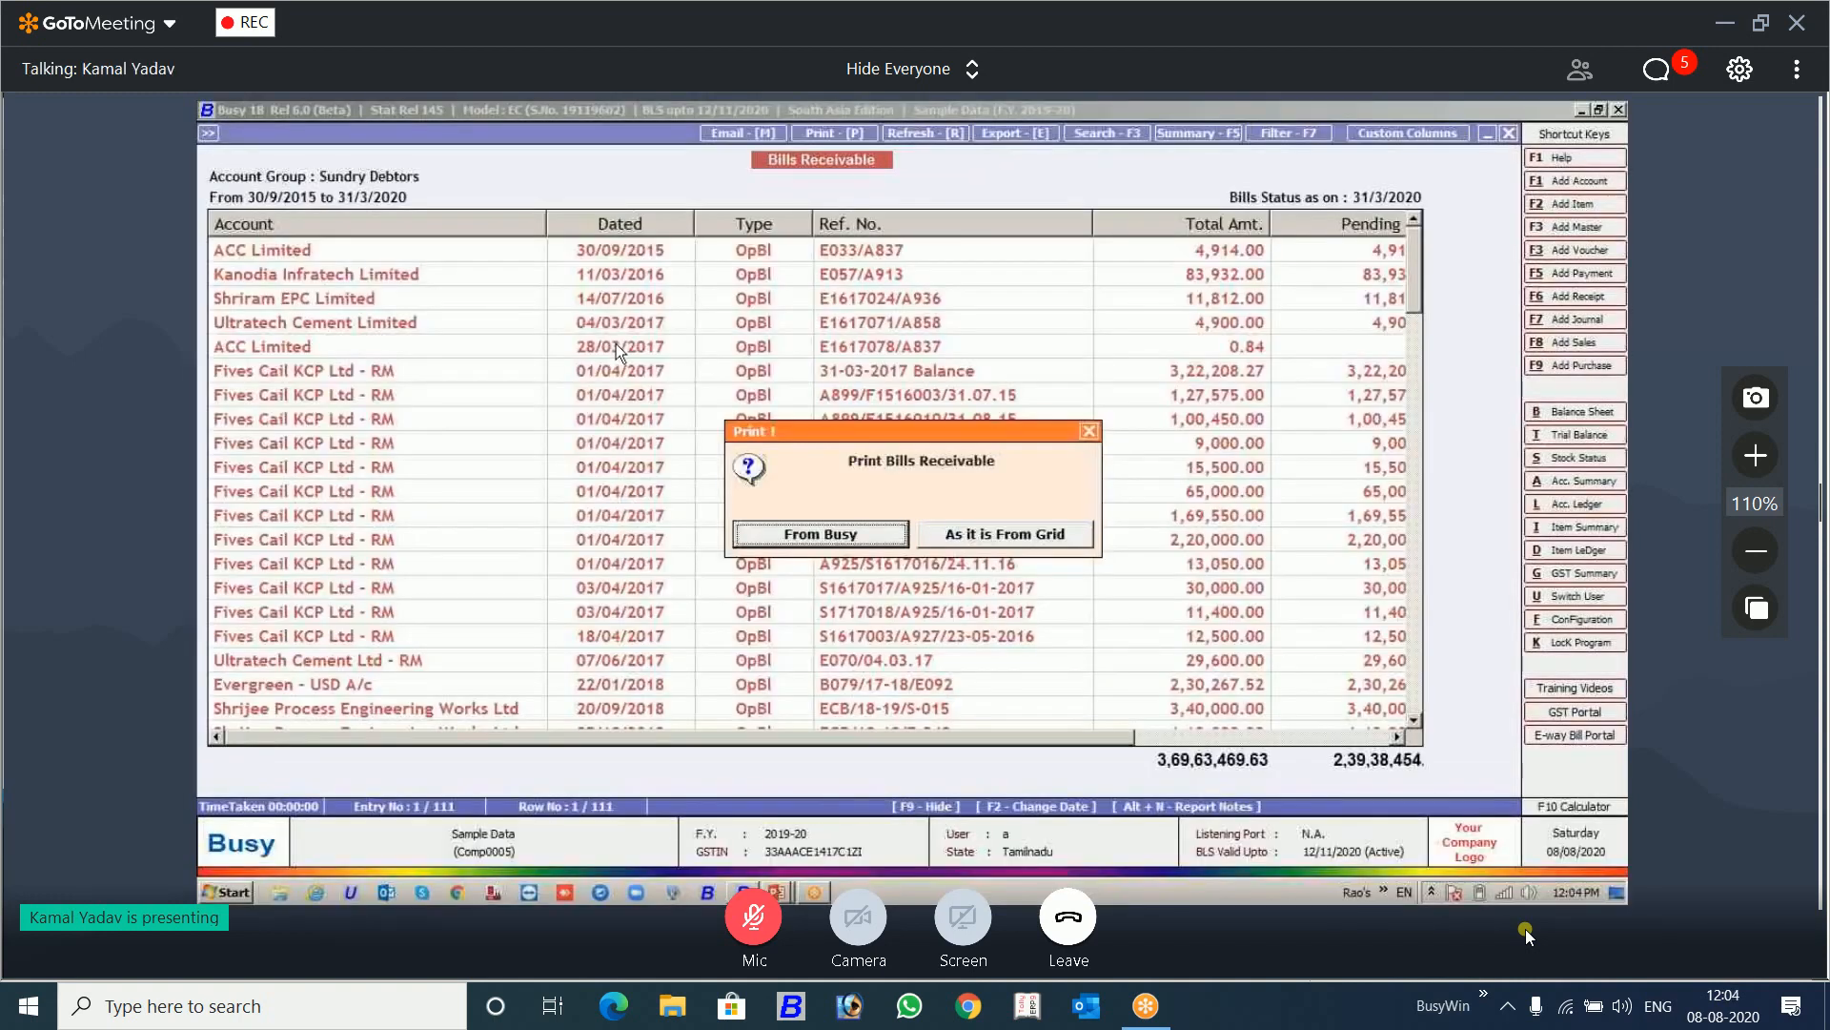
# Step: Open the Bill-wise (Combined) printing options of Bills Receivable from Busy and select the Sundry Debtors group
pyautogui.click(829, 534)
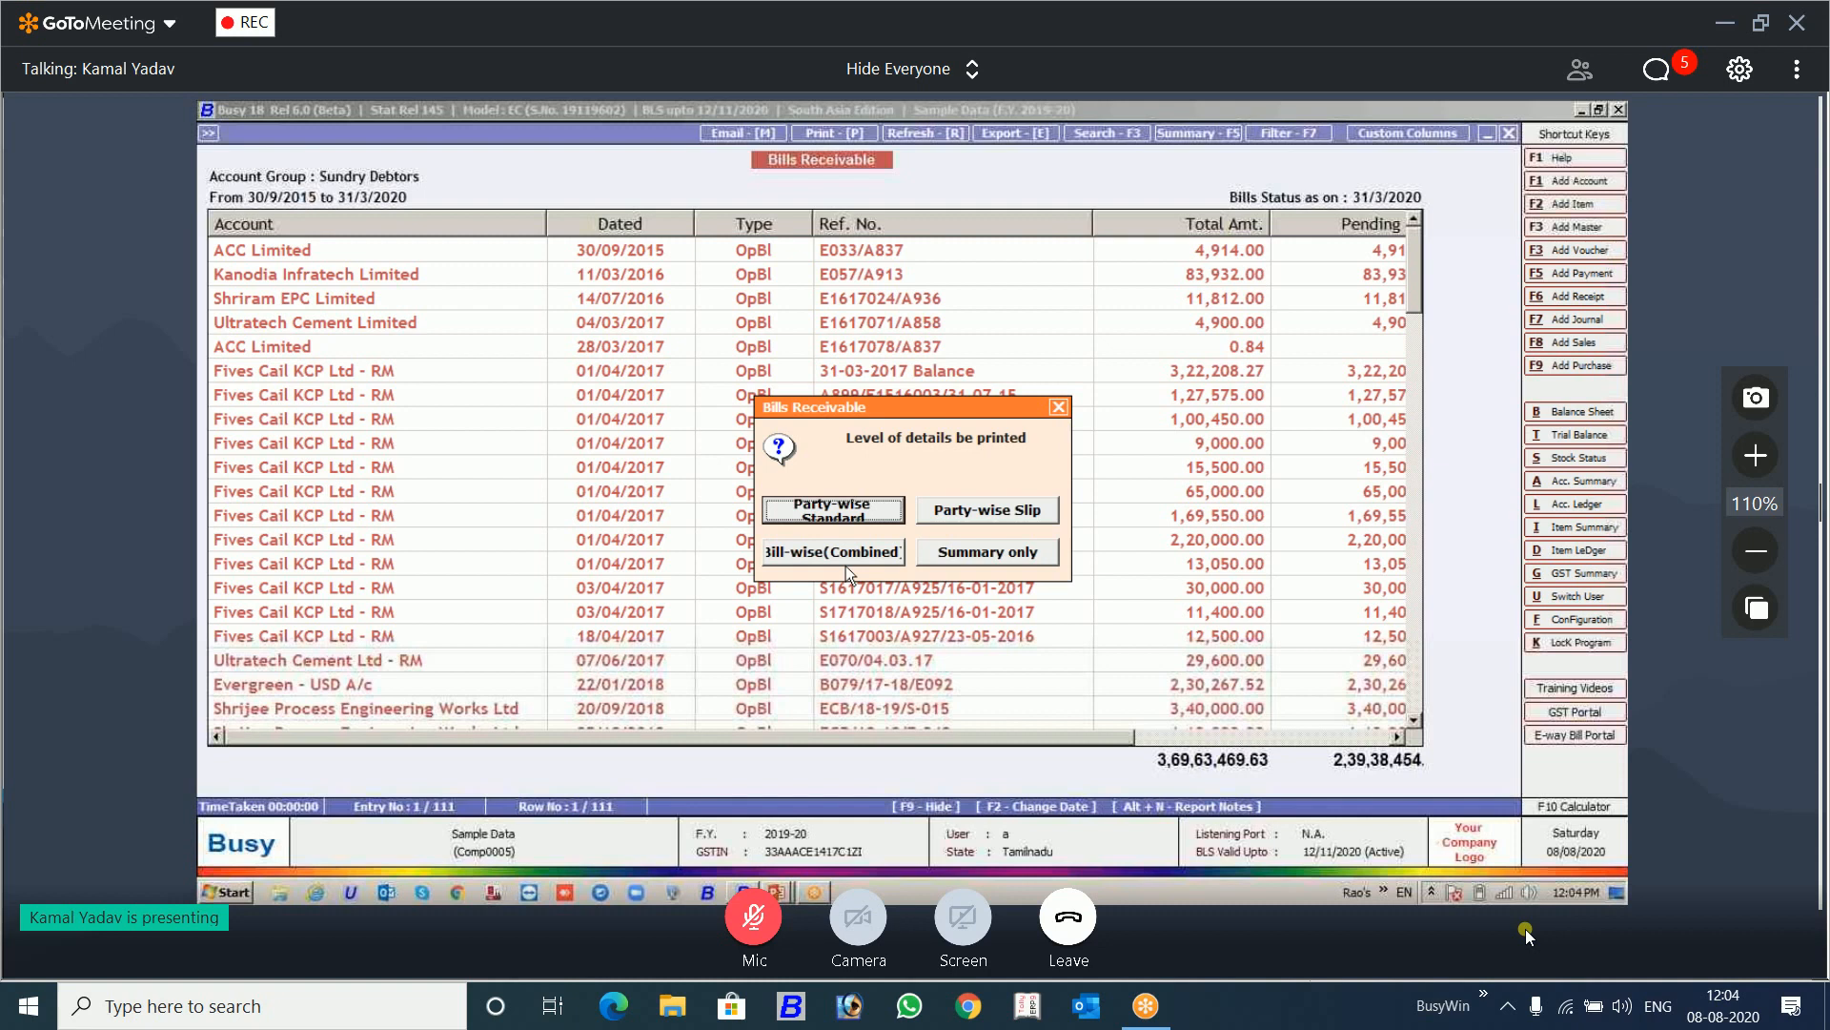
pyautogui.click(870, 551)
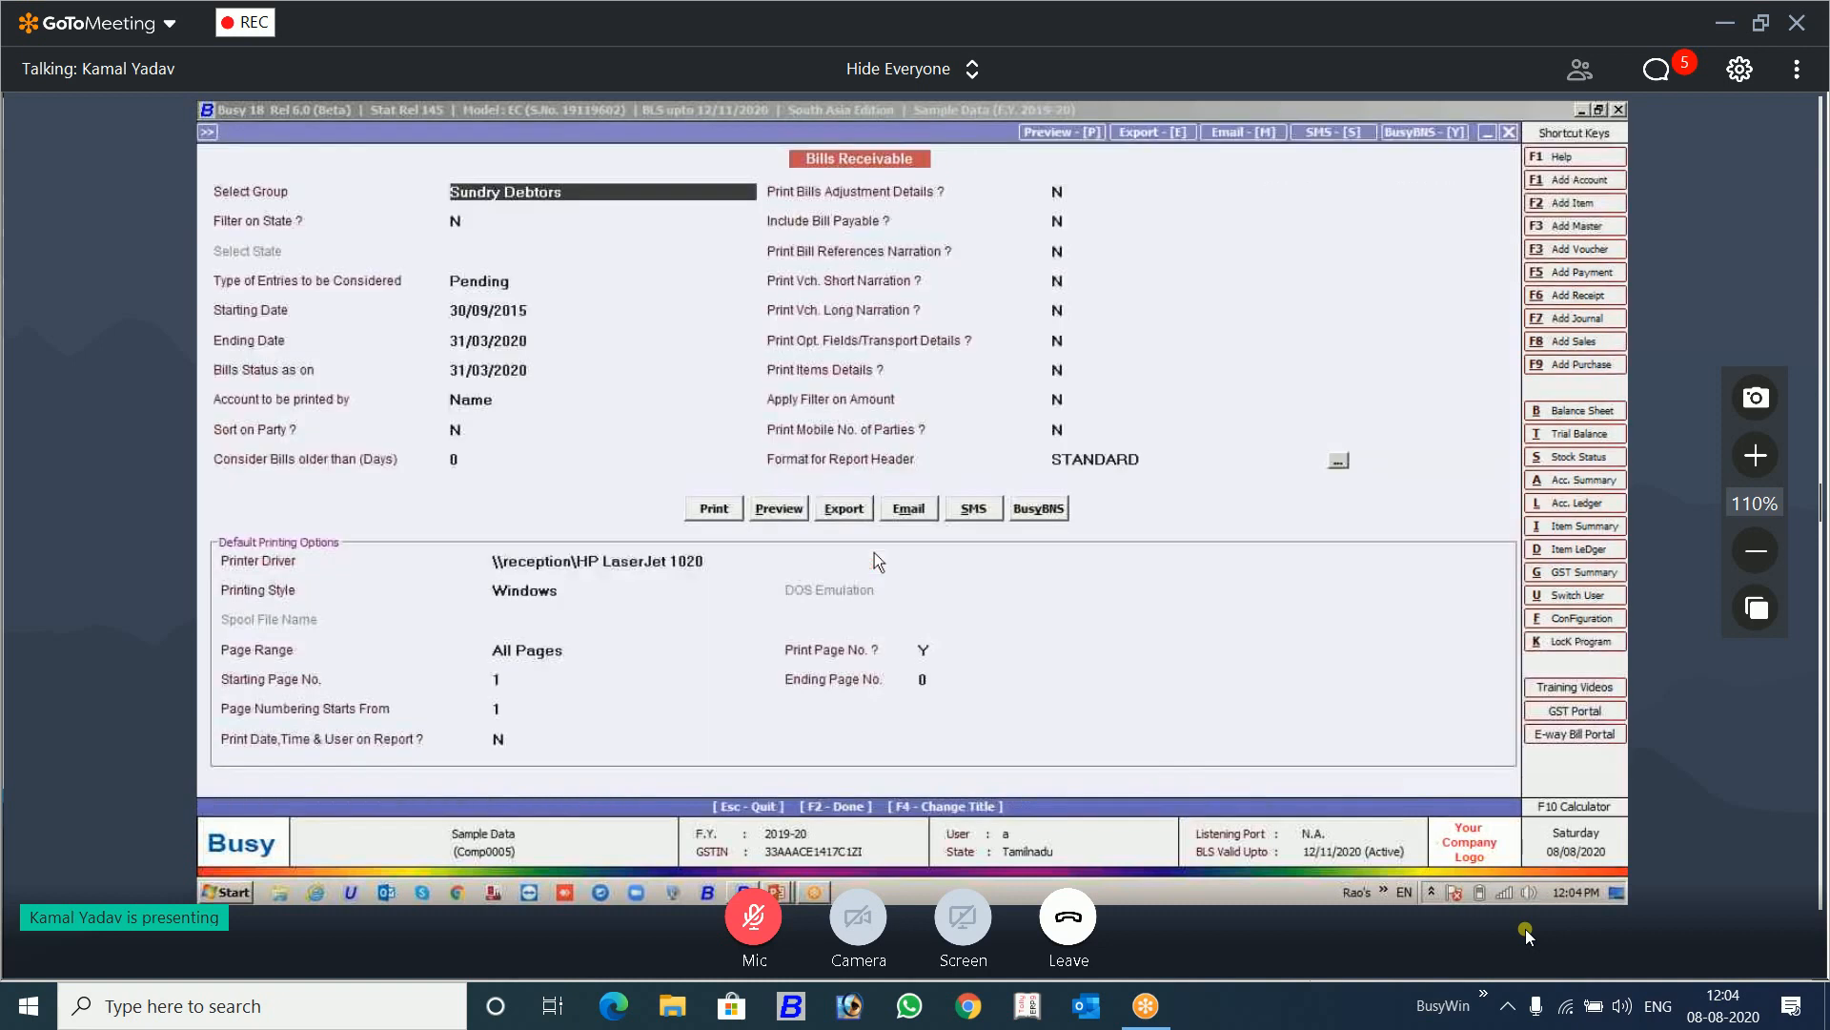
pyautogui.press('space')
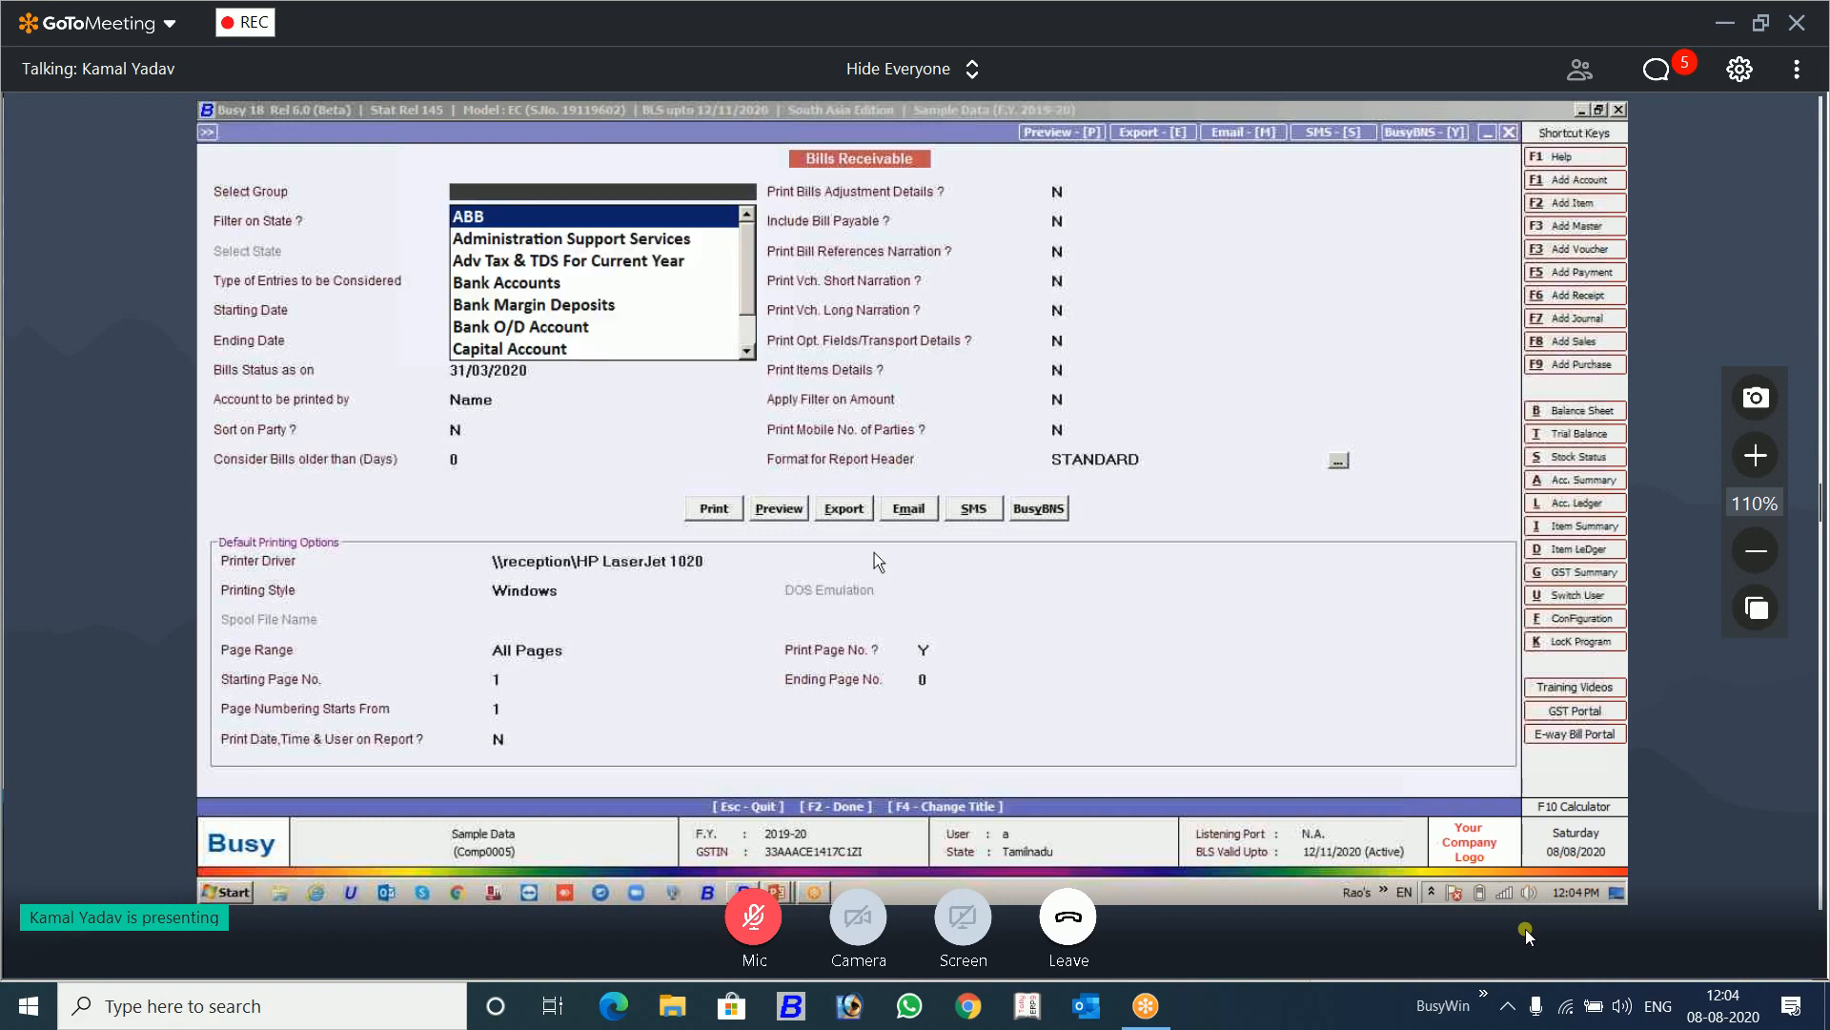
pyautogui.write('debt')
pyautogui.press('Return')
pyautogui.press('Return')
pyautogui.press('Return')
pyautogui.press('Return')
pyautogui.press('Return')
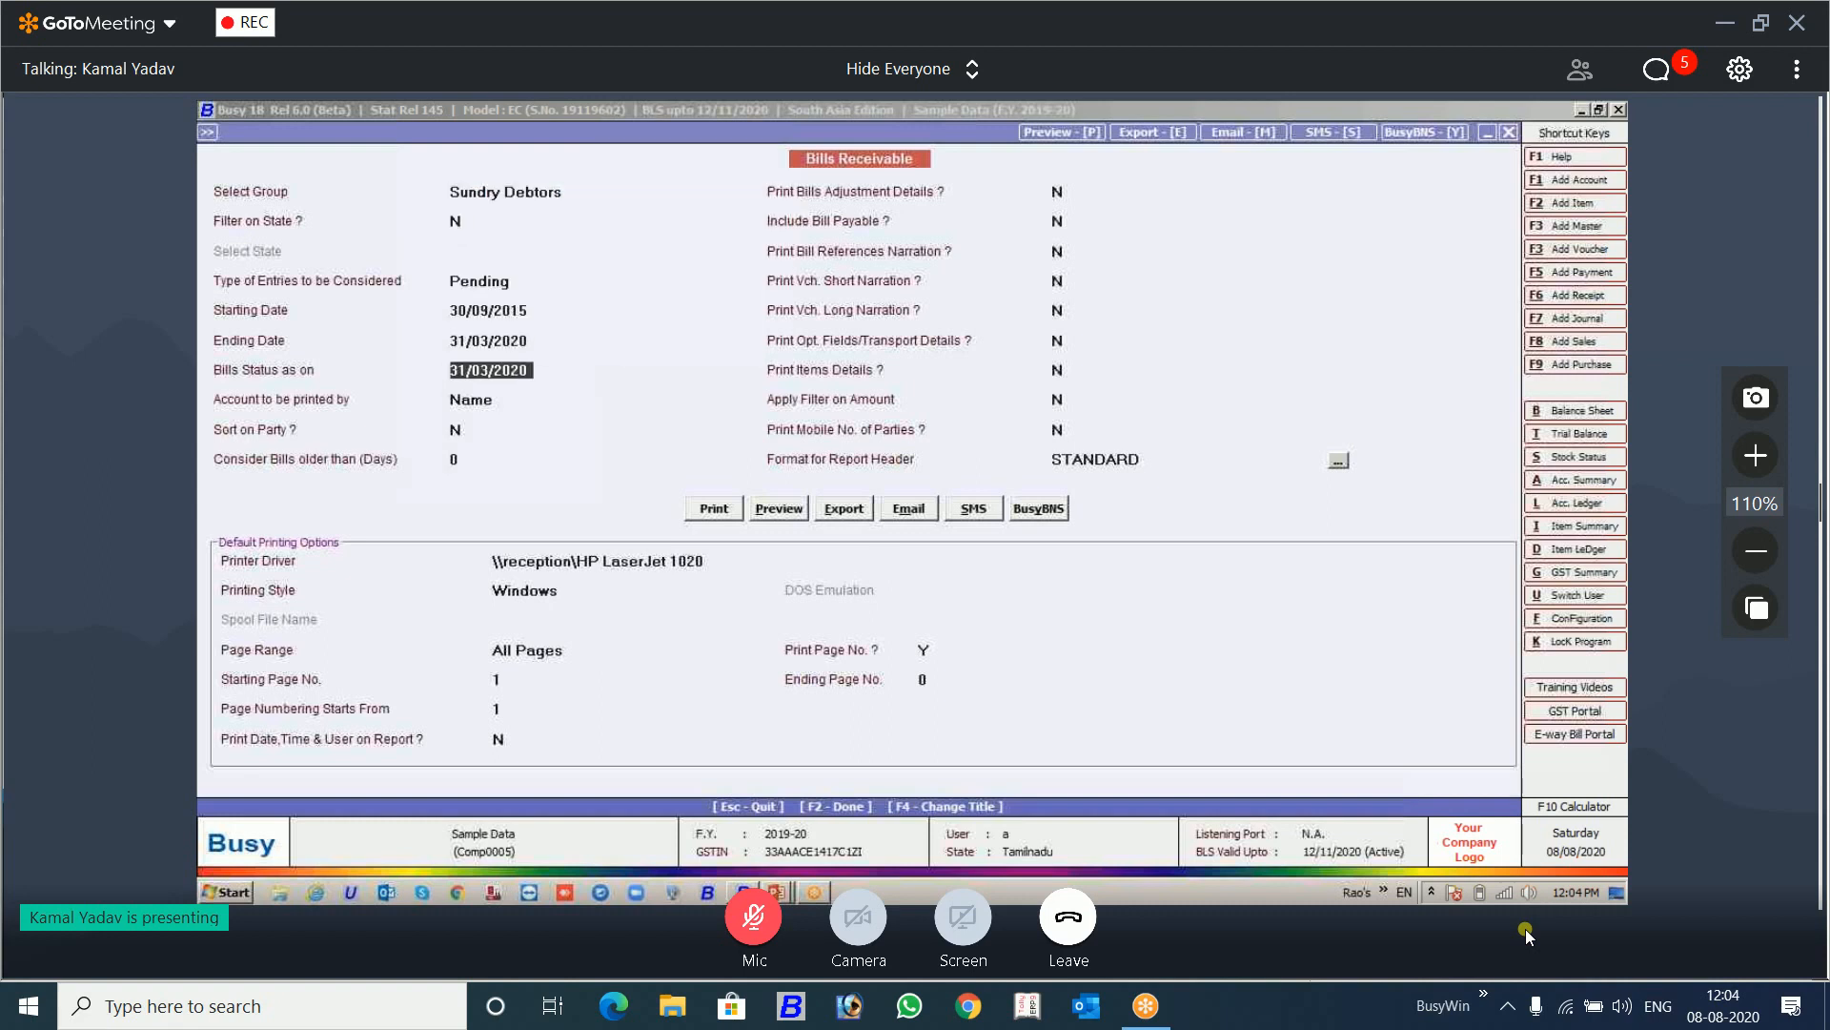
# Step: Set Sort on Party to Y, try to preview the bill-wise report and return to the Bills Receivable grid
pyautogui.press('Return')
pyautogui.press('Return')
pyautogui.write('y')
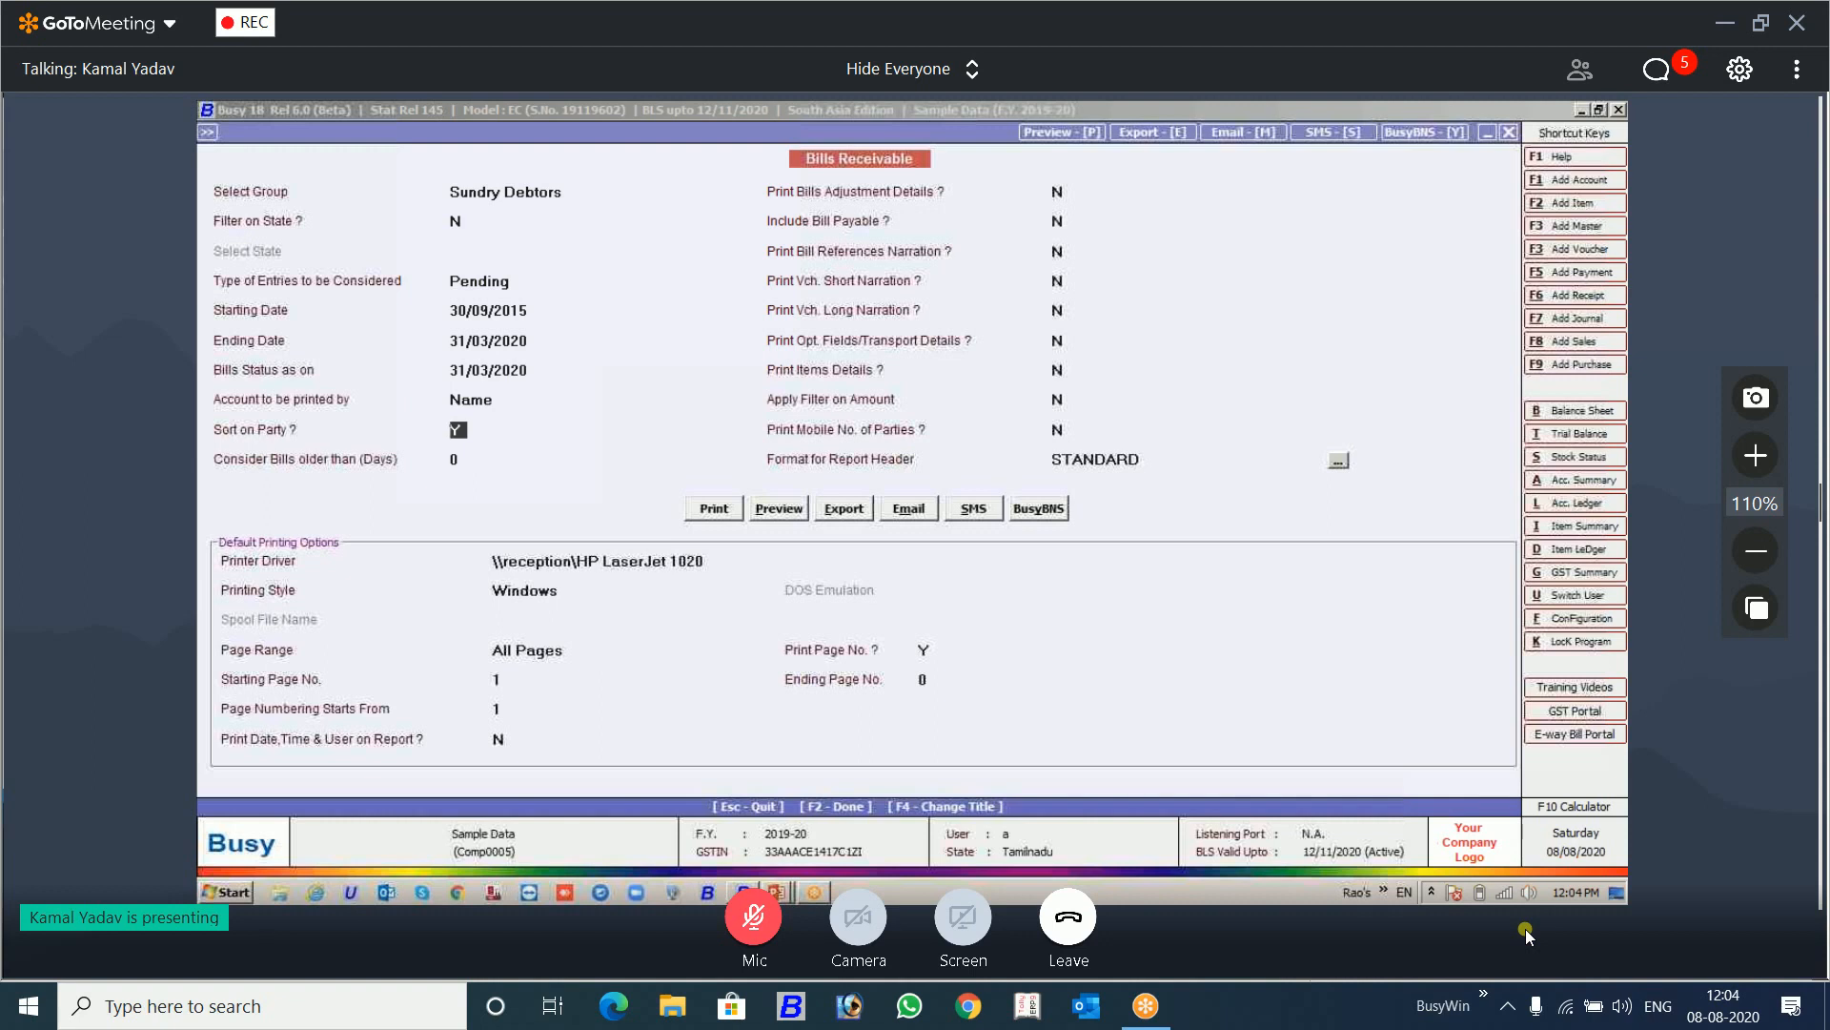
pyautogui.hotkey('alt', 'p')
pyautogui.hotkey('alt', 'p')
pyautogui.press('Escape')
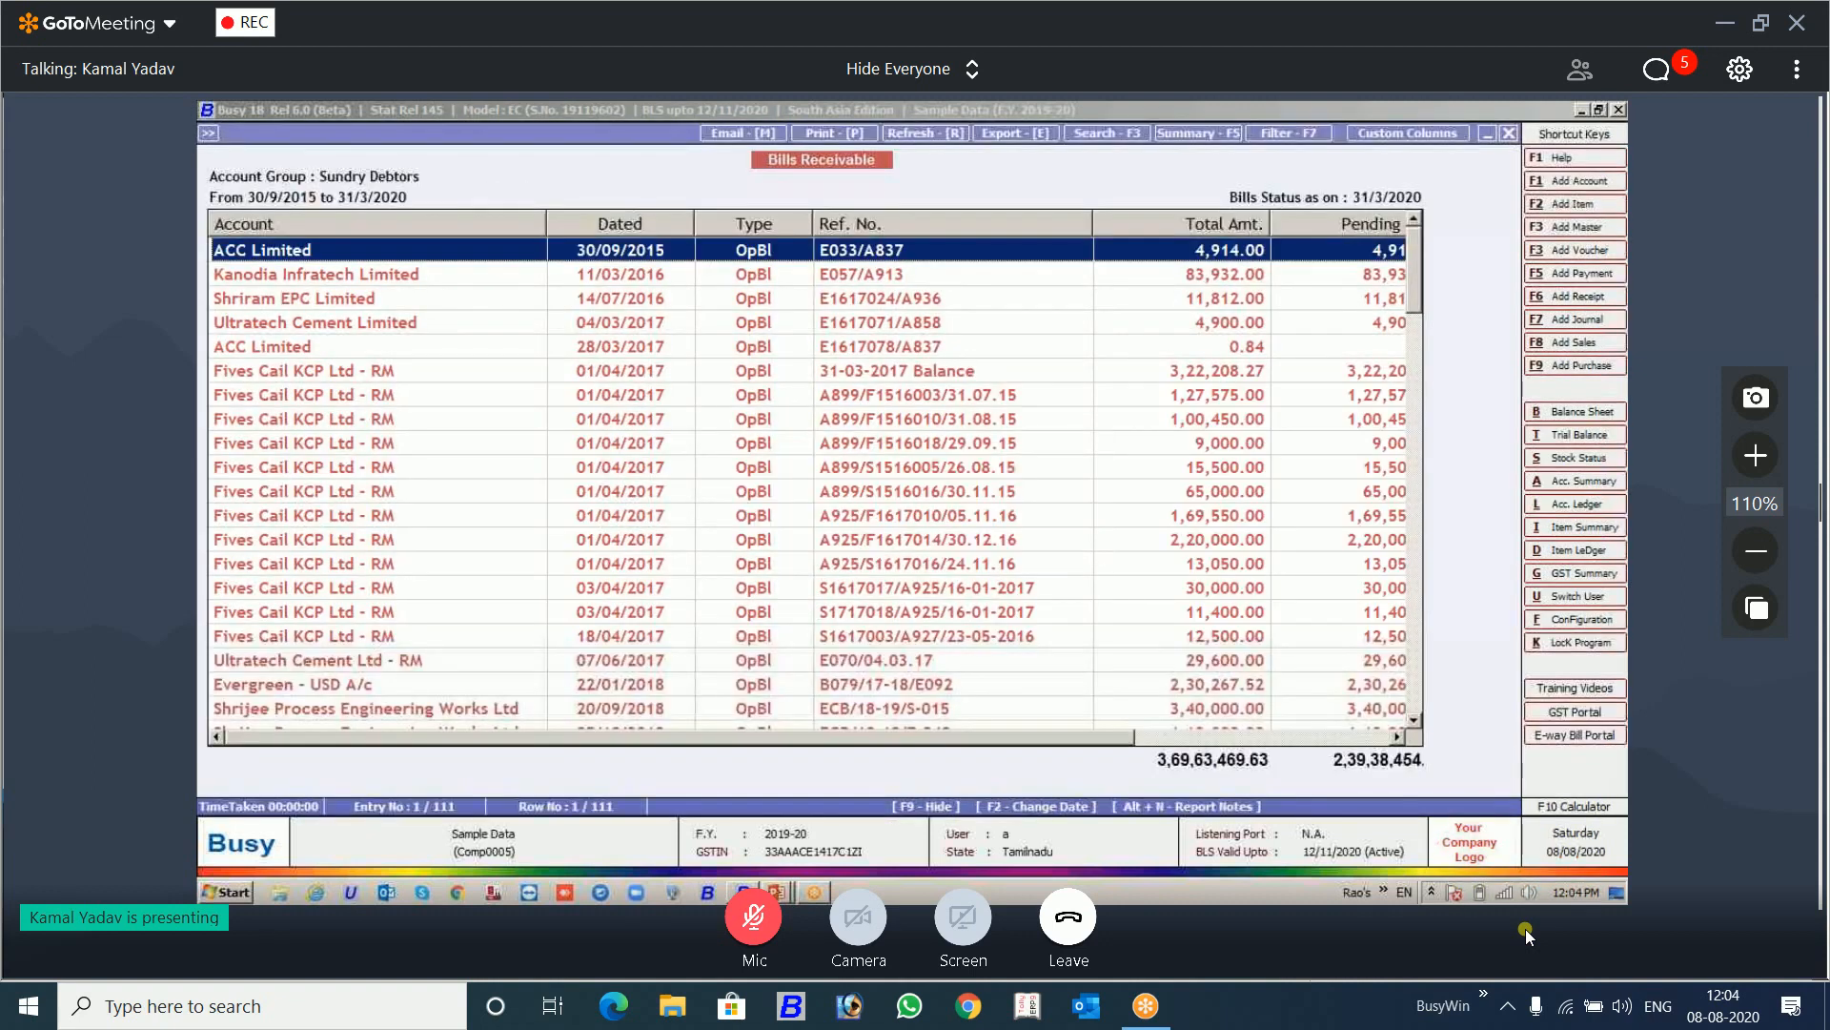
# Step: Reload Bills Receivable with its existing dates, check the available print detail levels, cancel printing and switch windows
pyautogui.press('F2')
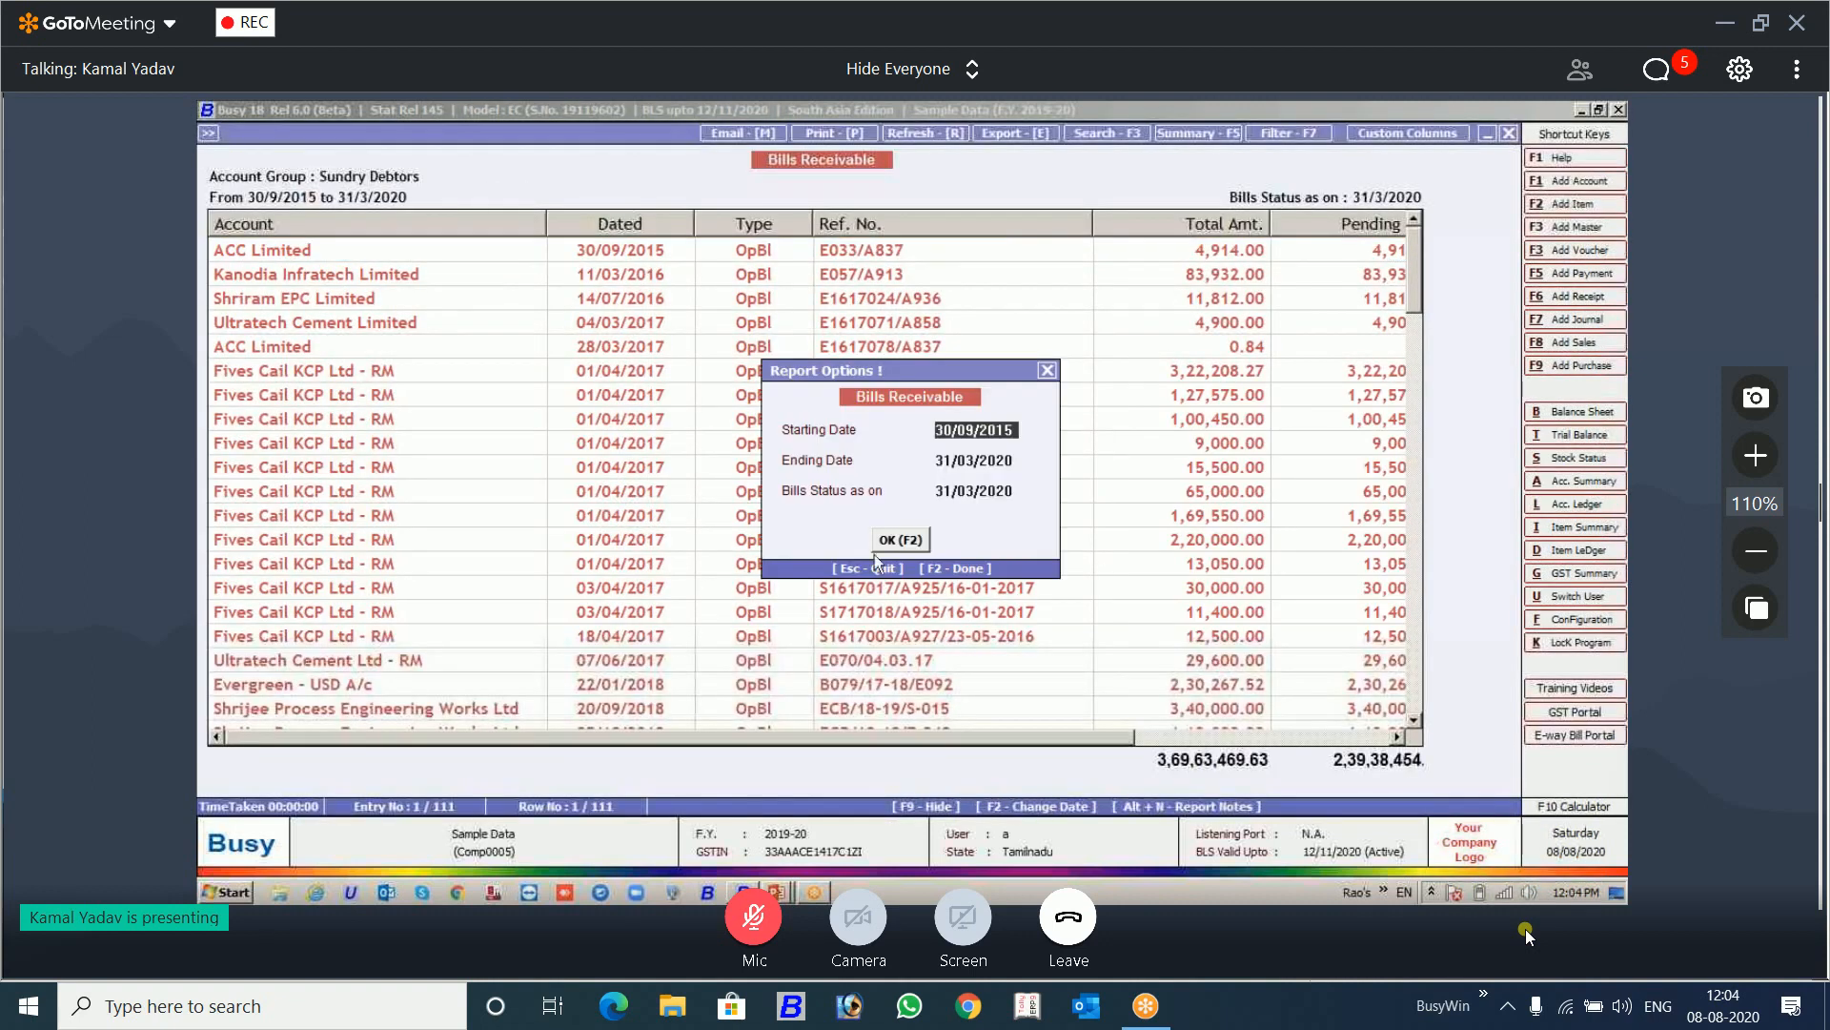
pyautogui.click(891, 536)
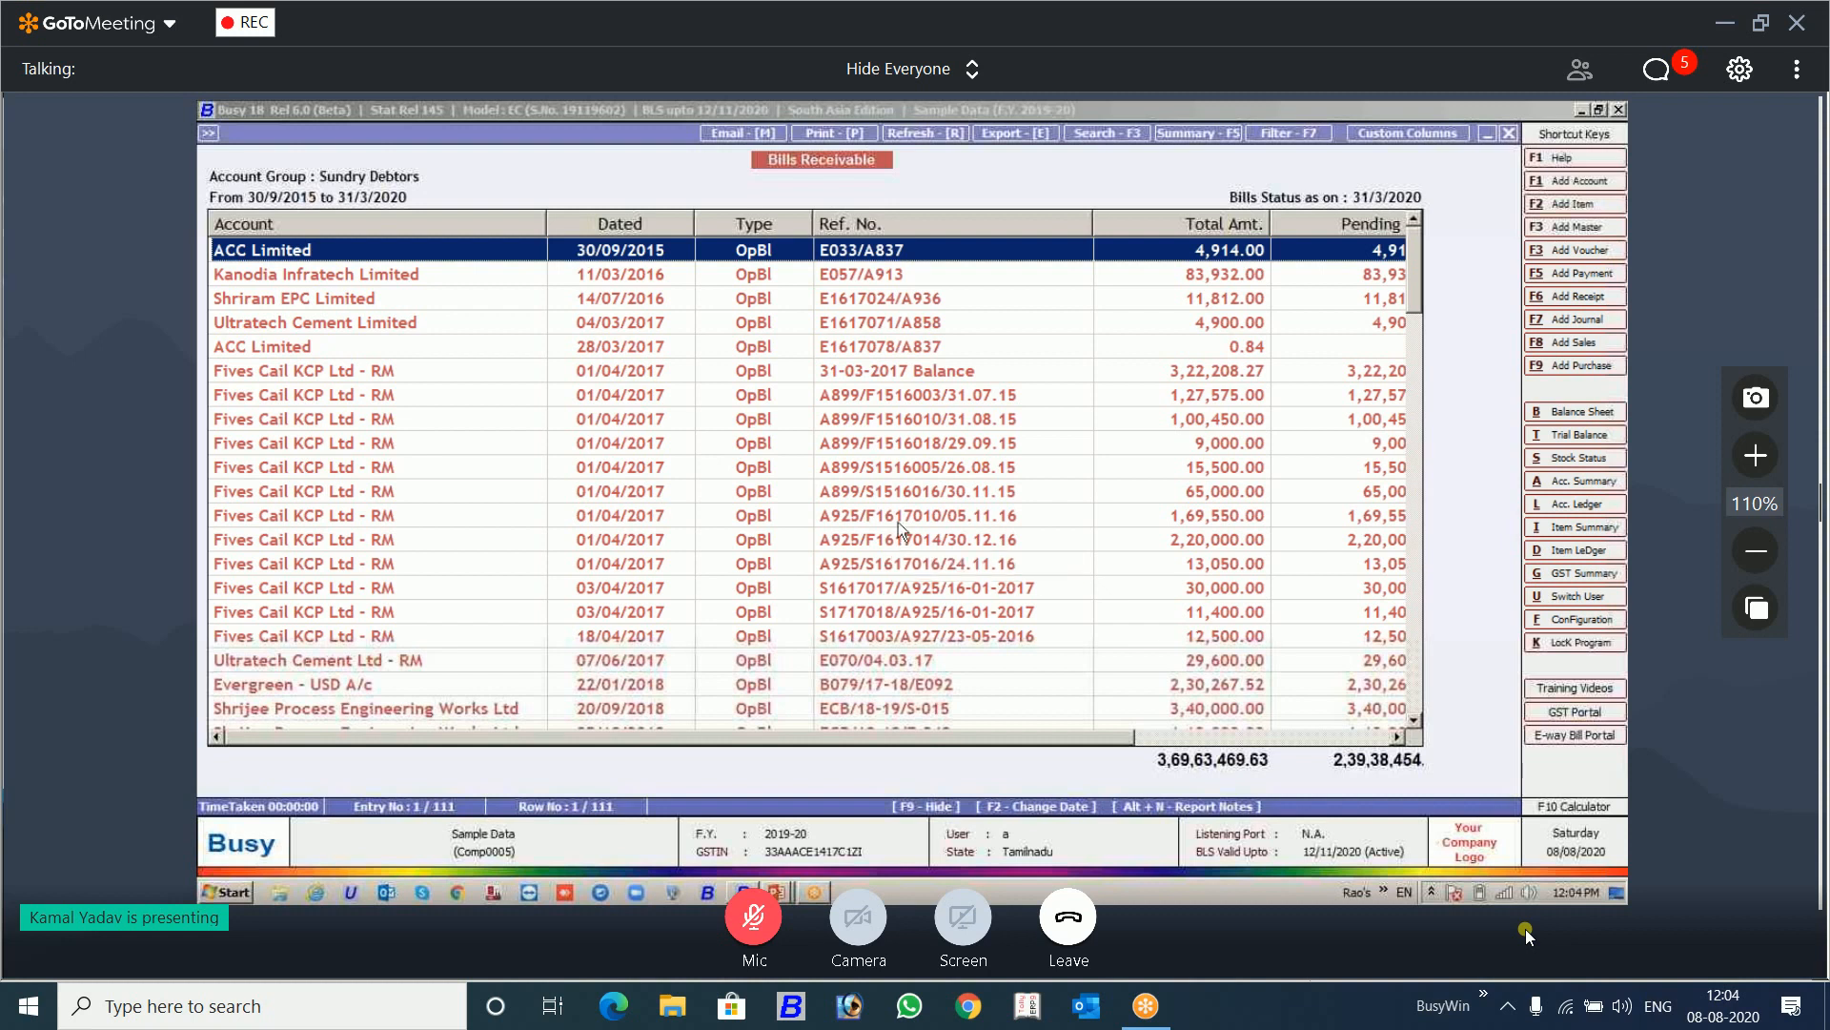
pyautogui.hotkey('alt', 'p')
pyautogui.press('Return')
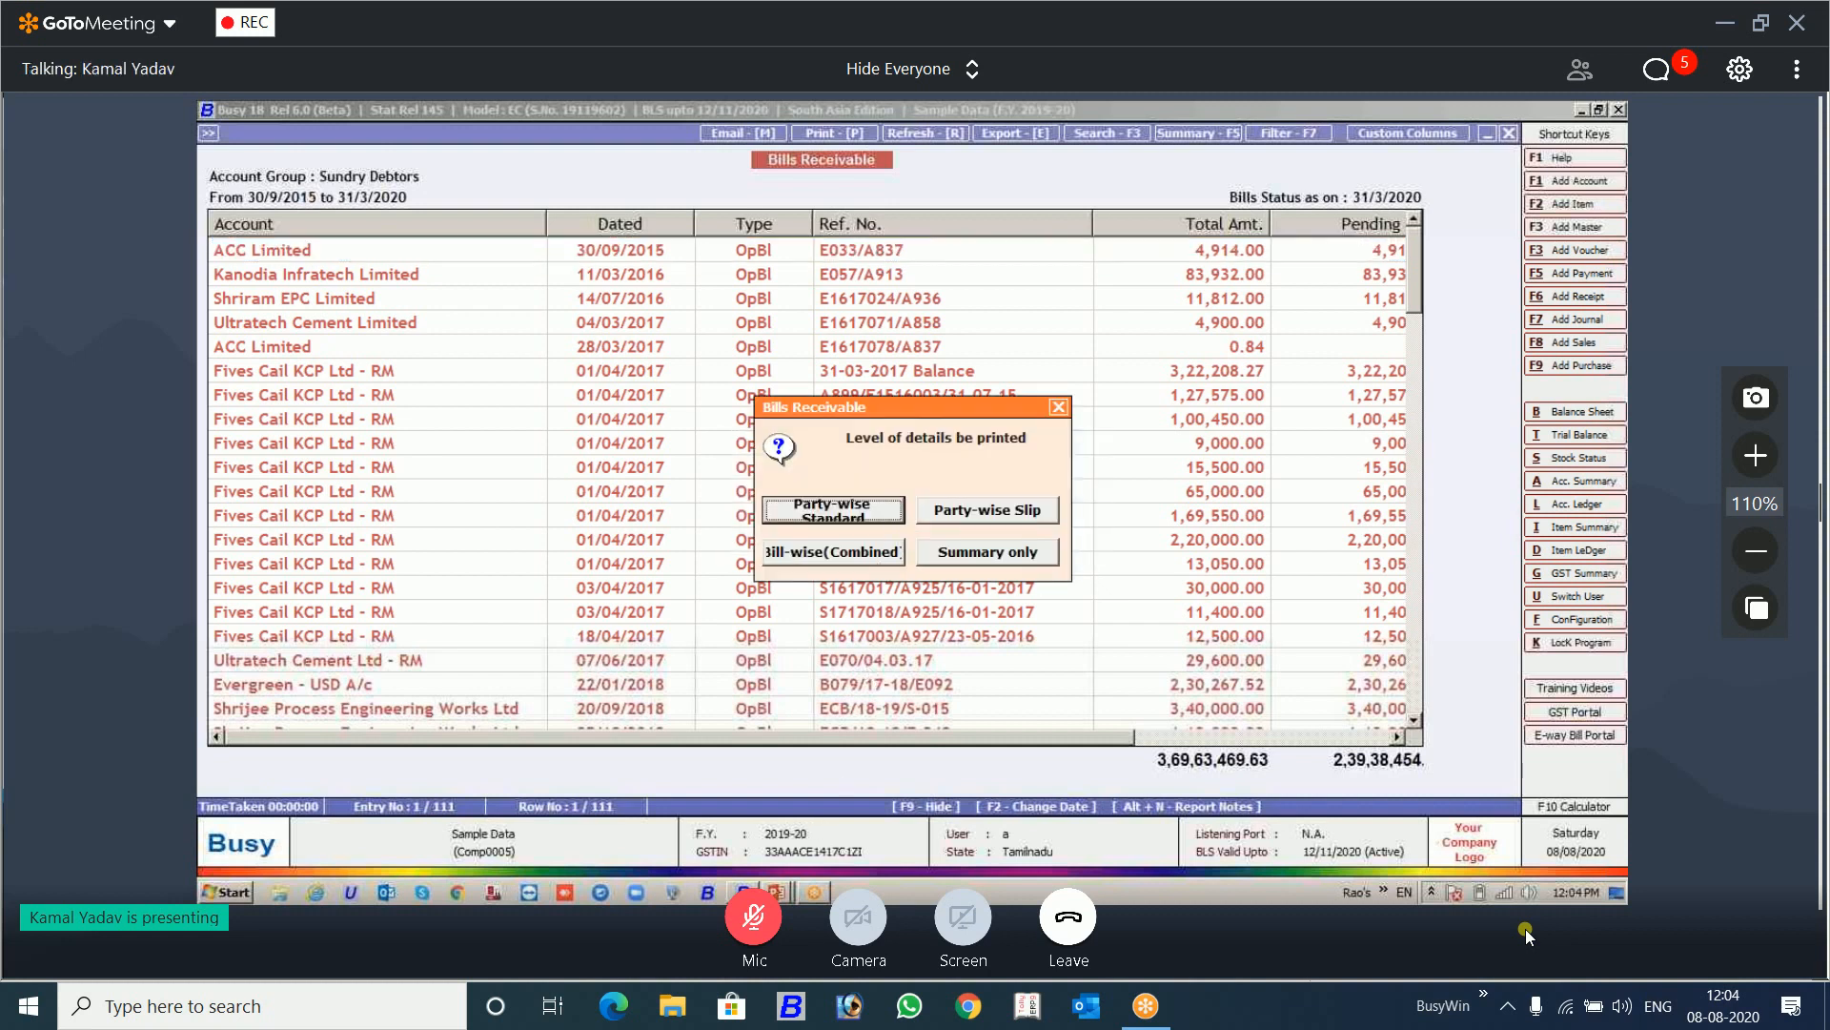
pyautogui.press('Escape')
pyautogui.press('Escape')
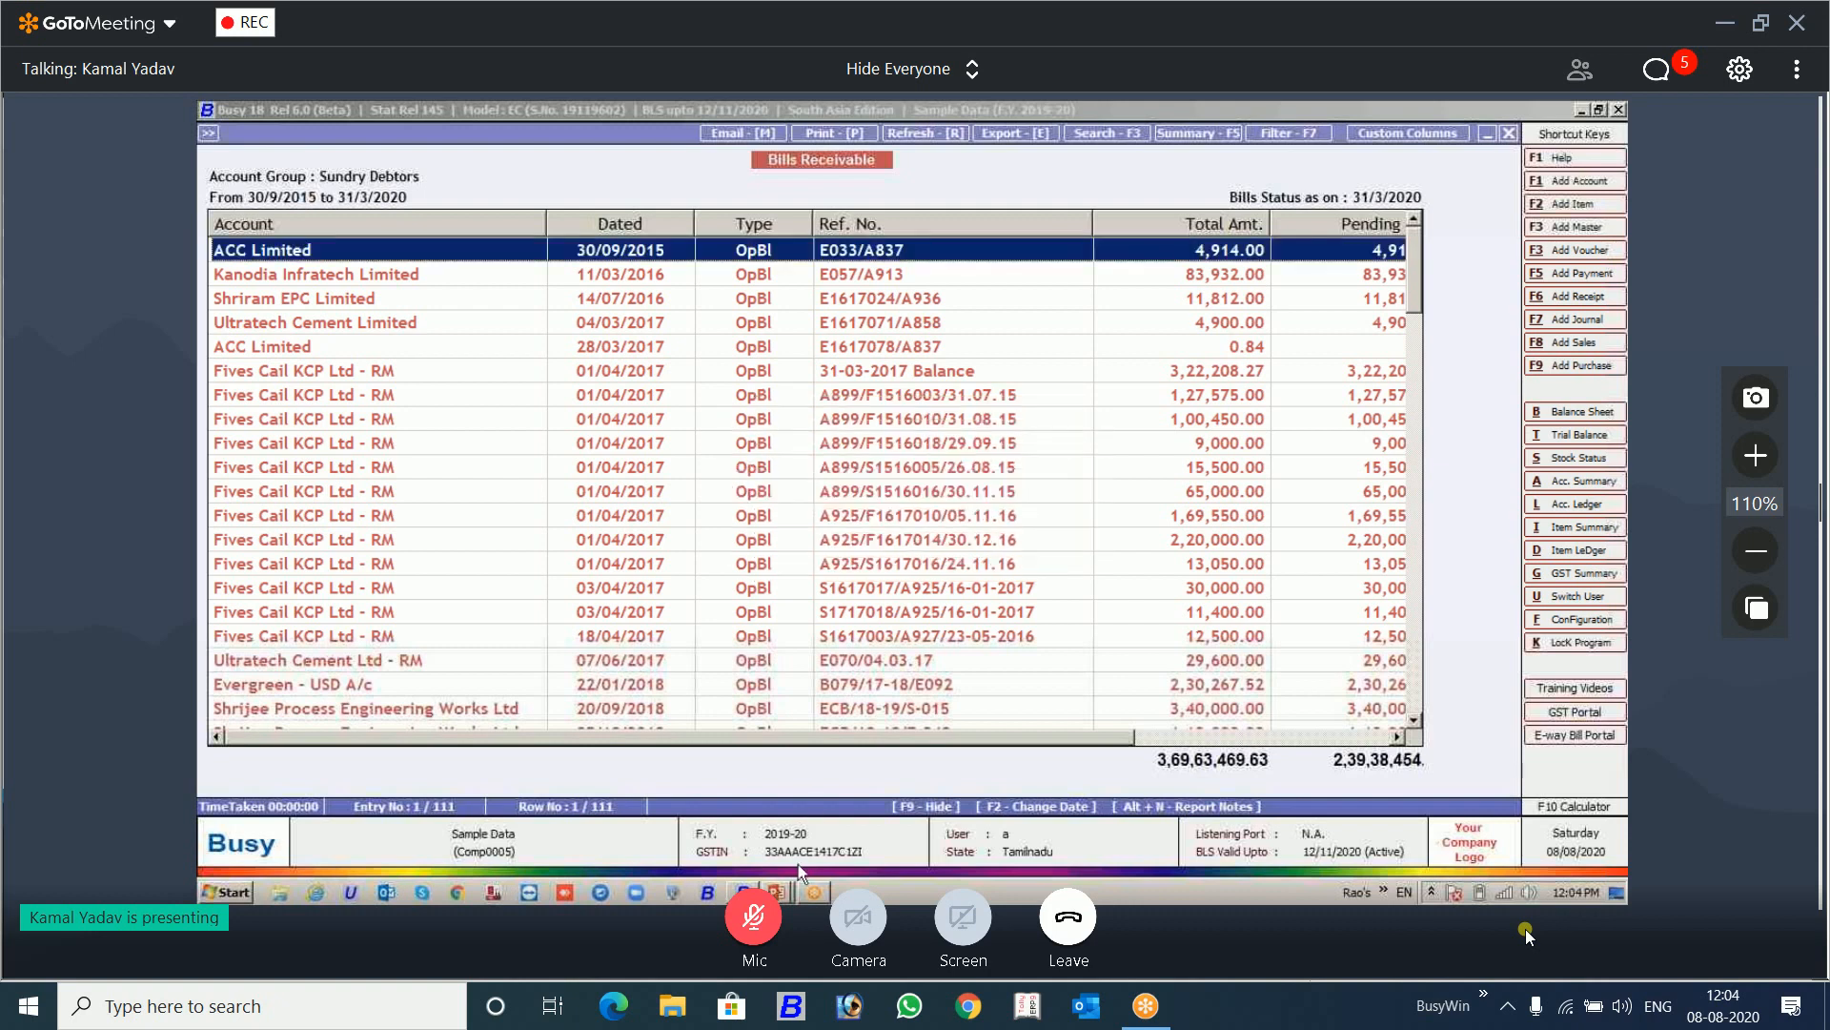
pyautogui.hotkey('alt', 'Tab')
pyautogui.hotkey('alt', 'Tab')
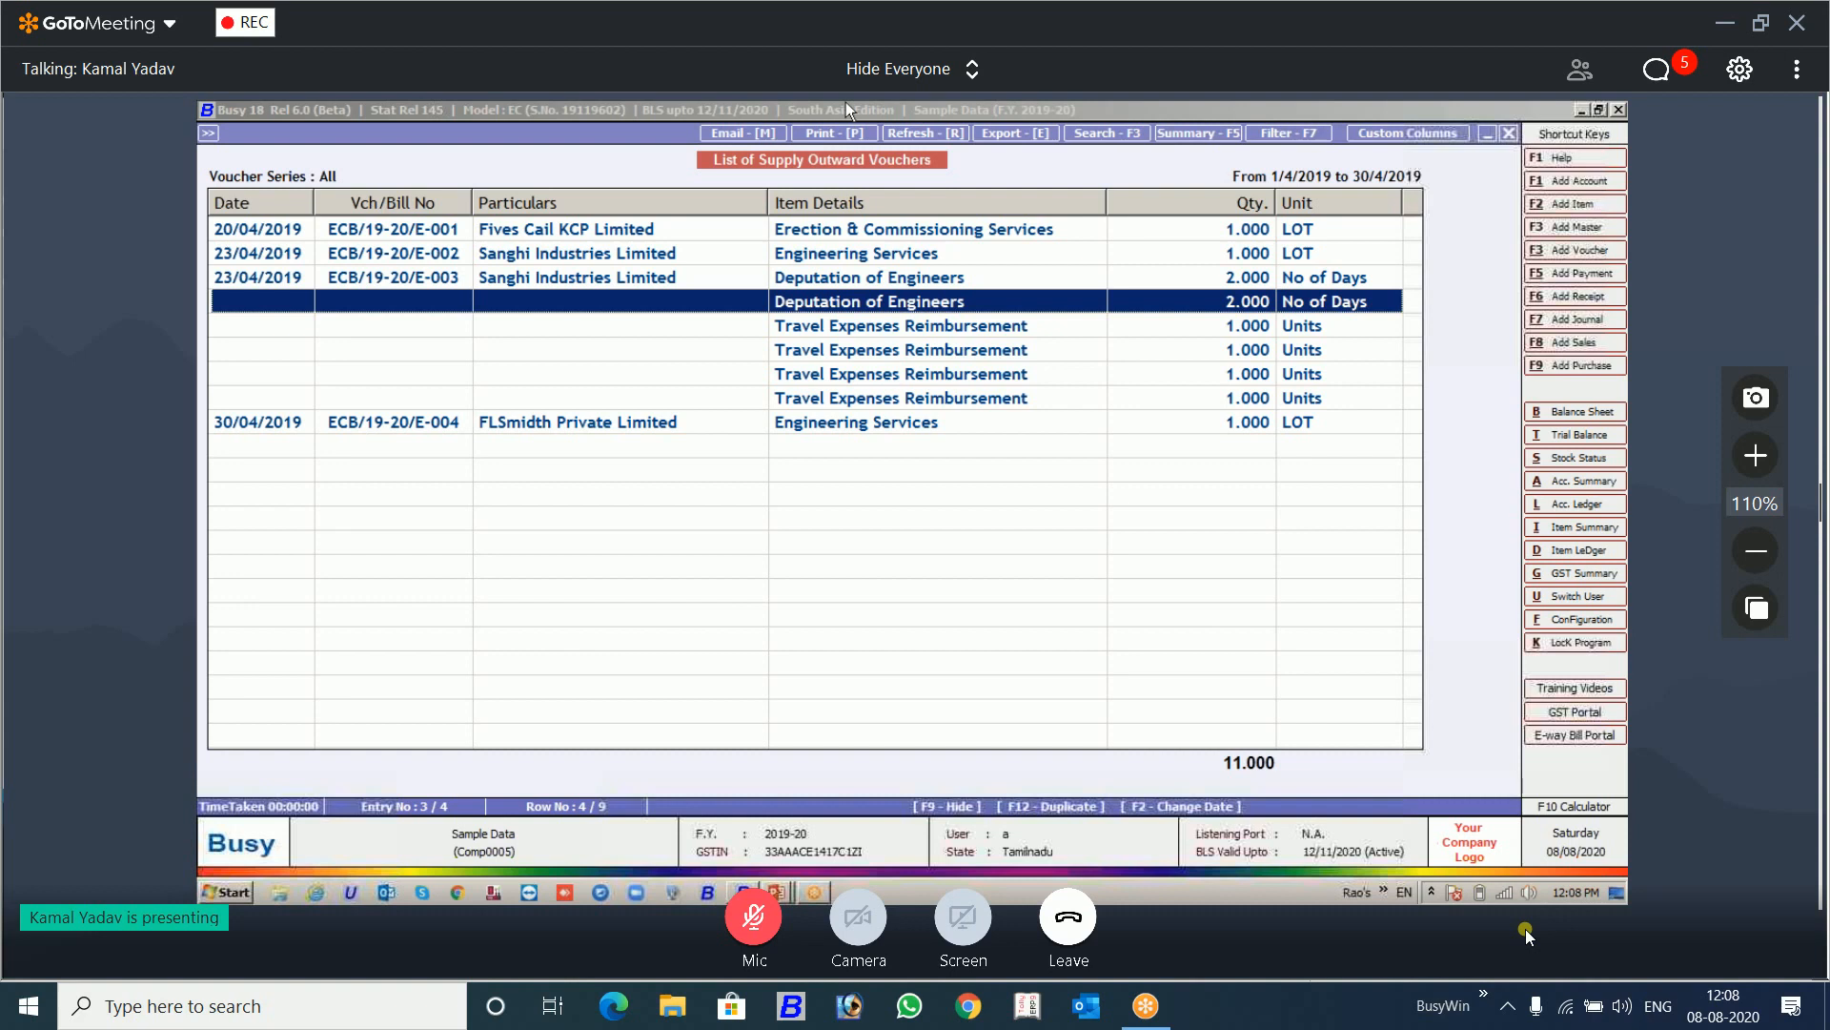
# Step: Export the List of Supply Outward Vouchers to Microsoft Excel with copying of previous non-blank values into blank columns set to Y
pyautogui.hotkey('alt', 'e')
pyautogui.press('Up')
pyautogui.press('Return')
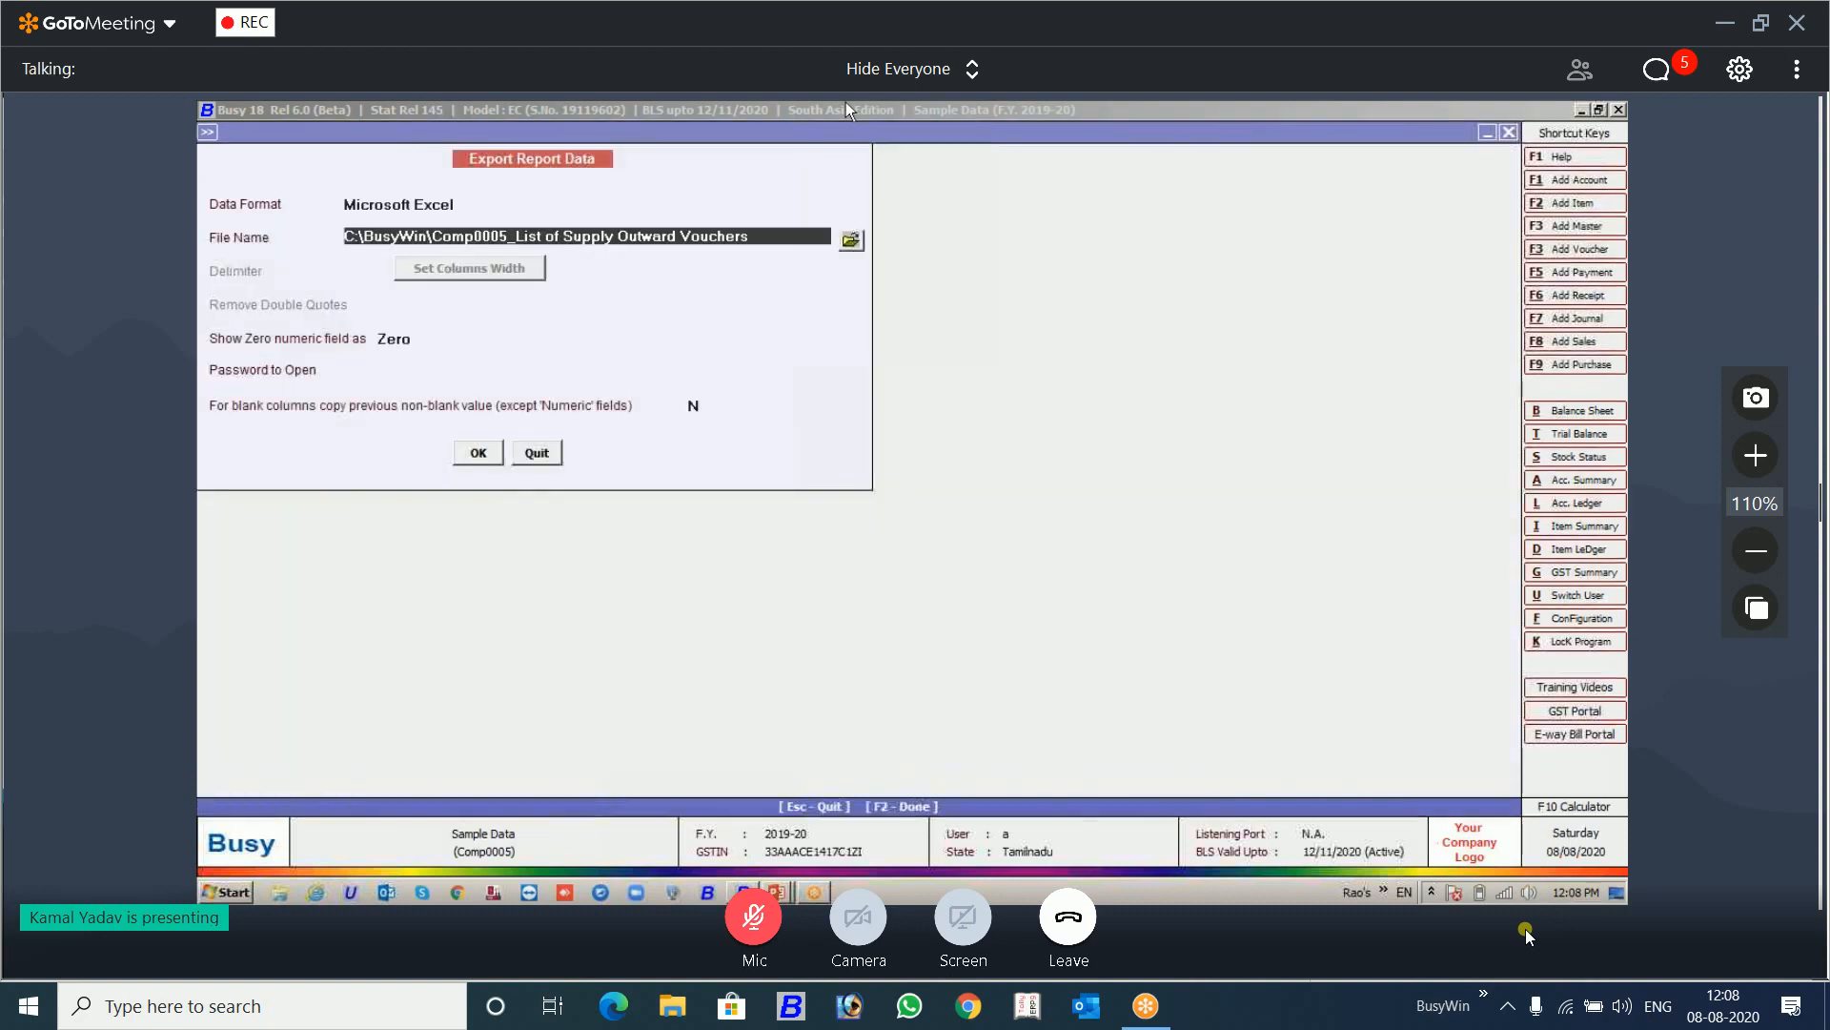
pyautogui.click(690, 405)
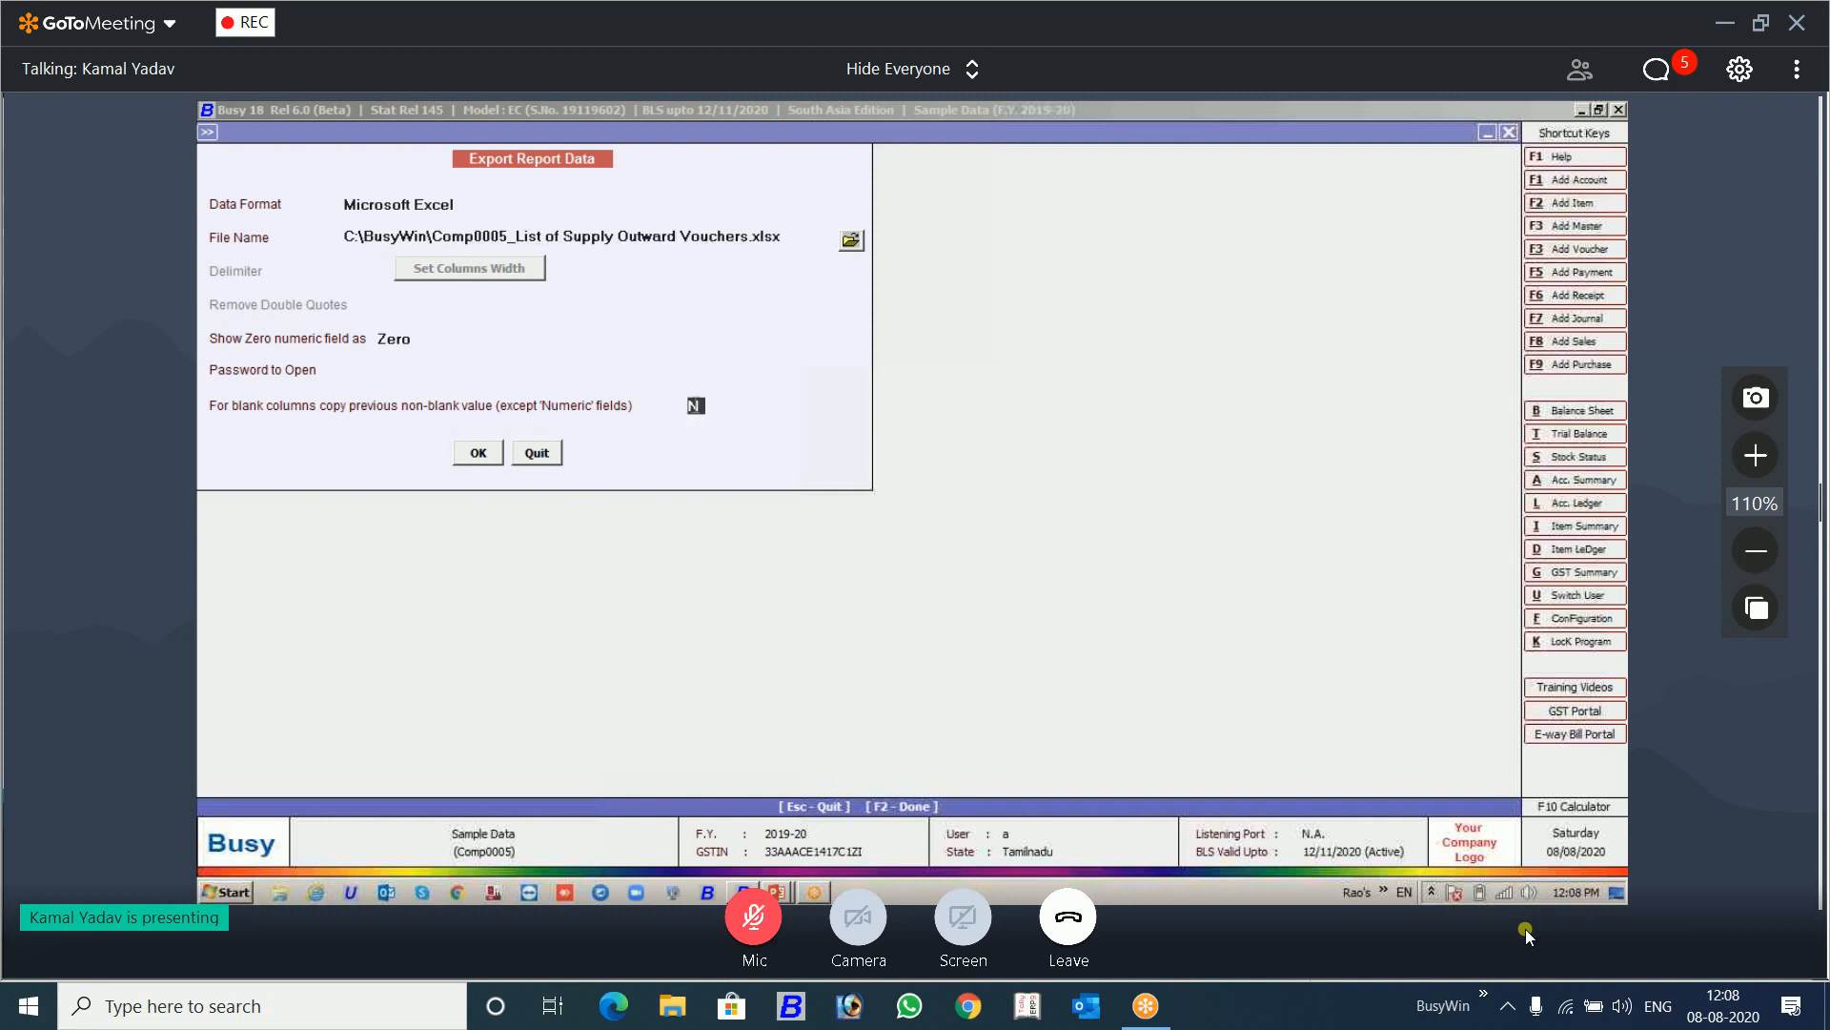
pyautogui.write('y')
pyautogui.press('Return')
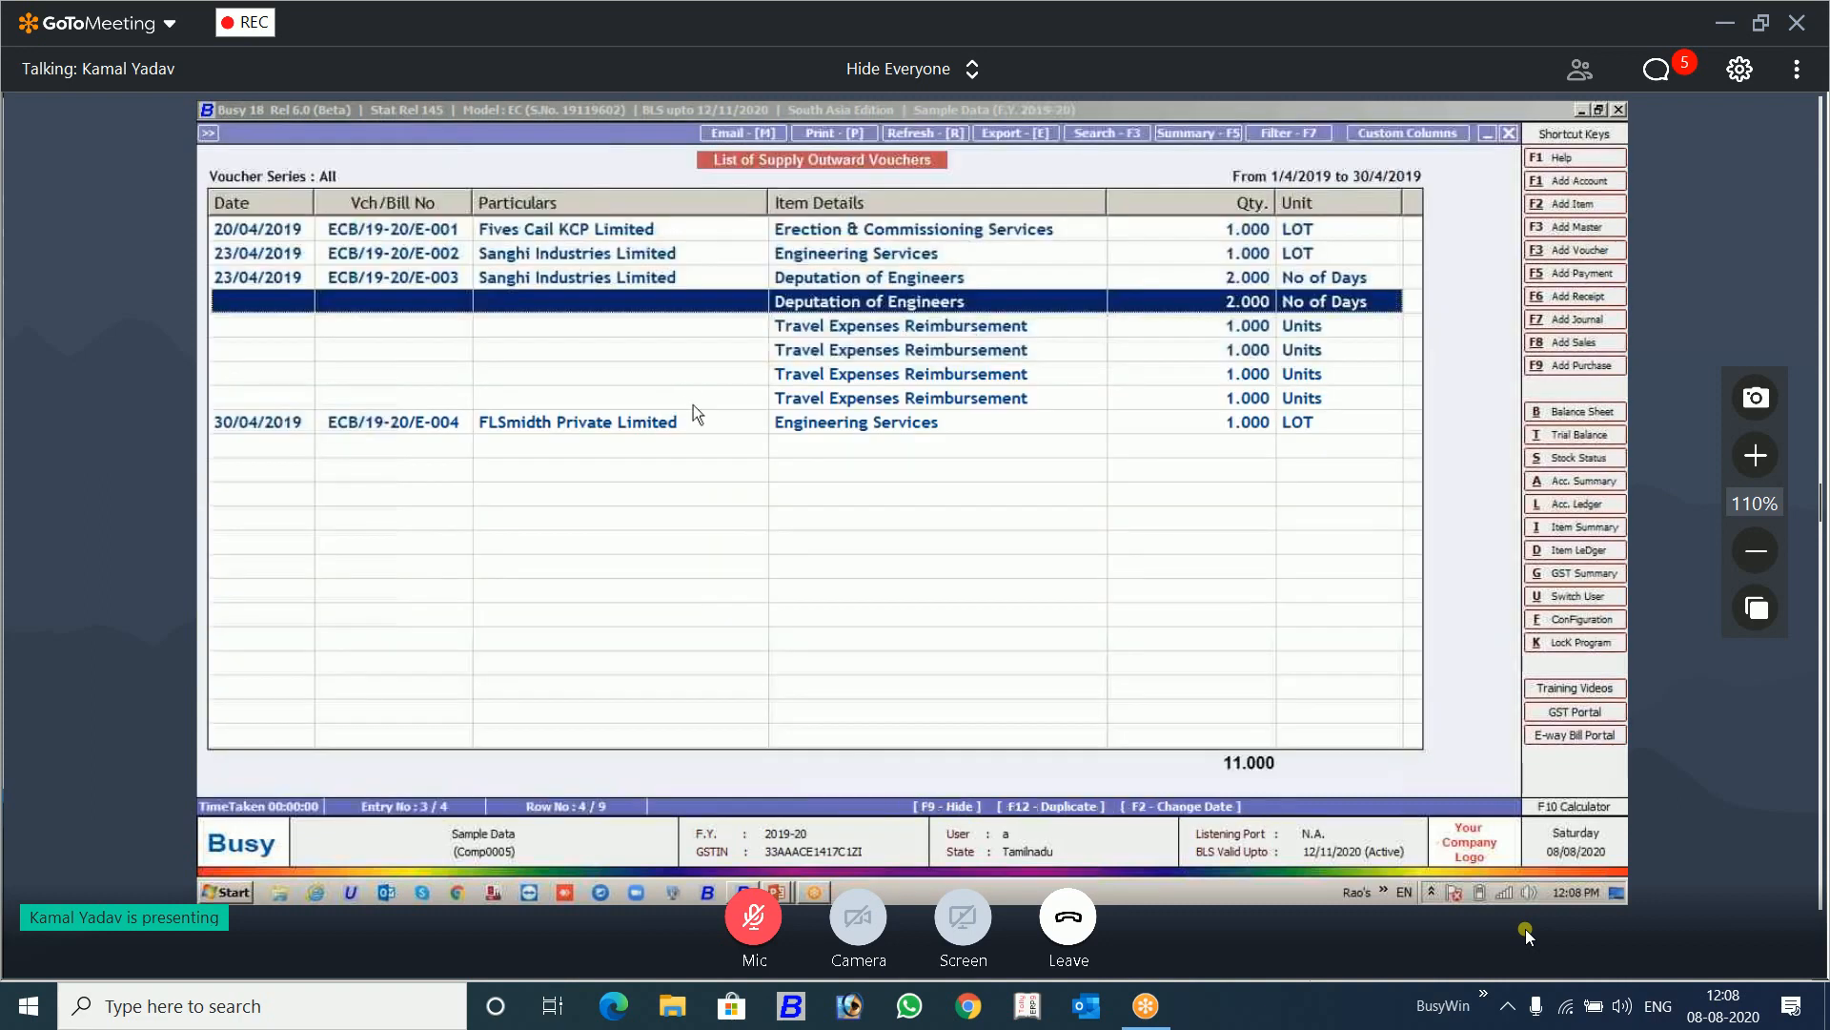
pyautogui.press('Return')
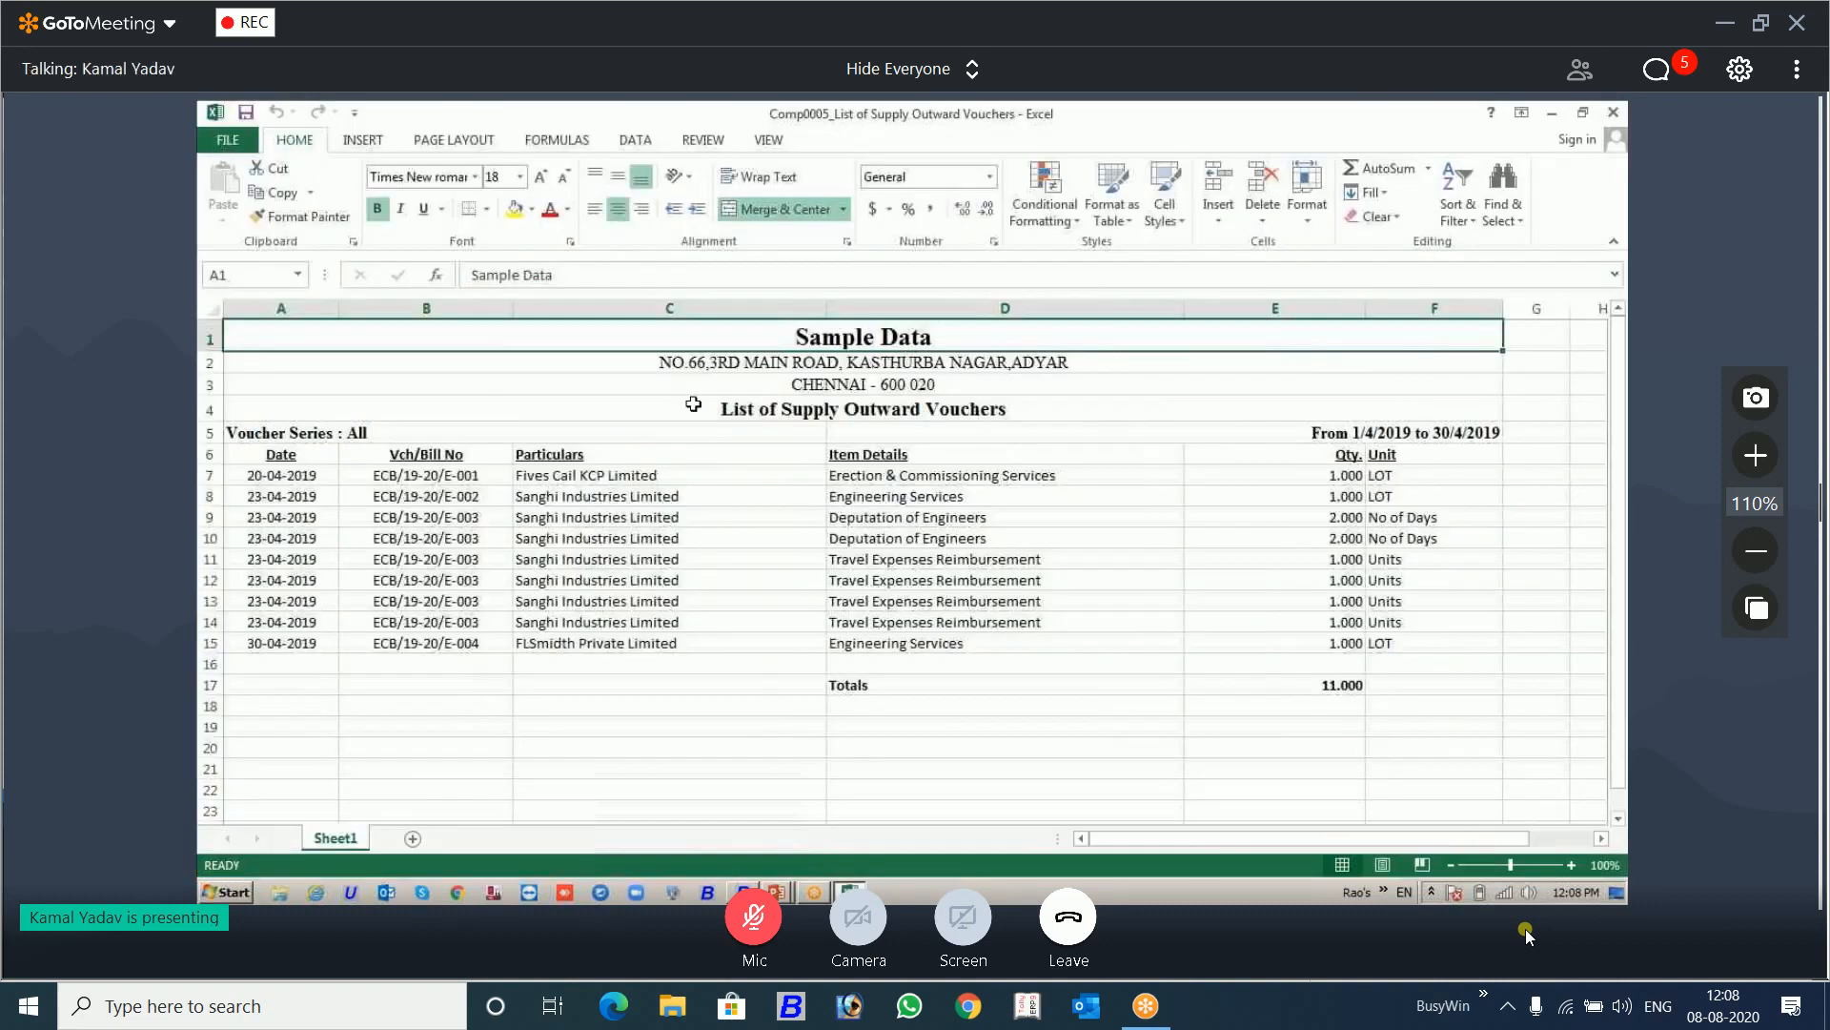
# Step: Compare the blank cells under voucher ECB/19-20/E-003 in Busy with the Vch/Bill No and Date cells in the exported workbook
pyautogui.hotkey('alt', 'Tab')
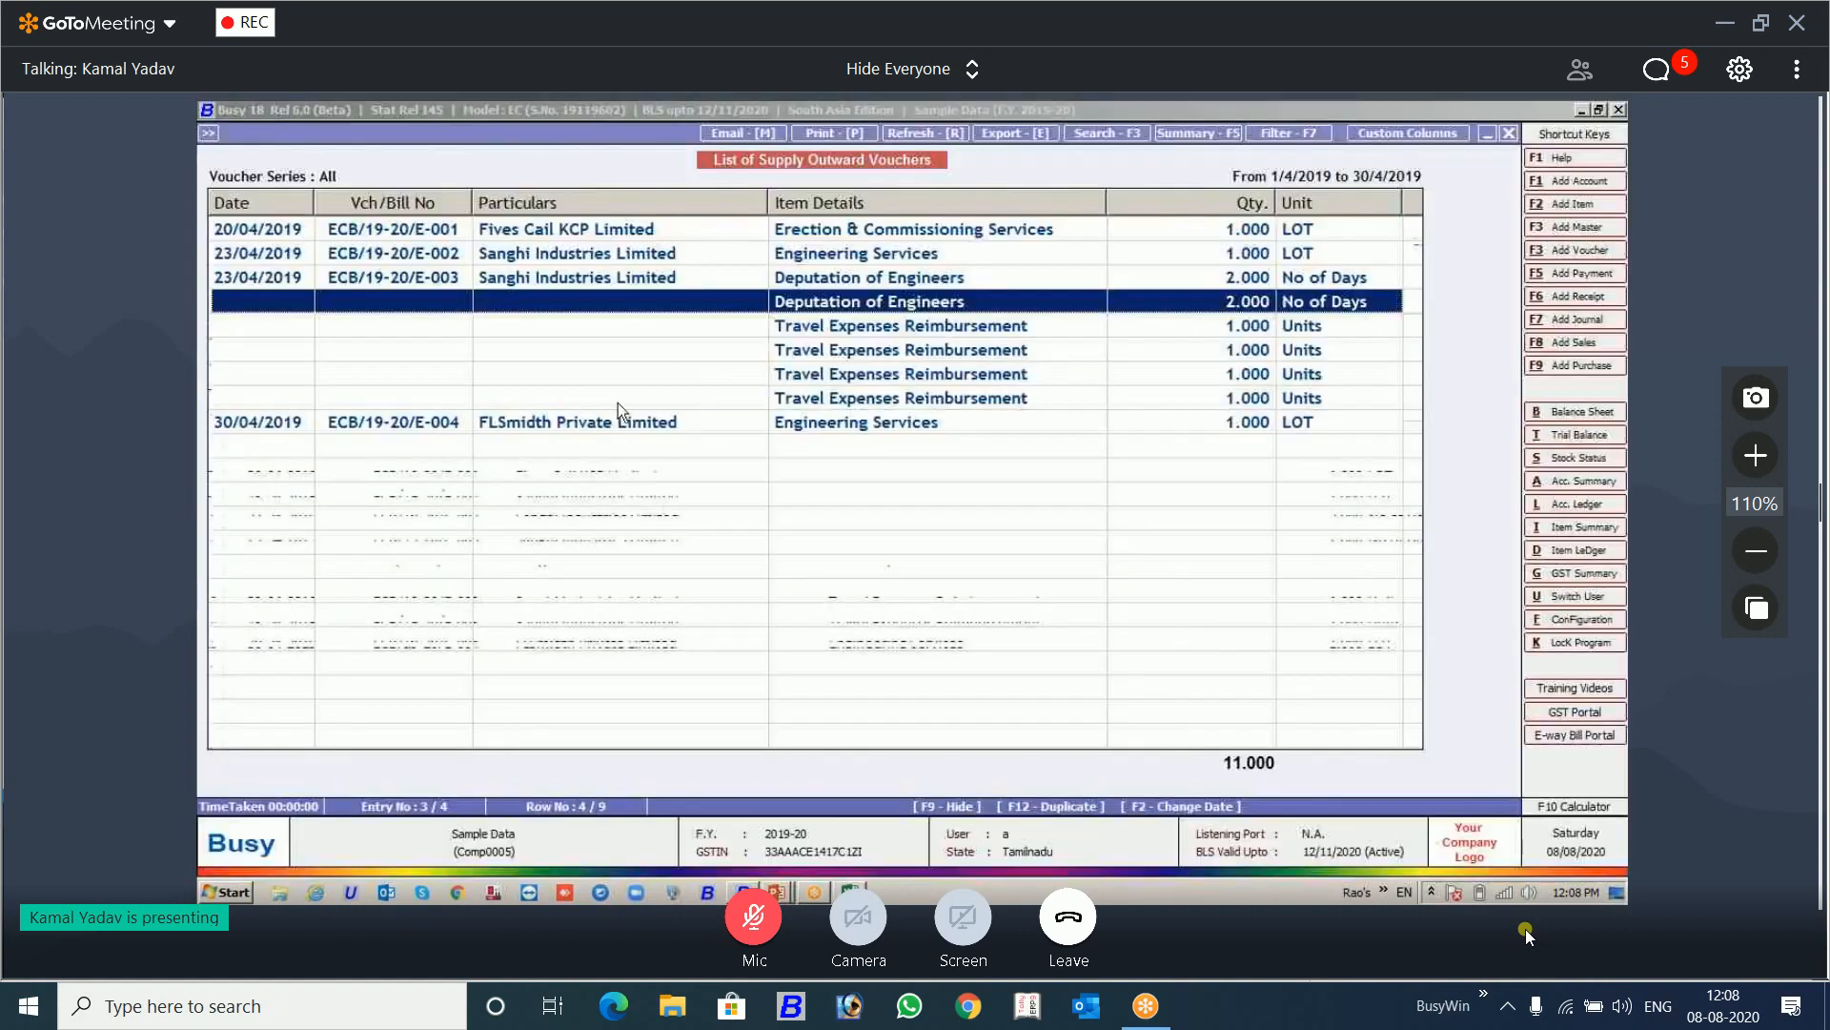
pyautogui.click(646, 397)
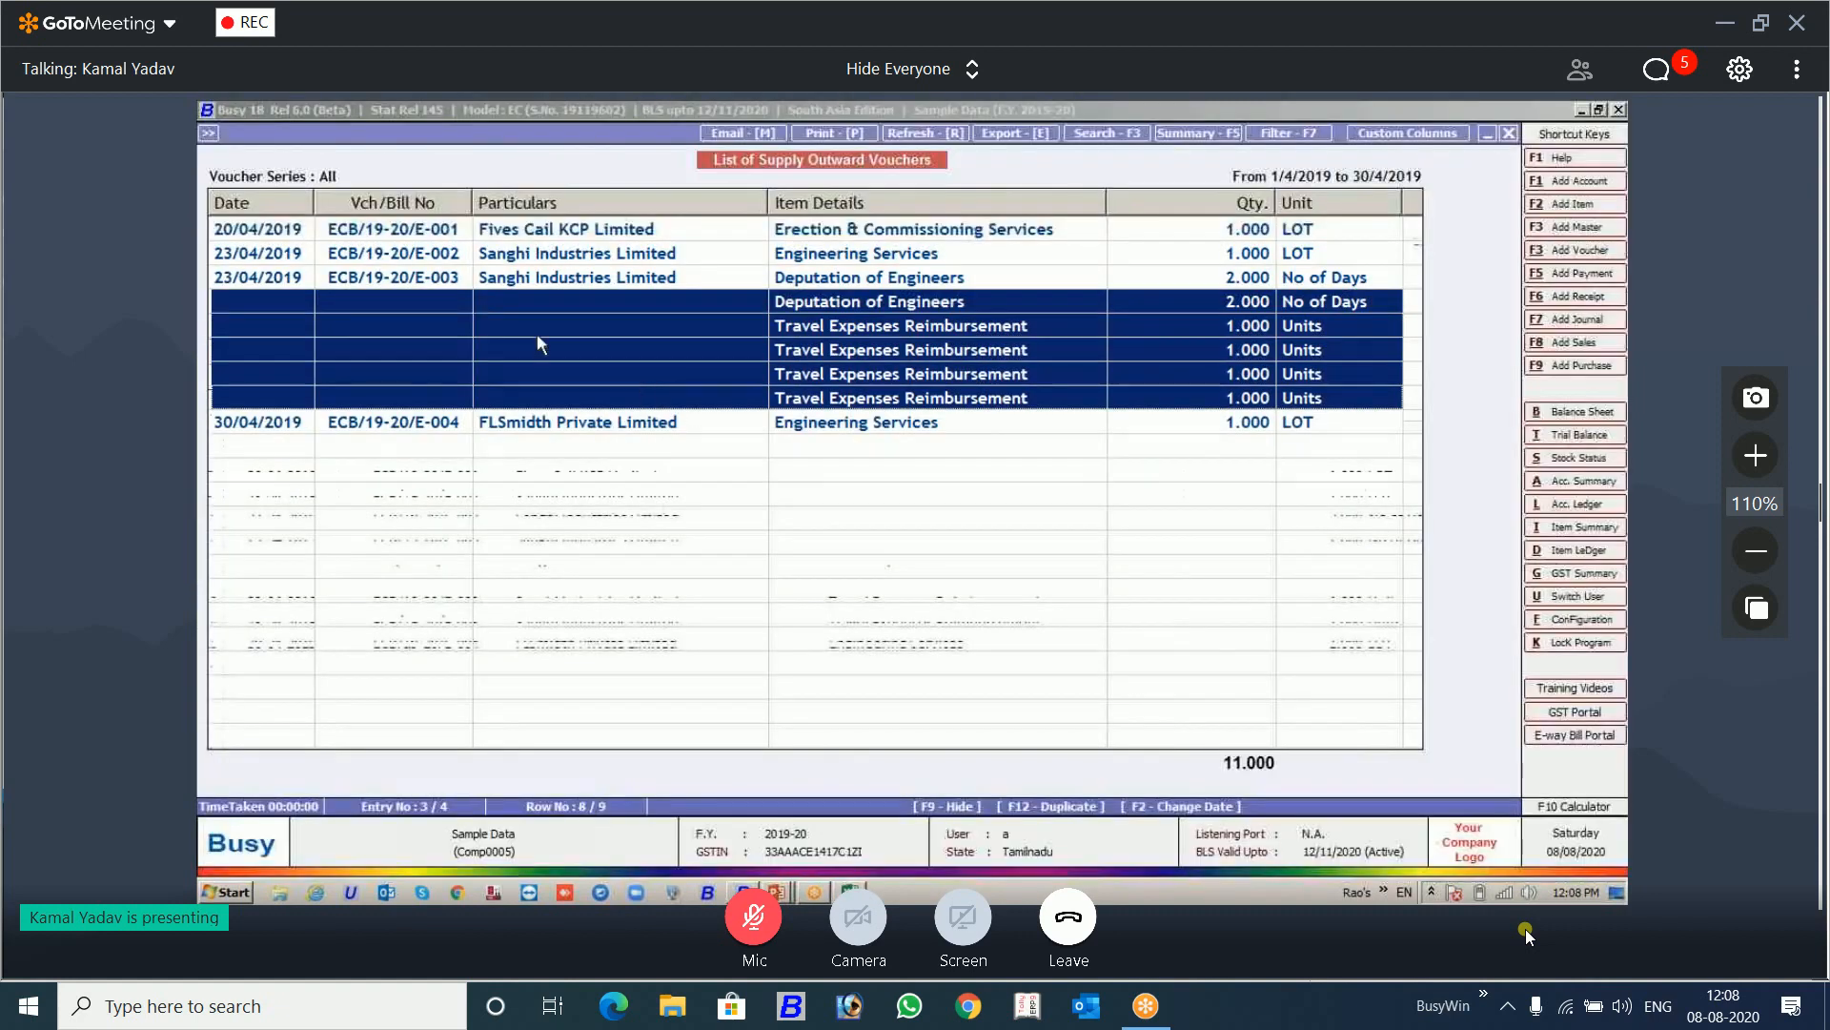
pyautogui.hotkey('alt', 'Tab')
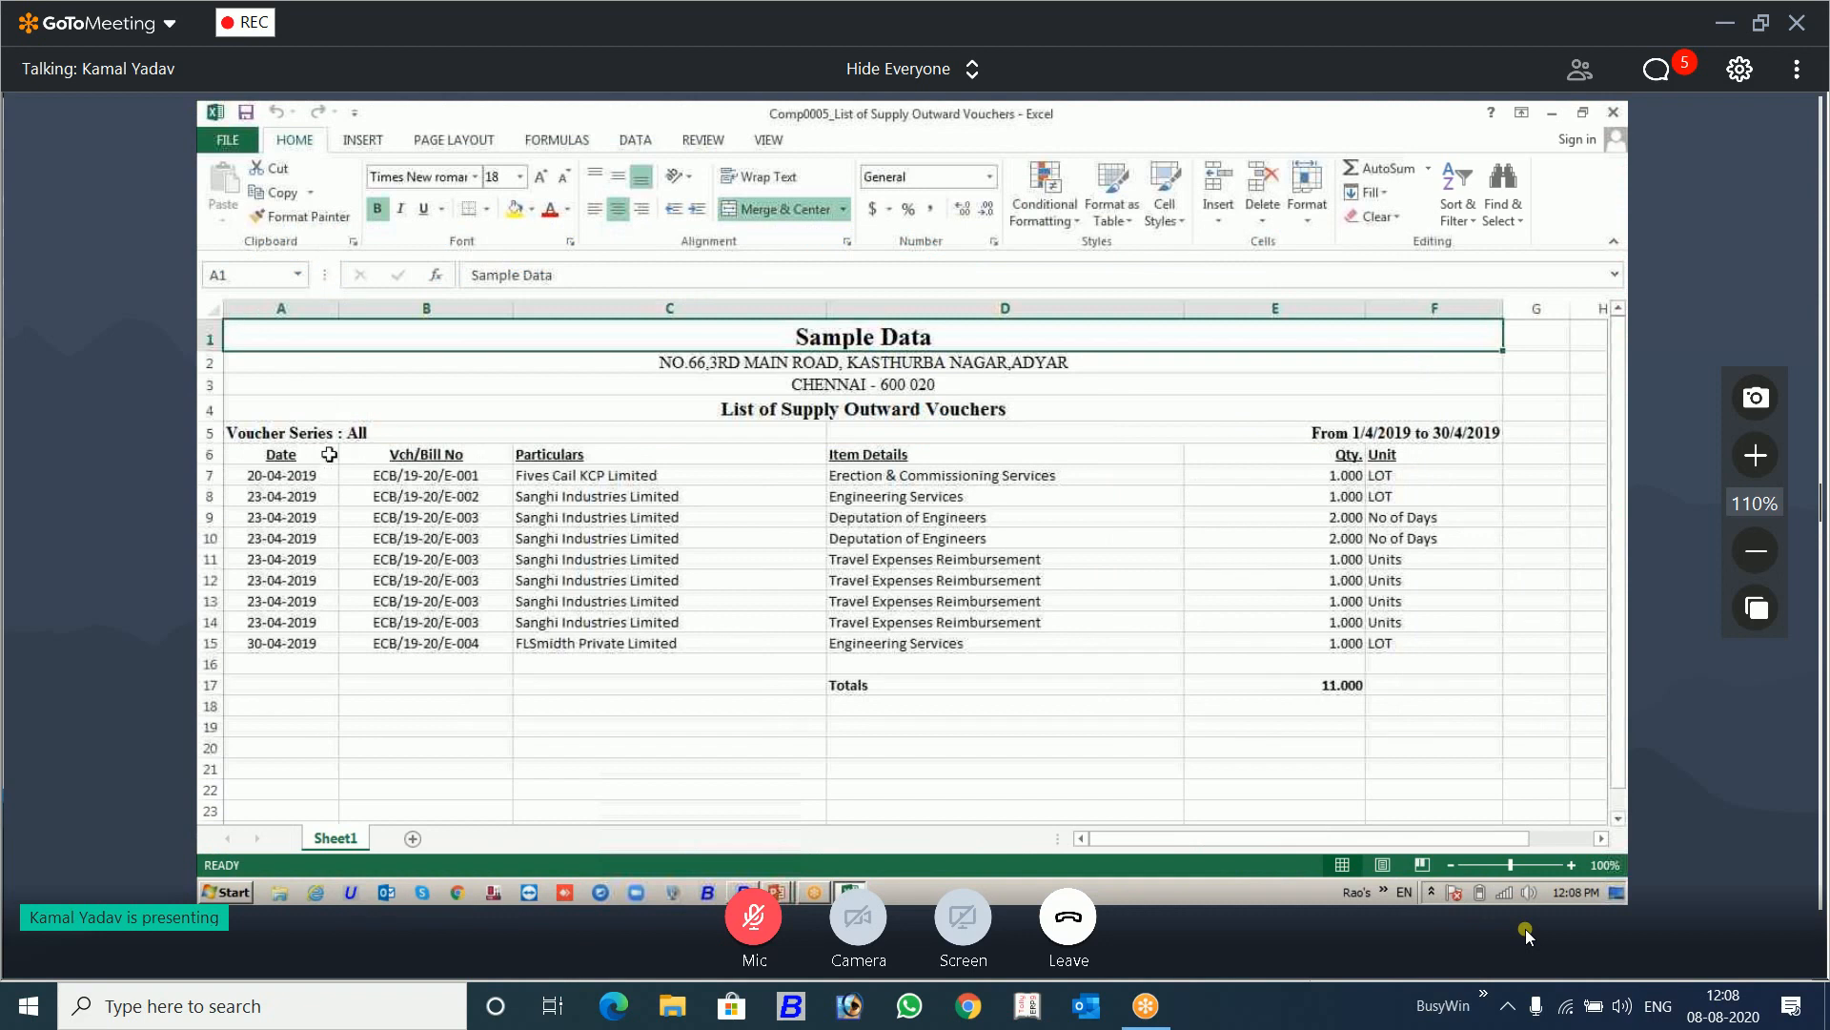
pyautogui.click(484, 535)
pyautogui.click(484, 561)
pyautogui.click(473, 582)
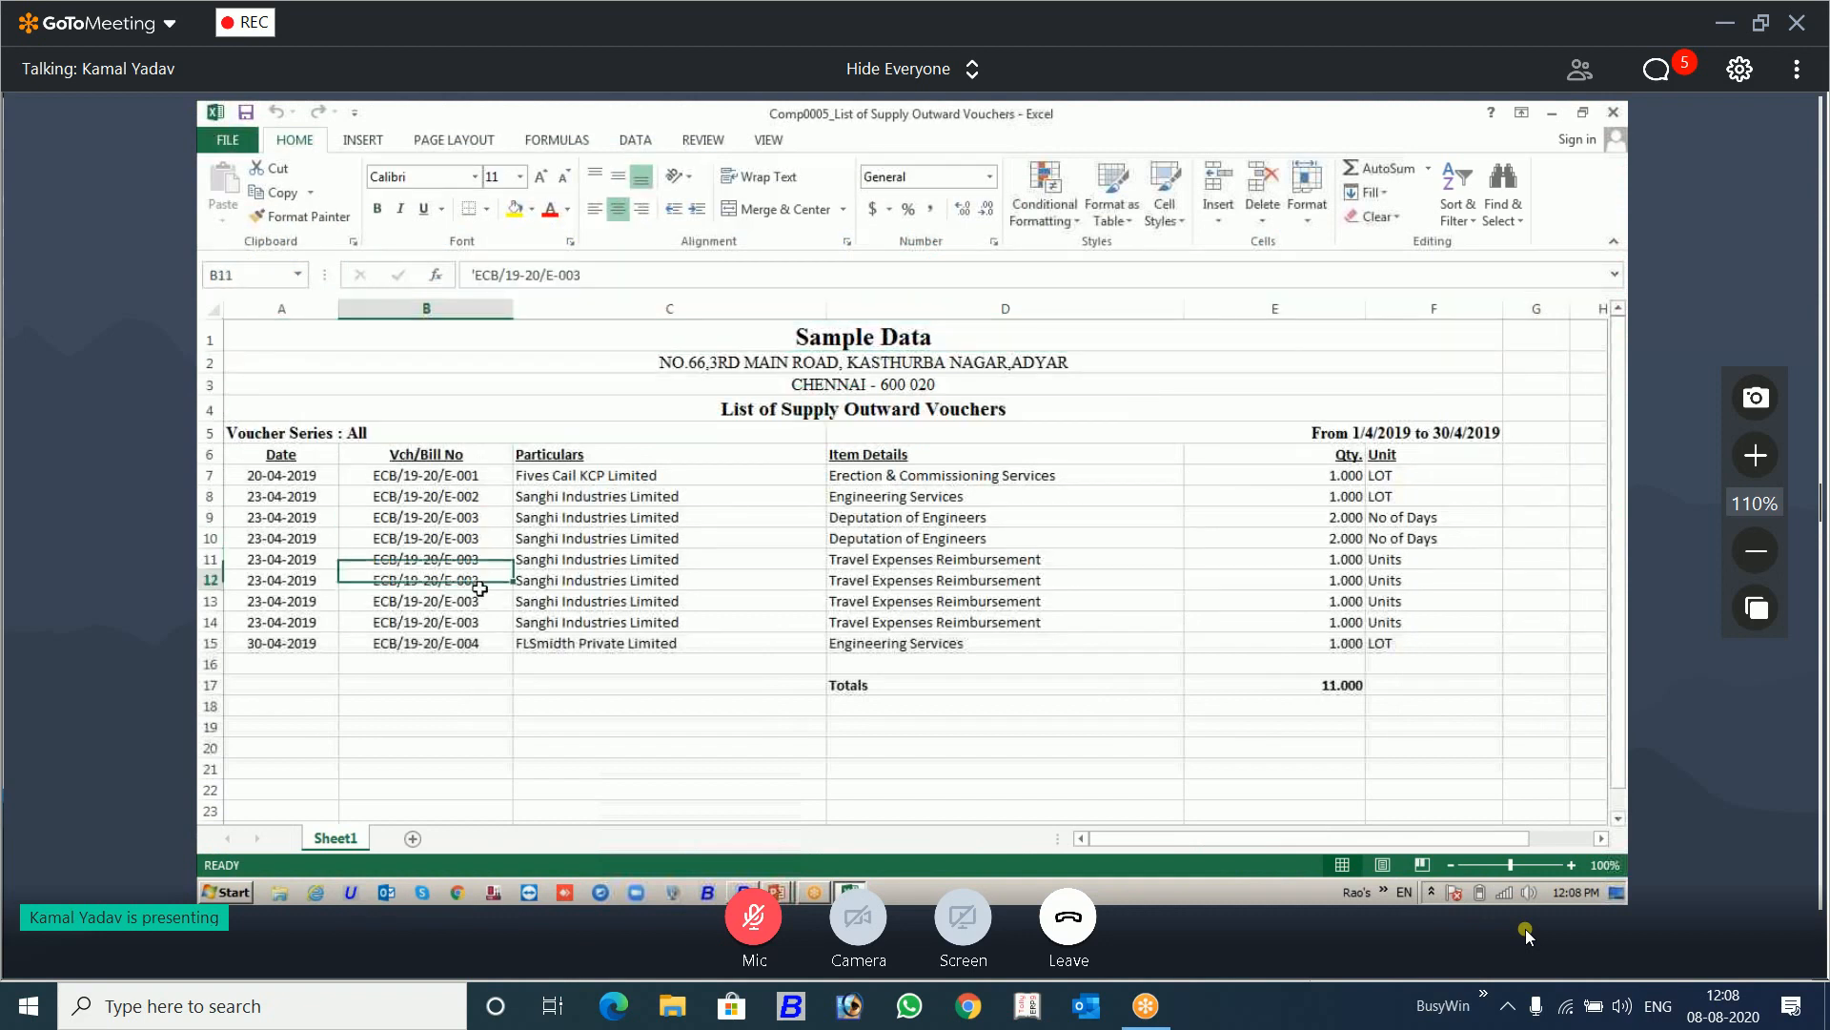
pyautogui.click(274, 533)
pyautogui.click(267, 563)
pyautogui.click(265, 583)
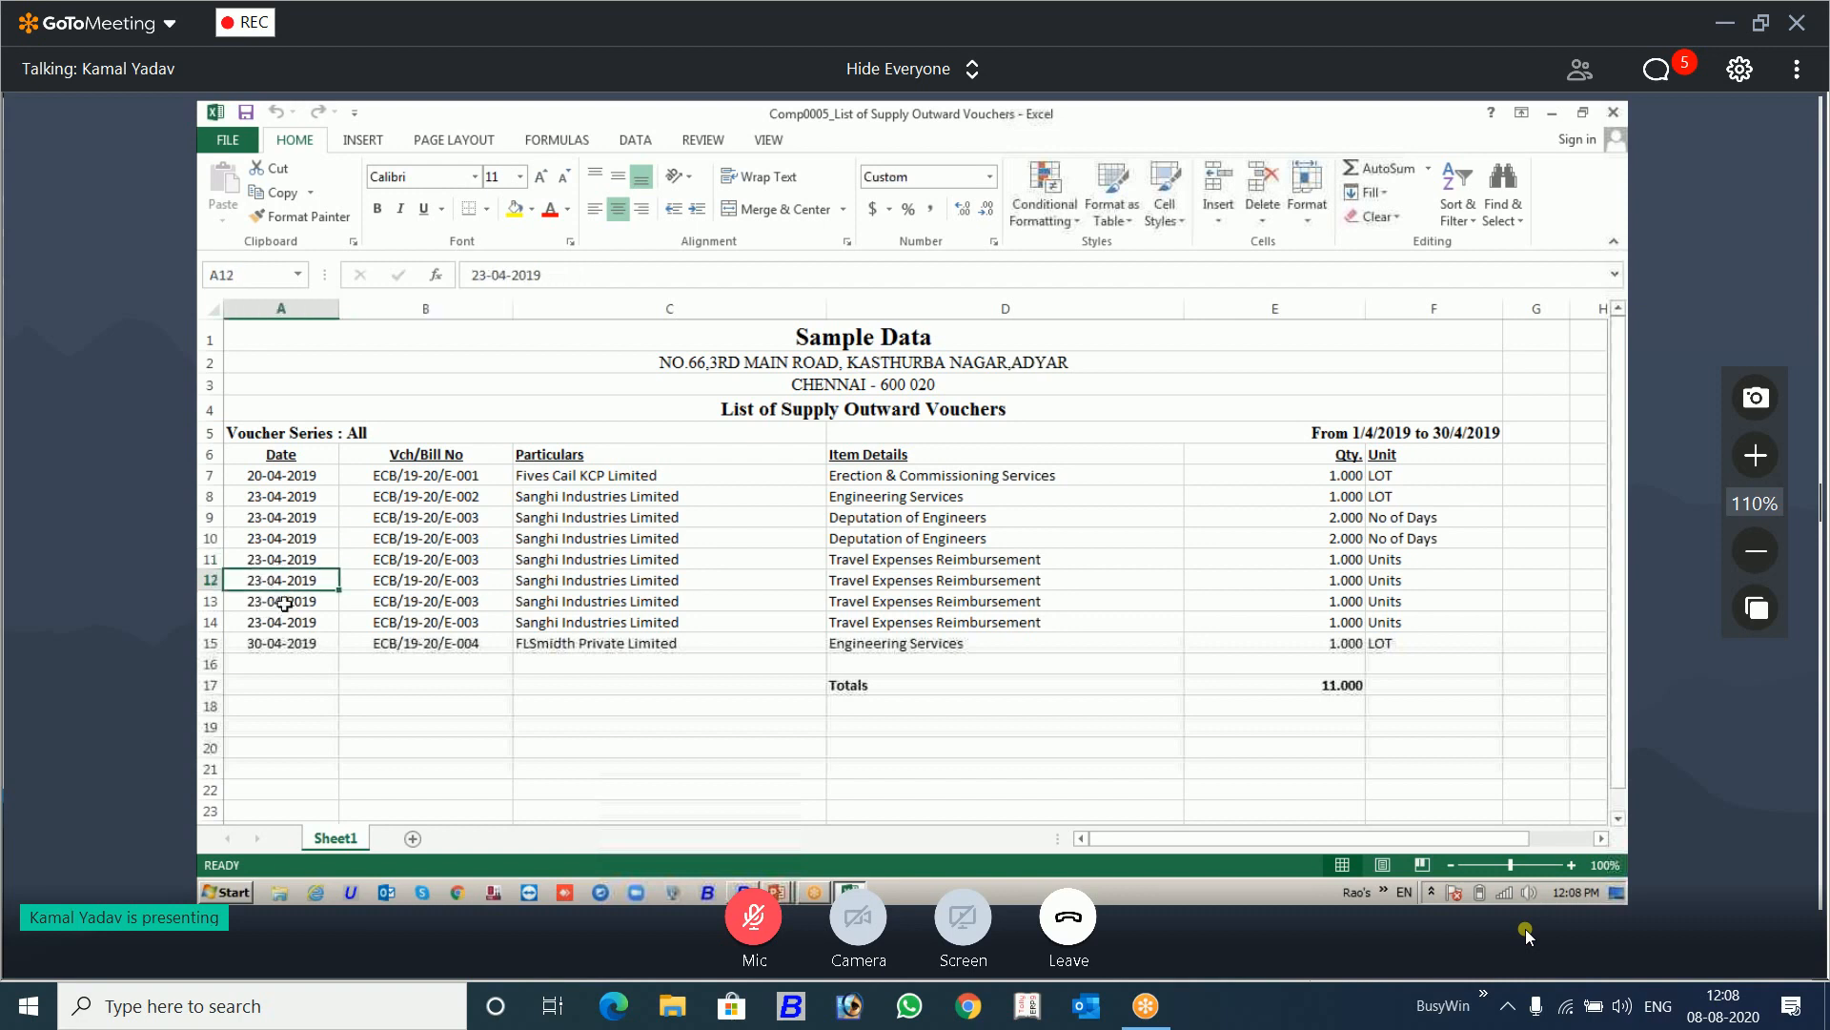
pyautogui.click(284, 603)
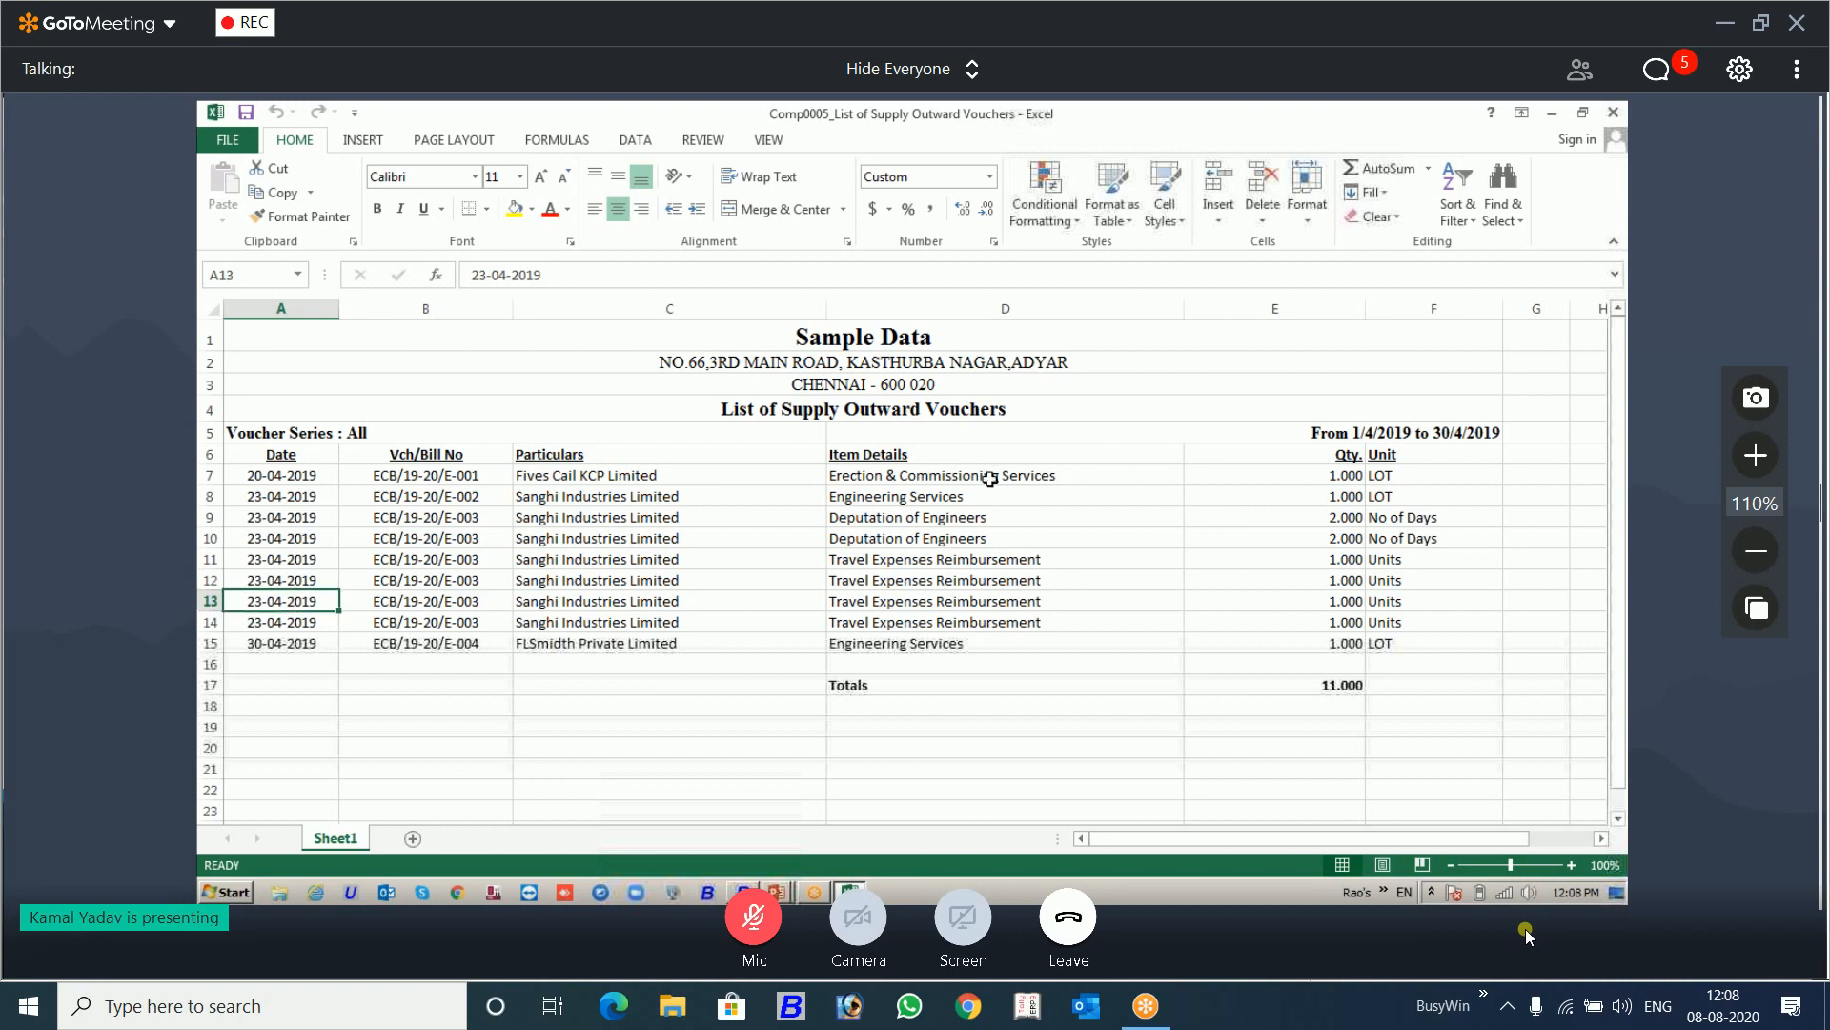
# Step: Select the Qty. values in E7:E15 to check the numeric column, and switch back to the Busy voucher list
pyautogui.moveTo(1294, 477); pyautogui.dragTo(1342, 640)
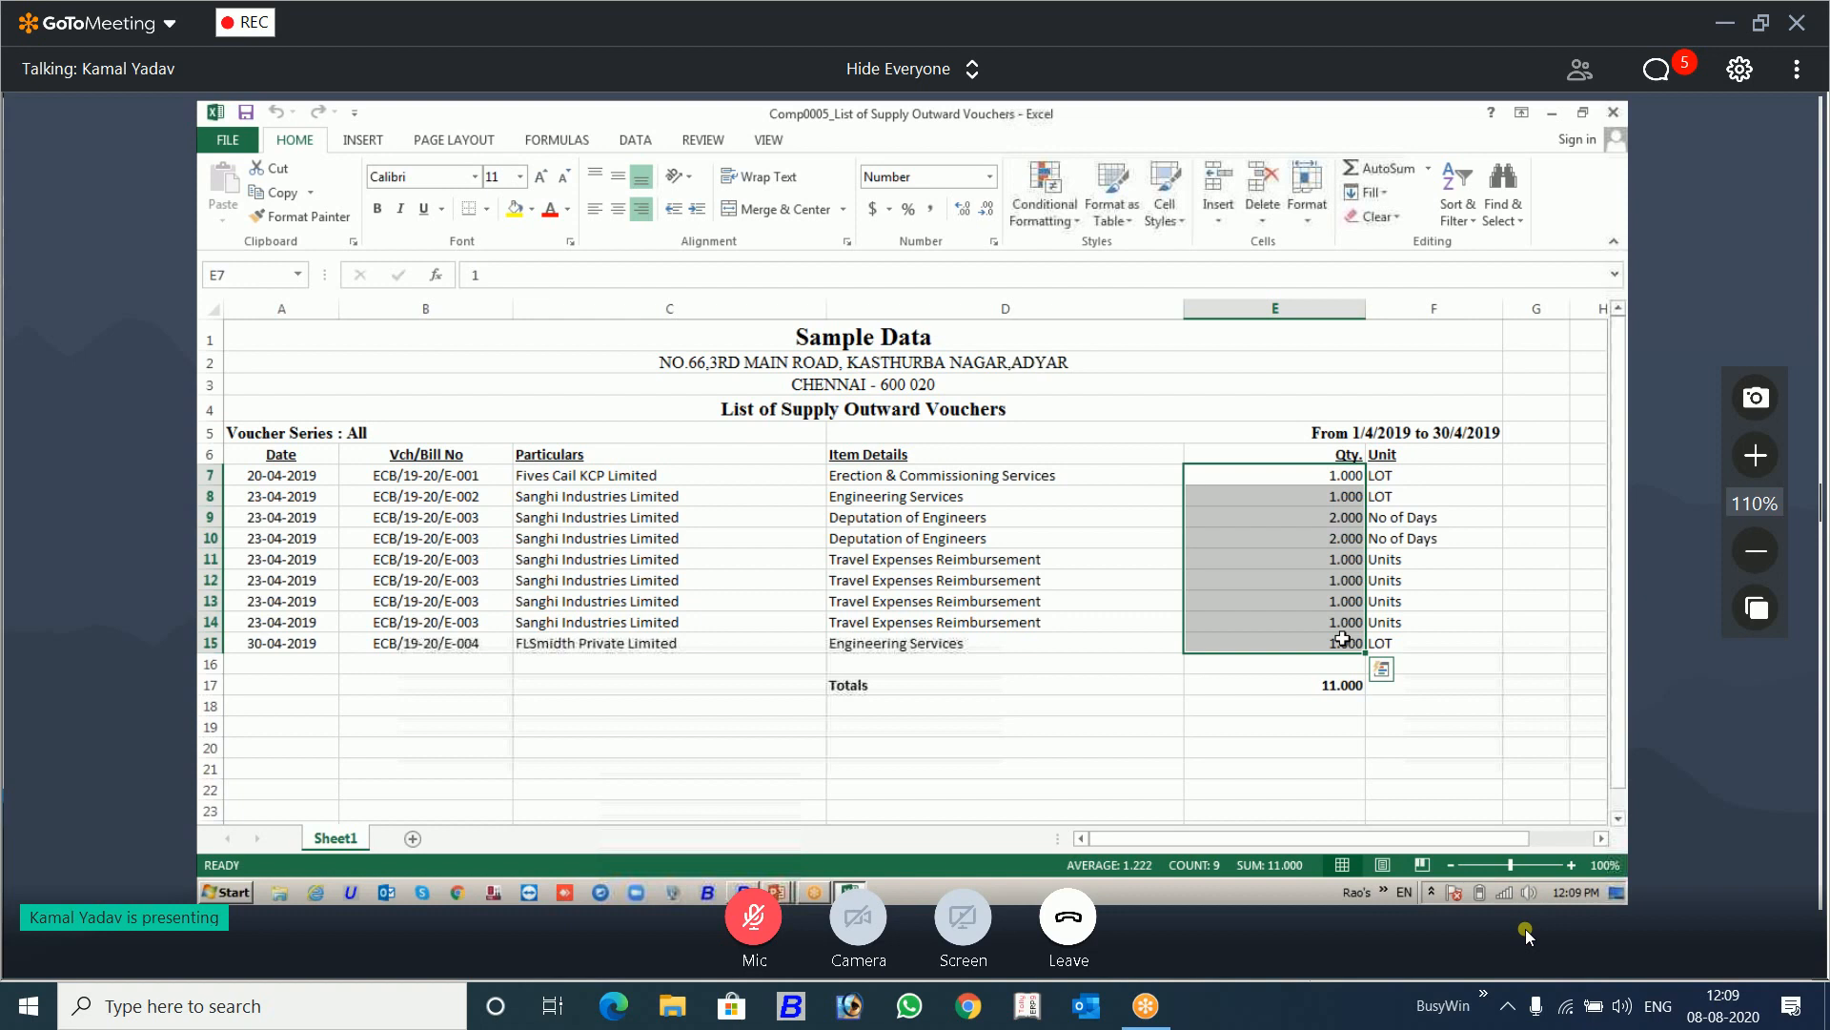
pyautogui.hotkey('alt', 'Tab')
pyautogui.hotkey('alt', 'Tab')
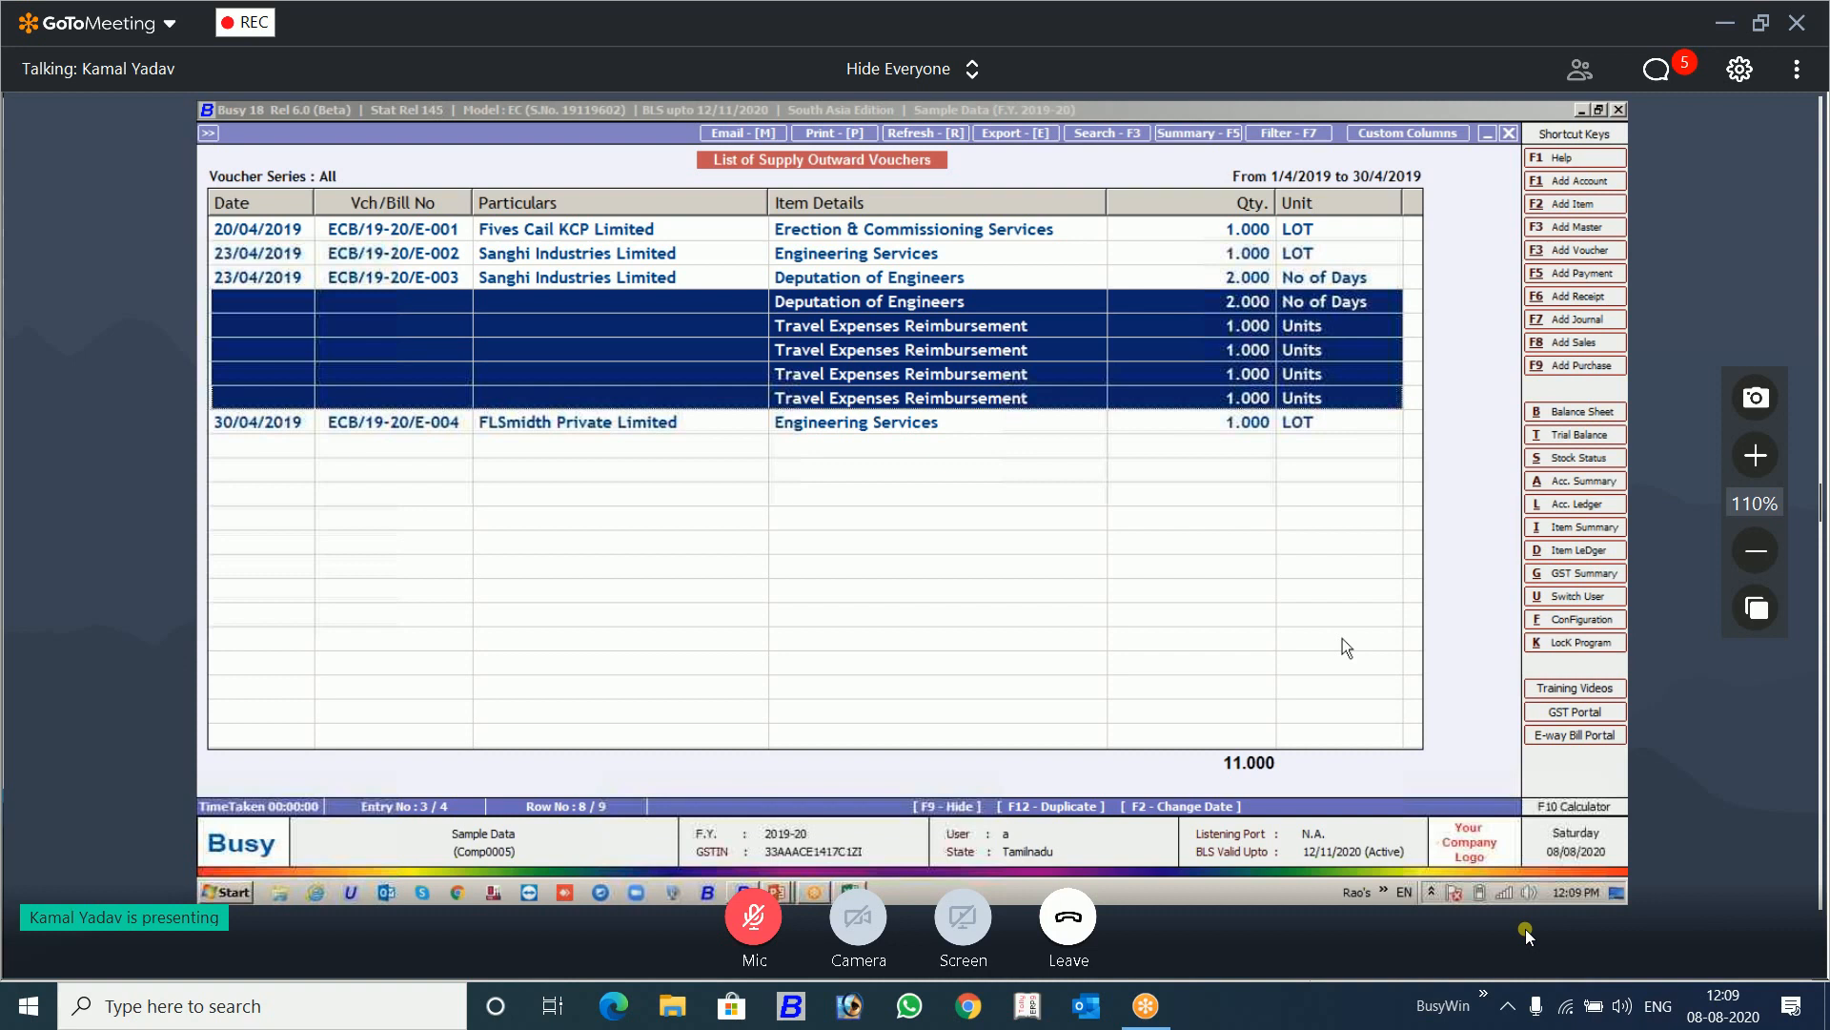
# Step: Close the List of Supply Outward Vouchers, switch to the feature presentation and advance to the next slide
pyautogui.press('Escape')
pyautogui.press('Escape')
pyautogui.press('Escape')
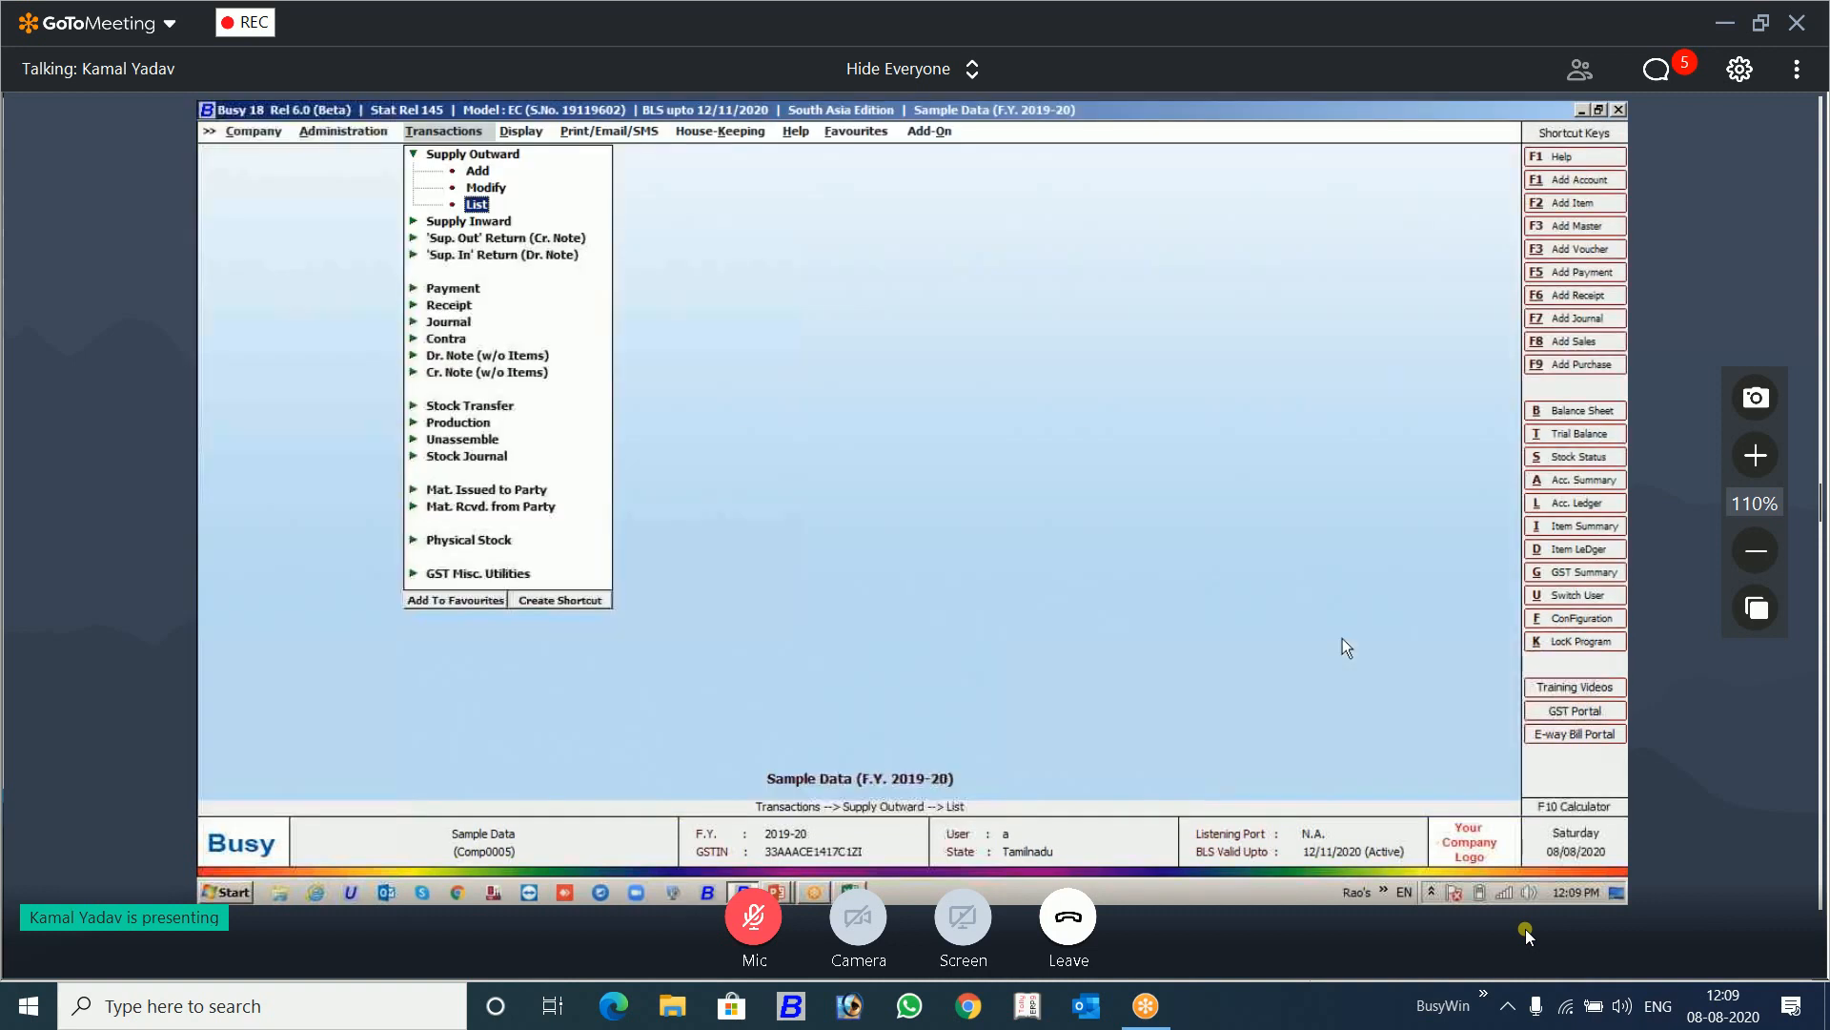
pyautogui.hotkey('alt', 'Tab')
pyautogui.hotkey('alt', 'Tab')
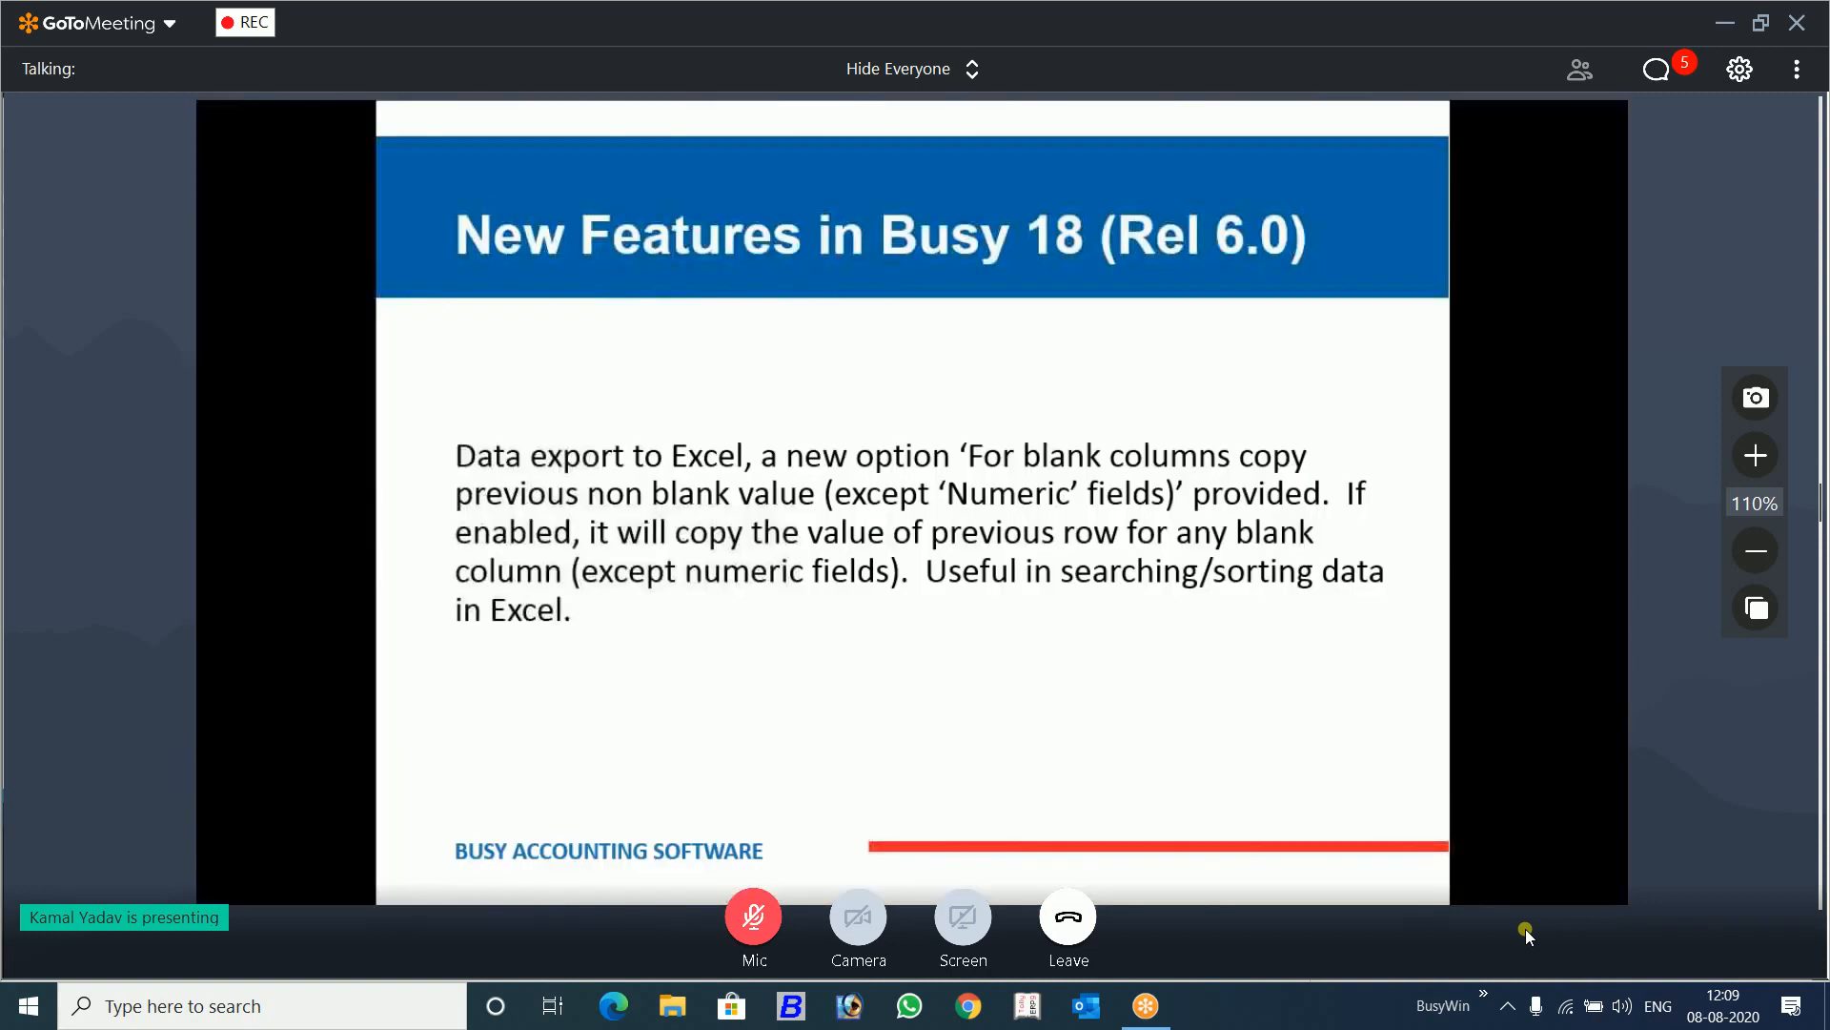
pyautogui.press('Right')
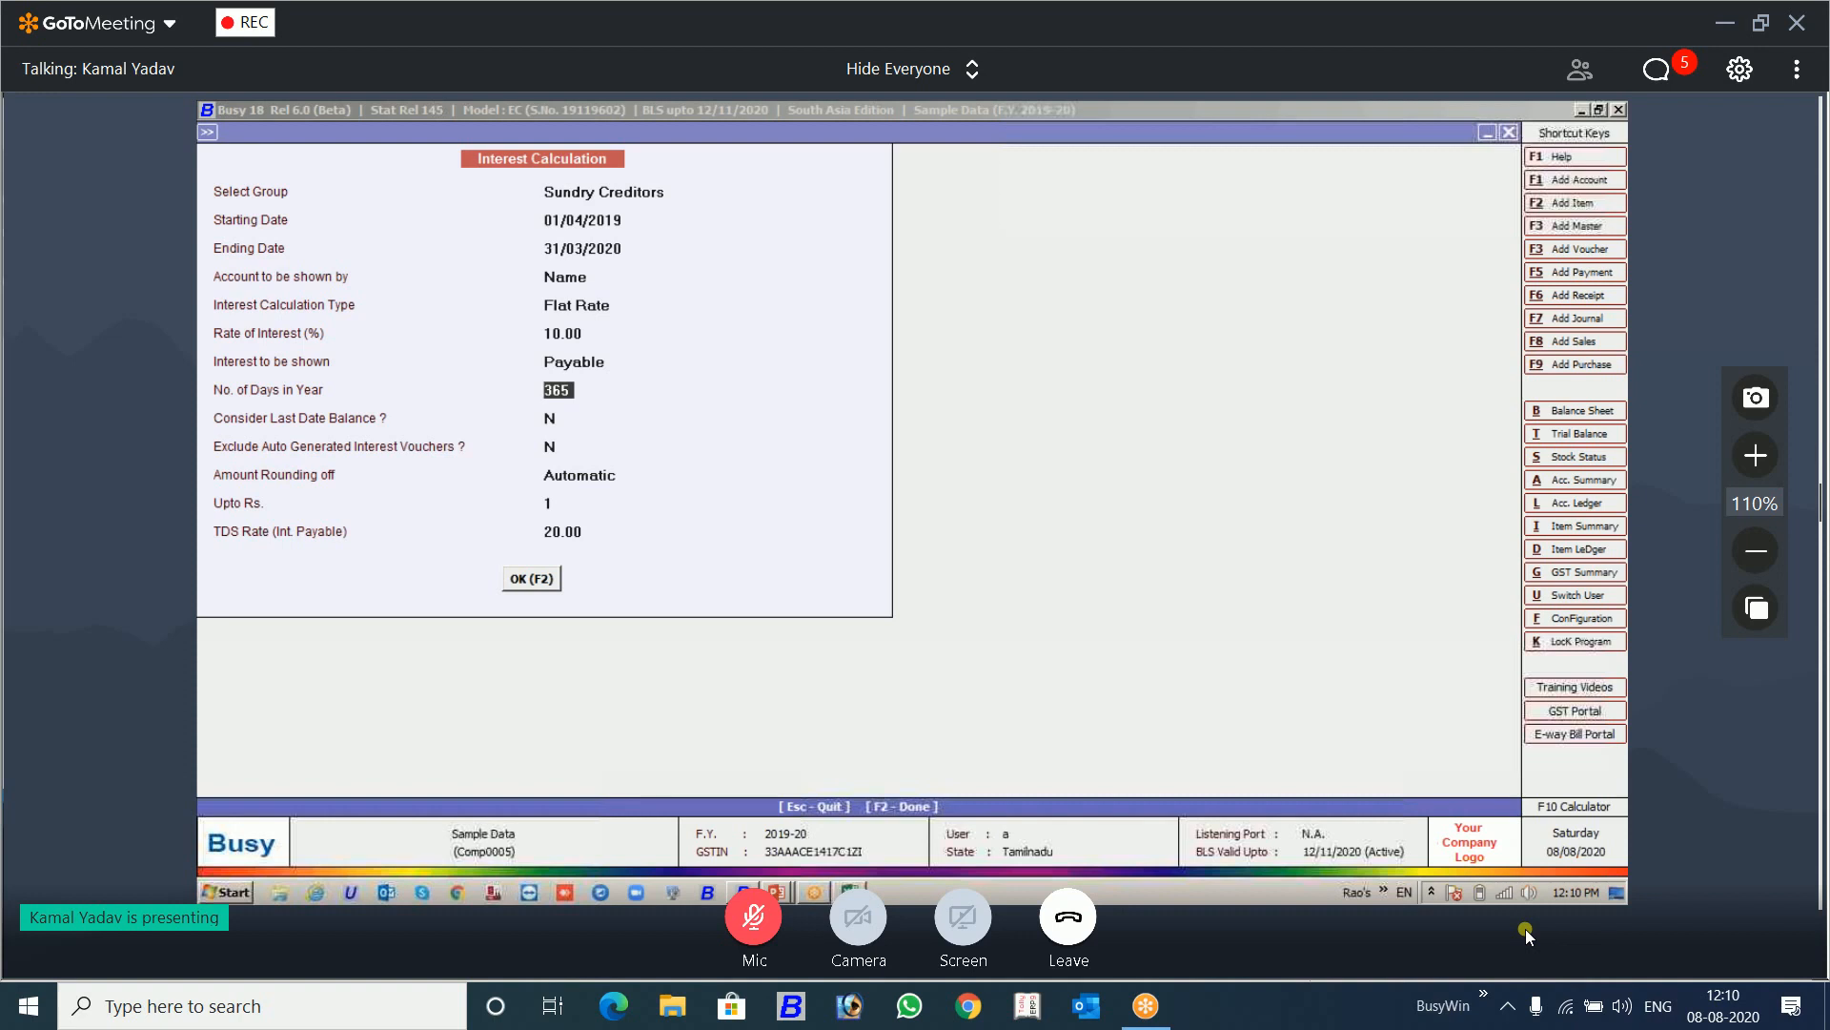
# Step: Check the TDS/TCS section of the Features / Options configuration, and return to Interest Calculation without changing anything
pyautogui.hotkey('alt', 'f')
pyautogui.press('Return')
pyautogui.press('Down')
pyautogui.press('Down')
pyautogui.press('Down')
pyautogui.press('Down')
pyautogui.press('Down')
pyautogui.press('Down')
pyautogui.press('Down')
pyautogui.press('Down')
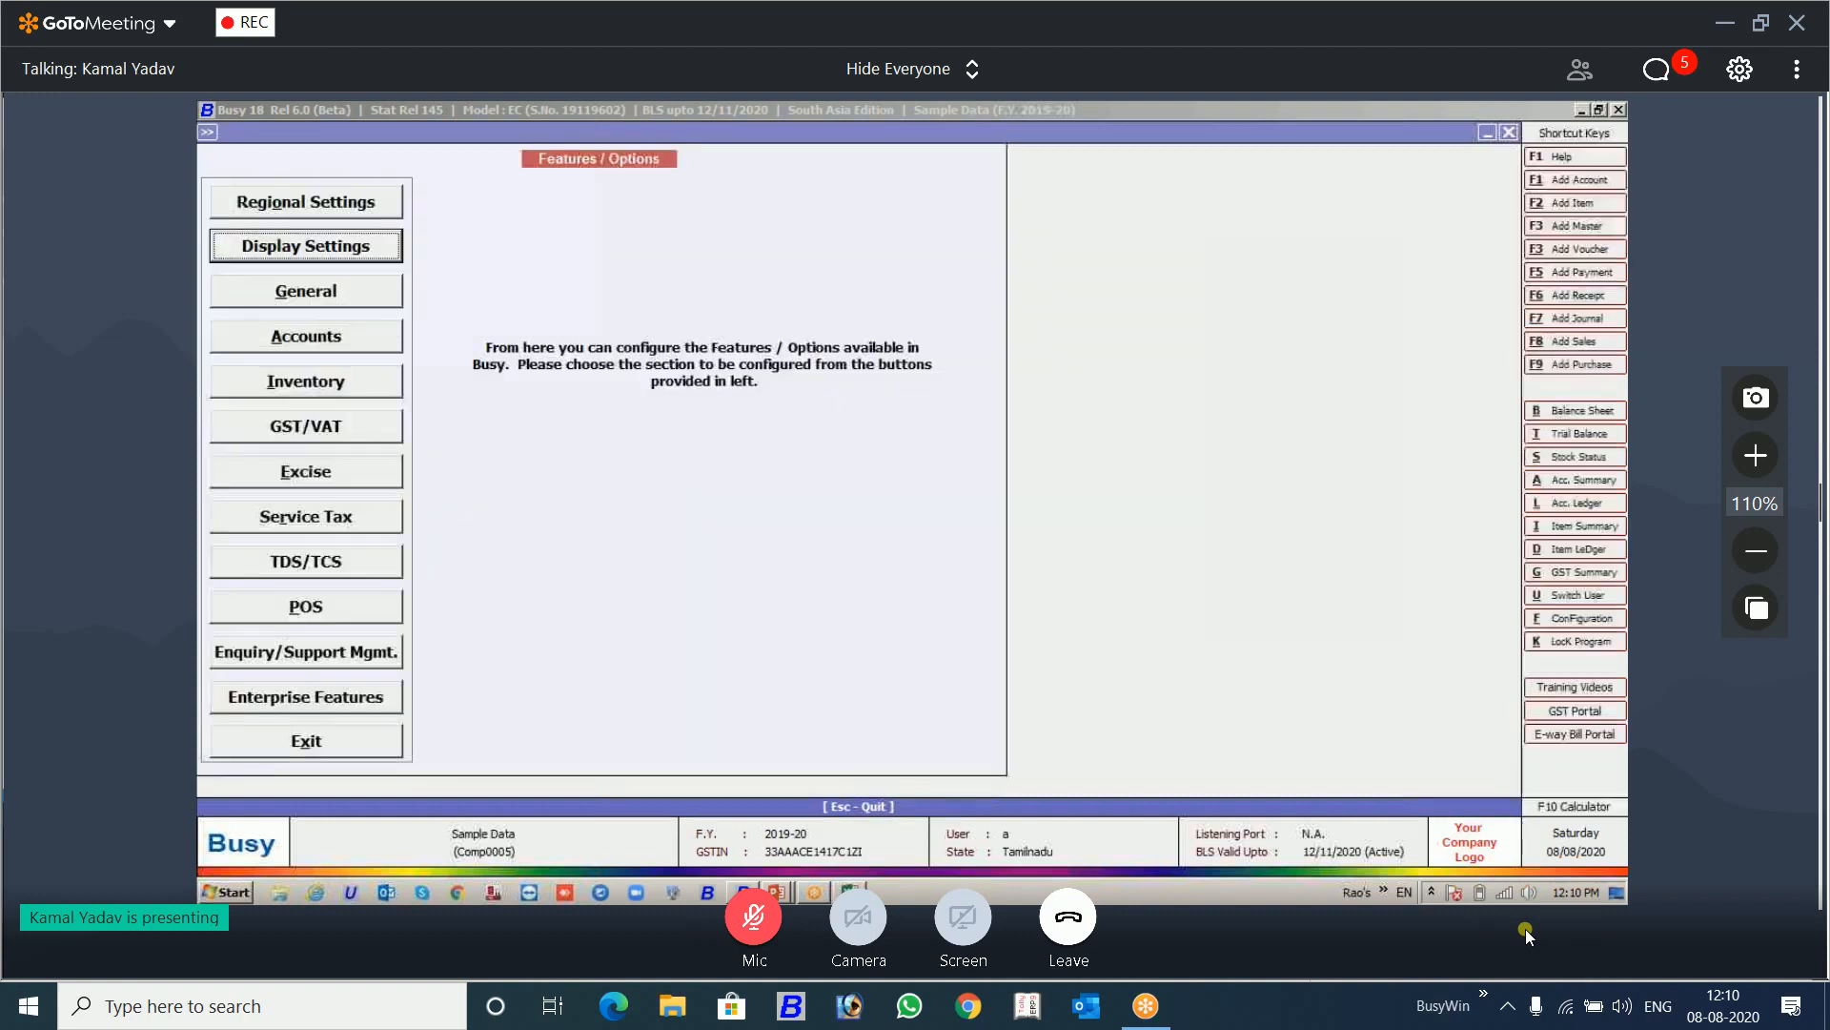
pyautogui.press('Return')
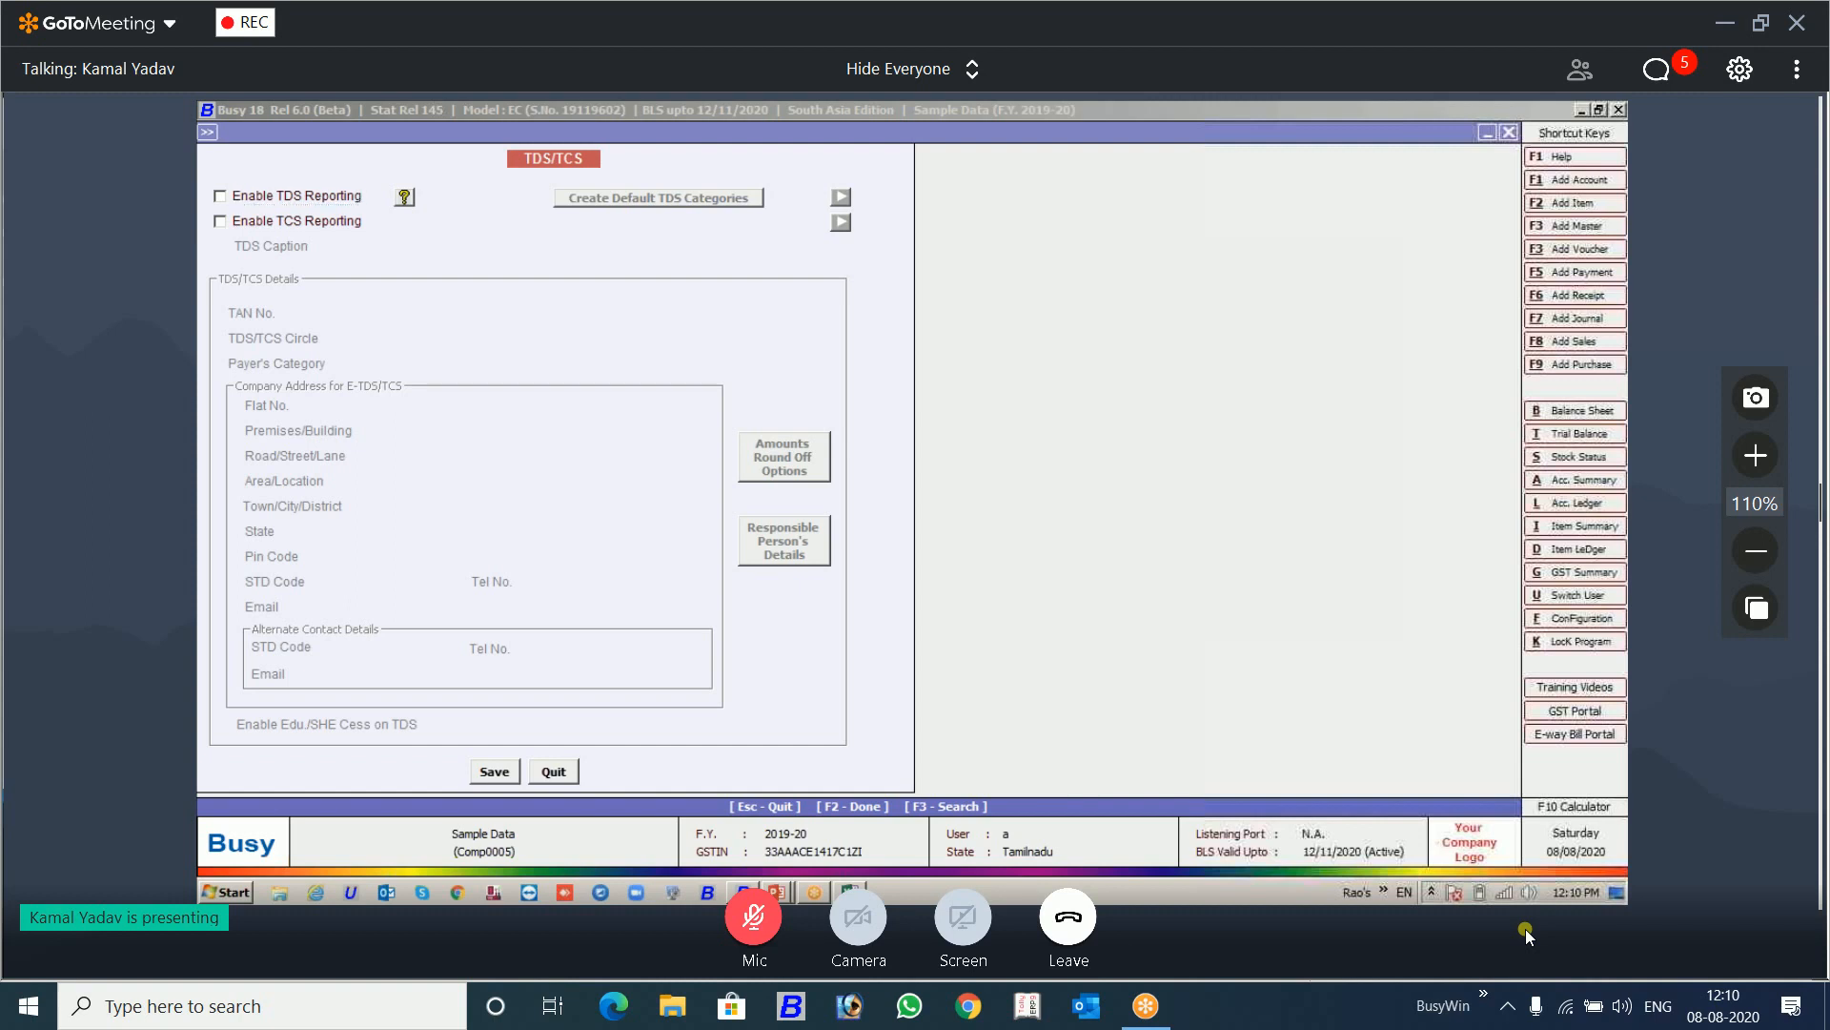
pyautogui.press('Escape')
pyautogui.press('Escape')
pyautogui.press('Escape')
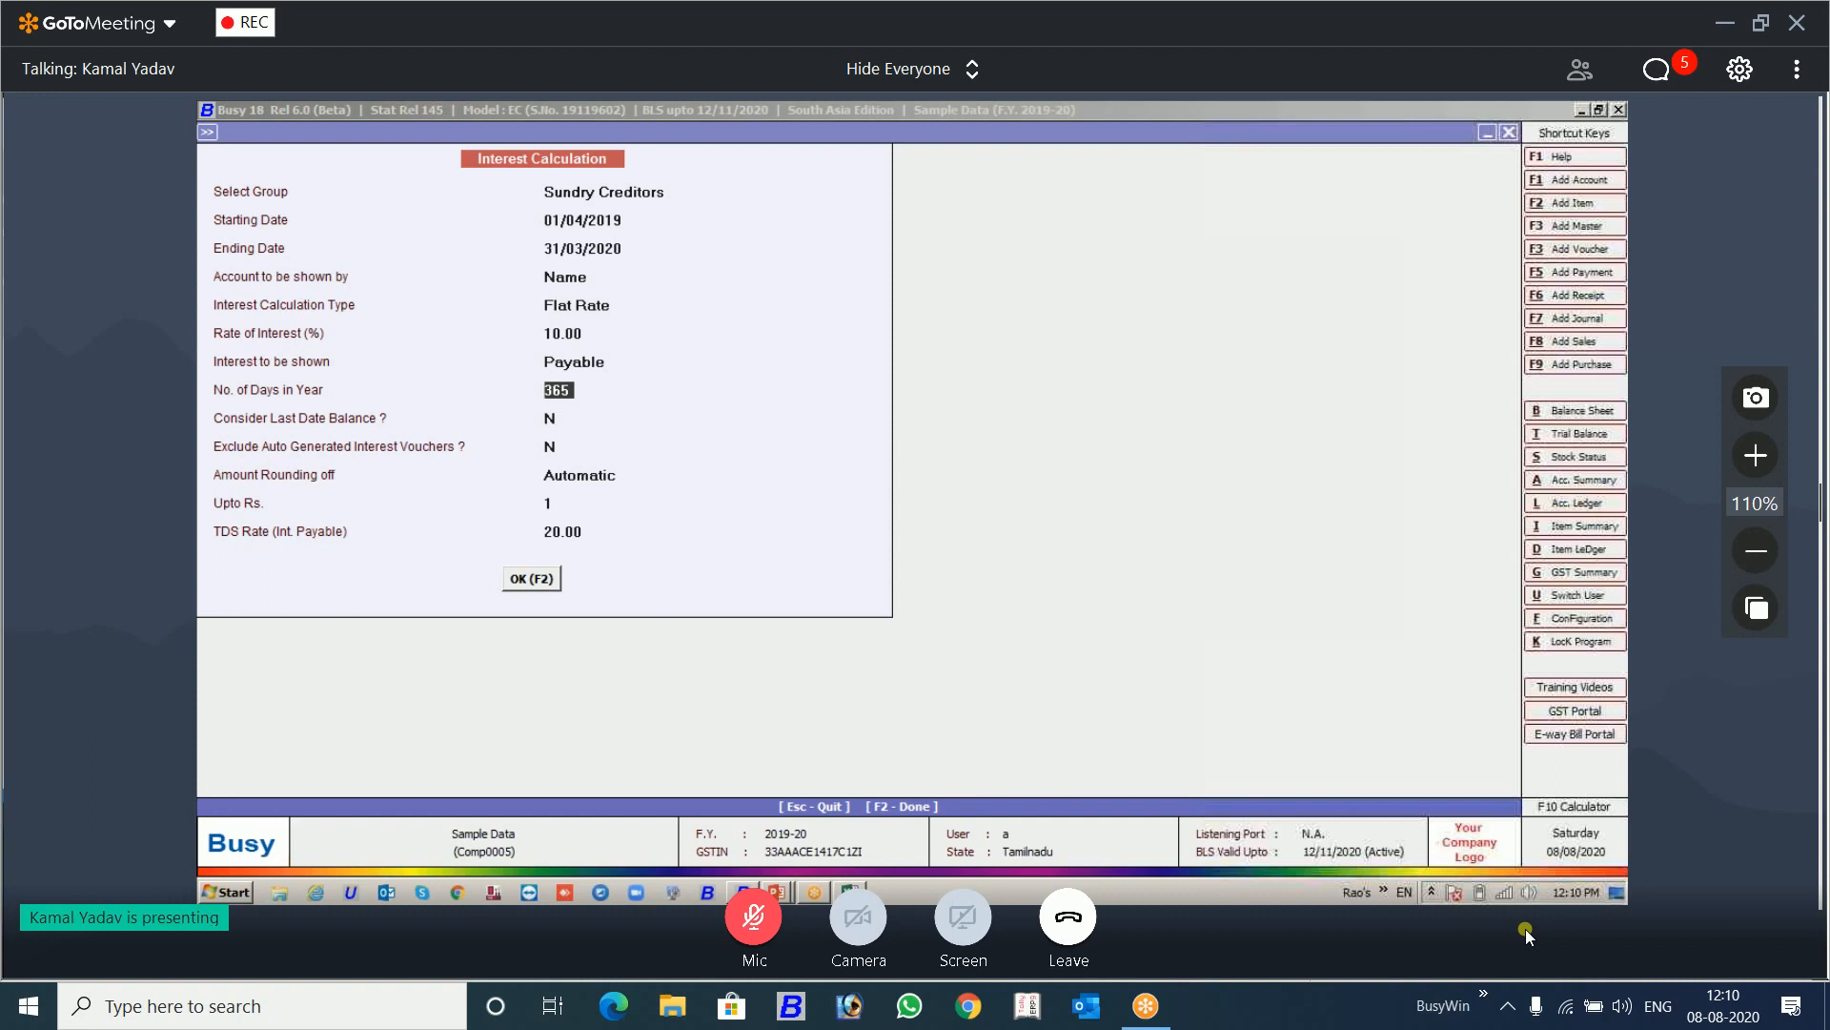
# Step: Generate the Interest Calculation report for Sundry Creditors, accepting the existing parameters, including a TDS rate of 20.00 on interest payable
pyautogui.press('Up')
pyautogui.press('Up')
pyautogui.press('Return')
pyautogui.press('Return')
pyautogui.press('Return')
pyautogui.press('Return')
pyautogui.press('Return')
pyautogui.press('Return')
pyautogui.press('Return')
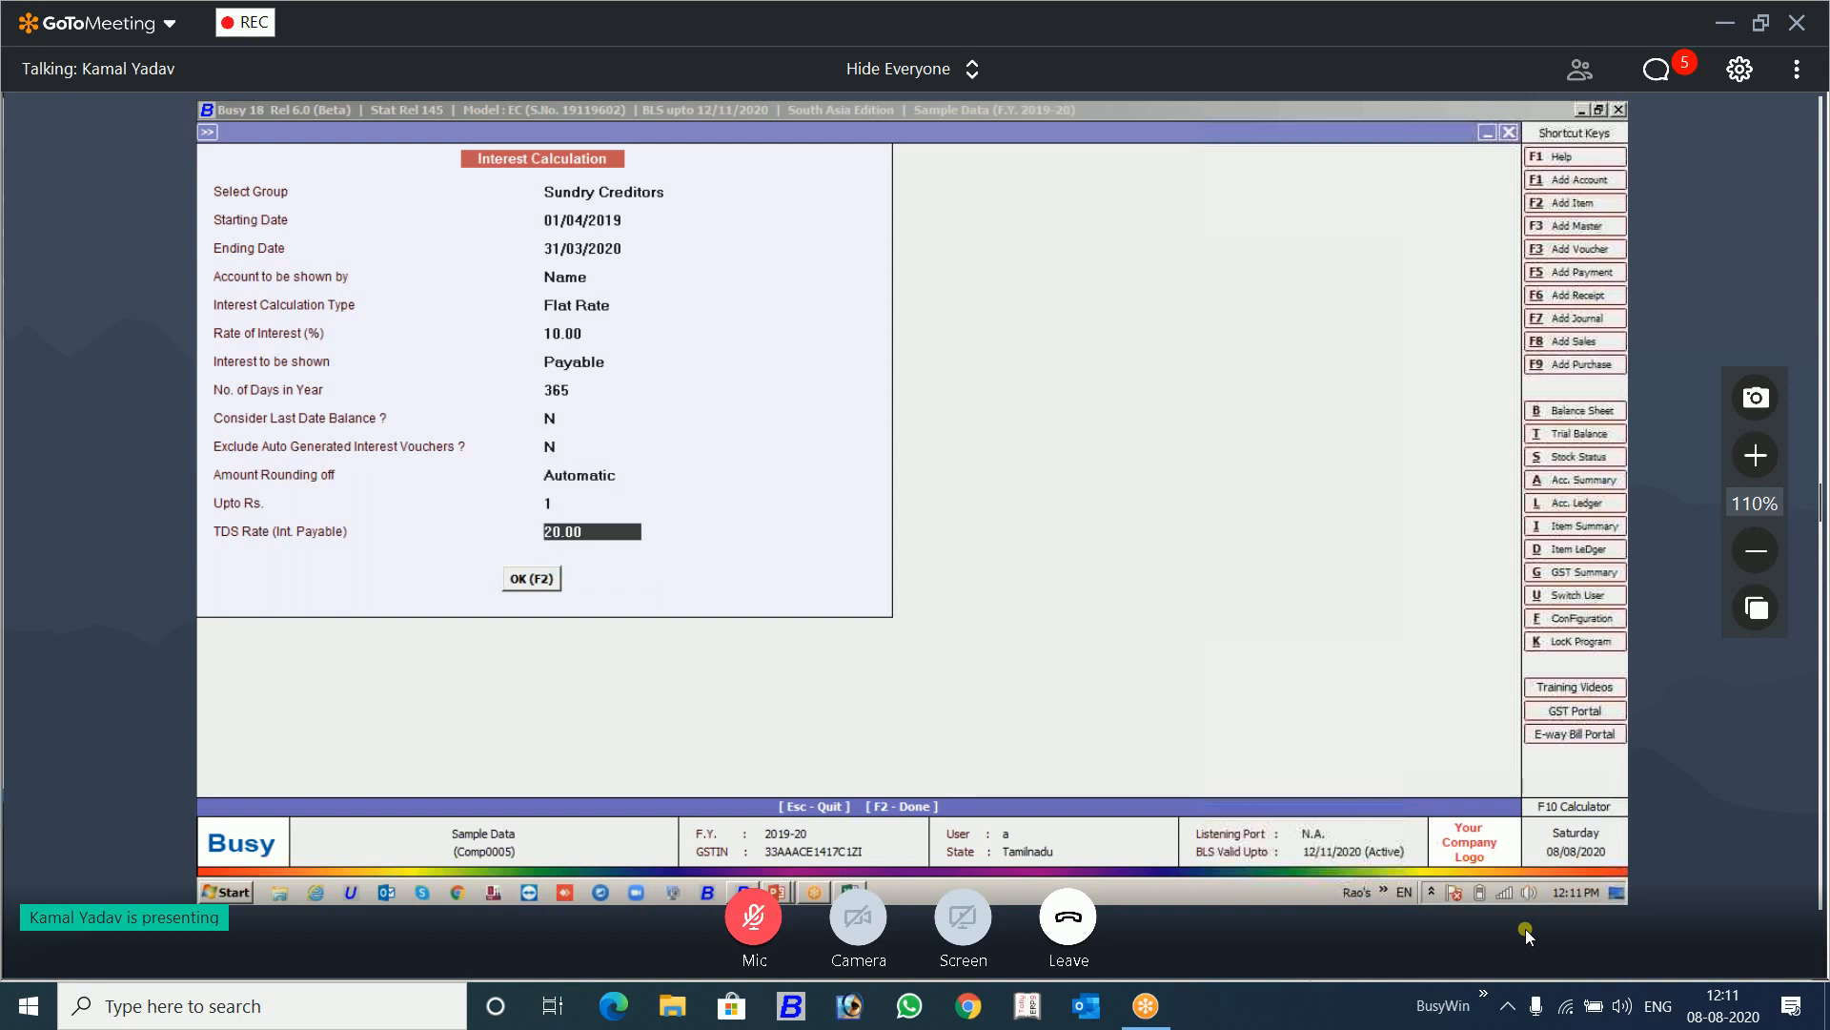
pyautogui.press('Return')
pyautogui.press('Return')
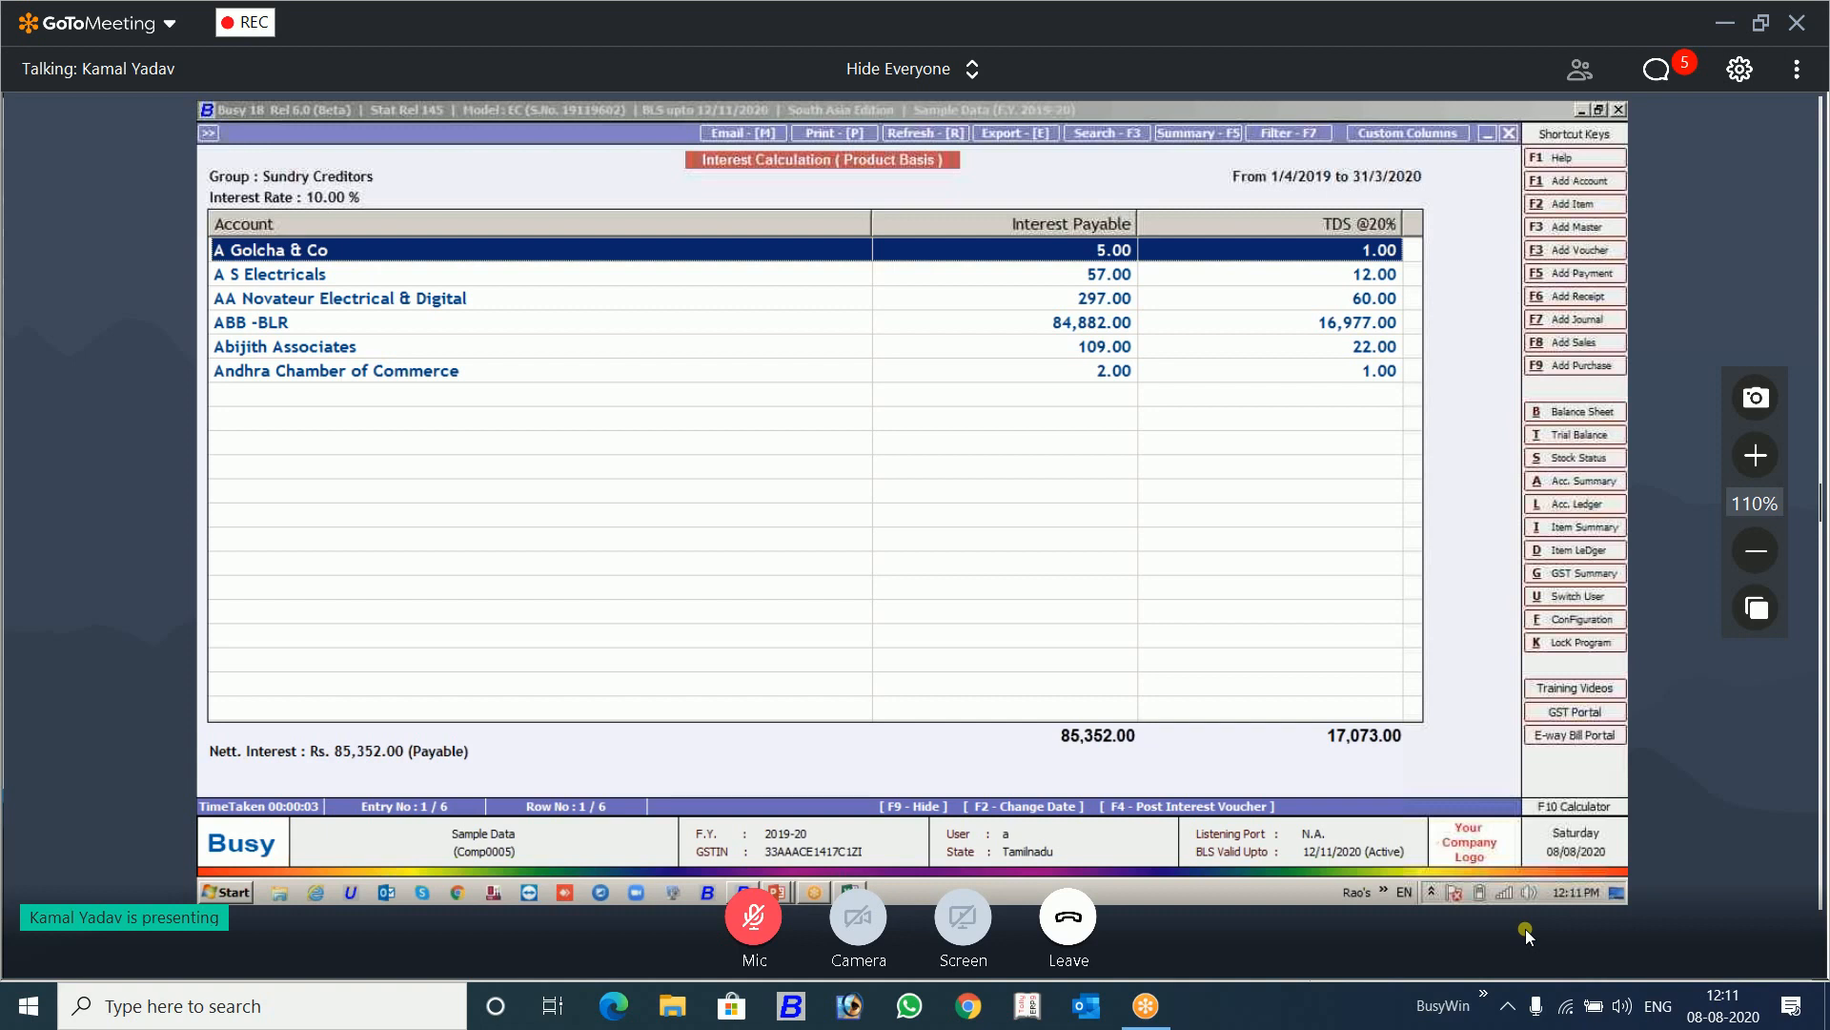
# Step: Post the interest voucher for selected party A Golcha & Co, deducting TDS to TDS Due for Submission in series Main dated 31/03/2020
pyautogui.press('F4')
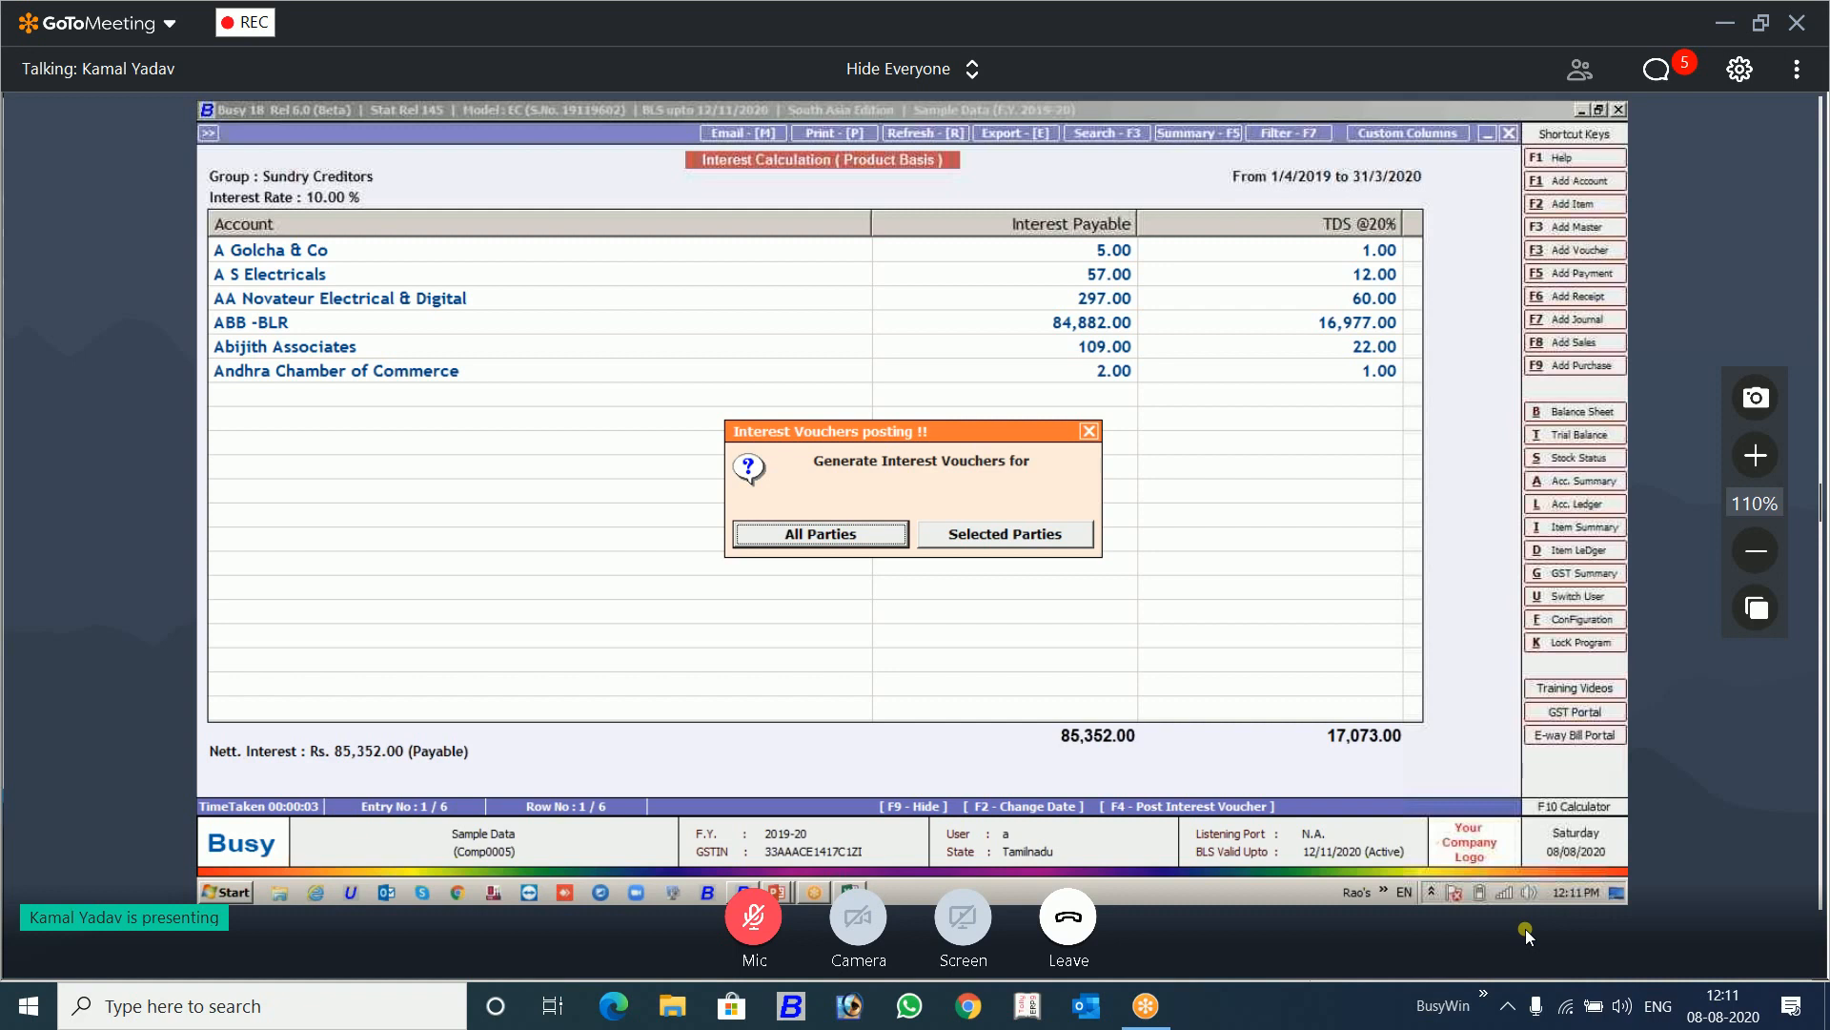
pyautogui.press('Right')
pyautogui.press('Return')
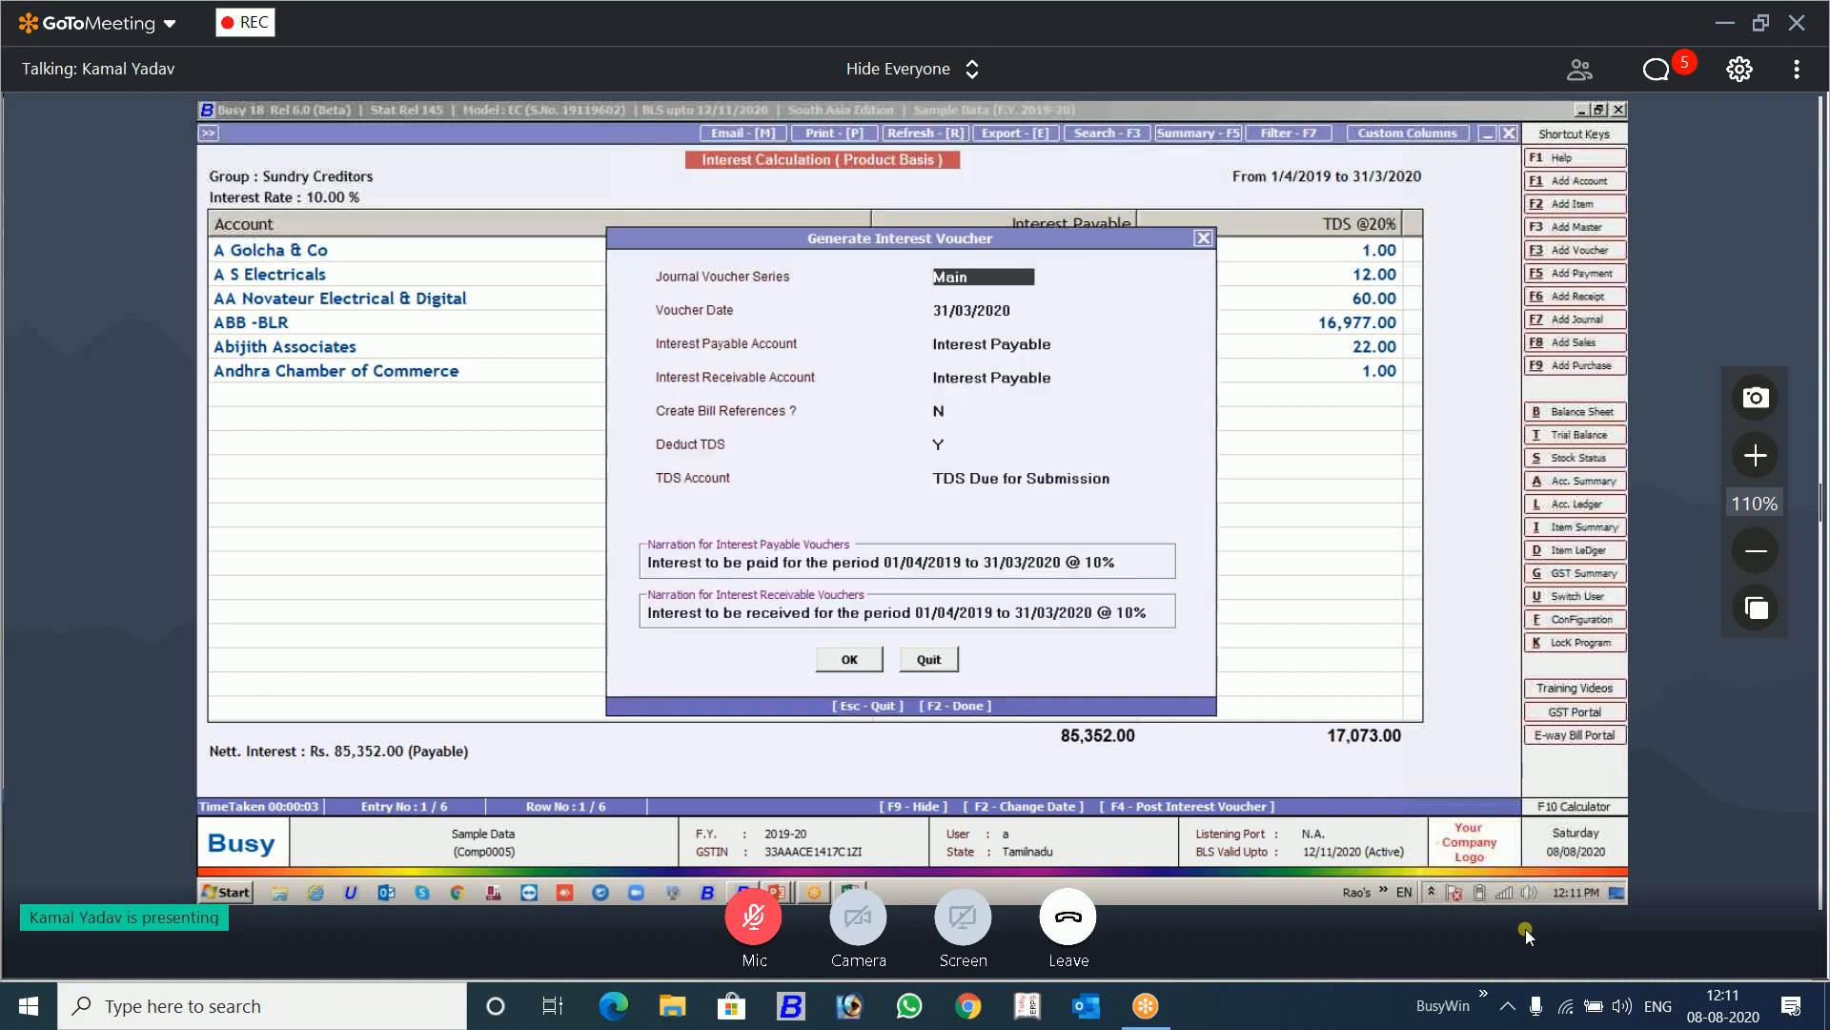
pyautogui.press('Return')
pyautogui.press('Return')
pyautogui.press('Return')
pyautogui.press('Return')
pyautogui.press('Return')
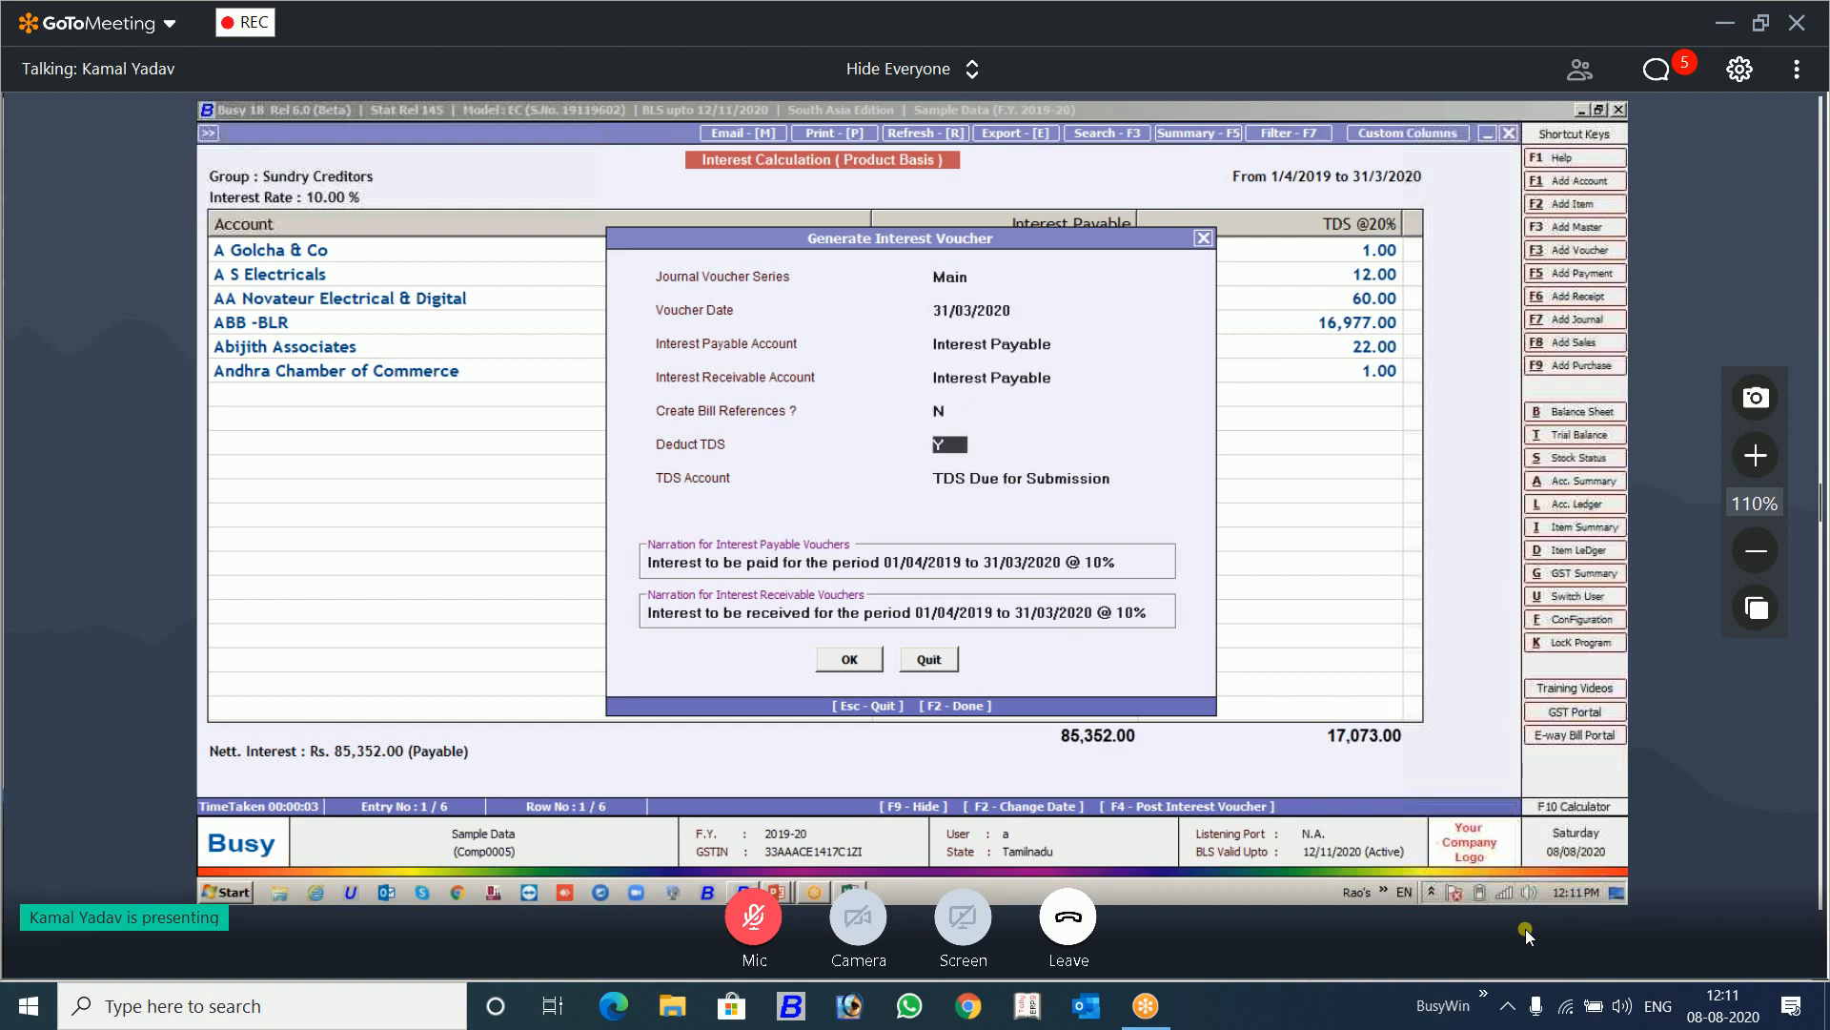
pyautogui.press('Return')
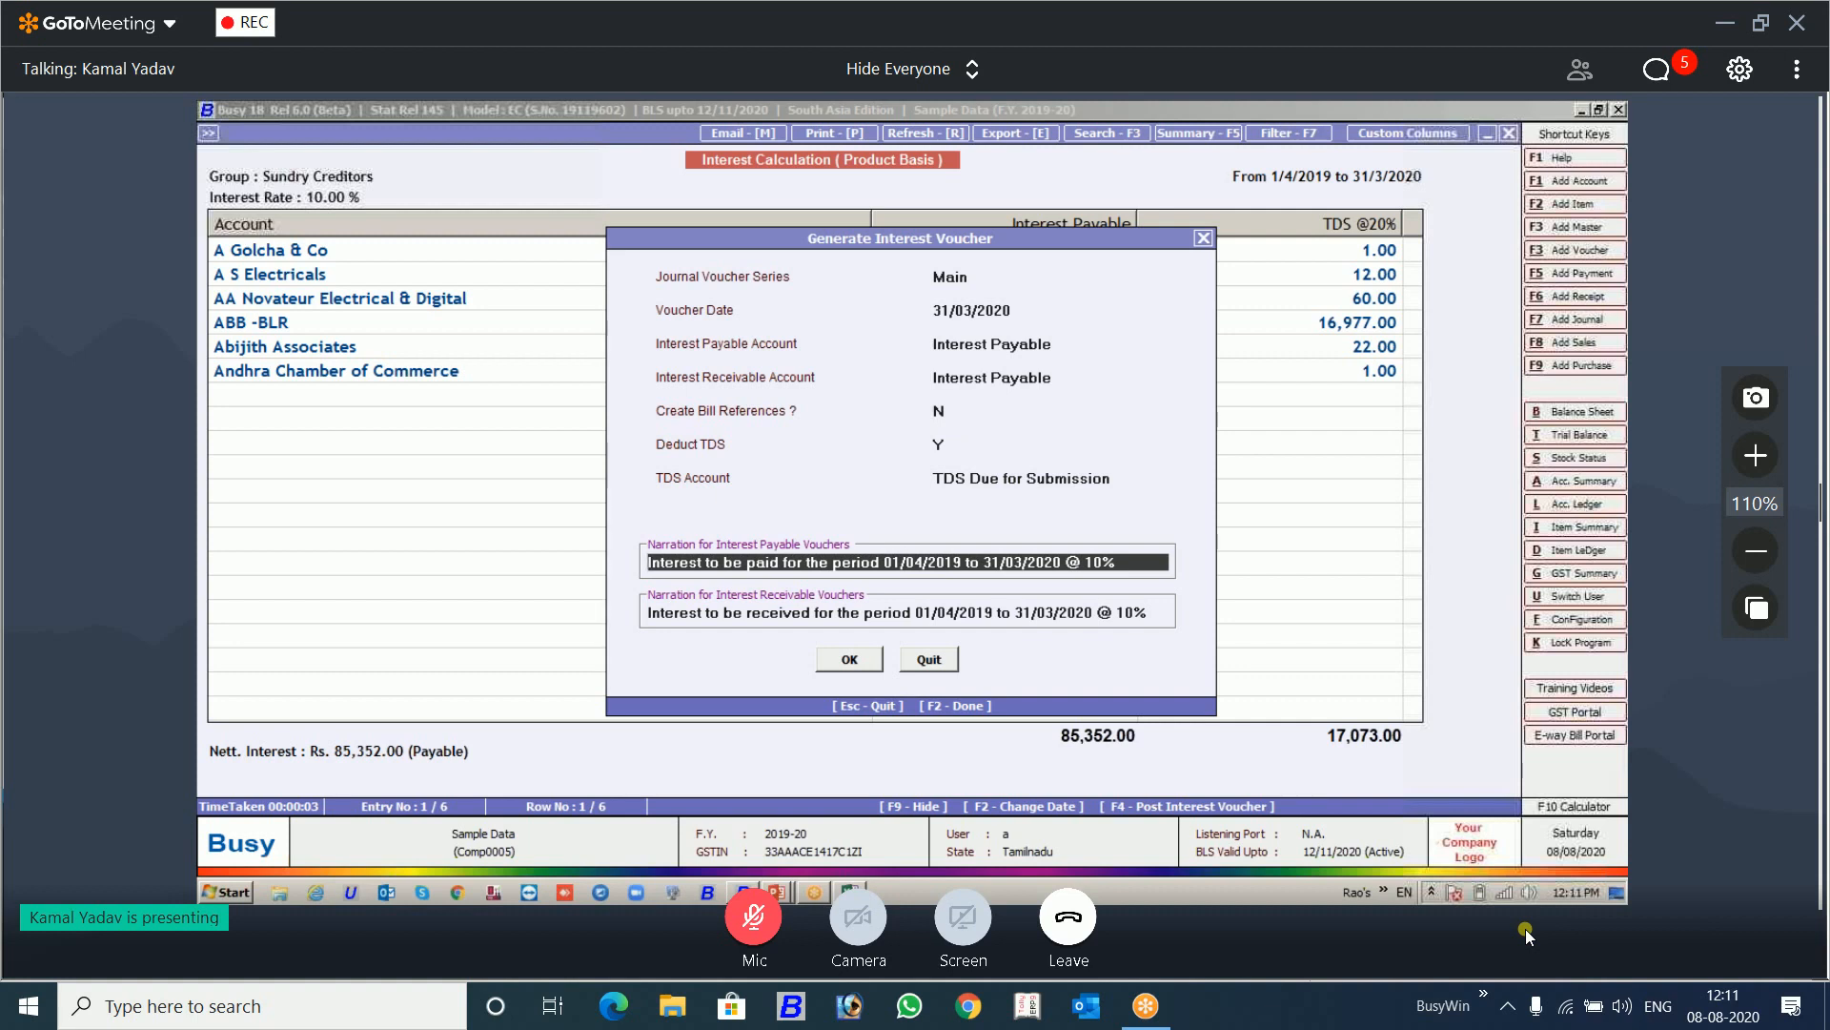
pyautogui.press('F2')
pyautogui.press('Return')
pyautogui.press('Return')
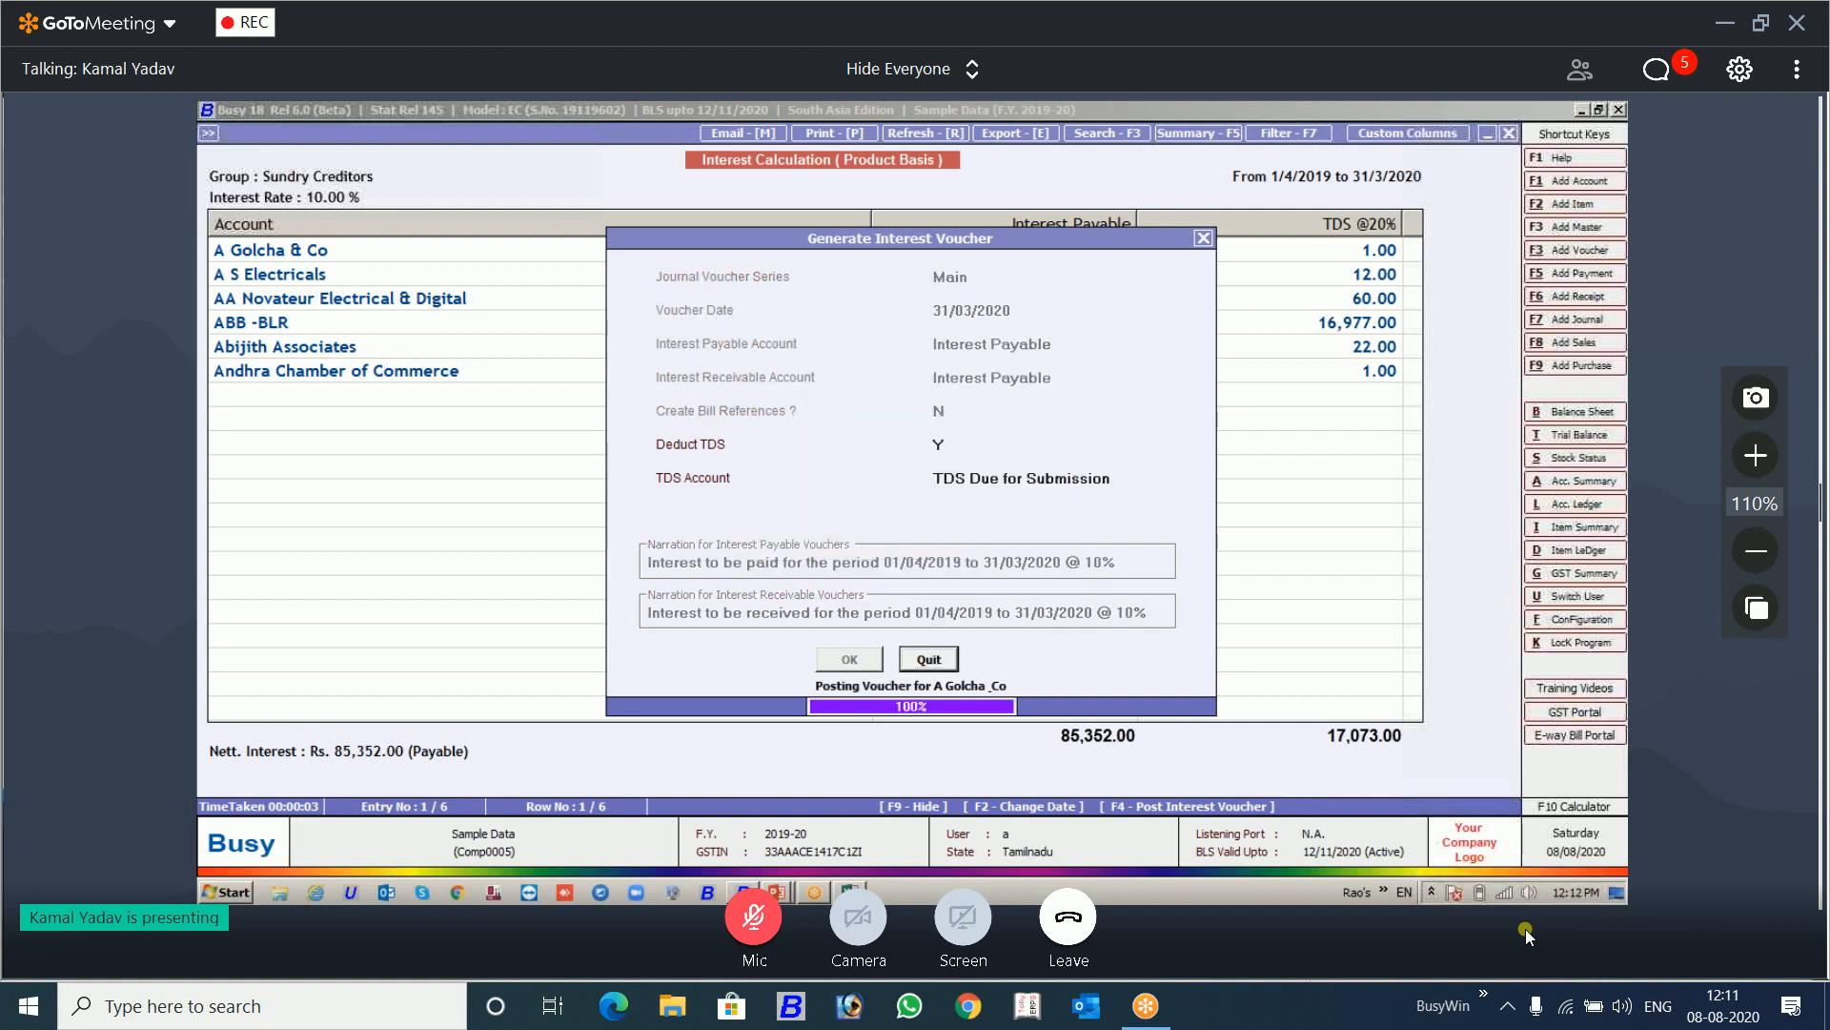
# Step: Display the account ledger of TDS Due for Submission with the default dates and options
pyautogui.hotkey('alt', 'l')
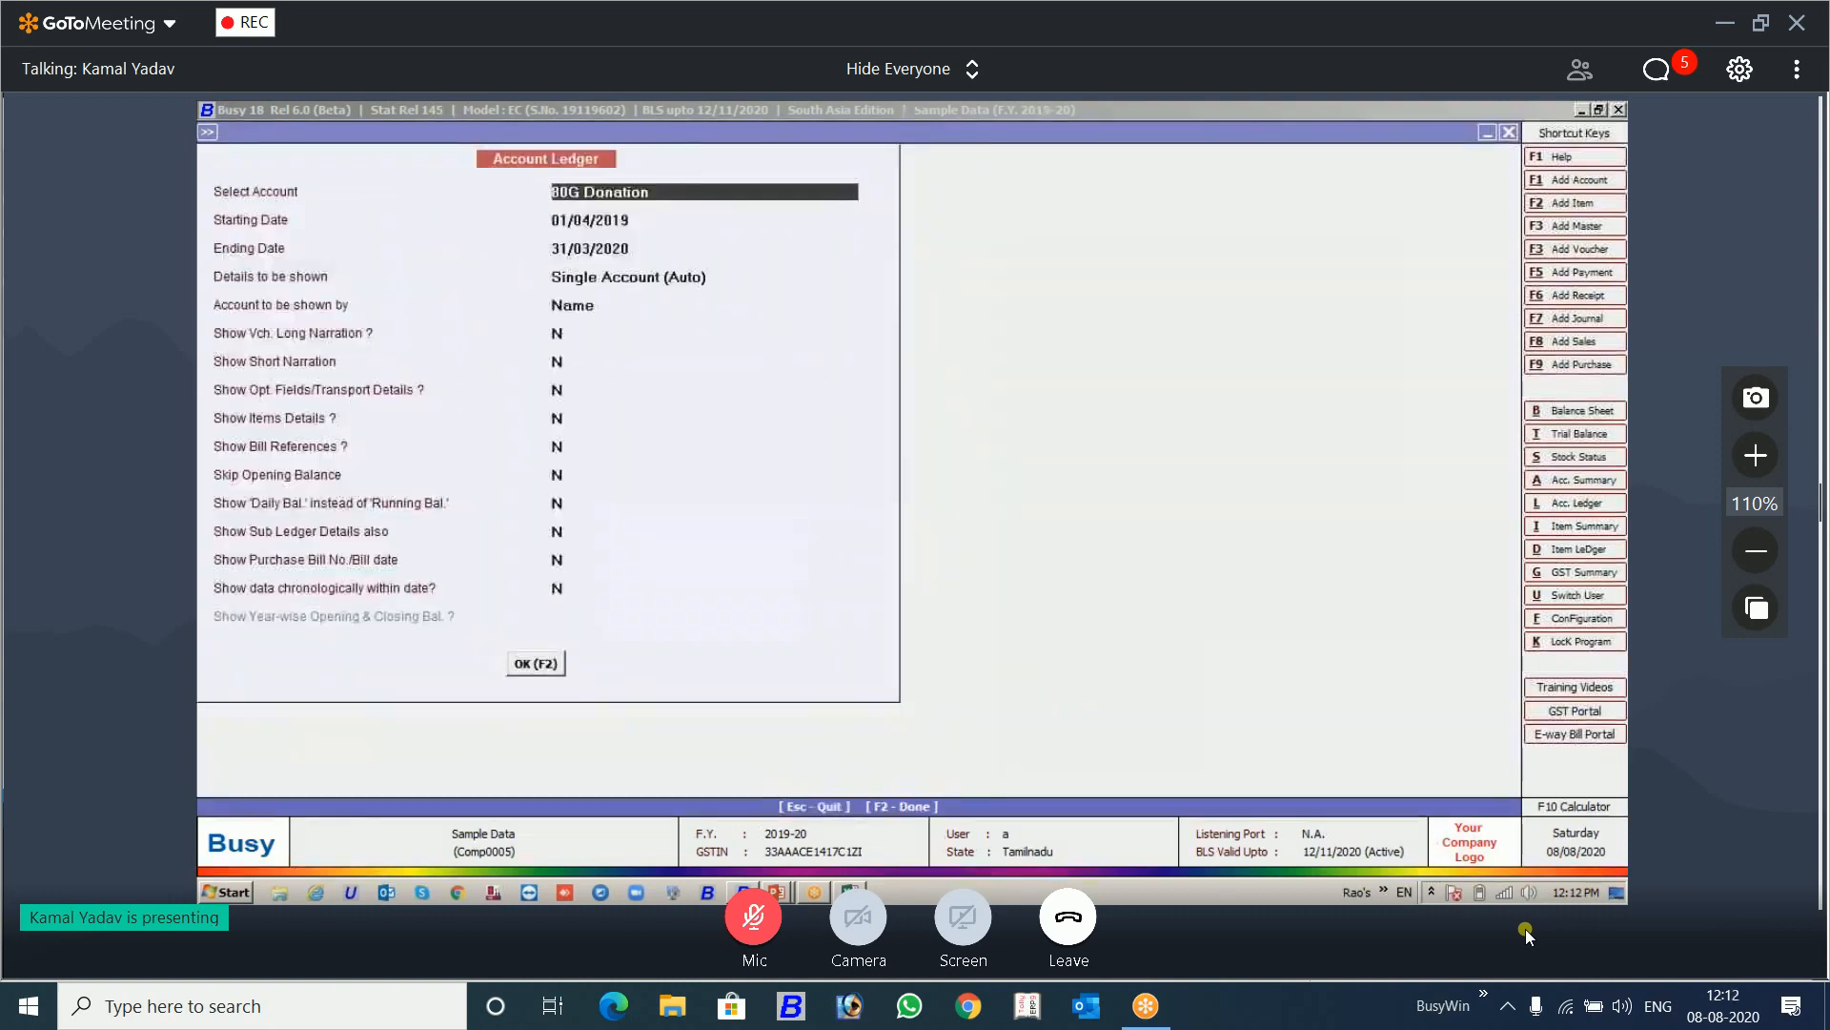
pyautogui.write('tds')
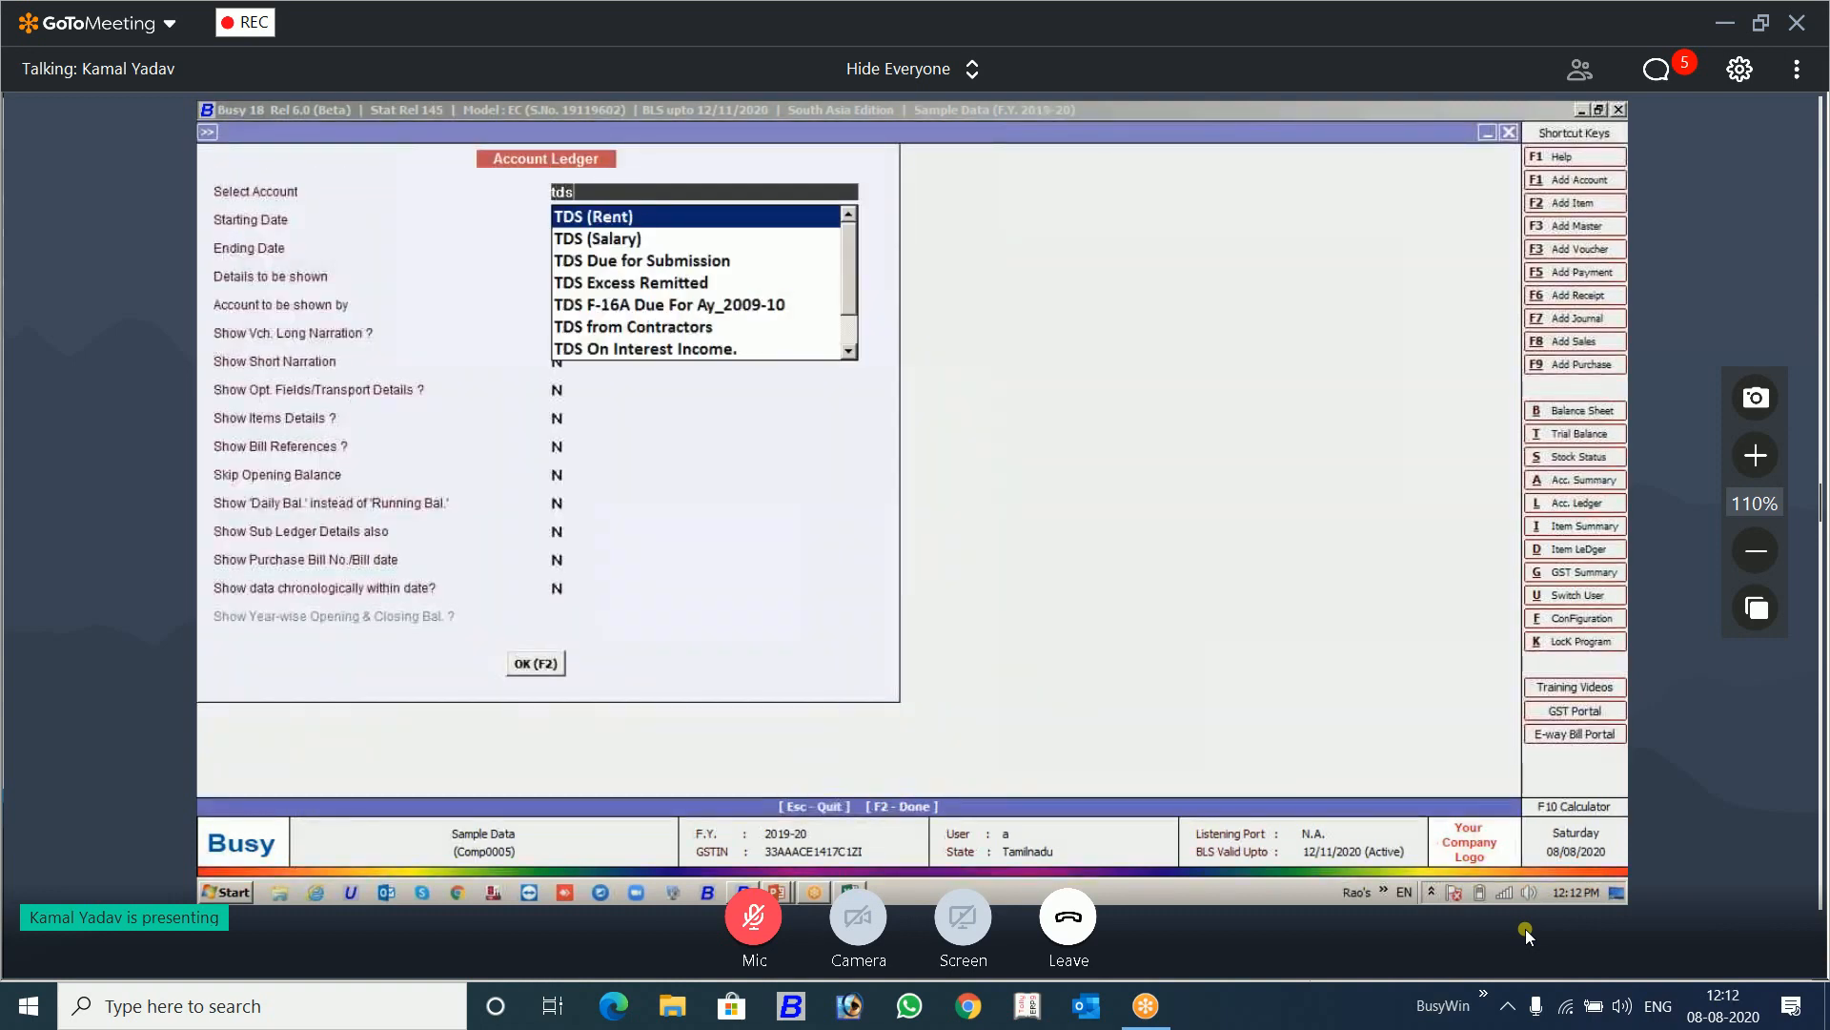
pyautogui.write('s due')
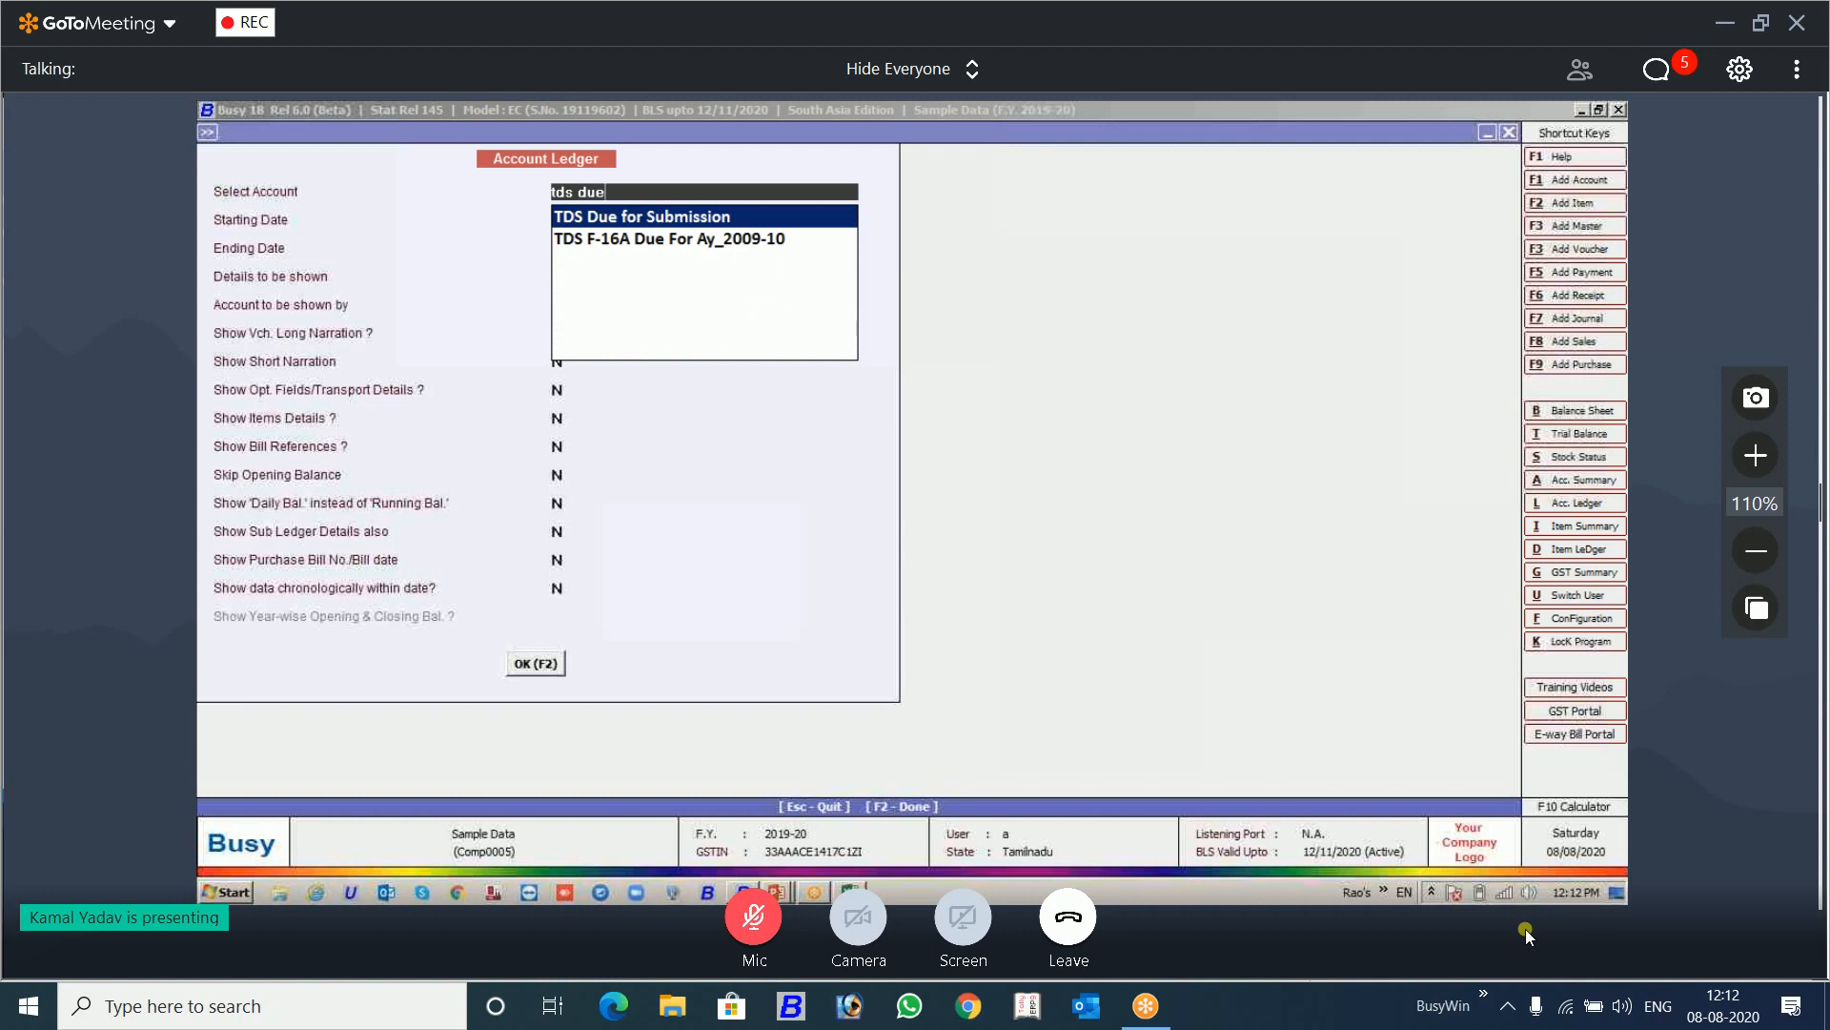
pyautogui.press('Return')
pyautogui.press('F2')
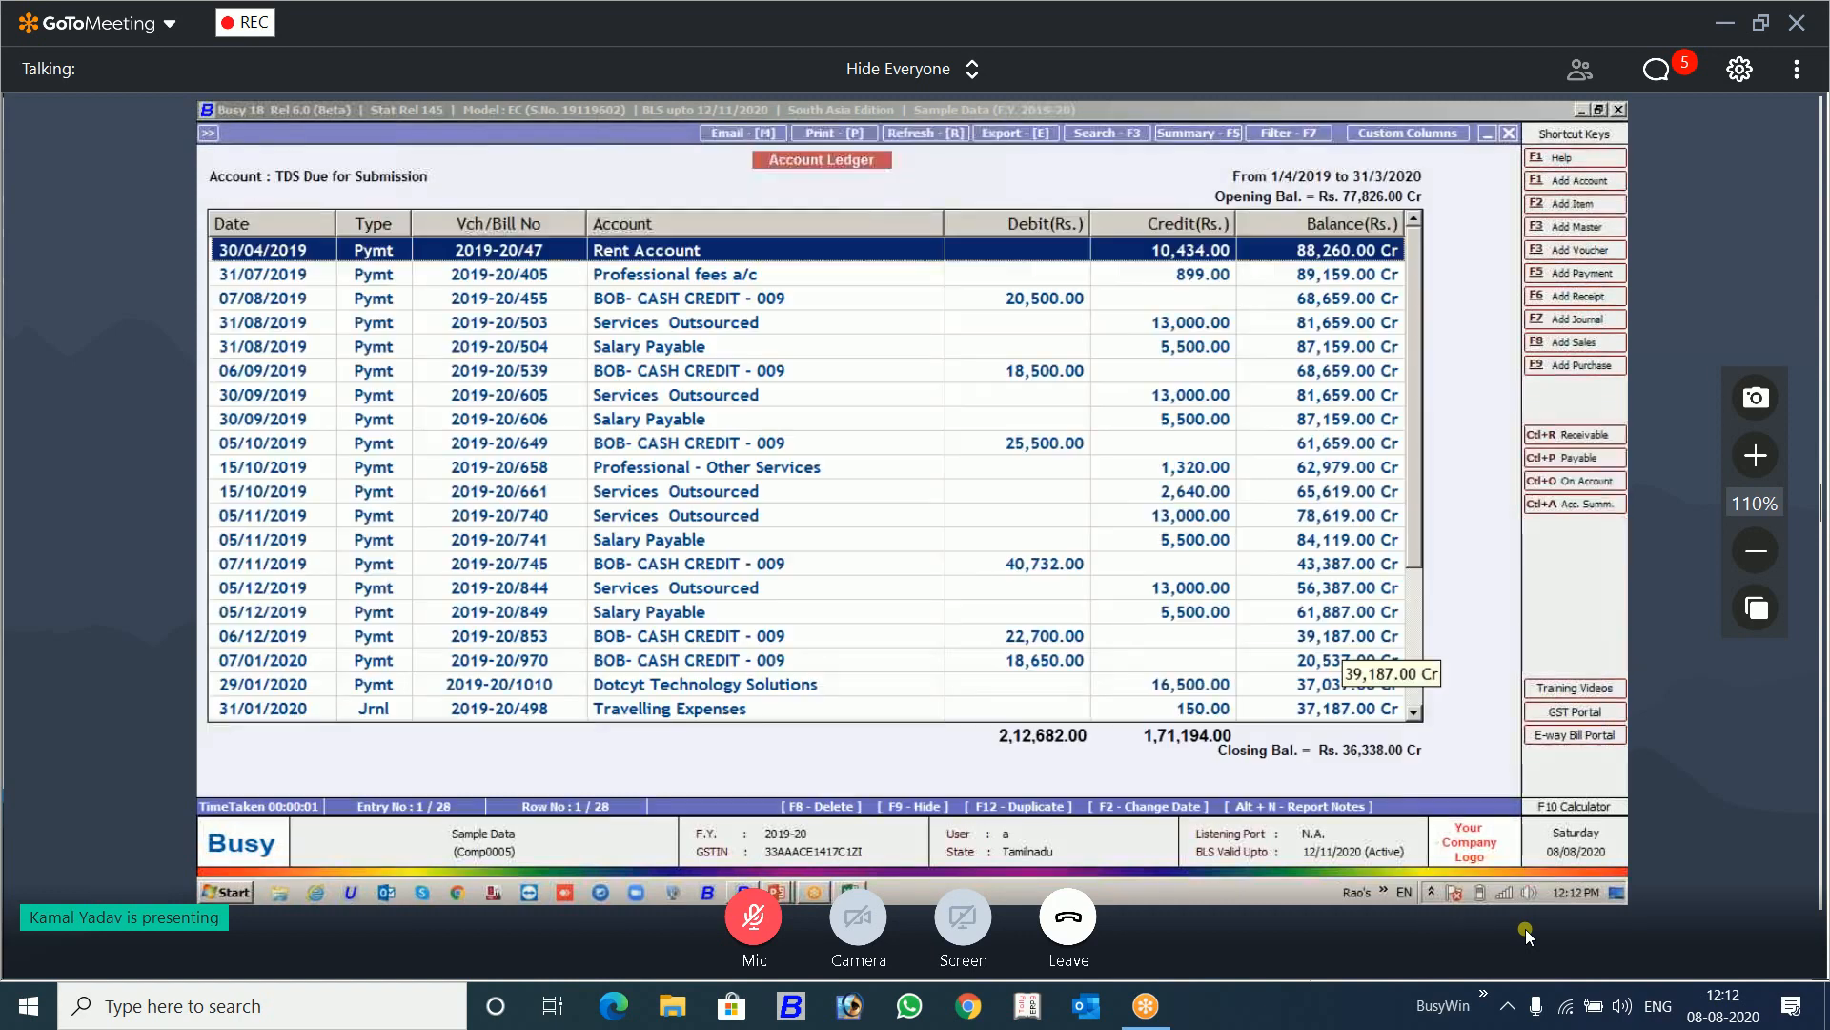
# Step: Examine the 31/03/2020 Interest Payable journal voucher from the ledger, and return to the Interest Calculation parameters
pyautogui.press('Down')
pyautogui.press('Down')
pyautogui.press('Down')
pyautogui.press('Down')
pyautogui.press('Down')
pyautogui.press('Down')
pyautogui.press('Down')
pyautogui.press('Down')
pyautogui.press('Down')
pyautogui.press('Down')
pyautogui.press('Down')
pyautogui.press('Down')
pyautogui.press('Down')
pyautogui.press('Down')
pyautogui.press('Down')
pyautogui.press('Down')
pyautogui.press('Down')
pyautogui.press('Down')
pyautogui.press('Down')
pyautogui.press('Down')
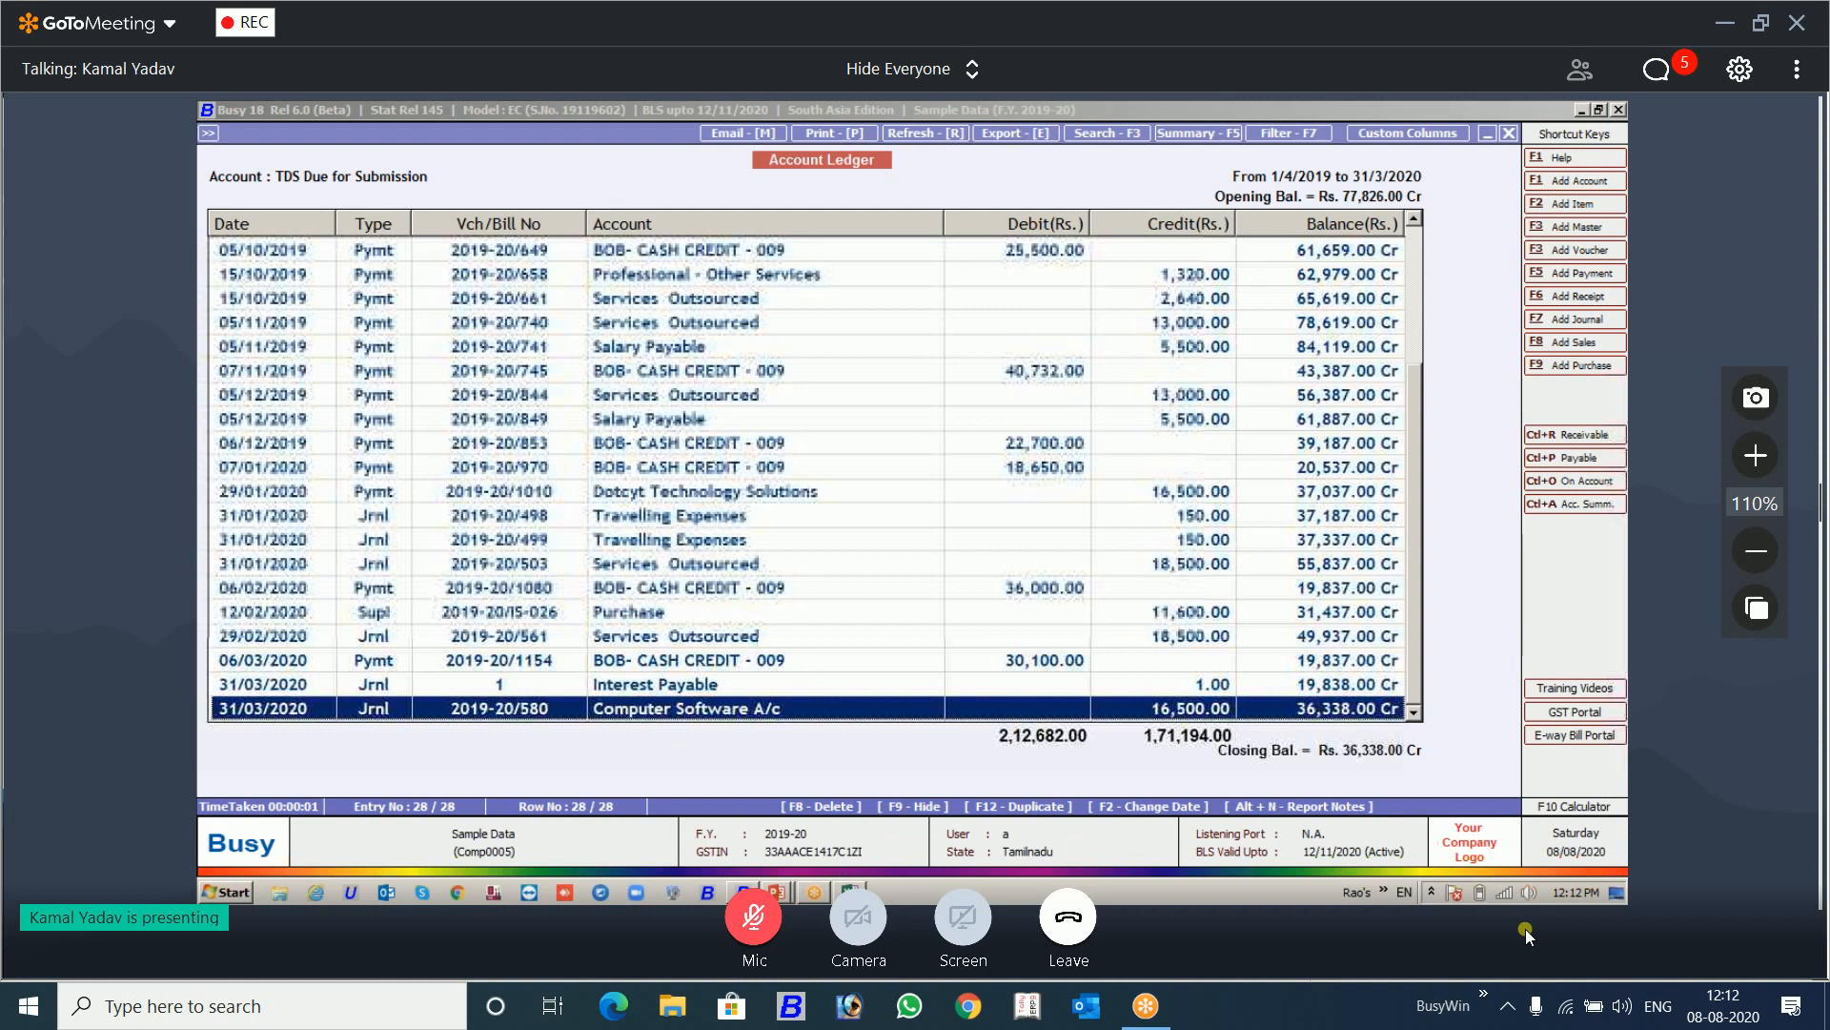
pyautogui.press('Up')
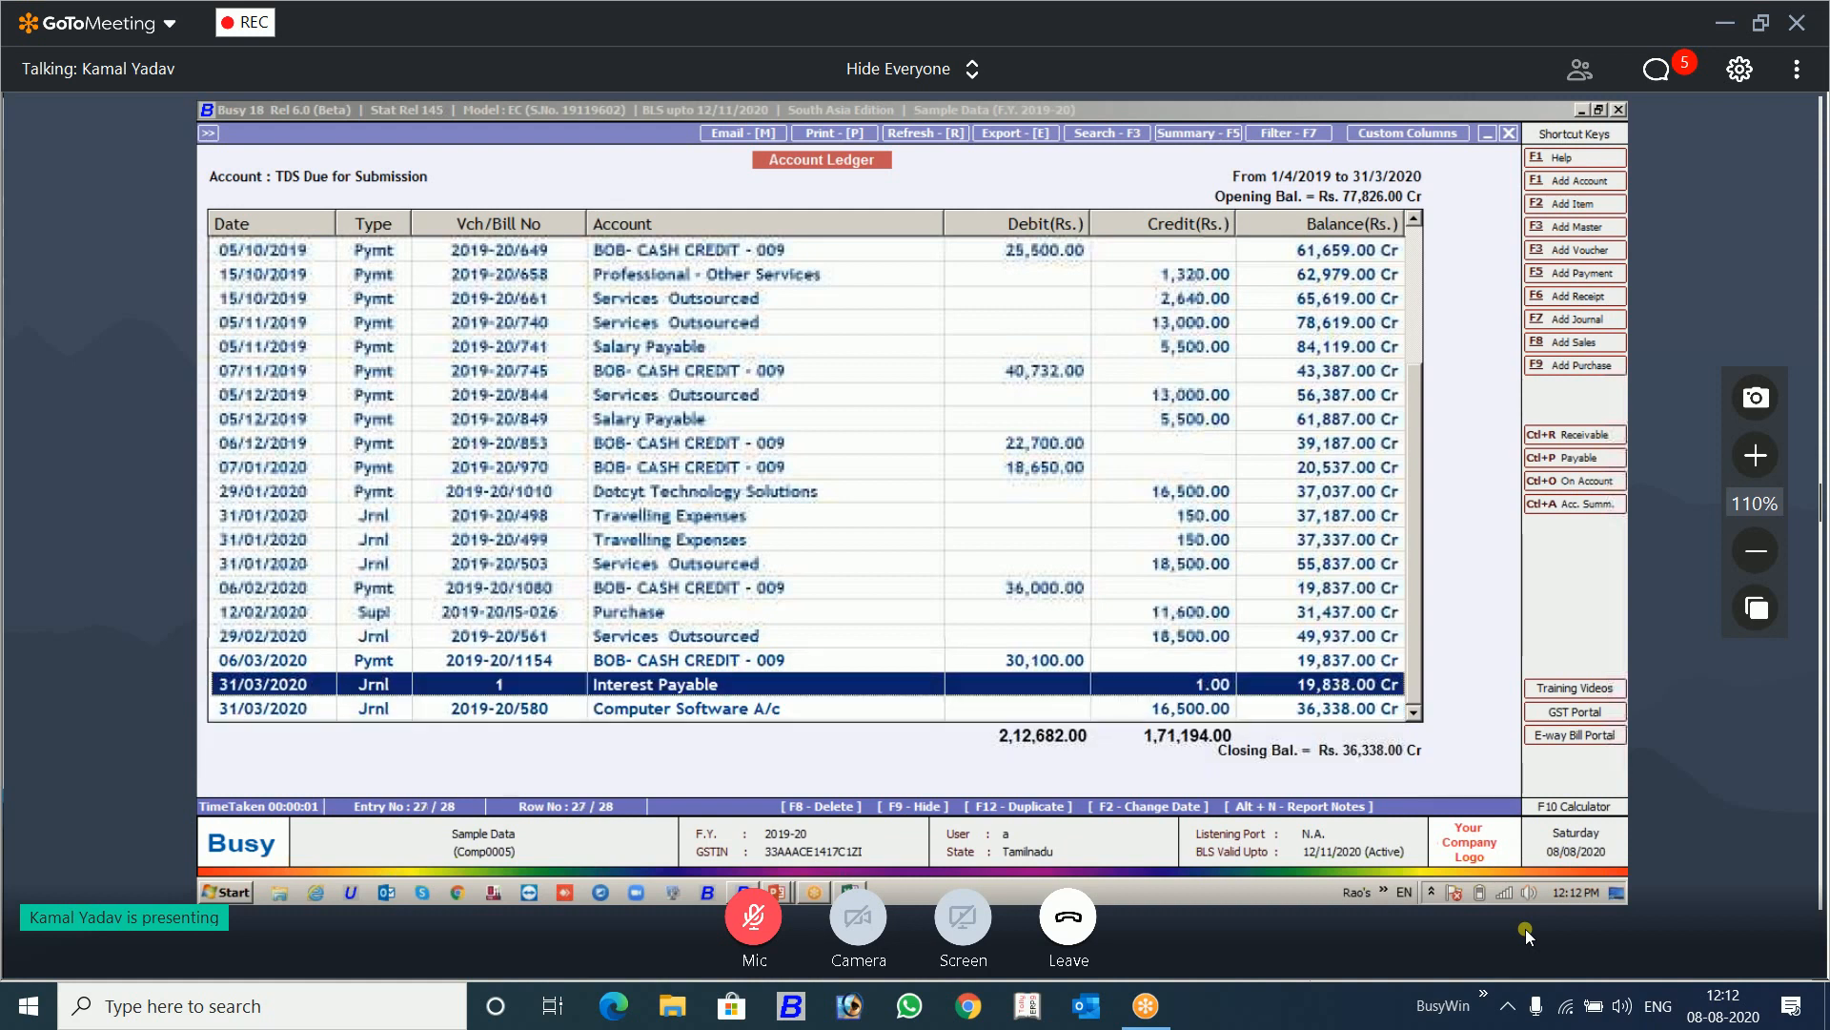
pyautogui.press('Return')
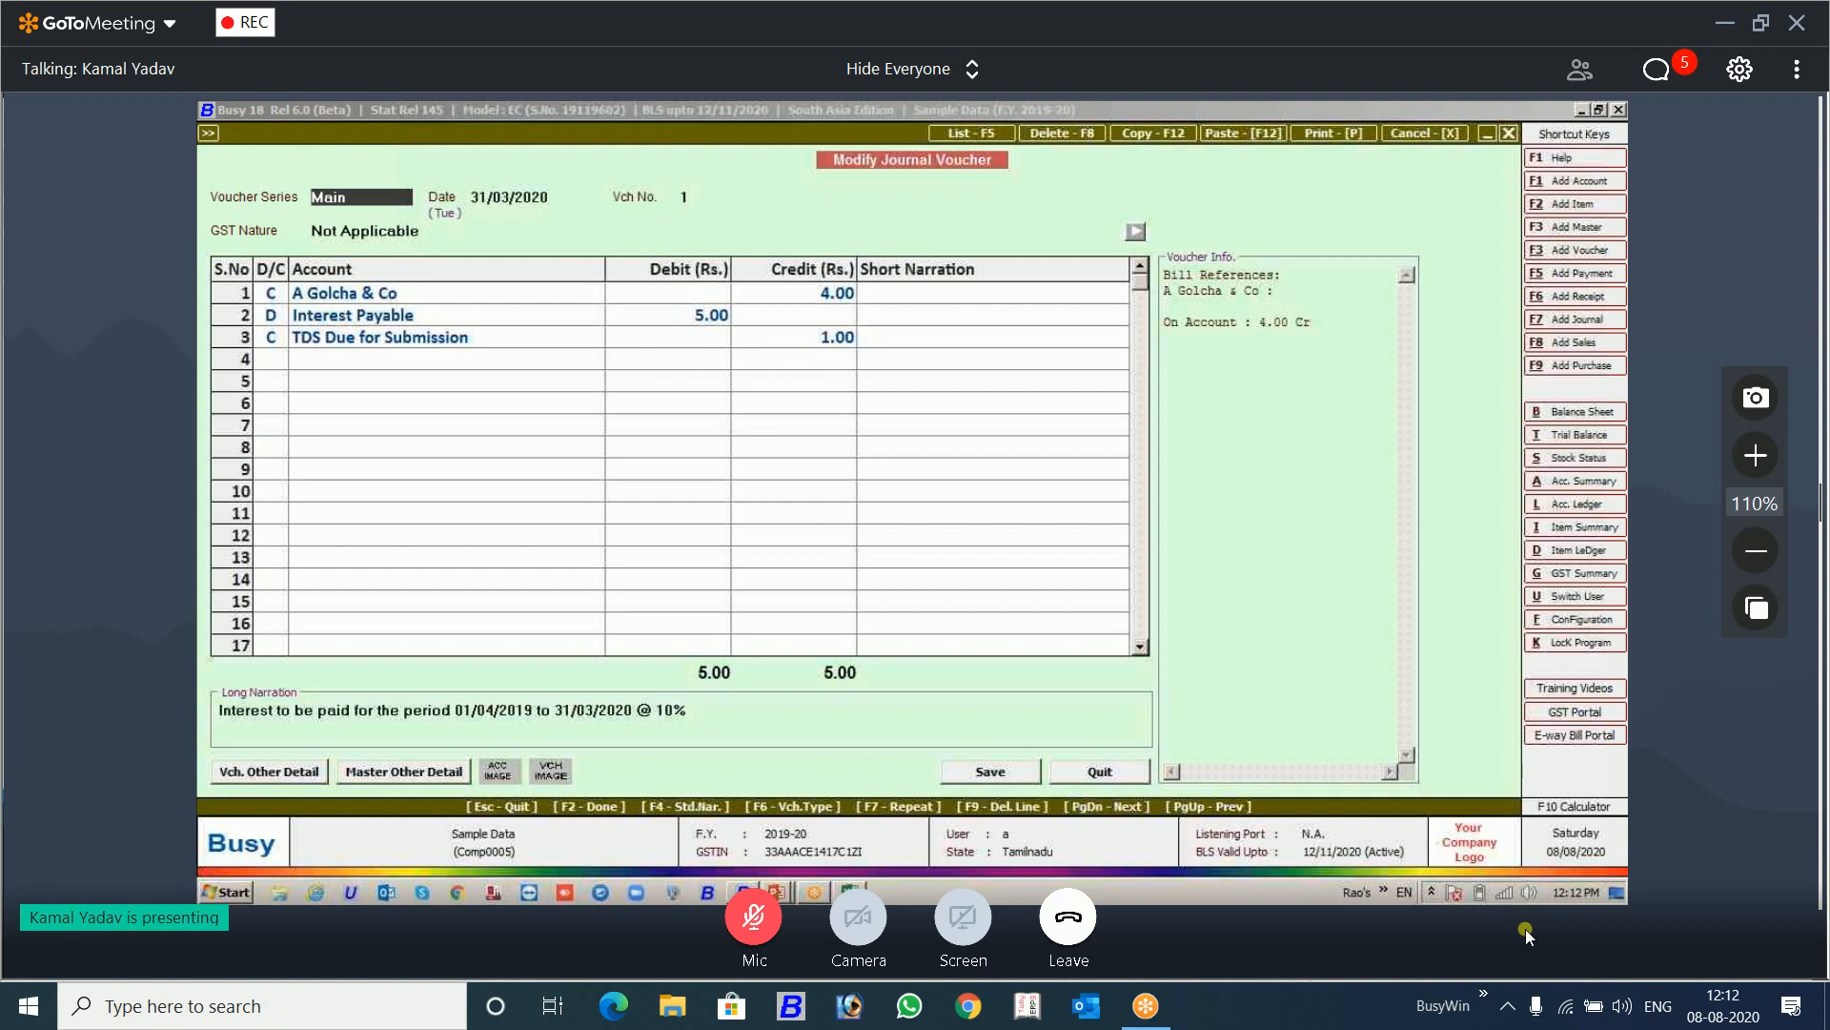
pyautogui.press('Escape')
pyautogui.press('Escape')
pyautogui.press('Escape')
pyautogui.press('Escape')
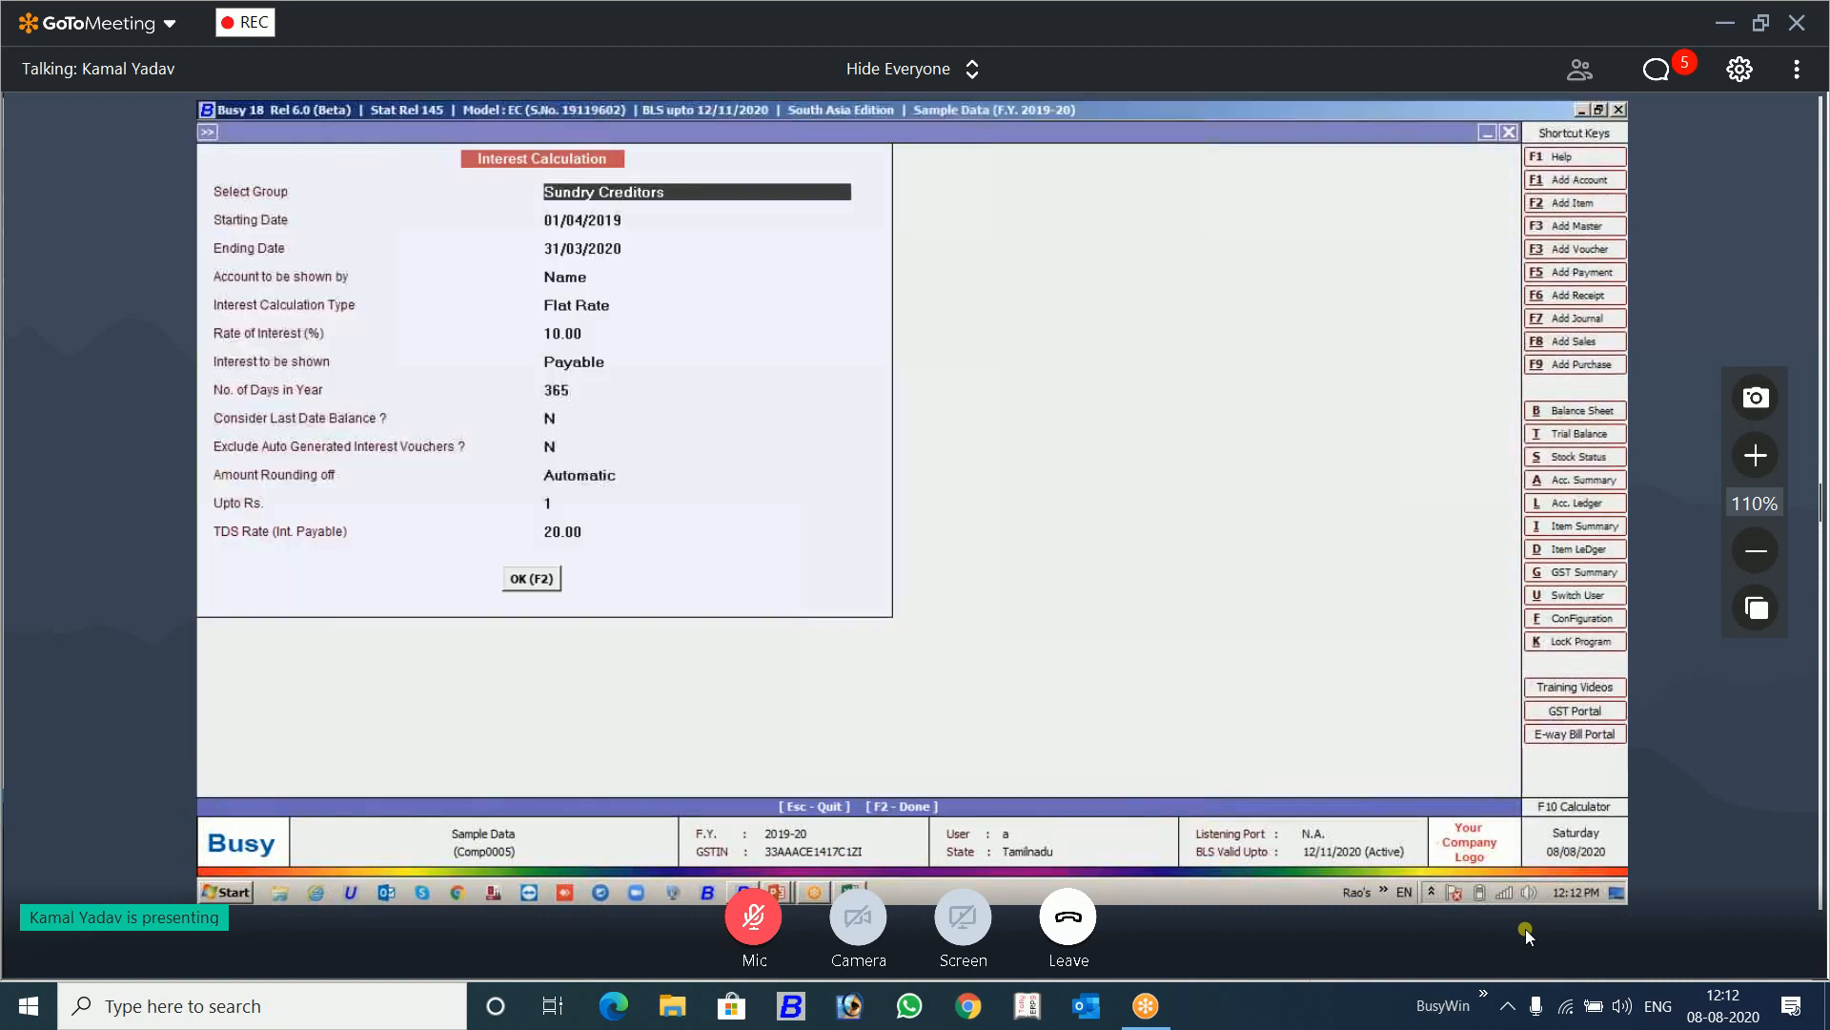
# Step: Check the account choices offered for Bills Receivable and Bills Payable interest calculation, cancelling both
pyautogui.press('Escape')
pyautogui.press('Escape')
pyautogui.press('Down')
pyautogui.press('Down')
pyautogui.press('Return')
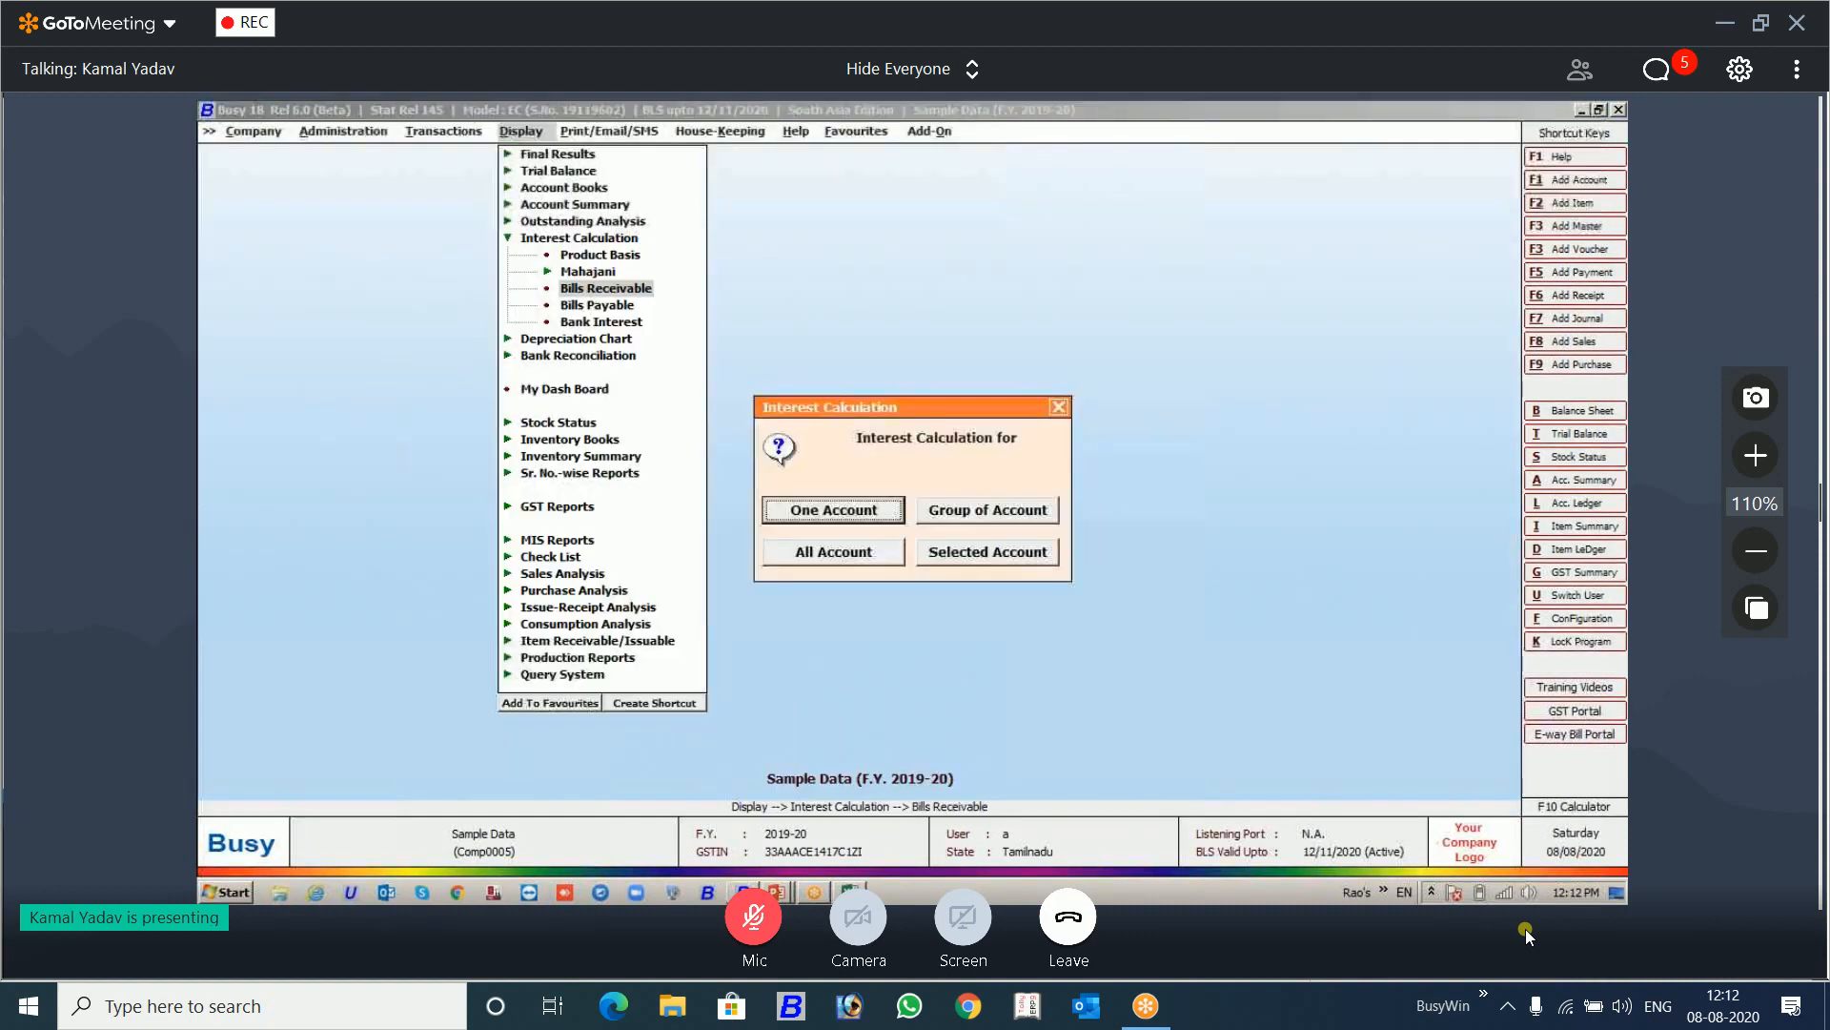
pyautogui.press('Escape')
pyautogui.press('Down')
pyautogui.press('Return')
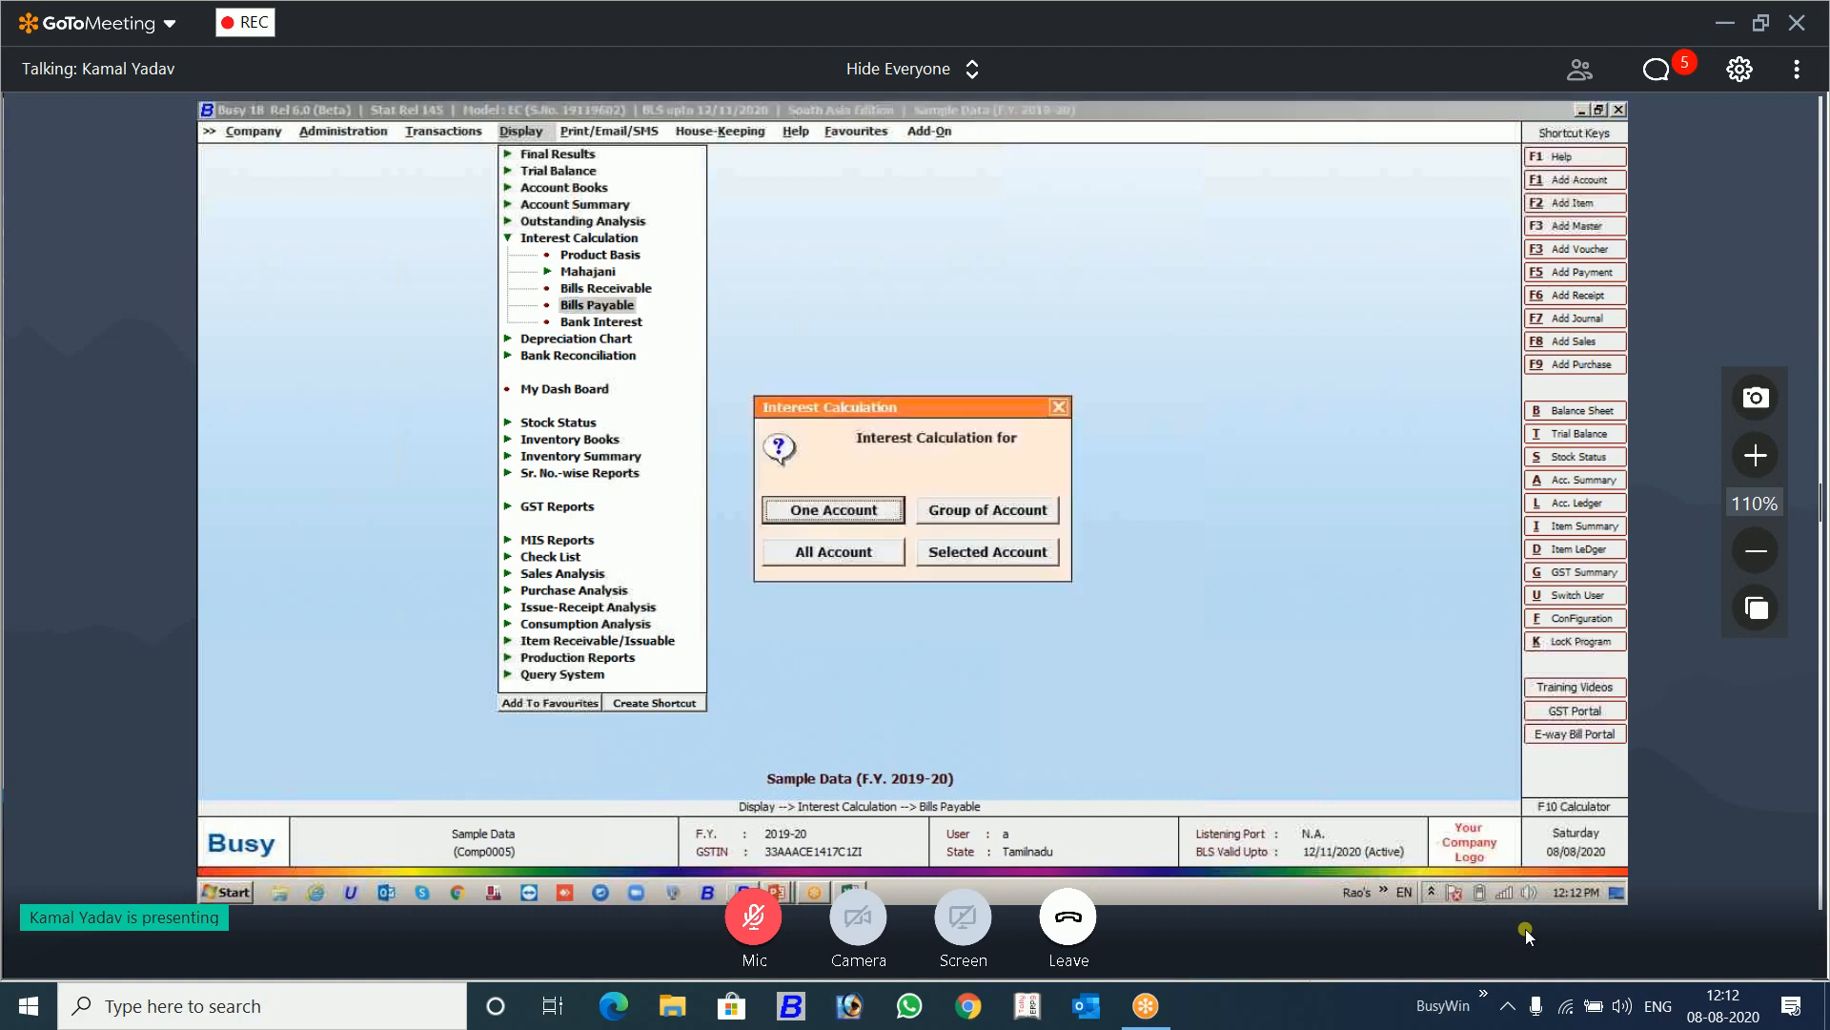
pyautogui.press('Escape')
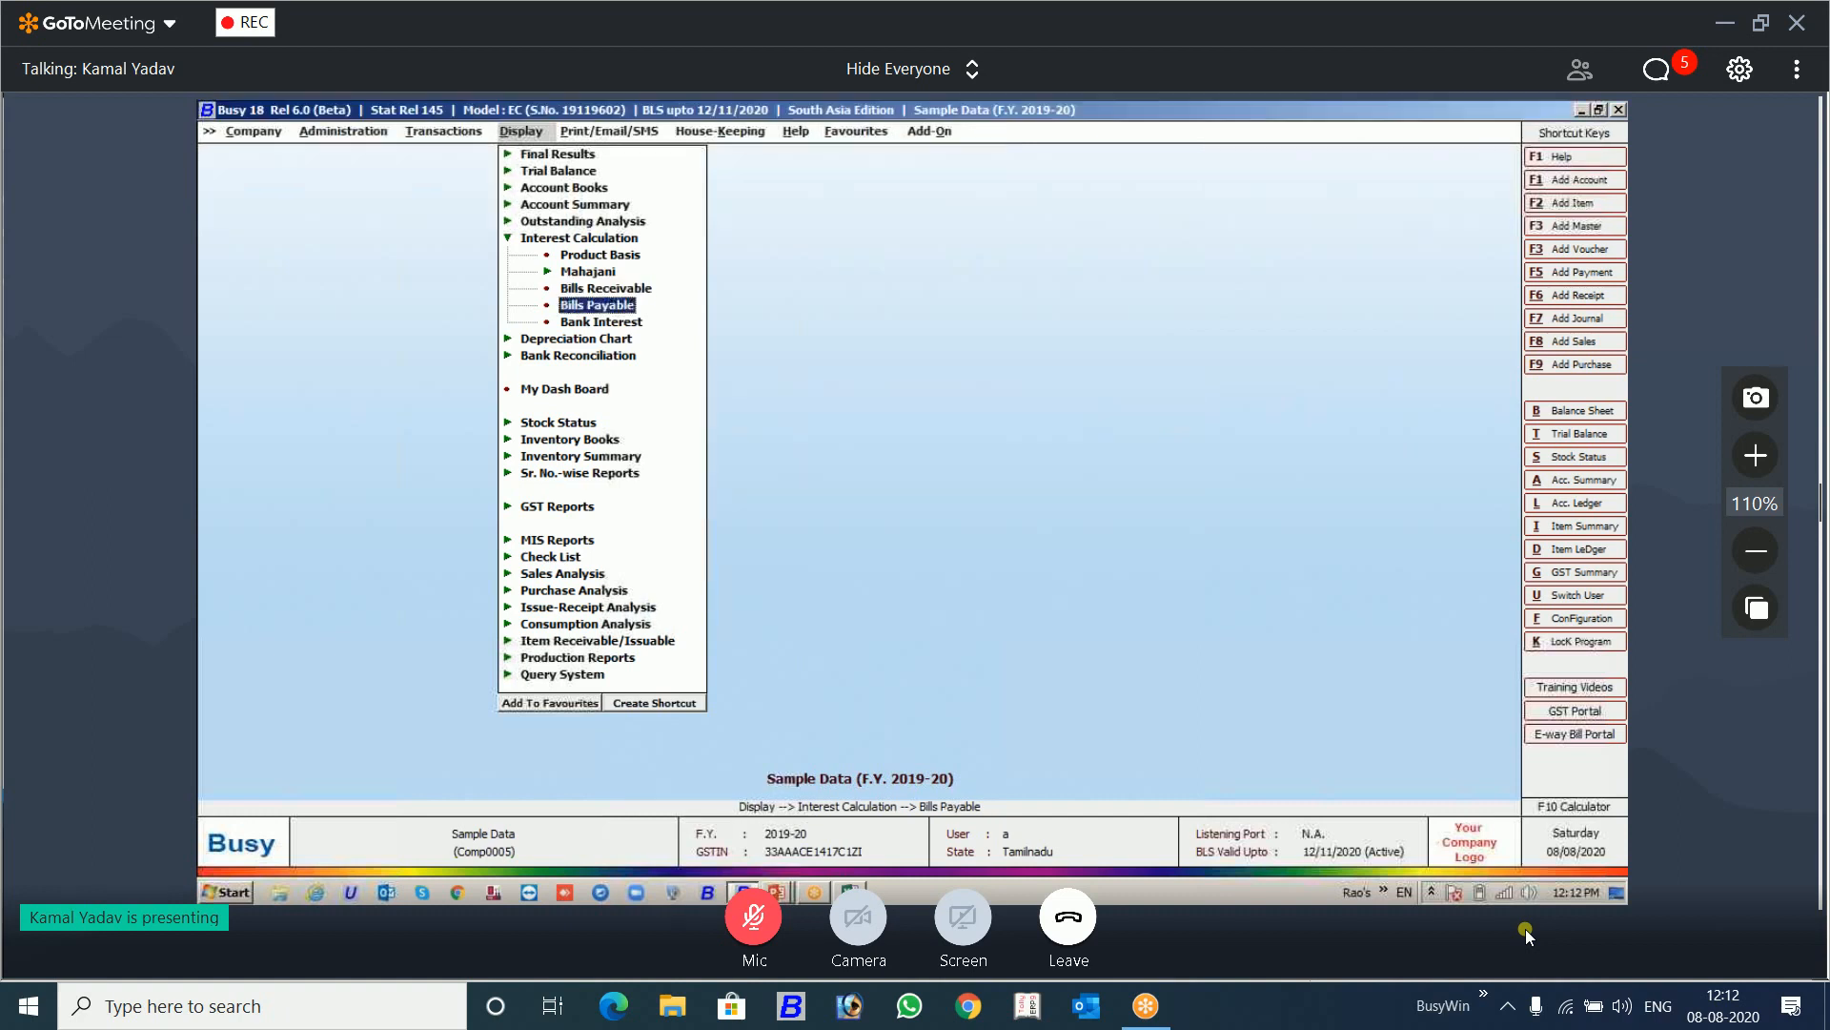
# Step: Start a Product Basis interest calculation for the single account AA Novateur Electrical & Digital, with the TDS rate set to 20
pyautogui.press('Up')
pyautogui.press('Up')
pyautogui.press('Up')
pyautogui.press('Return')
pyautogui.press('Return')
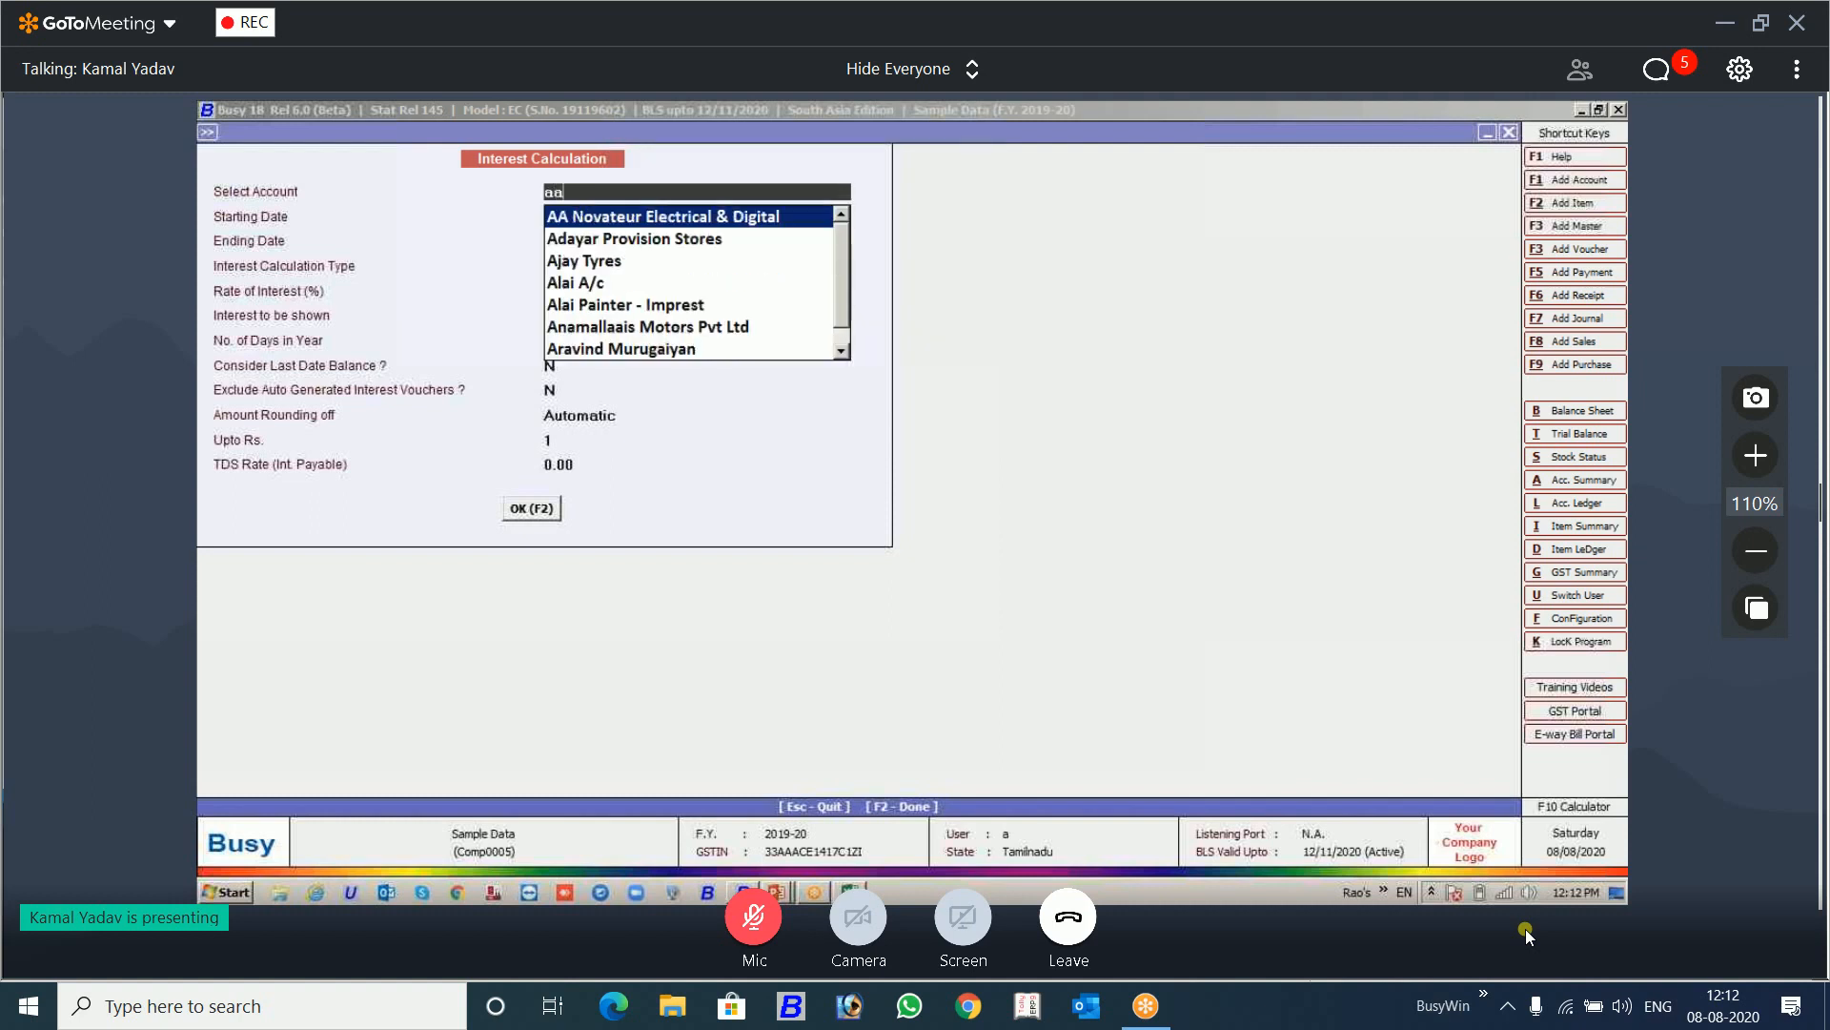
pyautogui.press('Return')
pyautogui.press('Return')
pyautogui.press('Return')
pyautogui.press('Return')
pyautogui.press('Return')
pyautogui.press('Return')
pyautogui.press('Return')
pyautogui.press('Return')
pyautogui.press('Return')
pyautogui.press('Return')
pyautogui.press('Return')
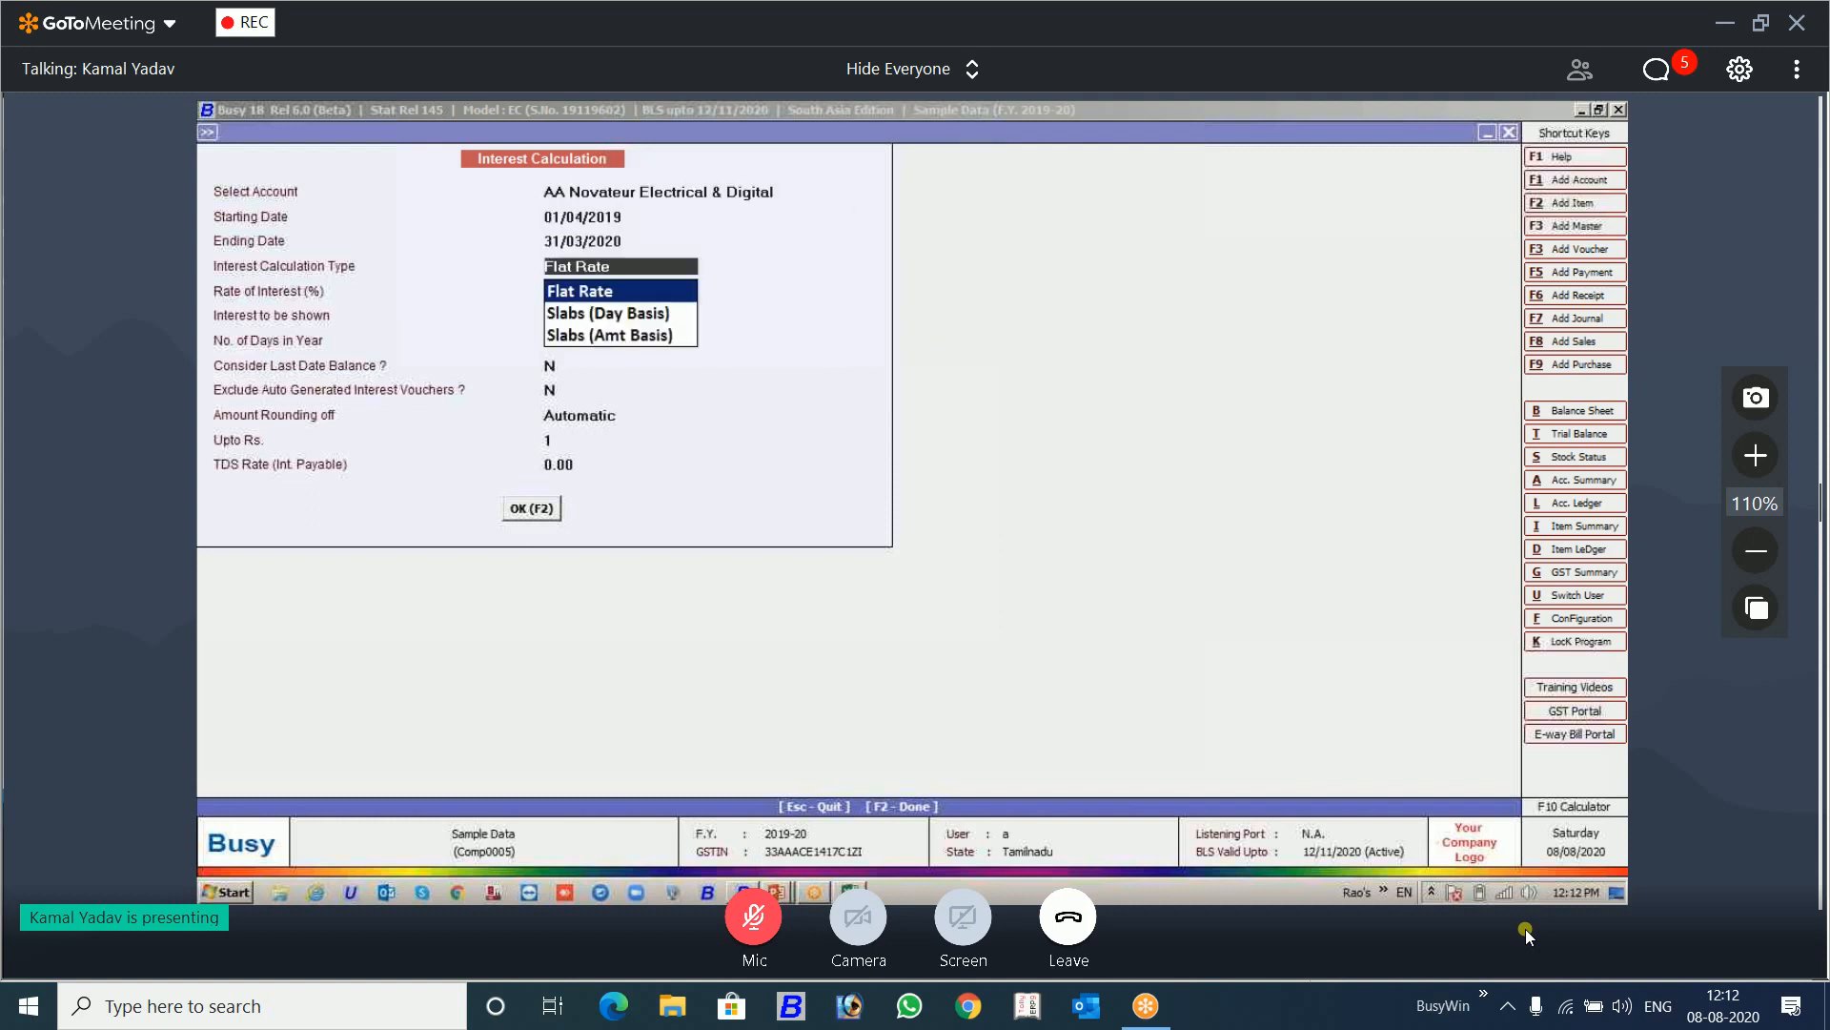
pyautogui.write('20')
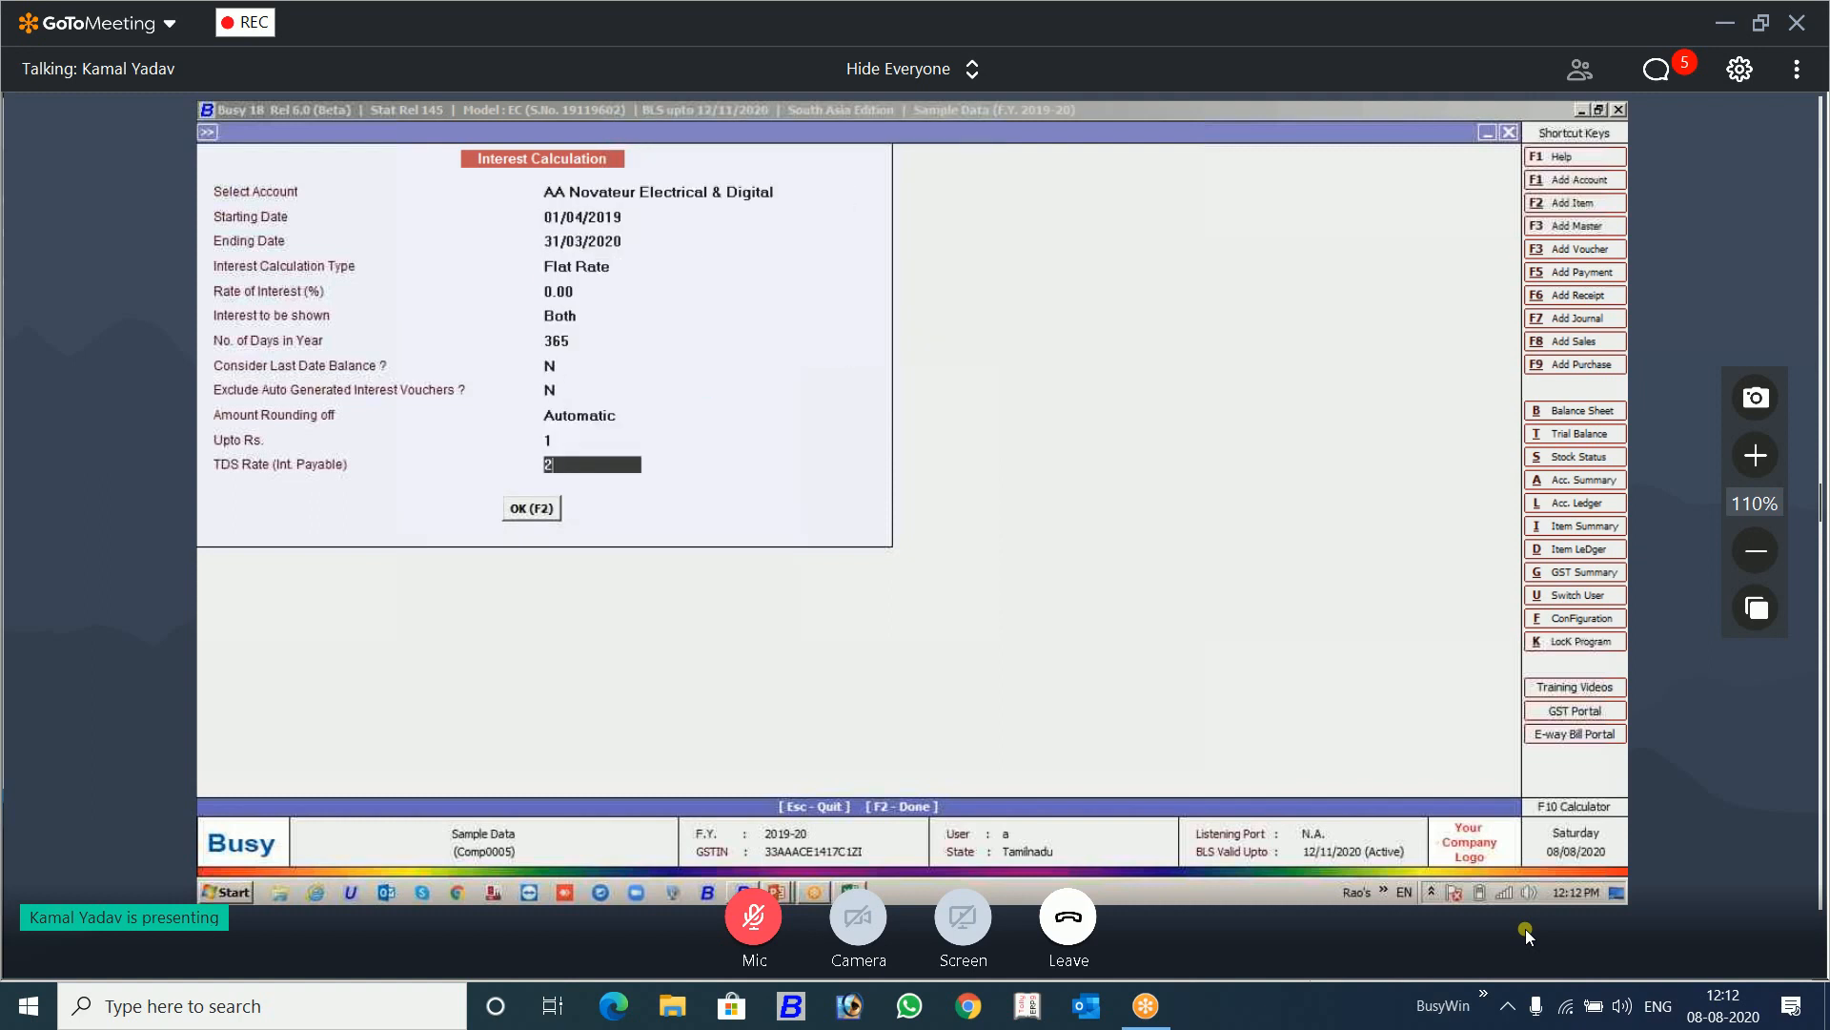
pyautogui.press('Return')
# Step: Set the interest to be shown to Payable and generate the single-account interest report
pyautogui.press('Return')
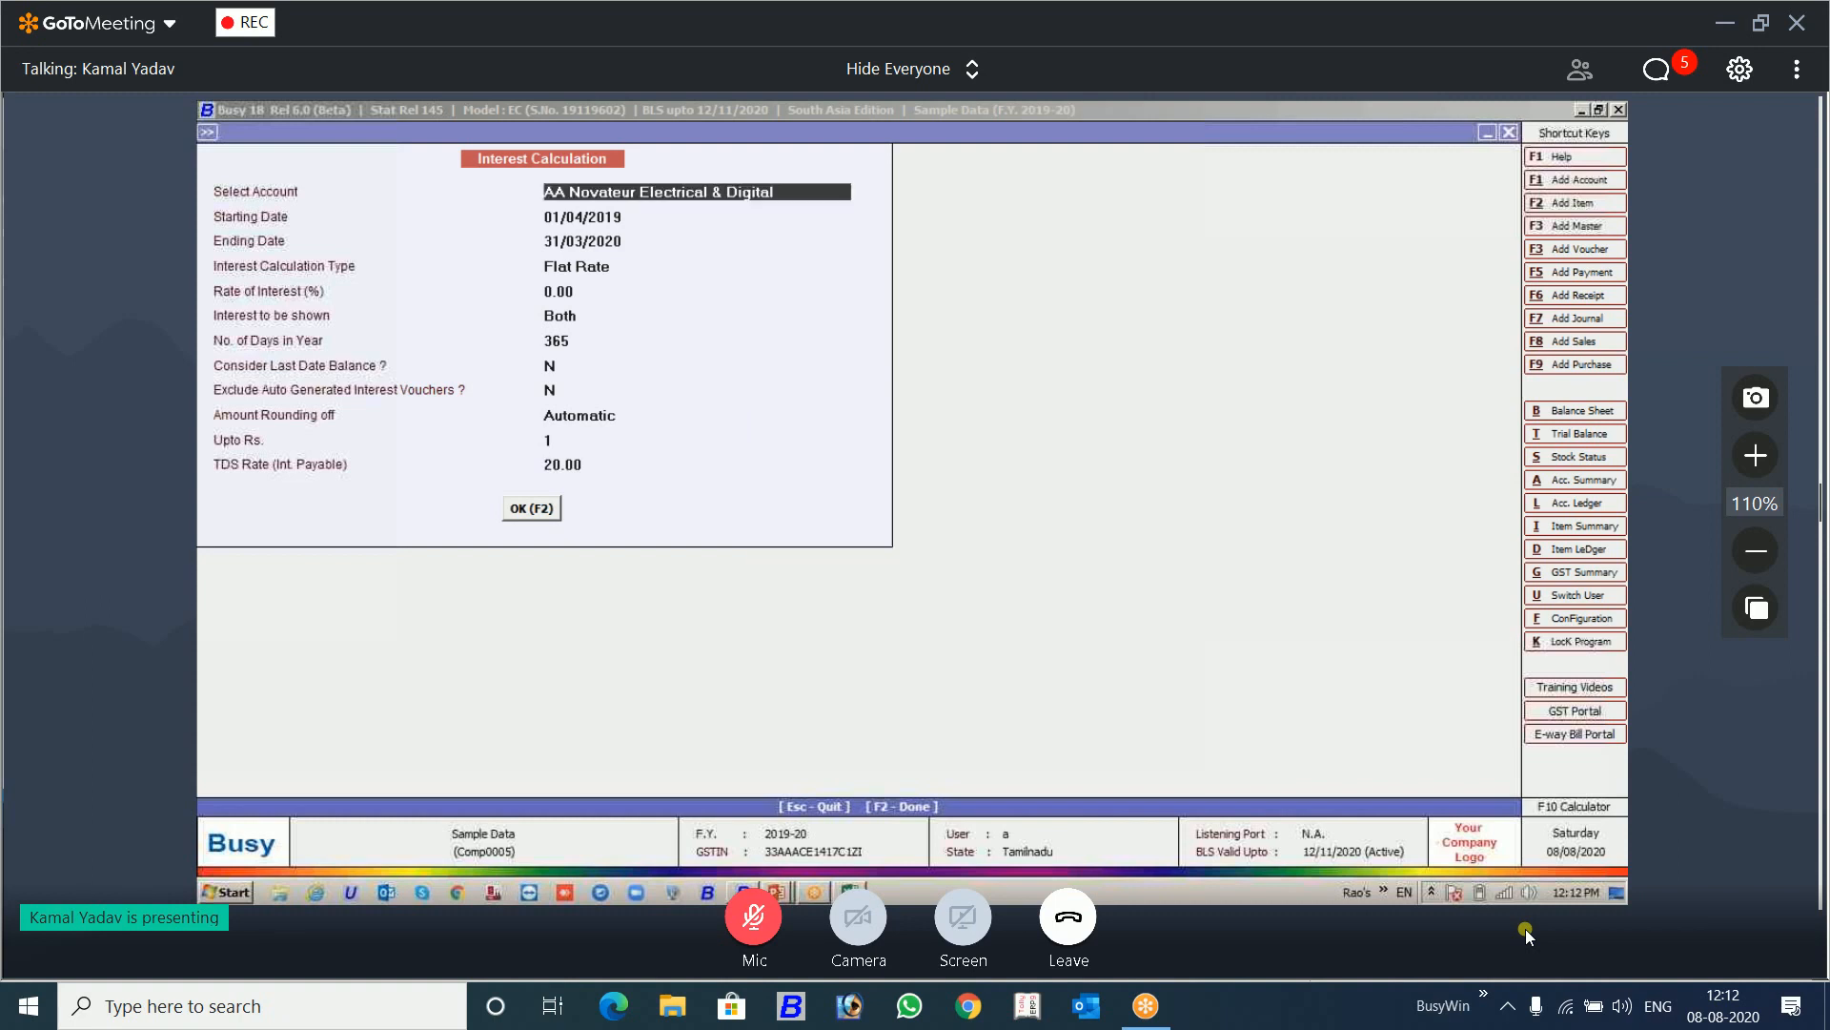
pyautogui.press('Return')
pyautogui.press('Return')
pyautogui.press('Return')
pyautogui.press('Return')
pyautogui.press('Return')
pyautogui.press('Up')
pyautogui.press('Up')
pyautogui.press('Return')
pyautogui.press('F2')
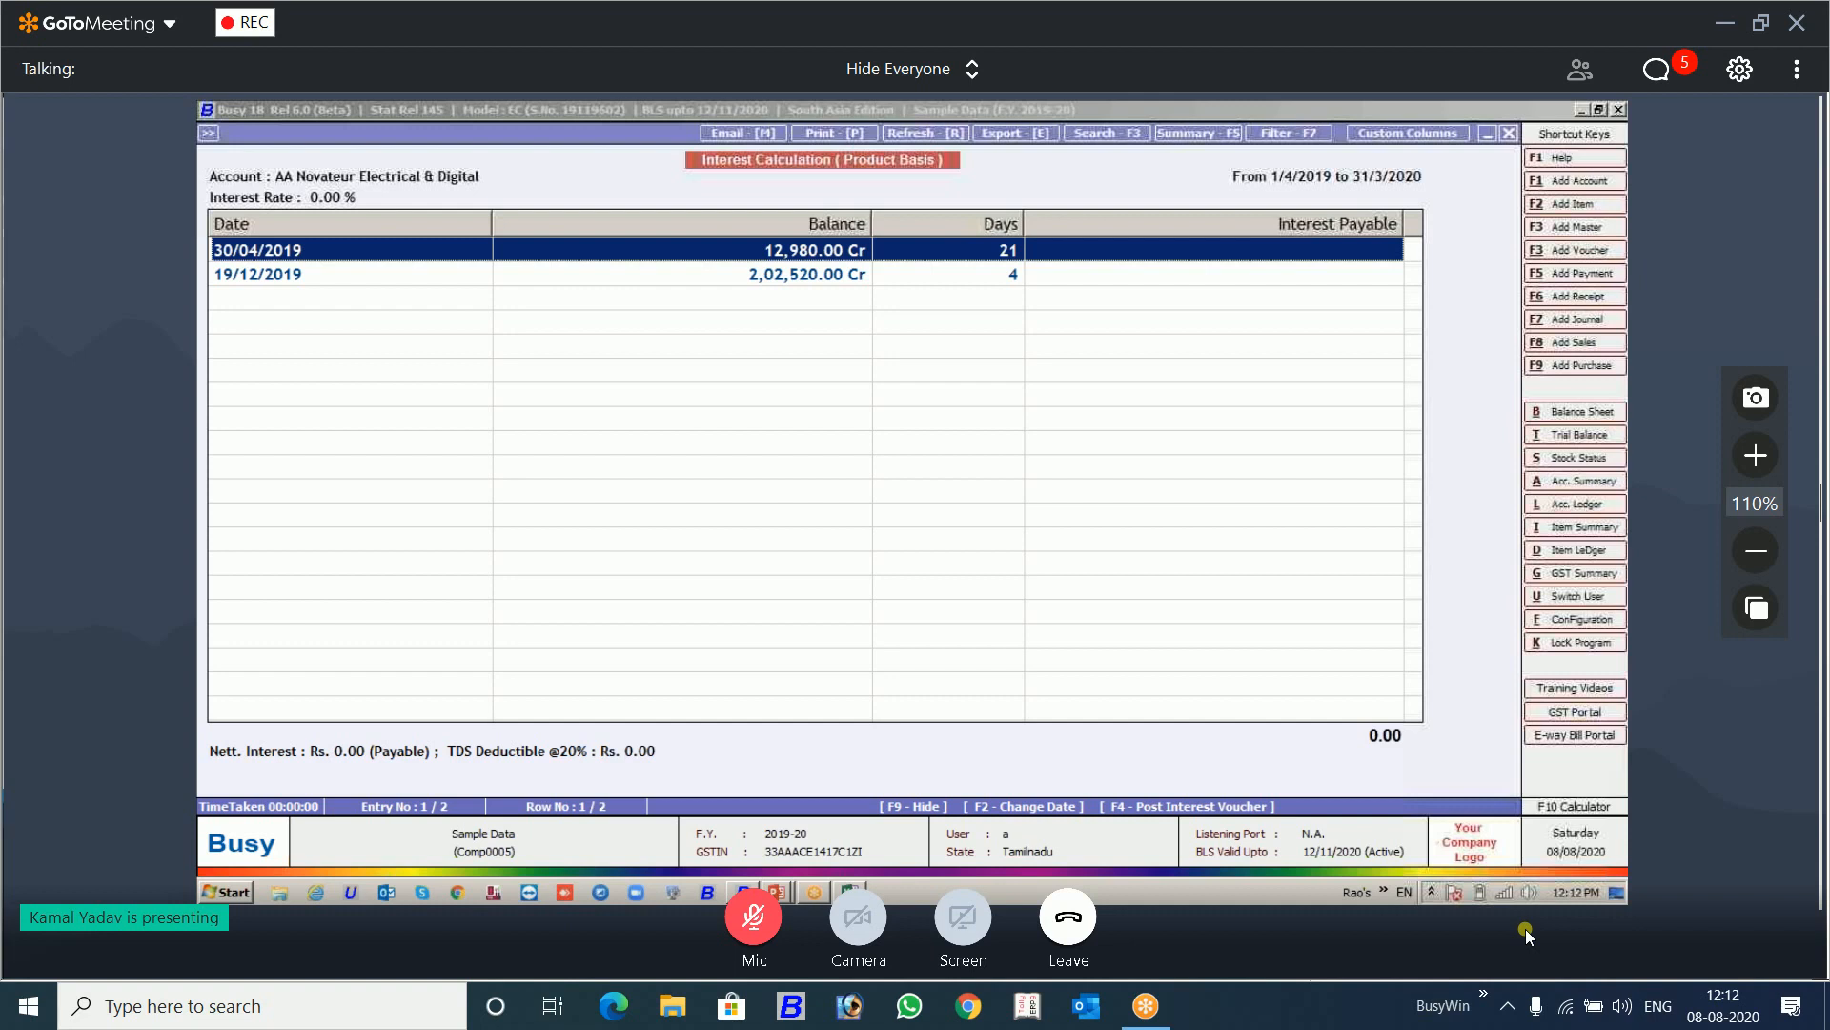
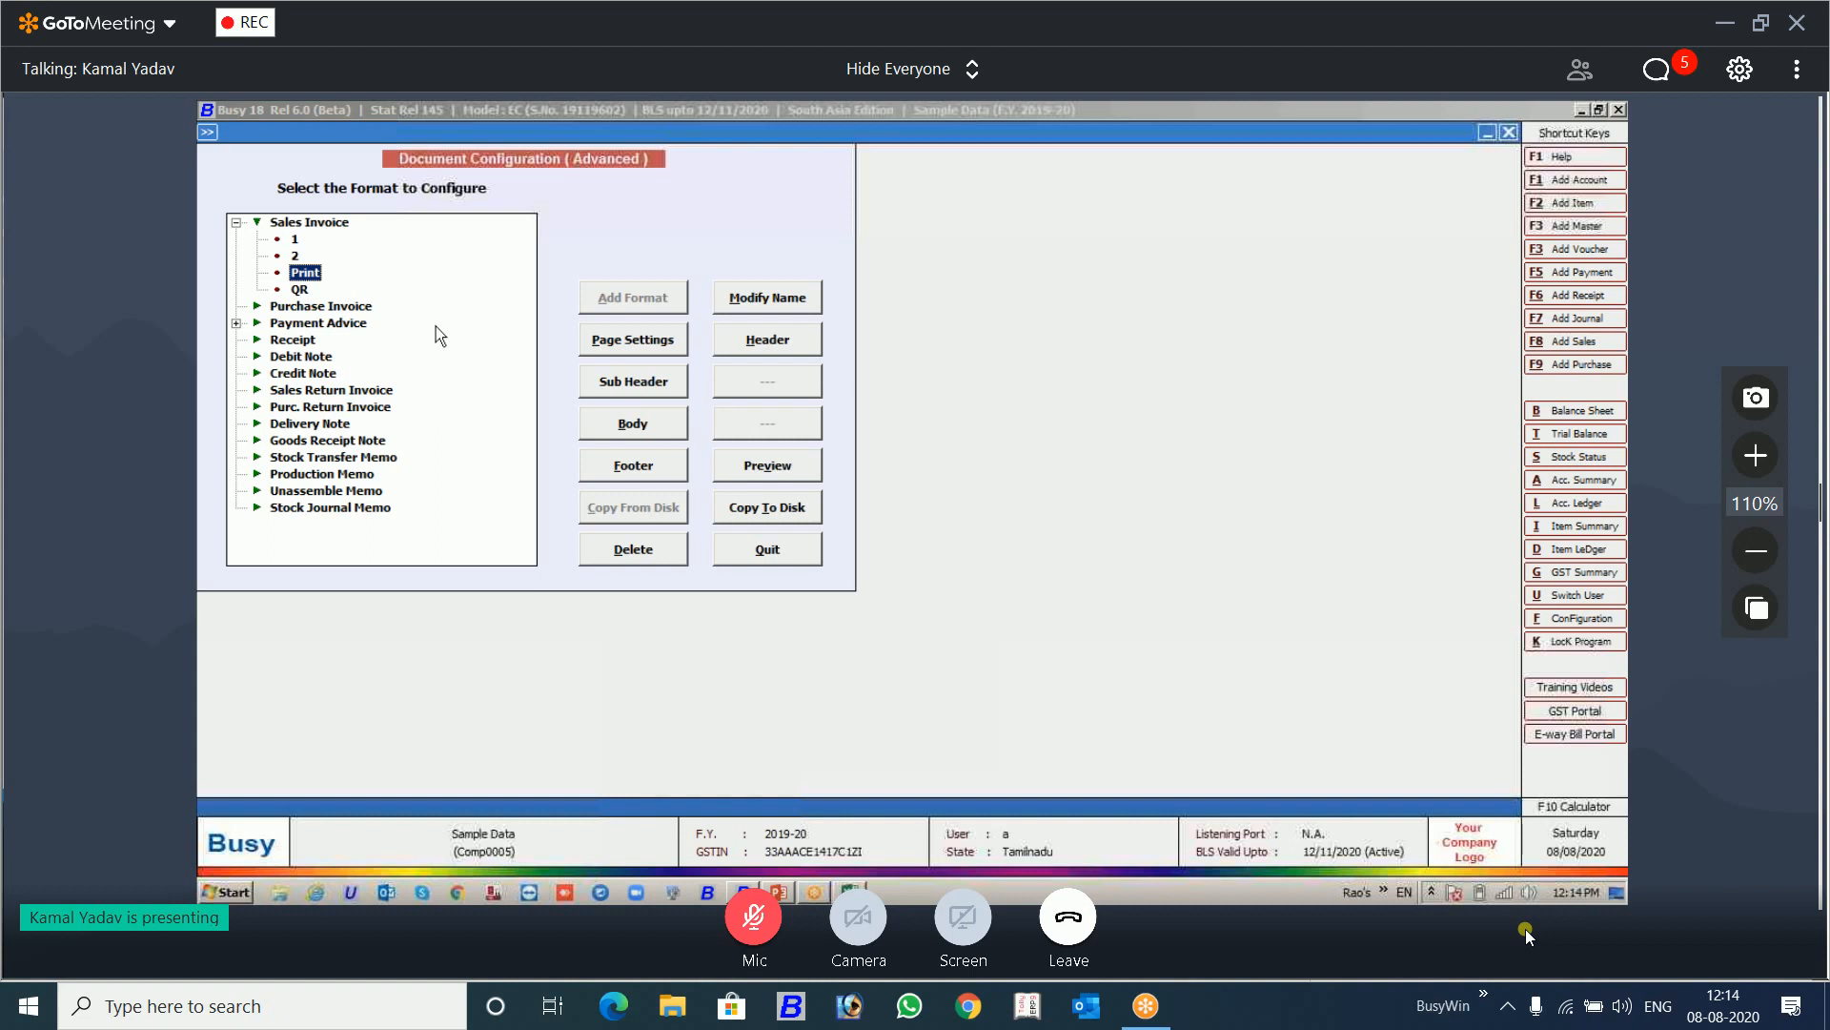
# Step: Enable password protection in the page settings of Sales Invoice format 2, enter the format password and save
pyautogui.press('Up')
pyautogui.click(611, 341)
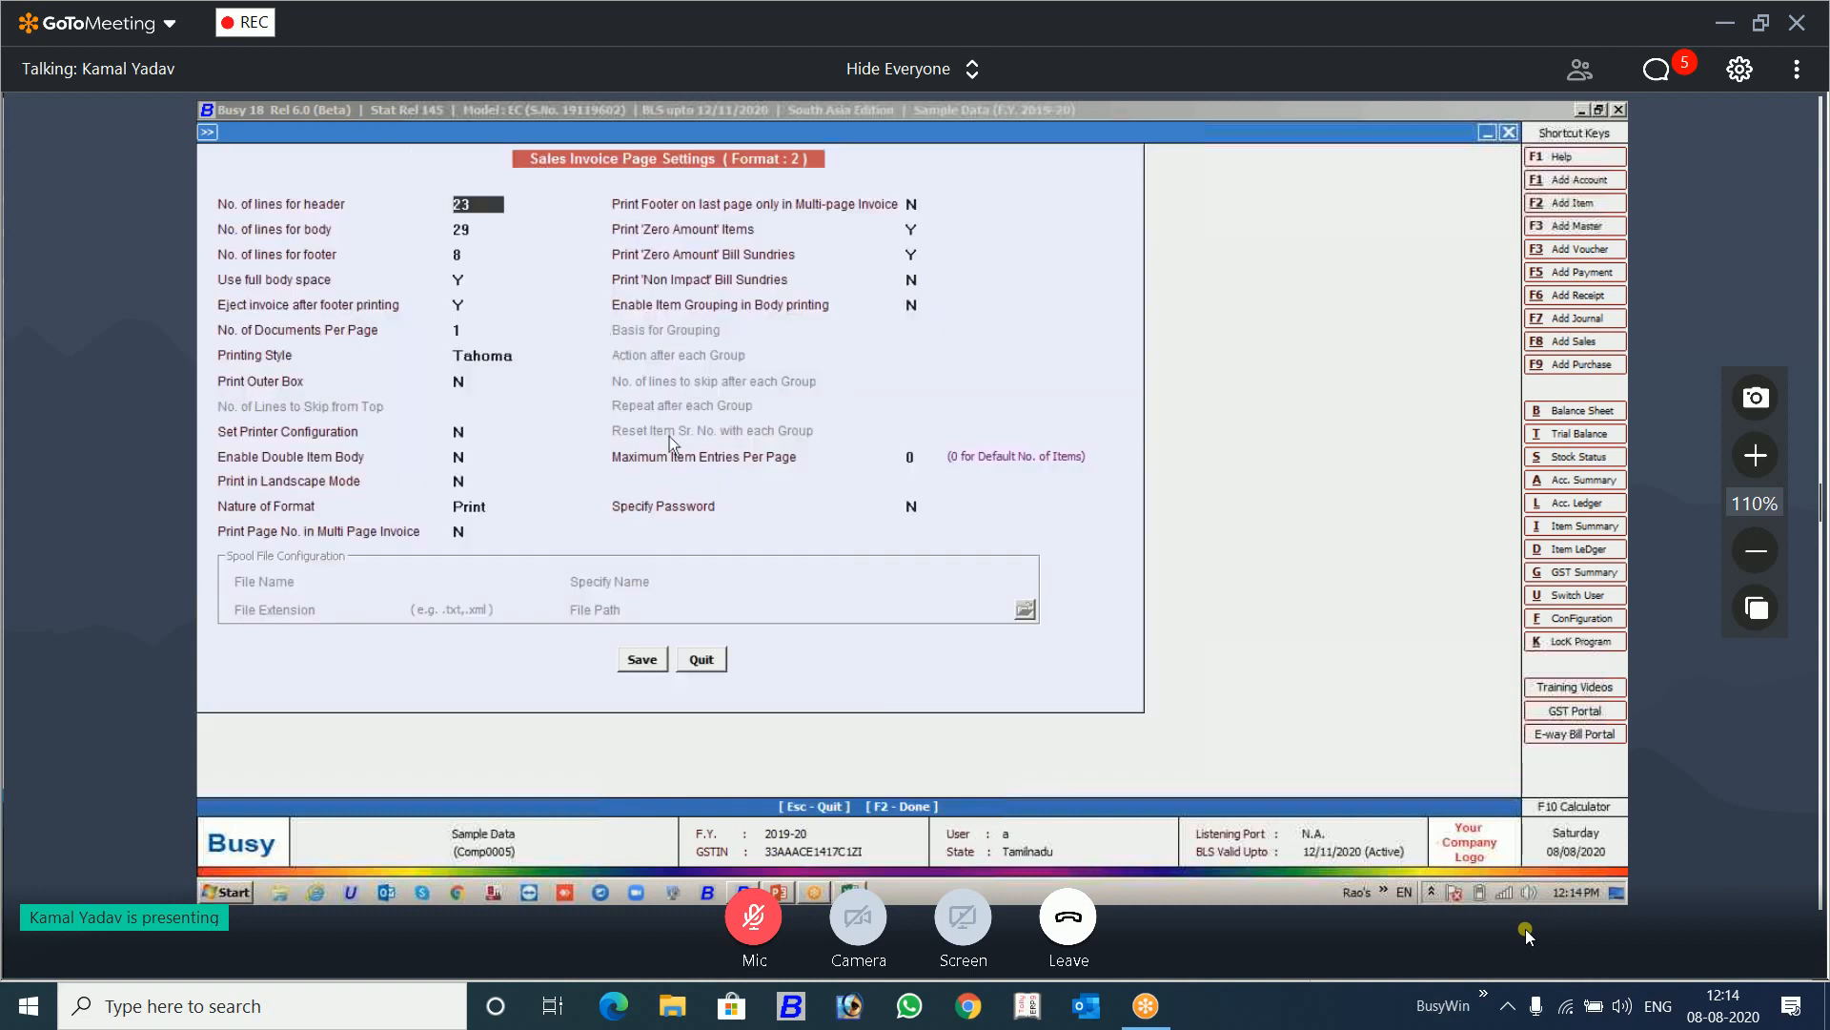
pyautogui.click(900, 505)
pyautogui.write('Y')
pyautogui.press('Return')
pyautogui.write('123')
pyautogui.press('Return')
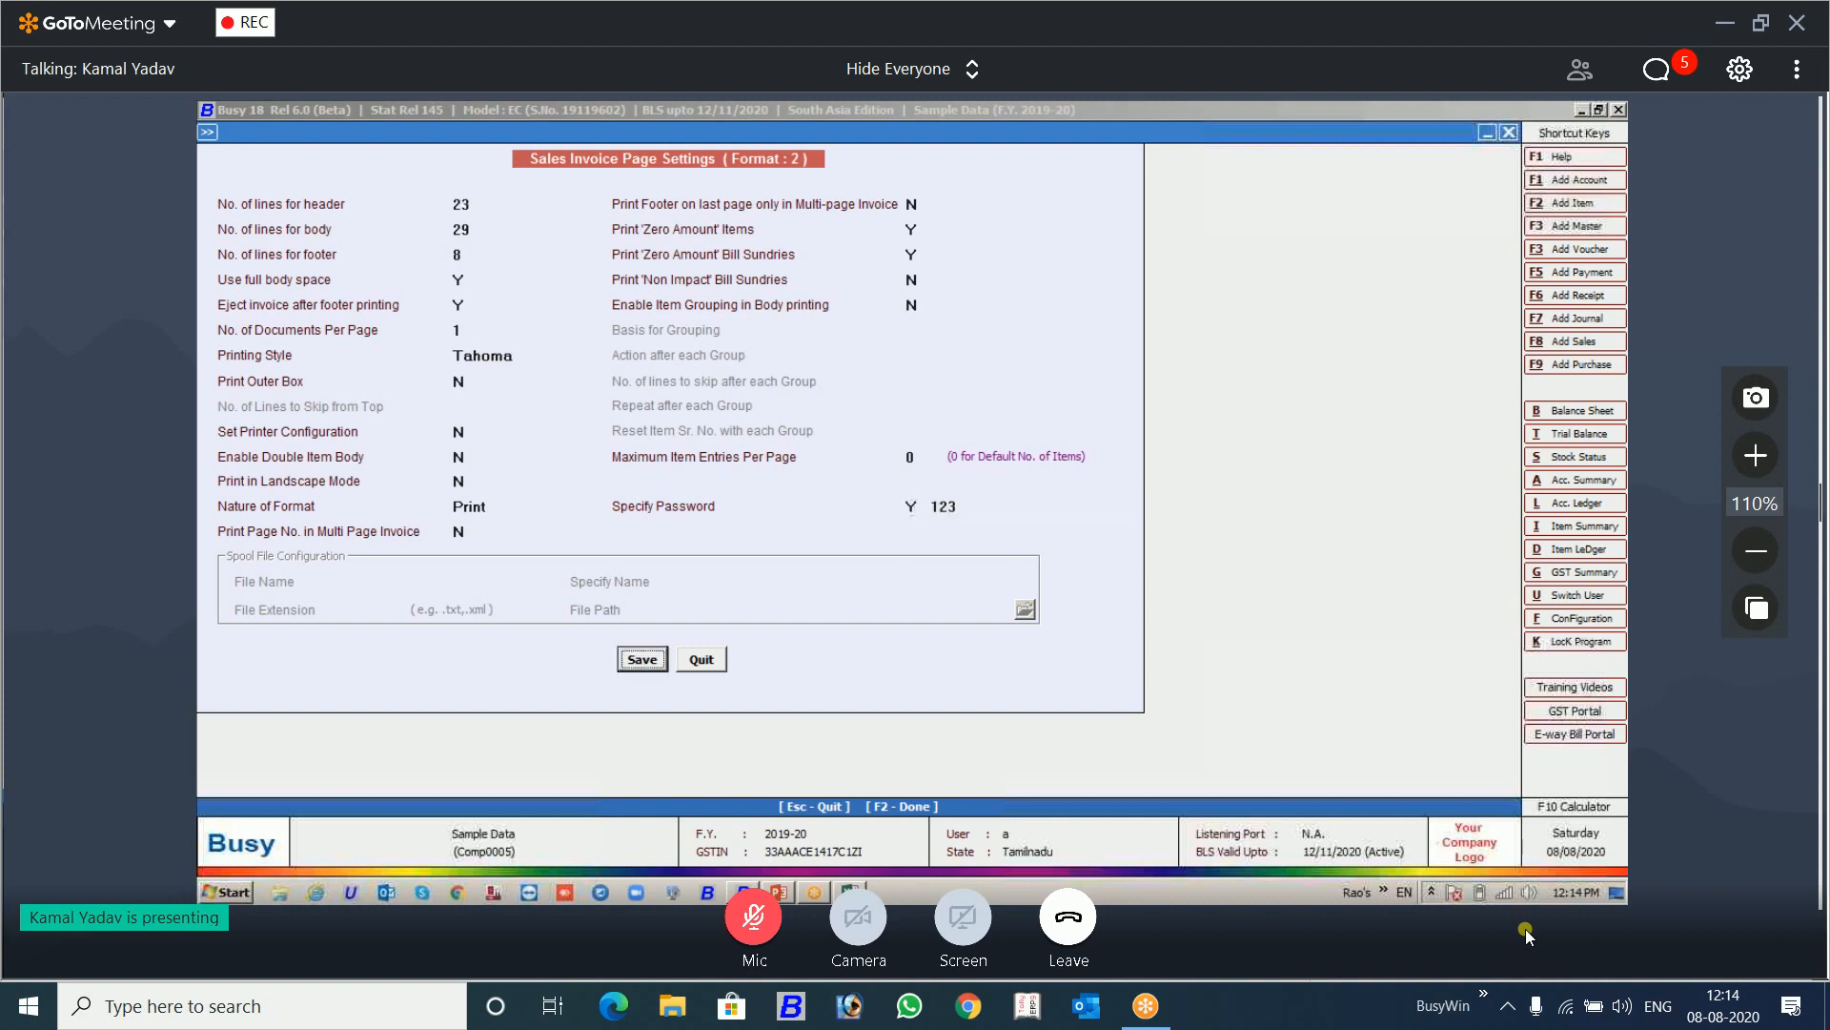
pyautogui.press('Return')
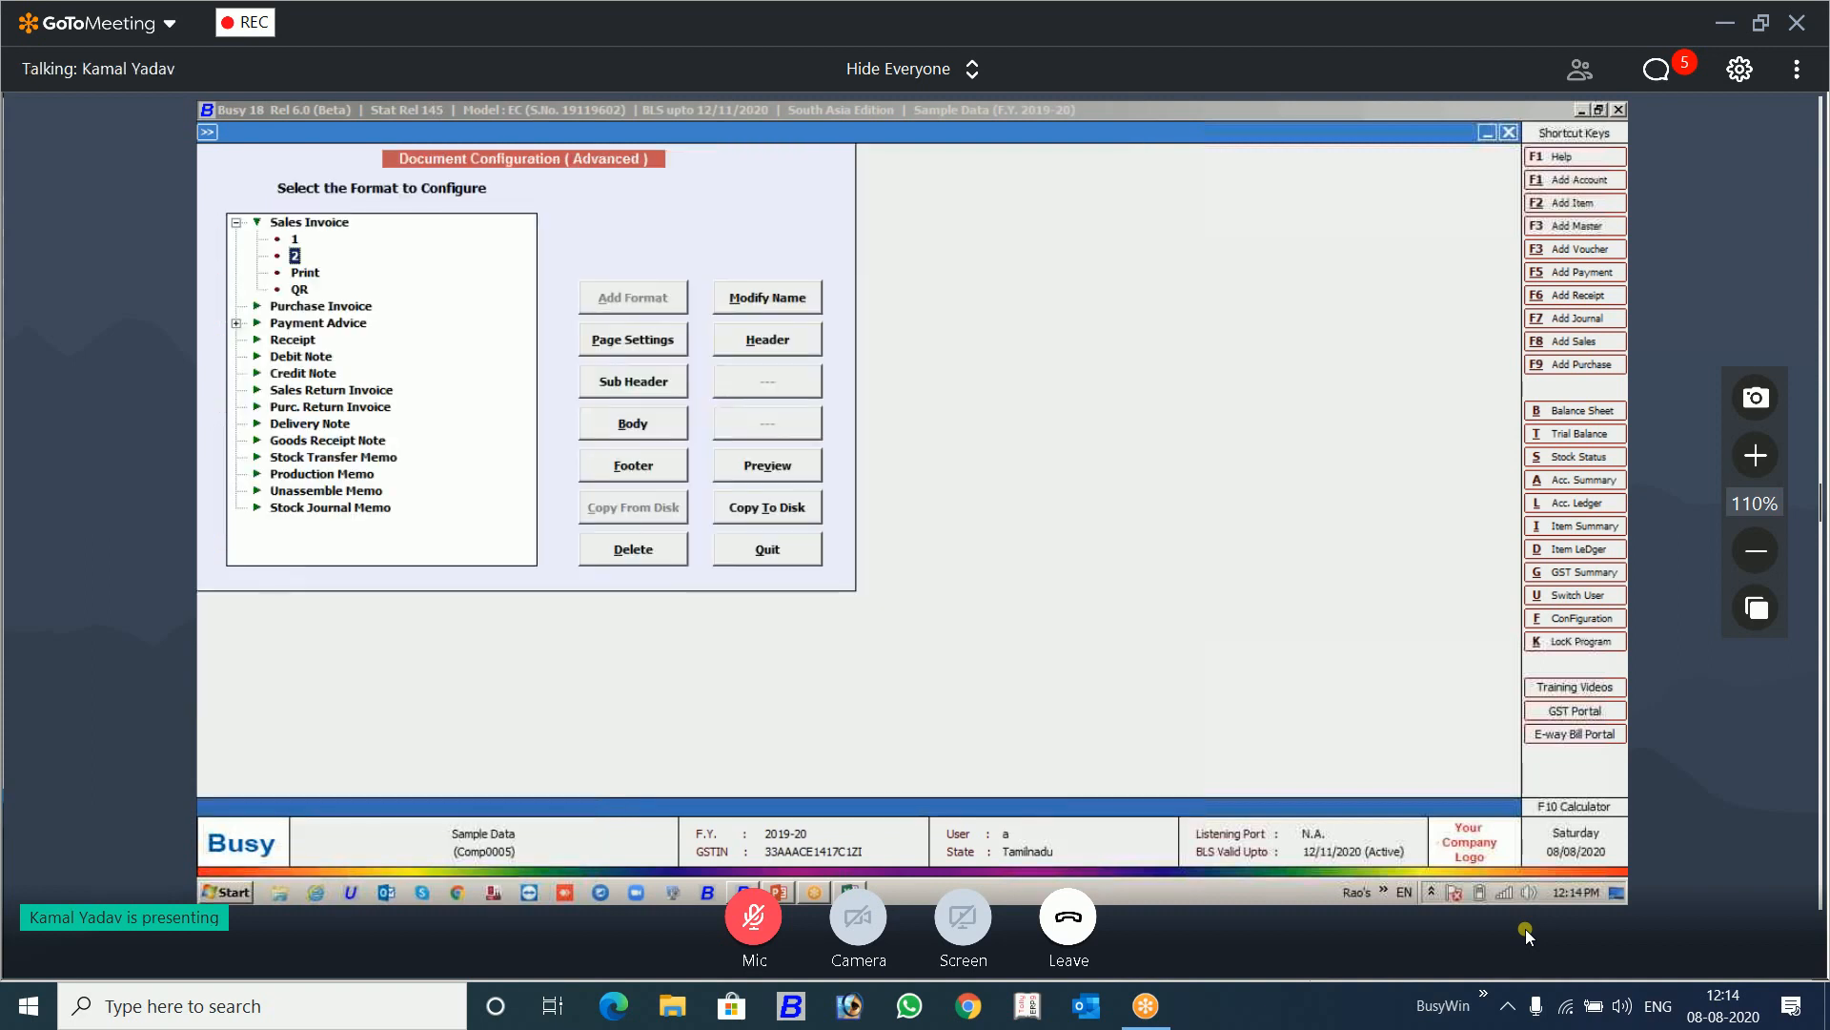
# Step: Open Sales Invoice format 2 to check its password prompt, and leave it without entering a password
pyautogui.press('Up')
pyautogui.press('Down')
pyautogui.press('Return')
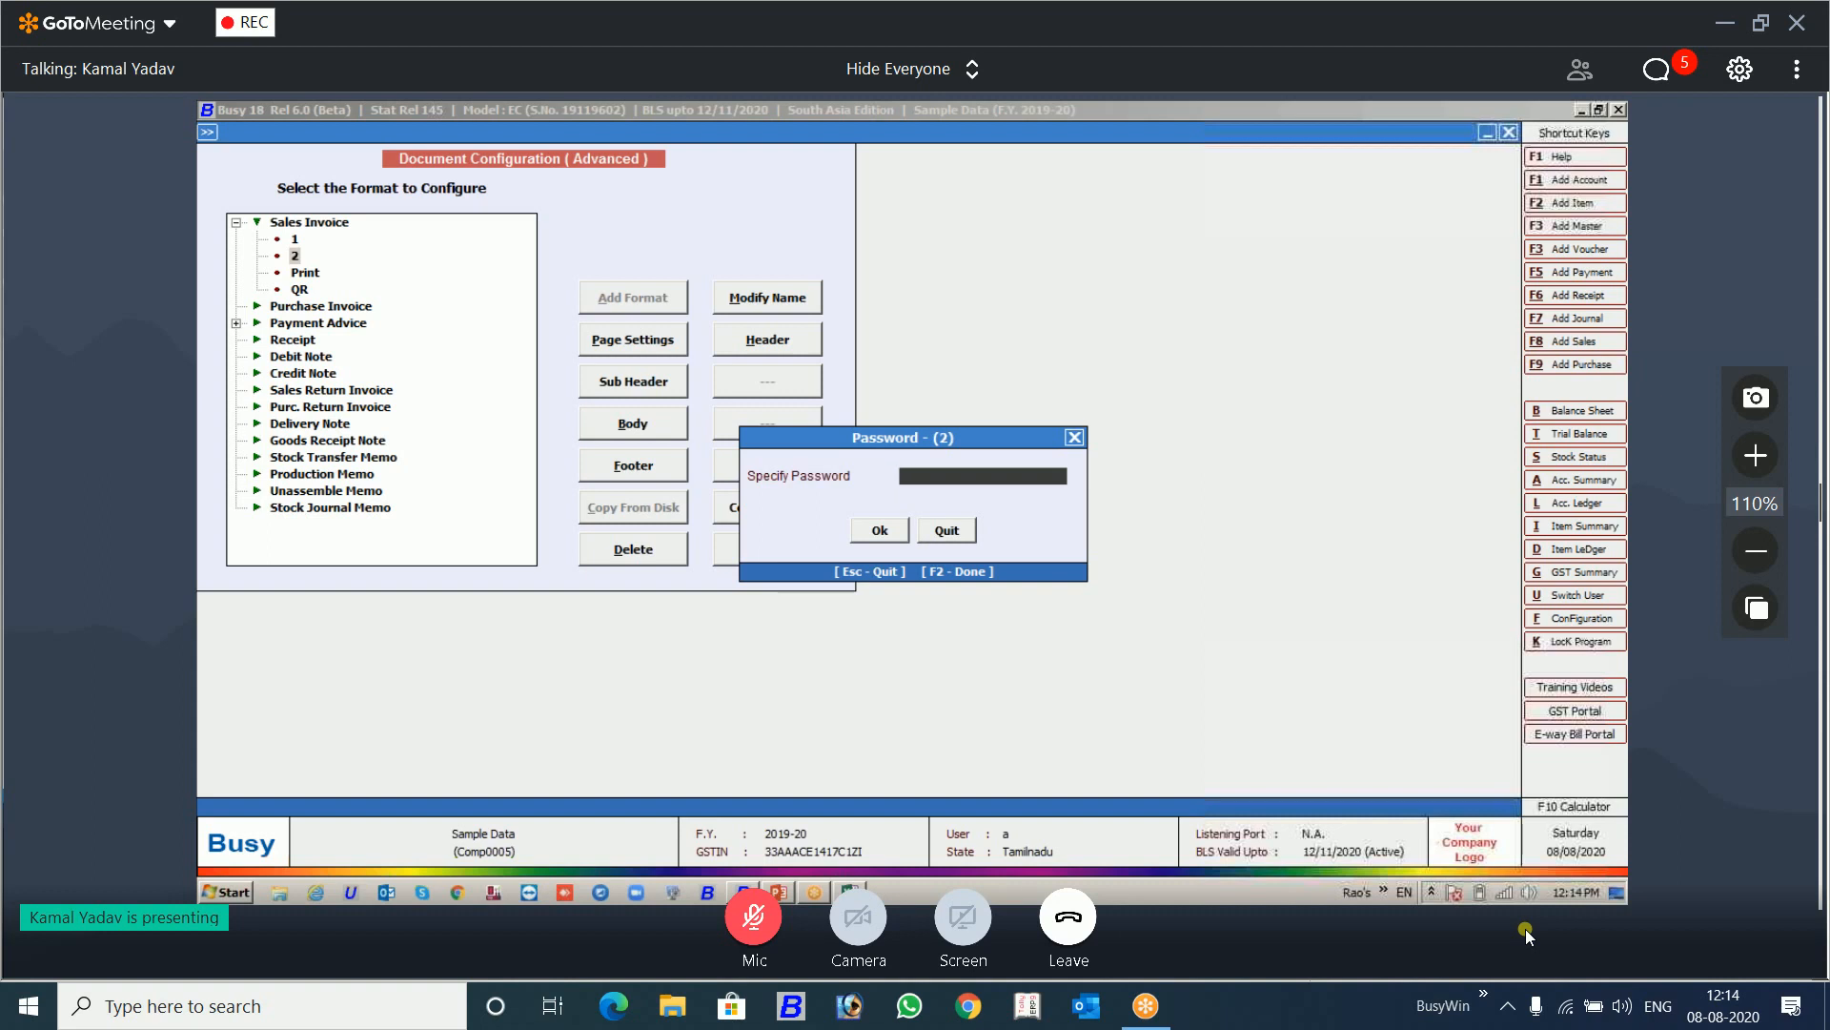
pyautogui.press('Escape')
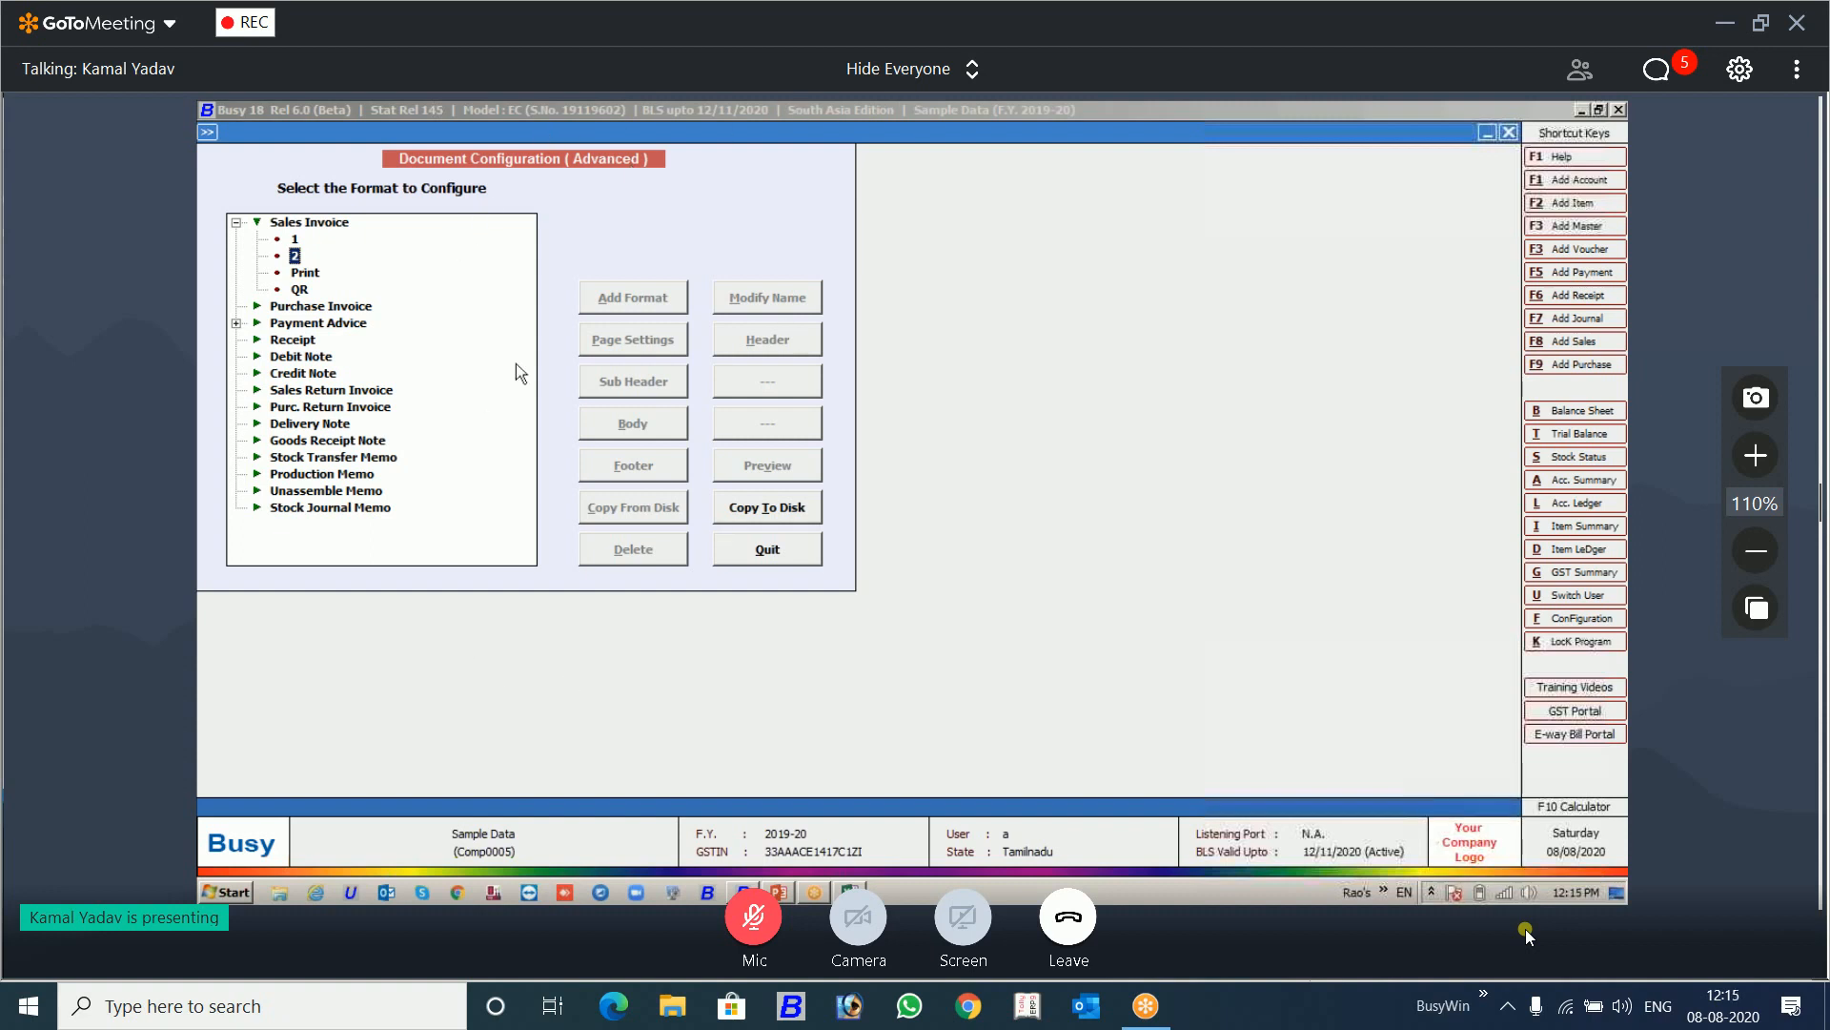
# Step: Copy Sales Invoice format 2 to disk, choosing the Desktop as the destination
pyautogui.click(739, 515)
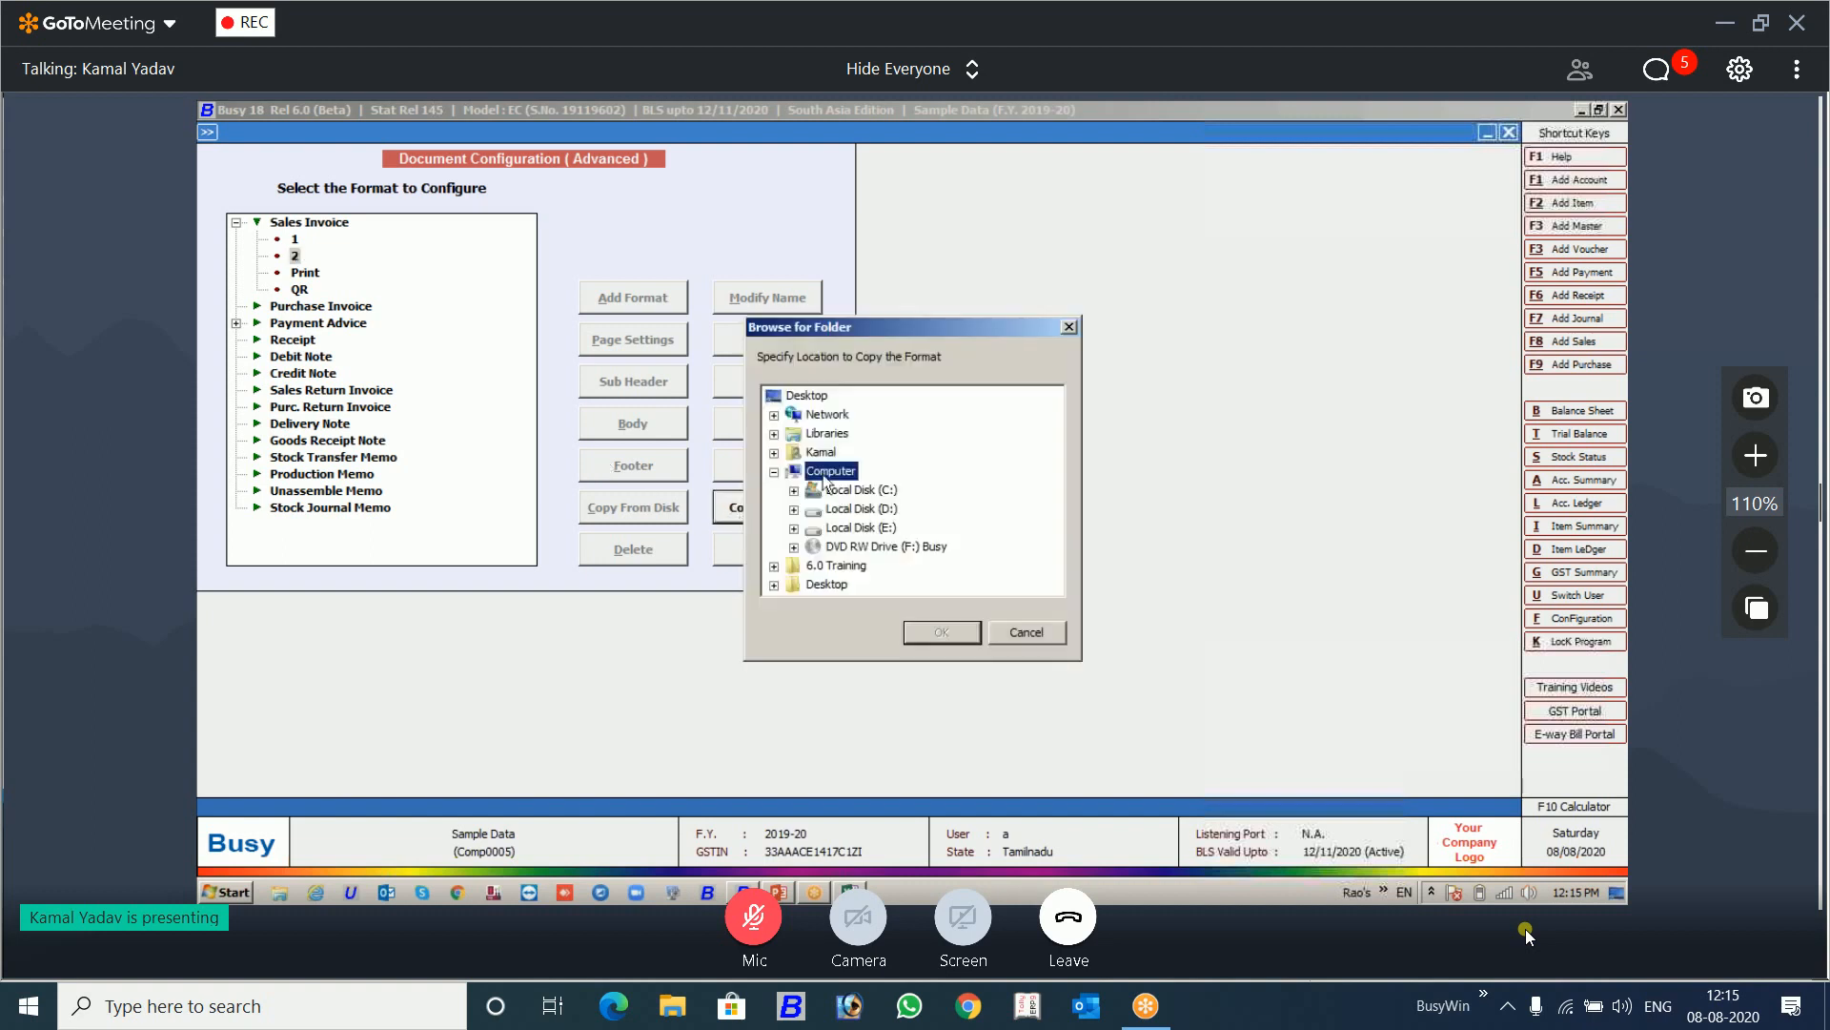
pyautogui.click(806, 395)
pyautogui.click(936, 632)
pyautogui.click(963, 547)
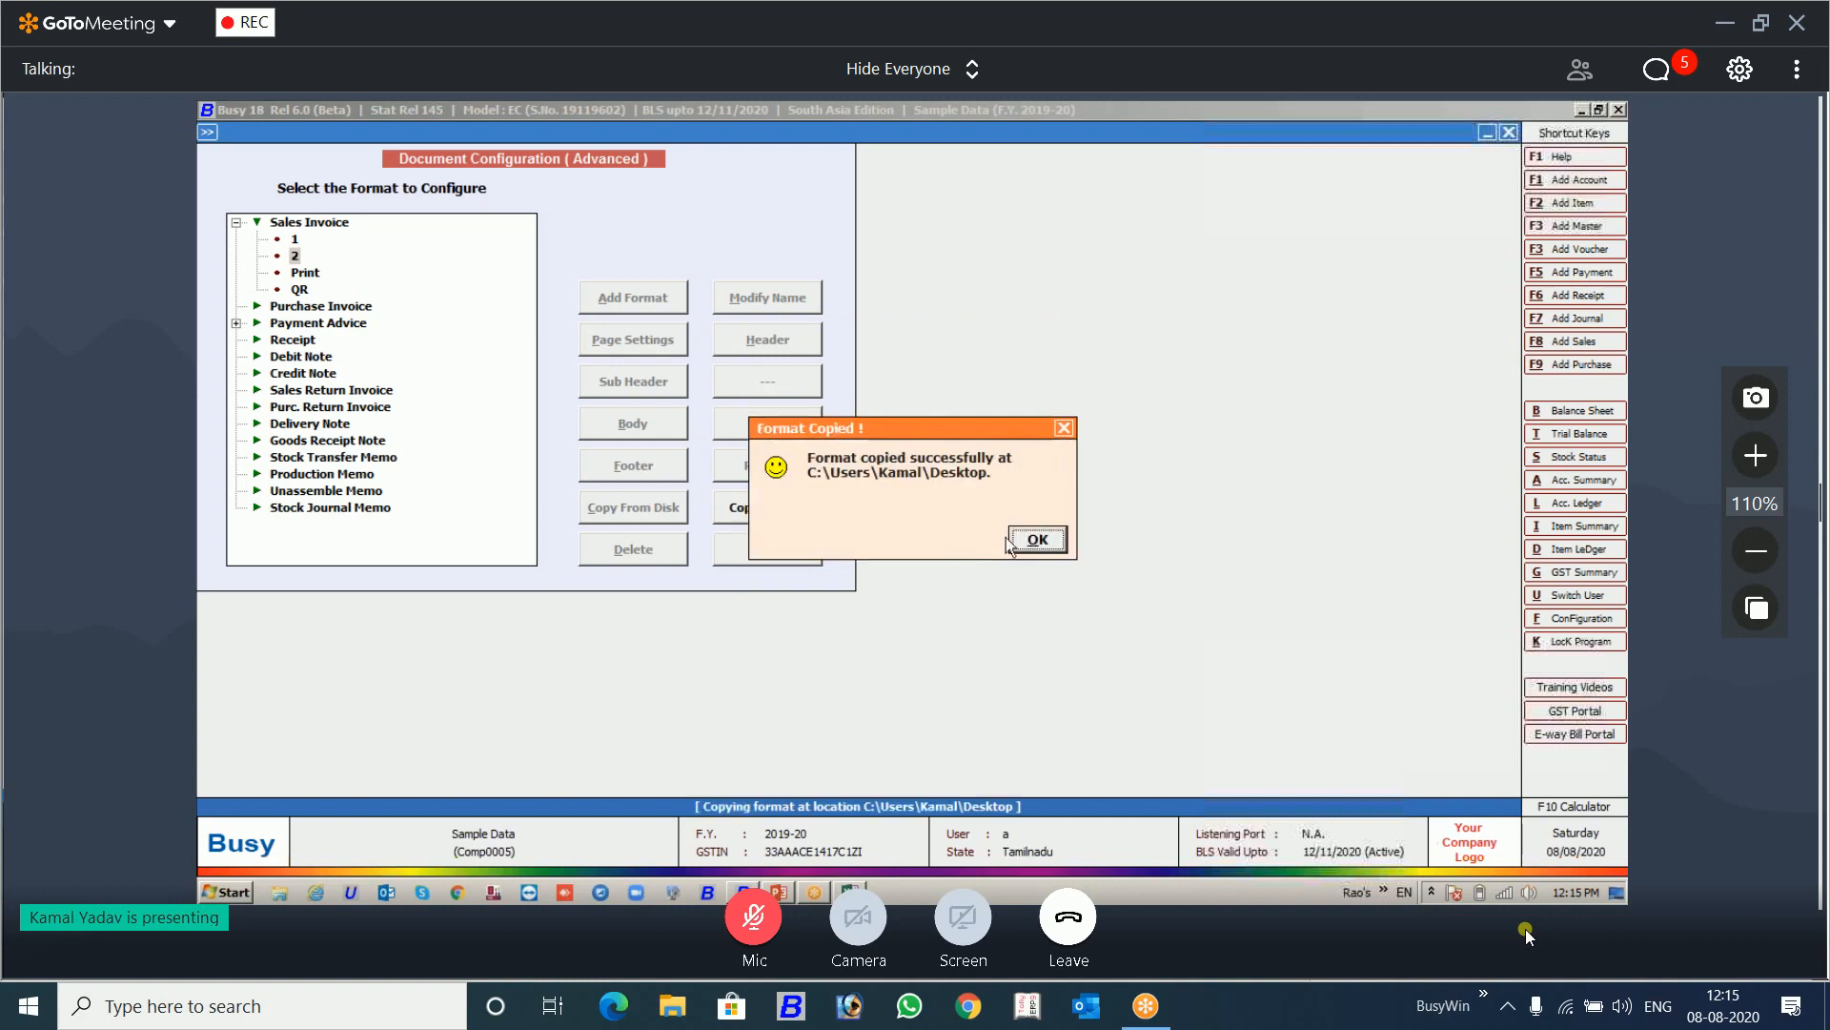
pyautogui.click(1014, 539)
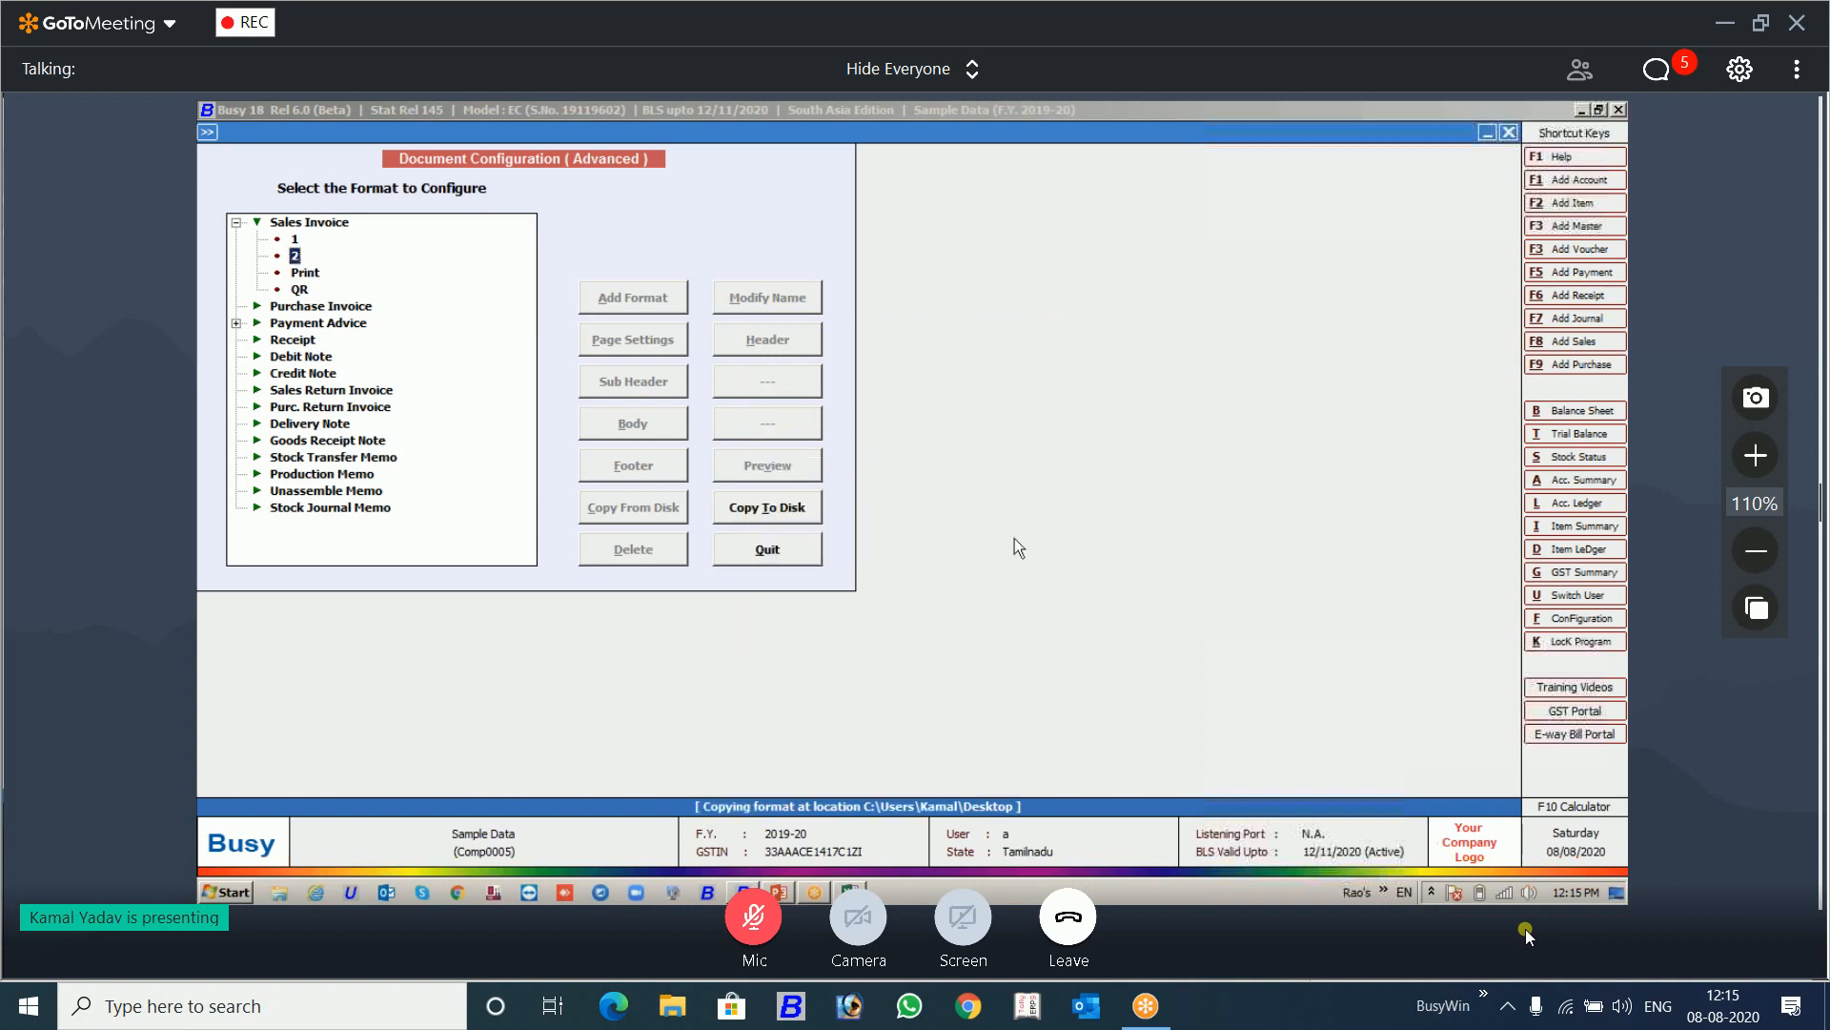
# Step: Unlock Sales Invoice format 2 by entering the format password, and delete the format
pyautogui.doubleClick(295, 259)
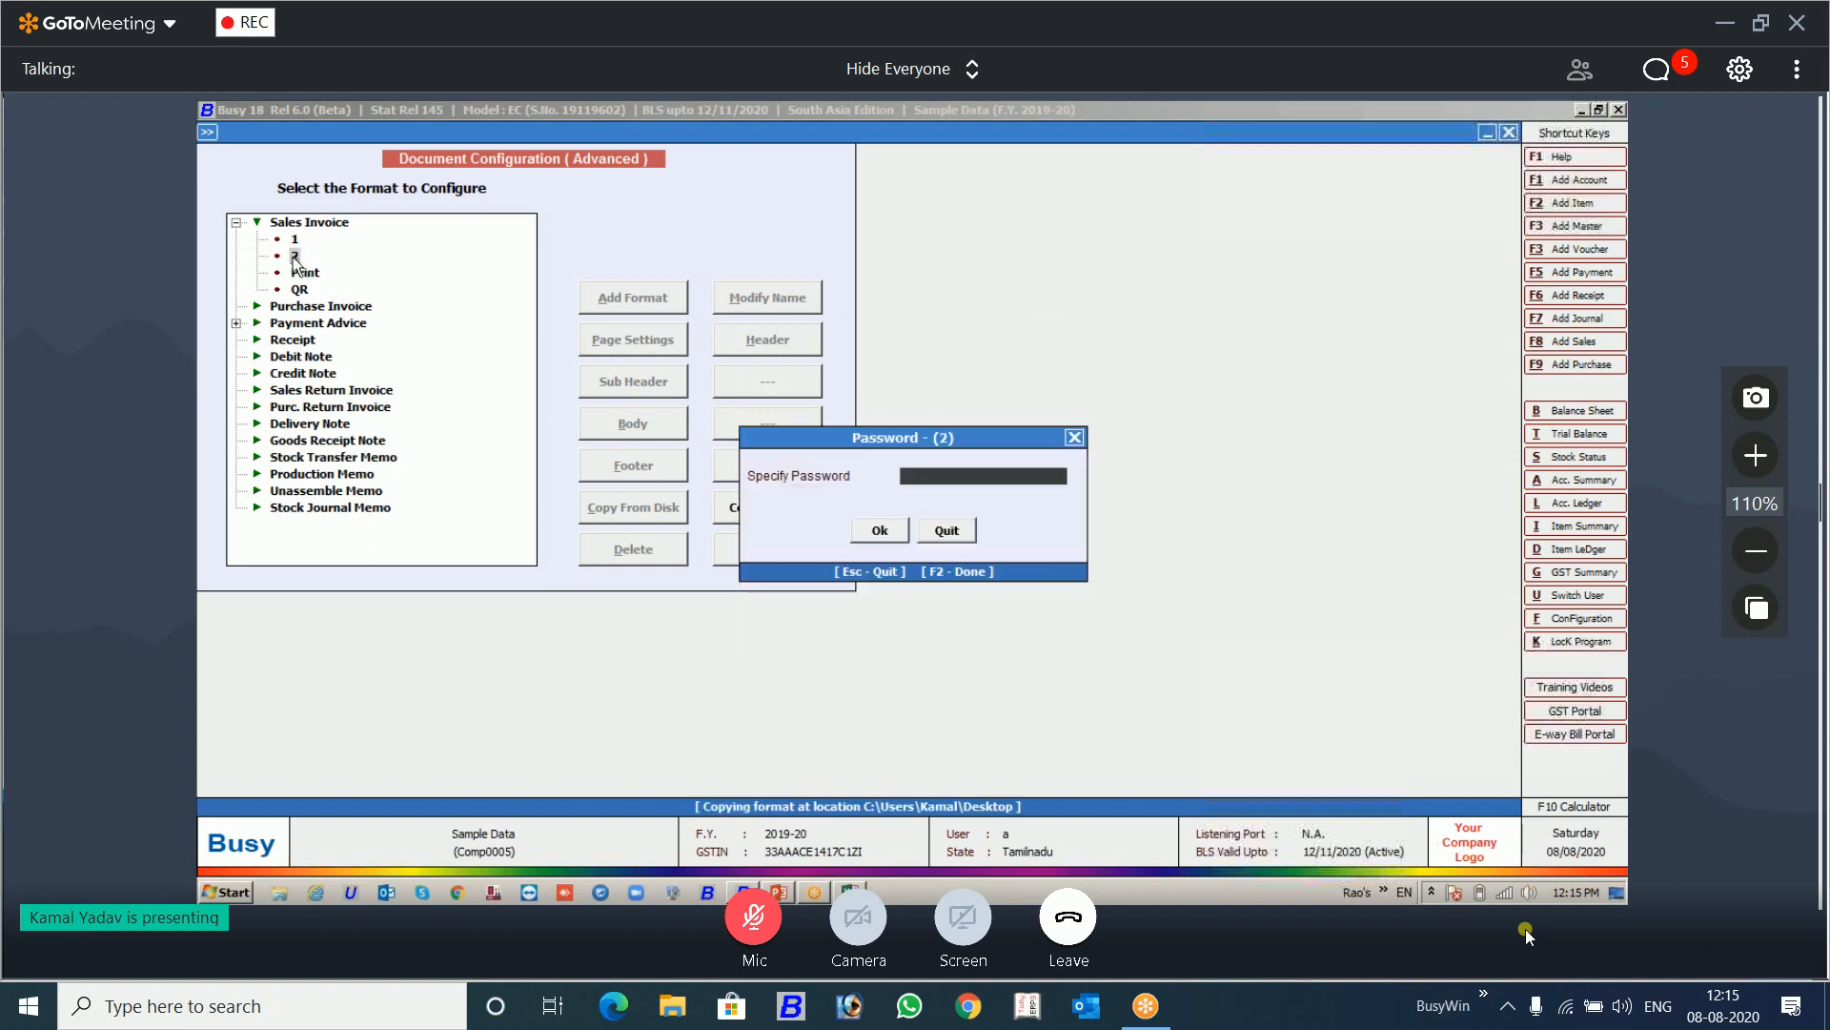
pyautogui.write('***')
pyautogui.press('Return')
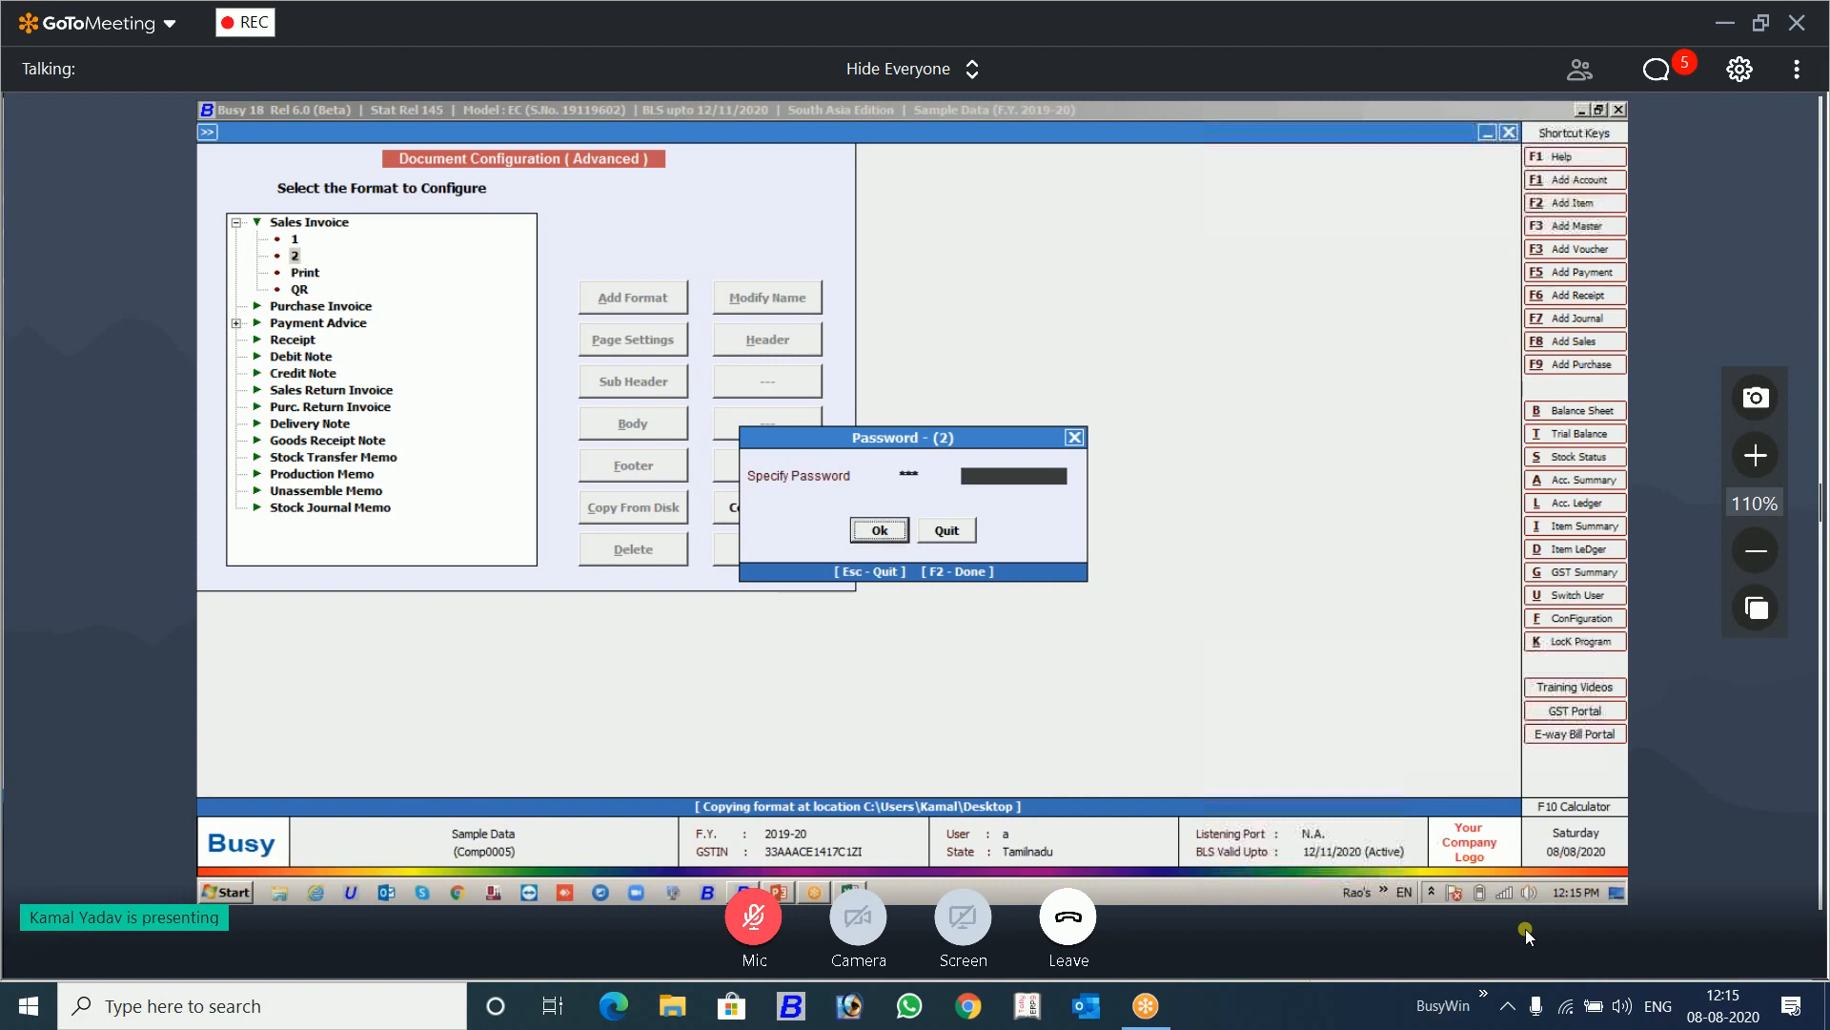
pyautogui.press('Return')
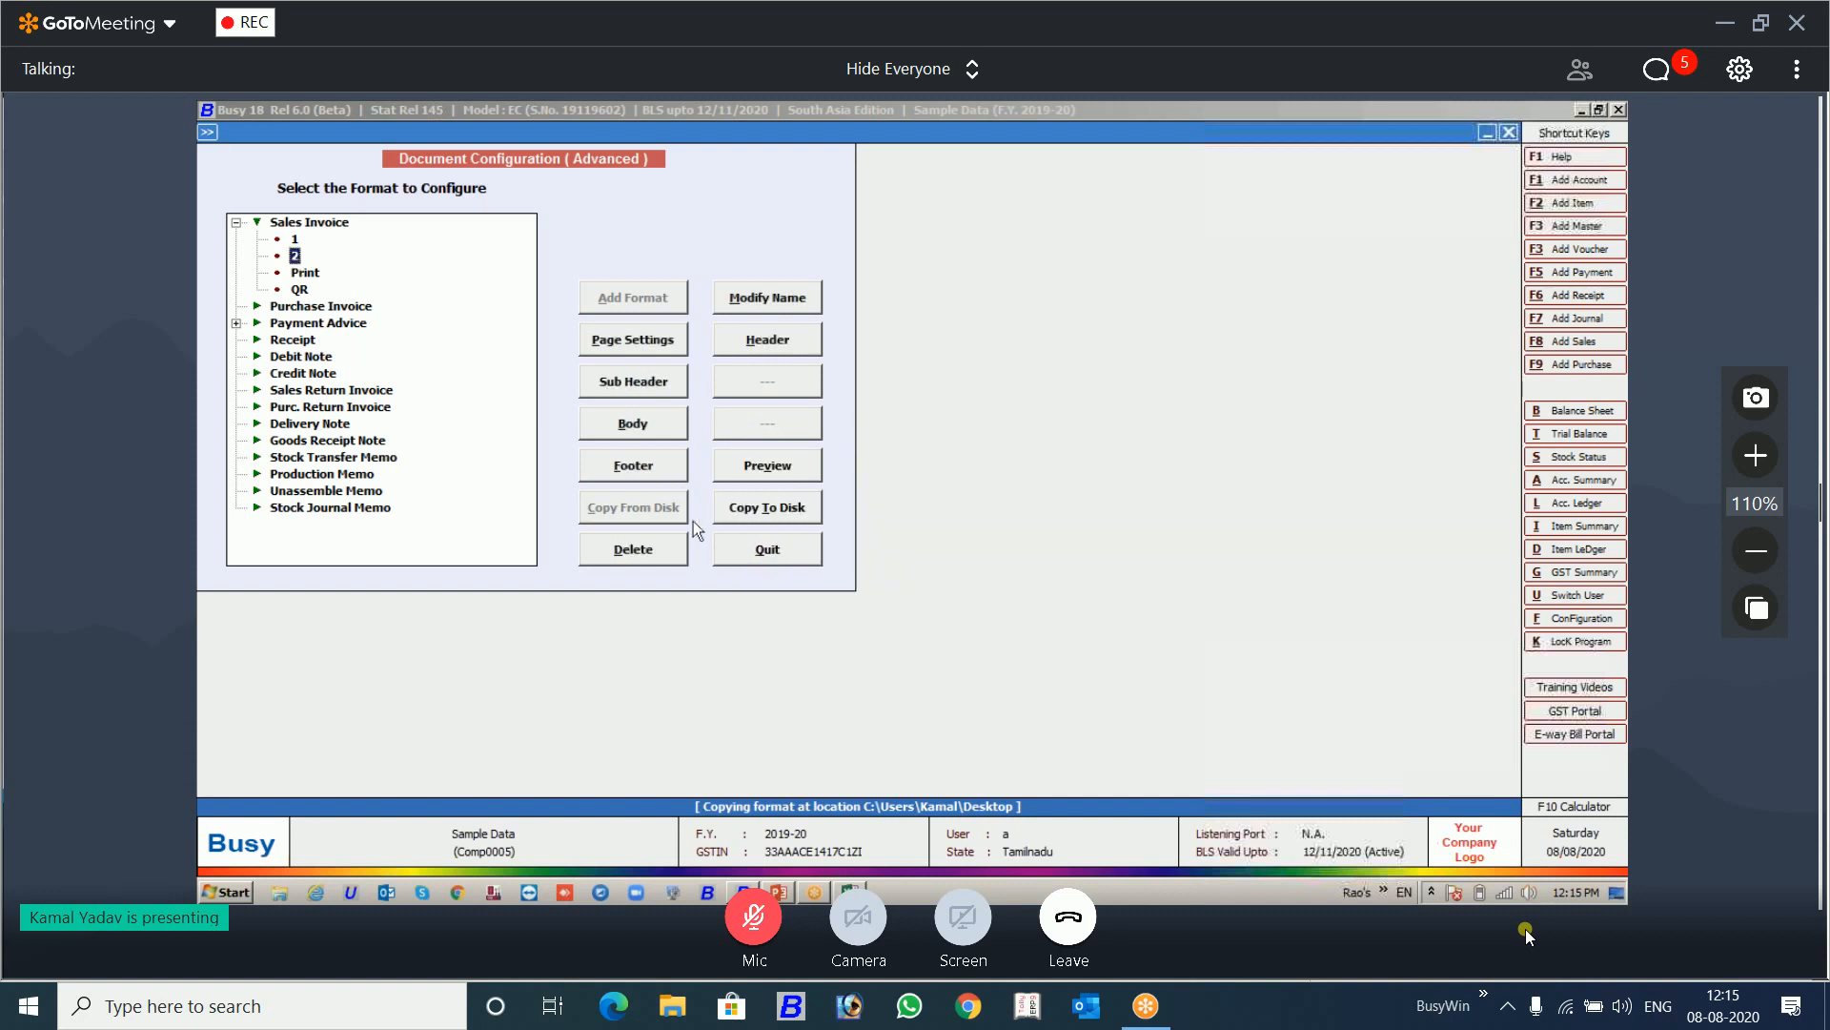
pyautogui.click(666, 550)
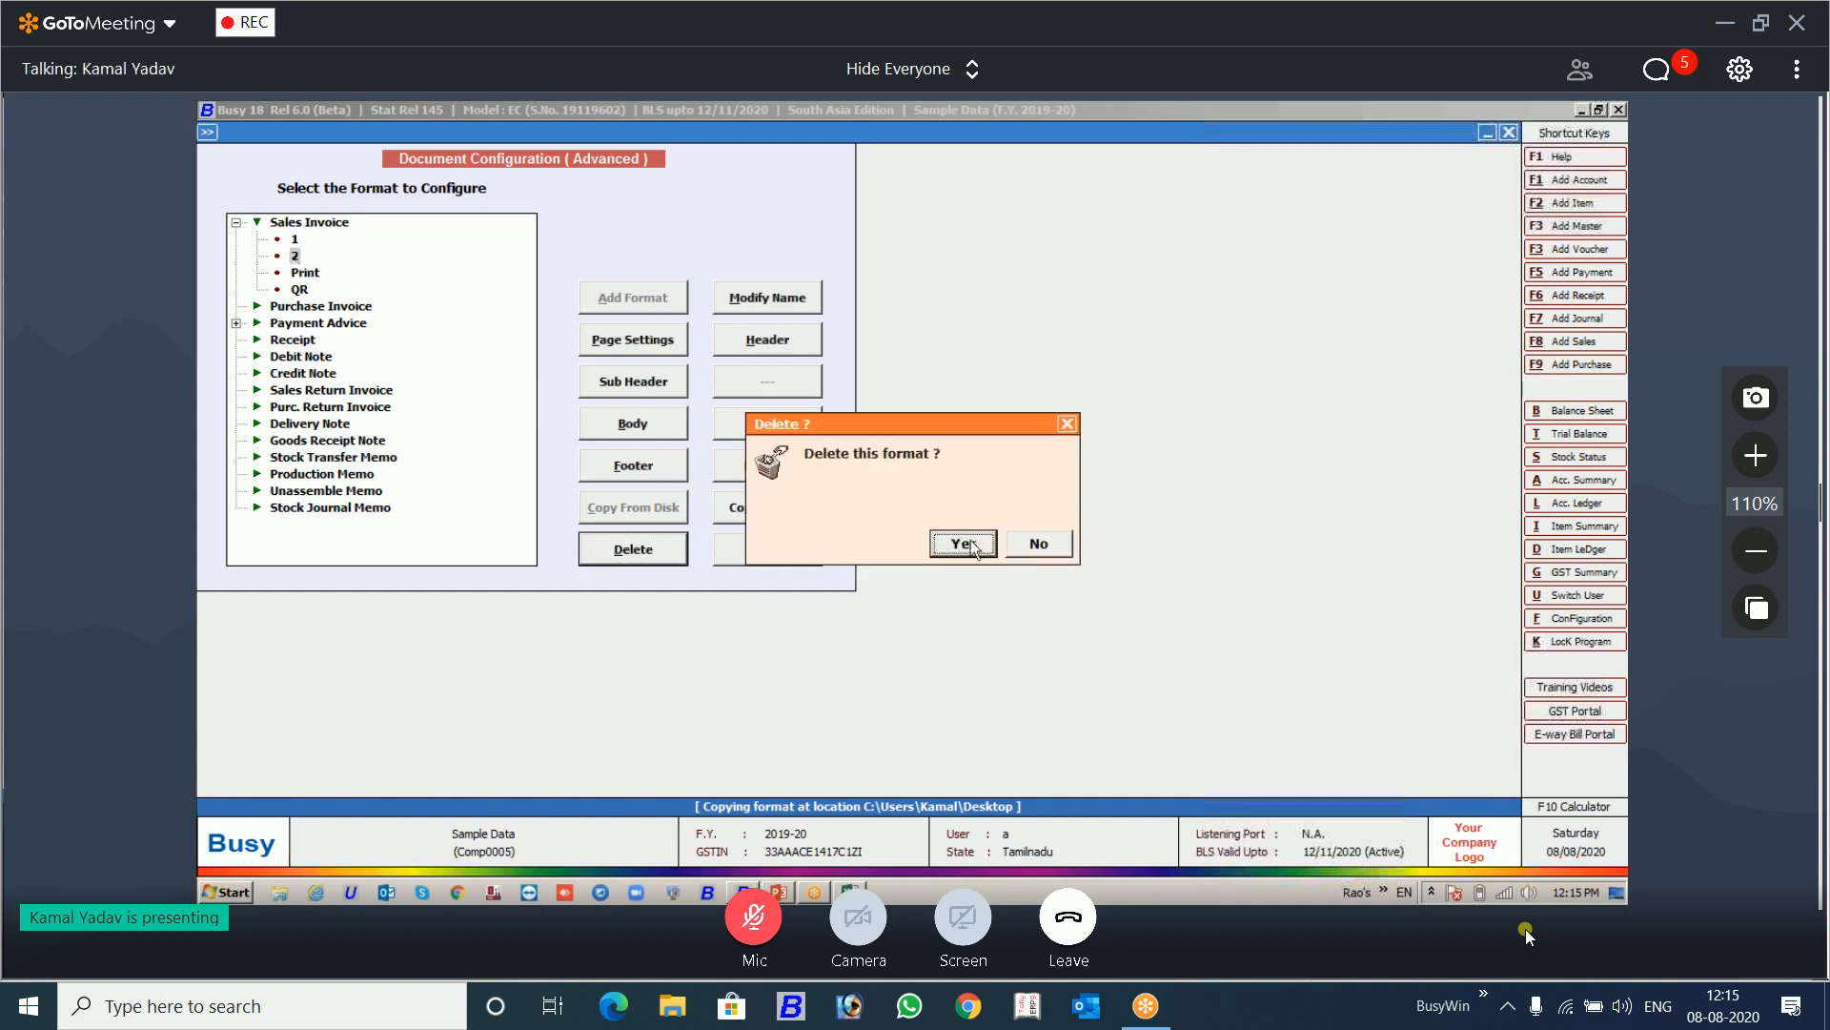
pyautogui.click(969, 542)
# Step: Restore Sales Invoice format 2 from the copy on the Desktop, entering the format password
pyautogui.click(333, 221)
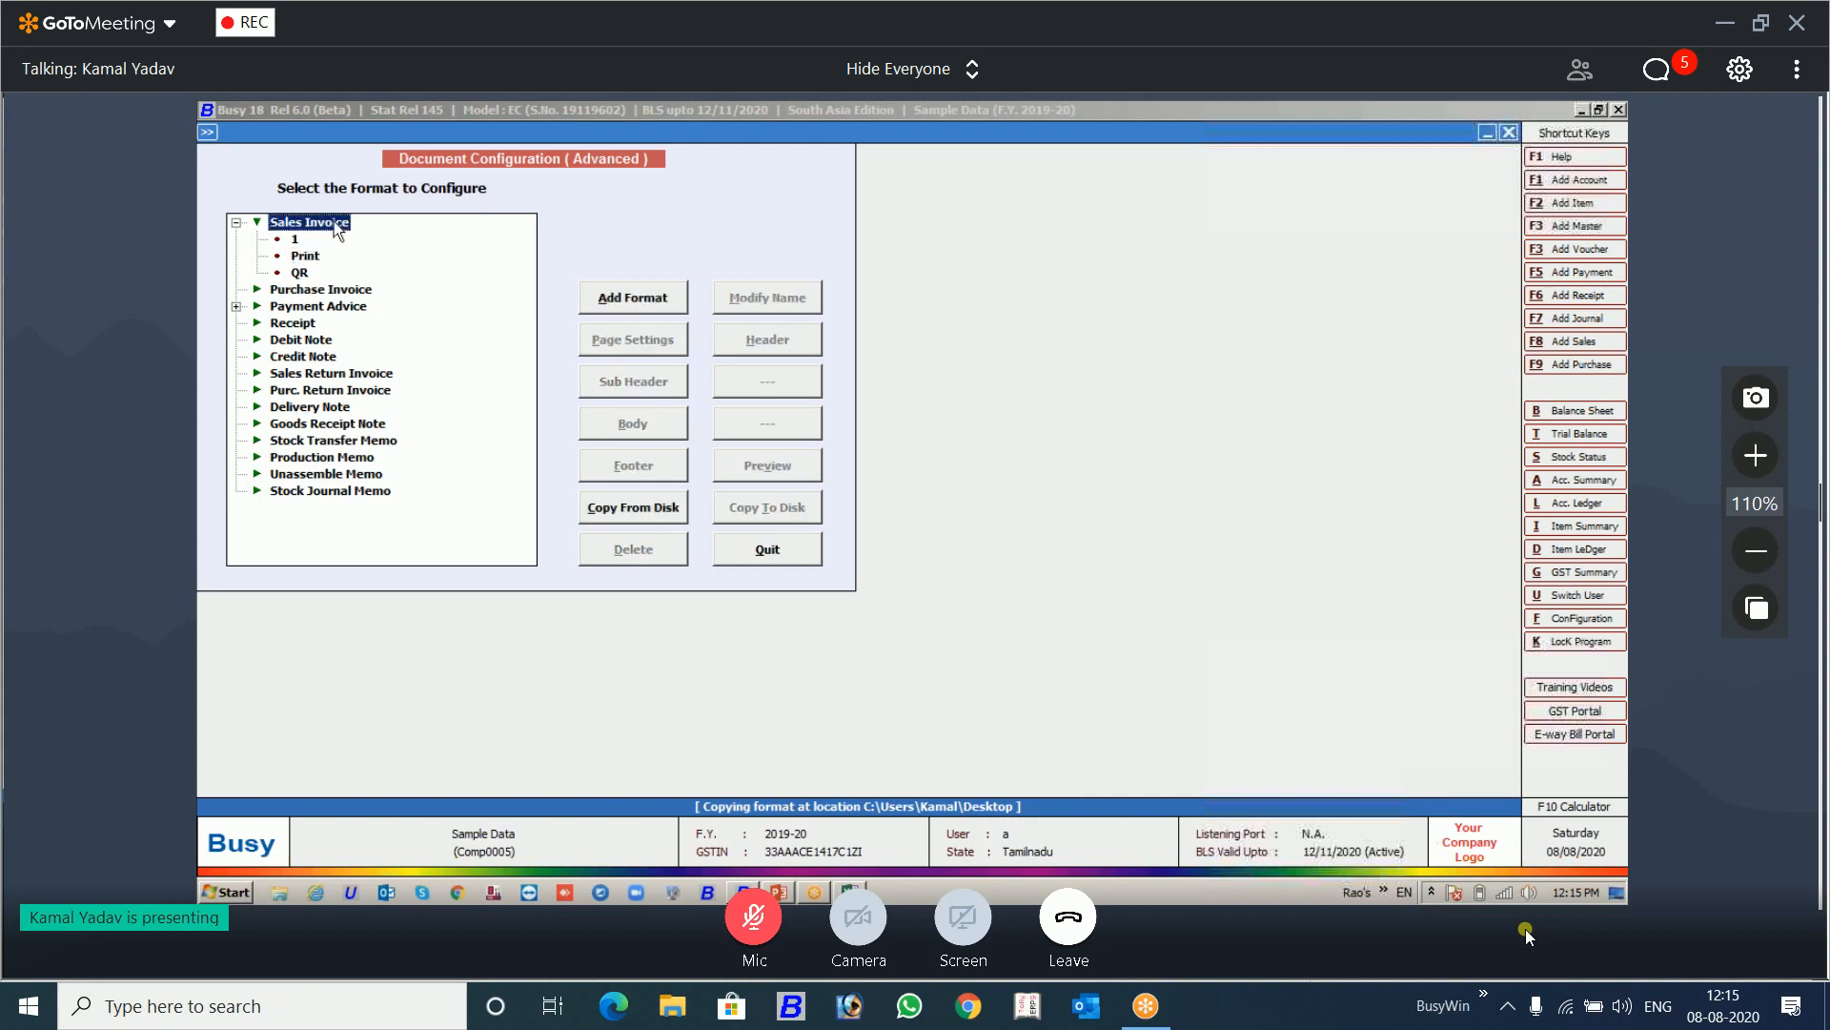
pyautogui.click(637, 511)
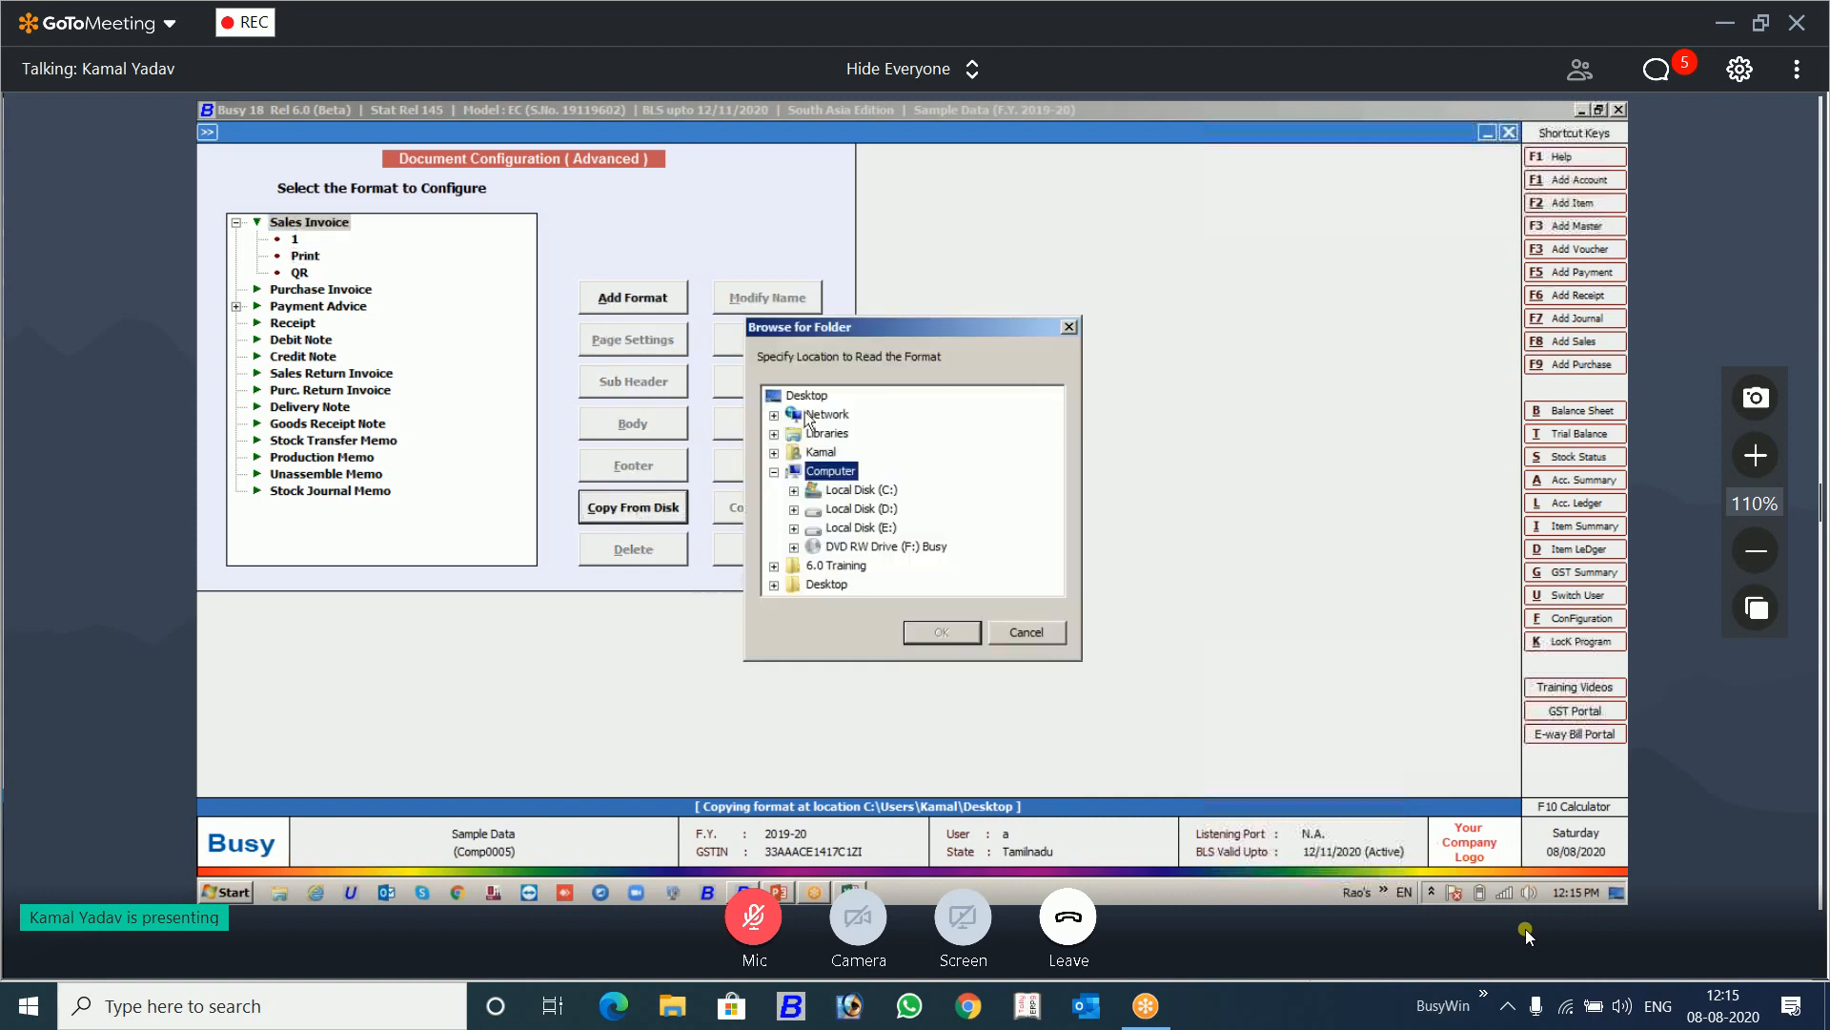
pyautogui.click(943, 629)
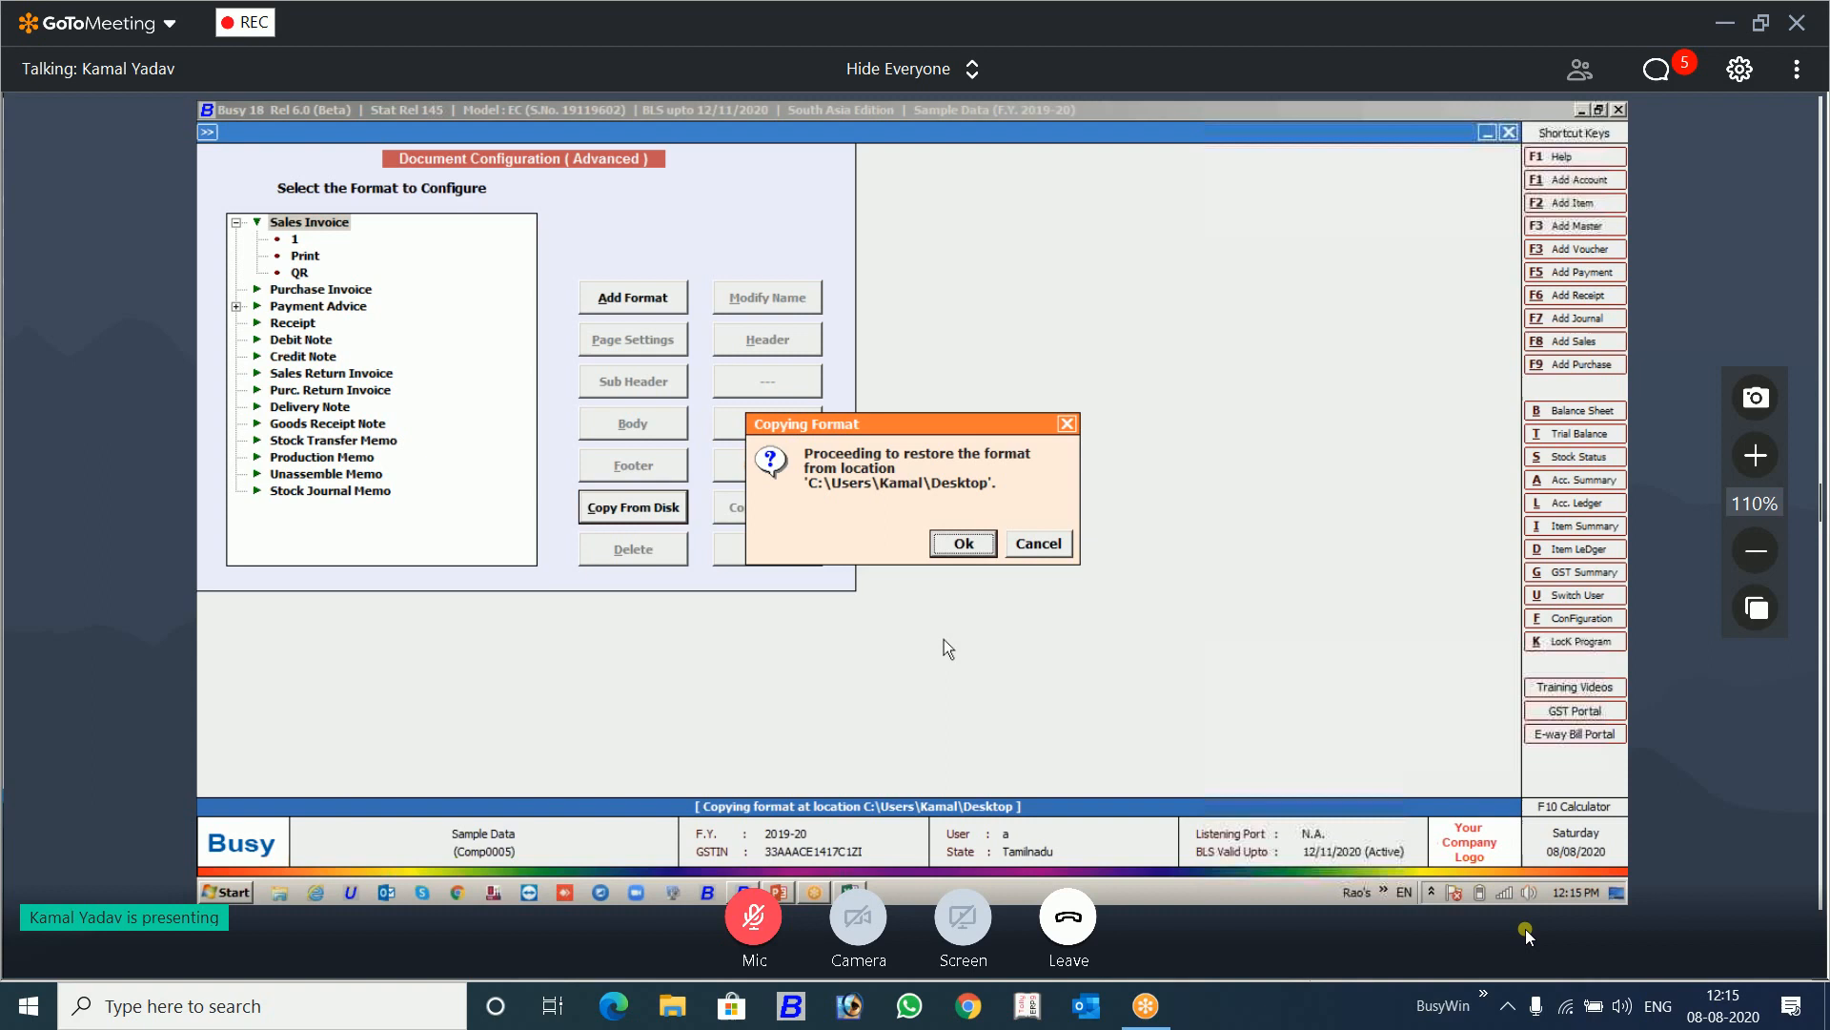
pyautogui.click(968, 541)
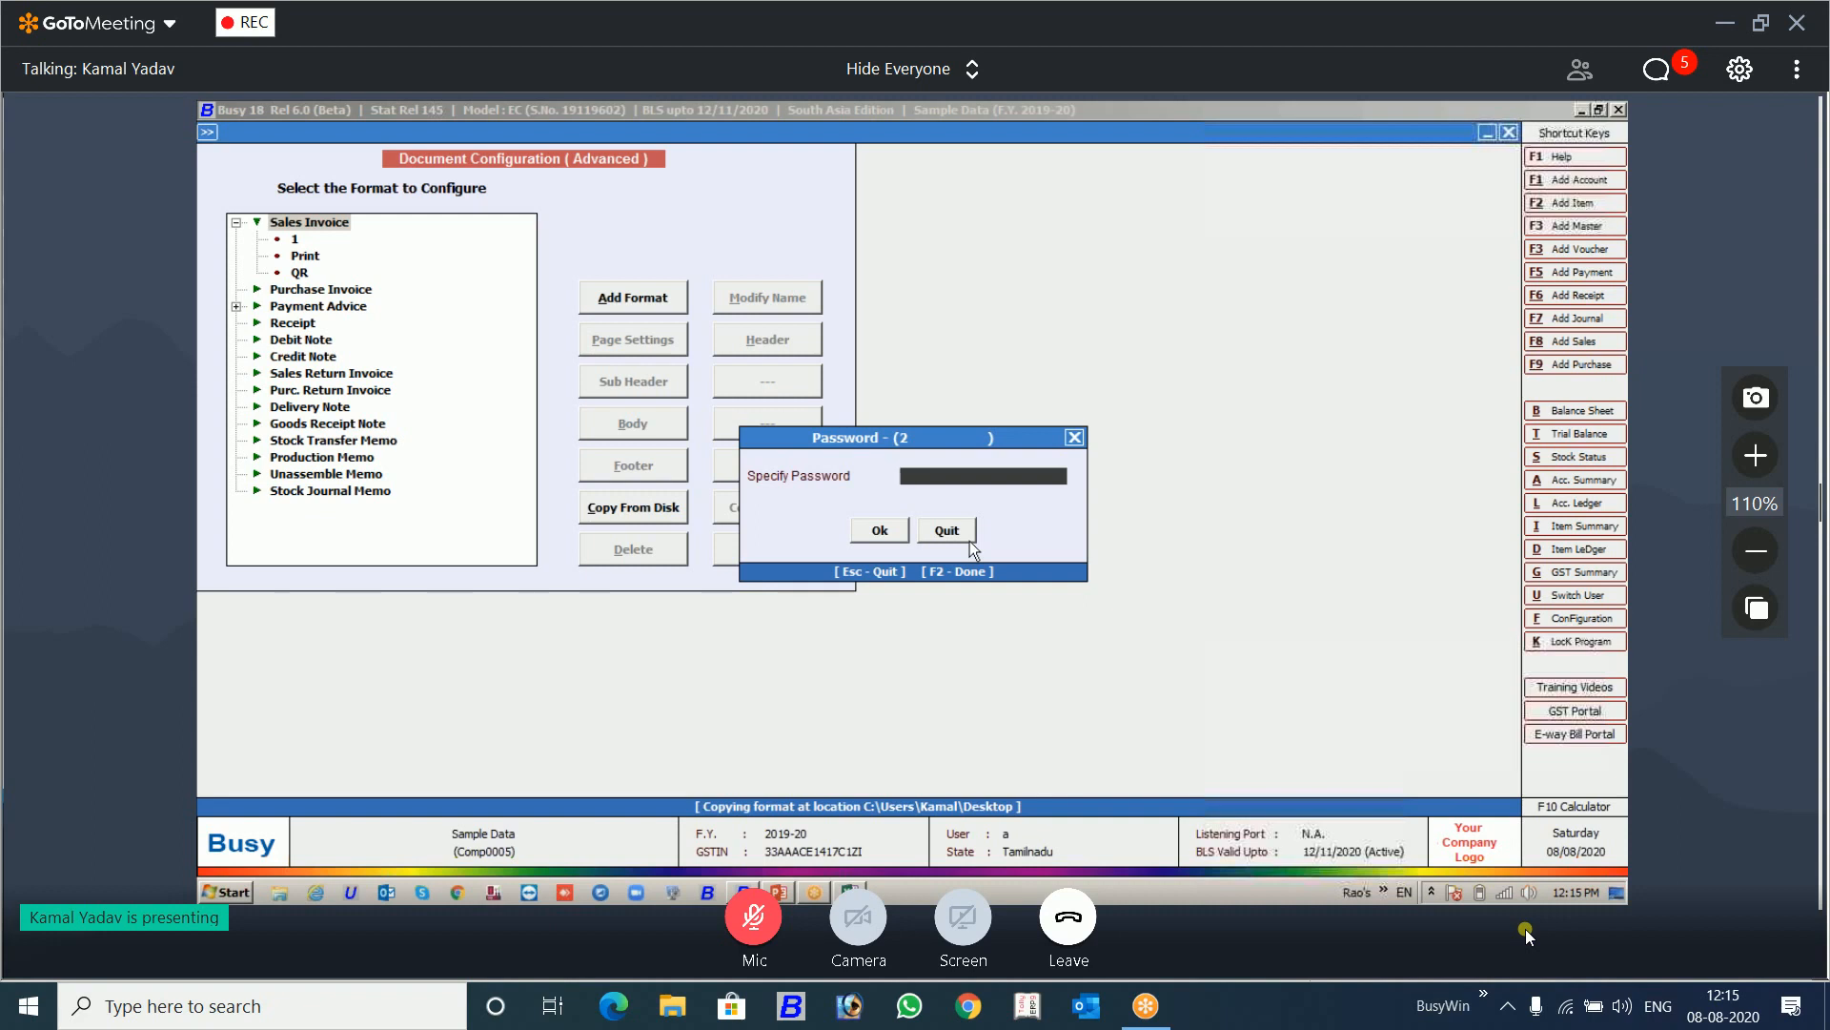
pyautogui.write('***')
pyautogui.press('Return')
pyautogui.press('Return')
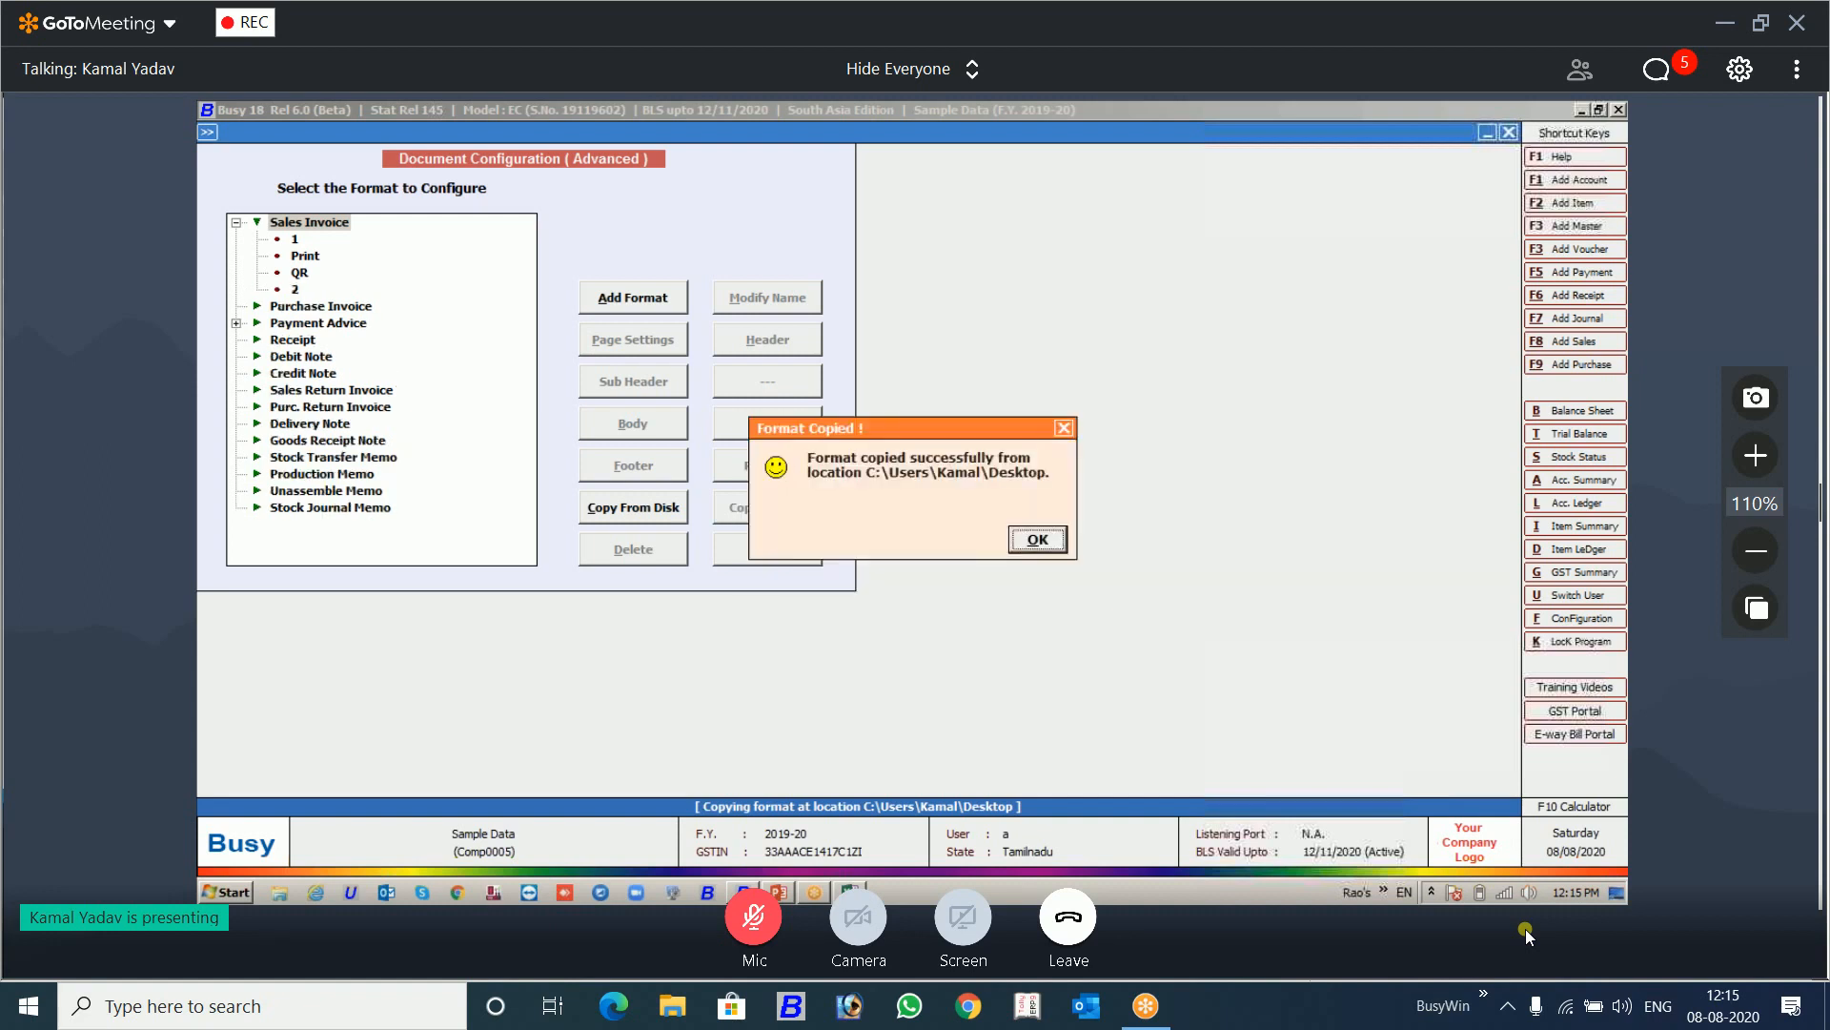
pyautogui.press('Return')
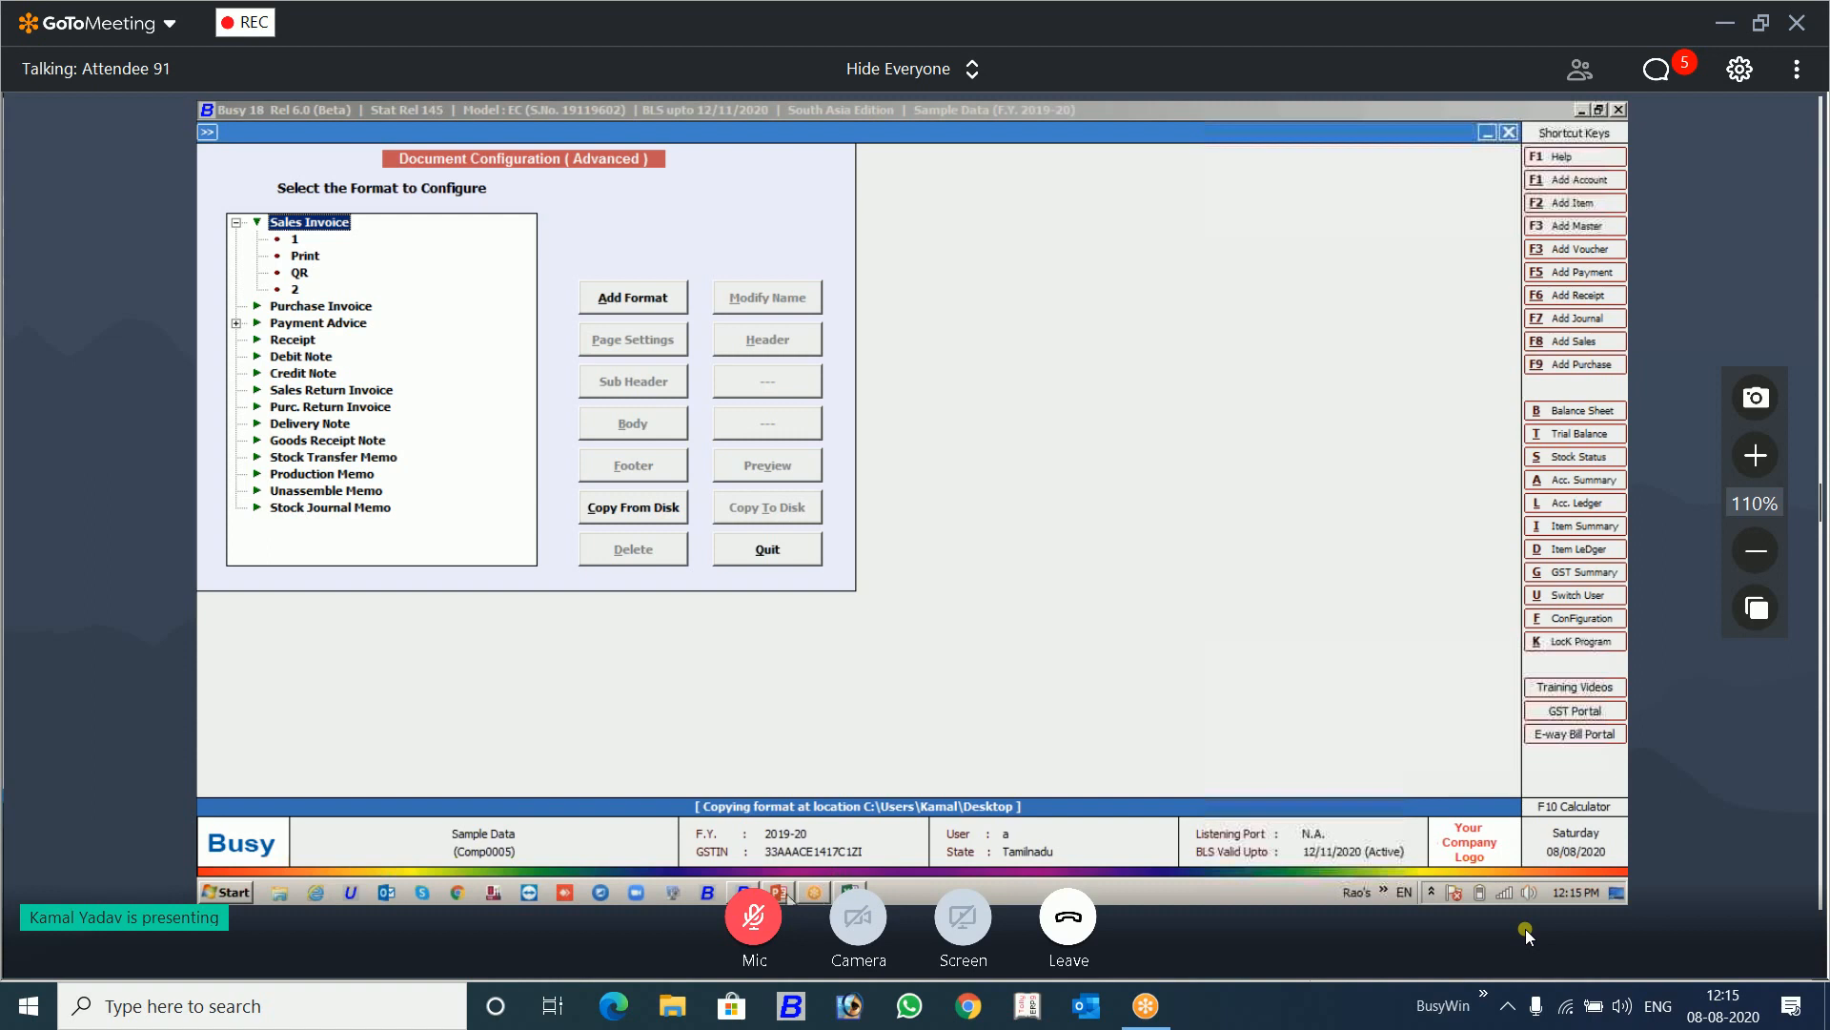
# Step: Switch to the PowerPoint presentation, start the slideshow from the current slide and advance to the next one
pyautogui.click(782, 891)
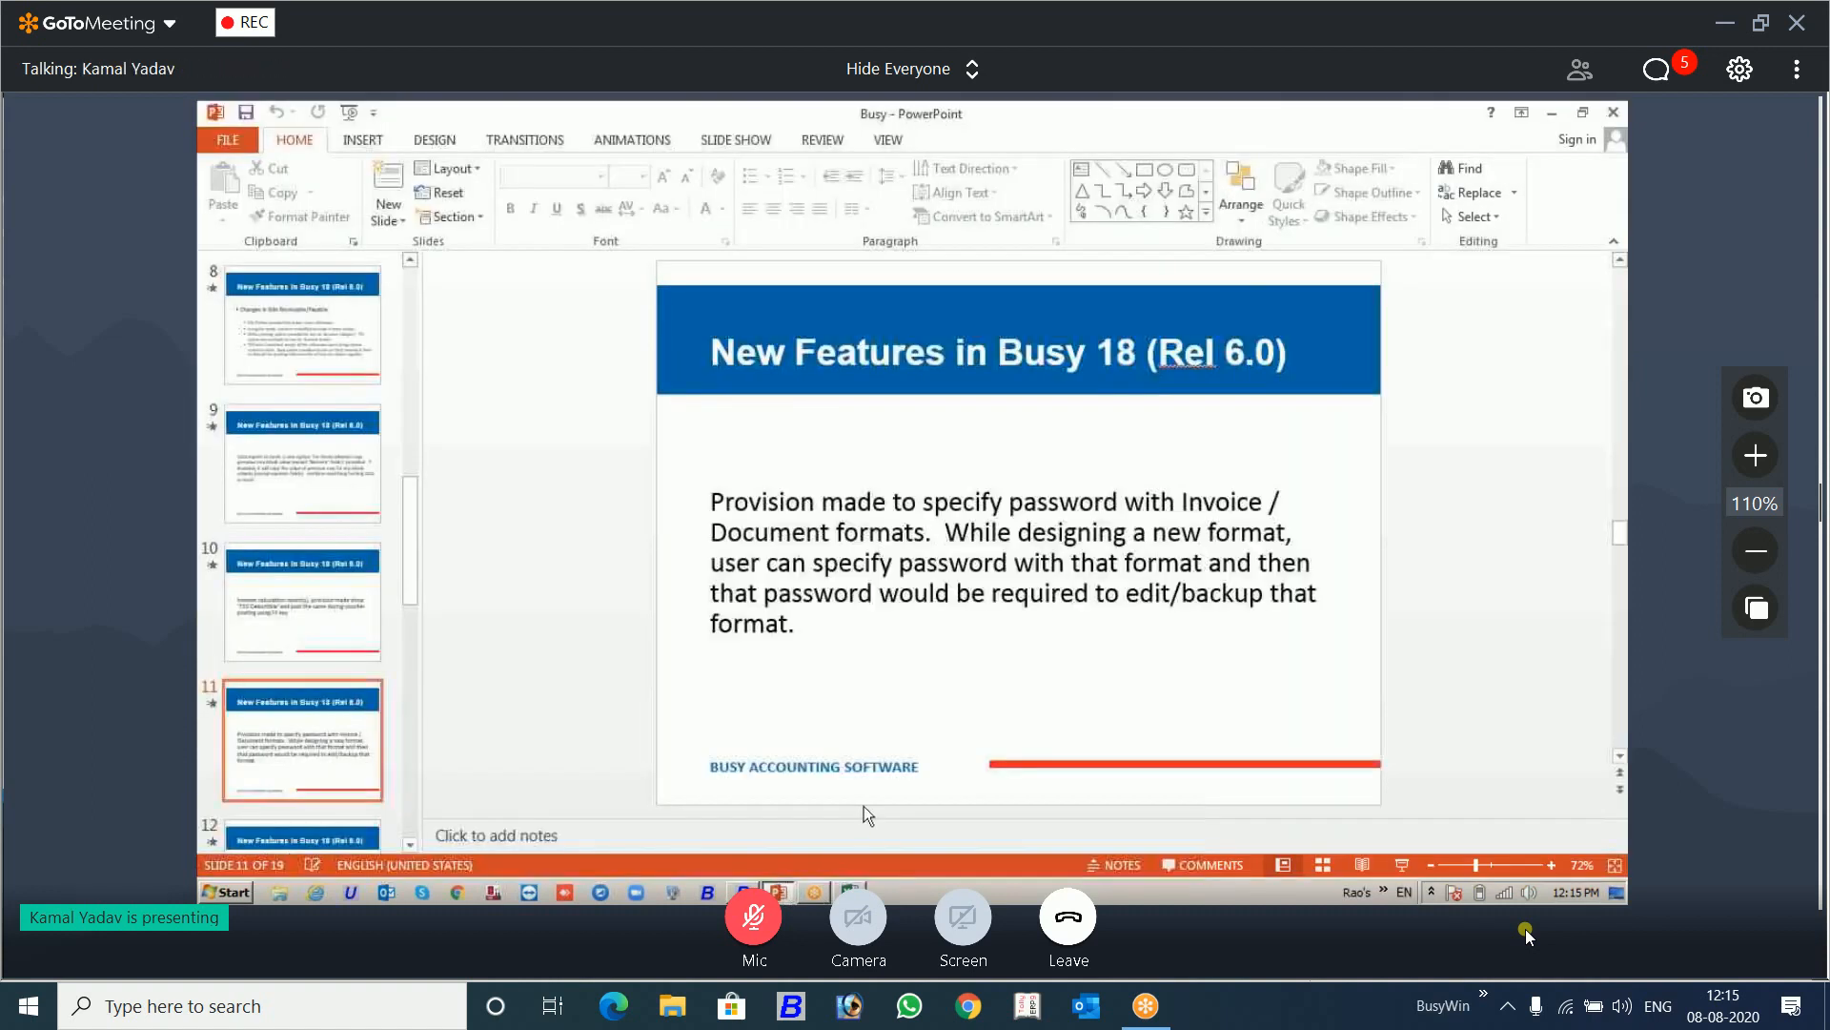
pyautogui.hotkey('shift', 'F5')
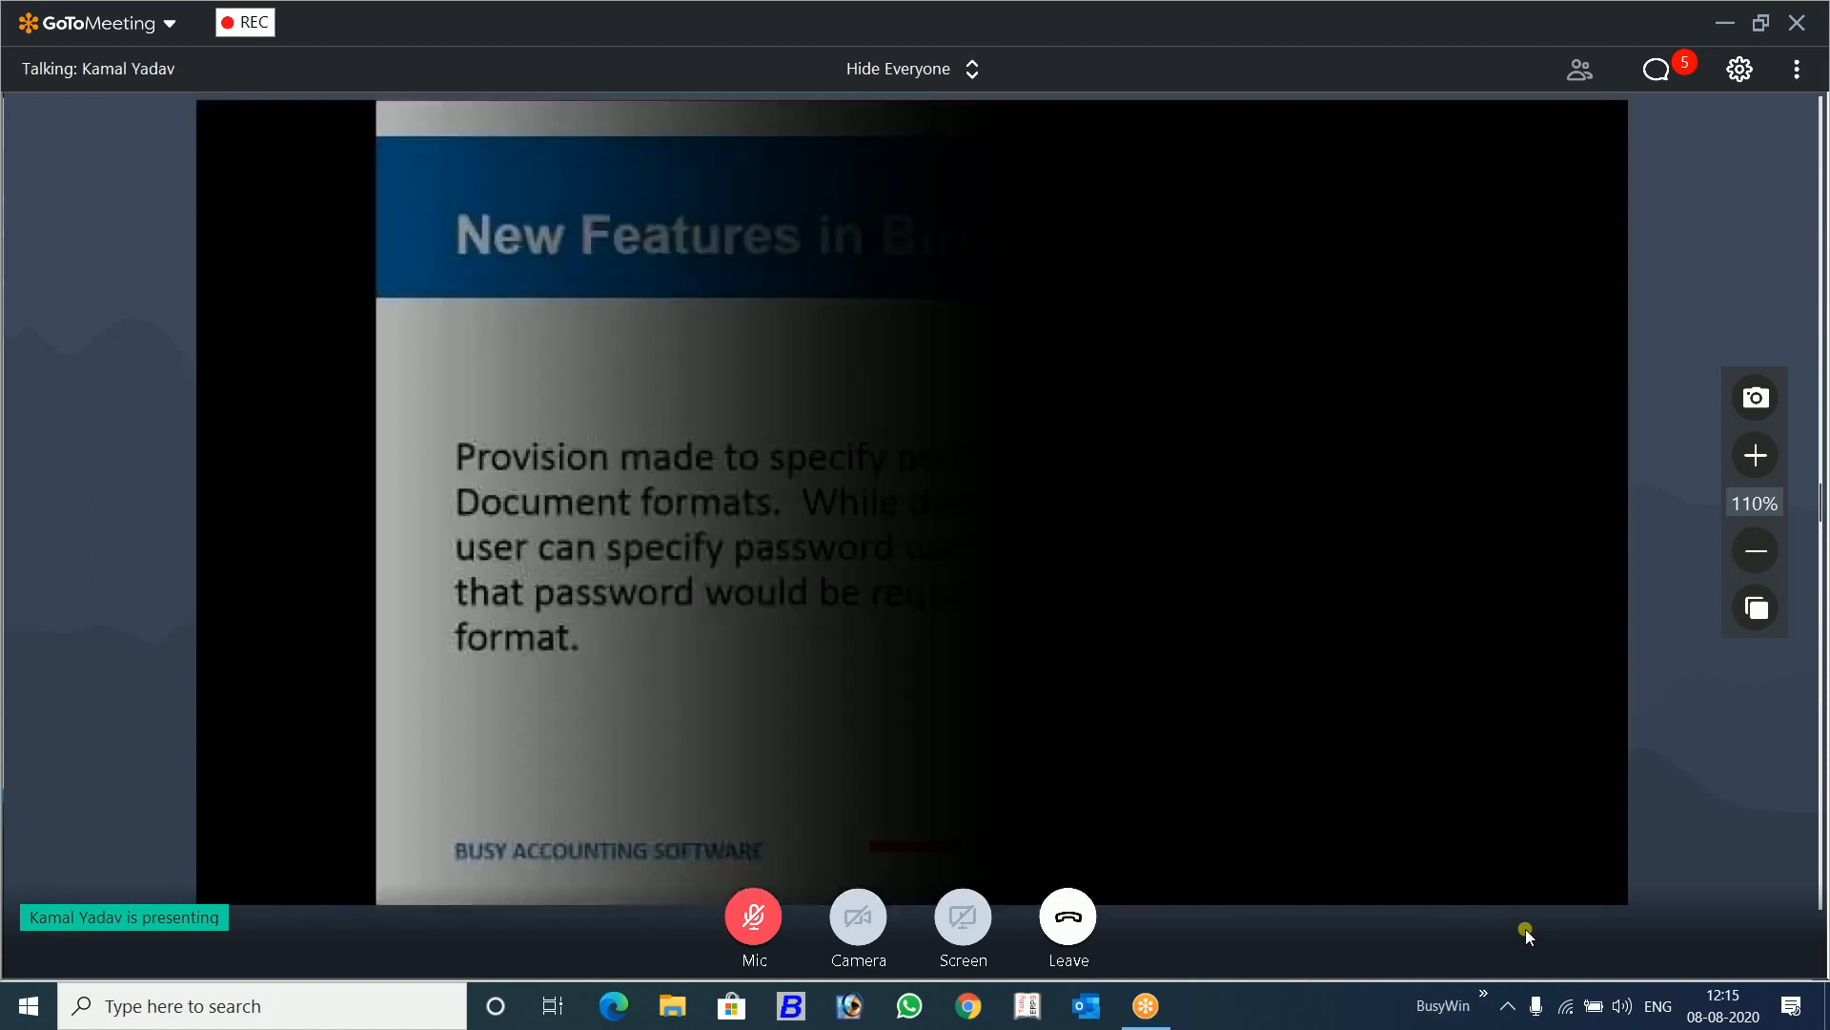
pyautogui.press('Right')
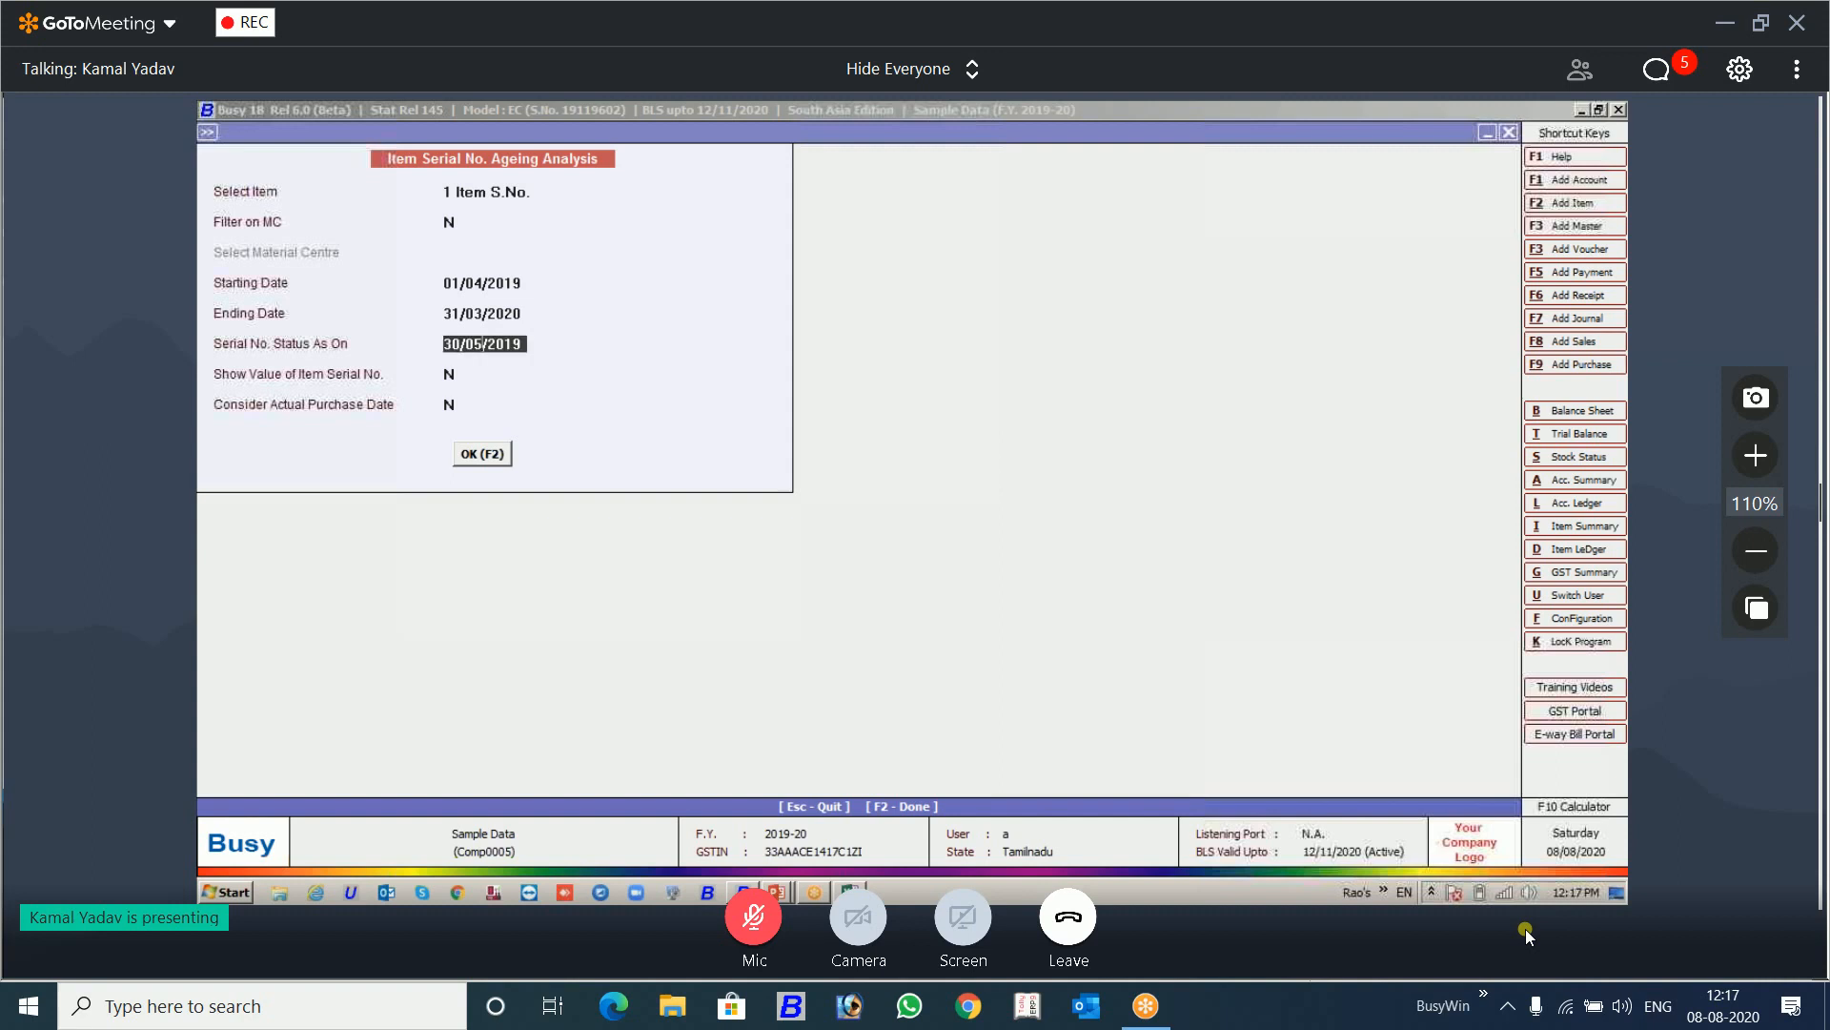
# Step: Set the serial number status date to 30/06/2019 and generate the Item Serial No. Ageing Analysis
pyautogui.press('BackSpace')
pyautogui.write('6')
pyautogui.press('F2')
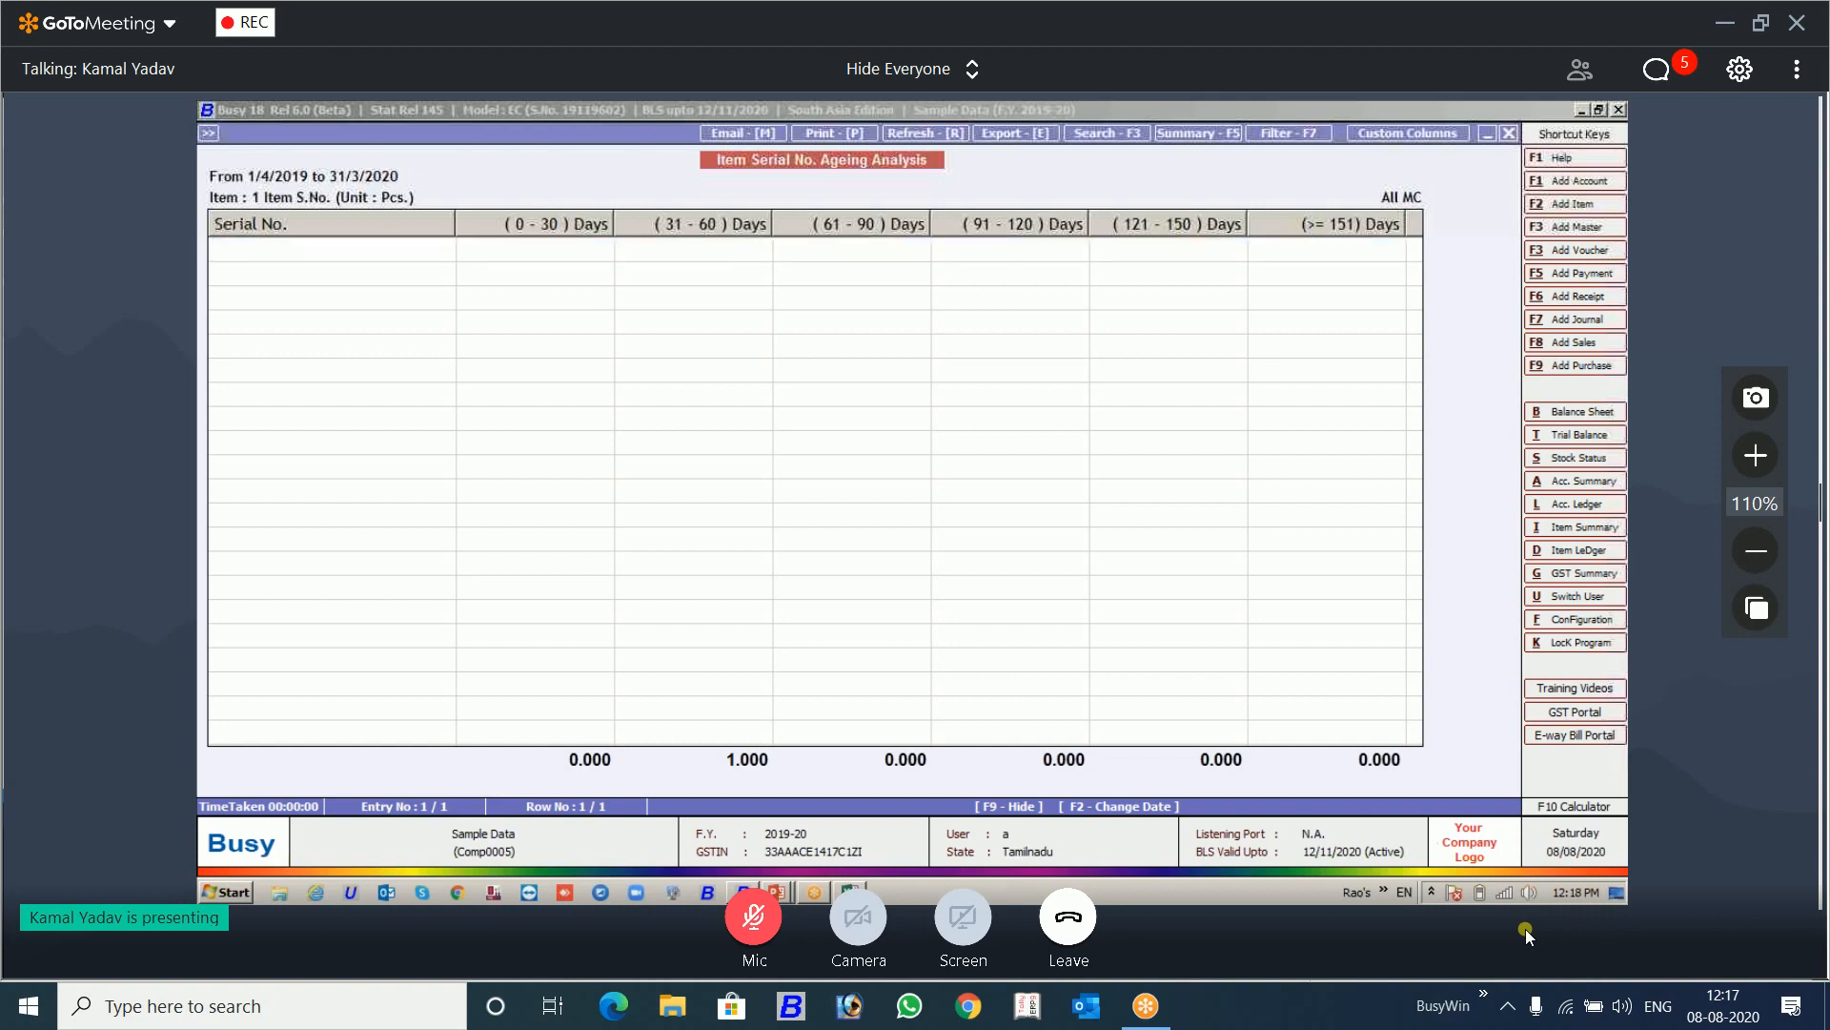
# Step: Set Consider Actual Purchase Date to Y and regenerate the Item Serial No. Ageing Analysis
pyautogui.press('Escape')
pyautogui.press('Return')
pyautogui.press('Return')
pyautogui.press('Return')
pyautogui.press('Return')
pyautogui.press('Return')
pyautogui.press('Return')
pyautogui.write('Y')
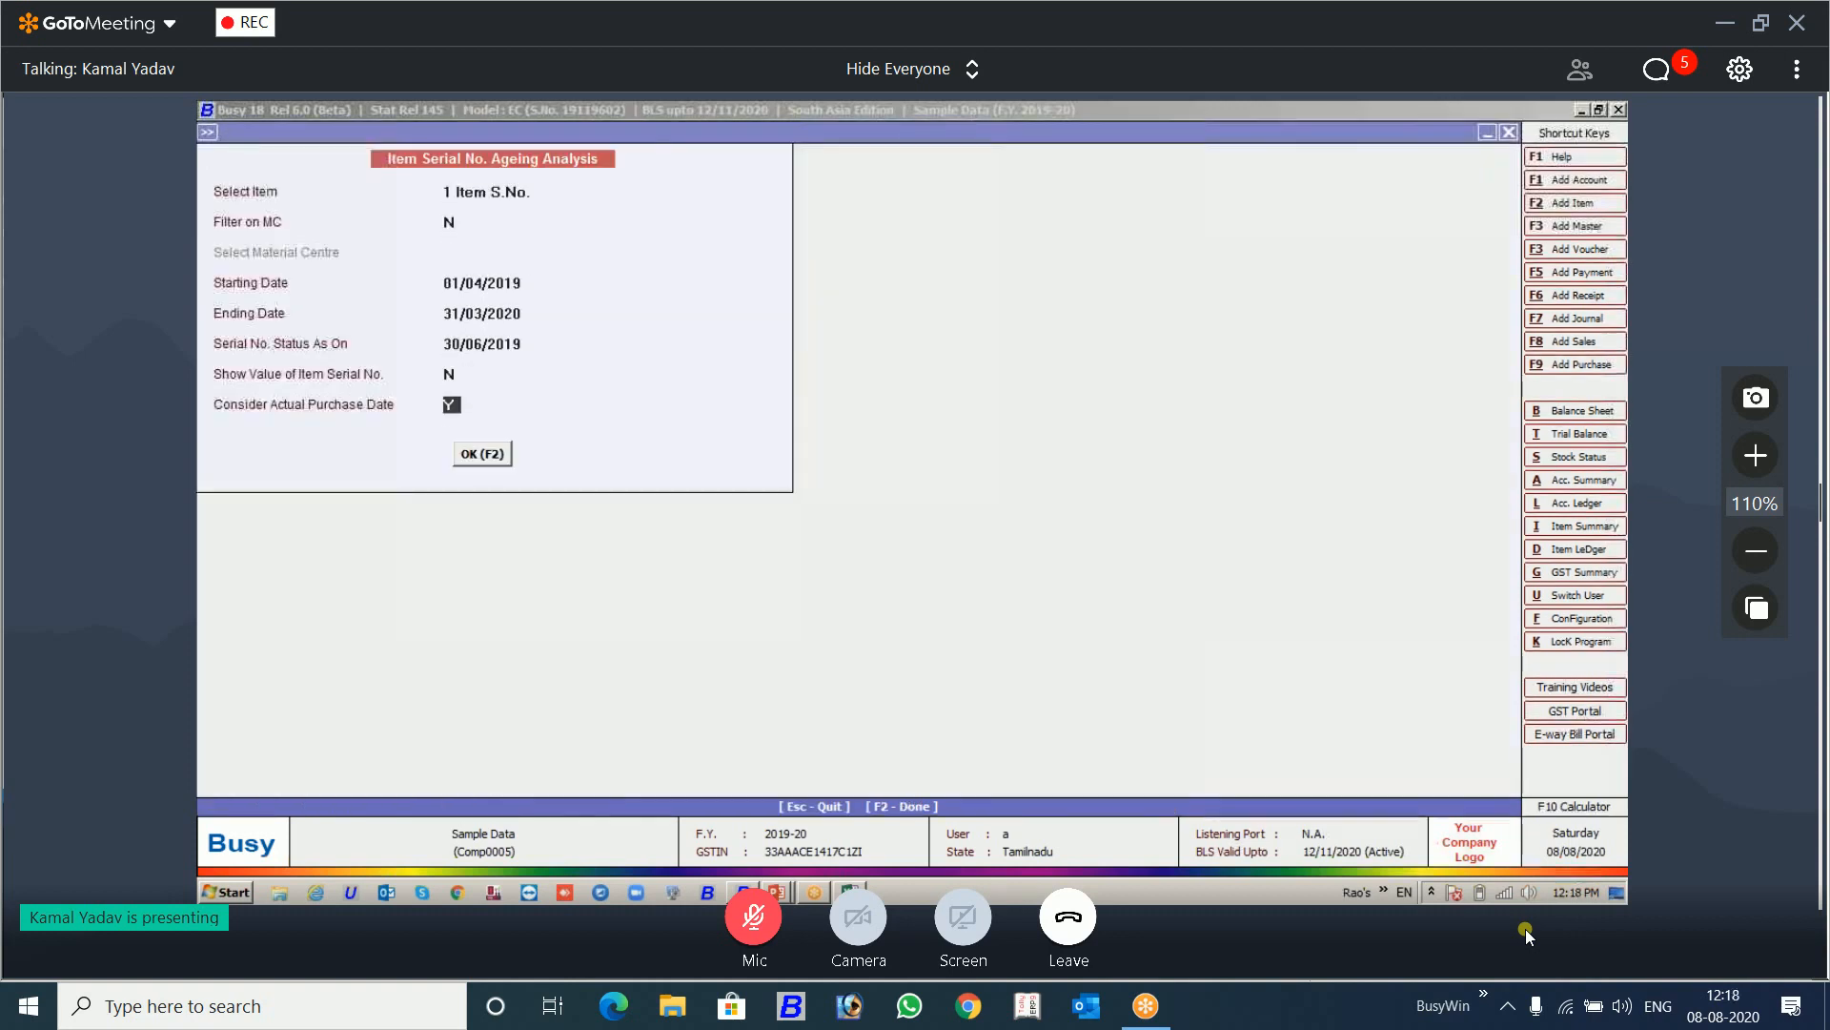
pyautogui.press('Return')
pyautogui.press('Return')
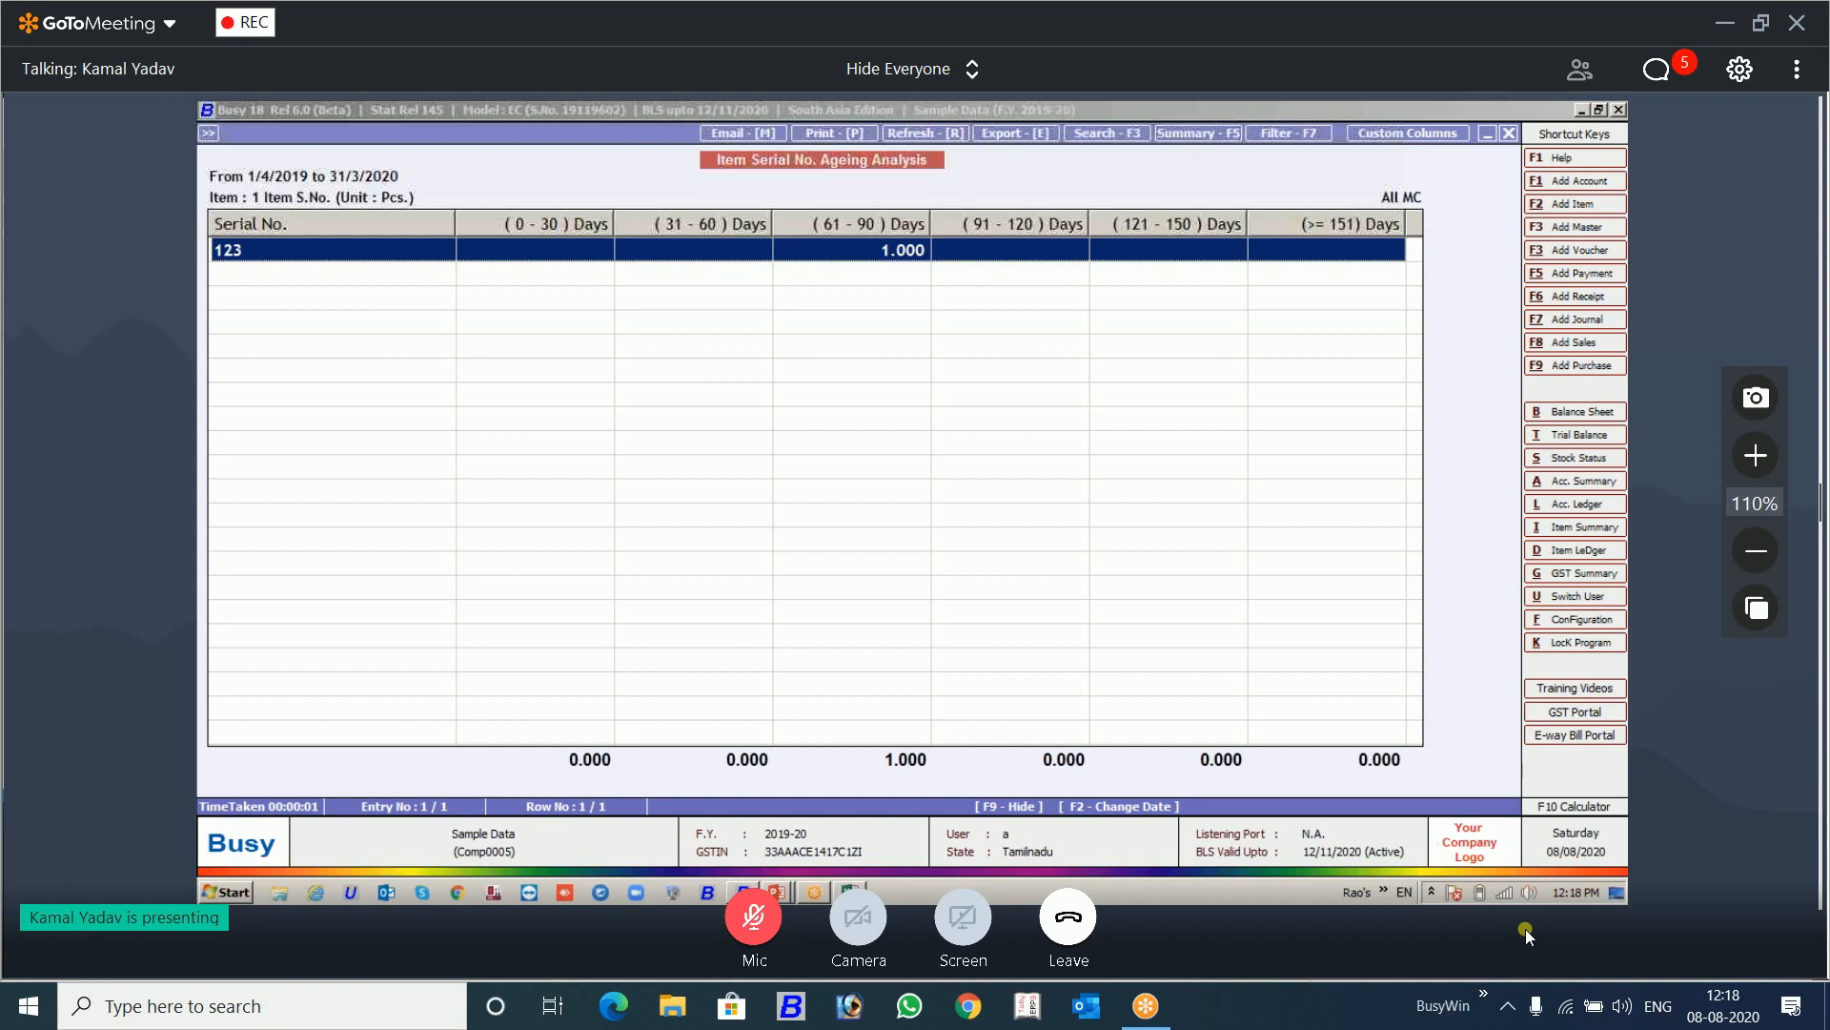
# Step: Return to the Consider Actual Purchase Date option in the report parameters, and switch to the PowerPoint slideshow's next slide
pyautogui.press('Escape')
pyautogui.press('Return')
pyautogui.press('Return')
pyautogui.press('Return')
pyautogui.press('Return')
pyautogui.press('Return')
pyautogui.press('Return')
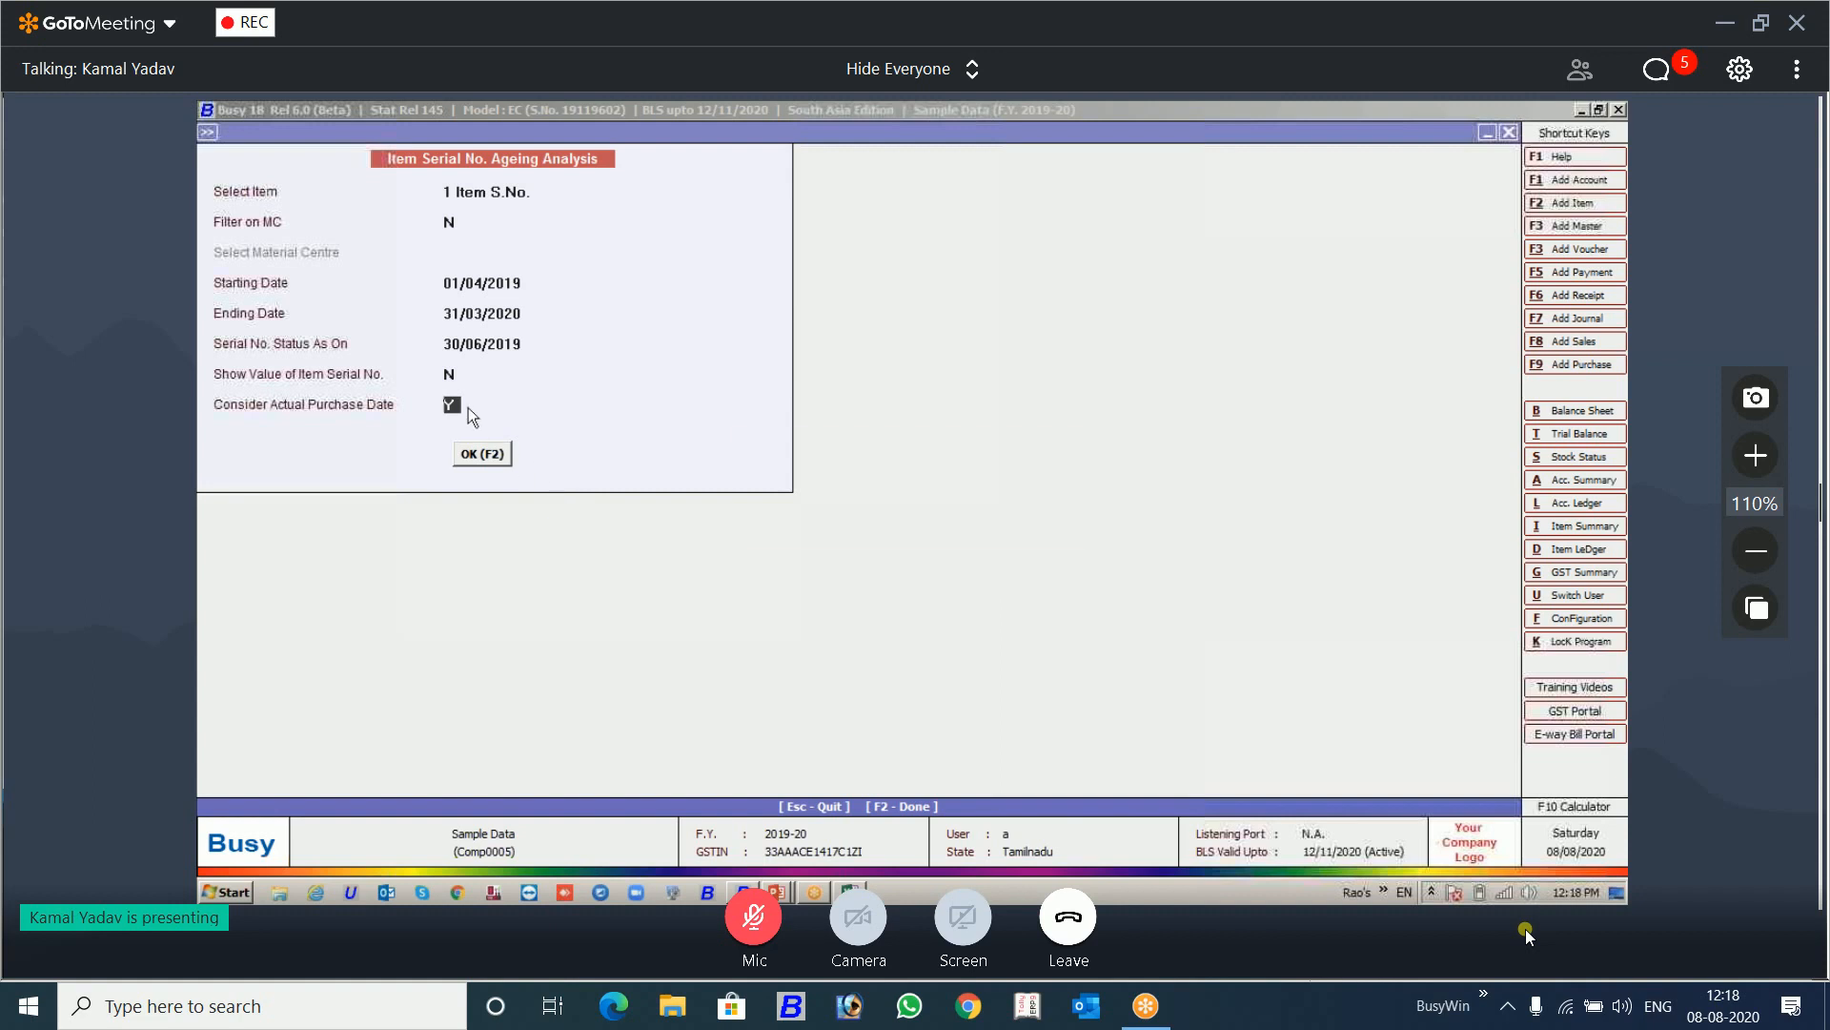
pyautogui.hotkey('alt', 'Tab')
pyautogui.press('Right')
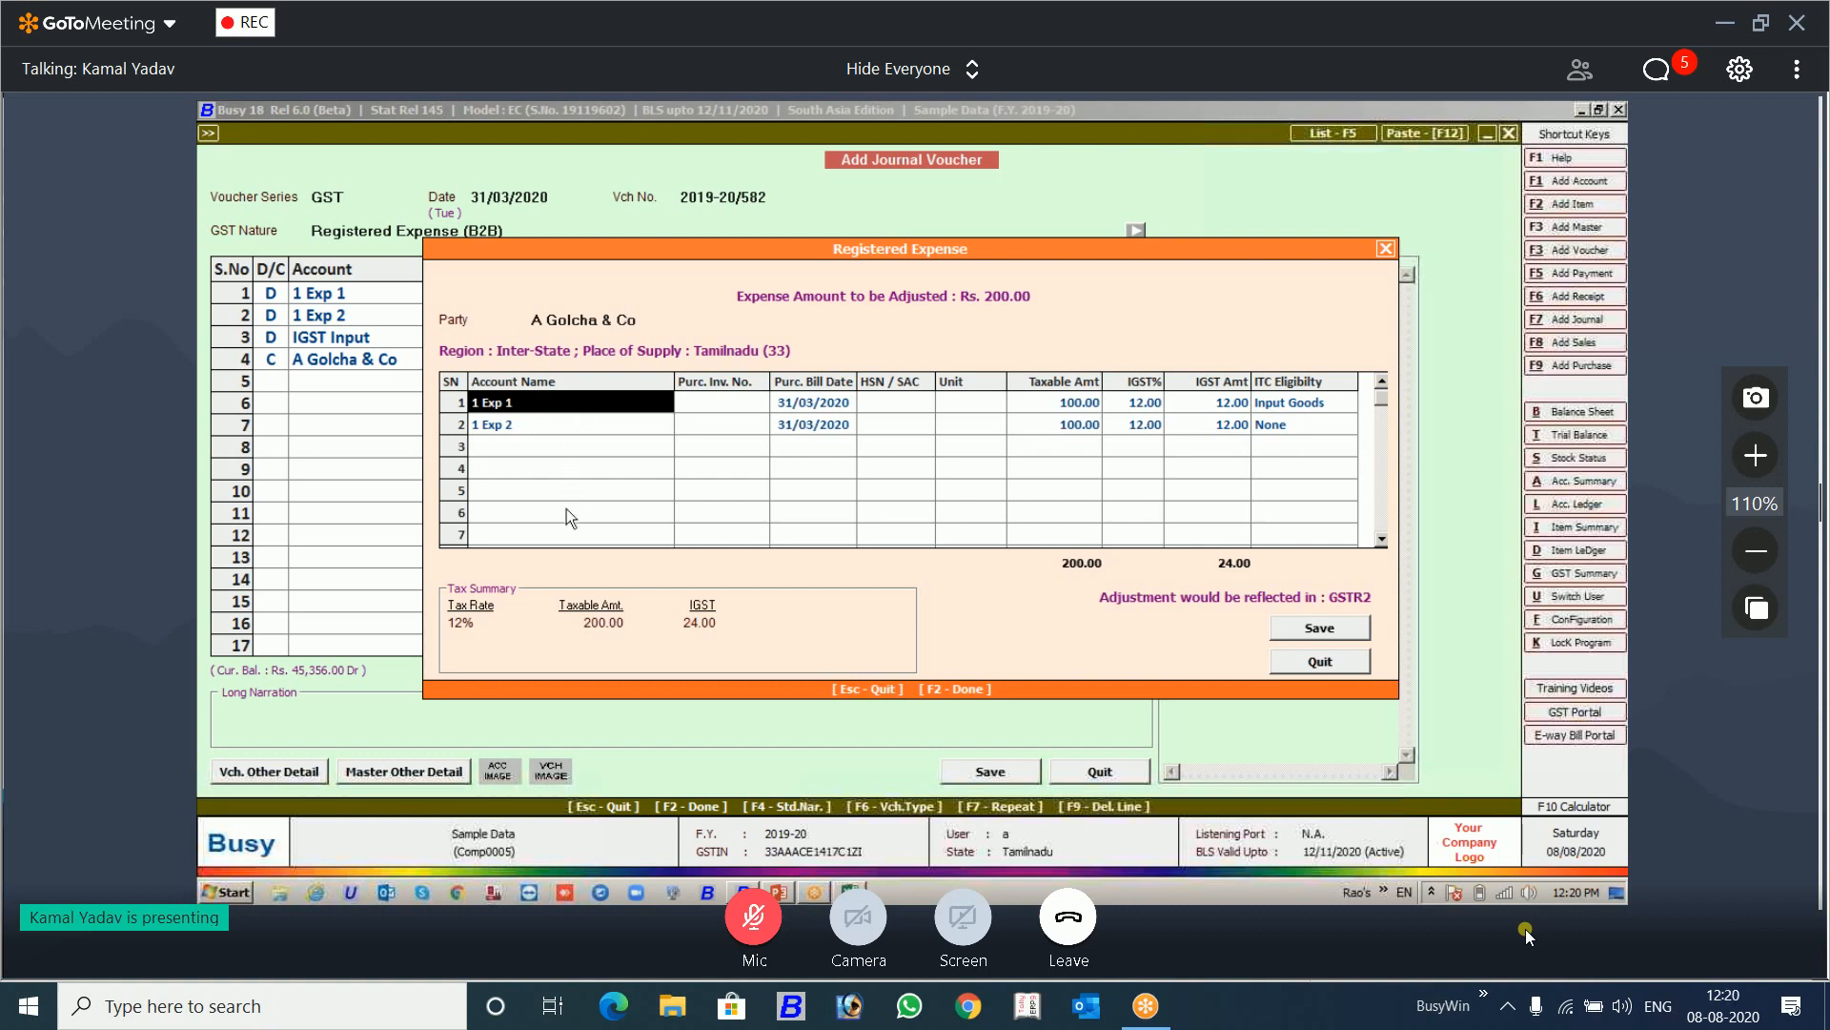
# Step: Accept the Registered Expense details for 1 Exp 1 and 1 Exp 2, and discard the unsaved journal voucher
pyautogui.press('F2')
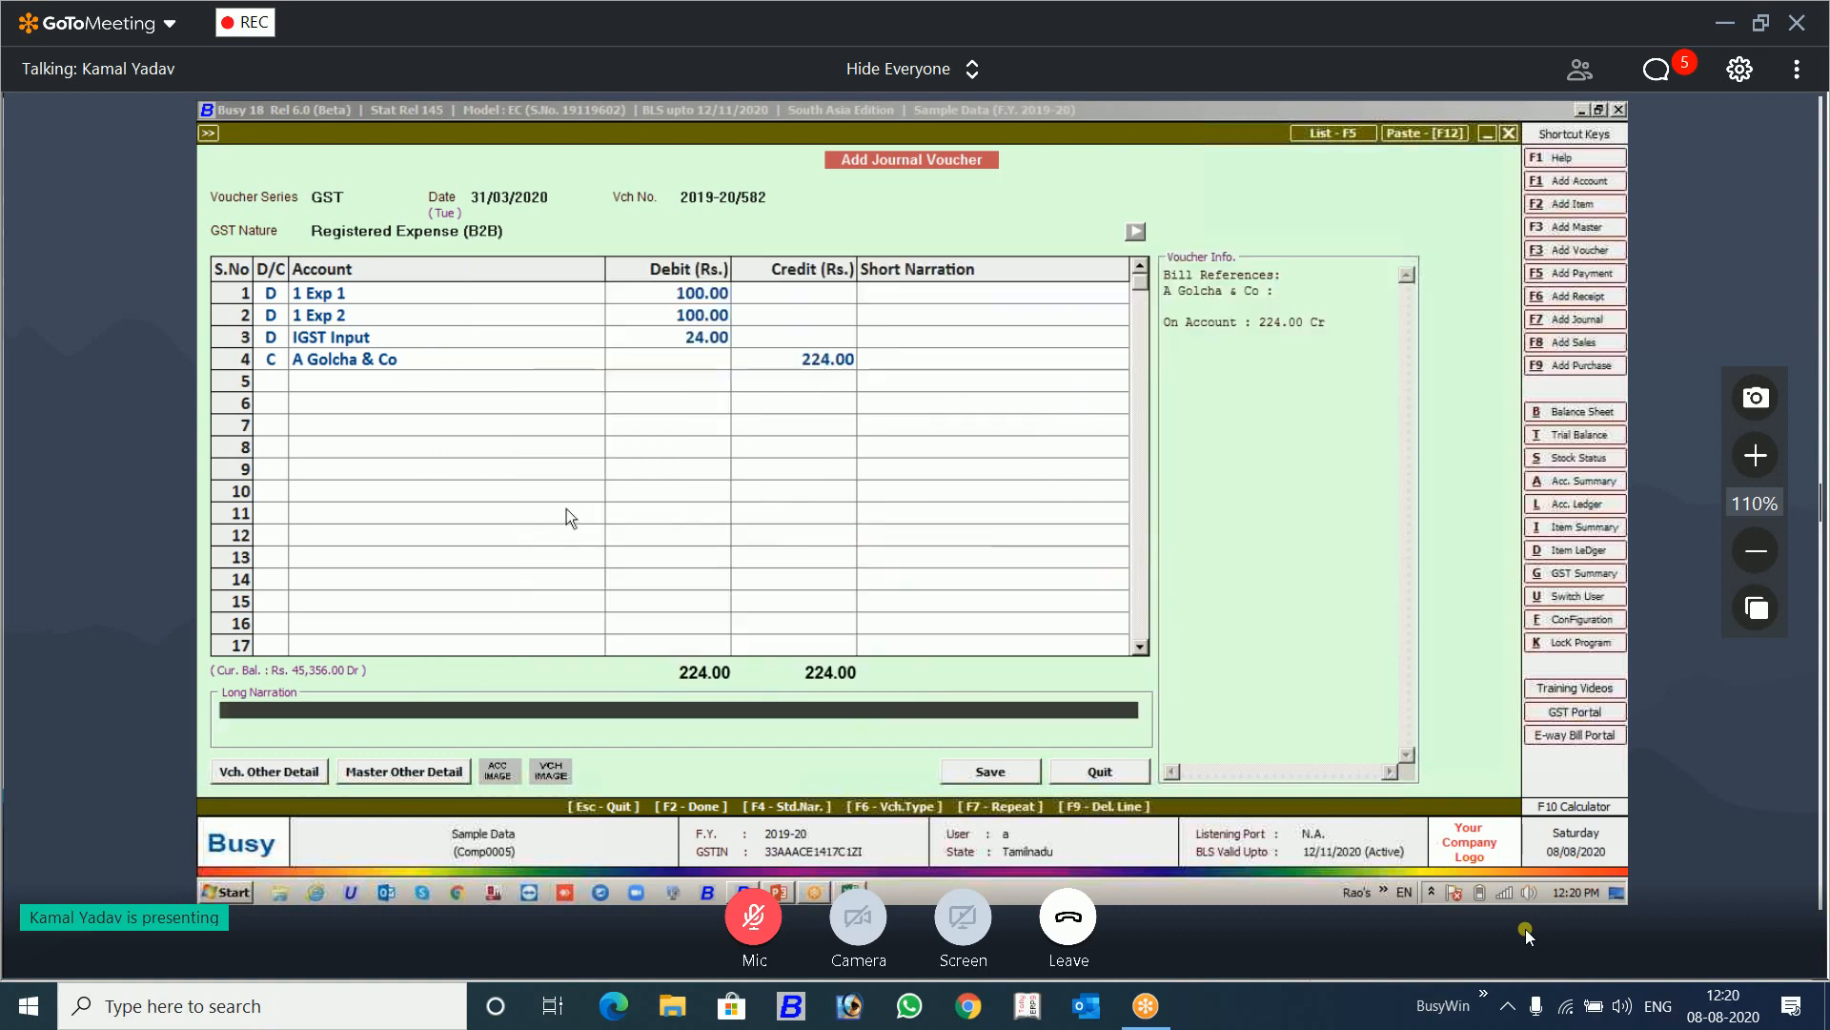
pyautogui.click(272, 299)
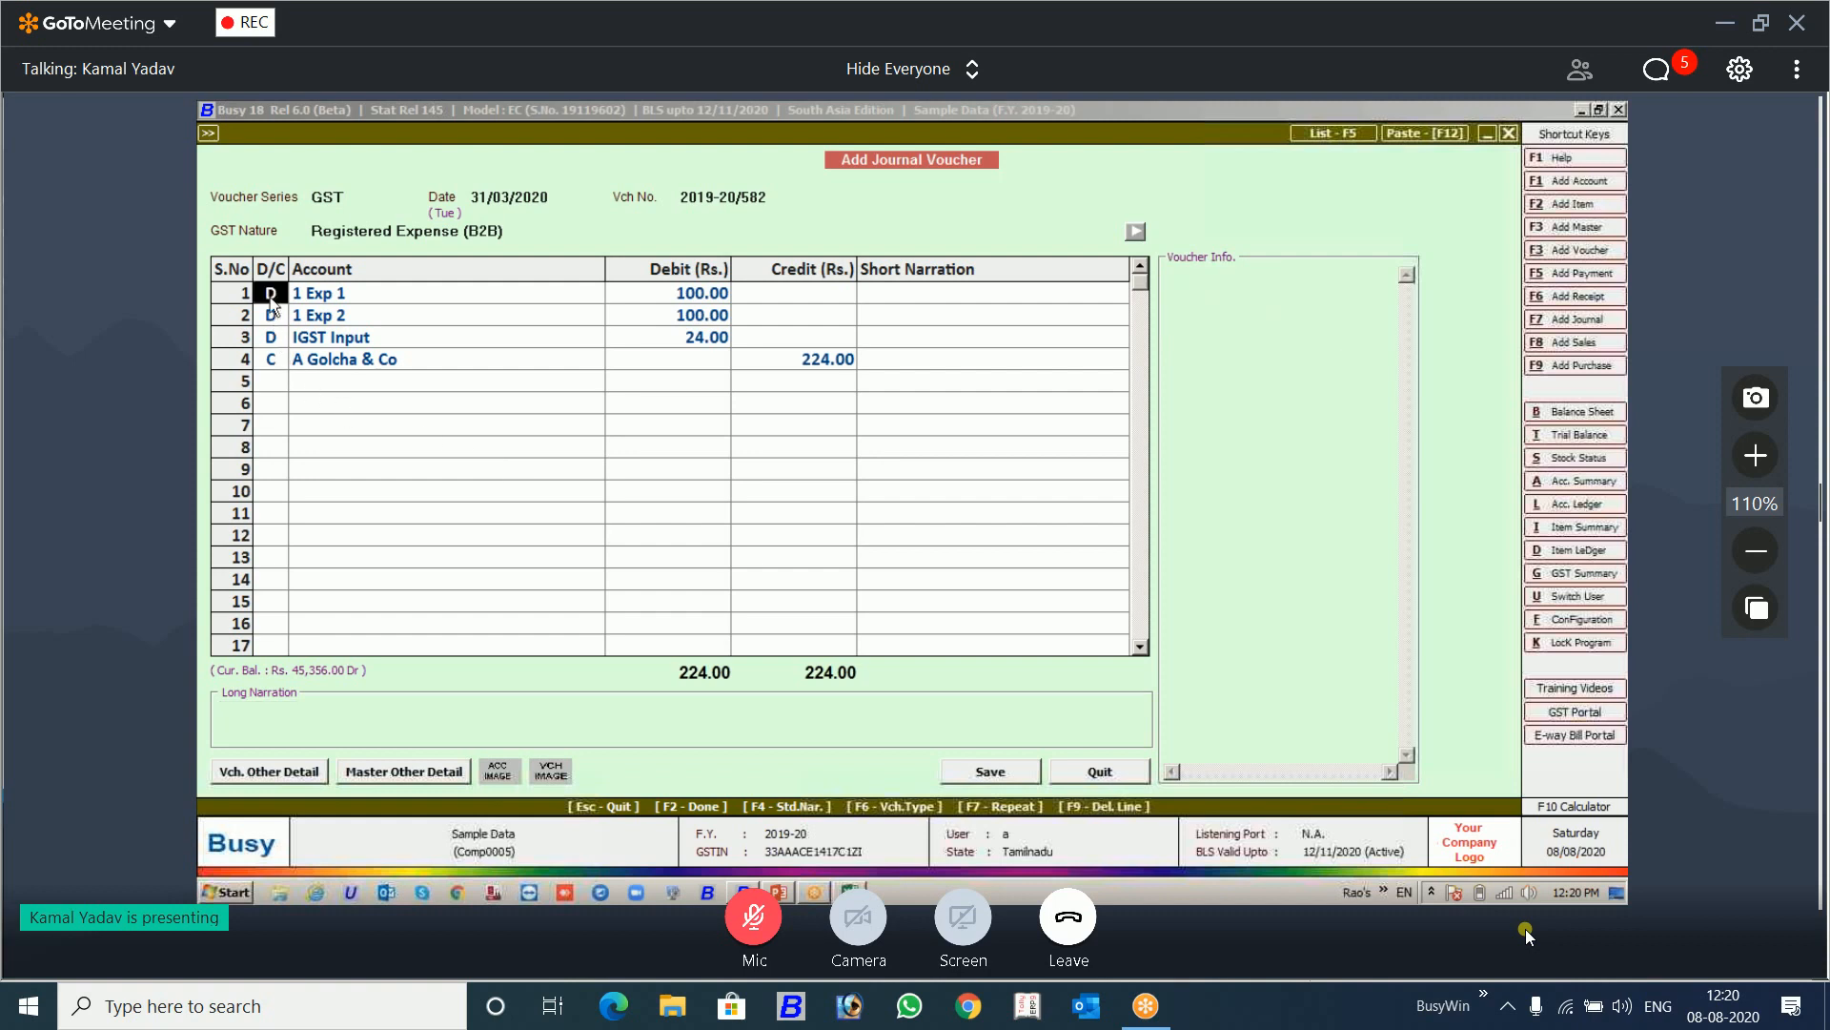
pyautogui.press('Escape')
pyautogui.press('Left')
pyautogui.press('Return')
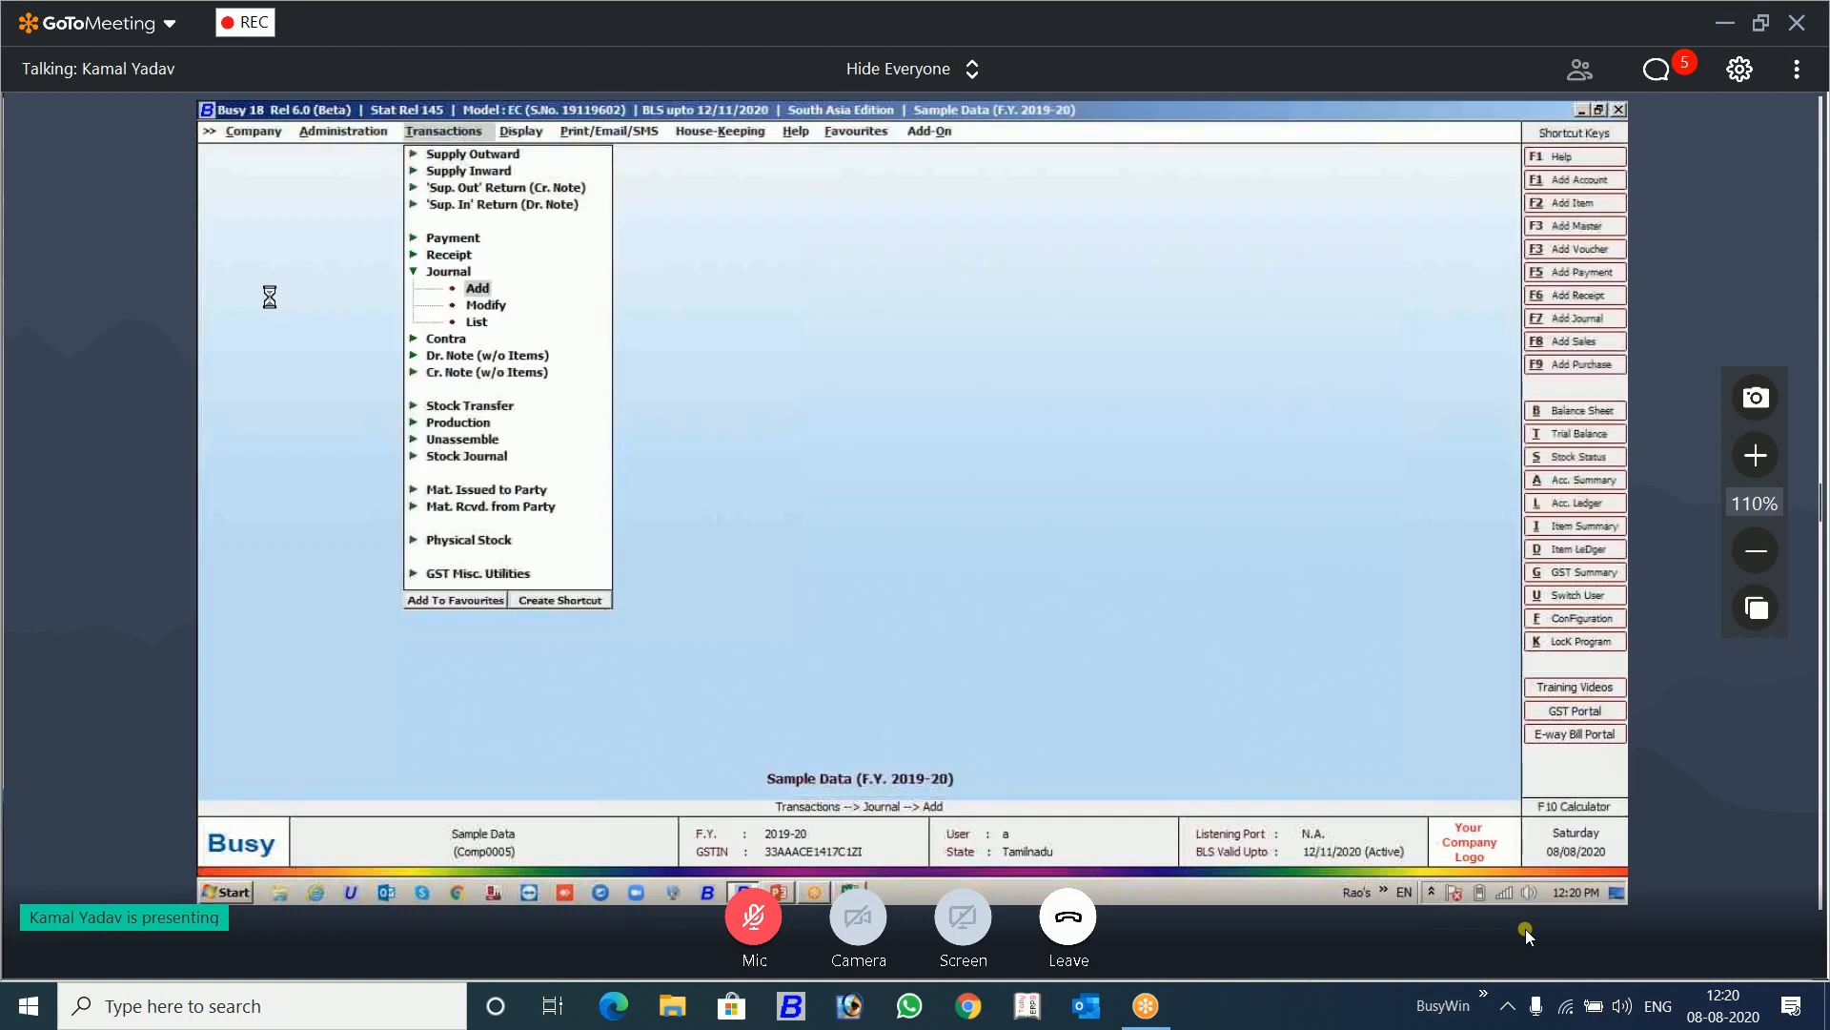
# Step: Start a new journal voucher with GST nature Registered Expense (B2B) and debit 1 Exp 1 with 1000
pyautogui.press('Return')
pyautogui.press('Return')
pyautogui.press('Down')
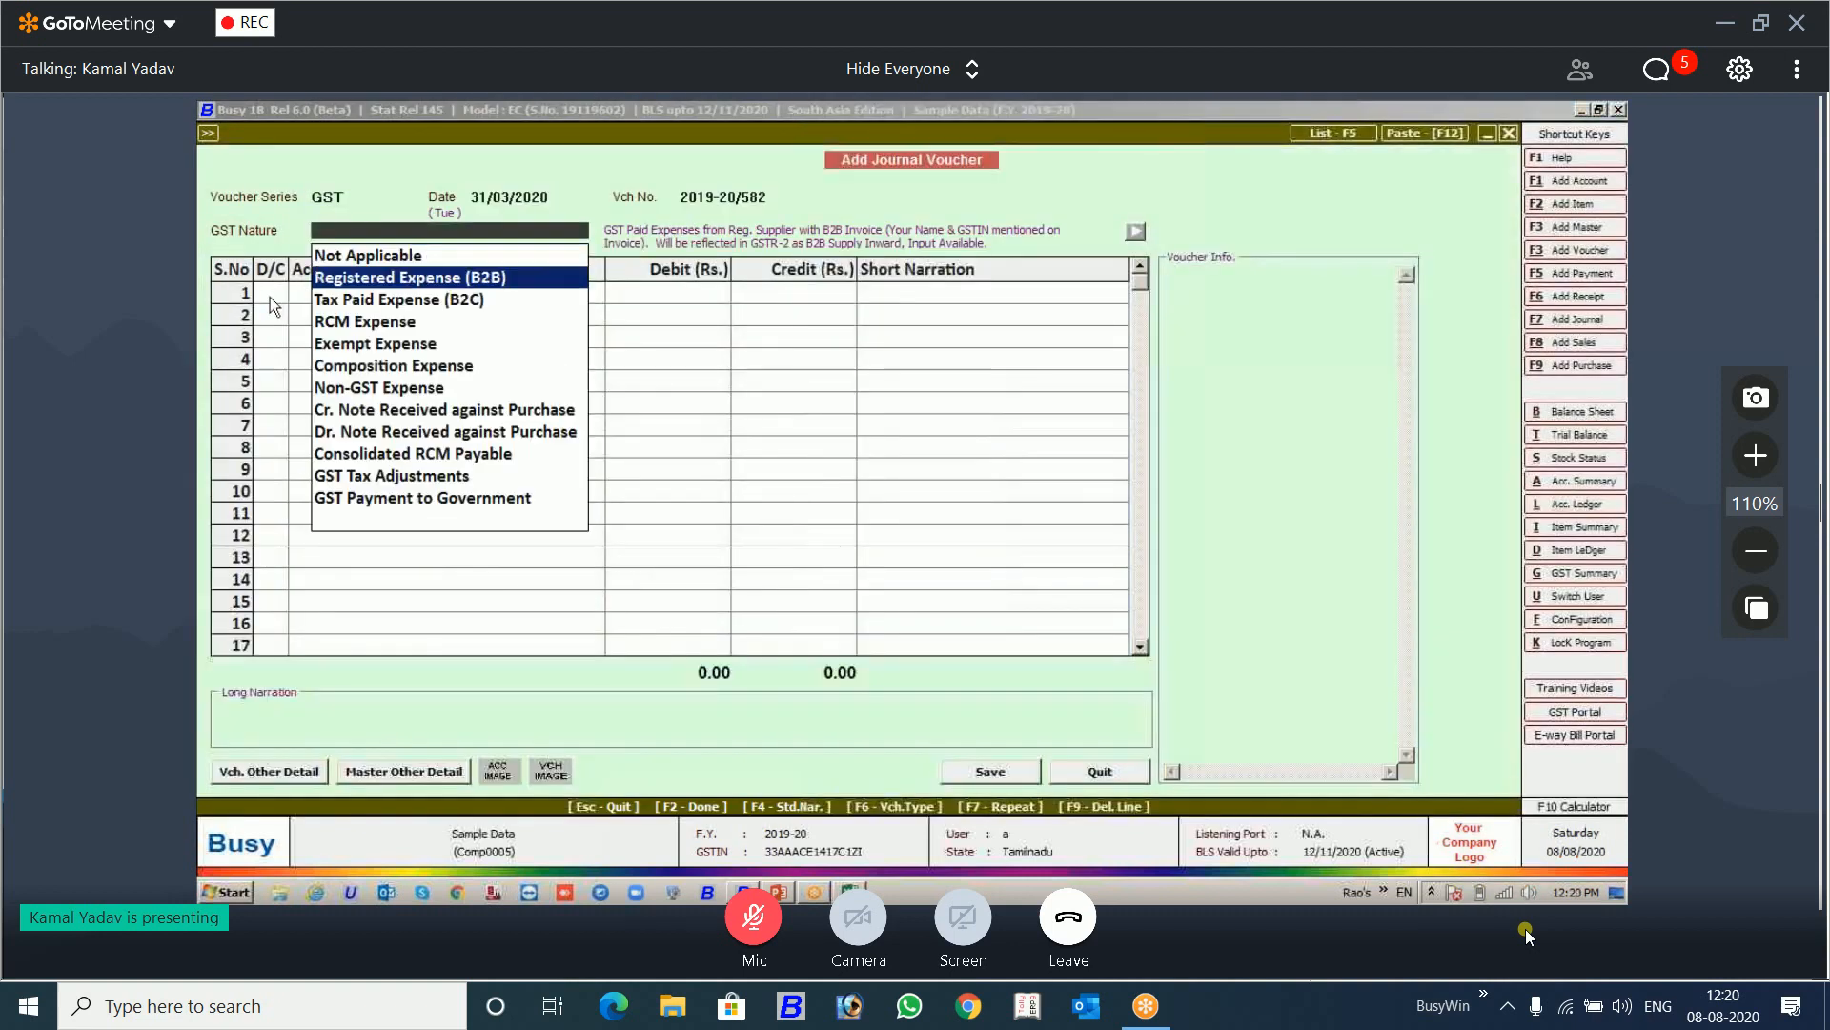
pyautogui.press('Return')
pyautogui.press('Return')
pyautogui.press('Return')
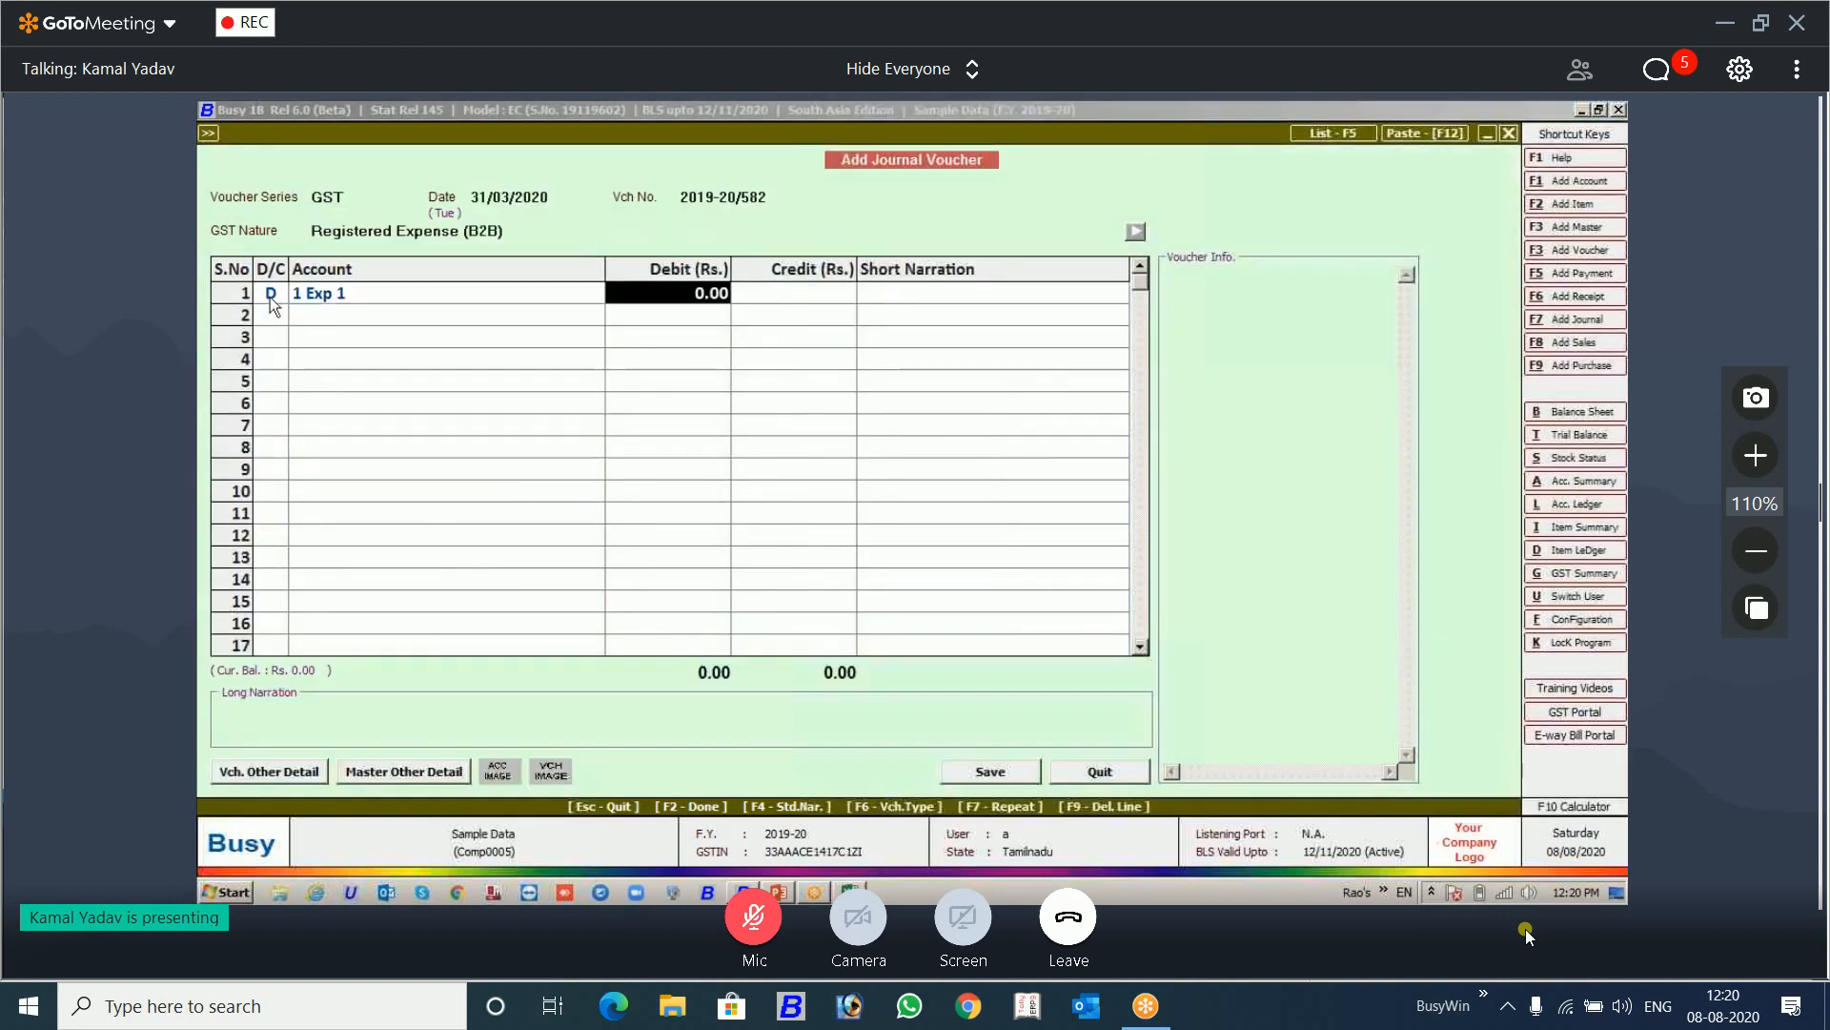
pyautogui.write('1000')
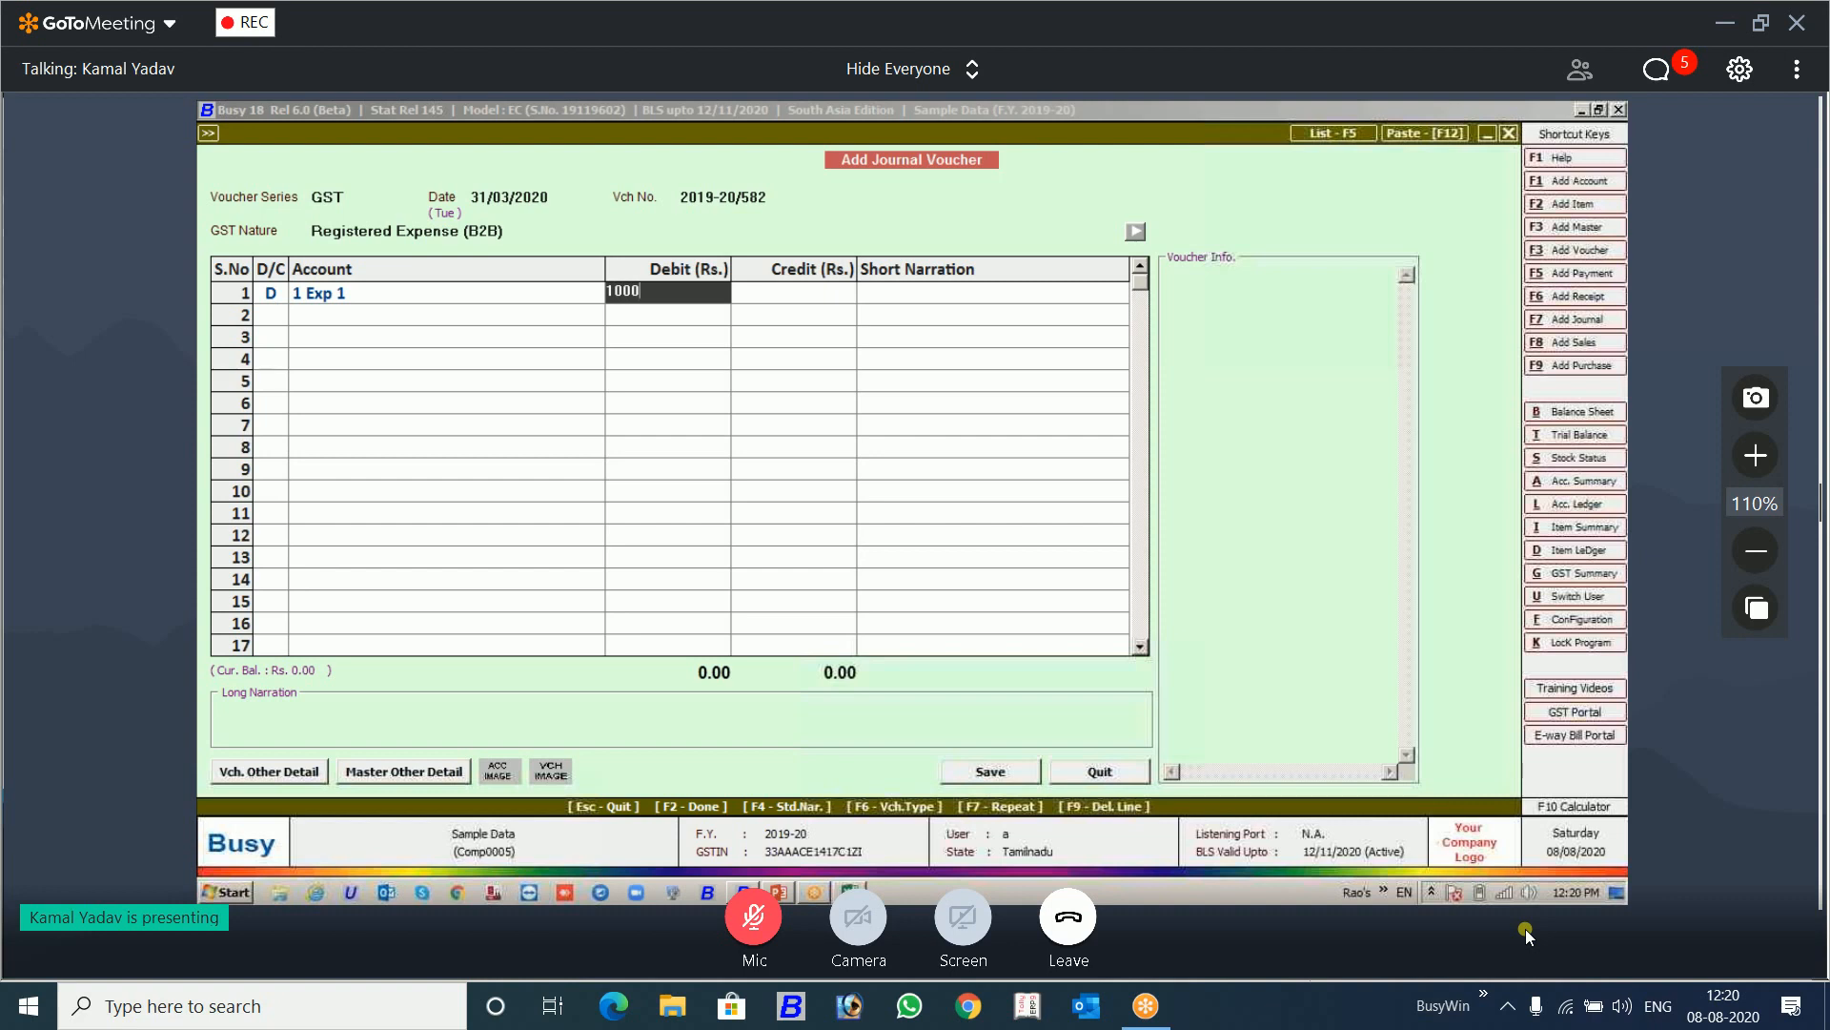
pyautogui.press('Return')
pyautogui.press('Return')
# Step: Add a second debit line to the journal voucher for the account 1 Exp 3
pyautogui.press('d')
pyautogui.press('Return')
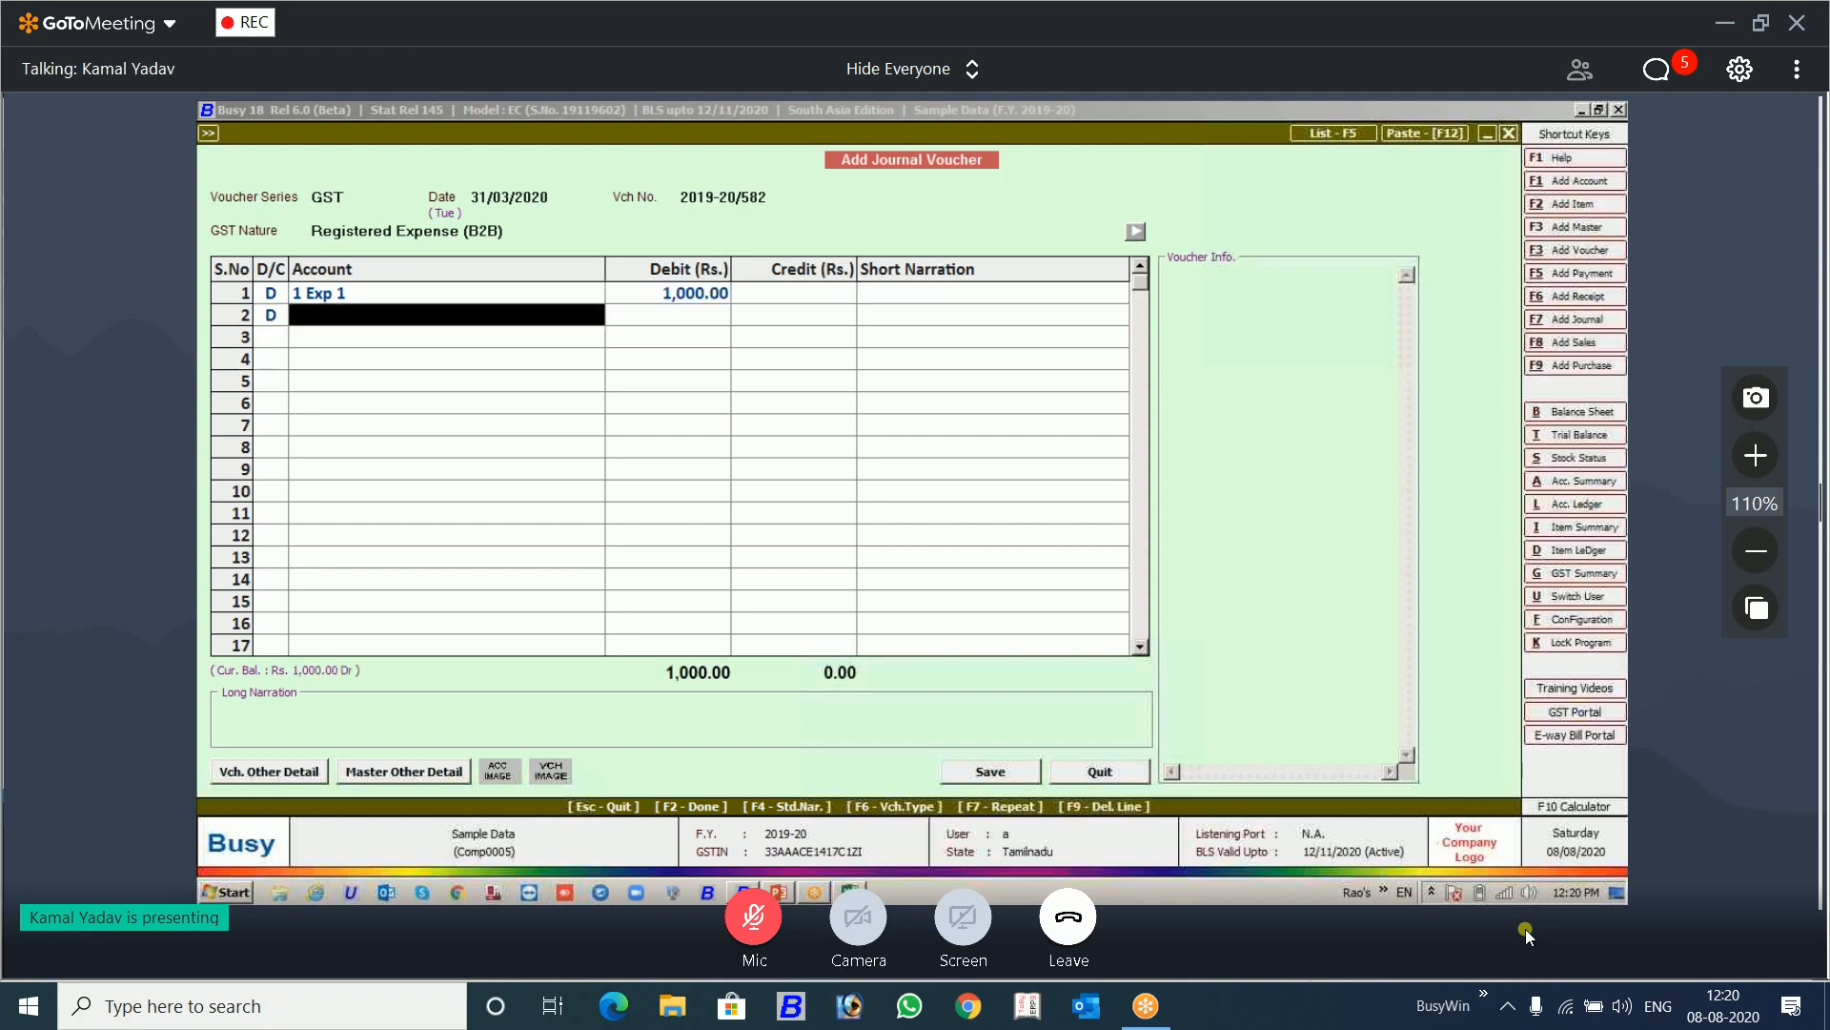
pyautogui.write('1')
pyautogui.press('Down')
pyautogui.press('Down')
pyautogui.press('Down')
pyautogui.press('Up')
pyautogui.press('Return')
# Step: Check the account master of 1 Exp 3 and return to the journal voucher without changing it
pyautogui.press('Left')
pyautogui.hotkey('alt', 'm')
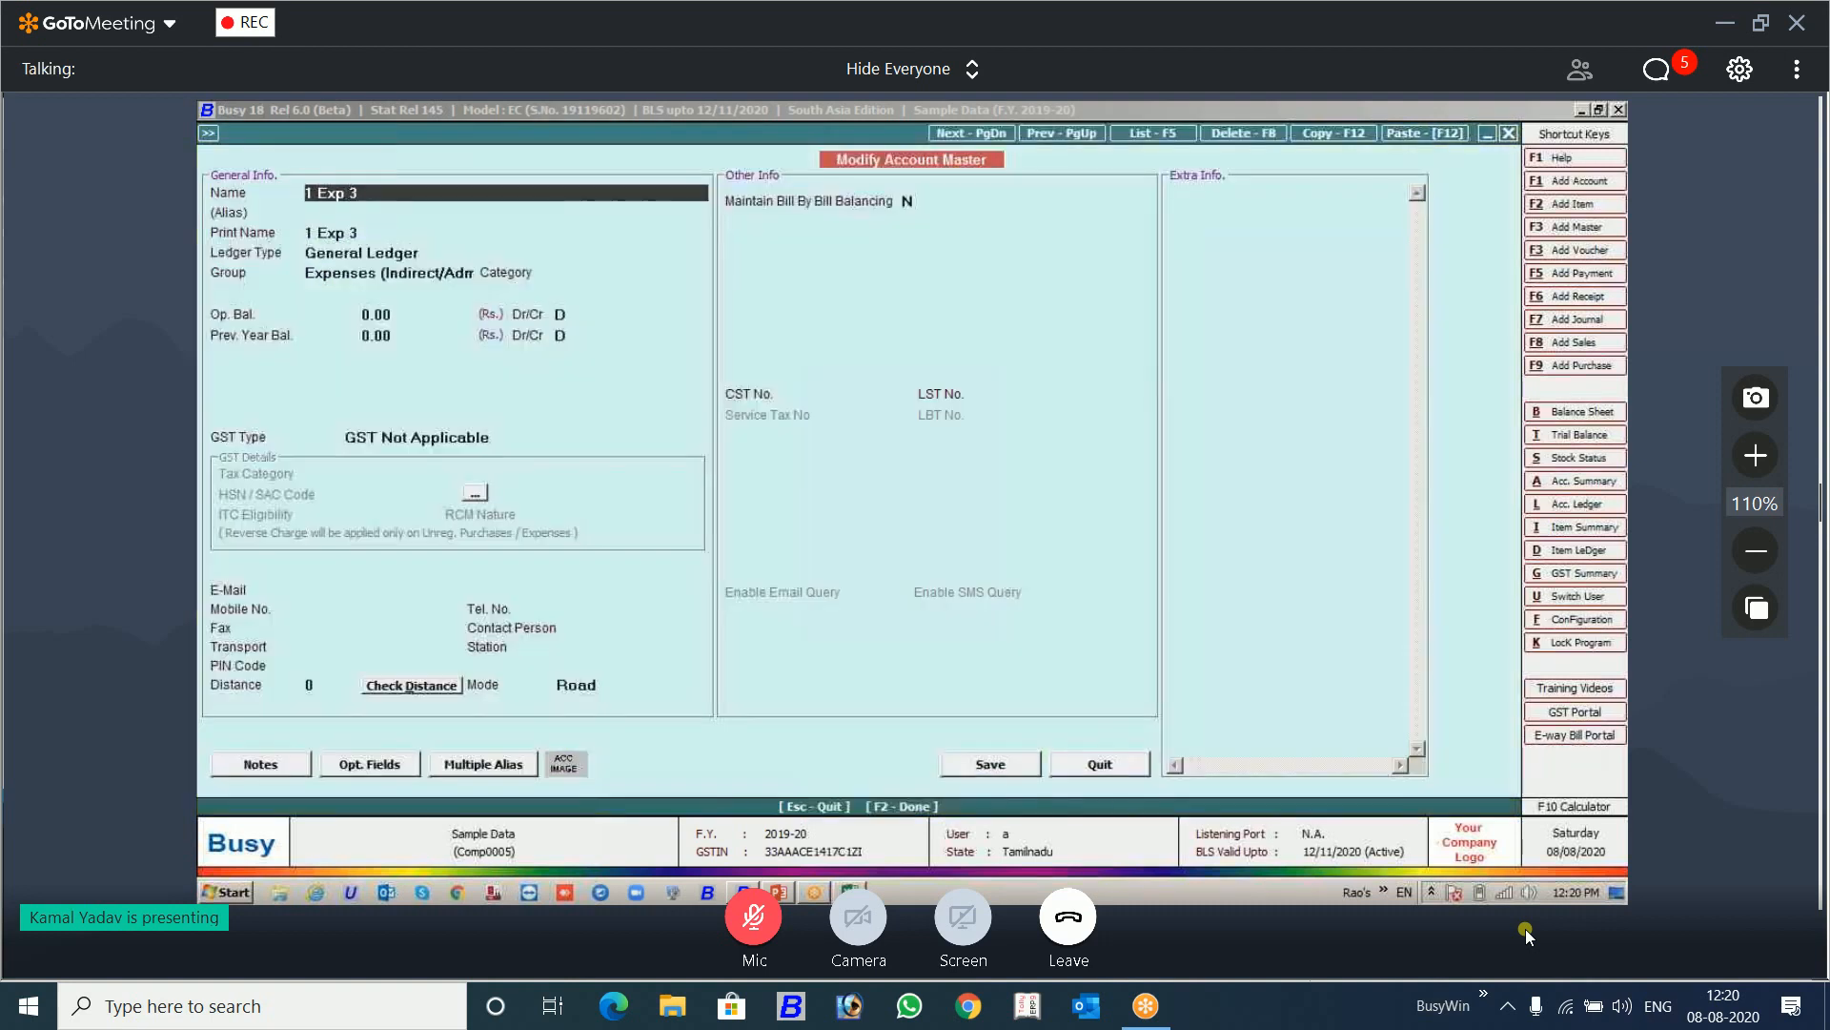
pyautogui.press('Escape')
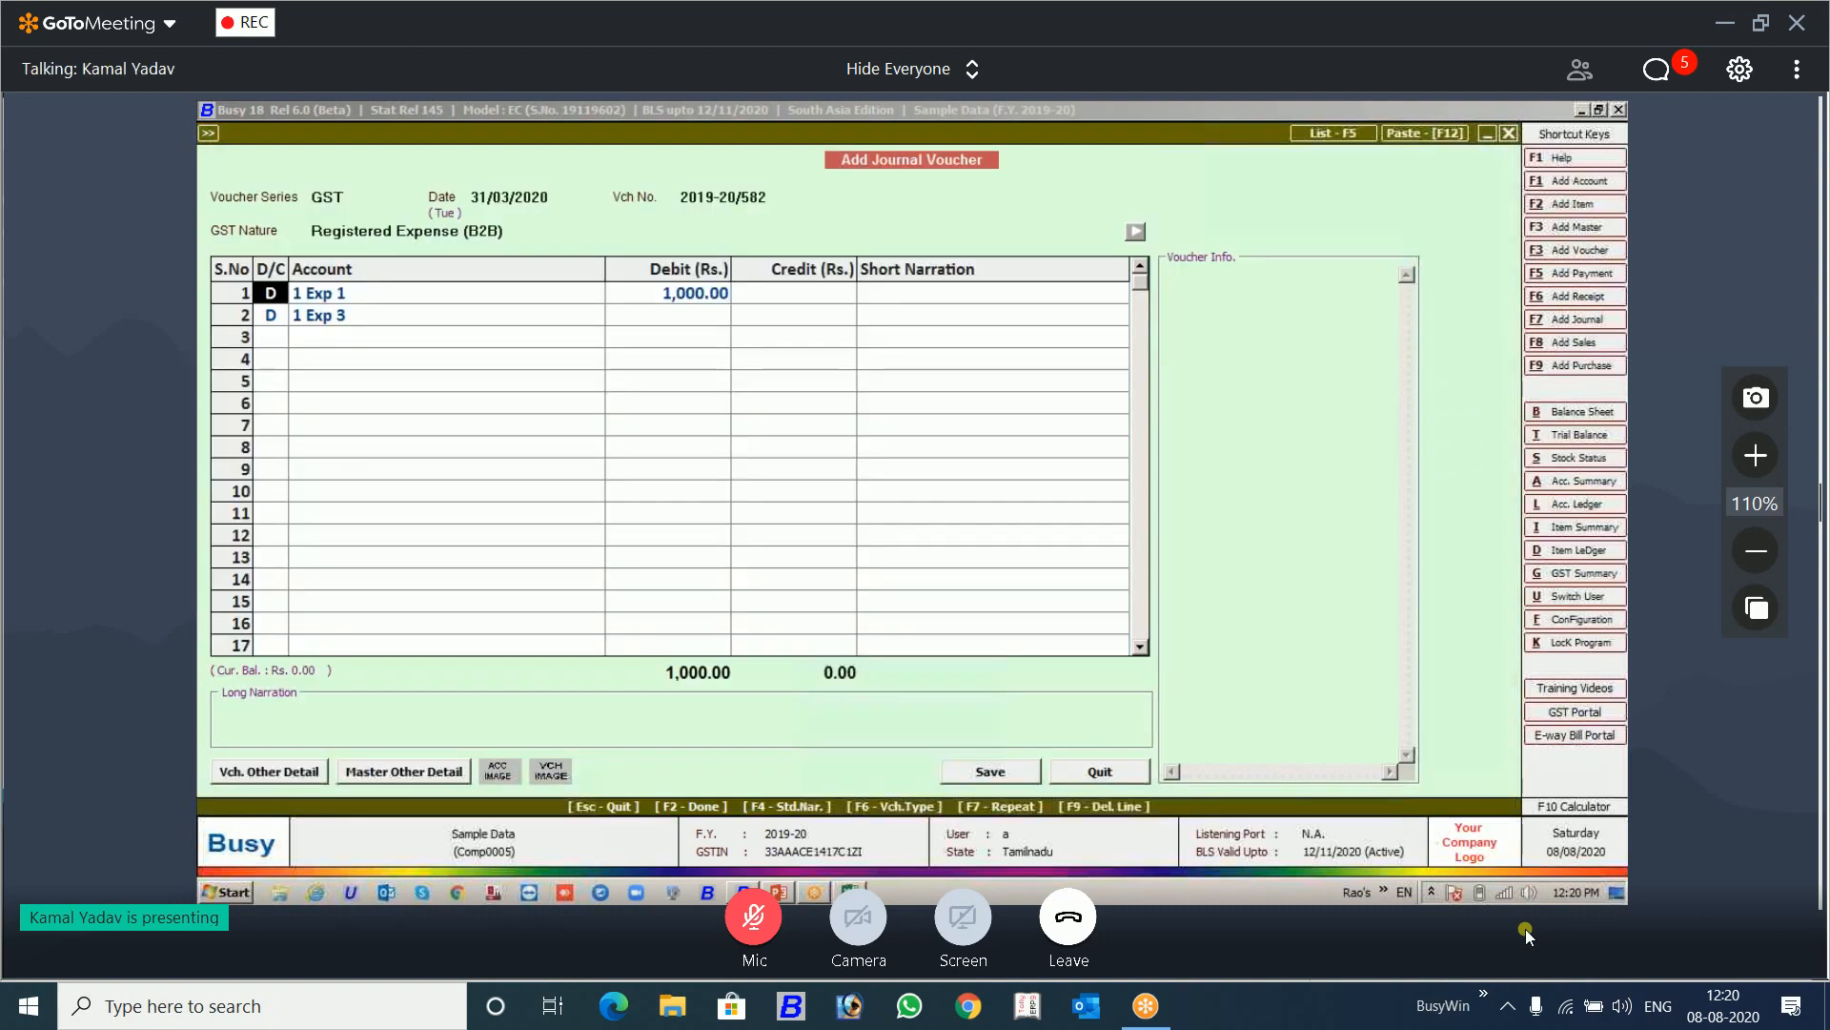
# Step: Debit the 1 Exp 3 line of the journal voucher with 1000
pyautogui.press('Return')
pyautogui.write('1,00')
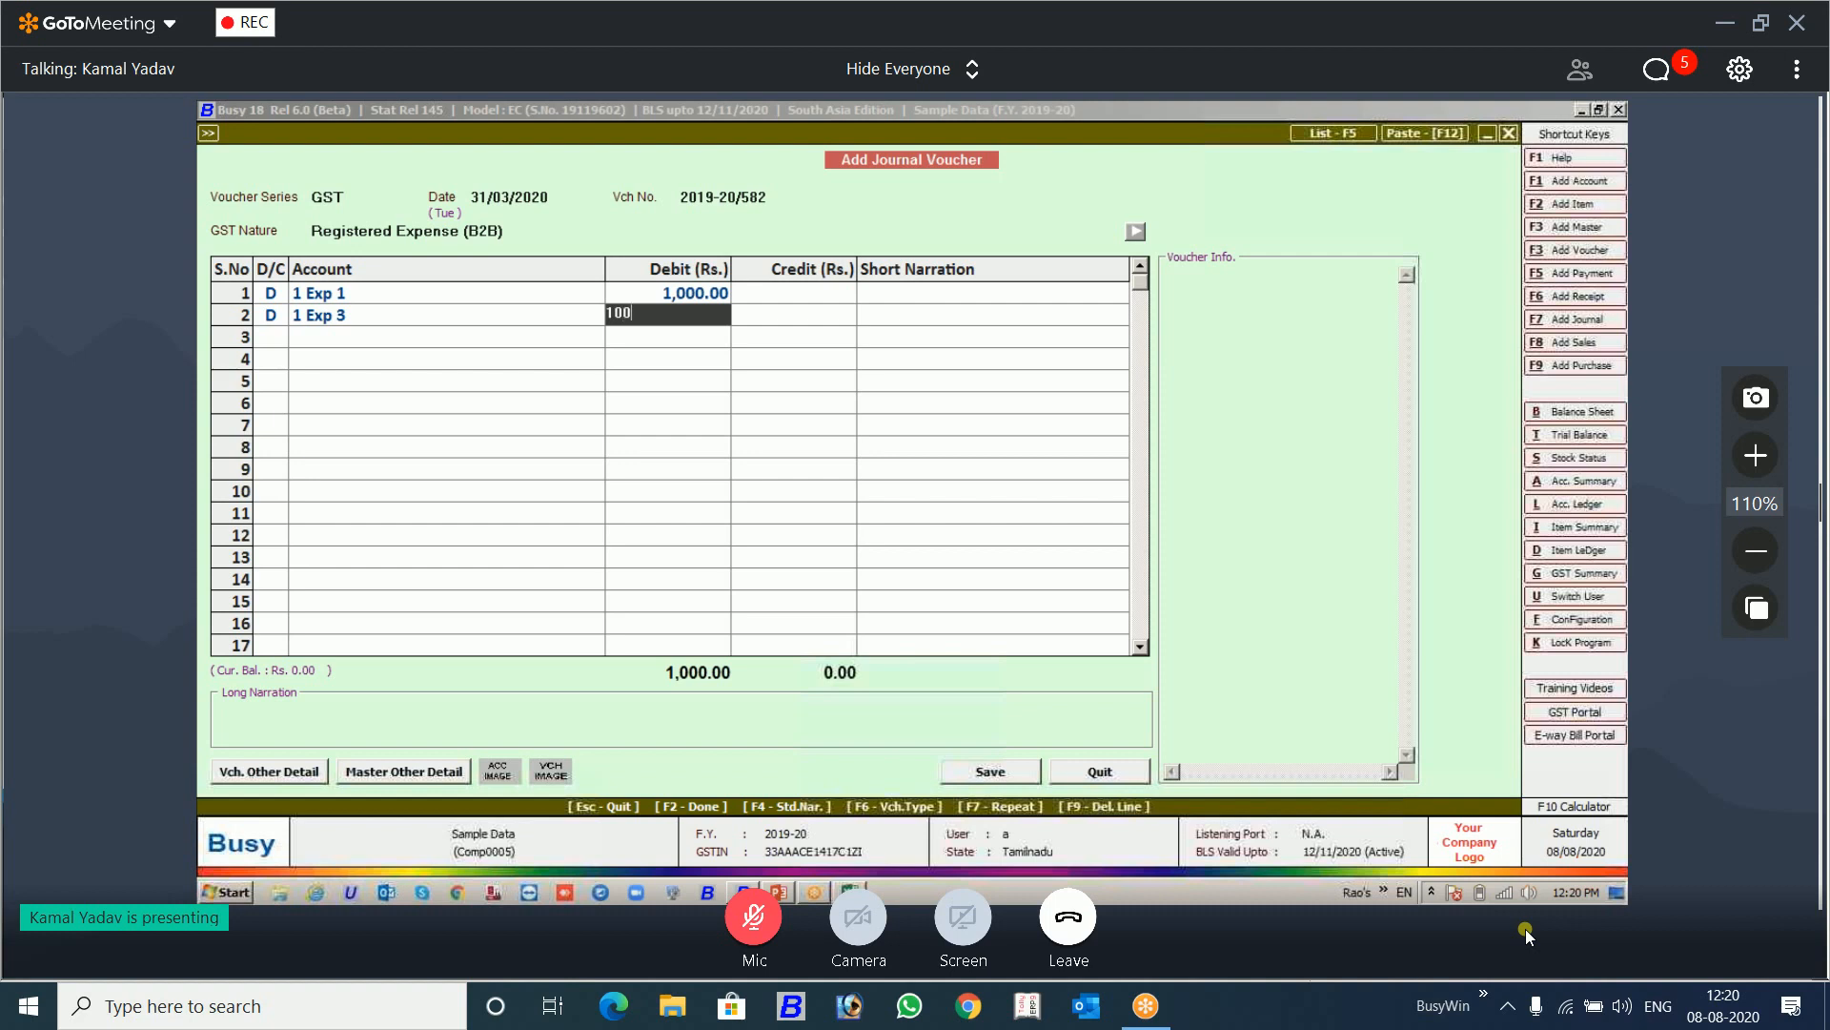
pyautogui.write('0')
pyautogui.press('Return')
# Step: Add a third debit line for the IGST Input account with an amount of 120
pyautogui.press('Return')
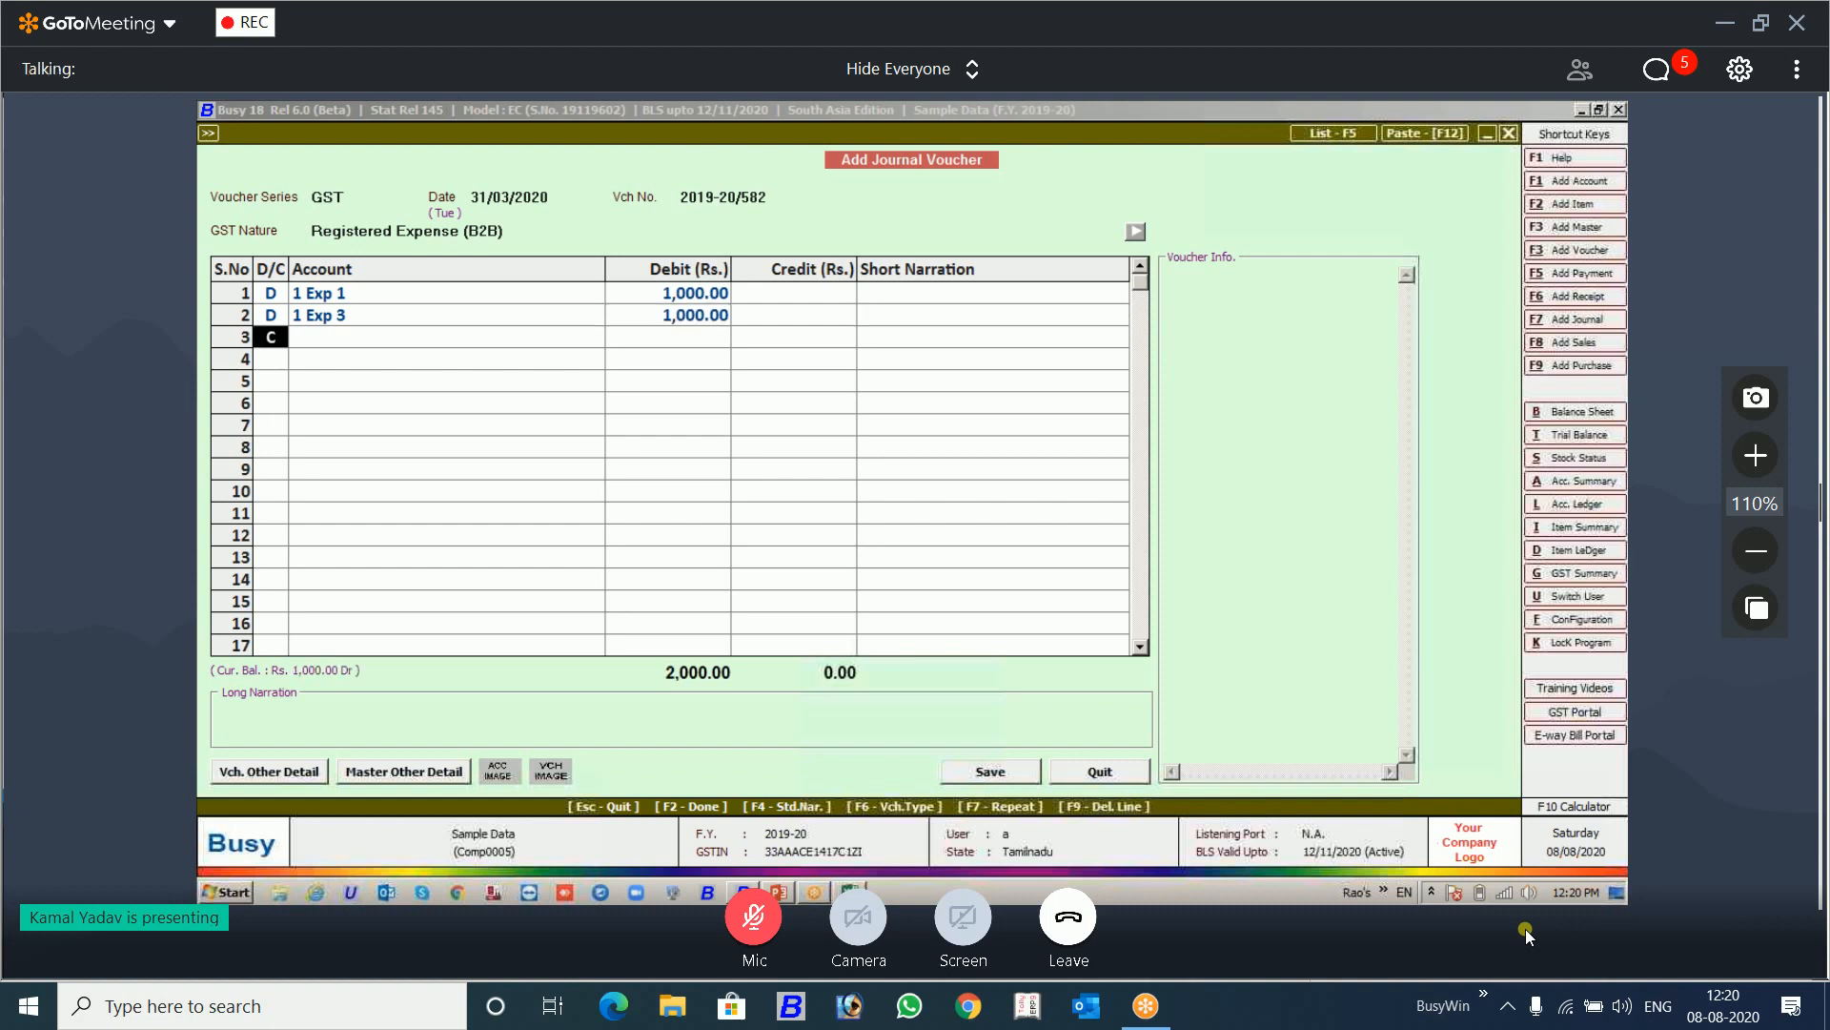
pyautogui.write('d')
pyautogui.press('Return')
pyautogui.write('igst')
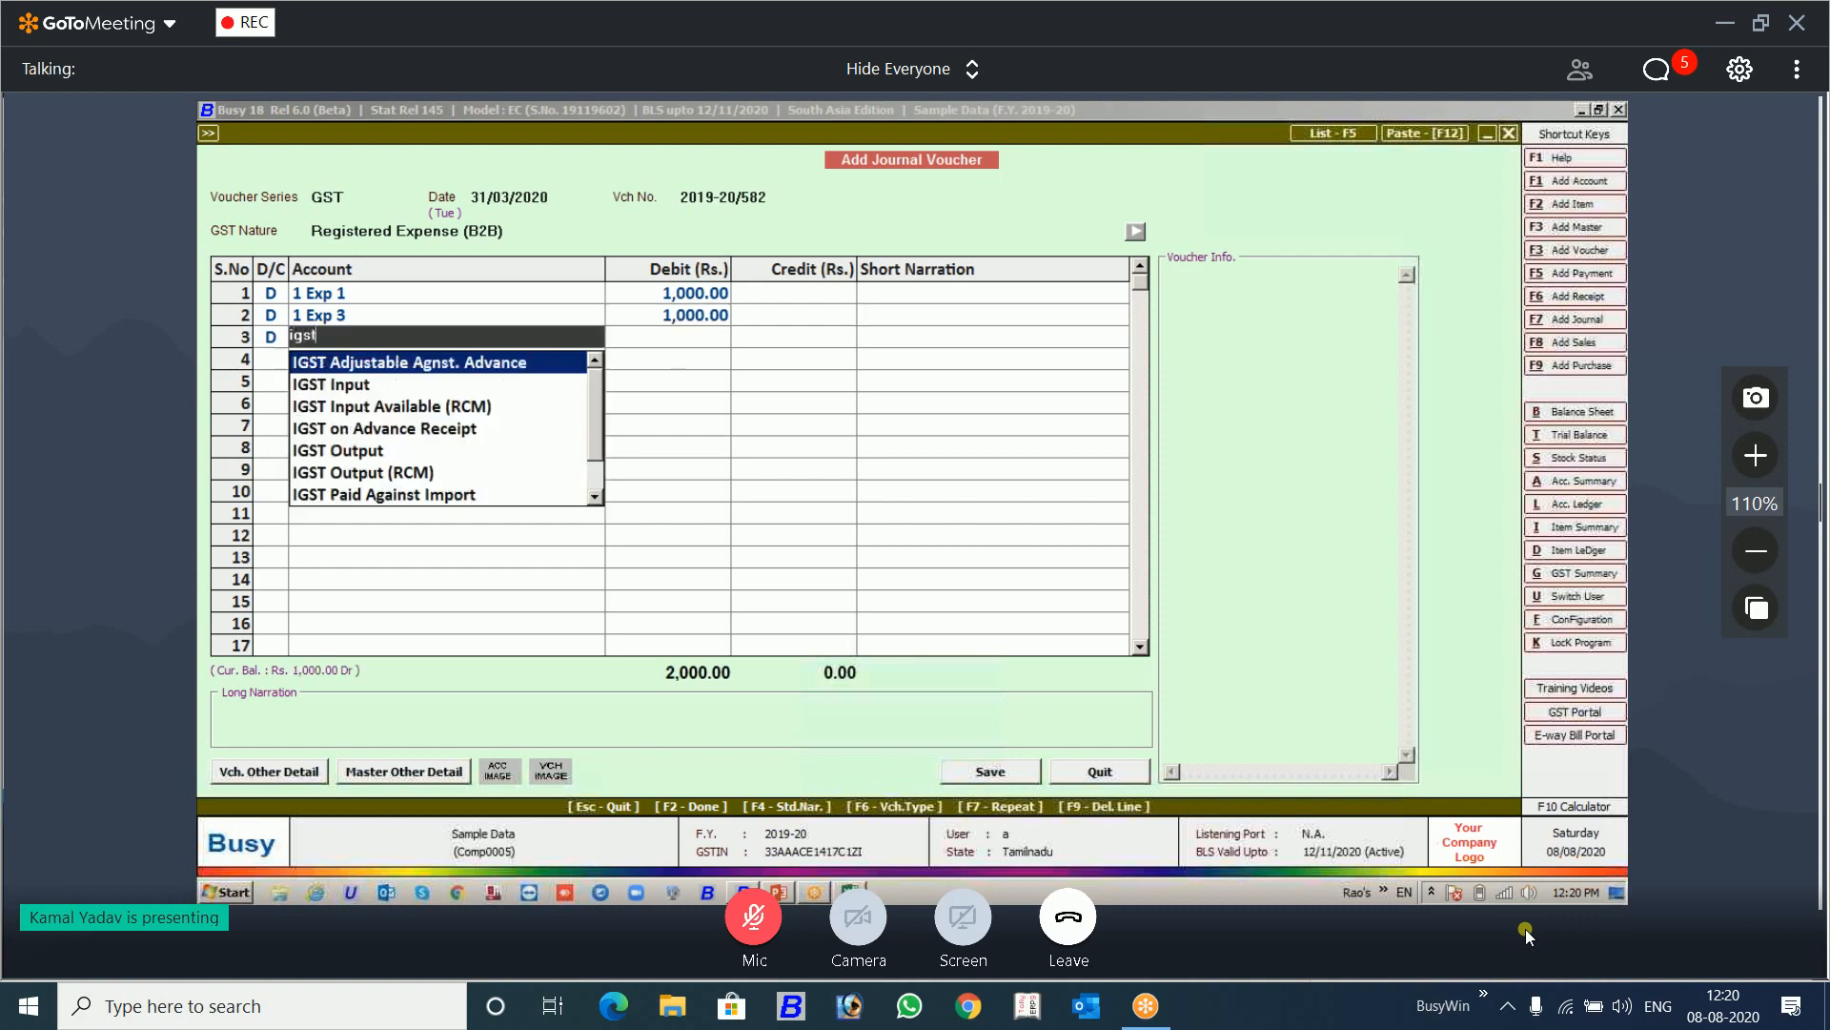
pyautogui.press('Down')
pyautogui.press('Return')
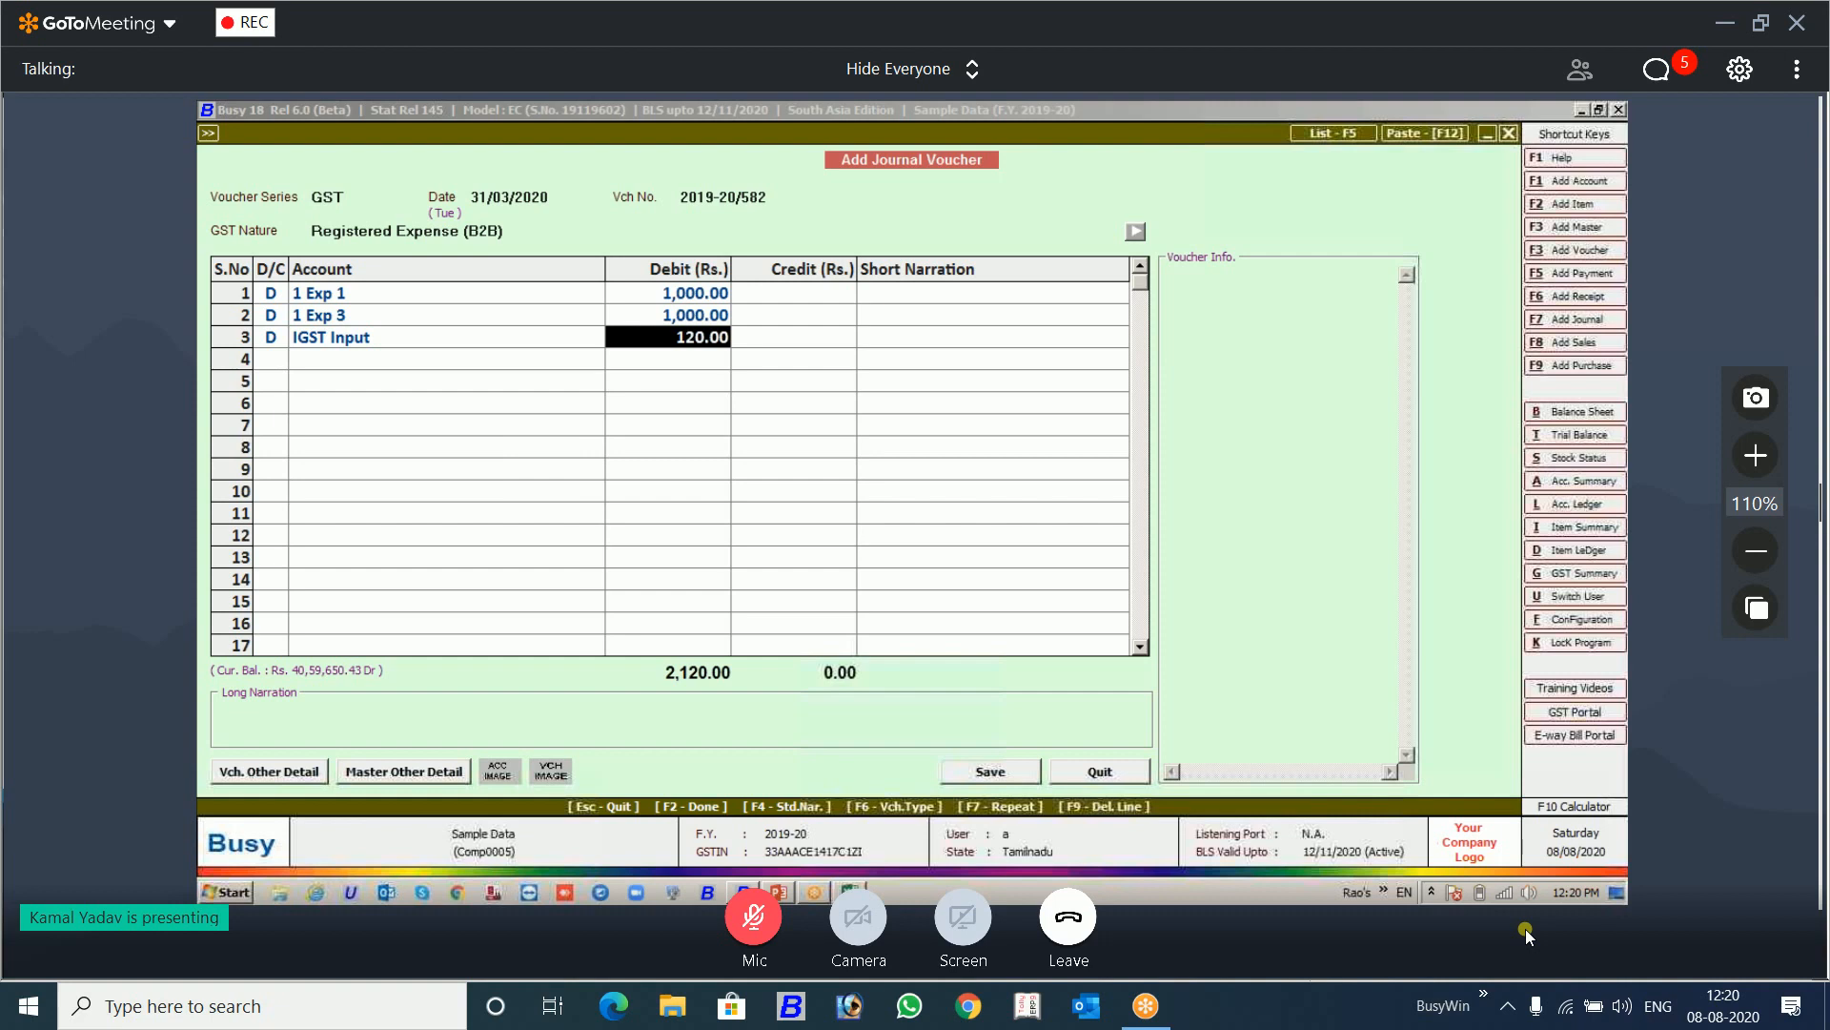
pyautogui.press('Return')
pyautogui.press('Return')
# Step: Add a credit line for A Golcha & Co with an amount of 2,120
pyautogui.press('Down')
pyautogui.press('Down')
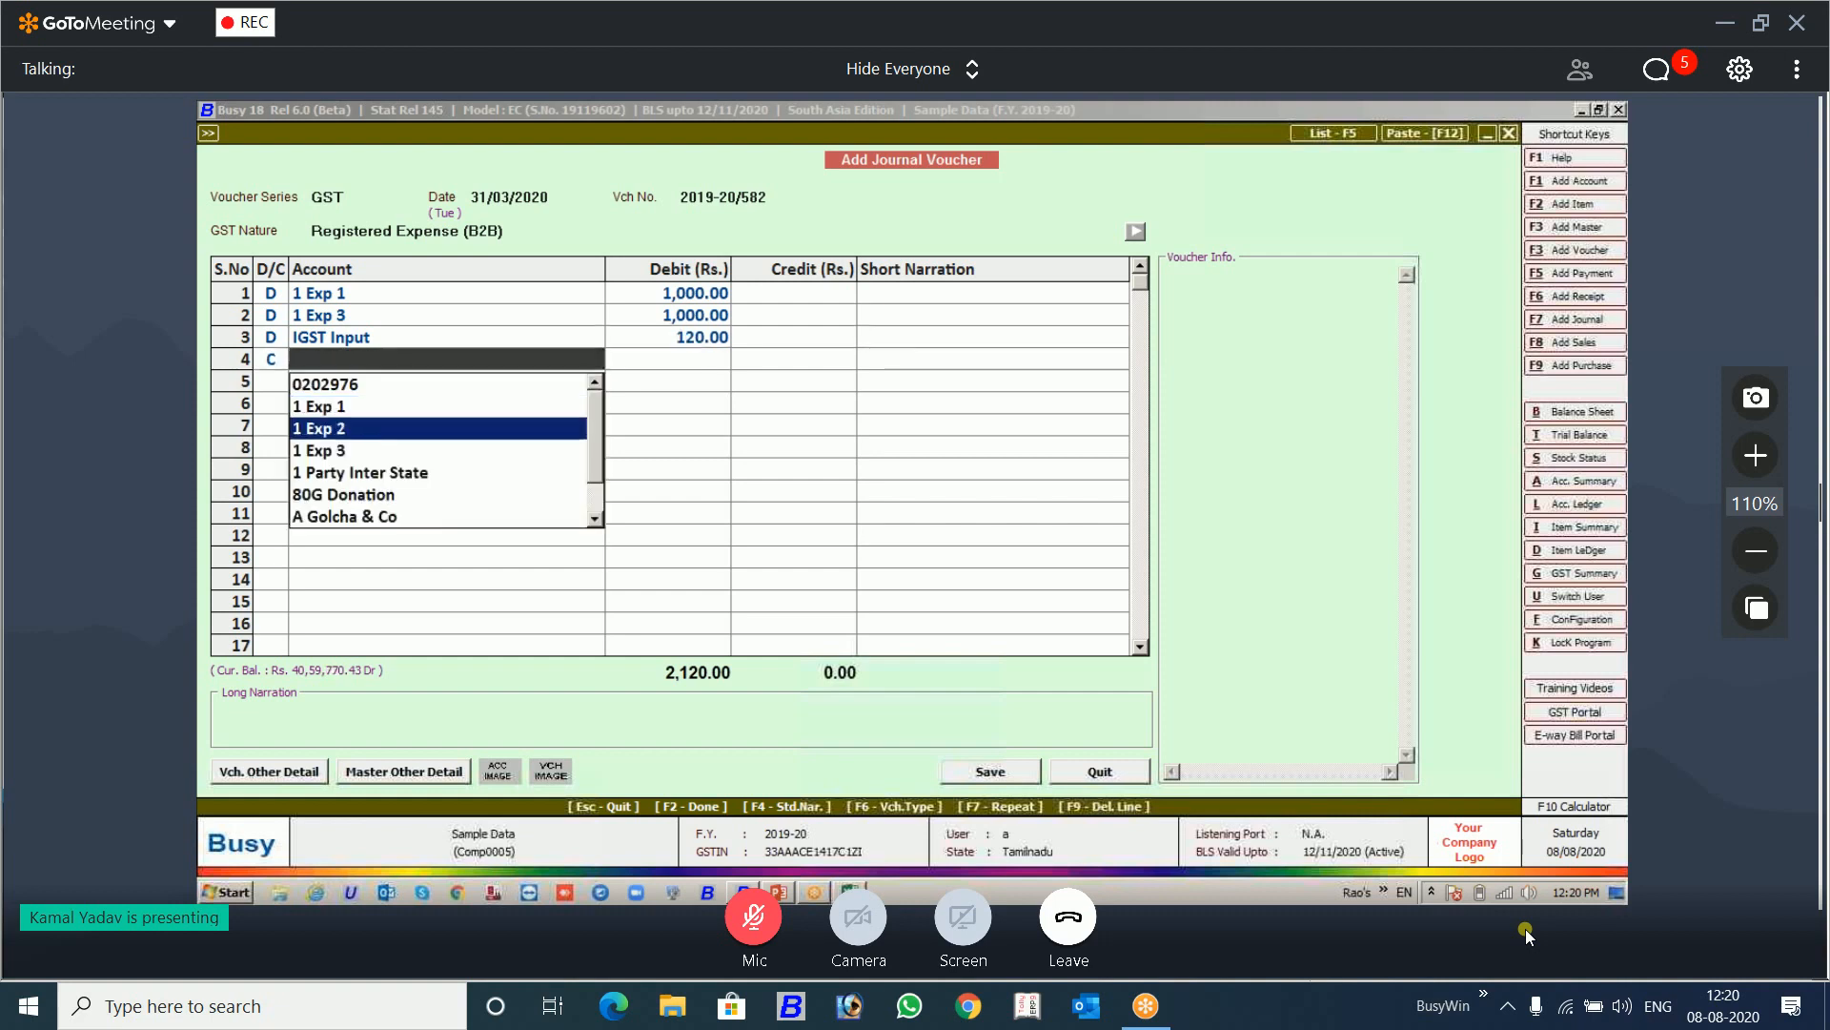
pyautogui.press('Down')
pyautogui.press('Down')
pyautogui.press('Down')
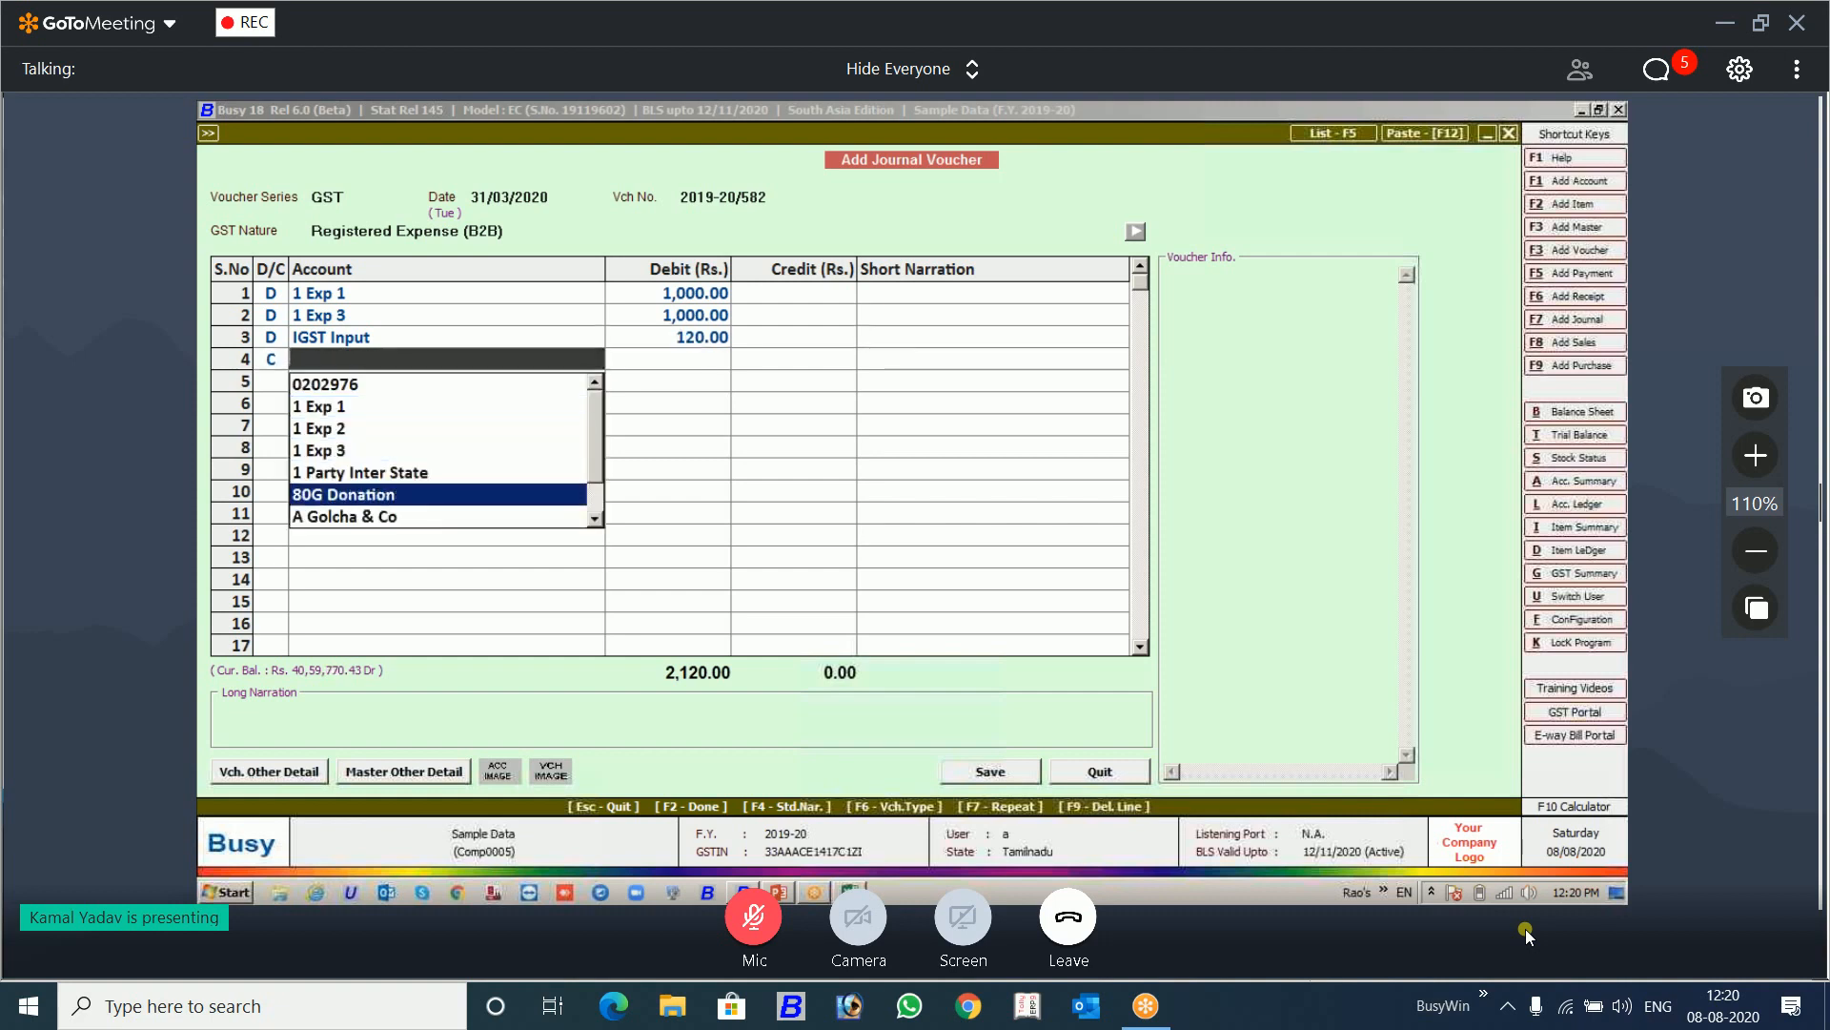
pyautogui.press('Down')
pyautogui.press('Return')
# Step: Continue despite the party's region mismatch and accept the Registered Expense details for 1 Exp 1
pyautogui.press('Return')
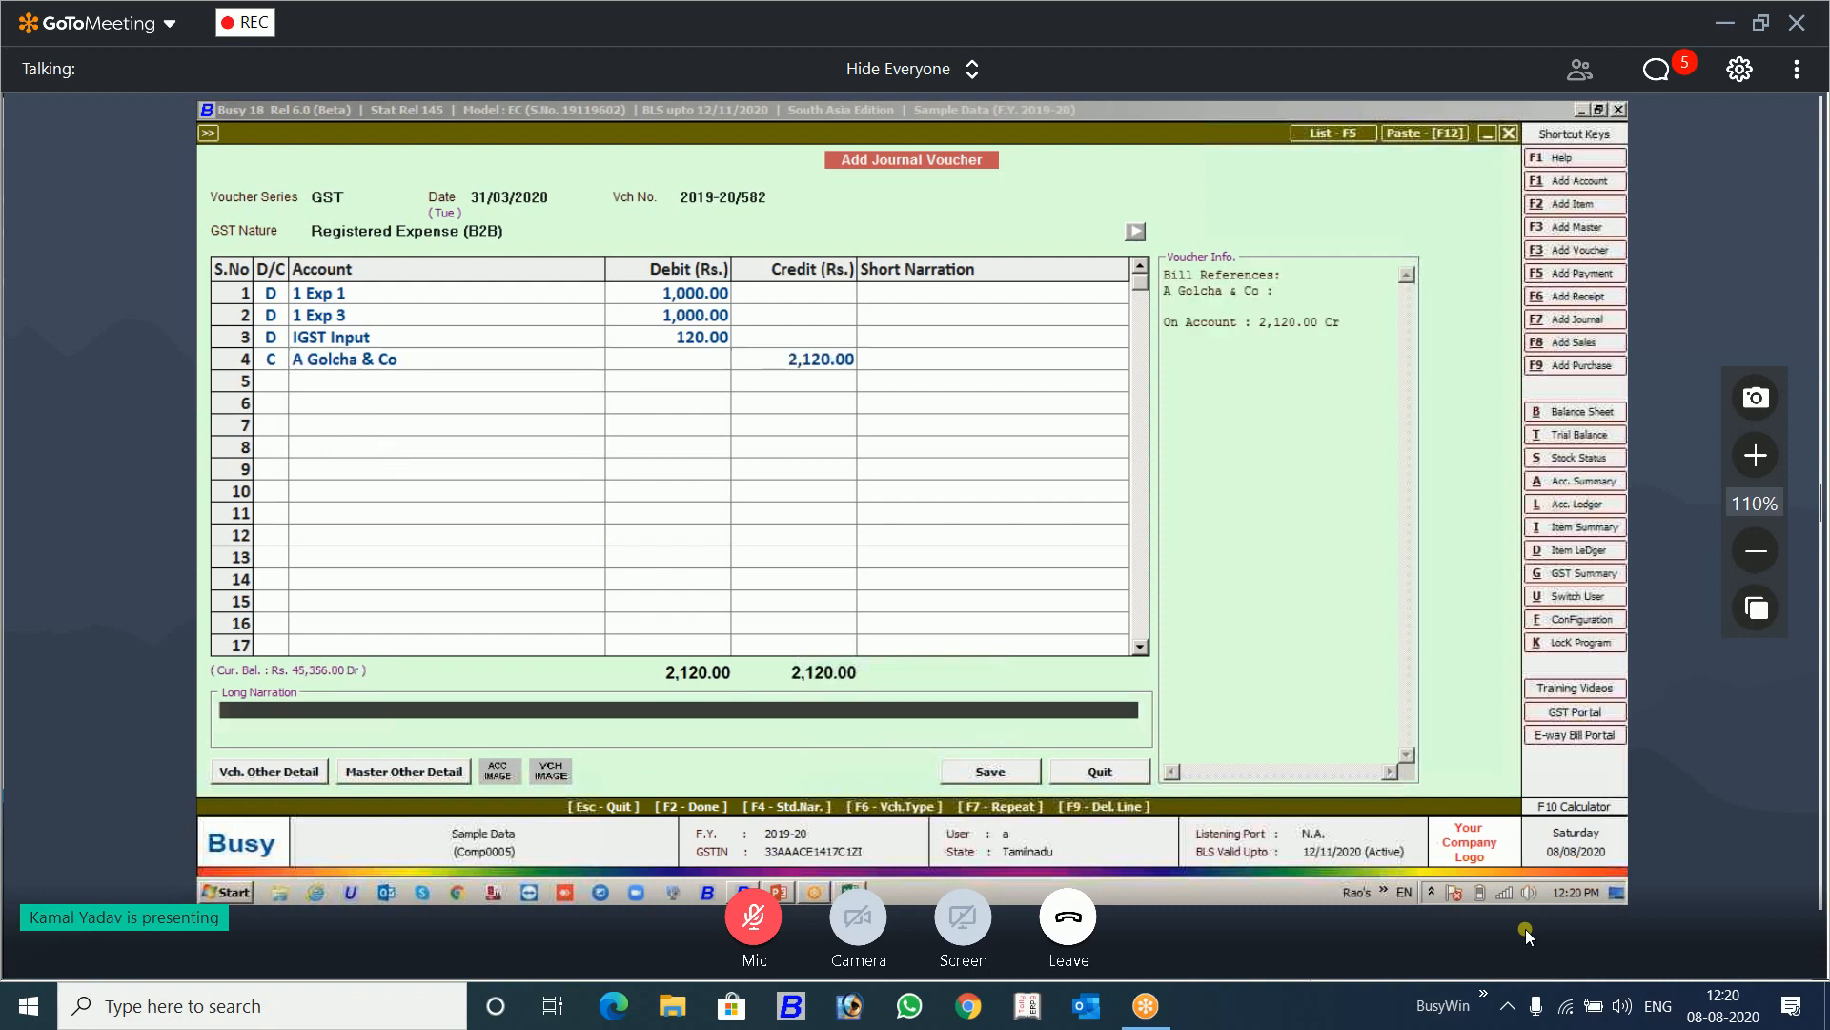
pyautogui.press('Return')
pyautogui.press('Return')
pyautogui.press('Left')
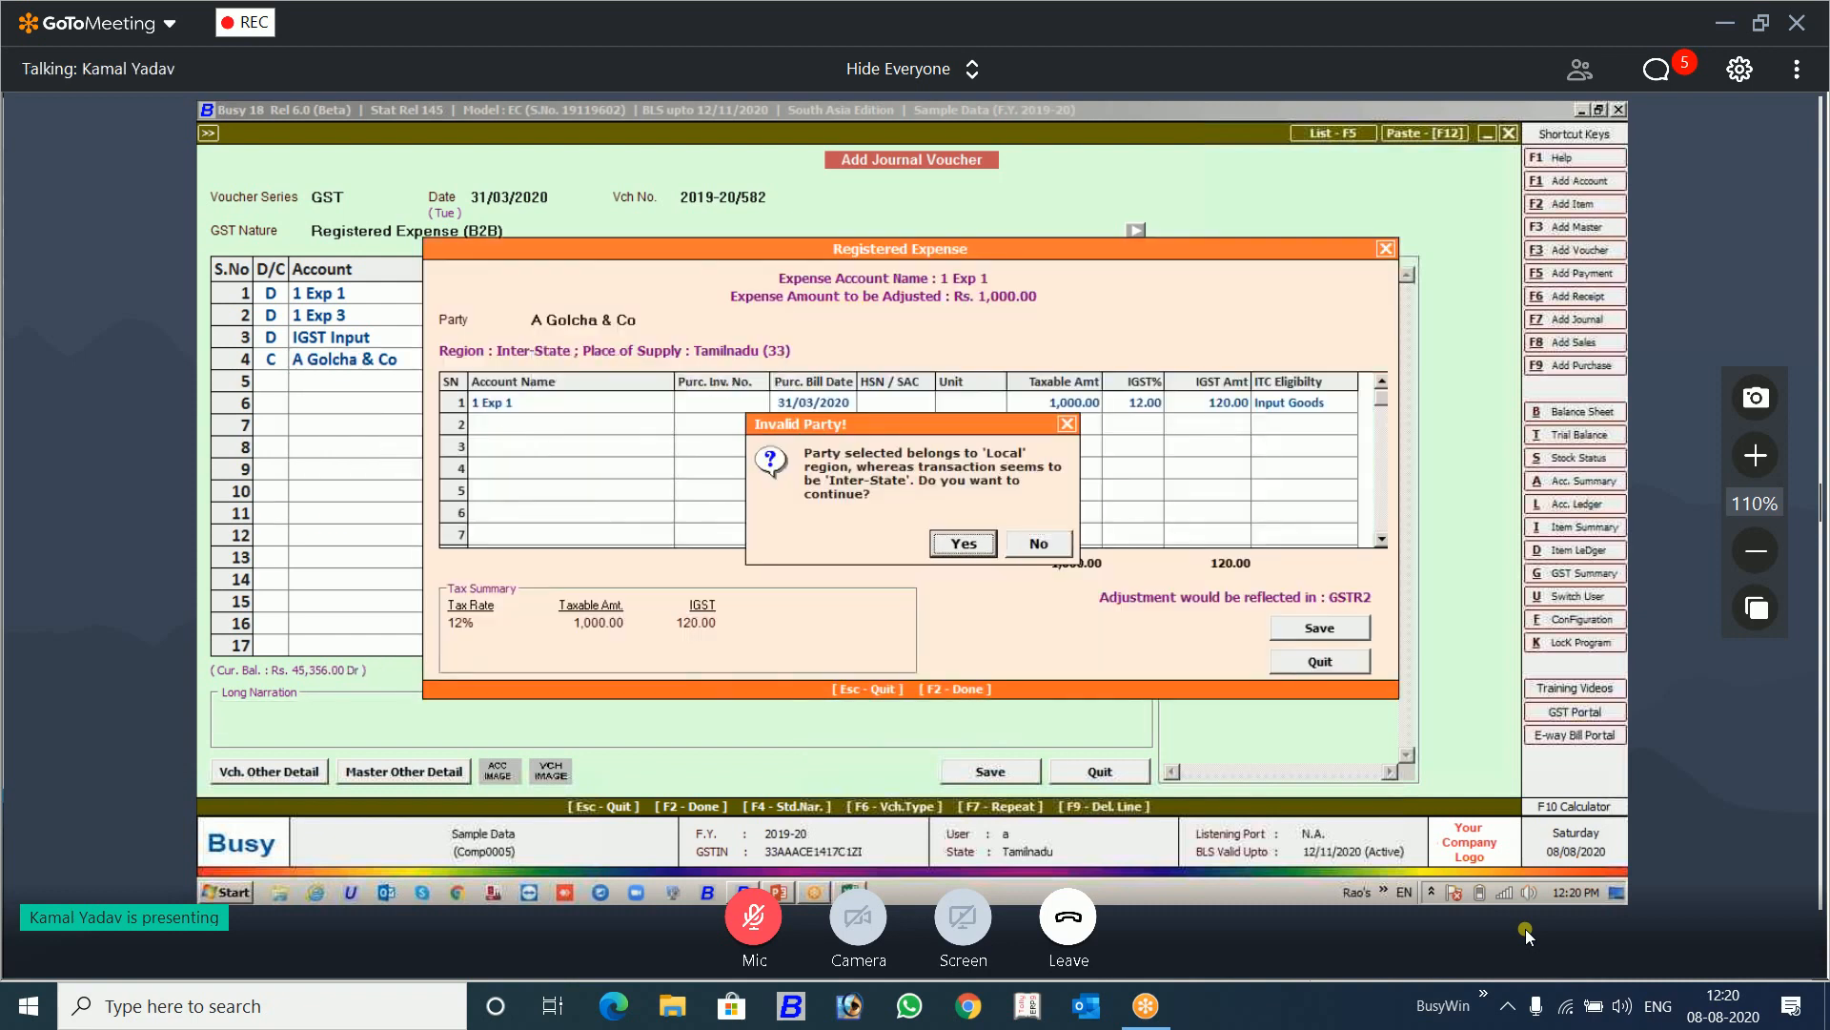
pyautogui.press('Return')
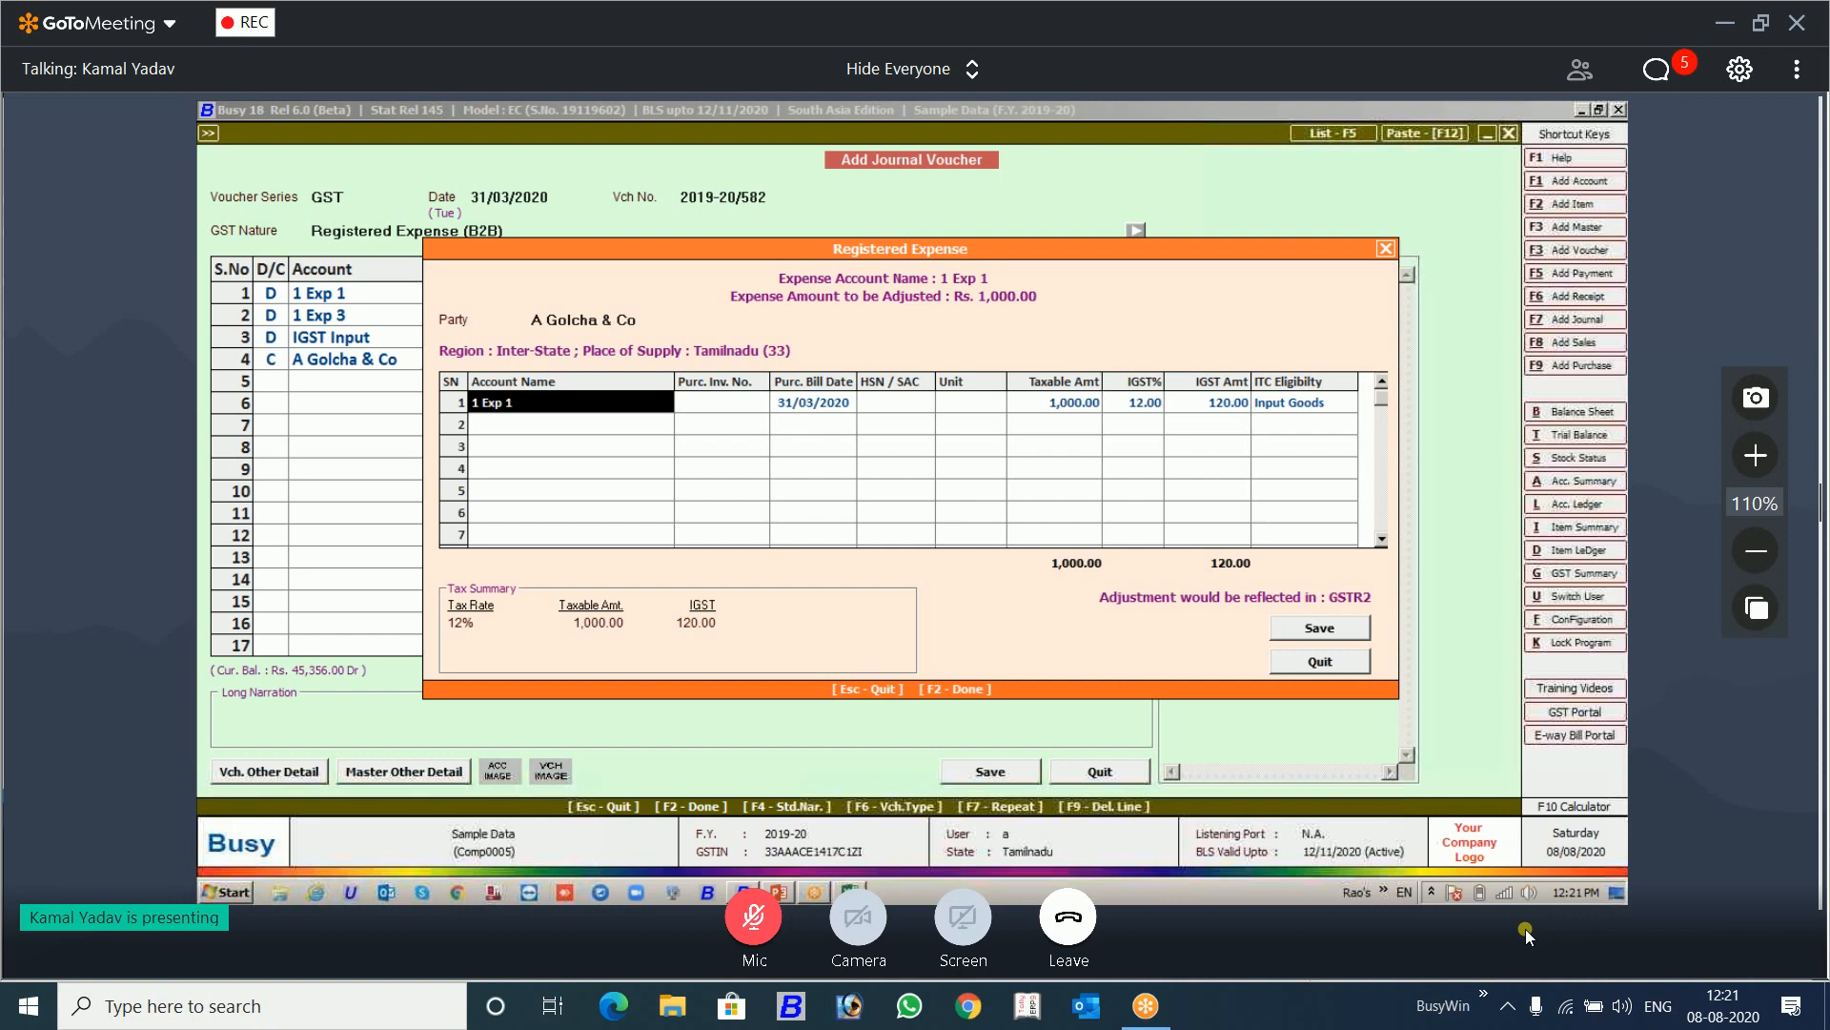
pyautogui.press('F2')
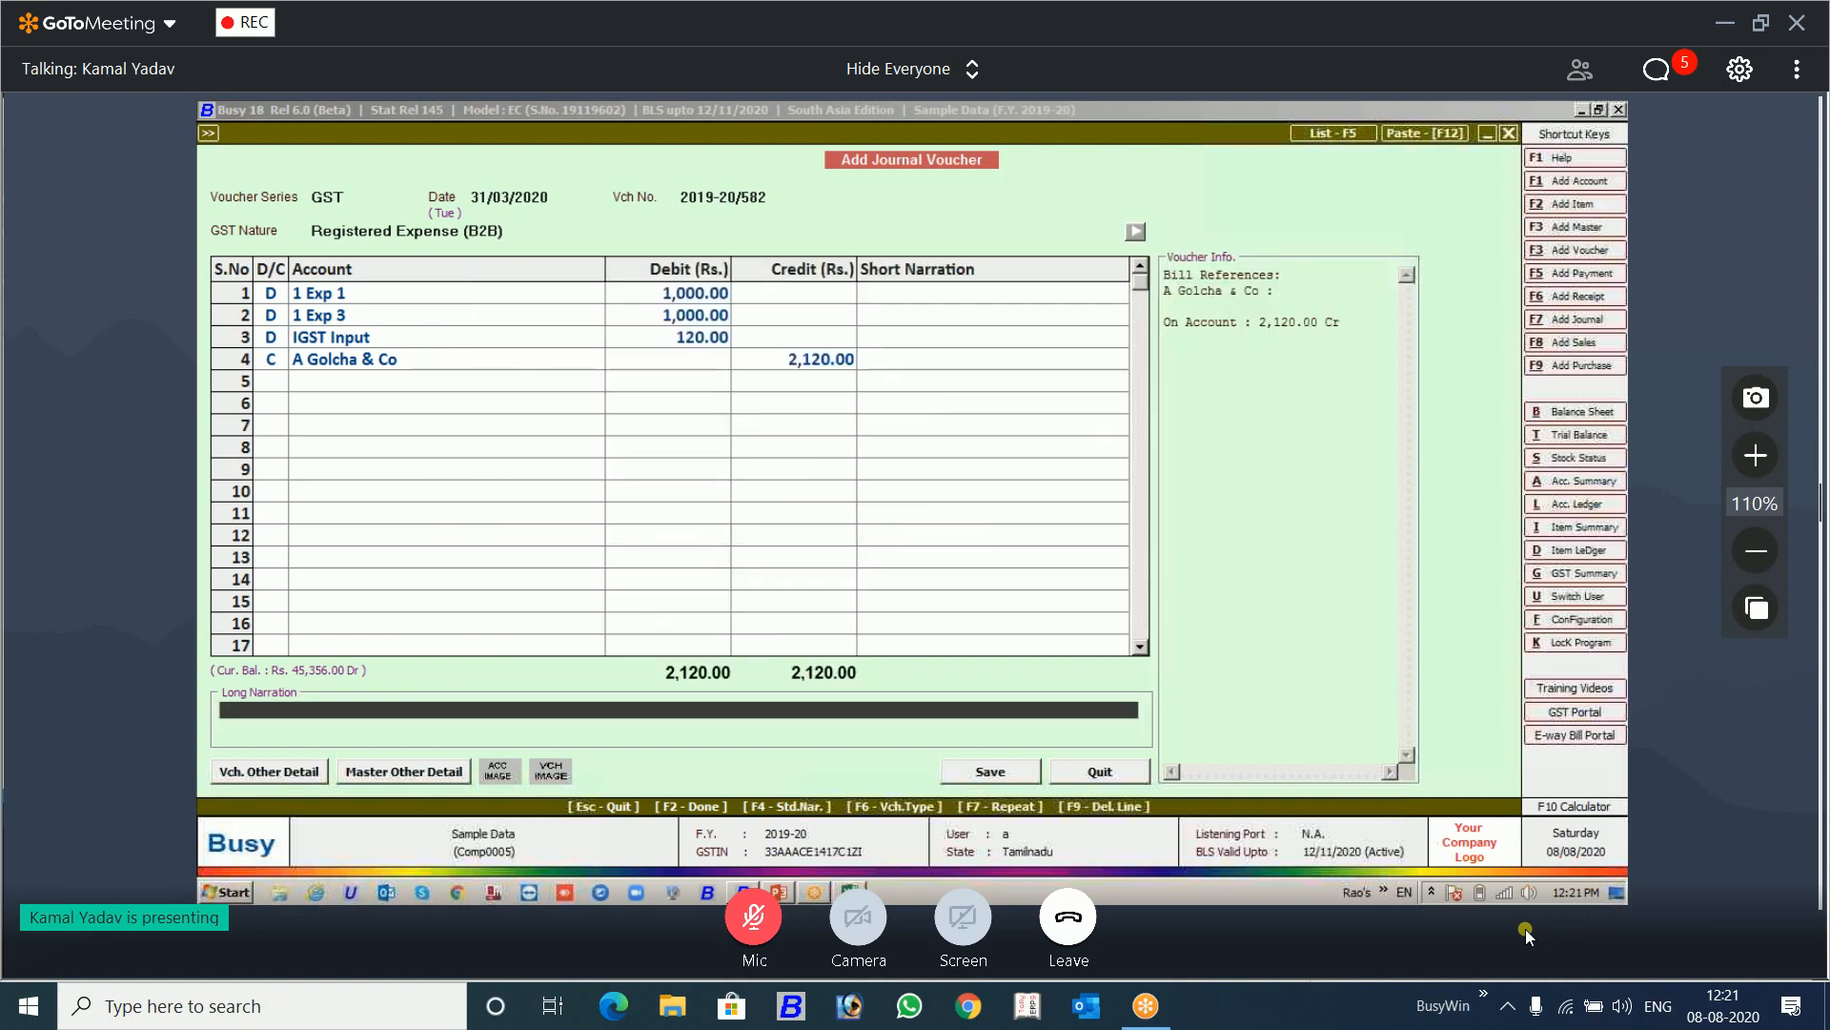
# Step: Select the 1 Exp 1 line, switch to the PowerPoint presentation and start the slide show from slide 13
pyautogui.click(358, 297)
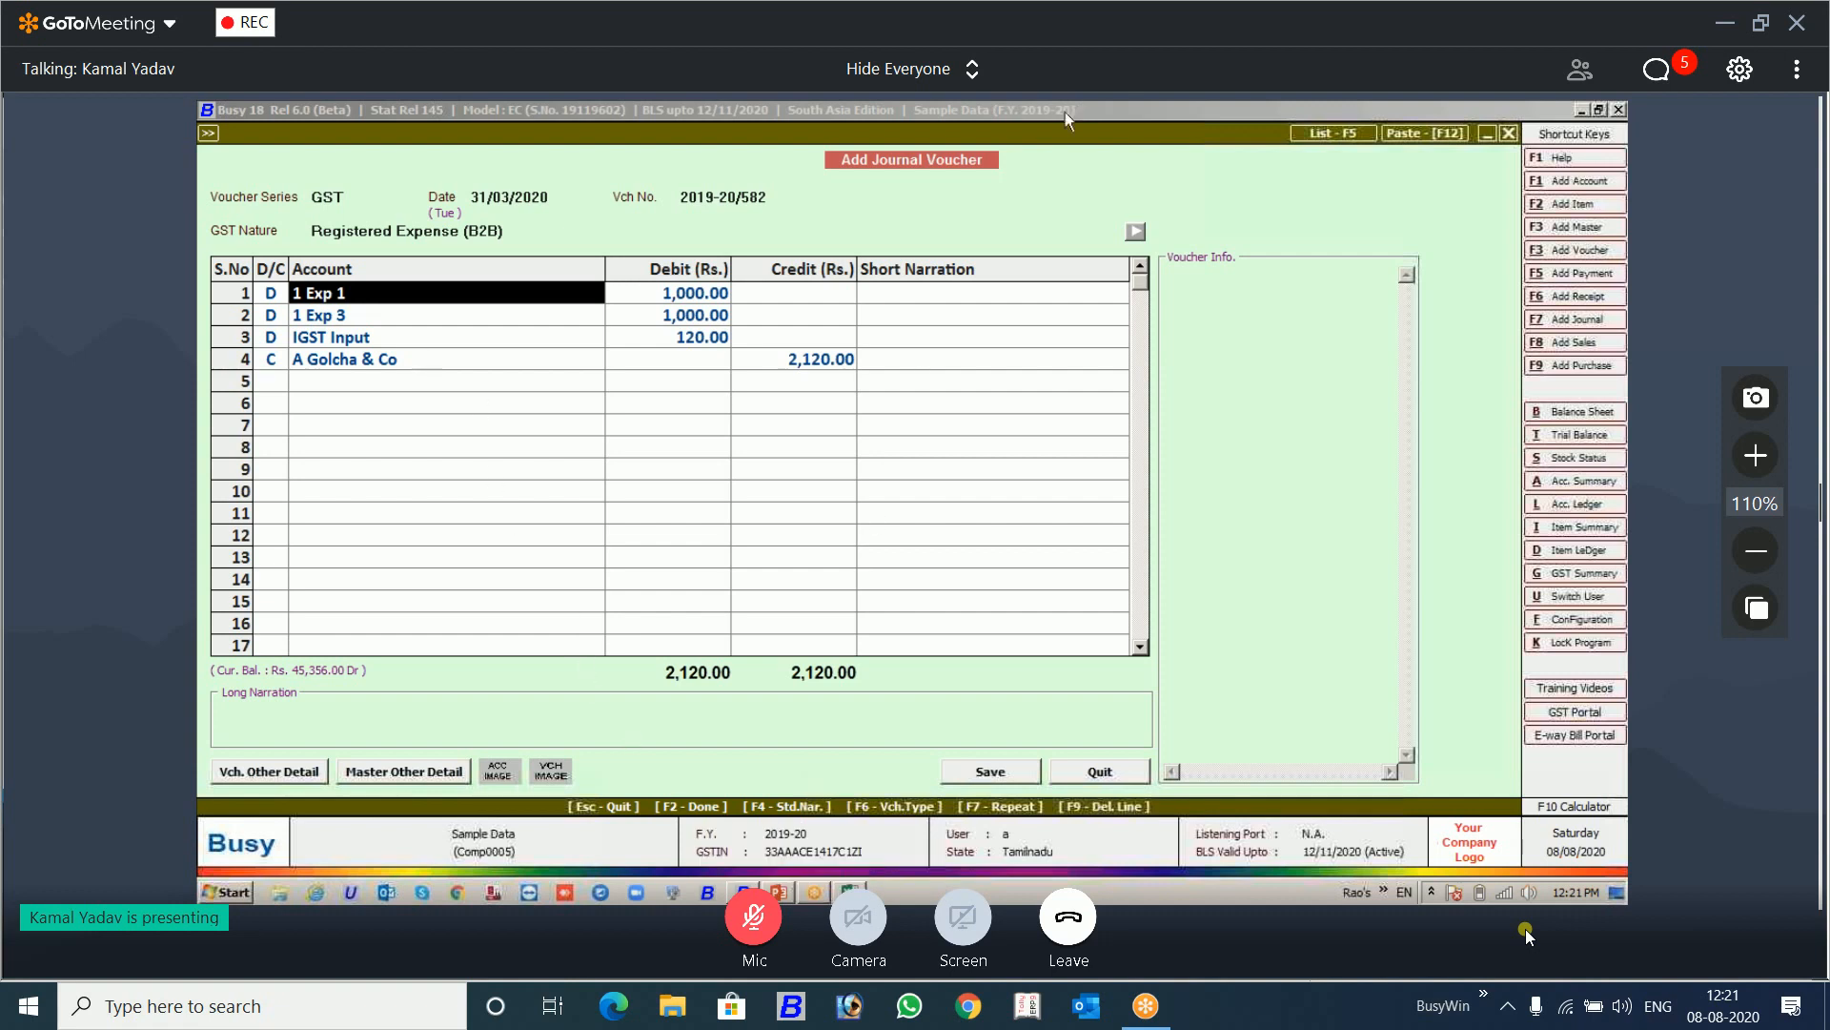
pyautogui.hotkey('alt', 'Tab')
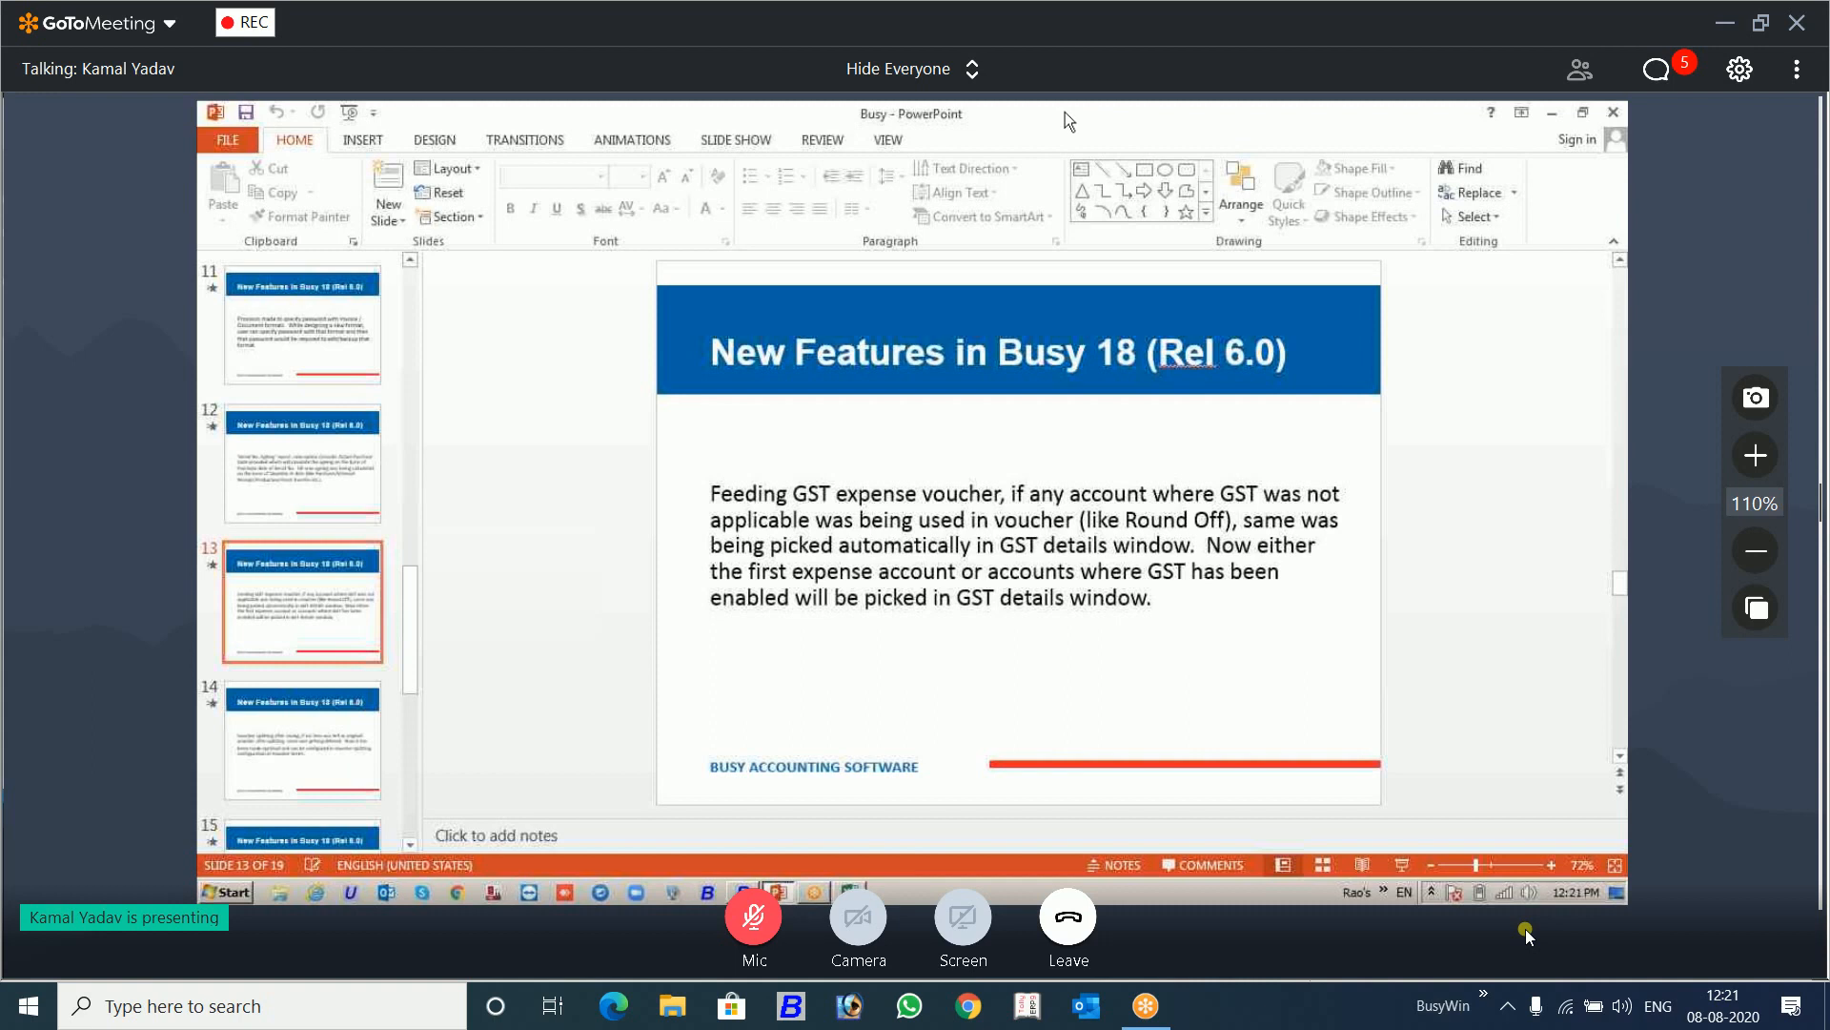
pyautogui.hotkey('shift', 'F5')
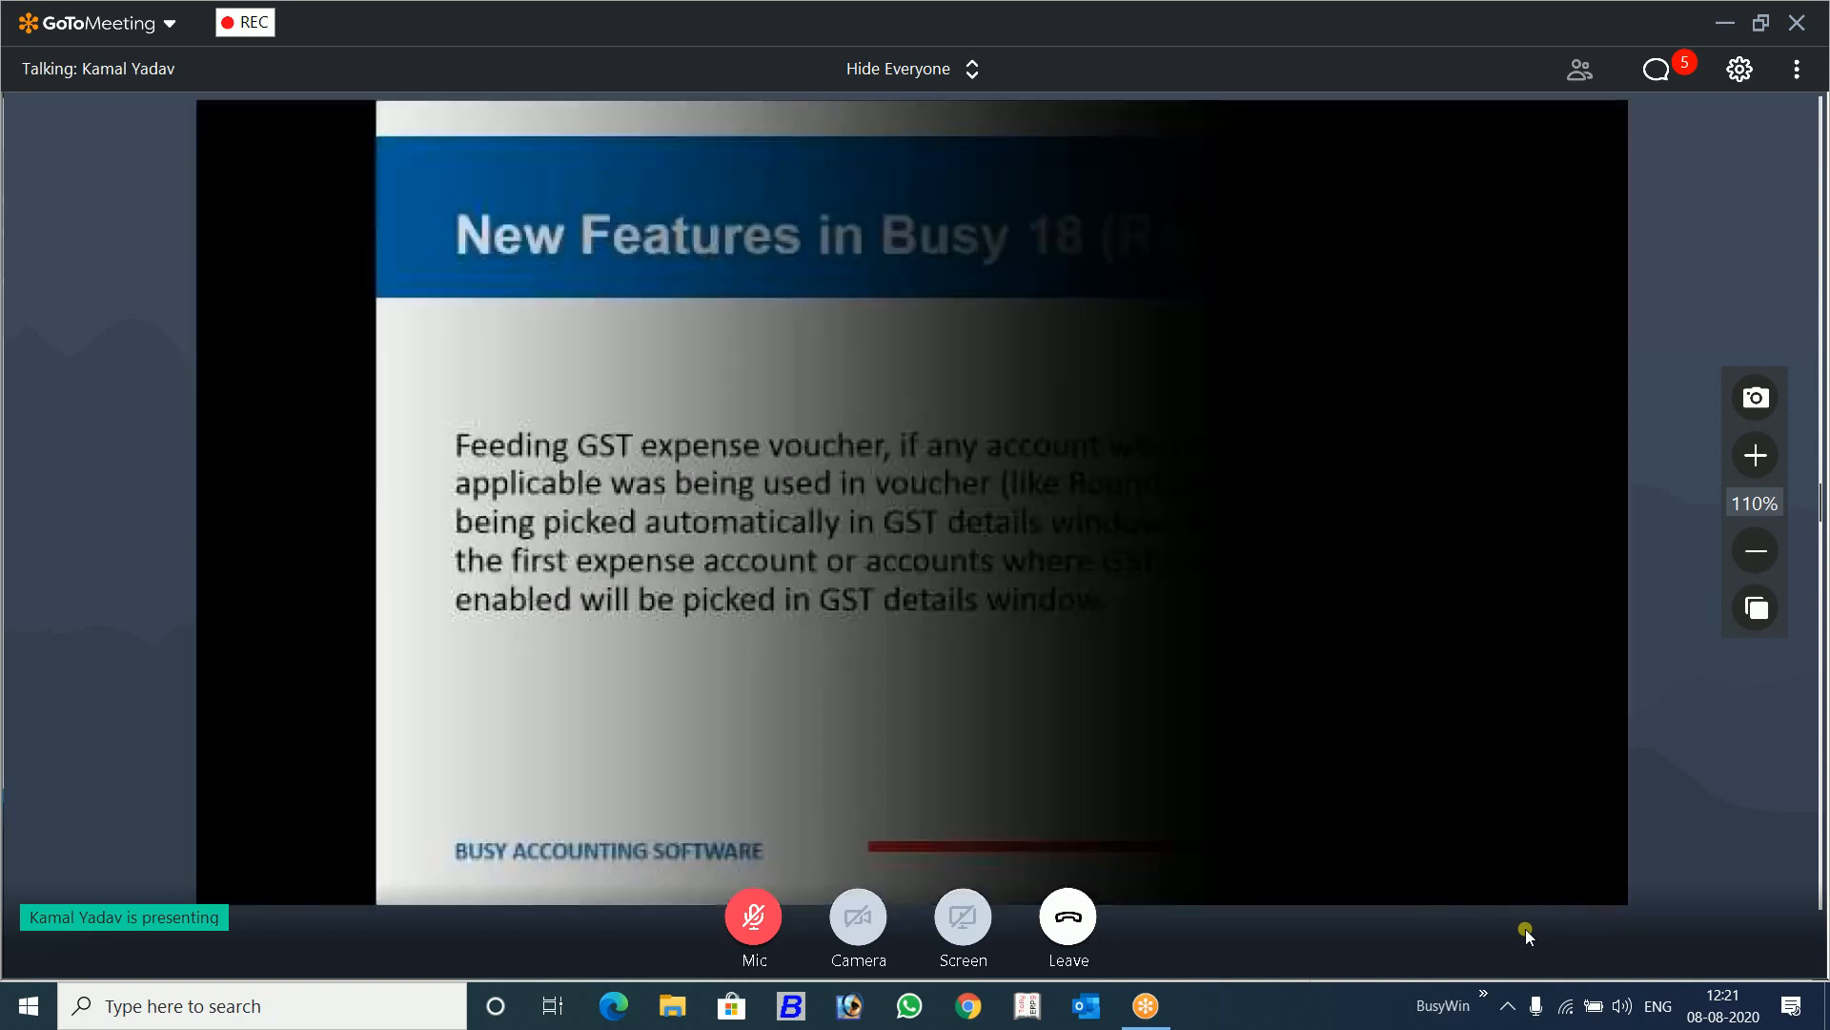